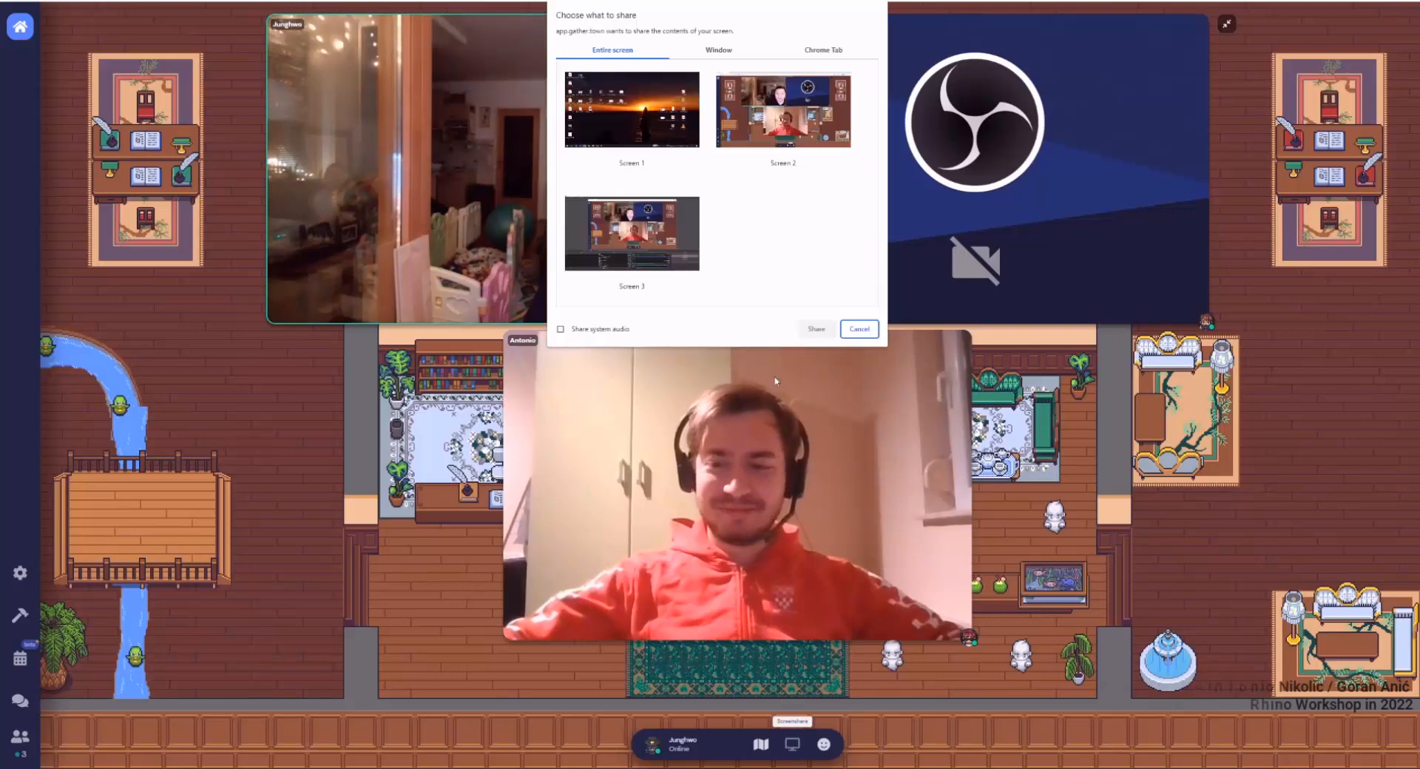
Share the whole of Screen 2 in the Gather meeting
click(790, 150)
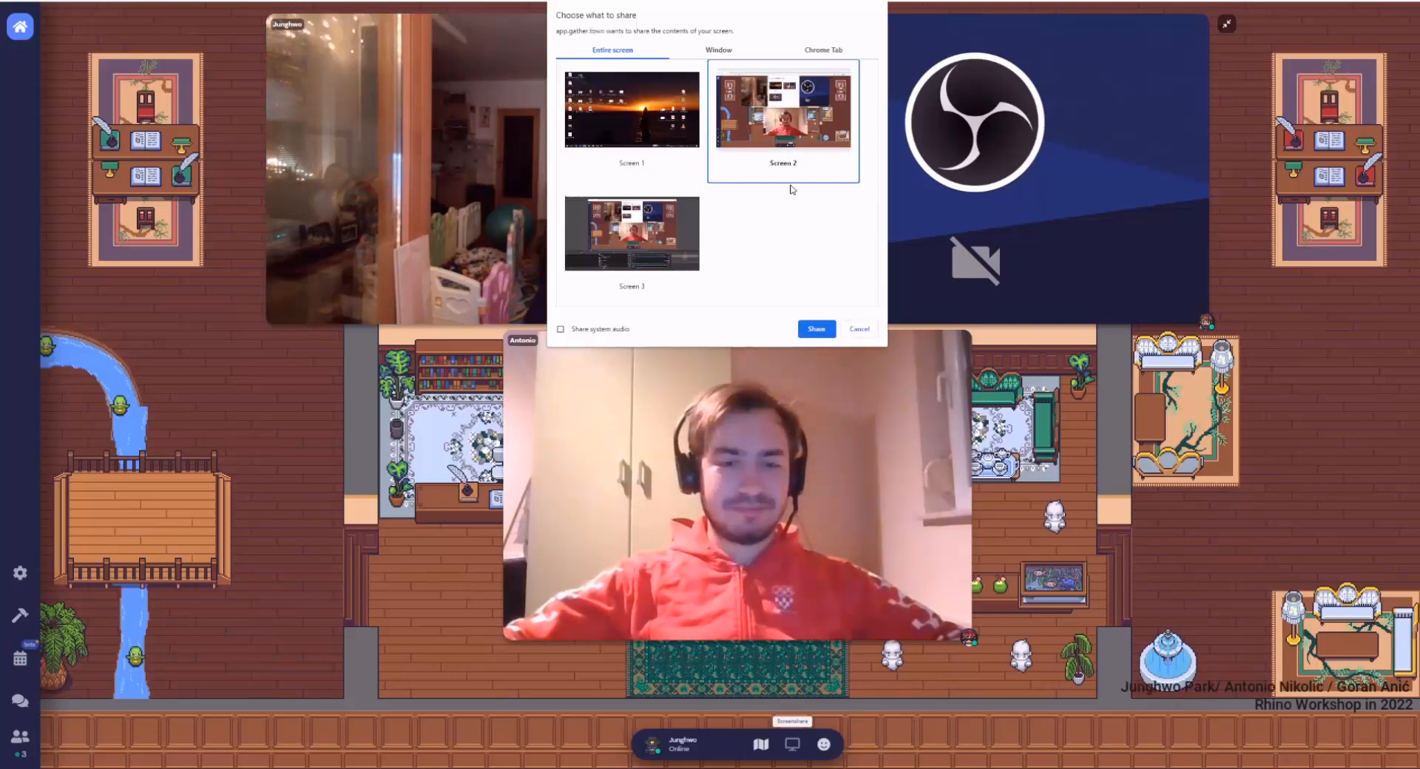
click(817, 329)
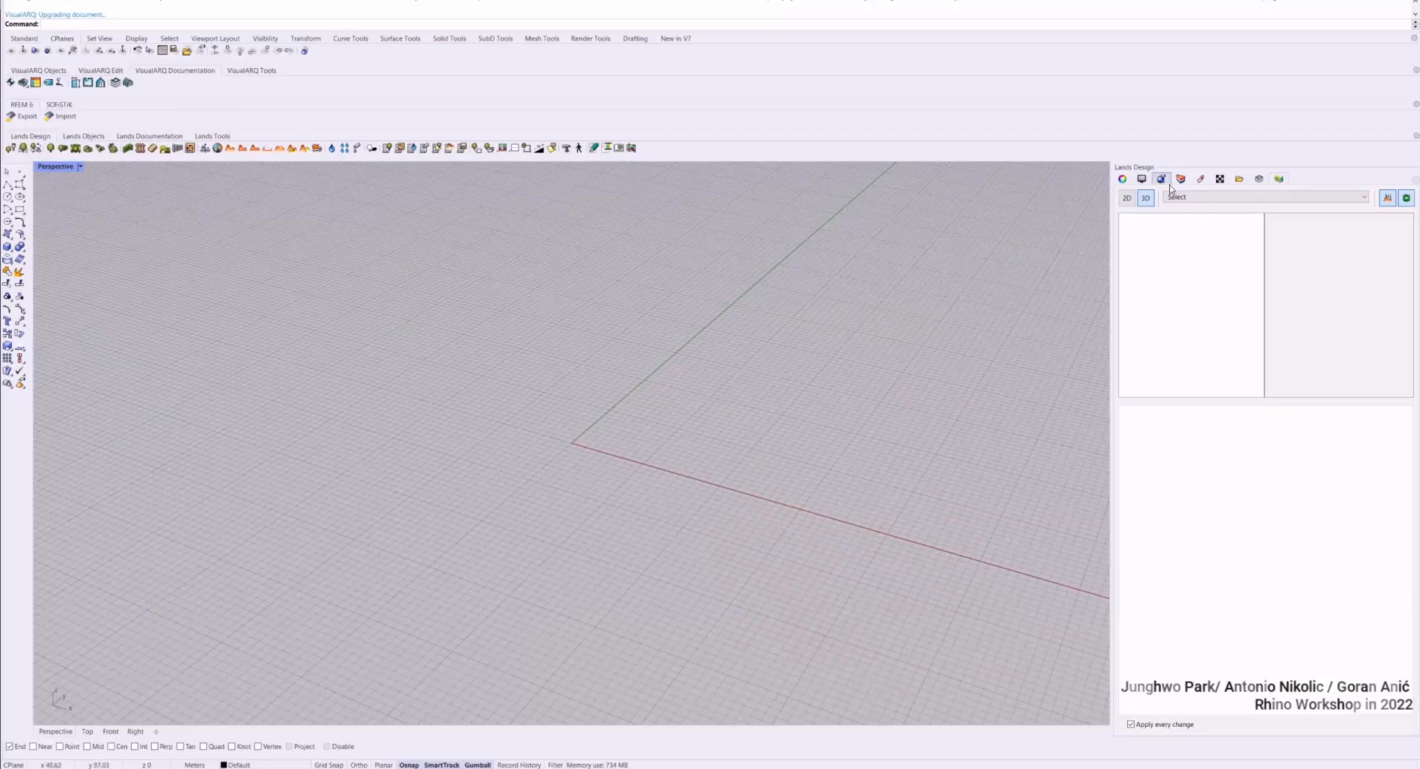
Switch to Rhino and display the document's layer list
click(1163, 181)
right_drag(651, 355, 605, 363)
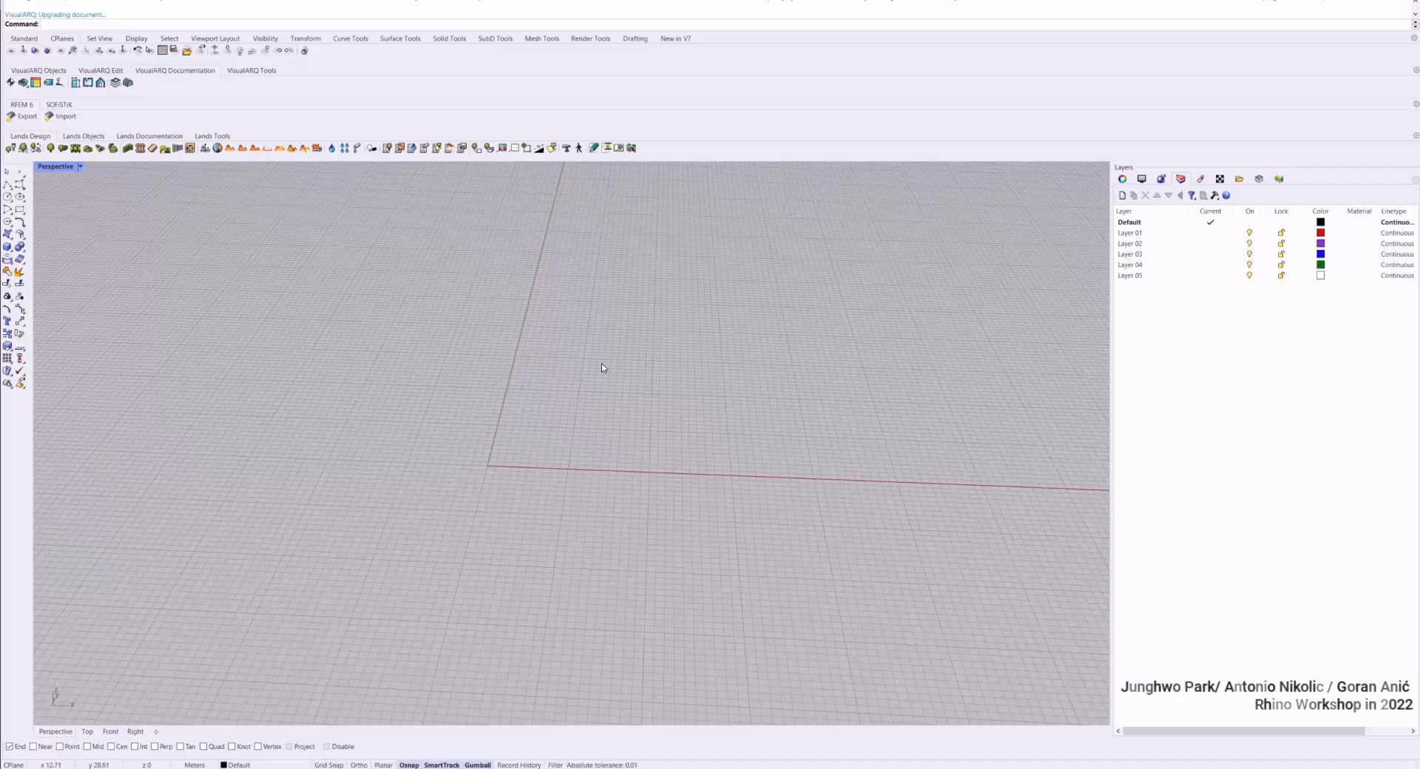
Detach the Curve From Object tool set, widen it to view its tools, and close it
click(9, 262)
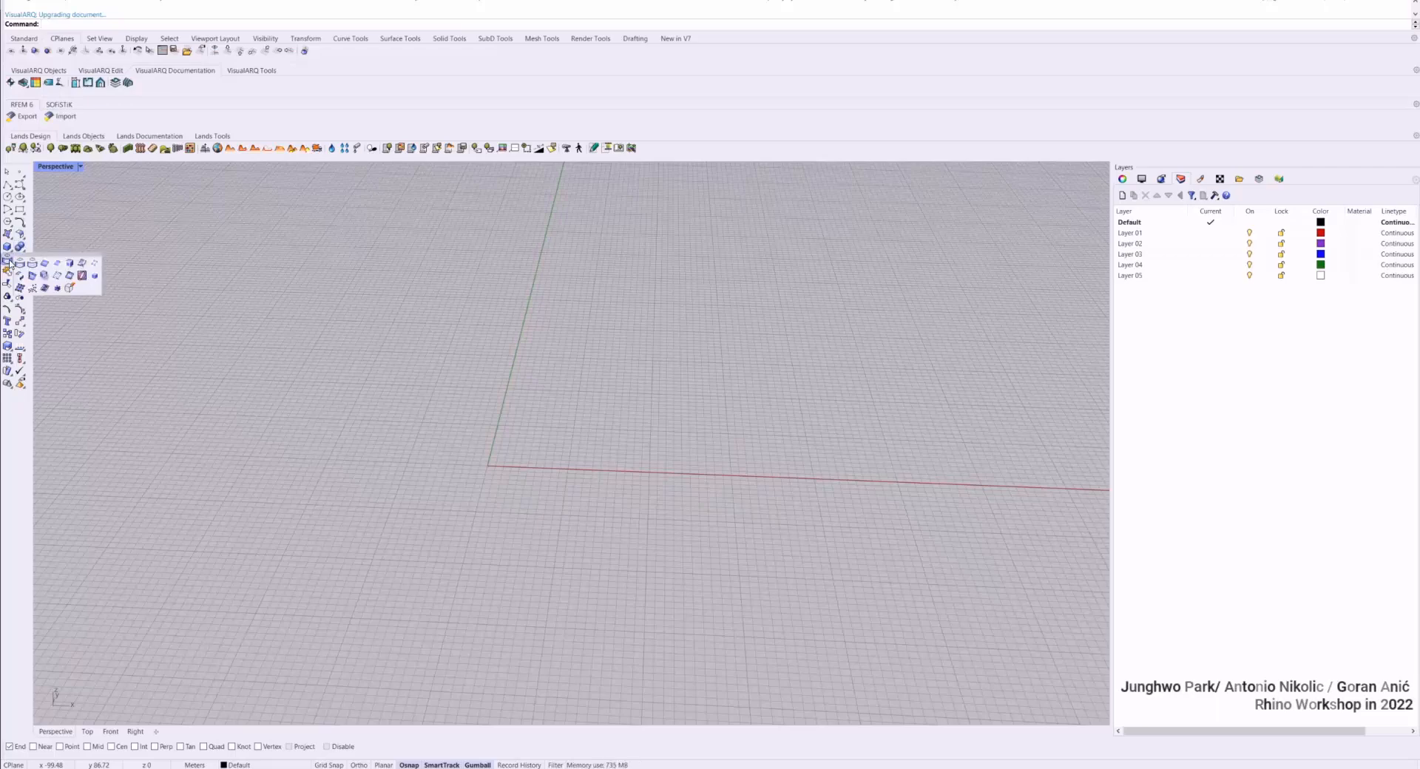
drag(37, 258, 251, 282)
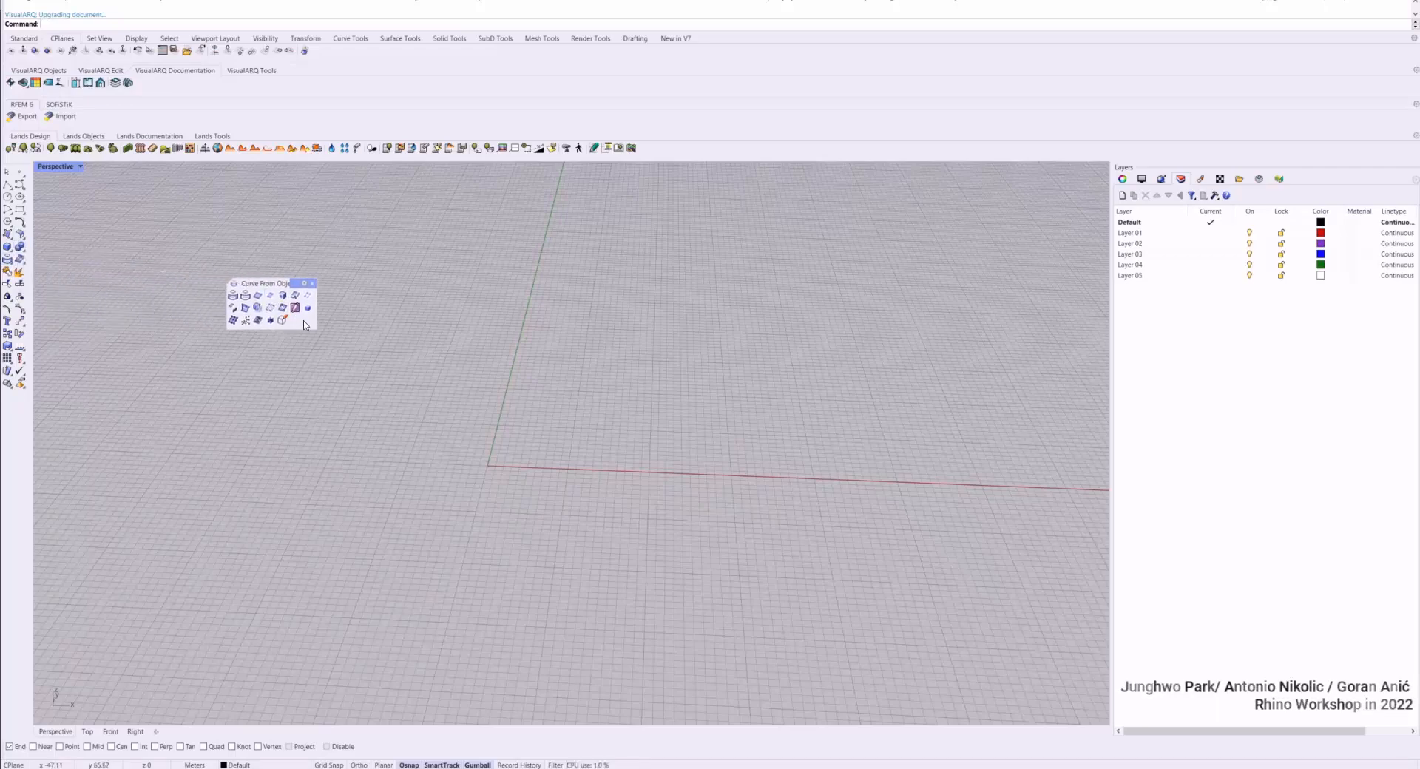
drag(315, 330, 475, 331)
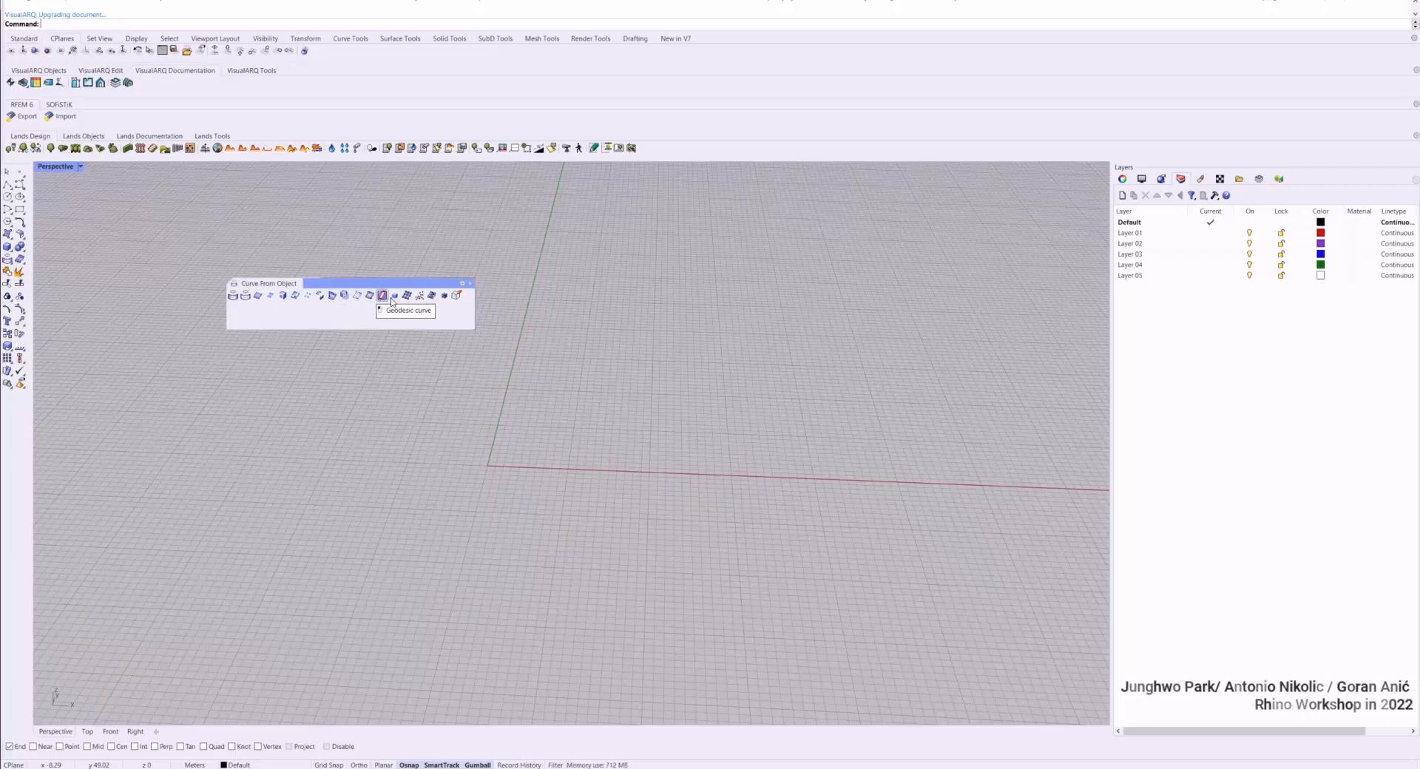
click(470, 284)
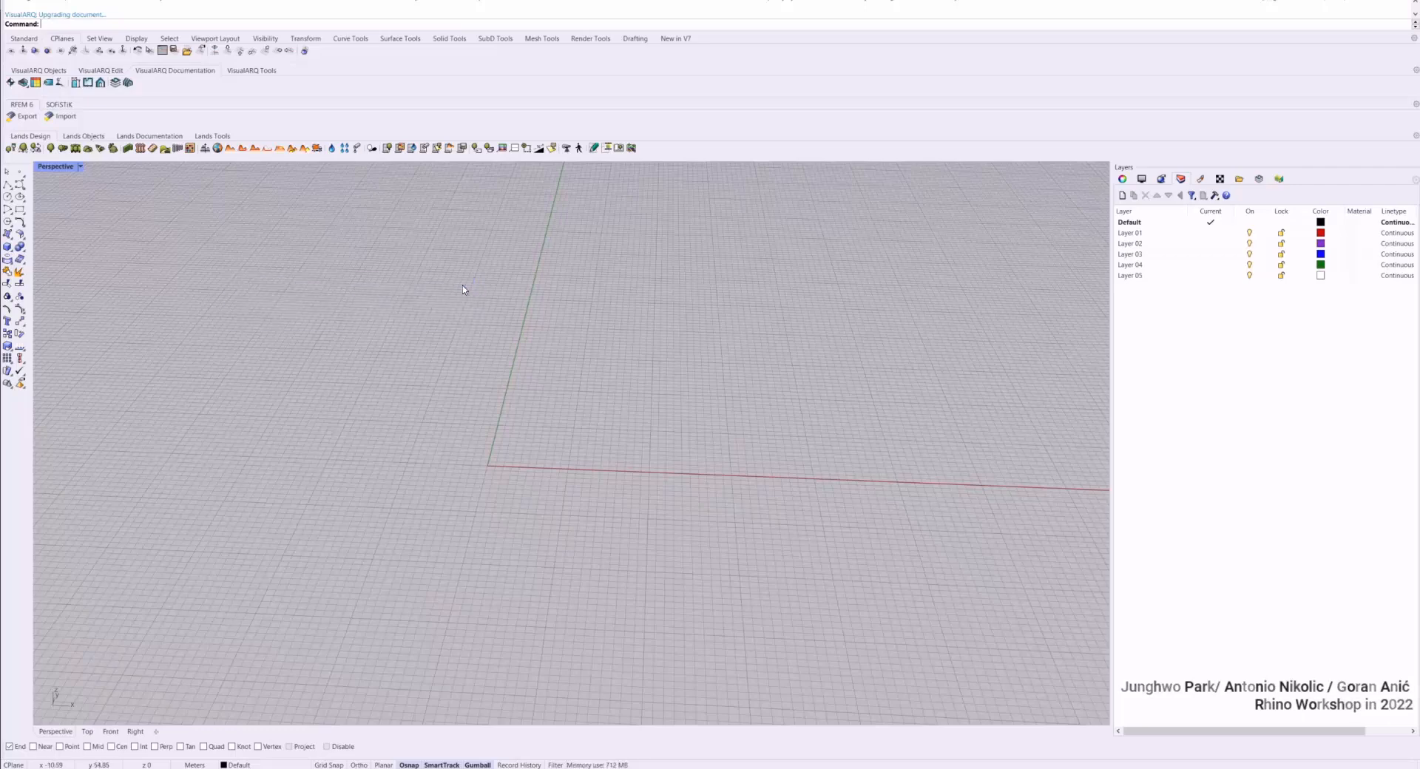
Detach the Solid Creation tool set over the viewport and bring up the Solid Tools command set
click(7, 250)
drag(50, 244, 269, 264)
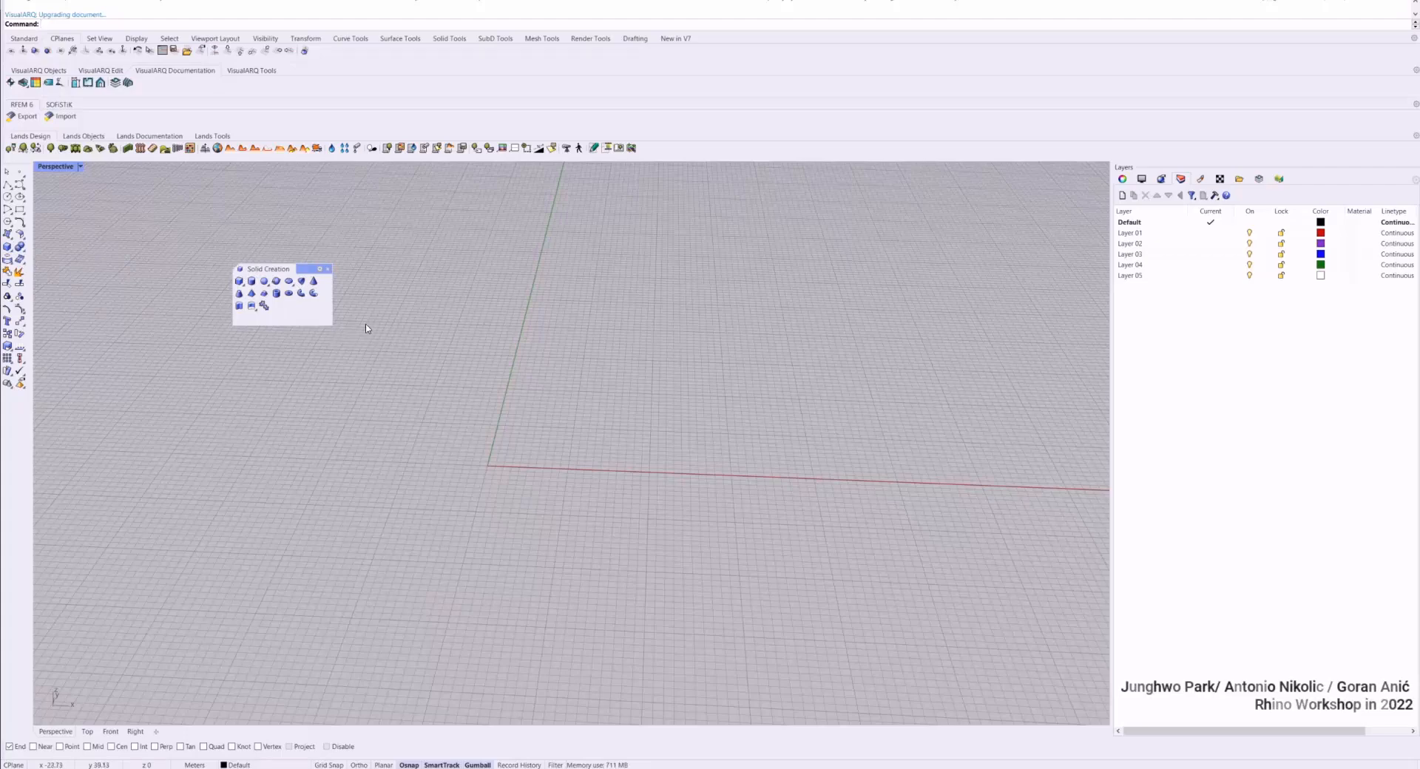
click(438, 40)
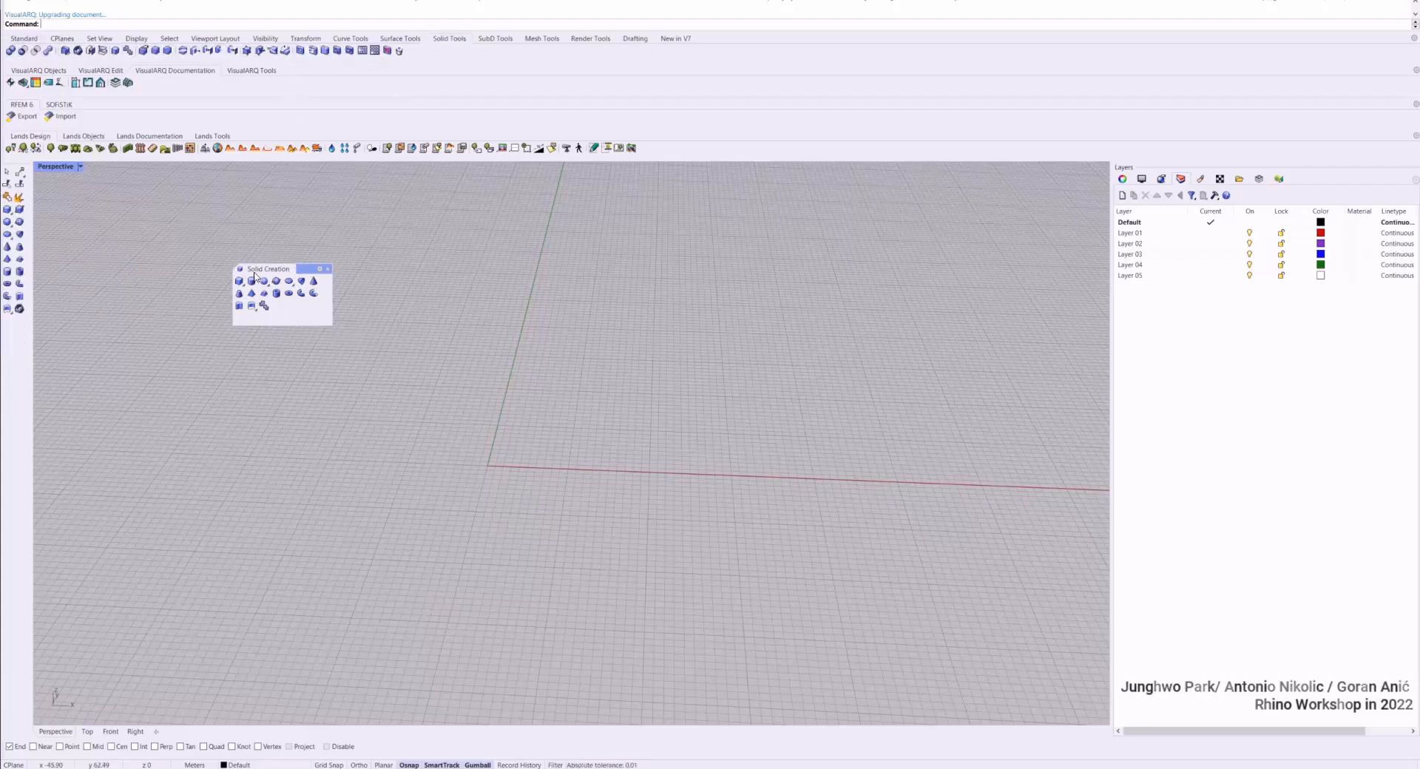
Draw a roughly cubic box with its first base corner at the origin and set the viewport display to Shaded
click(239, 281)
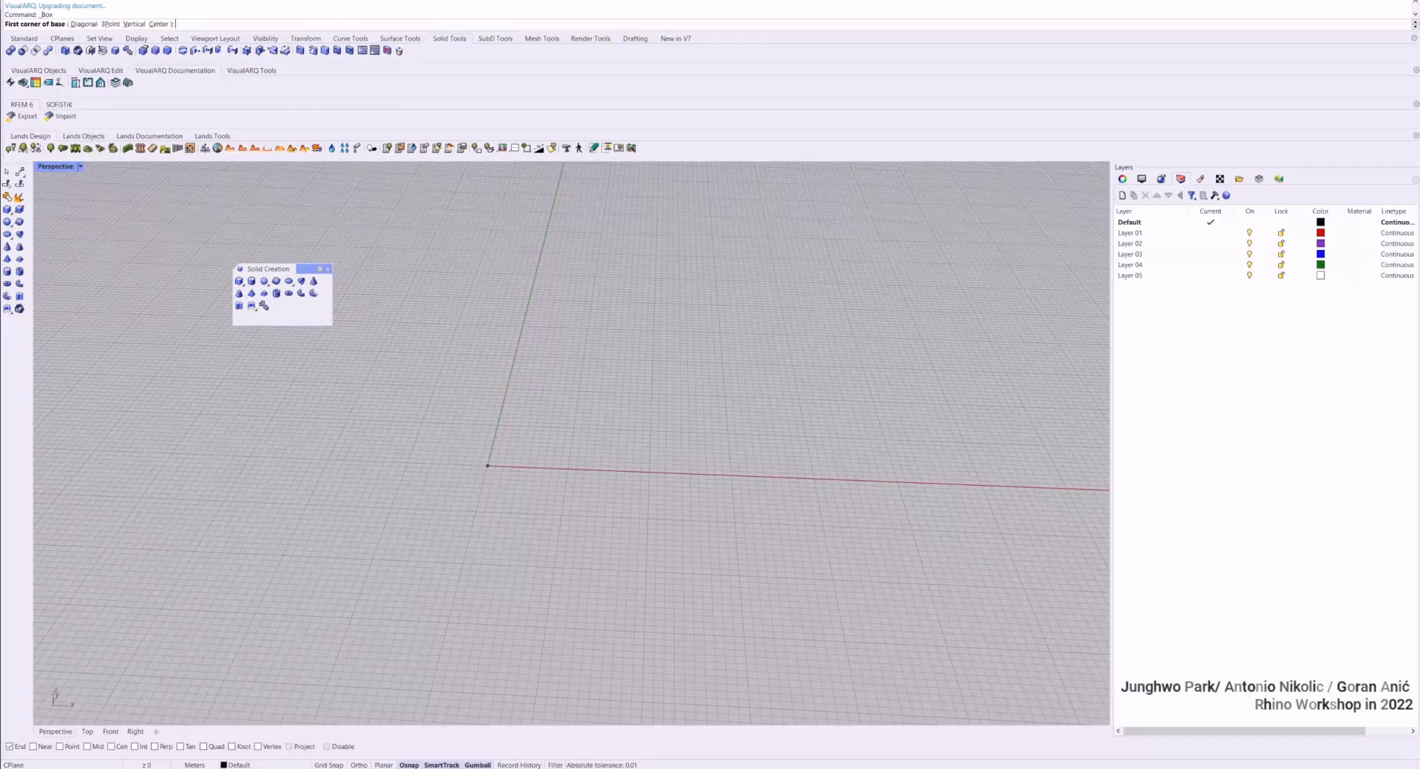
click(488, 466)
click(425, 444)
click(484, 369)
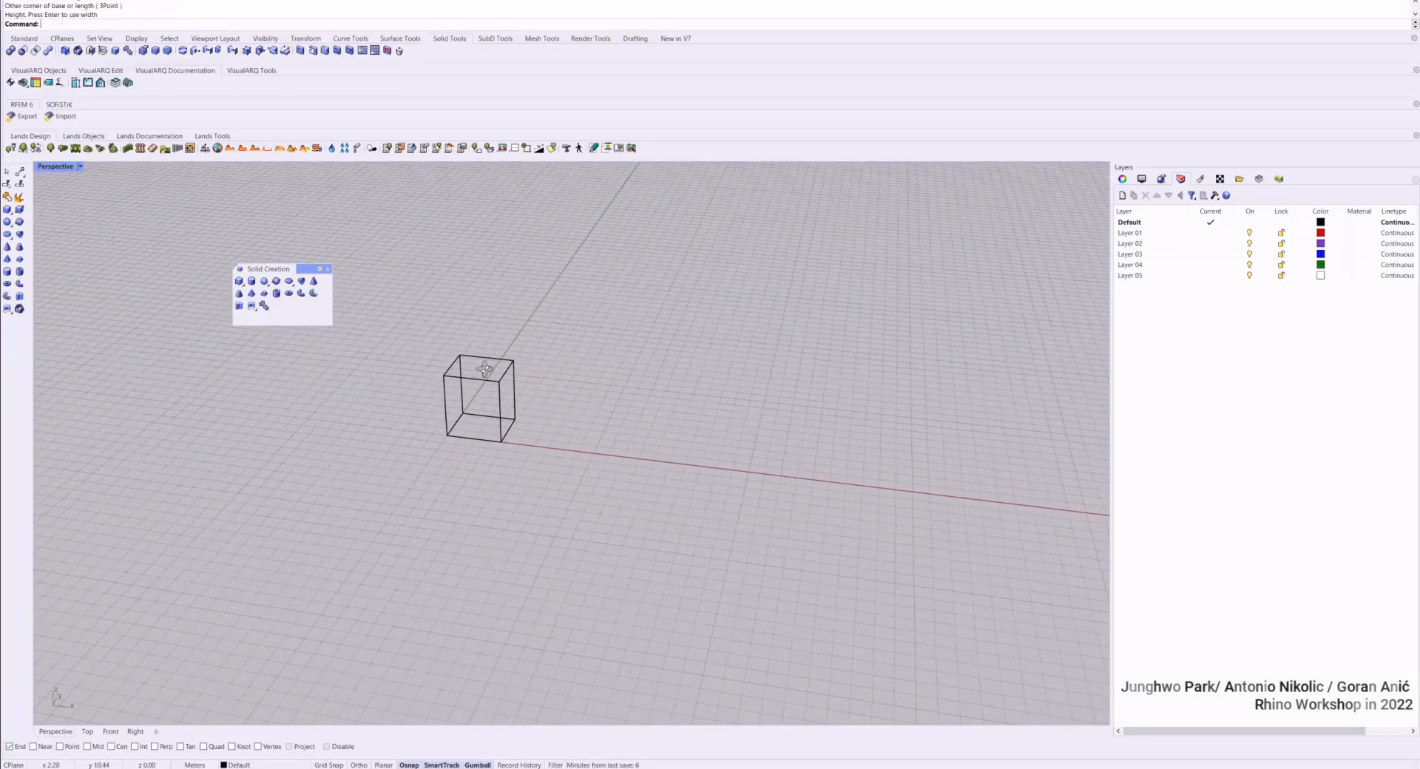
key(ctrl+alt+s)
scroll(487, 385, up, 2)
Duplicate the box with the gumball, offsetting the copy diagonally so that it partly overlaps the original
click(463, 408)
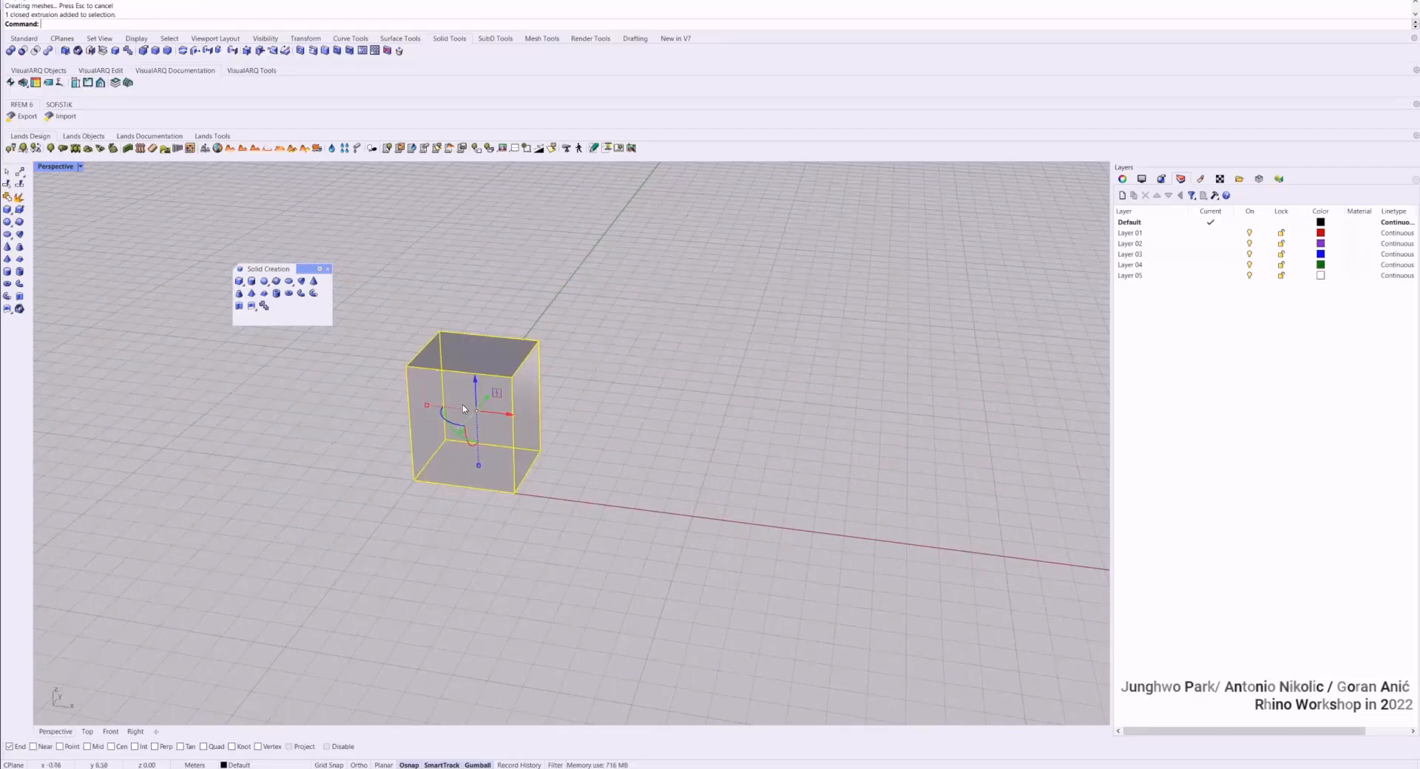
mouse_move(486, 405)
mouse_down()
mouse_move(564, 351)
mouse_move(566, 332)
mouse_move(547, 336)
mouse_up()
key(alt)
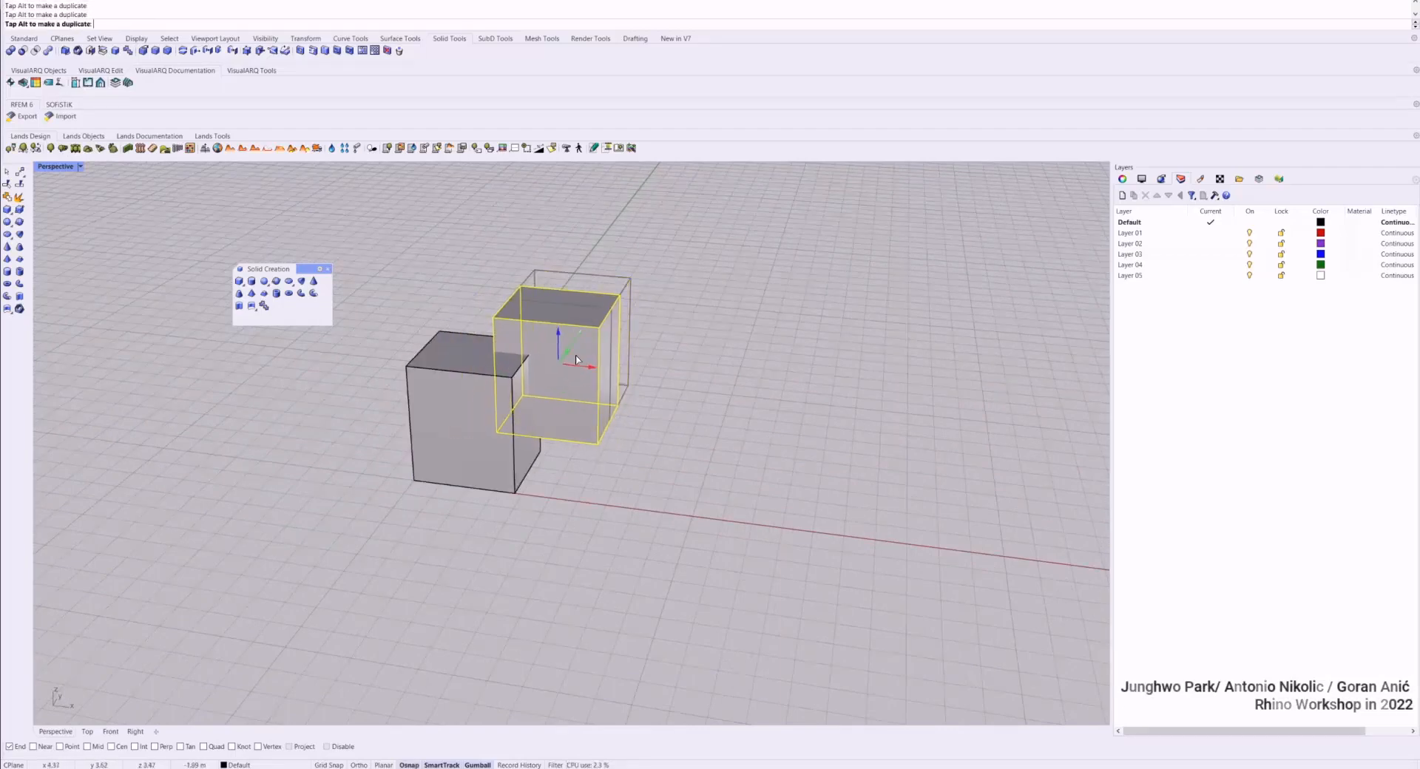
click(638, 362)
Select both overlapping boxes and place a copy of the pair beside them along the green axis direction
mouse_move(639, 362)
right_down()
mouse_move(453, 358)
mouse_move(647, 371)
right_up()
drag(647, 371, 518, 510)
right_drag(518, 511, 517, 505)
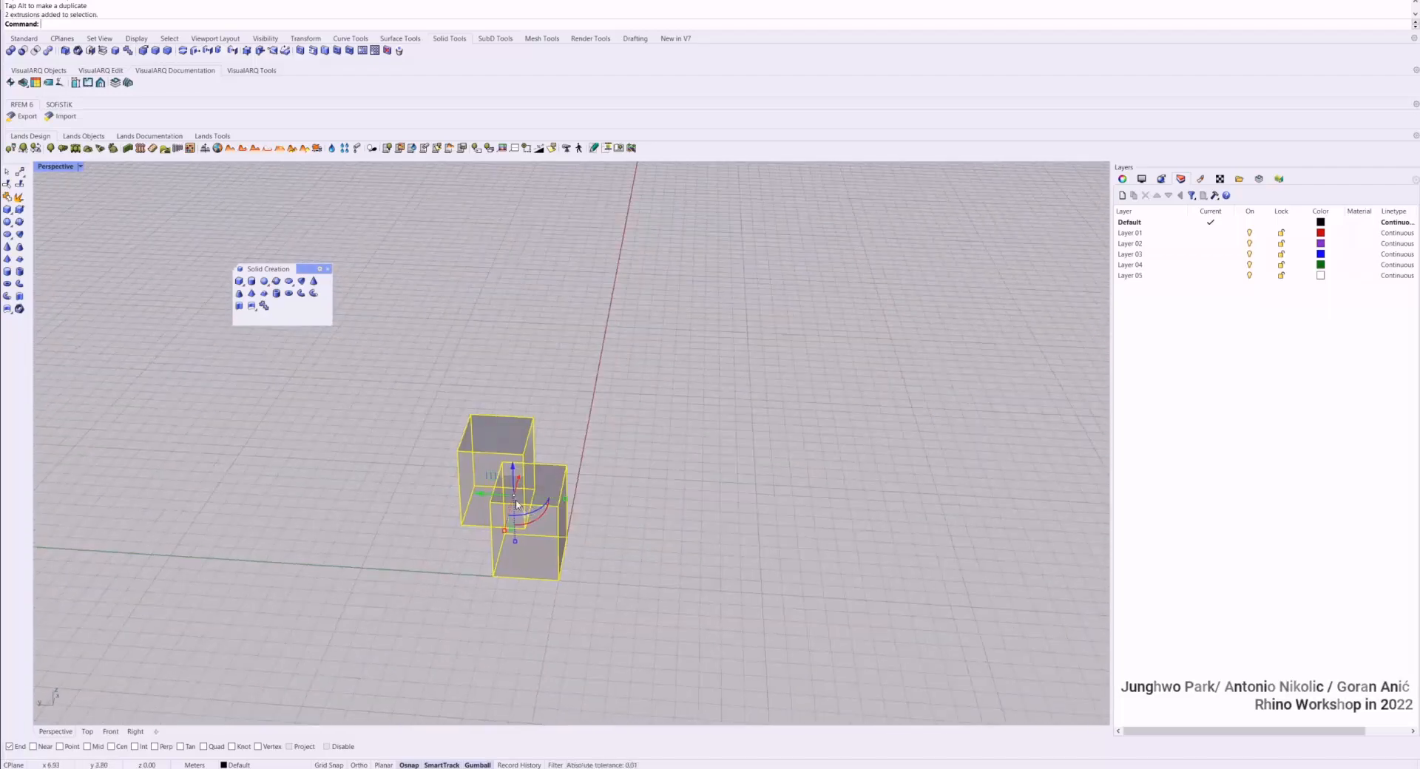
drag(480, 493, 638, 518)
key(alt)
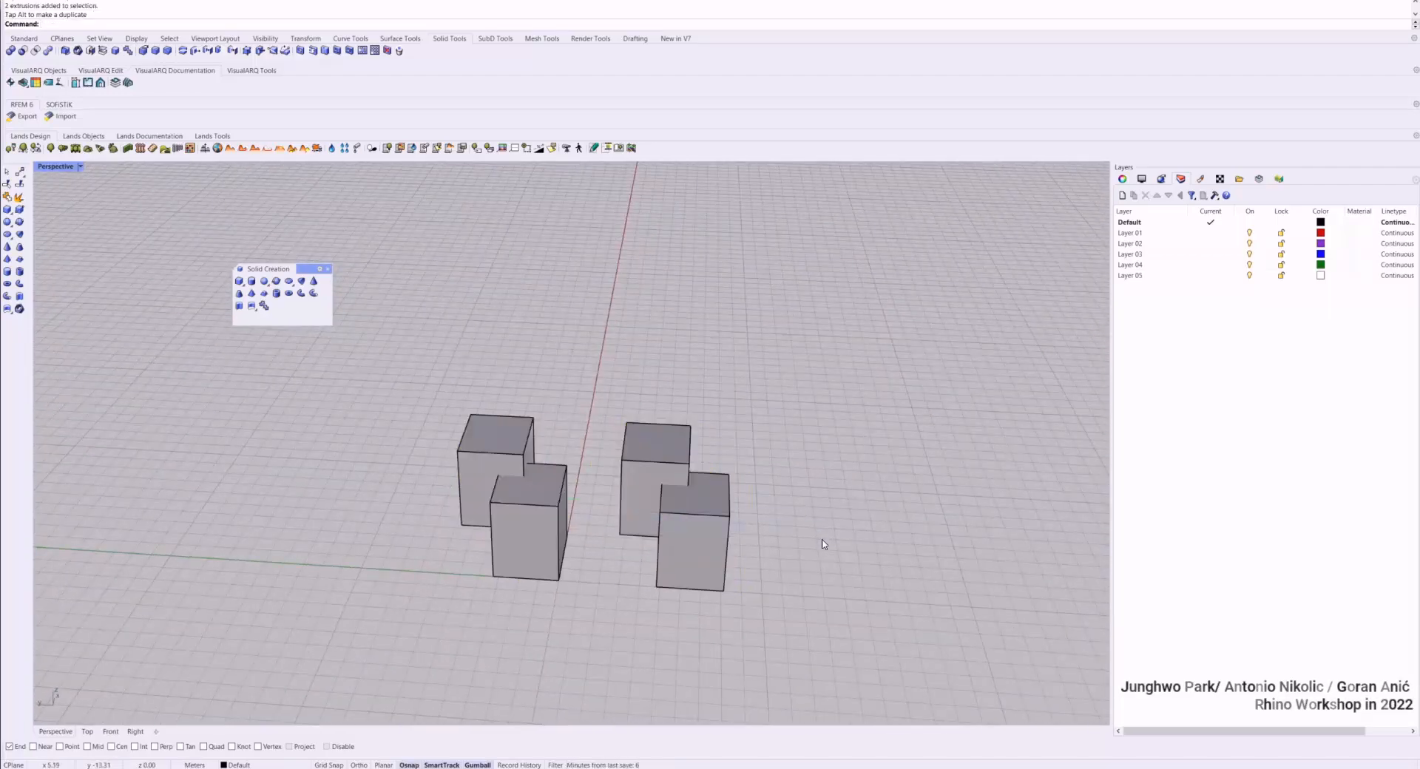
Place a third copy of the box pair on the opposite side of the original, in the same row
scroll(649, 460, down, 2)
drag(788, 514, 462, 501)
key(alt)
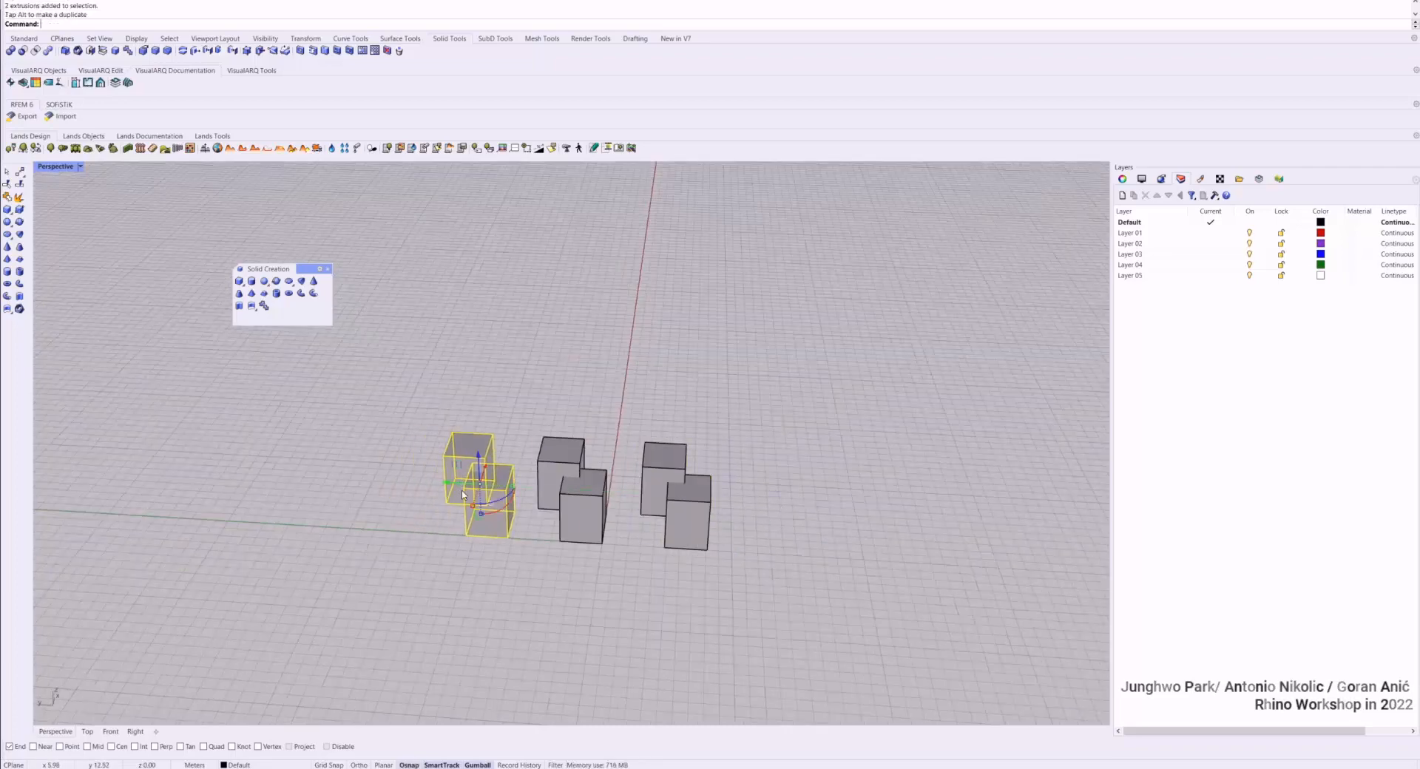
key(Escape)
scroll(452, 473, up, 2)
right_drag(452, 473, 381, 433)
scroll(379, 420, up, 3)
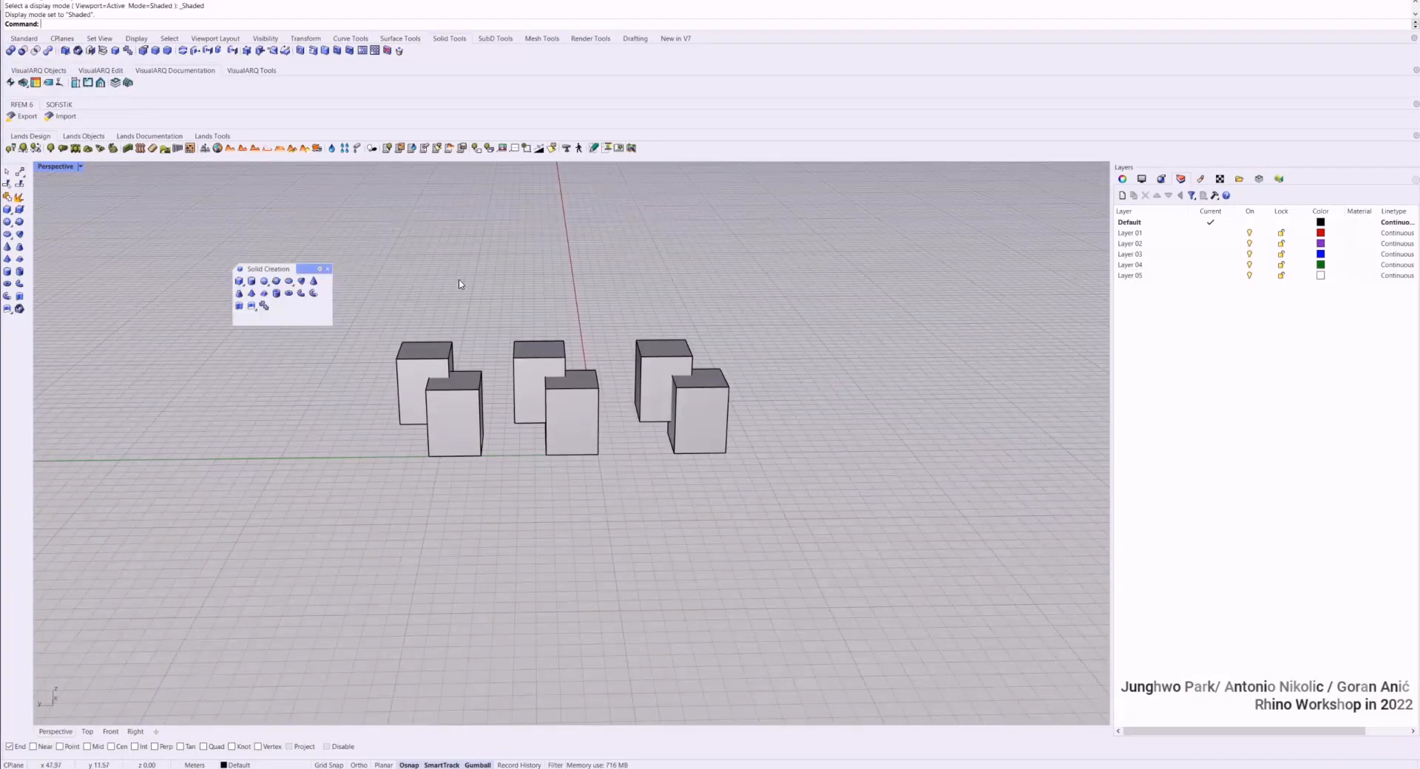
Duplicate the outermost box pair once more to extend the row to four pairs
drag(489, 303, 383, 456)
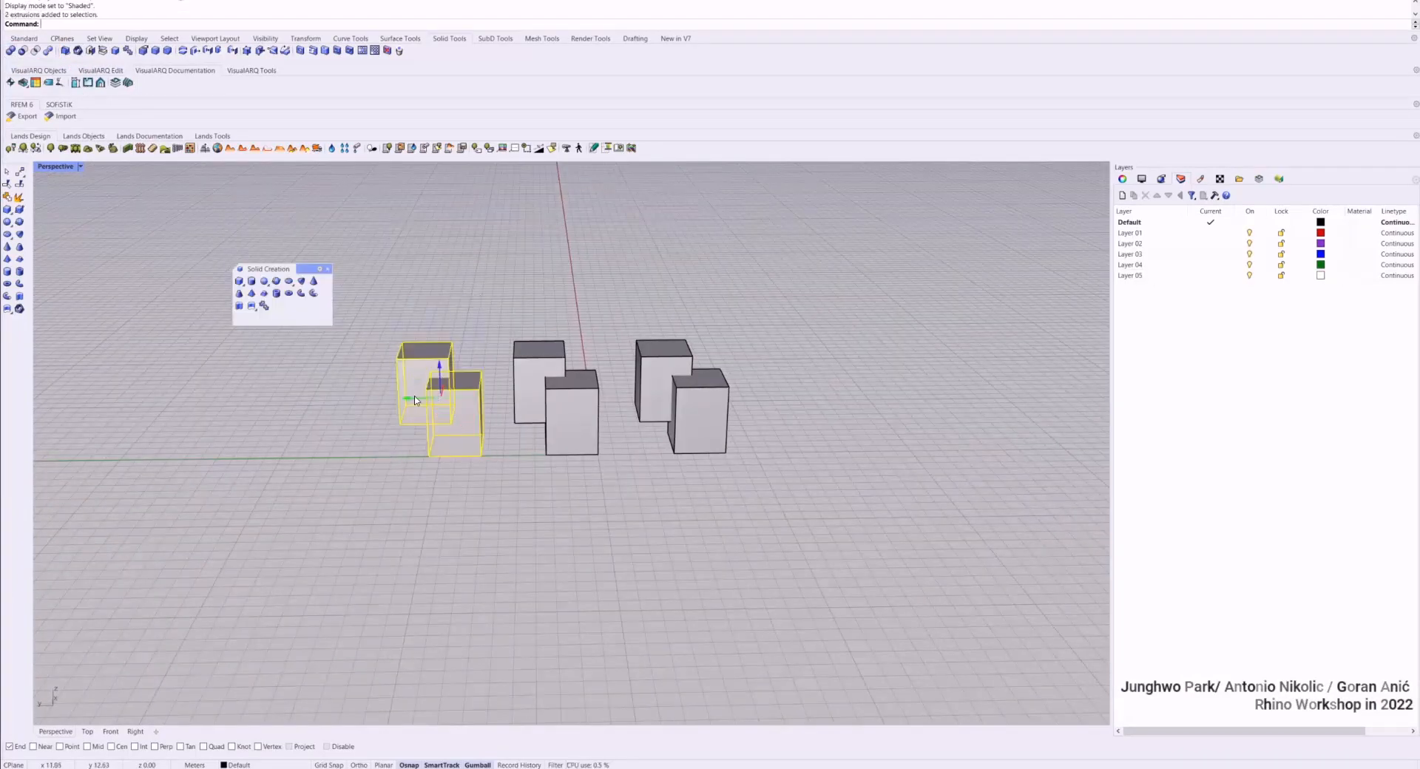
mouse_move(411, 399)
mouse_down()
mouse_move(290, 397)
mouse_move(311, 429)
mouse_move(403, 419)
mouse_up()
click(384, 358)
click(174, 234)
scroll(171, 232, up, 4)
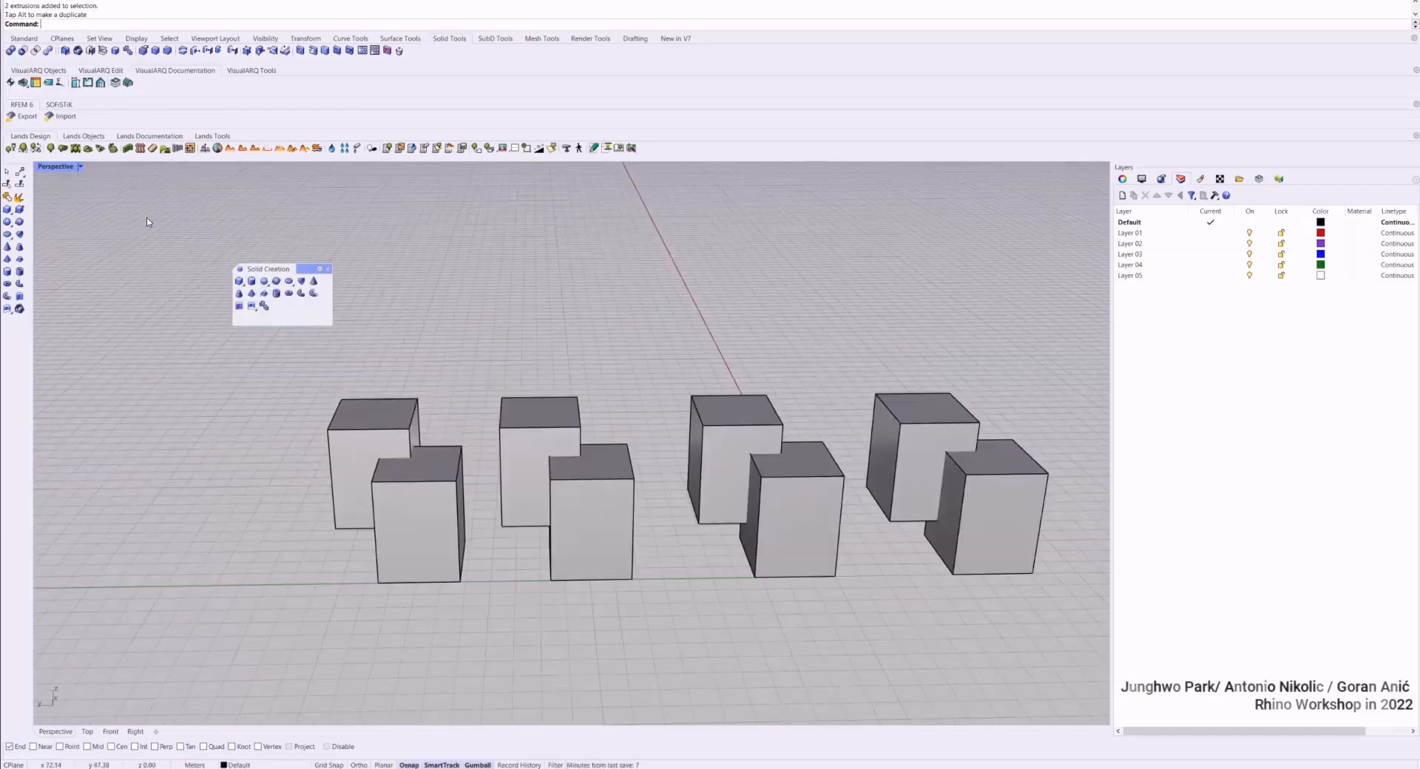
Boolean-union the newly added box pair at the end of the row and move the merged solid farther from the others
click(13, 52)
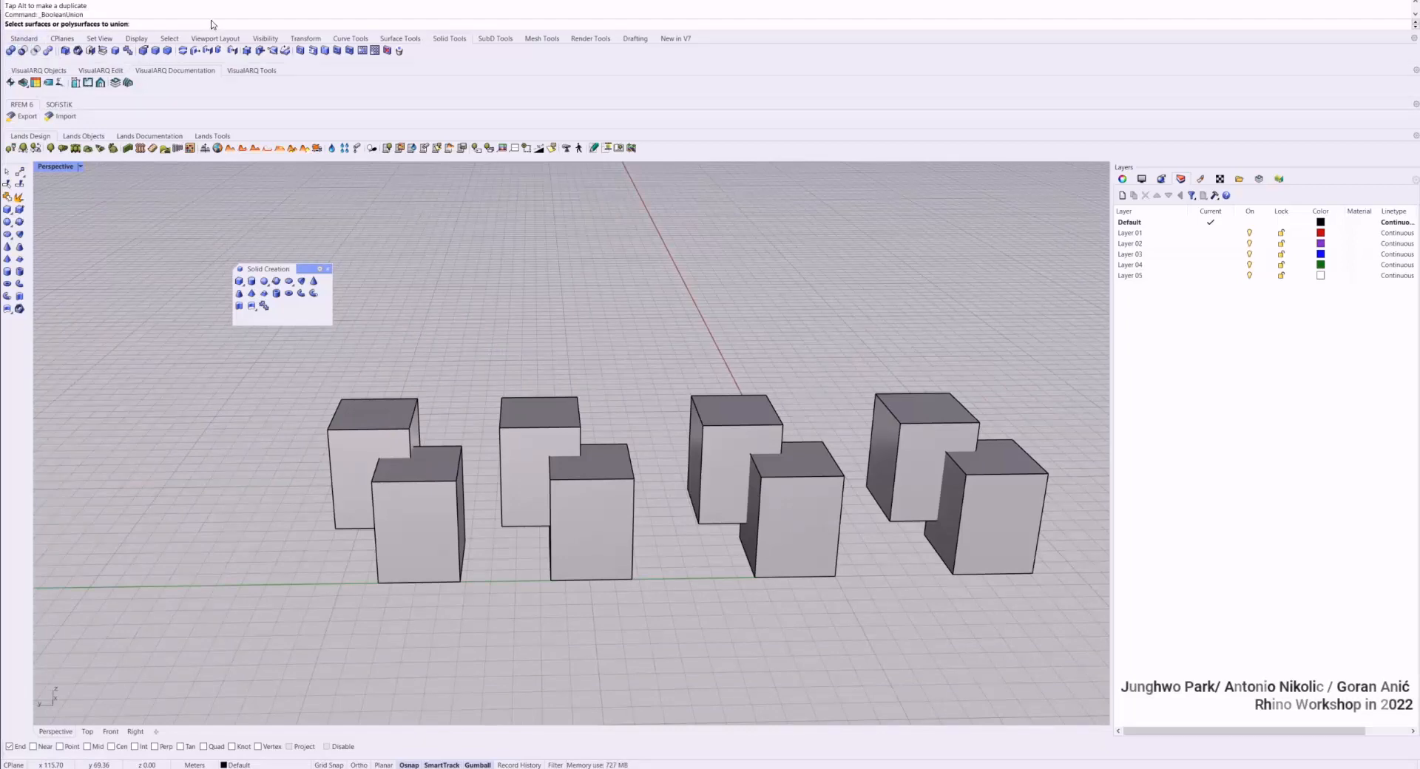
drag(446, 350, 377, 499)
right_drag(376, 497, 718, 448)
scroll(386, 452, up, 6)
key(Return)
click(430, 424)
drag(778, 437, 821, 437)
key(Escape)
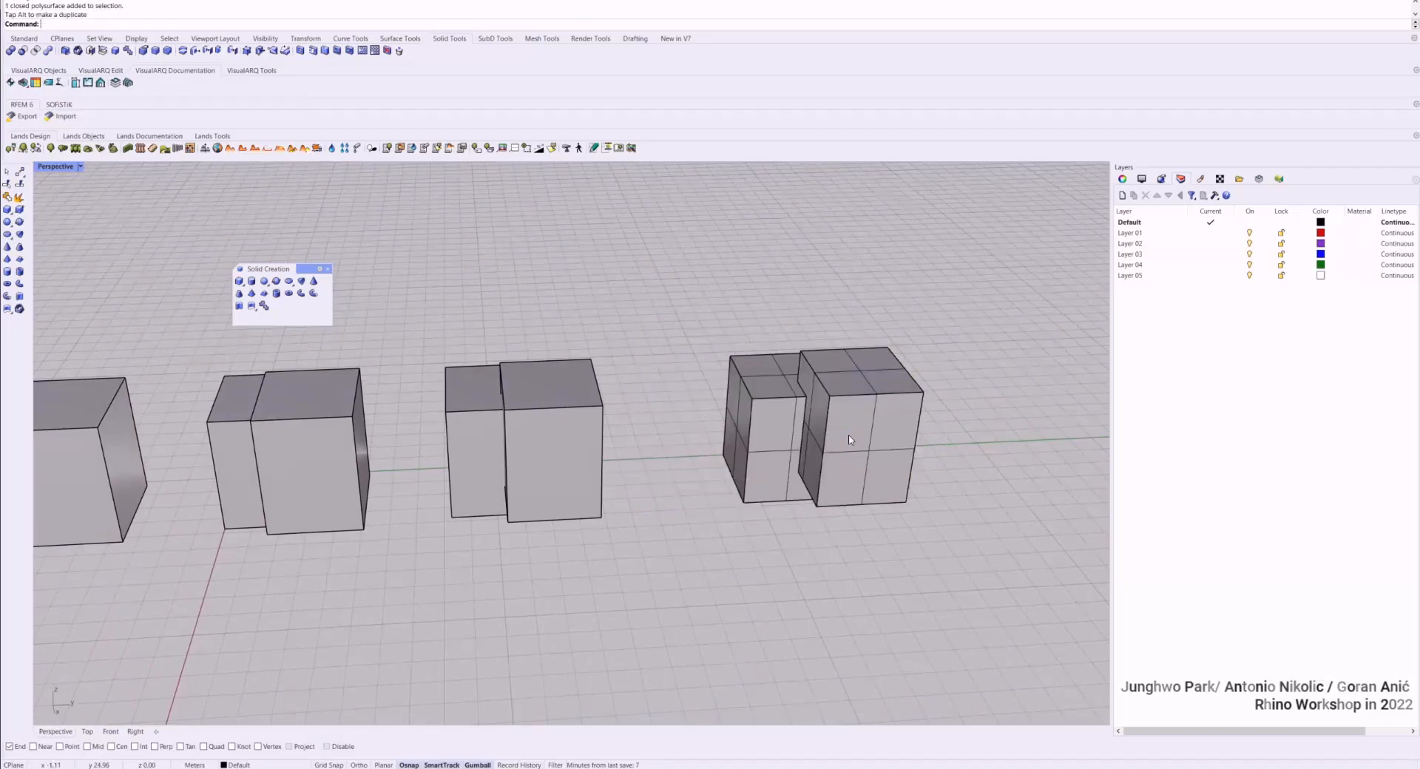
Examine the merged solid in Rendered and X-ray display from several angles and return to Shaded display
scroll(821, 433, up, 8)
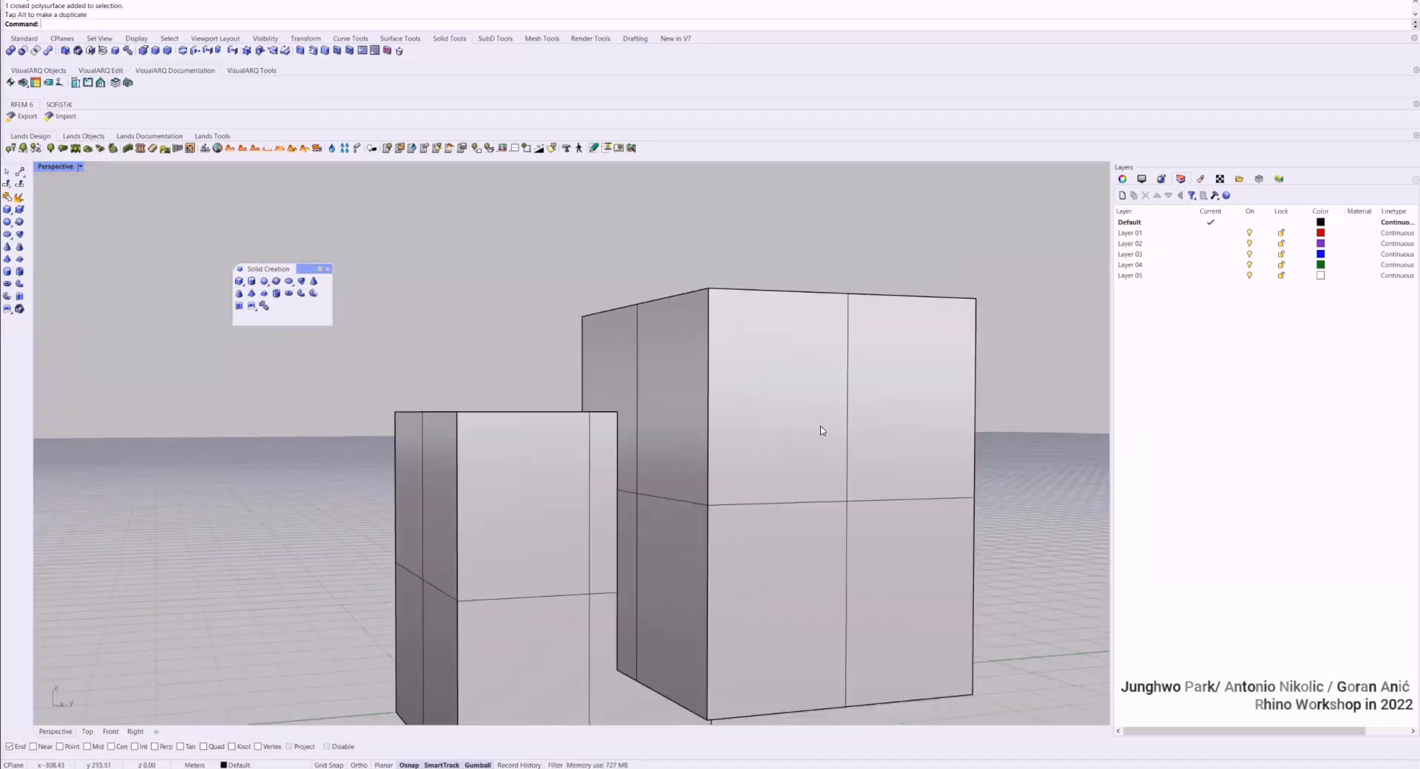
key(ctrl+alt+r)
scroll(805, 464, down, 3)
right_drag(806, 464, 510, 430)
key(ctrl+alt+s)
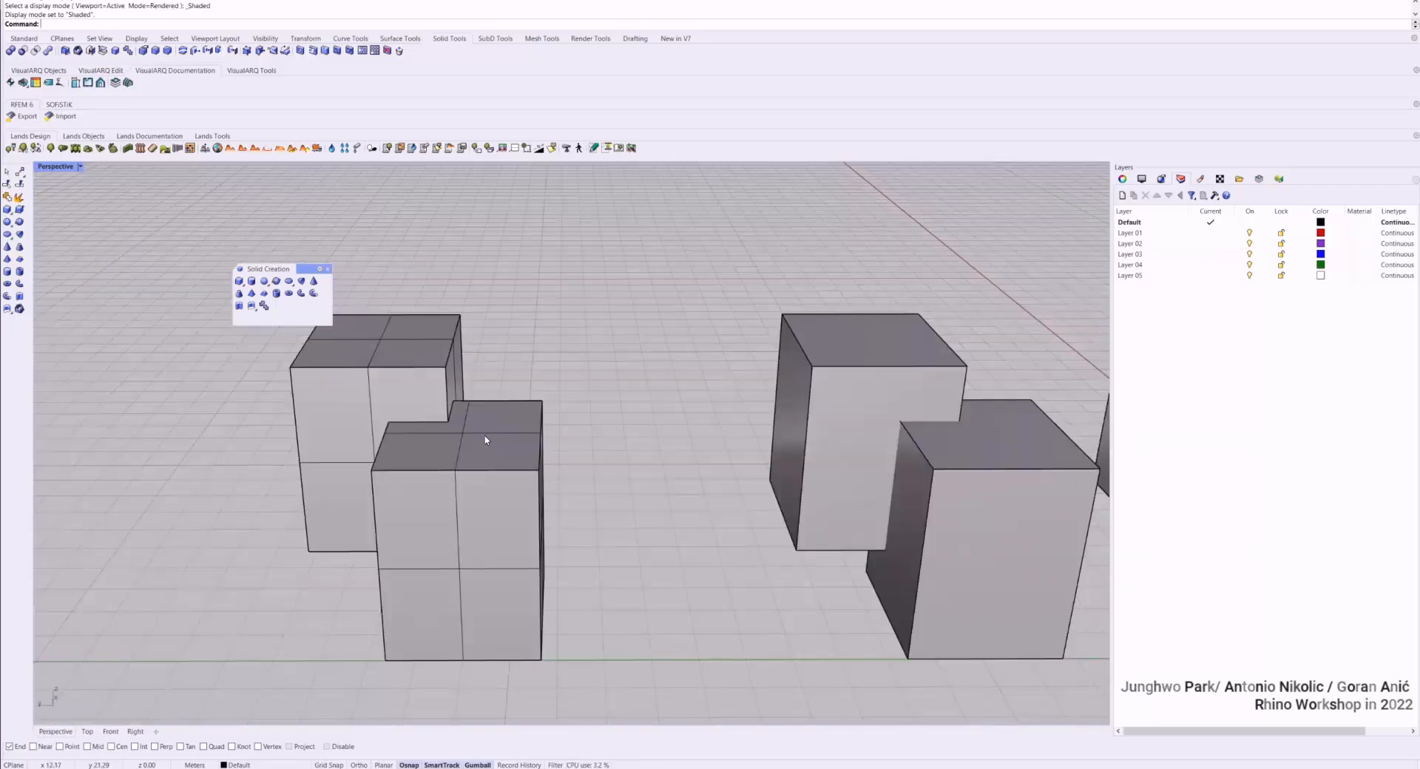
click(486, 439)
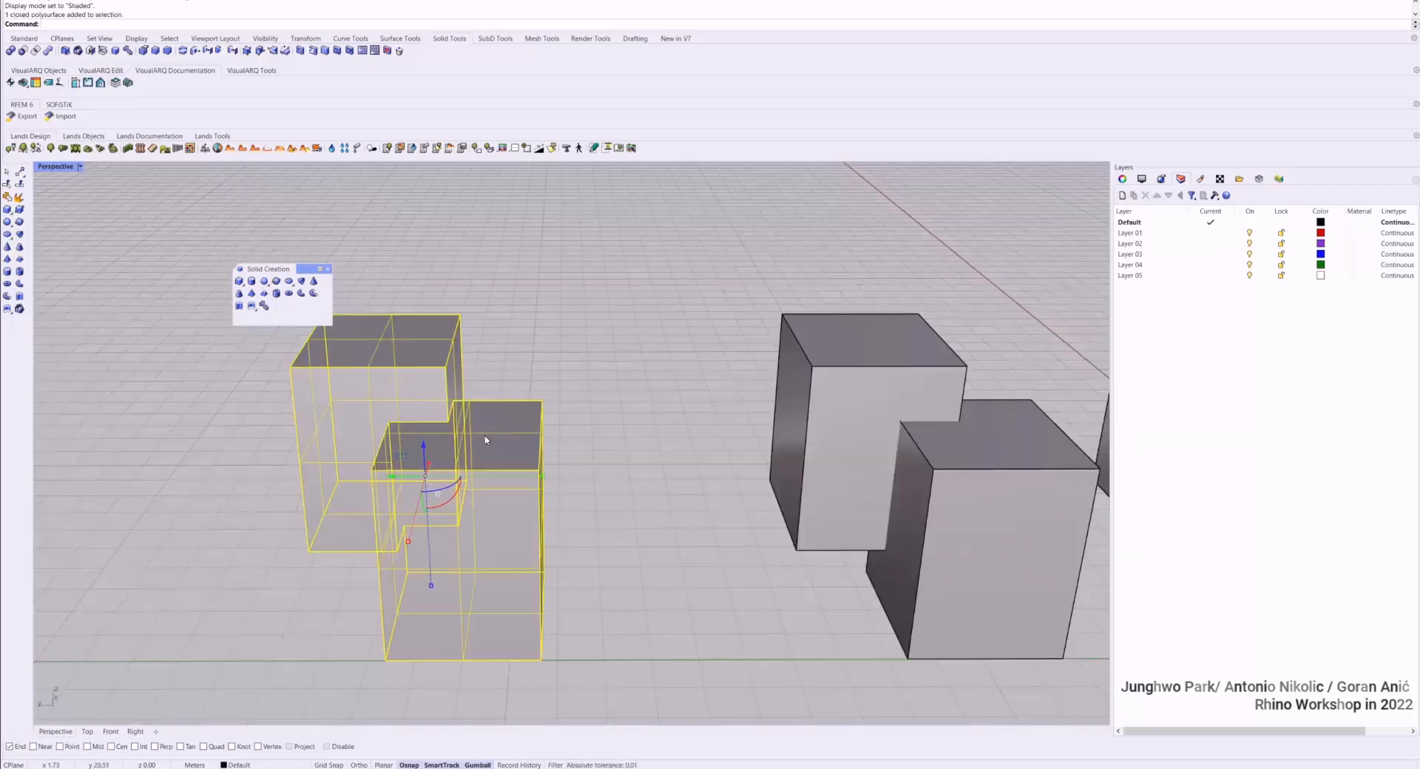
key(ctrl+alt+x)
key(Escape)
mouse_move(489, 439)
right_down()
mouse_move(648, 369)
mouse_move(528, 469)
mouse_move(543, 564)
mouse_move(574, 548)
mouse_move(559, 536)
mouse_move(592, 537)
mouse_move(578, 549)
mouse_move(606, 475)
right_up()
key(ctrl+alt+s)
Explode the merged solid into its separate surfaces
click(559, 536)
text(Explode)
key(Return)
key(Escape)
scroll(627, 531, down, 2)
Hide the outer faces of the front box in the exploded solid to view its interior, and undo the hiding
click(591, 539)
drag(605, 475, 509, 658)
text(Hide)
key(Return)
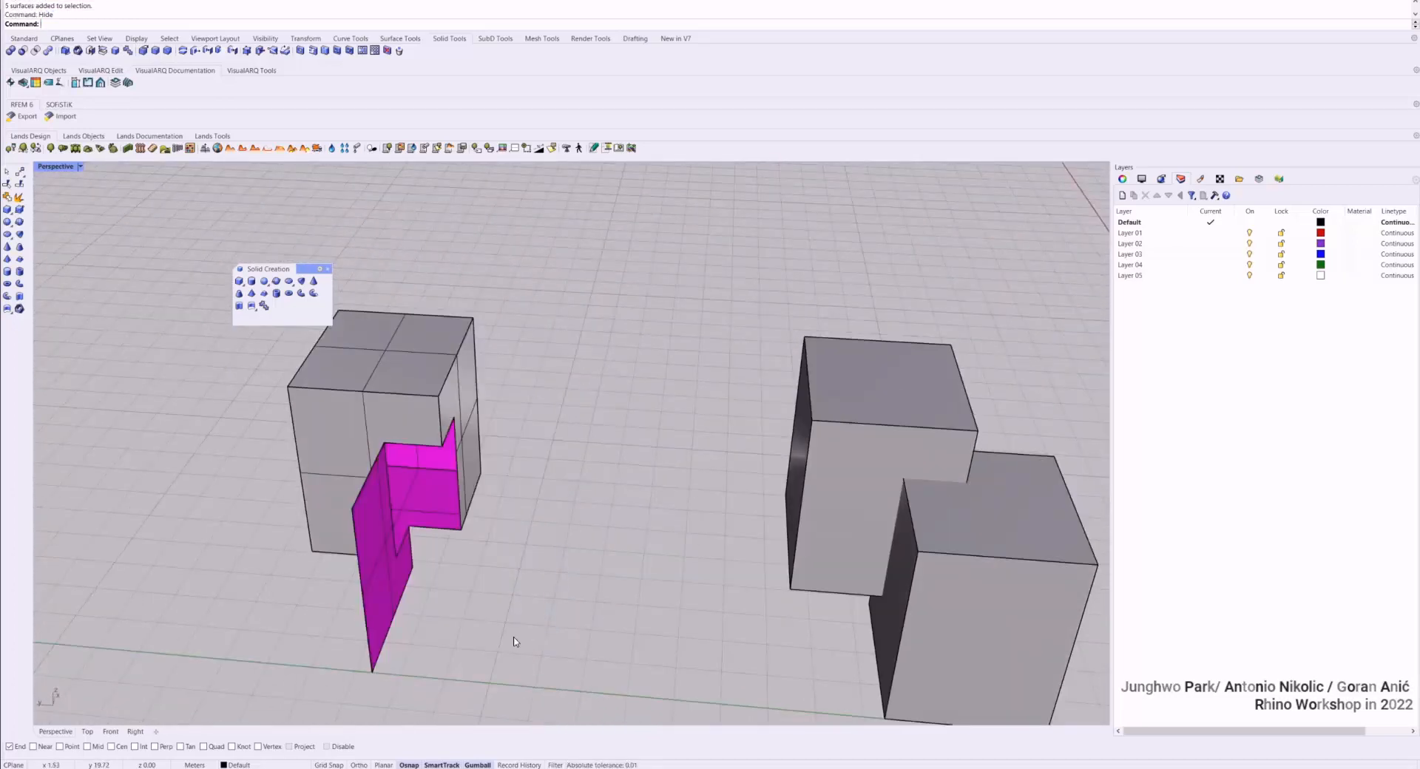
right_drag(483, 619, 437, 548)
scroll(412, 506, up, 3)
key(ctrl+z)
Hide only the top face of the exploded front box, inspect the hollow inside, and restore the face
click(443, 396)
right_click(649, 13)
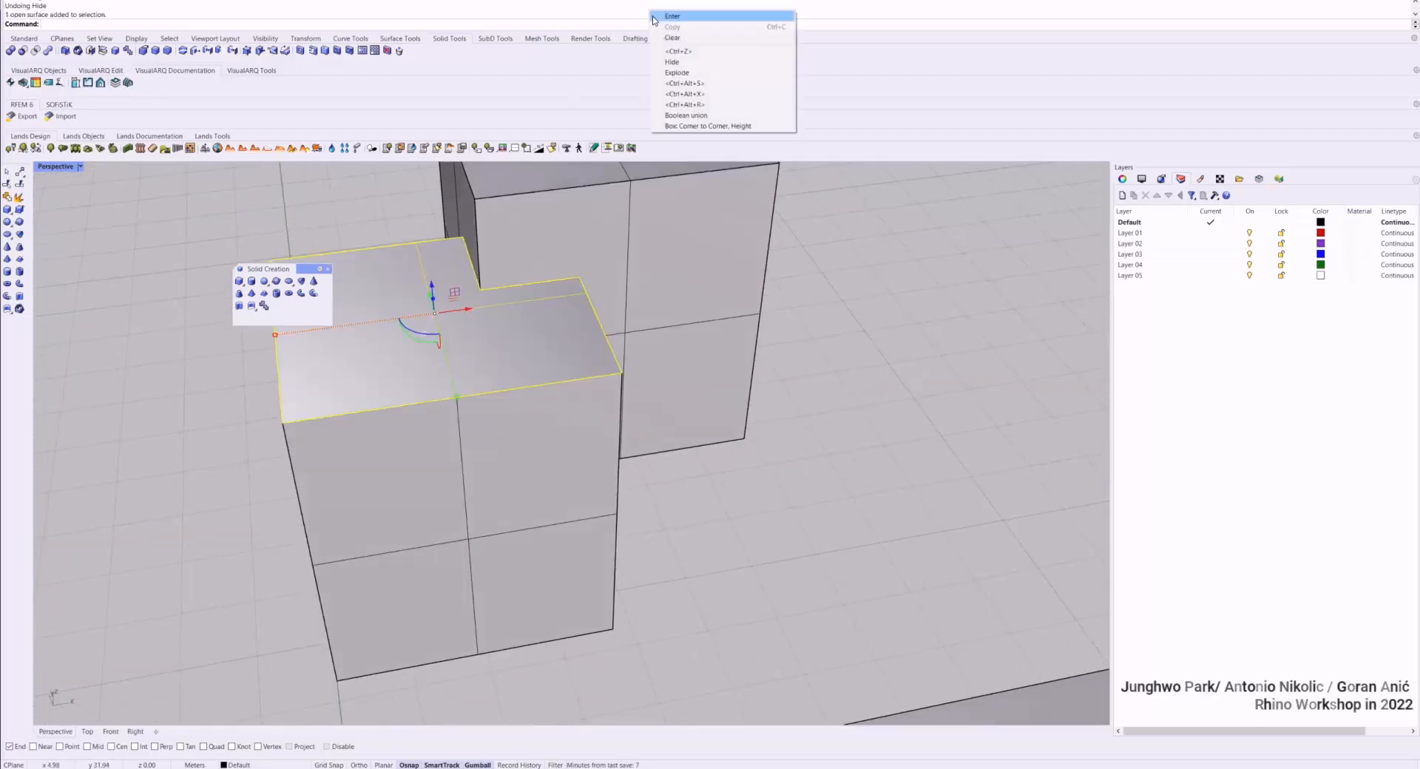
click(690, 64)
right_drag(507, 446, 336, 460)
scroll(451, 446, up, 4)
scroll(336, 460, down, 6)
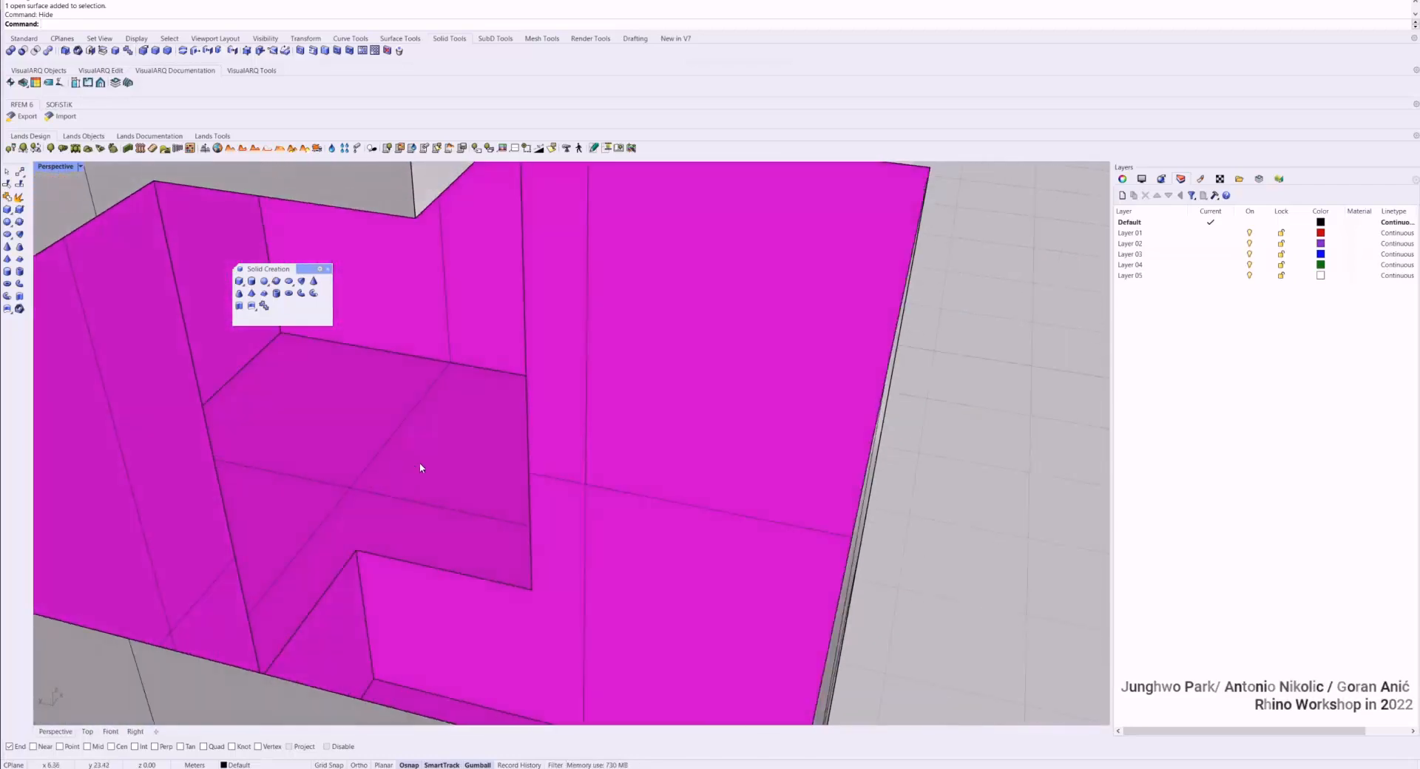
key(ctrl+z)
Join all the exploded surfaces back into one closed polysurface and check that it selects as one object
scroll(512, 428, down, 3)
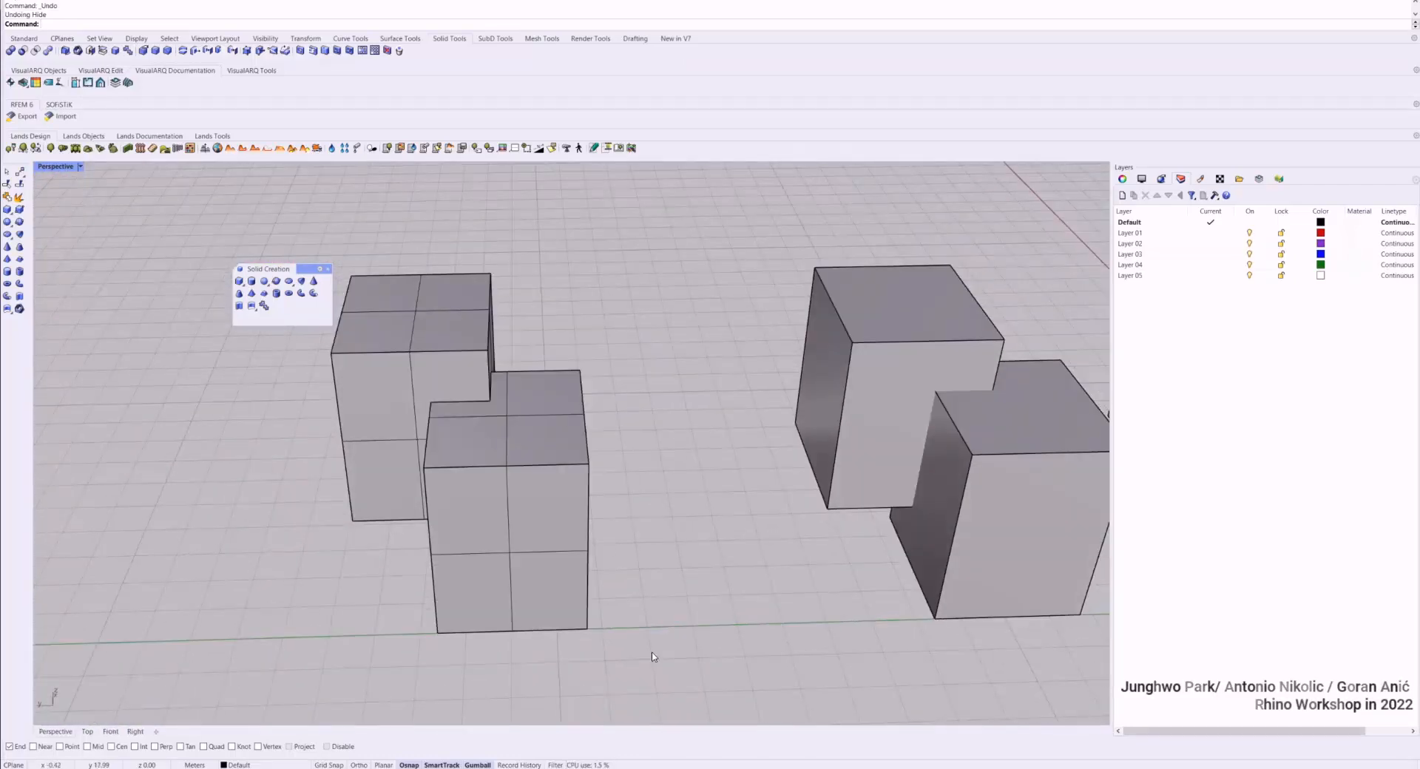
drag(651, 657, 254, 253)
key(ctrl+j)
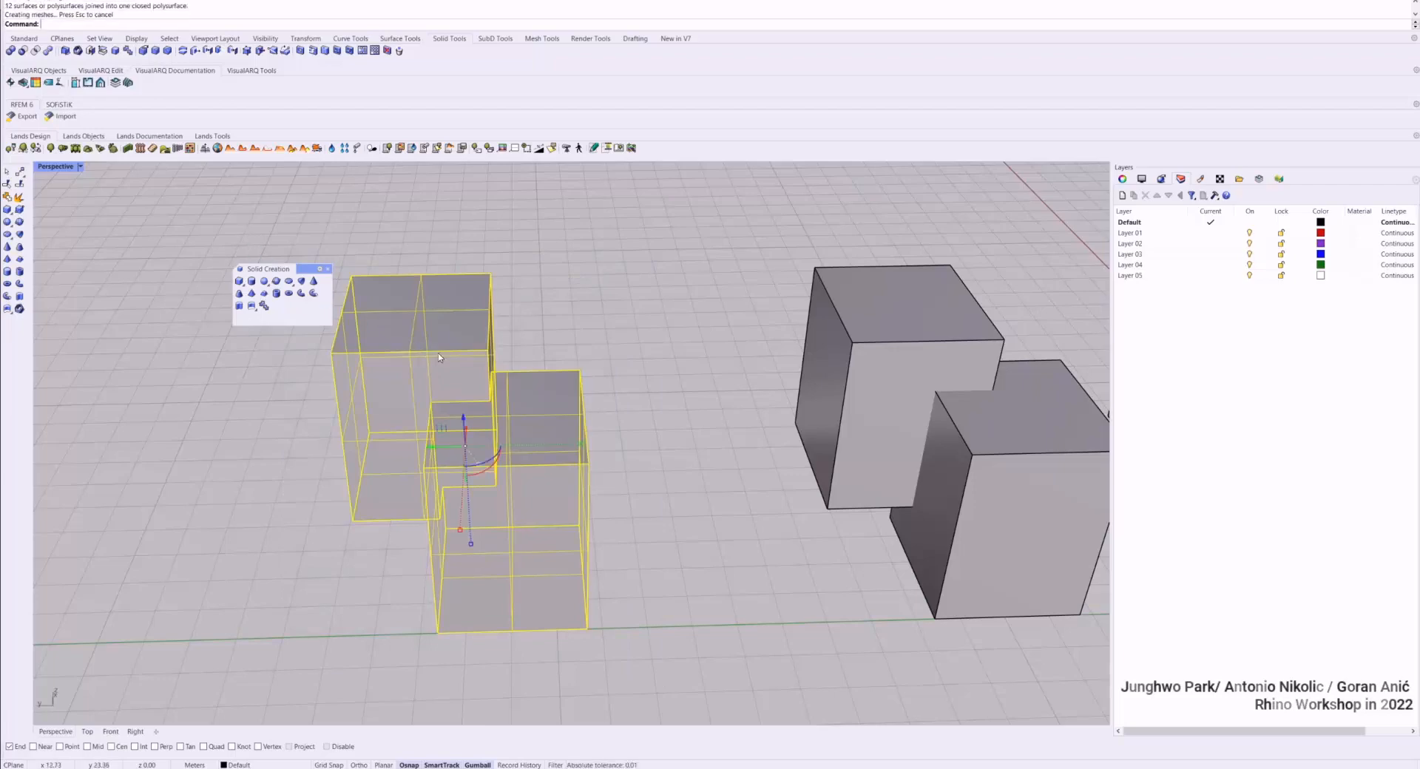
click(515, 361)
click(460, 361)
click(516, 362)
Make Layer 01 the current layer
scroll(516, 362, down, 7)
right_drag(515, 362, 553, 351)
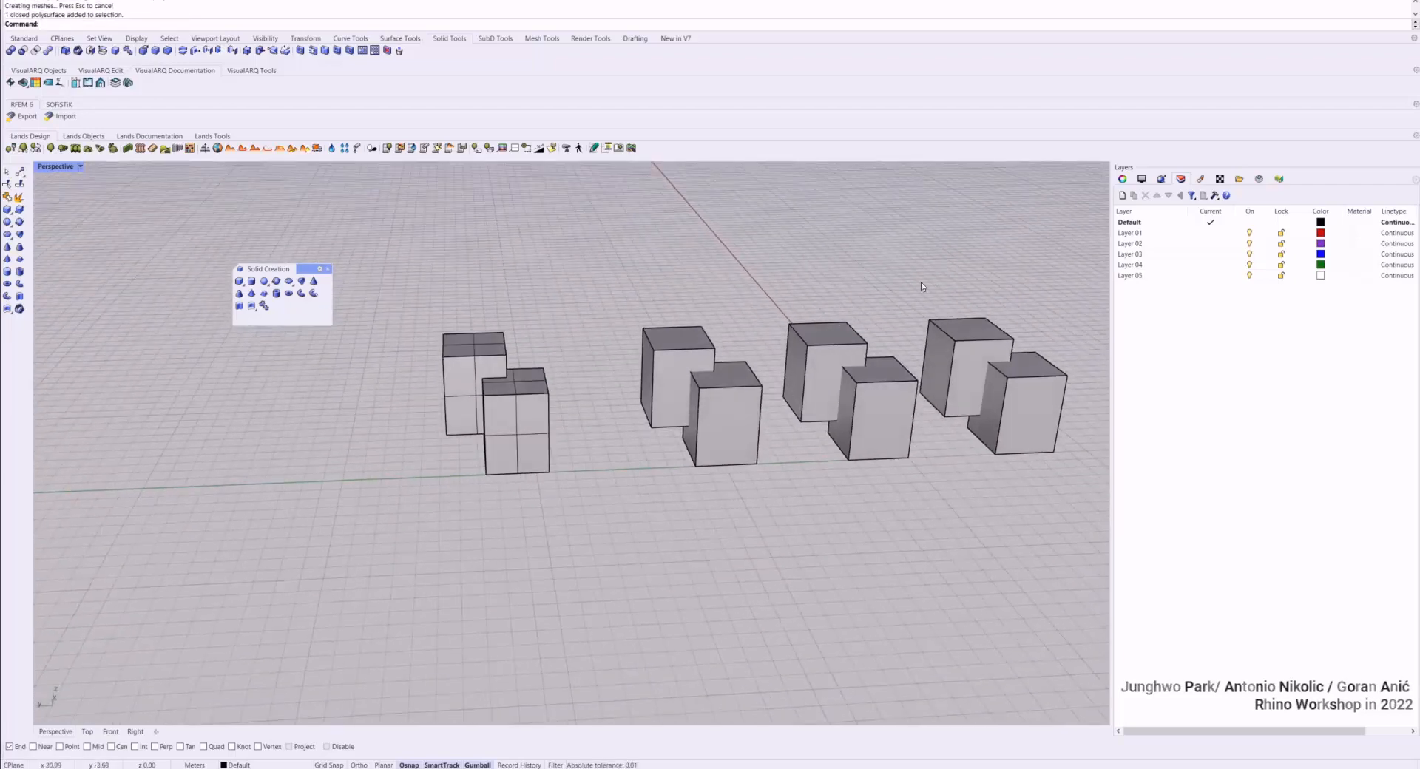
click(1193, 234)
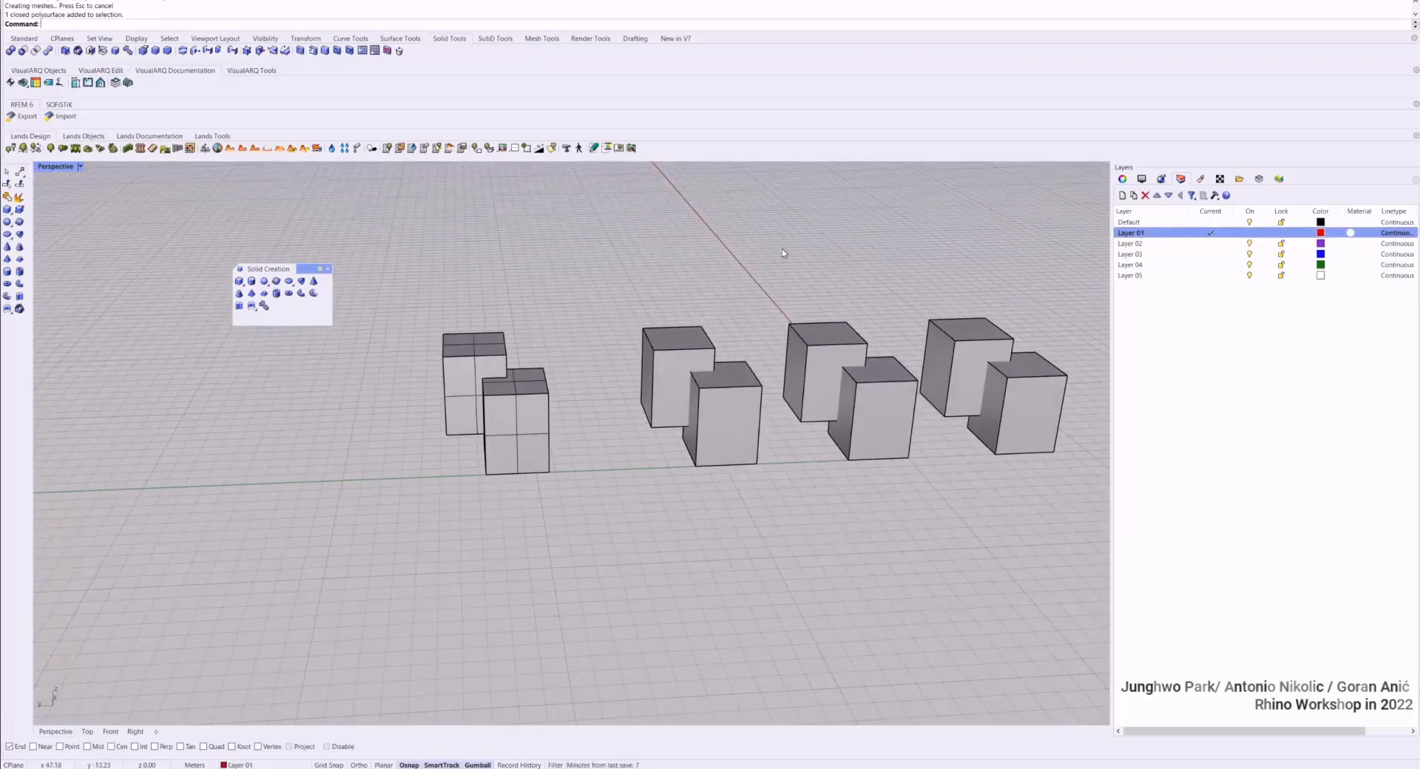
right_drag(783, 248, 541, 323)
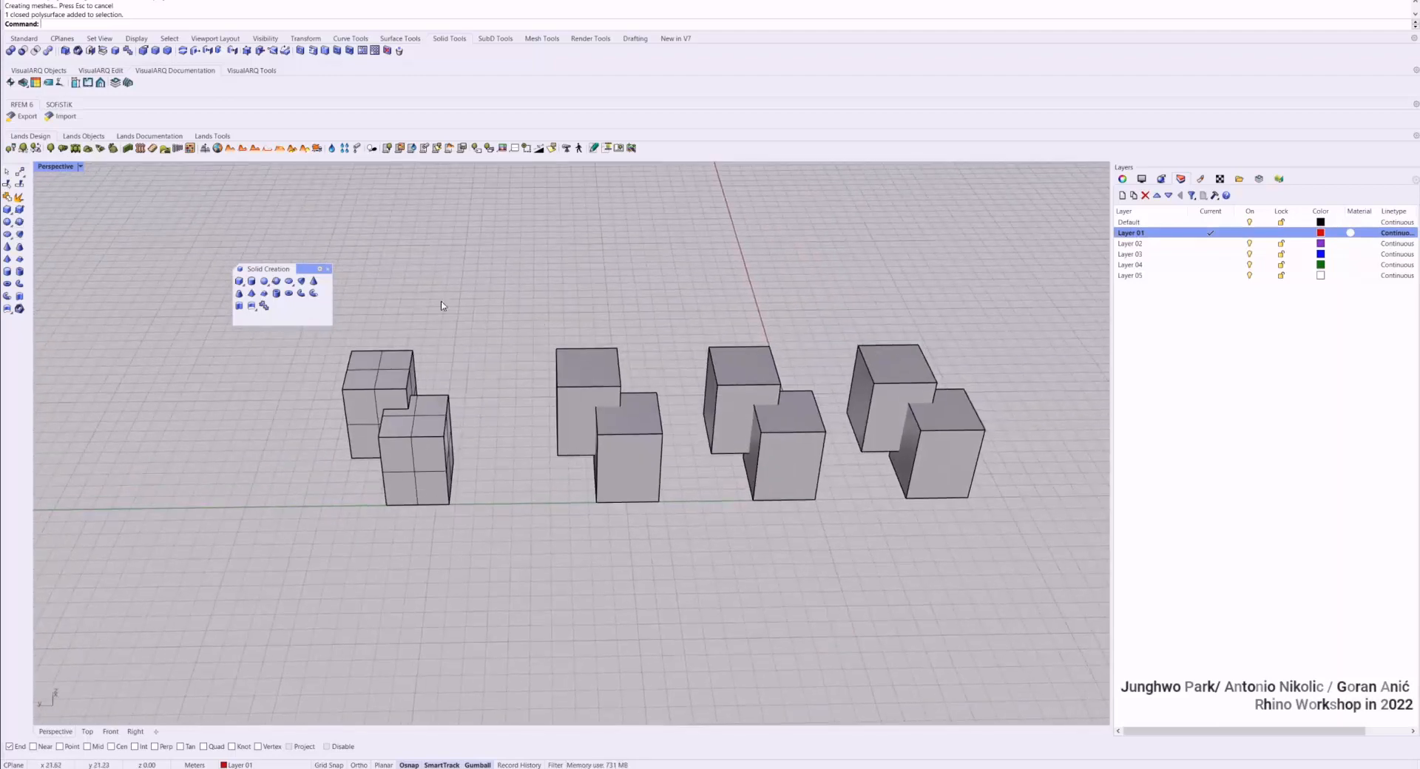
Create a horizontal clipping plane across the top of the merged solid's rear box and select it
text(ippingPlane)
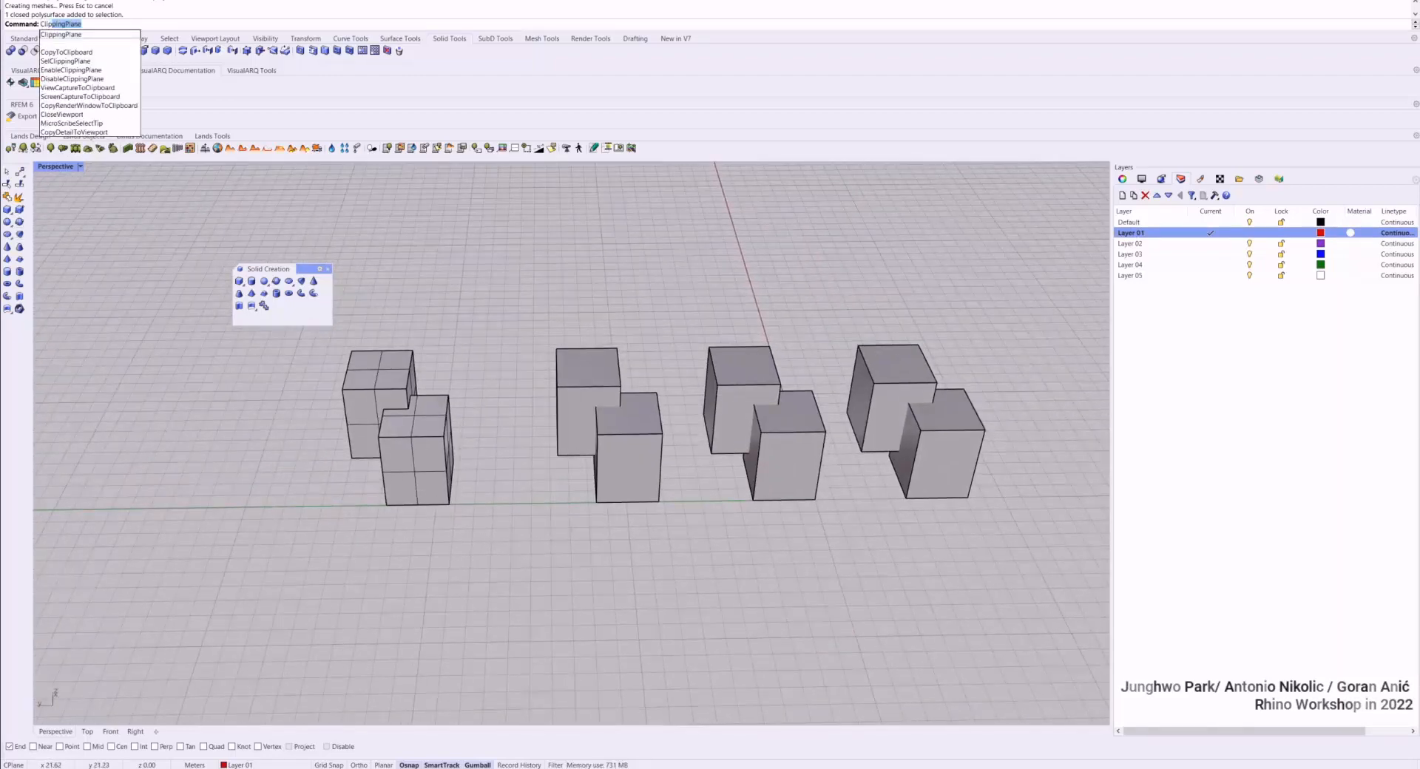
key(Return)
click(413, 351)
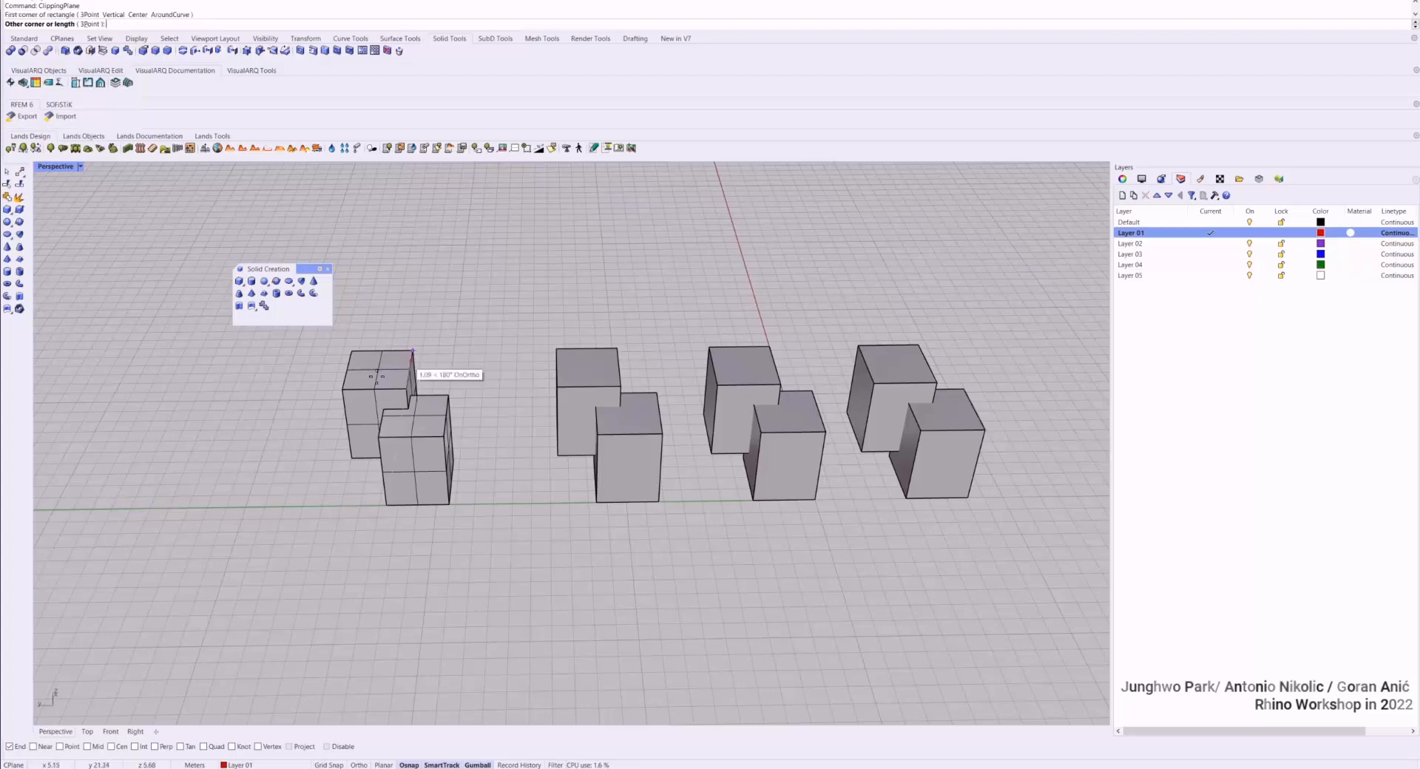
click(314, 401)
click(352, 366)
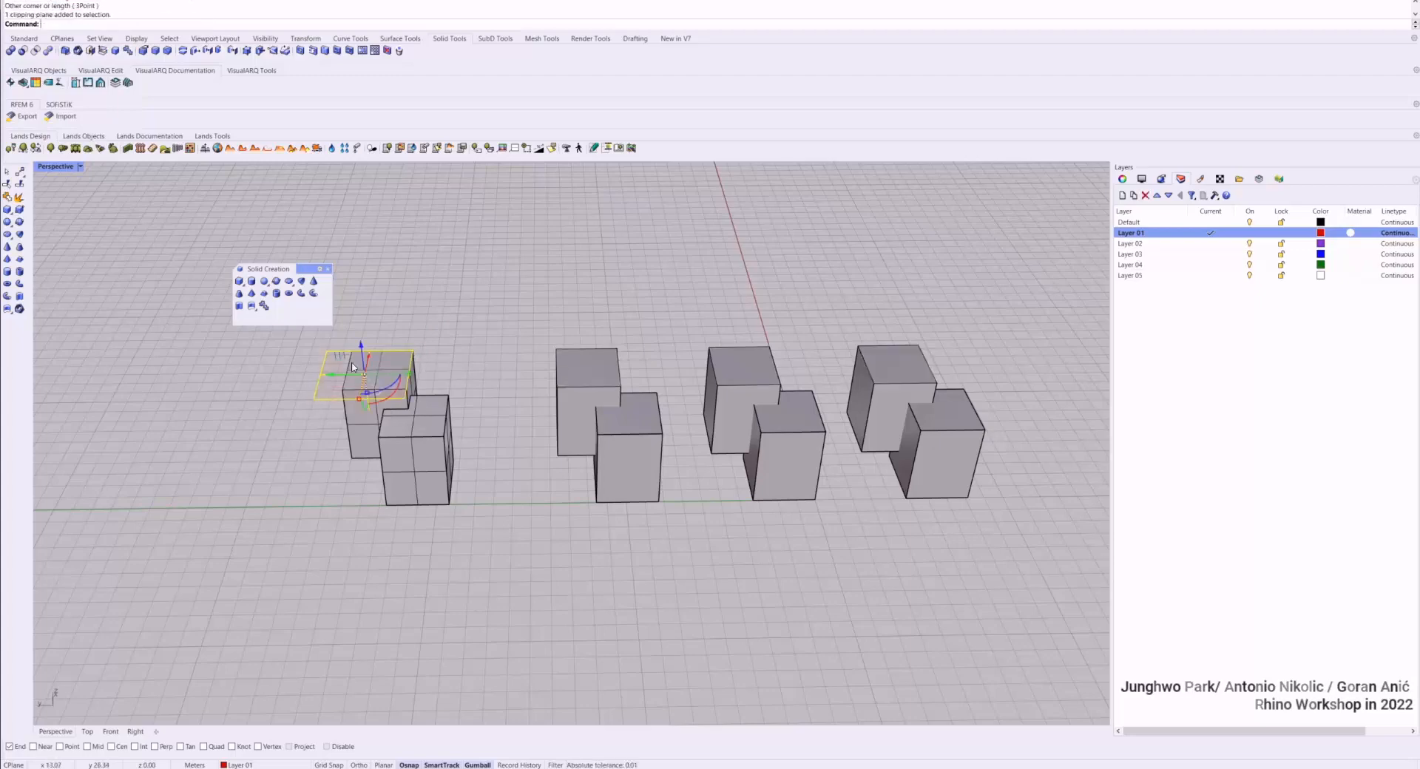
Lower the clipping plane to cut horizontally through all the box pairs and move it clear of the merged solid
drag(360, 348, 365, 387)
scroll(367, 401, up, 8)
click(532, 442)
right_drag(531, 443, 548, 518)
scroll(548, 518, down, 3)
click(344, 543)
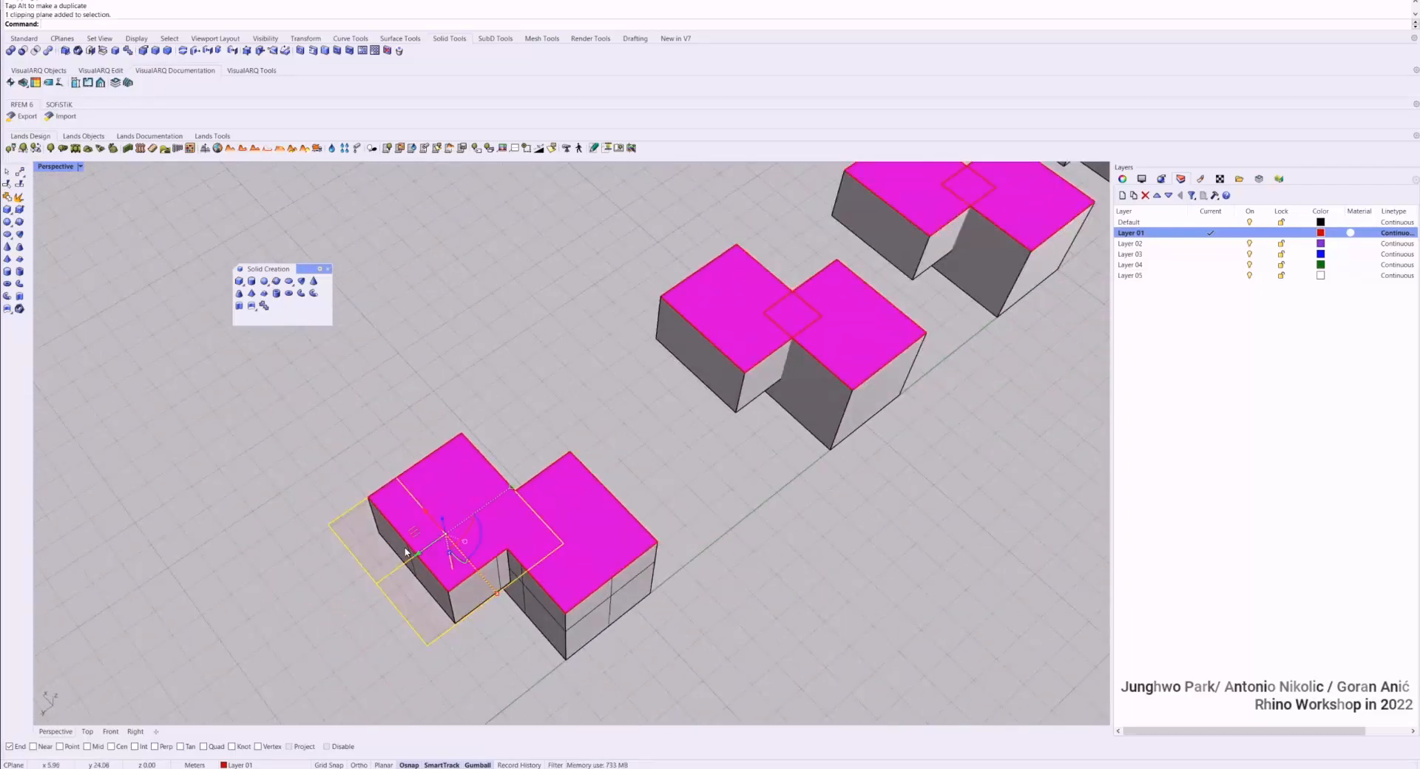
drag(418, 554, 238, 676)
click(476, 552)
Compare the cut section of the merged solid with the unmerged pairs, selecting the second pair's boxes individually
scroll(486, 535, up, 6)
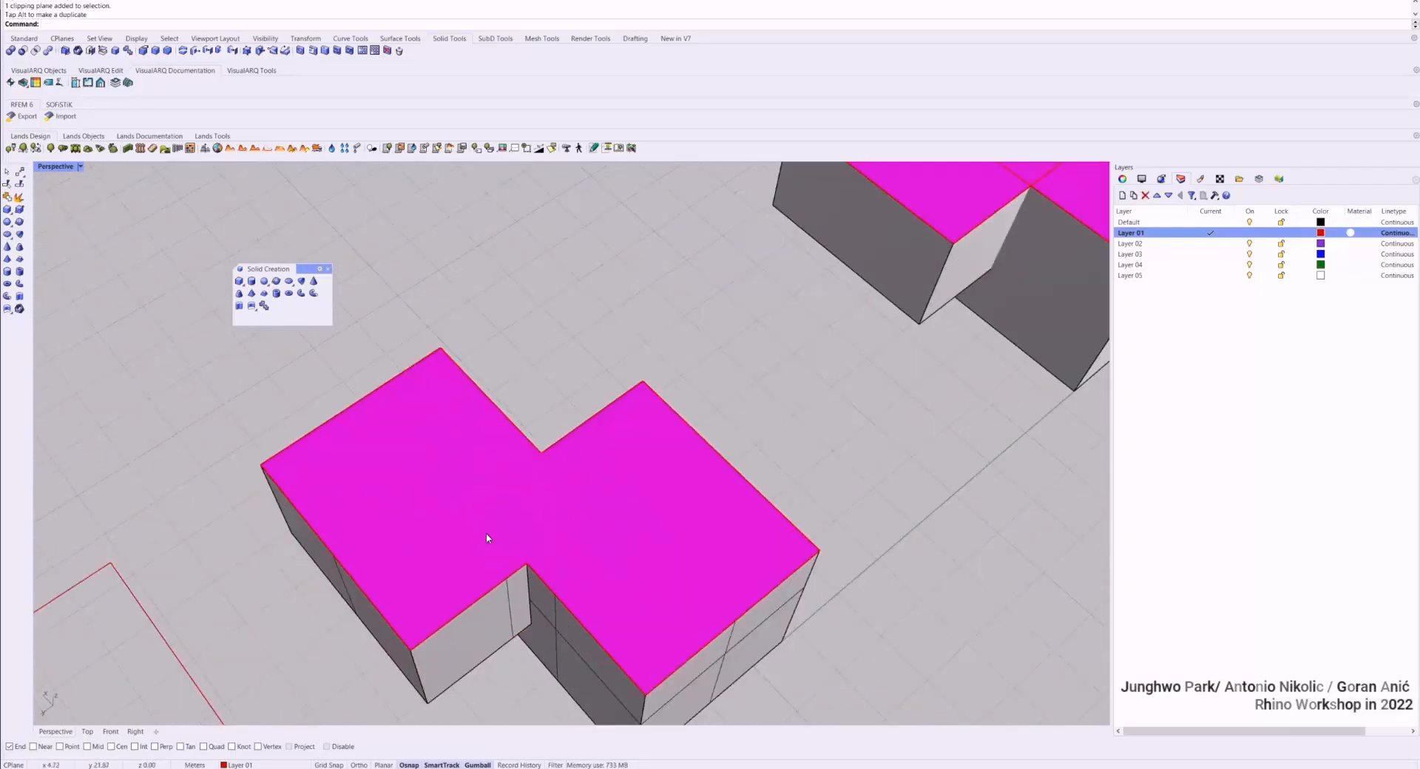
mouse_move(494, 441)
right_down()
mouse_move(567, 393)
mouse_move(413, 406)
mouse_move(469, 468)
mouse_move(482, 462)
right_up()
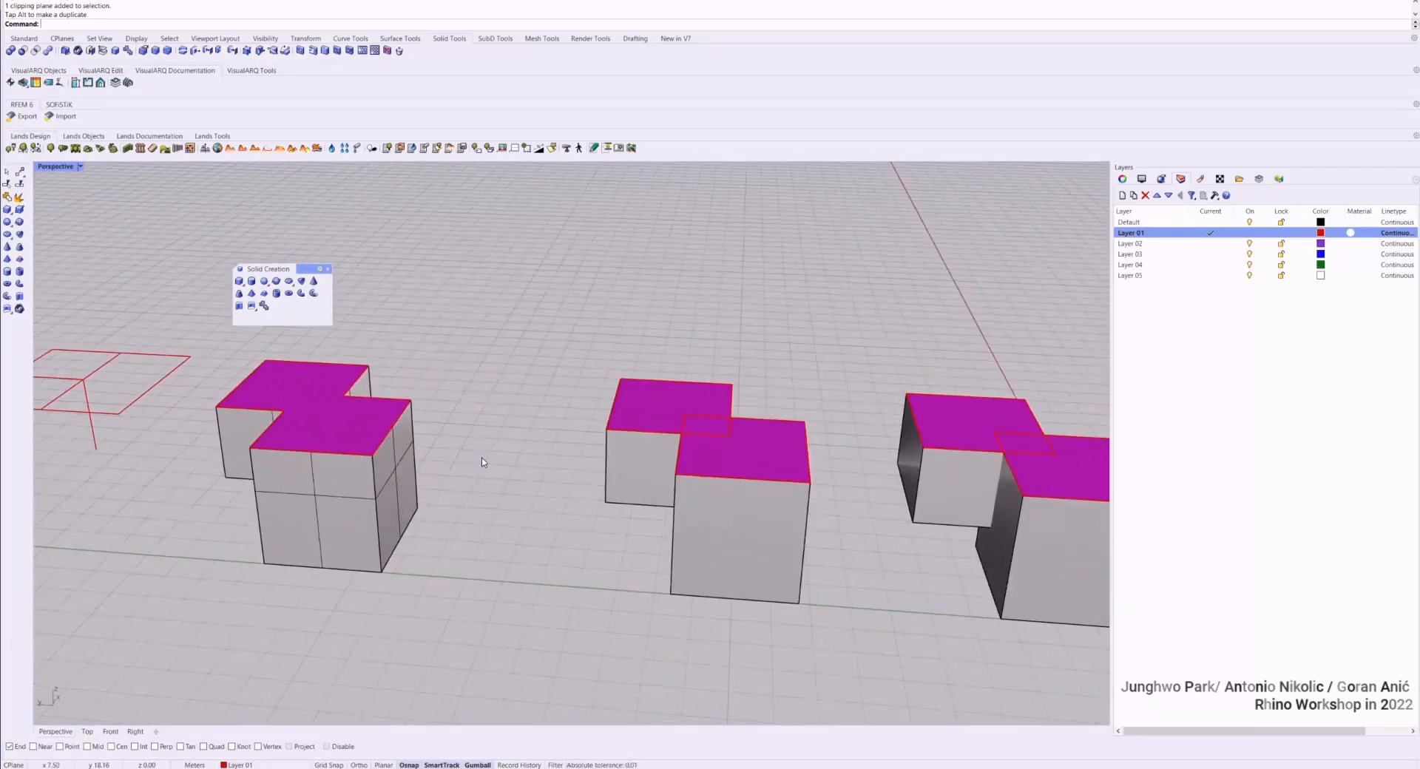
right_drag(631, 371, 672, 441)
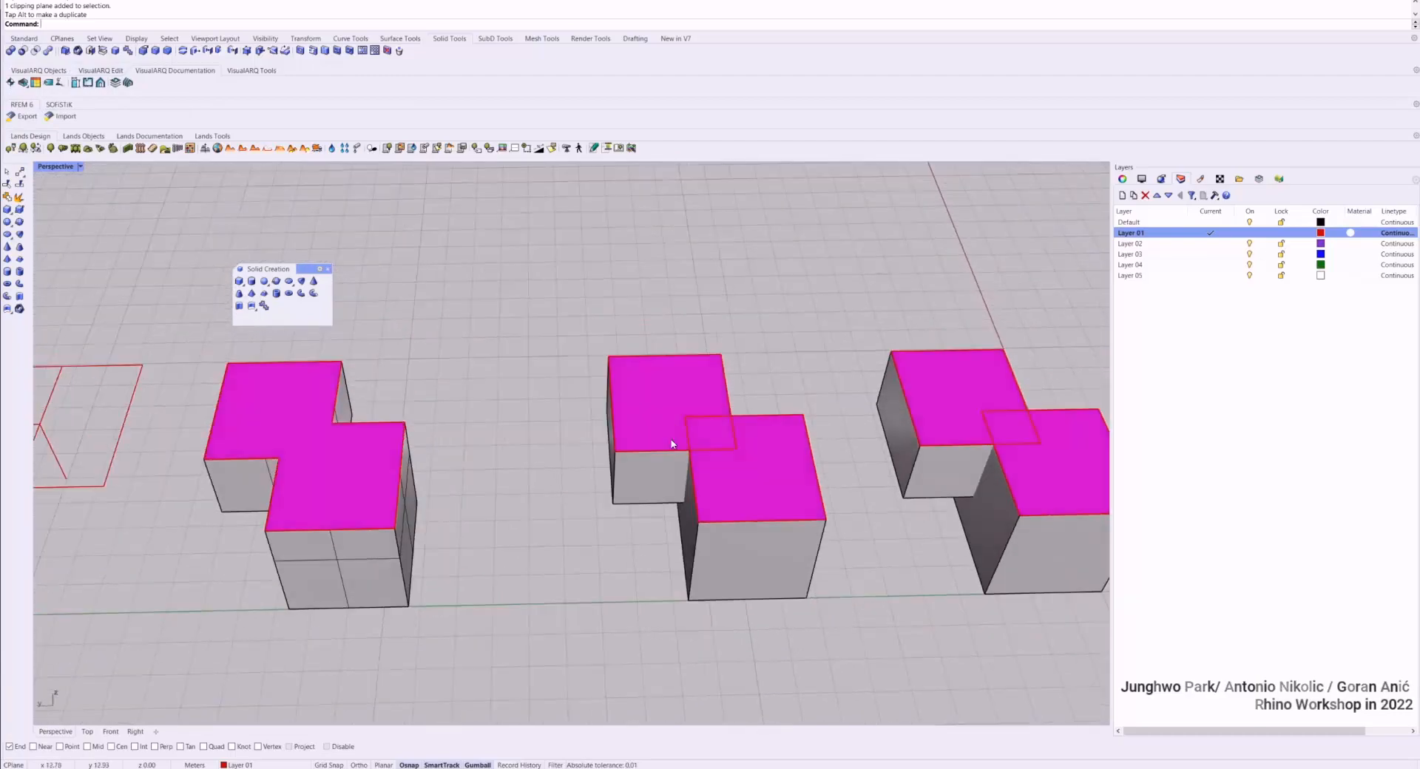
scroll(677, 441, up, 6)
scroll(681, 440, down, 6)
right_drag(772, 442, 713, 443)
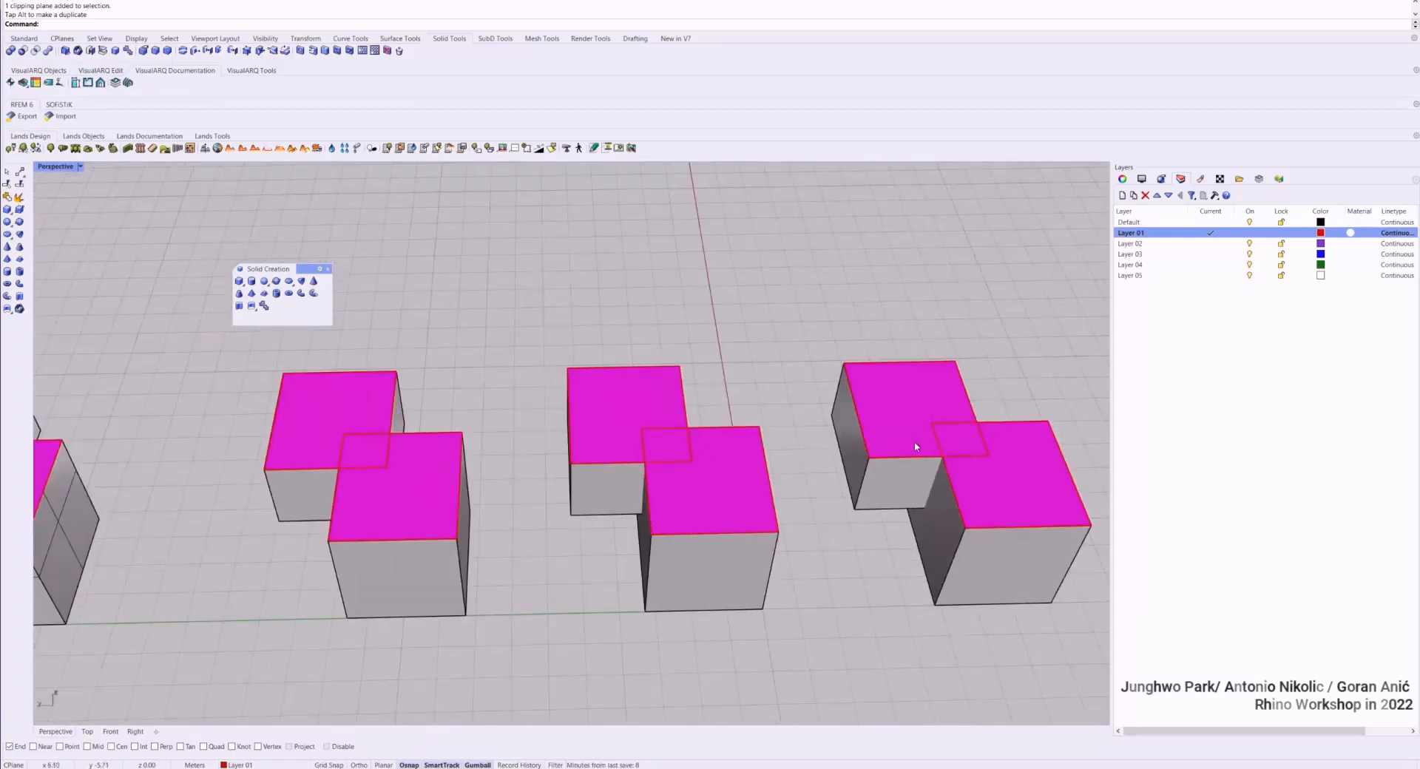
scroll(532, 451, down, 5)
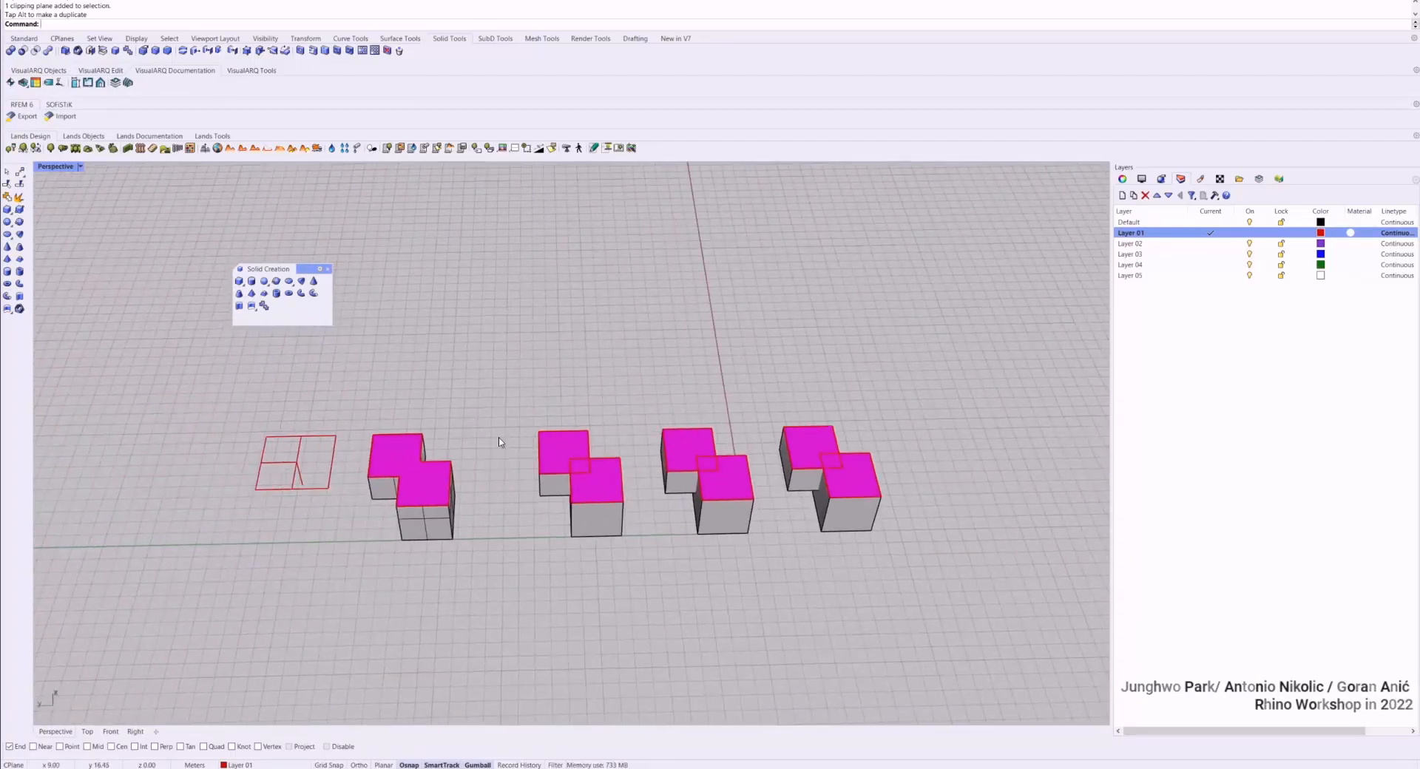
scroll(584, 485, up, 6)
click(512, 416)
click(594, 478)
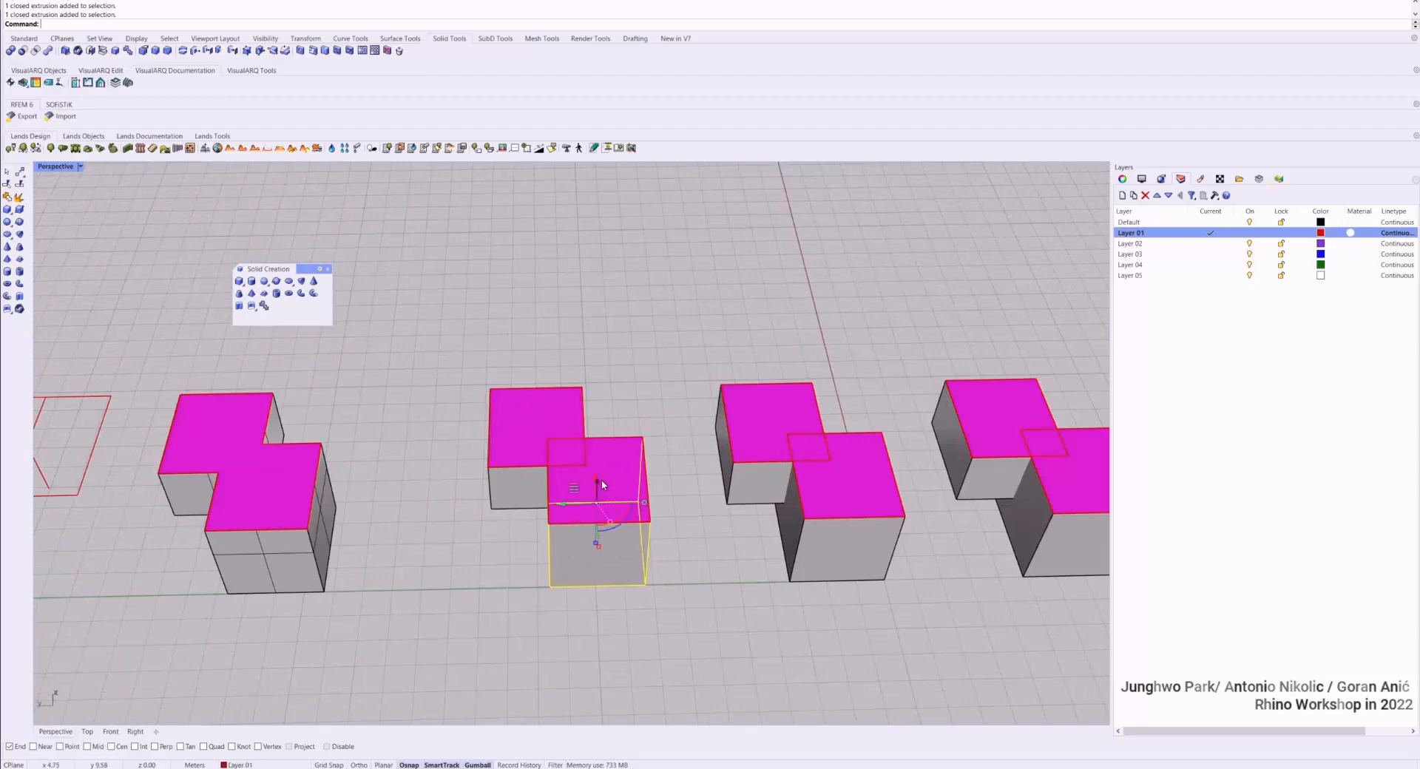
click(583, 376)
Raise the clipping plane above all the boxes so they display uncut
click(131, 400)
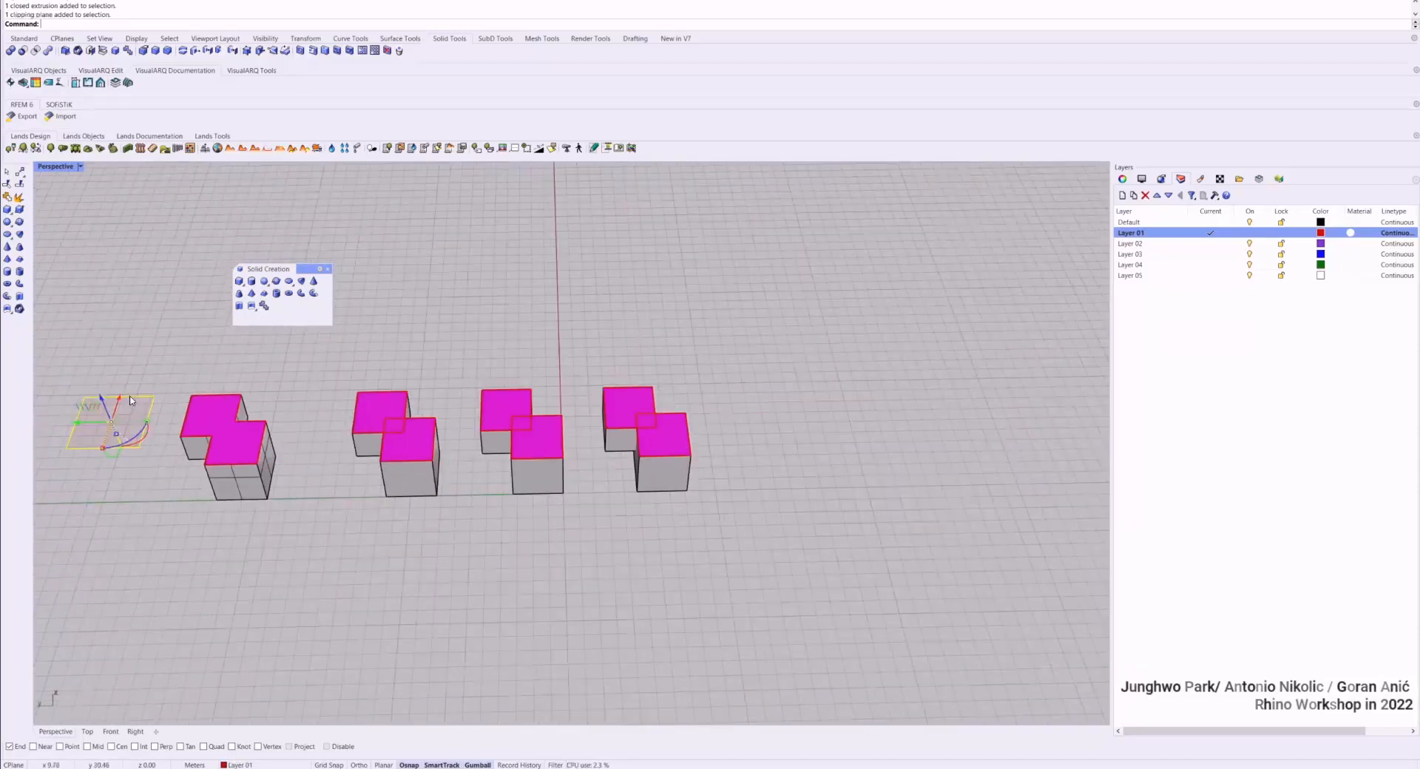
drag(103, 398, 77, 333)
click(324, 406)
Subtract the rear box from the front box of the second pair with Boolean Difference, using DeleteInput=Yes
scroll(324, 406, up, 9)
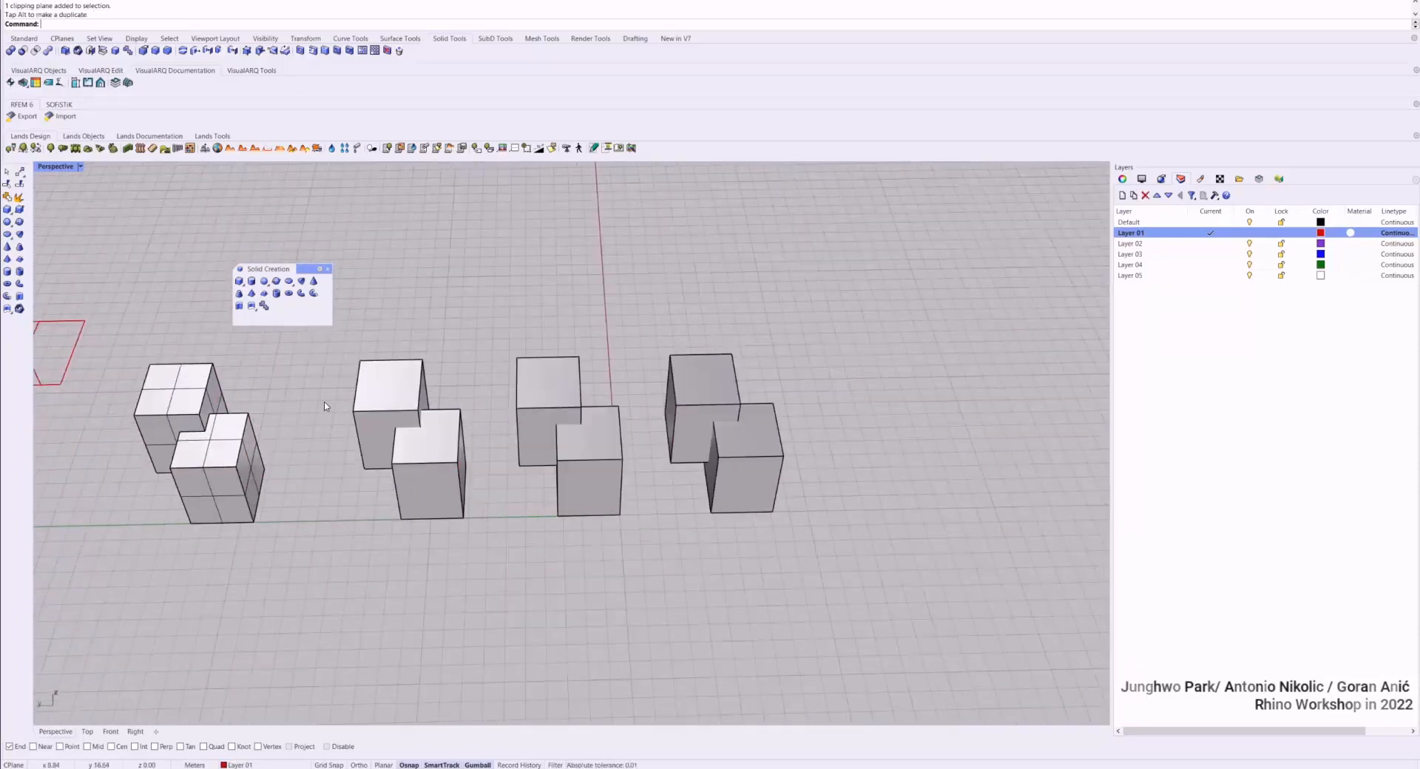
click(23, 51)
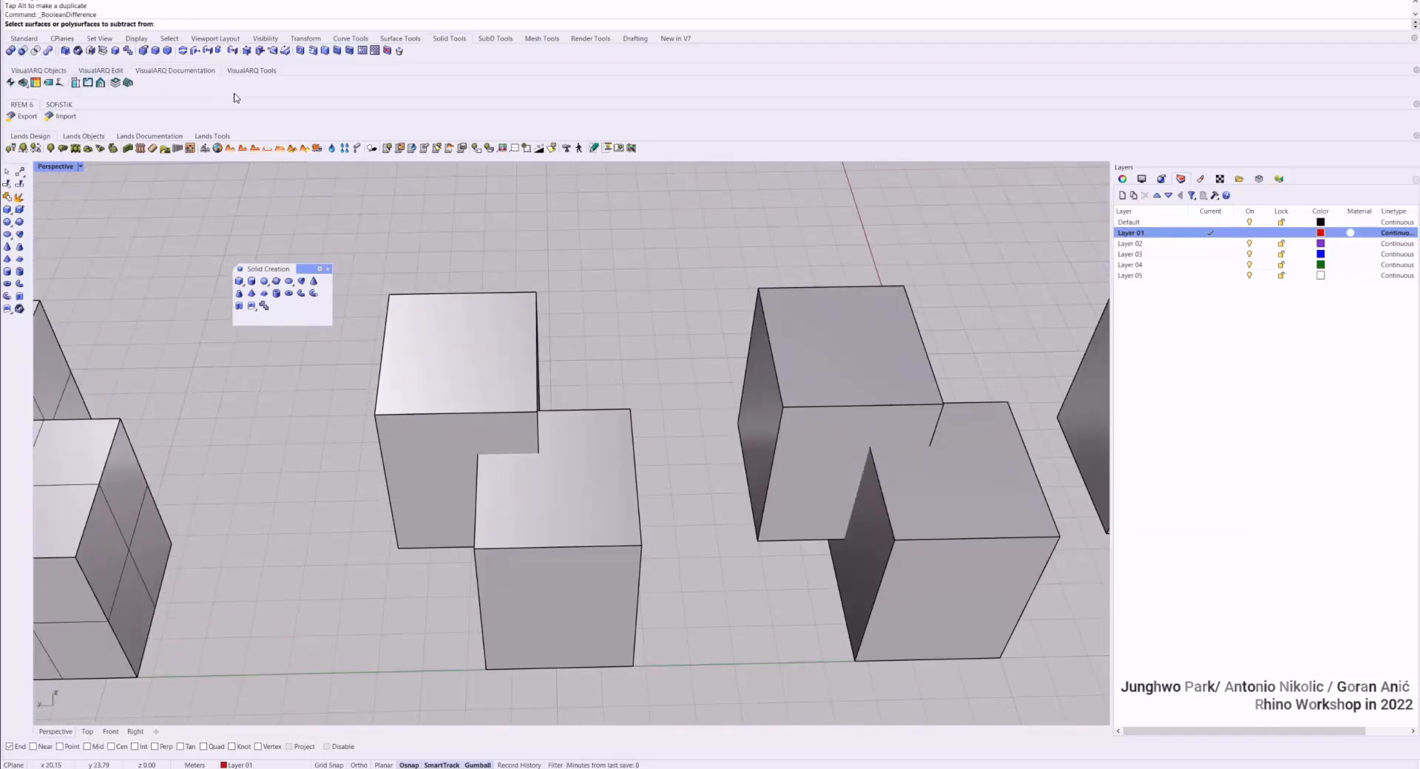
click(598, 450)
key(Return)
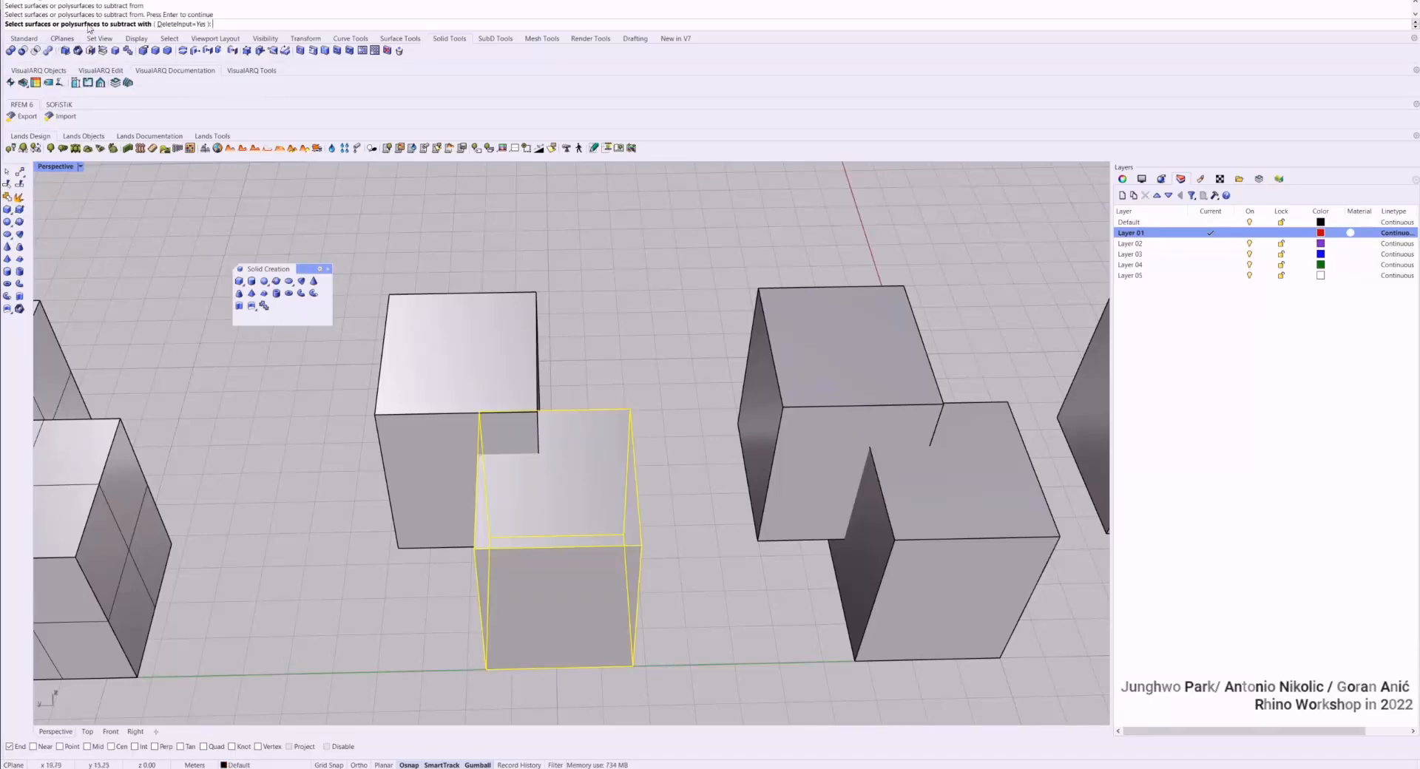
click(489, 353)
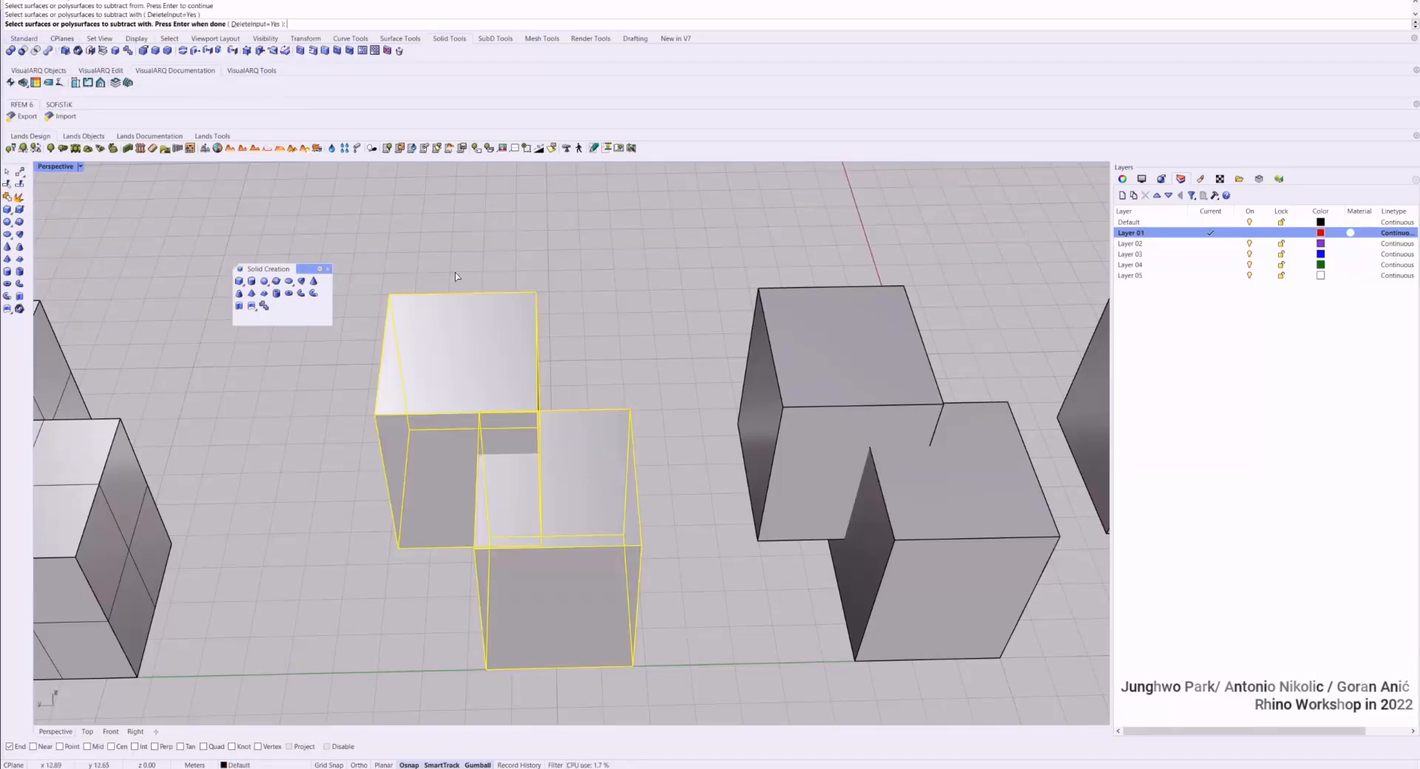
key(Return)
mouse_move(505, 326)
right_down()
mouse_move(770, 356)
mouse_move(552, 367)
mouse_move(485, 346)
mouse_move(501, 337)
right_up()
scroll(501, 336, down, 7)
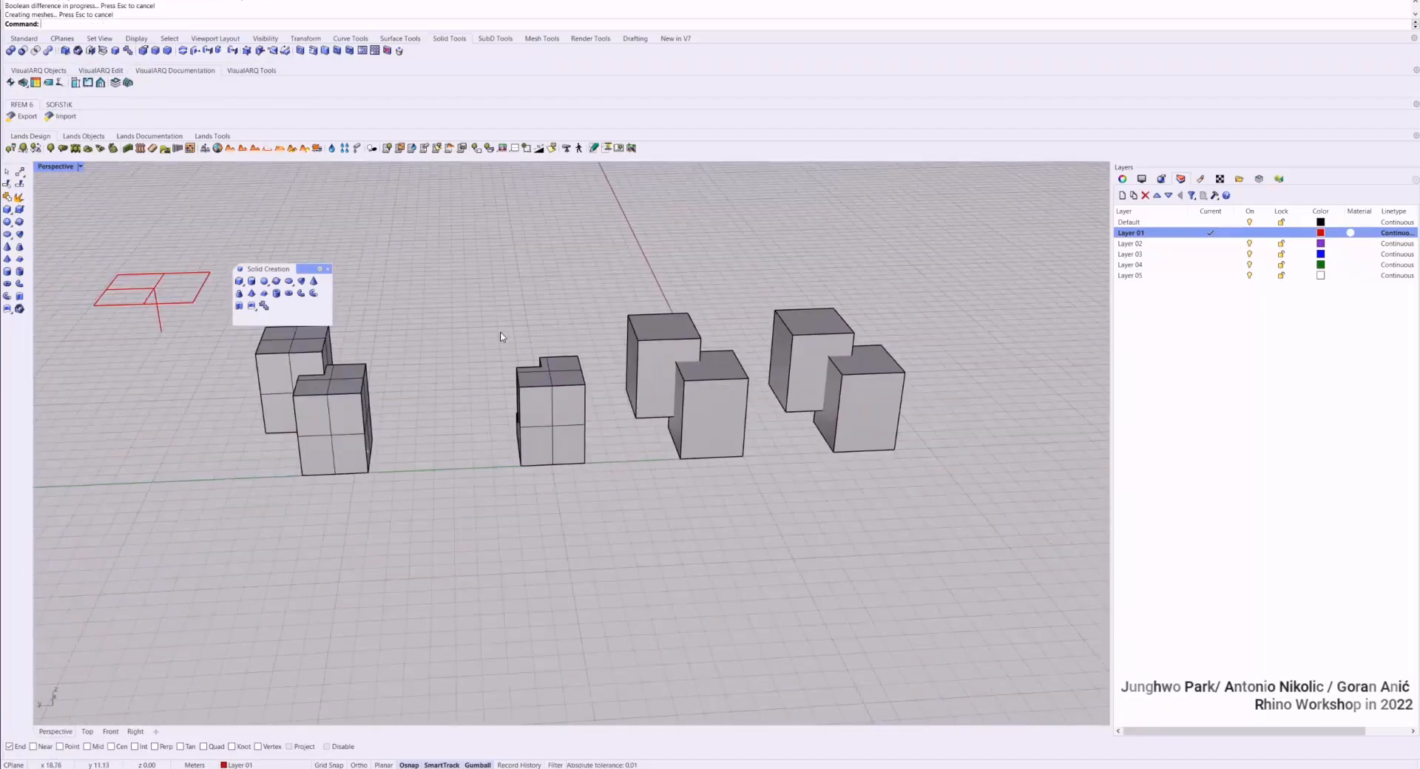
Move the clipping plane down a little, keeping it above the solids, and deselect it
click(147, 301)
drag(151, 260, 152, 301)
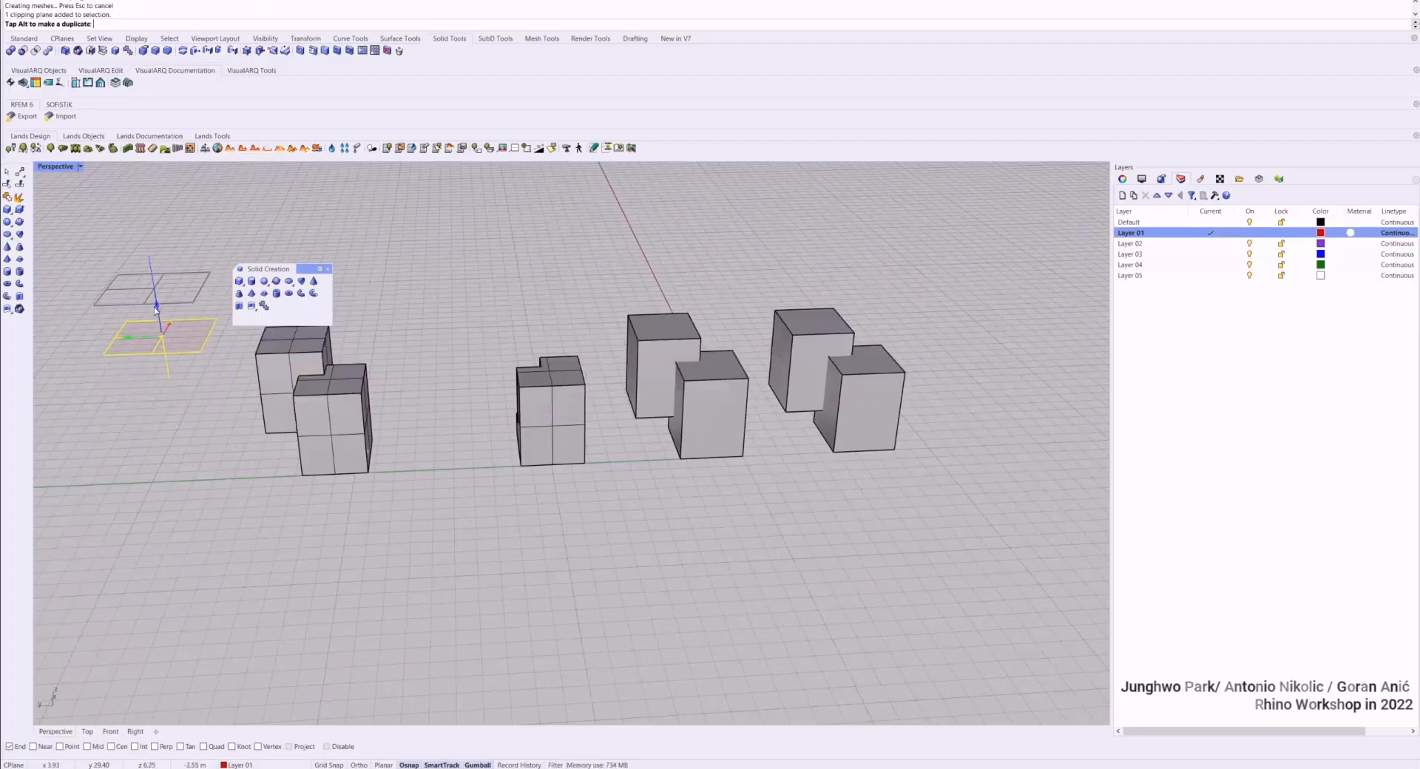
click(762, 337)
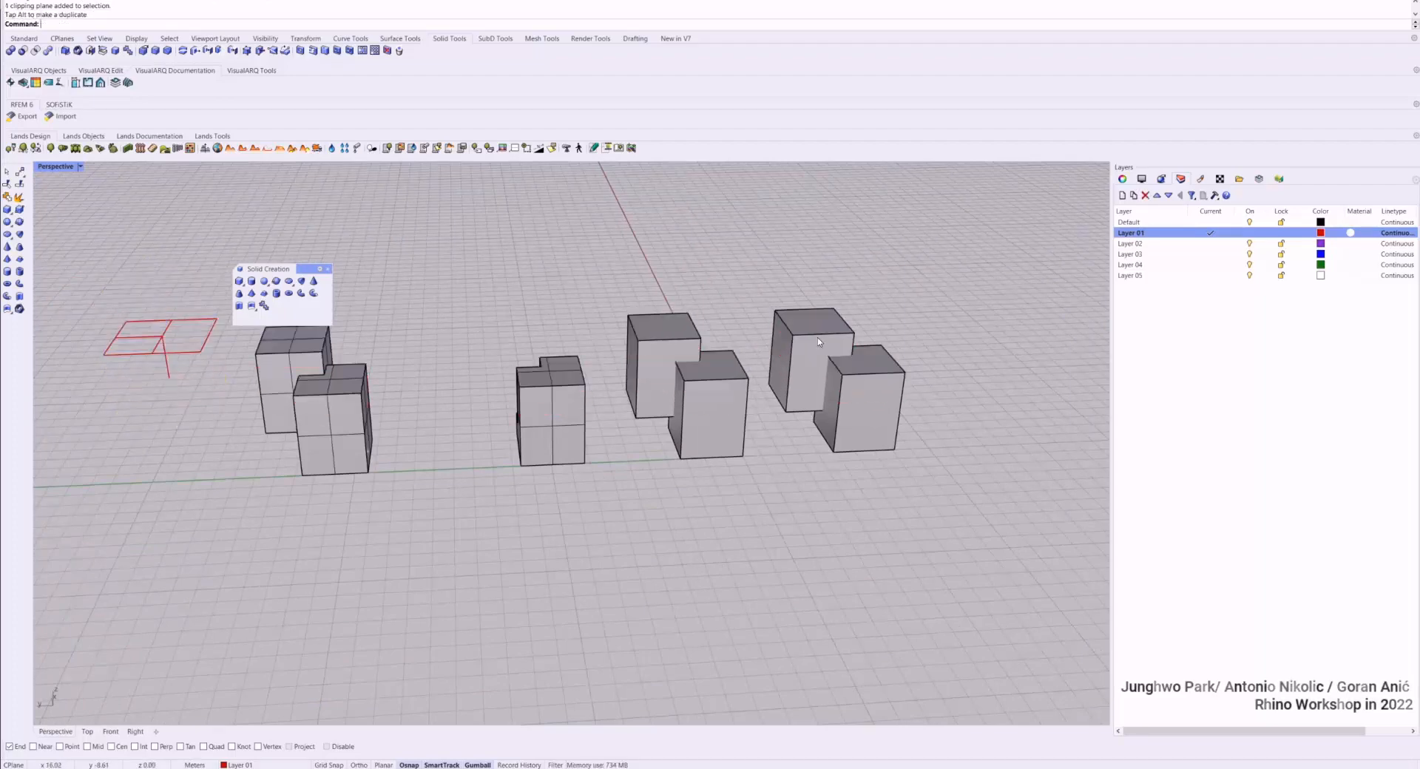
Apply Boolean Intersection to the rear and front boxes of the third pair, using DeleteInput=Yes
click(37, 52)
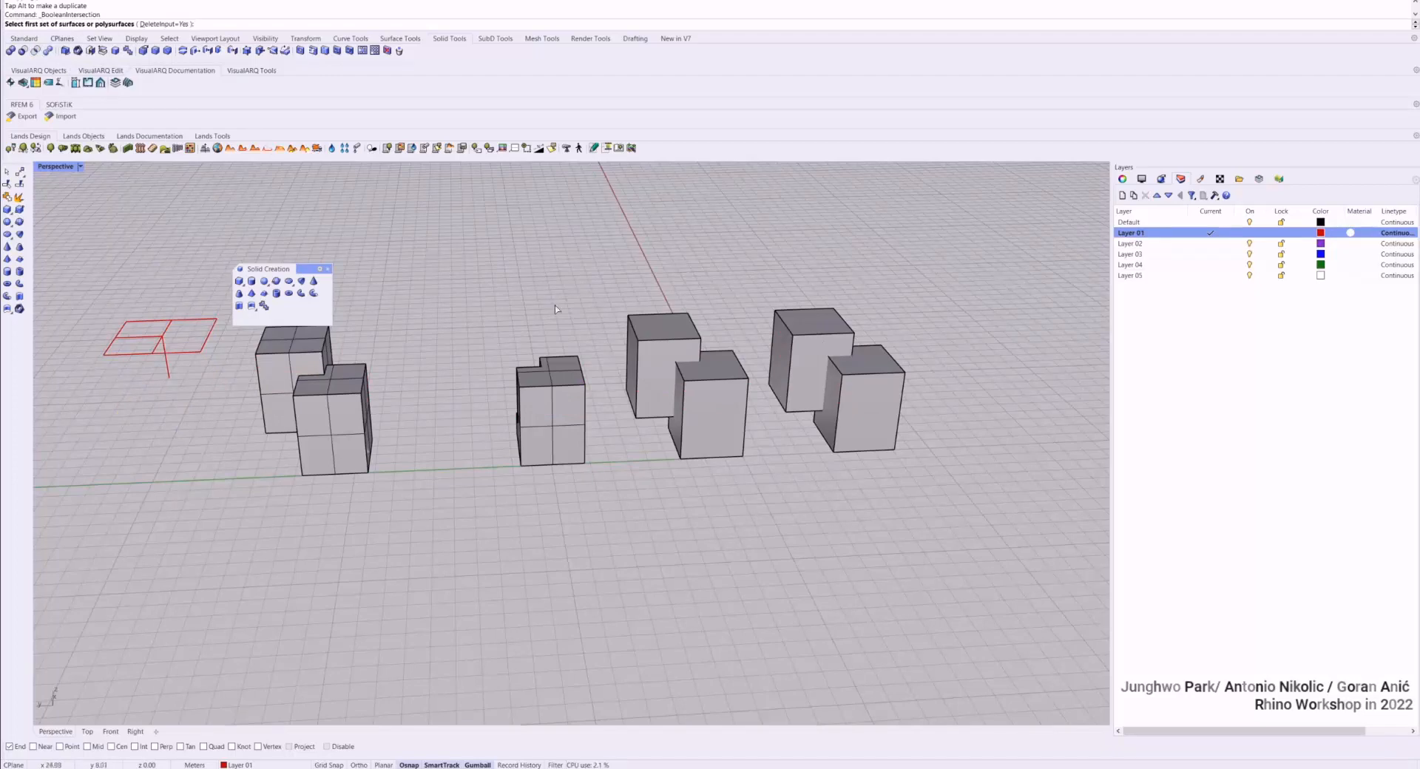
click(634, 357)
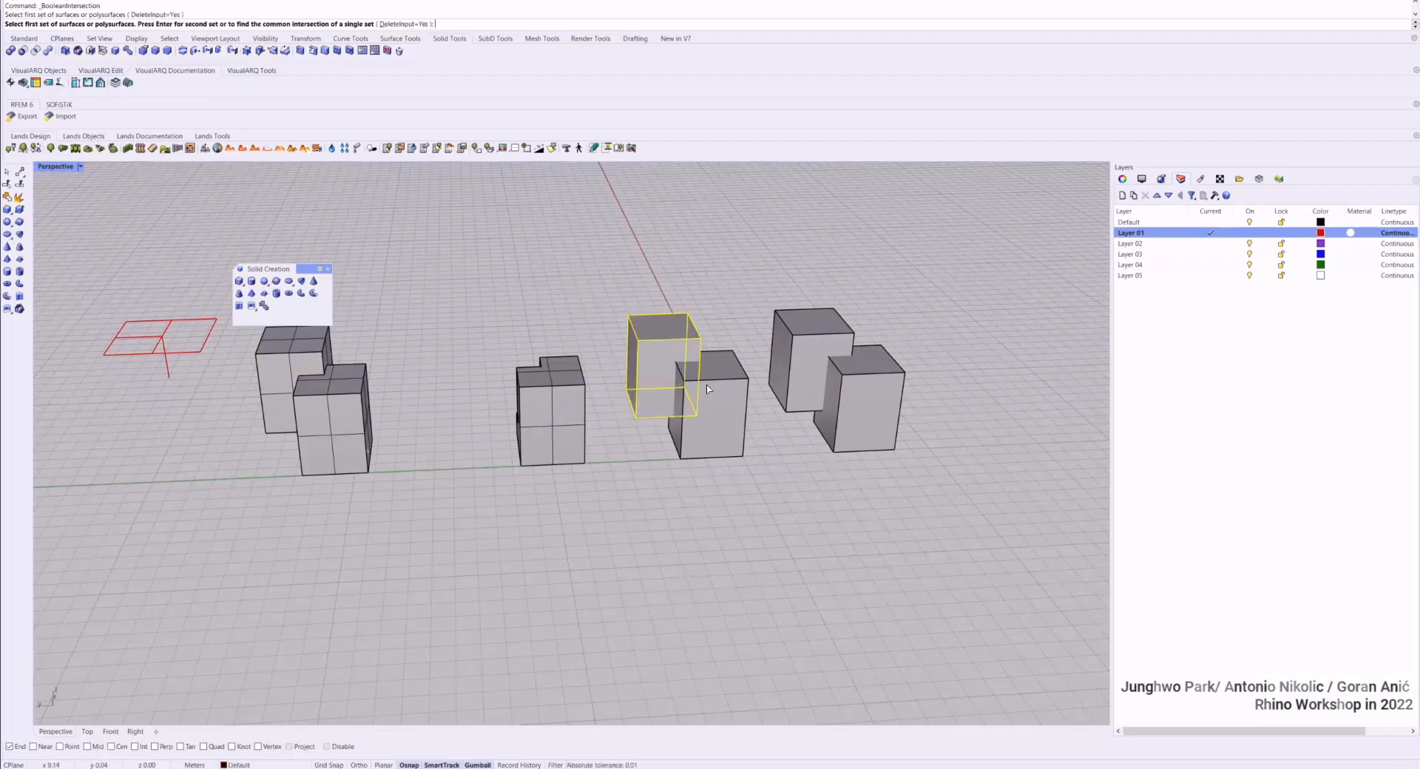
key(Return)
click(731, 382)
key(Return)
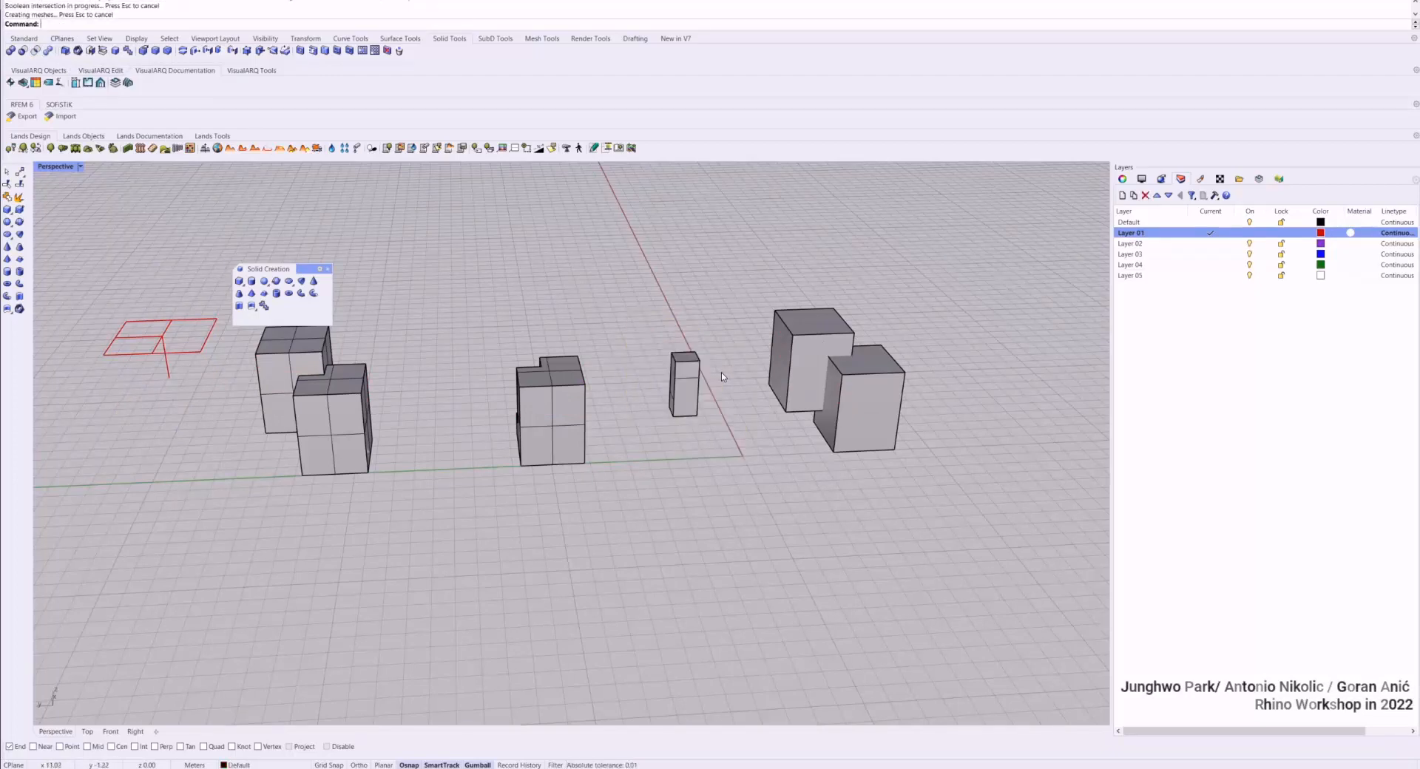
Examine the small column left by the intersection and check that it selects as one solid
click(689, 375)
click(707, 311)
scroll(705, 319, up, 5)
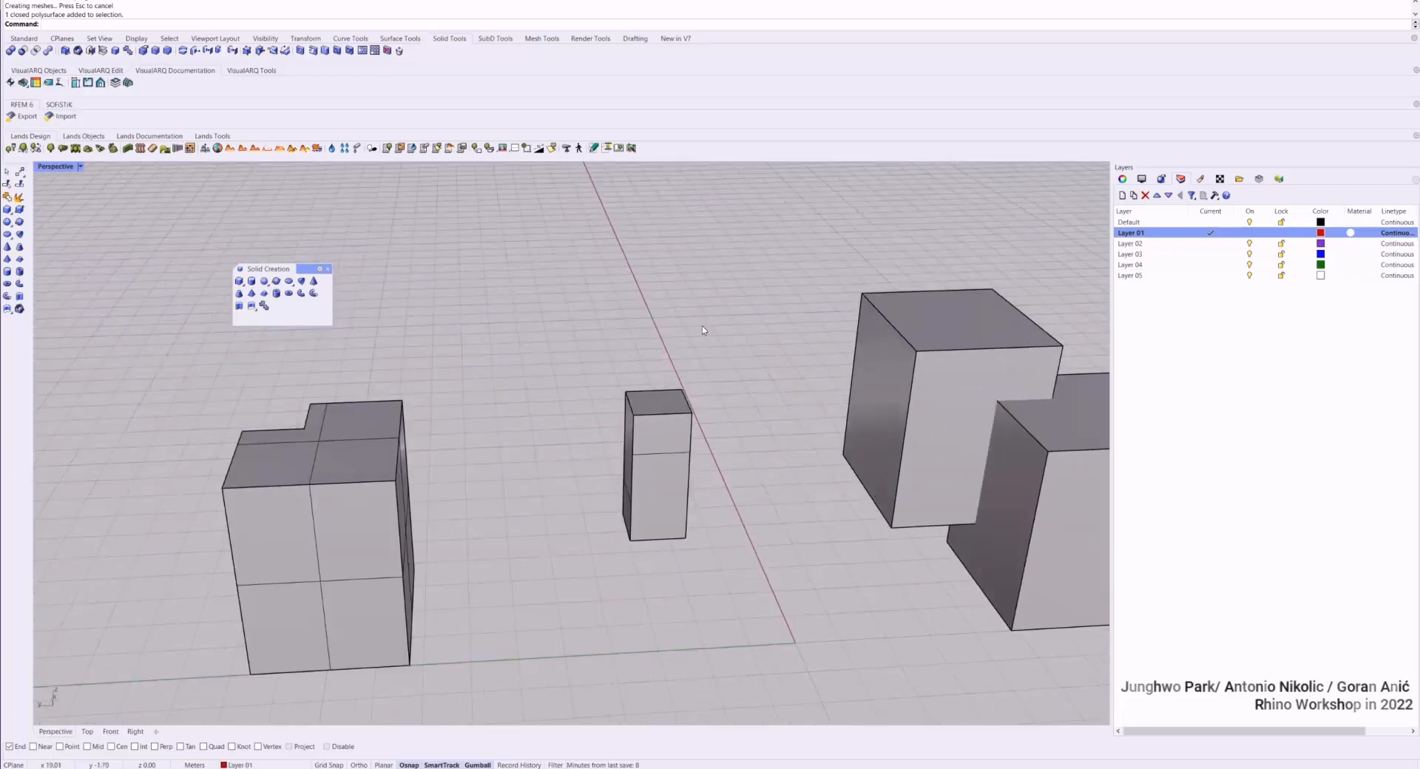
right_drag(703, 325, 605, 387)
click(659, 405)
scroll(659, 404, down, 7)
click(604, 387)
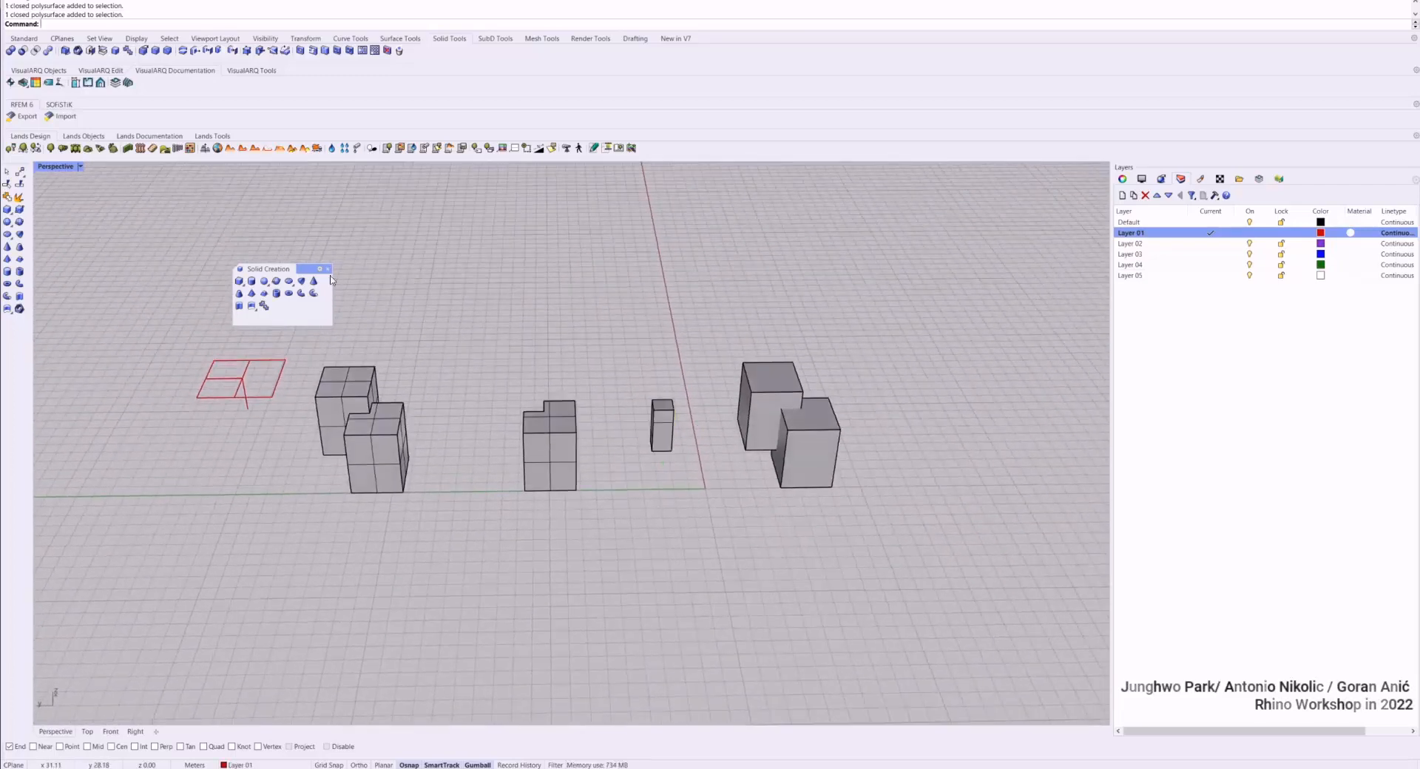
Split the rear box of the last pair with its front box using Boolean Split and DeleteInput=Yes
click(46, 52)
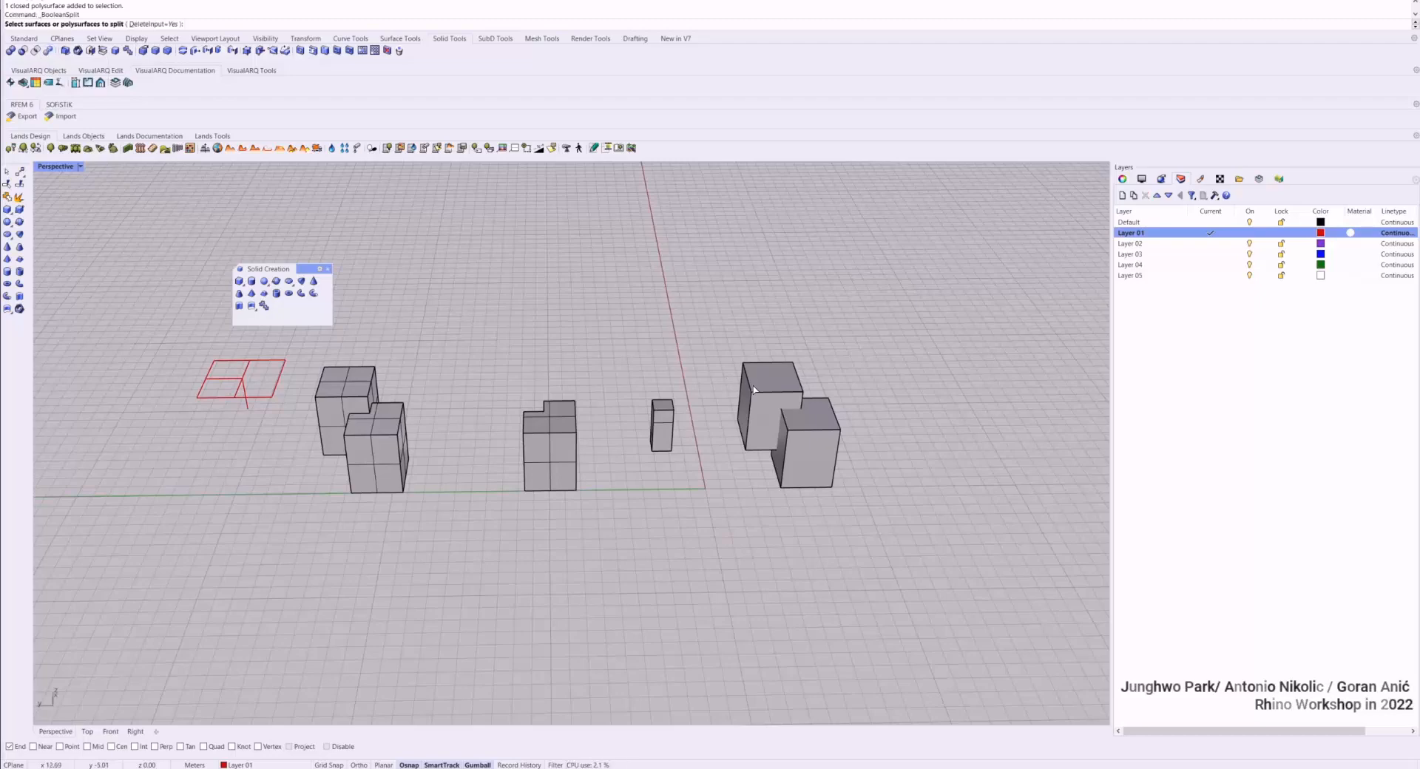
click(755, 388)
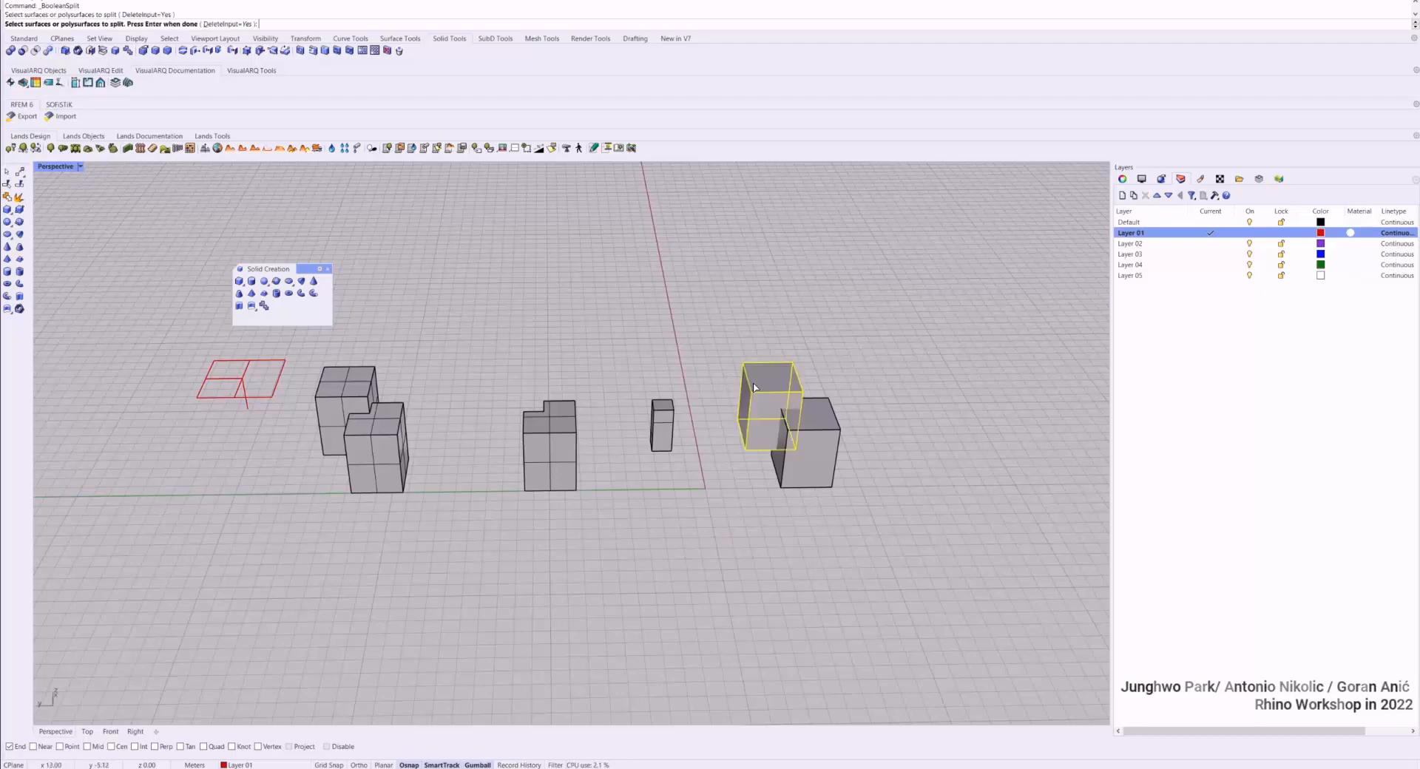
key(Return)
click(811, 452)
key(Return)
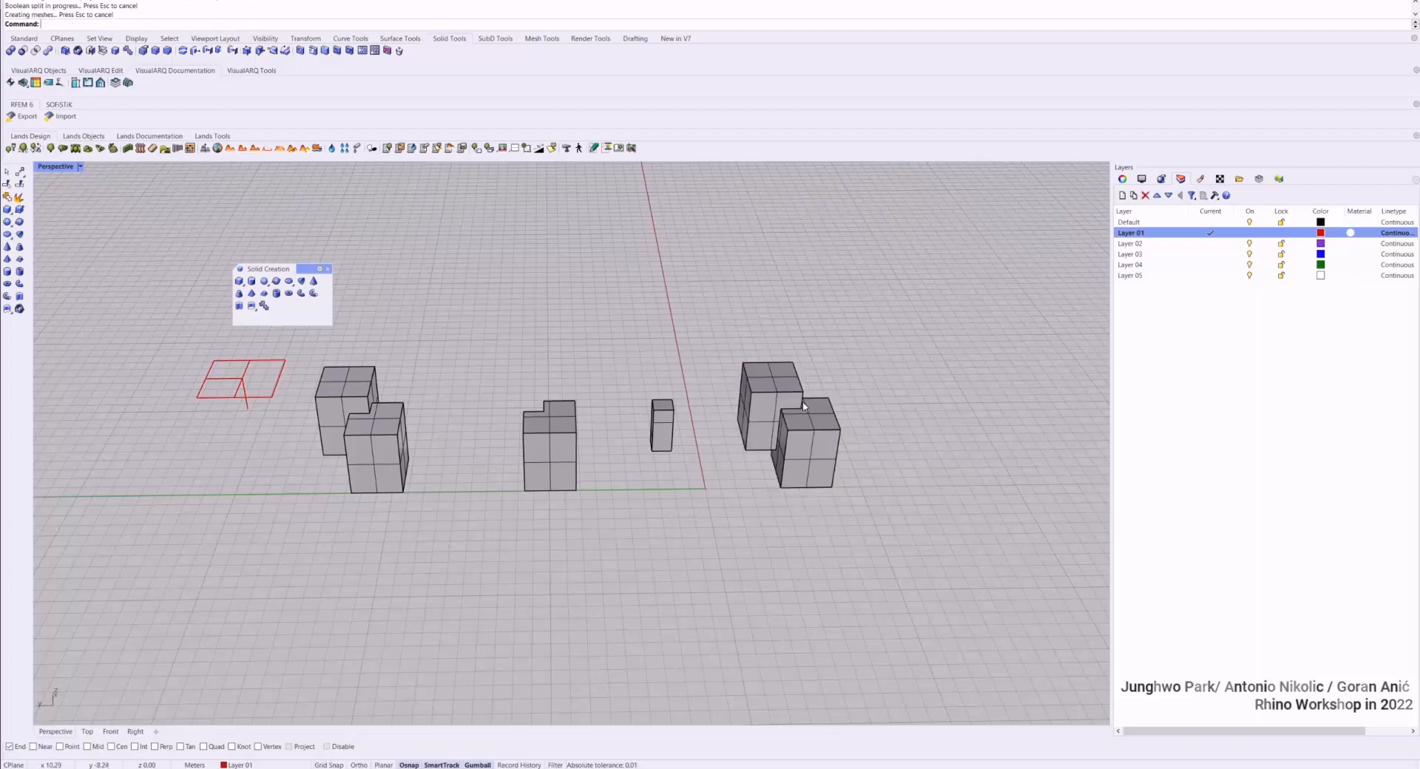
Move the pieces of the split last pair apart and examine the separate solids
click(805, 406)
scroll(773, 432, up, 3)
drag(737, 424, 856, 459)
key(Escape)
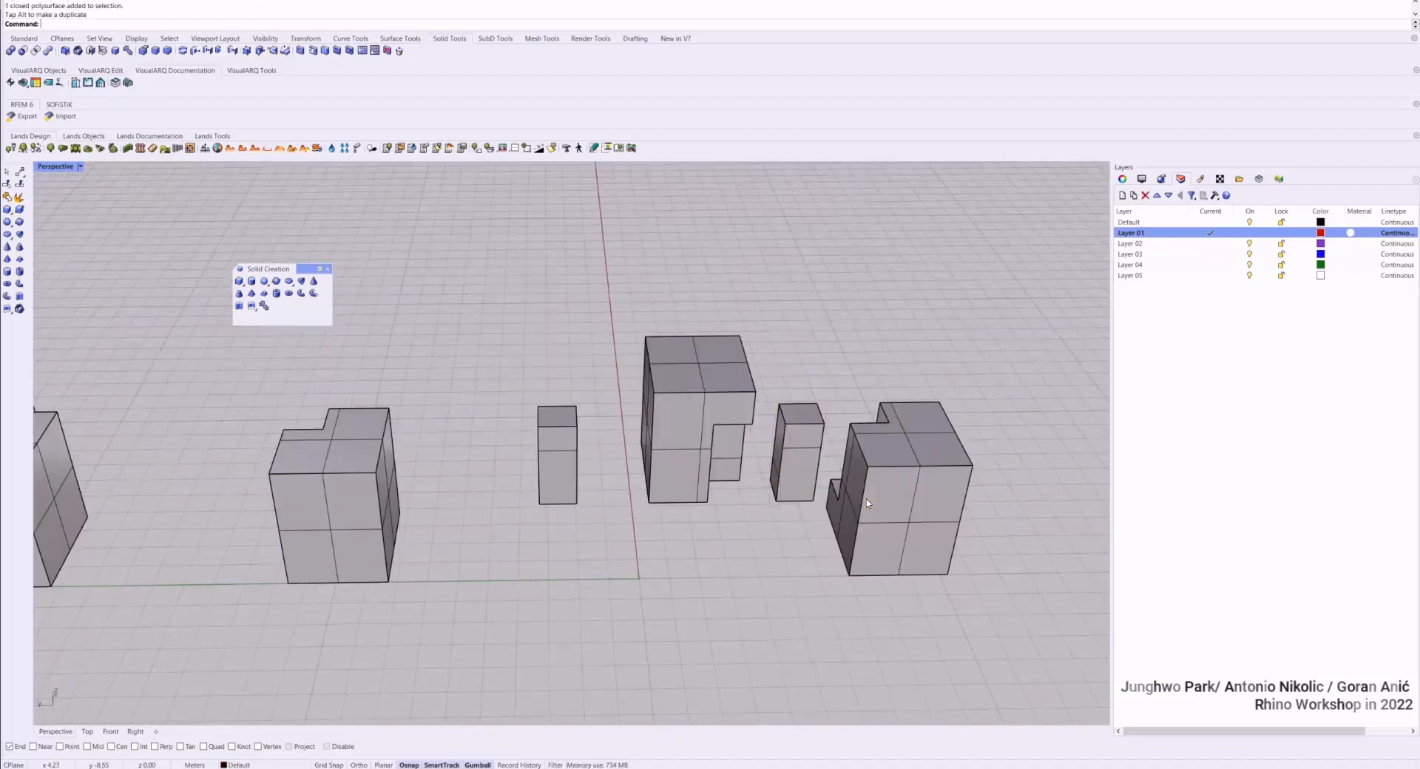
right_drag(869, 505, 832, 466)
scroll(734, 441, up, 3)
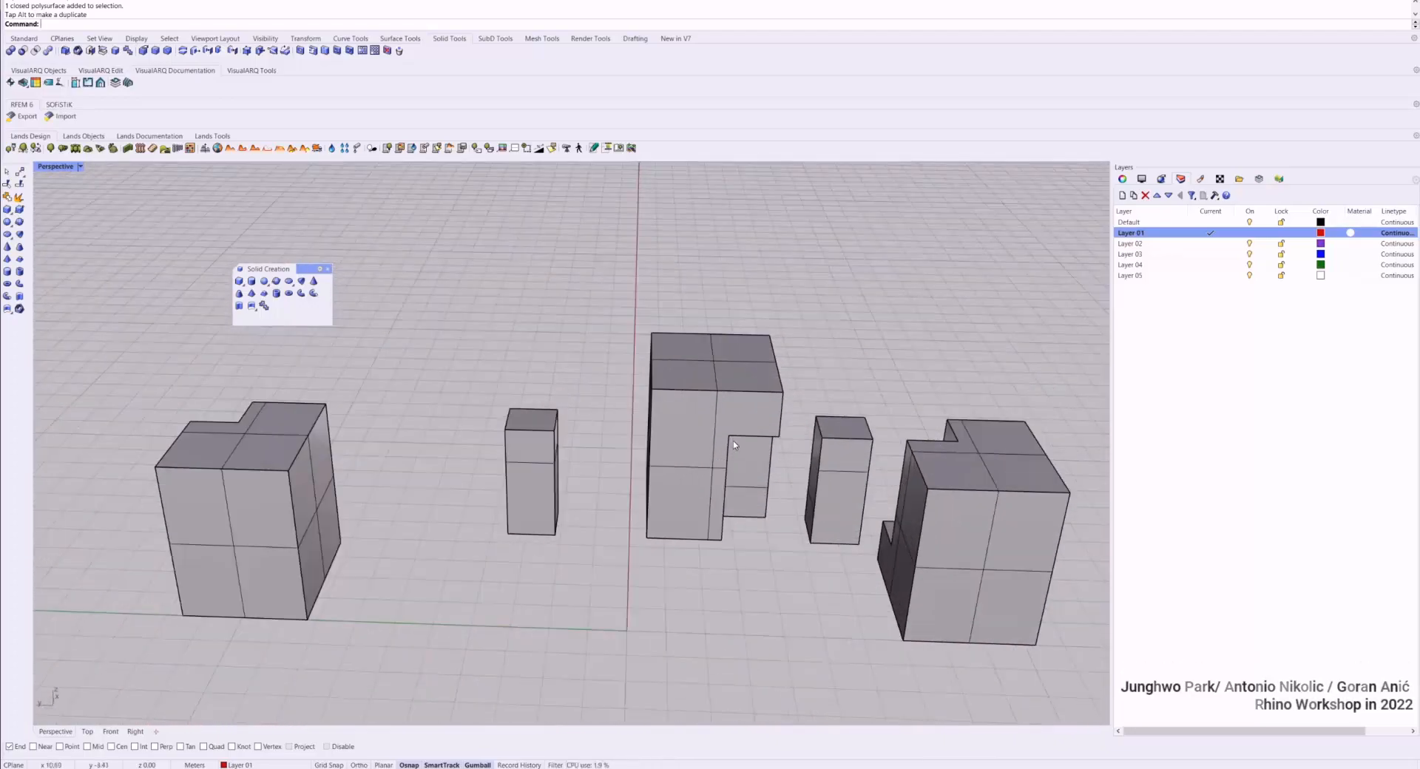
click(752, 464)
mouse_move(712, 404)
mouse_down()
mouse_move(711, 340)
mouse_move(706, 399)
mouse_up()
scroll(674, 338, down, 3)
scroll(674, 338, down, 3)
scroll(476, 330, up, 2)
Lower the clipping plane through all the Boolean results to view their sections, and raise it back above them
click(476, 330)
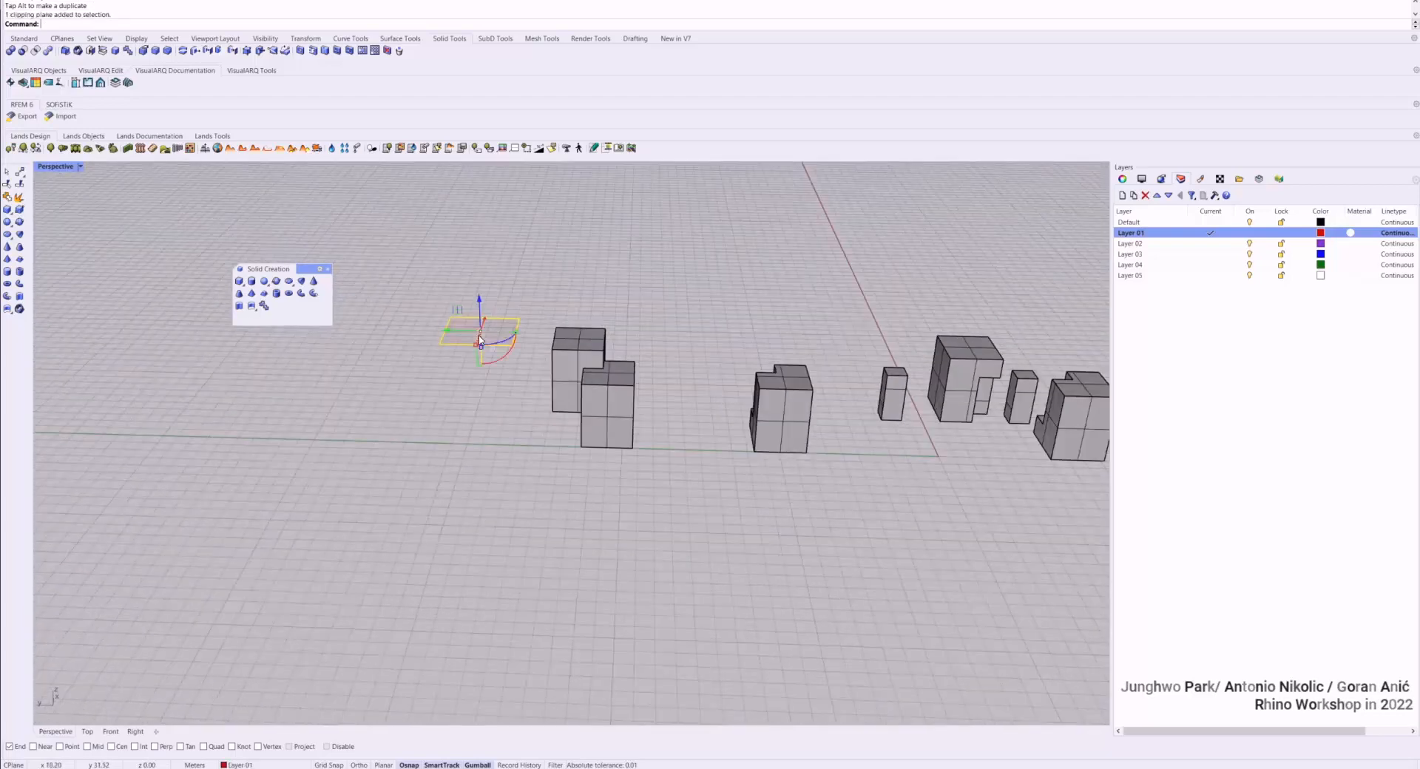
scroll(476, 330, down, 1)
drag(482, 312, 477, 337)
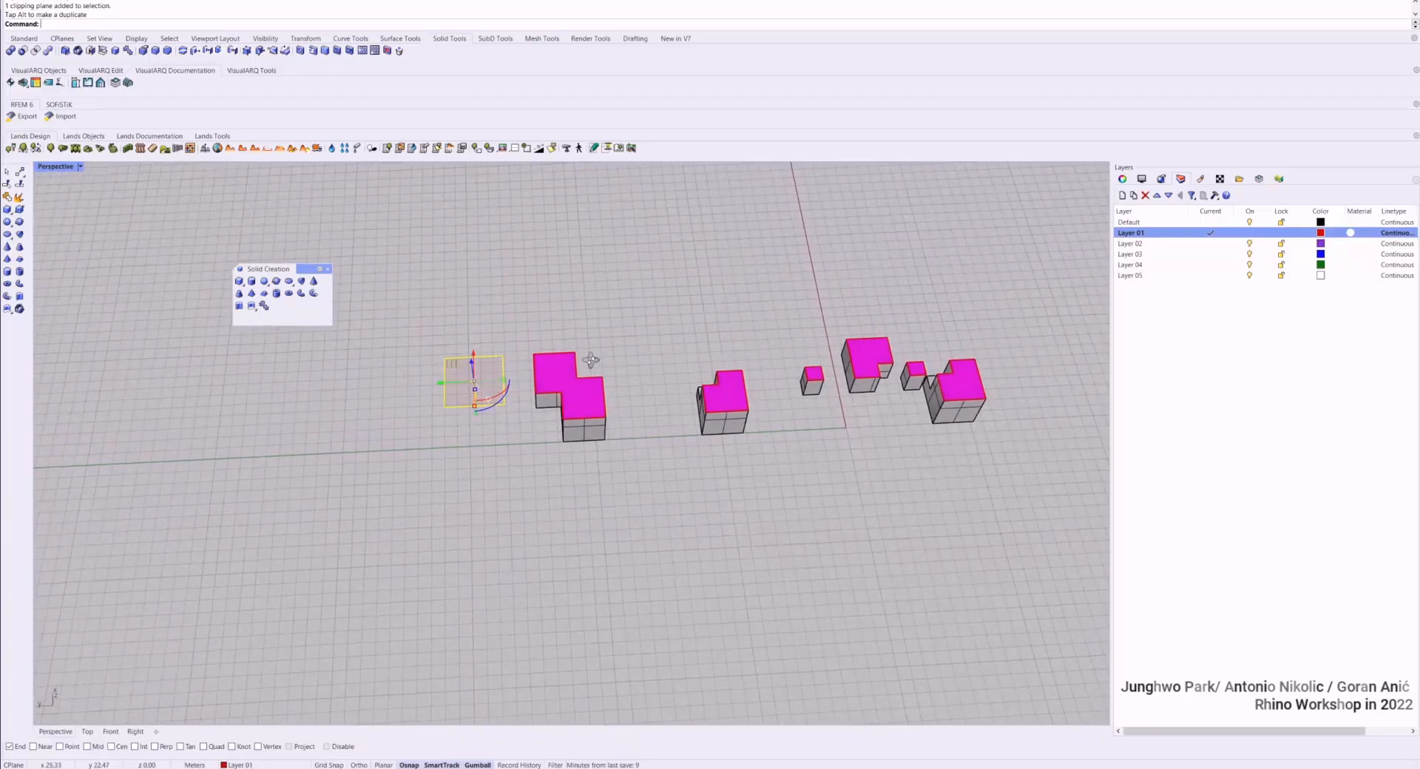
right_drag(477, 337, 484, 324)
drag(477, 344, 478, 283)
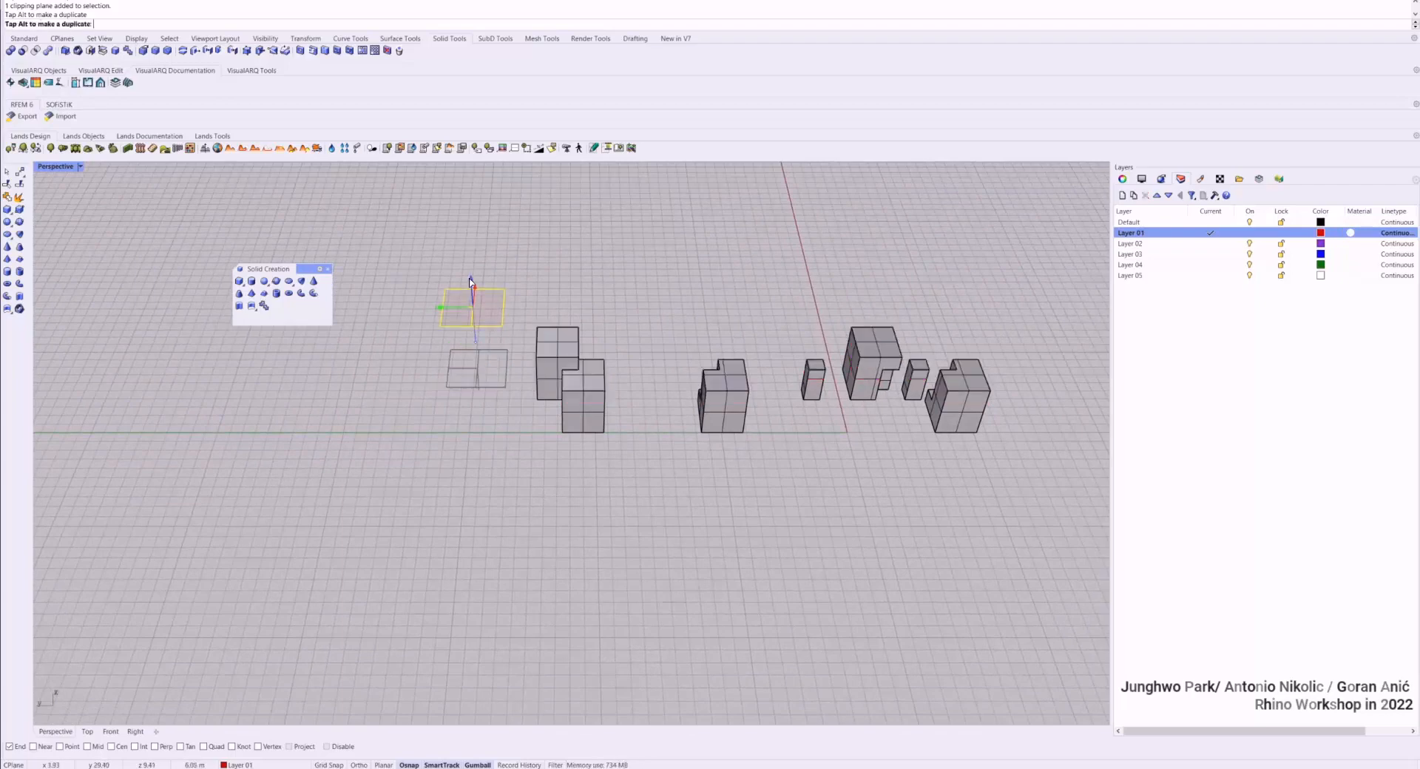
click(558, 298)
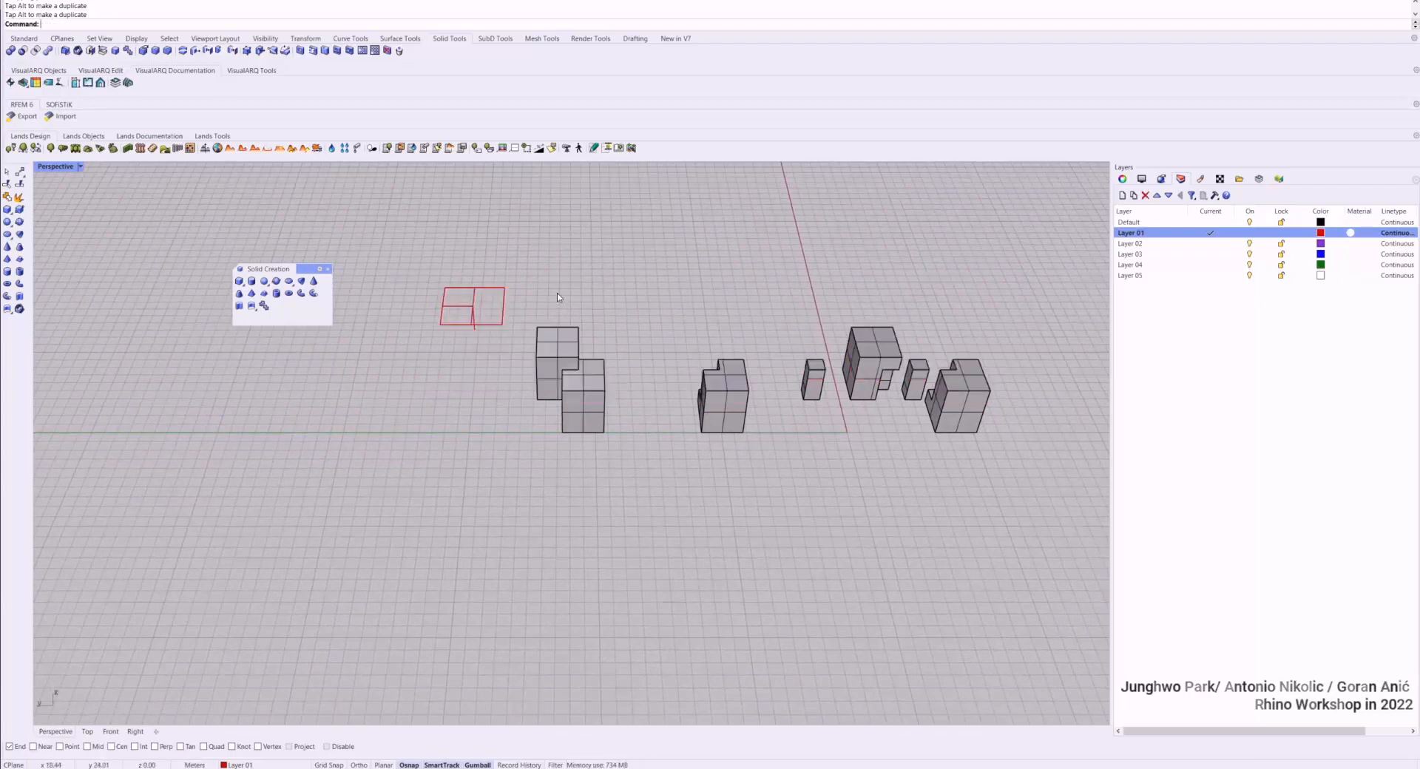
Create a sphere with a radius of about 2.56 m in front of the merged solid, with Default as the current layer
click(264, 282)
click(448, 511)
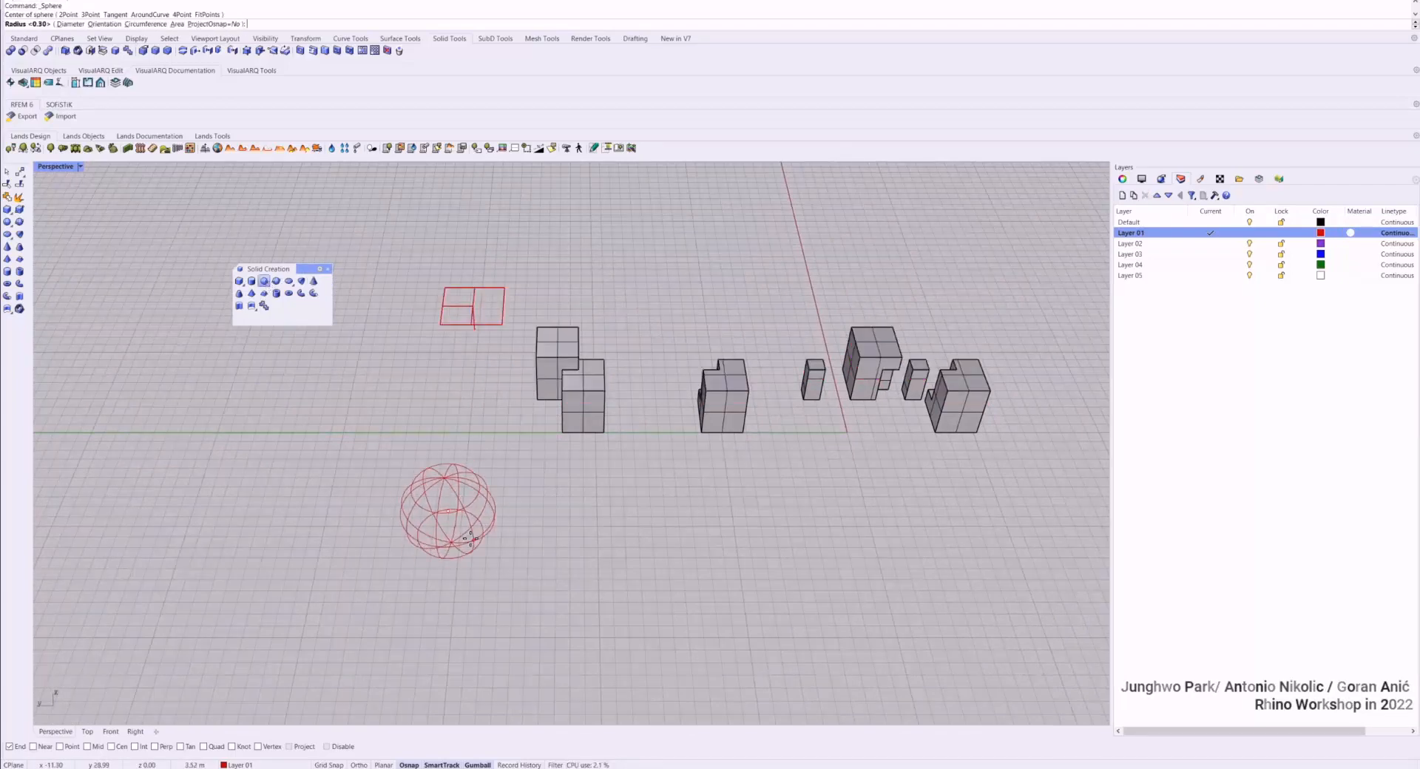
click(1128, 222)
double_click(1128, 222)
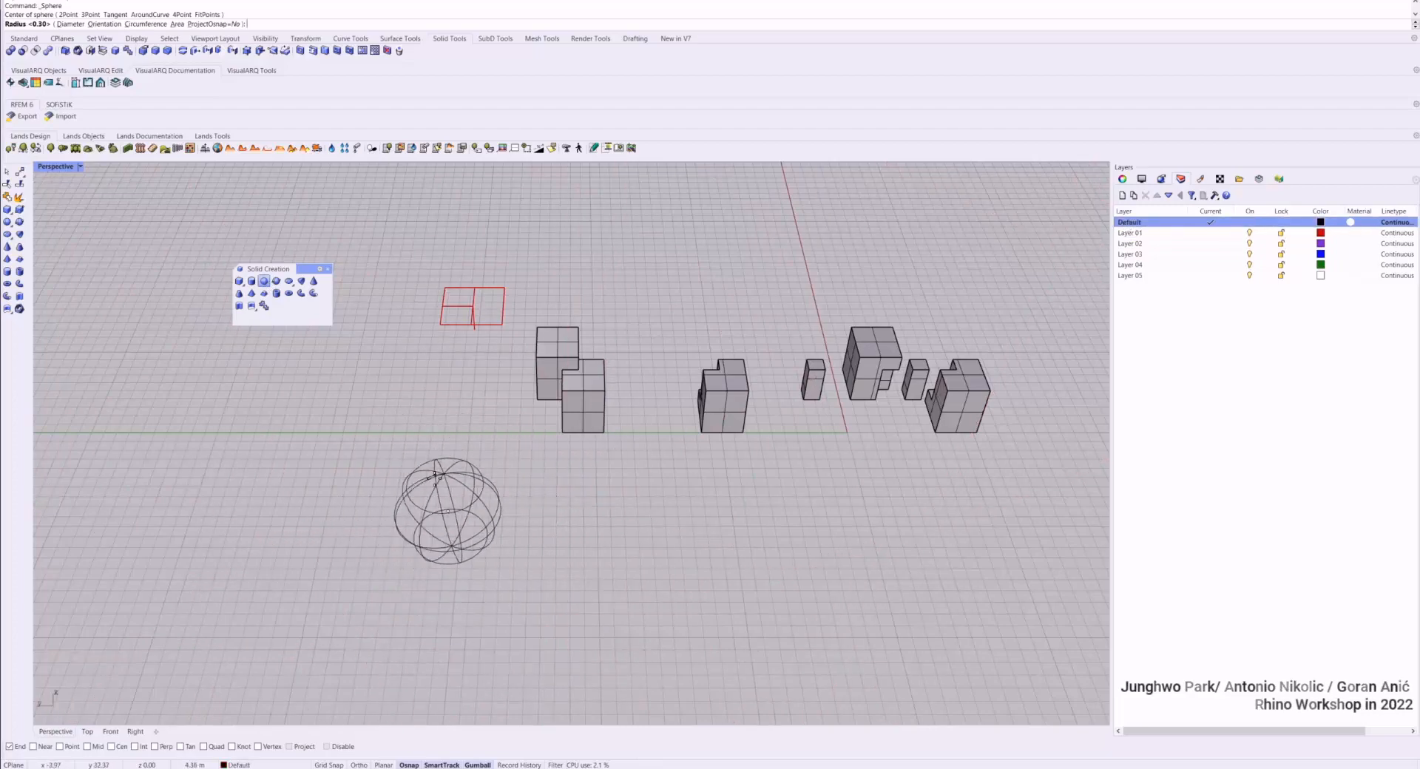
click(481, 518)
Read the selected sphere's object description with the What command and close the report
scroll(449, 511, up, 3)
right_drag(448, 511, 514, 433)
click(516, 430)
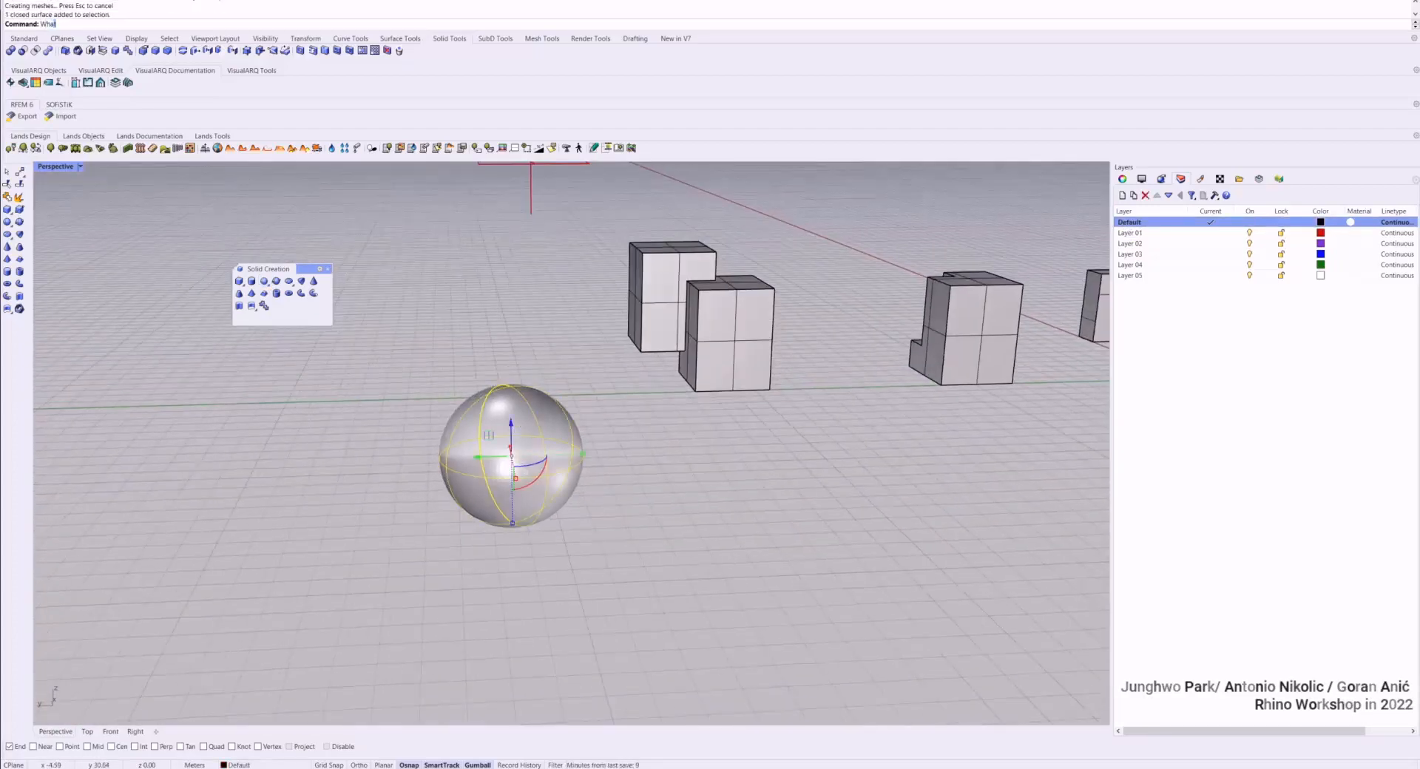
key(Return)
drag(913, 214, 724, 312)
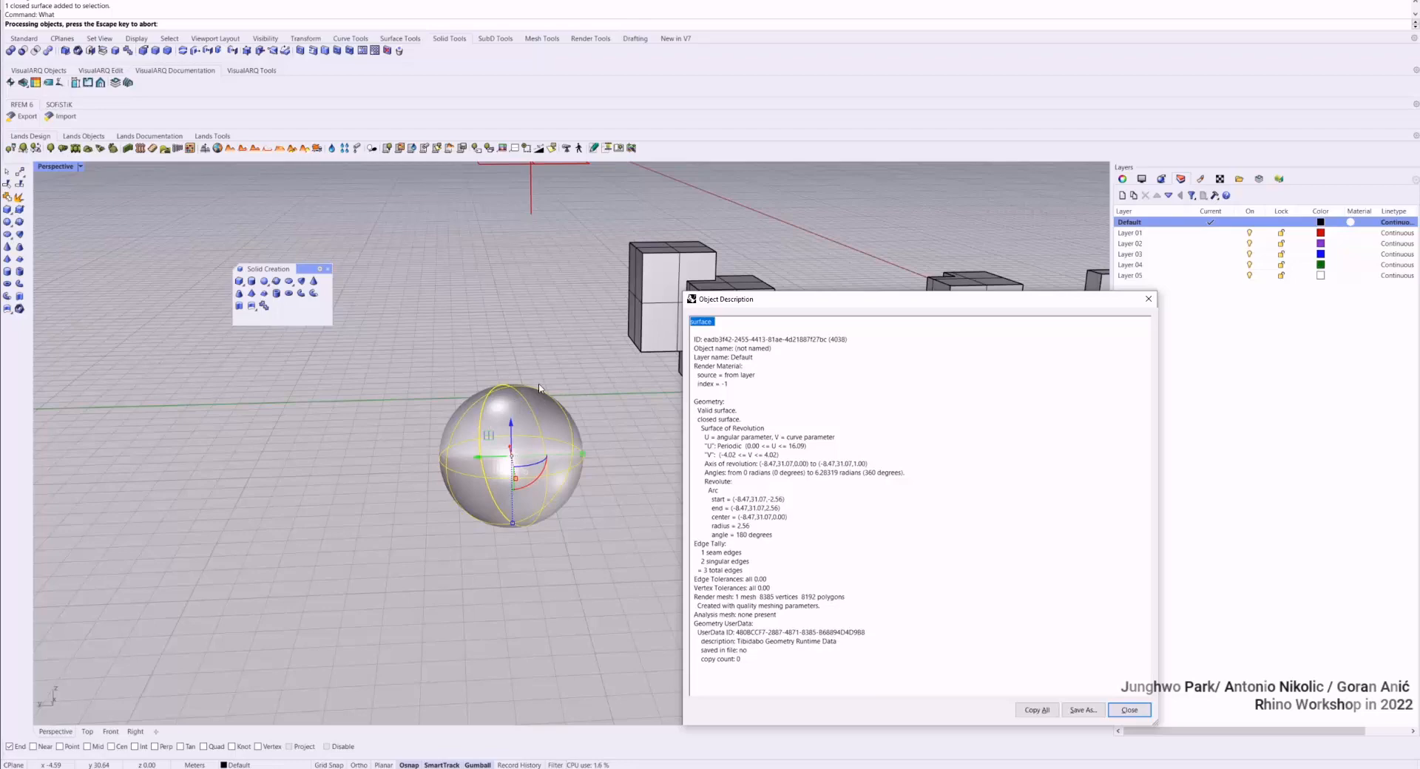
key(Escape)
Set the viewport to Shaded display and examine the sphere's seam and curves up close
right_drag(562, 368, 805, 476)
click(655, 427)
scroll(664, 222, up, 6)
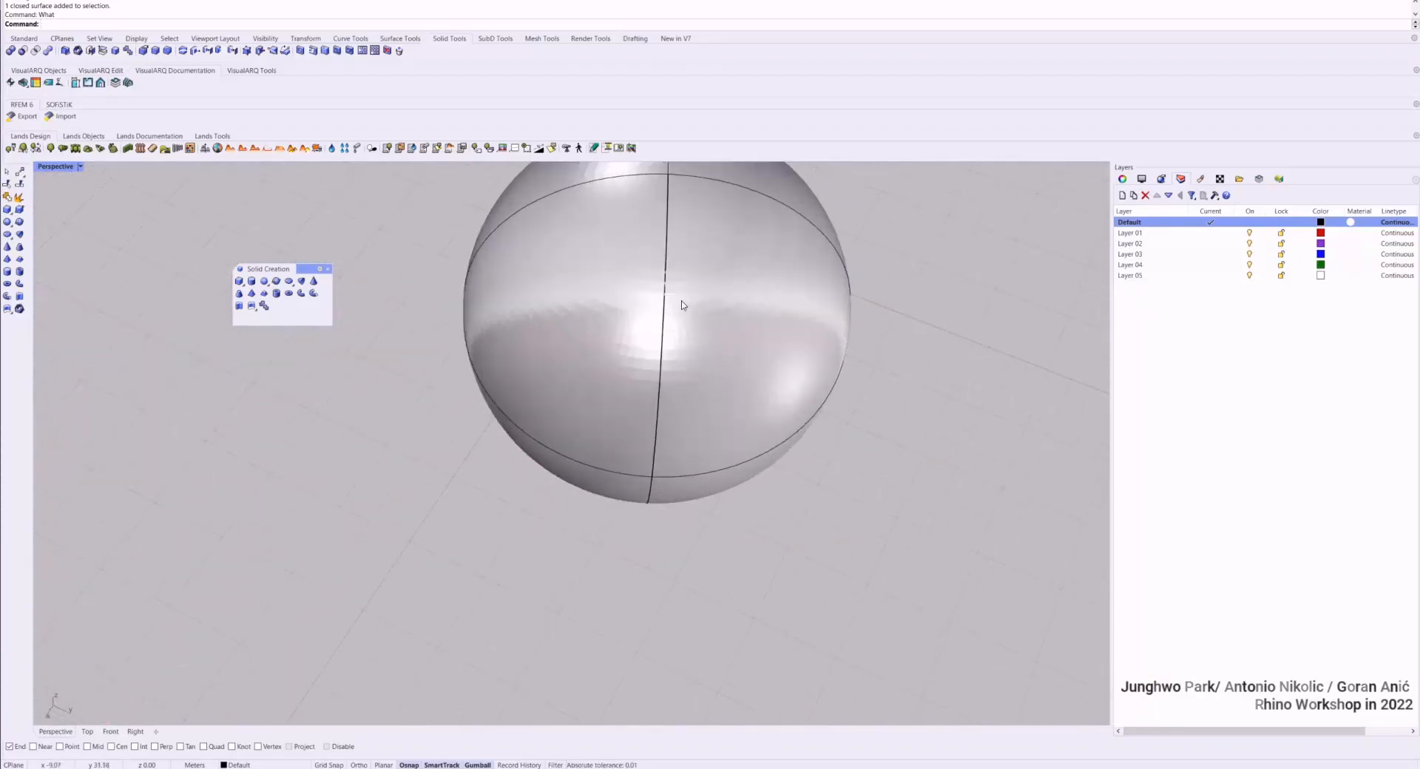
key(ctrl+alt+s)
mouse_move(679, 358)
right_down()
mouse_move(634, 352)
mouse_move(637, 308)
right_up()
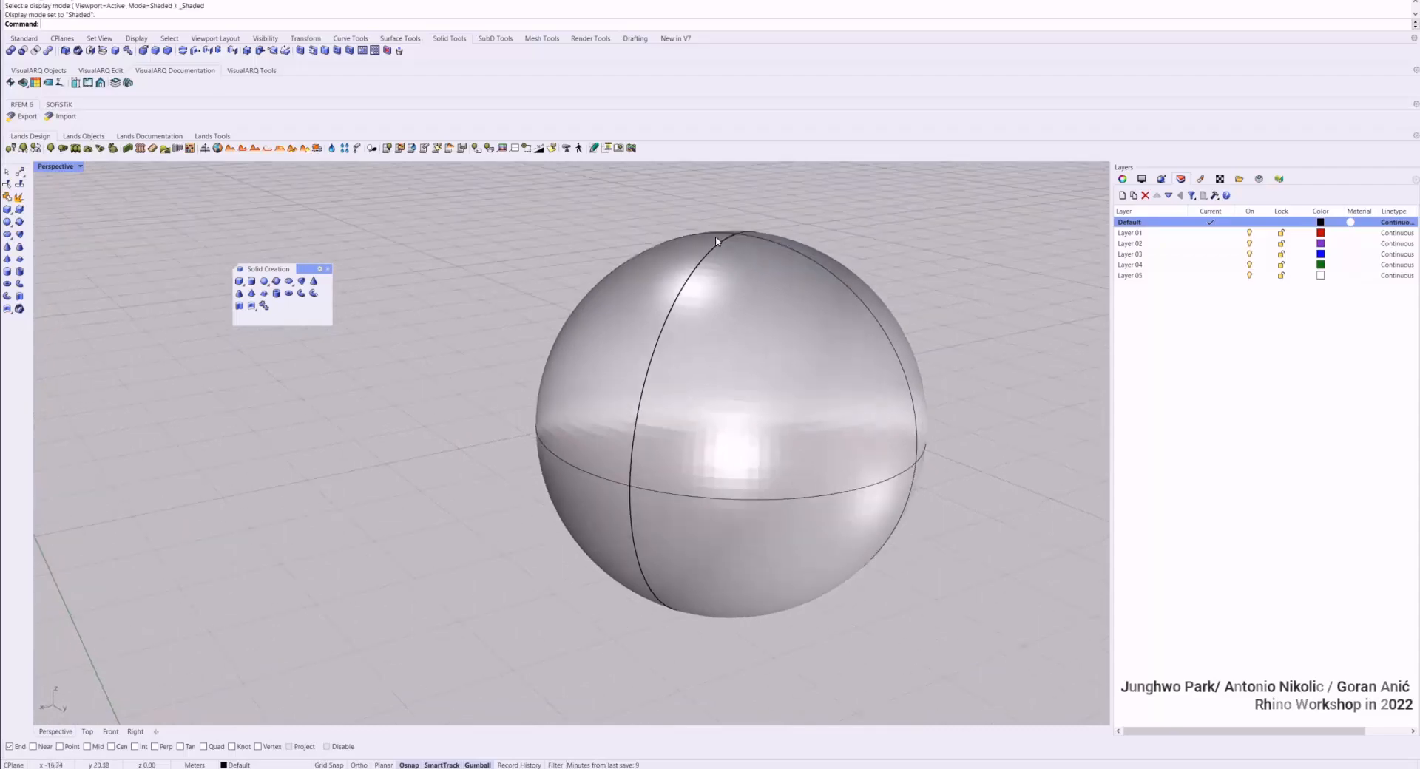
Lower the clipping plane through the sphere to view its section, and raise it back up toward the box tops
scroll(701, 215, down, 5)
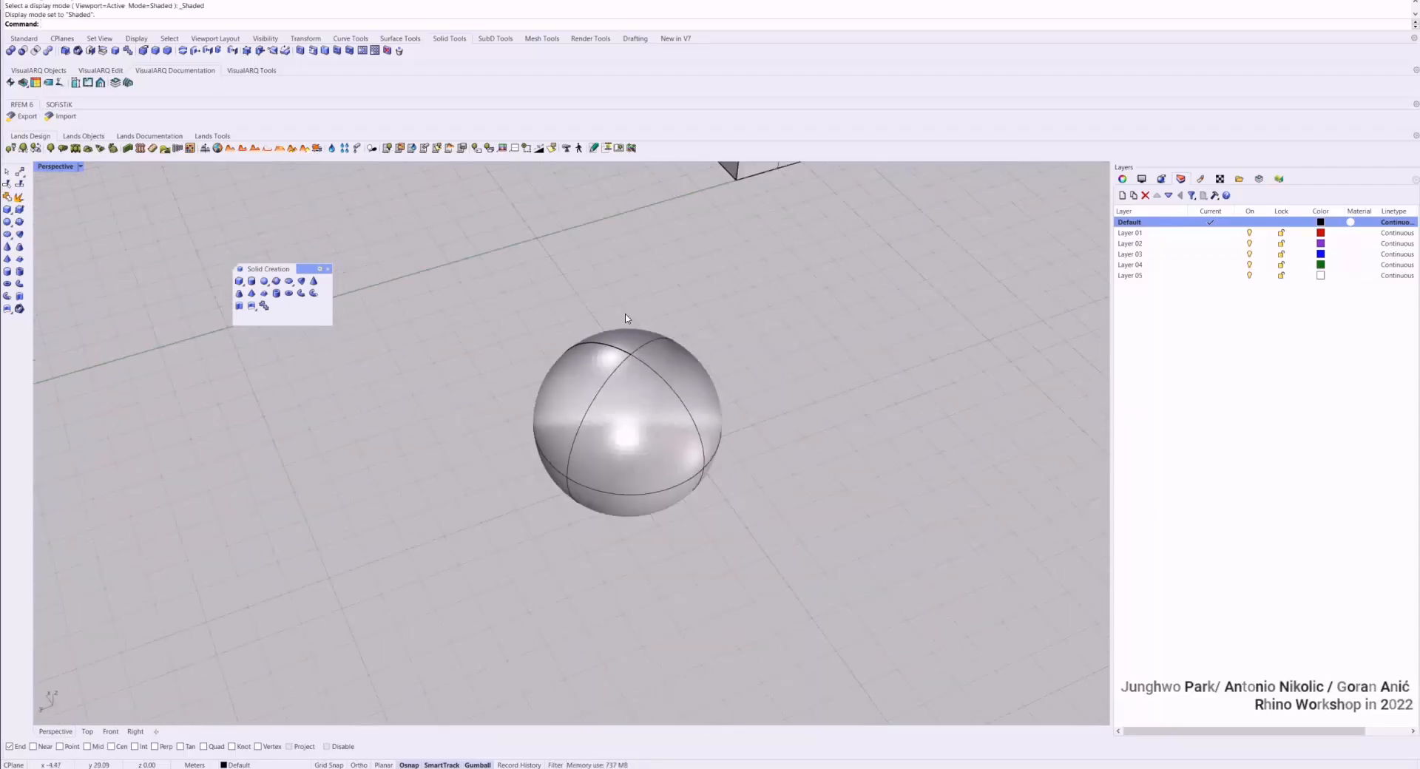
right_drag(636, 266, 524, 291)
scroll(524, 290, down, 5)
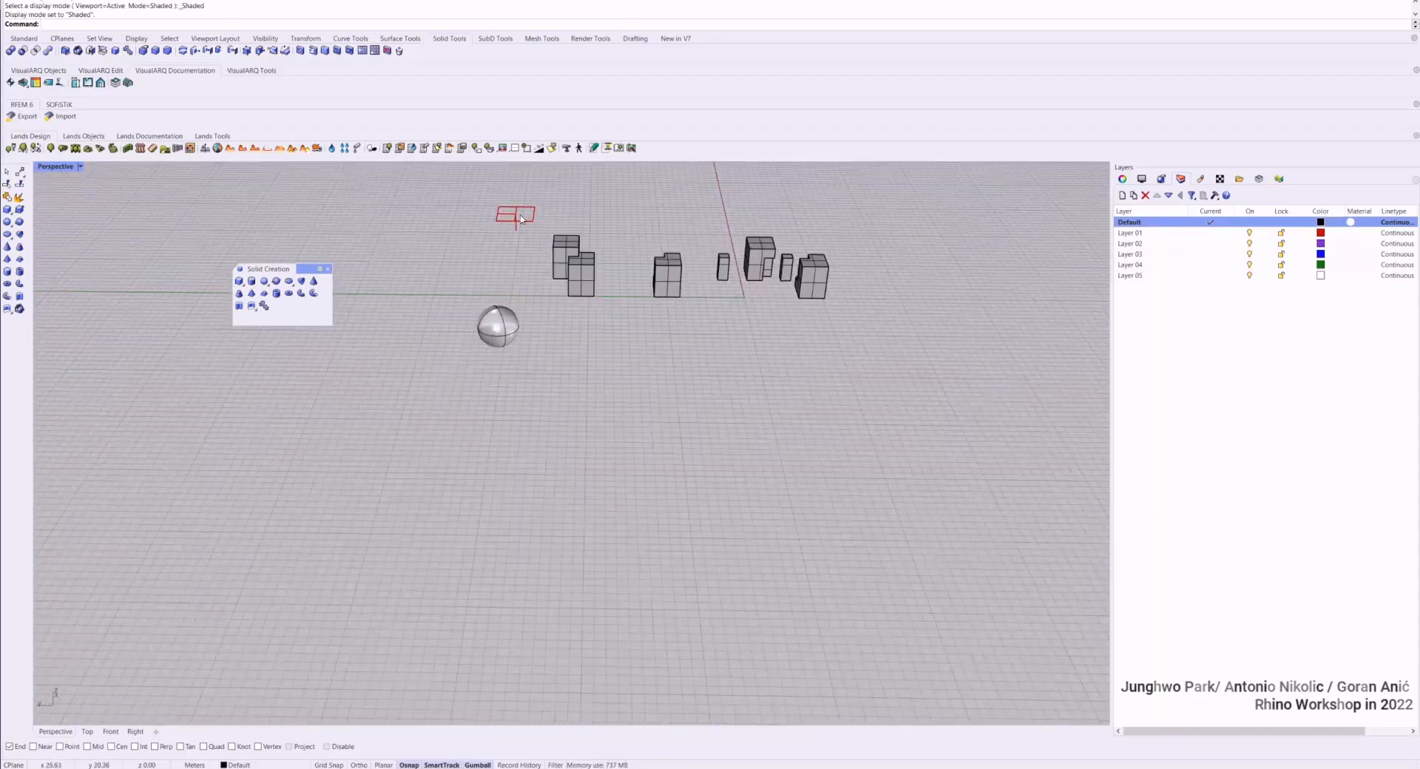
click(517, 217)
drag(516, 195, 517, 275)
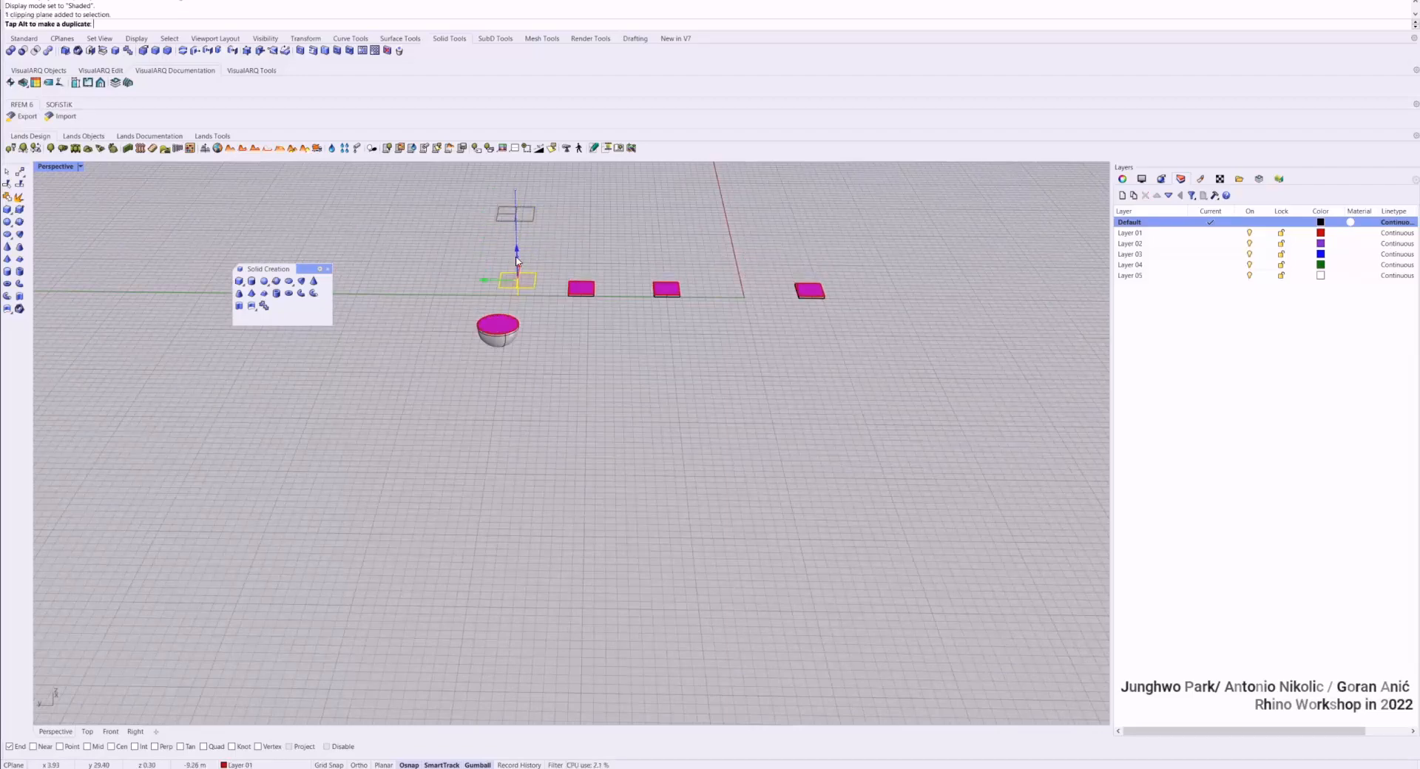
scroll(548, 333, up, 6)
scroll(554, 377, down, 6)
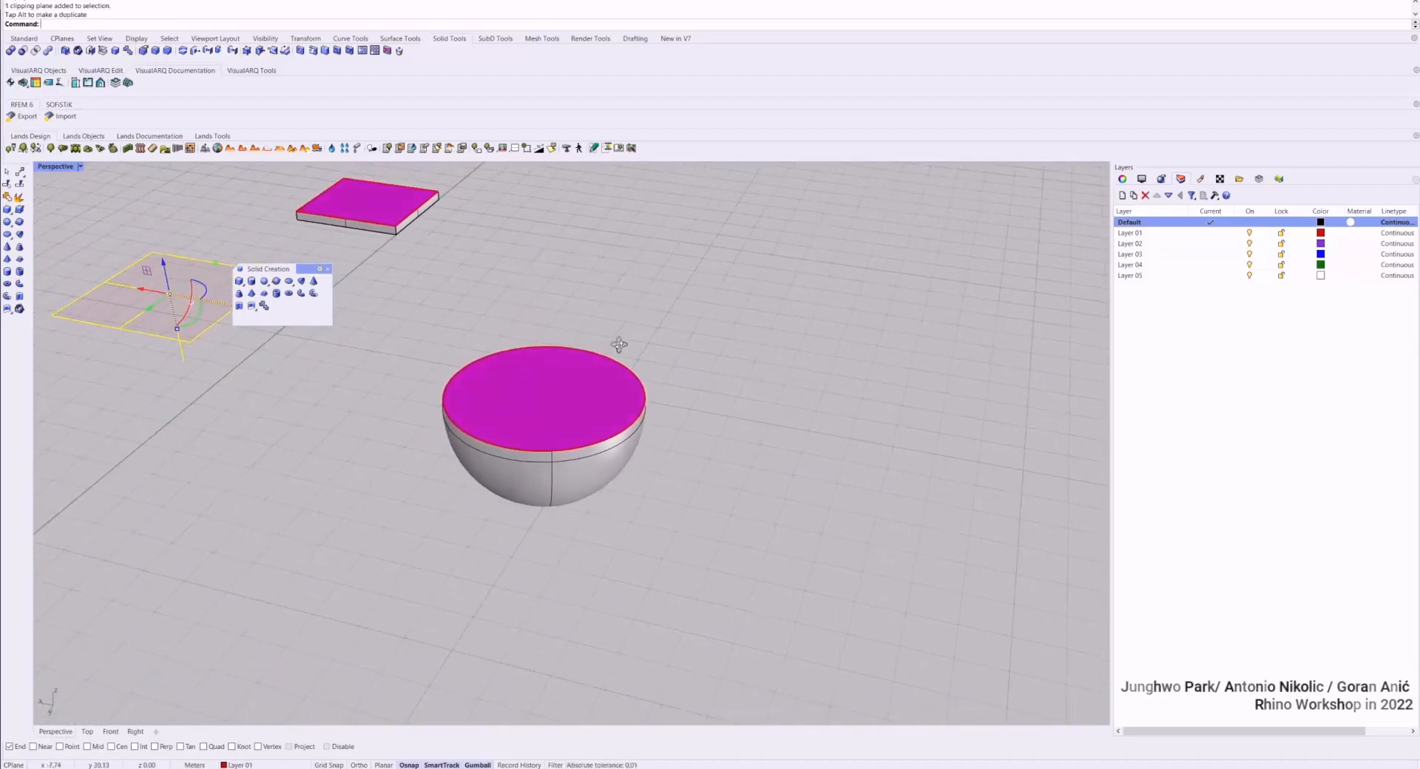
drag(422, 298, 419, 229)
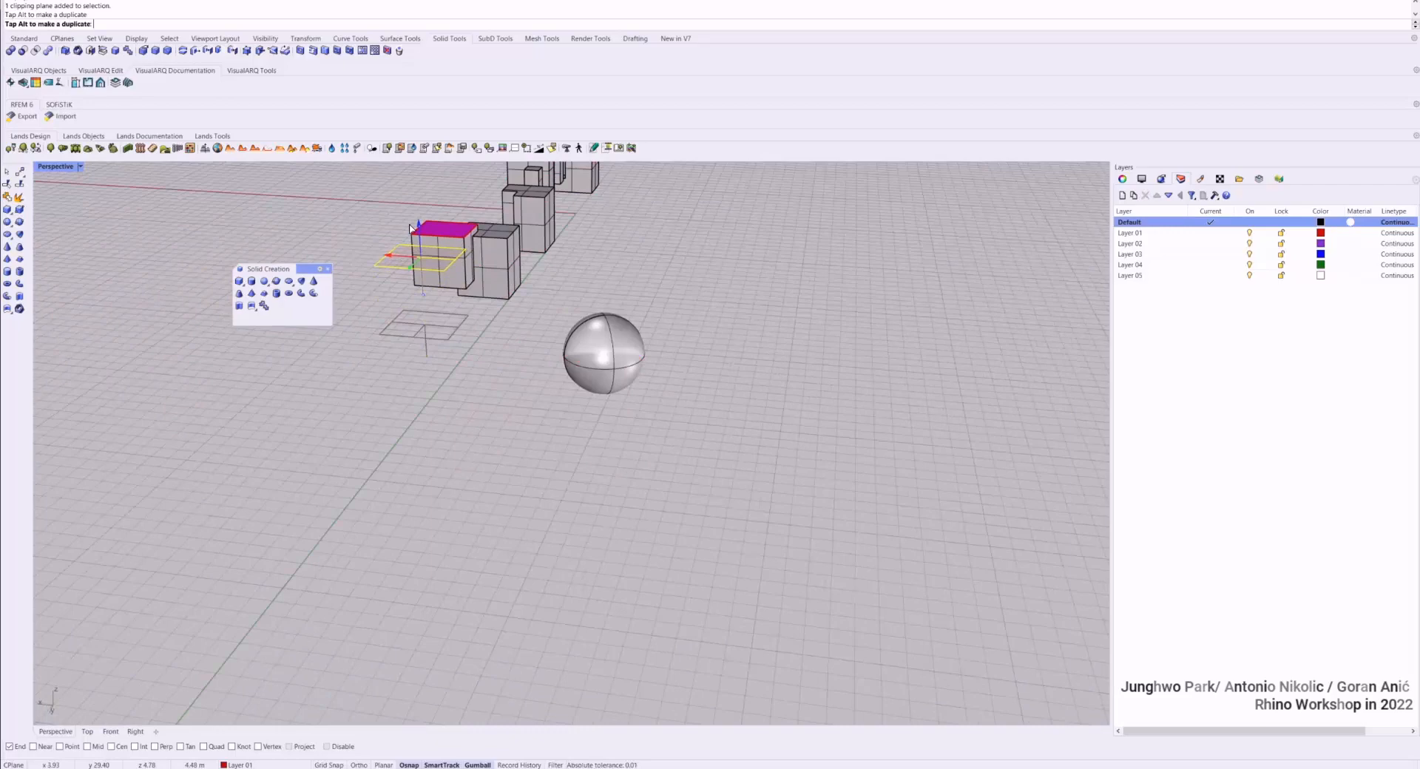
Try to explode the sphere, and read its object description with the What command
click(605, 361)
text(What)
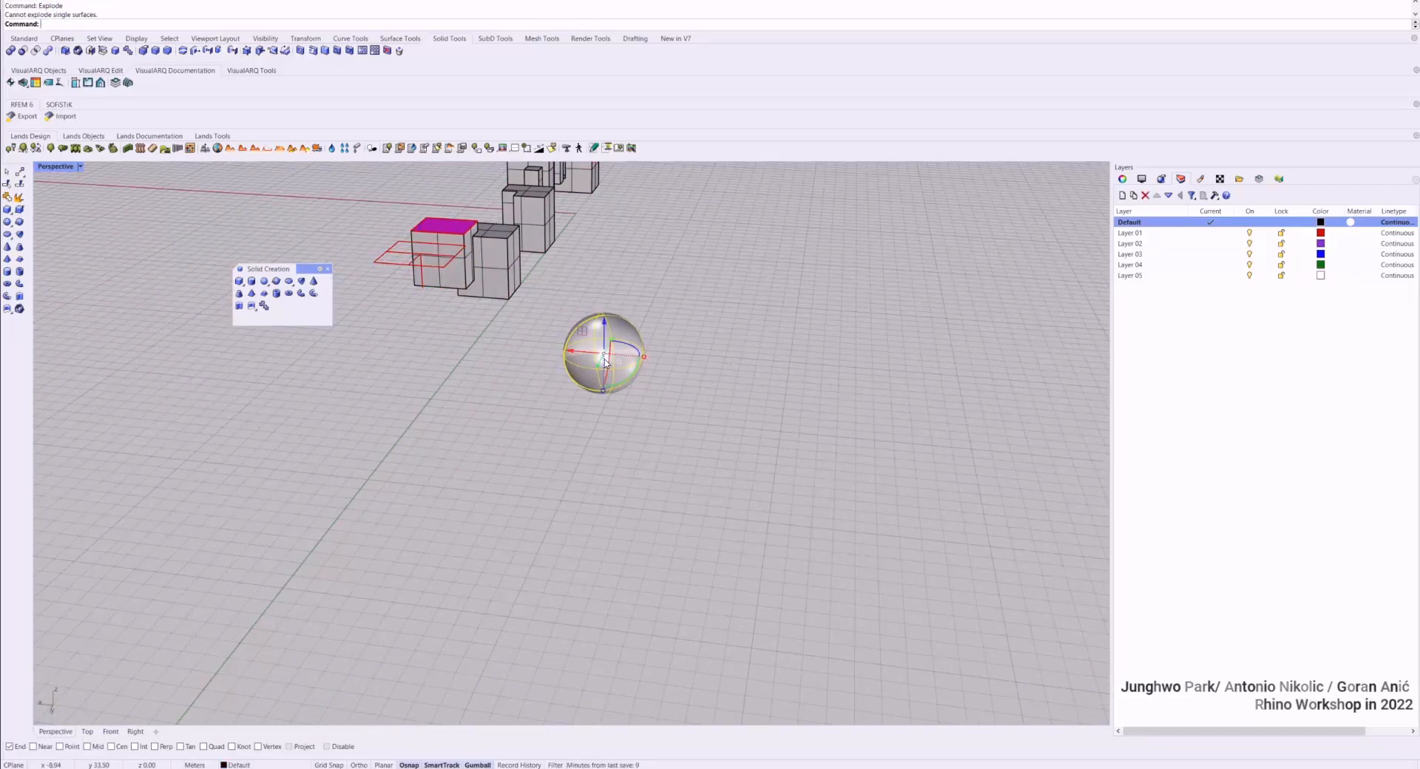
key(Return)
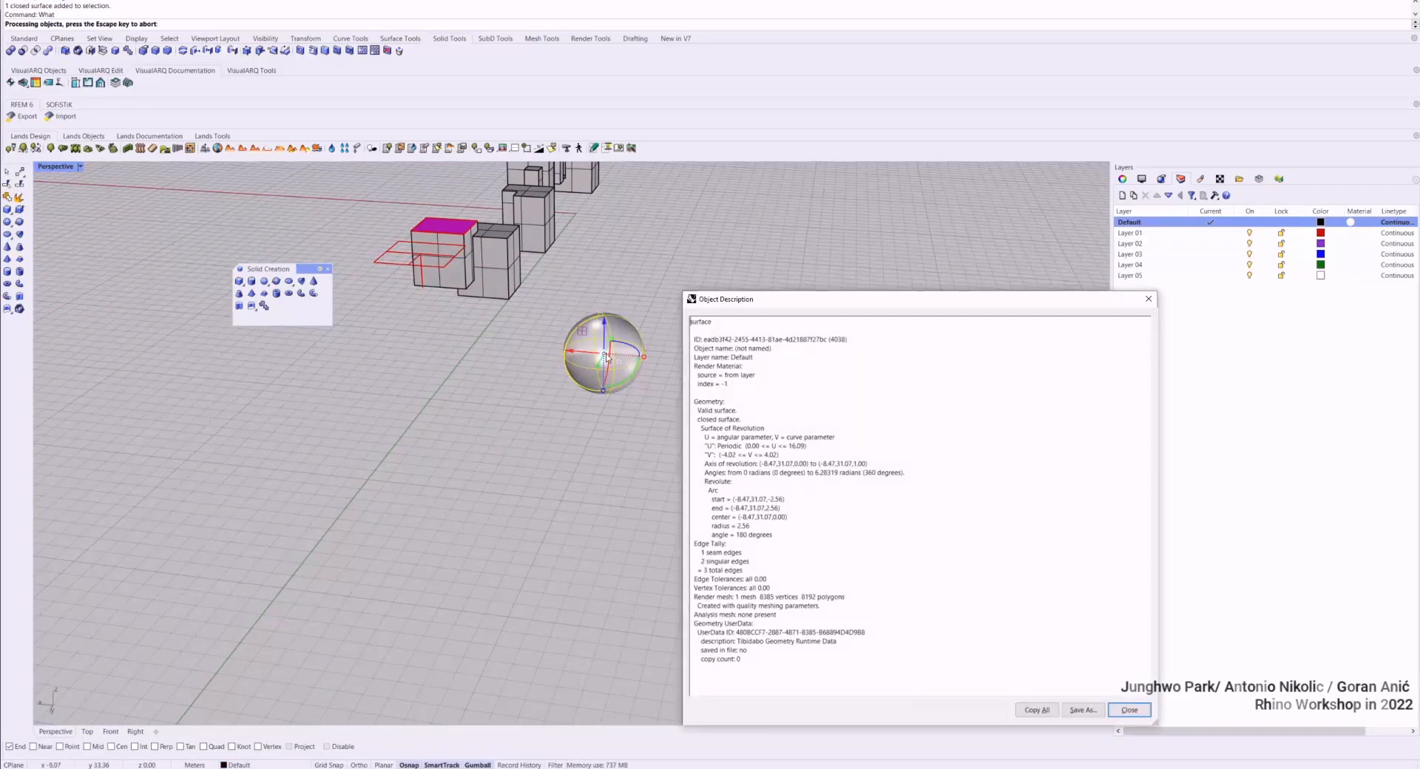
key(Return)
Lower the clipping plane through the sphere again and view its filled section up close
right_drag(613, 336, 555, 310)
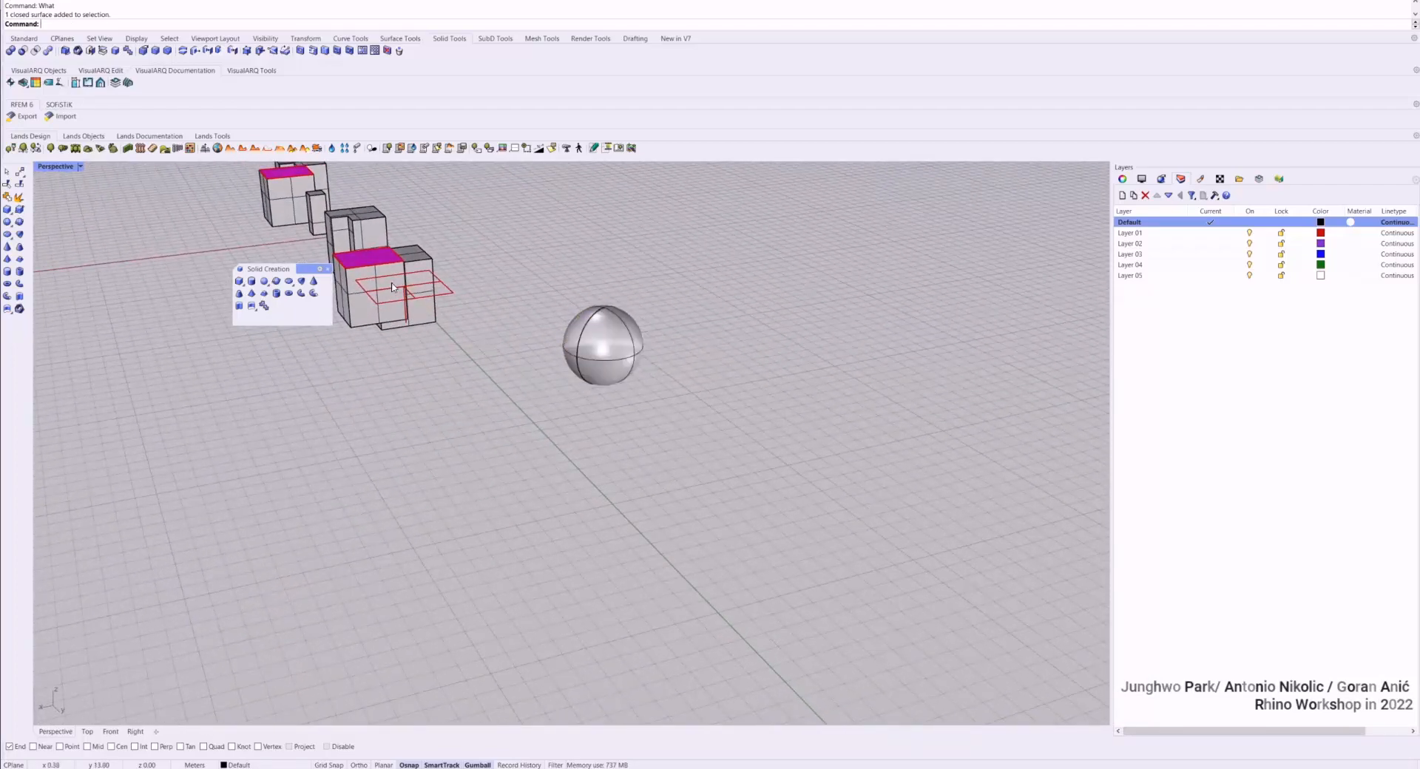
click(414, 295)
click(440, 291)
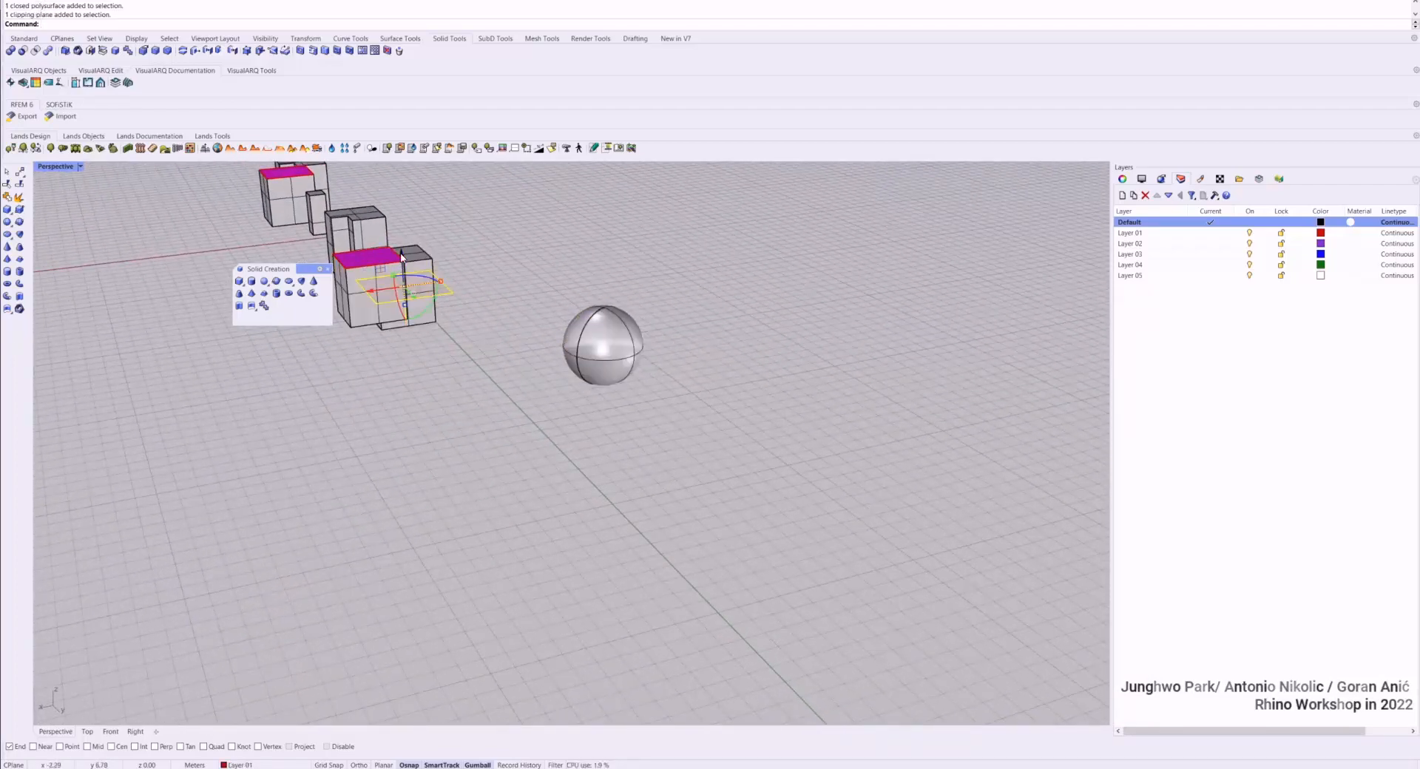
drag(402, 257, 398, 325)
scroll(605, 358, up, 5)
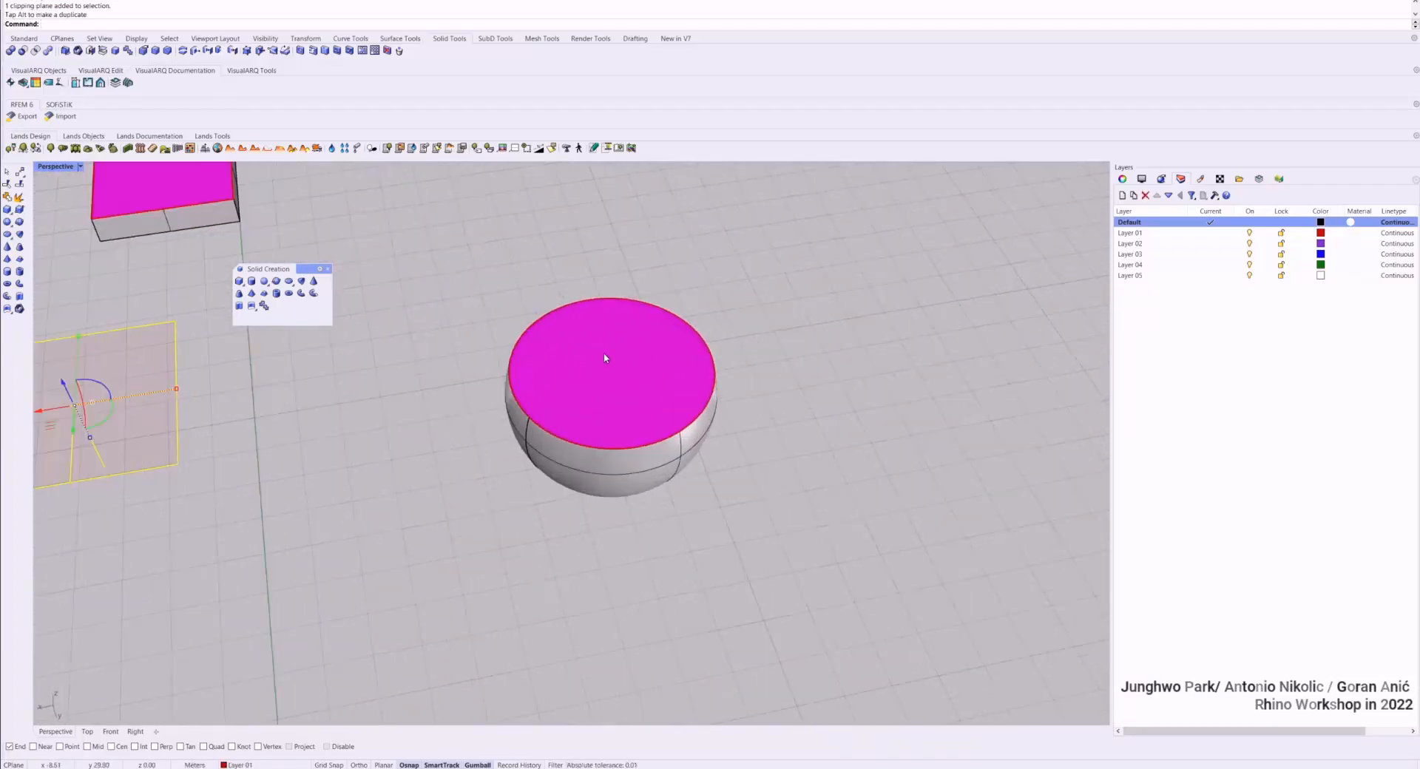
Move the sectioned sphere sideways, closer to the clipping plane
click(605, 359)
drag(597, 385, 476, 380)
key(Escape)
Raise the clipping plane above the sphere and all the box solids, and deselect it
scroll(412, 378, down, 4)
right_drag(413, 378, 392, 312)
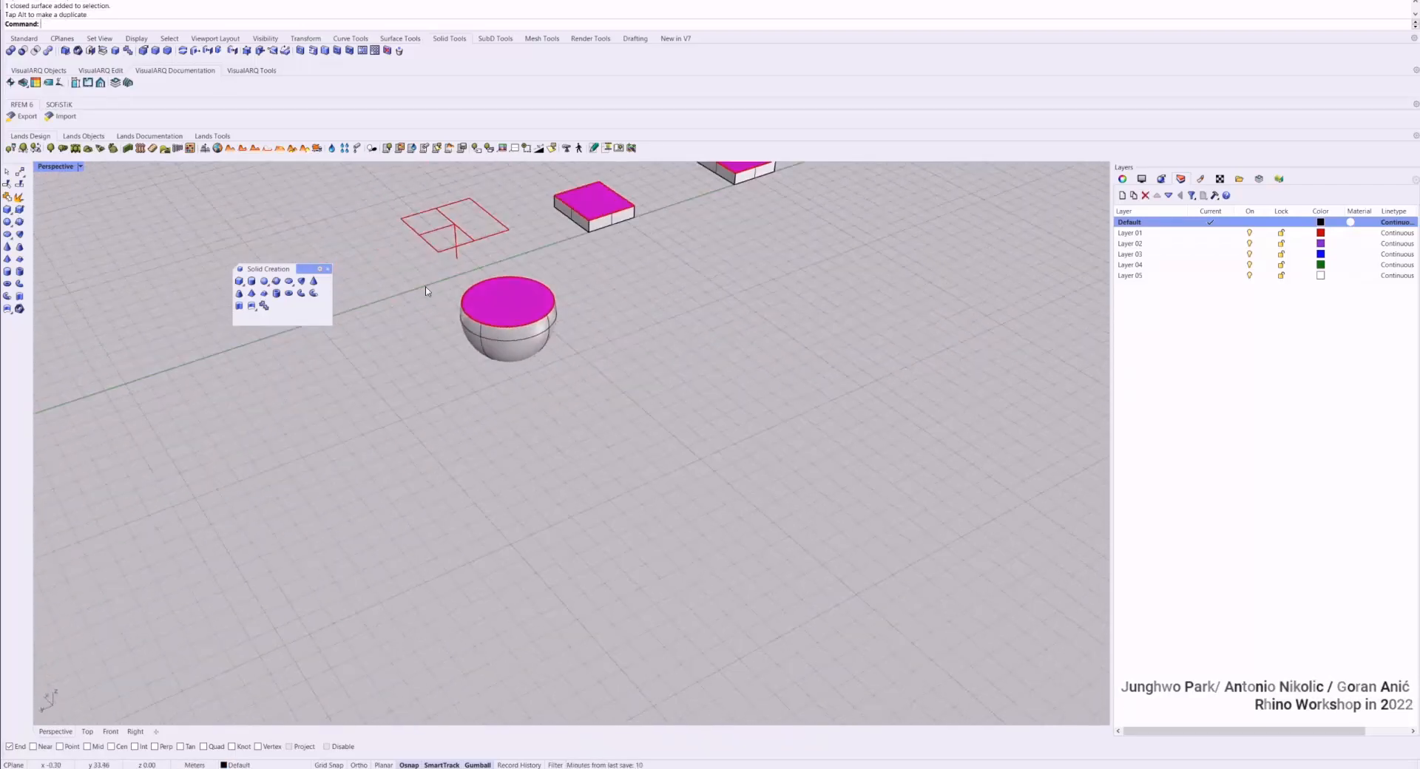
scroll(426, 291, down, 4)
scroll(466, 370, up, 4)
click(463, 355)
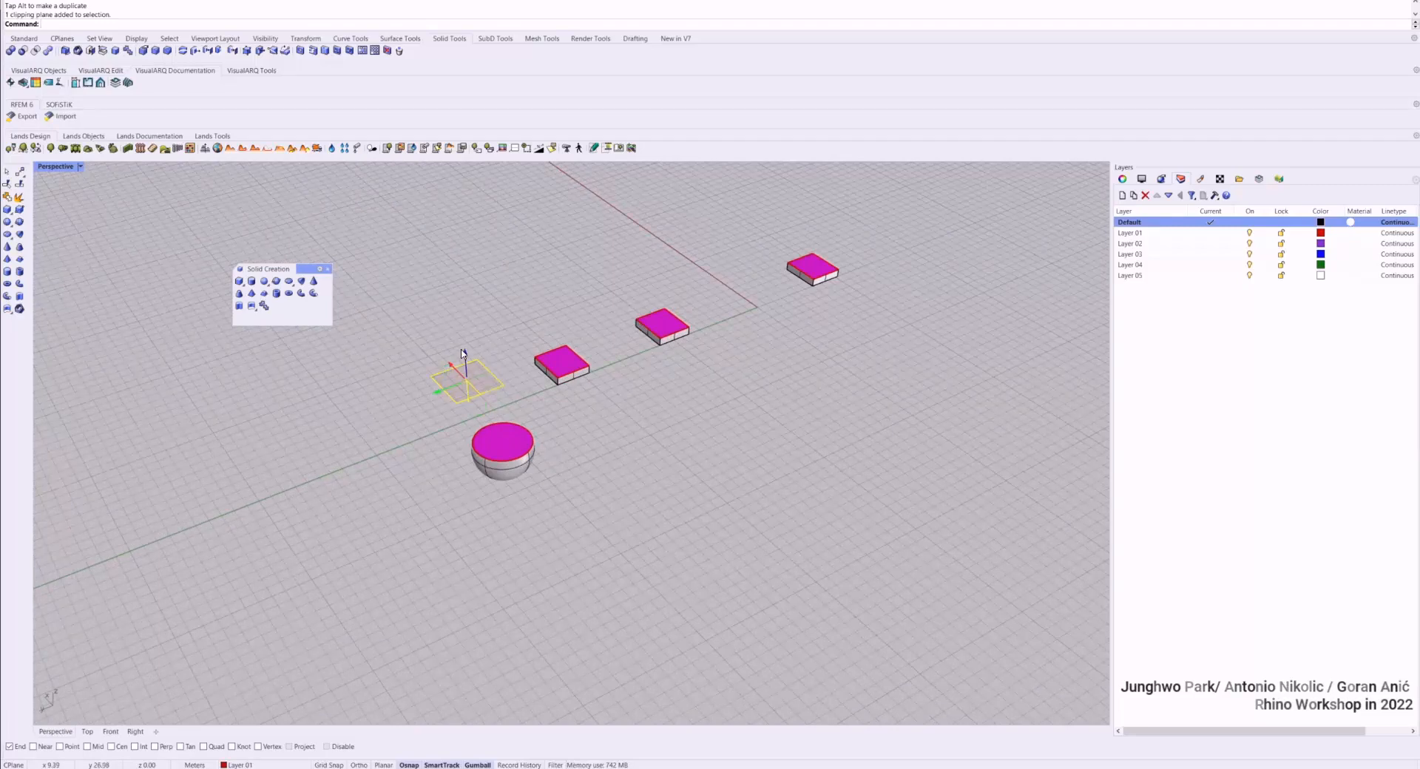
drag(463, 354, 452, 300)
key(Escape)
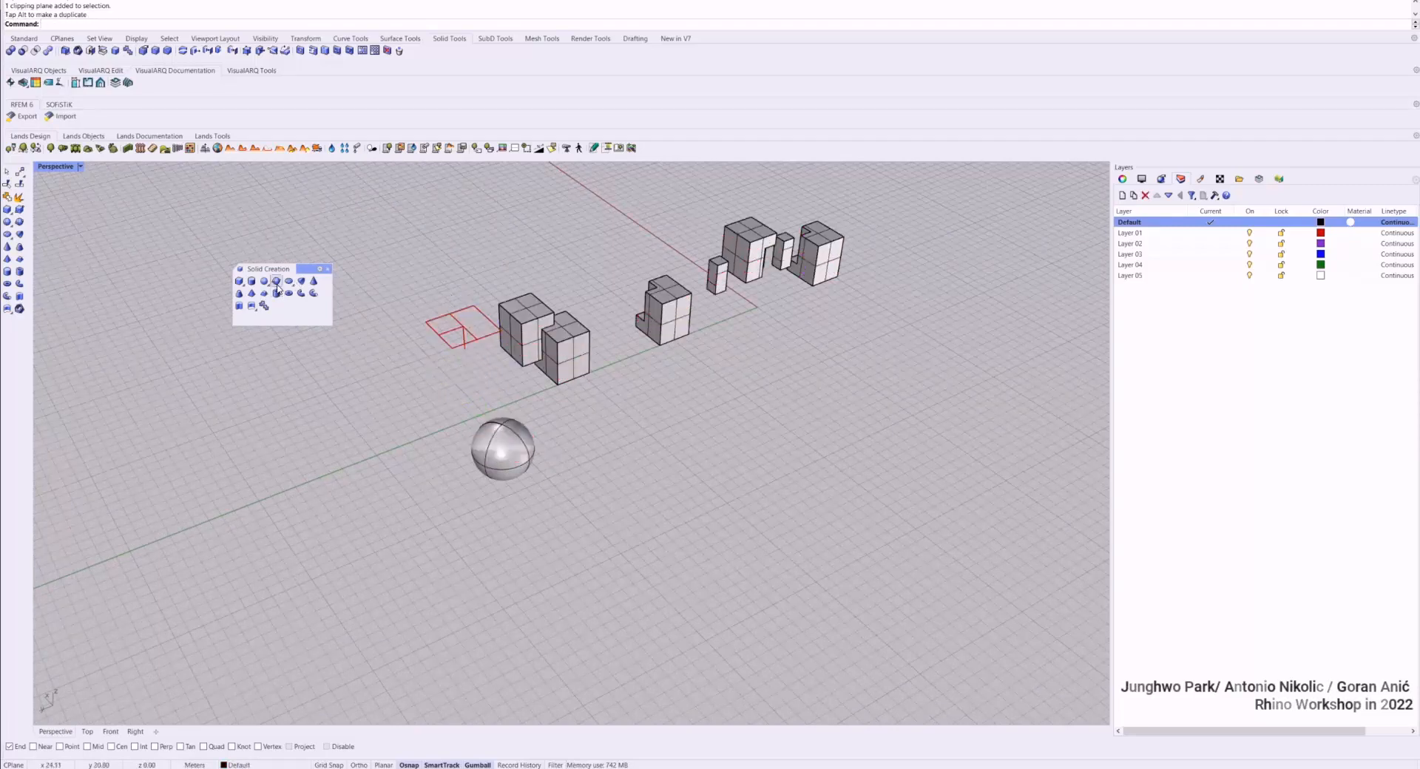
Create a second sphere by its diameter beside the first one, and delete it
click(308, 299)
click(563, 445)
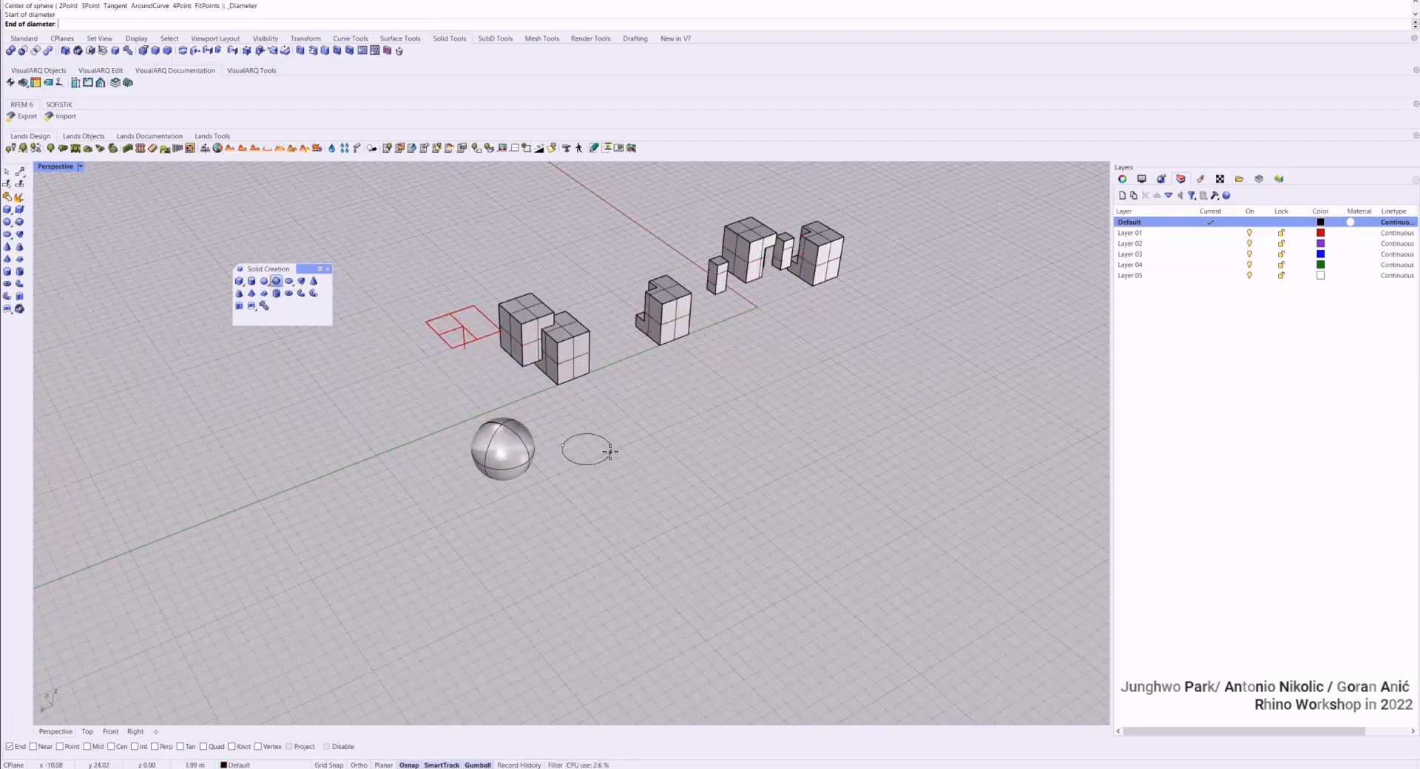
click(611, 452)
scroll(606, 449, up, 1)
click(580, 447)
key(Delete)
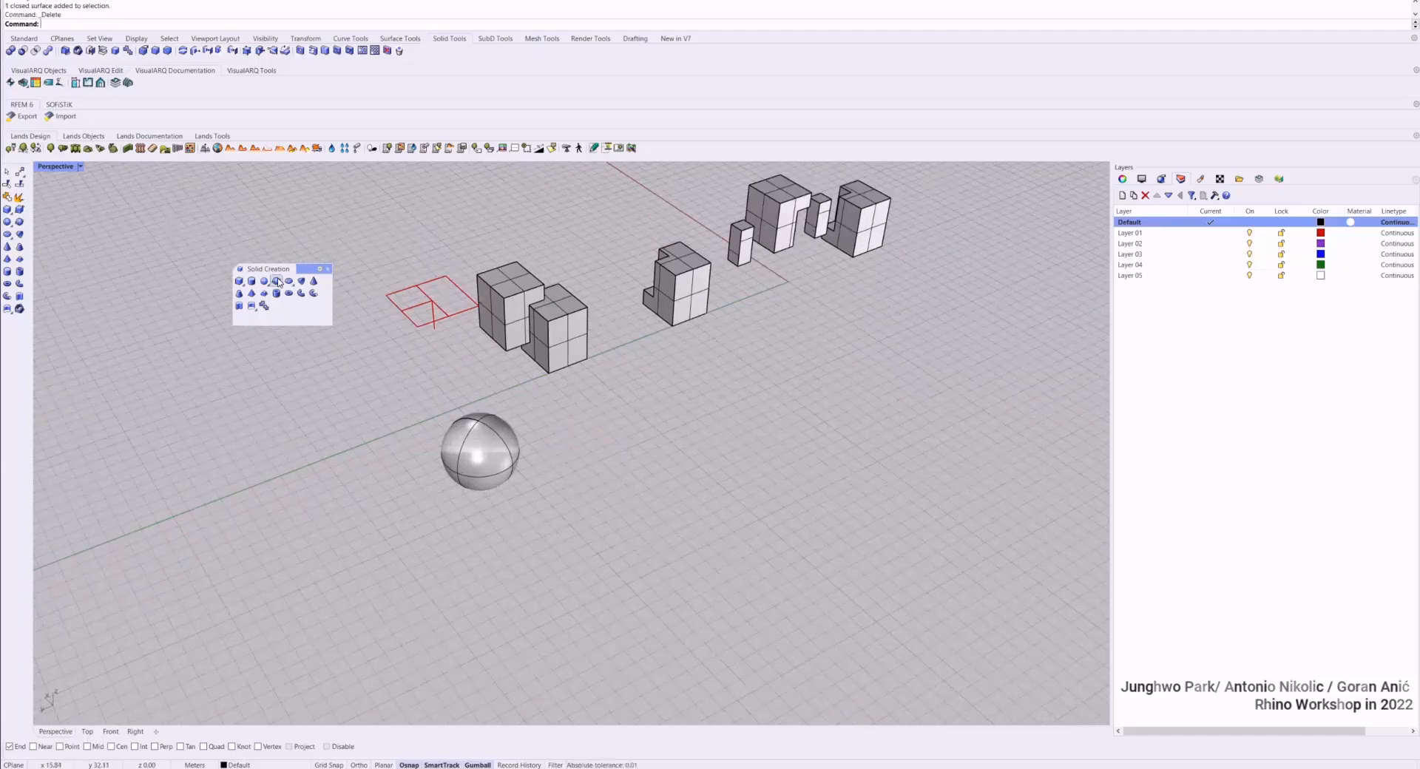
Create an ellipsoid from its center and three axes overlapping the sphere, and shift it slightly away from the sphere
click(289, 281)
click(541, 461)
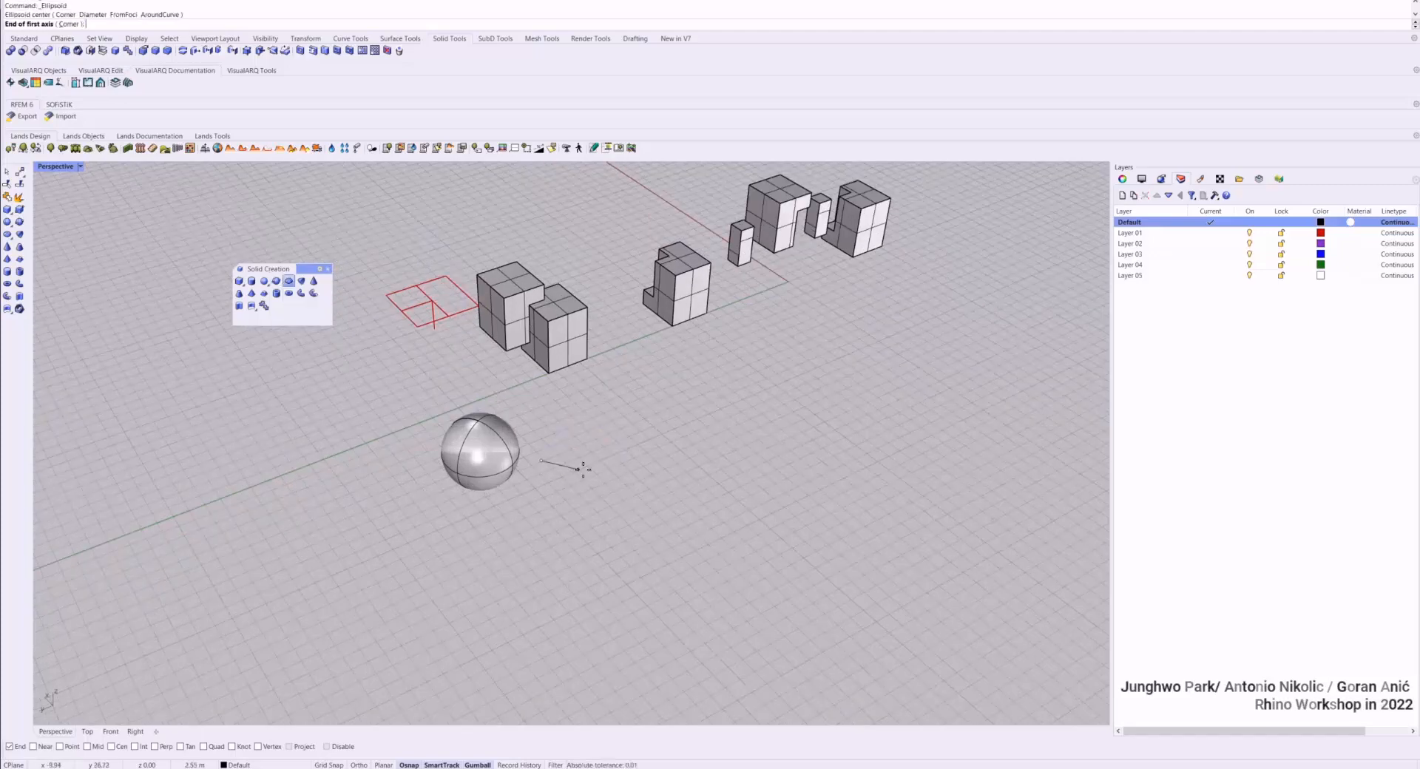
click(602, 471)
click(566, 497)
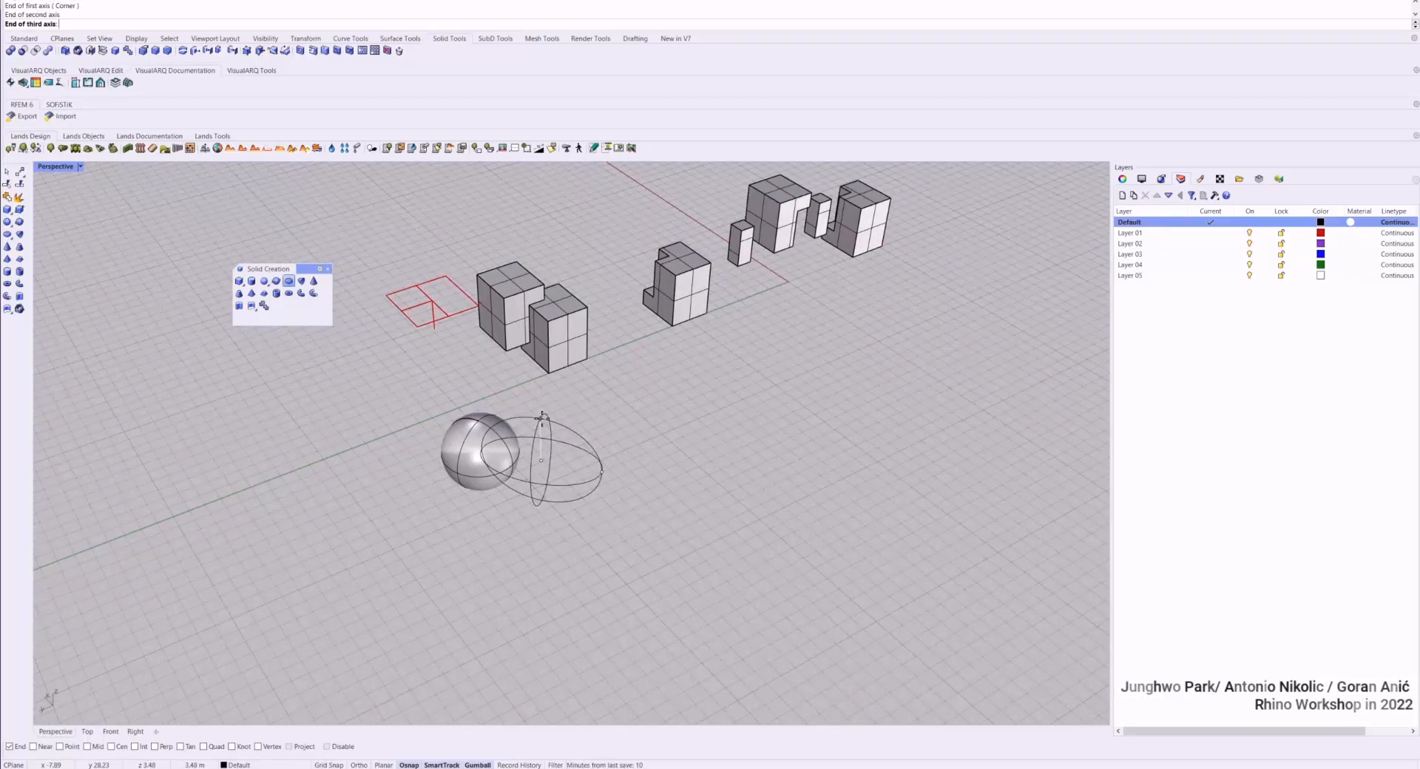
click(541, 431)
scroll(541, 453, up, 2)
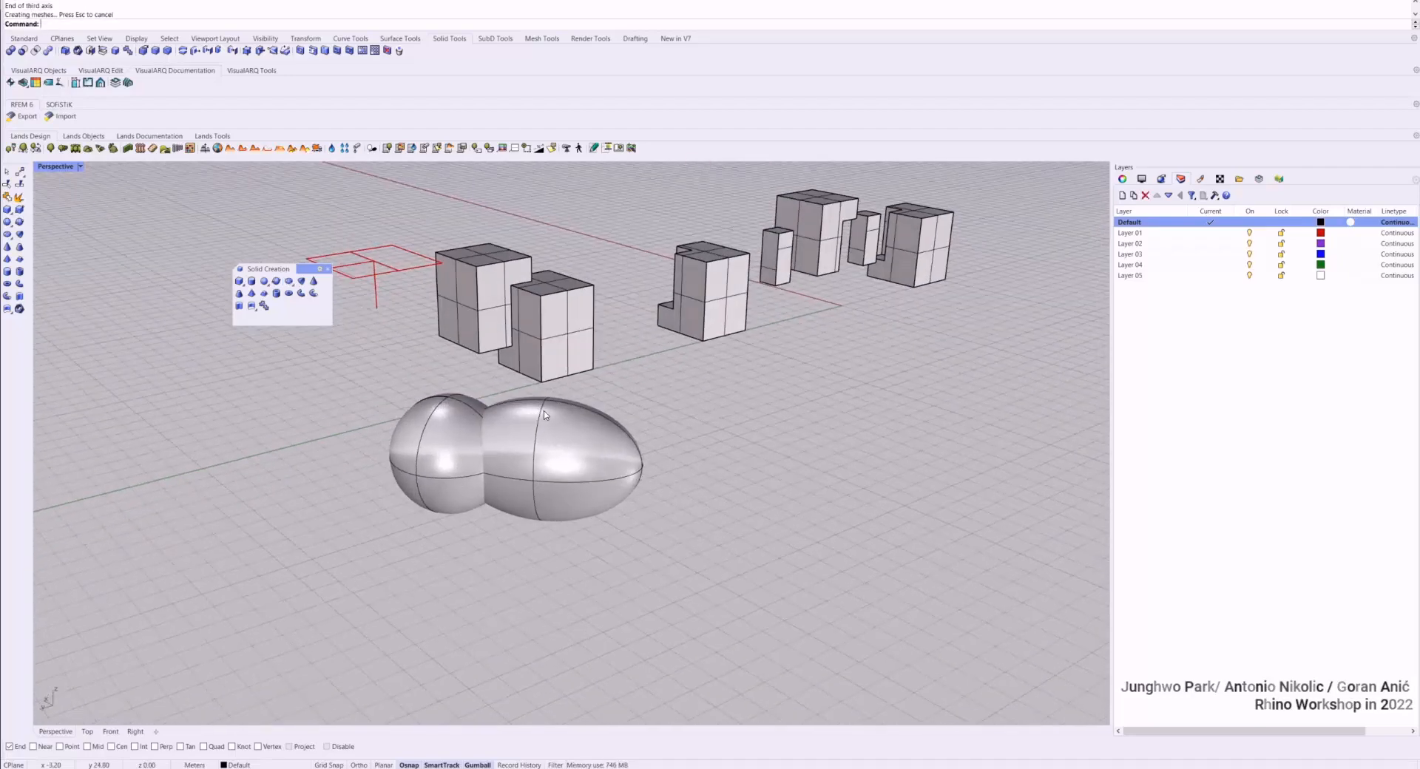
click(549, 439)
drag(548, 468, 545, 463)
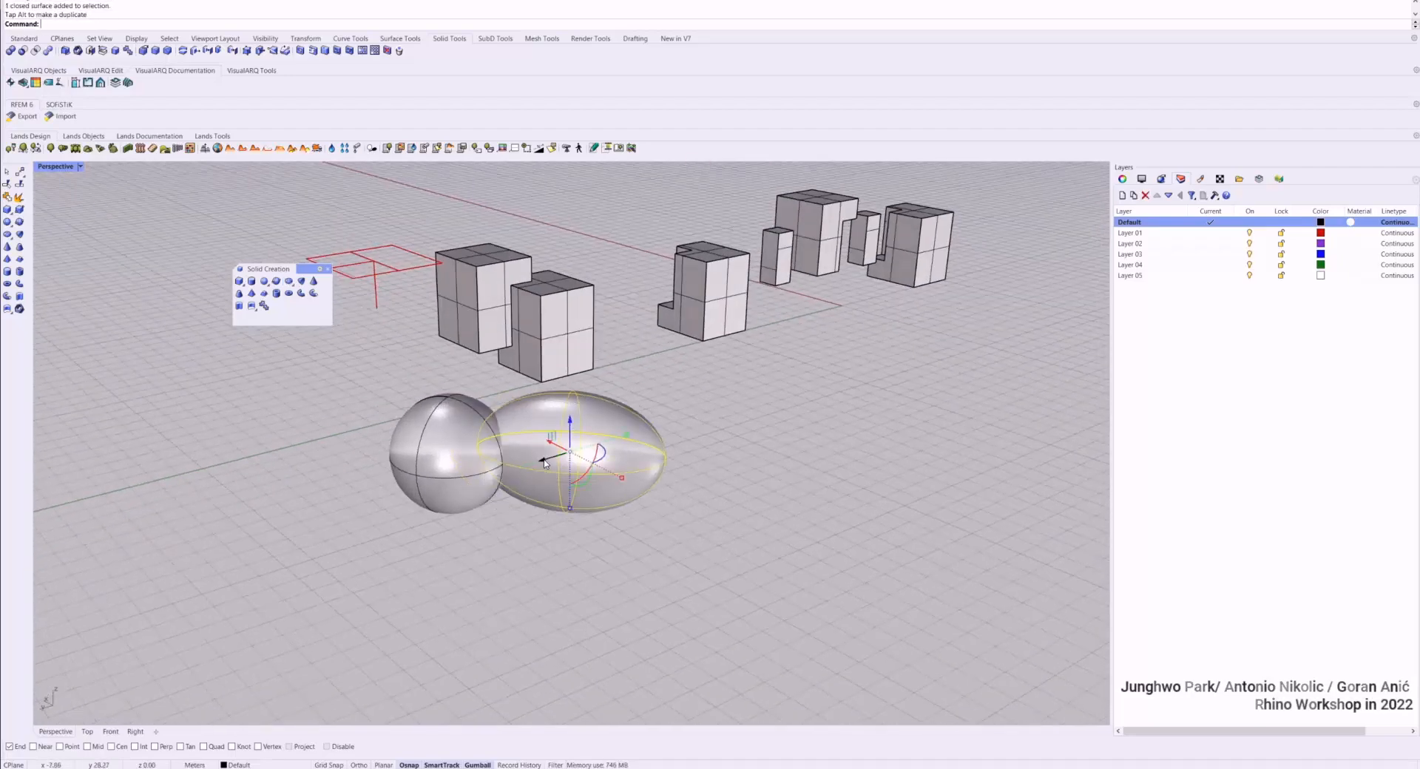
Read the ellipsoid's object description with the What command, close the report and deselect the ellipsoid
text(What)
key(Return)
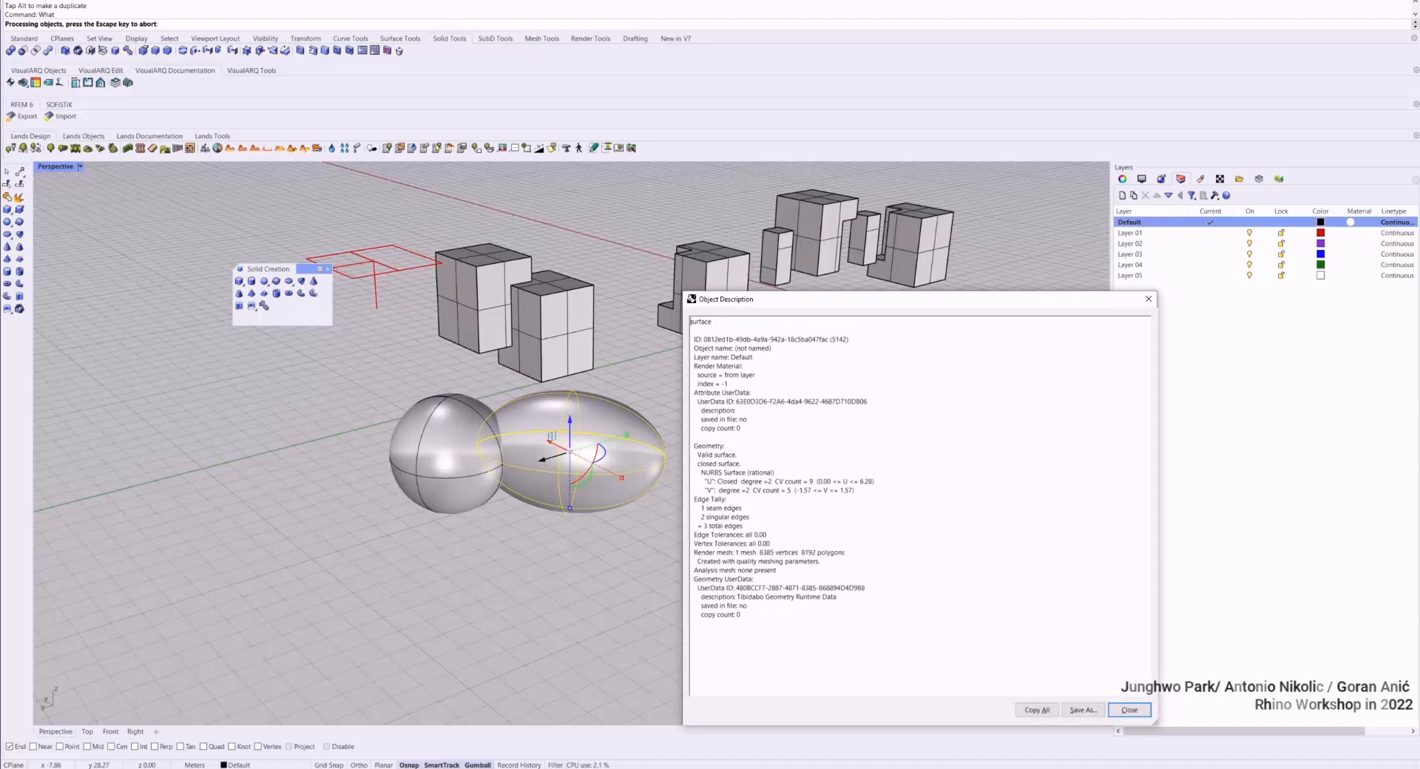
key(Escape)
key(Escape)
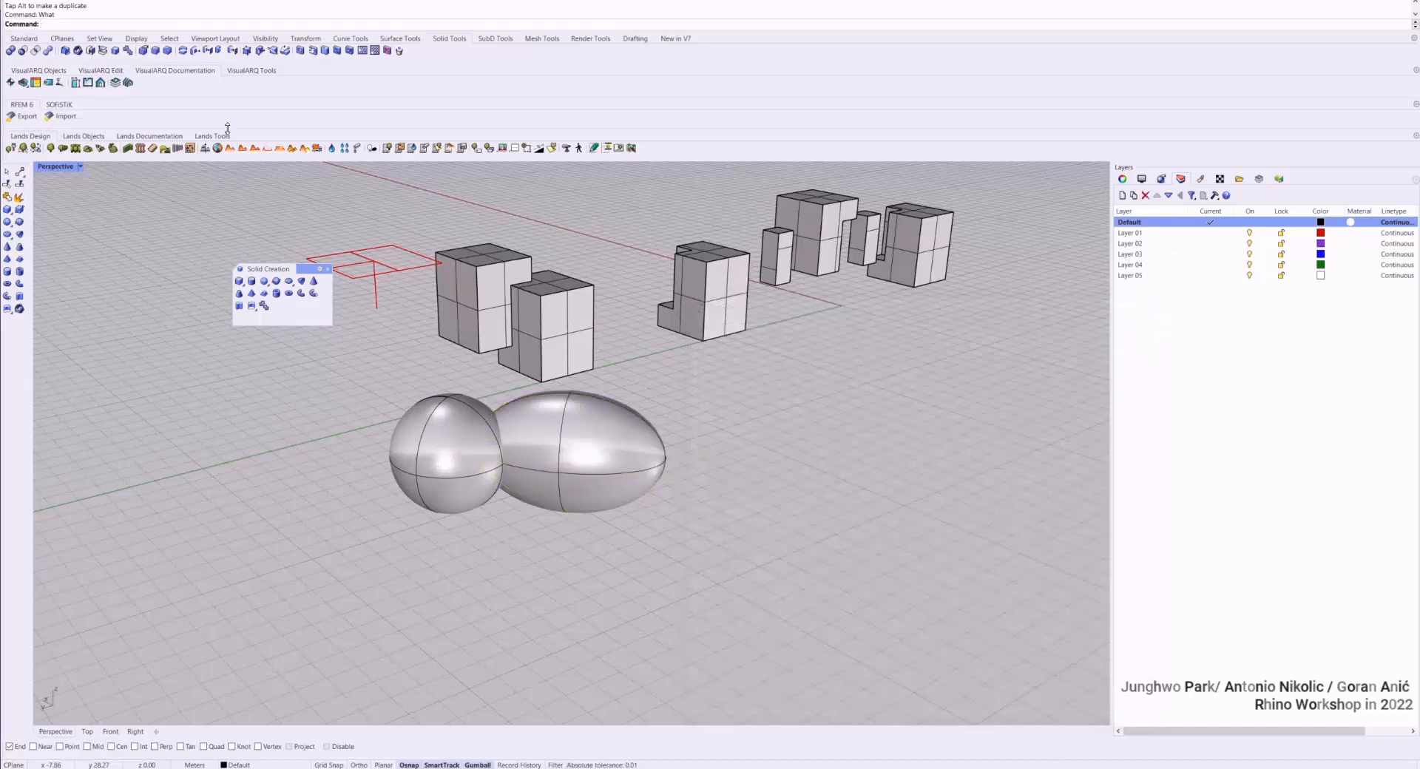
Subtract the sphere from the ellipsoid with Boolean Difference
right_drag(611, 520, 549, 490)
right_drag(352, 297, 360, 332)
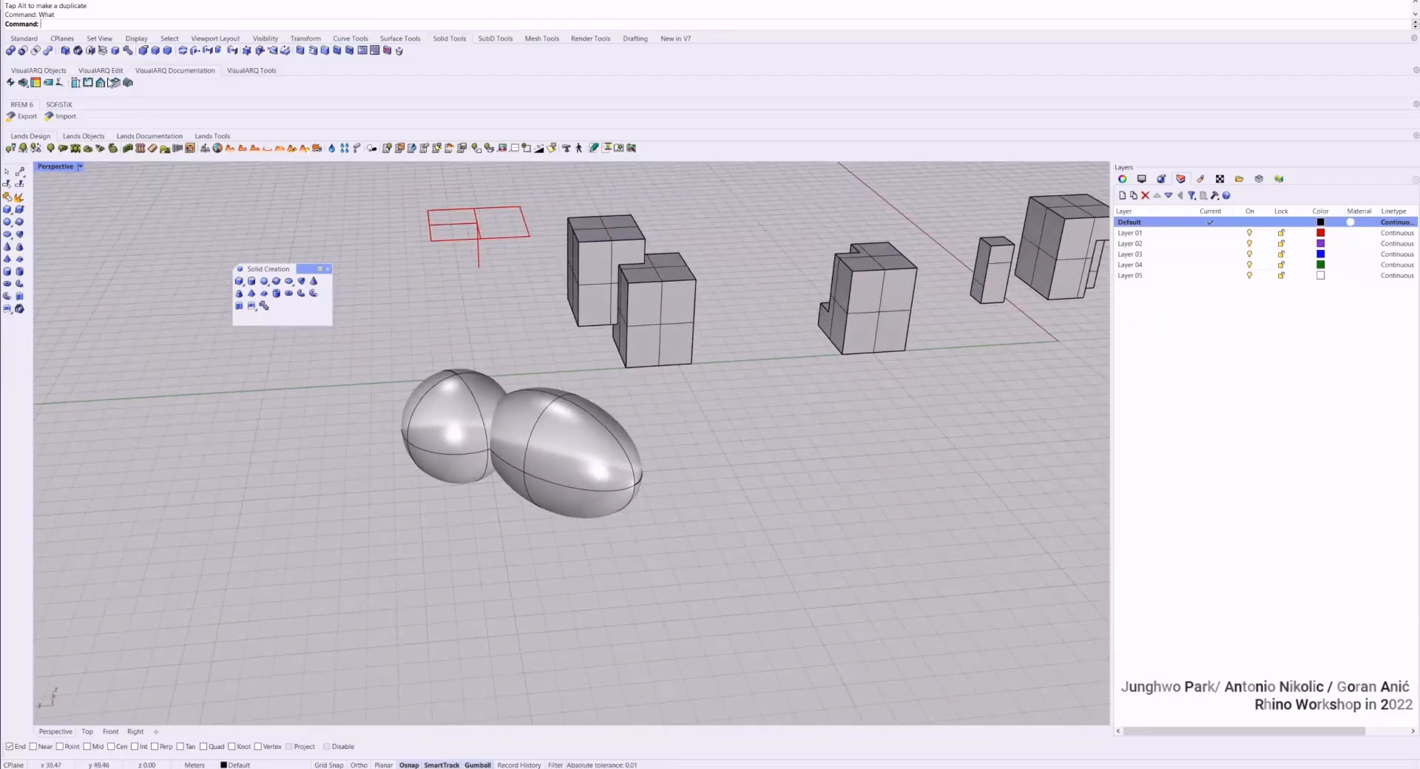
click(23, 50)
click(544, 439)
key(Return)
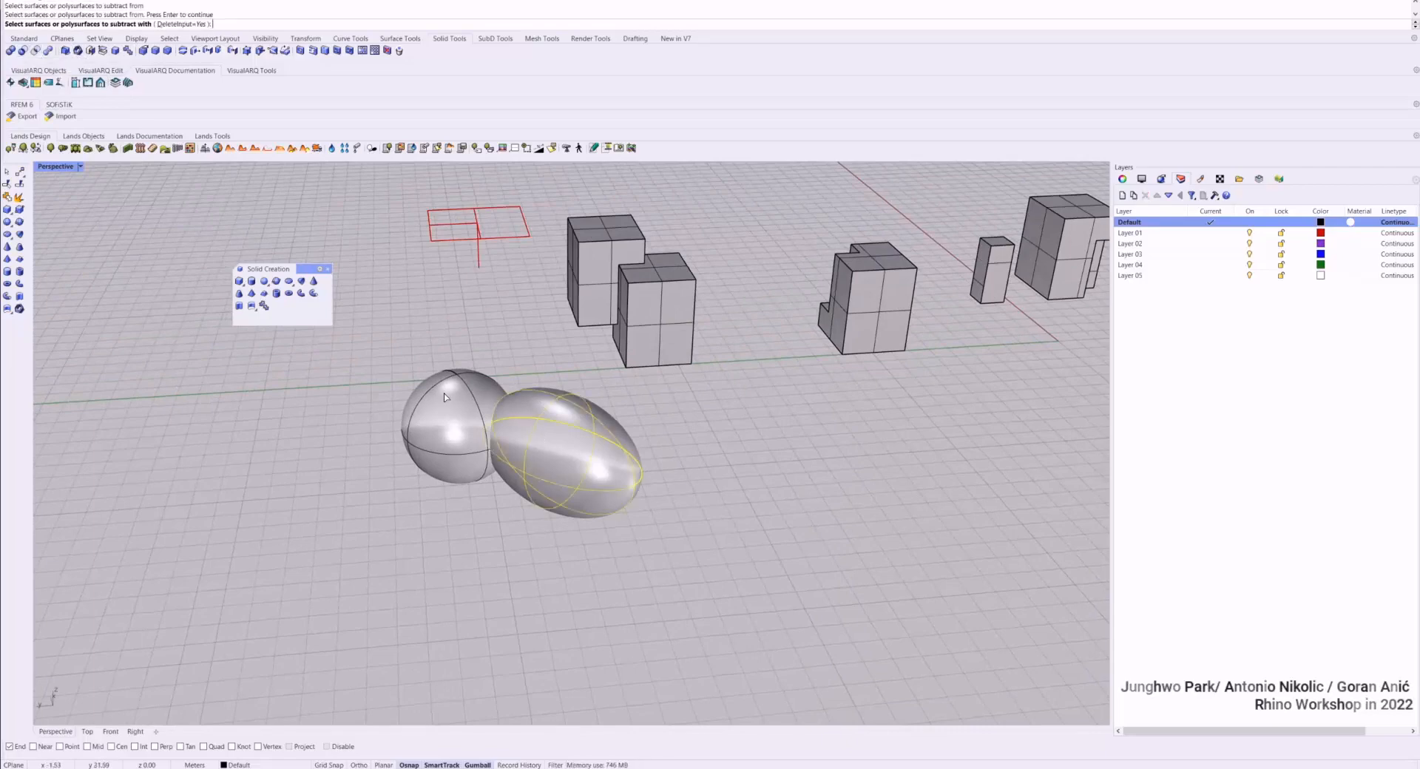
click(444, 393)
key(Return)
Inspect the hollow cut in the ellipsoid, and move the solid sideways in front of the boxes
right_drag(444, 394, 574, 414)
scroll(572, 452, up, 3)
click(574, 414)
scroll(459, 341, down, 5)
right_drag(458, 345, 456, 368)
click(459, 368)
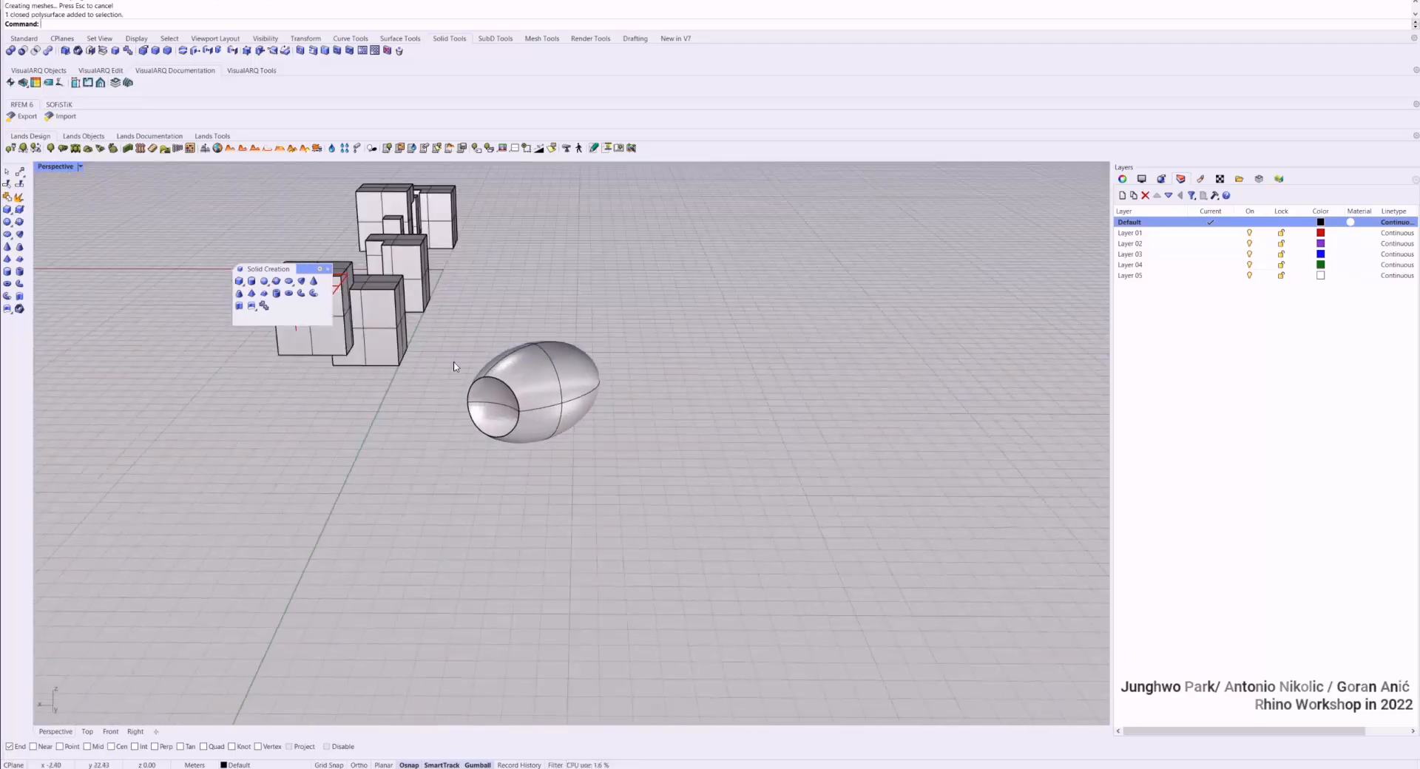
click(510, 364)
drag(503, 391, 367, 394)
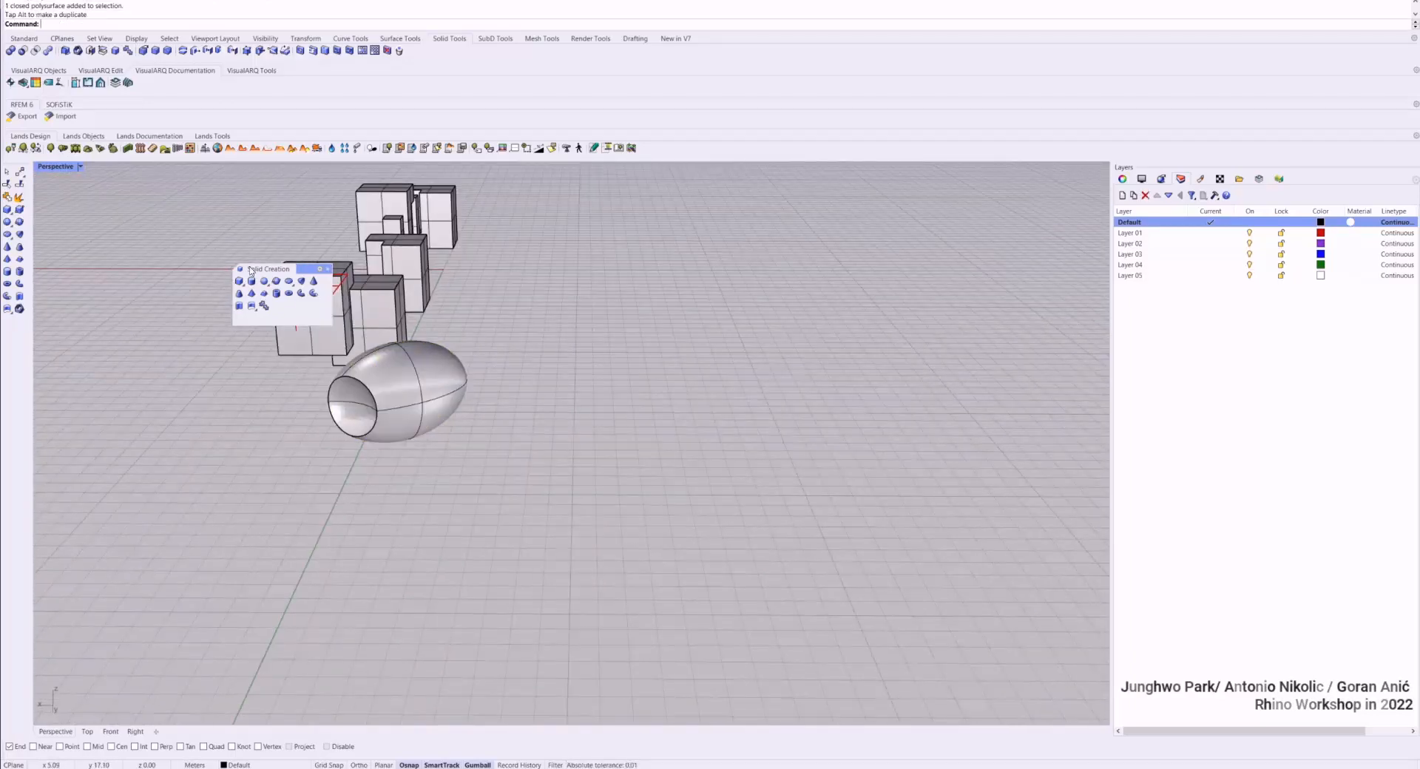
Move the Solid Creation palette aside, lower the clipping plane through the cut ellipsoid to view its section, and raise it back above
drag(310, 276, 729, 293)
click(283, 300)
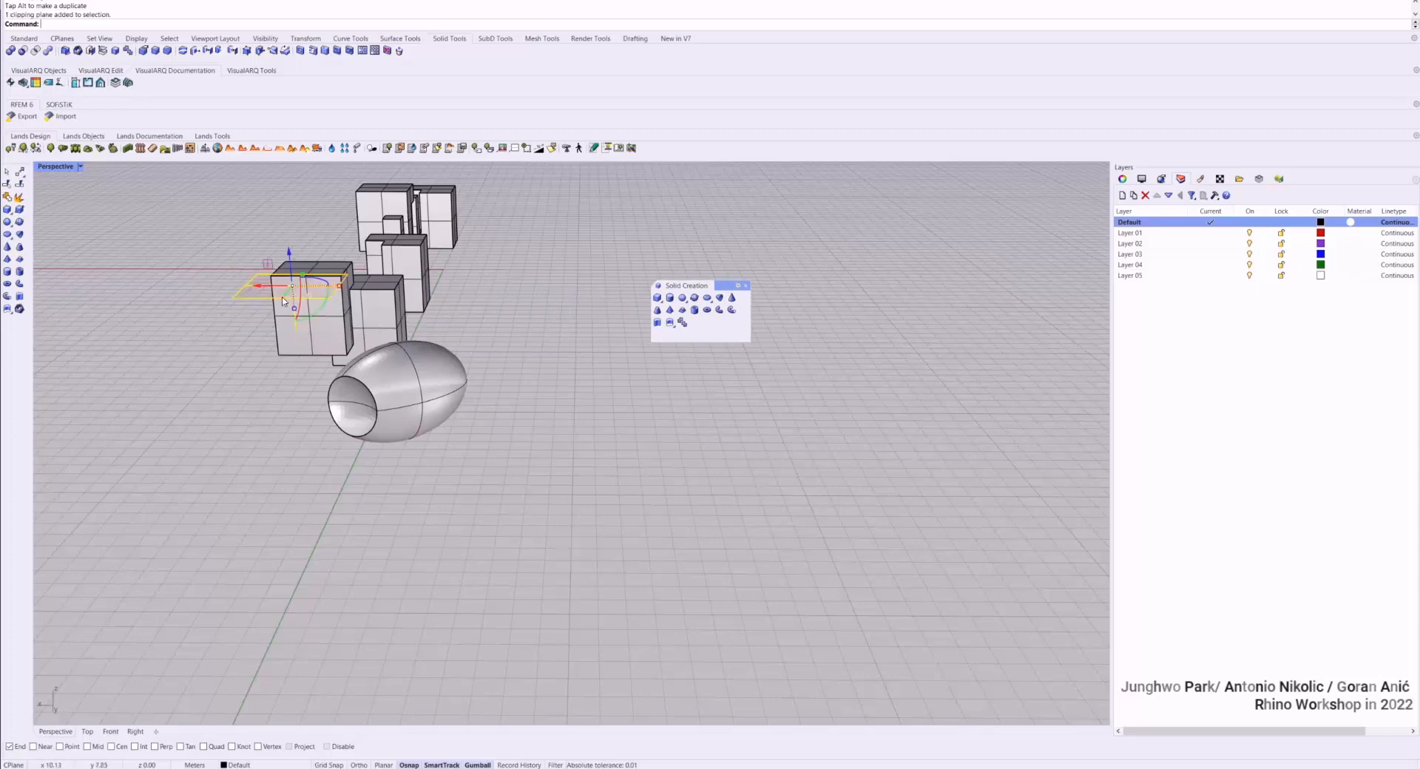
drag(290, 261, 295, 361)
right_drag(298, 364, 310, 411)
scroll(434, 487, up, 3)
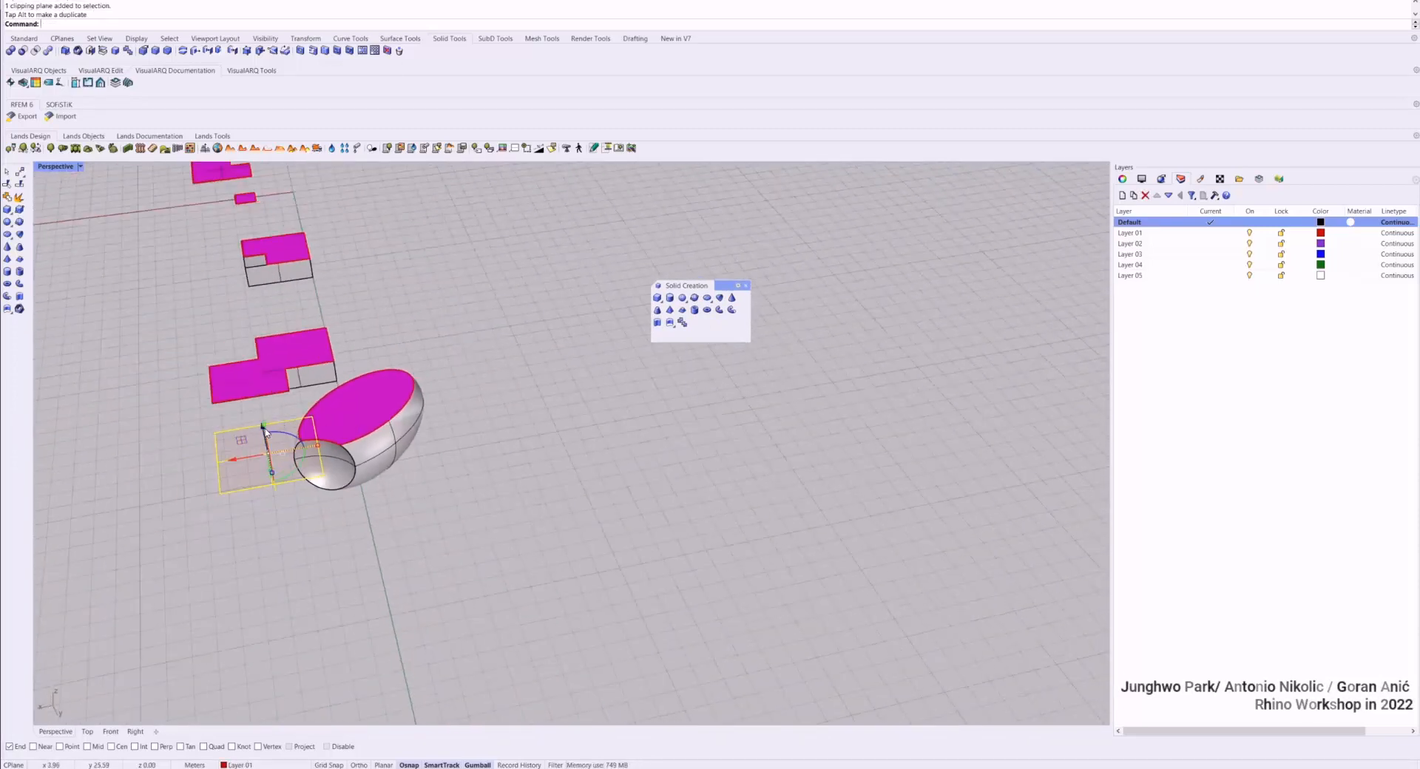
drag(264, 430, 240, 327)
click(606, 451)
Create a vertical solid cylinder on the ground plane beside the cut ellipsoid, from its base center, radius and height
right_drag(606, 451, 461, 400)
scroll(464, 391, up, 4)
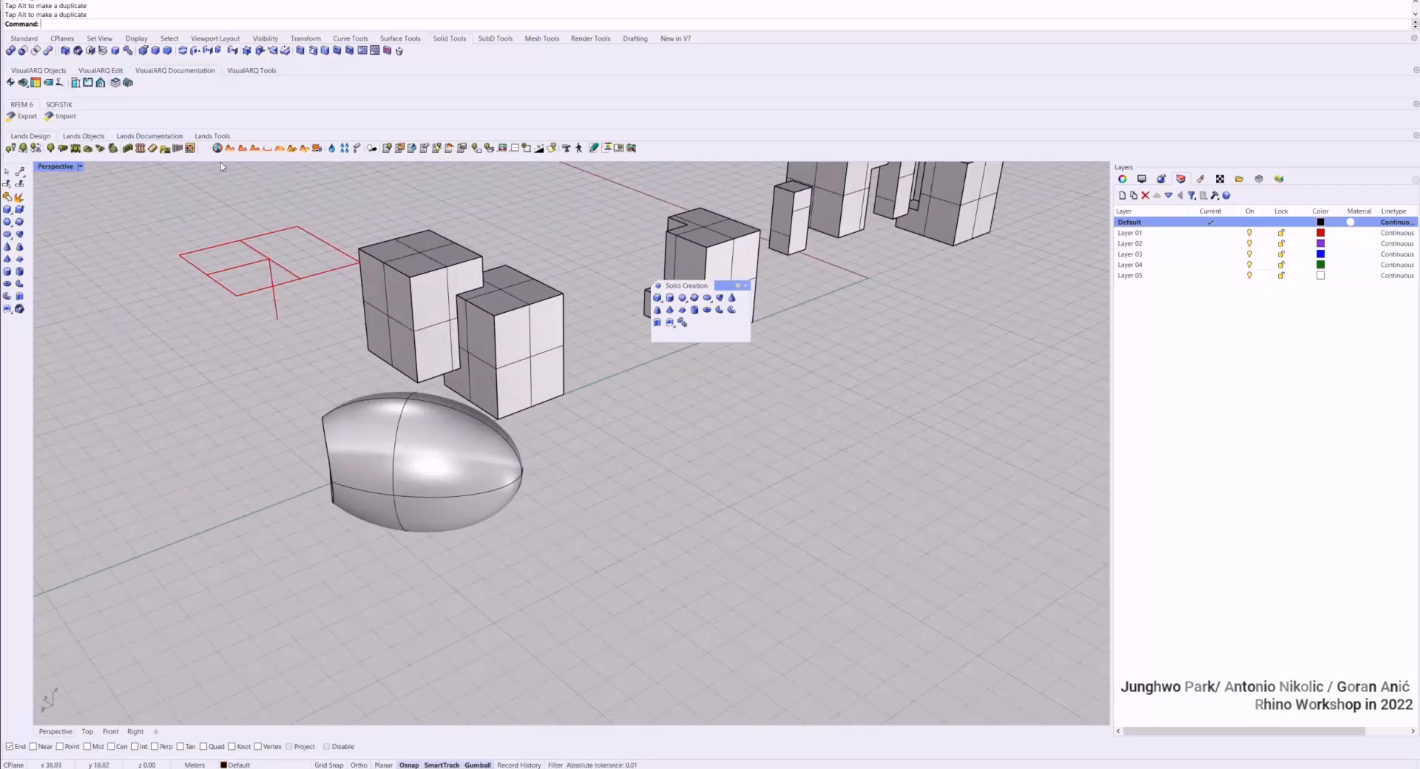
right_drag(363, 355, 511, 347)
shift+right_drag(353, 436, 638, 355)
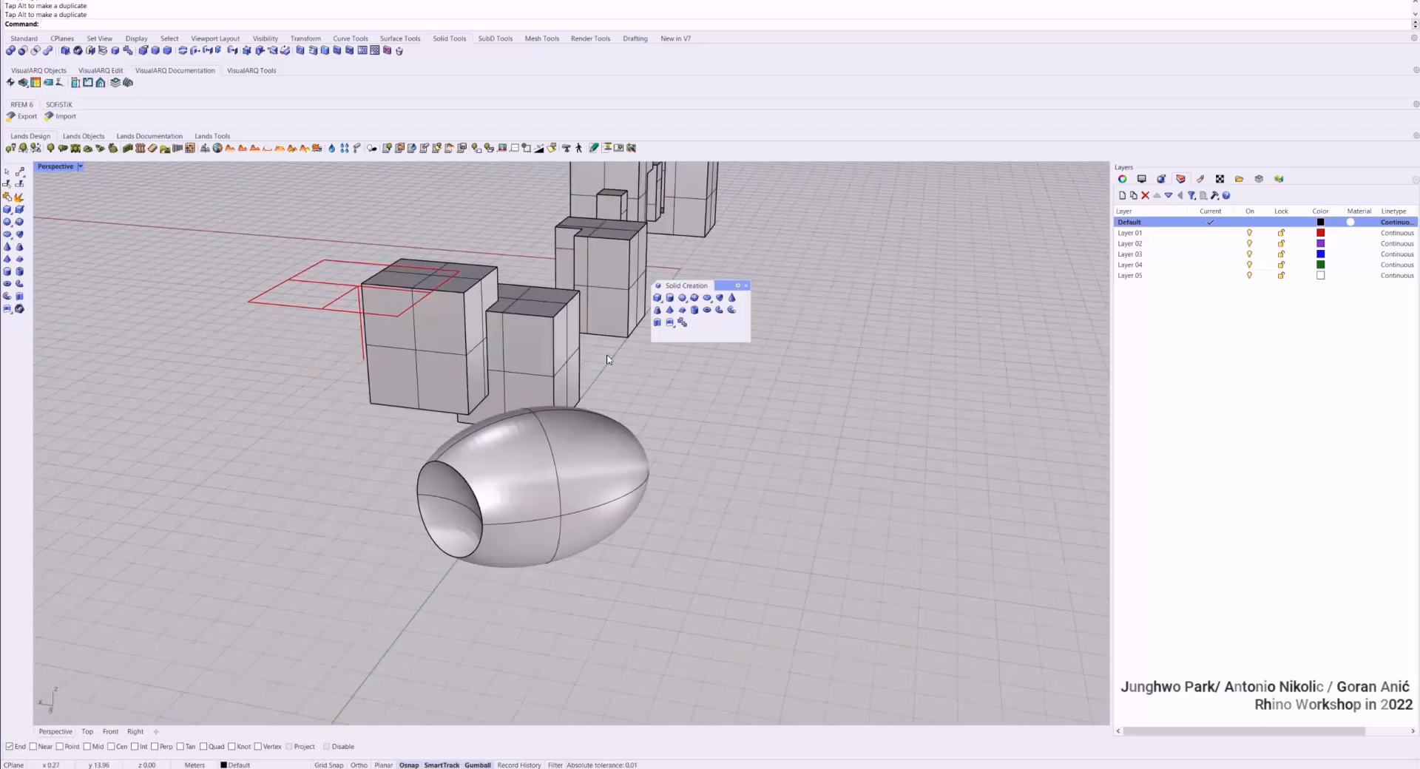
scroll(628, 344, up, 2)
drag(674, 292, 780, 286)
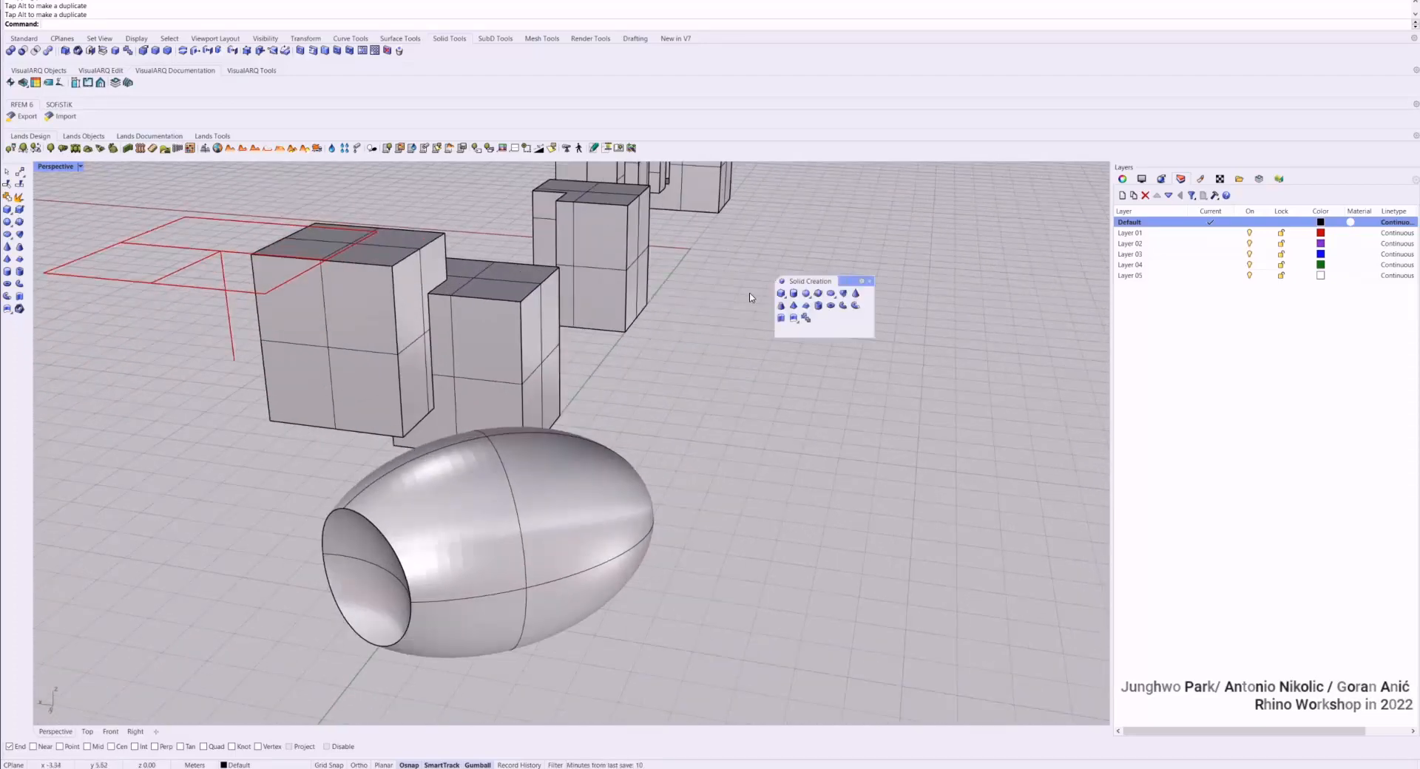
click(795, 296)
click(754, 416)
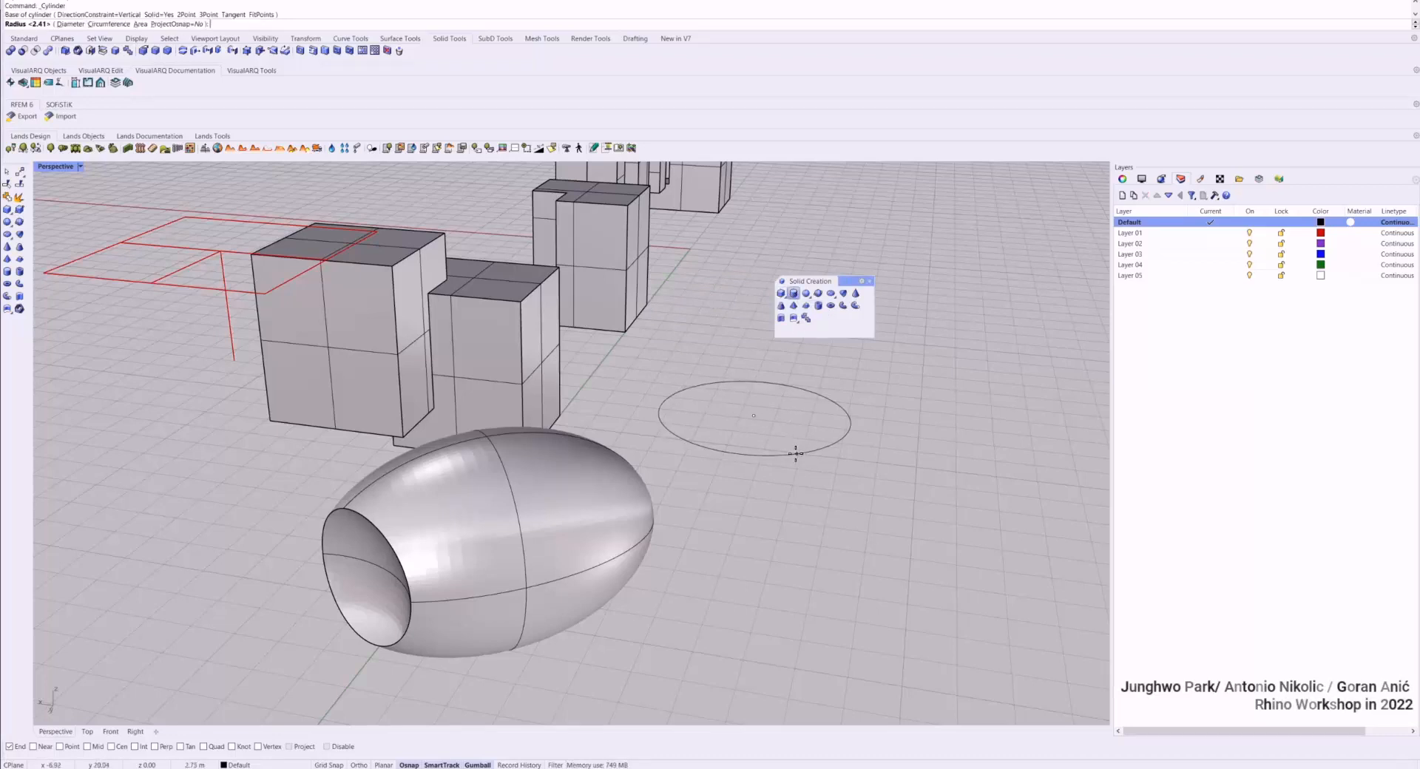
click(799, 423)
click(758, 261)
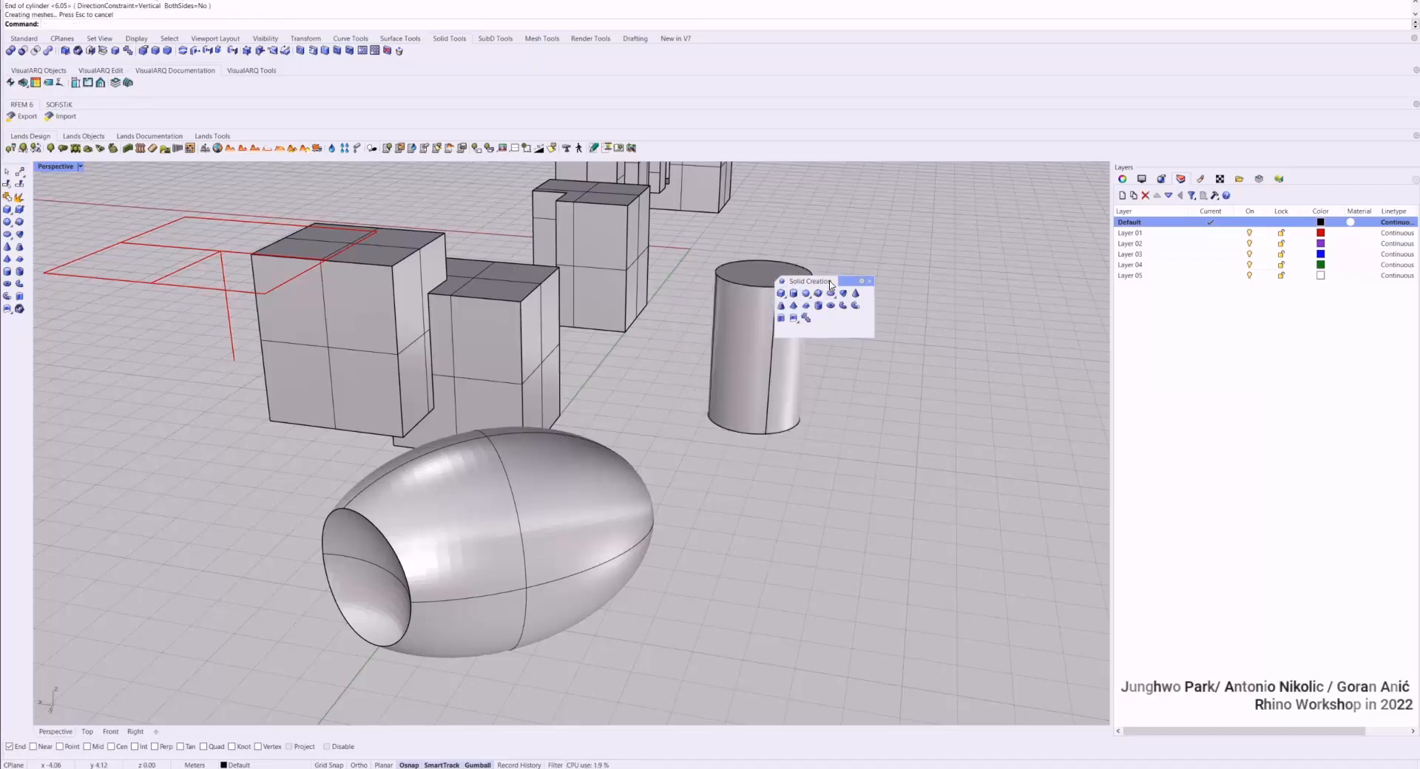
Move the Solid Creation palette clear of the cylinder and create an open paraboloid beside it from focus, direction and end point
drag(830, 283, 984, 289)
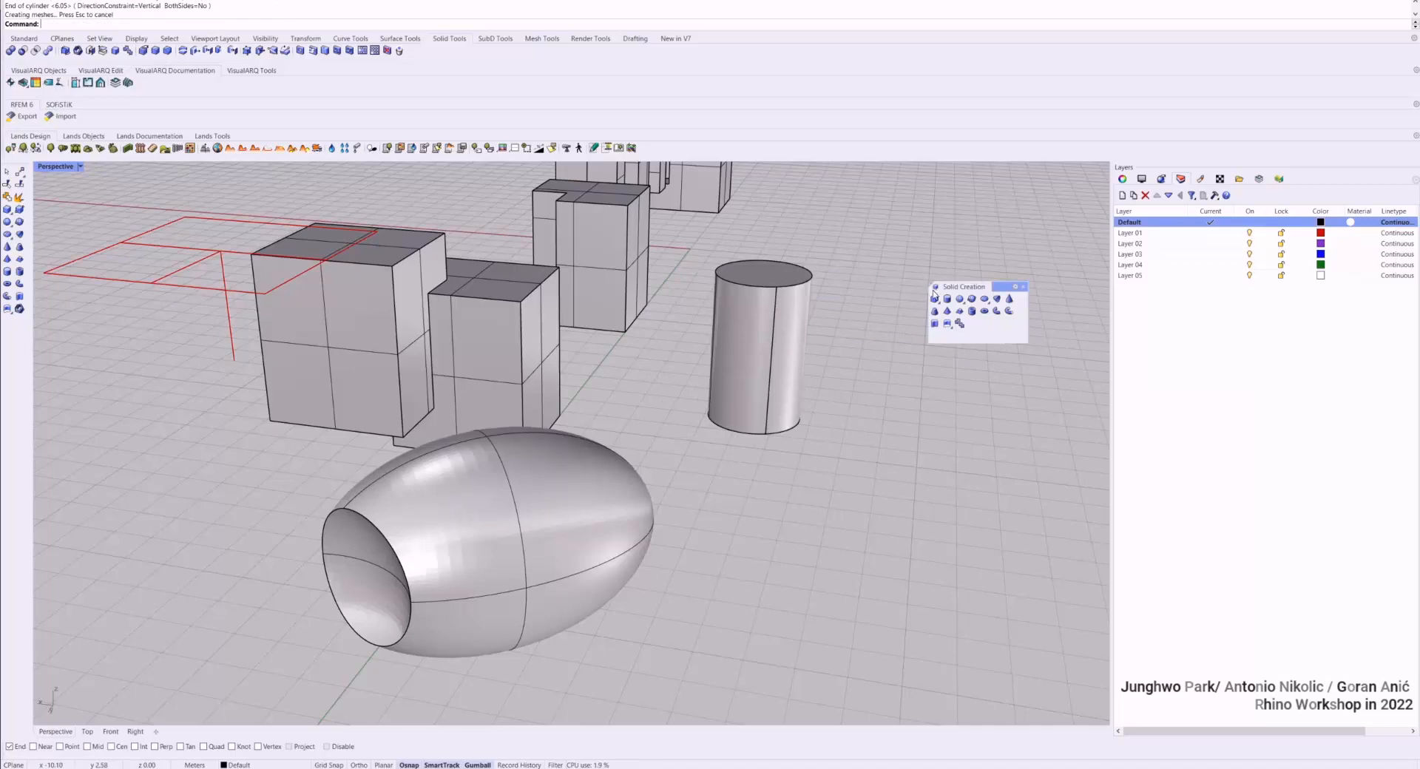
click(986, 299)
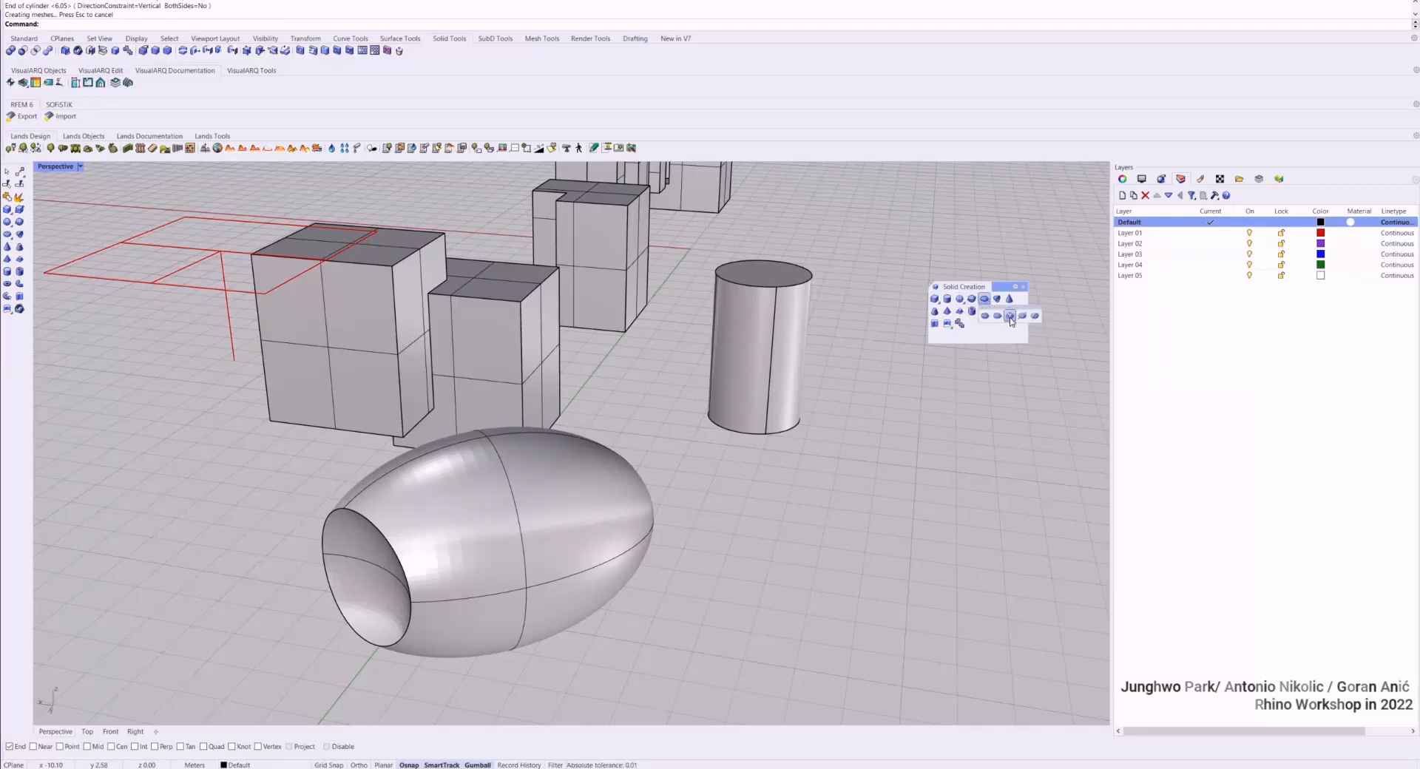
click(998, 299)
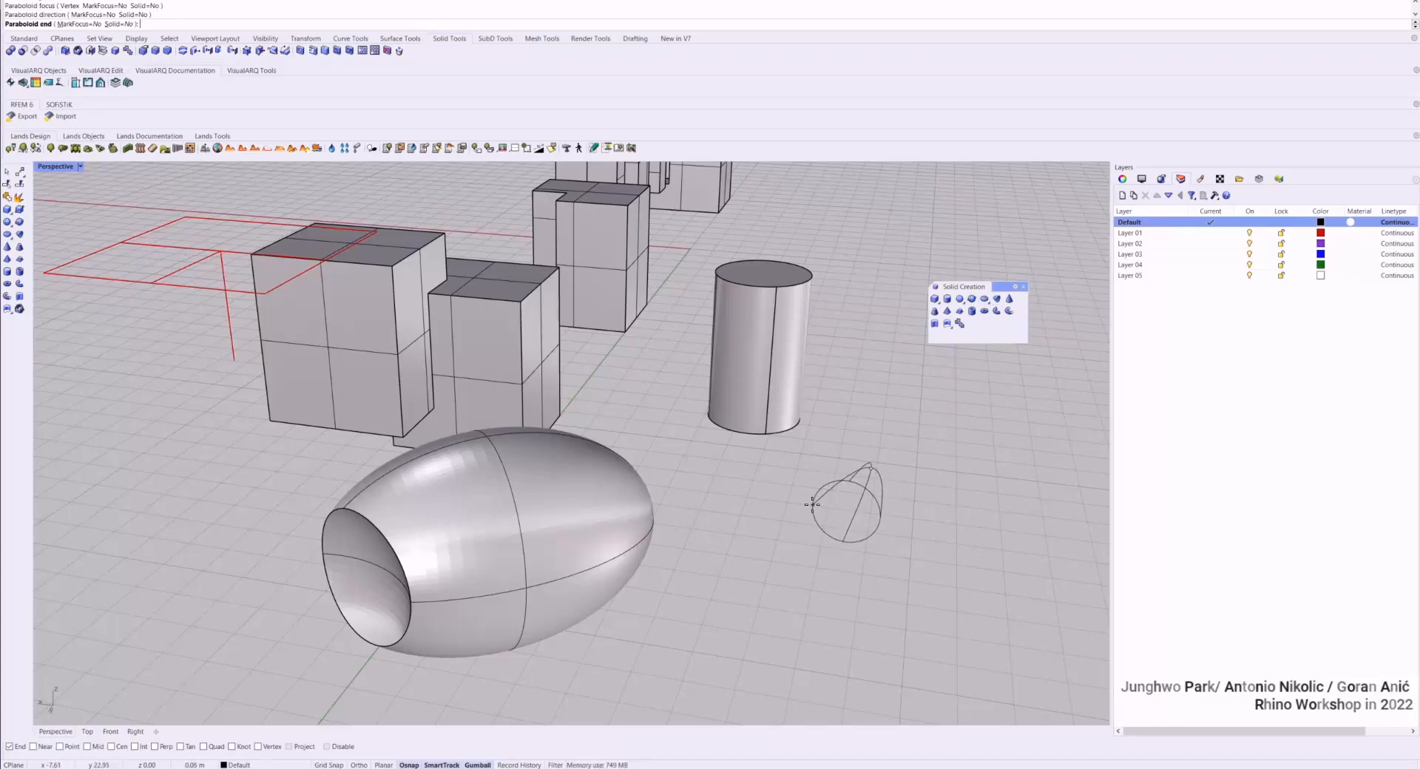
click(846, 512)
right_drag(845, 512, 793, 507)
scroll(856, 536, down, 3)
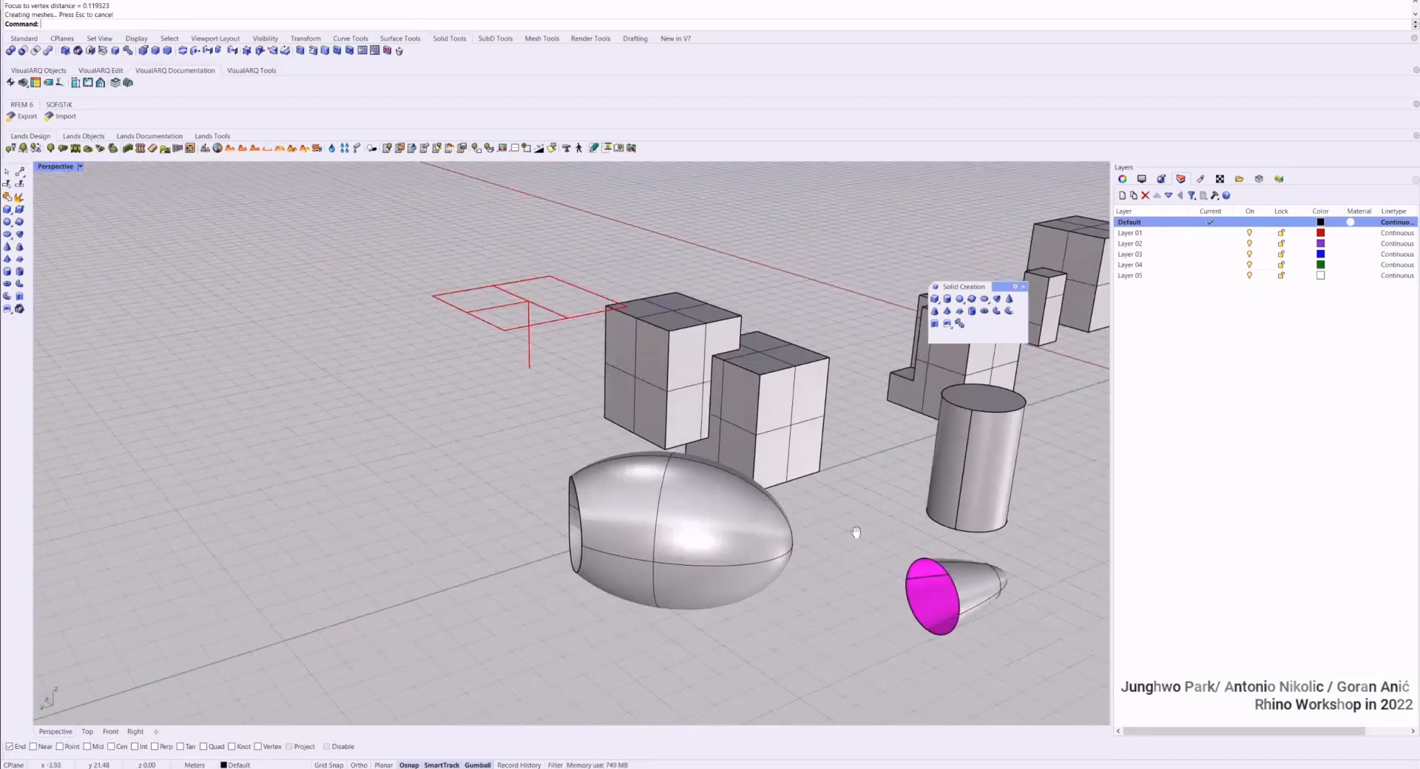
Raise the open paraboloid vertically above the ground plane in front of the cylinder
shift+right_drag(888, 555, 717, 500)
scroll(777, 517, up, 5)
click(810, 520)
right_drag(810, 521, 781, 520)
drag(841, 554, 847, 318)
Lower the clipping plane through the paraboloid and cylinder to compare their sections, and raise it back above the solids
scroll(821, 317, down, 6)
click(560, 210)
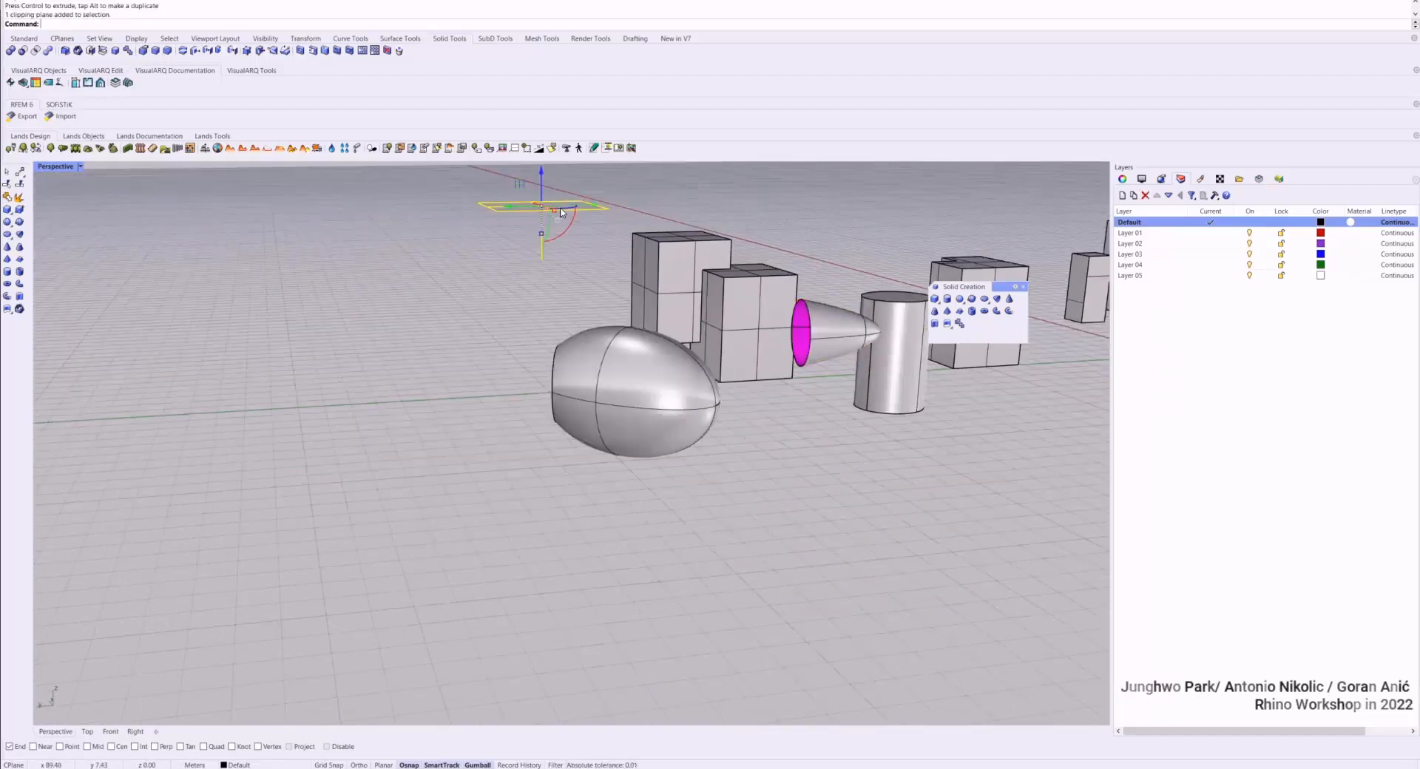
drag(541, 182, 543, 259)
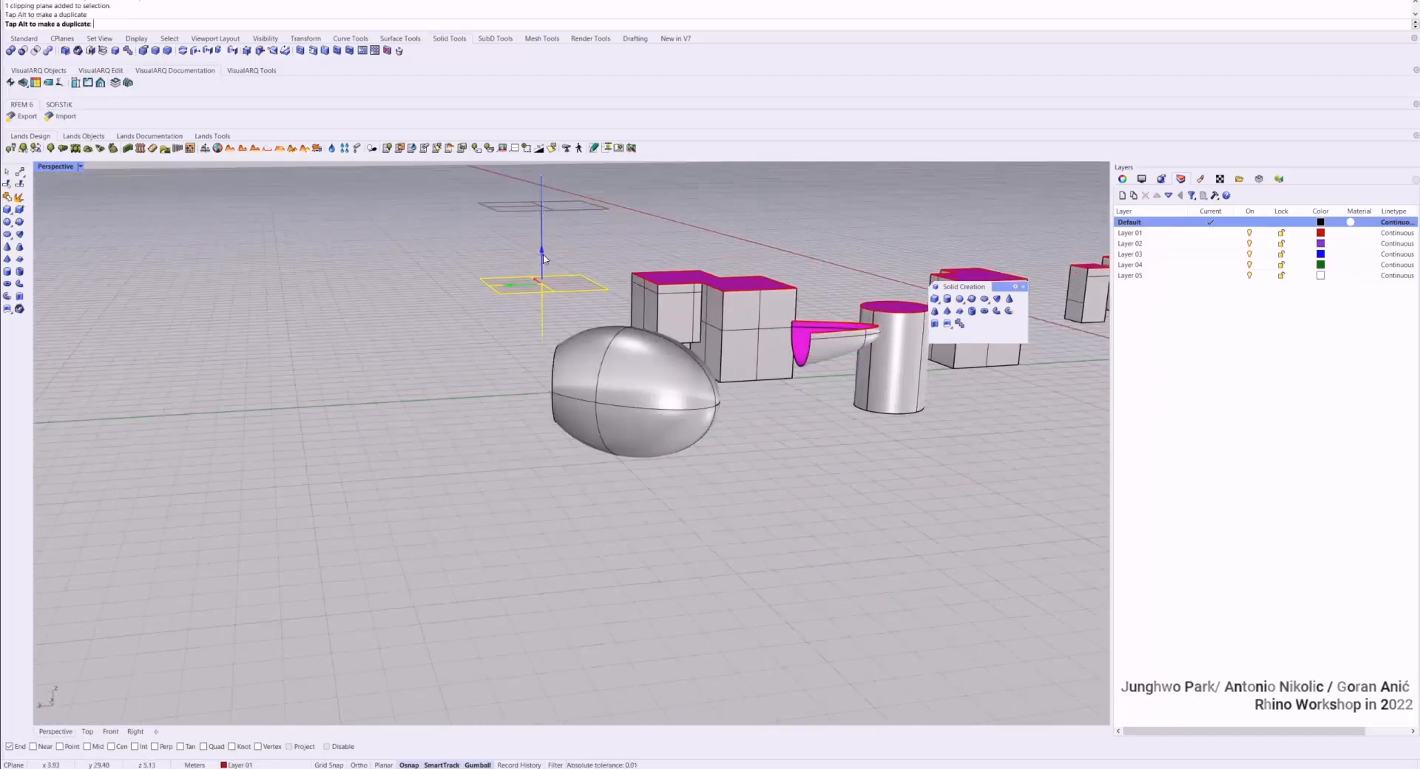
right_drag(770, 277, 821, 306)
click(821, 306)
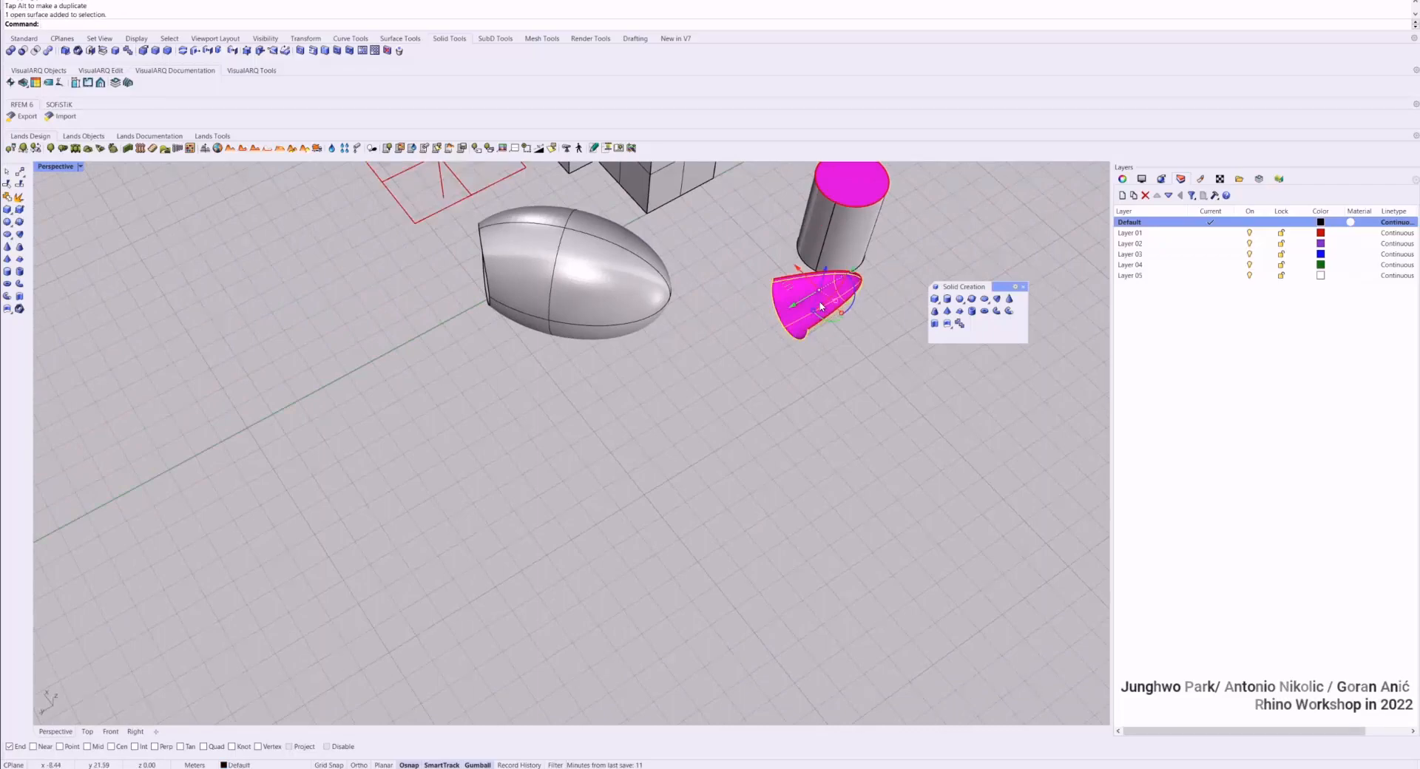
shift+right_drag(708, 379, 645, 481)
click(421, 343)
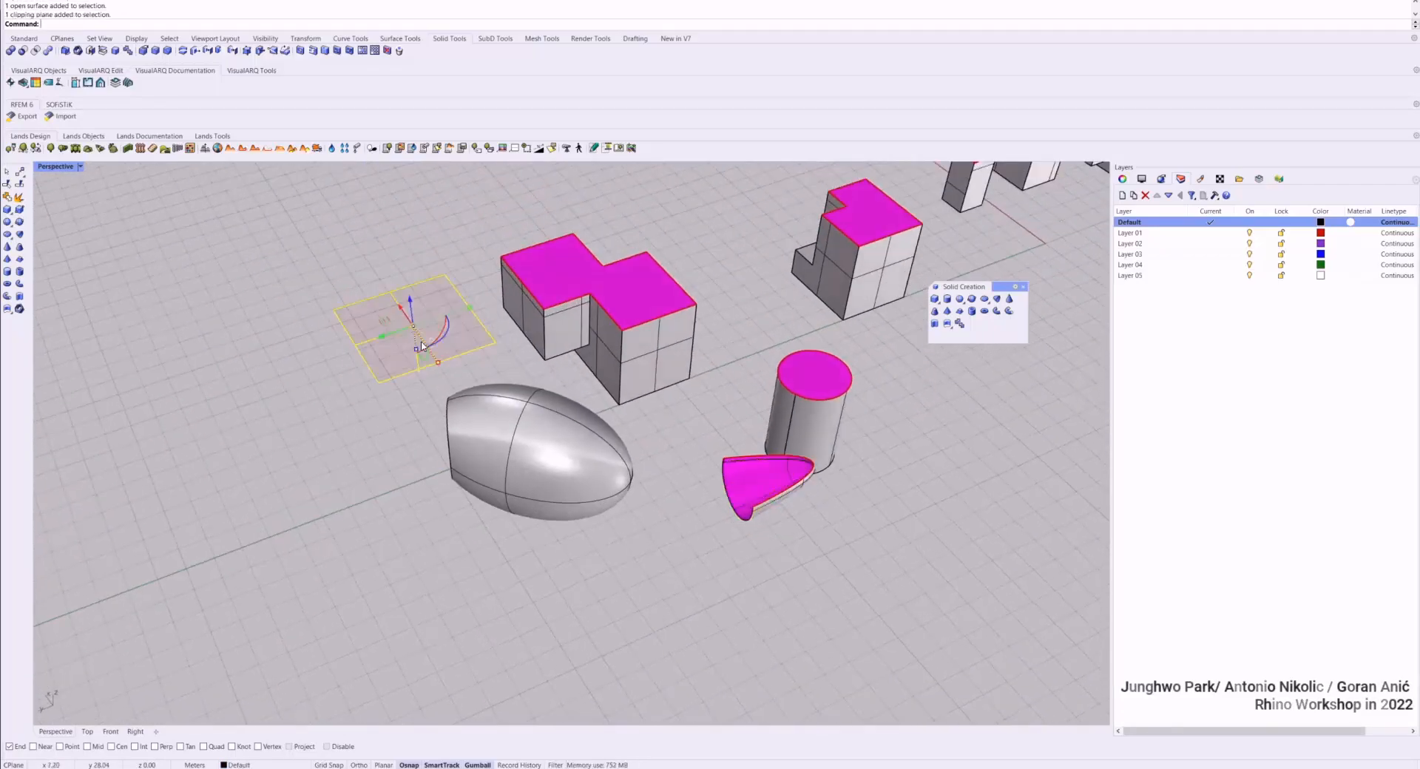
drag(412, 305, 403, 249)
click(473, 317)
Close the open end of the paraboloid with the Cap command
click(759, 482)
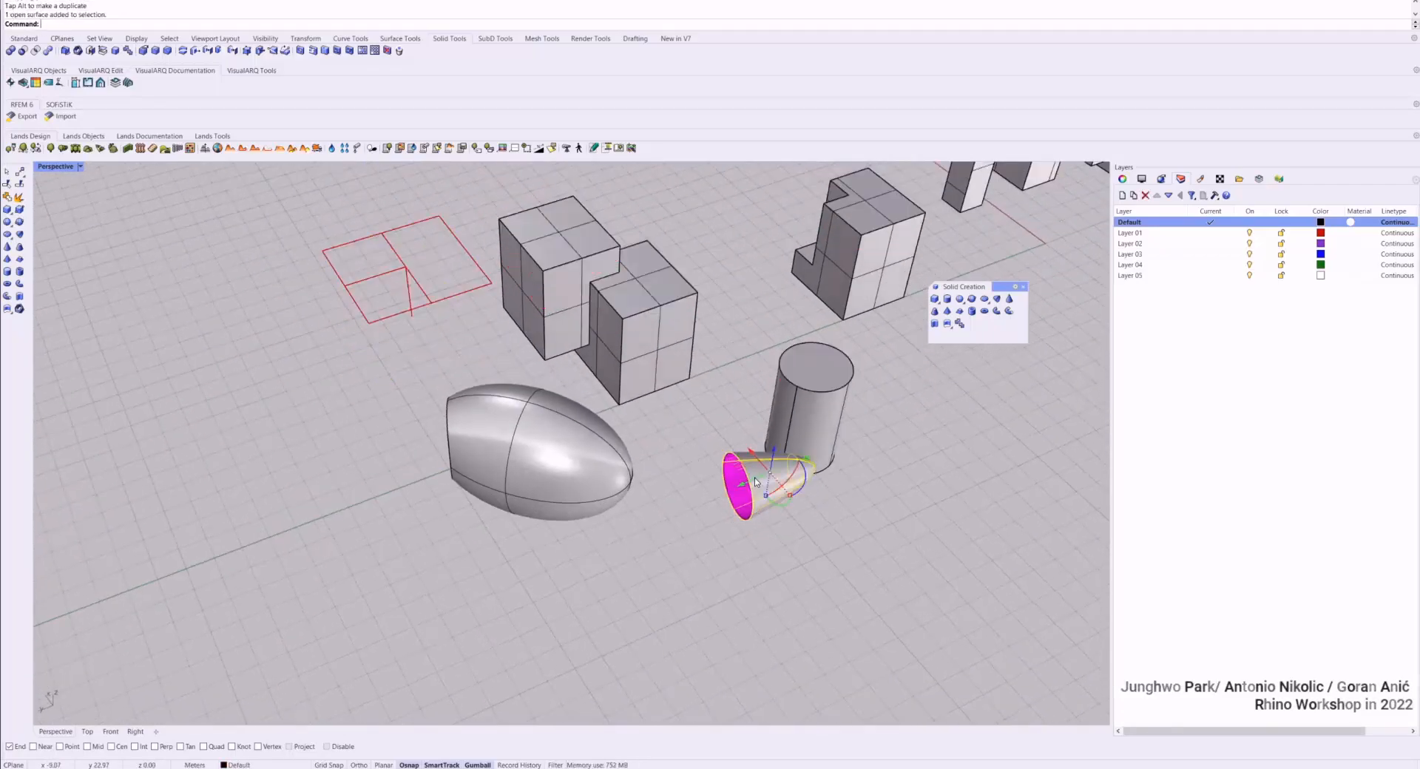
right_drag(759, 483, 753, 426)
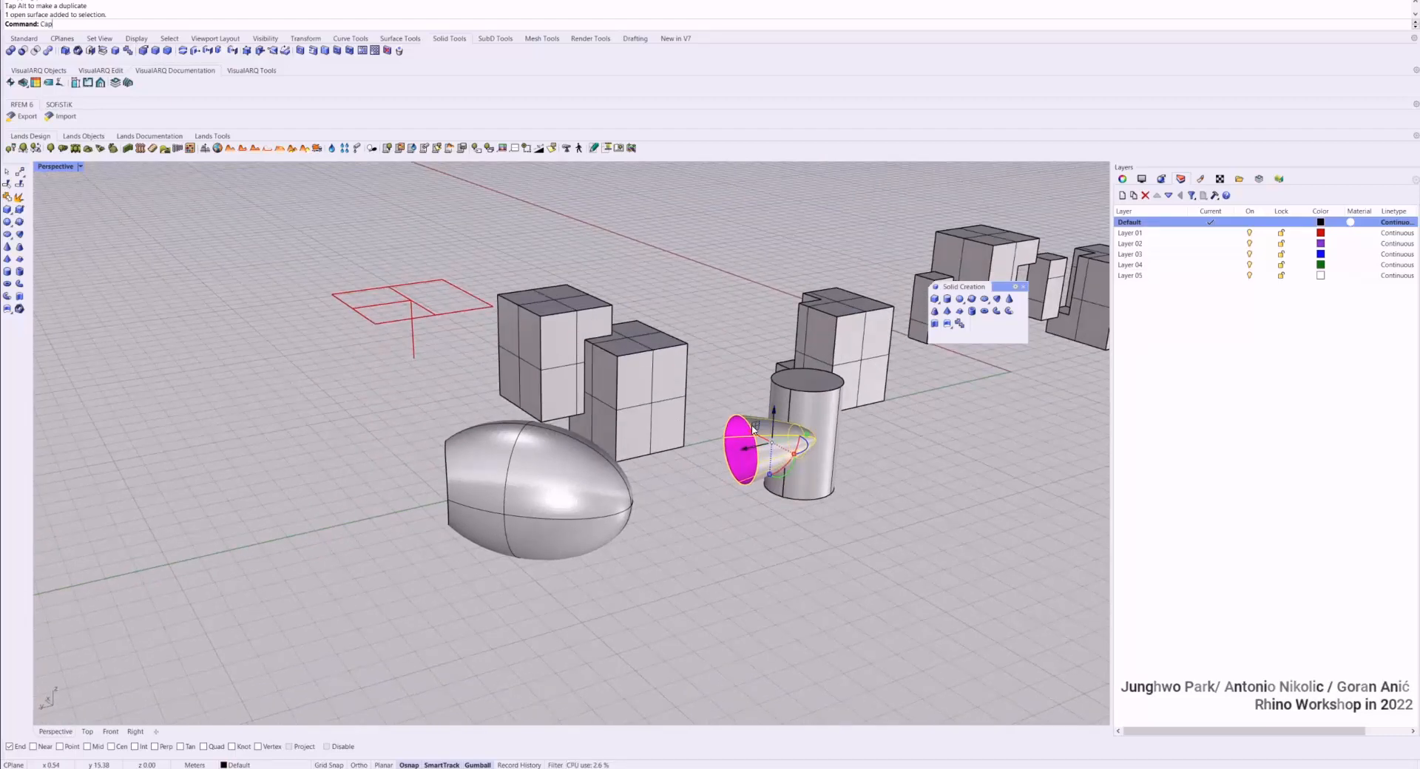
key(Return)
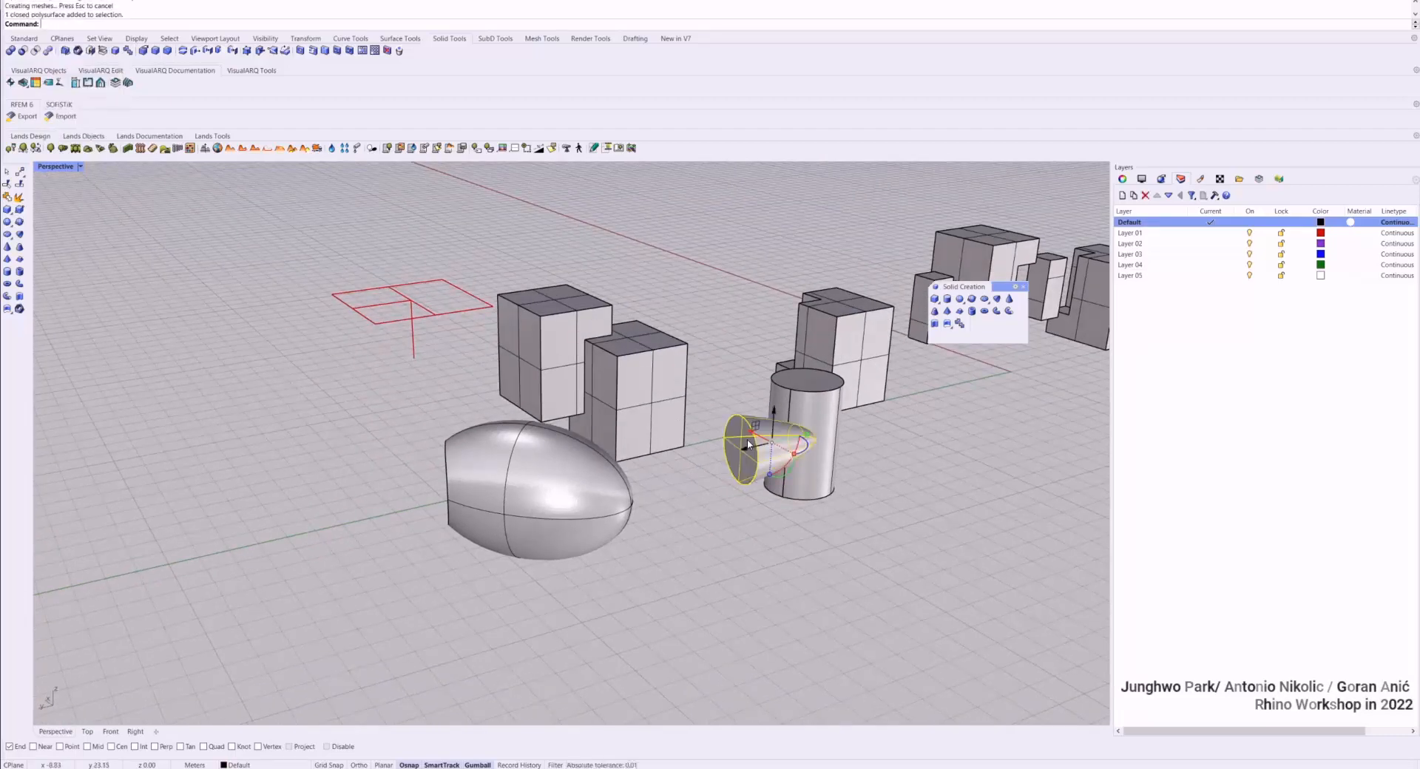
Lower the clipping plane through the capped paraboloid to examine its section
click(442, 316)
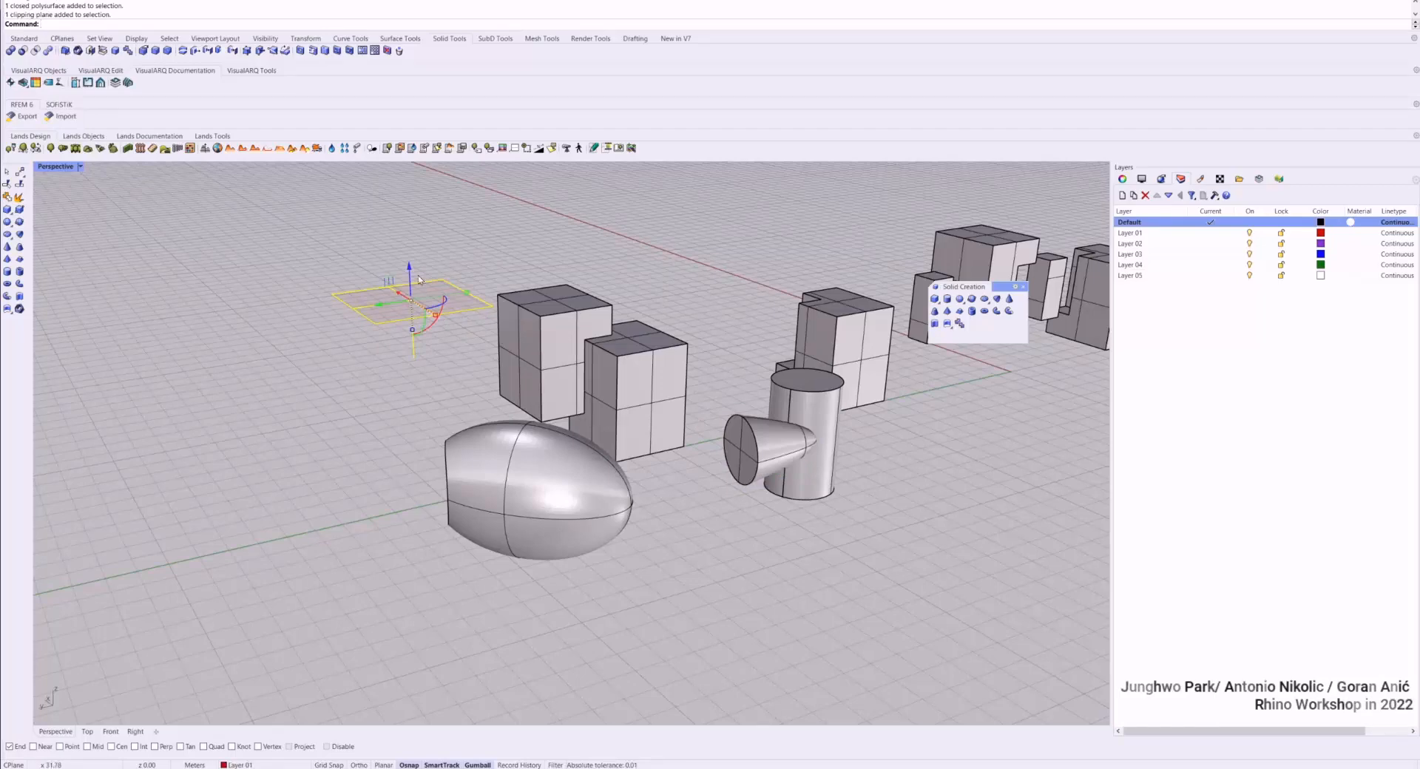
drag(410, 272, 413, 330)
click(468, 399)
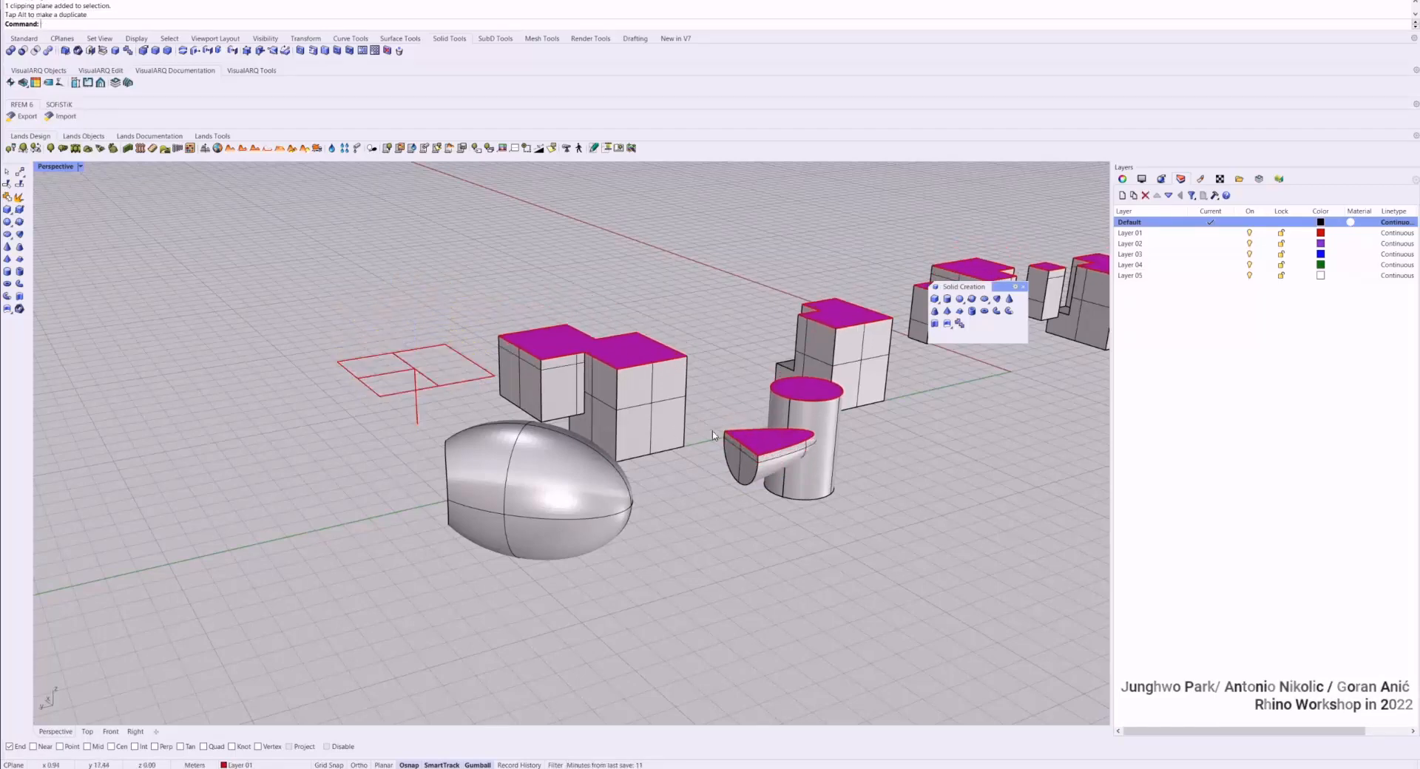
scroll(793, 457, up, 5)
Move the capped paraboloid sideways away from the cylinder, toward the cut ellipsoid
click(793, 457)
scroll(793, 457, down, 4)
right_drag(790, 457, 766, 505)
drag(745, 517, 676, 534)
key(Escape)
Create a vertical solid cone on the ground plane in front of the cut ellipsoid, from base center, radius and height
click(1011, 302)
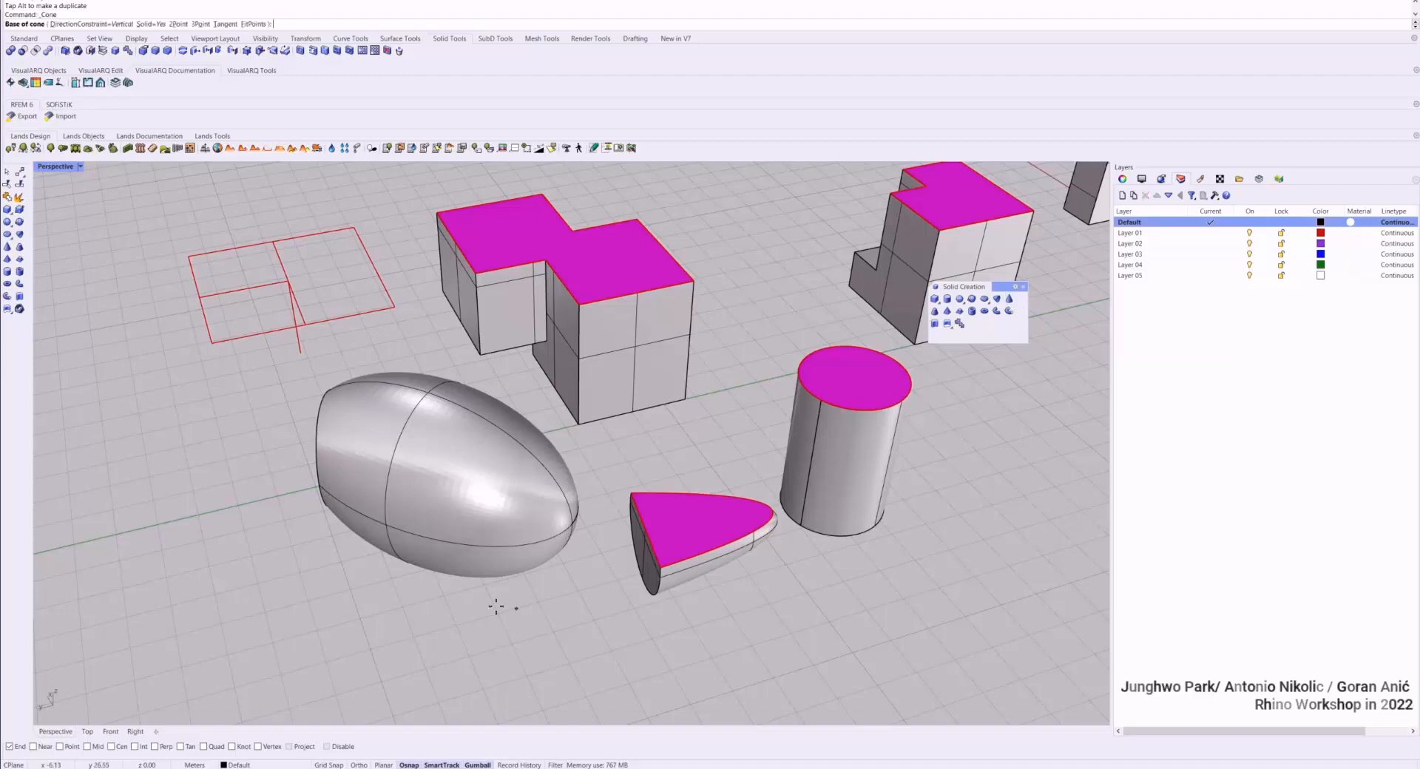
scroll(470, 622, down, 2)
click(446, 657)
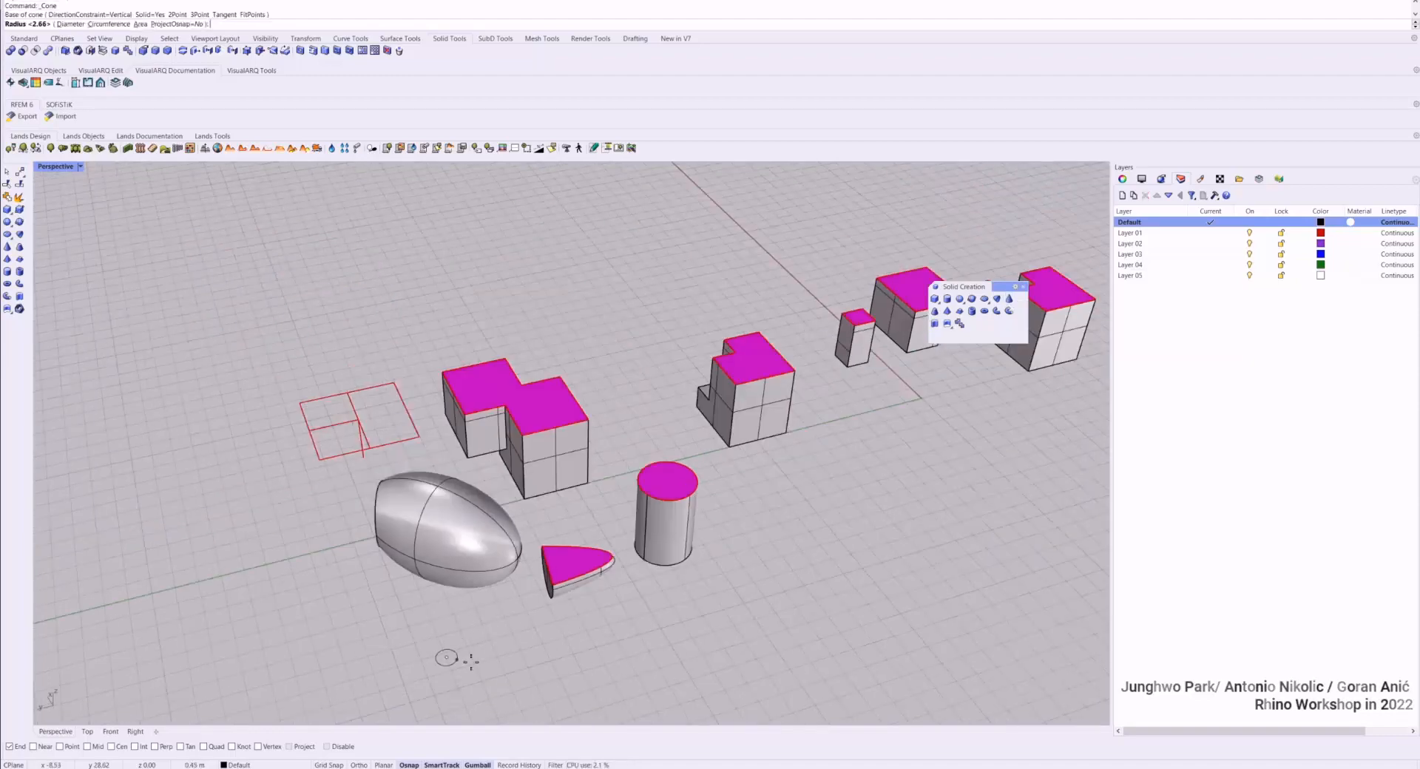
click(520, 657)
click(461, 587)
Raise the clipping plane above all the solids so none of them is sectioned
right_drag(461, 587, 440, 534)
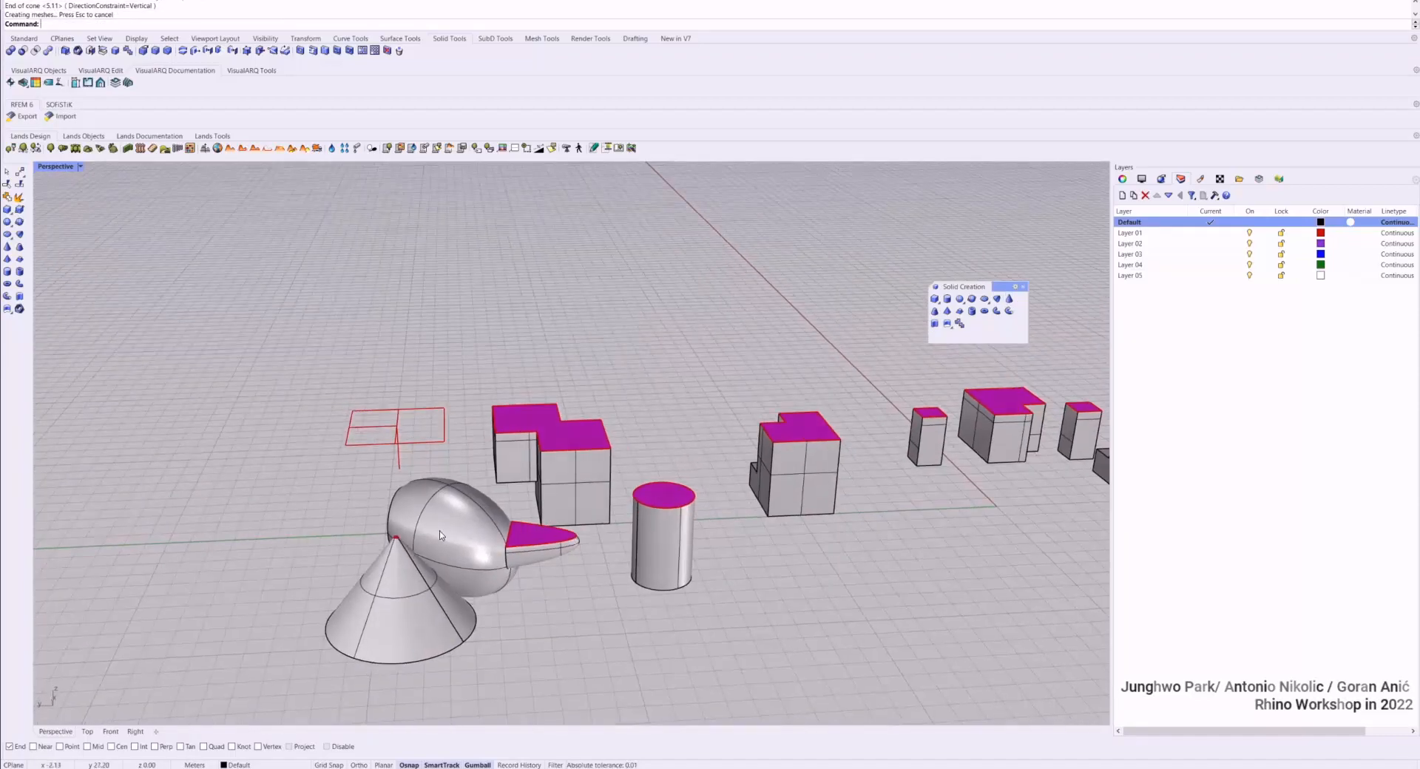
click(396, 428)
drag(396, 396, 408, 357)
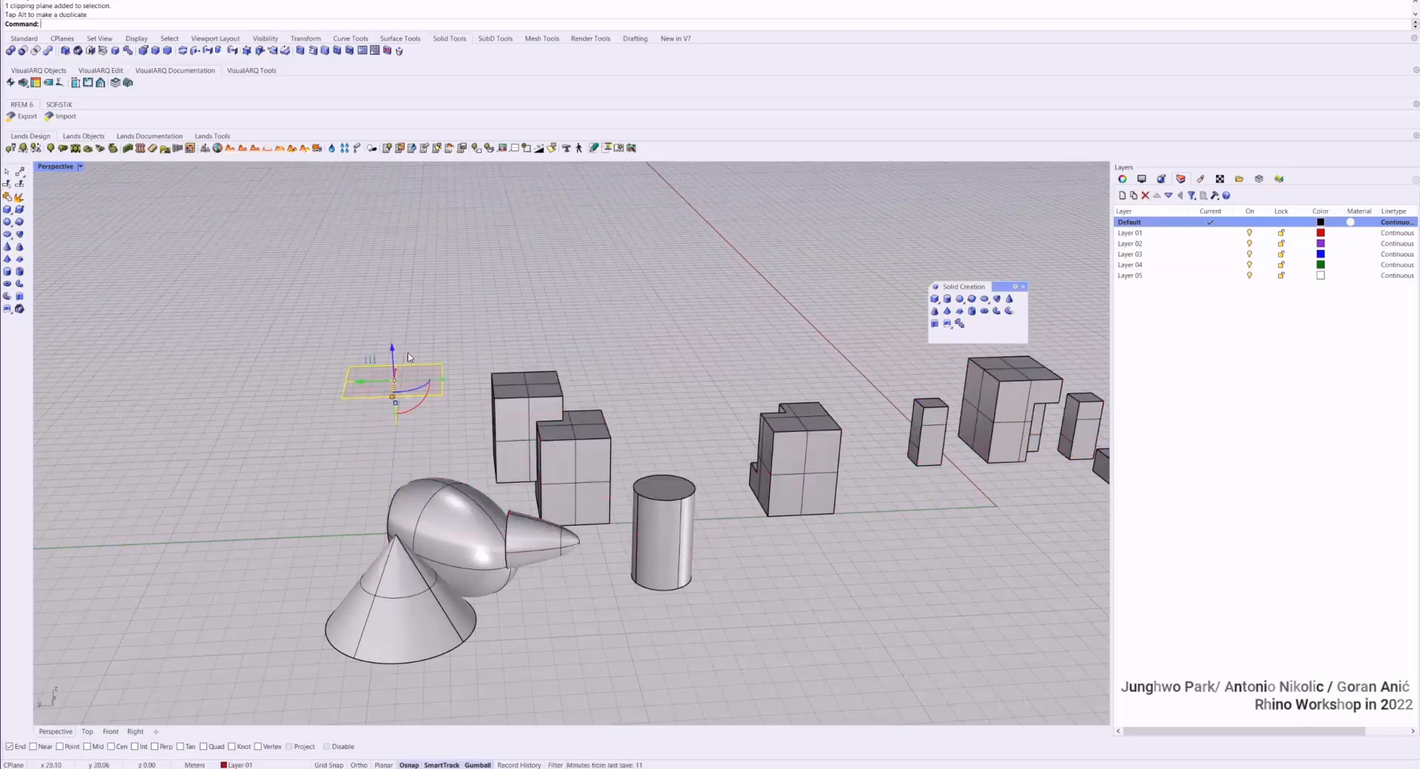
Create a small vertical five-sided truncated pyramid on the ground plane beside the cylinder, using the inscribed mode
click(961, 318)
click(774, 572)
click(799, 584)
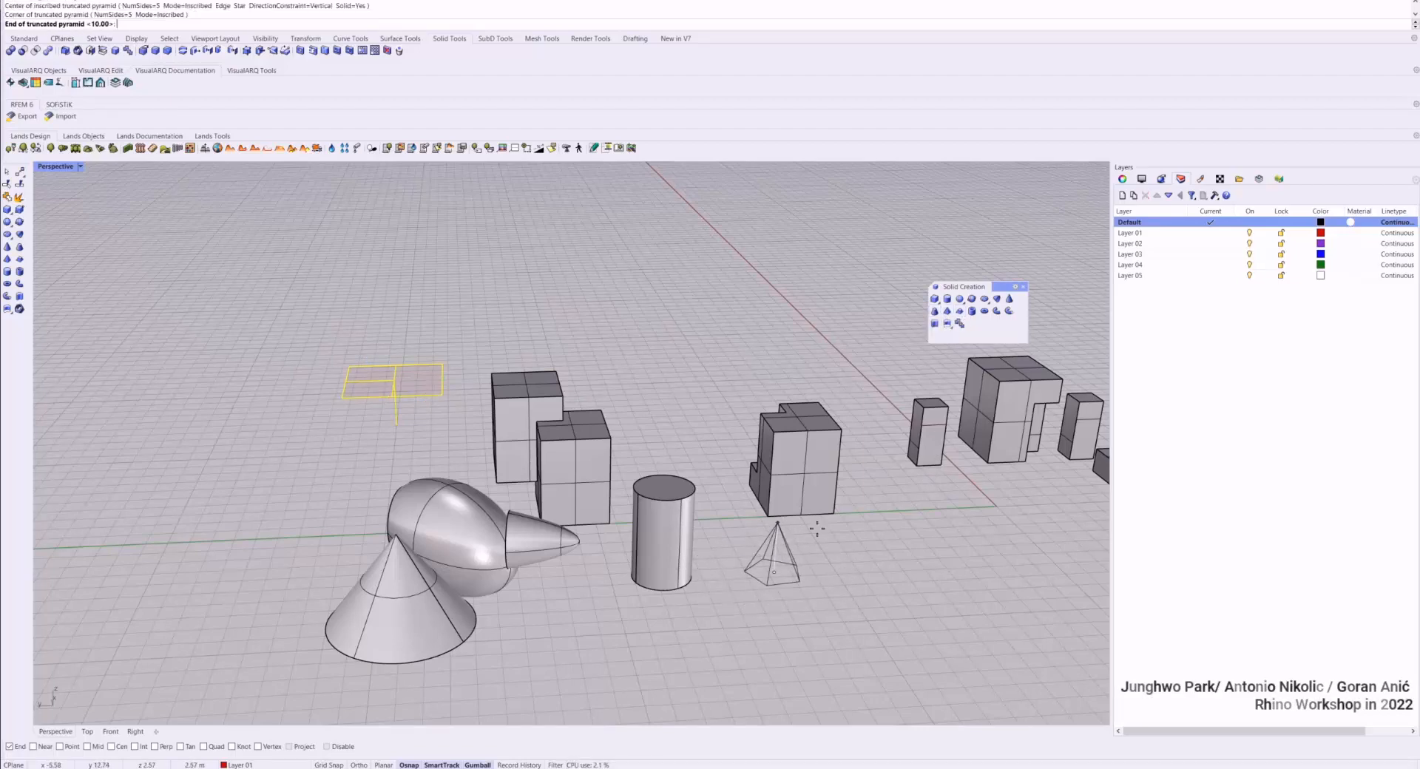
click(814, 527)
click(797, 549)
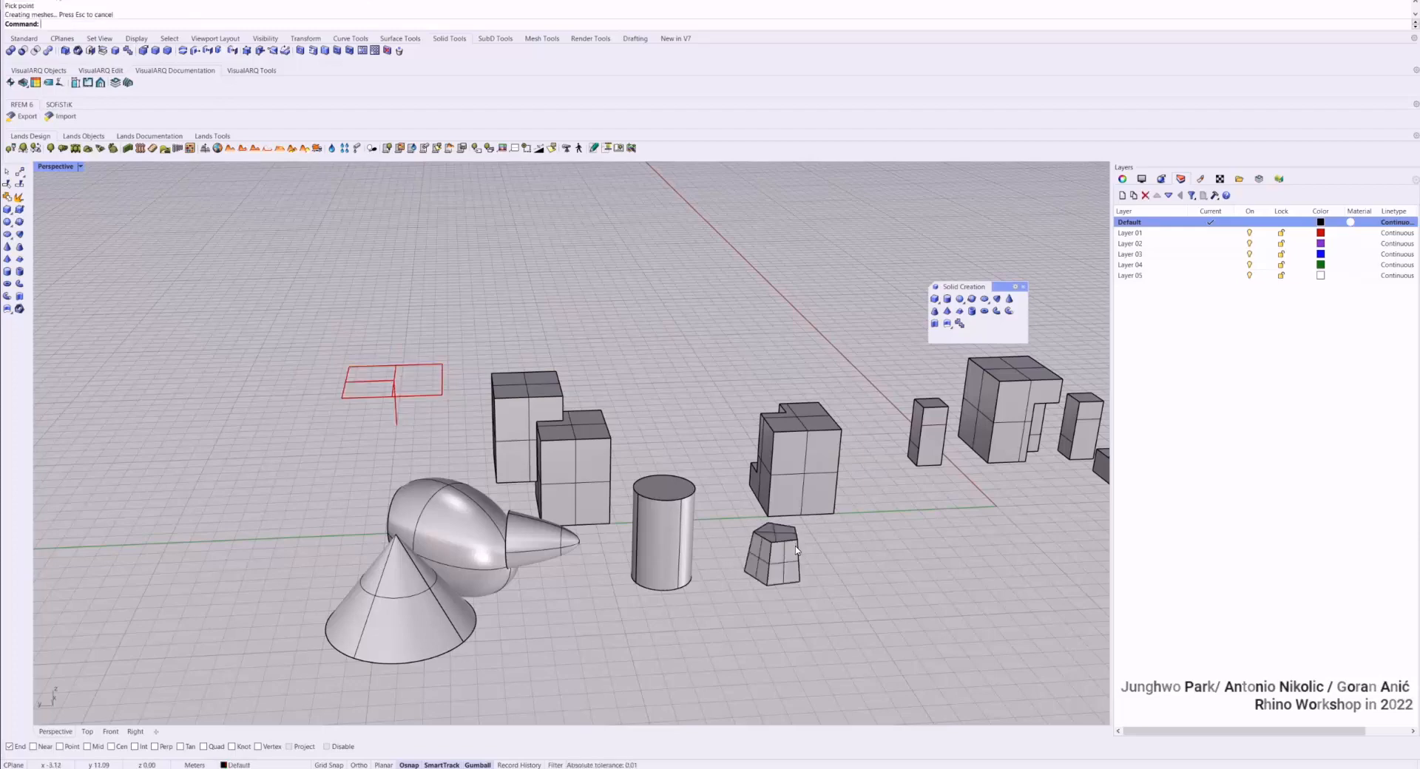
Create a vertical thick-walled tube beside the truncated pyramid from its base center, two radii and height
click(900, 542)
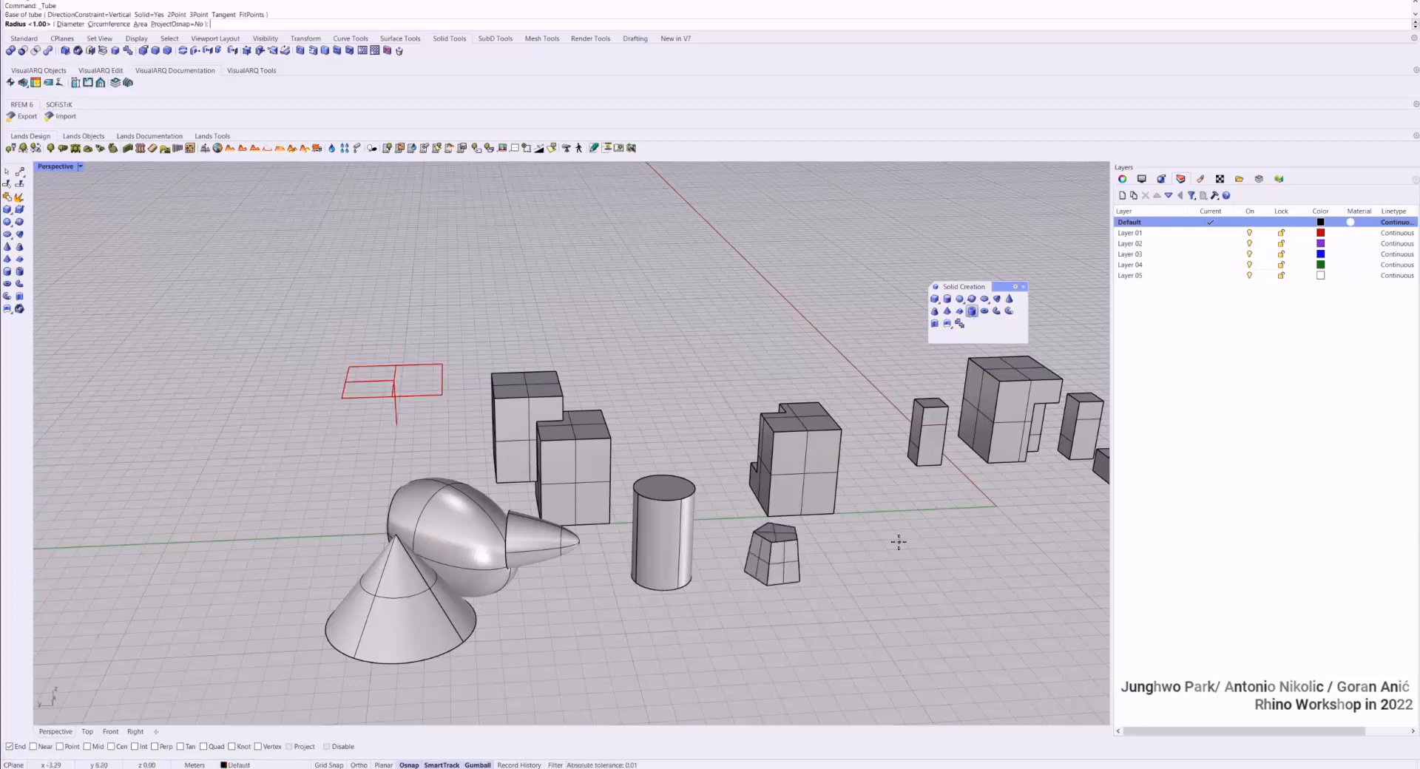
click(936, 560)
click(919, 546)
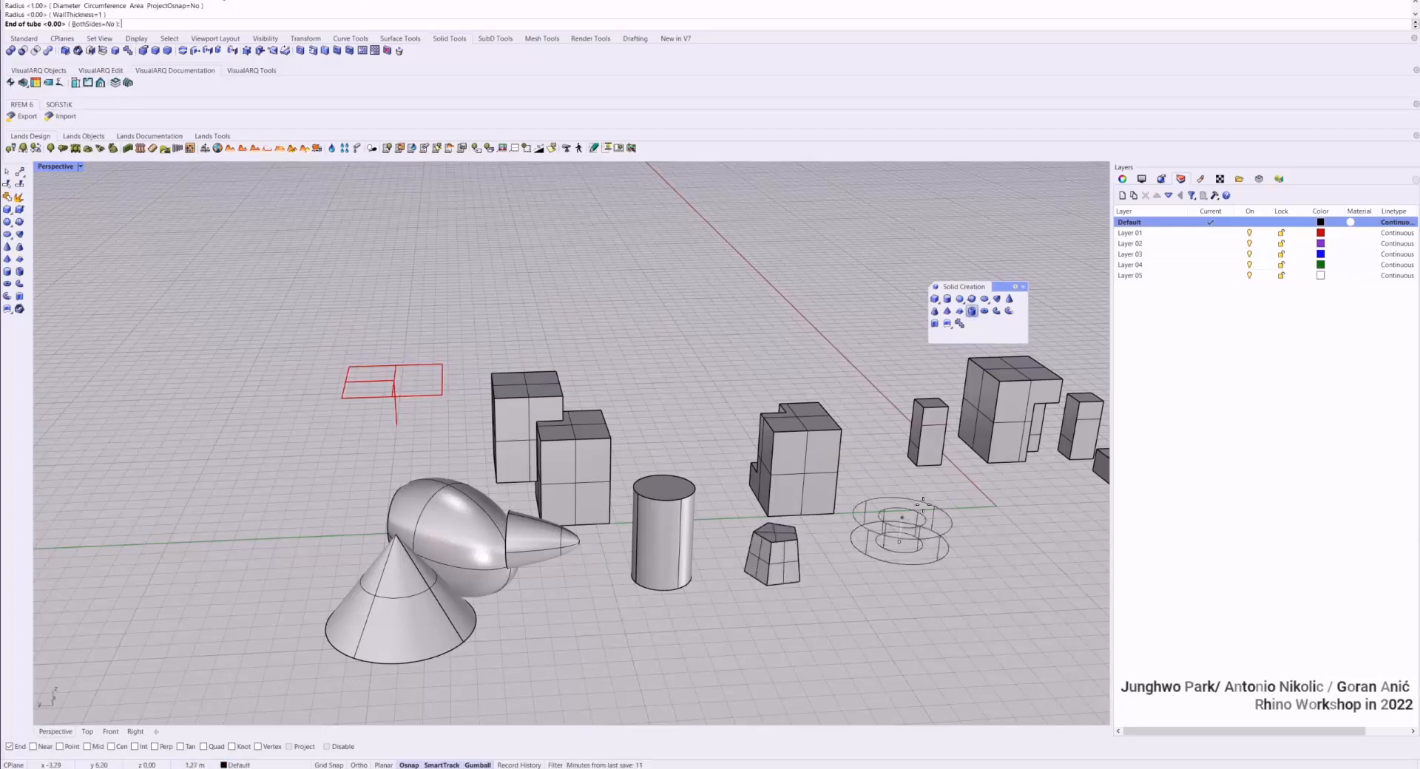
click(955, 459)
Create a horizontal torus on the ground plane beside the tube from its center, main radius and second radius
click(984, 311)
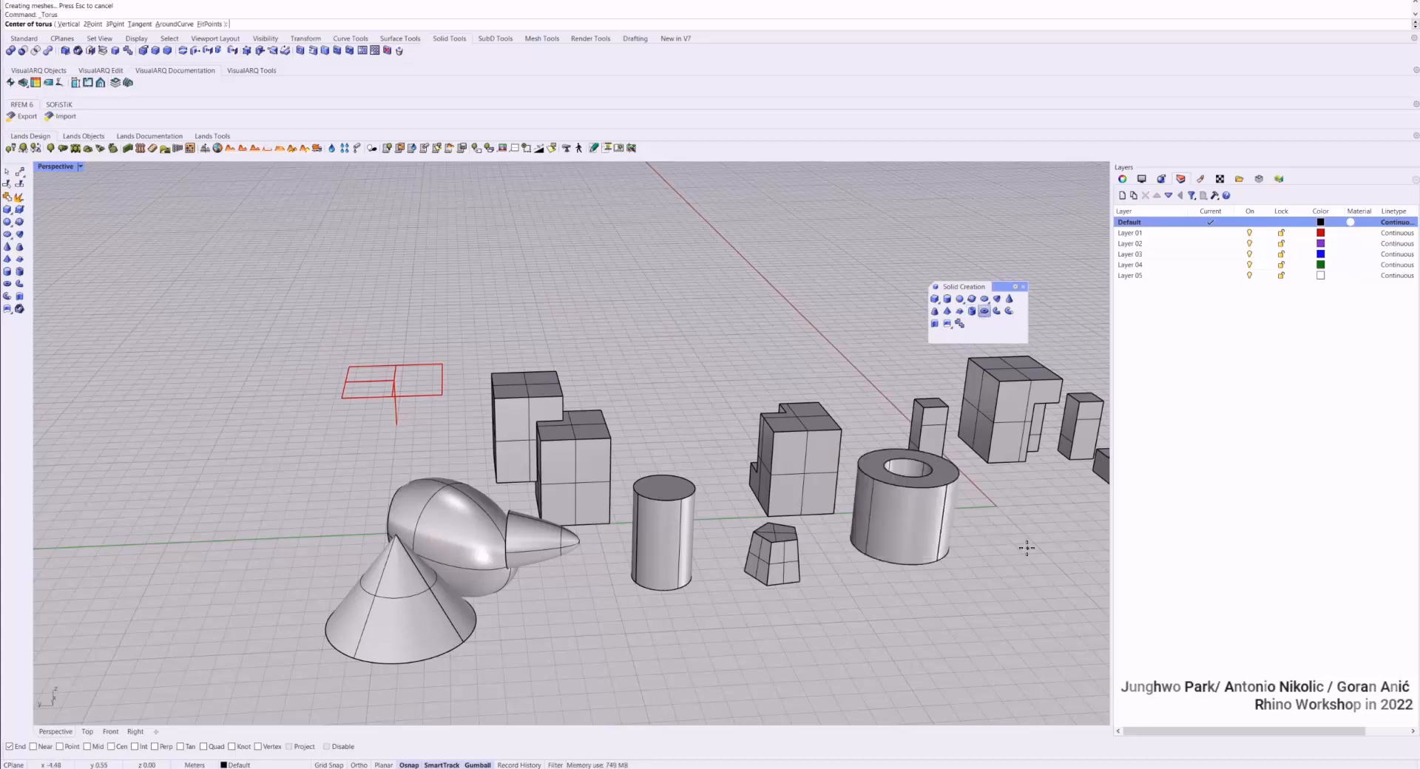
click(1026, 538)
click(1077, 542)
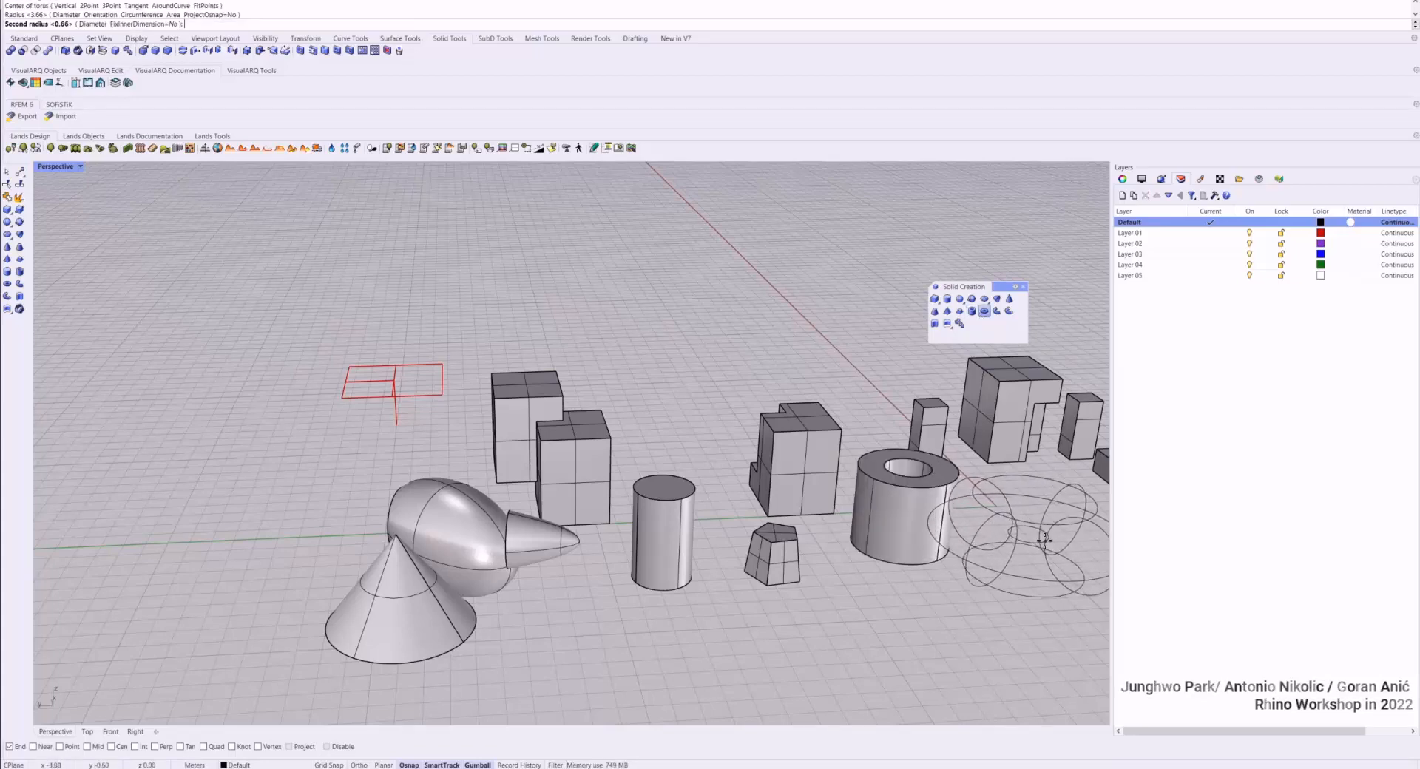
click(1036, 523)
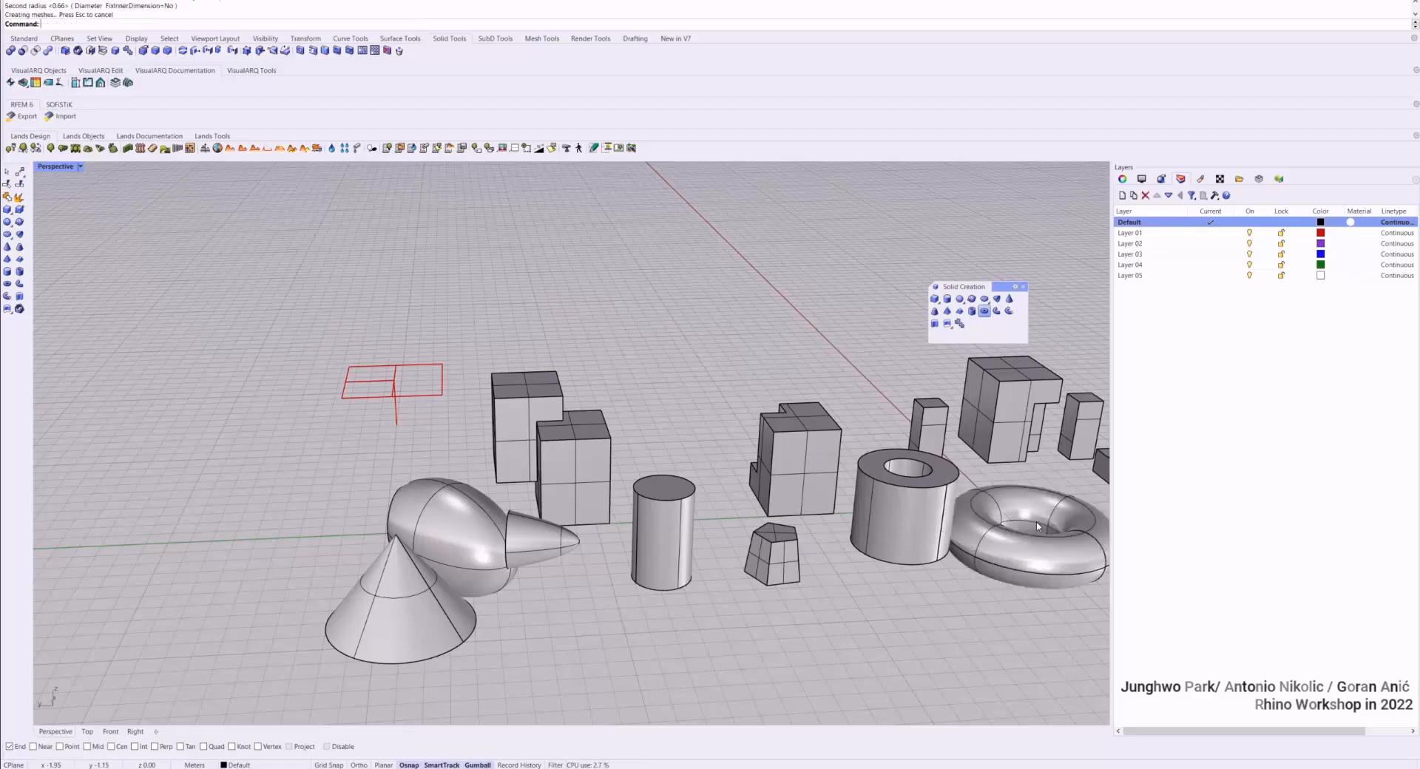
Move the torus sideways away from the tube and deselect it
scroll(1029, 526, down, 3)
shift+right_drag(1021, 525, 810, 595)
click(807, 599)
drag(806, 597, 850, 594)
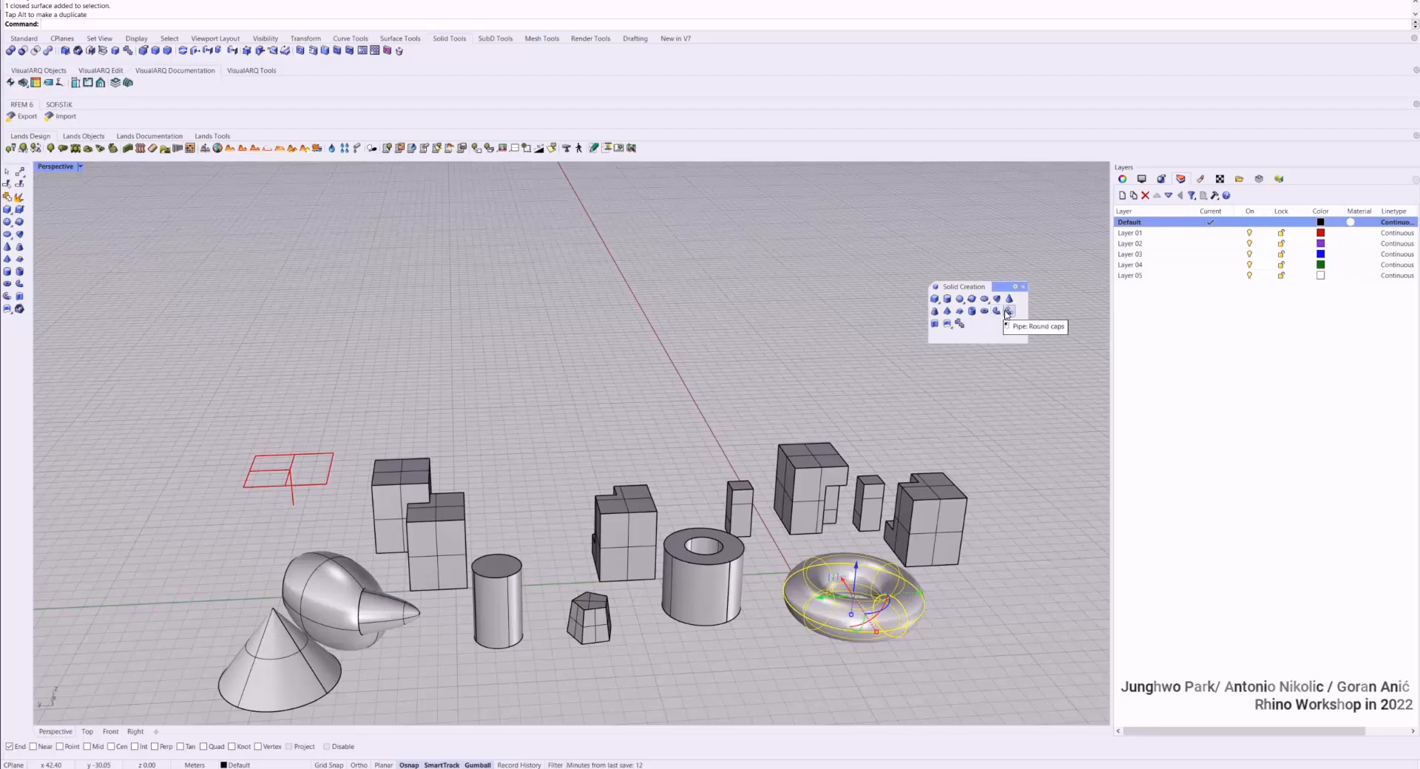
key(Escape)
Extract the wireframe of the notched box behind the tube and move the curves onto open ground away from the solids
right_drag(592, 466, 747, 453)
click(642, 448)
scroll(642, 448, up, 8)
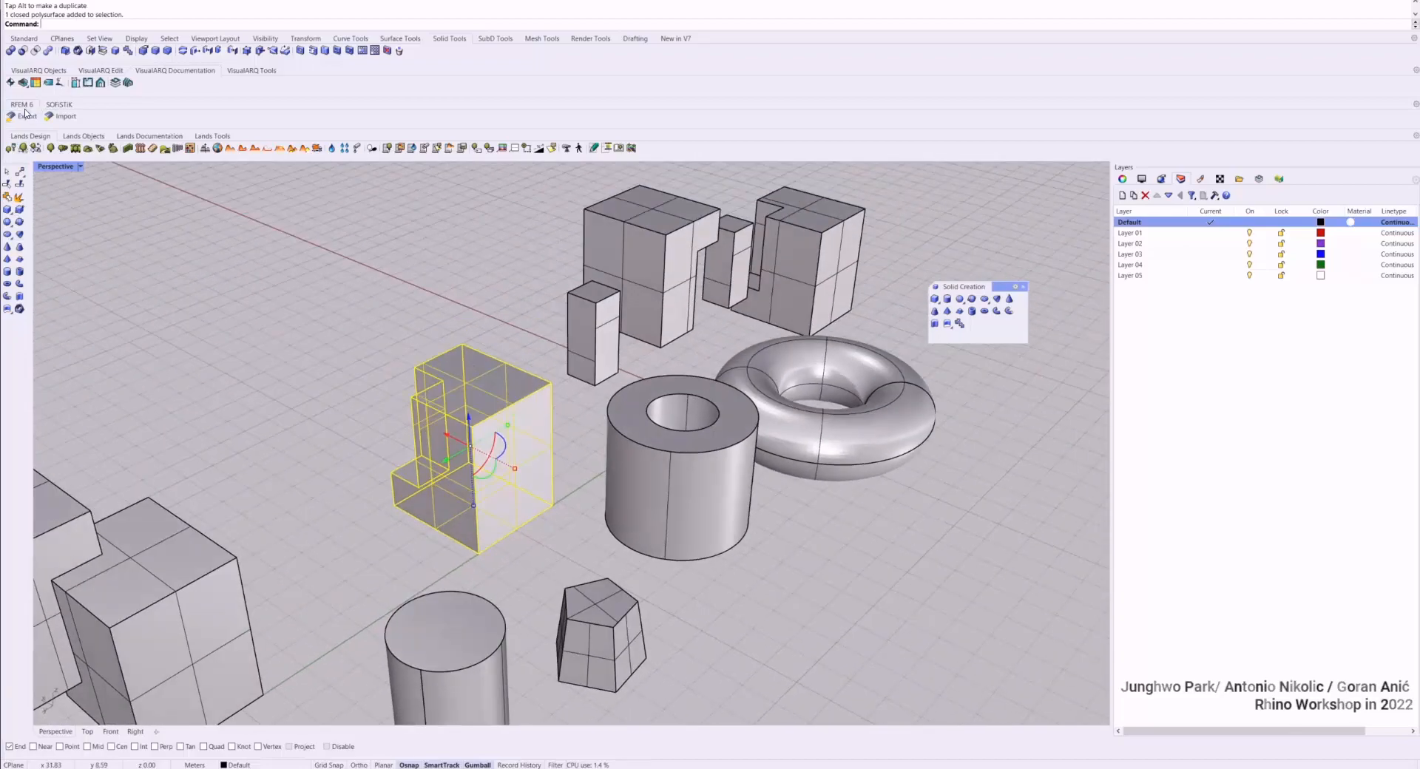
click(23, 38)
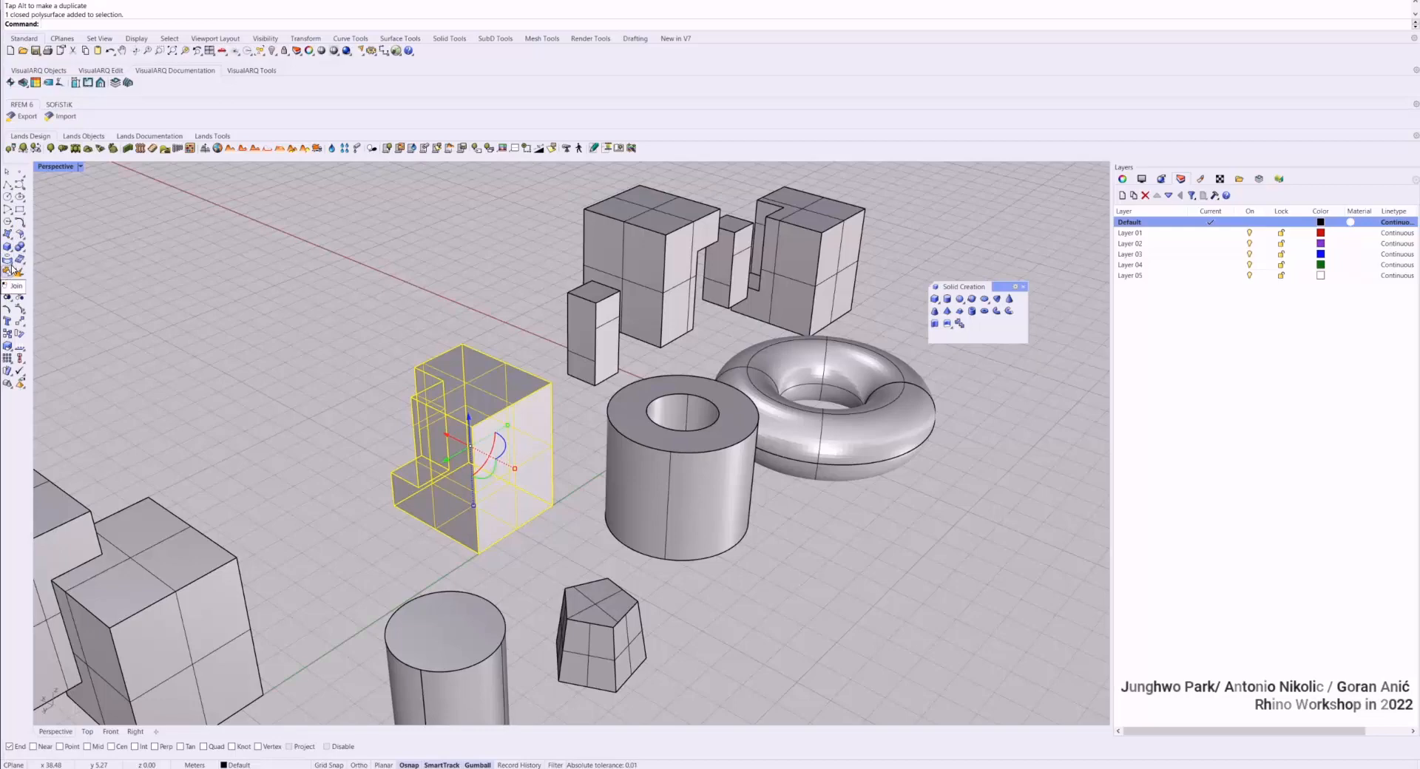
click(8, 262)
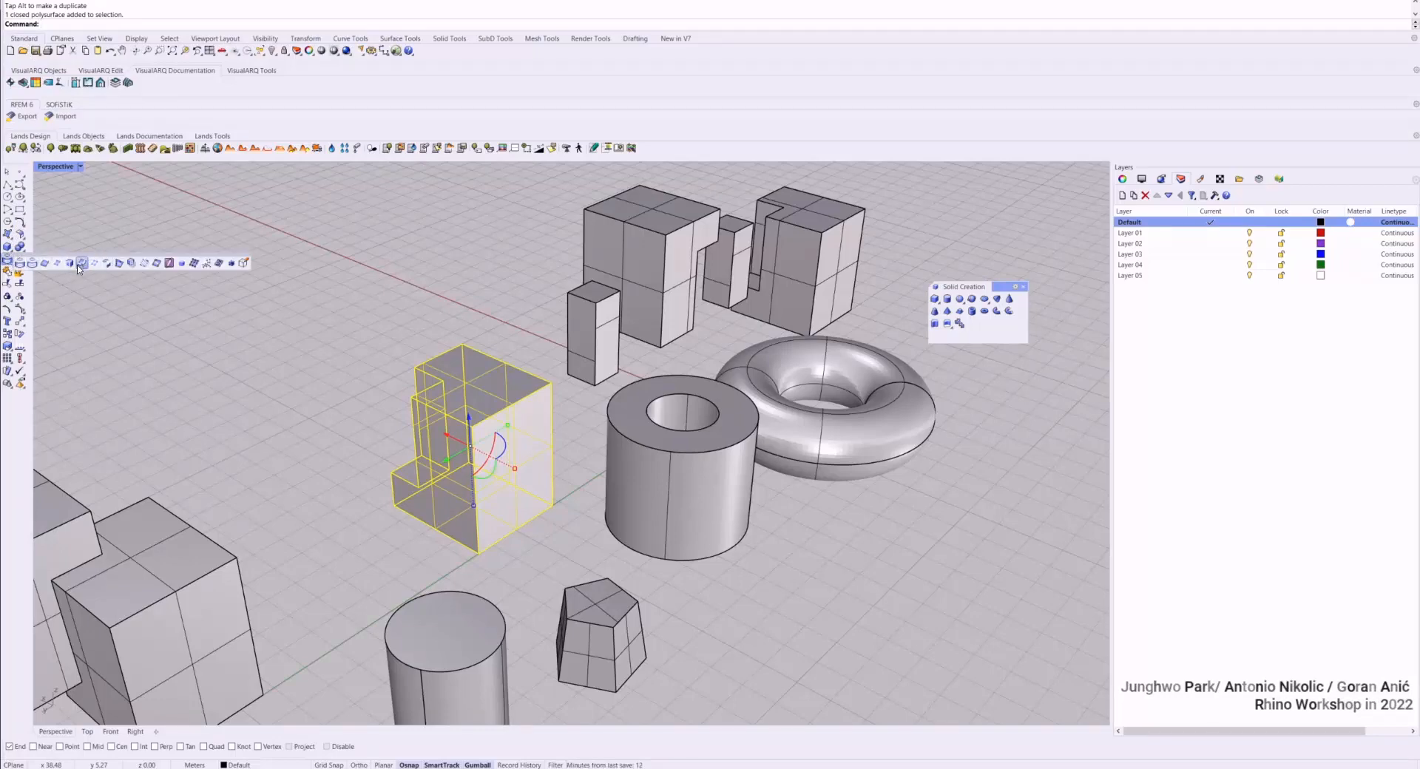
scroll(490, 429, down, 3)
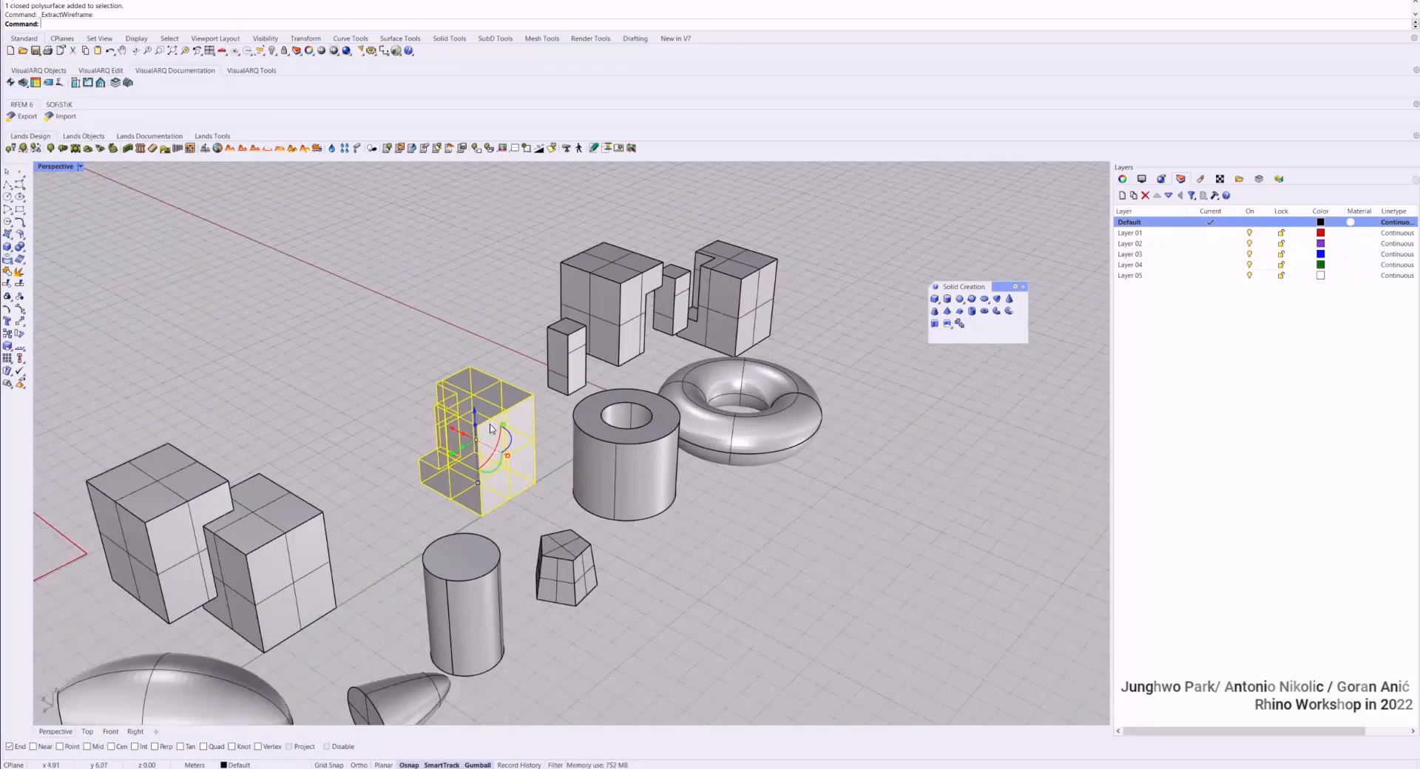
drag(454, 432, 808, 577)
key(Escape)
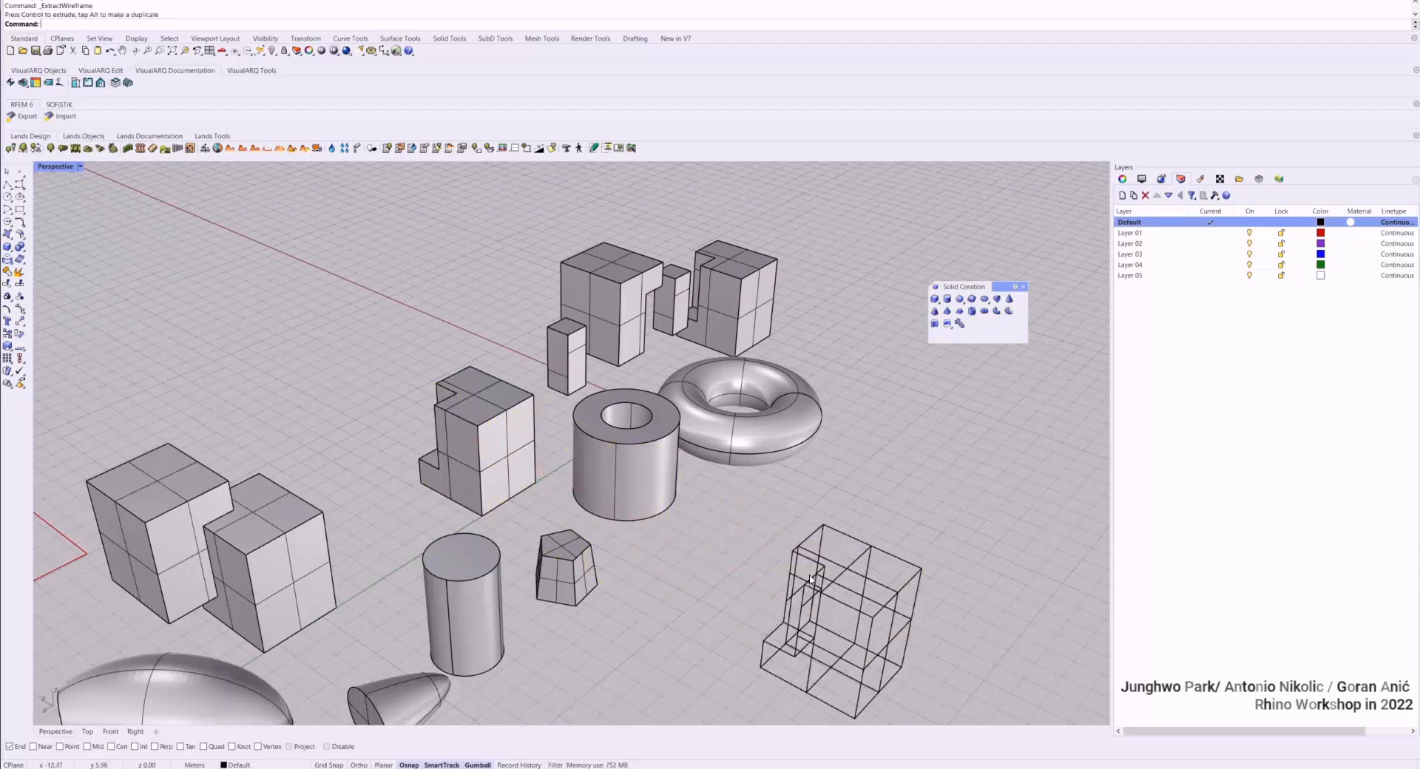
Pipe all the extracted wireframe curves with a diameter of 0.3 and flat caps
mouse_move(809, 576)
shift+right_down()
mouse_move(629, 472)
mouse_move(799, 571)
shift+right_up()
drag(834, 618, 551, 360)
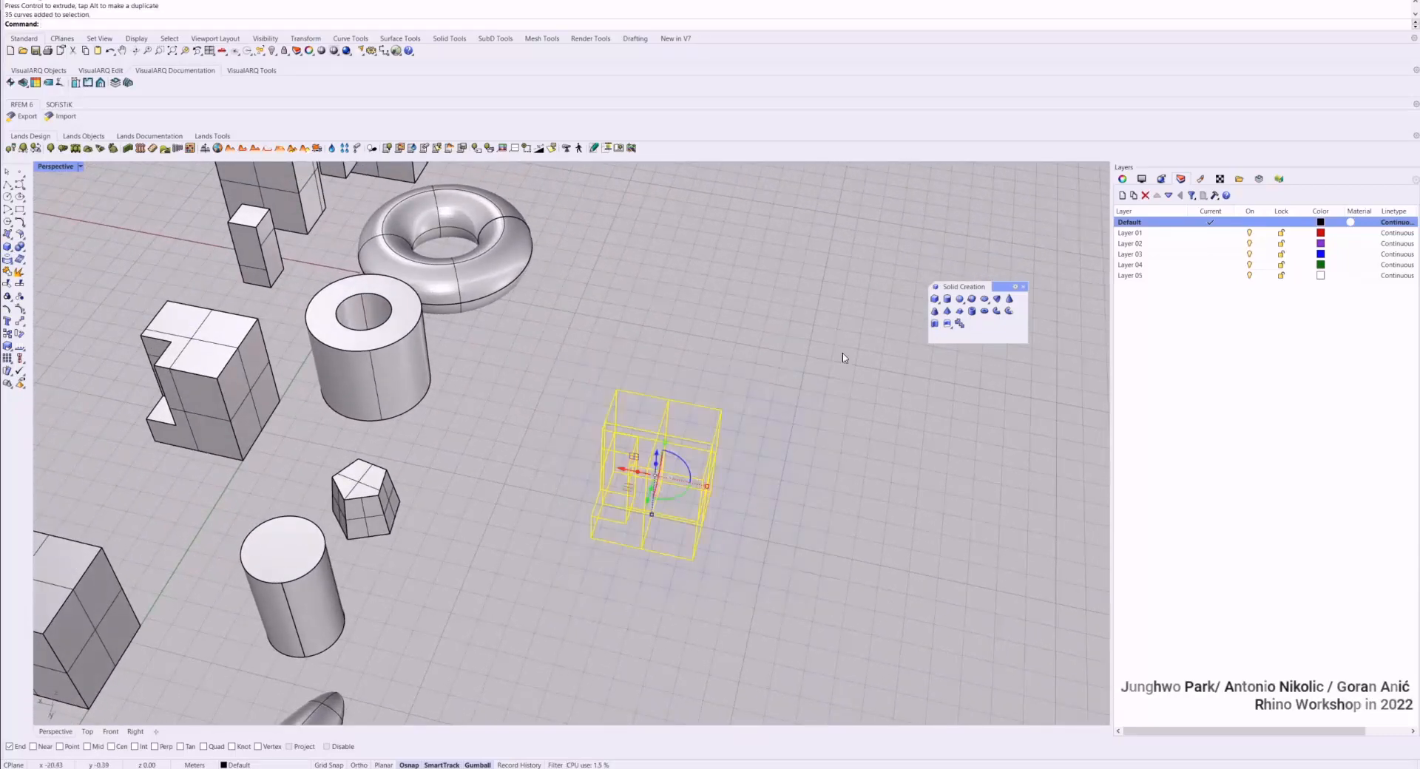
click(998, 312)
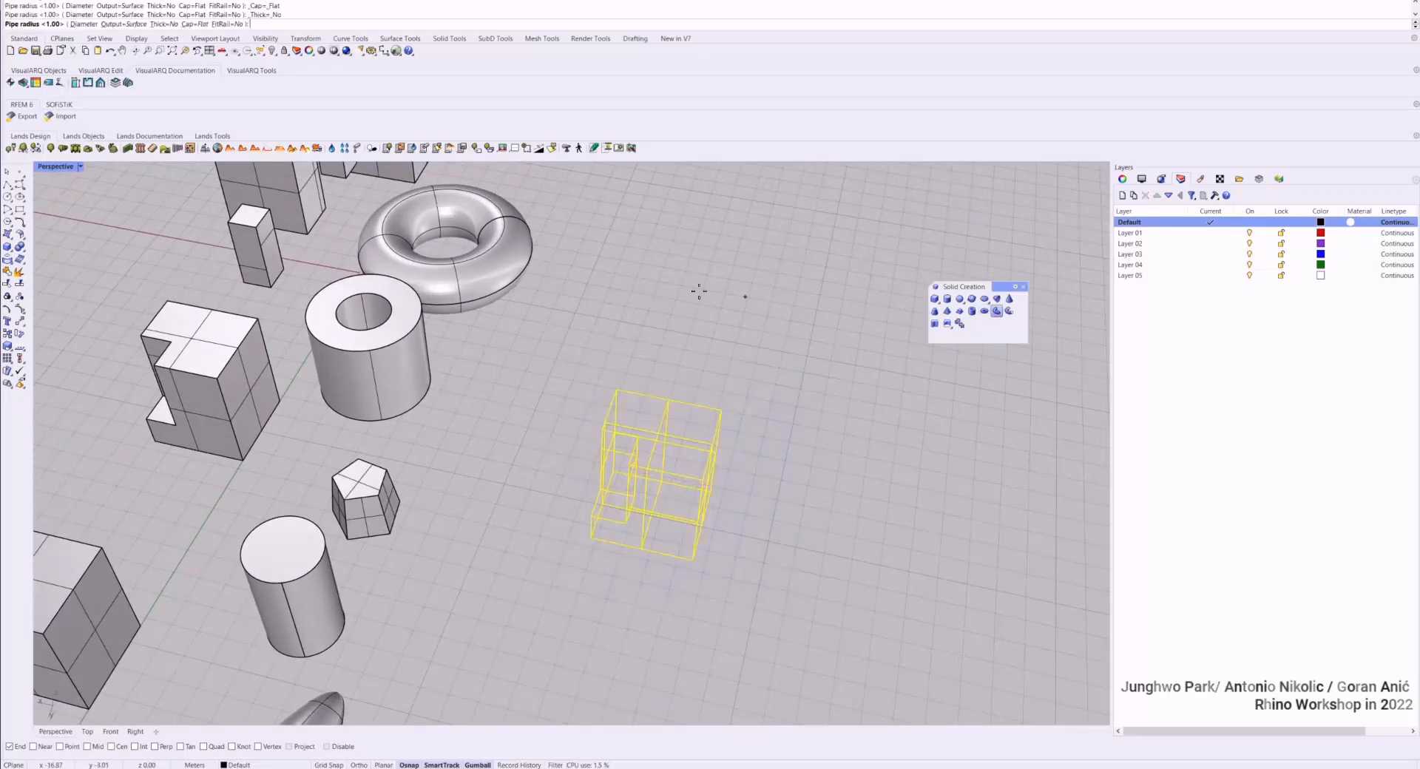
click(83, 24)
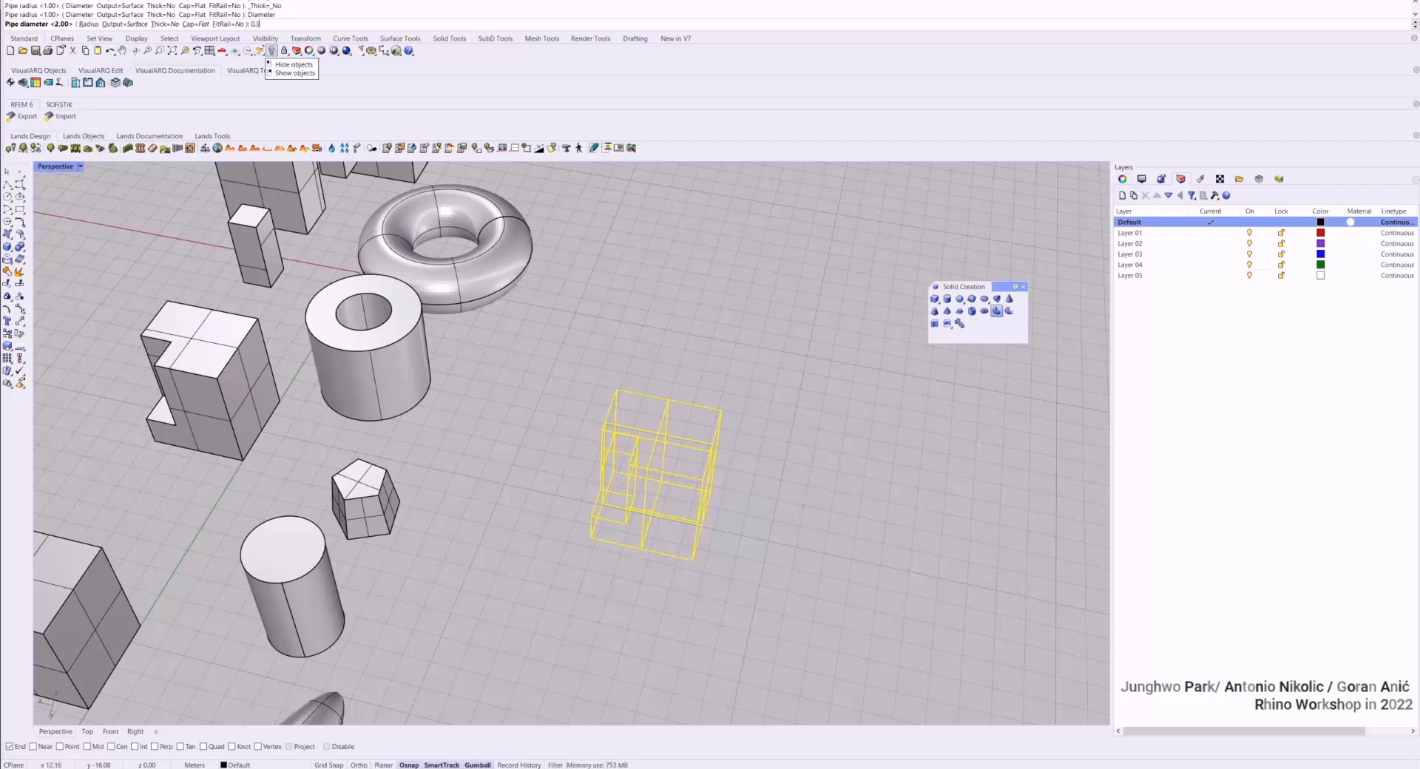
key(Return)
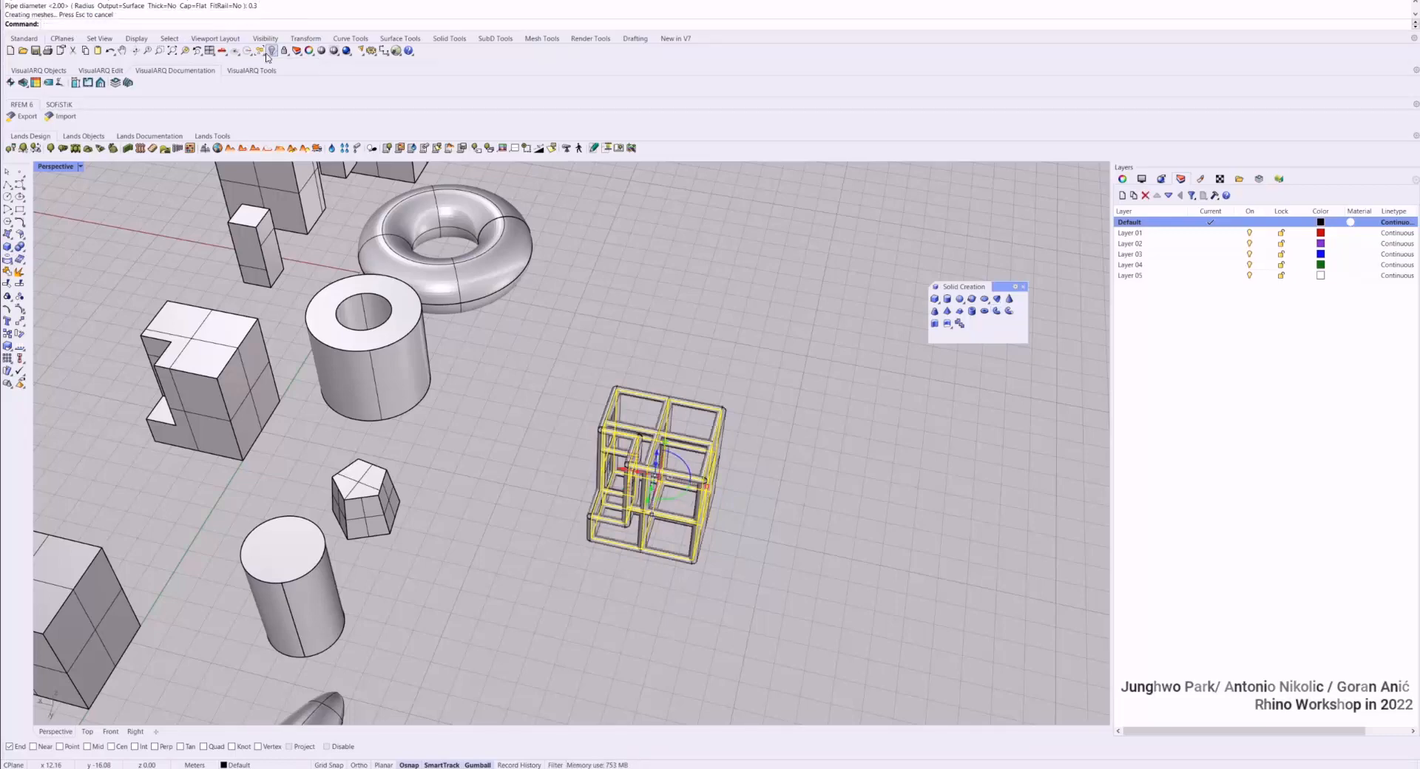
scroll(646, 520, up, 10)
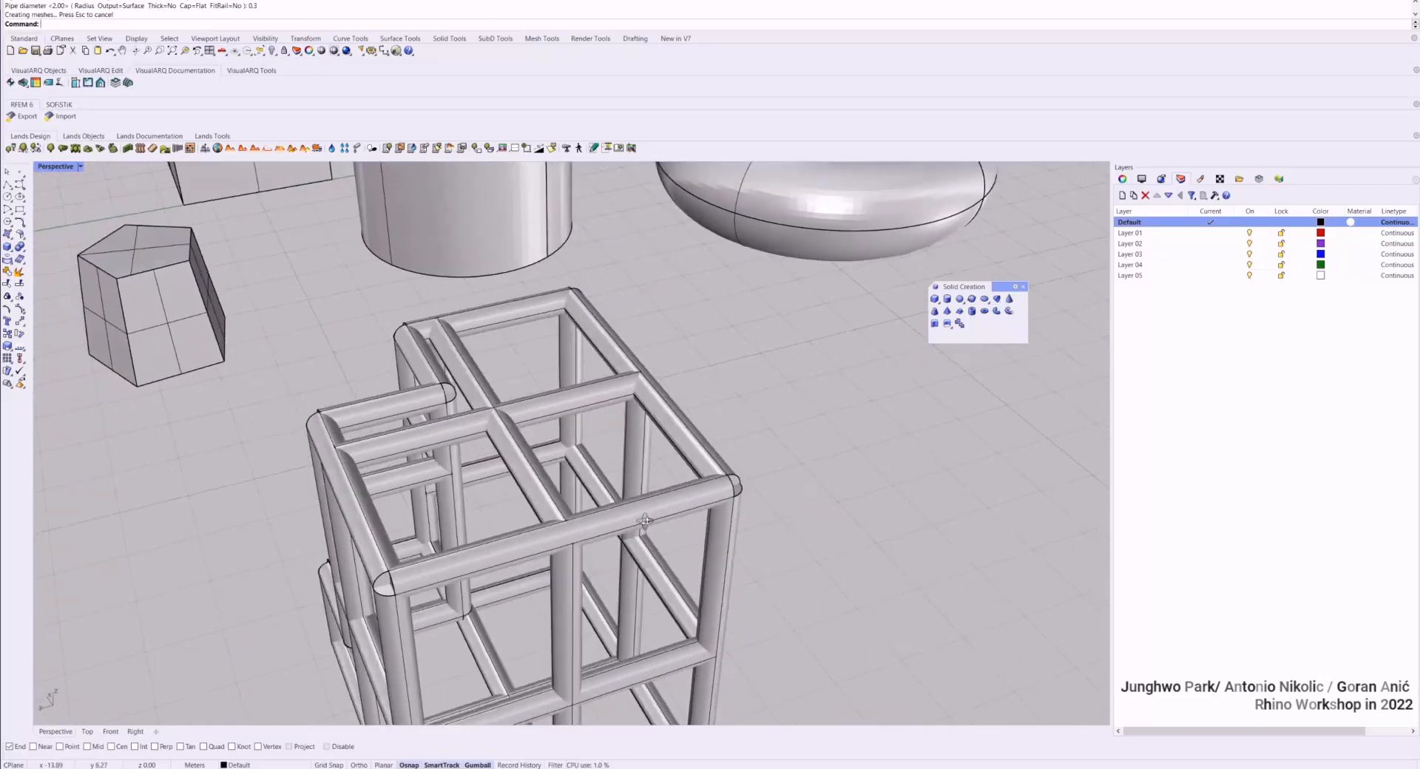
Select all curves in the model with SelCrv, move them sideways out of the flat-capped pipe frame, and deselect them
right_drag(646, 520, 329, 407)
scroll(329, 406, up, 6)
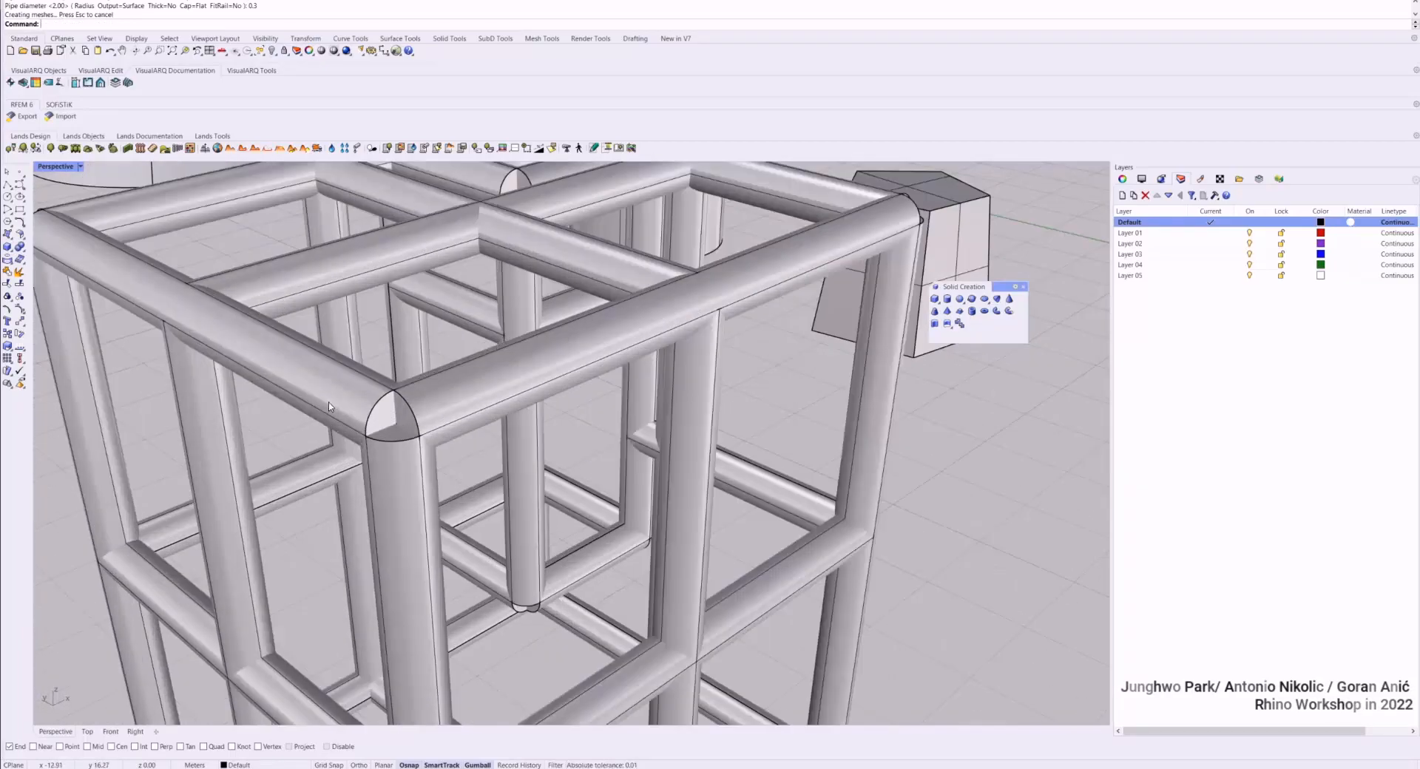
click(329, 407)
scroll(329, 407, down, 12)
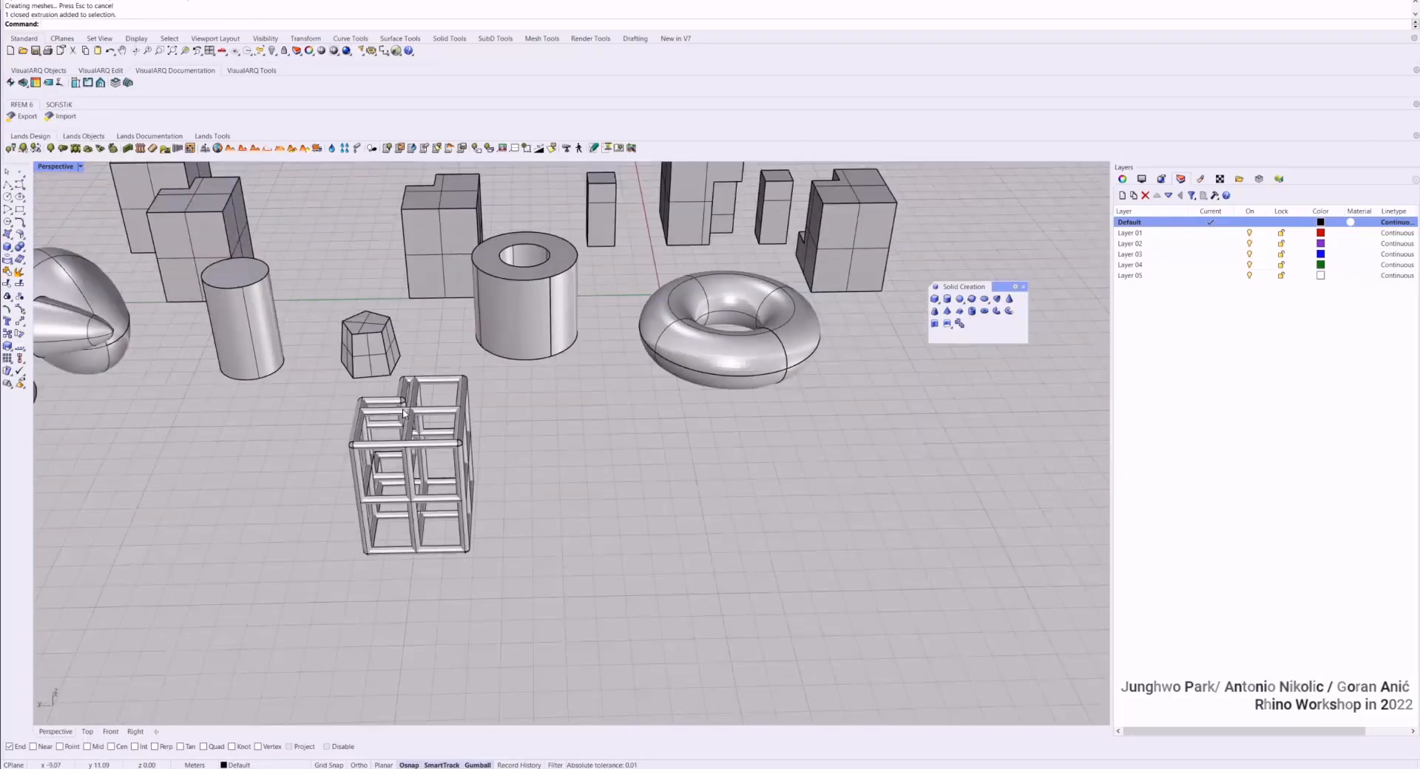
key(Up)
key(Up)
key(Up)
key(Up)
key(Up)
key(Up)
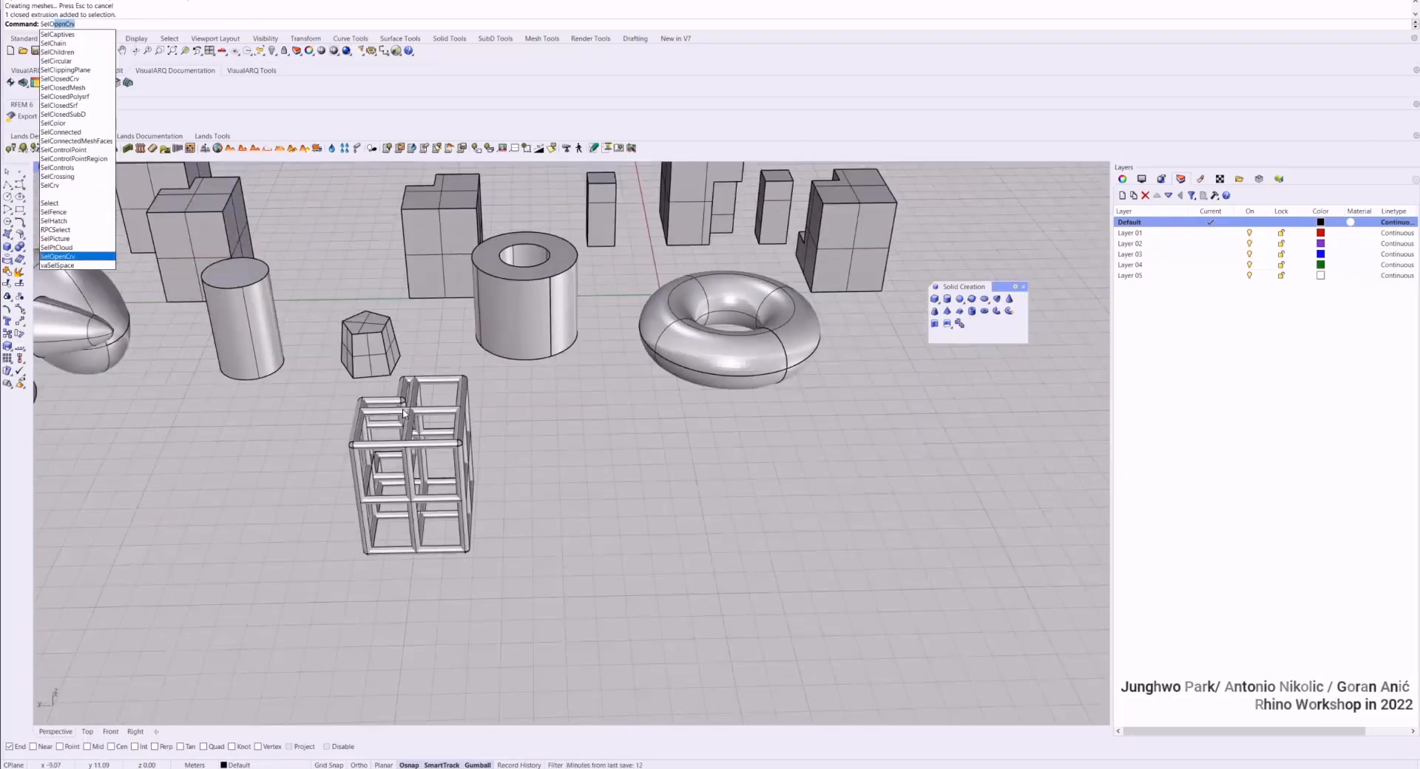
key(Up)
key(Up)
key(Up)
key(Up)
key(Up)
key(Up)
key(Up)
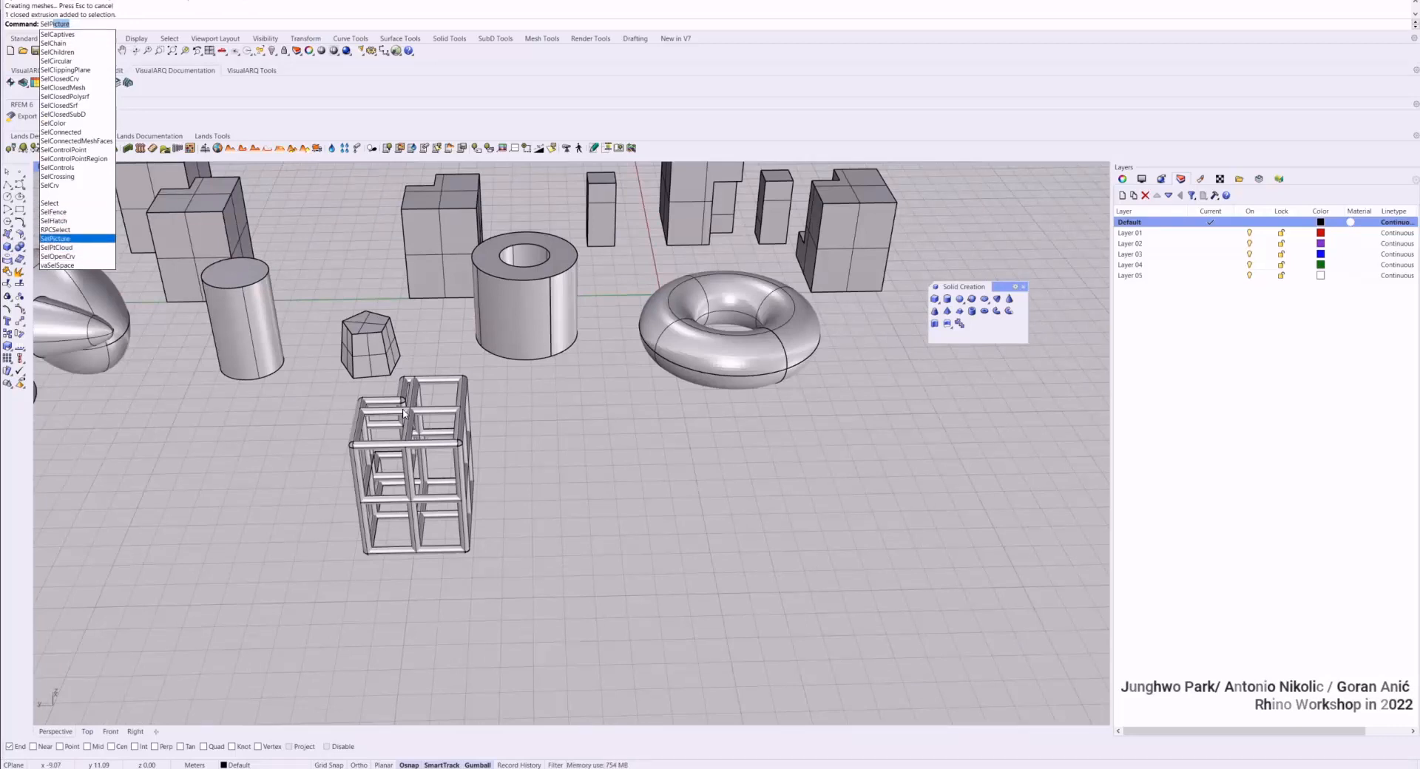
key(Up)
key(Up)
key(Up)
key(Up)
key(Up)
key(Up)
key(Up)
key(Up)
key(Up)
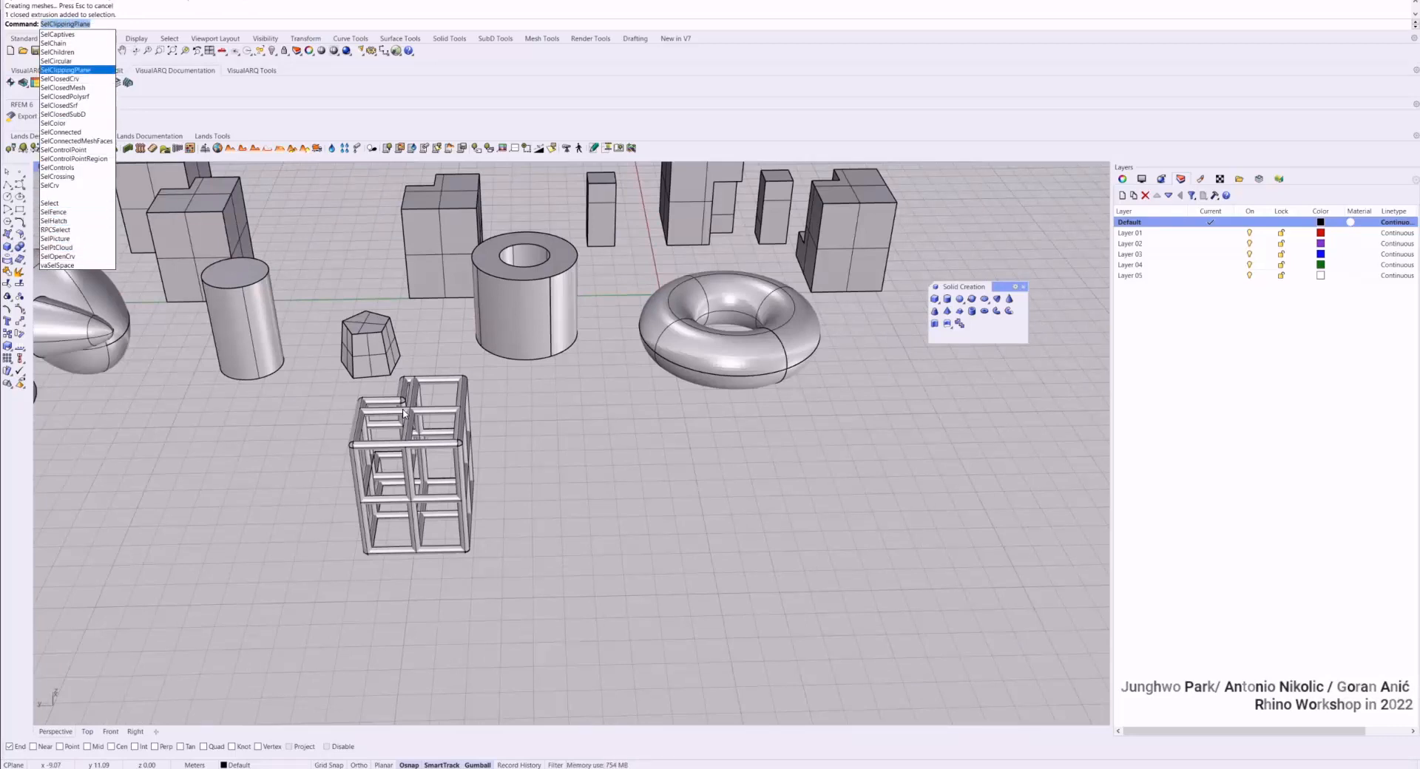
key(Down)
key(Down)
key(Down)
key(Down)
key(Down)
key(Down)
key(Down)
key(Down)
key(Down)
key(Down)
key(Down)
key(Down)
key(Down)
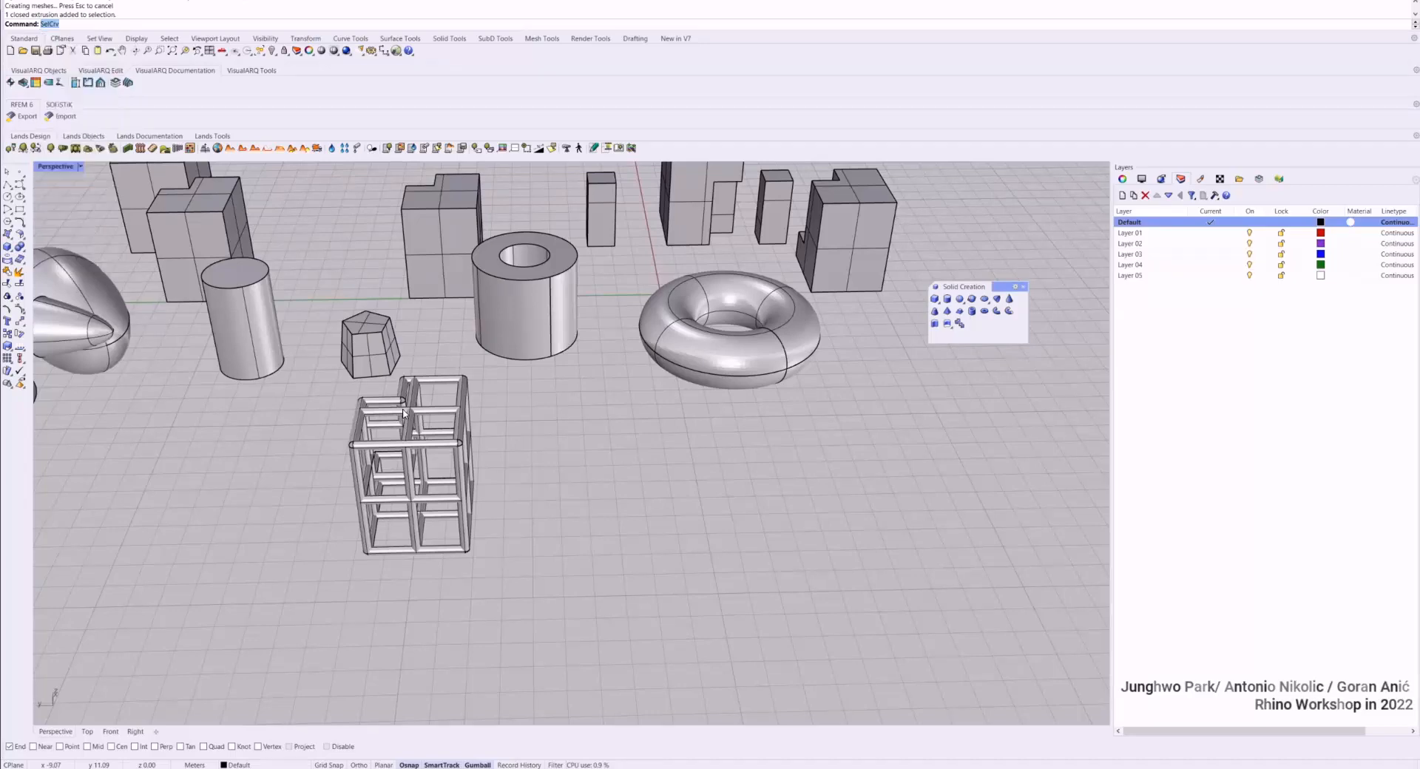
key(Return)
drag(397, 473, 561, 473)
key(Escape)
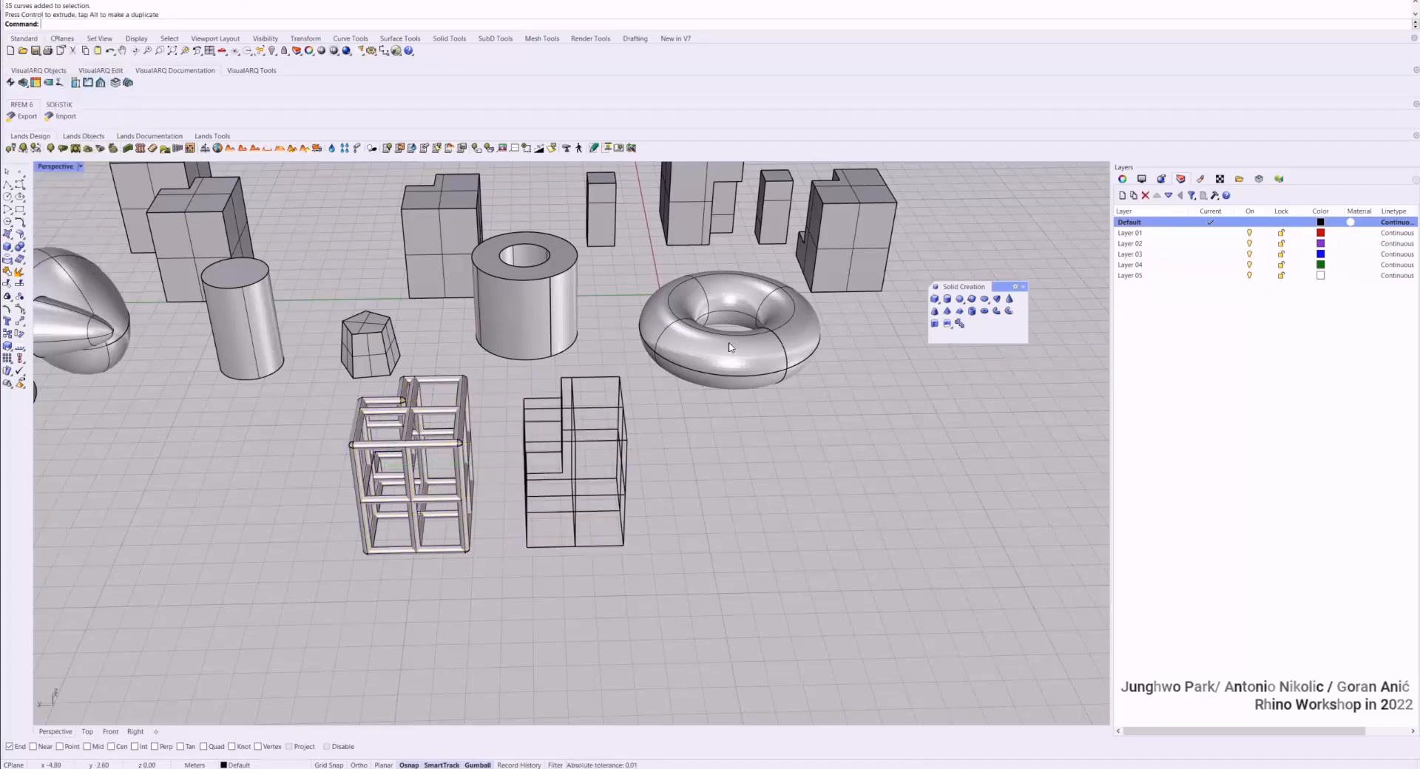
click(1009, 311)
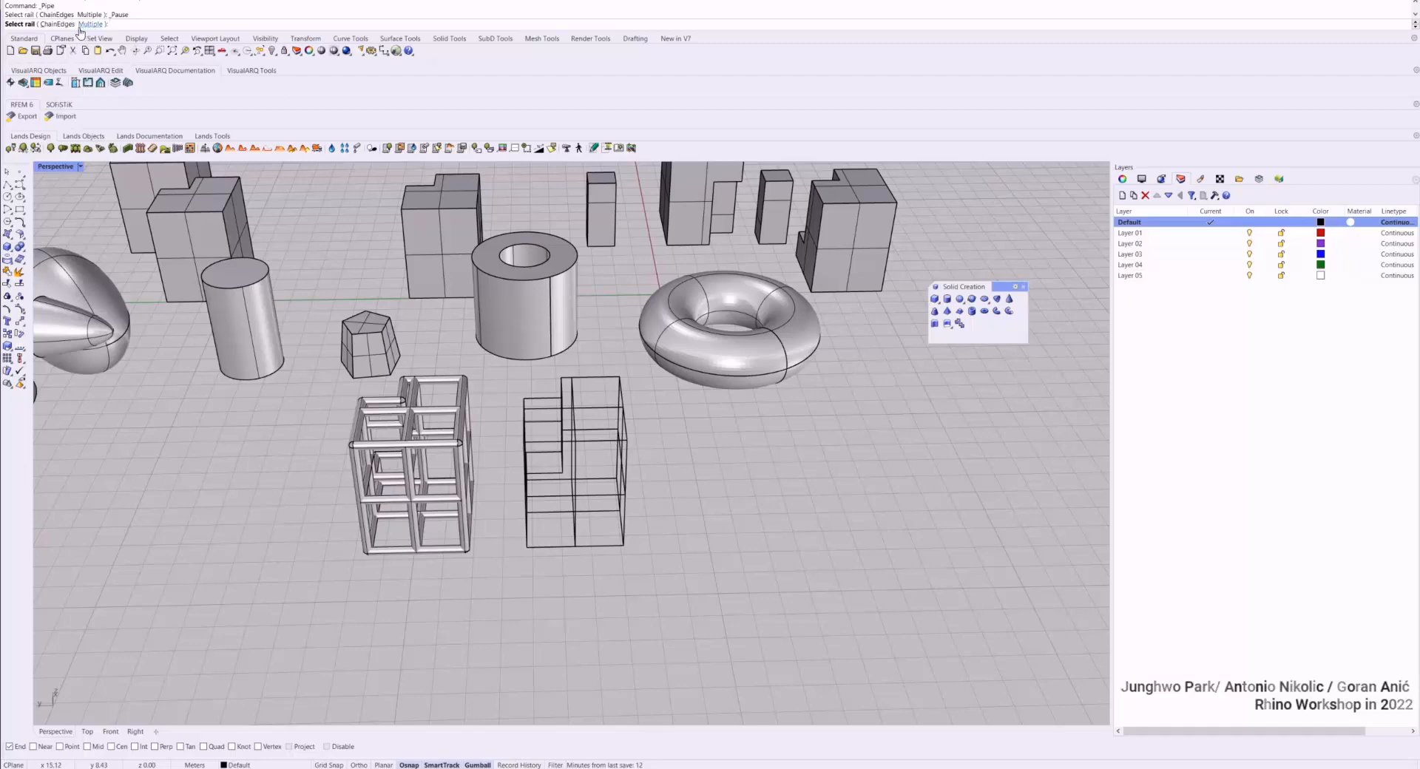
drag(670, 591, 503, 368)
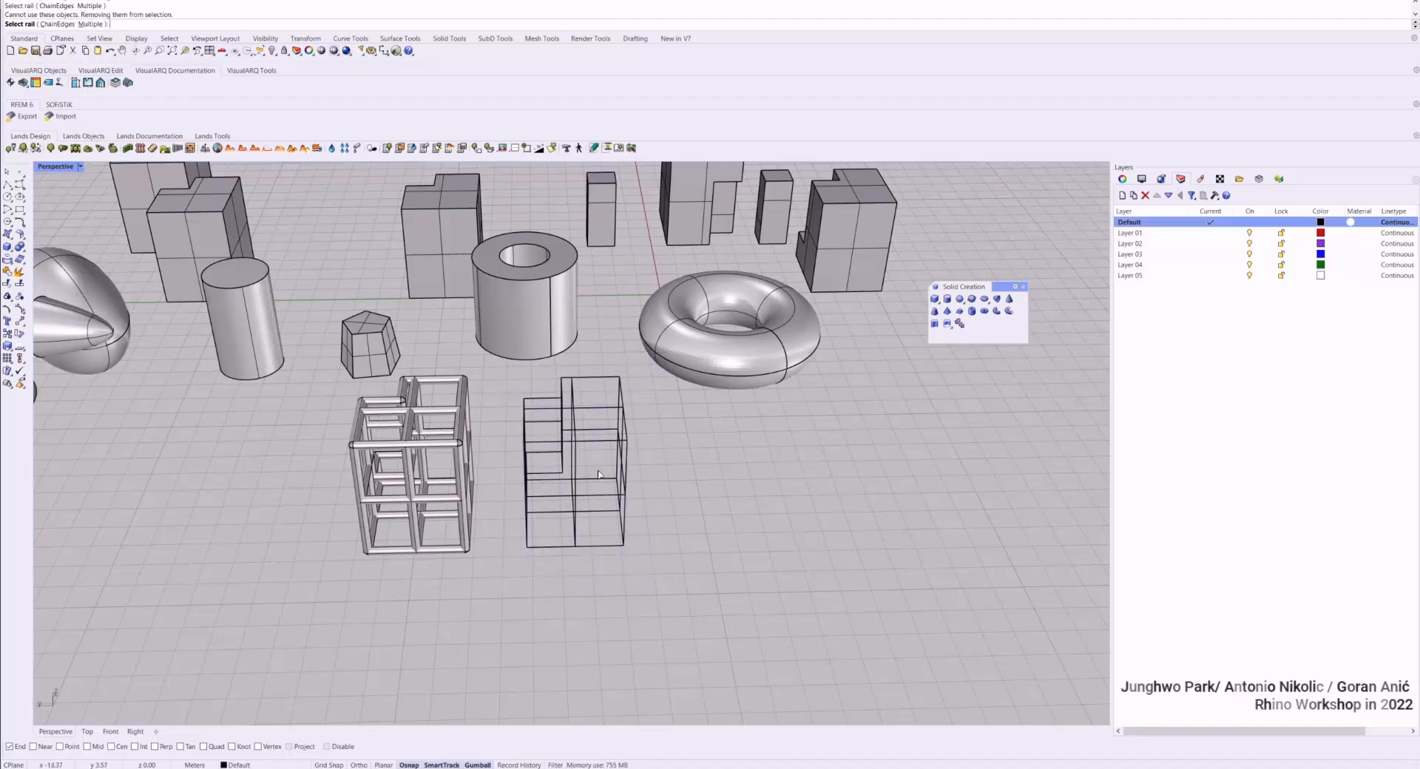
key(Escape)
Pipe all the moved wireframe curves with a diameter of 0.3 and round caps
right_drag(600, 475, 683, 433)
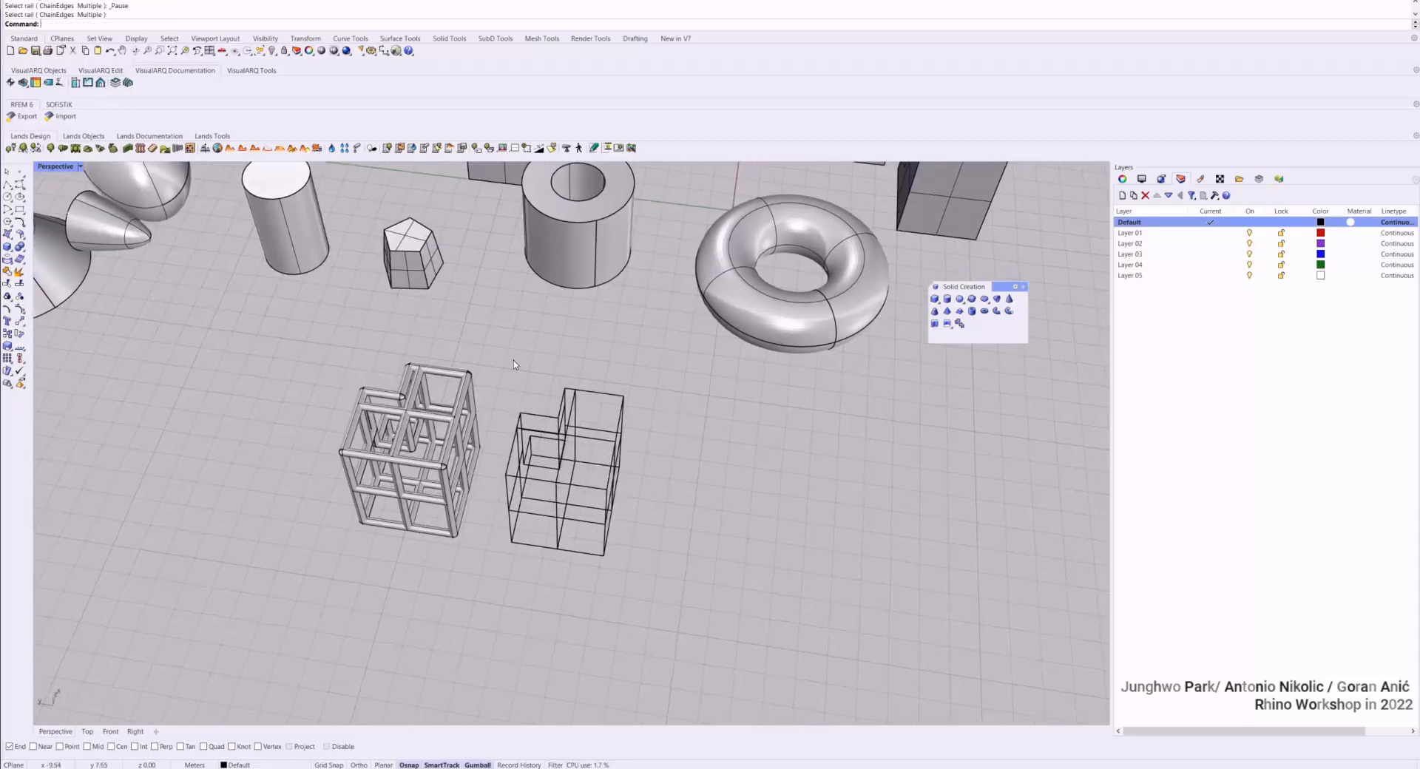
drag(490, 357, 702, 631)
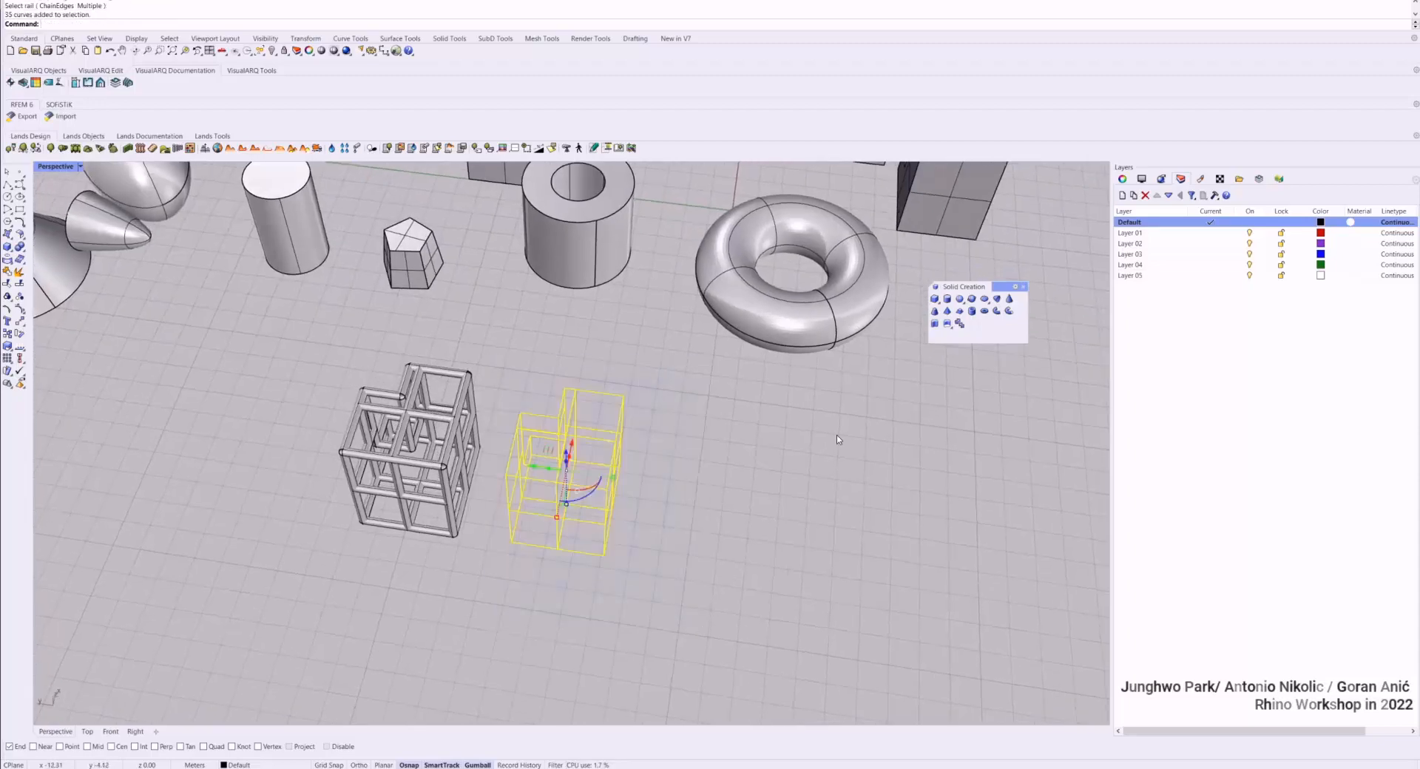
click(997, 312)
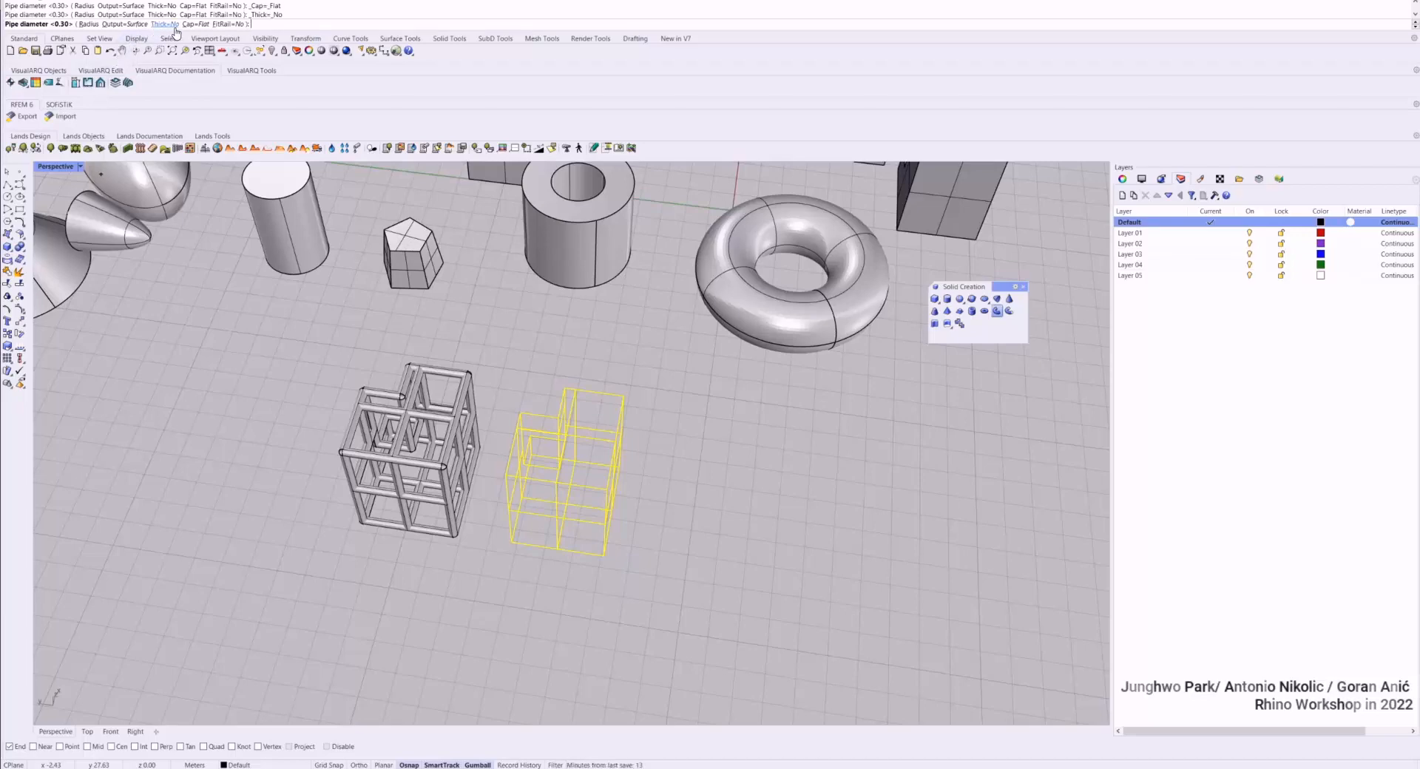
click(193, 24)
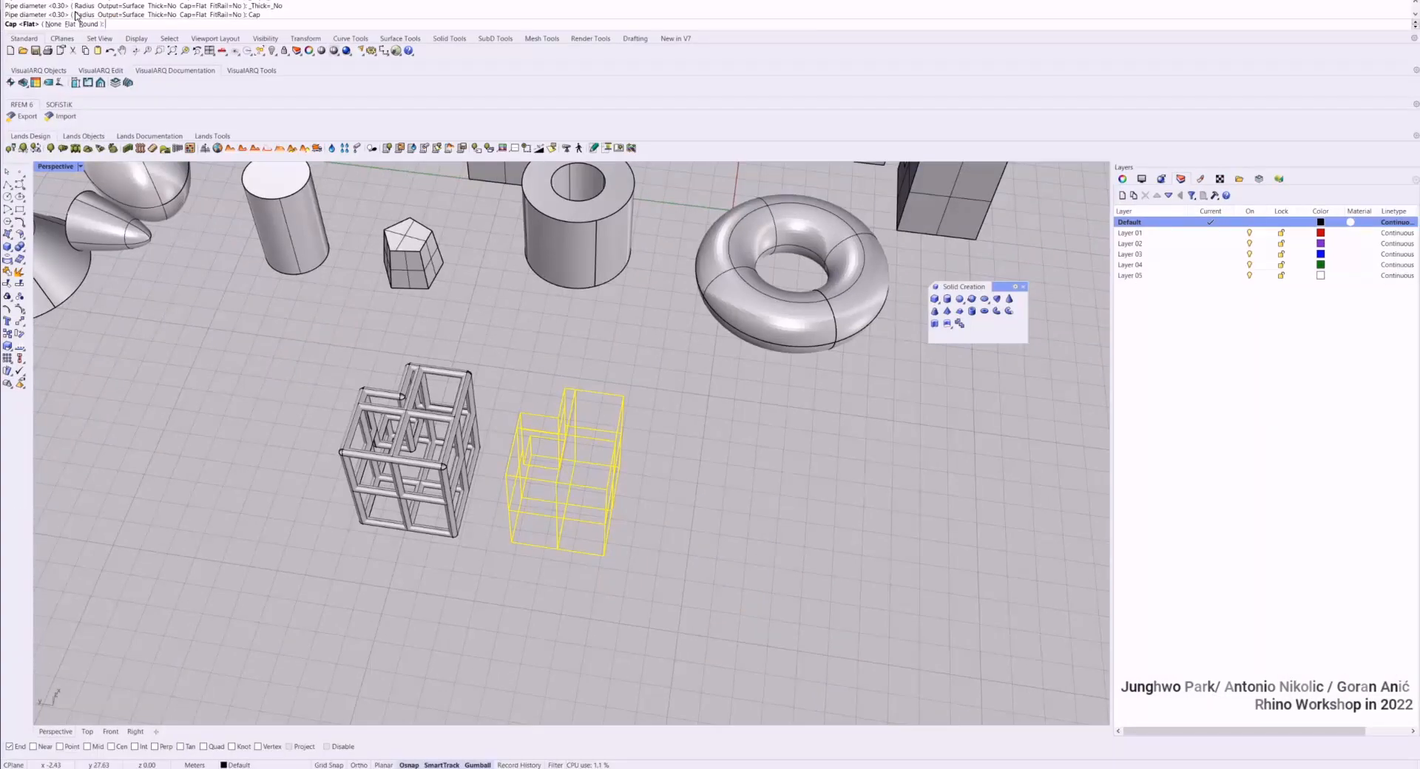
click(167, 59)
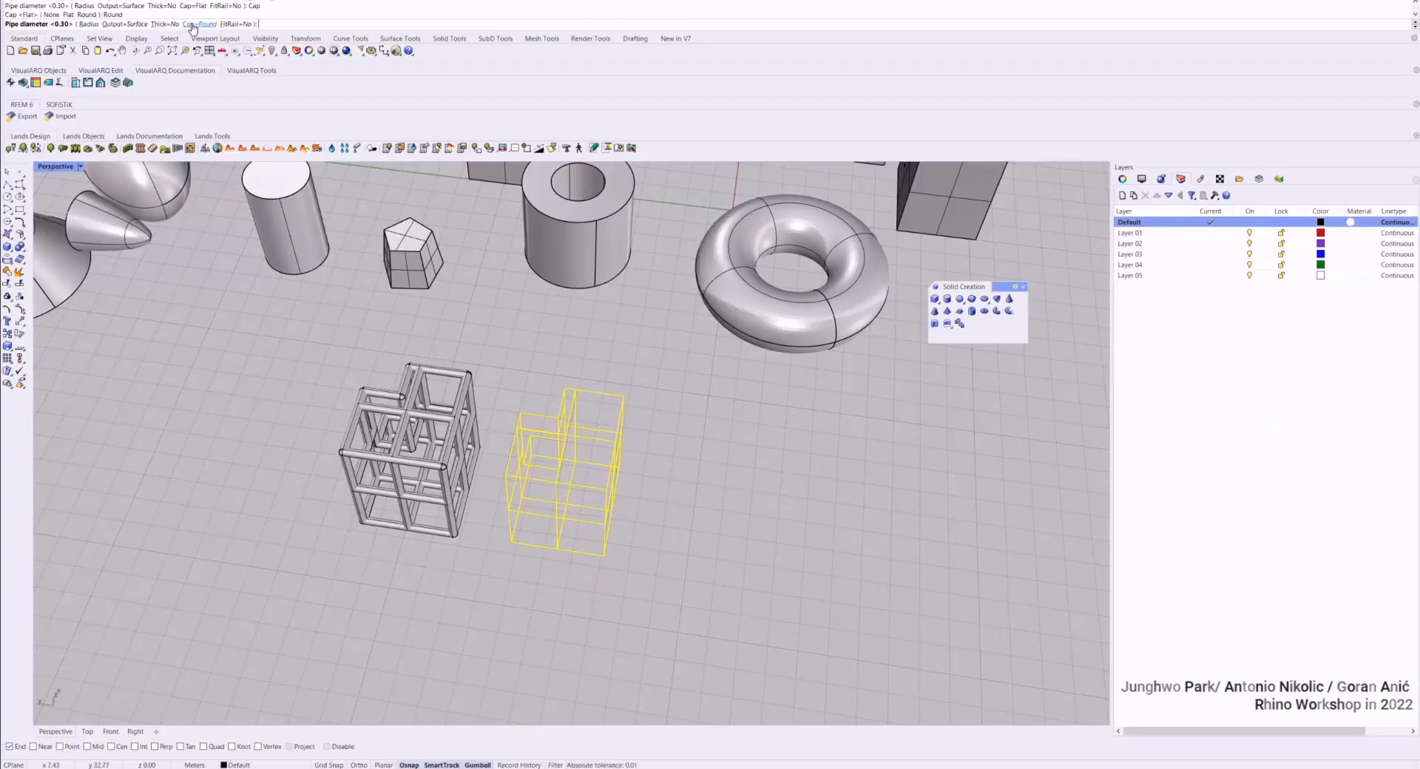
right_click(648, 460)
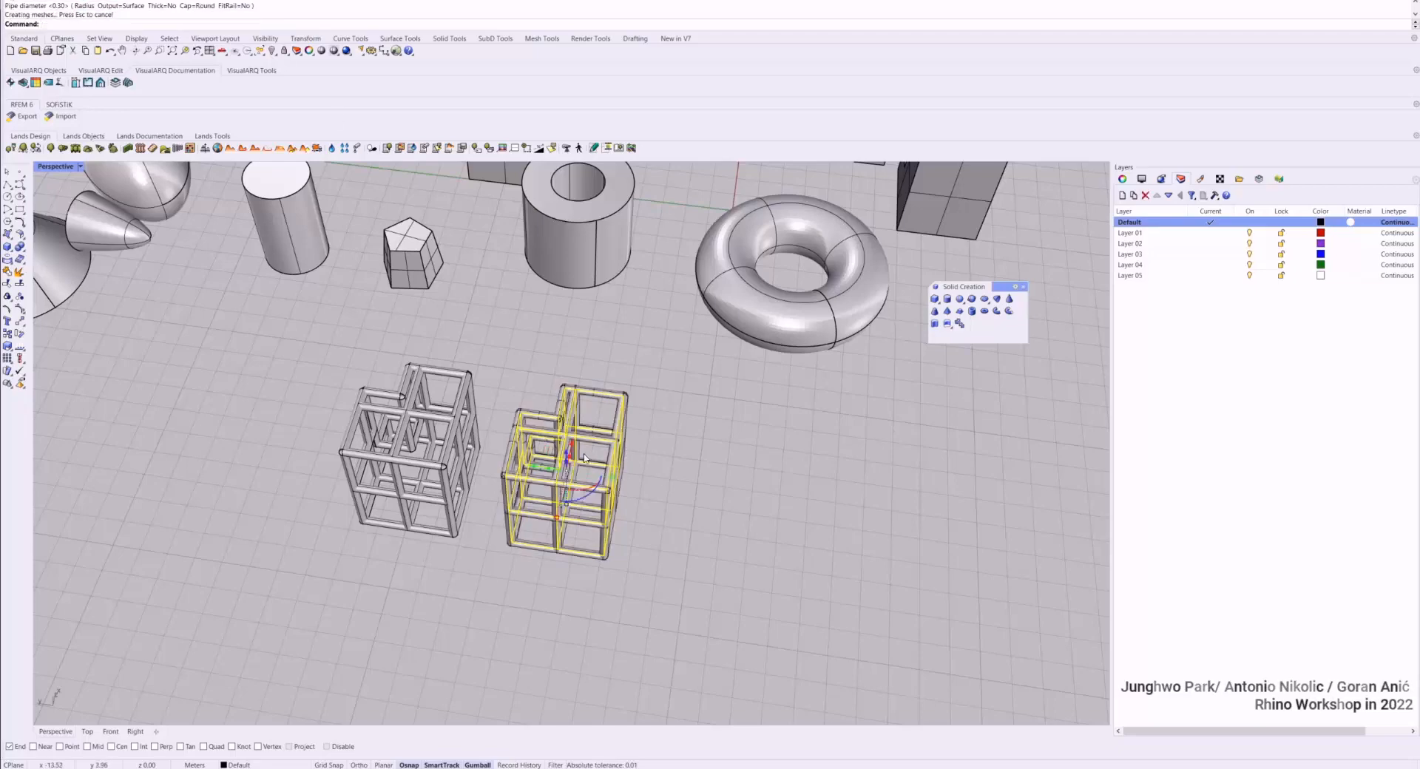
Select all curves with SelCrv and move them sideways onto open ground beside the round-capped pipe frame
scroll(585, 457, up, 10)
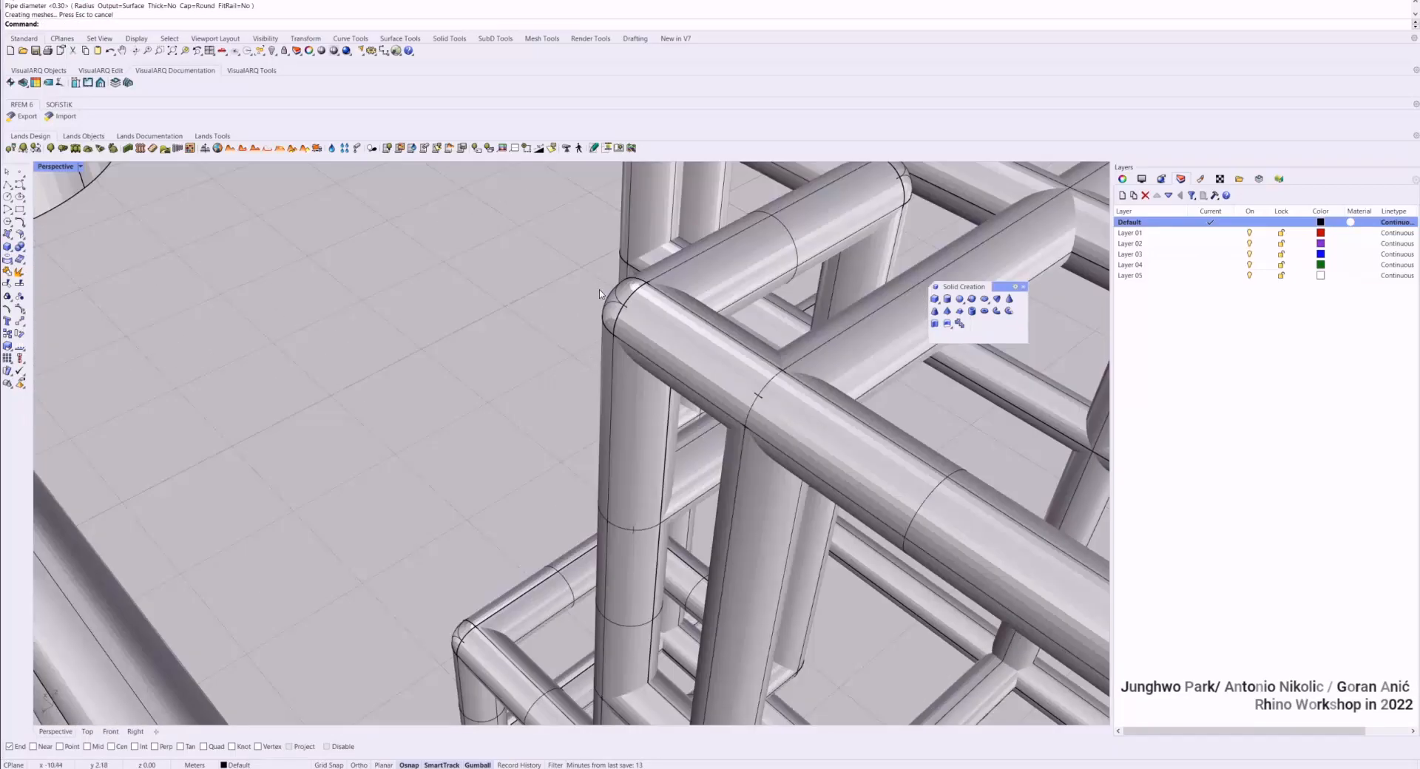
right_drag(614, 307, 756, 355)
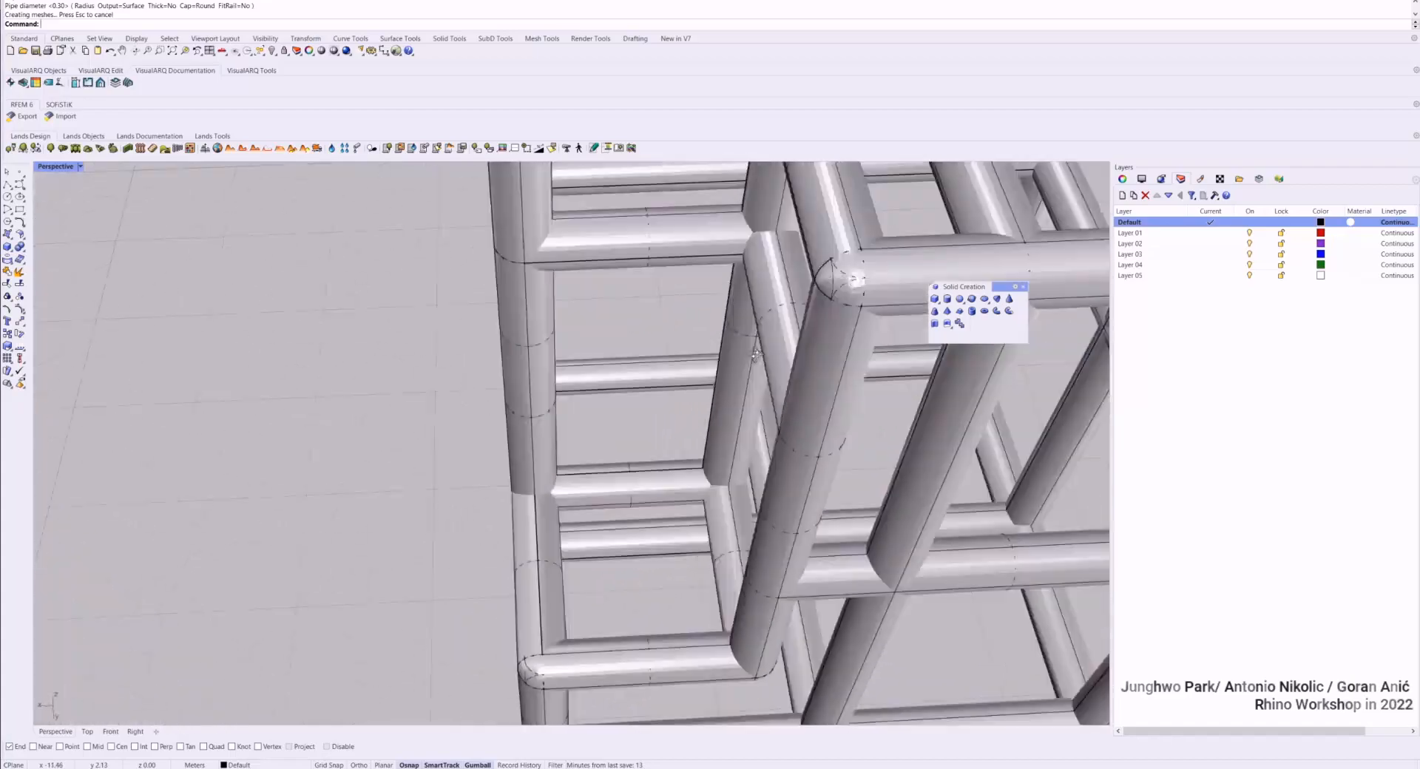
scroll(756, 355, down, 10)
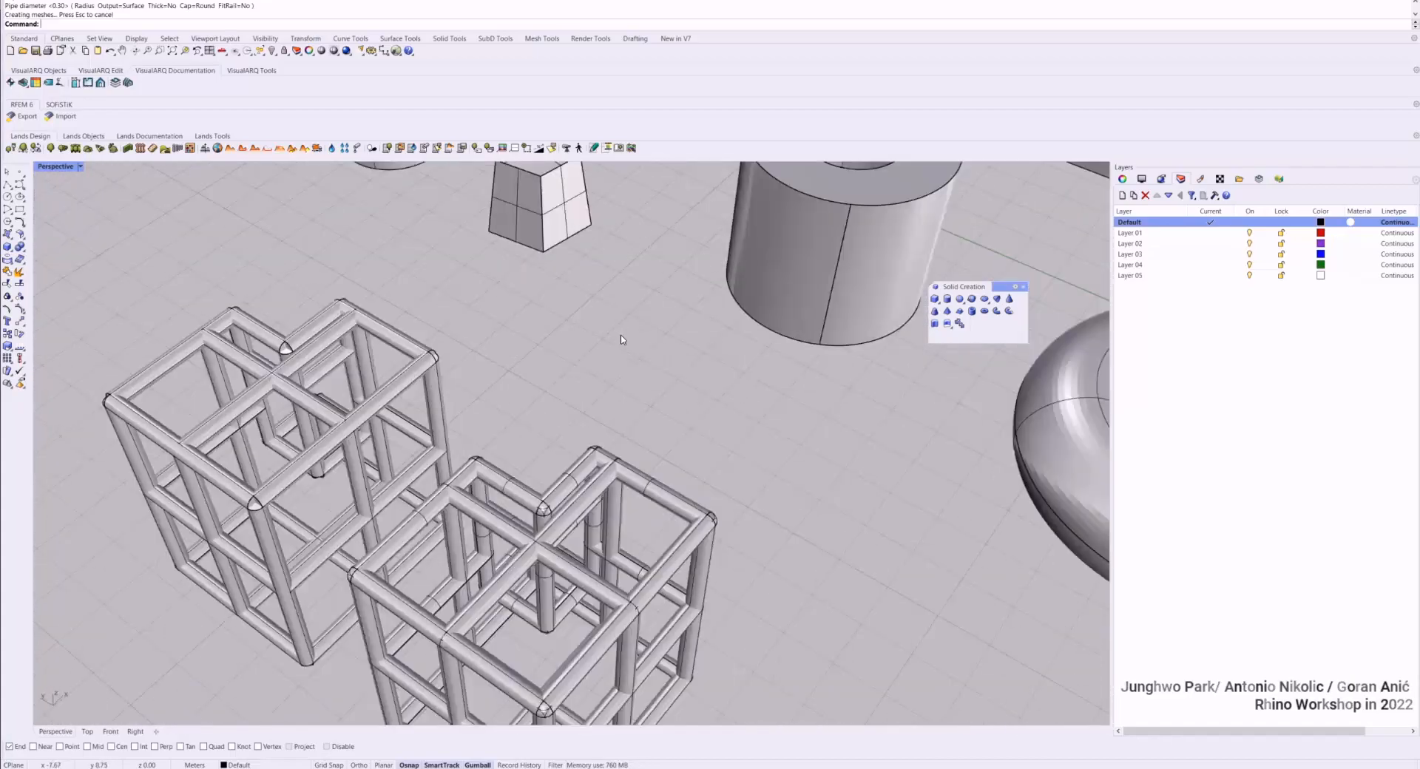
scroll(622, 339, down, 8)
scroll(666, 359, up, 2)
text(Sel)
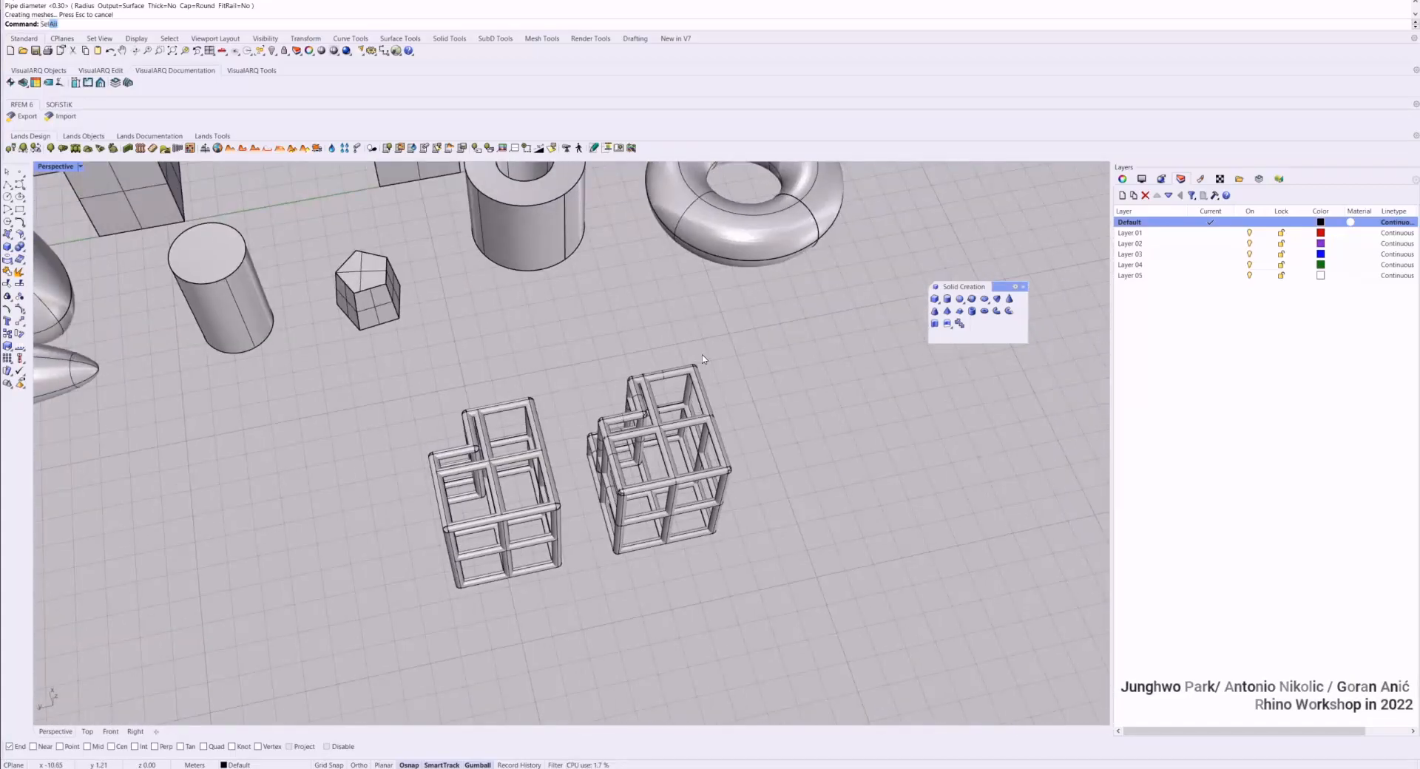
text(Crv)
key(Return)
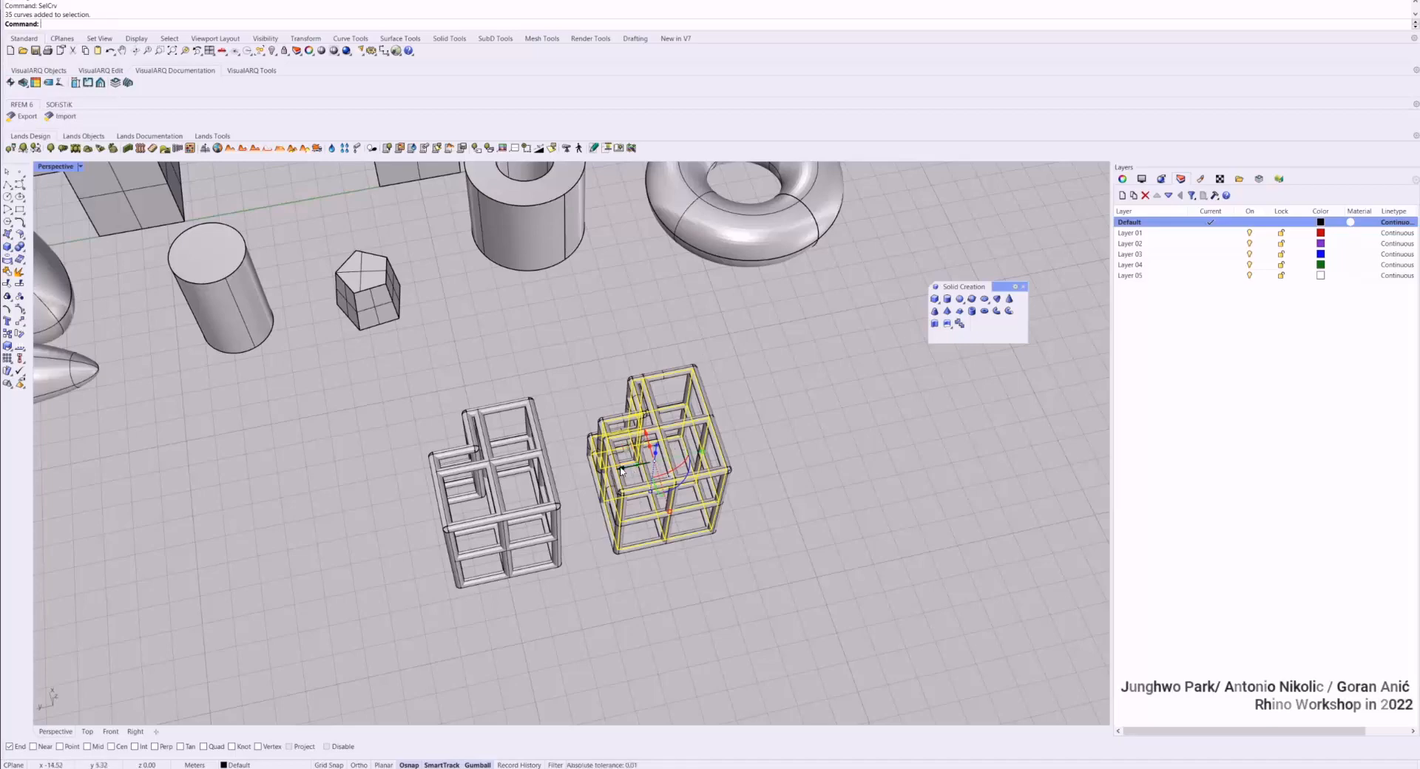
drag(675, 444, 858, 433)
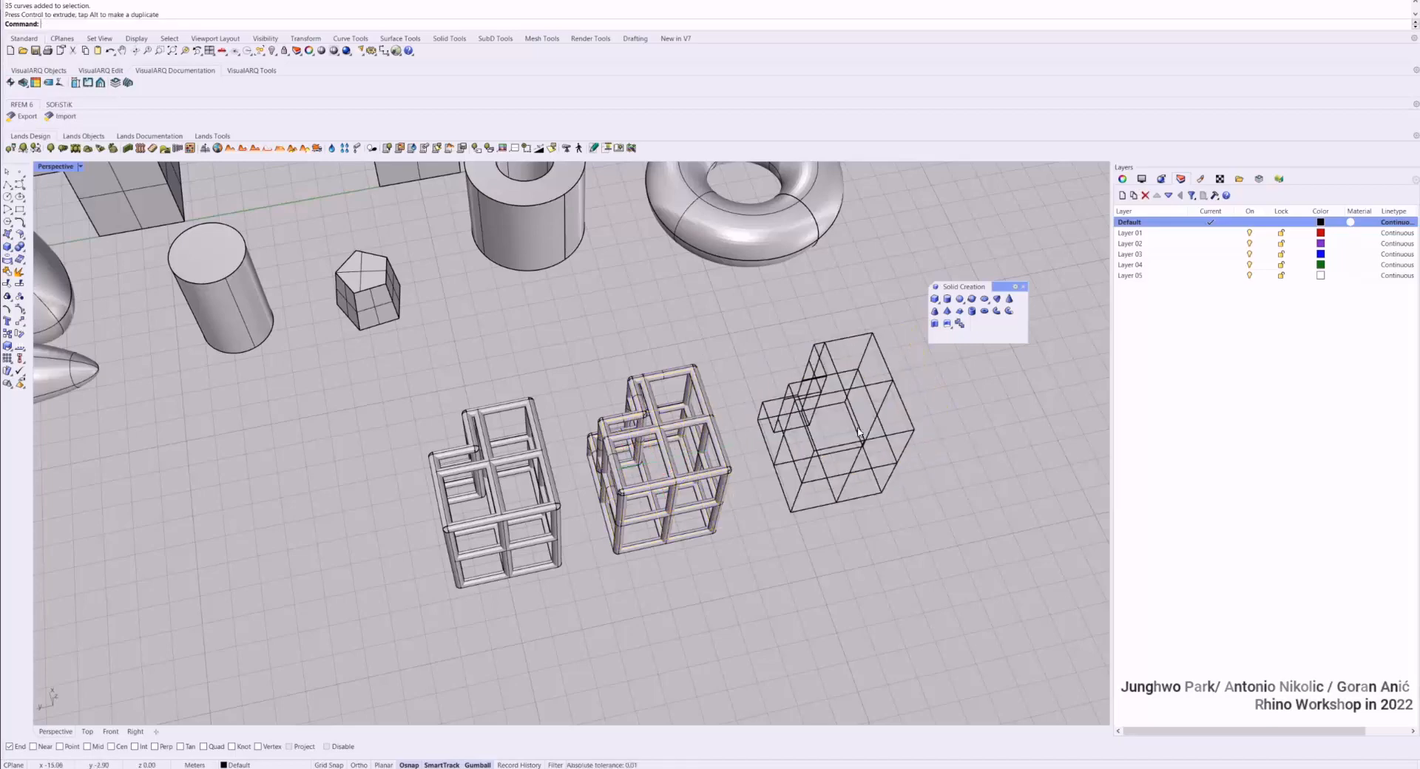
Select the bare wireframe curves beside the two frames and pipe them with diameter 0.3 and round caps
click(1011, 313)
right_drag(962, 414, 992, 620)
drag(993, 620, 941, 653)
key(Escape)
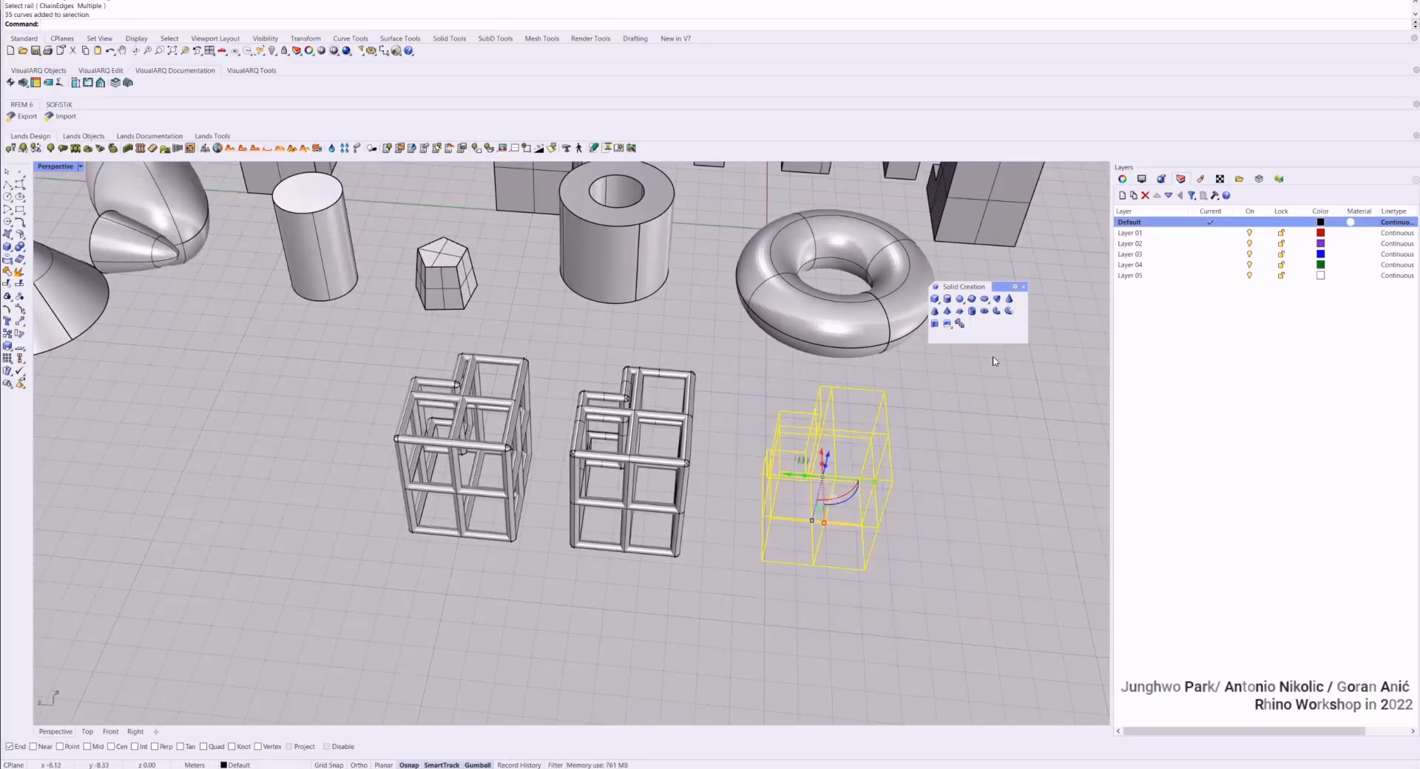
click(1010, 314)
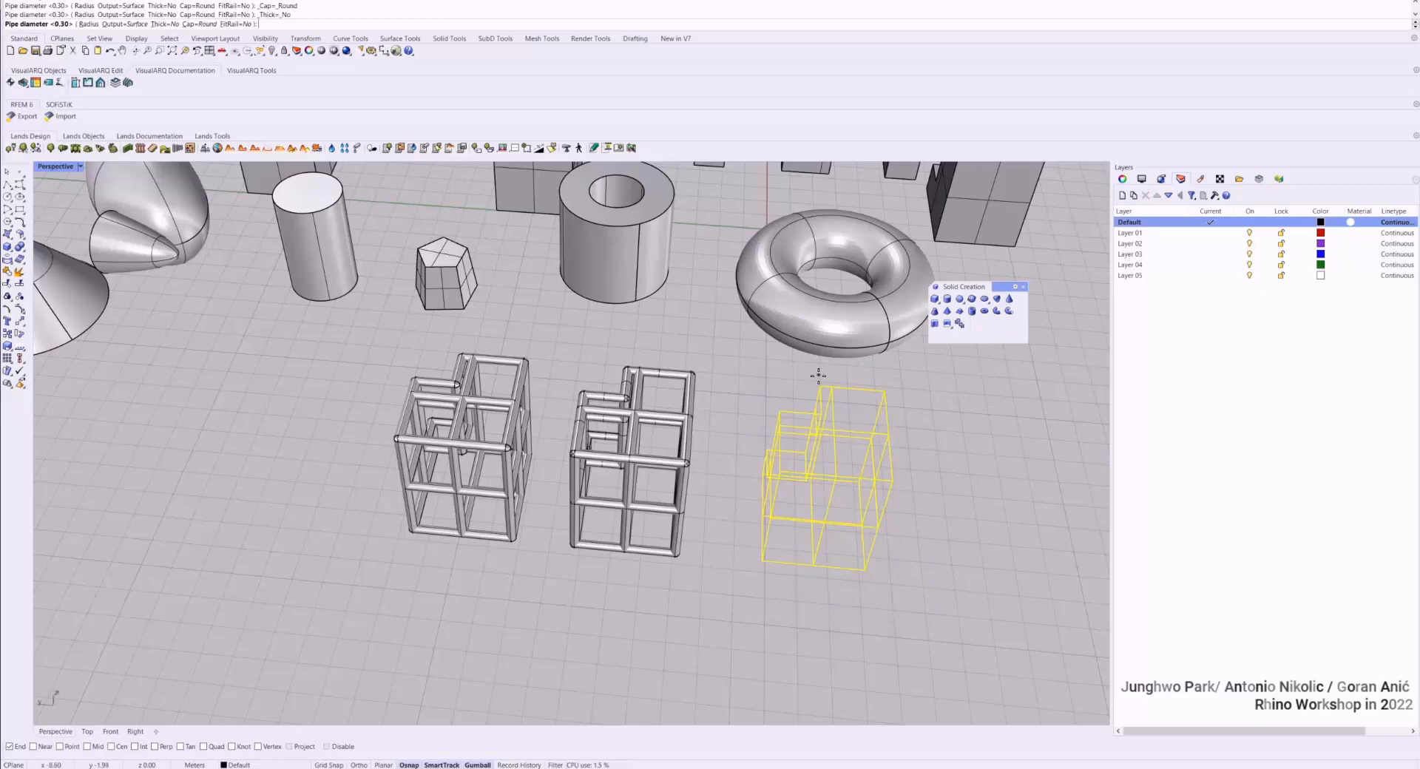
key(Return)
scroll(859, 400, up, 10)
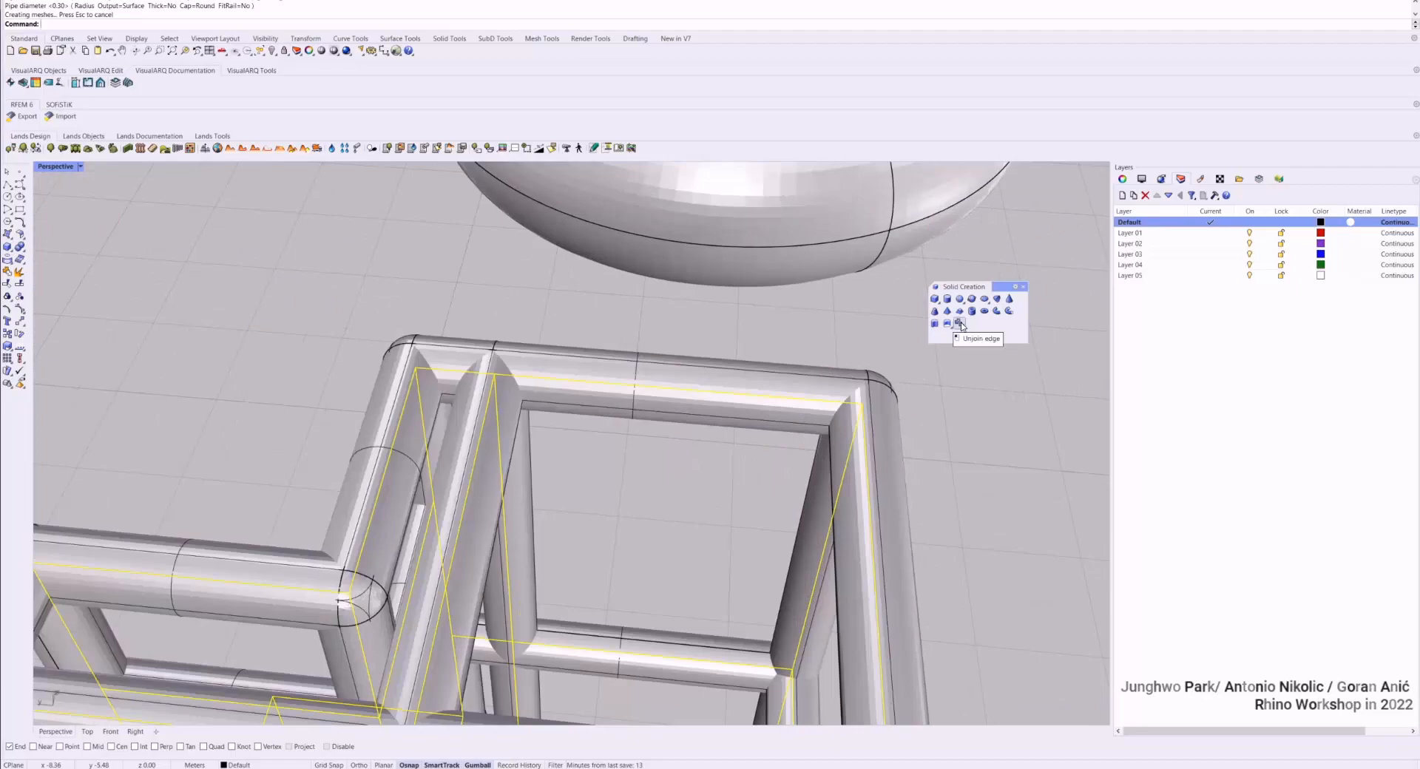
scroll(625, 366, down, 10)
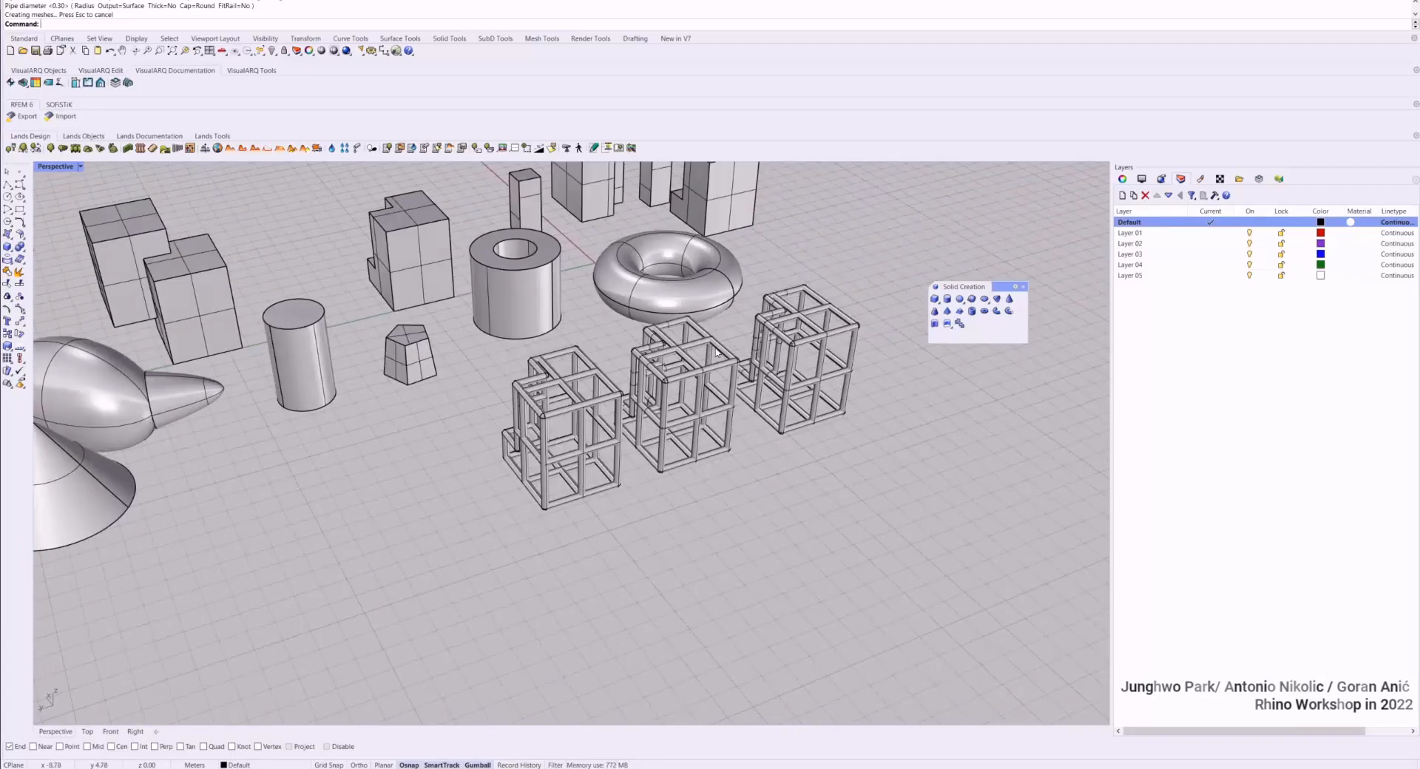
Start an edge fillet on the open rim of the hollow ellipsoid and set the next radius to 0.3
right_drag(625, 366, 733, 348)
scroll(434, 549, up, 5)
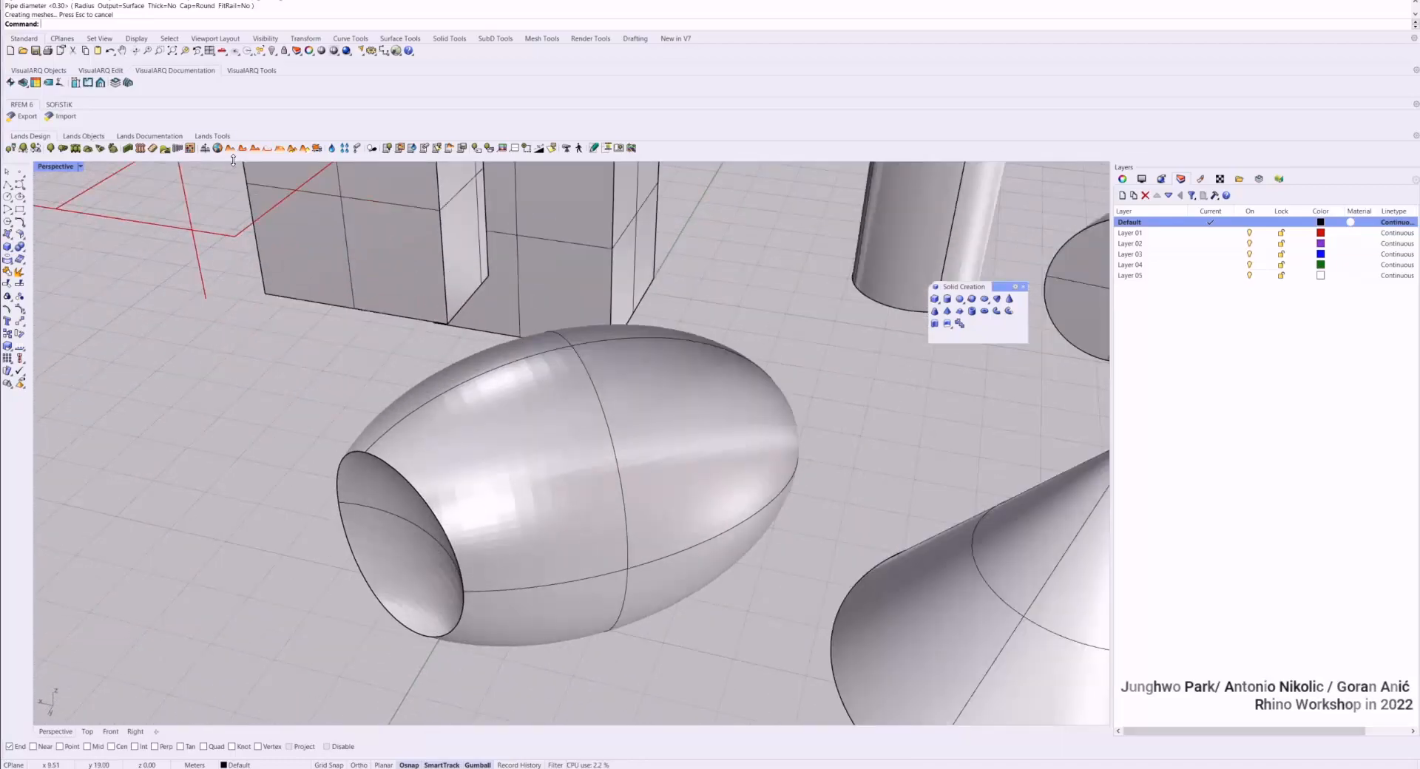
click(449, 38)
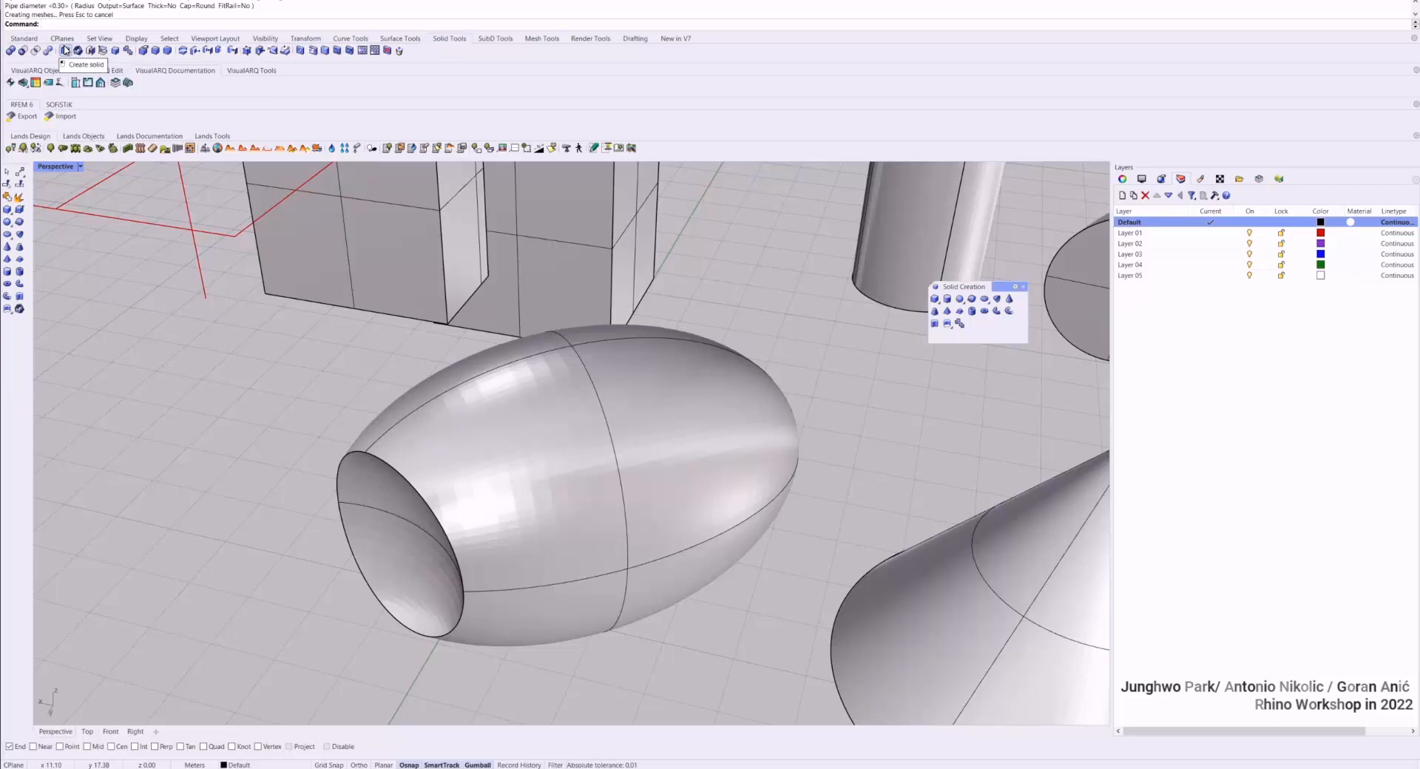
click(157, 51)
click(392, 467)
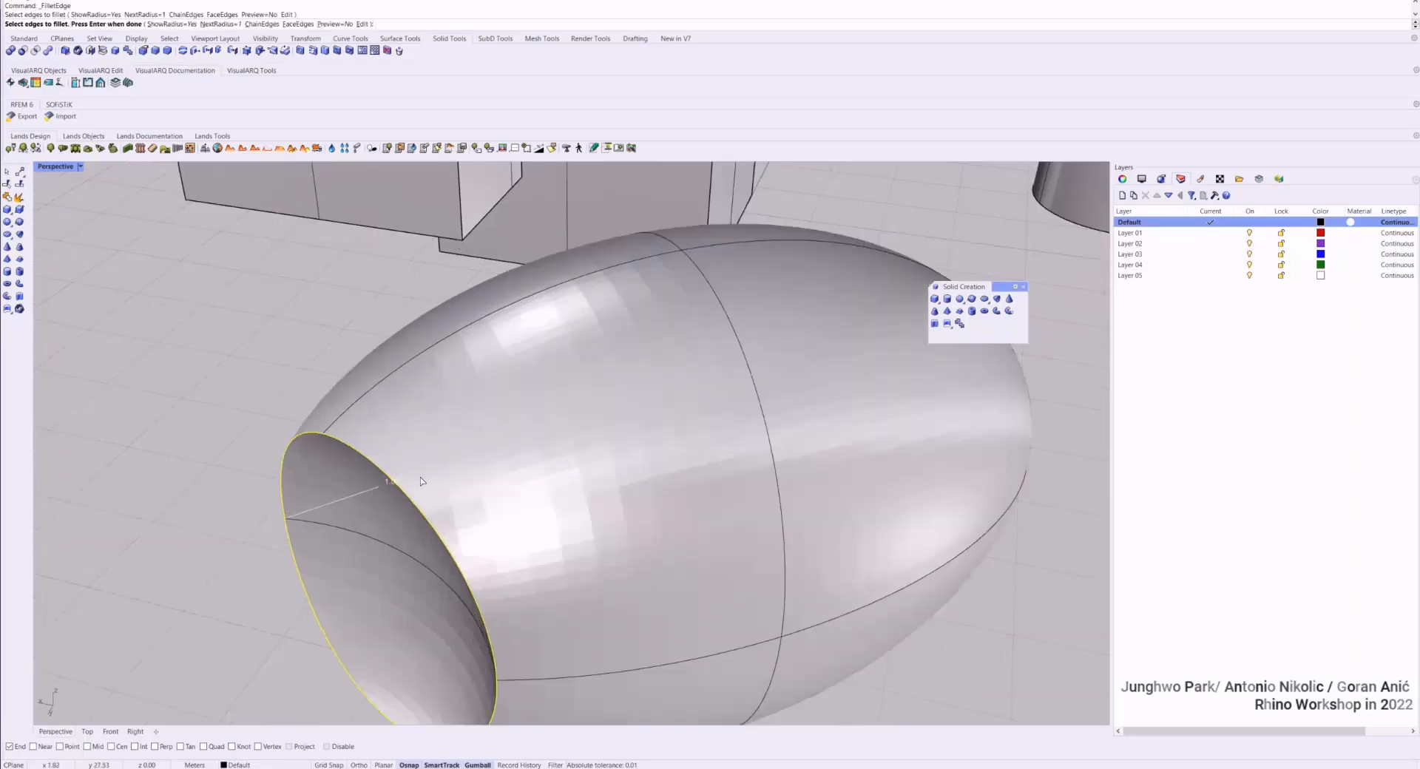
scroll(445, 447, up, 3)
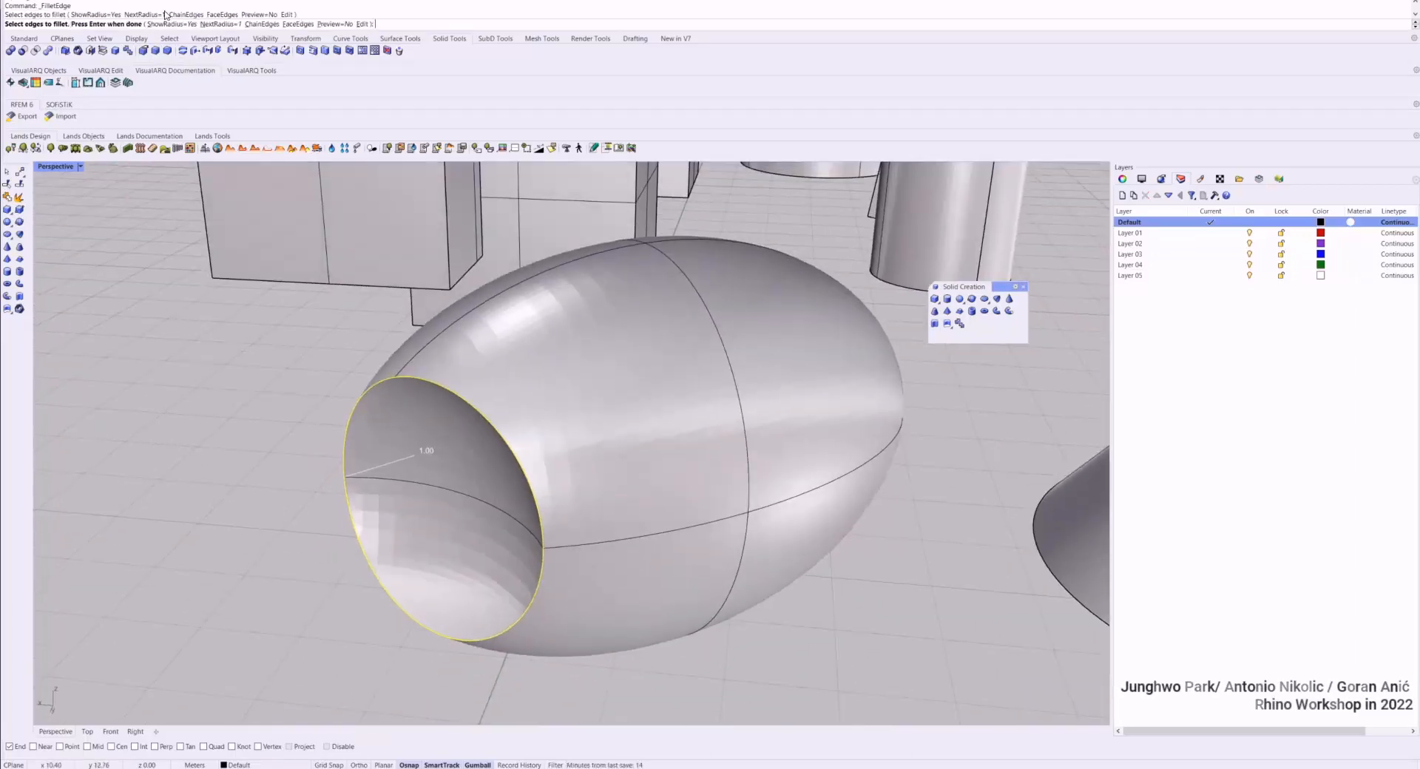
click(216, 23)
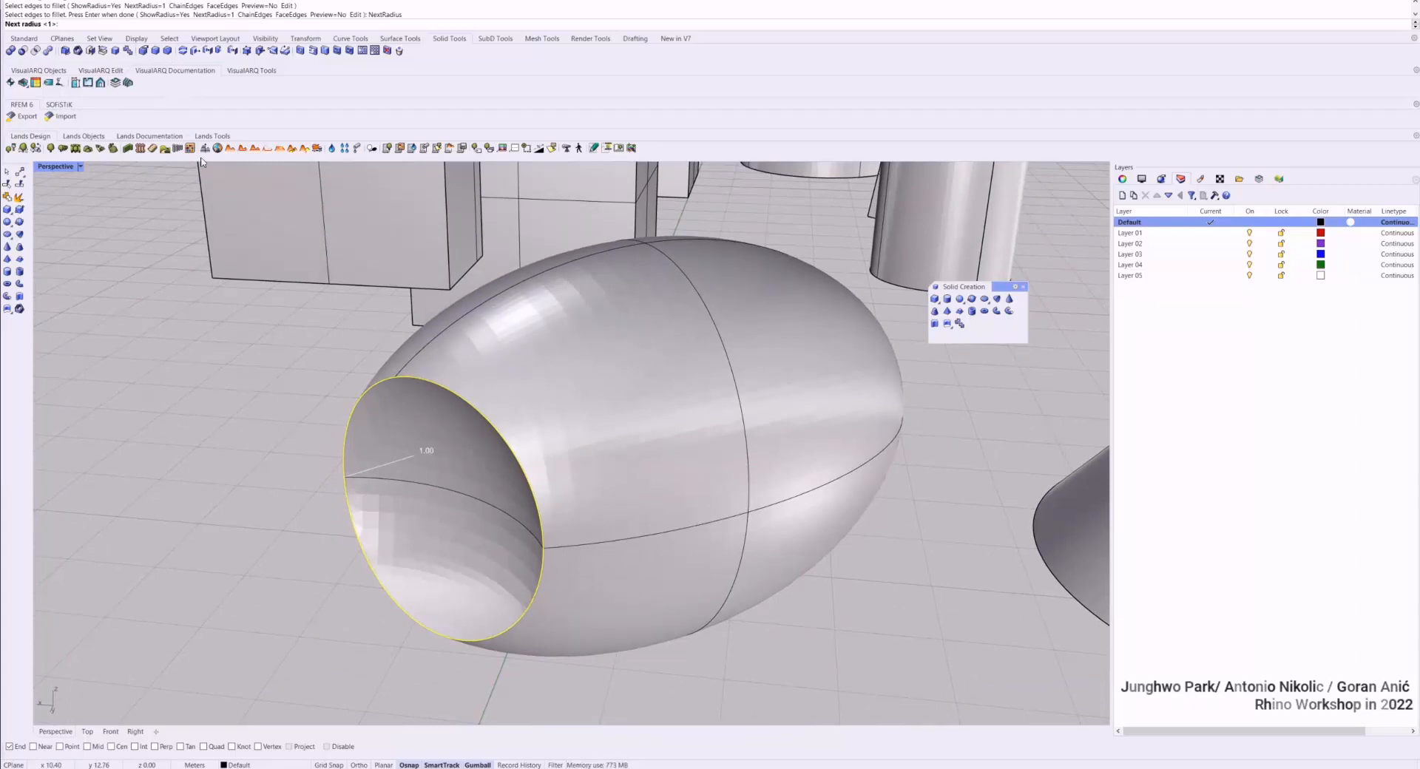
text(0.3)
key(Return)
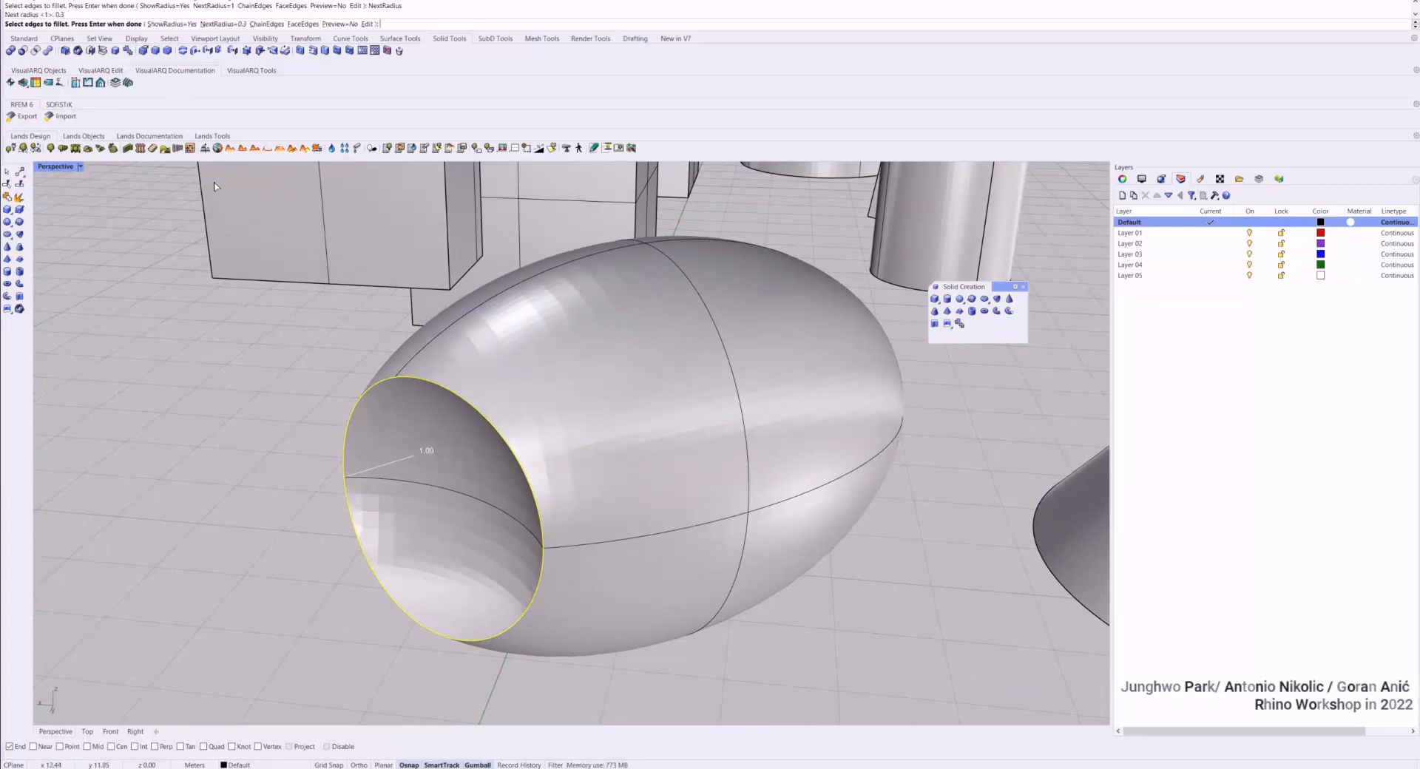
scroll(257, 56, down, 1)
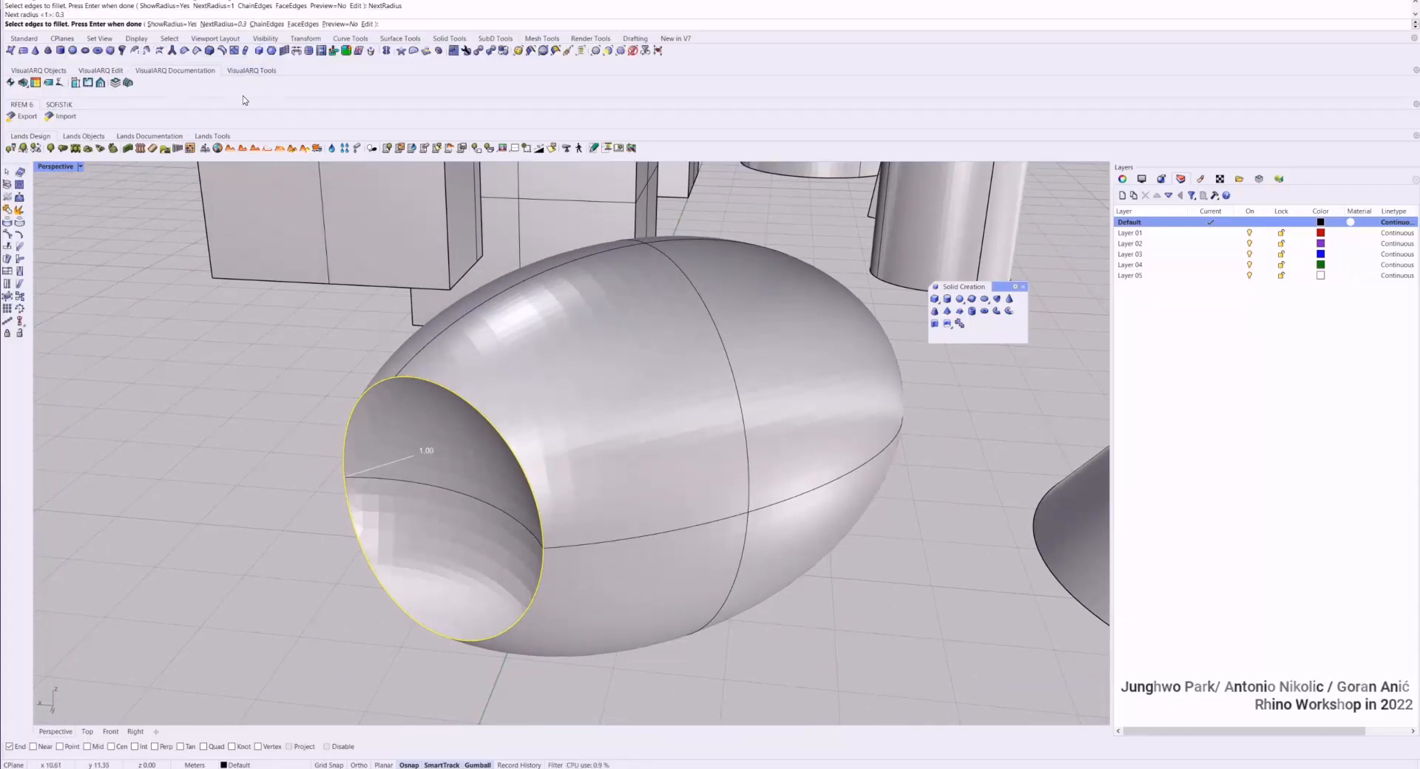
click(236, 25)
key(Return)
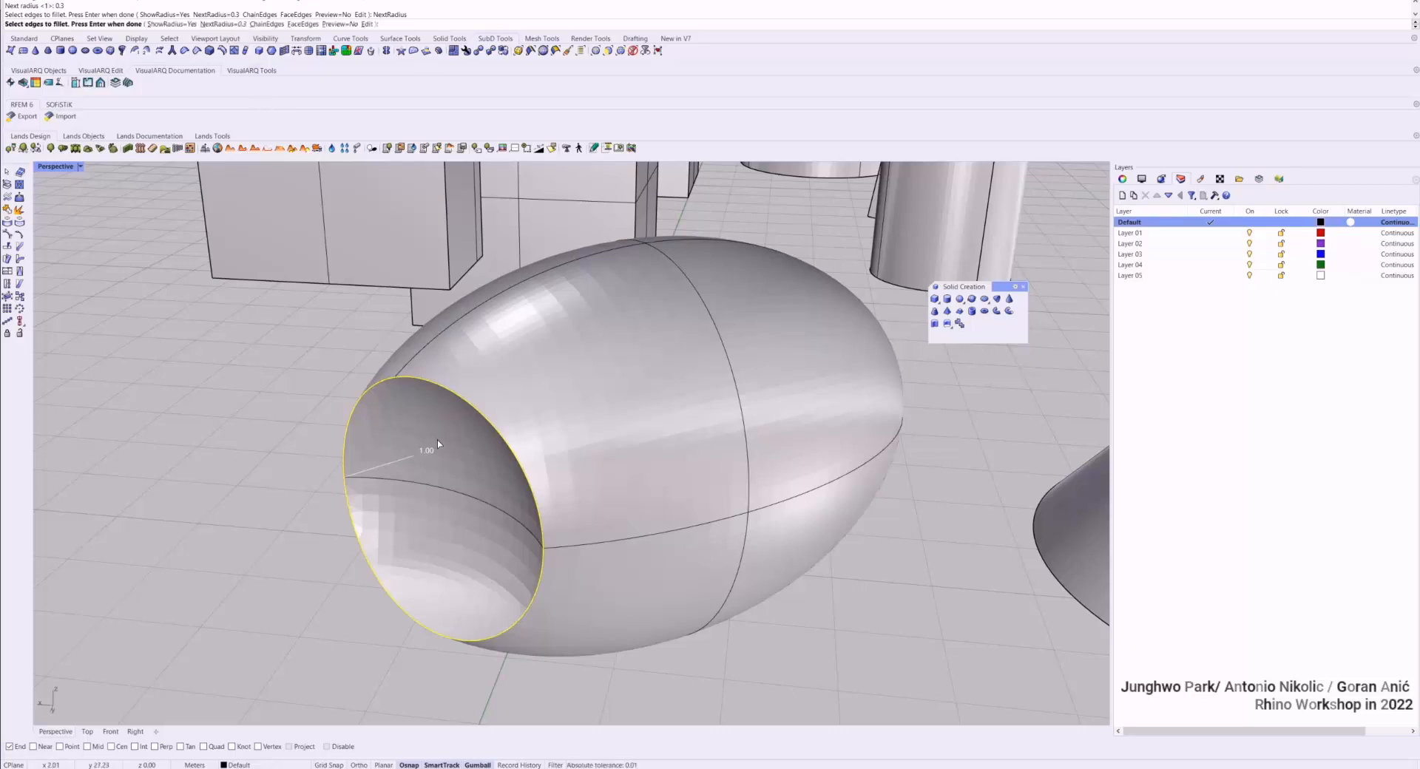
click(424, 454)
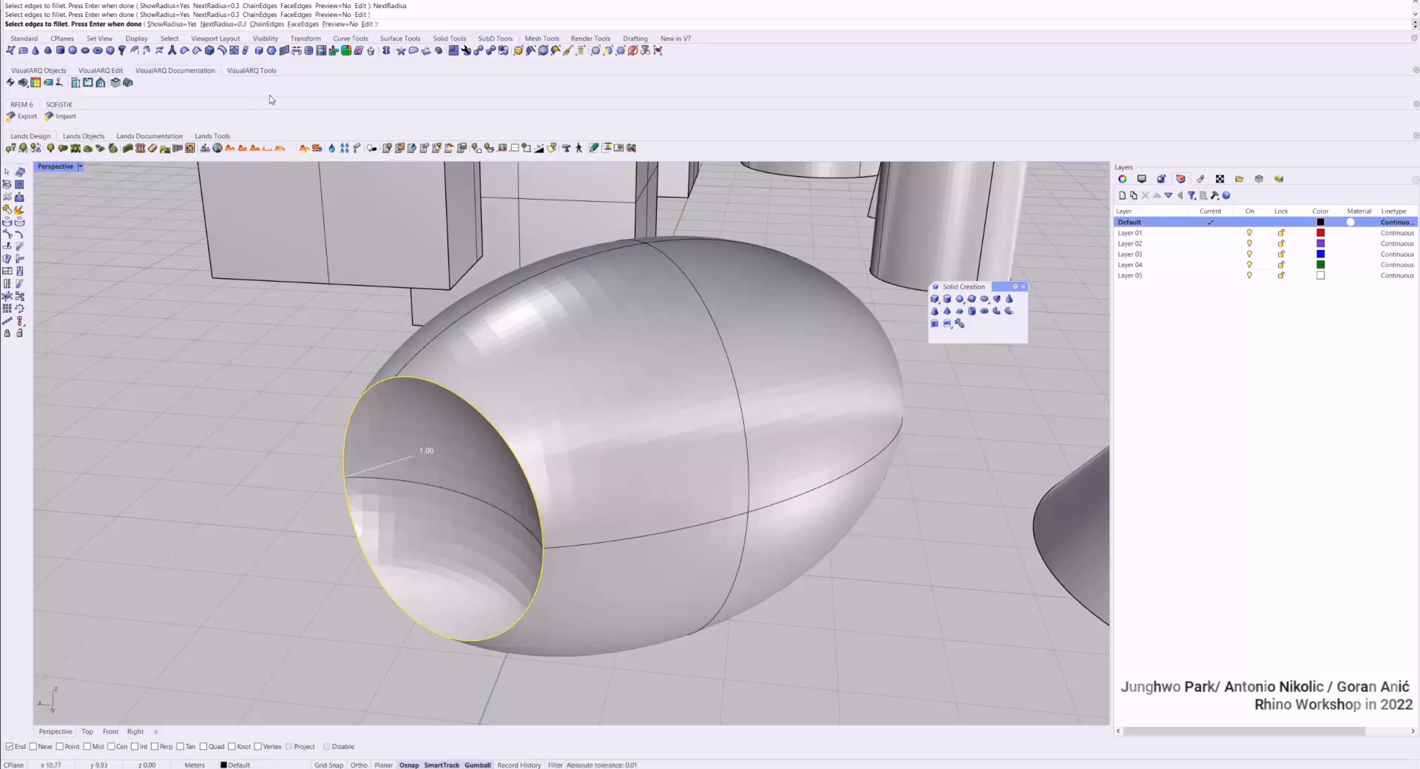
click(172, 24)
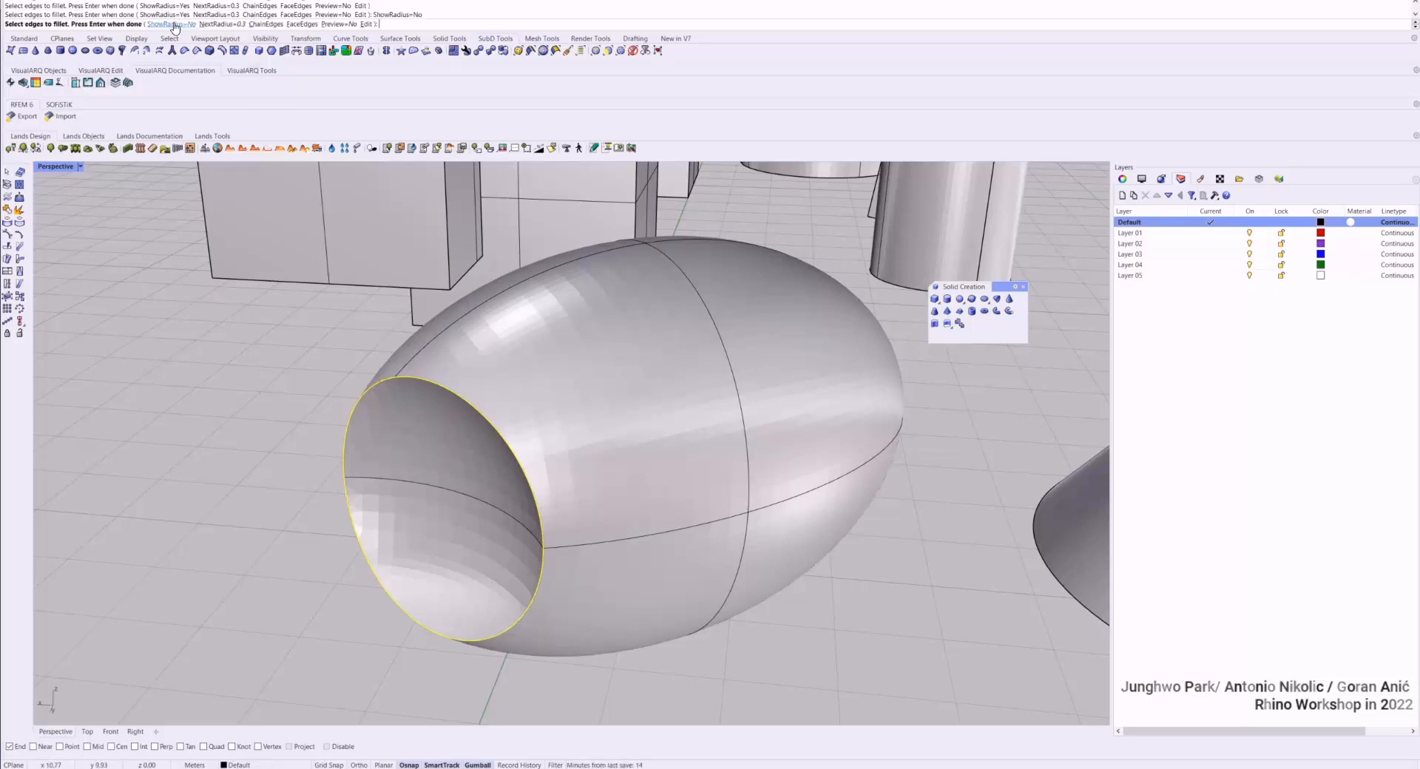
click(172, 25)
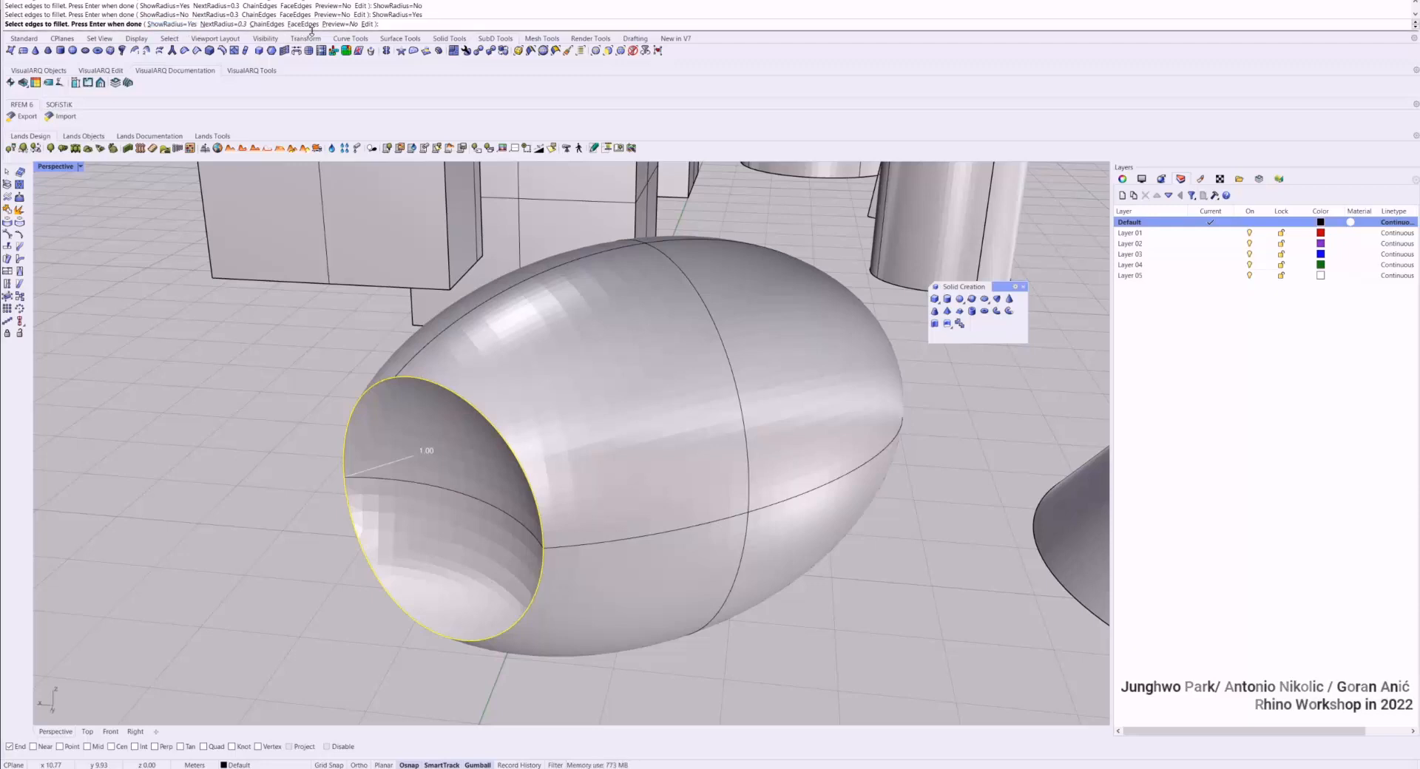
click(367, 26)
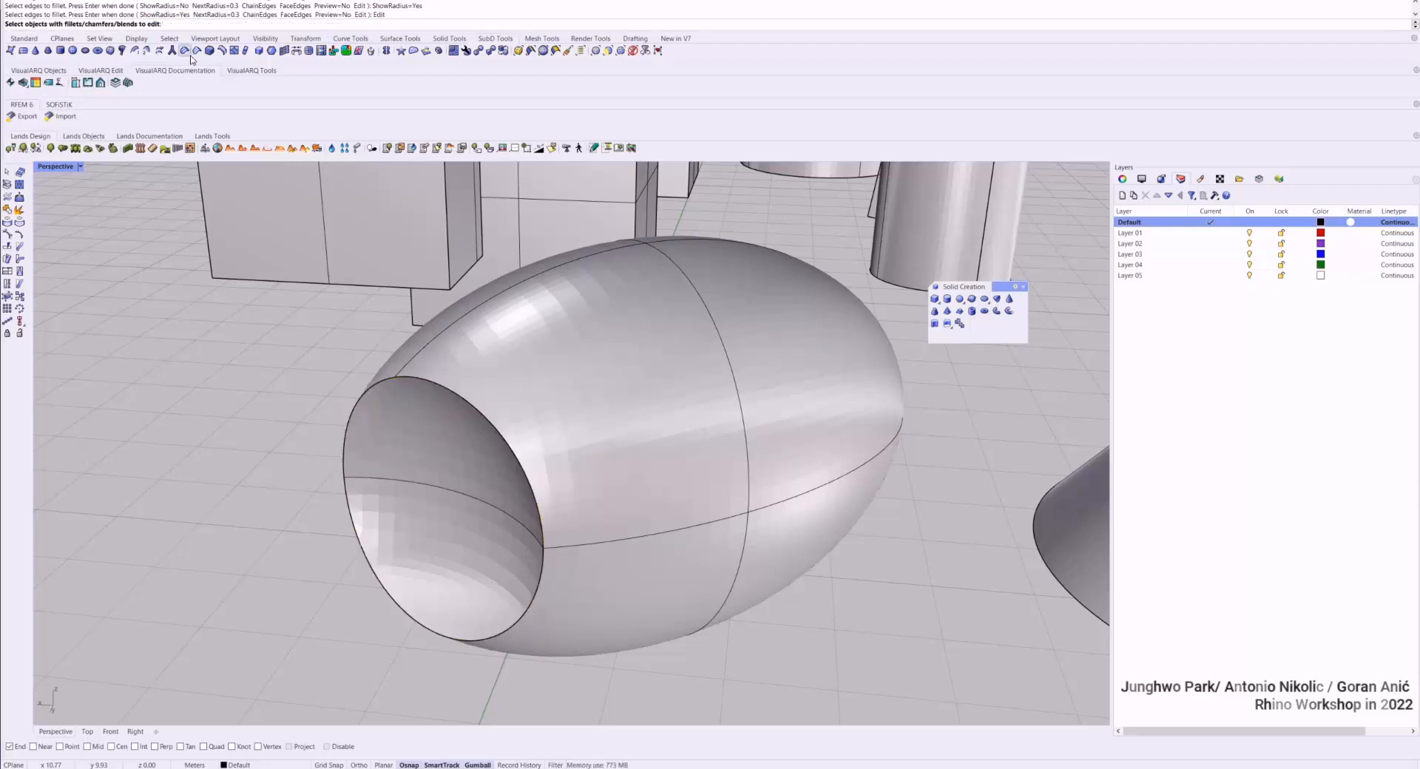
key(Escape)
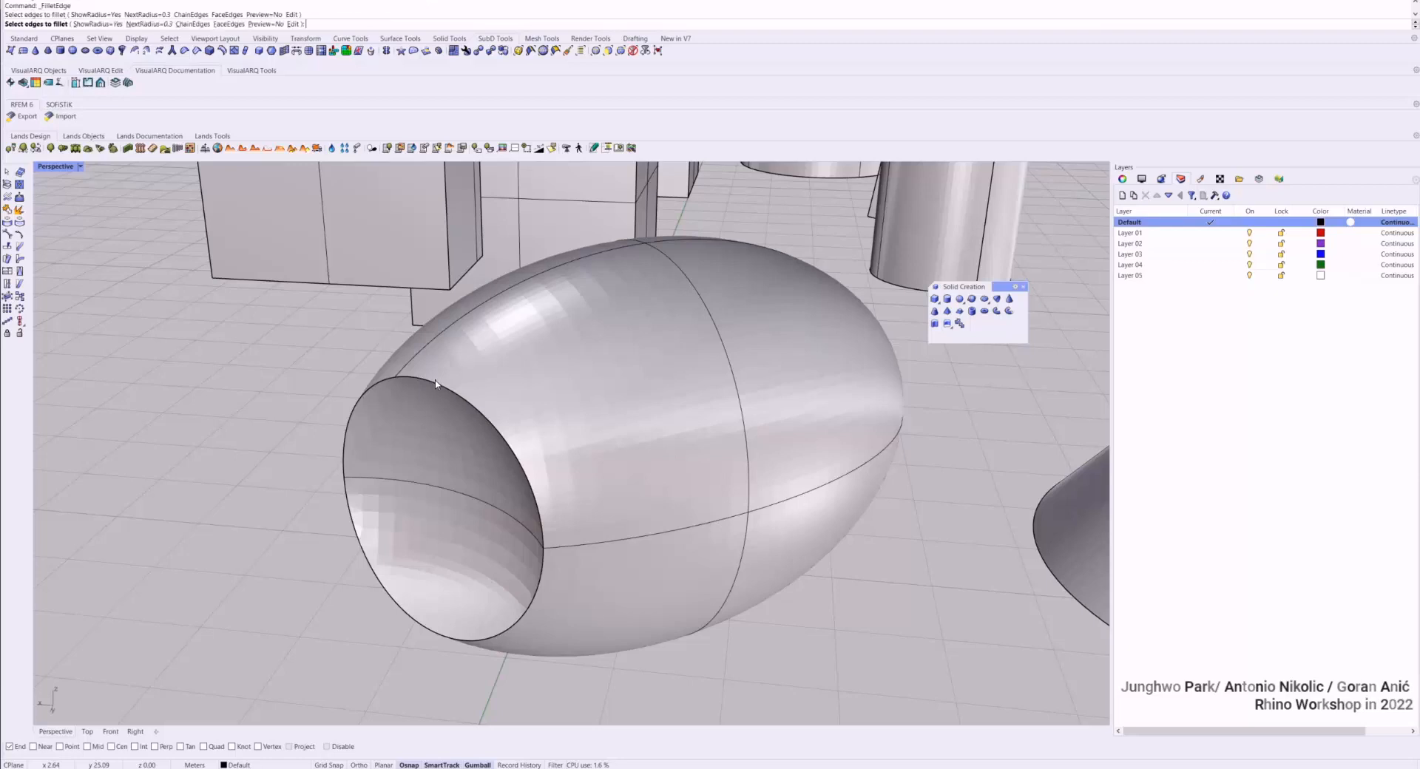
Fillet the open rim of the hollow ellipsoid with a radius of 0.3
key(Return)
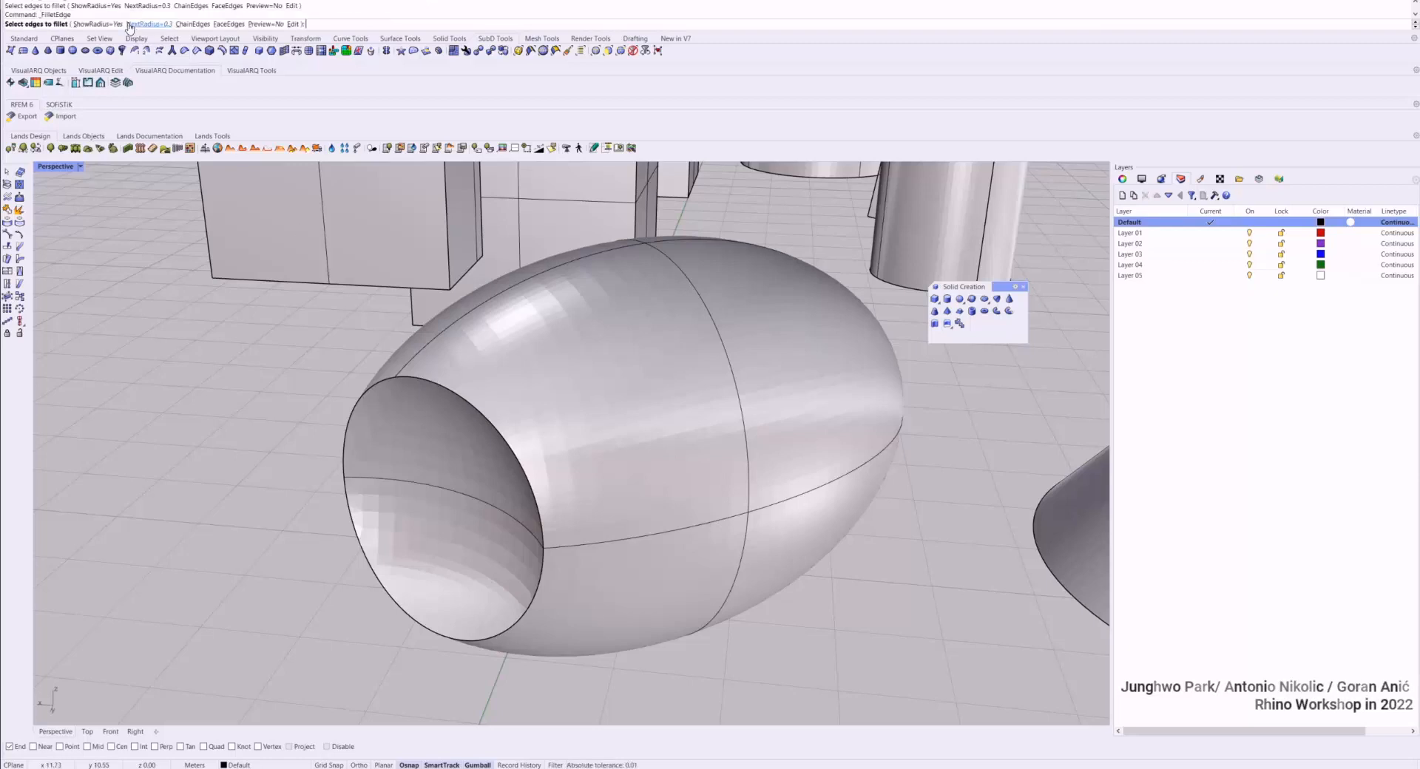
click(475, 413)
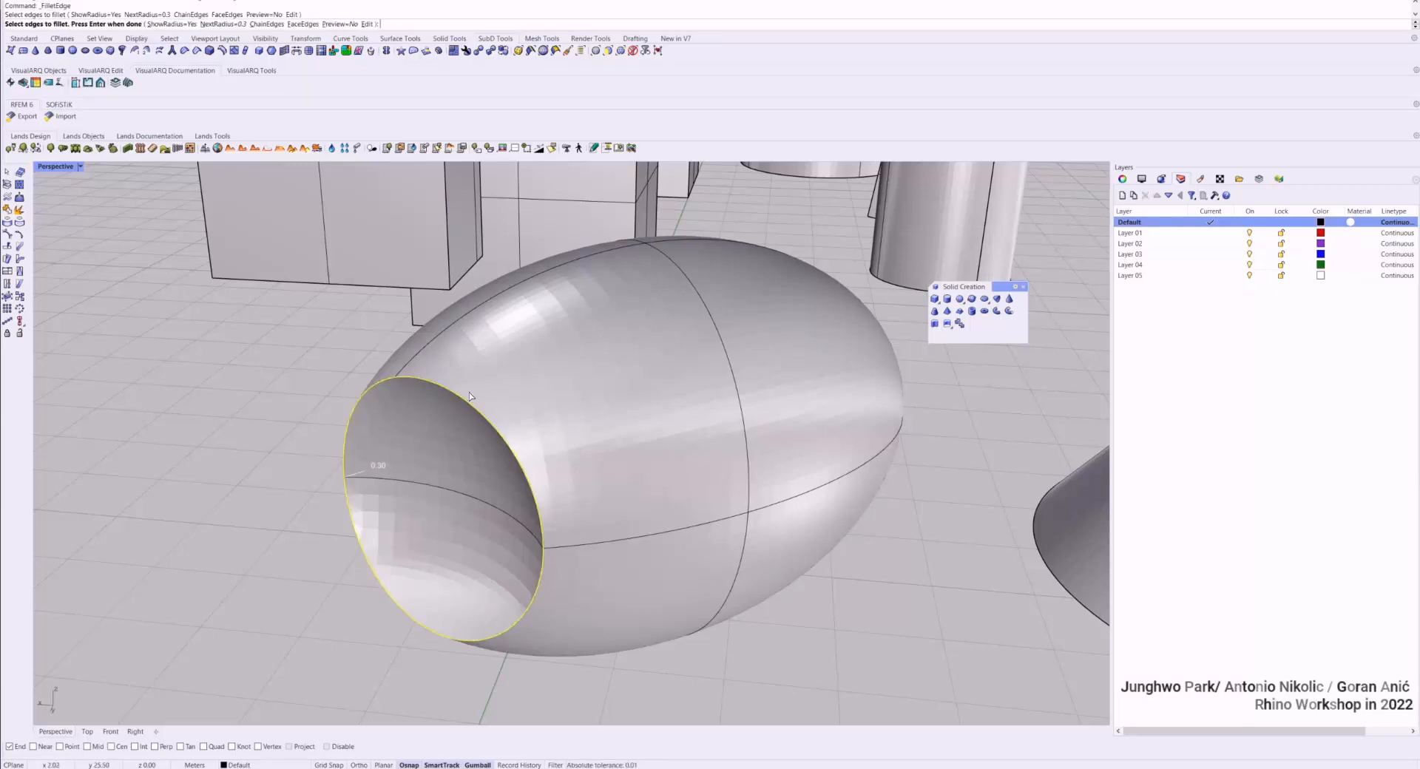
key(Return)
right_drag(345, 487, 554, 546)
key(Return)
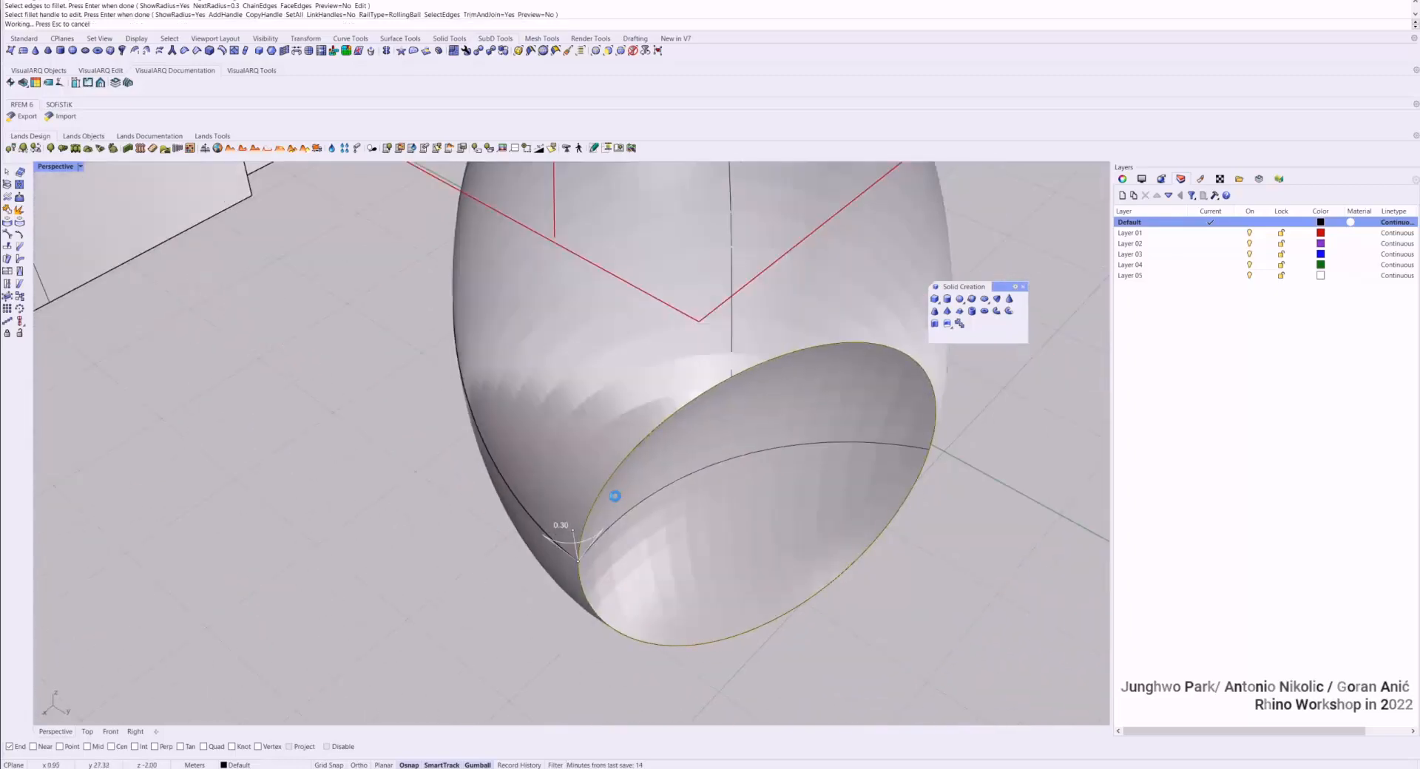
right_drag(619, 488, 467, 394)
scroll(525, 474, down, 6)
click(466, 393)
key(Escape)
scroll(529, 329, up, 2)
scroll(530, 329, up, 2)
right_drag(566, 328, 517, 371)
scroll(518, 371, down, 2)
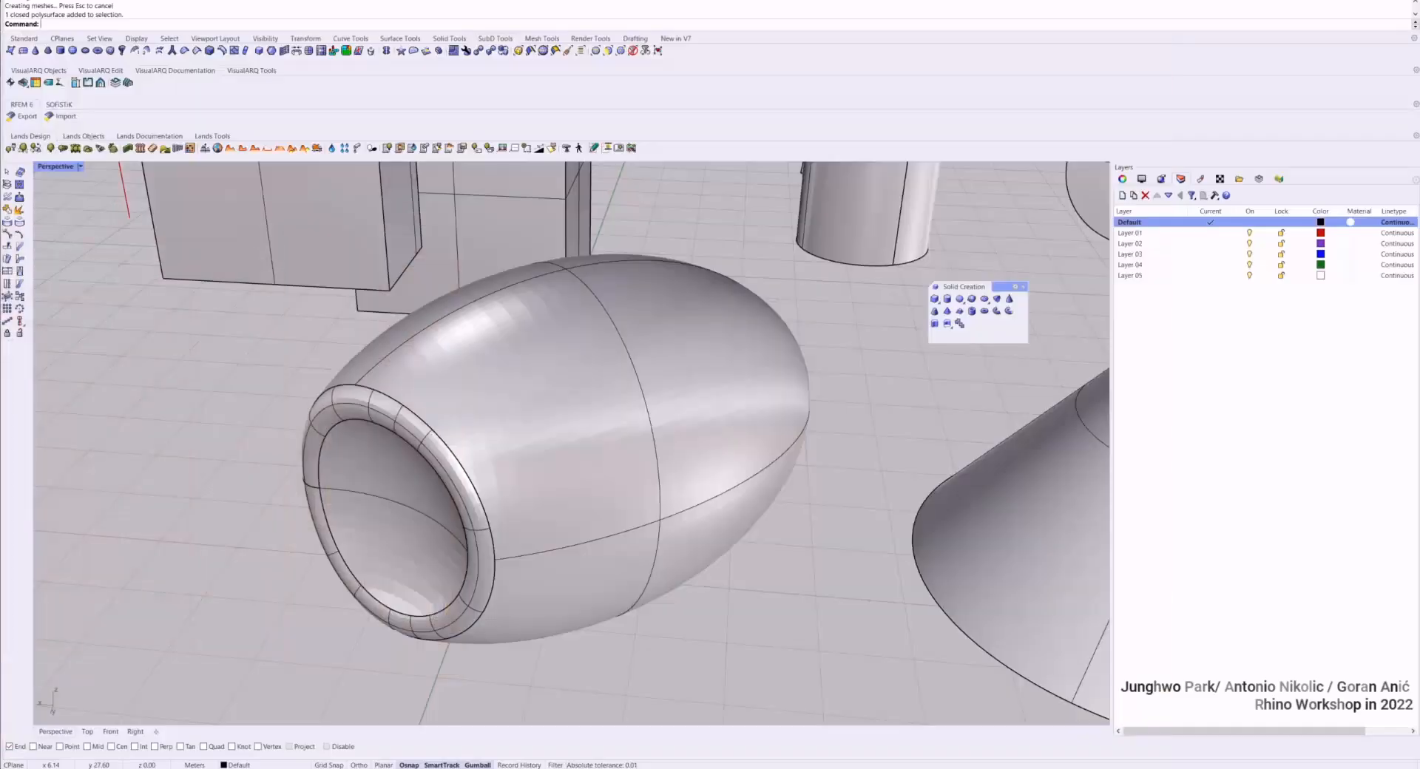
Fillet the top-face edges of the small truncated pentagonal pyramid with a radius of 0.3
scroll(815, 397, down, 5)
shift+right_drag(813, 402, 681, 459)
scroll(762, 308, up, 4)
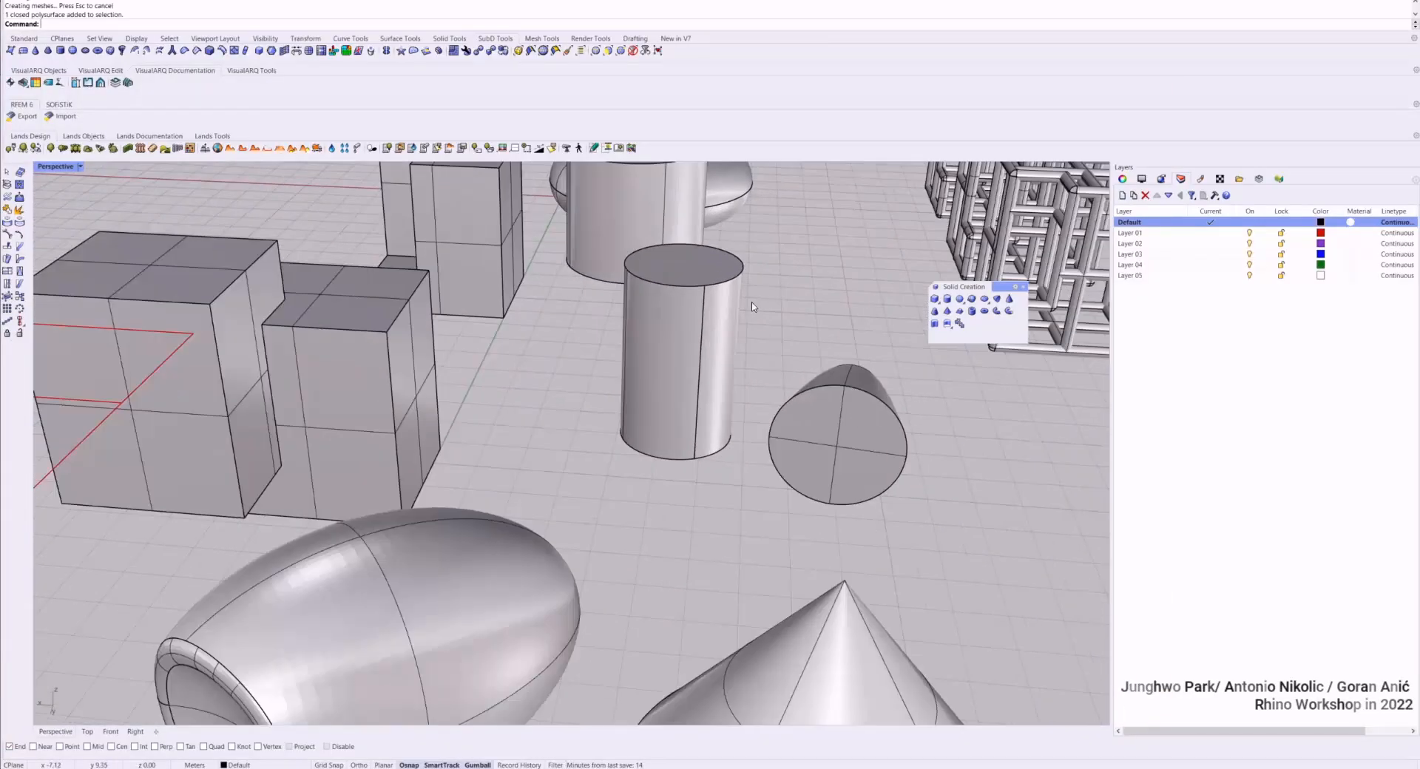
right_drag(770, 309, 603, 367)
scroll(604, 367, down, 4)
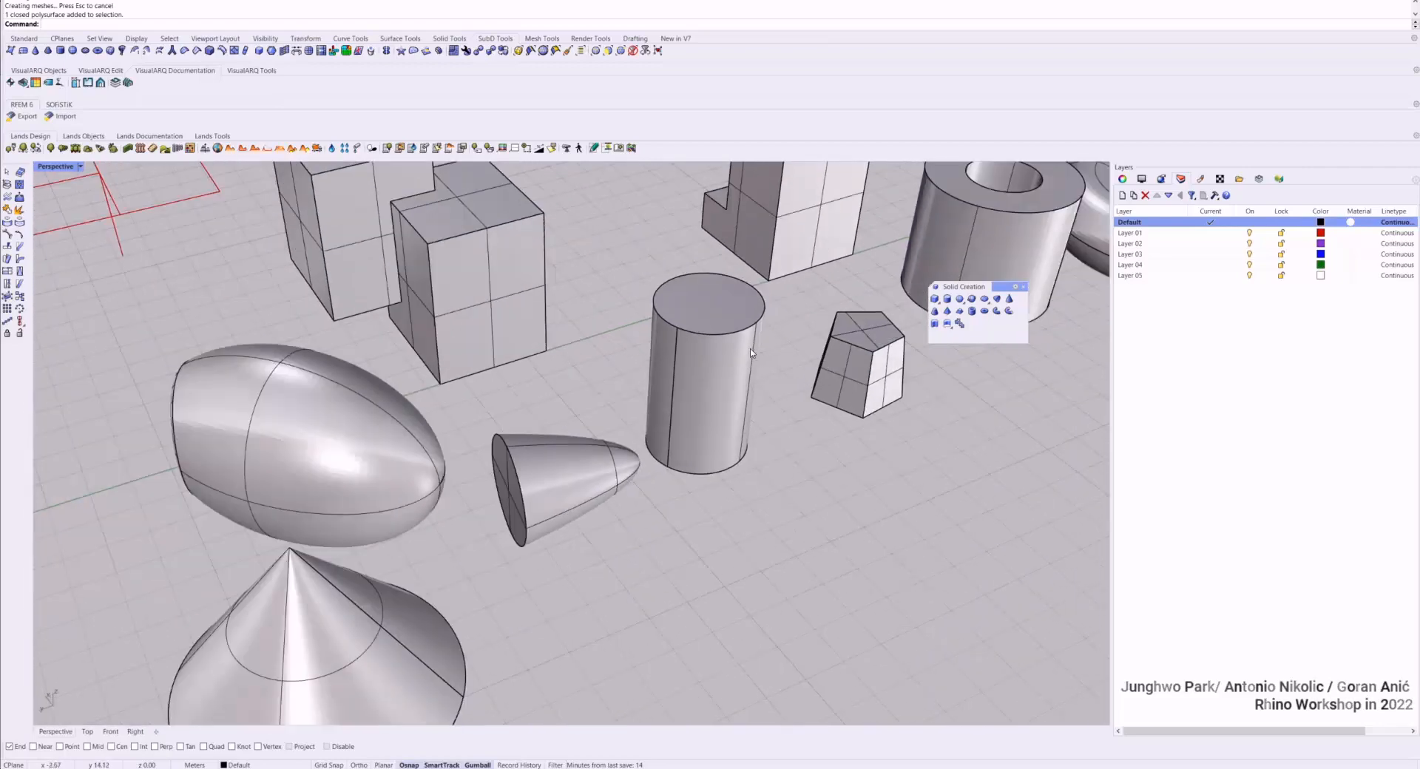
shift+right_drag(896, 330, 585, 398)
scroll(585, 398, up, 9)
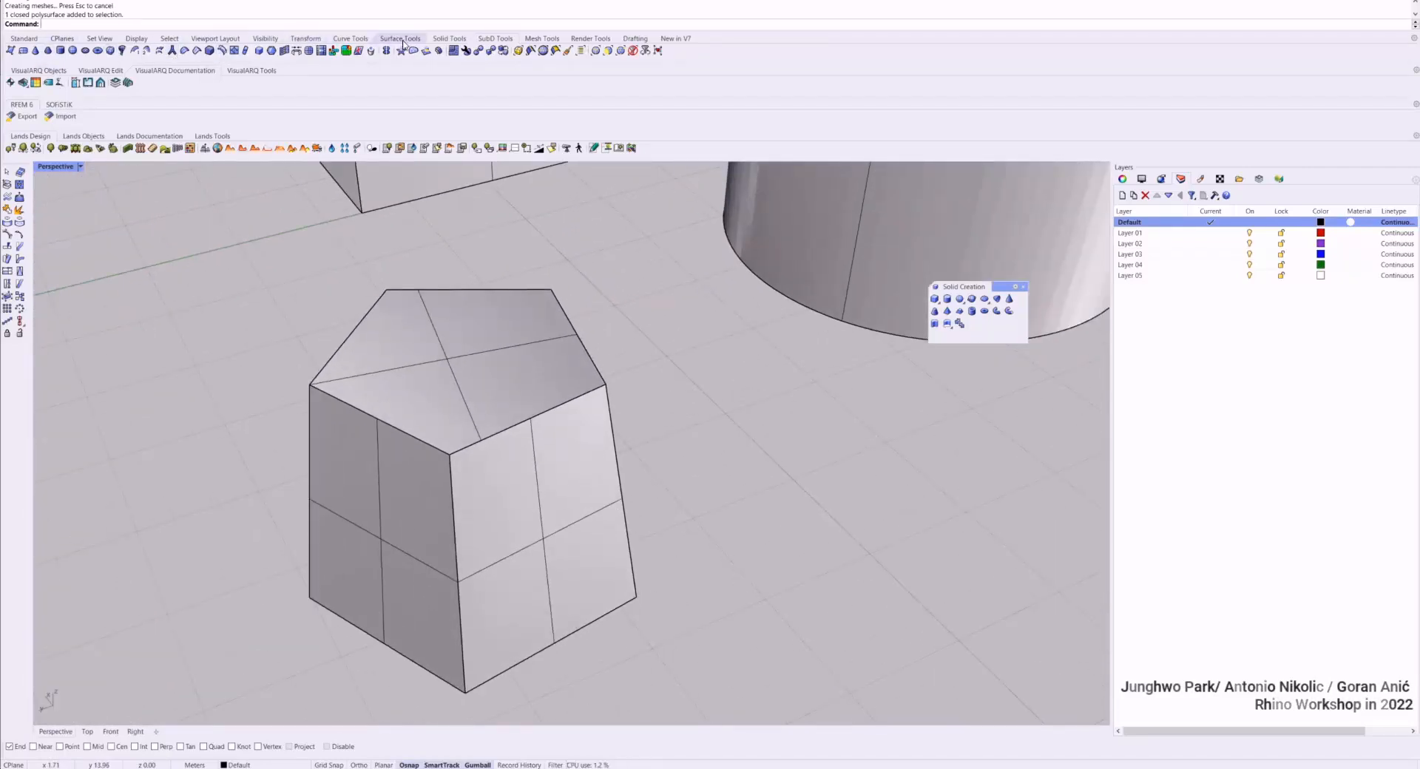
click(97, 39)
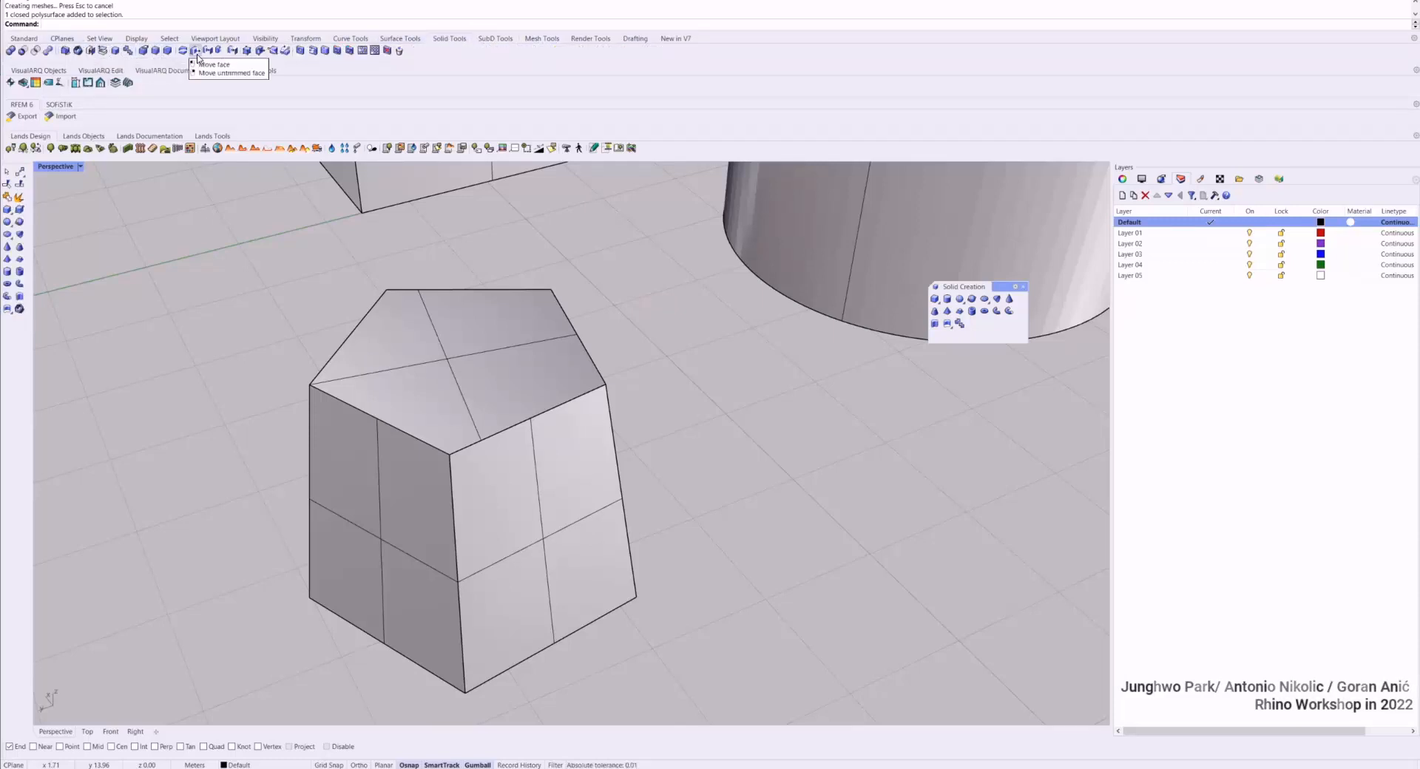
click(156, 51)
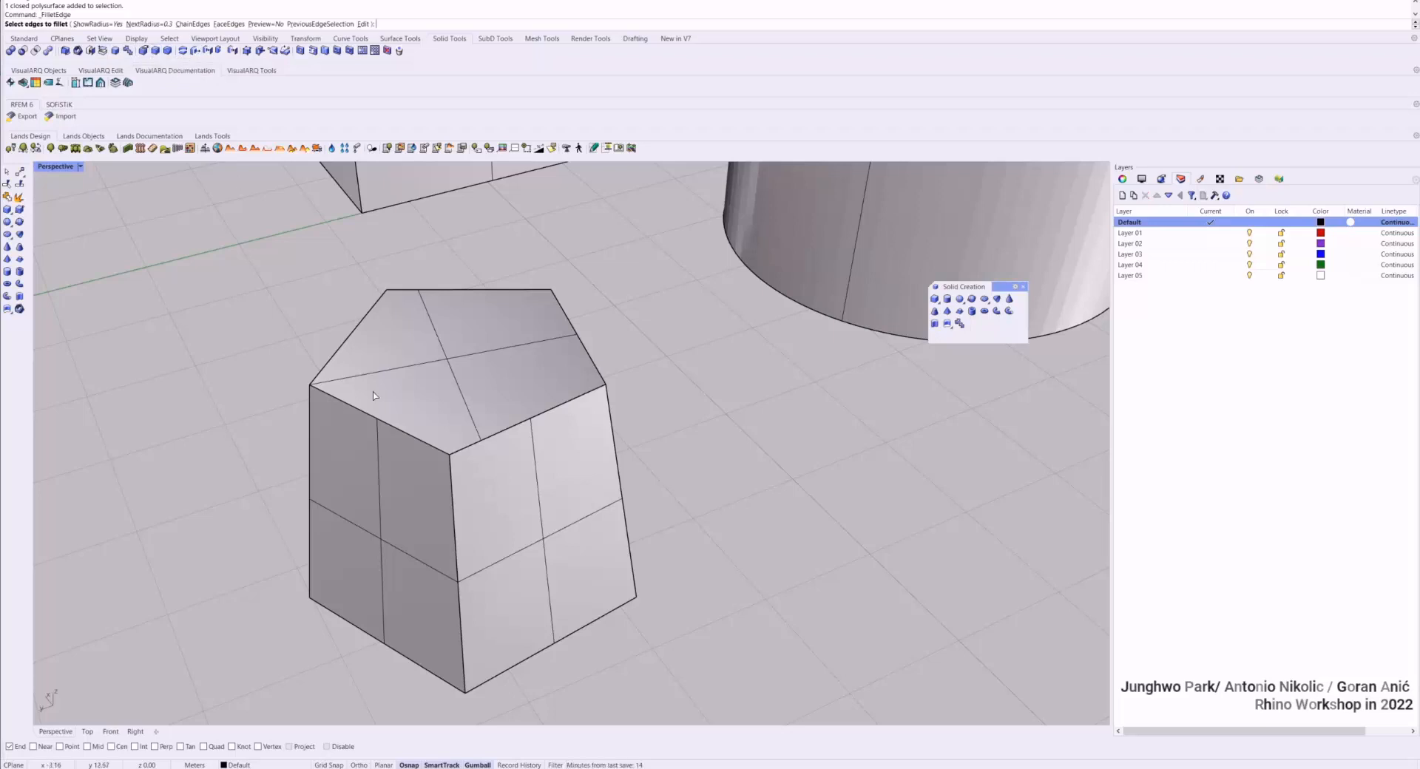
click(372, 416)
click(488, 436)
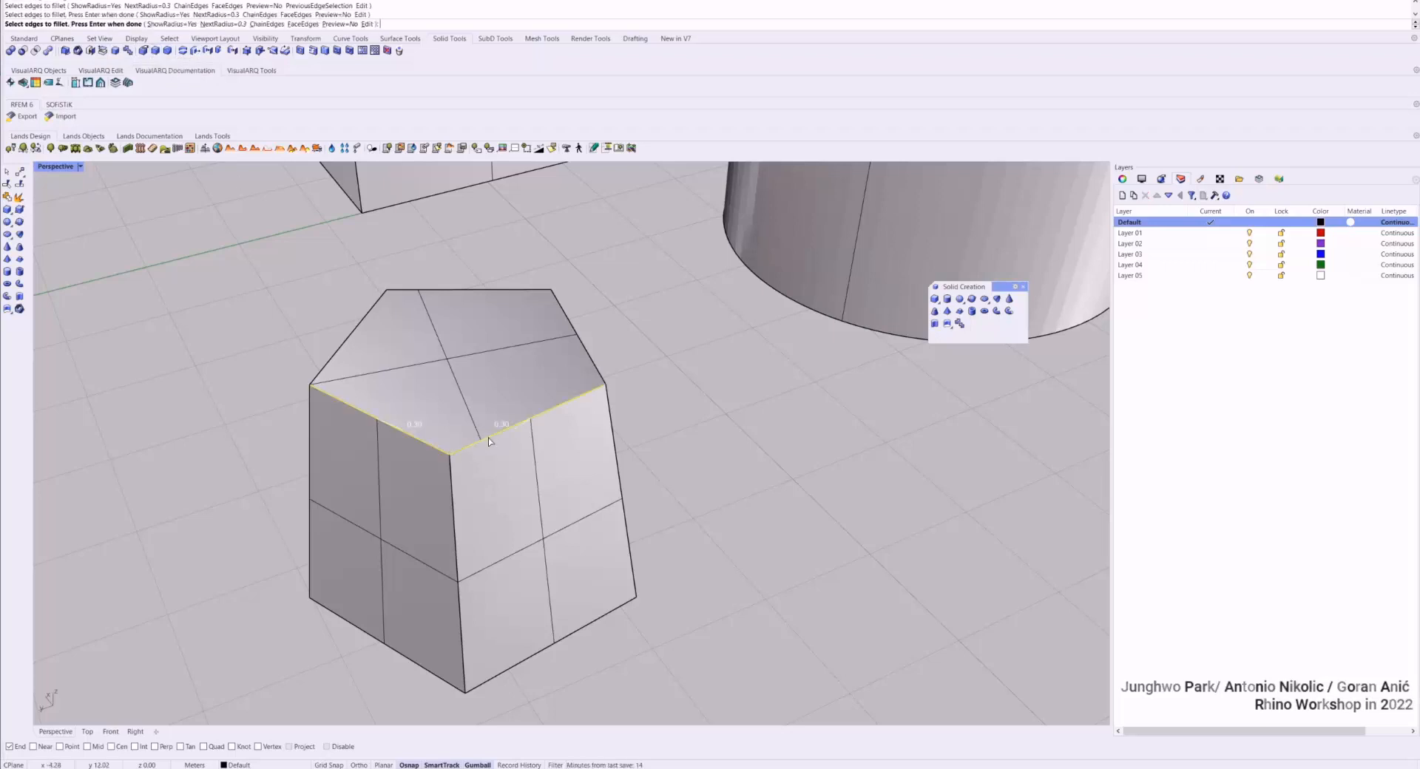
click(583, 343)
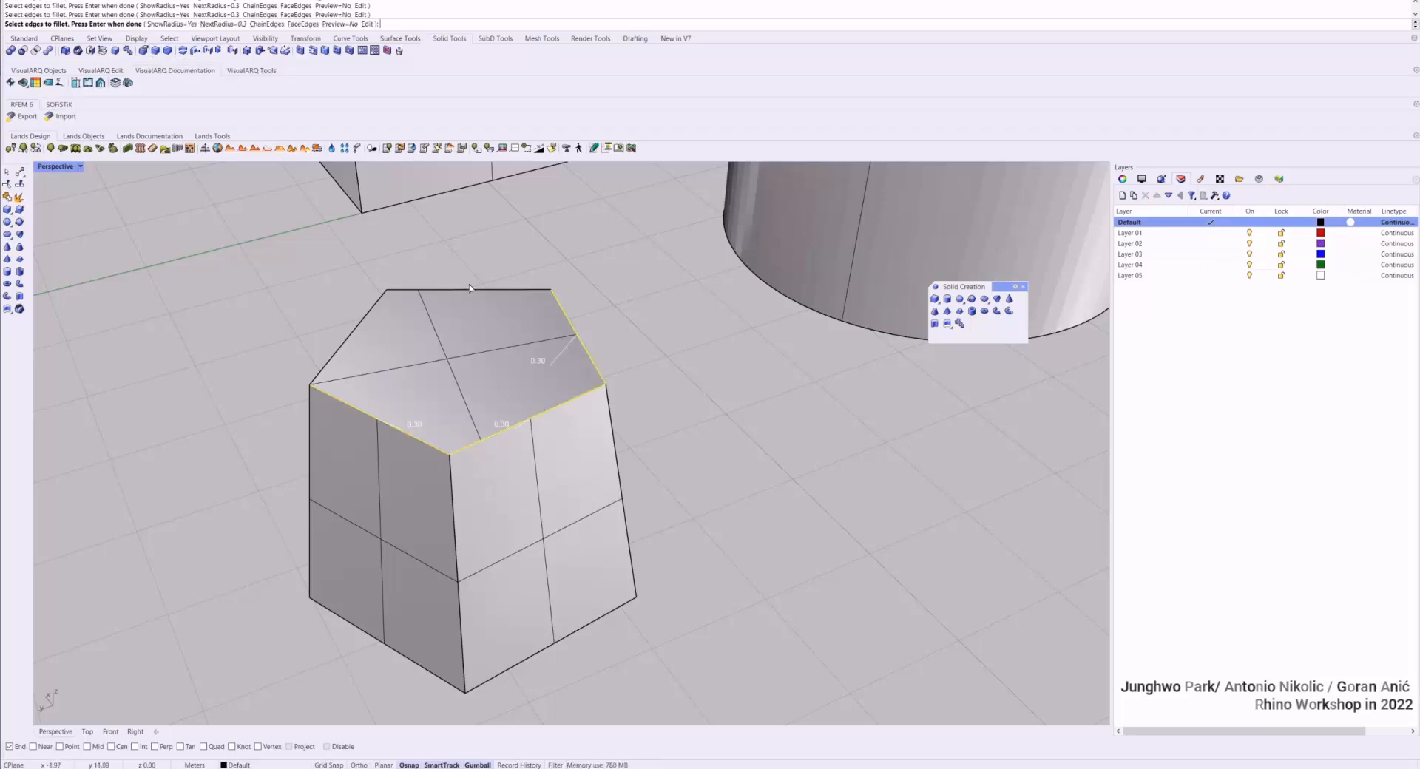
click(368, 314)
key(Return)
key(Return)
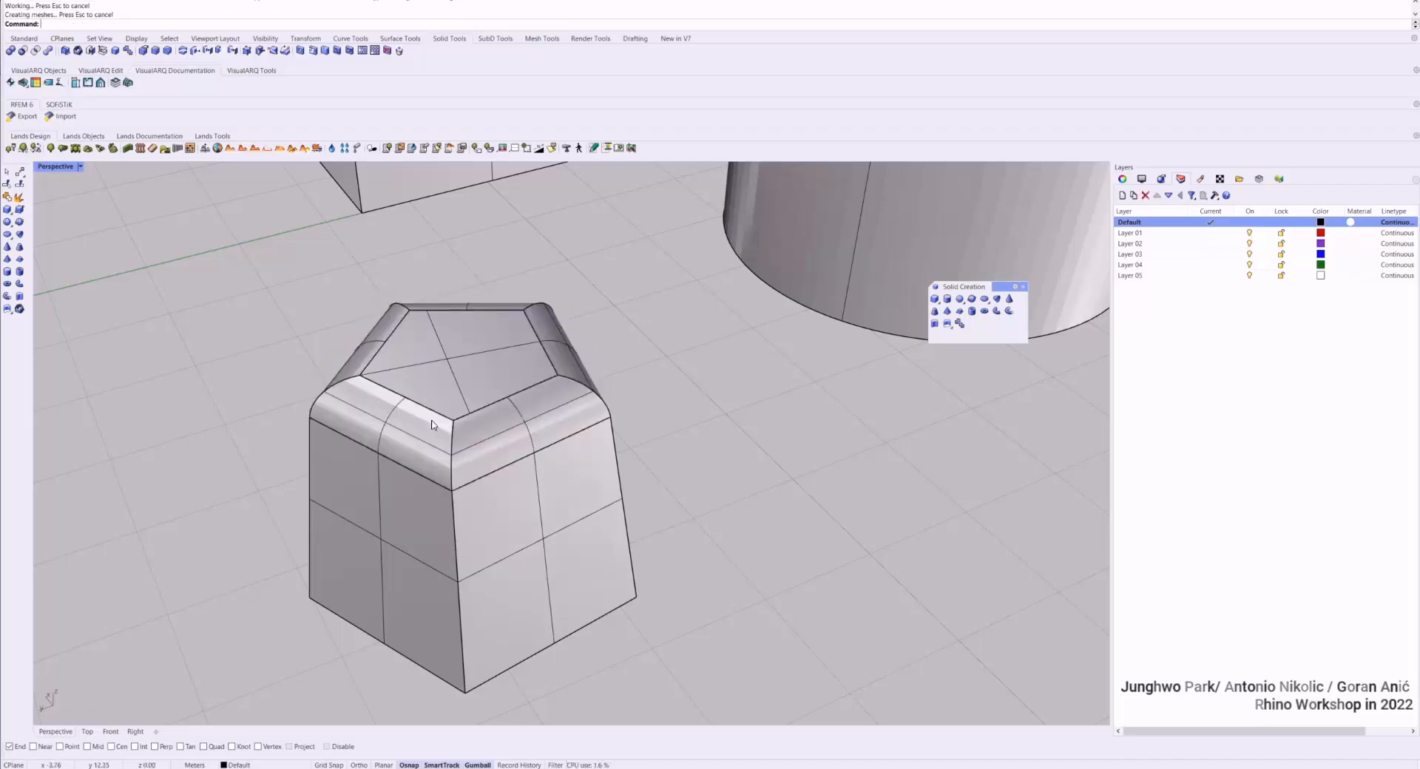
right_drag(390, 339, 383, 364)
right_drag(359, 343, 394, 340)
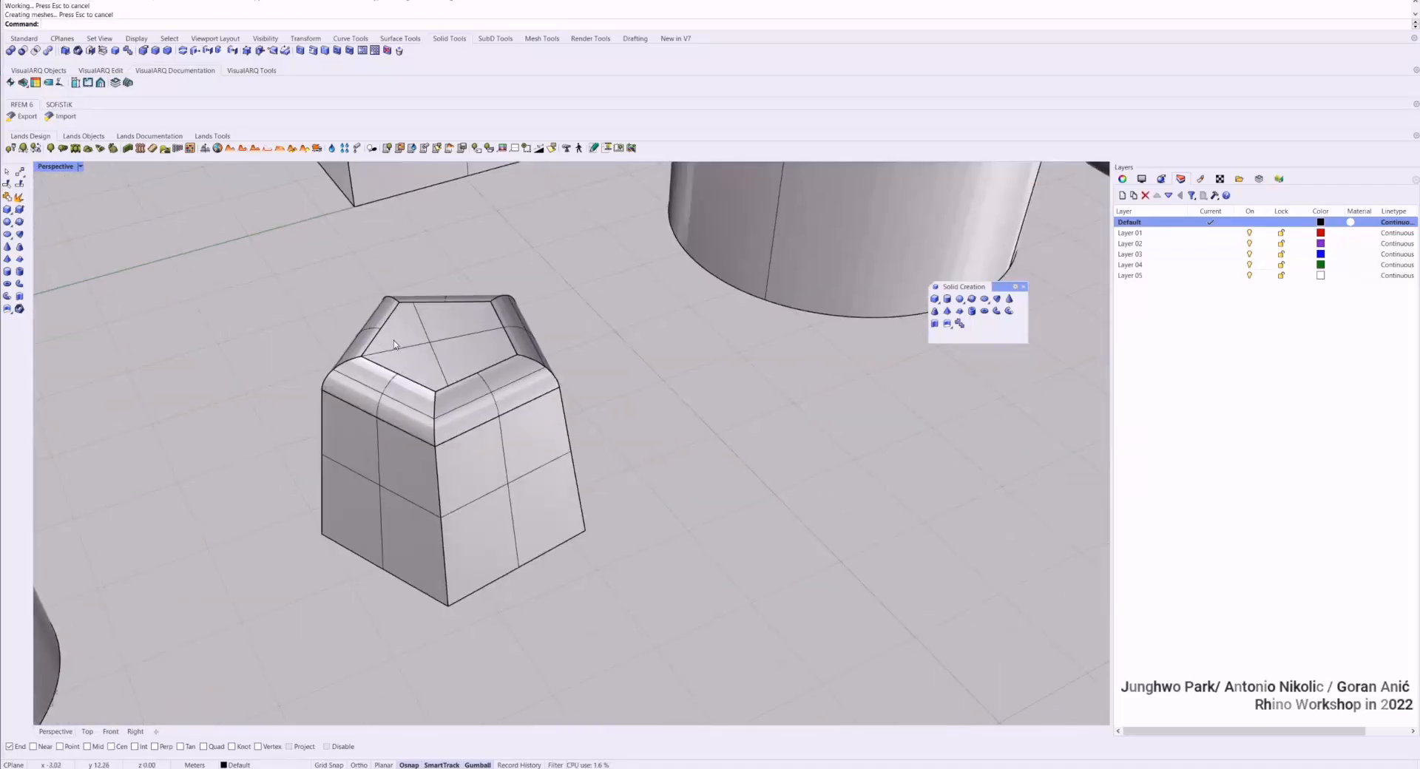
Blend the top edge of the plain solid cylinder with a radius of 1
right_click(155, 50)
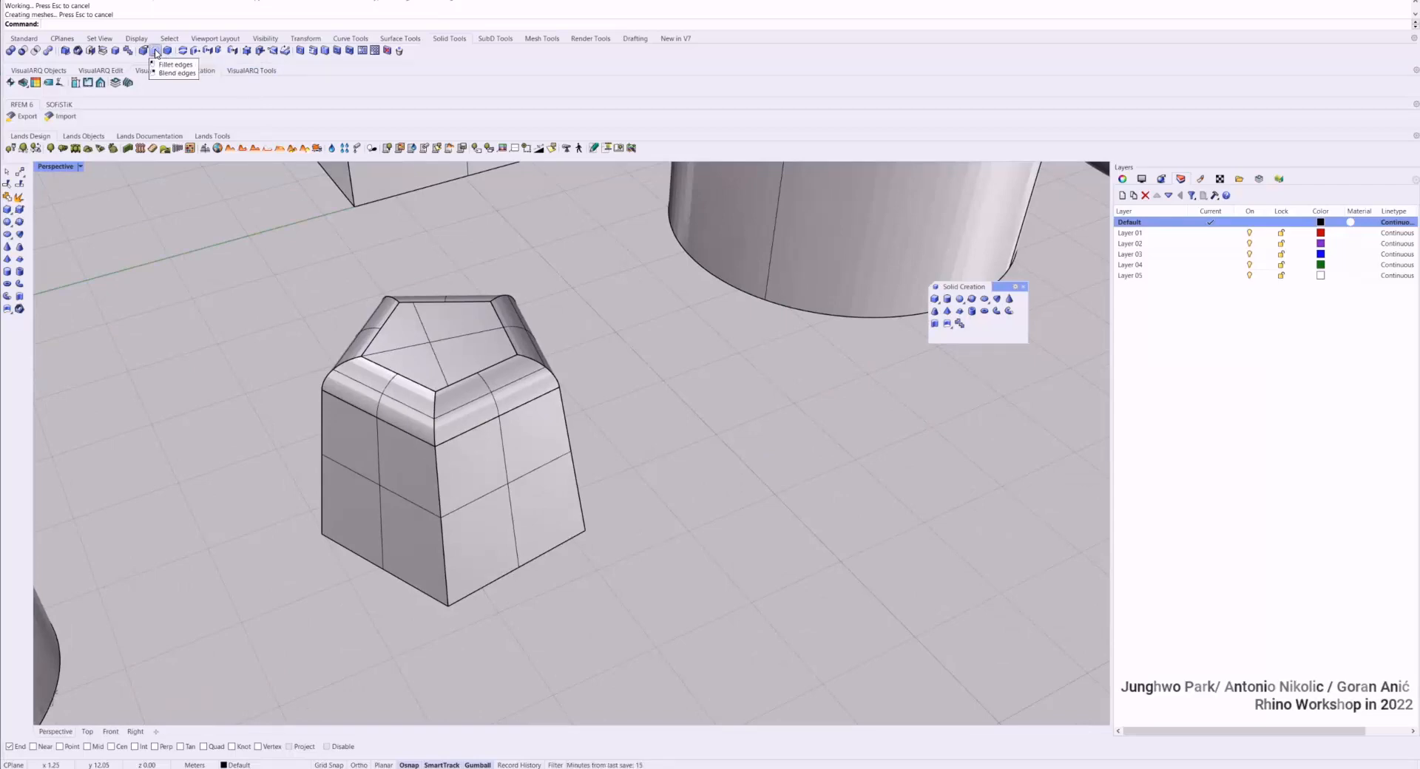
scroll(307, 307, down, 5)
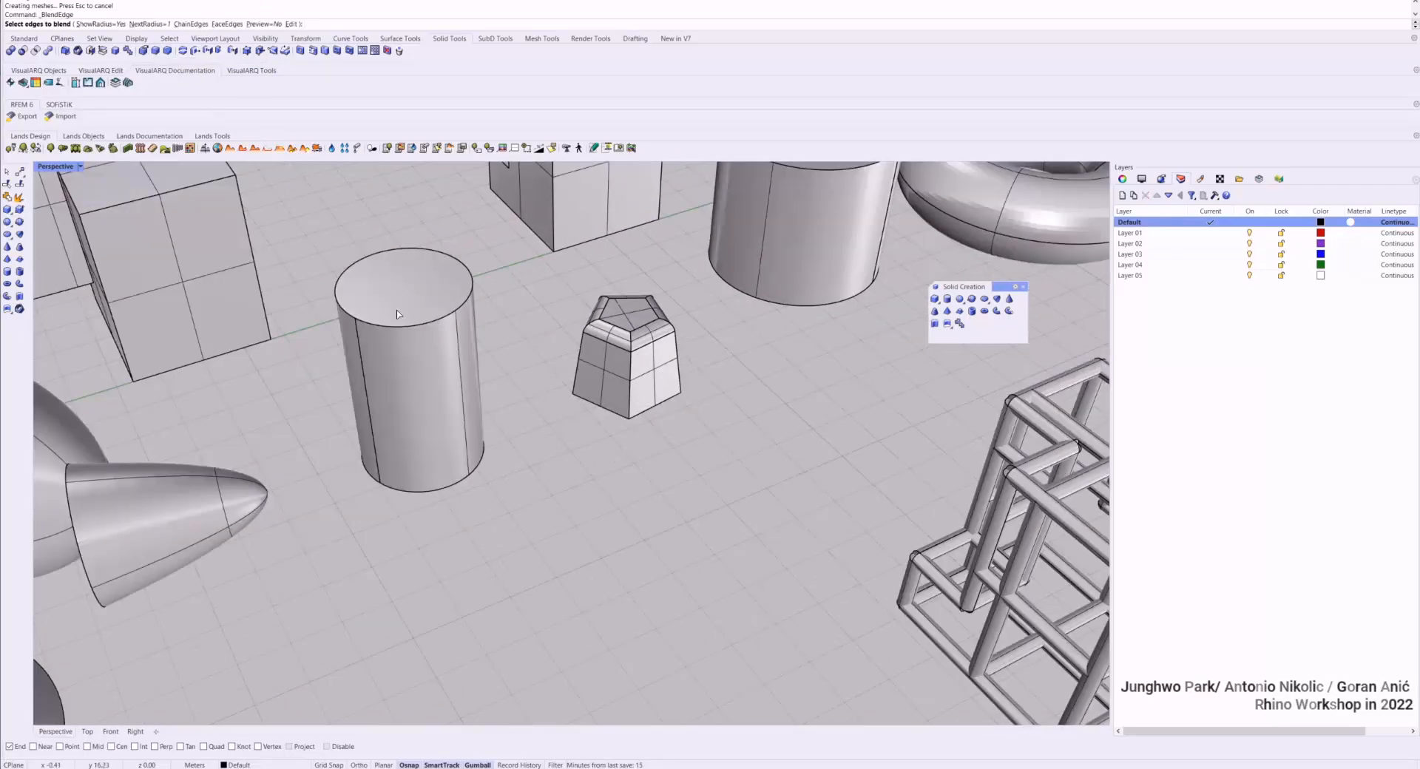
click(398, 333)
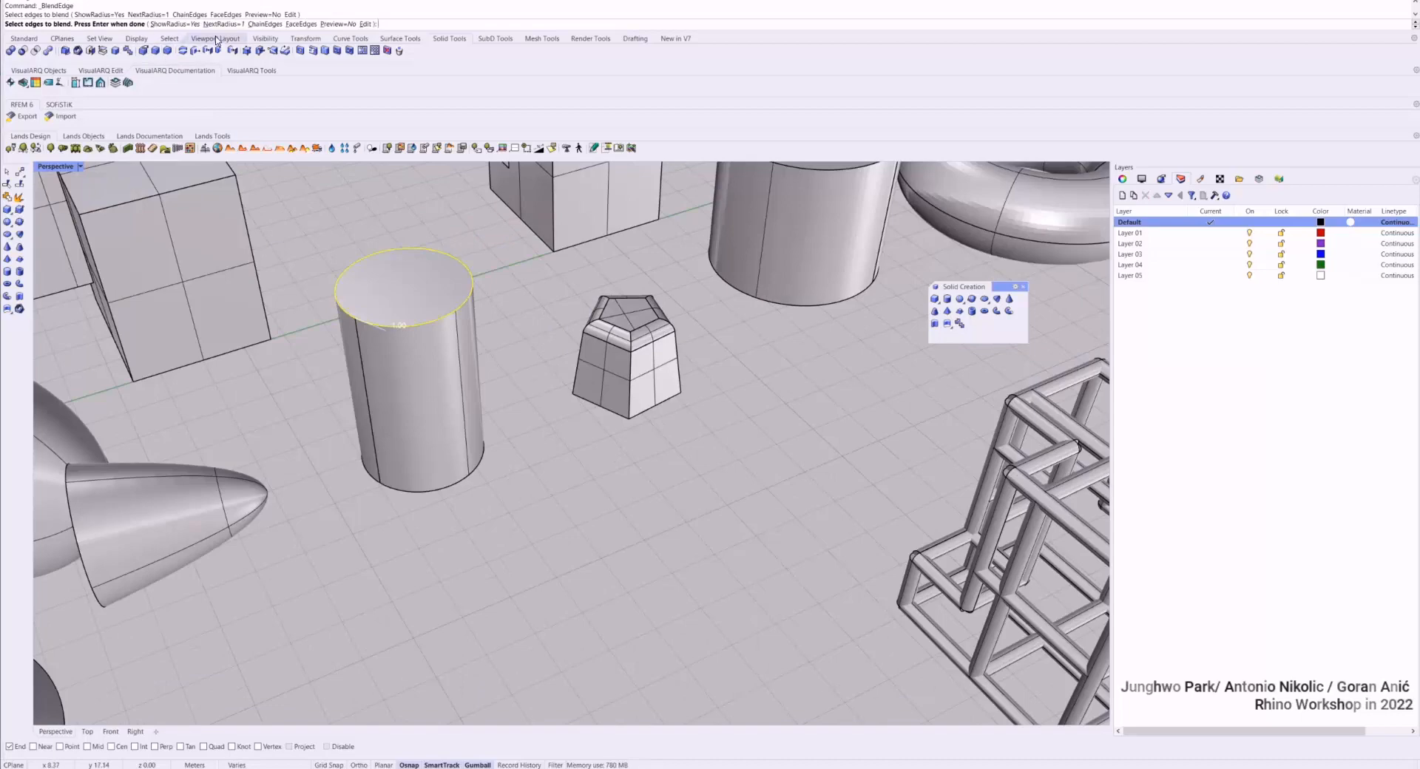
key(Return)
scroll(380, 321, up, 5)
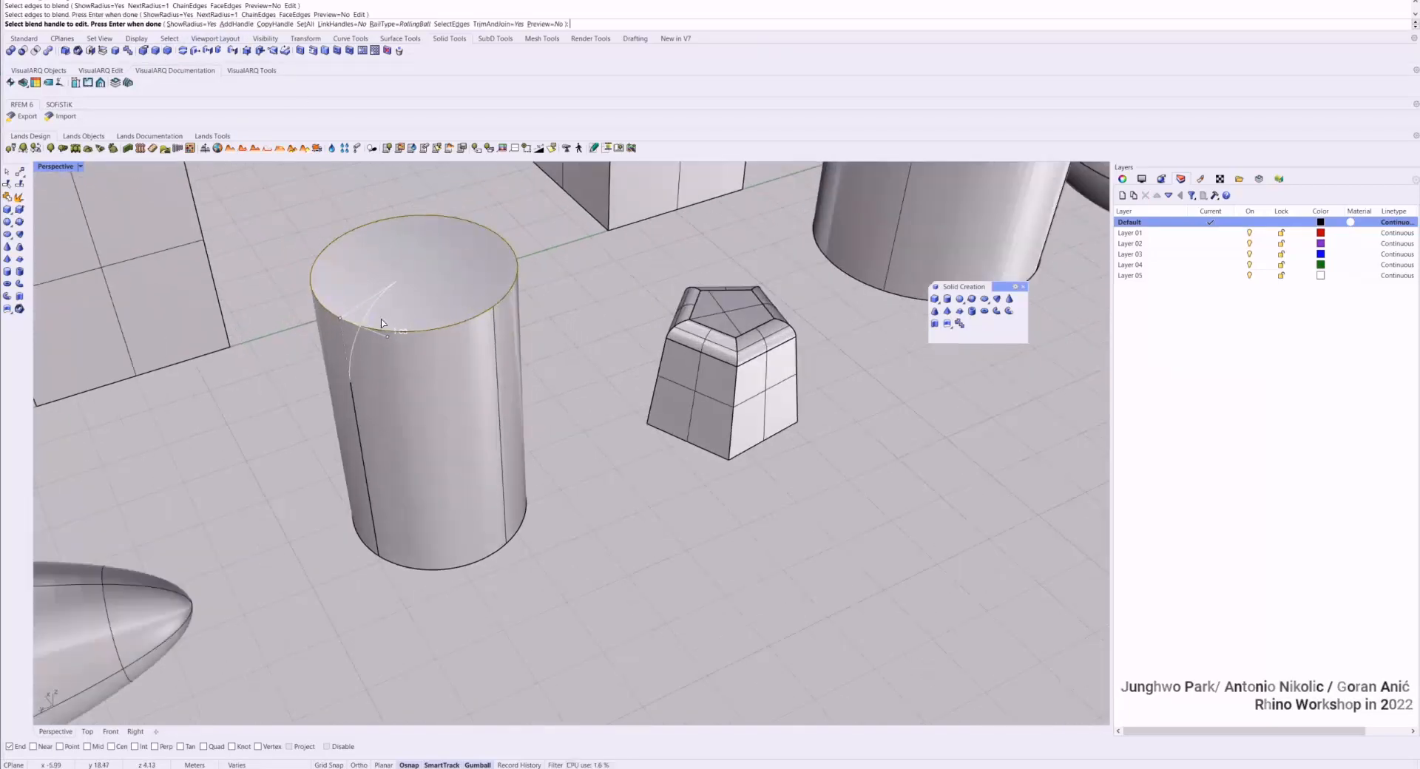
scroll(369, 284, down, 10)
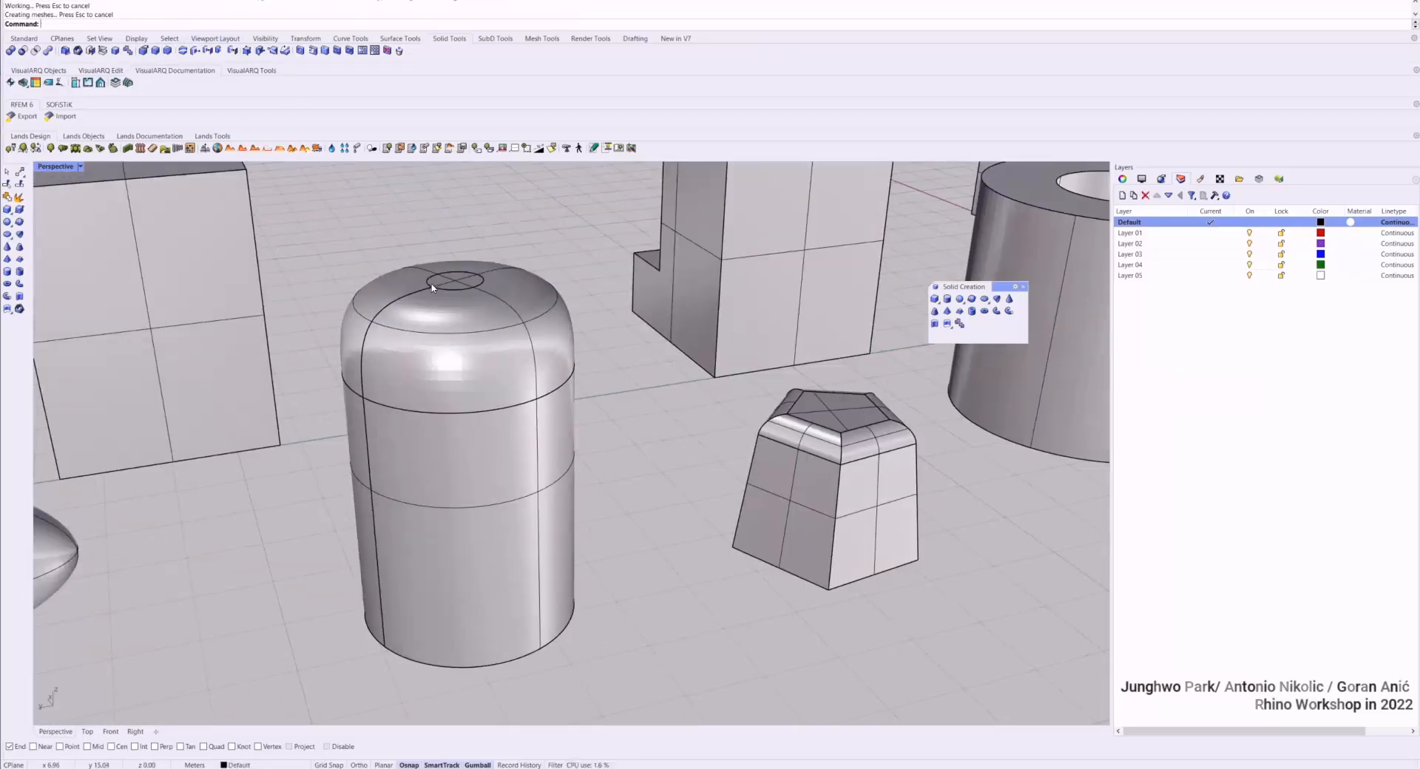
Start an edge blend at the two adjoining boxes and set its next radius to 0.3
shift+right_drag(371, 286, 673, 392)
scroll(370, 296, up, 6)
key(Return)
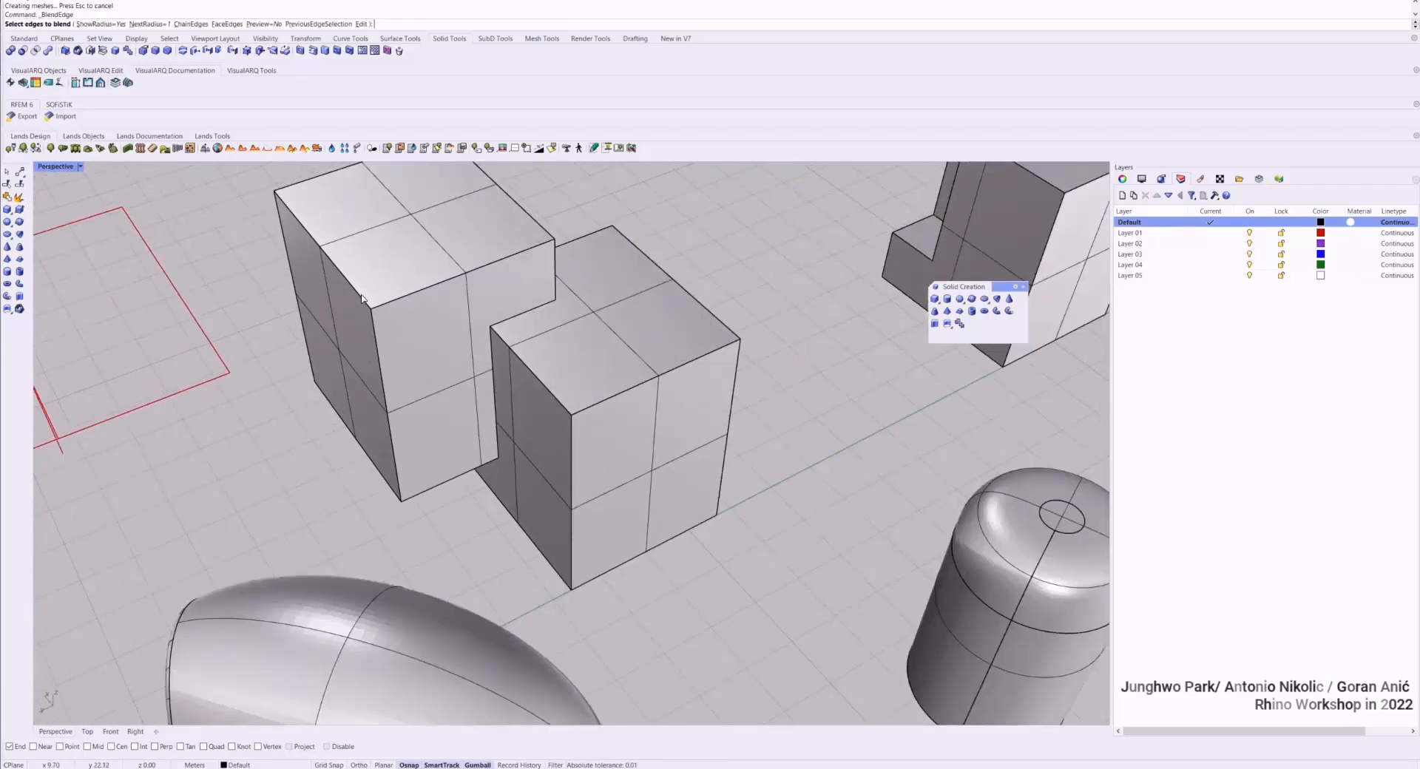
scroll(514, 357, up, 2)
click(148, 23)
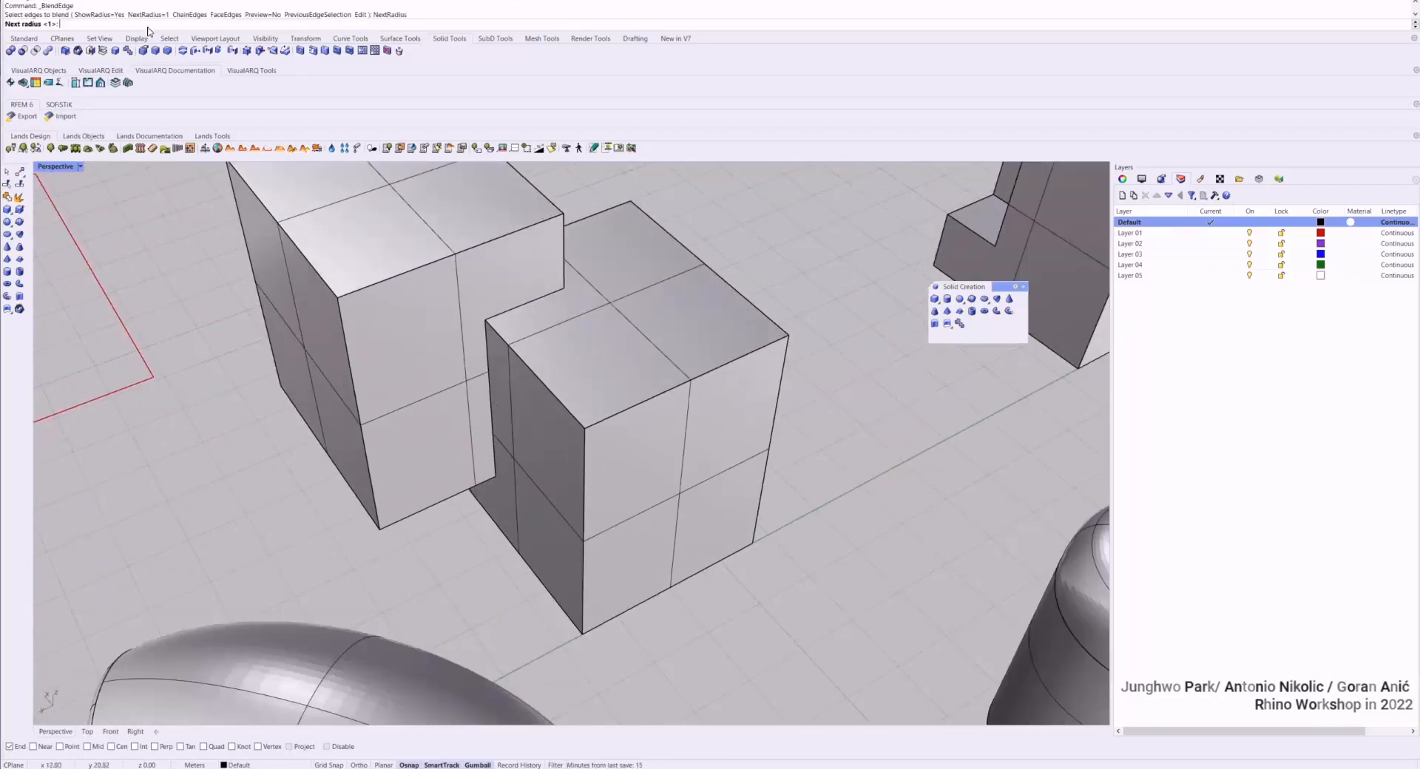
text(0.3)
key(Return)
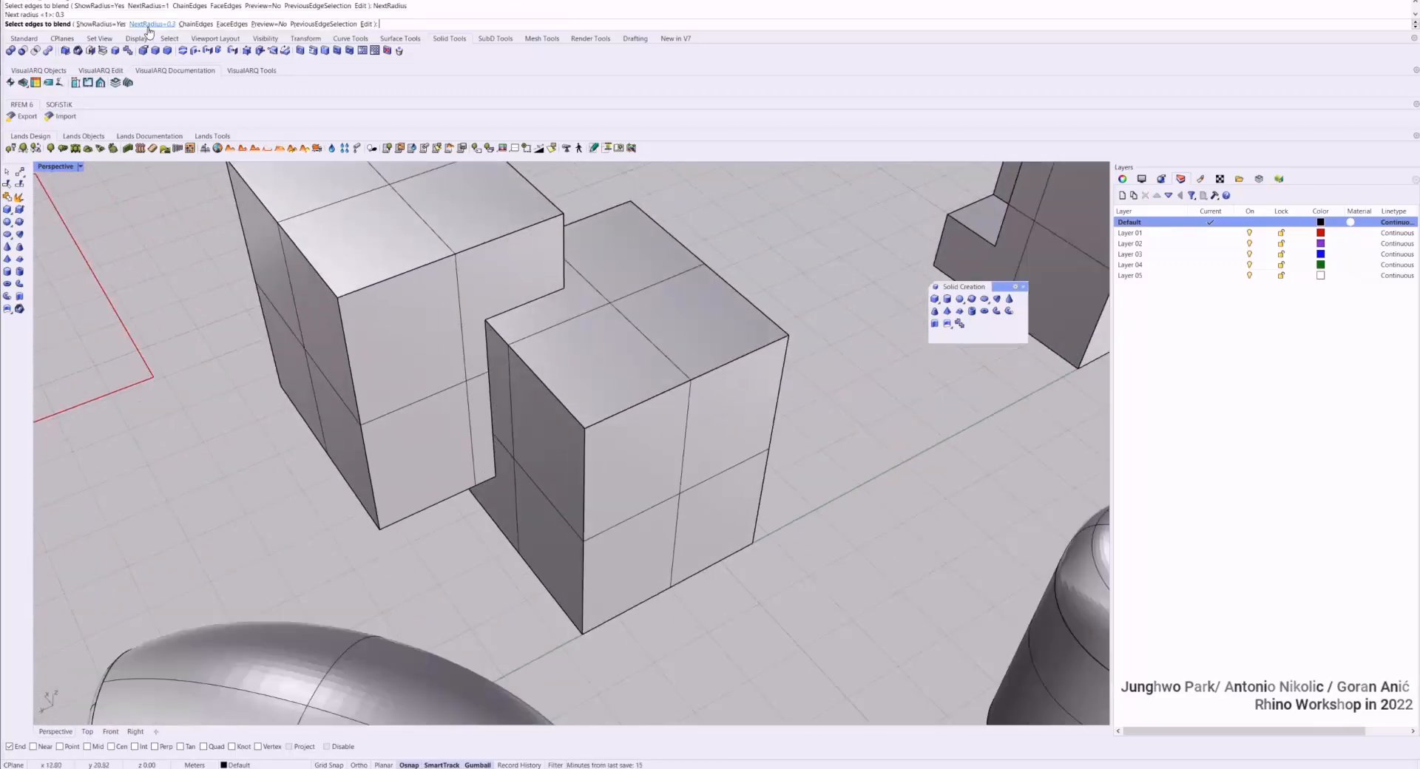
click(366, 24)
key(Escape)
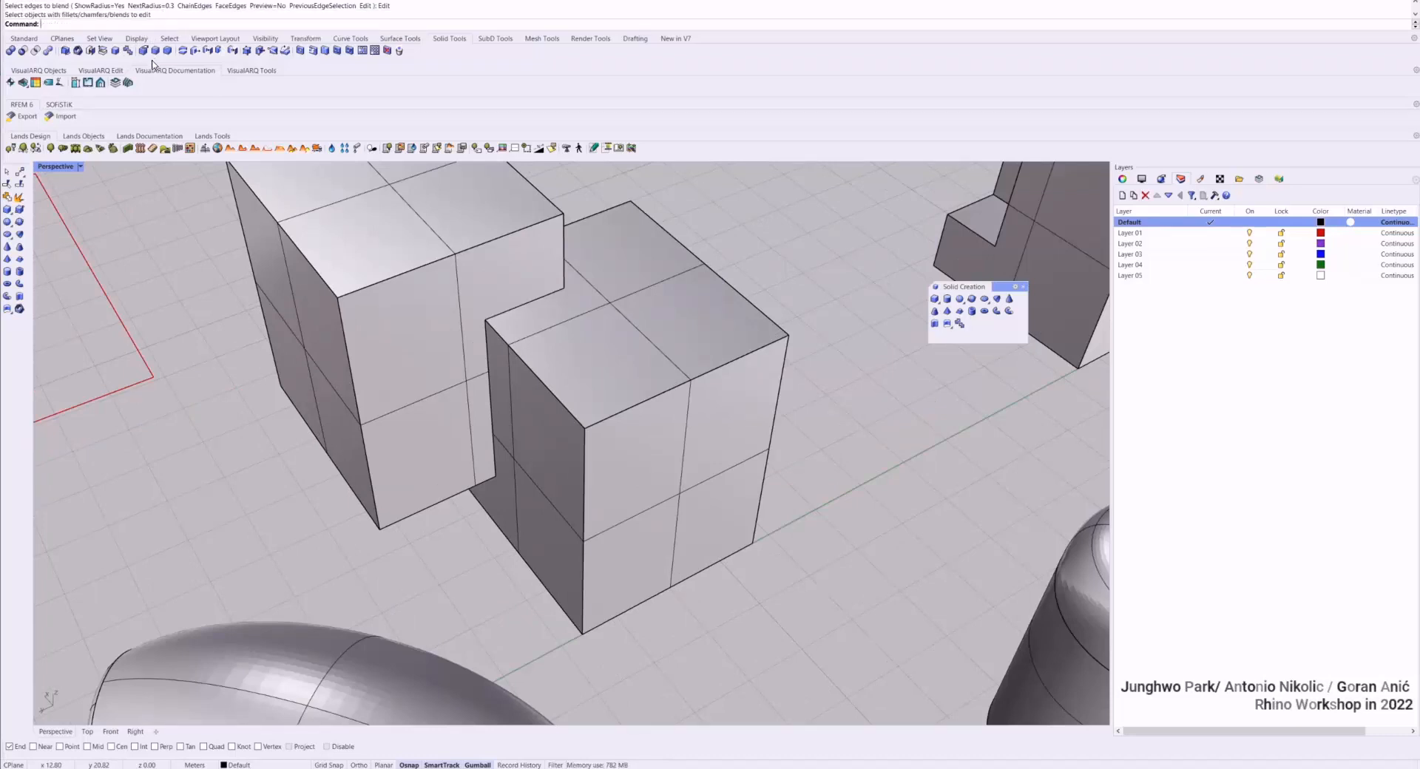
Try blending two adjacent top edges of the lower box with a radius of 0.3, and undo the blend
key(Return)
click(570, 414)
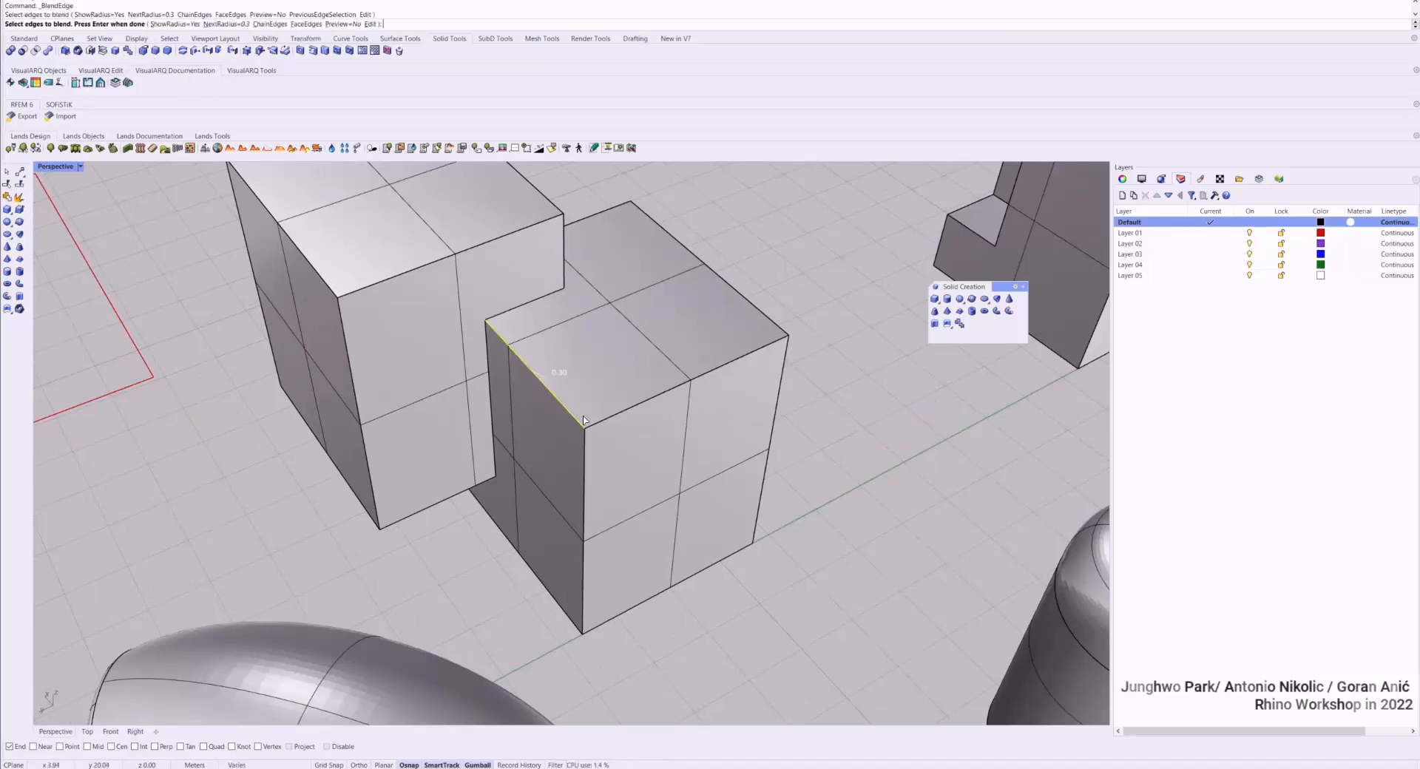
click(611, 416)
key(Return)
right_drag(635, 389, 606, 348)
key(Return)
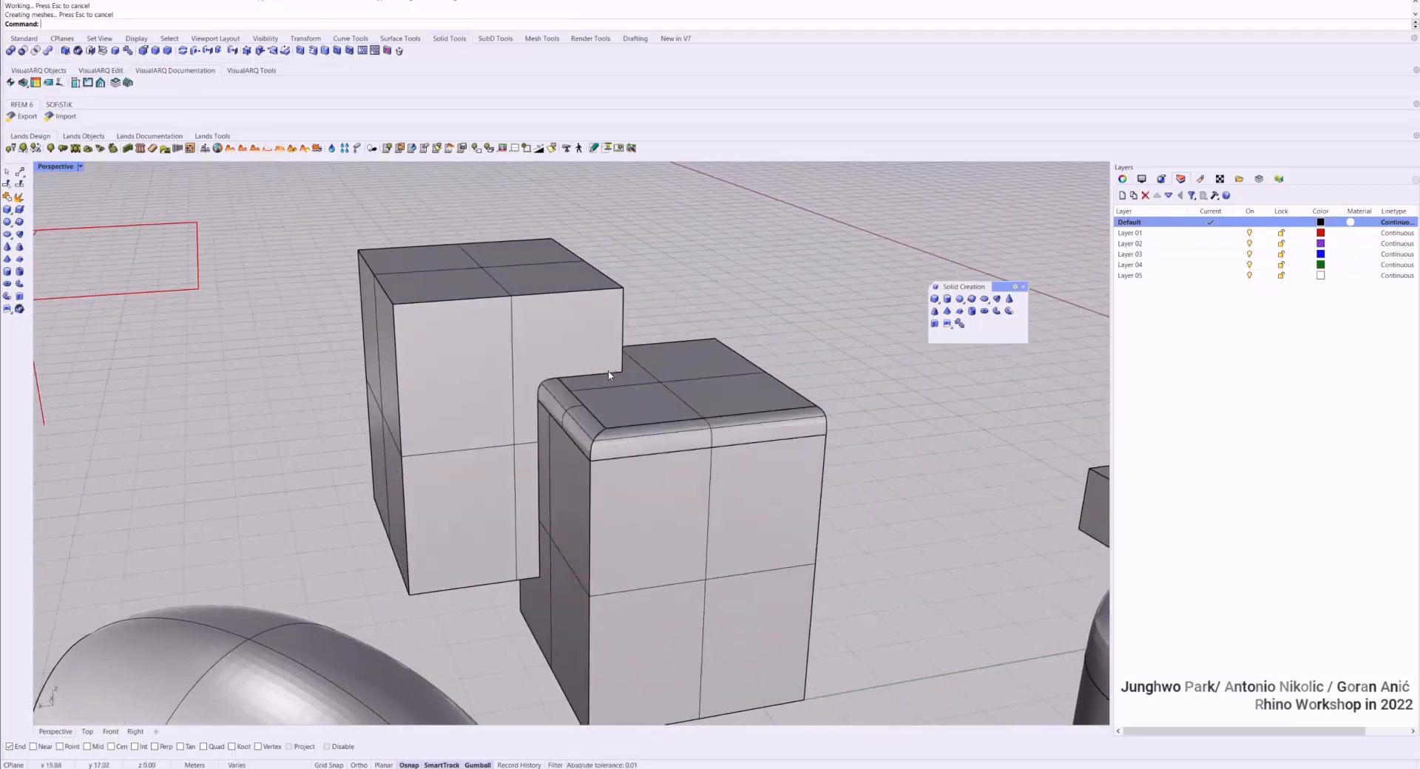
key(ctrl+z)
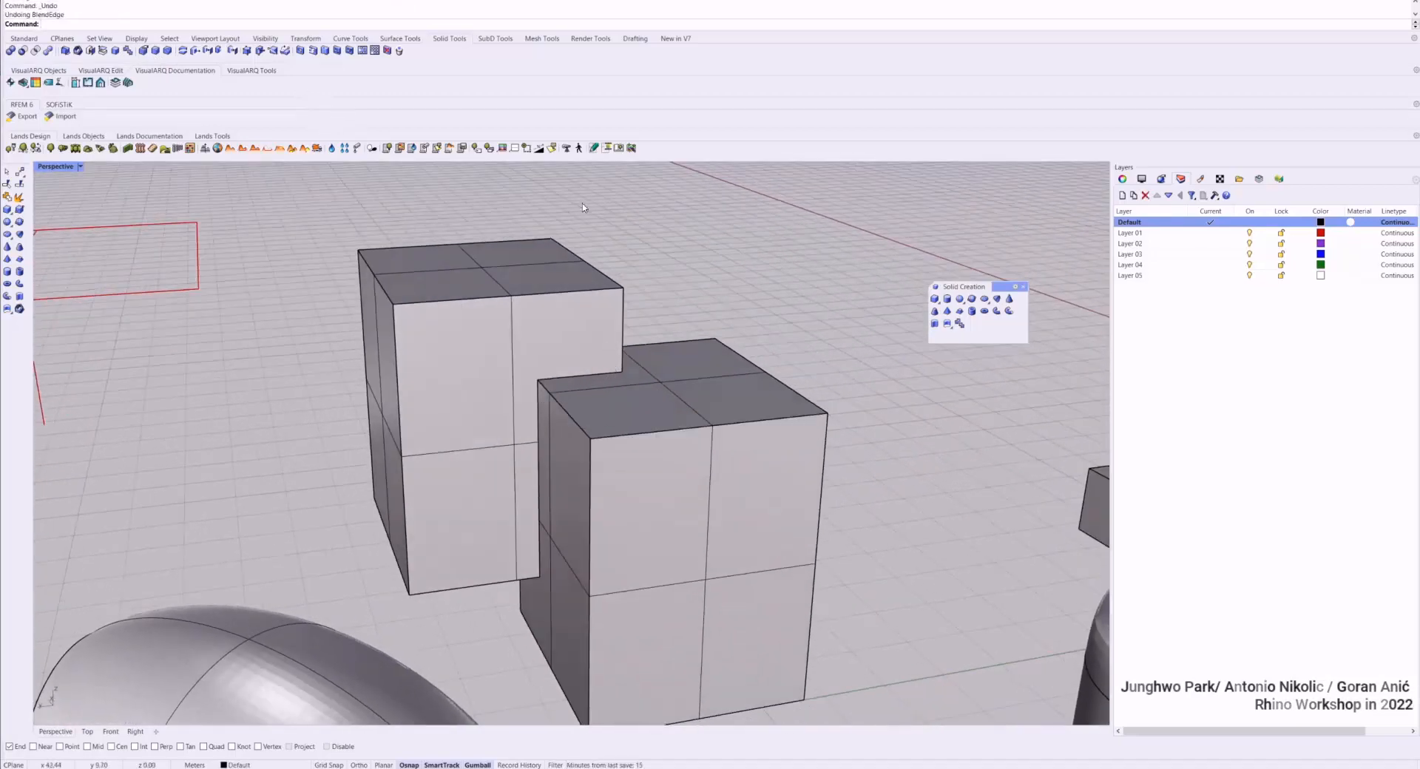
Start an edge blend with preview on, using two adjacent top edges and the adjoining vertical edge of the lower box at radius 0.3
click(157, 52)
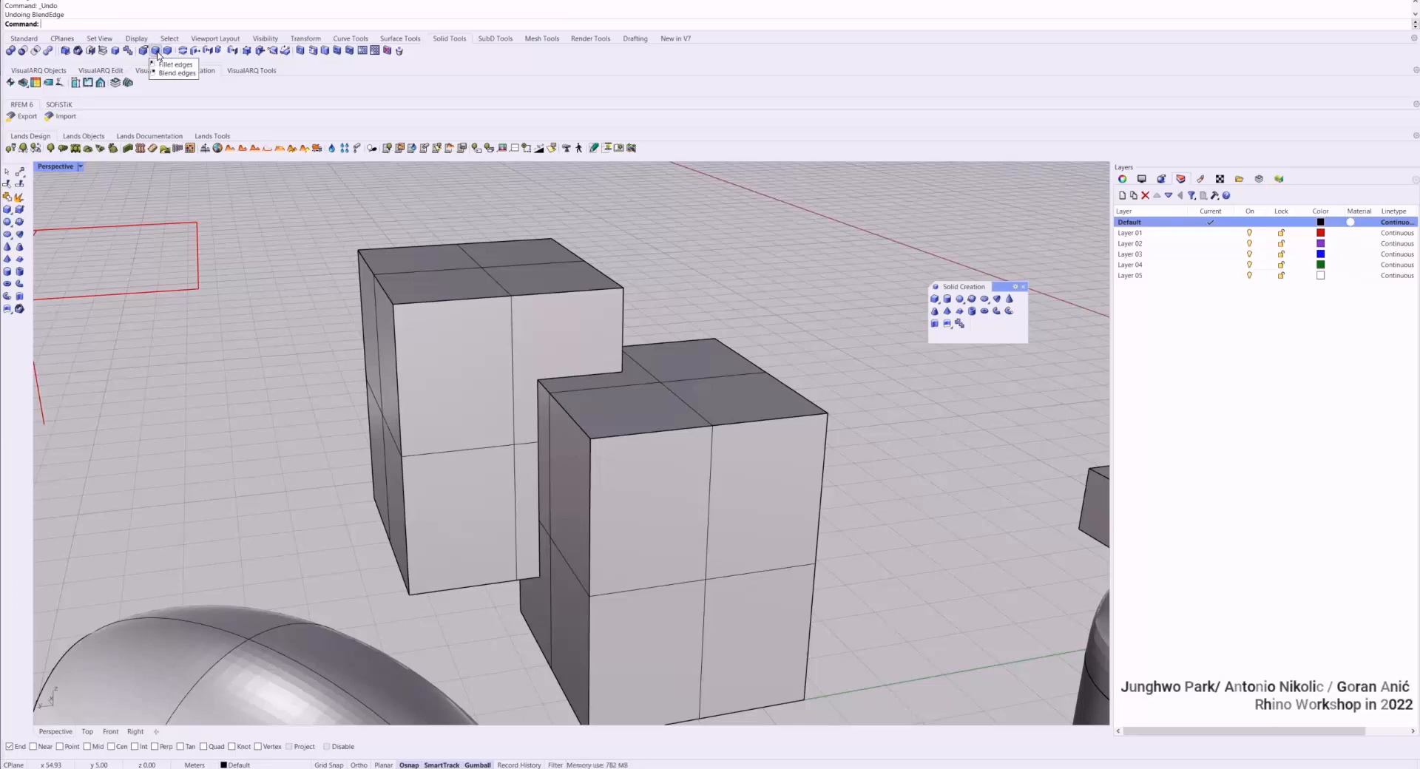
click(566, 412)
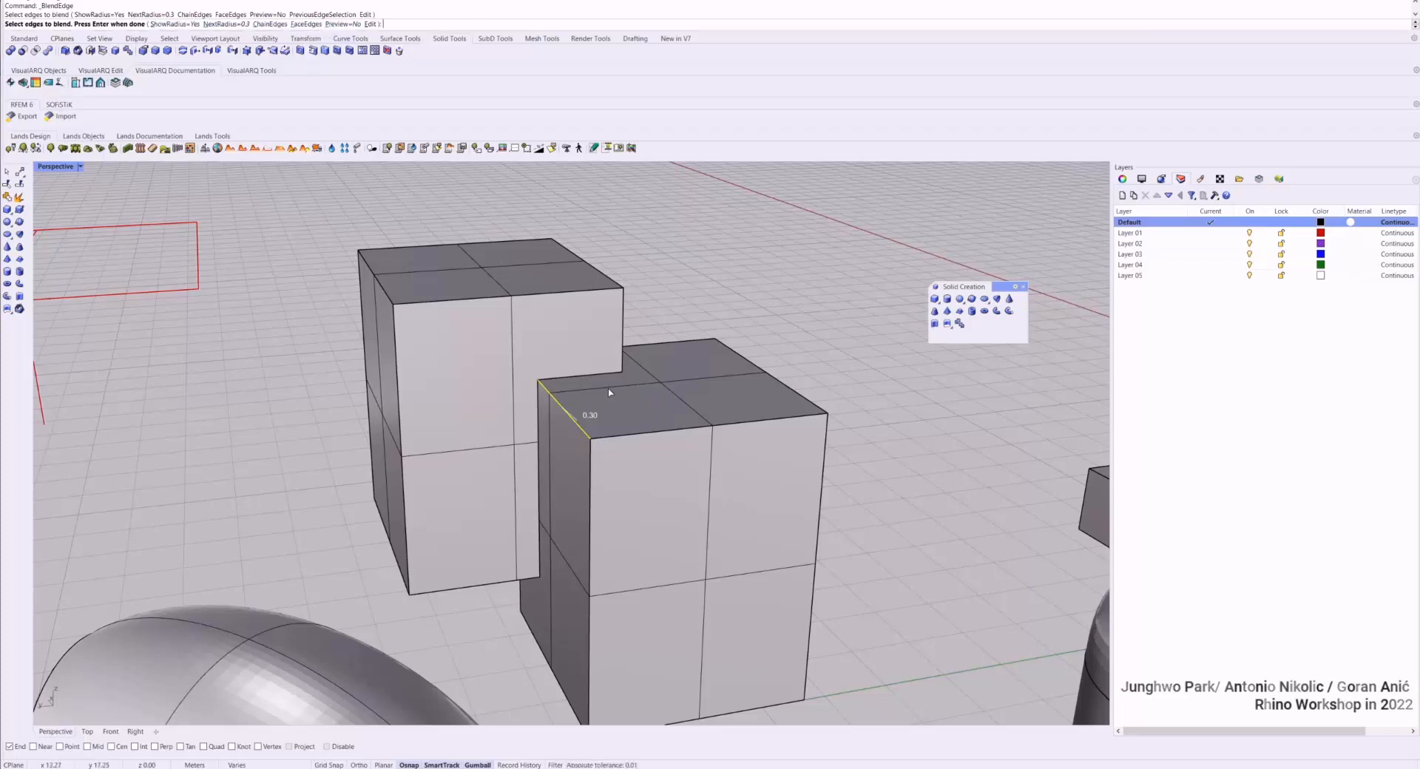
click(343, 24)
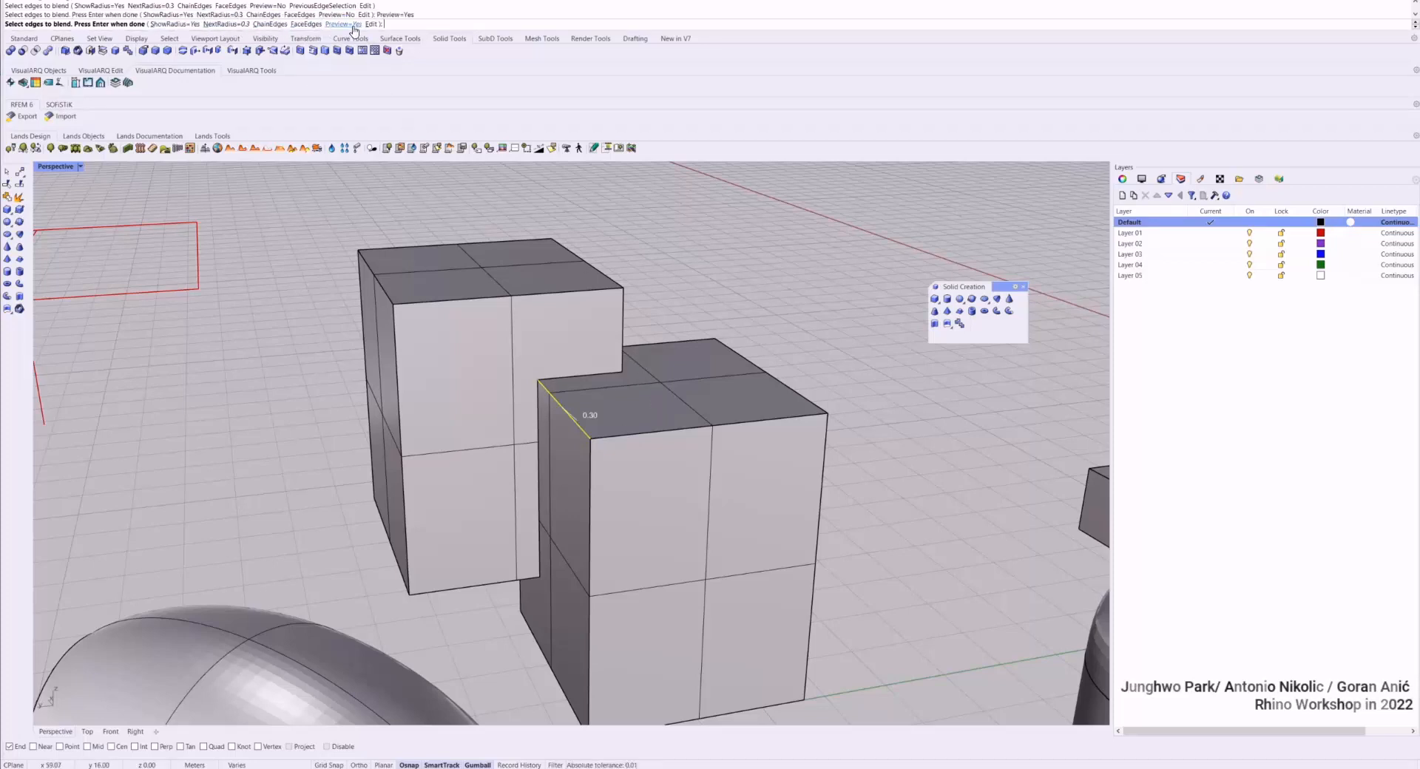
click(672, 427)
scroll(651, 426, up, 4)
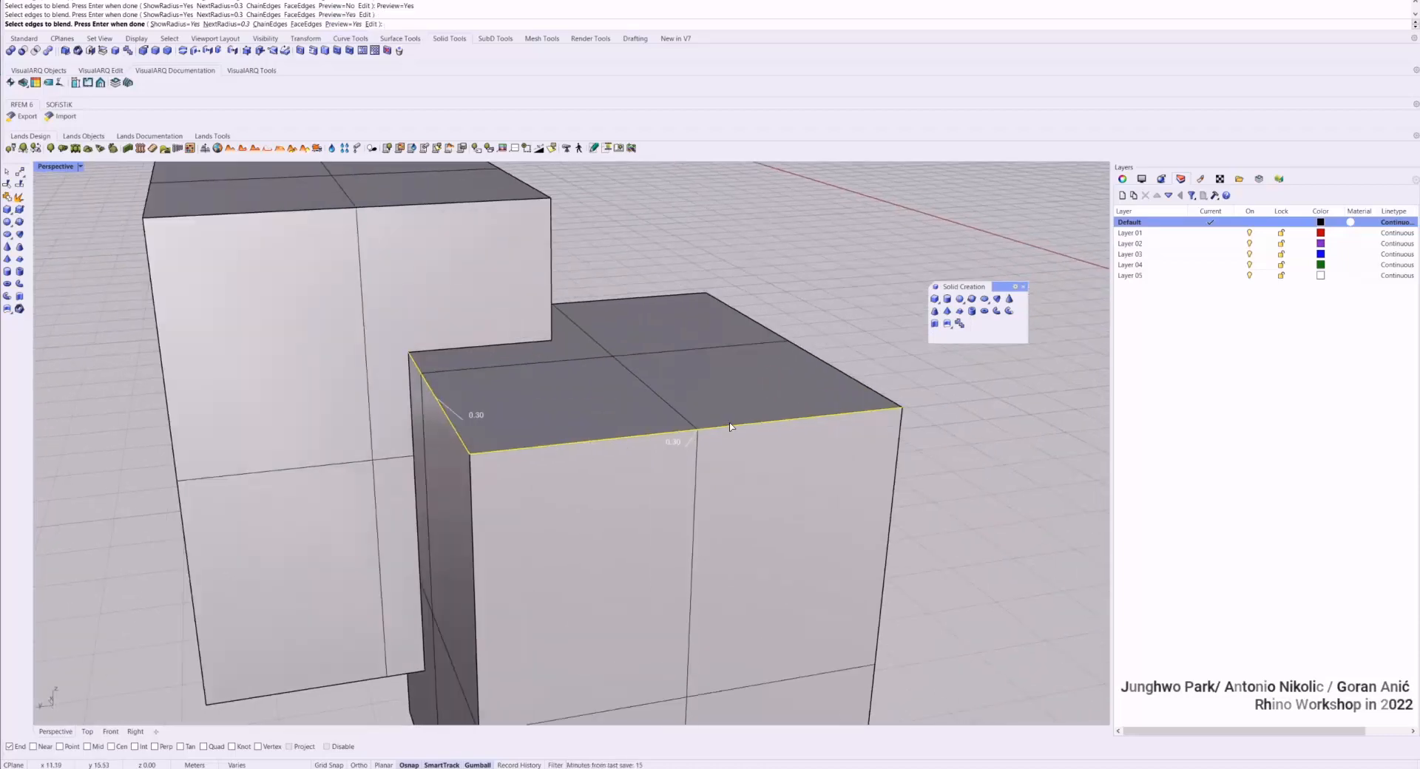
scroll(644, 425, down, 3)
scroll(831, 499, up, 2)
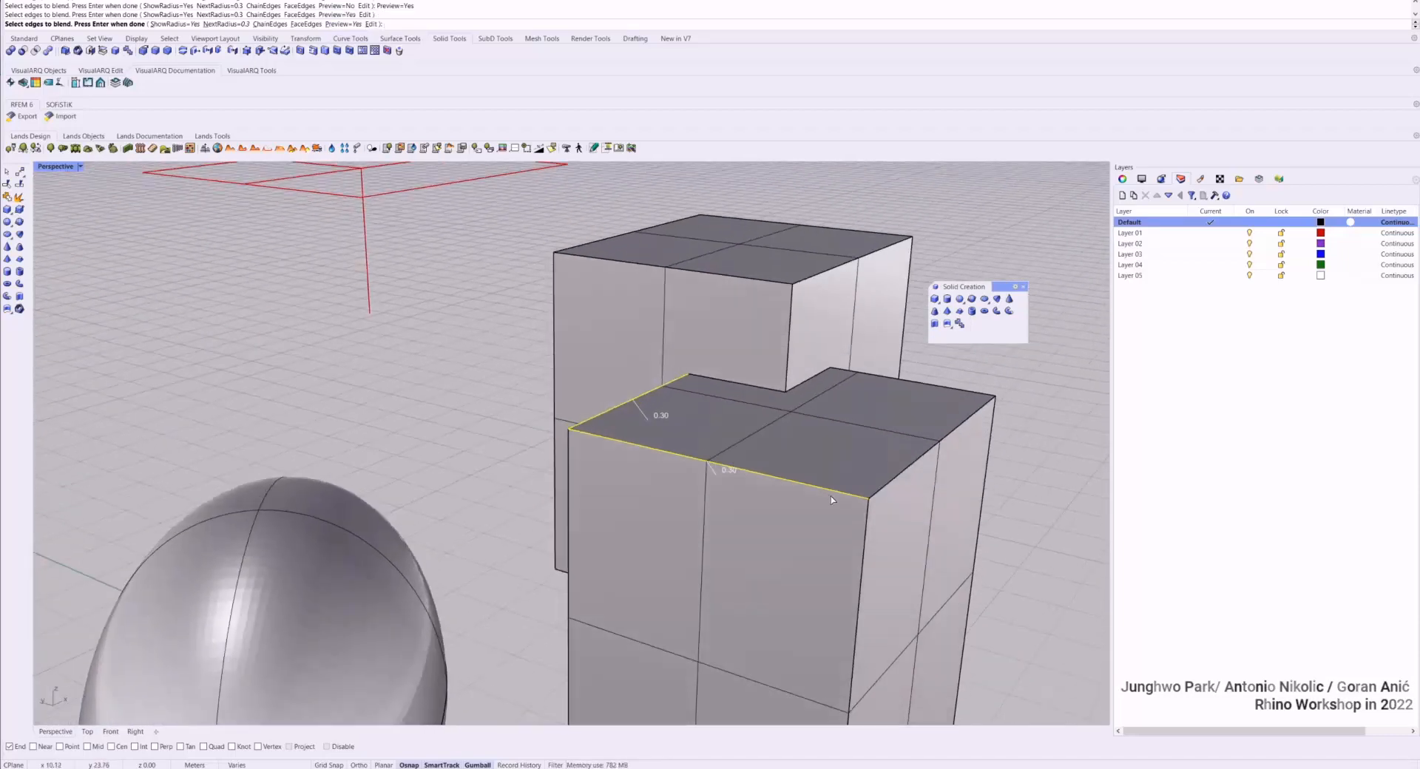
click(866, 522)
key(Return)
right_drag(869, 514, 472, 477)
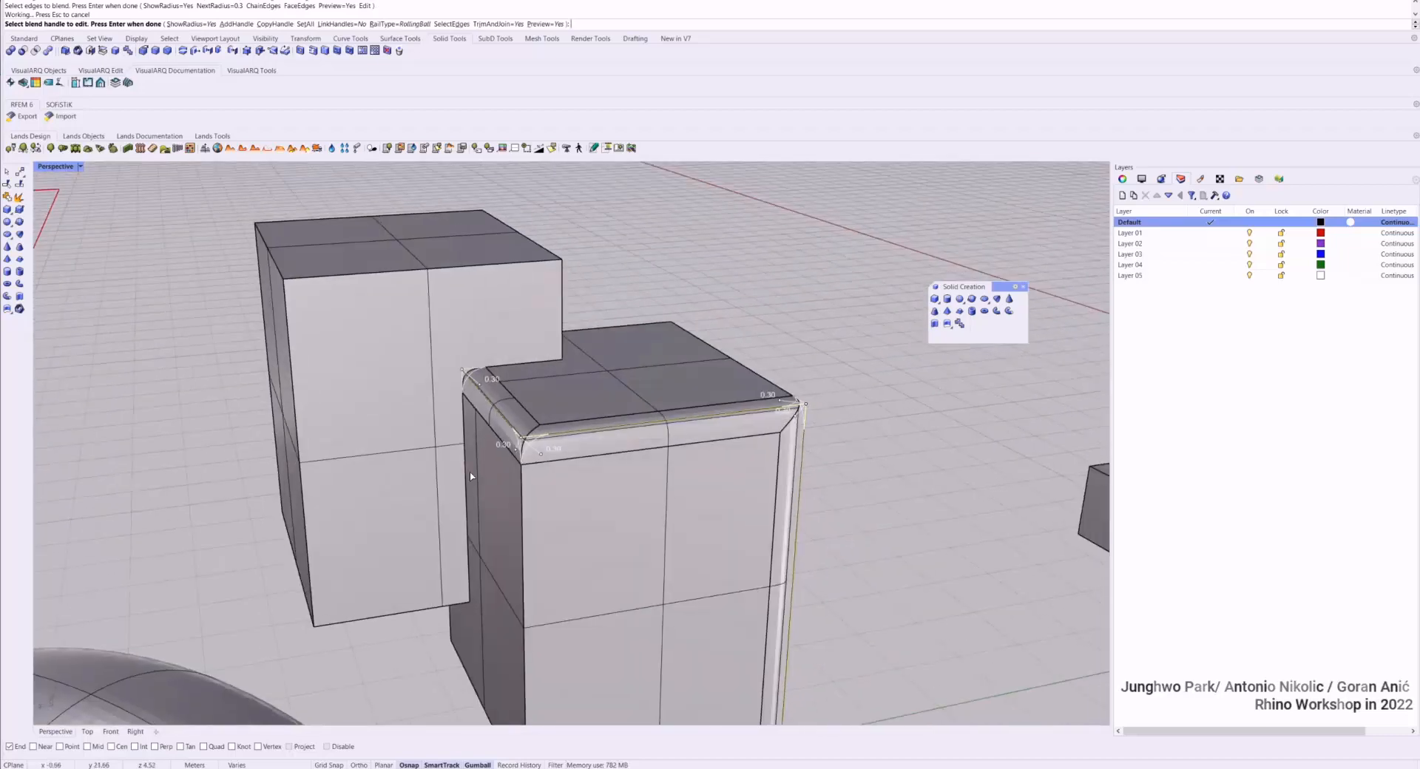
Reduce the blend radii at the two ends of the lower box's long top edge to about 0.18 and 0.17
scroll(471, 476, up, 3)
click(596, 438)
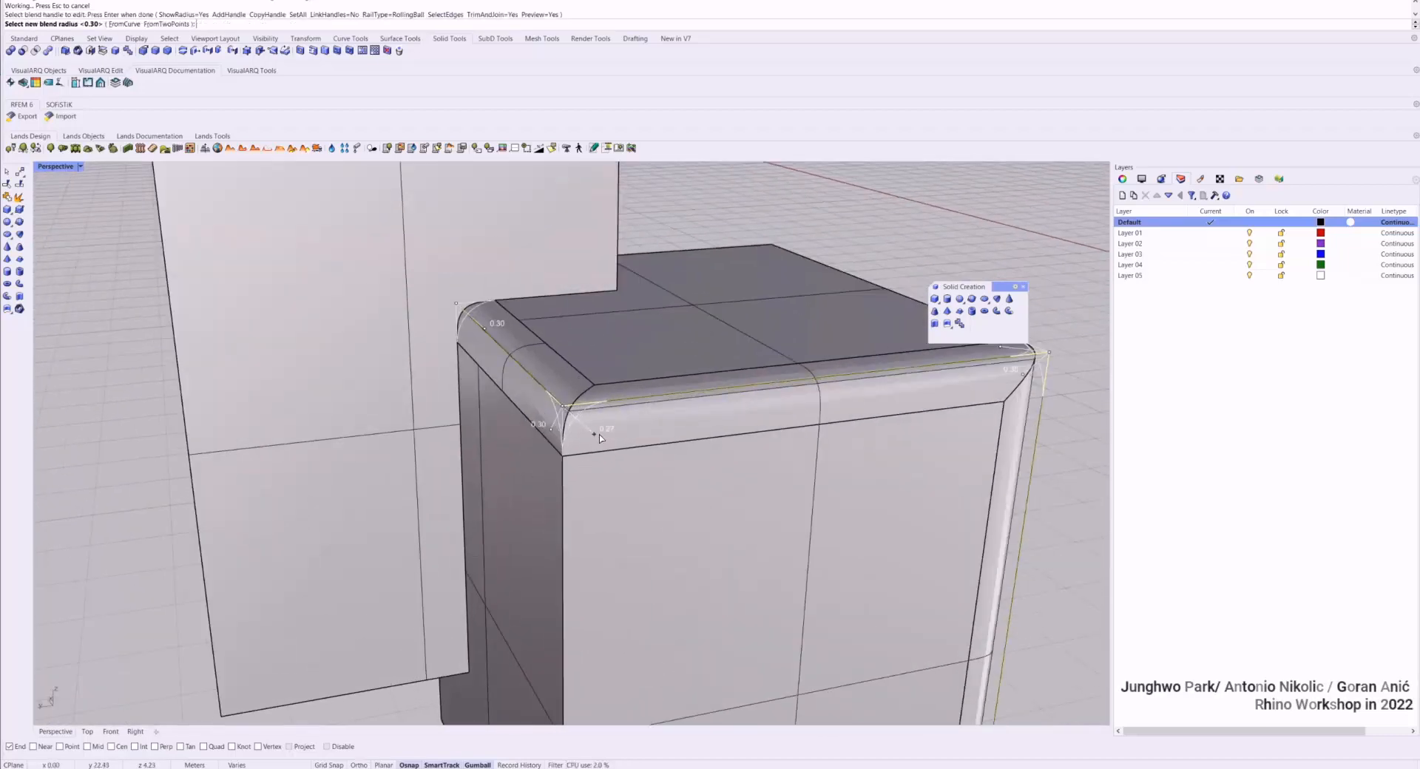
click(586, 428)
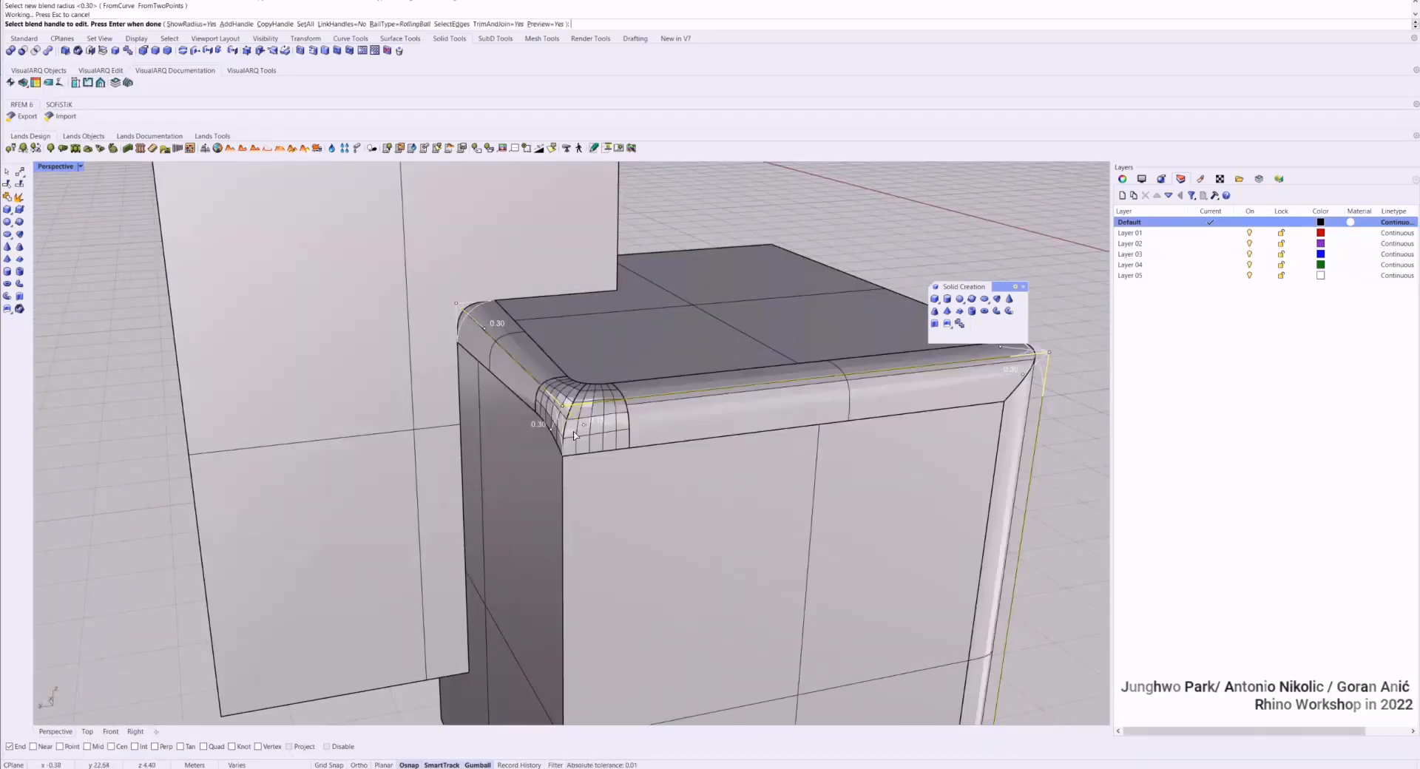
right_drag(979, 447, 549, 436)
click(647, 426)
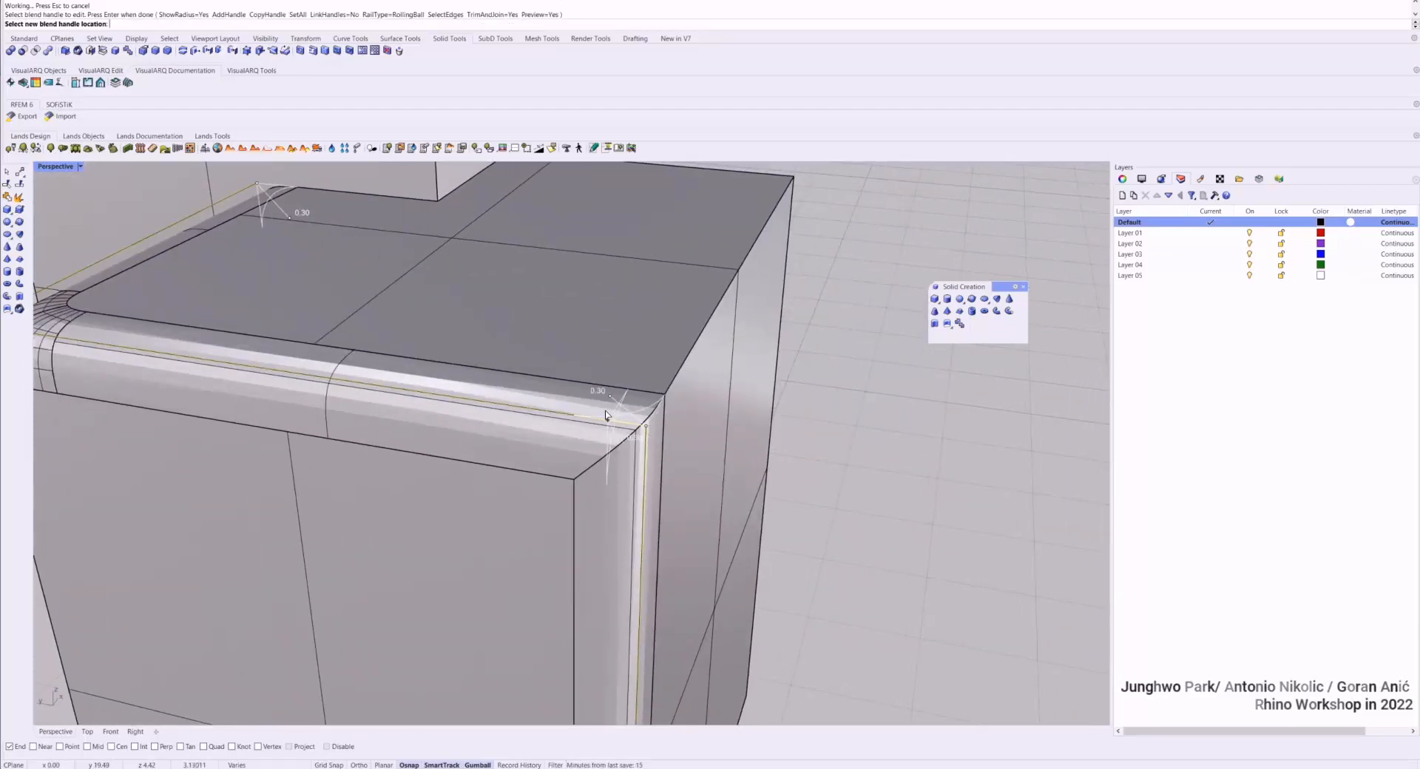
click(631, 442)
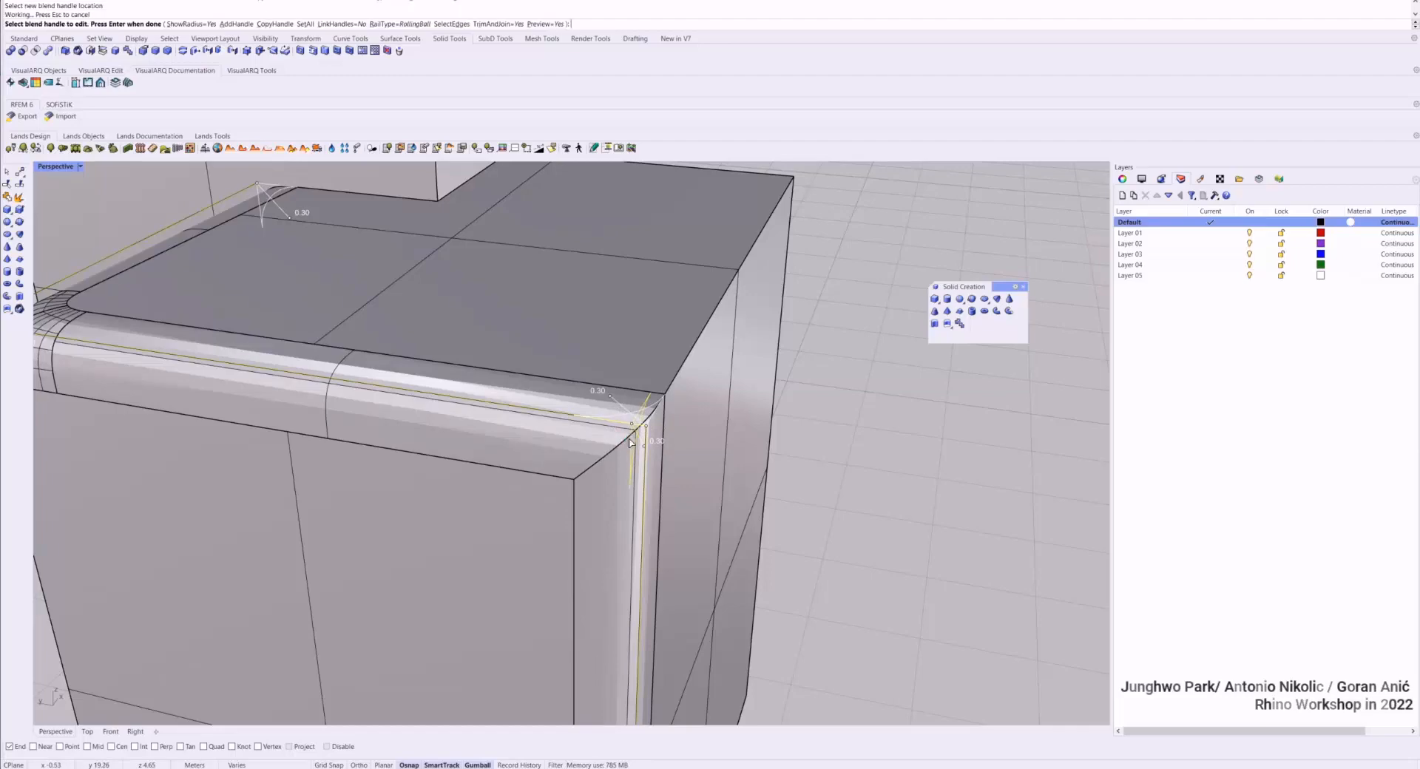
click(610, 397)
click(620, 408)
Move the end blend handle inward along the short top edge and add another handle near that edge's middle
scroll(482, 400, down, 3)
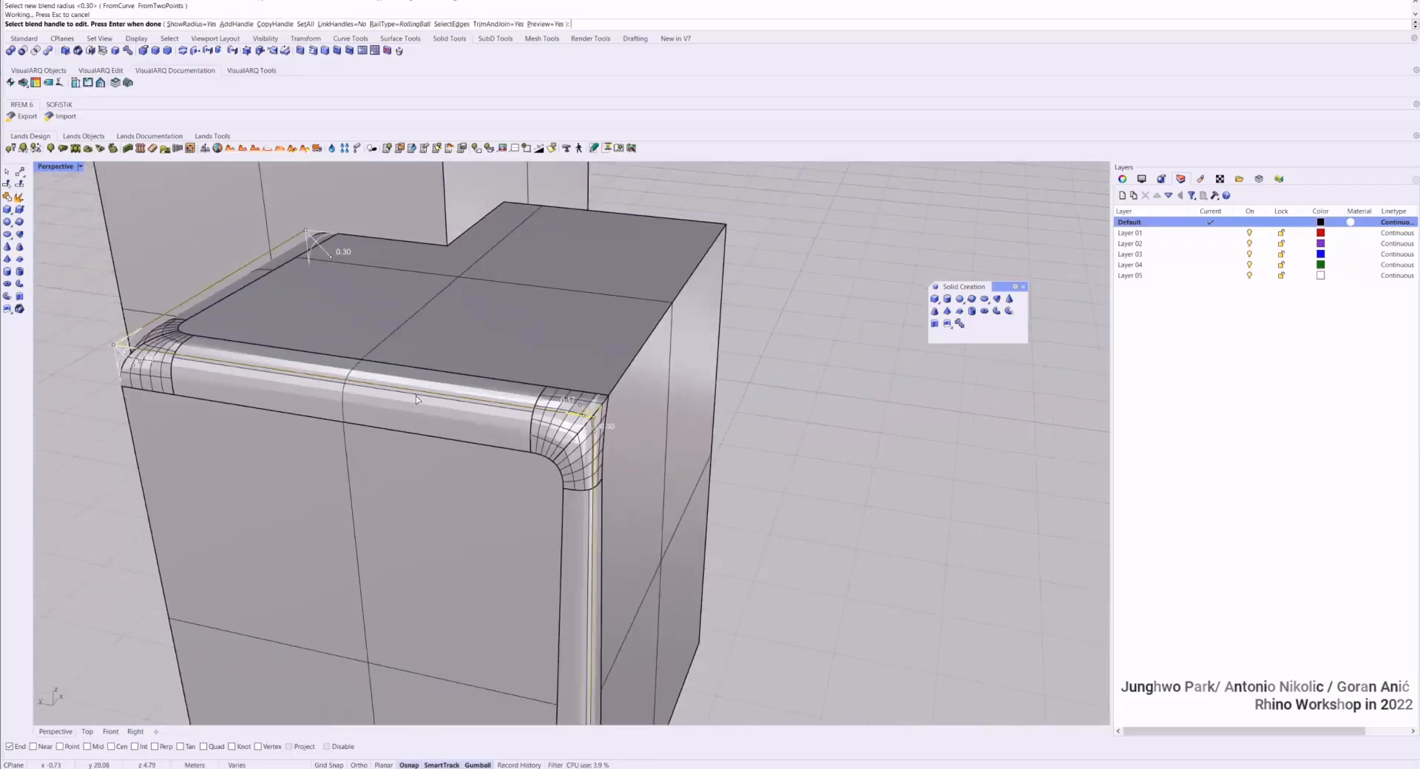
right_drag(416, 396, 587, 358)
scroll(549, 411, down, 4)
scroll(403, 483, up, 4)
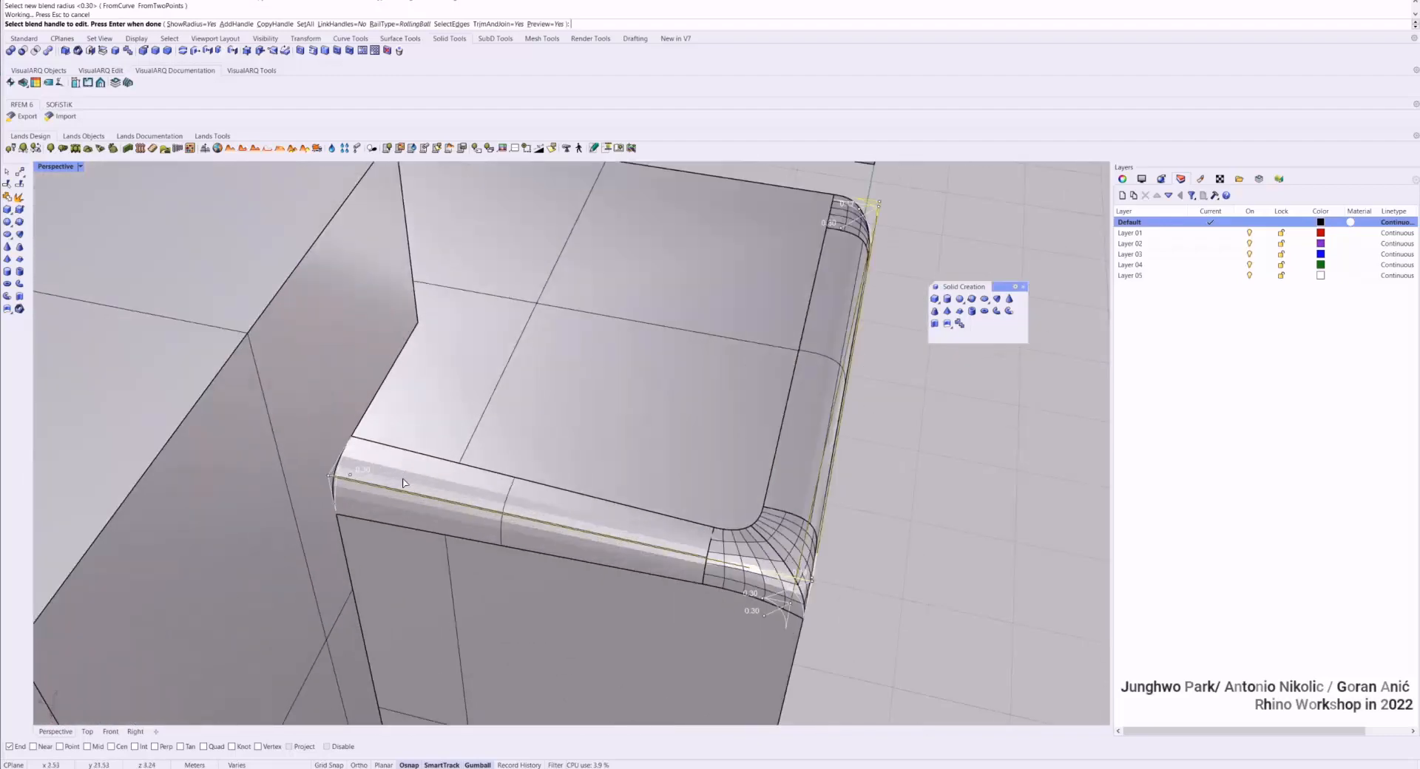
click(329, 480)
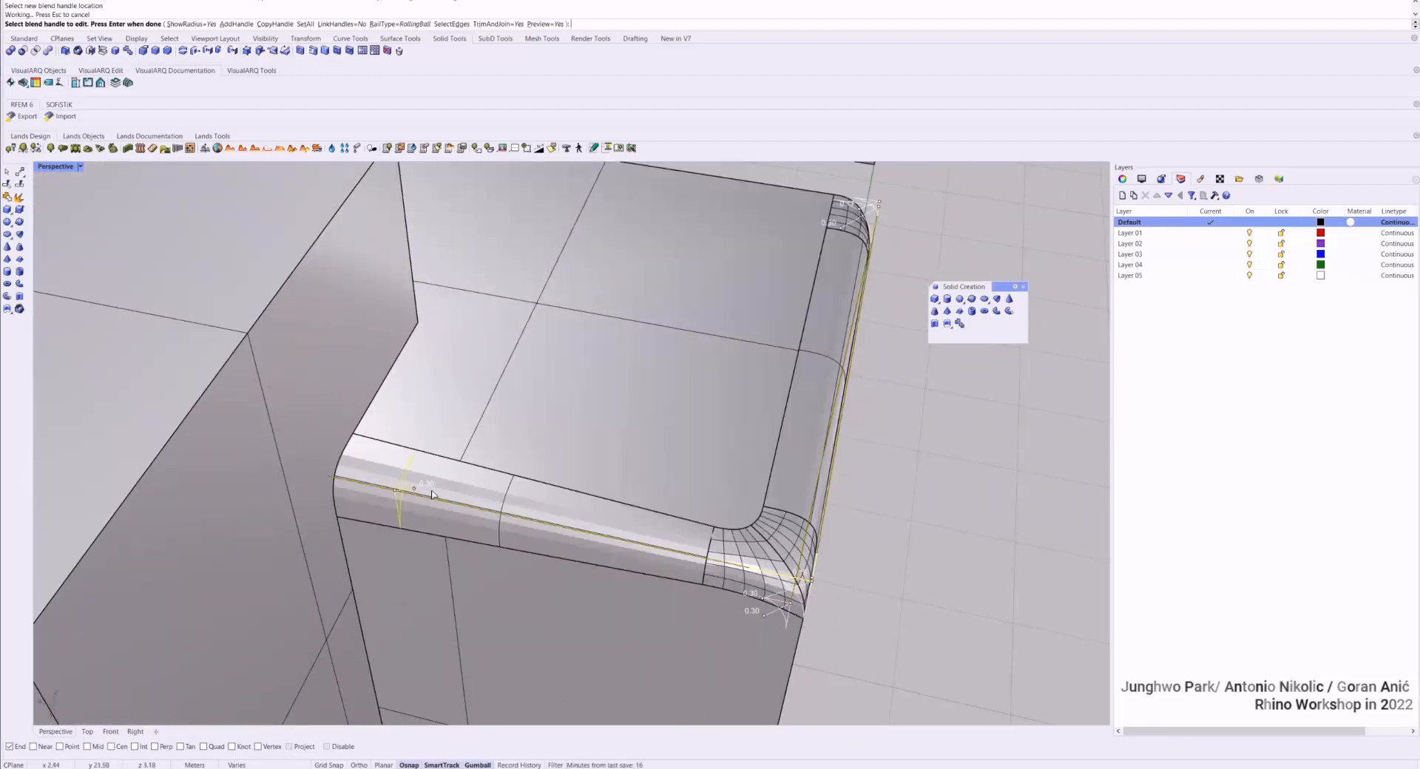
click(236, 24)
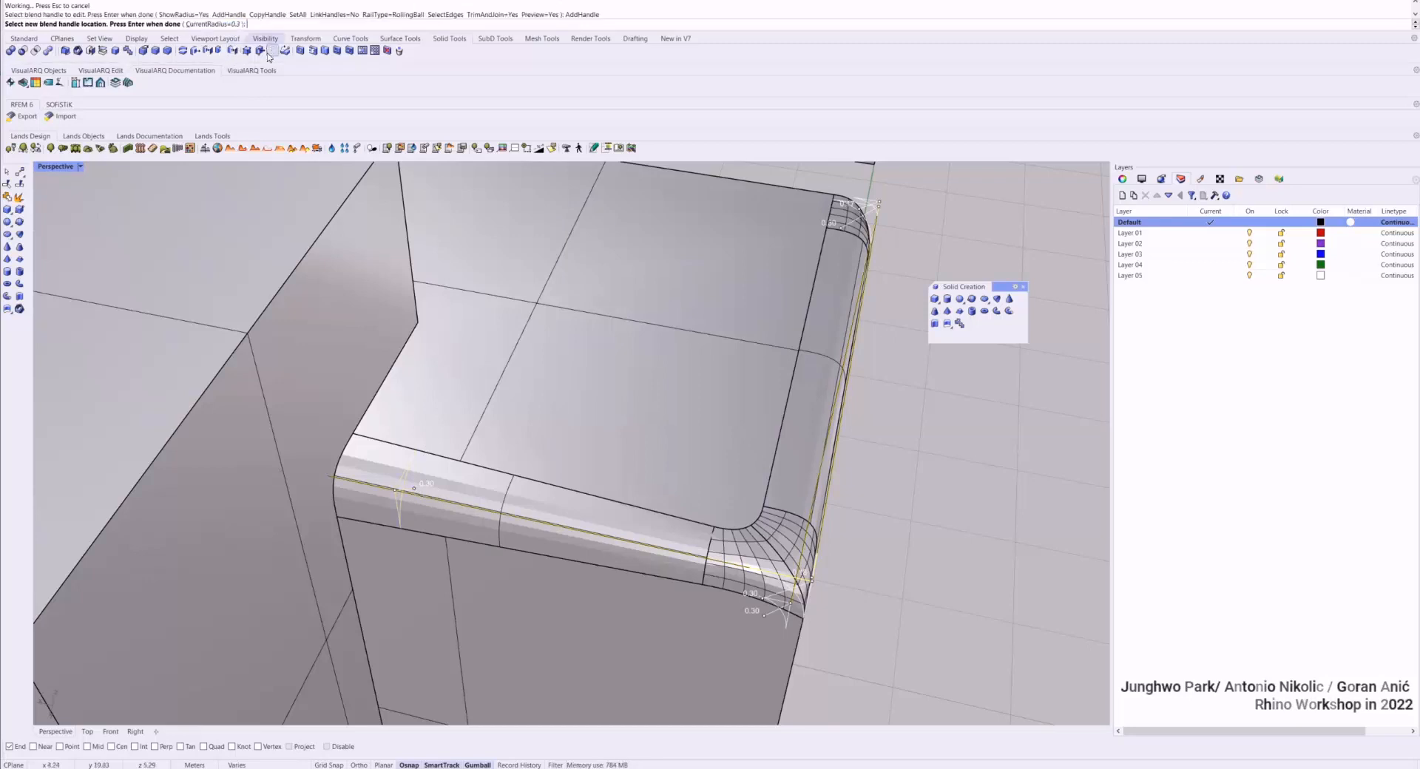
click(554, 519)
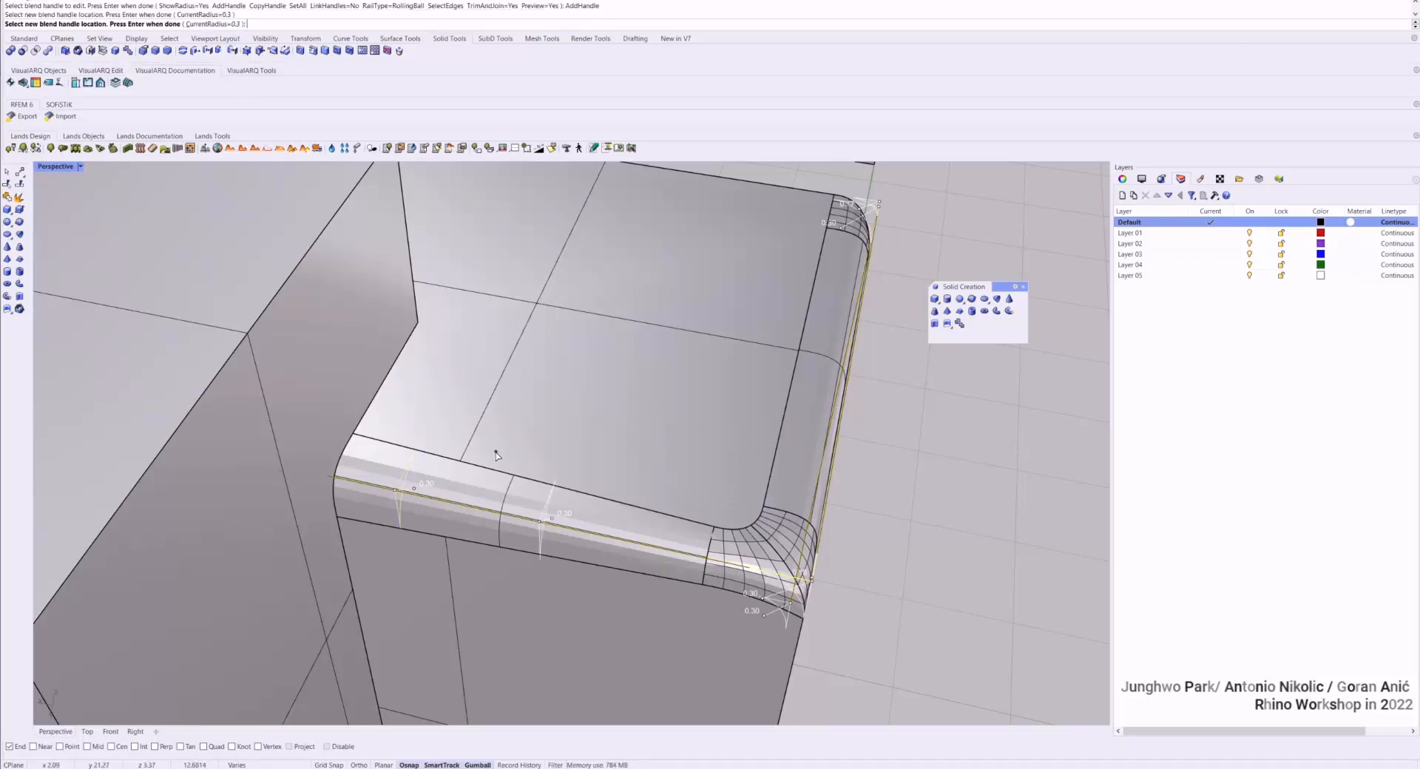
click(623, 531)
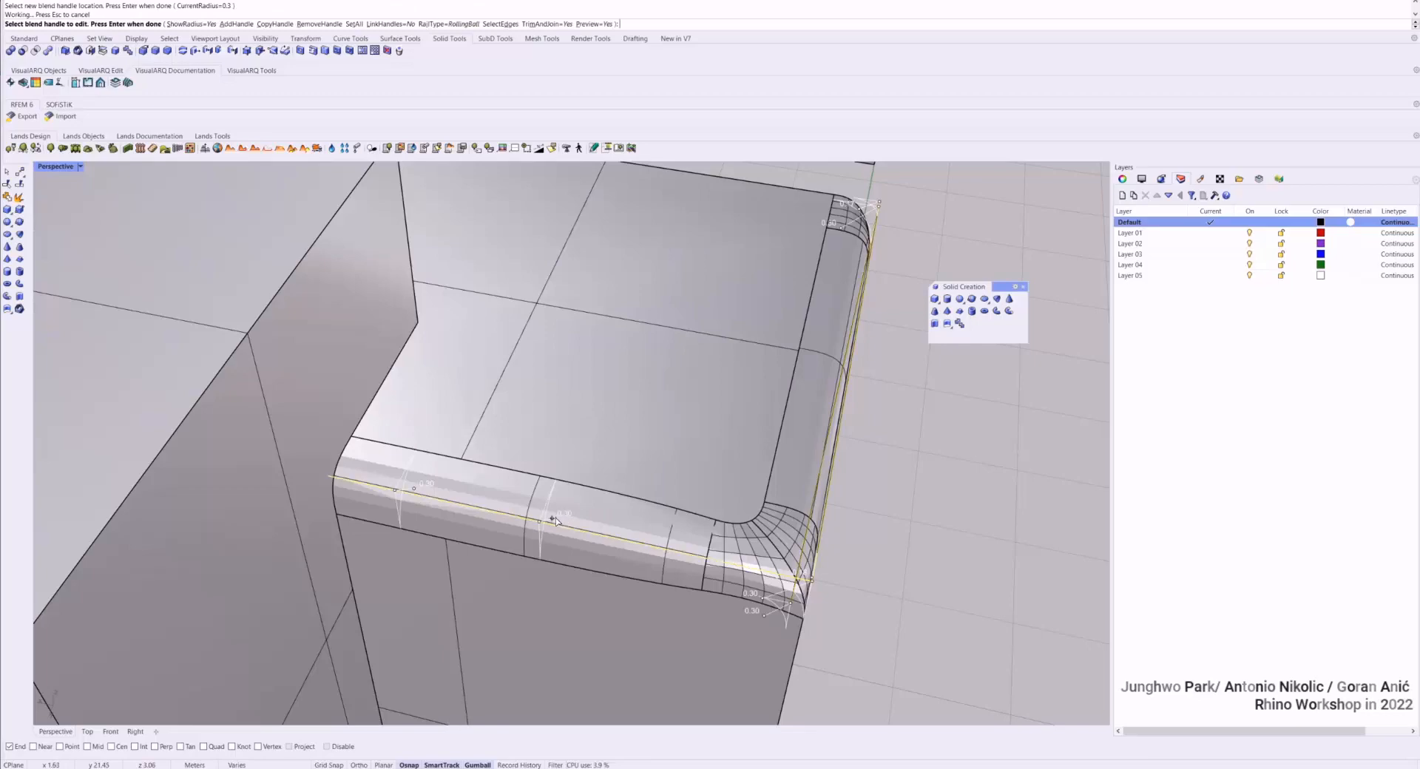
Set the radius of the handle added on the short top edge to about 0.16
click(582, 512)
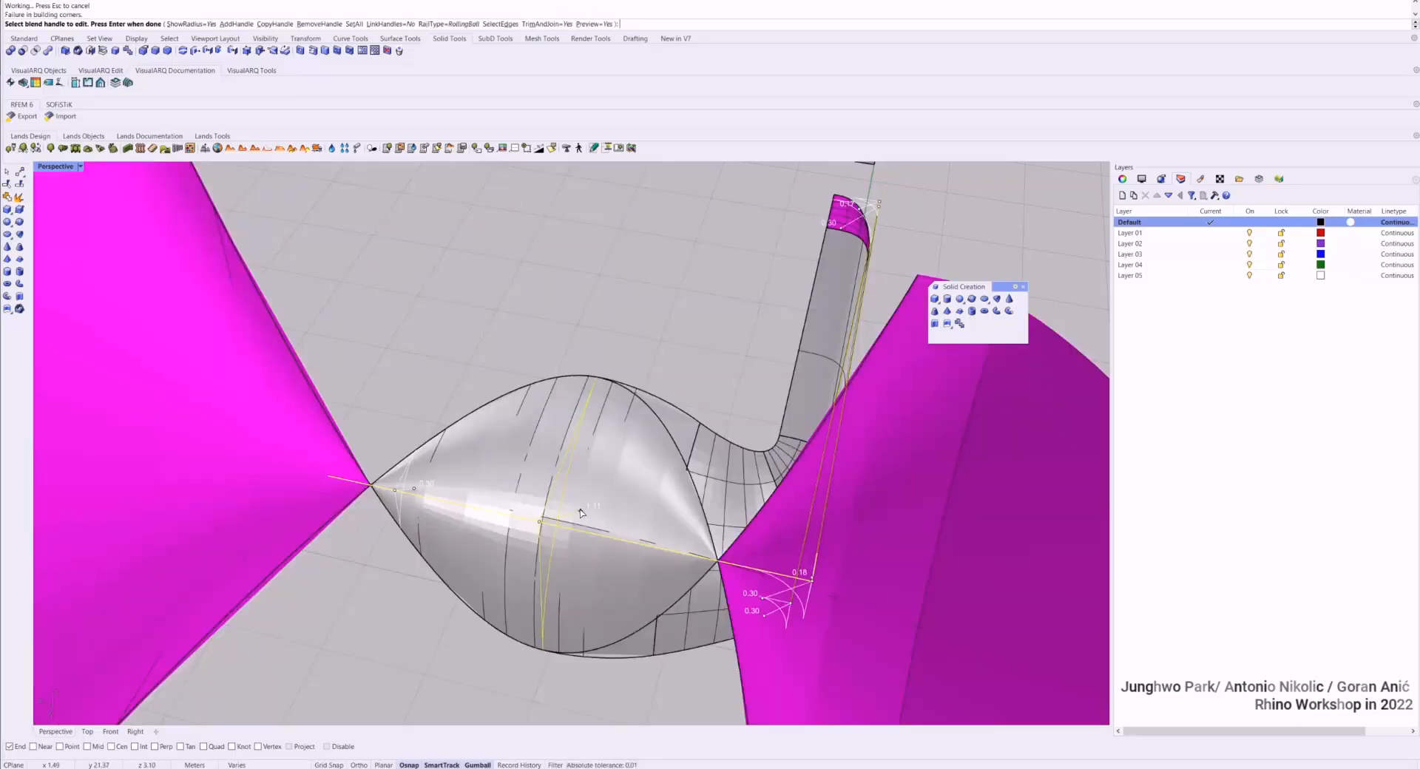
click(541, 522)
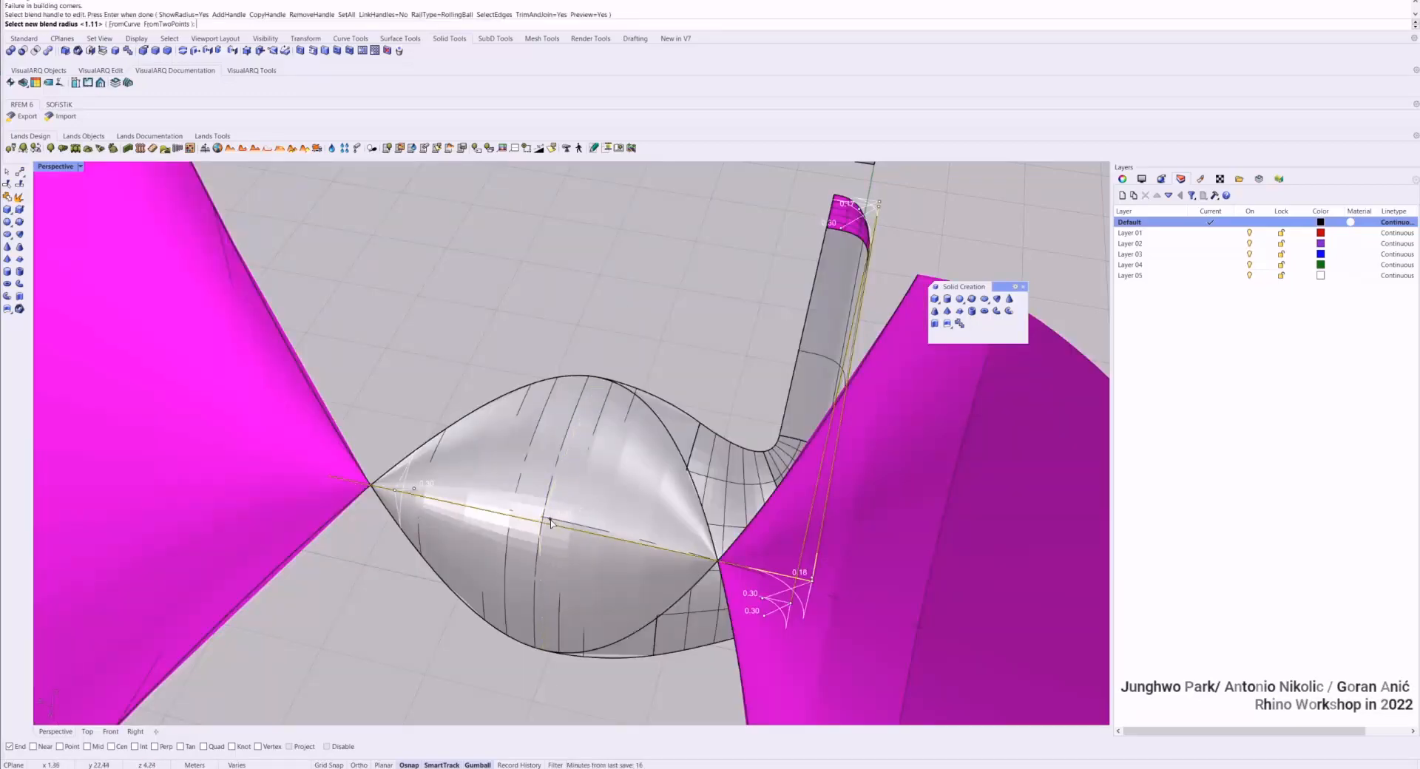
click(551, 524)
scroll(552, 523, up, 5)
click(549, 522)
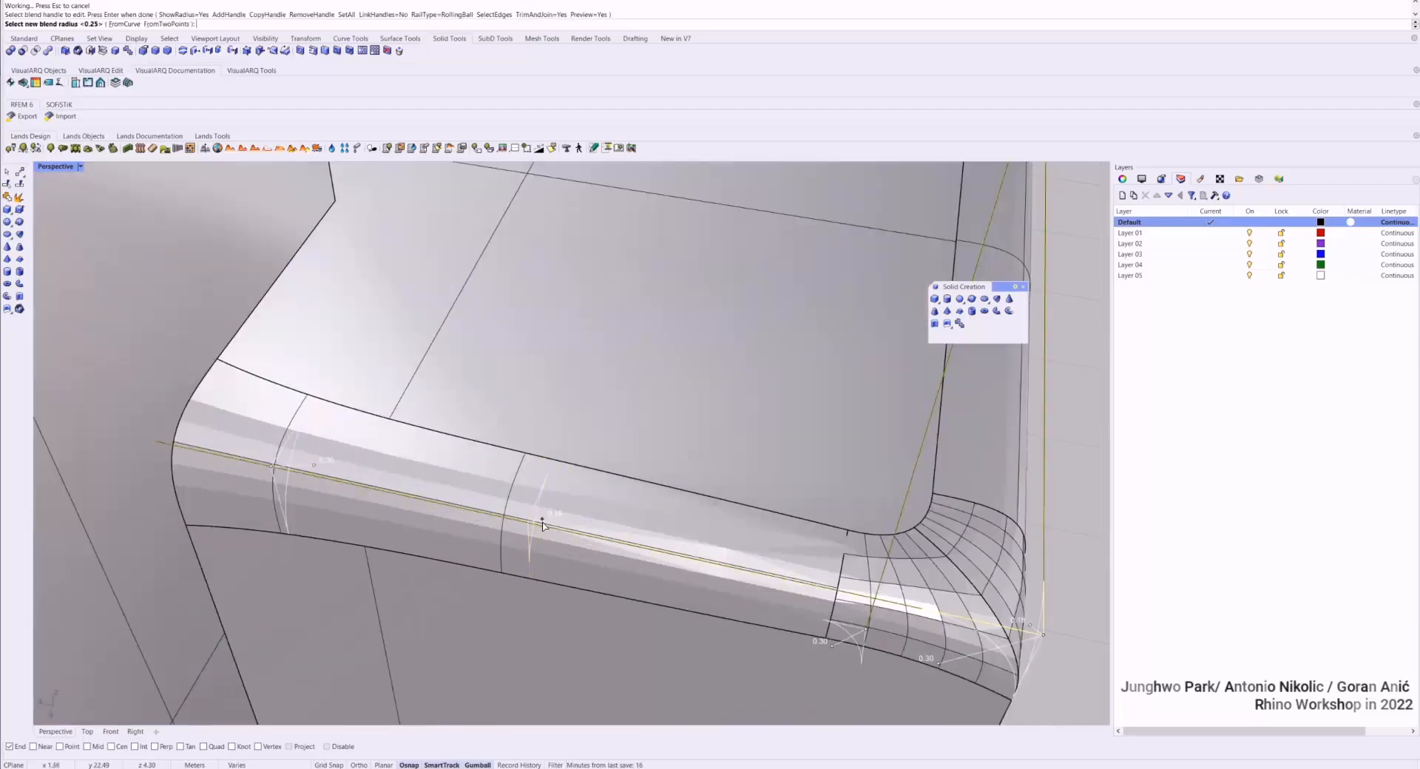
click(542, 522)
scroll(675, 548, down, 5)
Add two blend handles with radius 0.3 along the long top edge of the lower box
right_drag(676, 549, 589, 500)
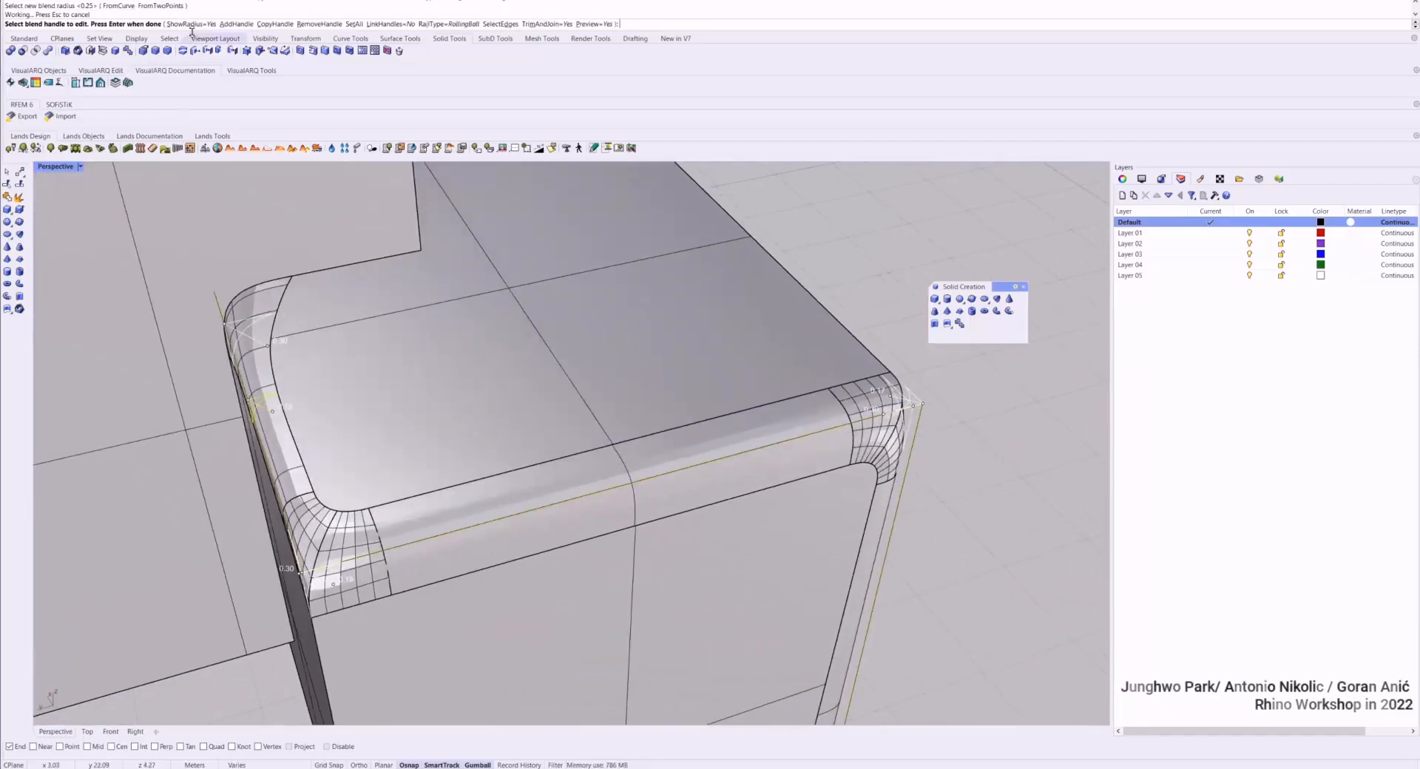
click(235, 23)
click(571, 503)
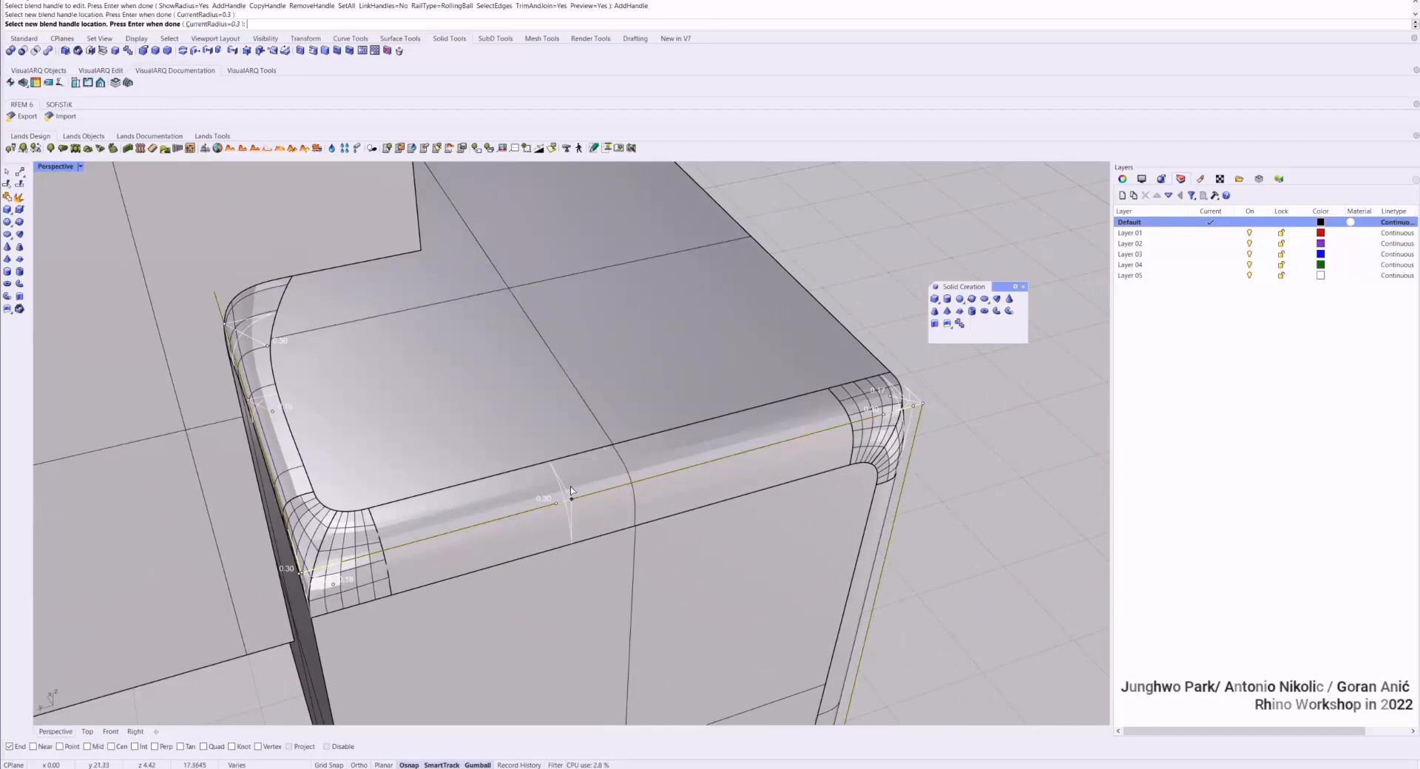
click(739, 455)
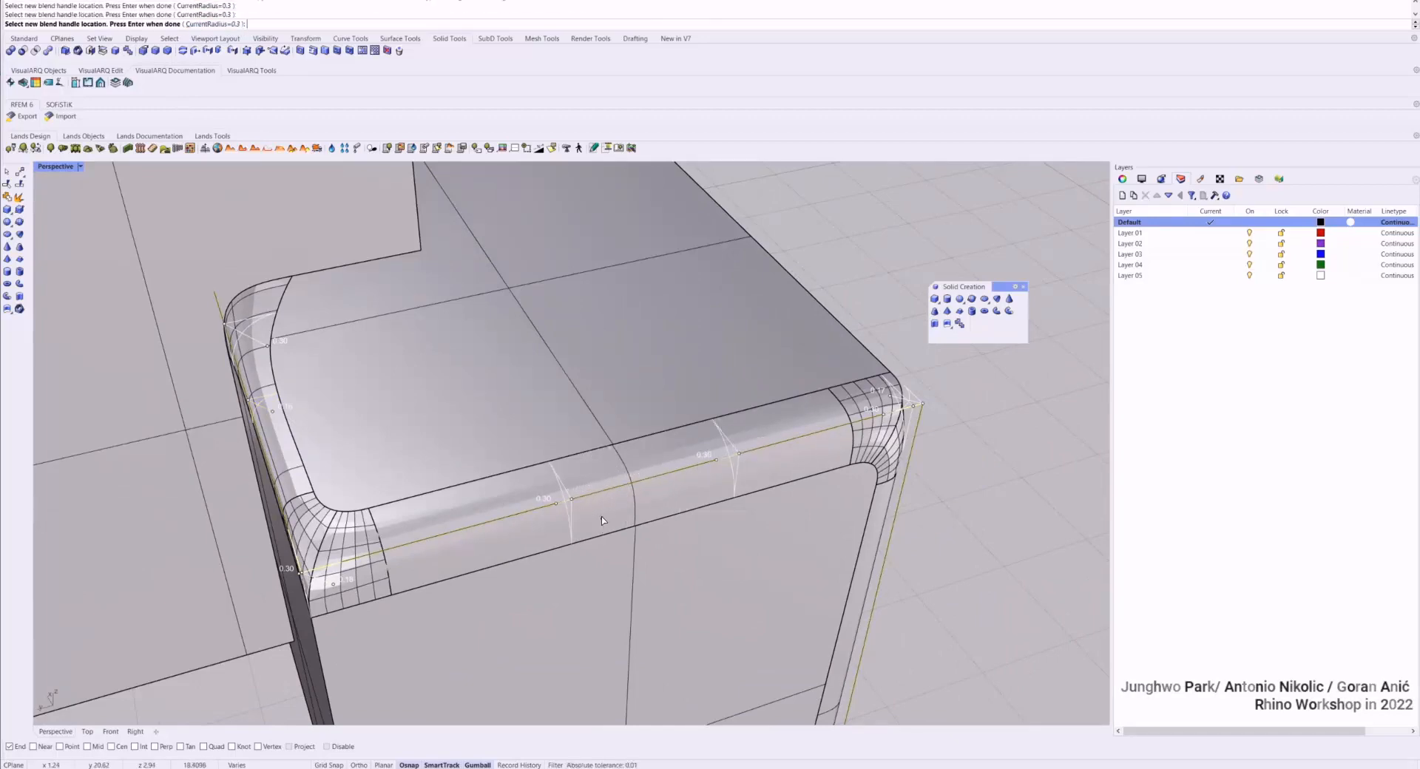
key(Return)
Reshape the long edge's blend by setting its two added handles to radii of about 0.62 and 0.35
click(555, 504)
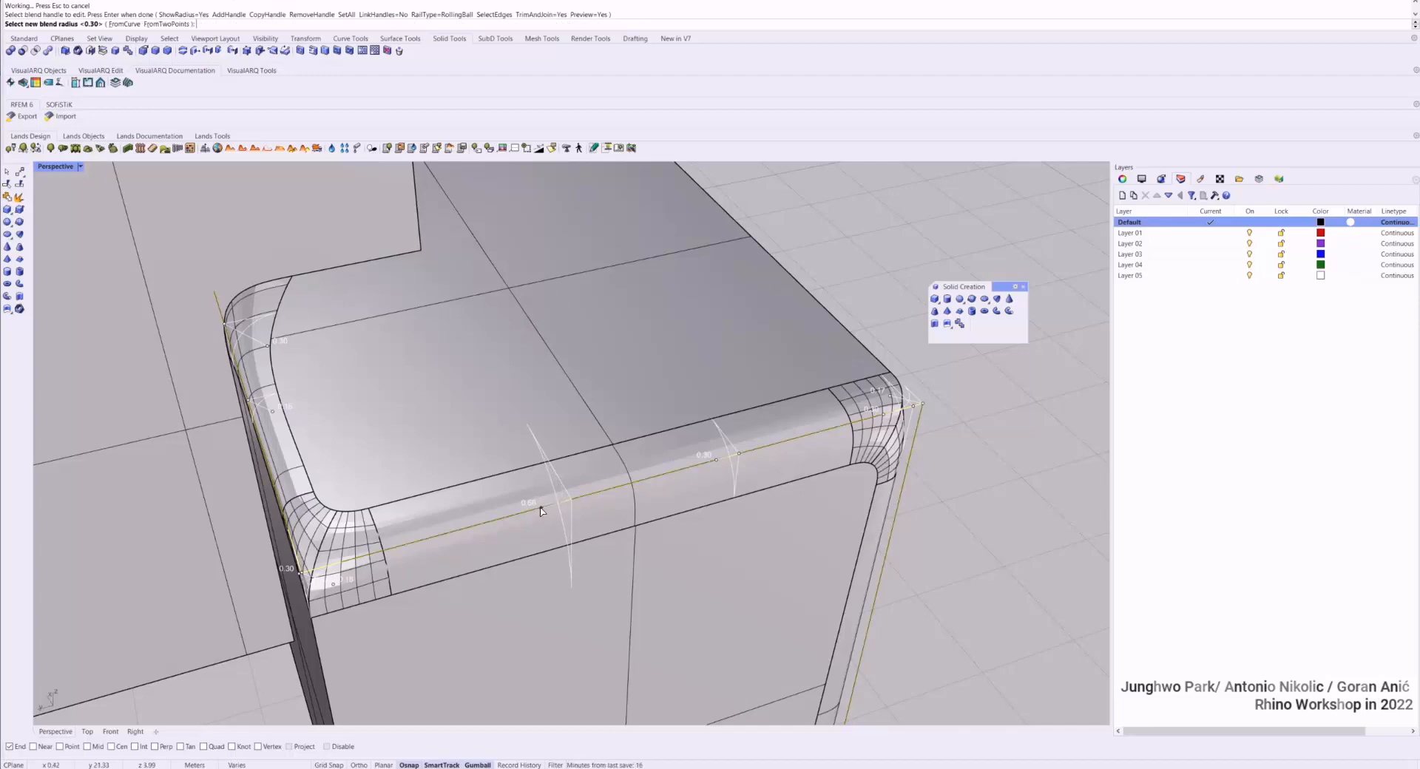
click(541, 507)
click(717, 462)
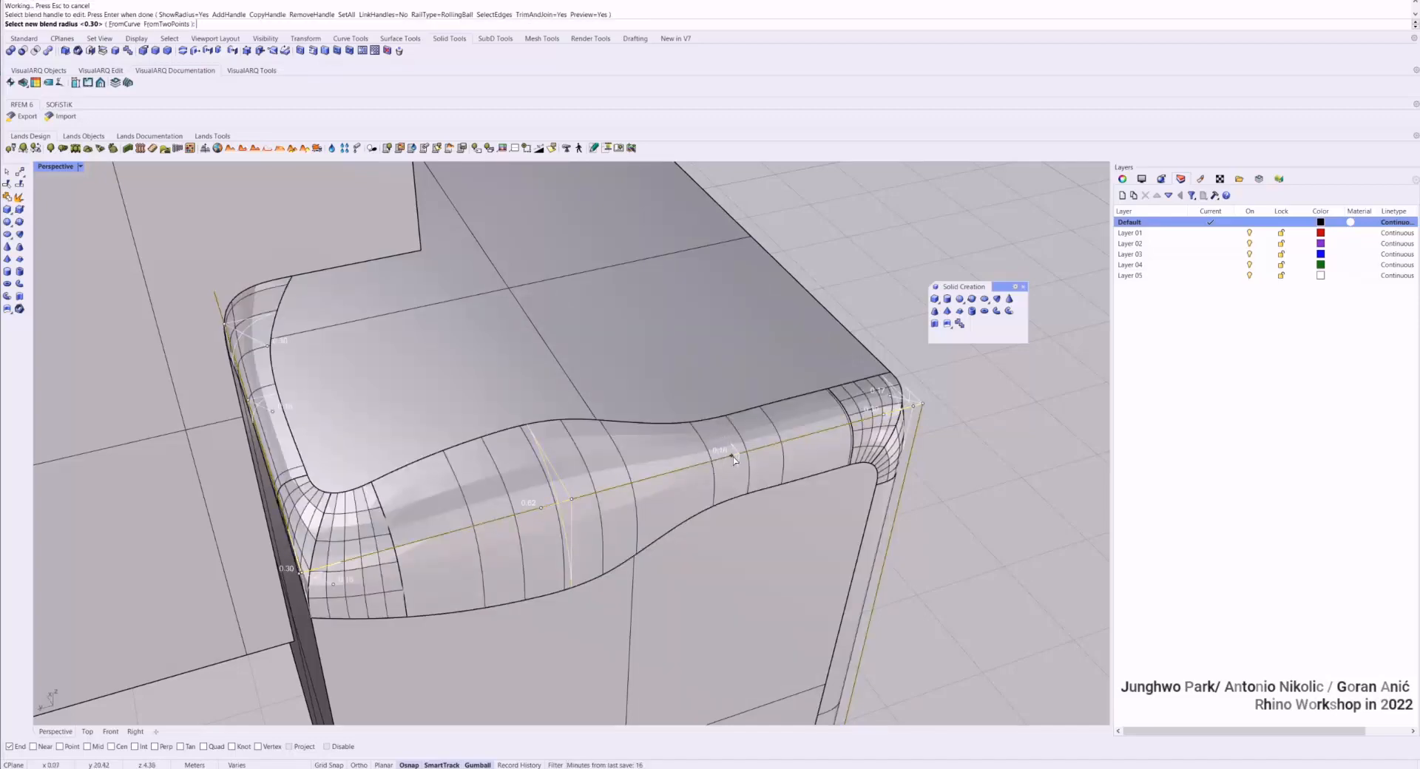
click(705, 463)
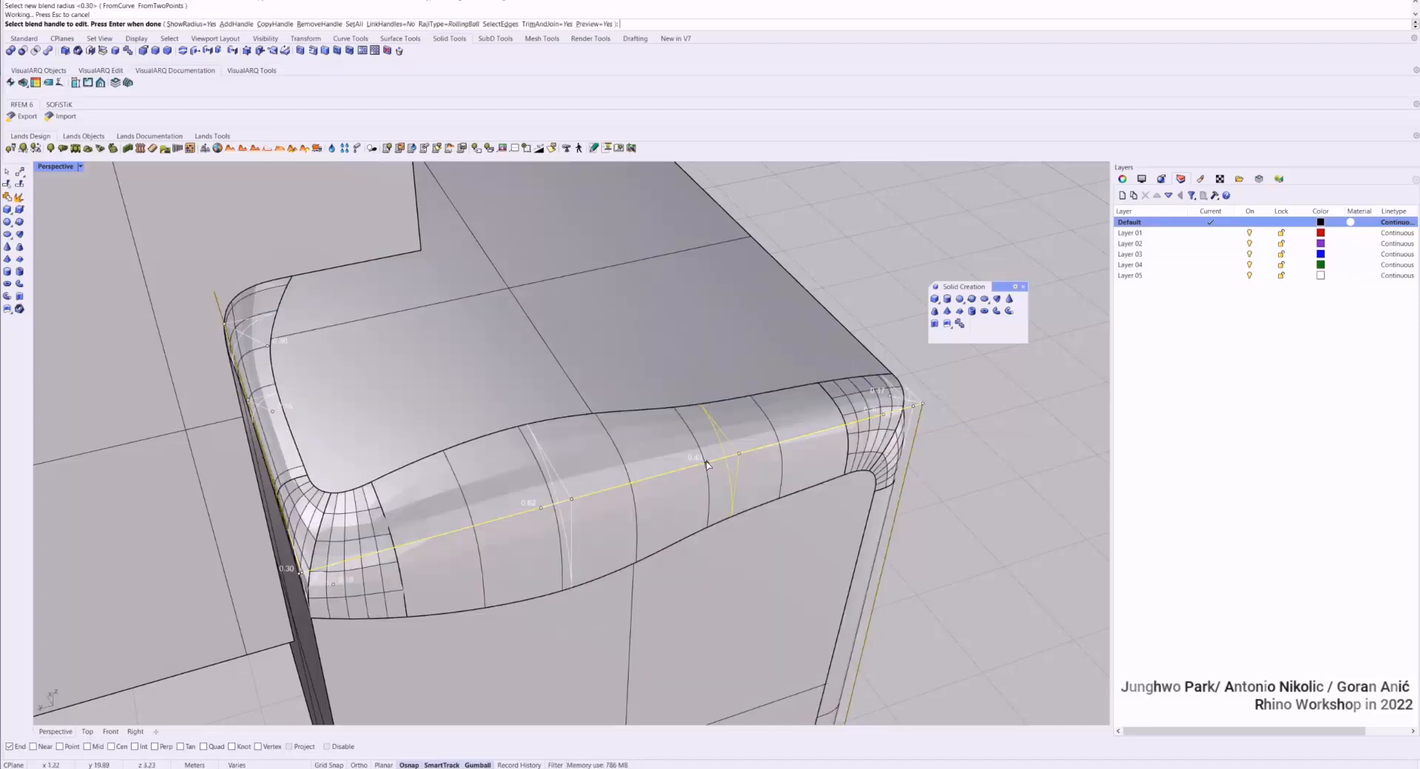
right_drag(707, 465, 651, 399)
click(651, 397)
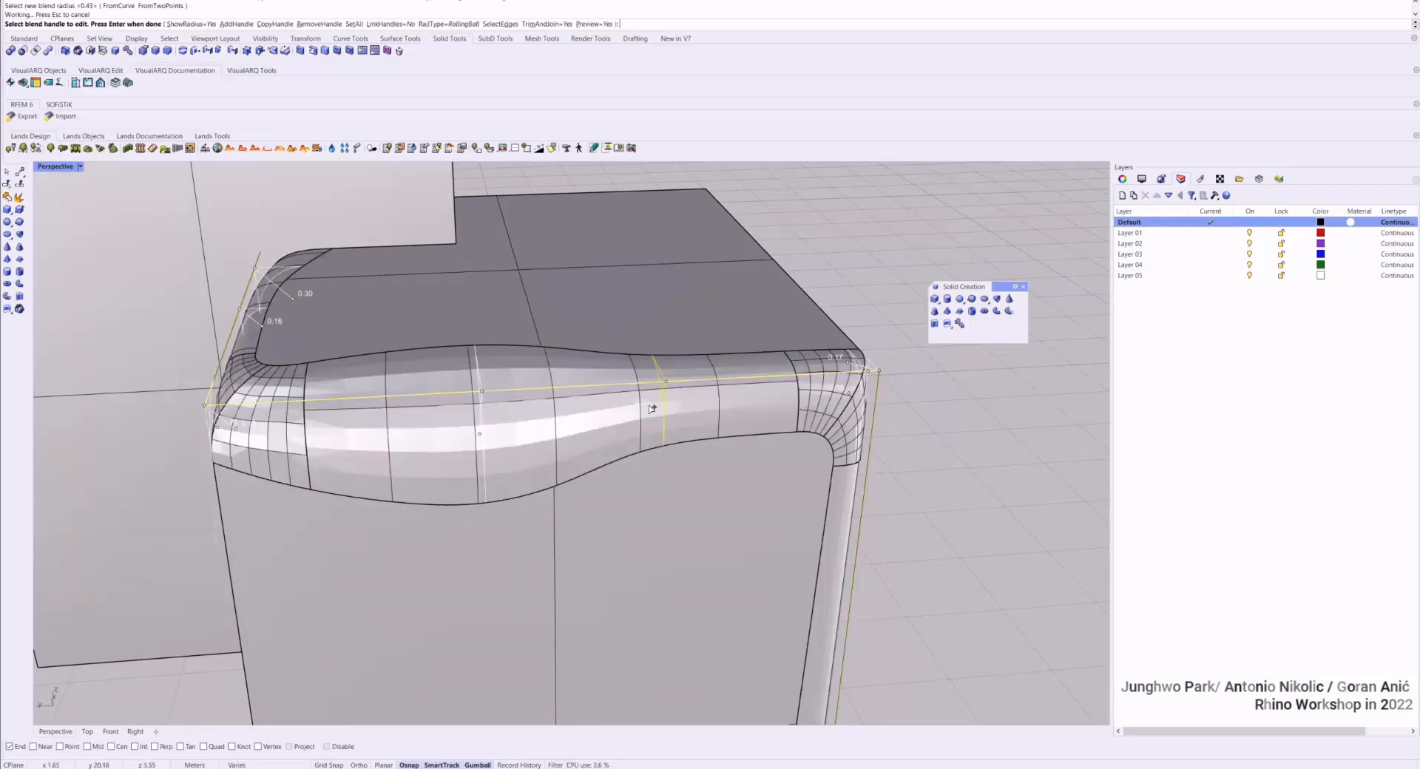
Set the long edge's added handle nearer the blended vertical edge to radius 0.6 and the other added handle to 0.3
click(654, 408)
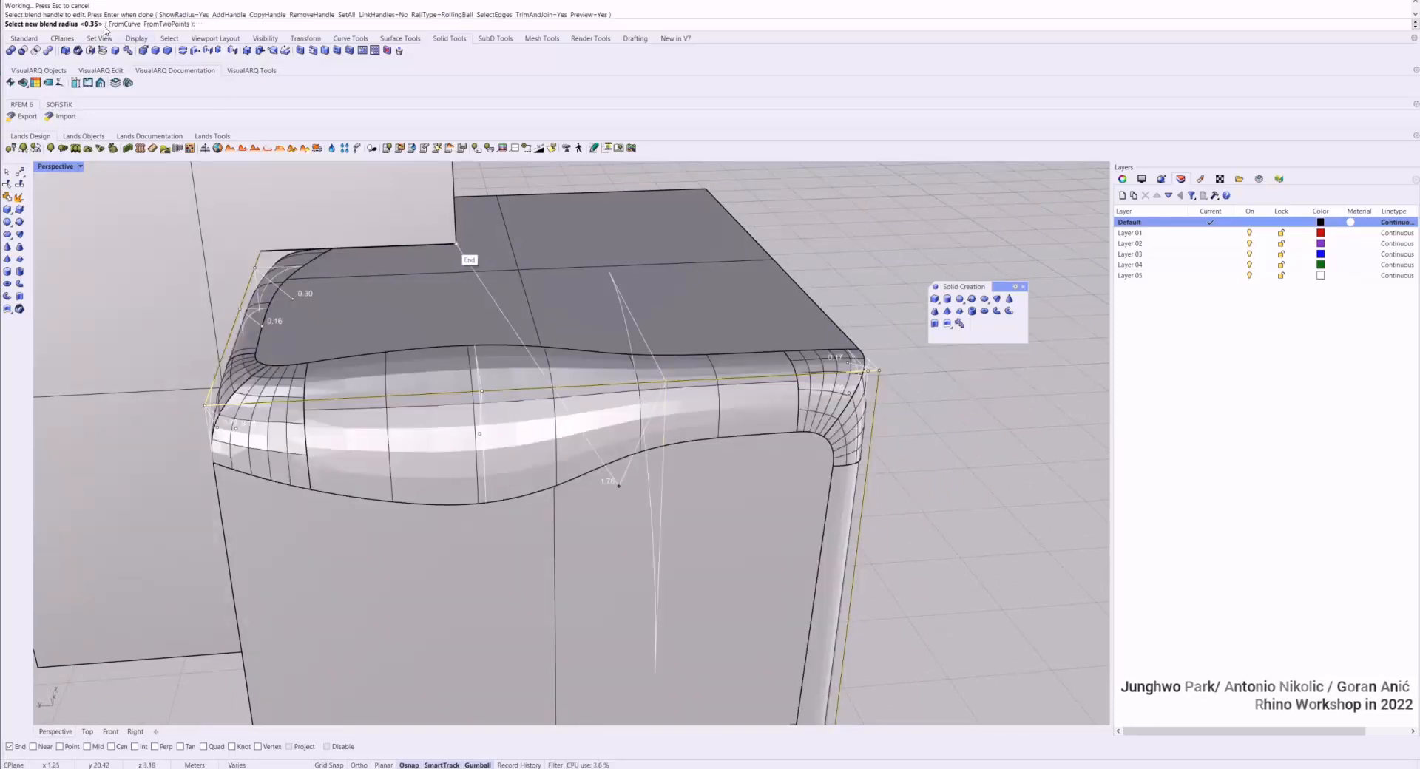
text(0.6)
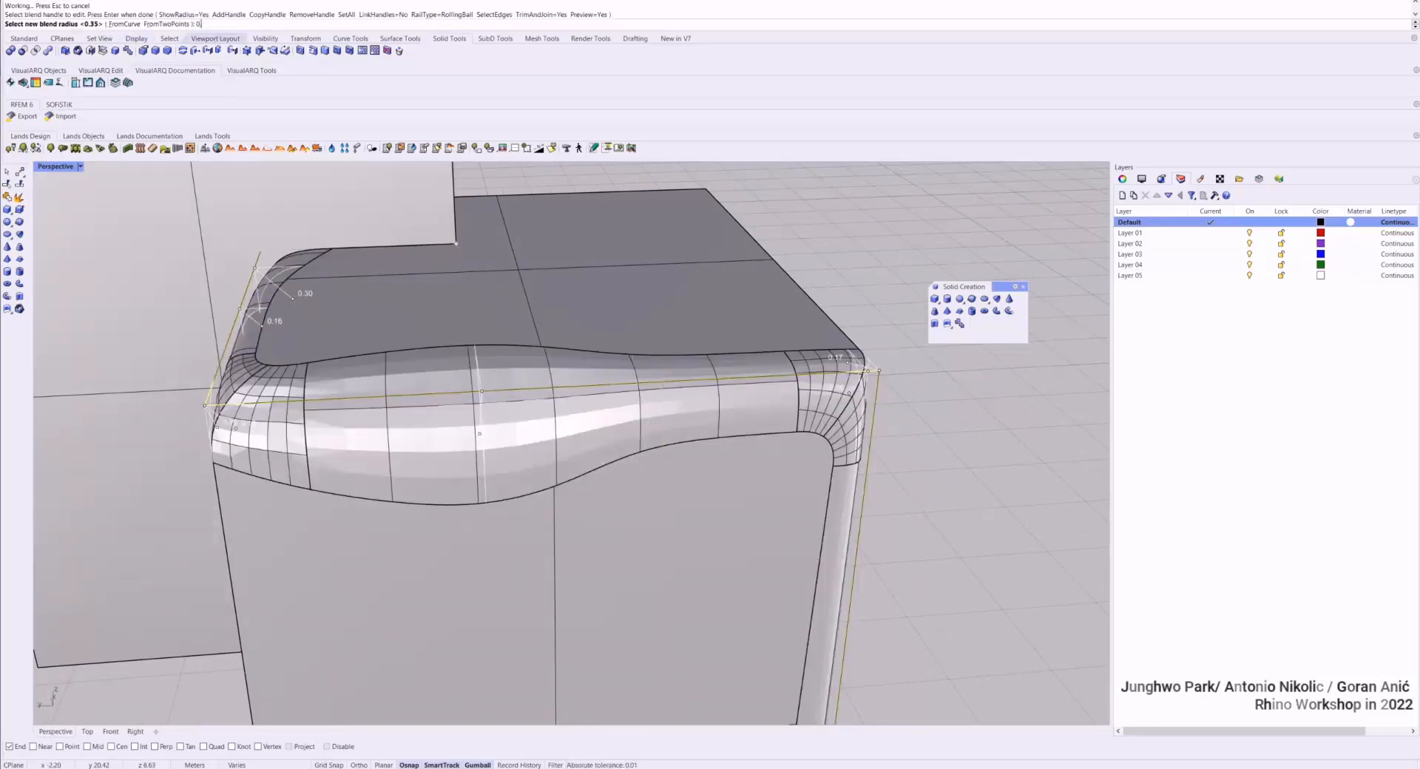
key(Return)
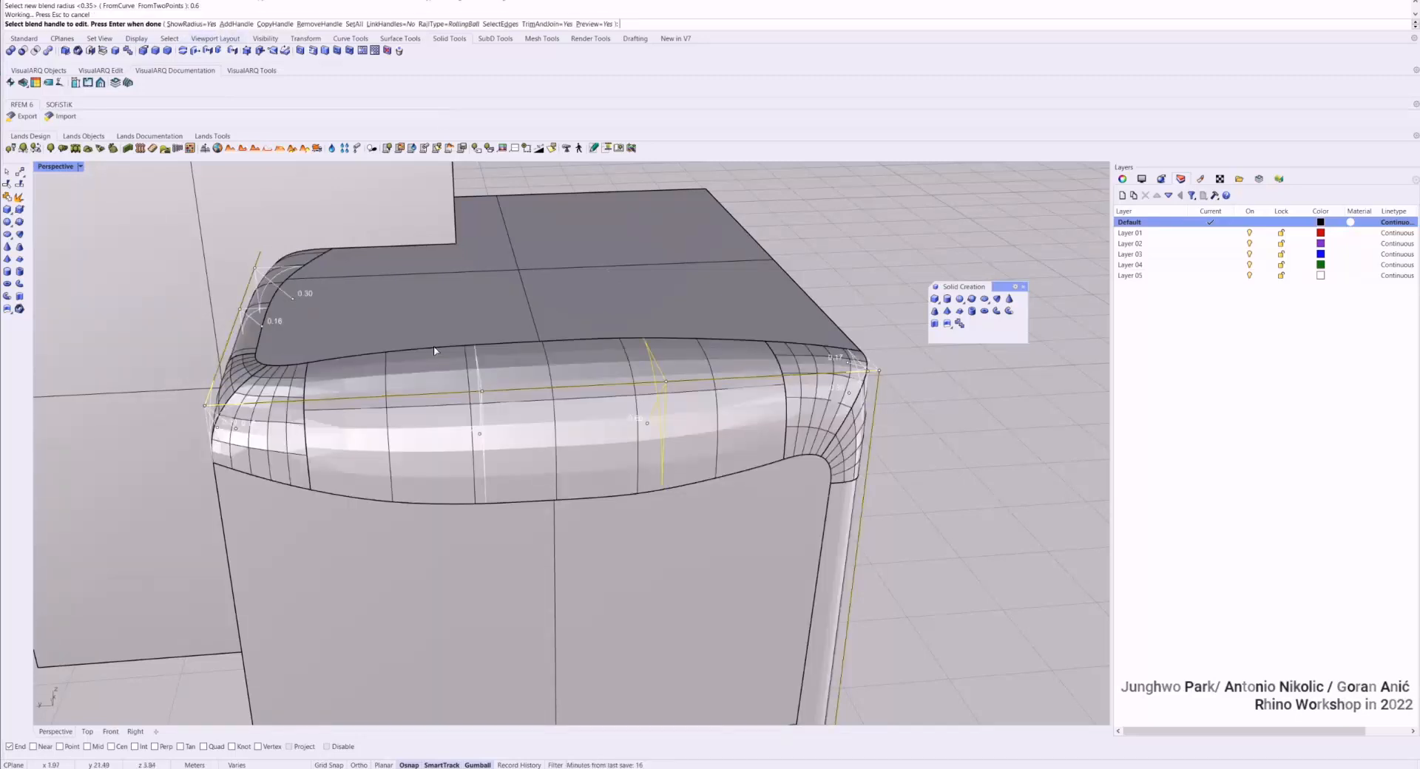
click(481, 436)
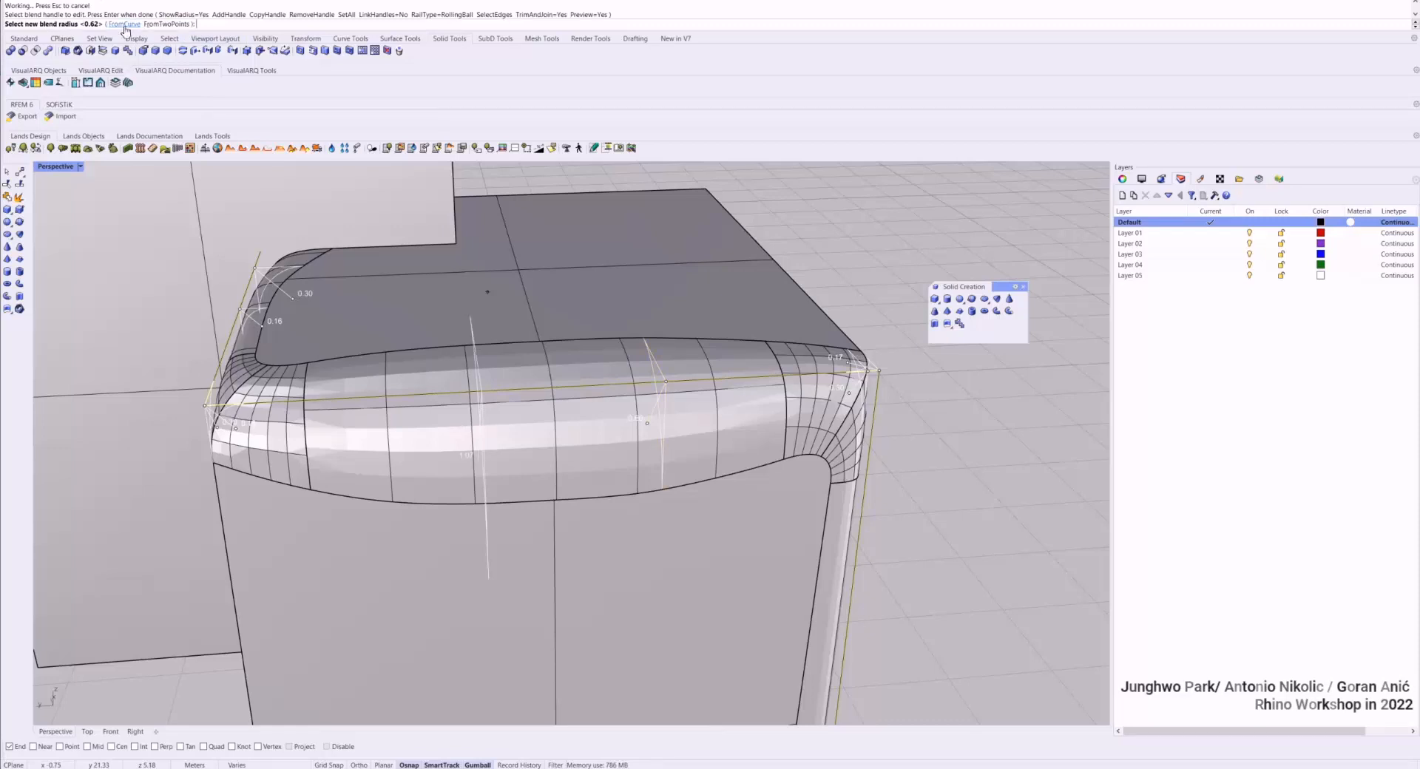
text(0.3)
key(Return)
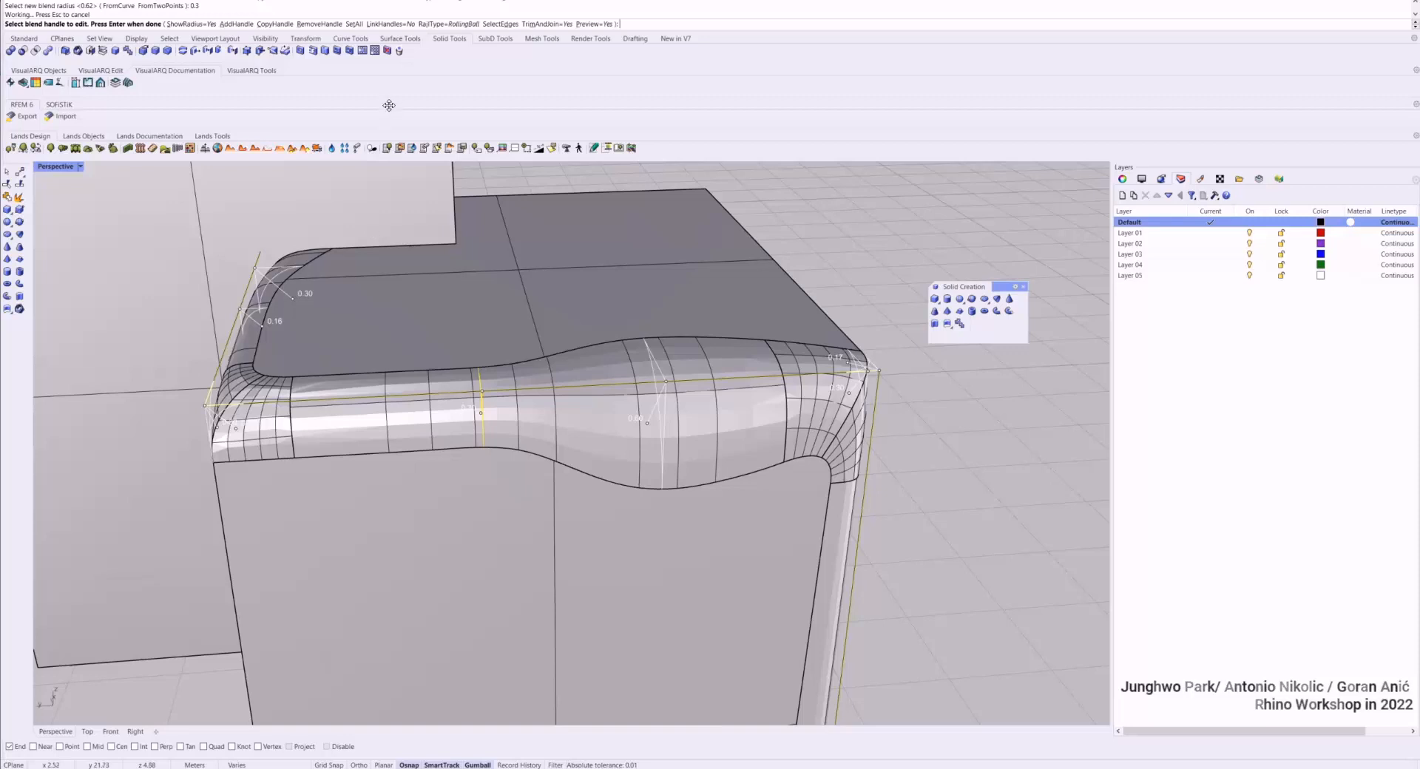
Complete the variable-radius edge blend with handles unlinked, and switch the perspective view to Rendered display
click(400, 24)
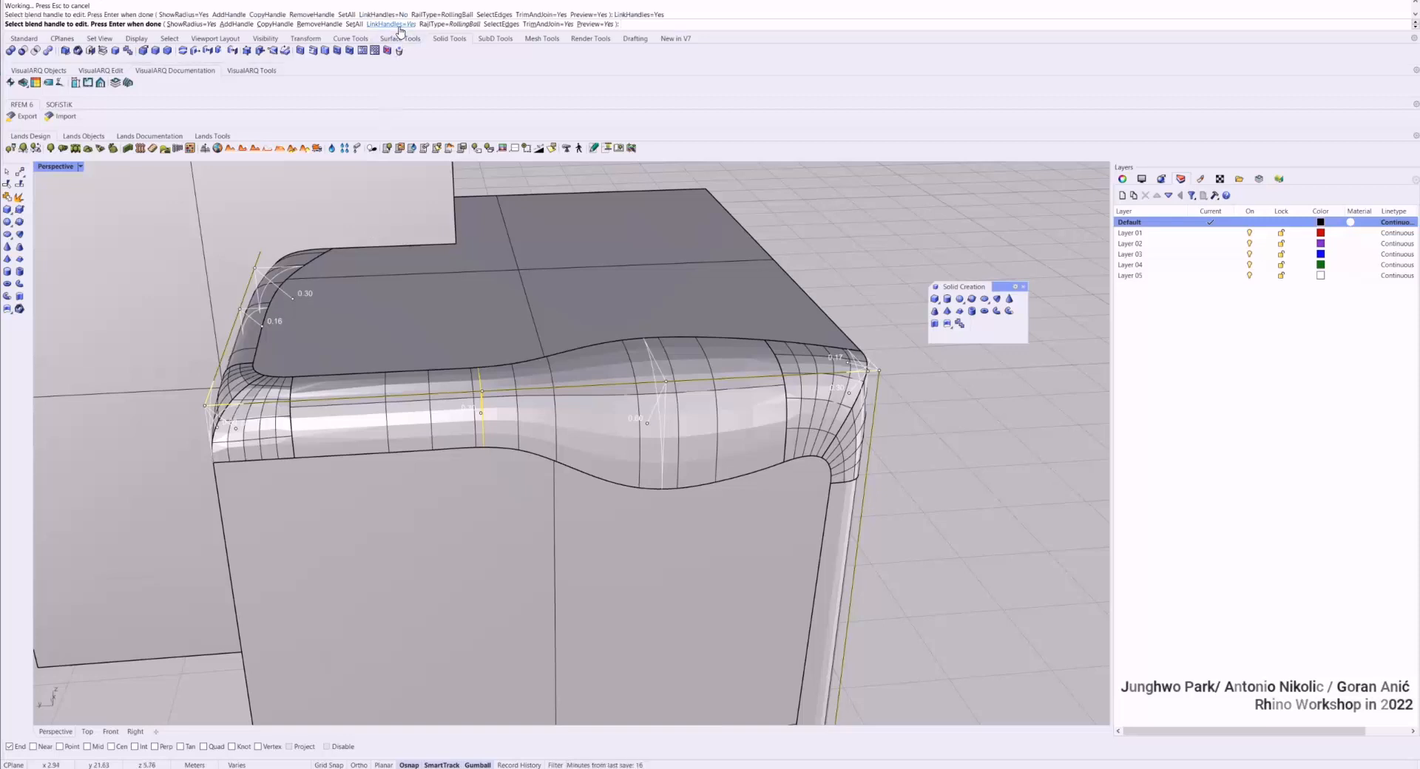
click(399, 24)
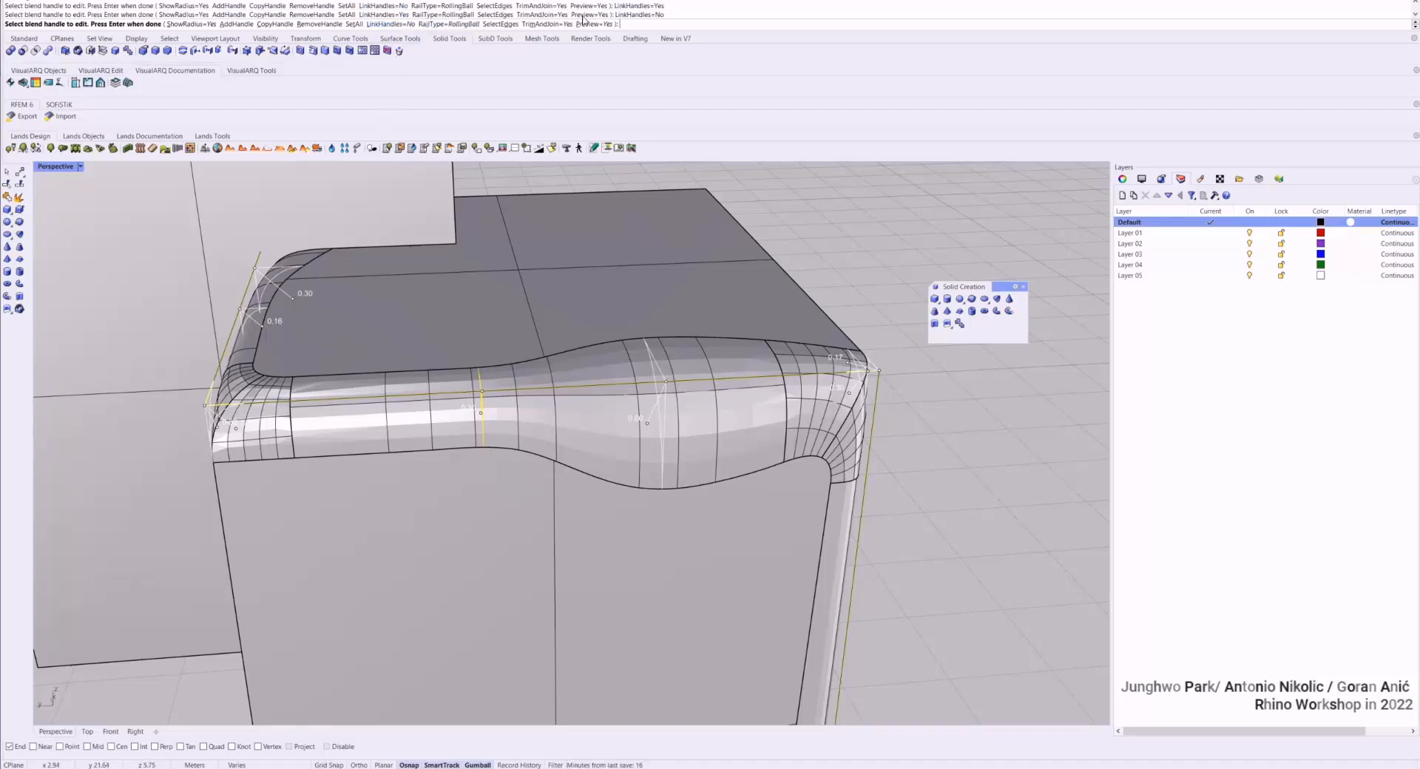
right_click(748, 304)
scroll(798, 293, down, 3)
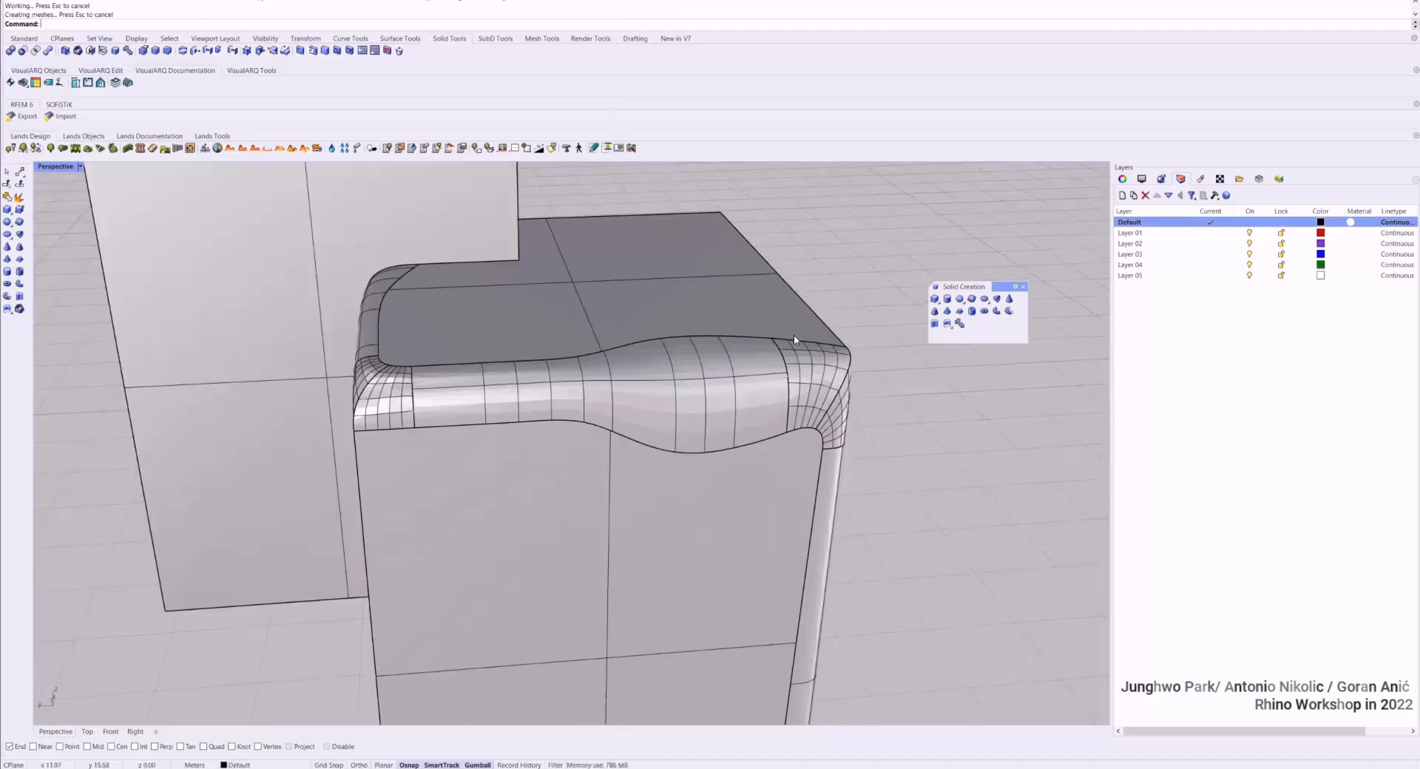
right_drag(796, 339, 693, 324)
key(ctrl+alt+r)
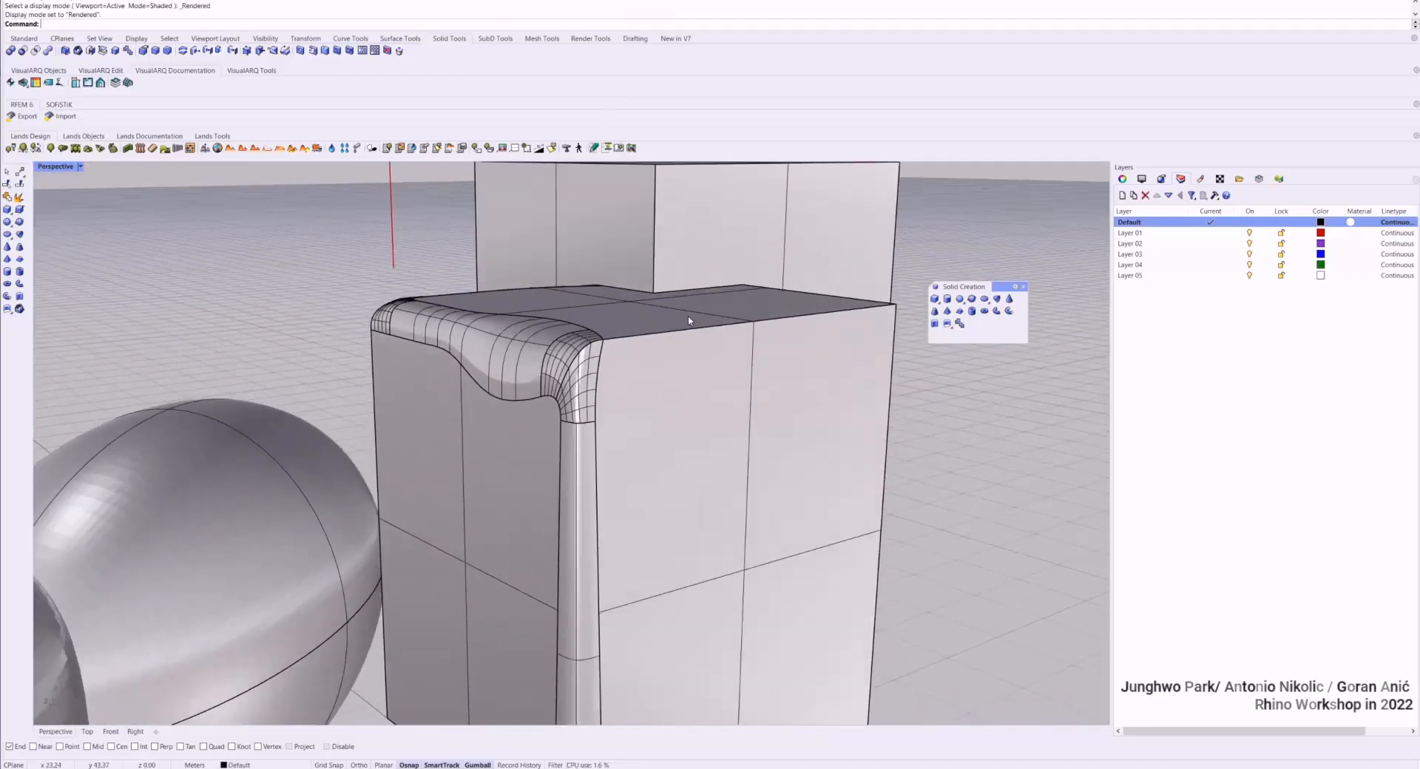
Inspect the blended box corner from several sides, and return the perspective view to Shaded display
scroll(732, 333, up, 5)
scroll(773, 337, down, 3)
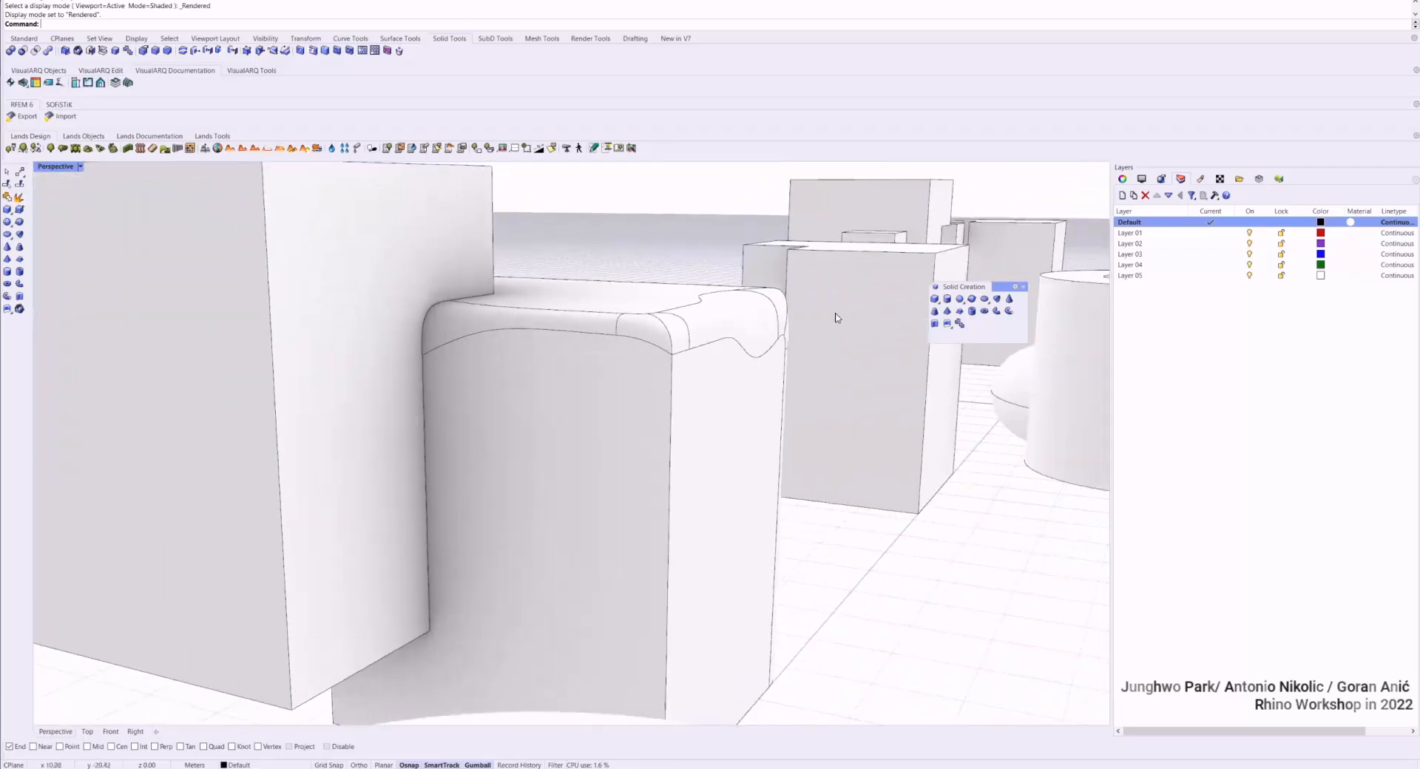
scroll(655, 325, up, 3)
key(ctrl+alt+s)
scroll(732, 342, down, 3)
right_drag(729, 344, 522, 370)
scroll(532, 339, up, 5)
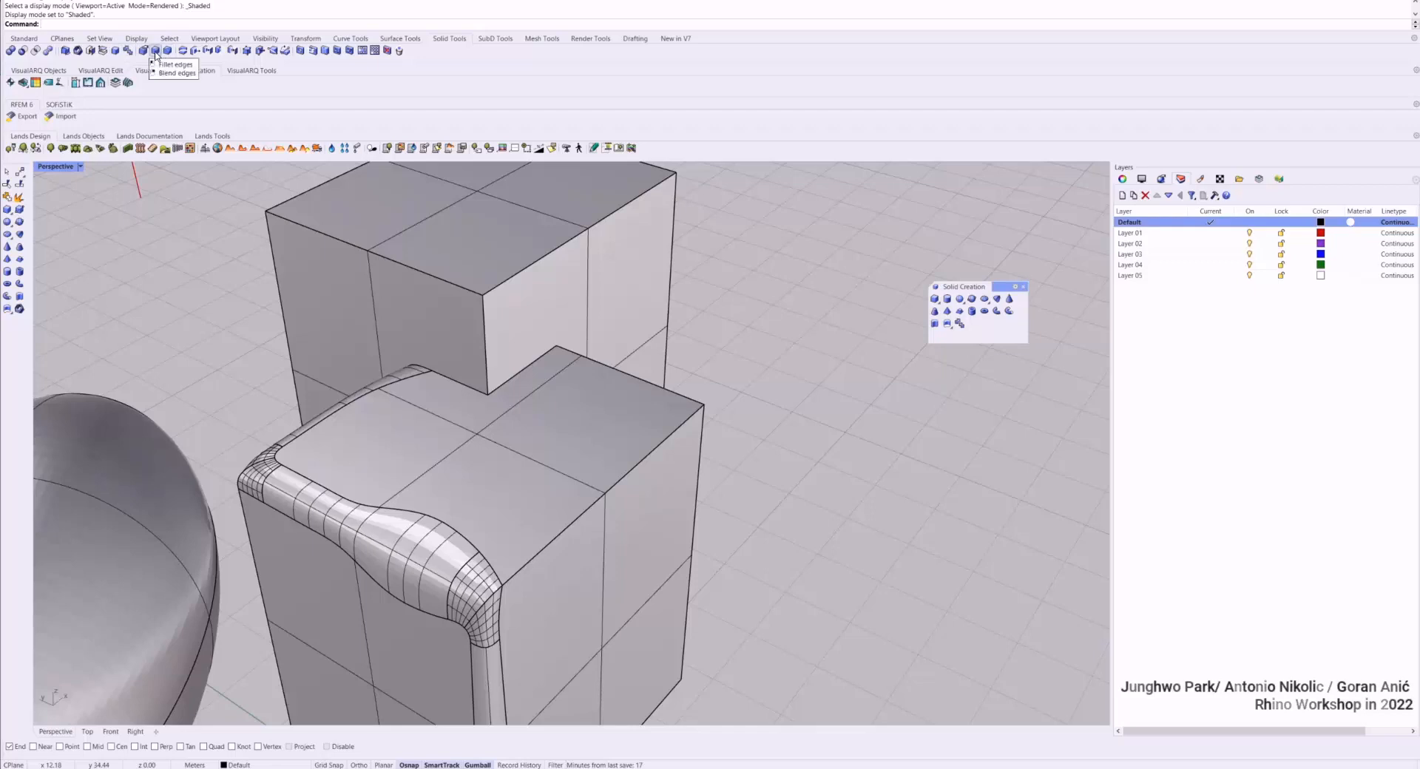
Fillet the two top edges and the vertical edge meeting at the taller box's near corner with radius 0.3
click(155, 51)
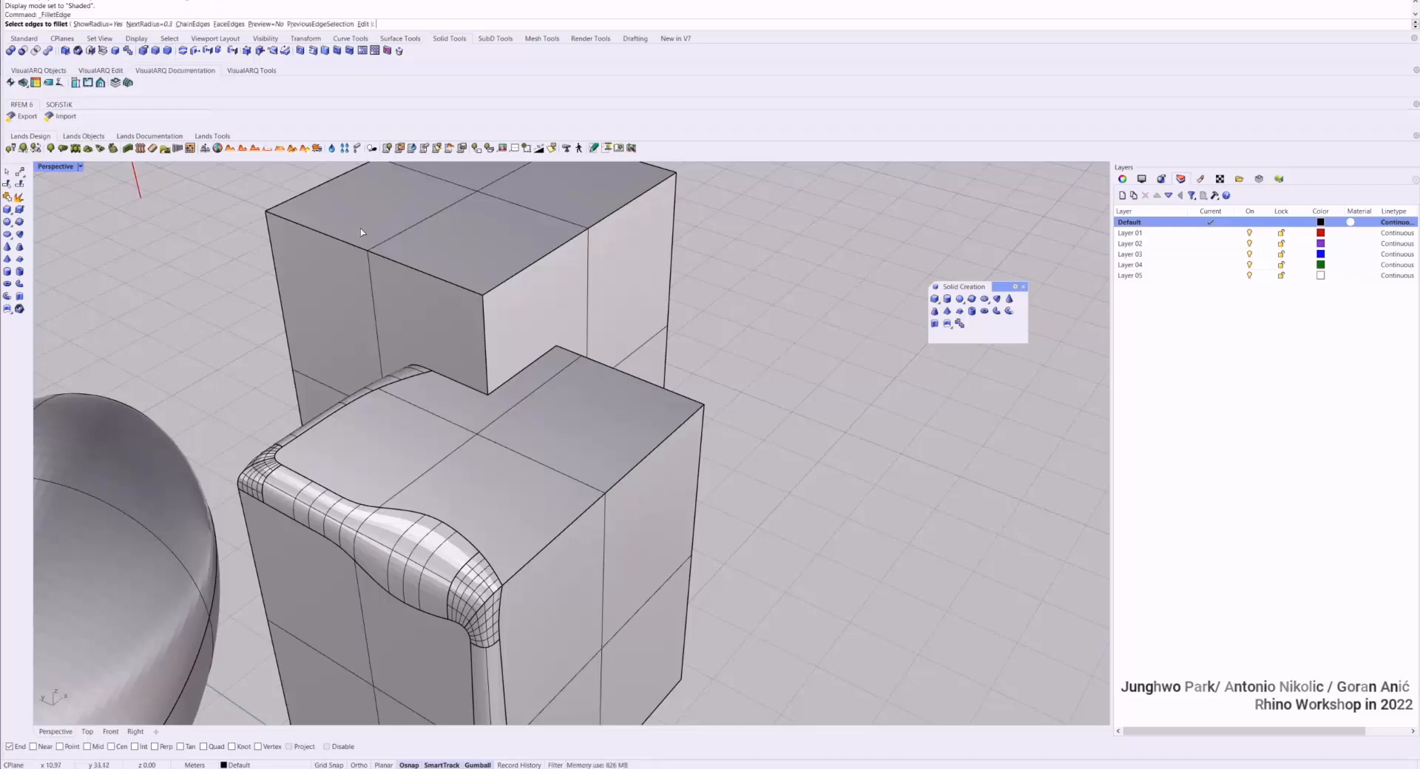
click(415, 276)
click(491, 317)
click(512, 275)
key(Return)
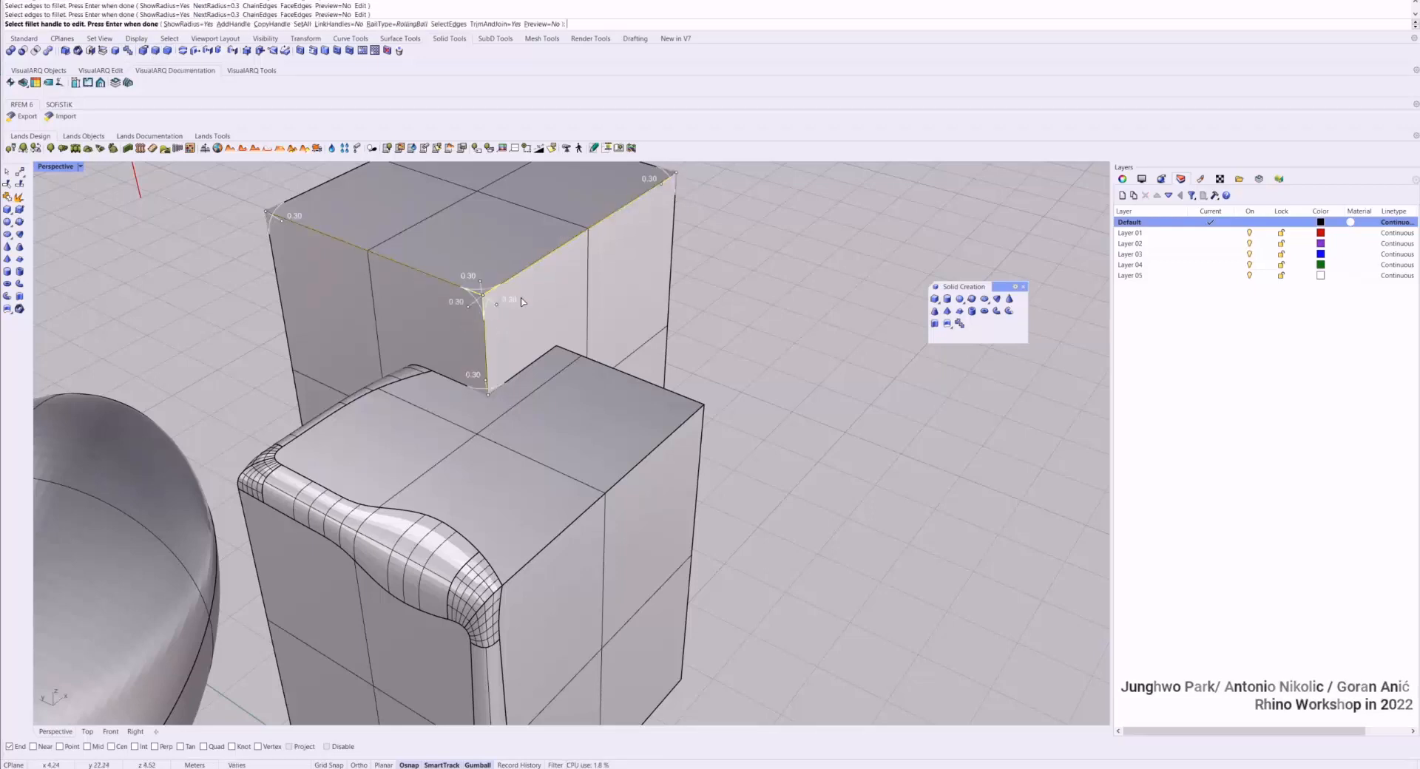
key(Return)
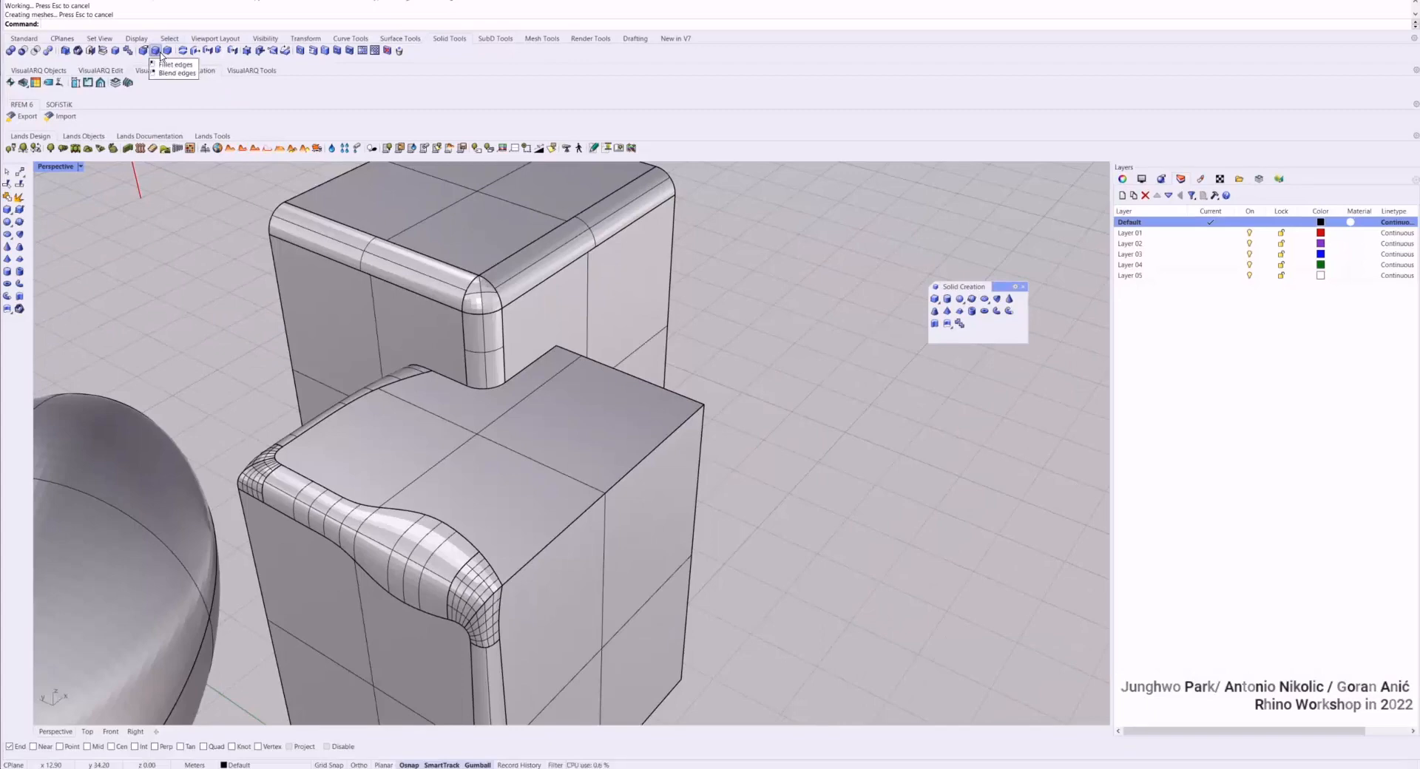
Apply an edge blend of radius 0.3 to the lower box's unblended long top edge and its adjoining vertical edge
right_click(158, 51)
click(634, 475)
right_drag(634, 474, 620, 454)
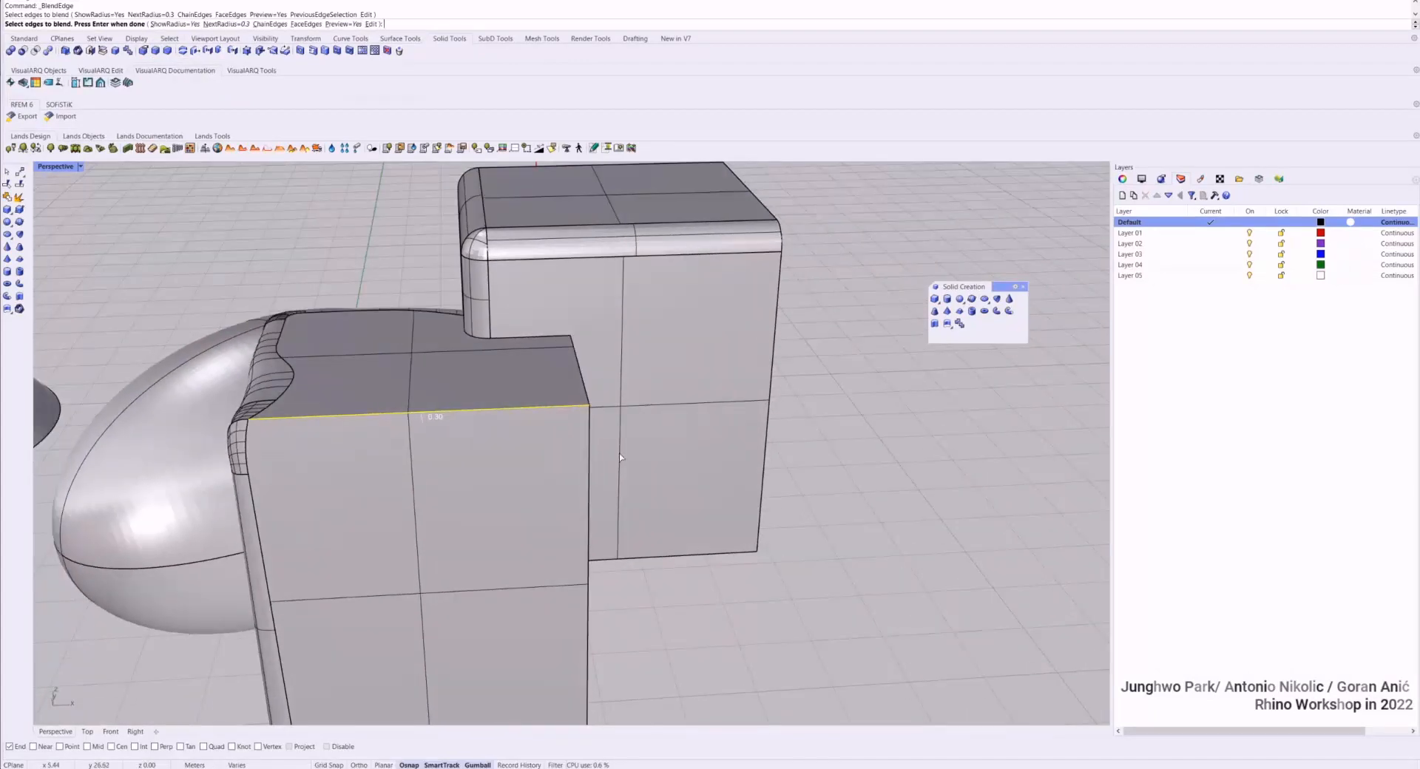
click(589, 440)
key(Return)
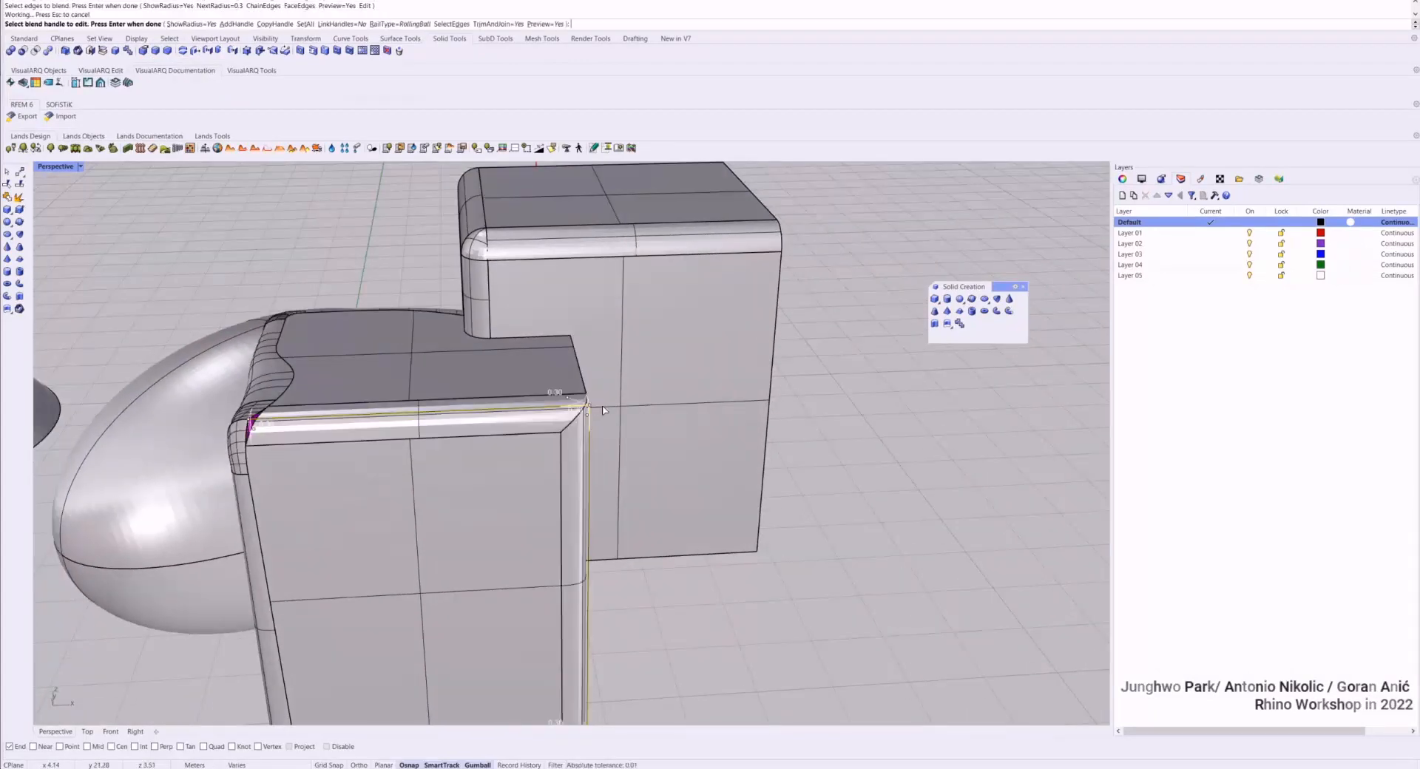
Copy the top edge's corner blend handle to a point near the middle of that edge
click(276, 24)
click(569, 400)
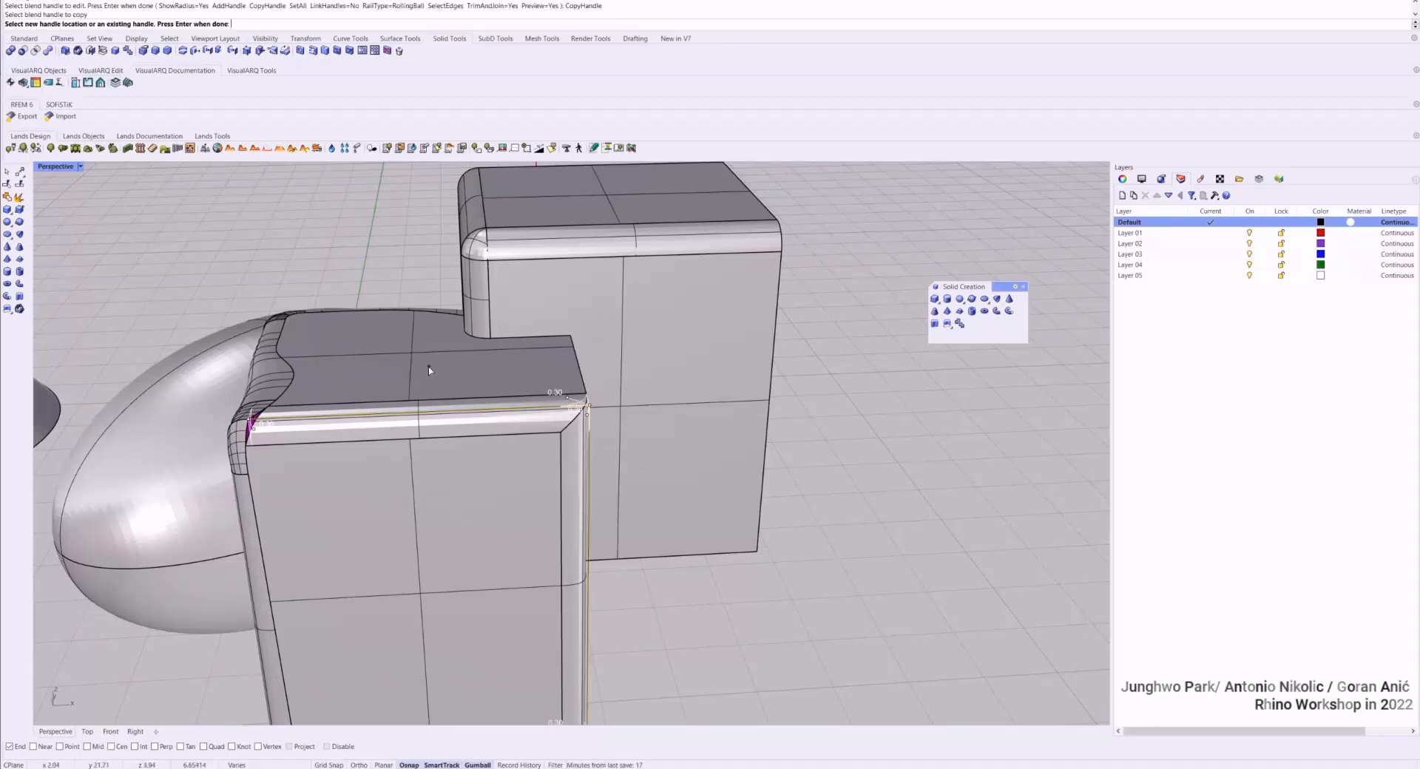
click(452, 415)
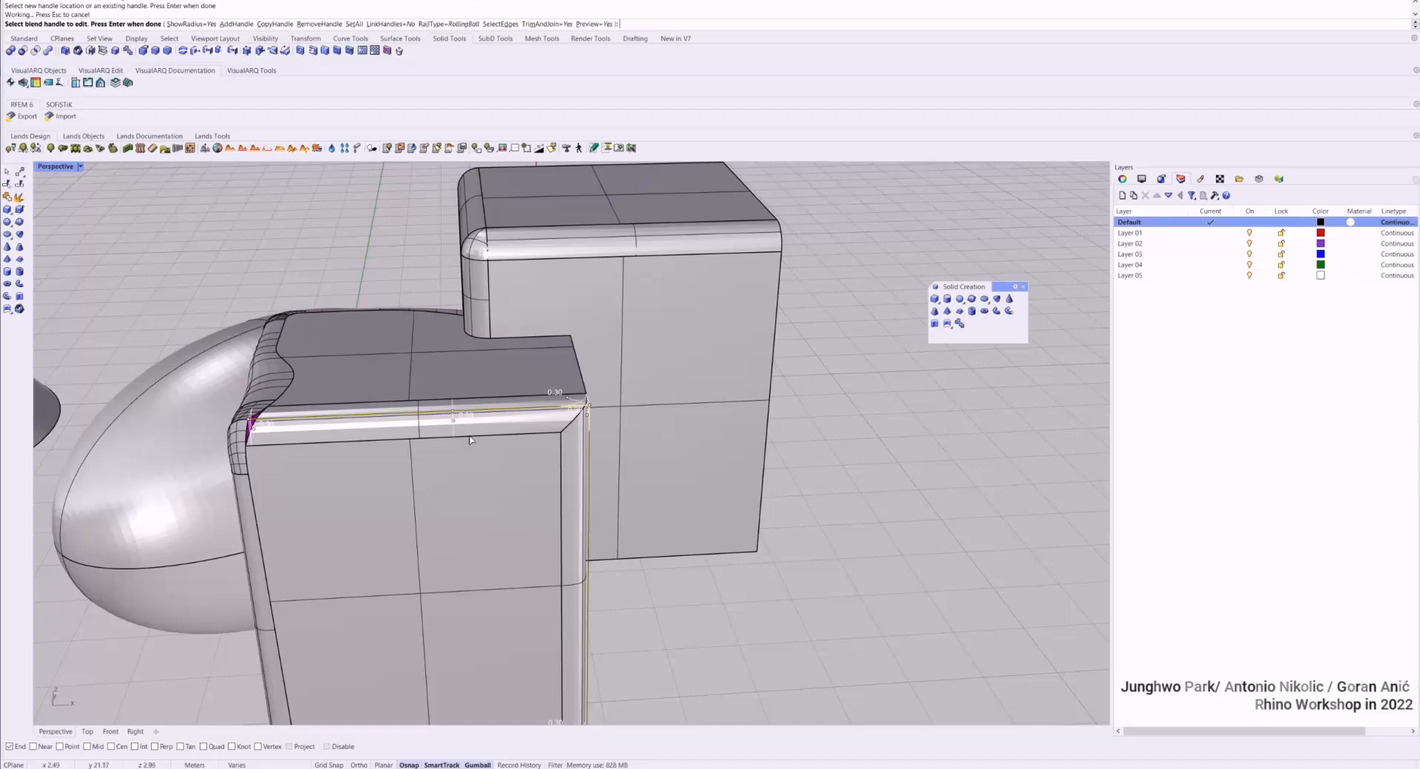
Adjust the radius of the top edge's handle beside the variable-radius blend, and complete the edge blend
scroll(469, 441, up, 3)
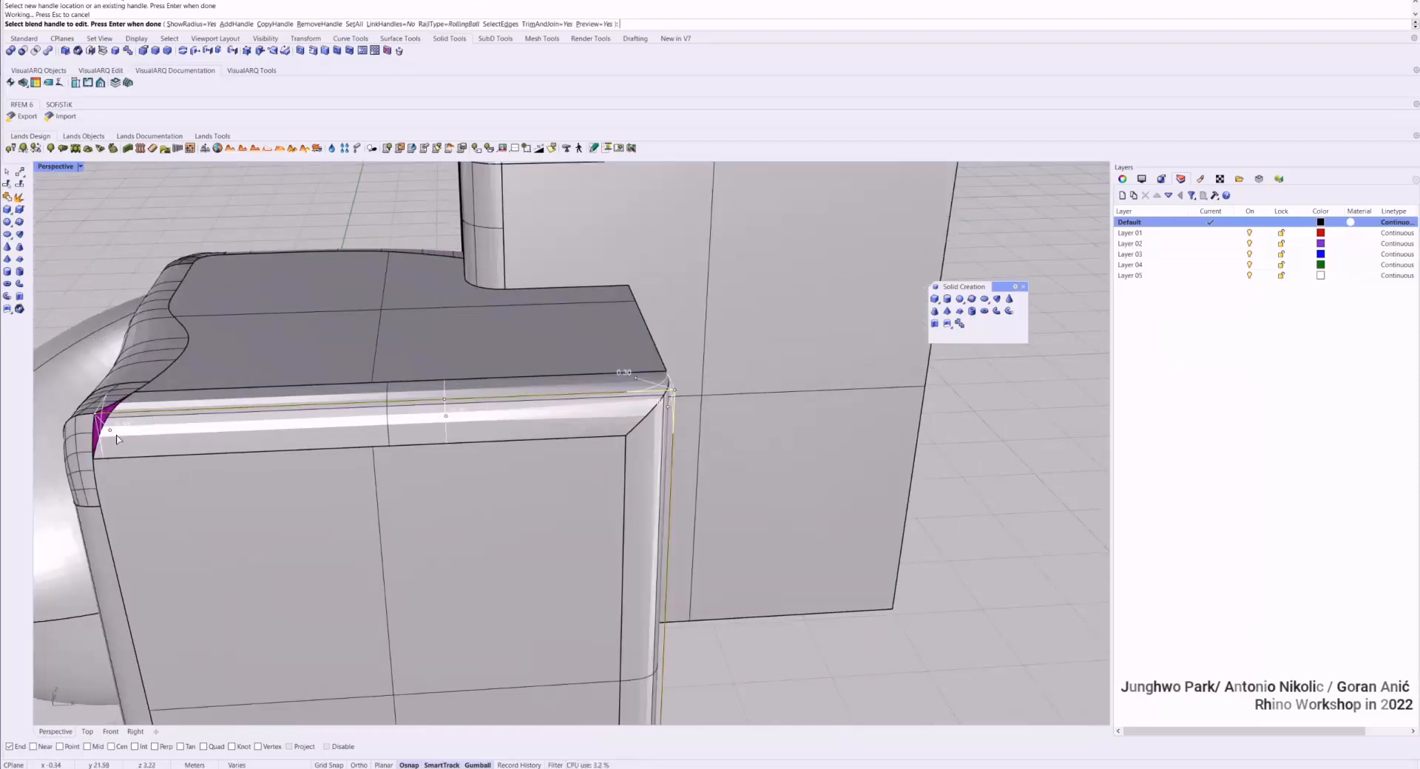
scroll(130, 455, down, 4)
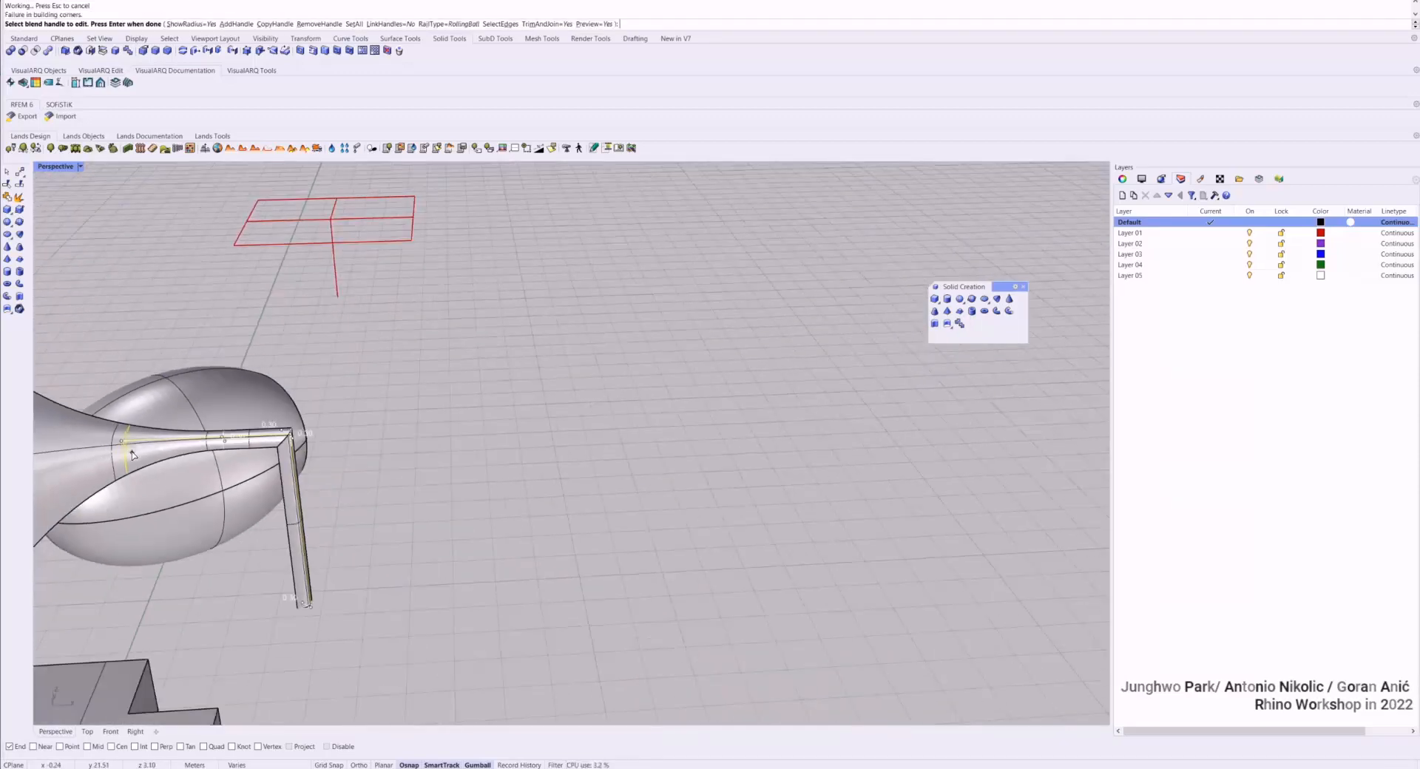
click(124, 448)
key(Return)
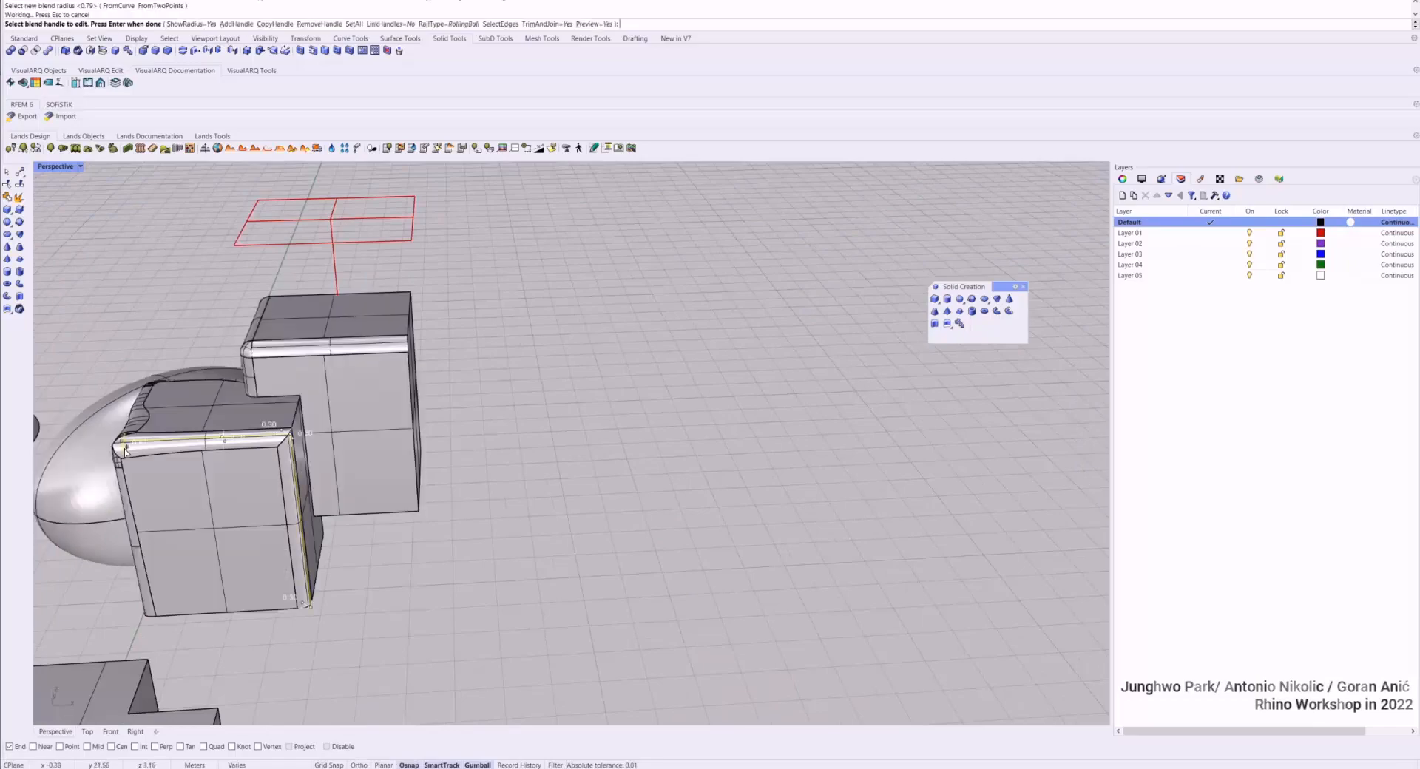
scroll(211, 438, up, 5)
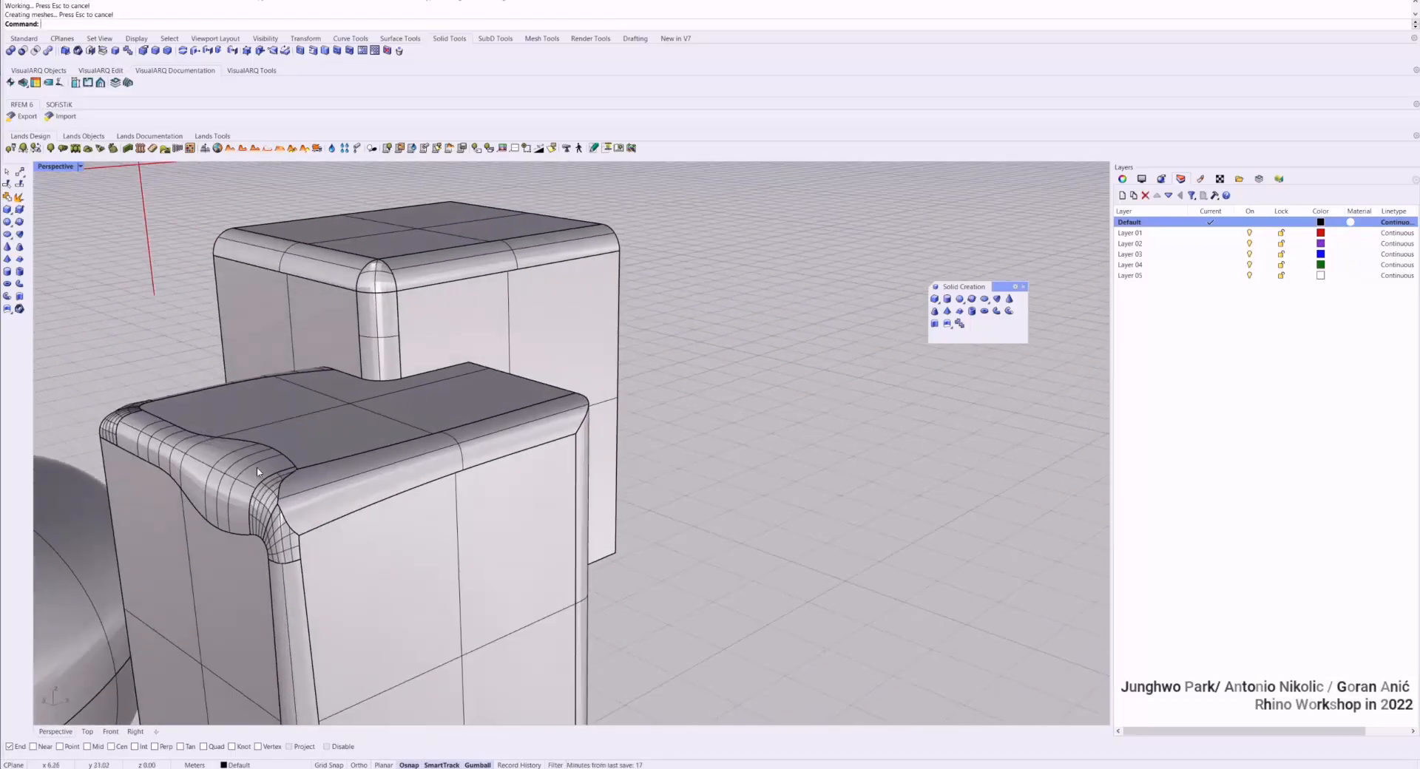
Check the new edge blends from several angles in Rendered display, and return to Shaded display
mouse_move(300, 481)
right_down()
mouse_move(326, 466)
mouse_move(481, 463)
right_up()
key(ctrl+alt+r)
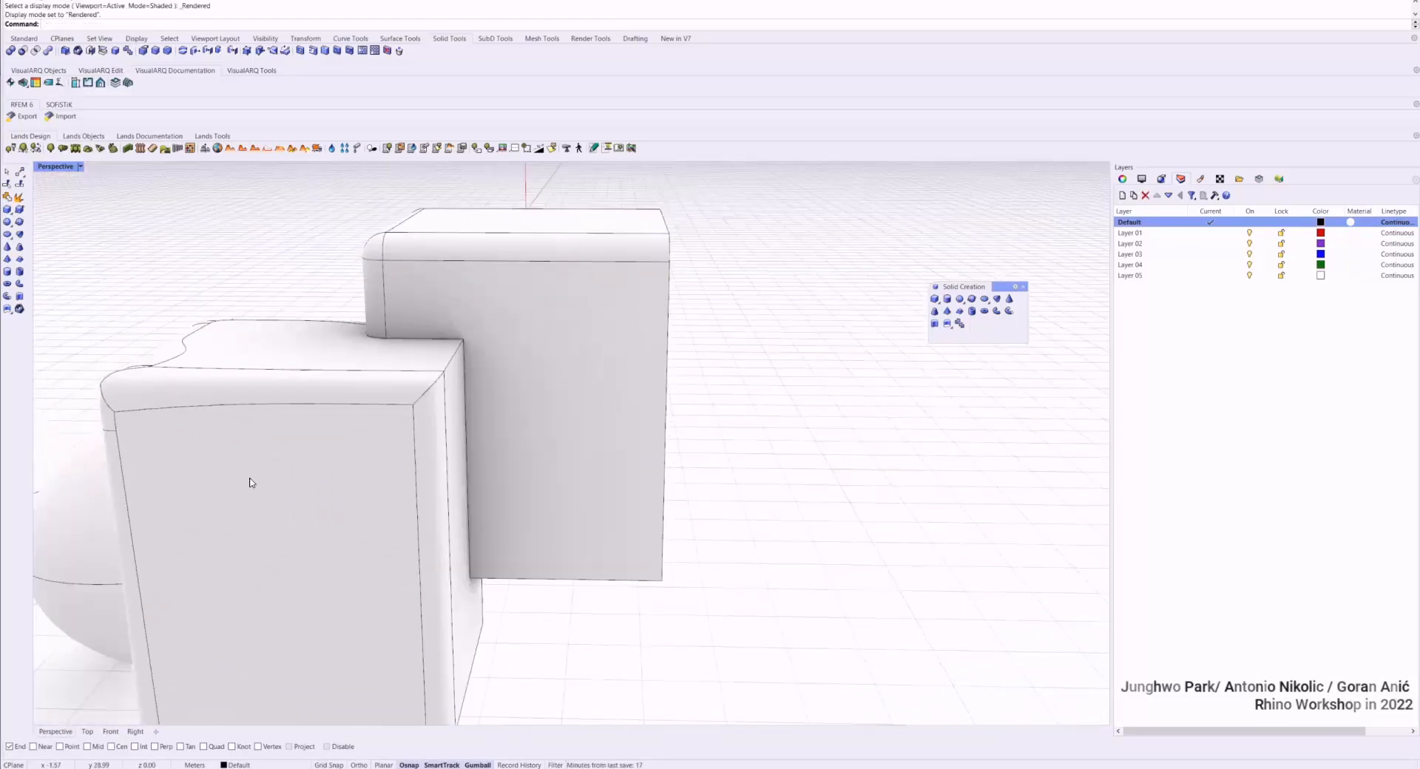
mouse_move(251, 485)
right_down()
mouse_move(365, 415)
mouse_move(444, 412)
right_up()
key(ctrl+alt+s)
right_drag(326, 415, 424, 437)
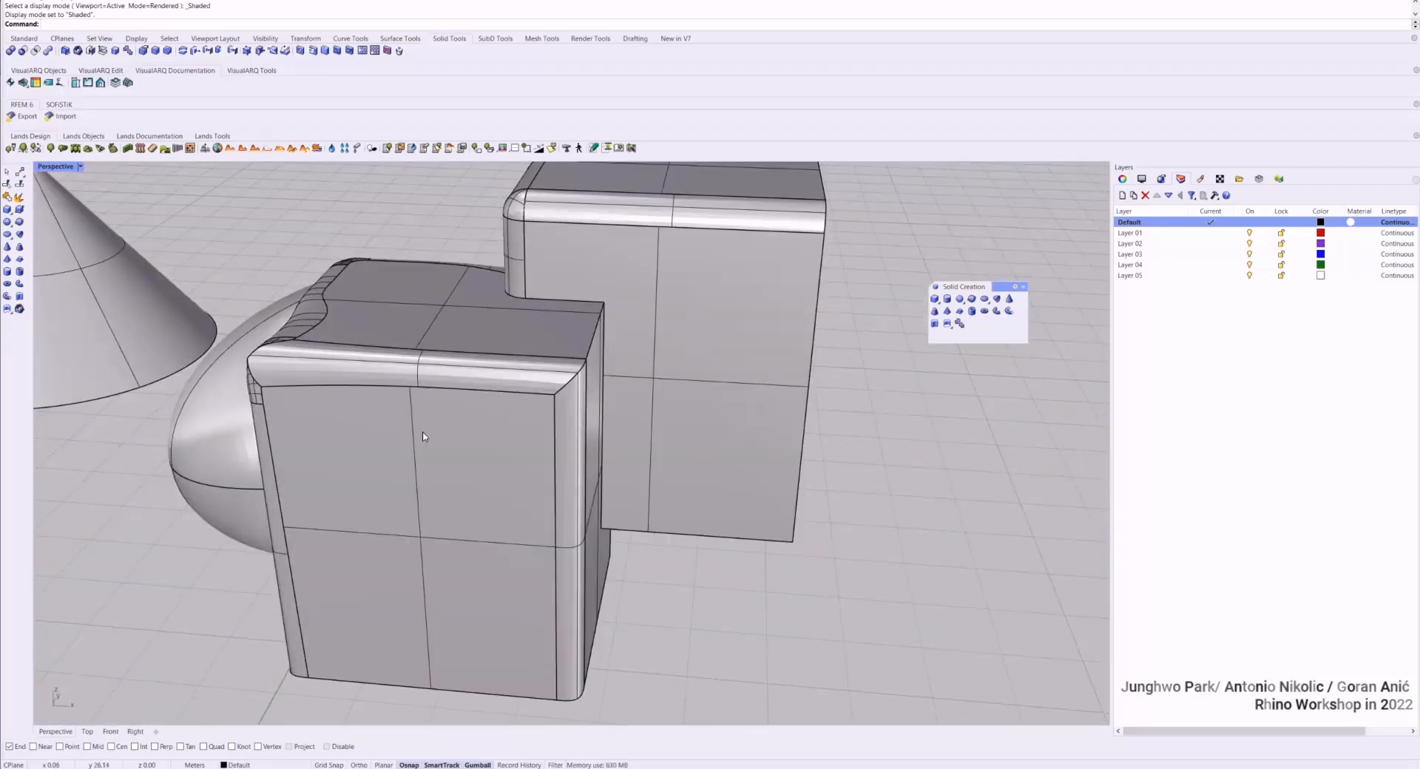
Start an edge chamfer on the taller box's outer vertical edge, and set the chamfer distance to 0.4
click(167, 51)
click(821, 290)
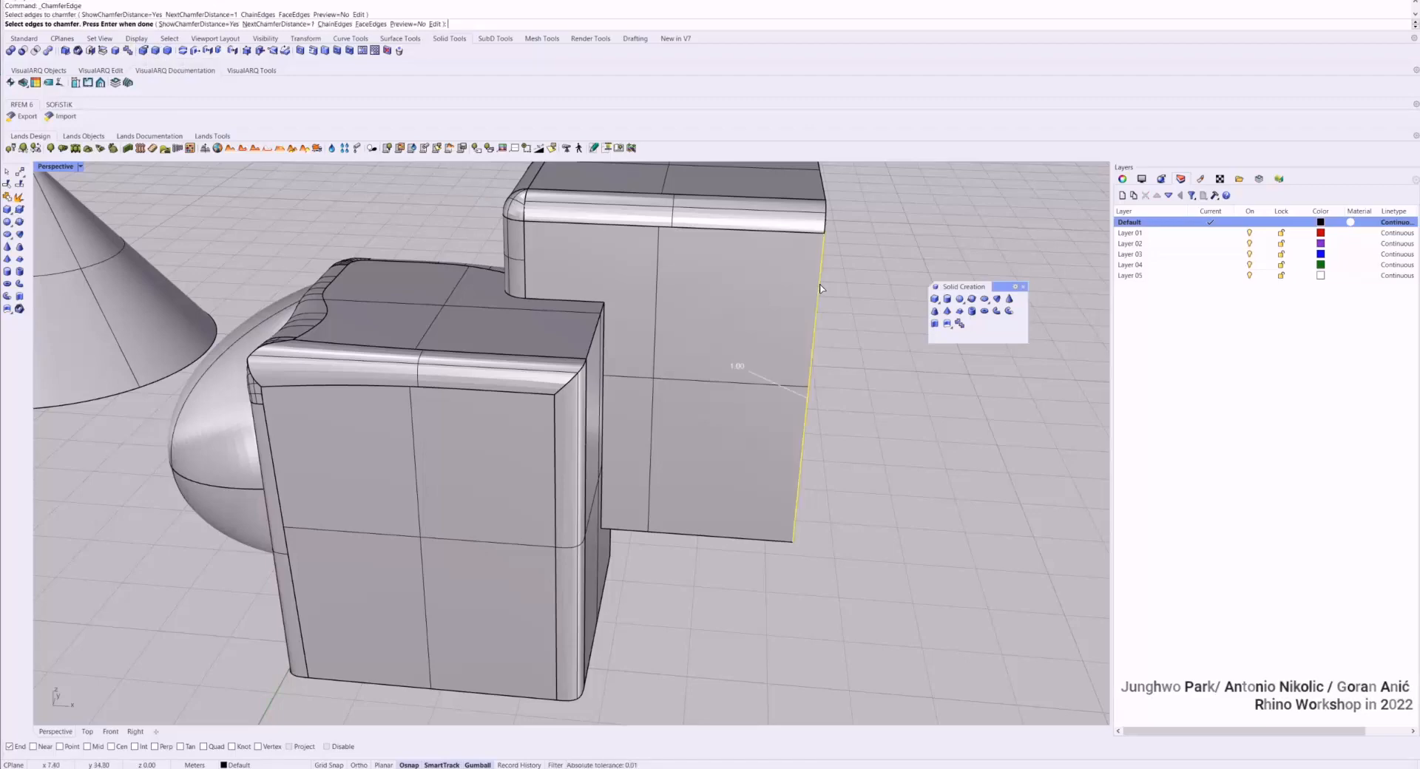
right_drag(833, 293, 284, 201)
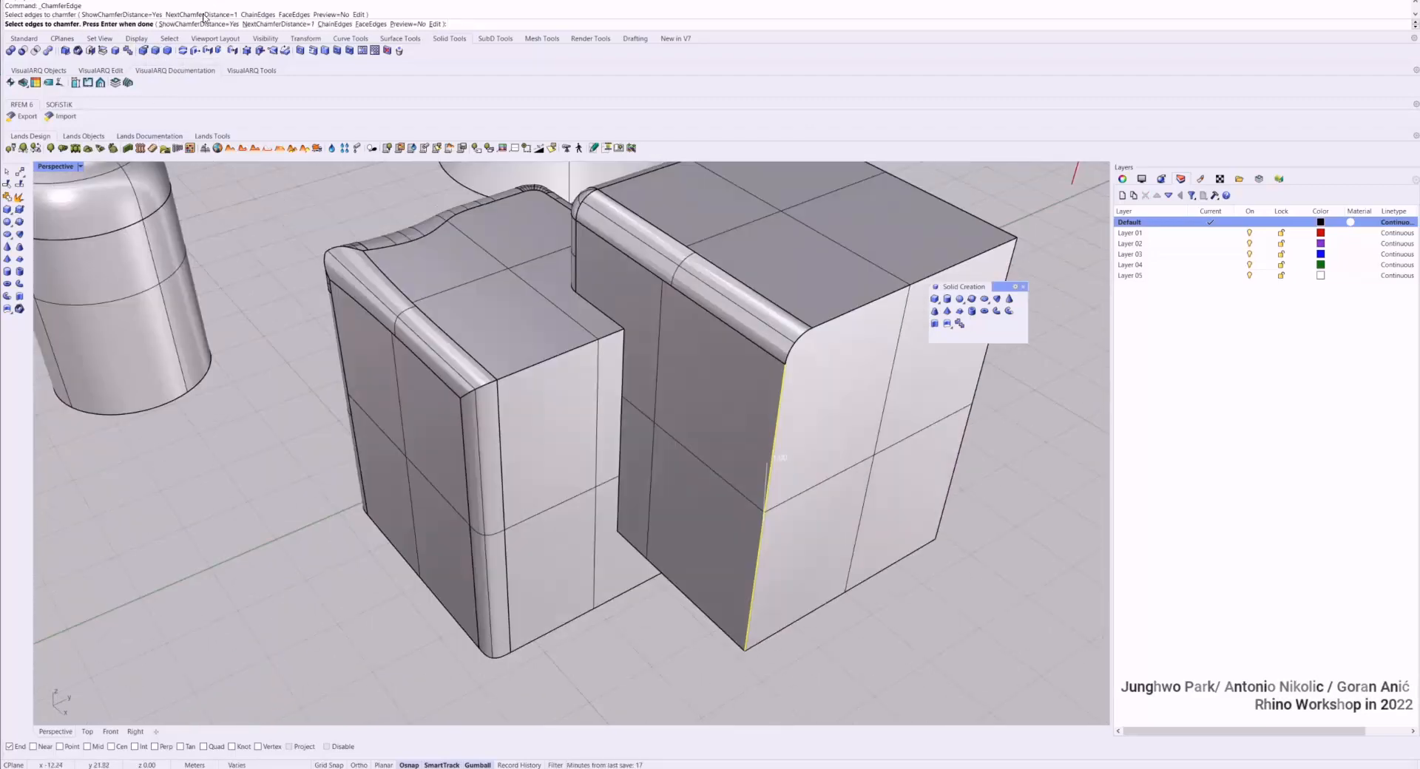
click(277, 23)
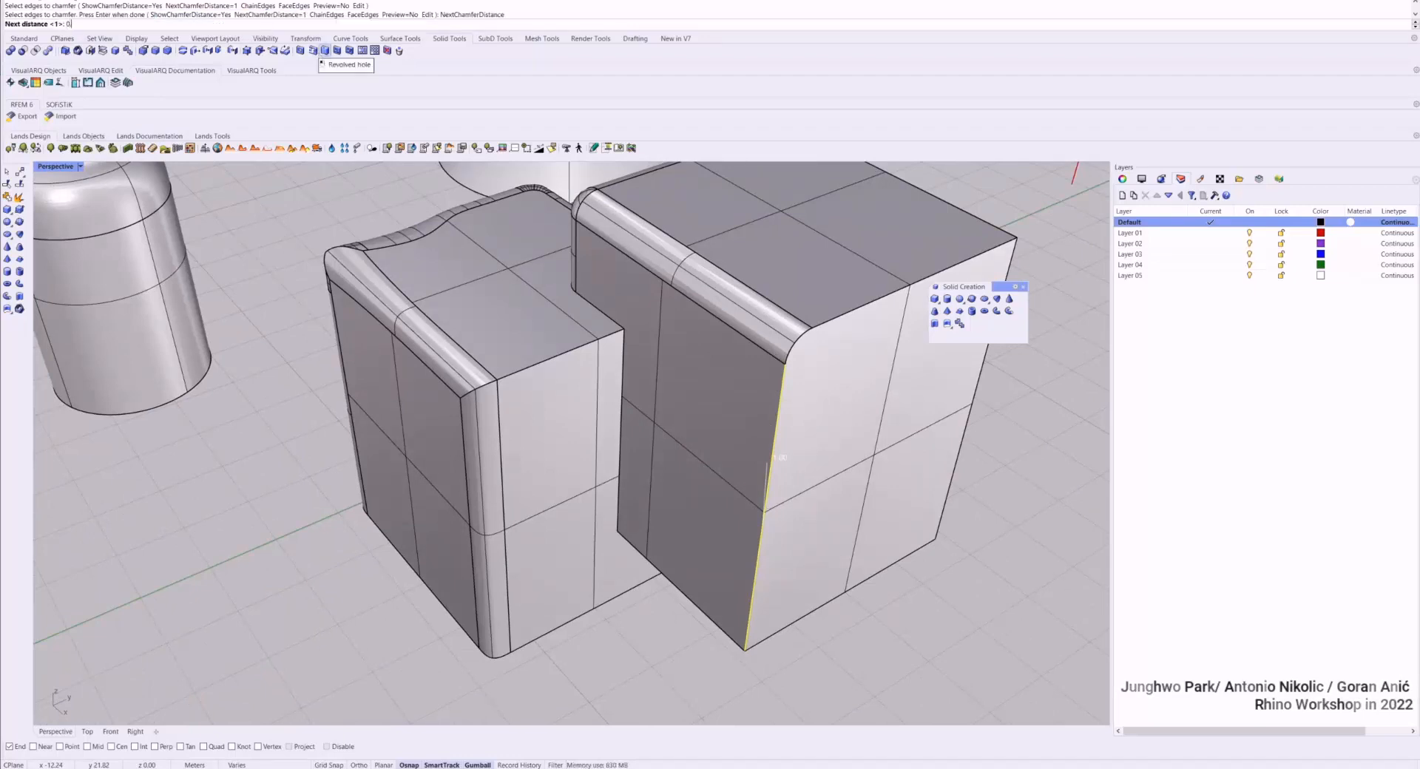
key(Return)
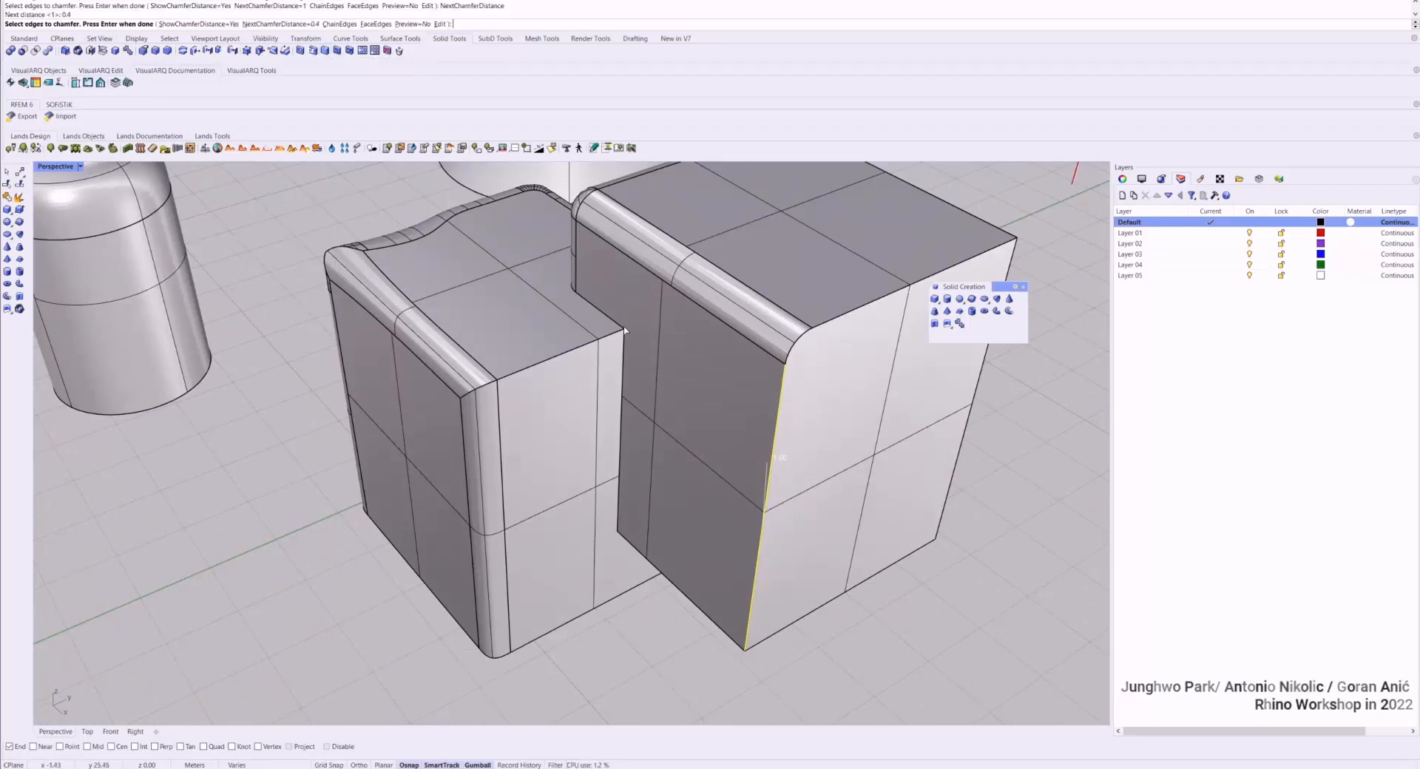
click(442, 24)
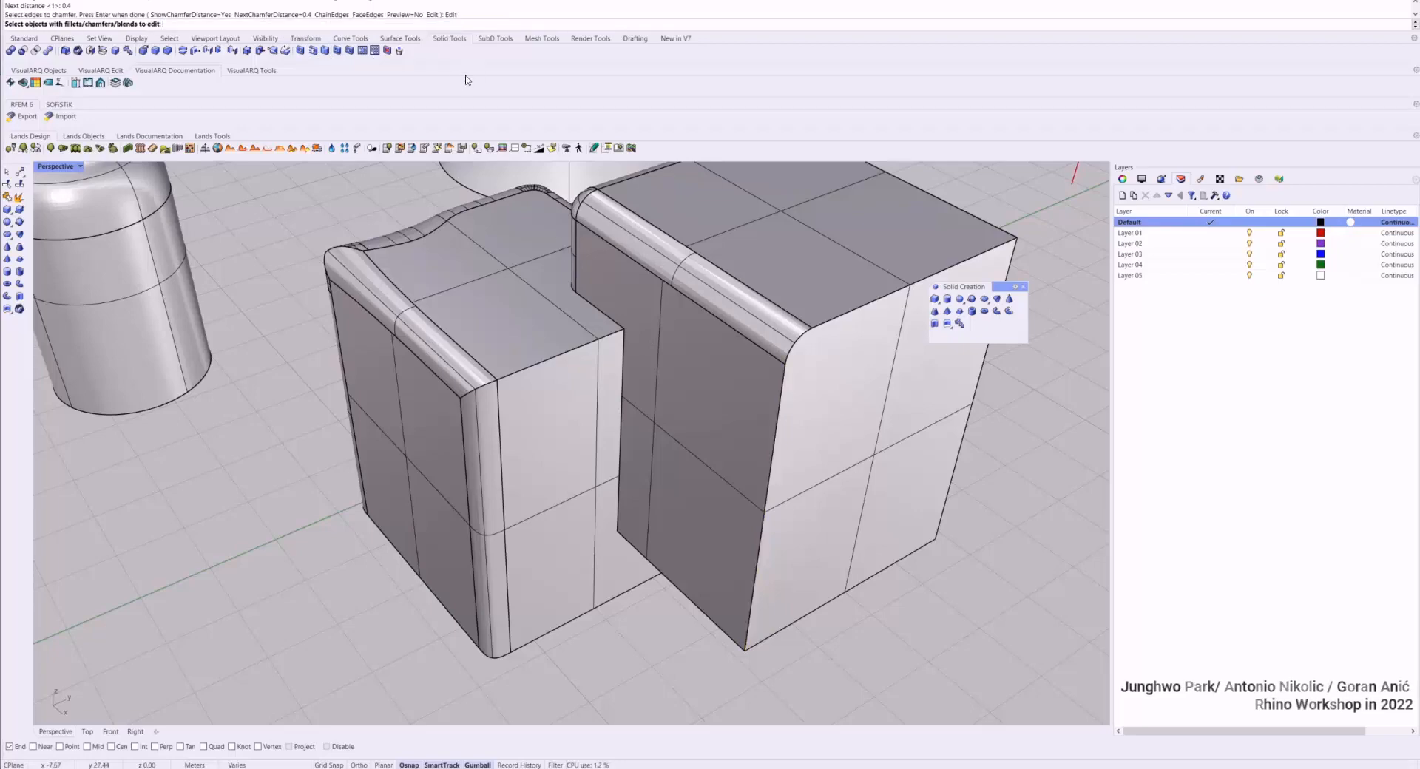
click(729, 436)
key(Return)
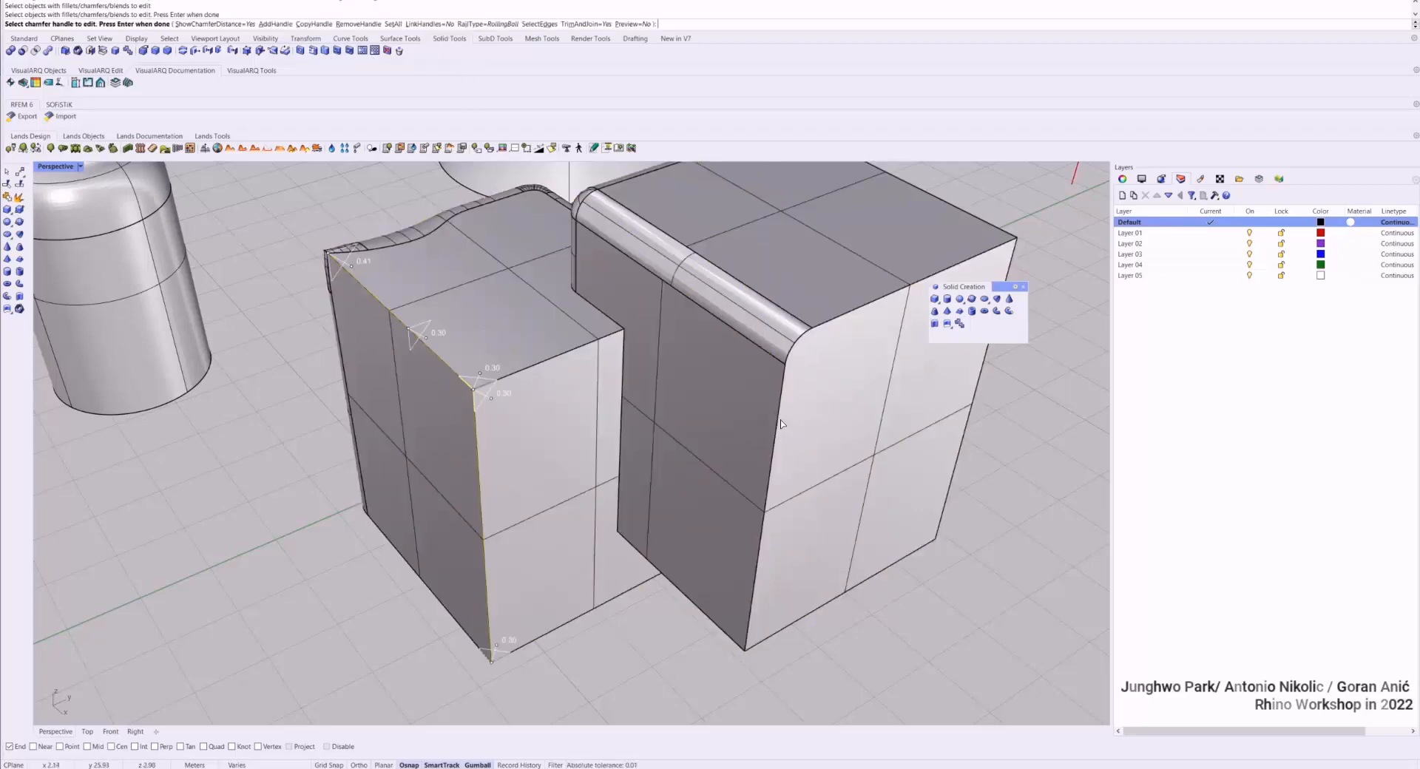
drag(779, 423, 495, 203)
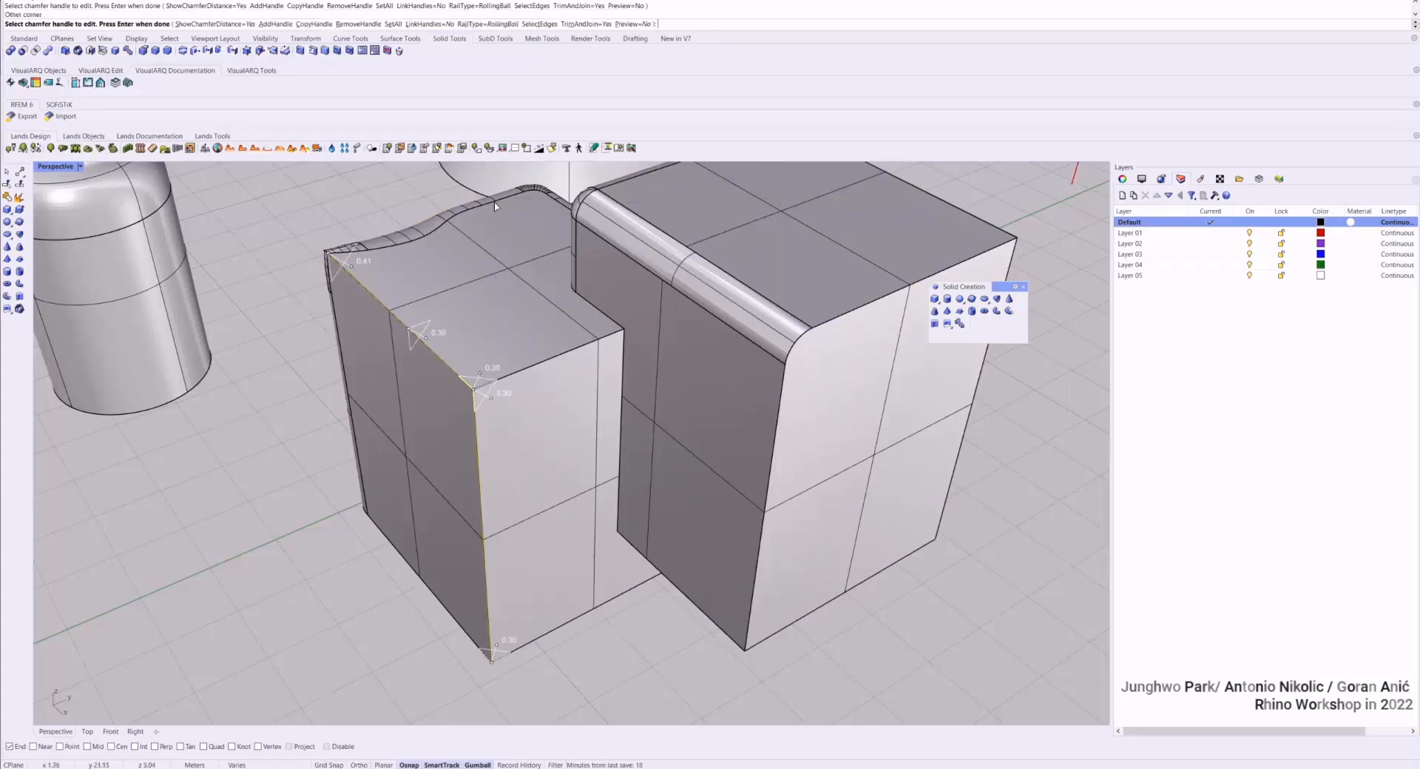
key(Return)
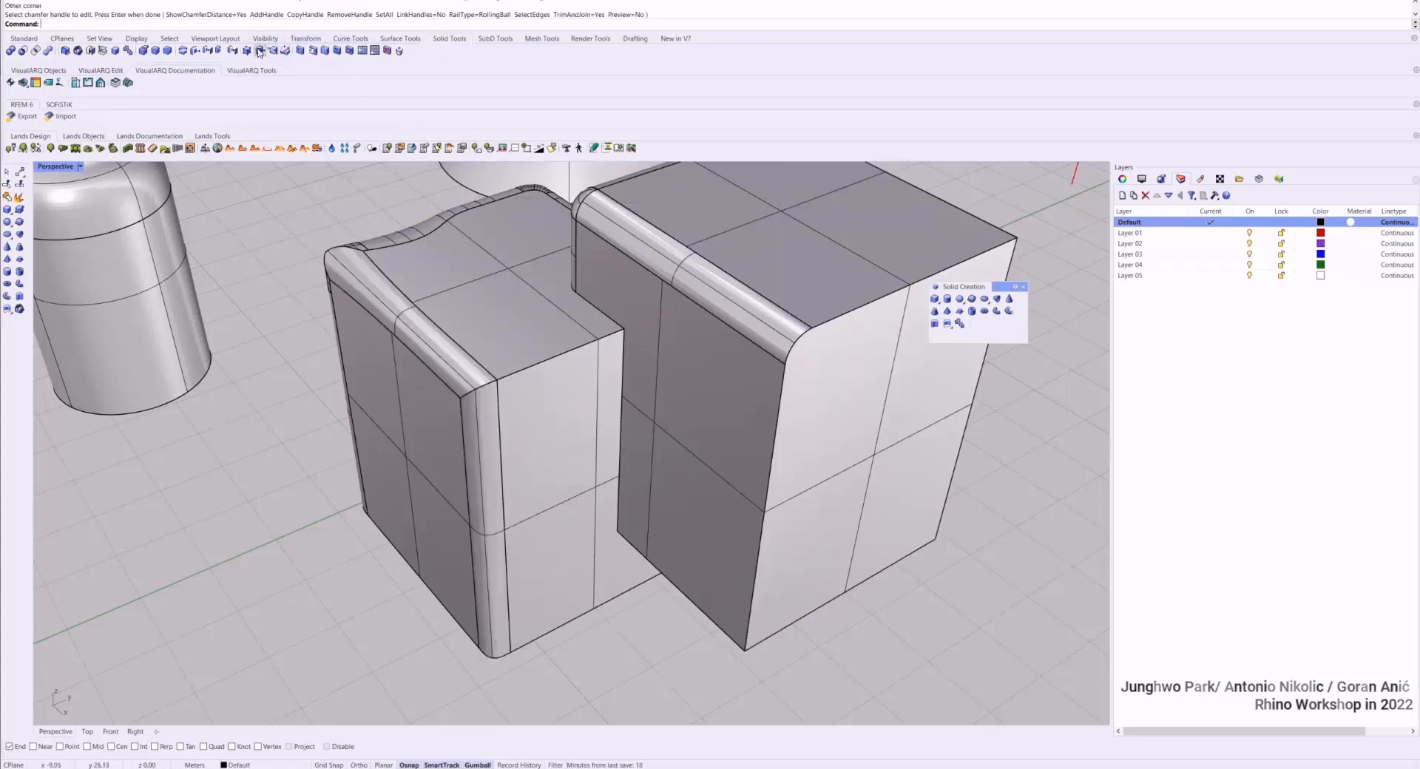
Chamfer the taller box's outer vertical edge below the fillet with a distance of 0.4
click(169, 51)
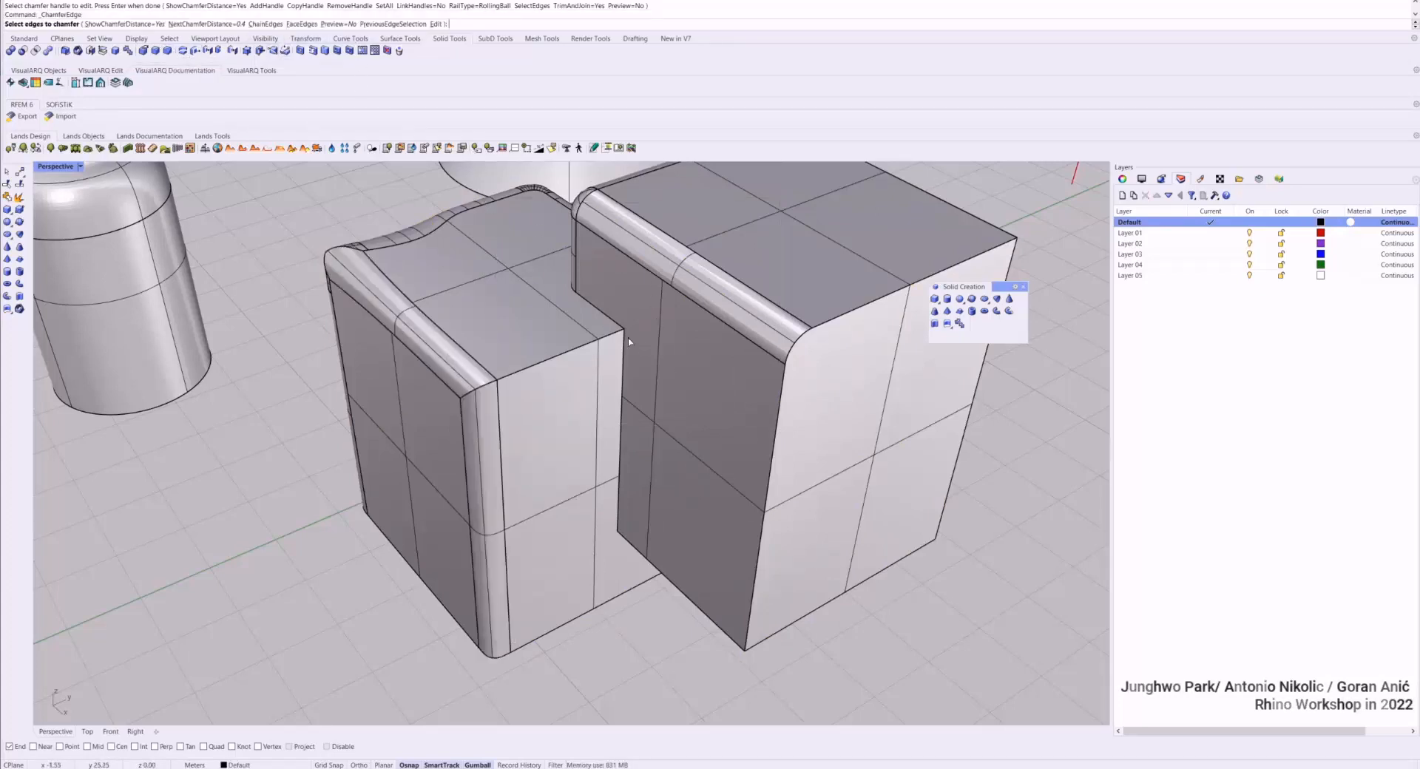
click(782, 404)
key(Return)
right_click(818, 405)
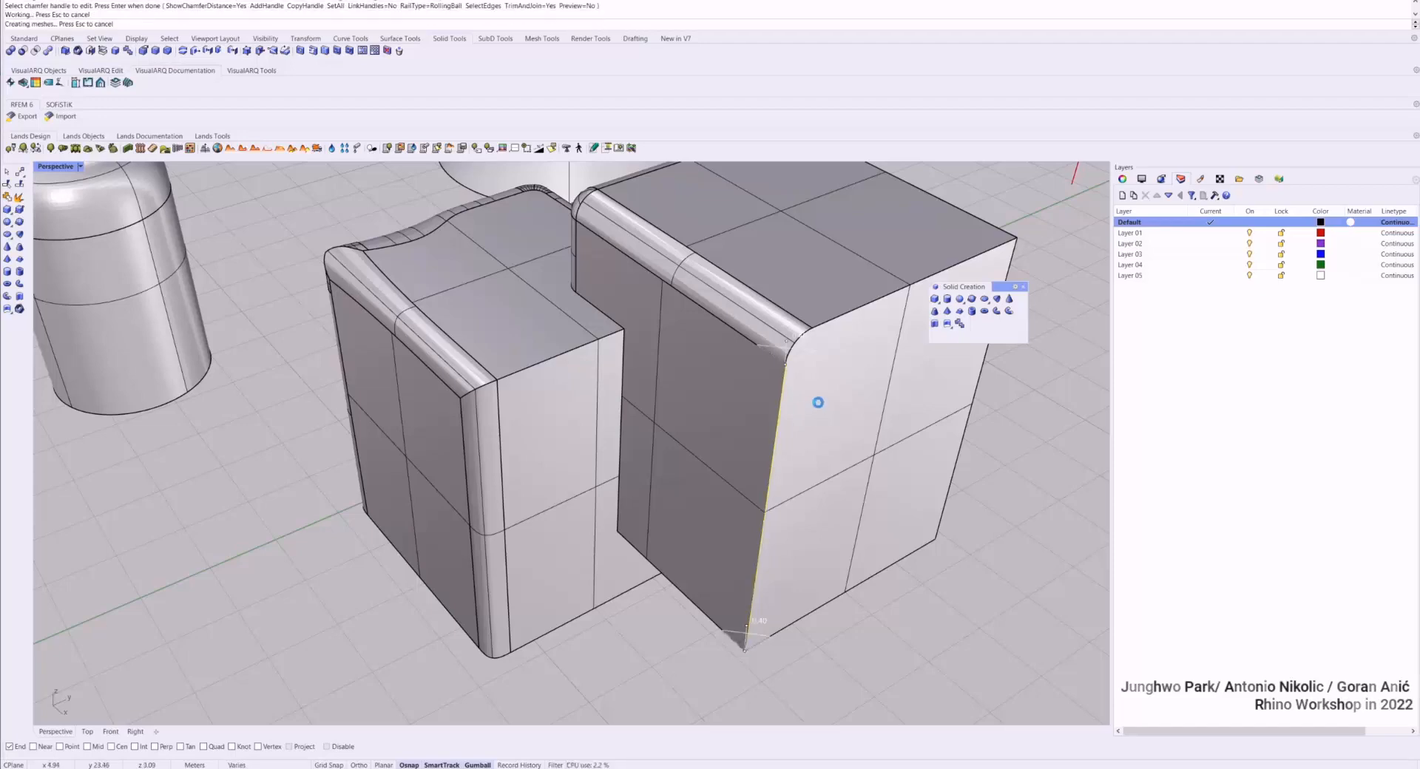
Chamfer the taller box's bottom edge adjoining the chamfered vertical edge with a distance of 0.4
right_drag(808, 395, 731, 302)
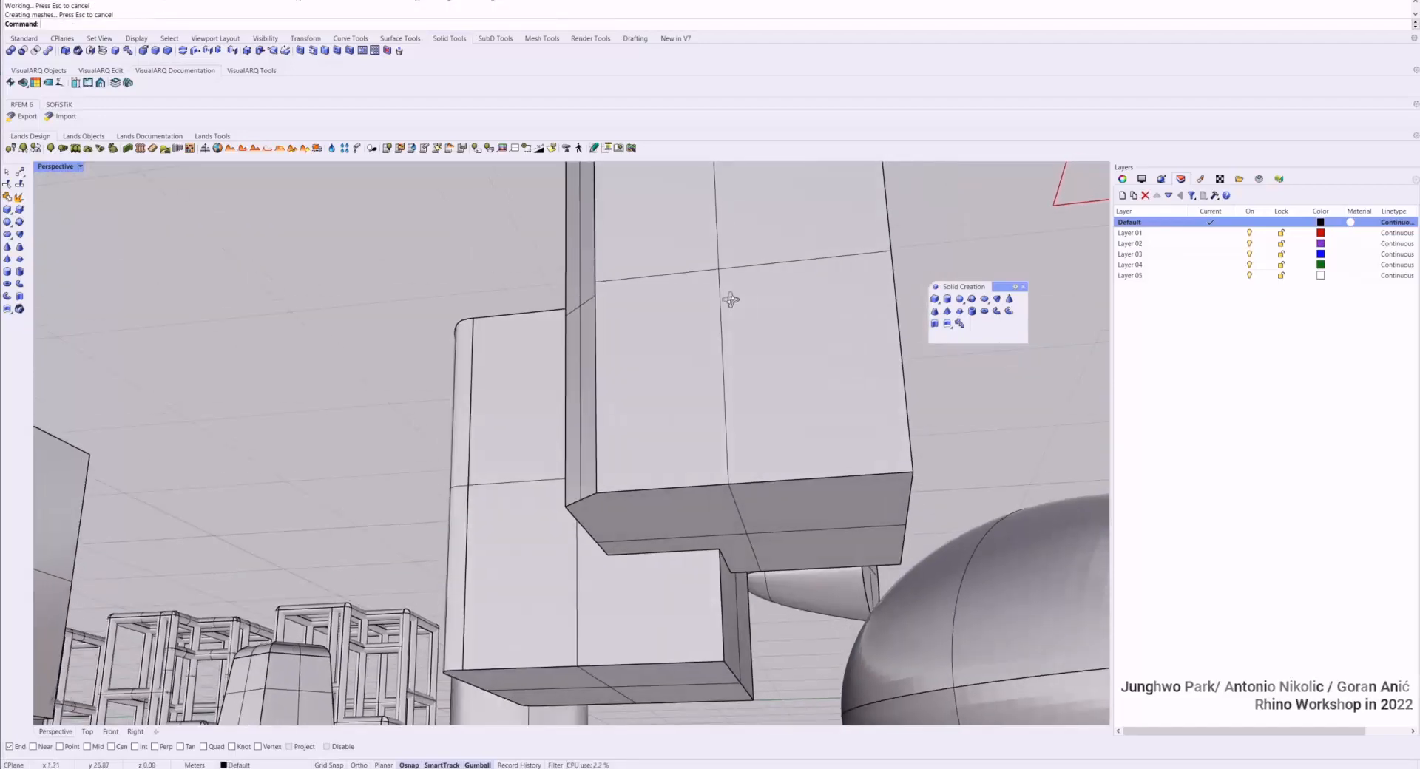
right_click(711, 465)
click(684, 486)
right_click(695, 480)
right_click(693, 483)
Try to chamfer the connected bottom and vertical edges where the two boxes meet at distance 0.4, and undo it
right_drag(691, 486, 701, 453)
right_click(702, 453)
click(728, 509)
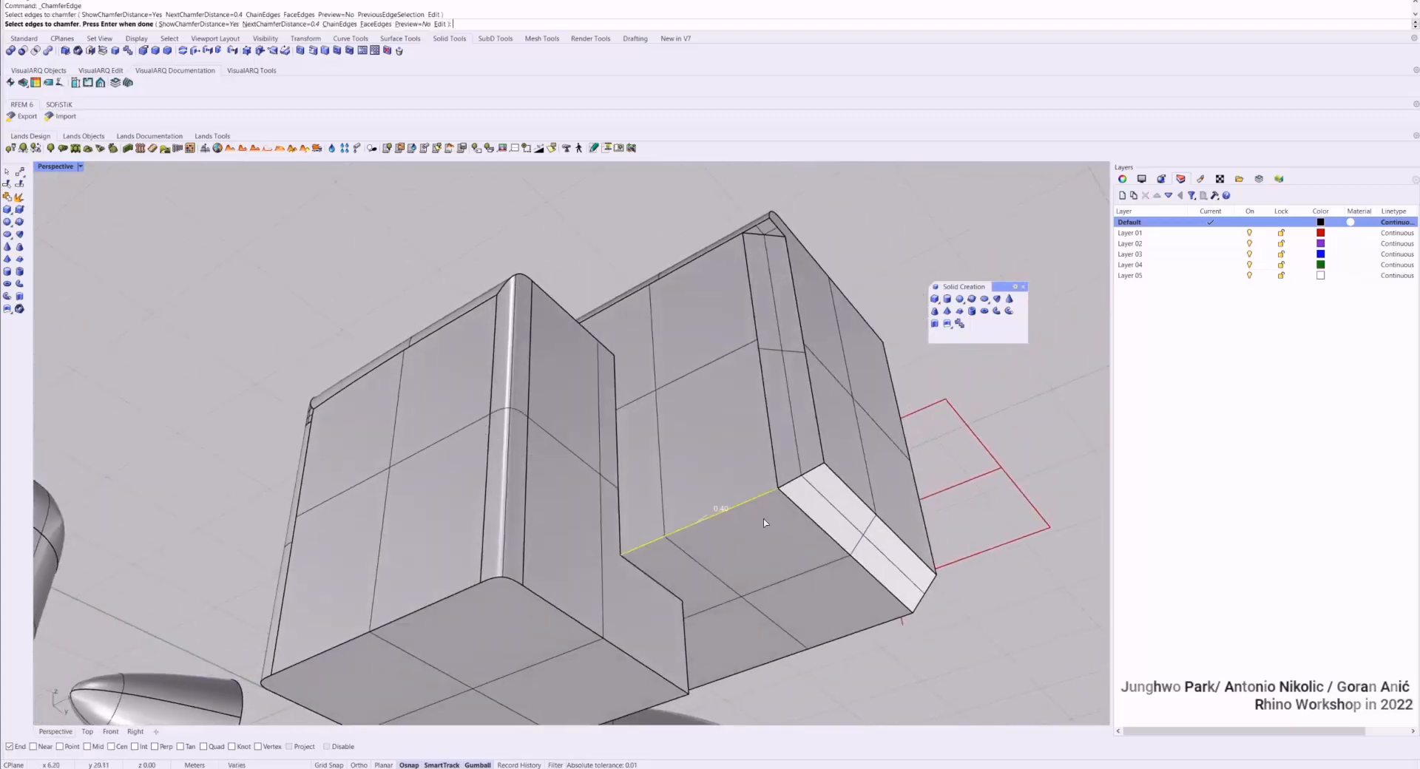
click(646, 572)
click(620, 526)
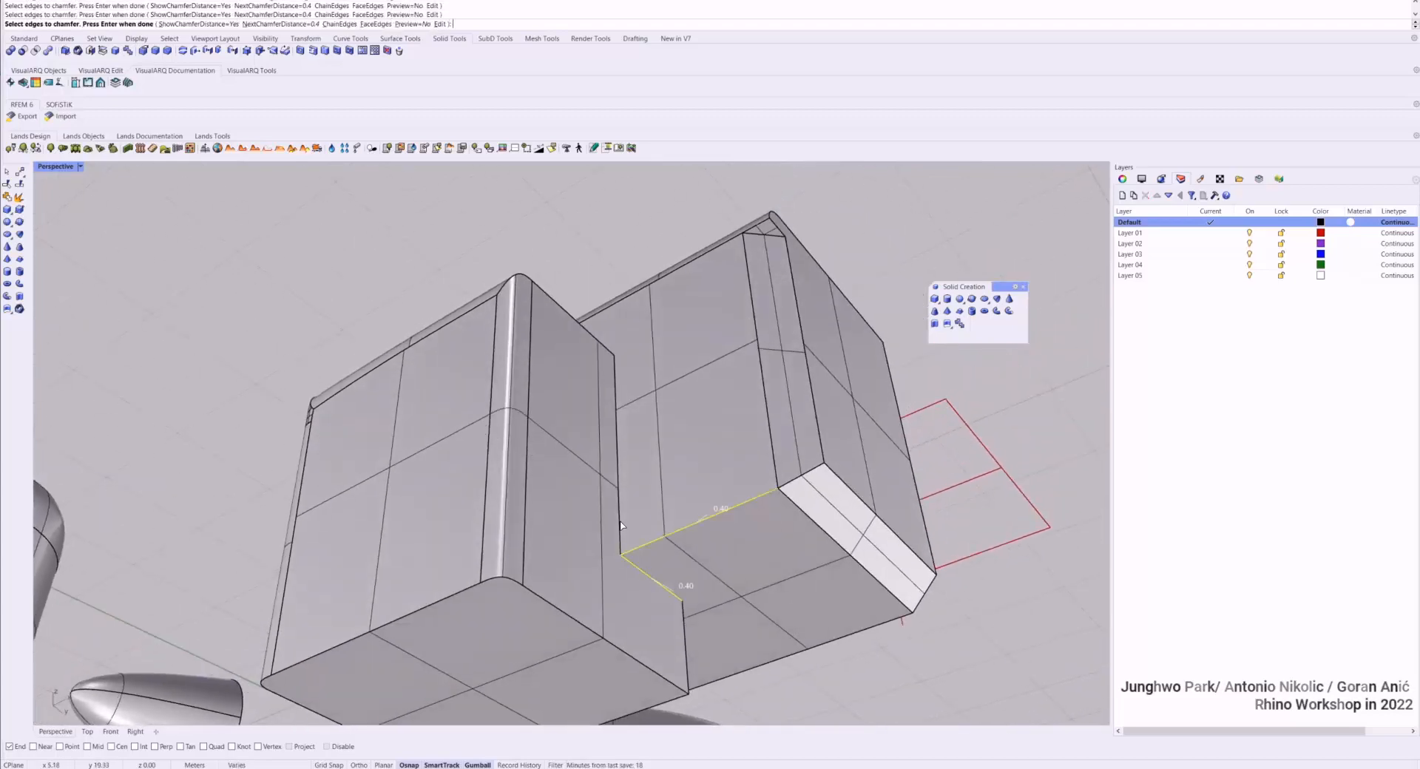
click(685, 625)
right_click(699, 571)
scroll(703, 566, up, 10)
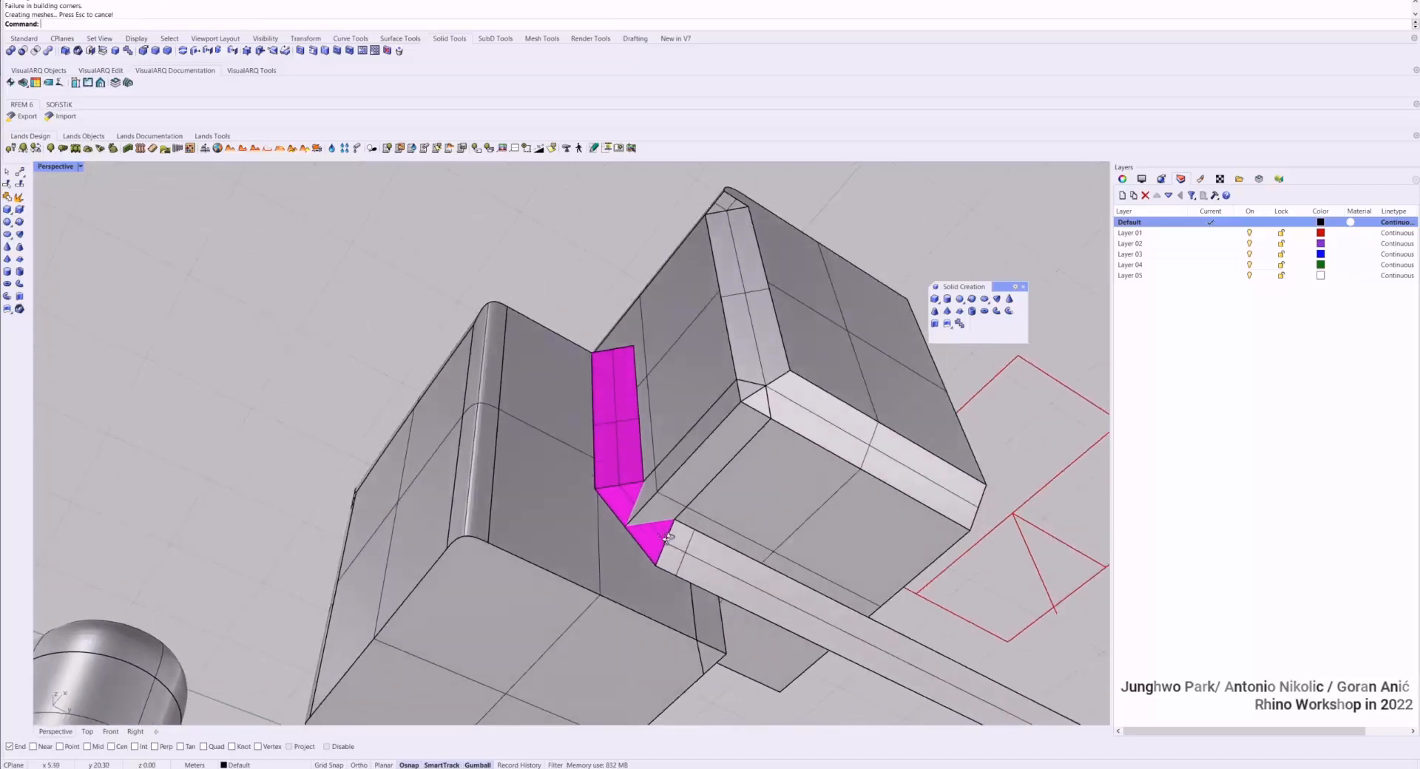
key(ctrl+z)
Try to chamfer the connected edges around the junction of the two boxes with the distance set to 0.2
right_drag(648, 478, 517, 345)
right_click(516, 346)
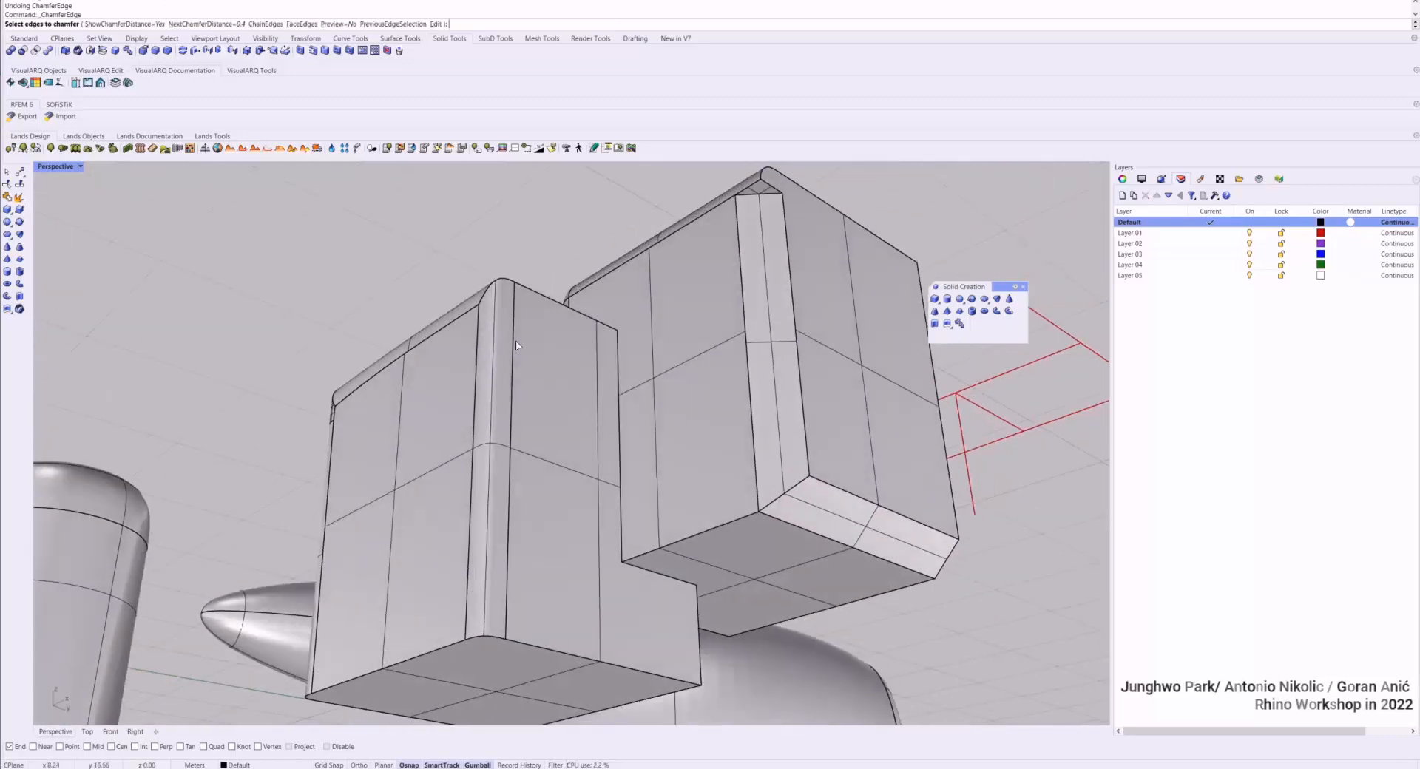
click(204, 25)
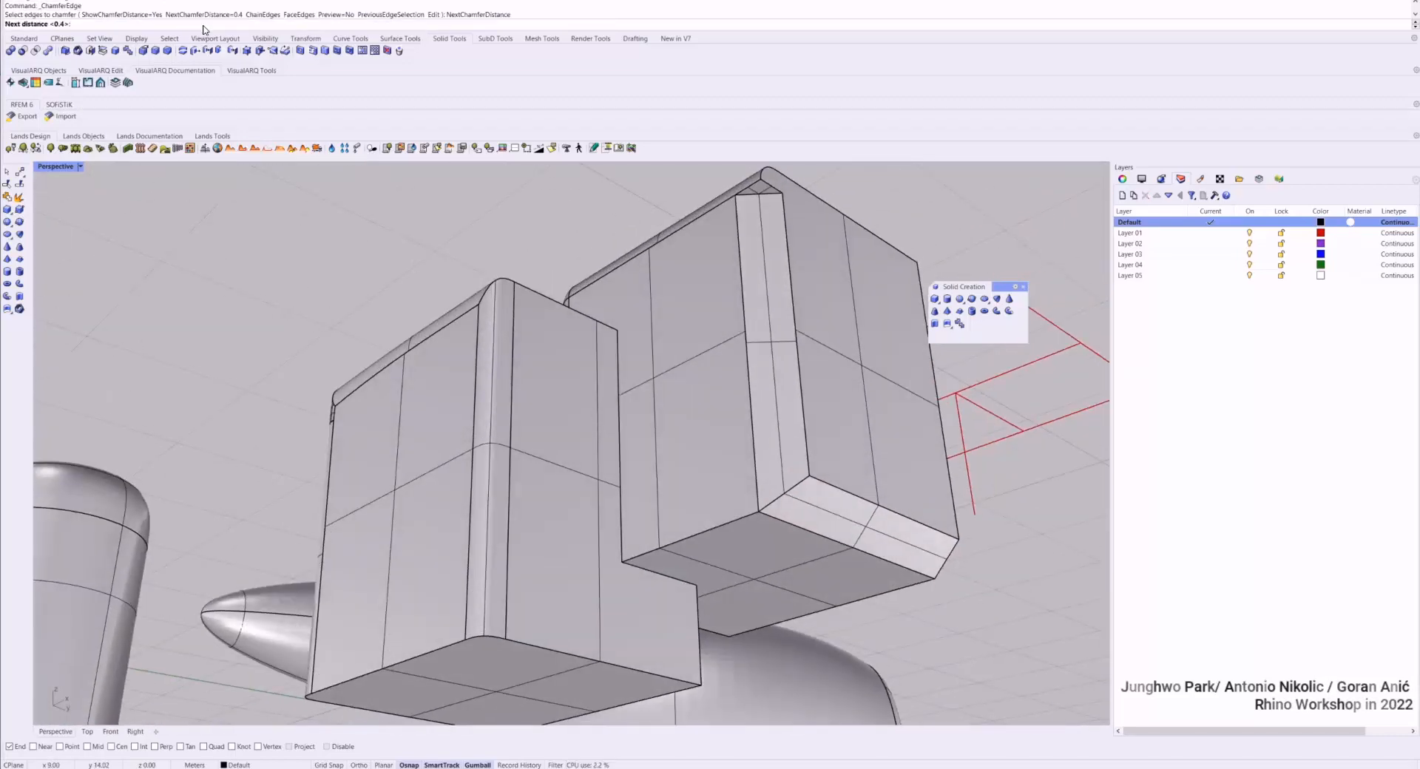
text(0.2)
key(Return)
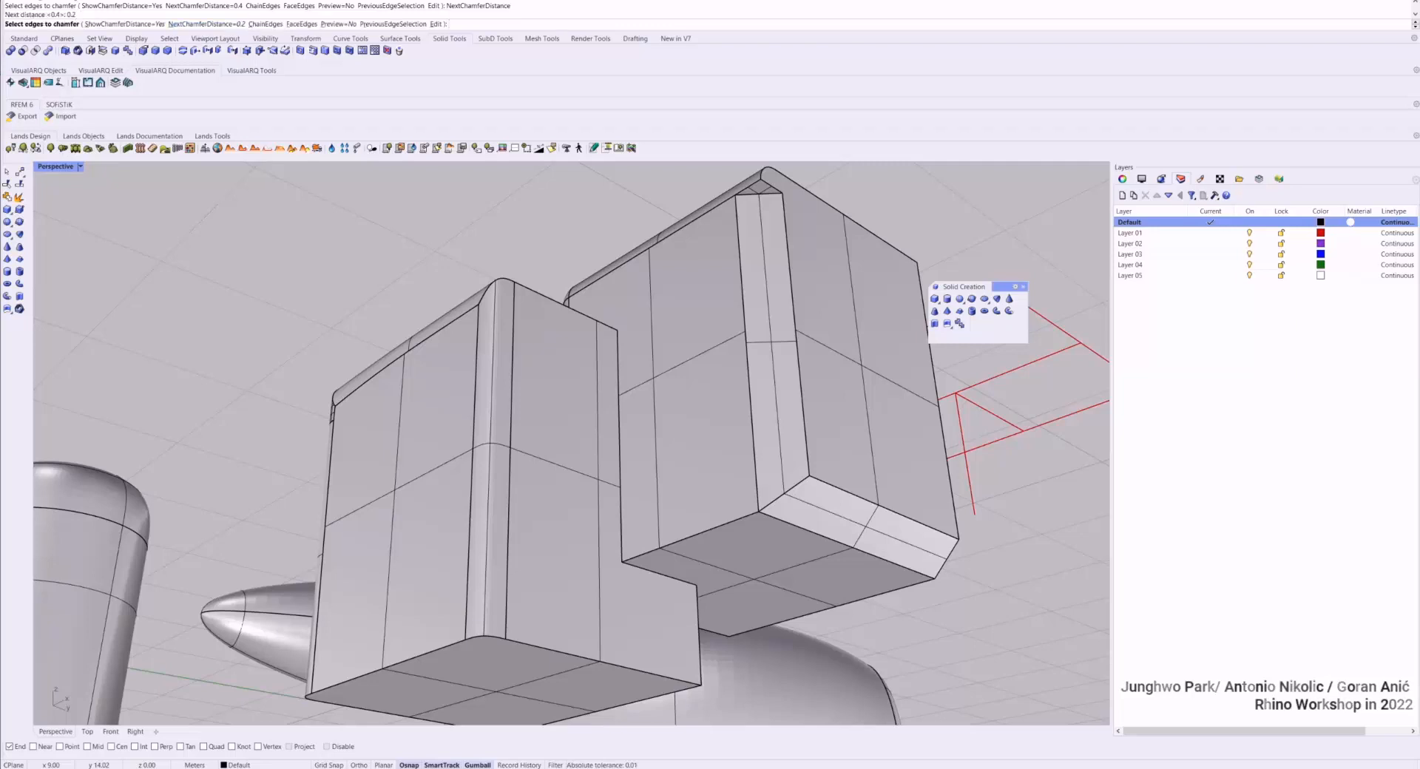
click(619, 463)
click(661, 578)
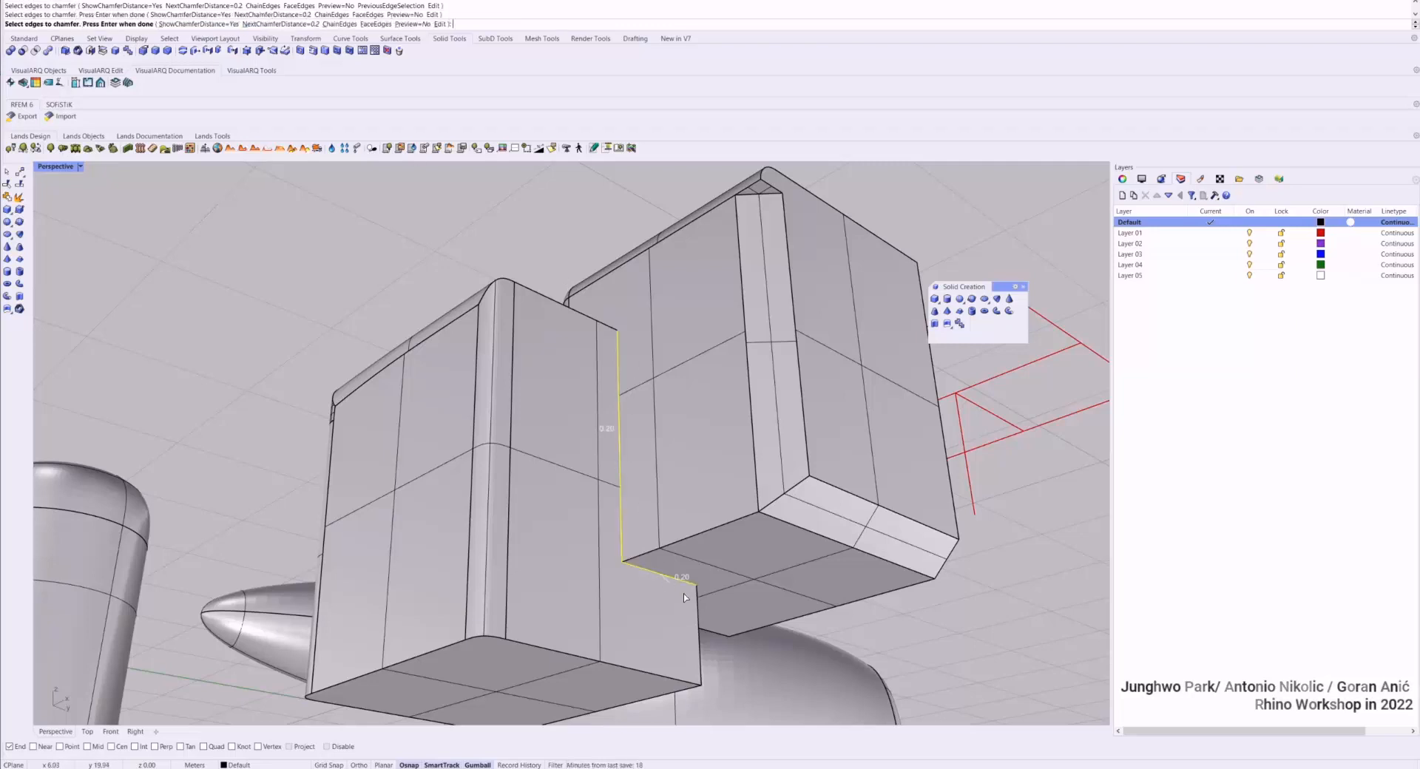
click(700, 606)
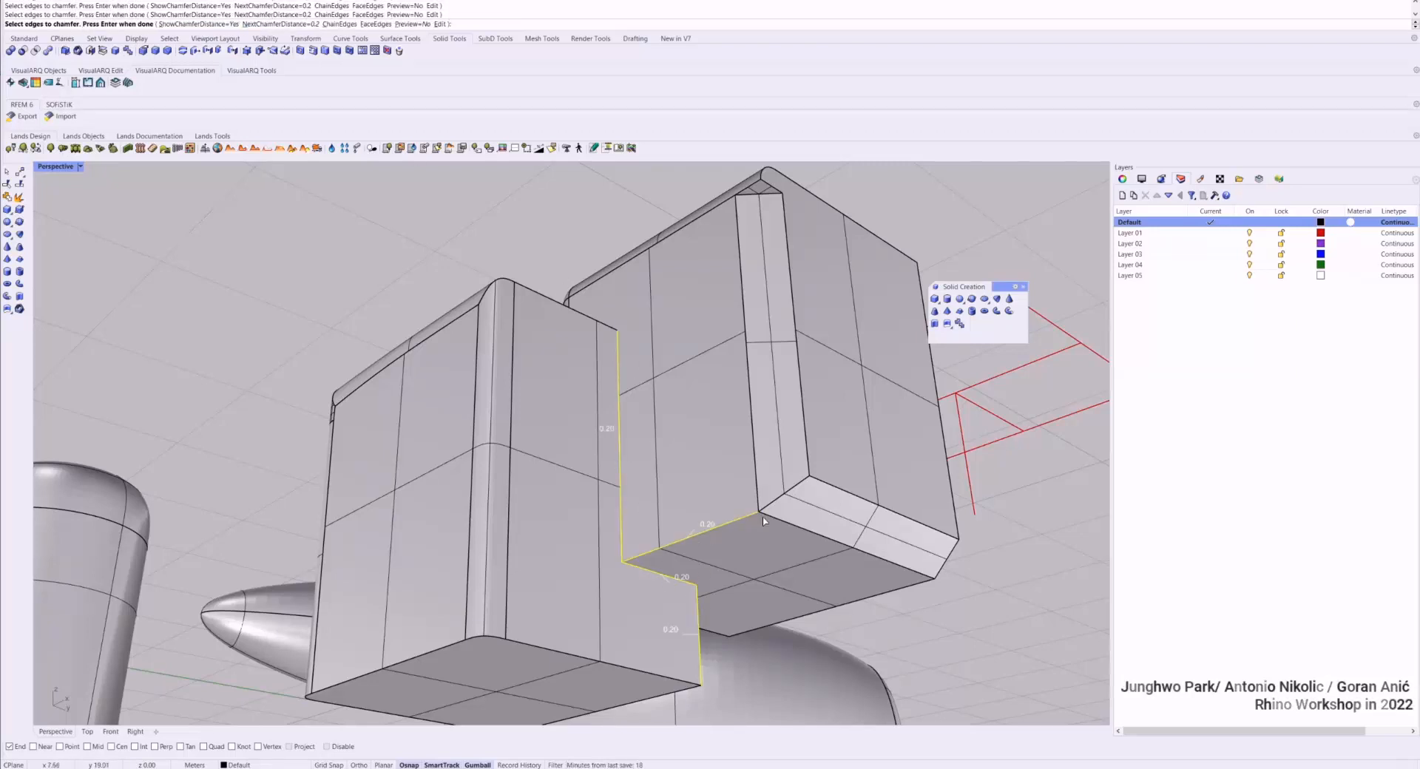
click(786, 497)
key(Return)
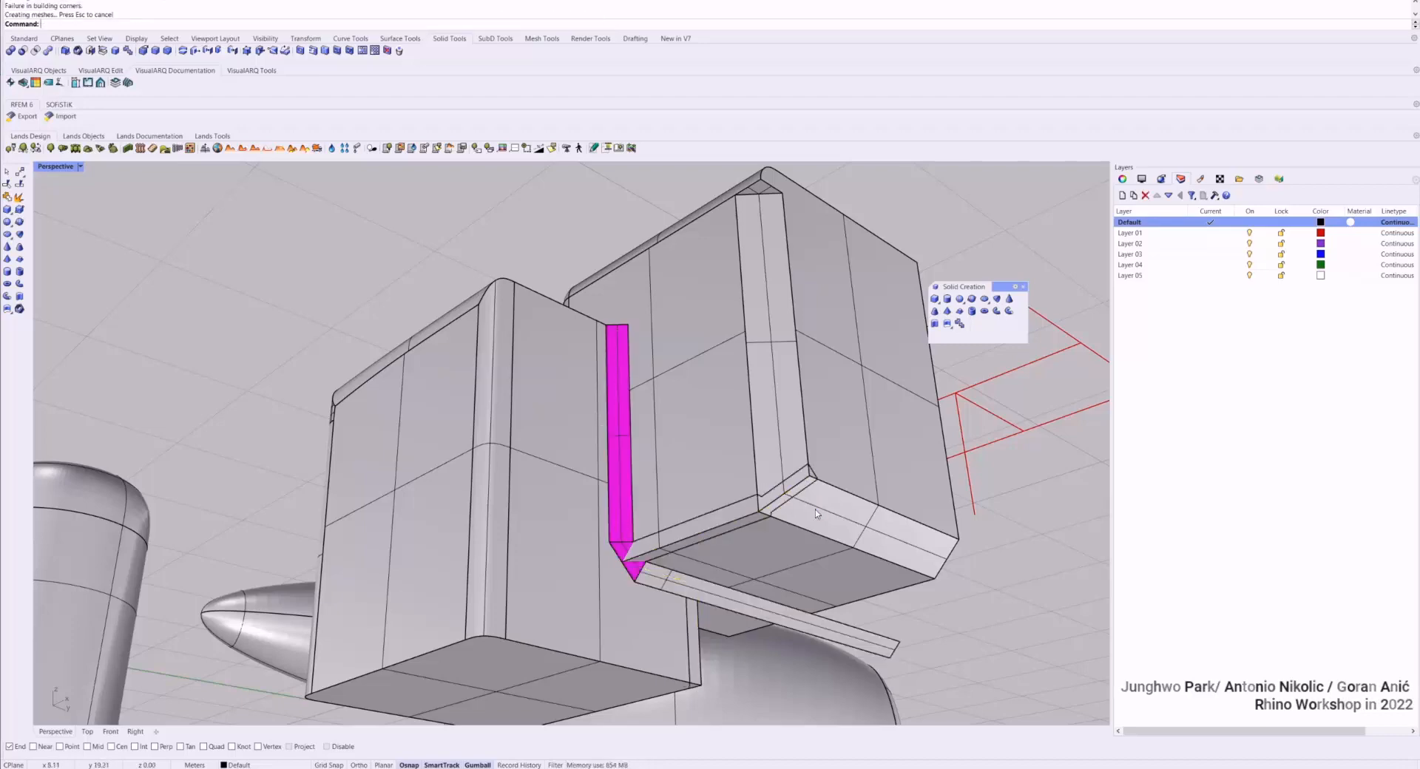
Examine the loose chamfer surfaces at the junction of the two boxes, and undo the last chamfer
right_drag(799, 518, 654, 537)
scroll(533, 477, up, 2)
click(638, 479)
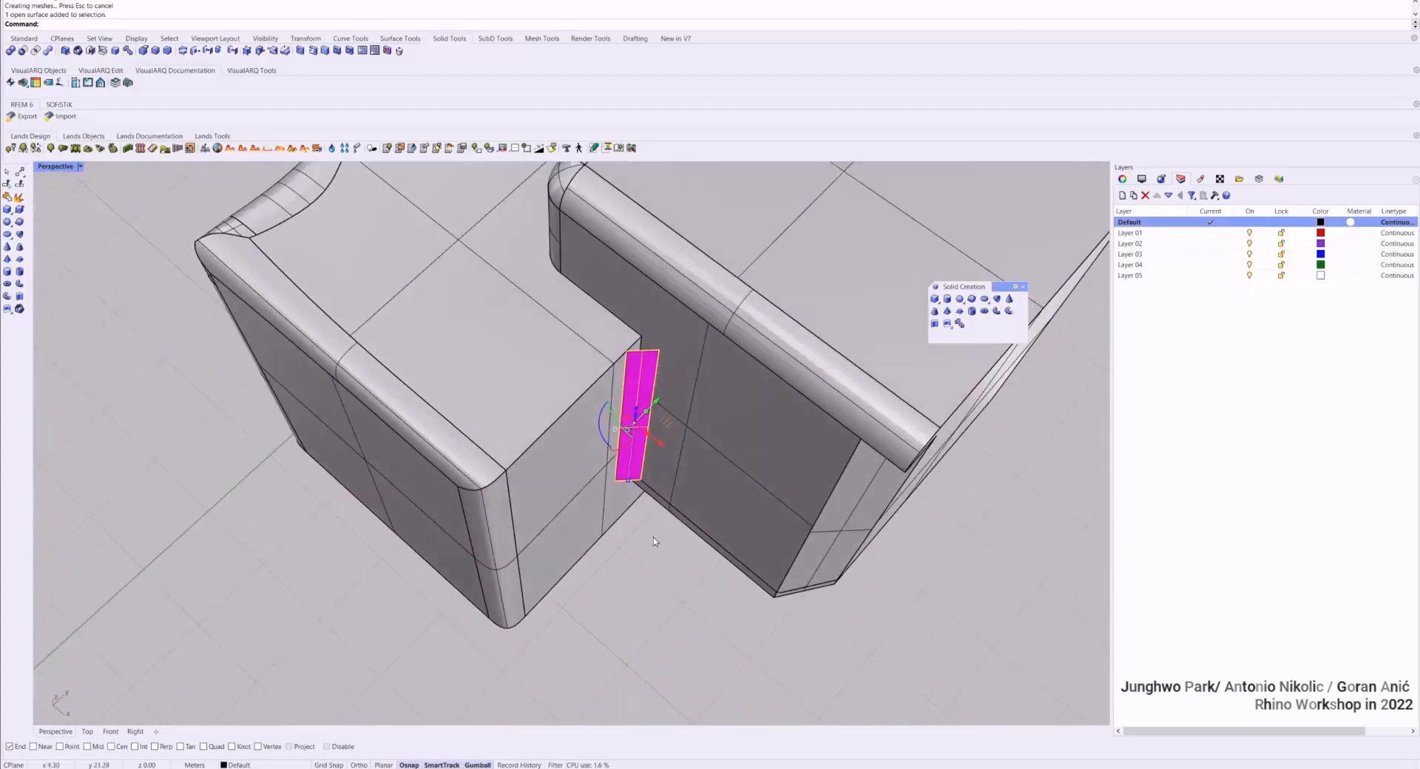
right_drag(652, 370, 617, 364)
key(ctrl+z)
Chamfer another outer vertical edge of the taller box with a distance of 0.2
scroll(641, 384, up, 5)
scroll(645, 386, down, 5)
right_click(554, 341)
click(553, 336)
right_click(565, 319)
right_click(565, 317)
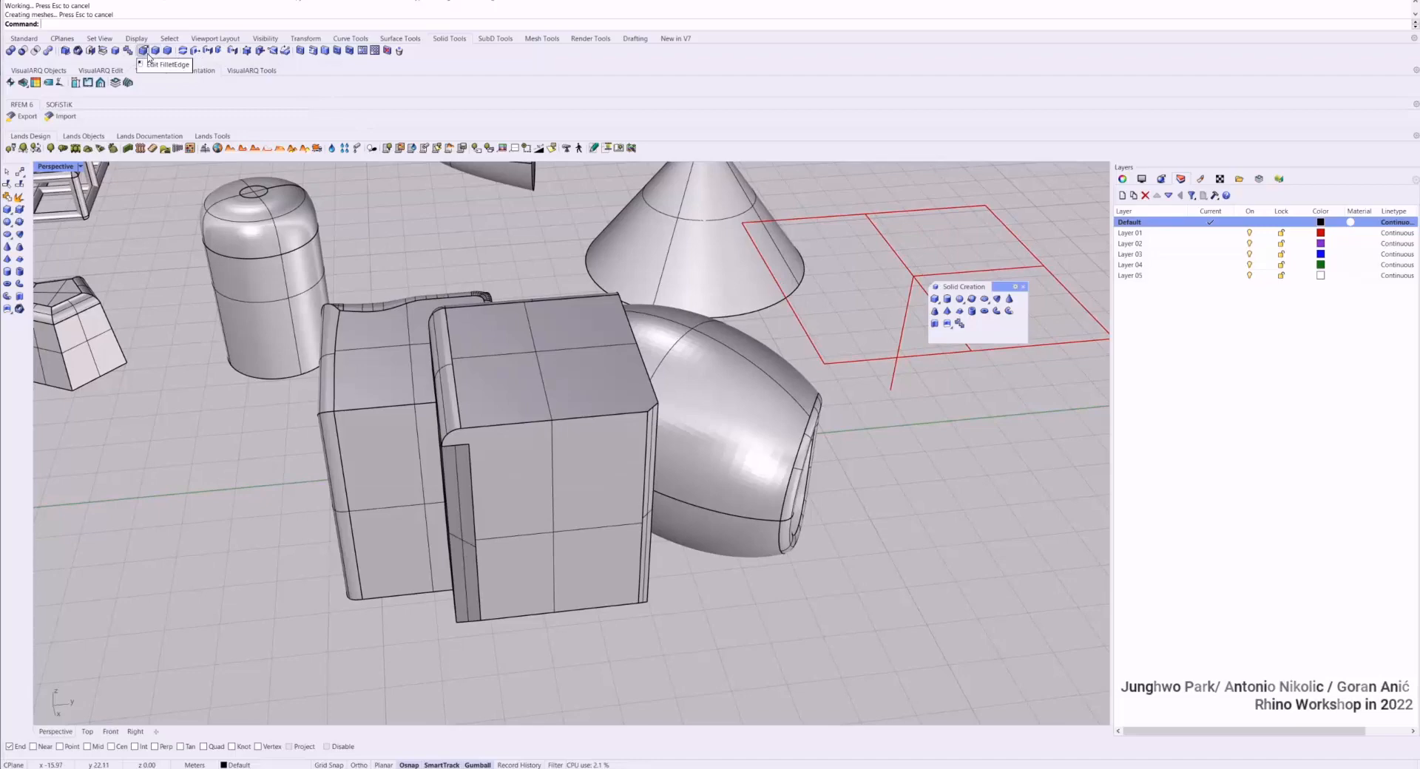
Open the joined box solid's edge handles with Edit FilletEdge, accept them as they are, and restart the edit
click(144, 50)
right_drag(424, 354, 482, 349)
click(482, 350)
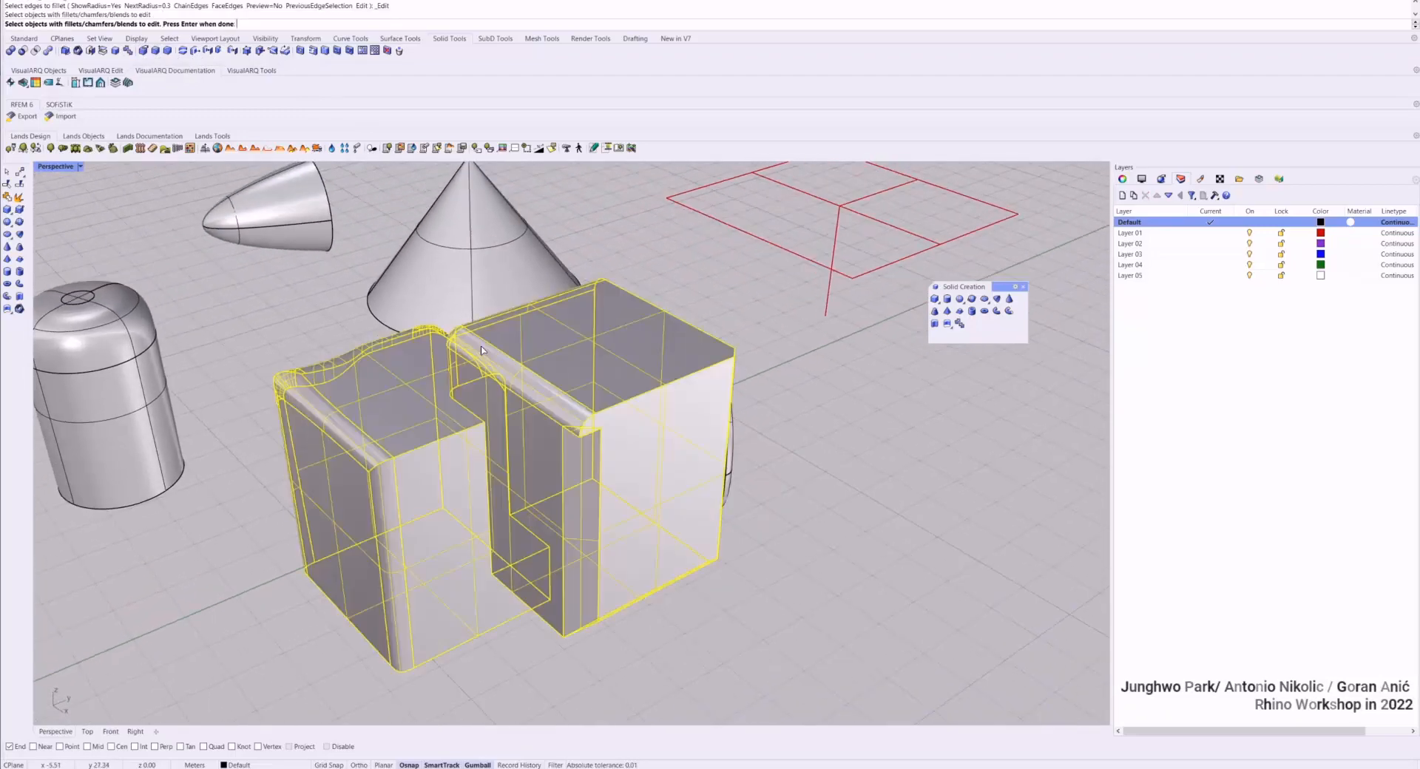
key(Return)
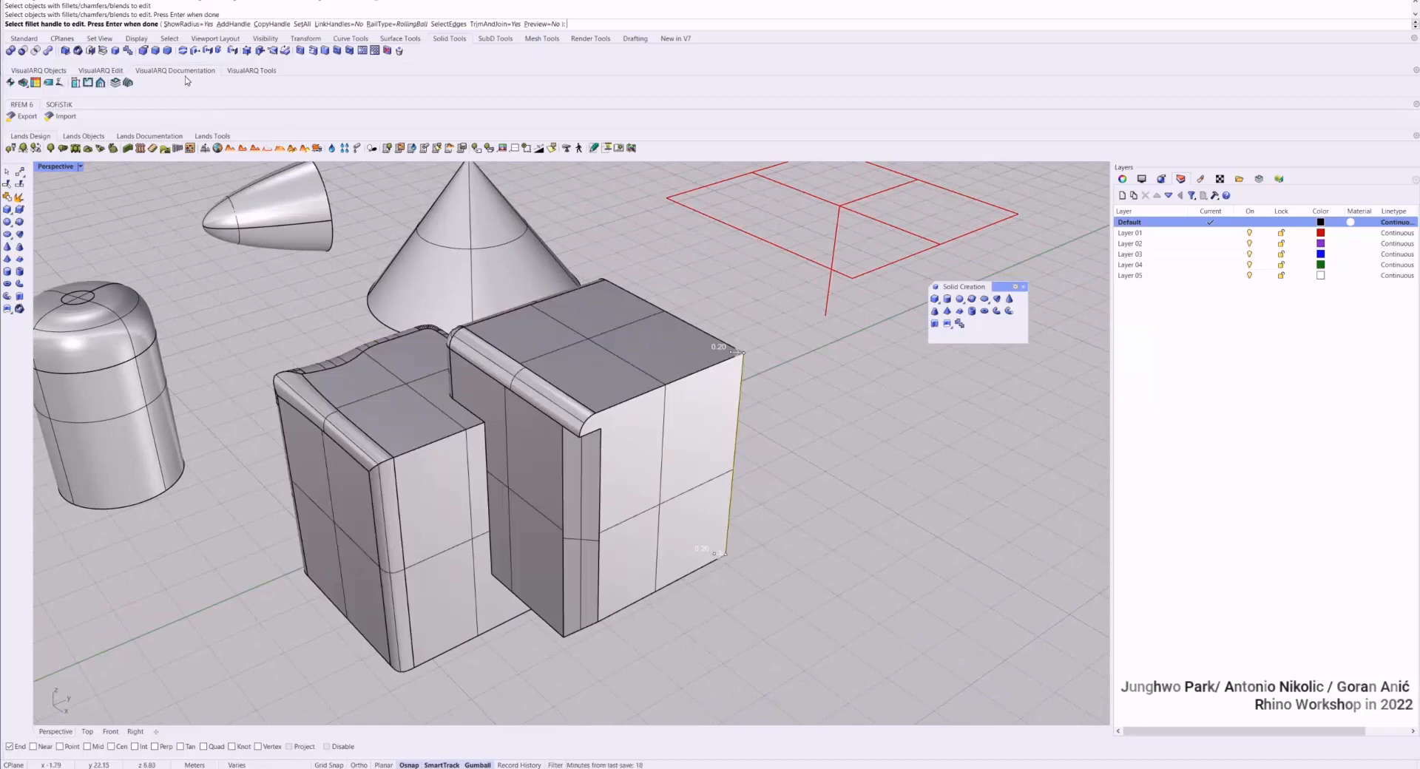
key(Return)
key(Return)
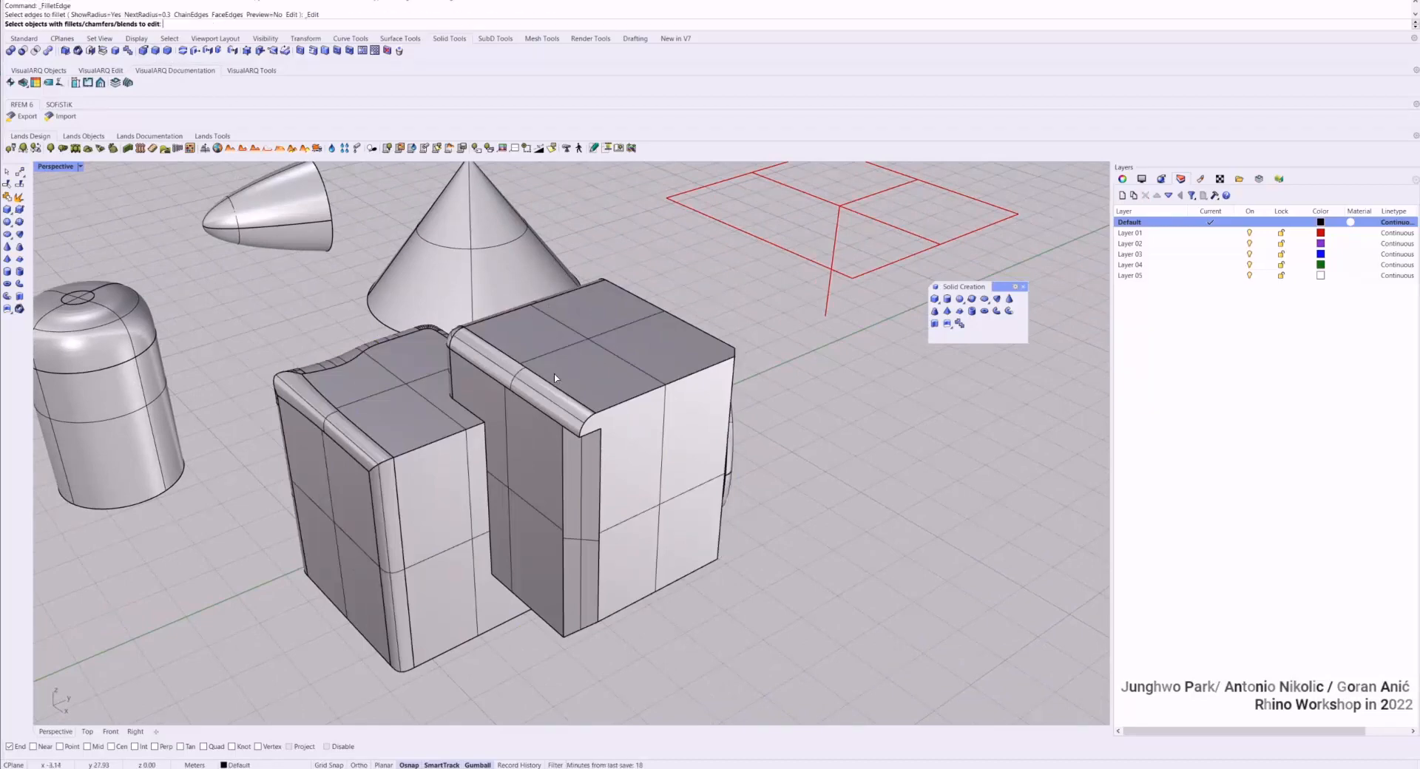
Edit the 0.20 fillet on the larger box's vertical edge, enlarging the radius at its upper handle to about 0.84
click(553, 375)
key(Return)
right_drag(695, 399, 588, 318)
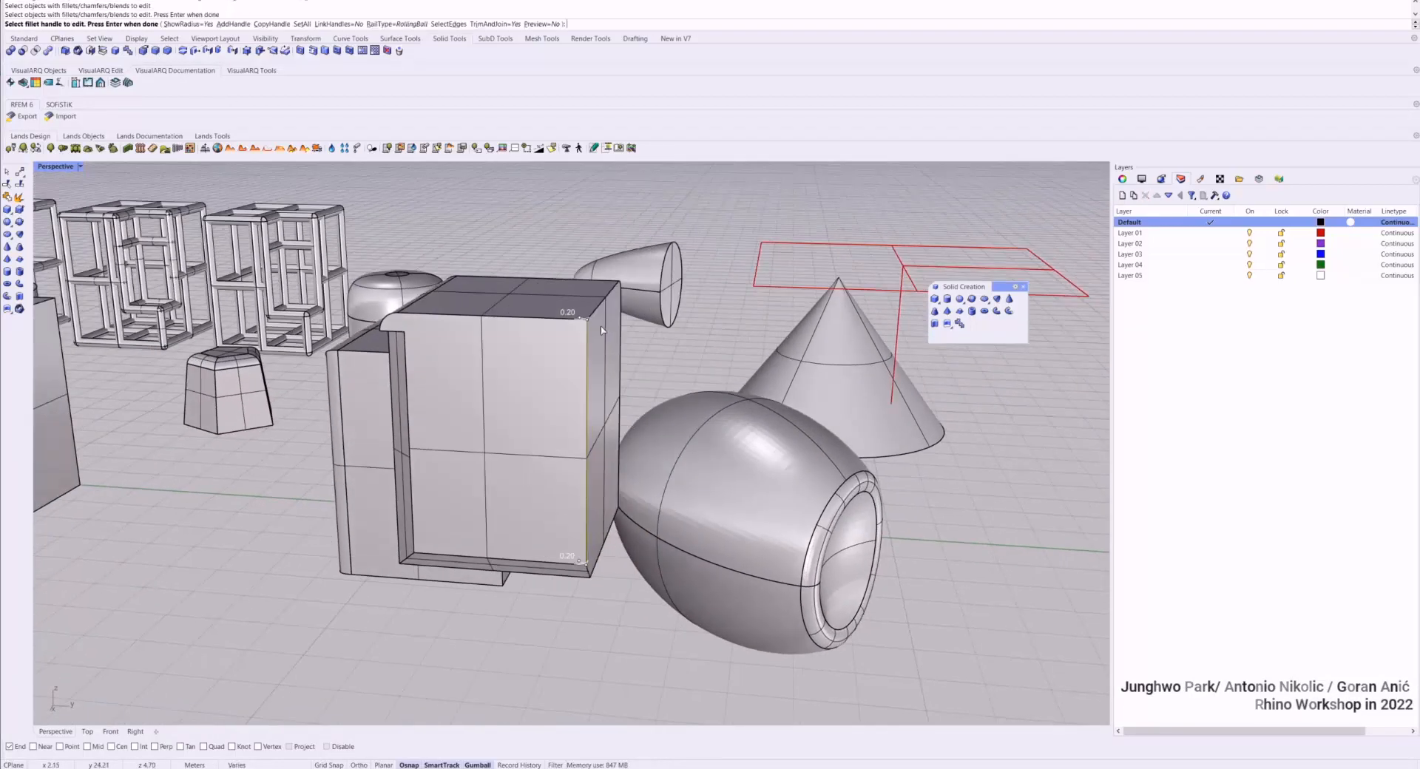
scroll(585, 318, up, 4)
click(565, 312)
click(529, 304)
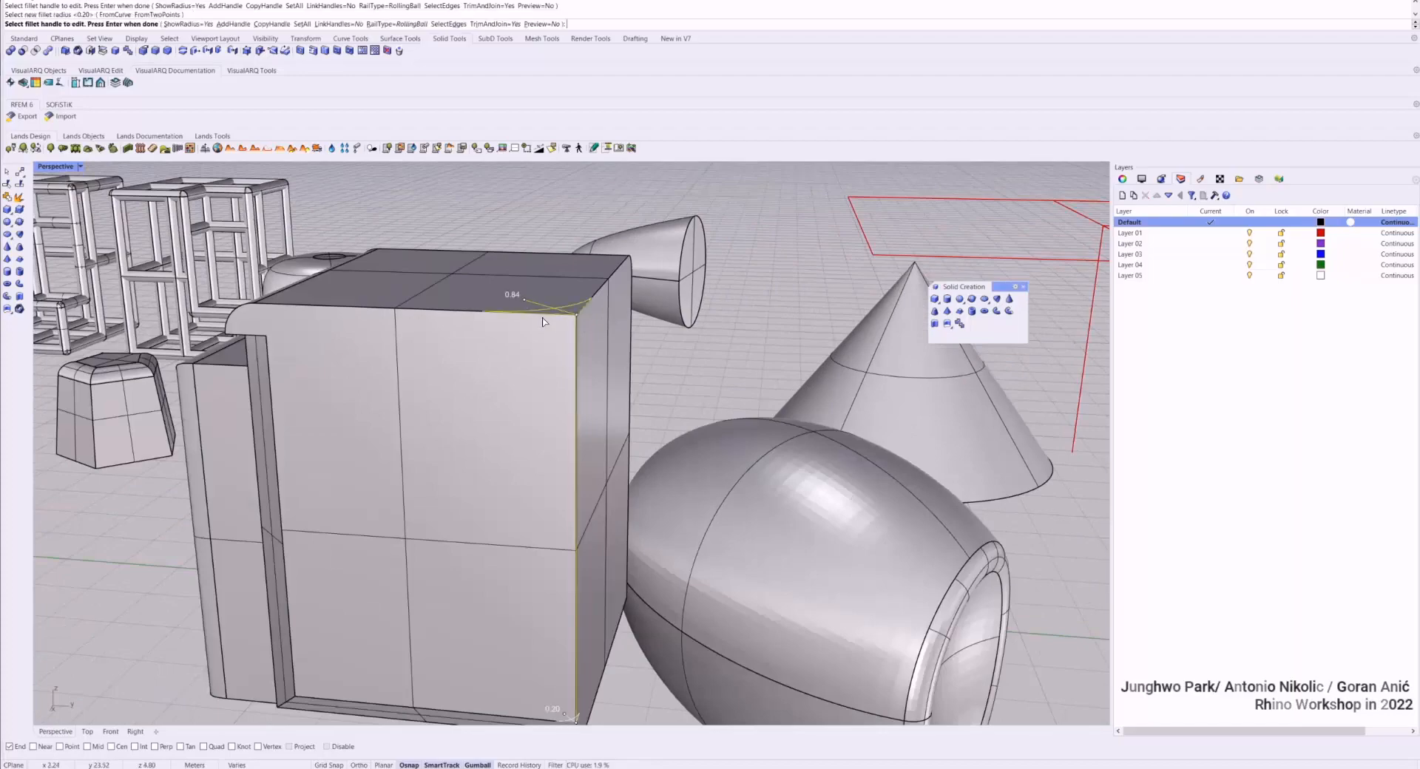
key(Return)
Edit the fillet on the cylinder's top edge, reducing its radius to leave a wider flat circular cap
right_drag(562, 336, 710, 352)
scroll(527, 370, down, 4)
scroll(562, 318, up, 4)
right_click(563, 309)
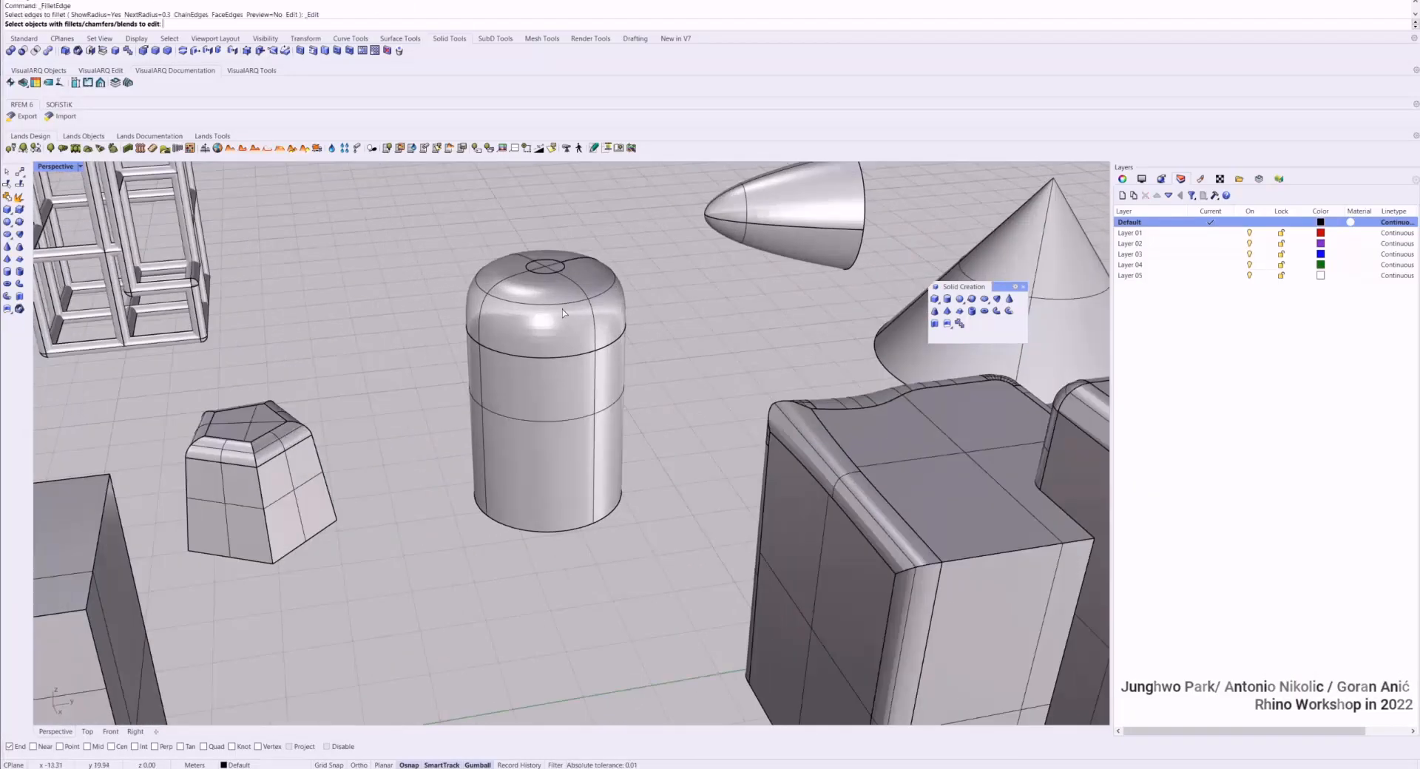
click(563, 310)
right_click(561, 304)
scroll(557, 270, up, 3)
click(580, 314)
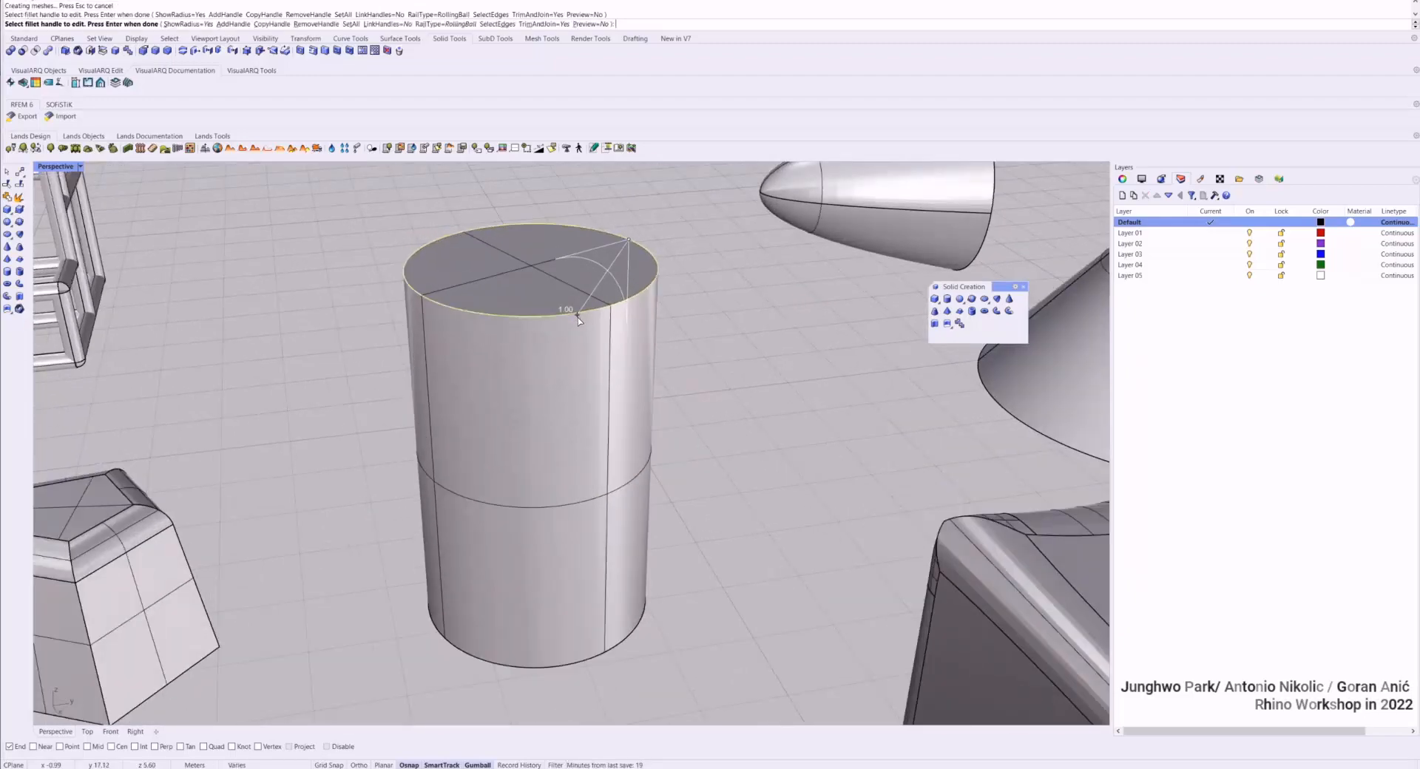
click(606, 277)
right_click(607, 278)
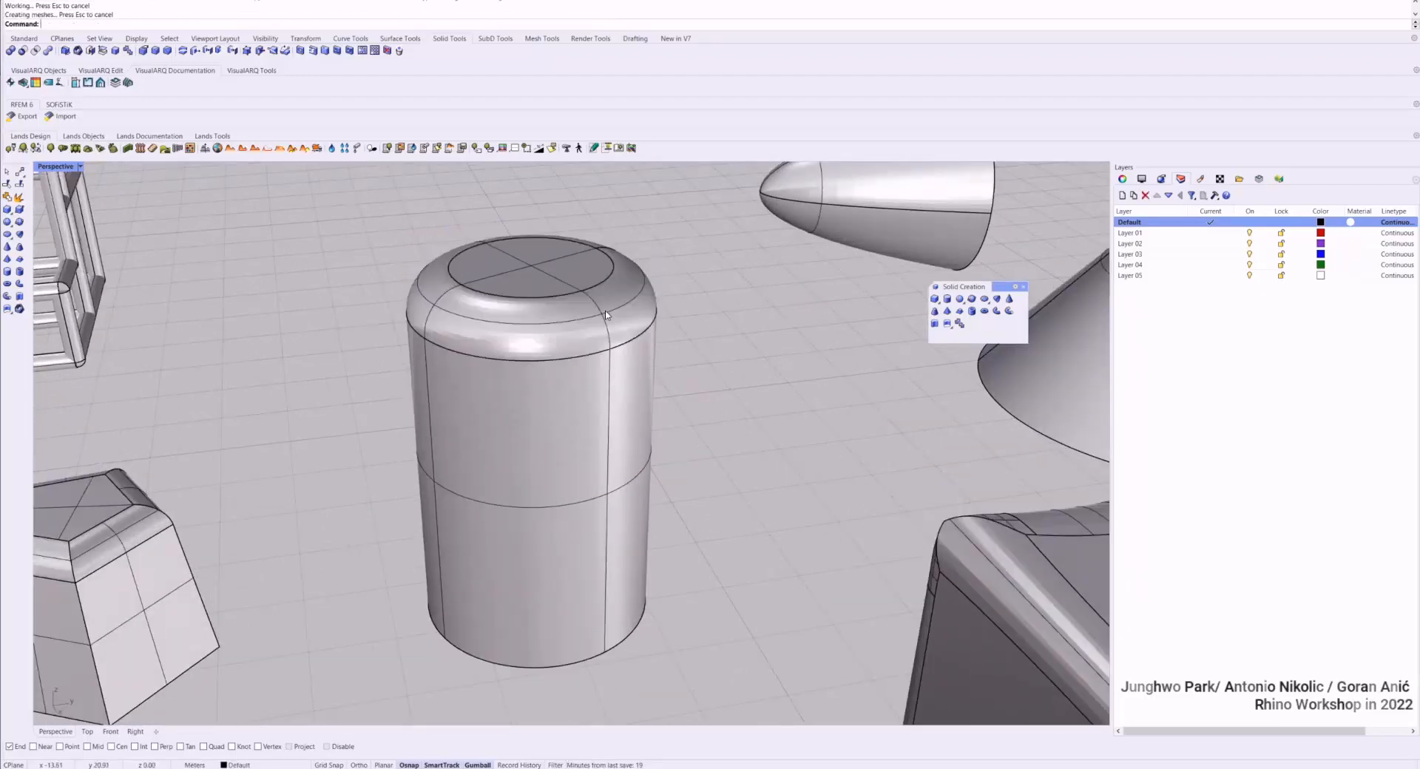
Open the top-edge fillets of the truncated pentagonal pyramid for editing and examine their radius handles
right_drag(639, 334, 604, 340)
scroll(551, 325, down, 3)
scroll(453, 453, up, 3)
shift+right_drag(453, 452, 602, 443)
scroll(602, 443, down, 6)
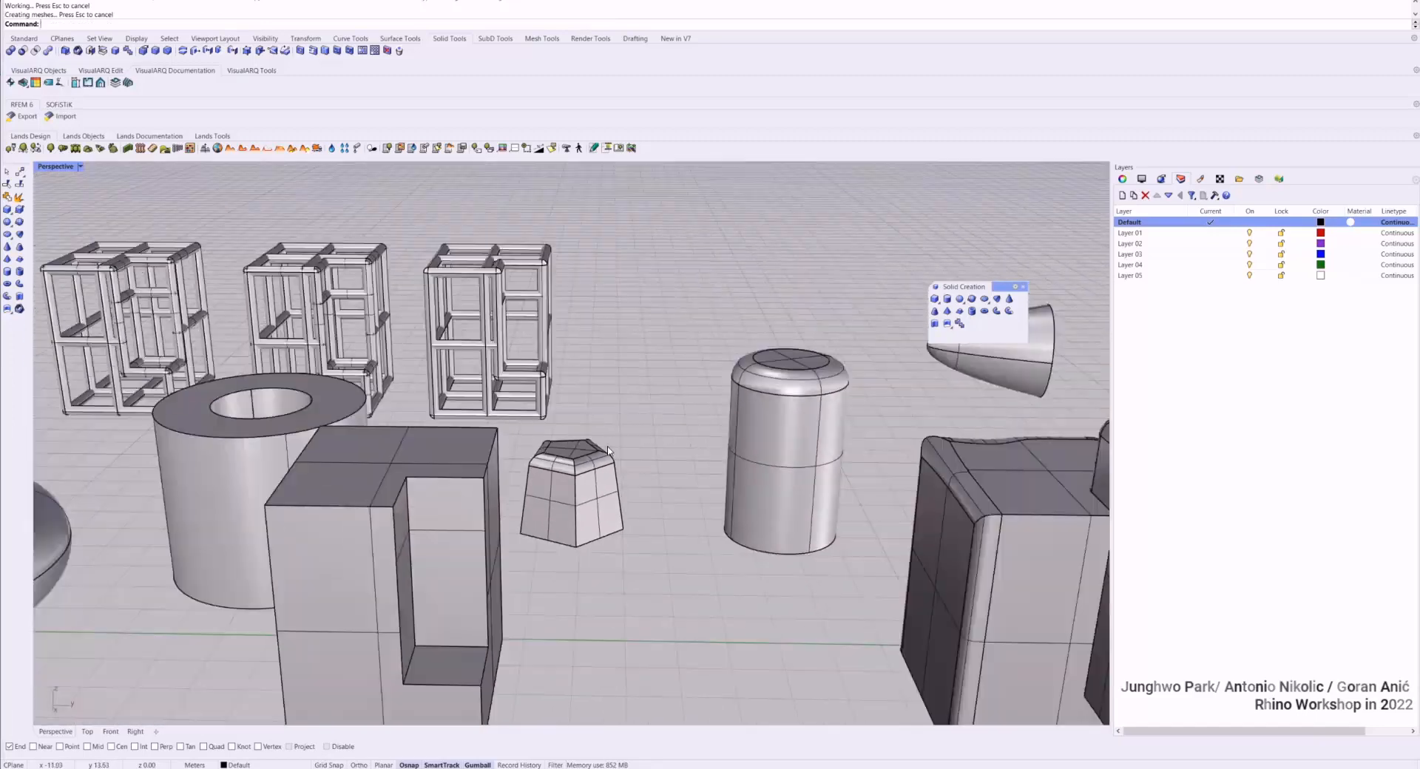
right_drag(488, 252, 560, 339)
scroll(560, 339, up, 5)
scroll(375, 398, up, 2)
click(389, 407)
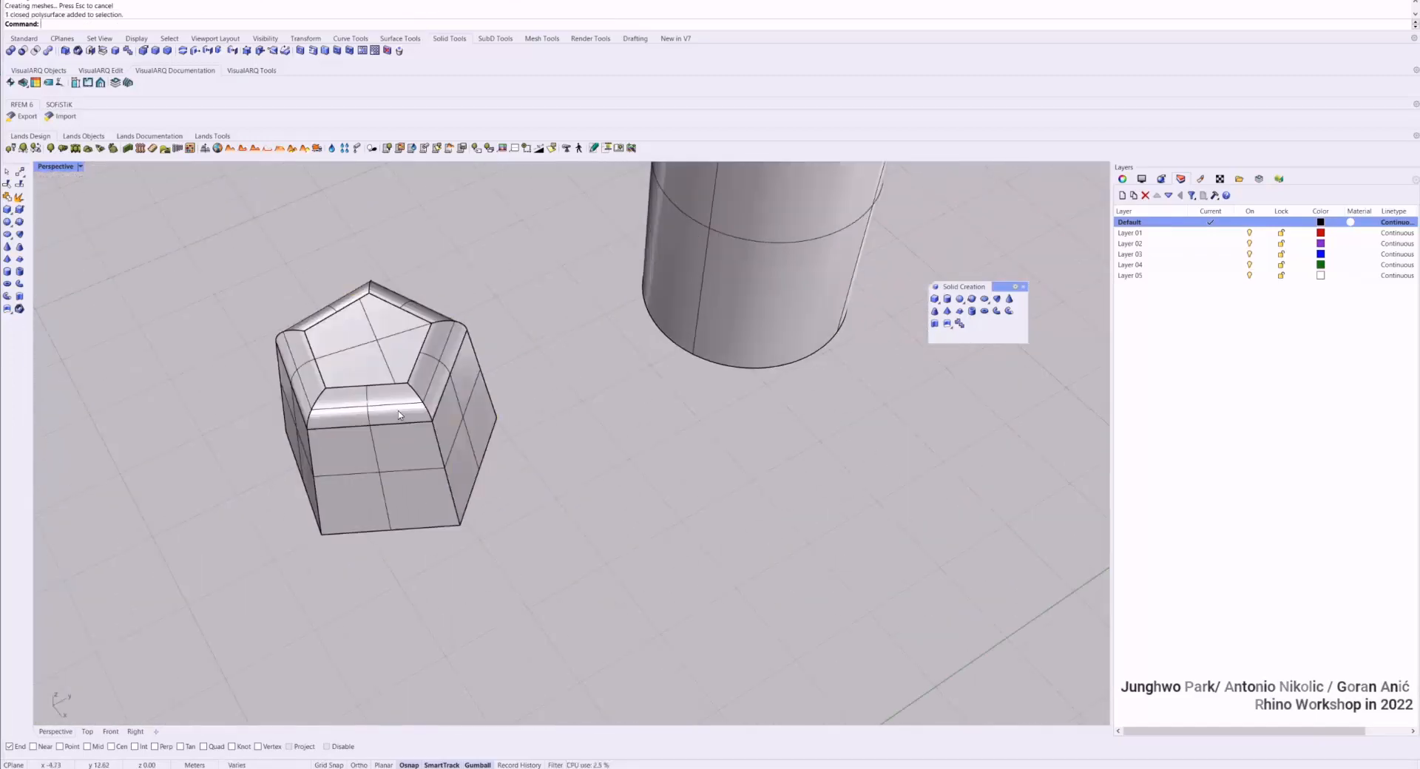
click(185, 50)
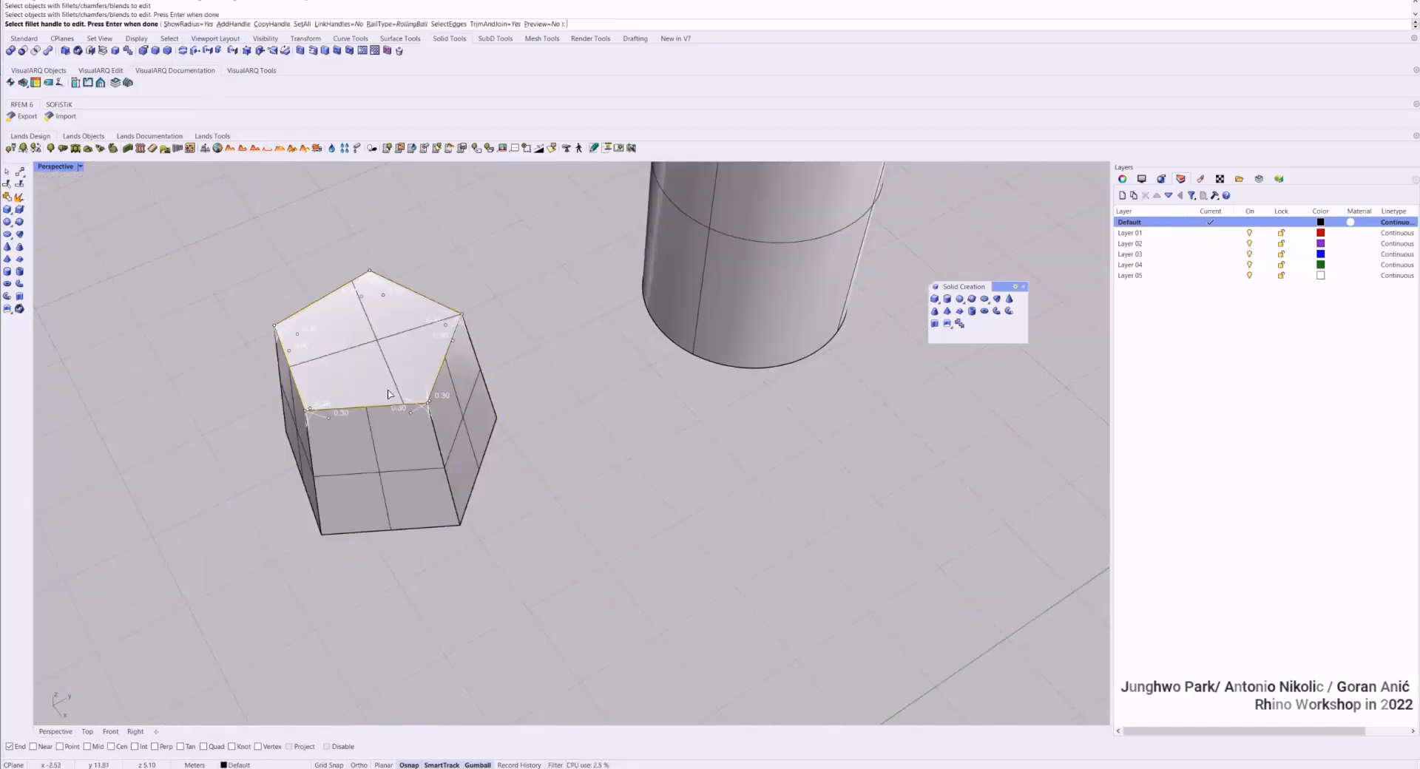
scroll(429, 400, up, 1)
scroll(432, 406, up, 2)
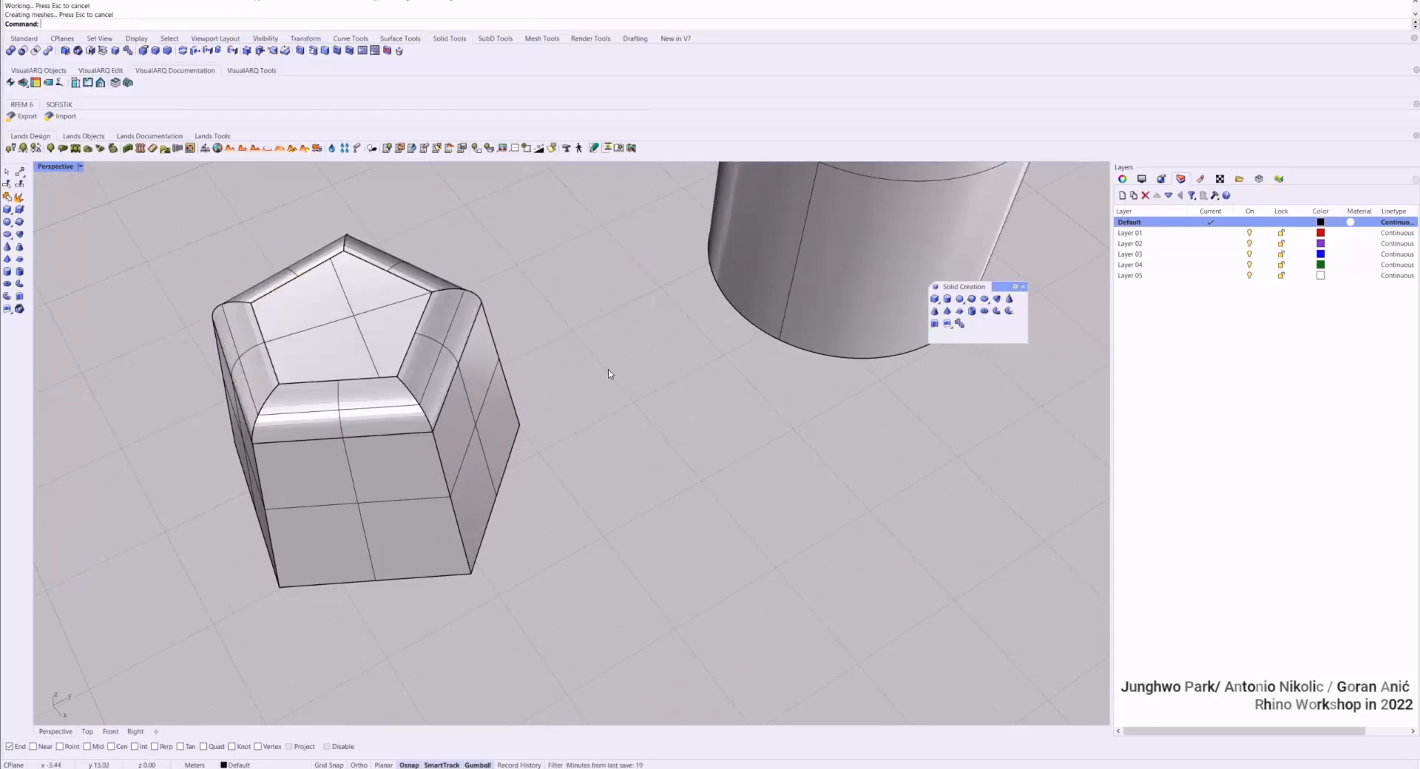
scroll(614, 374, down, 15)
right_drag(655, 372, 550, 426)
scroll(550, 426, up, 5)
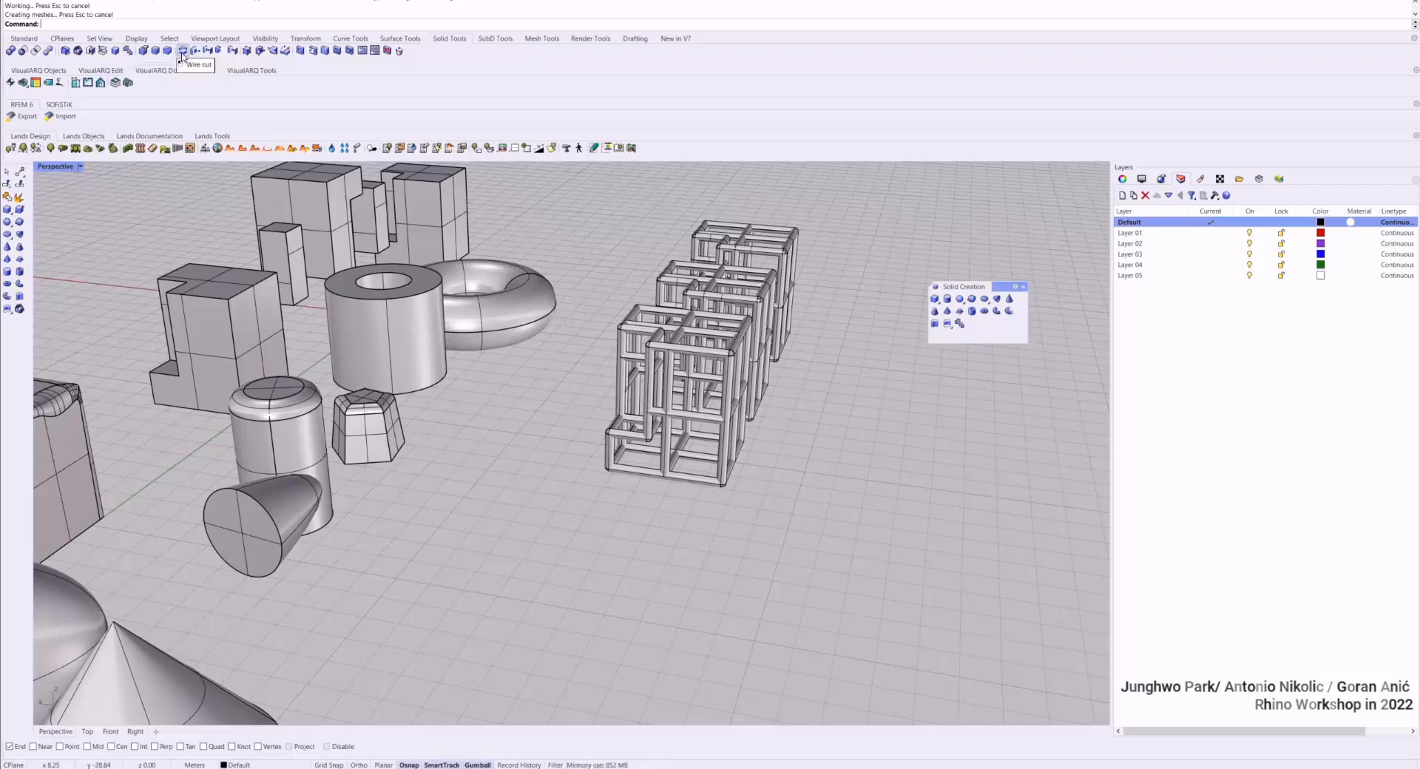
scroll(464, 381, down, 5)
right_drag(415, 385, 576, 406)
scroll(465, 381, up, 5)
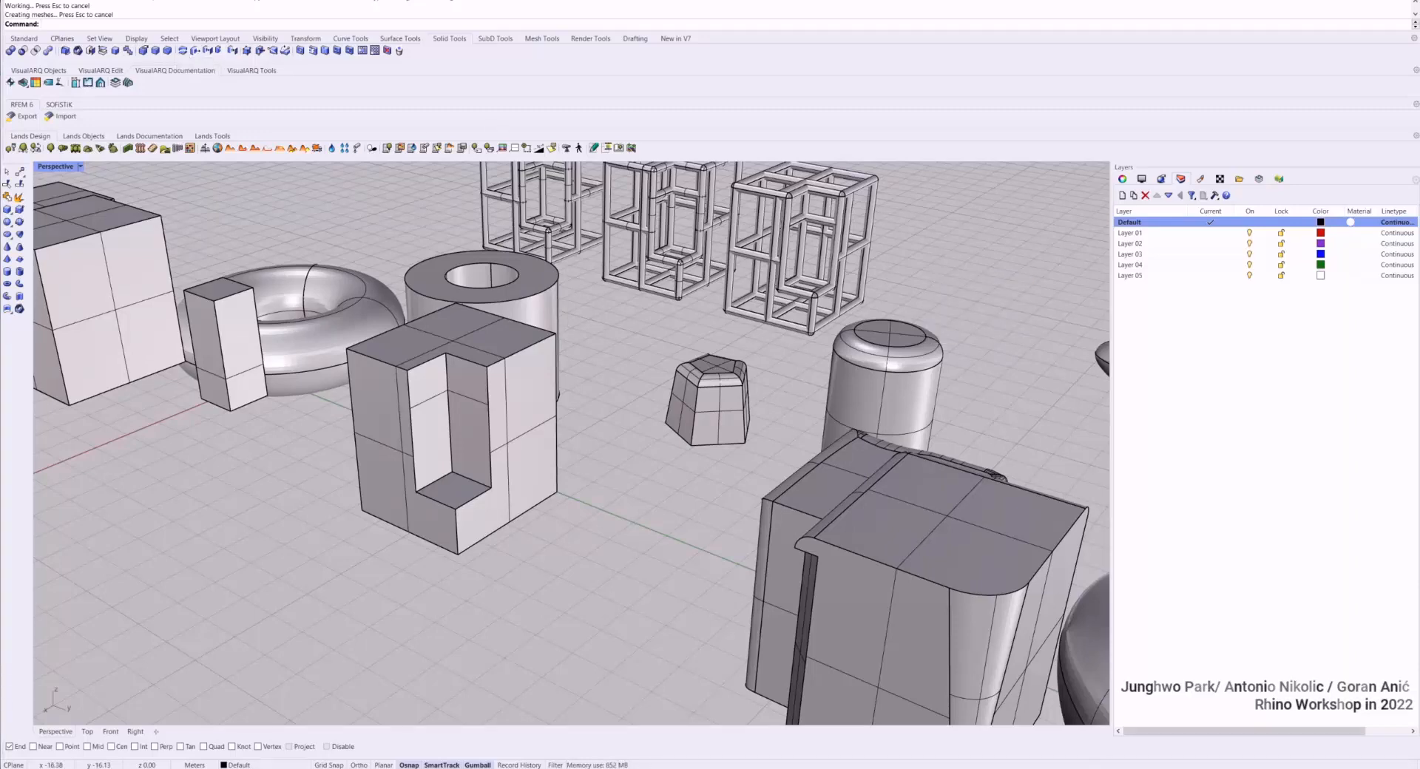
Switch to the Chrome browser, search for "wire cut physical model making" and browse the image results
key(alt+Tab)
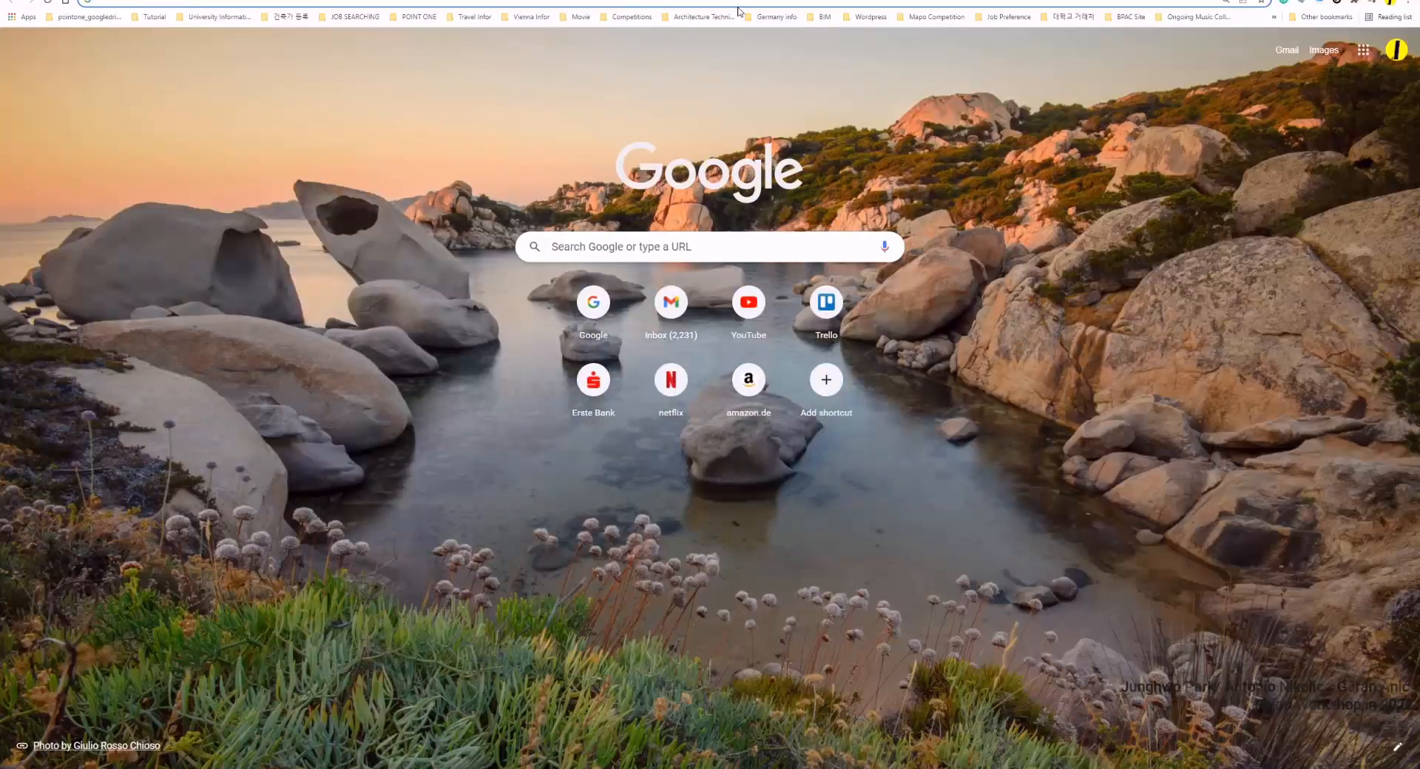
text(wire cut)
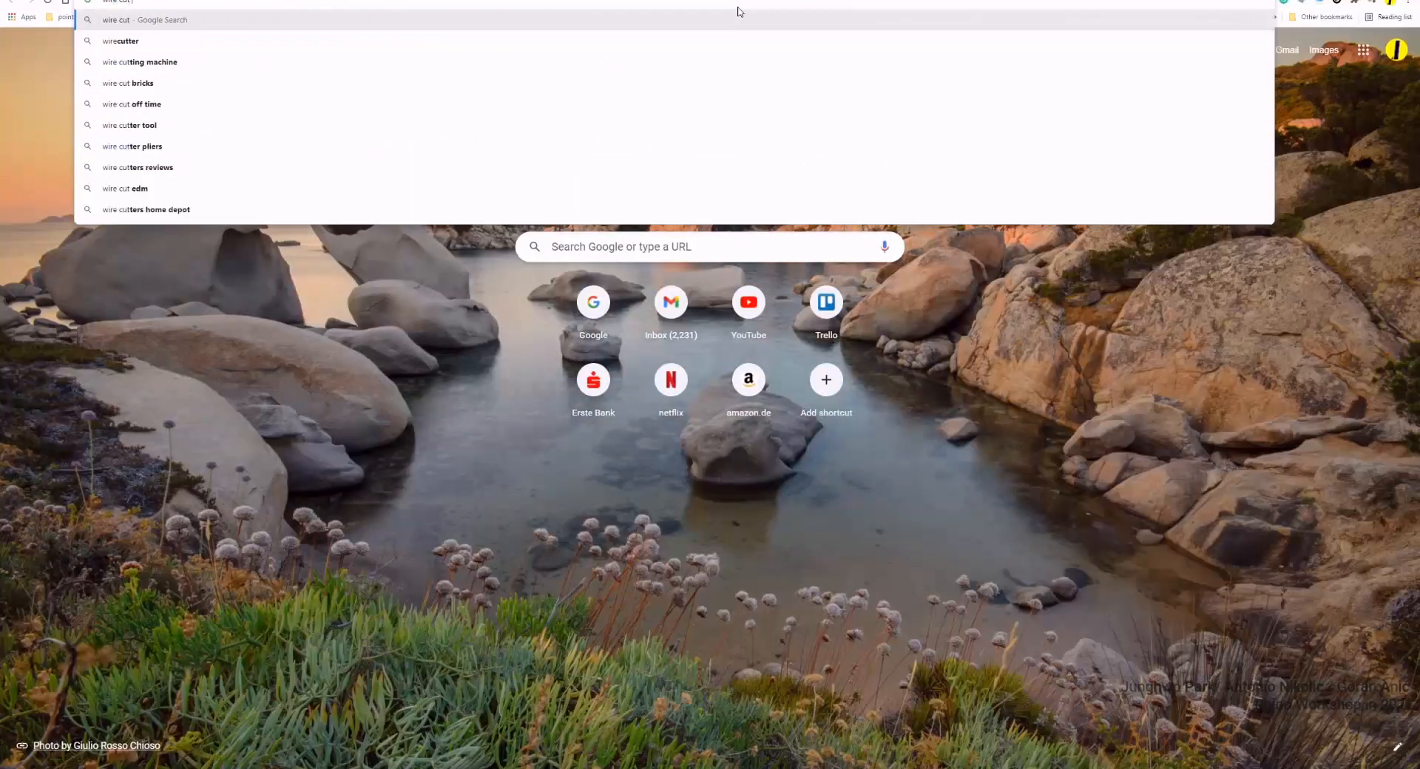
text( phy)
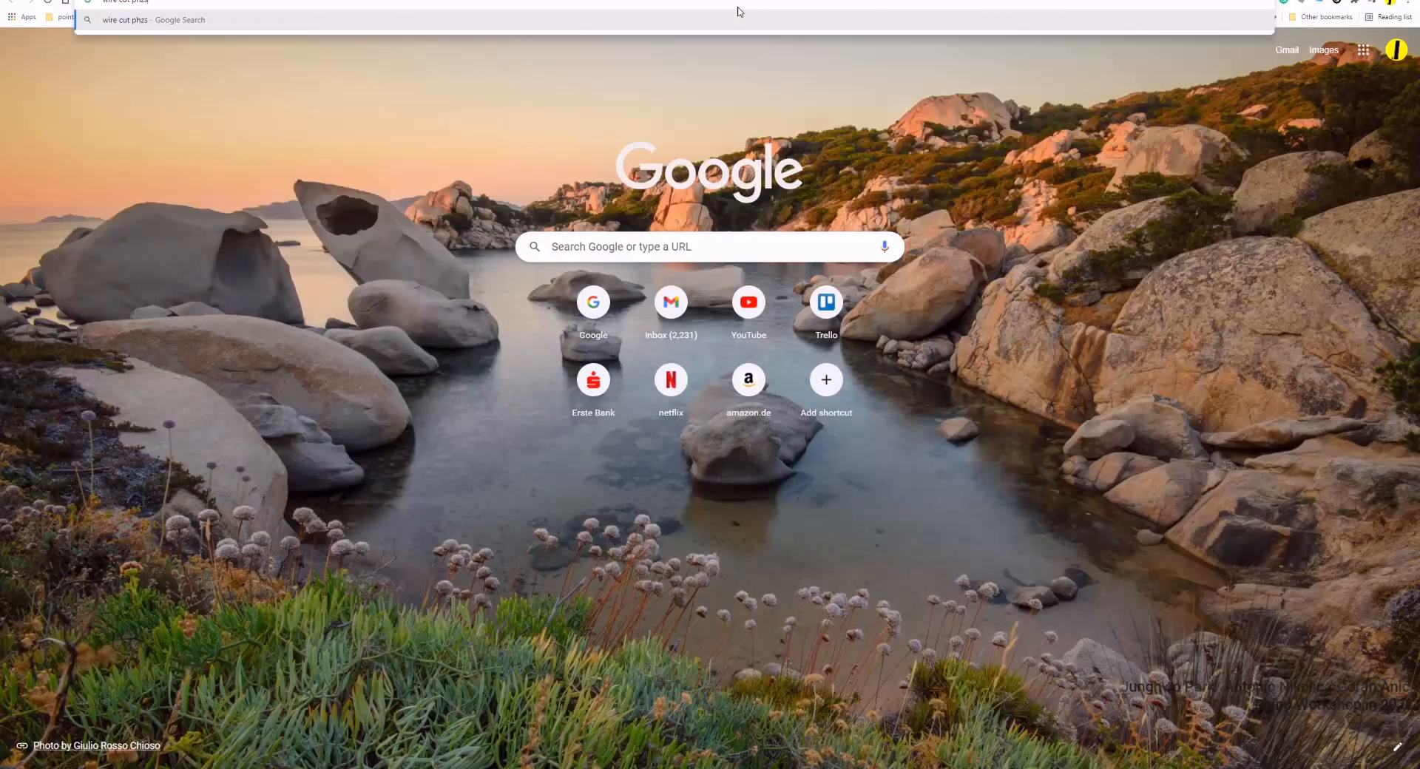
text(sical model making)
key(Return)
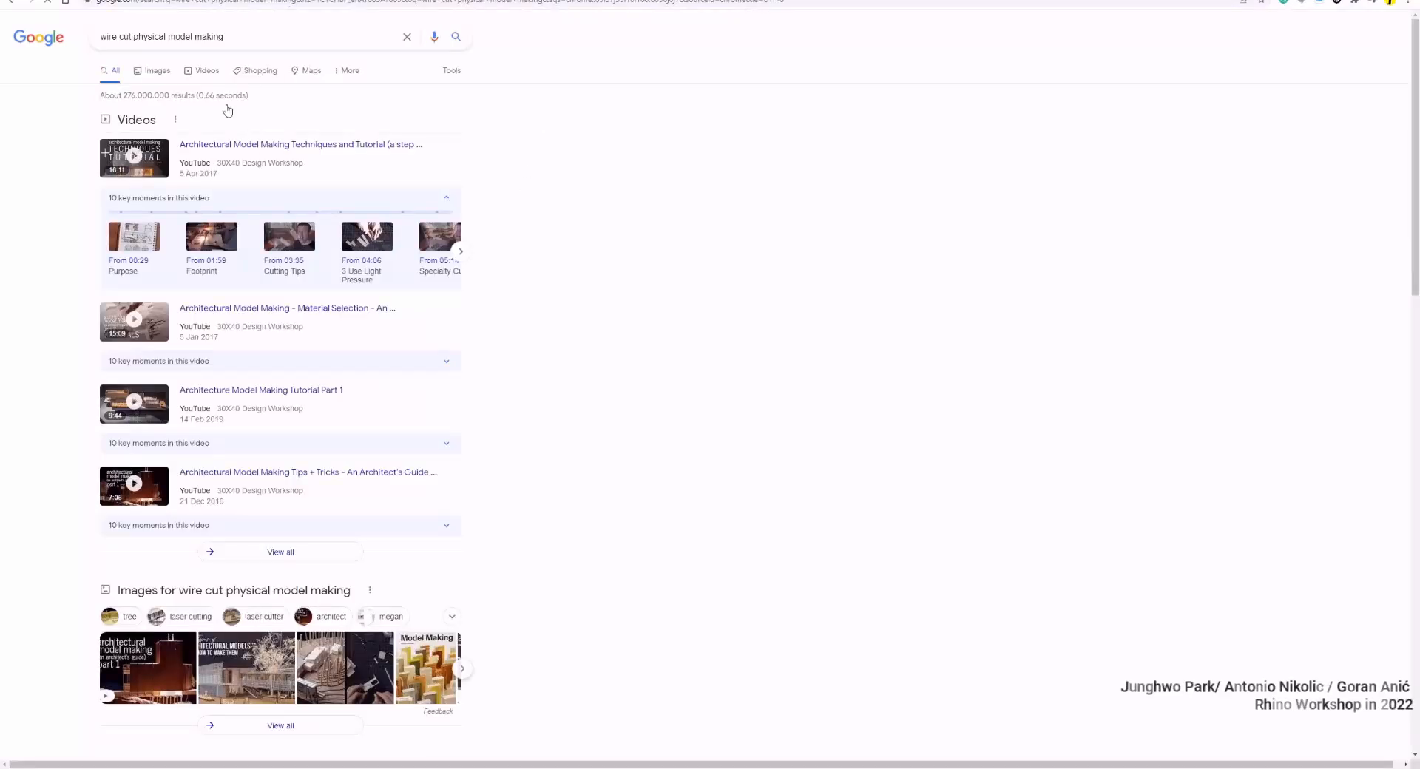
click(155, 70)
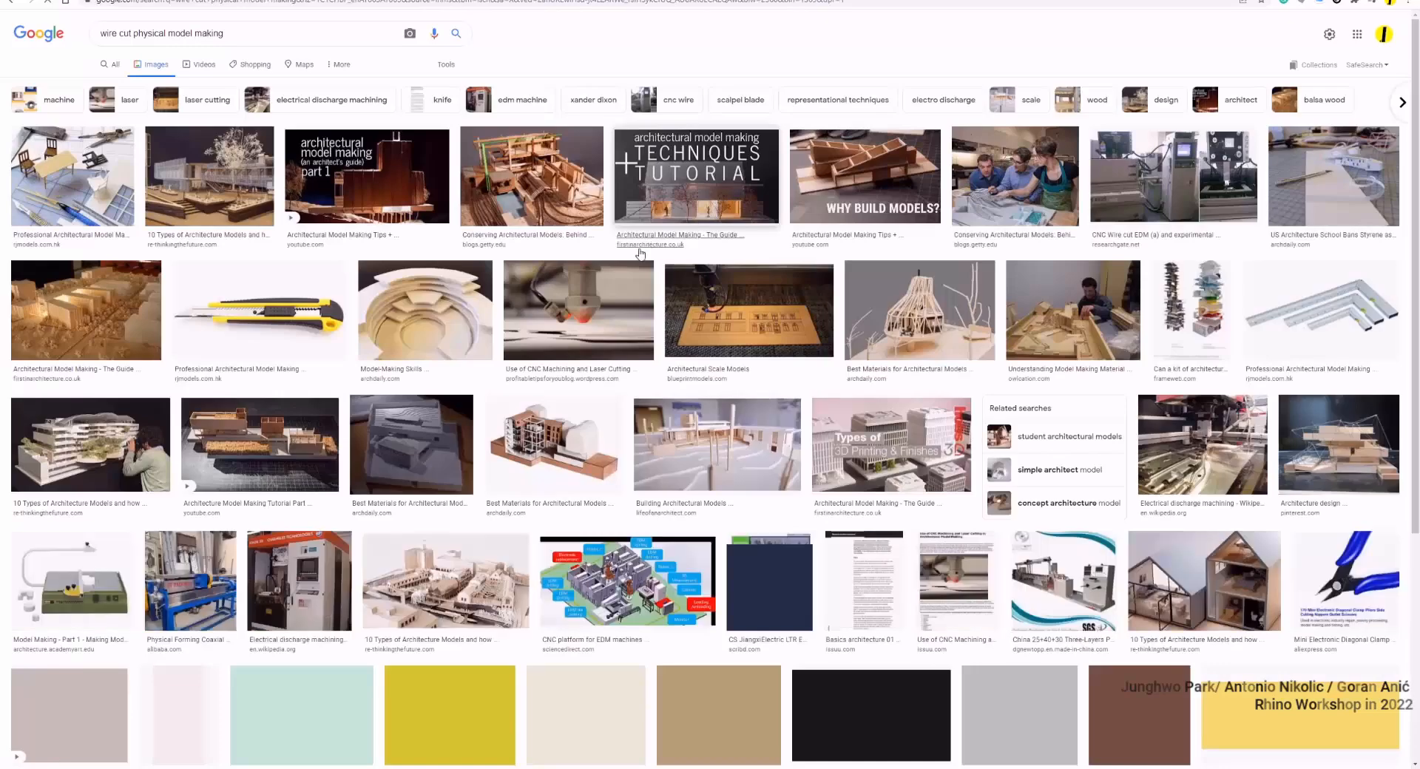
scroll(890, 314, down, 1)
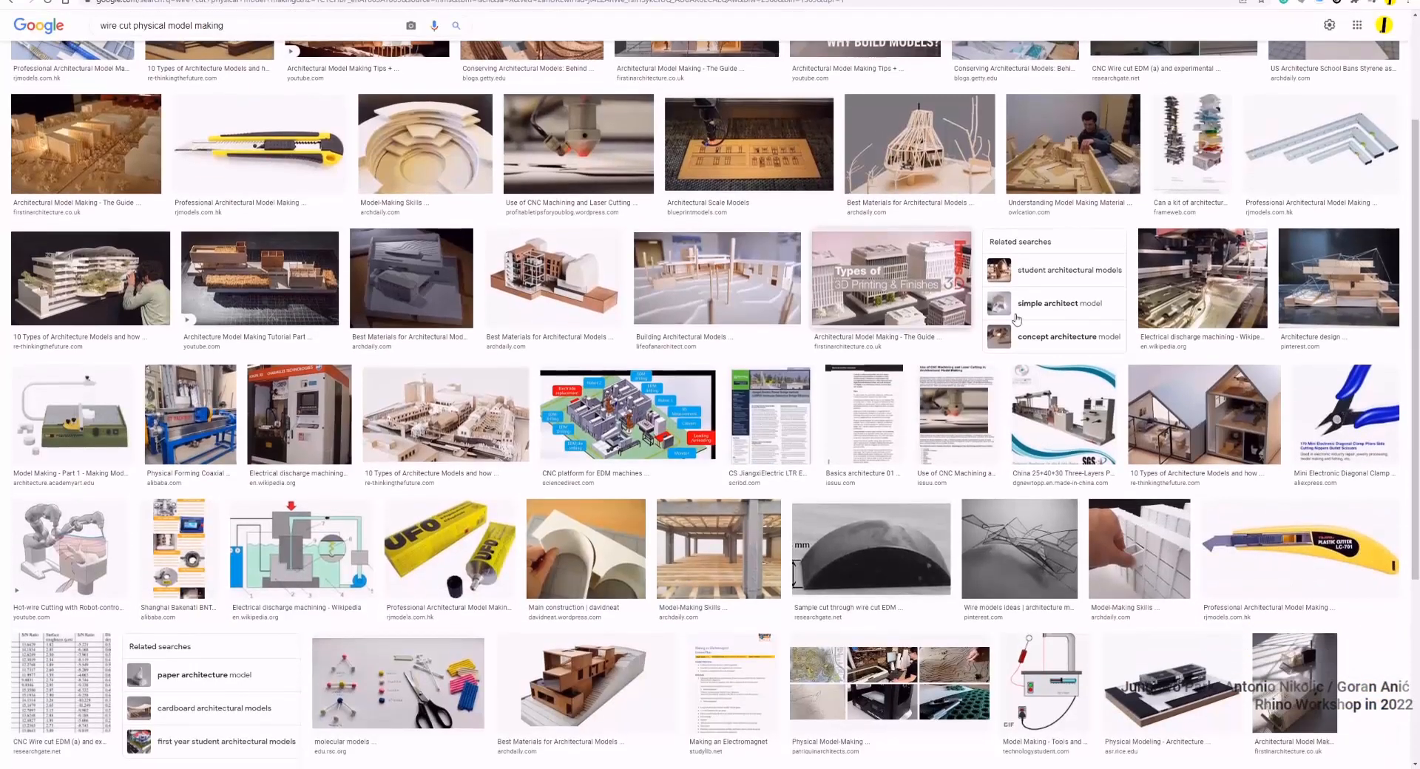
scroll(1197, 392, down, 4)
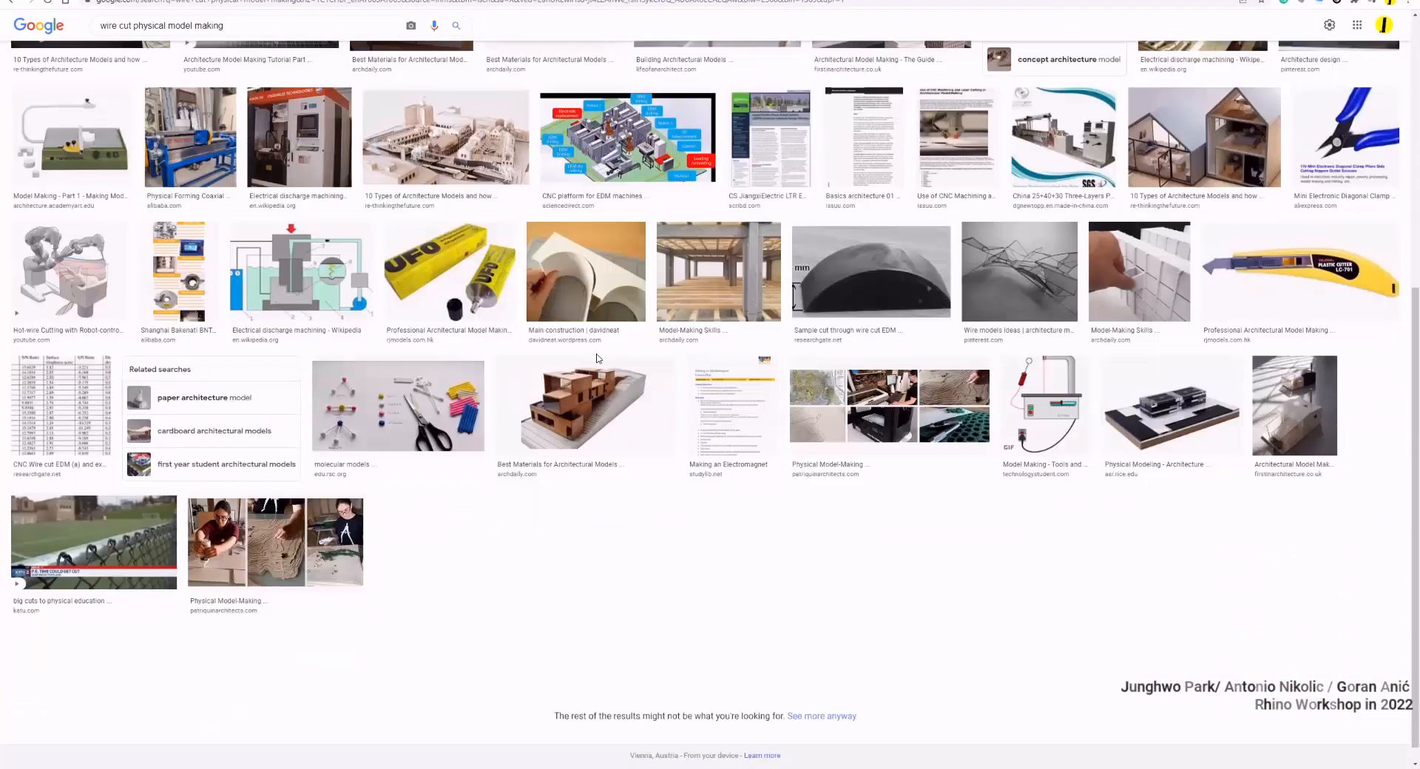
scroll(1085, 366, up, 5)
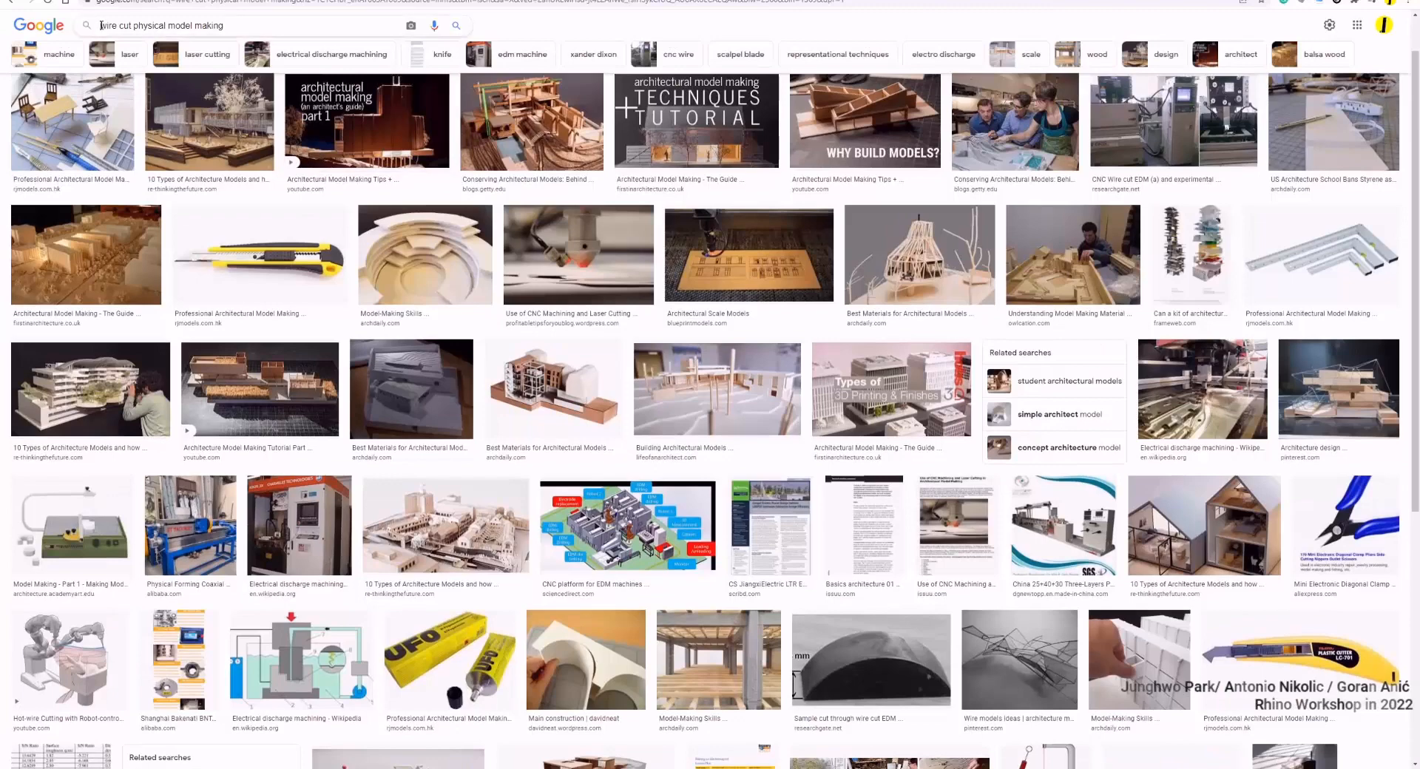
Refine the image search to "heated wire cut physical model making" and preview foam cutter and robotic hot-wire cutting pictures
click(102, 26)
text(heated)
key(Return)
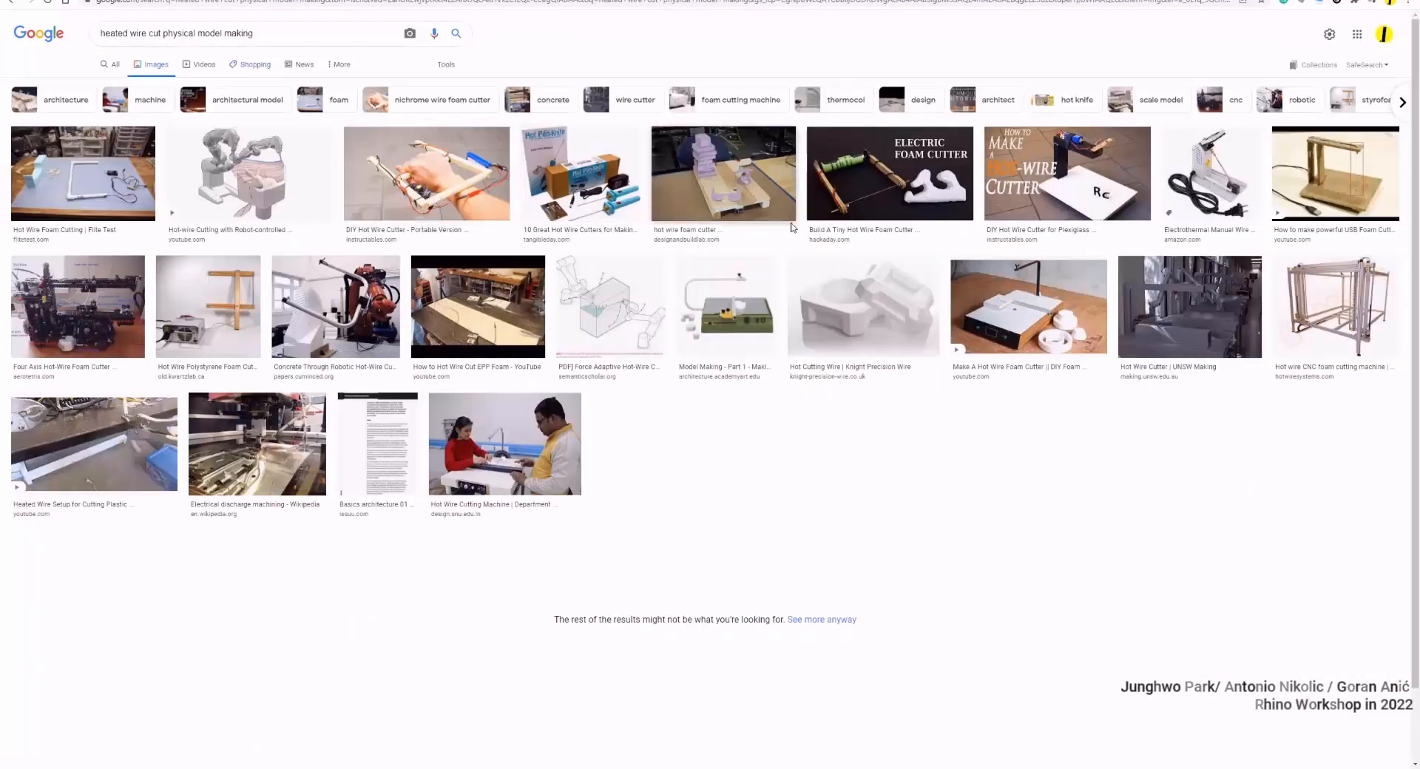
click(743, 171)
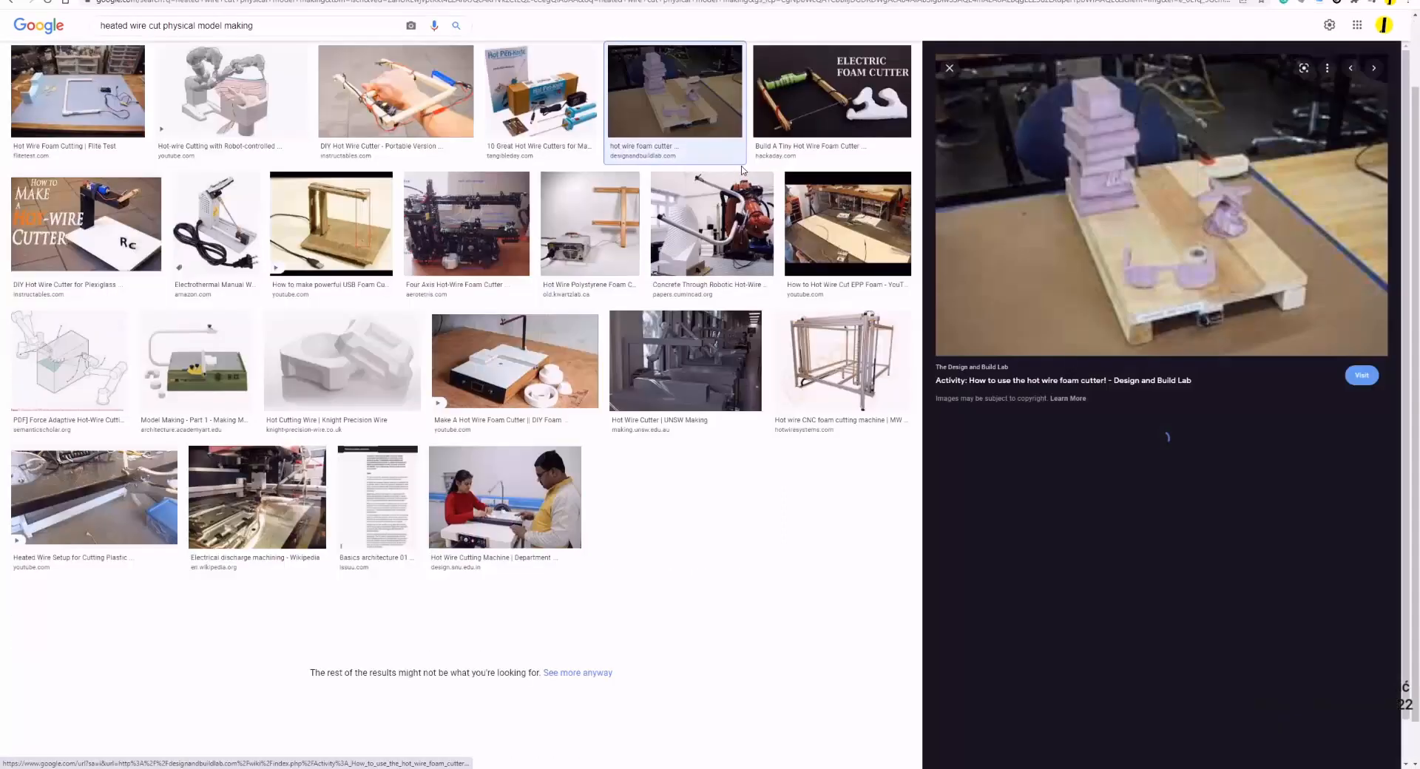
click(714, 222)
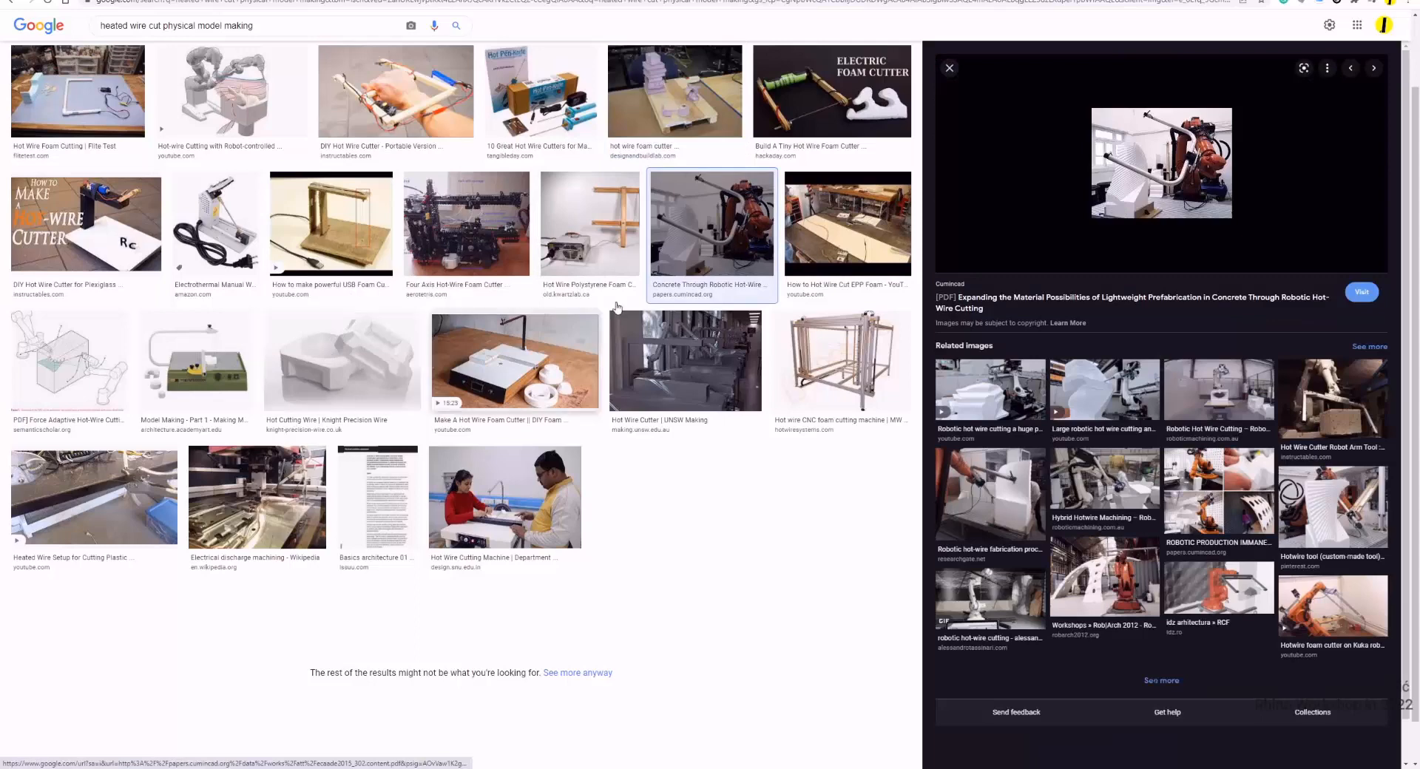
click(1295, 492)
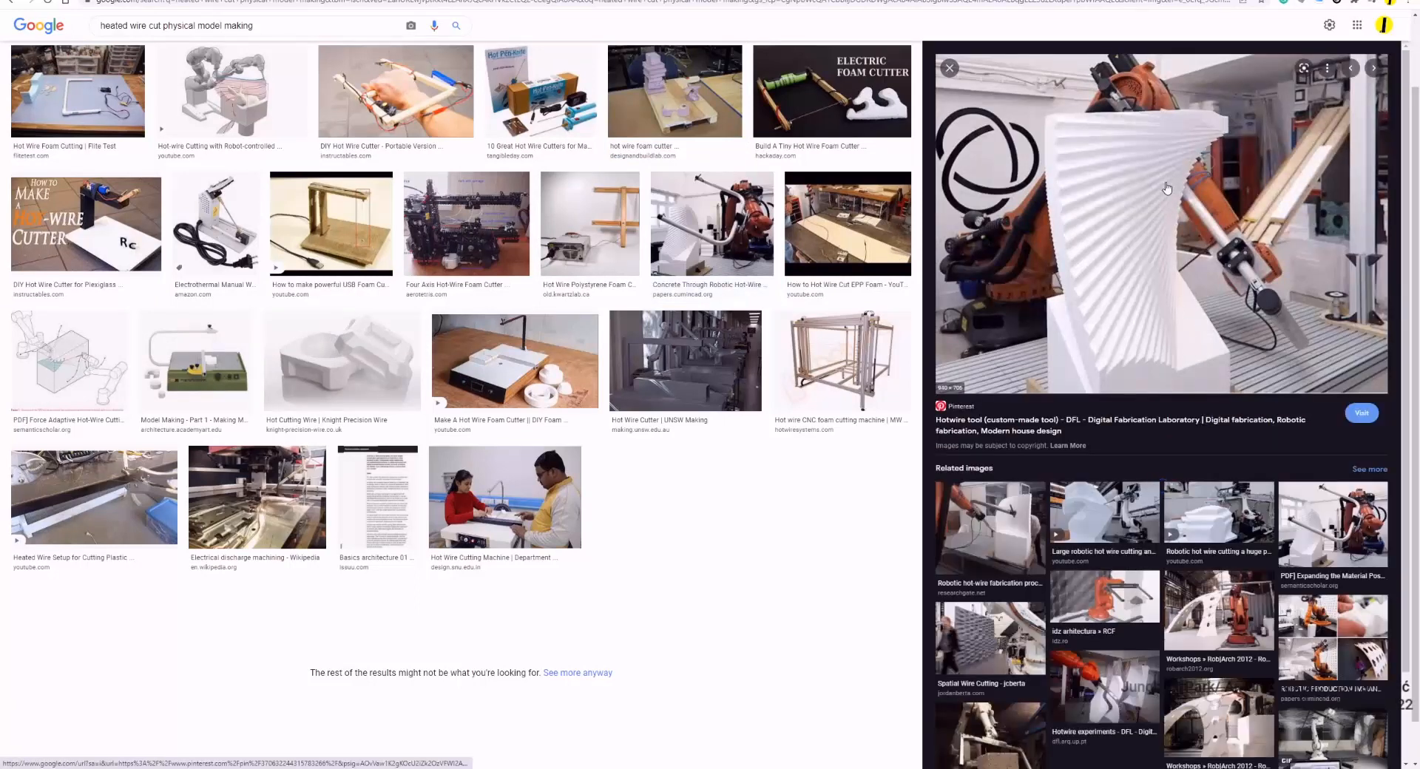
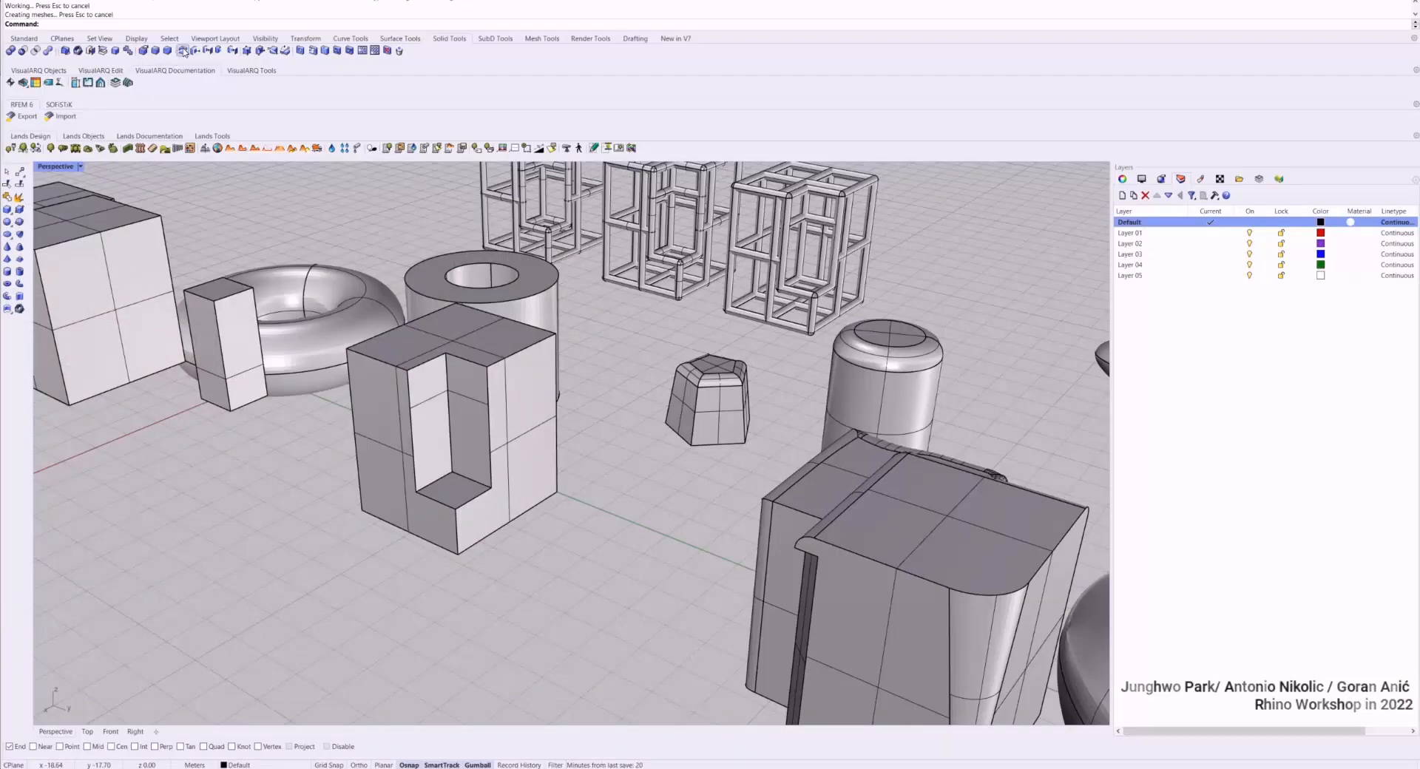
Try the Wire Cut command in Rhino, and maximize the Top view around the boxes near the origin
click(183, 50)
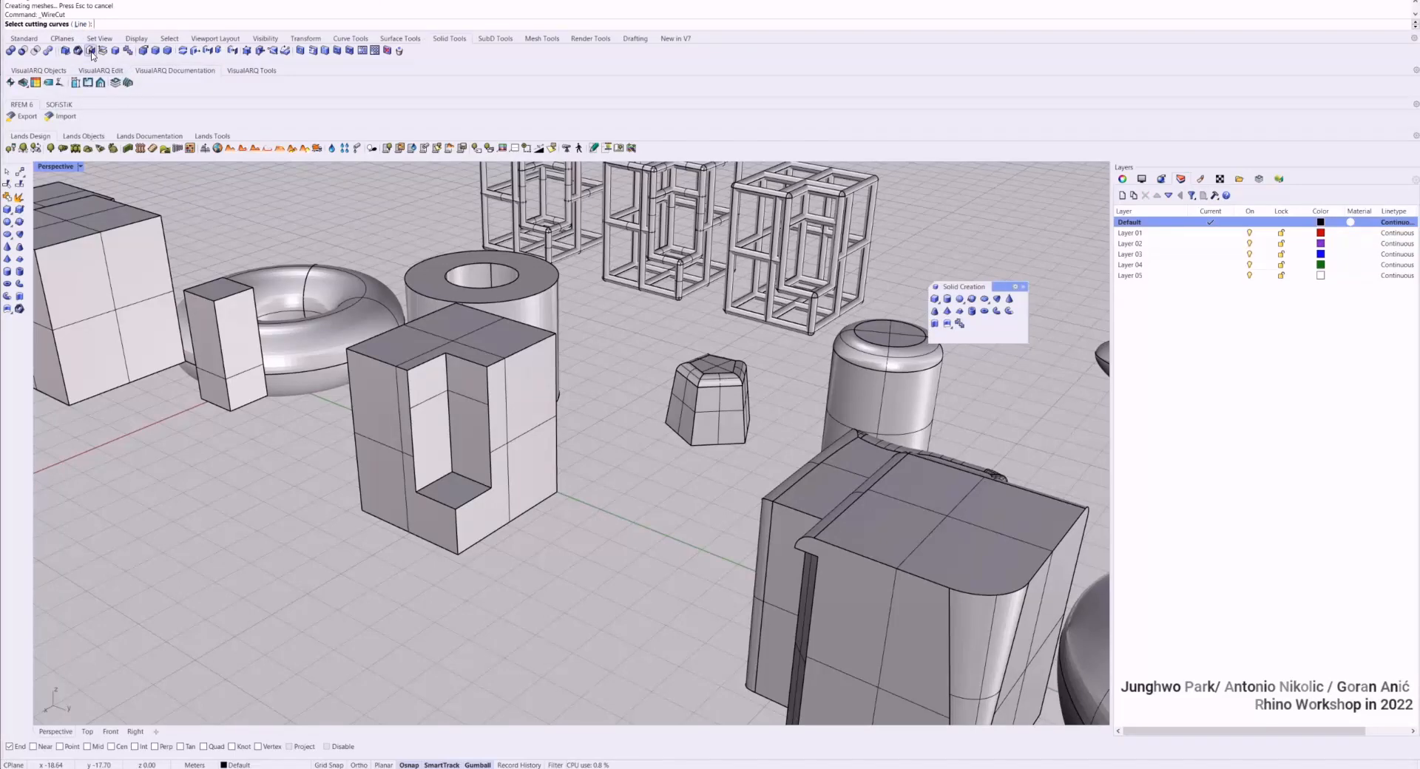
click(436, 457)
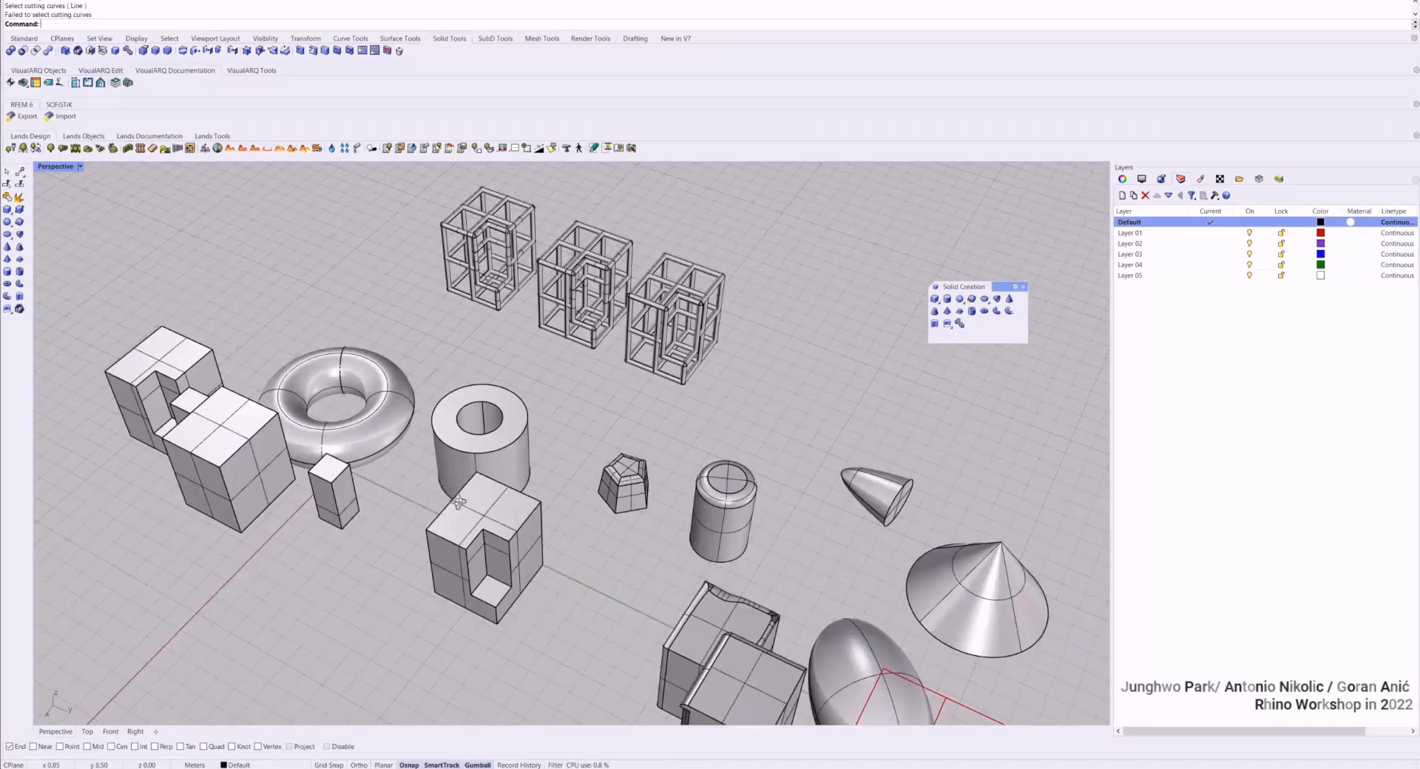
right_drag(176, 266, 187, 315)
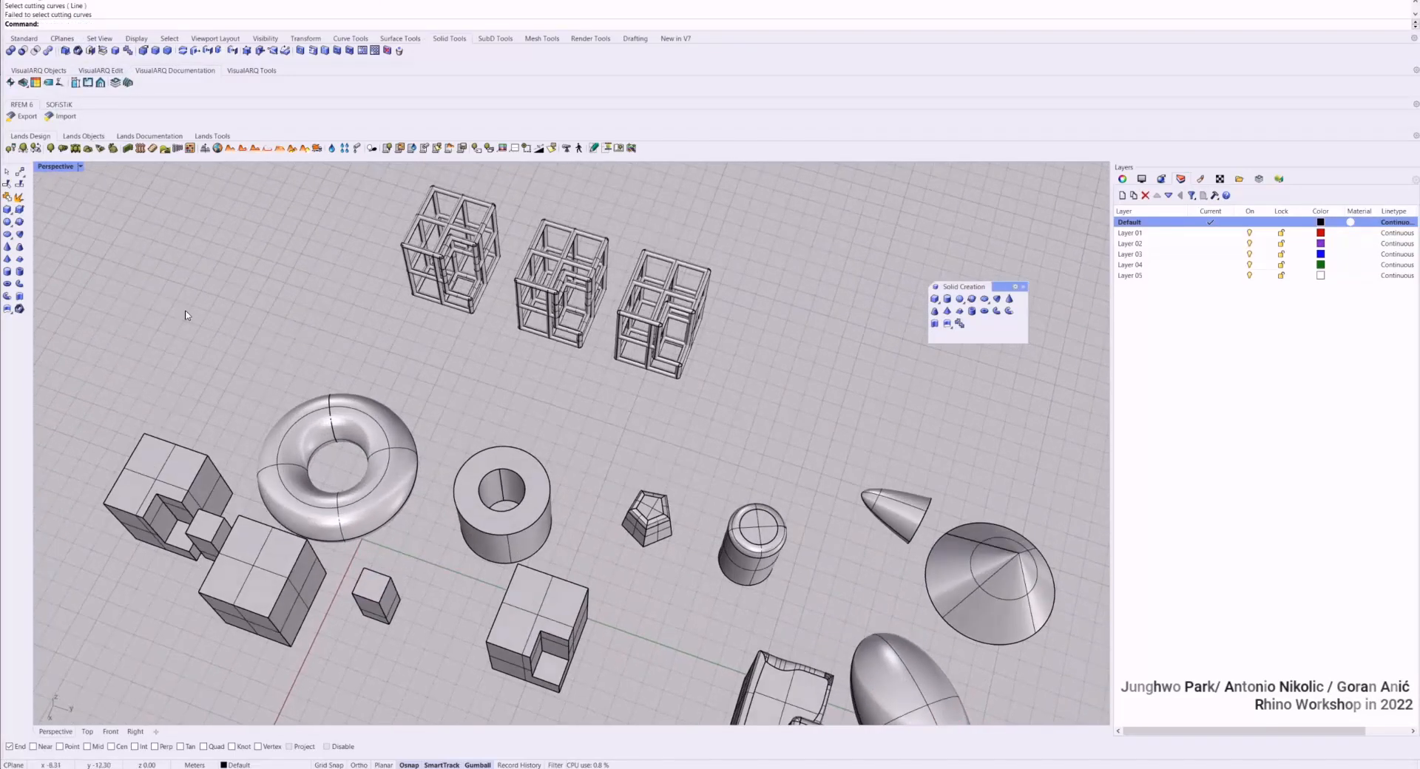
double_click(63, 169)
double_click(61, 169)
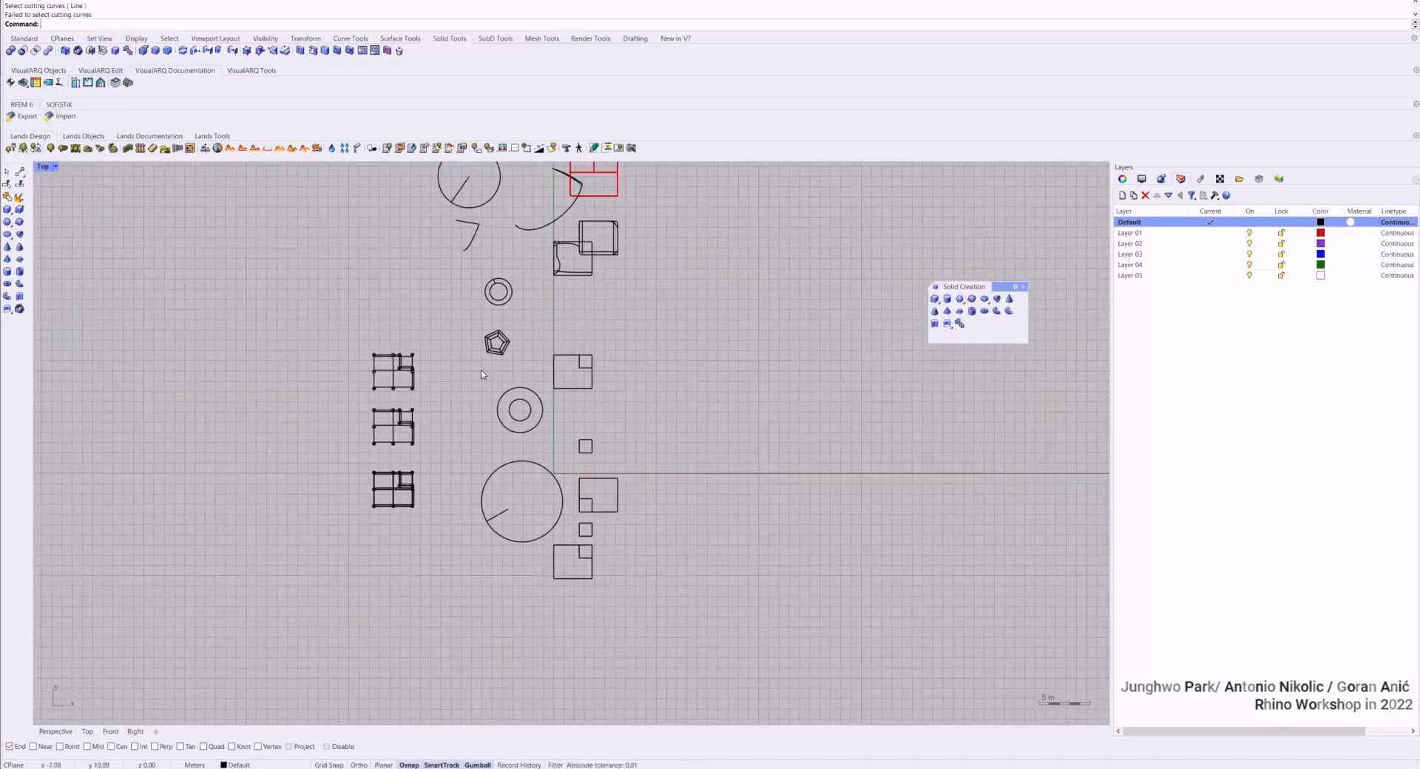
scroll(560, 448, up, 10)
scroll(561, 457, down, 8)
scroll(561, 458, up, 10)
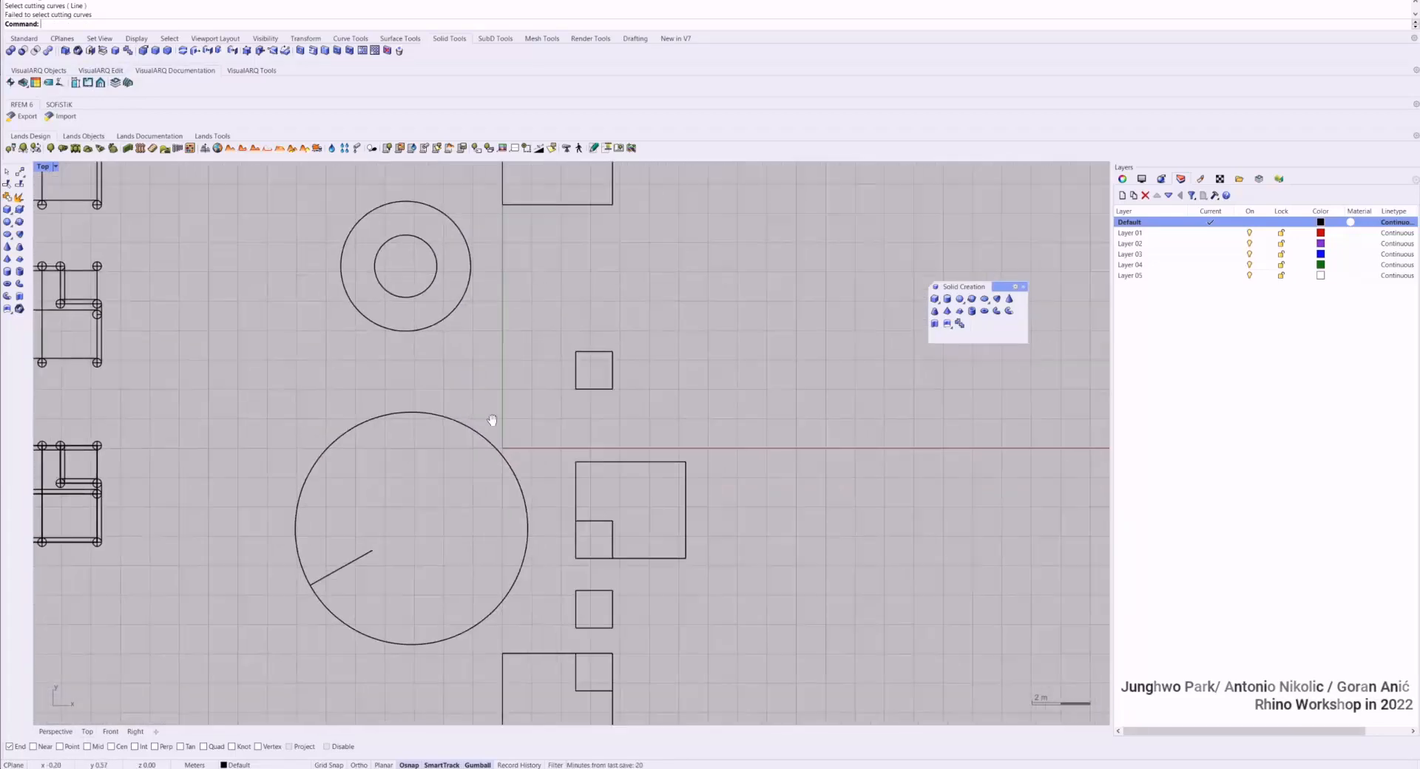
Draw a degree 3 control point curve with five points that sweeps through the box just below the X axis
click(22, 38)
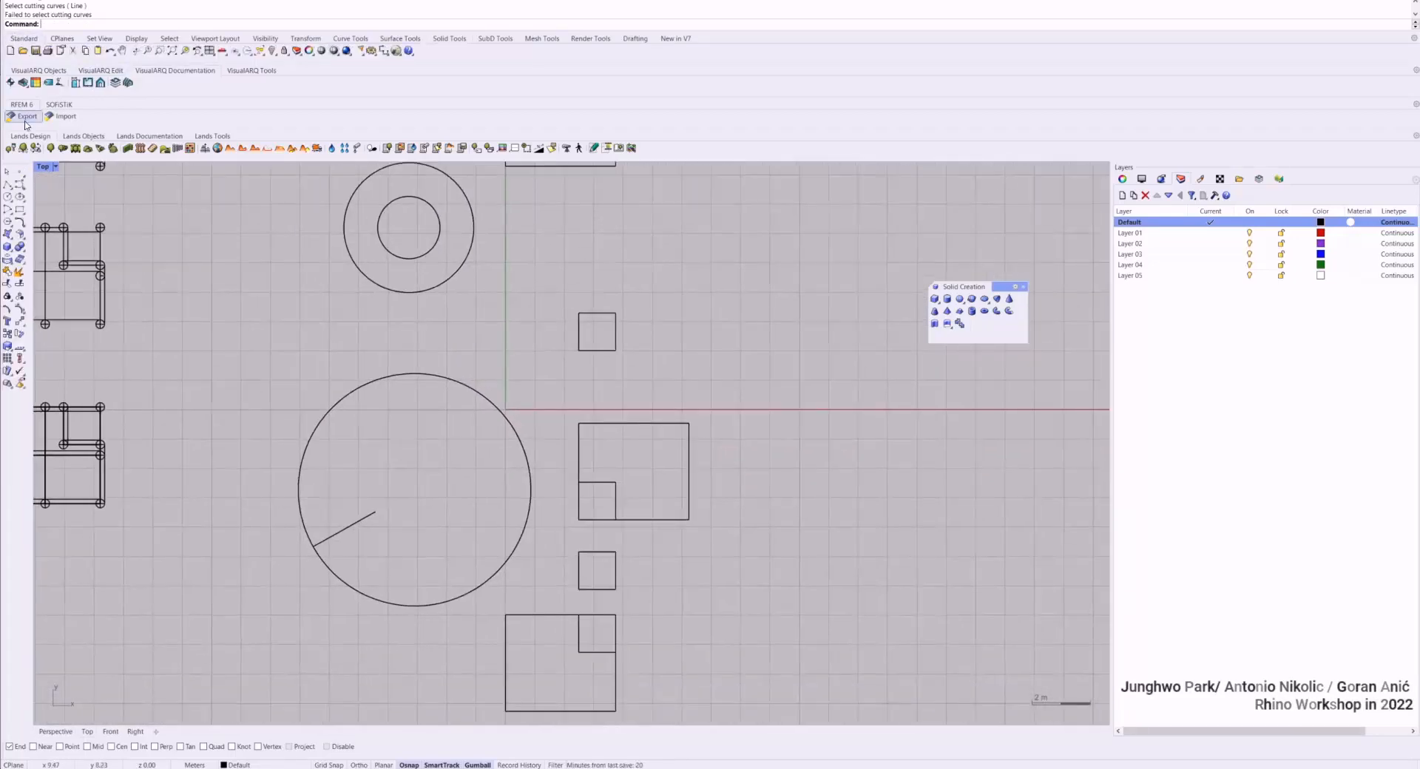
click(8, 184)
scroll(711, 516, up, 6)
click(442, 285)
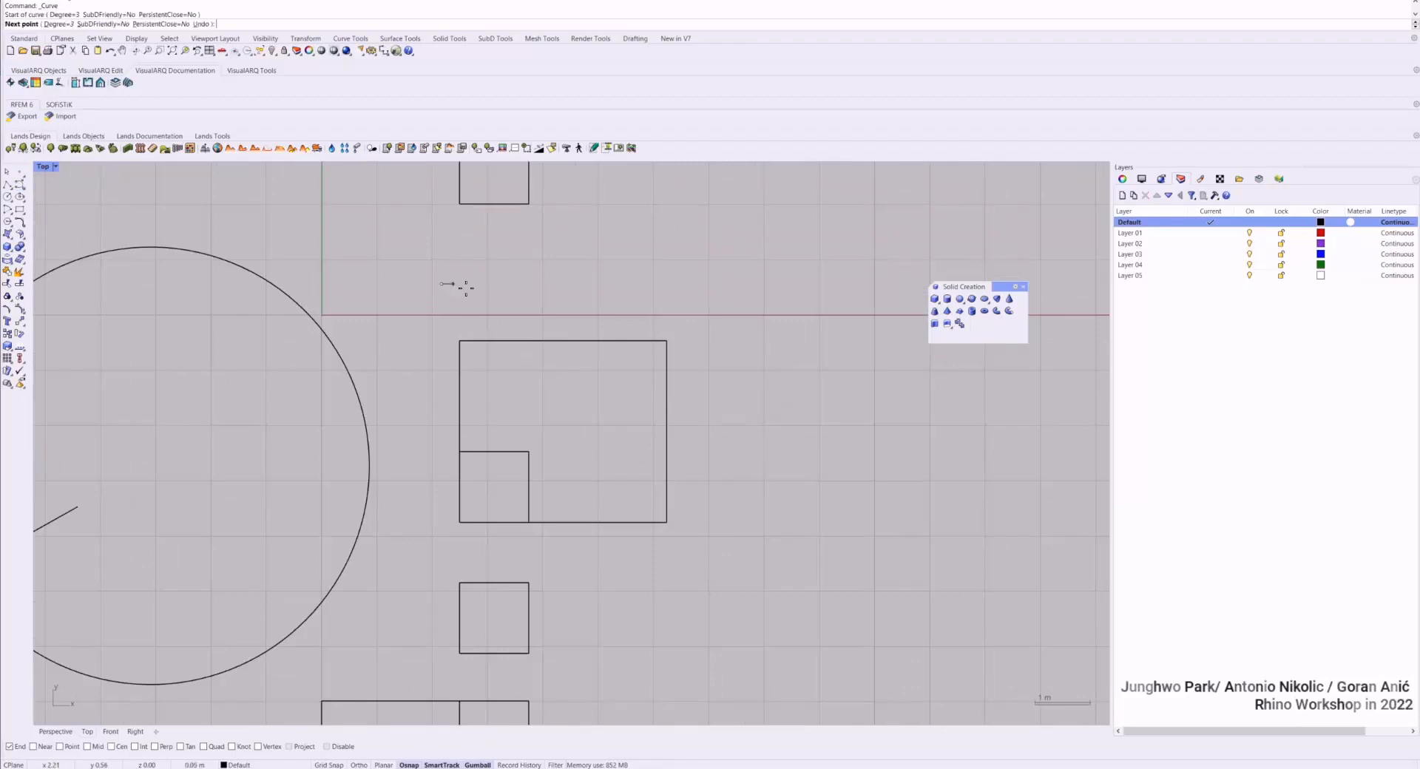
click(536, 329)
click(521, 395)
click(641, 504)
click(930, 458)
key(Return)
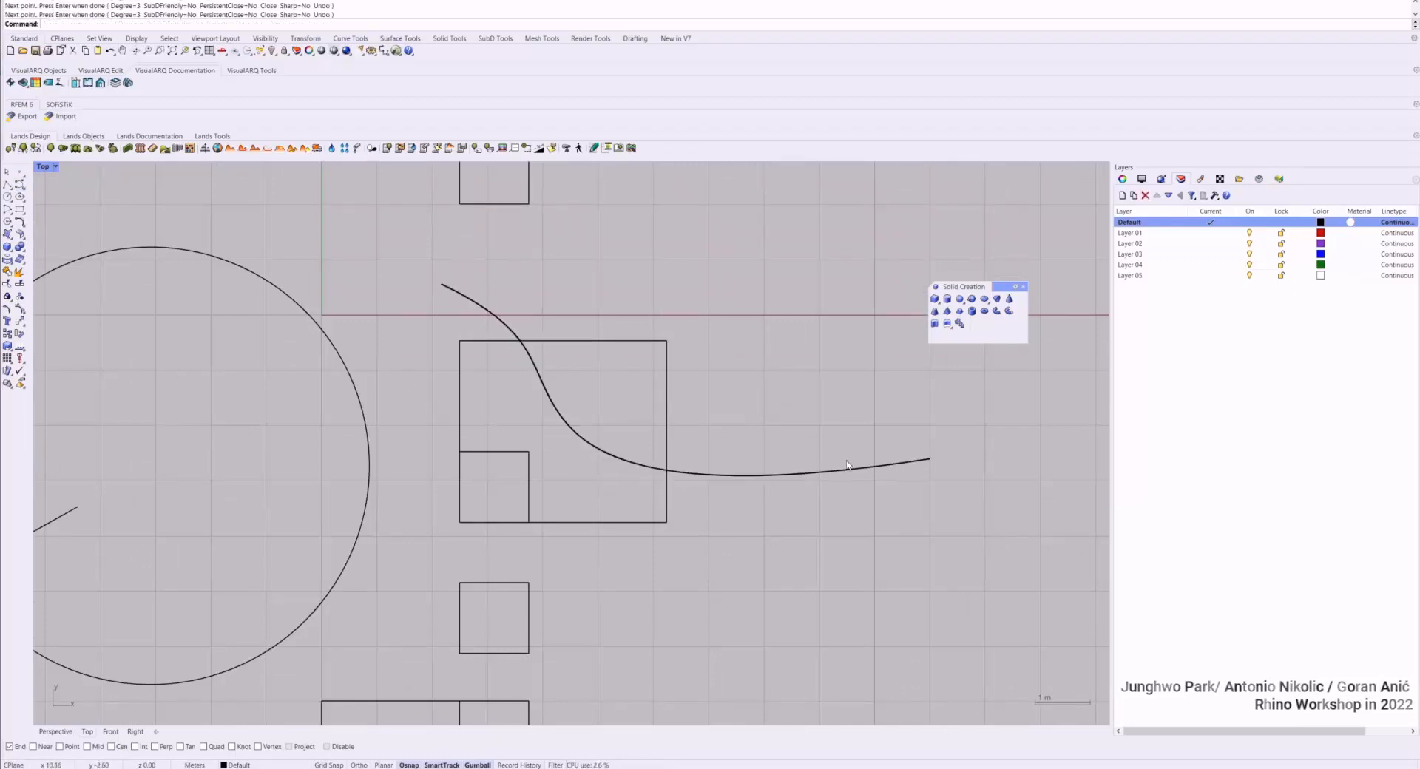
Reshape the curve by moving its middle control point toward negative X and Y, and restore the four-viewport layout
click(595, 449)
click(520, 396)
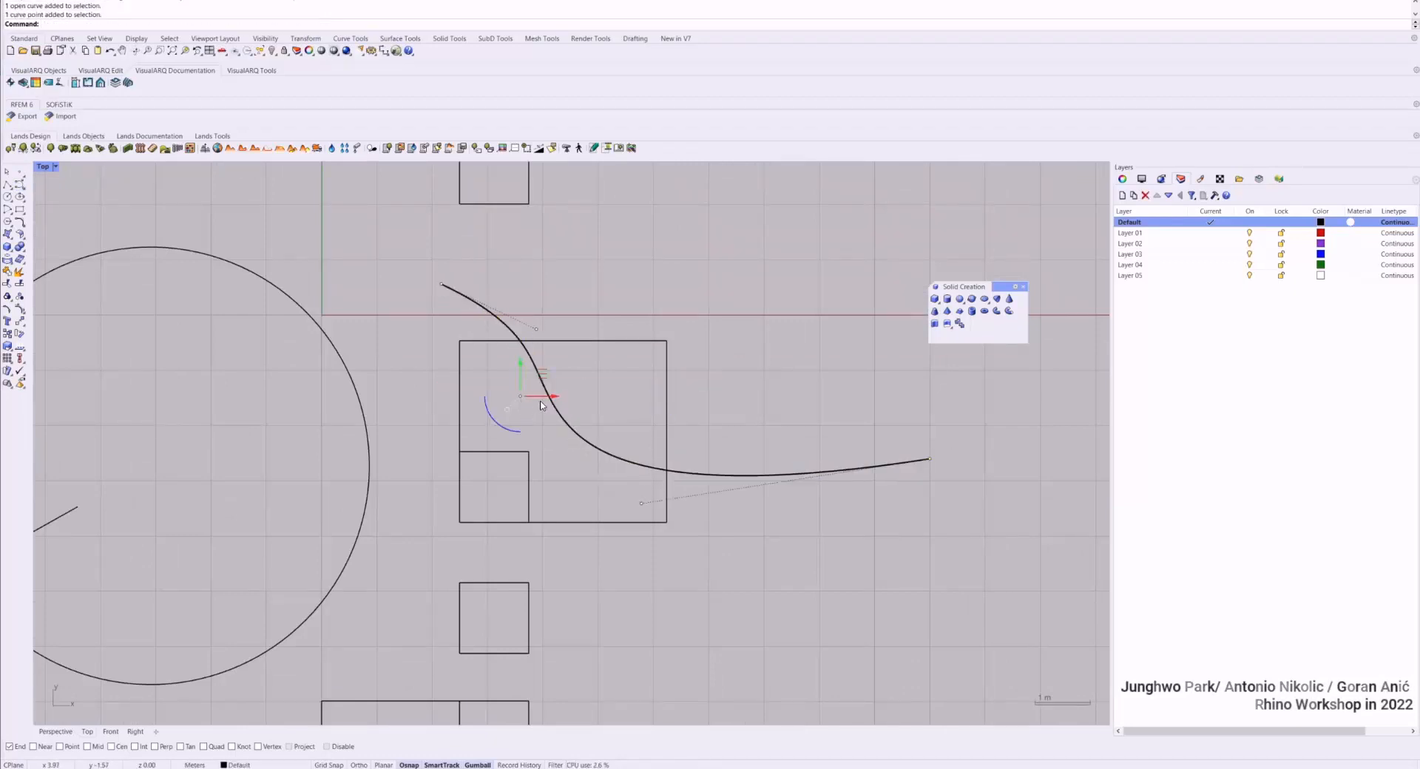
drag(543, 374, 494, 414)
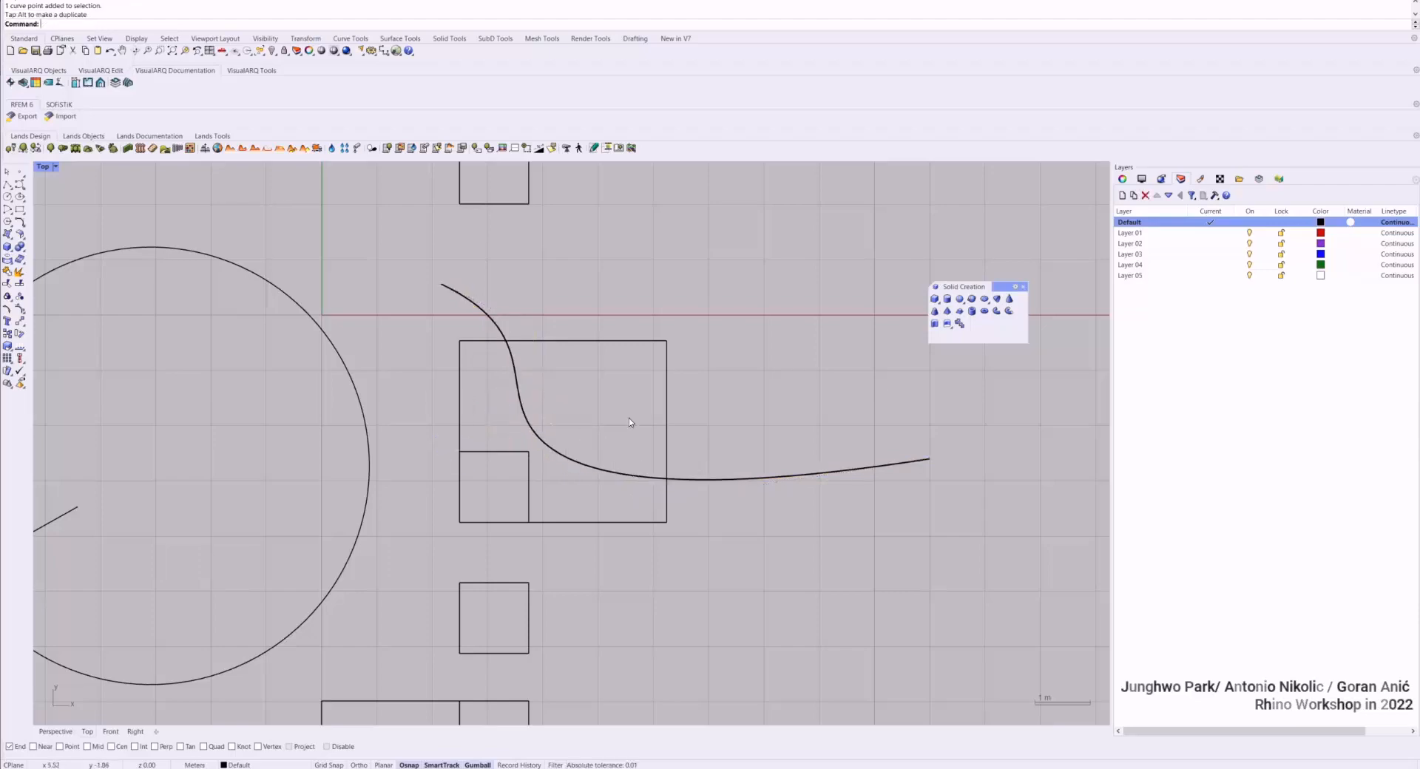
scroll(686, 442, down, 2)
double_click(46, 168)
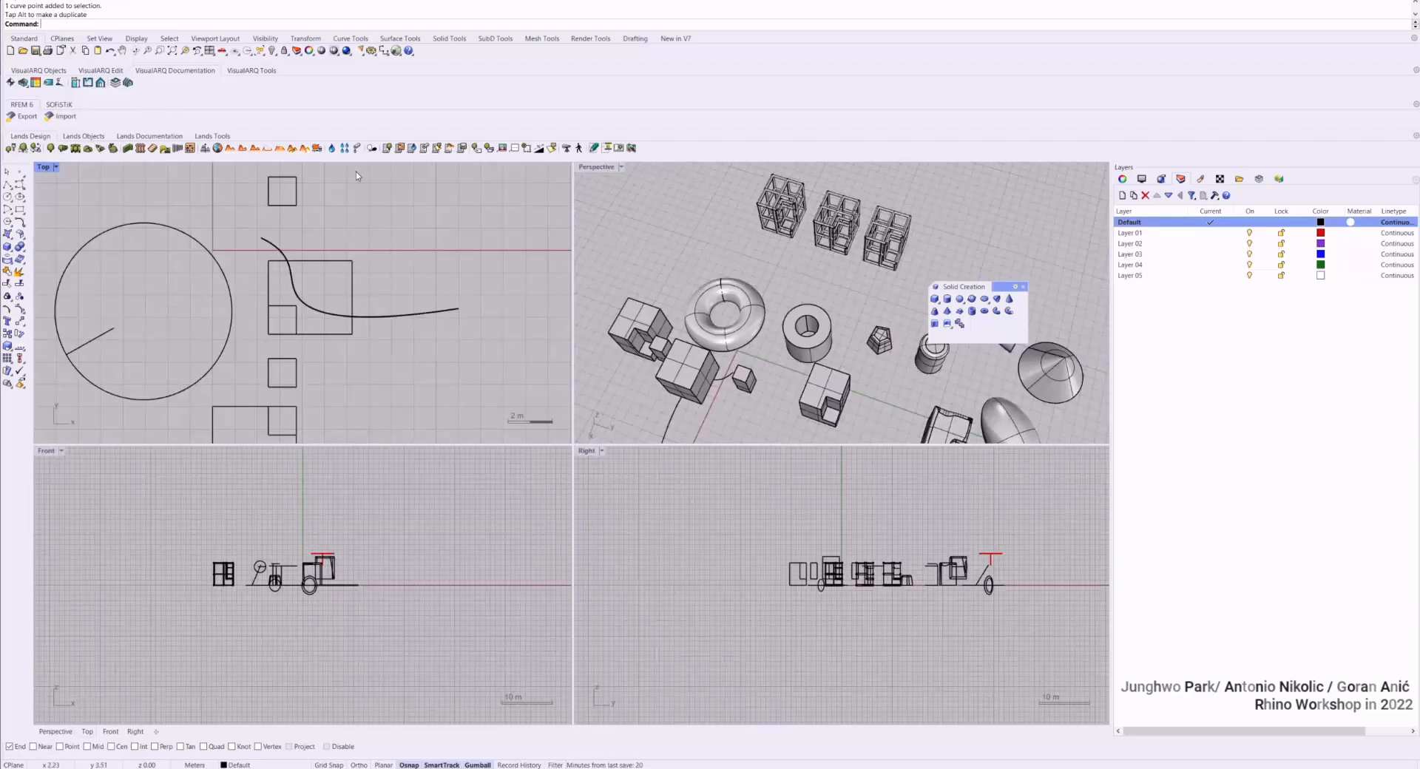
Maximize the Perspective view and start a Wire Cut using the S-shaped curve on the box it passes beneath
double_click(582, 169)
right_drag(543, 360, 620, 260)
scroll(603, 274, down, 3)
right_drag(577, 318, 479, 356)
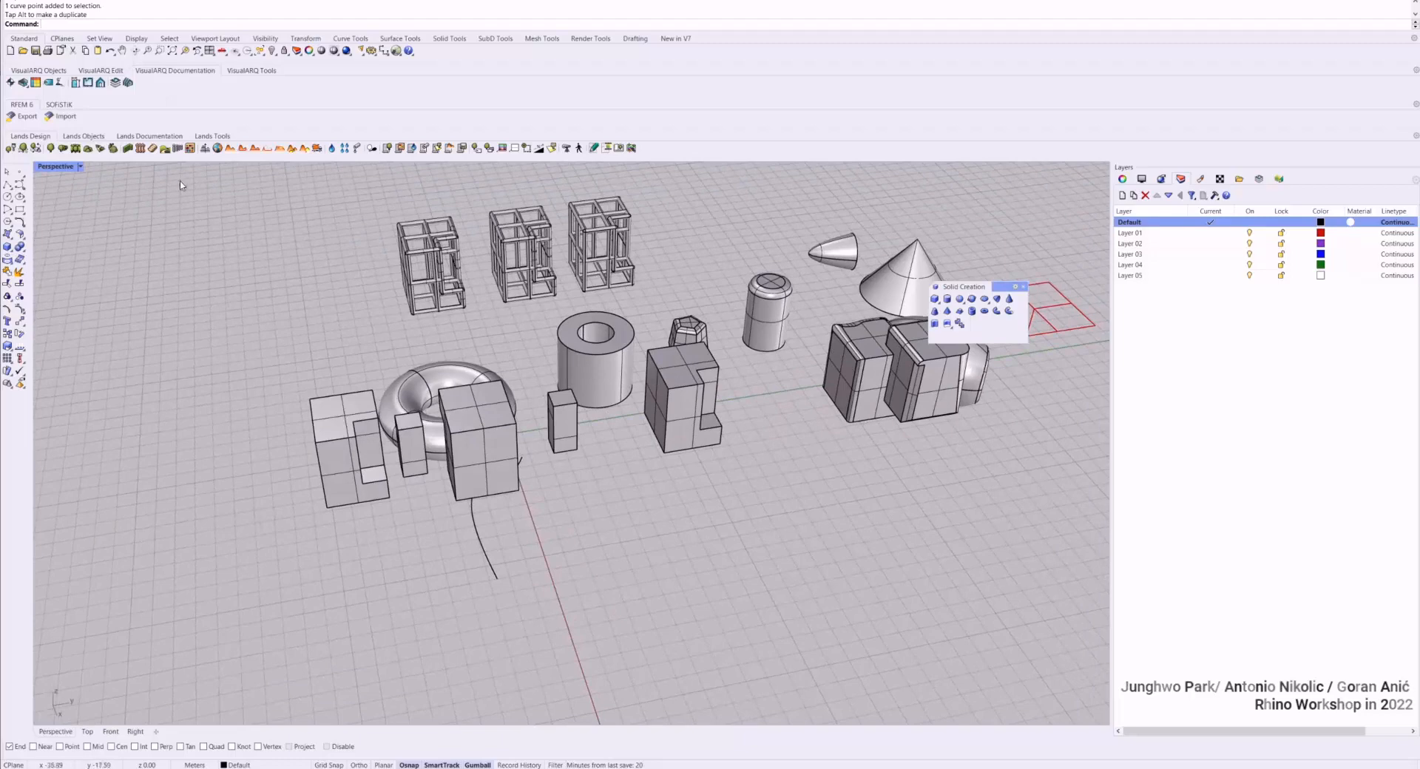
click(453, 39)
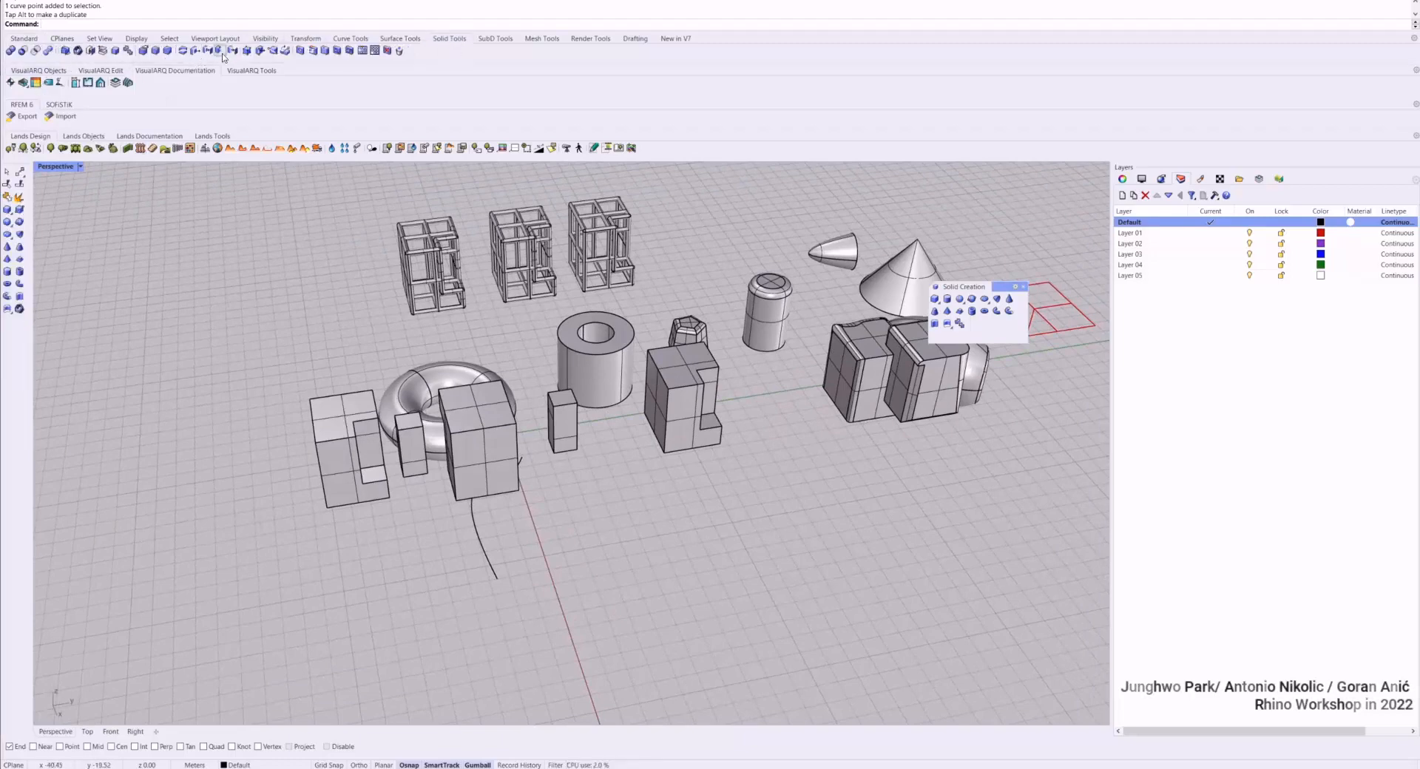
click(182, 51)
click(481, 548)
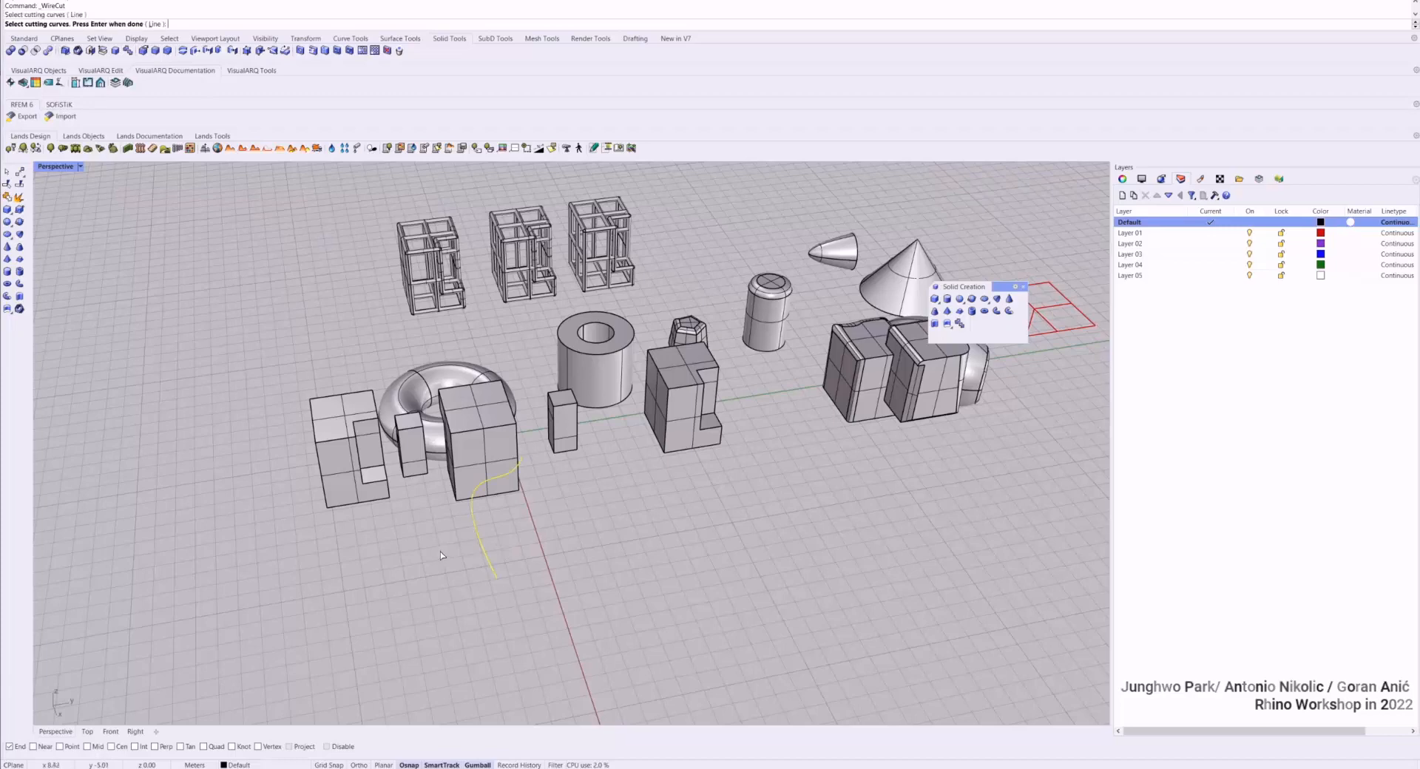
key(Return)
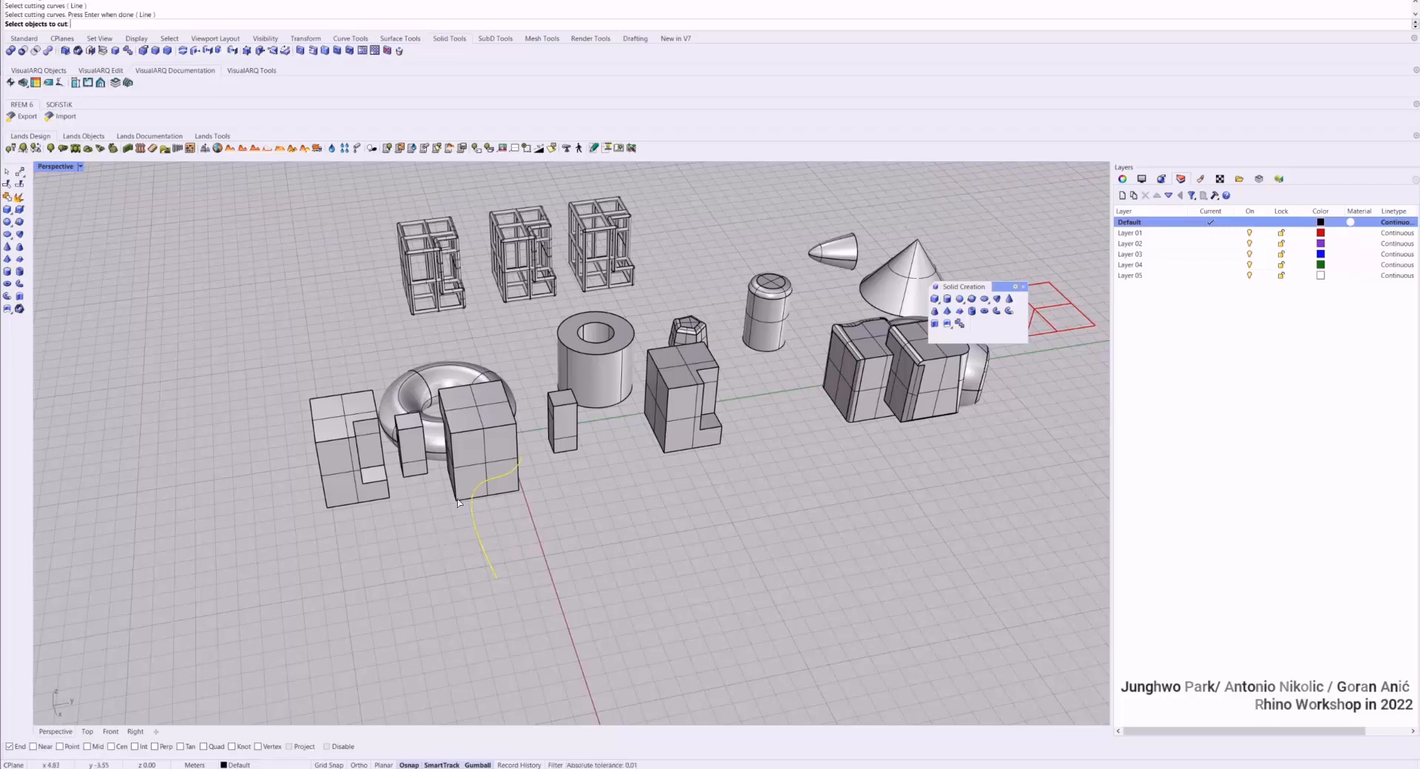
click(497, 435)
key(Return)
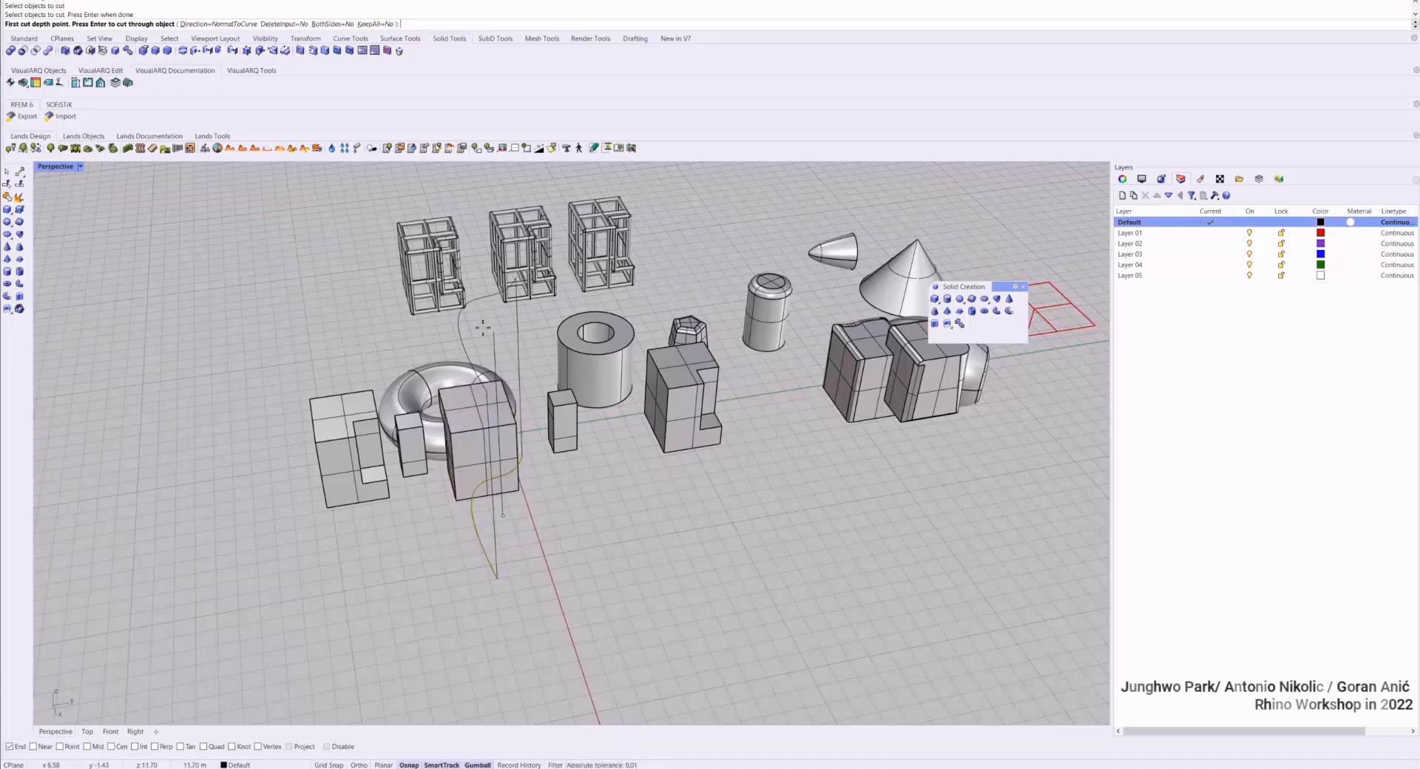
Pick the first and second cut depth points on the box and accept the highlighted part as the piece to cut away
scroll(485, 456, up, 3)
scroll(484, 456, up, 2)
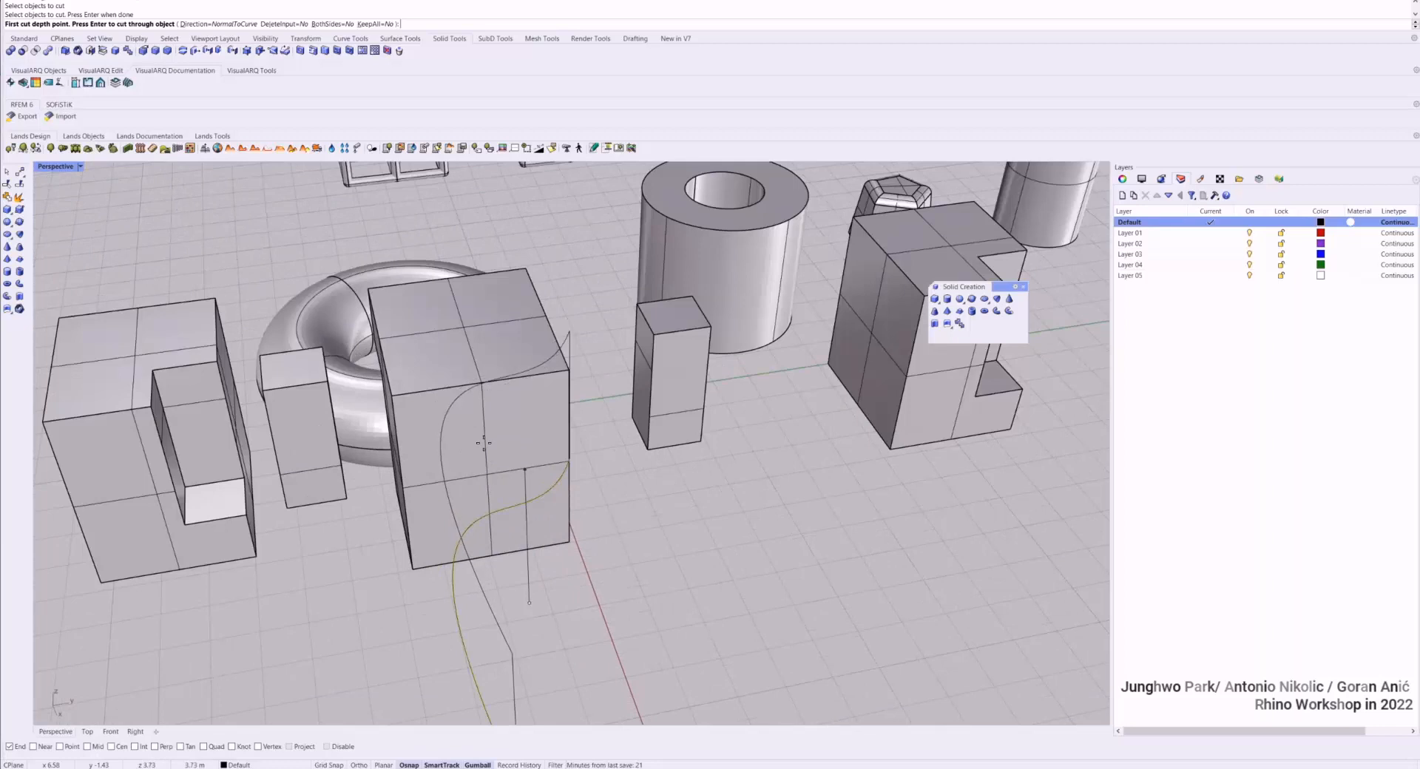
click(474, 290)
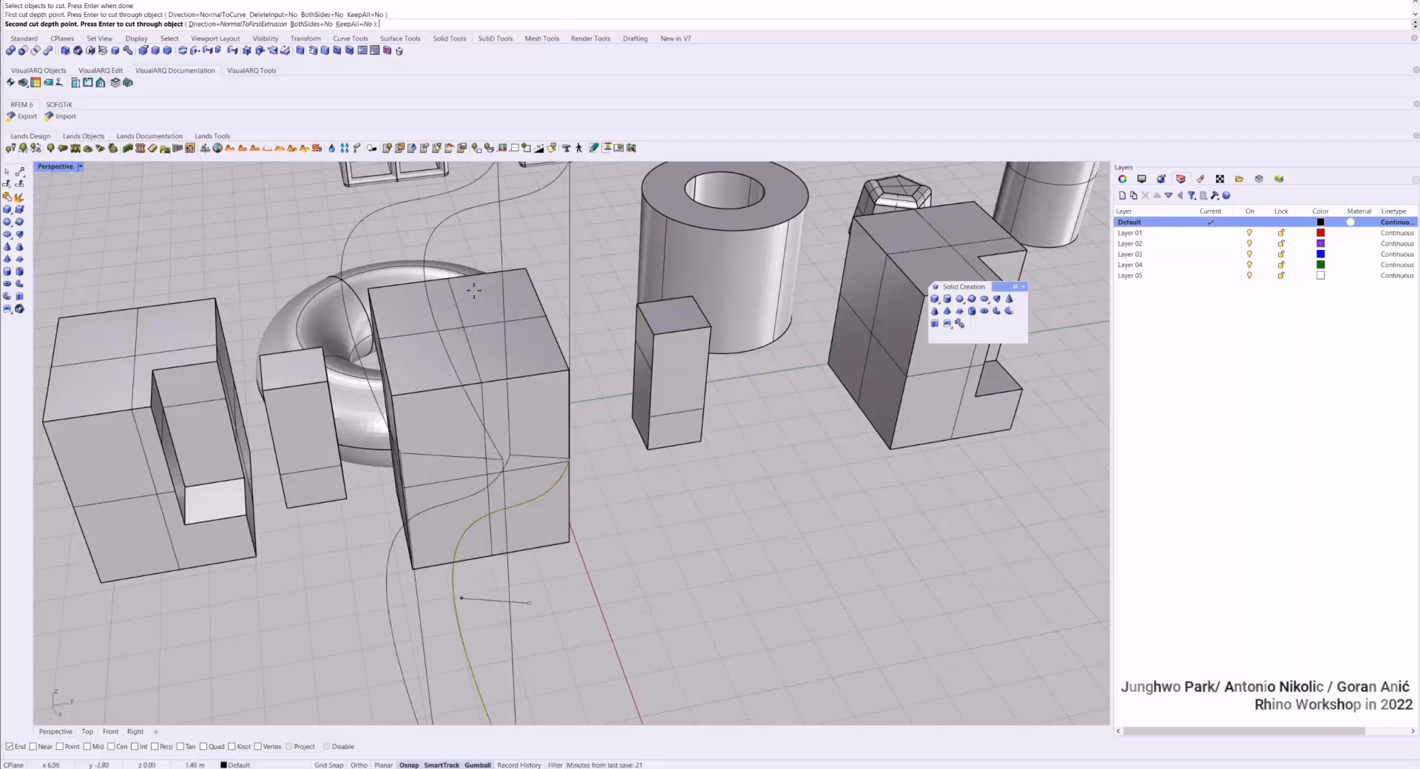
click(509, 423)
key(Return)
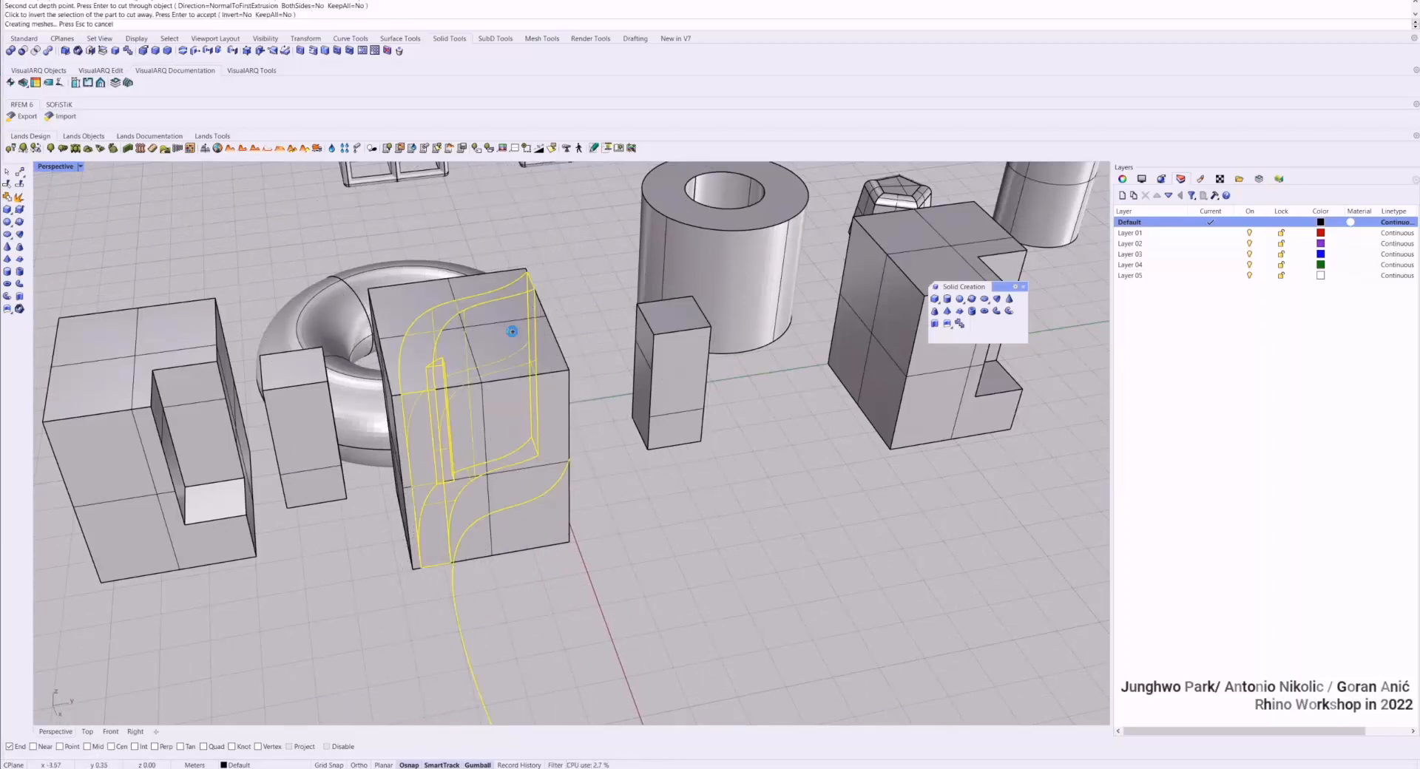
Examine the curved wire cut through the box from above and at close range
right_drag(506, 325, 606, 433)
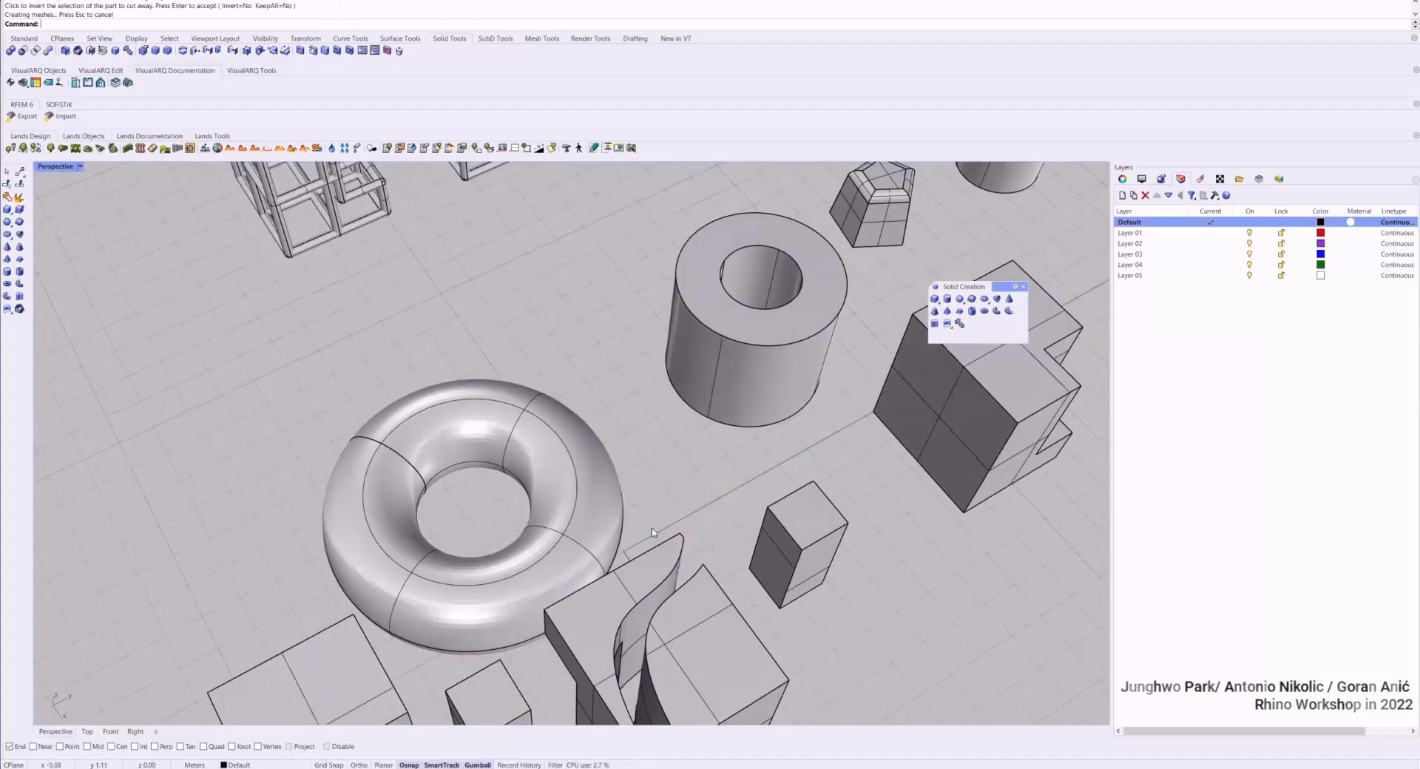
shift+right_drag(646, 528, 565, 398)
click(615, 429)
drag(611, 433, 654, 407)
key(Escape)
key(Escape)
right_drag(636, 416, 521, 486)
scroll(562, 450, down, 10)
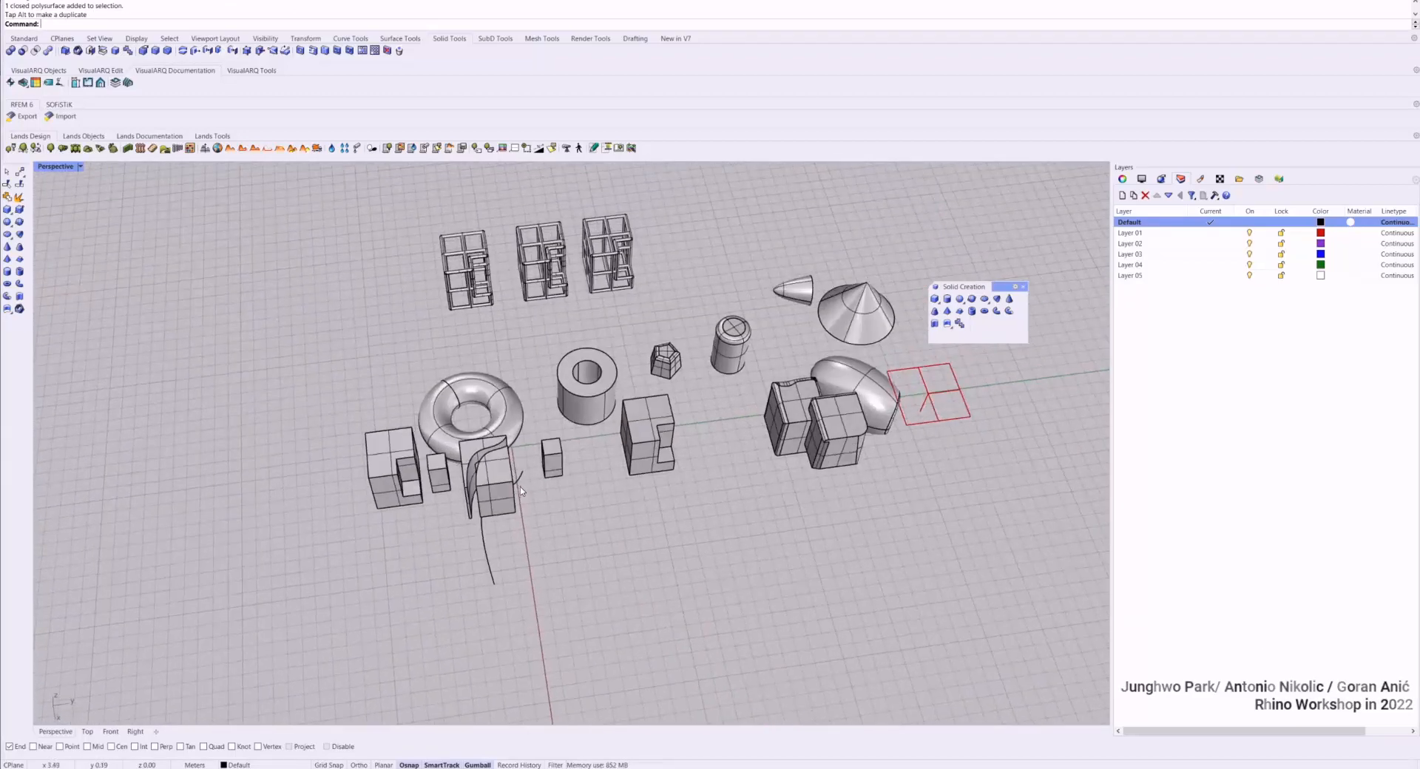
Copy the cutting curve to the neighbouring notched box and shift the copy toward negative X so it runs beneath that box
click(481, 536)
alt+drag(537, 526, 424, 524)
key(Escape)
scroll(402, 469, up, 6)
right_drag(400, 469, 712, 541)
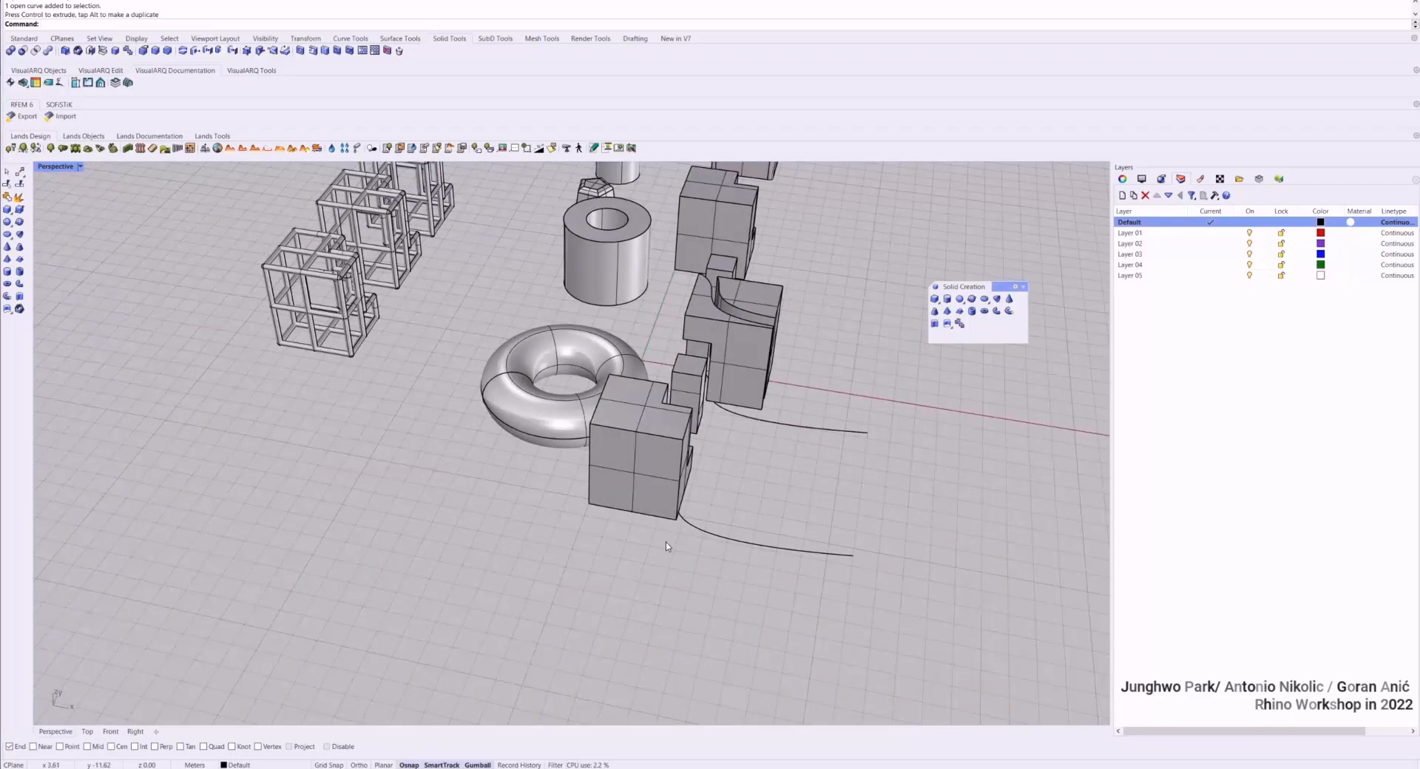
click(711, 539)
drag(769, 516, 709, 505)
click(789, 486)
Switch the view to Ghosted display and start a Wire Cut on the notched box with the copied curve
key(ctrl+alt+g)
right_drag(788, 482, 822, 546)
scroll(822, 545, up, 7)
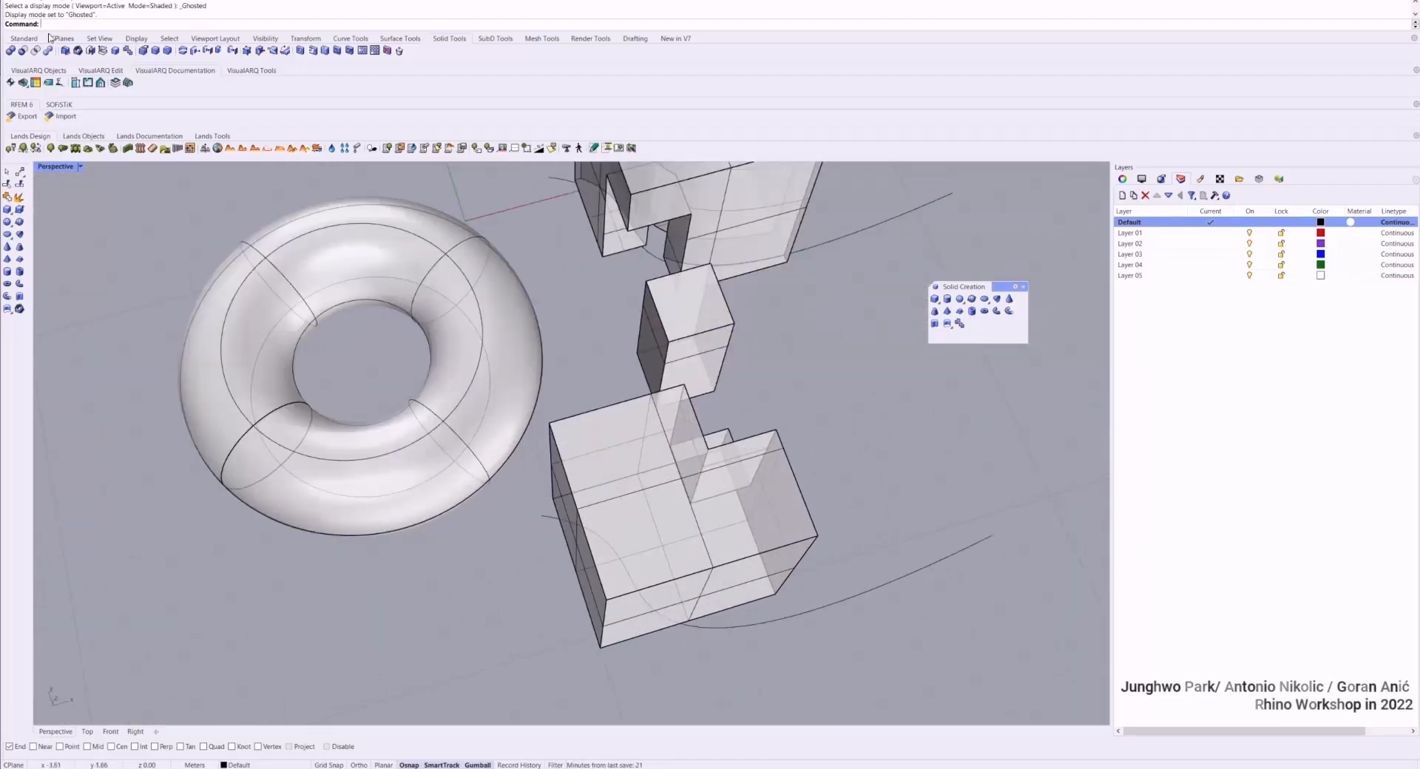
click(196, 51)
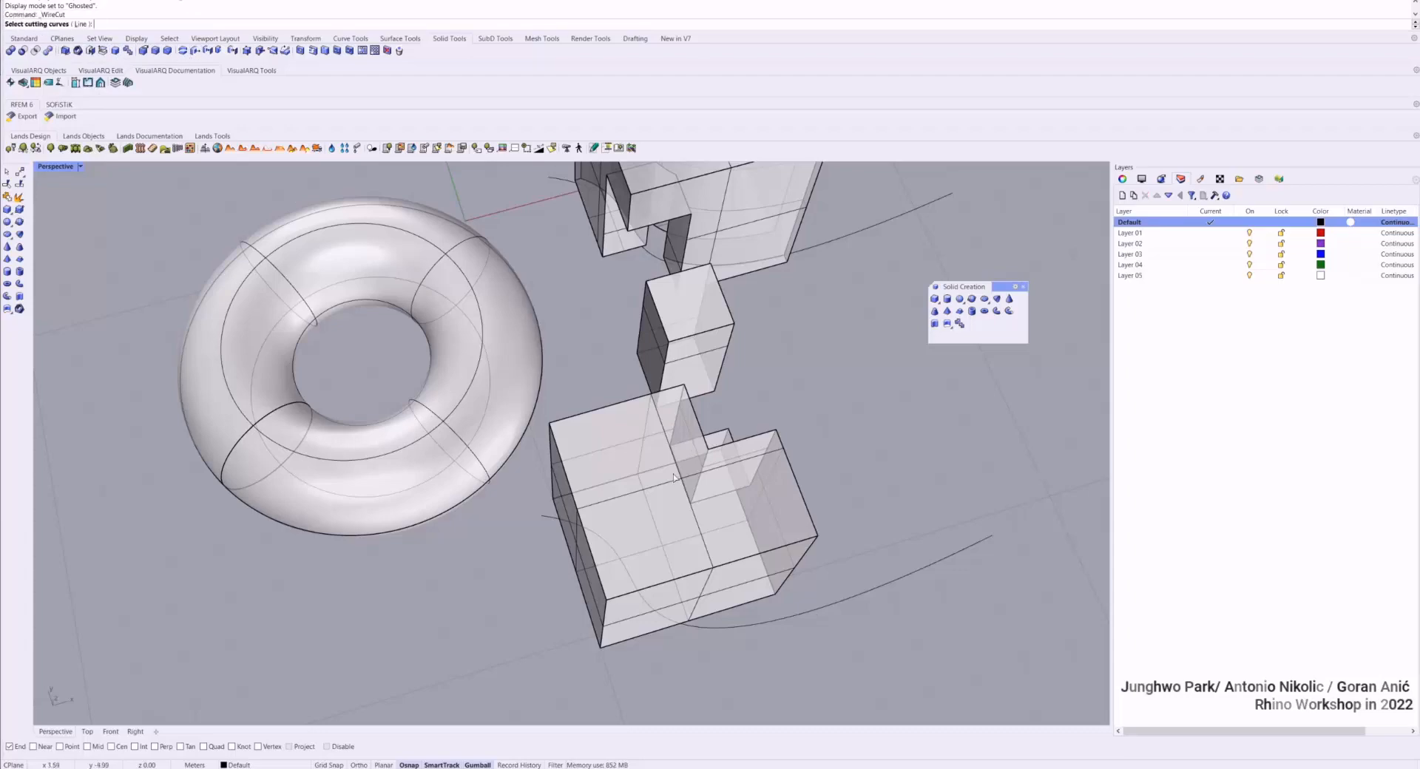
click(909, 581)
click(659, 484)
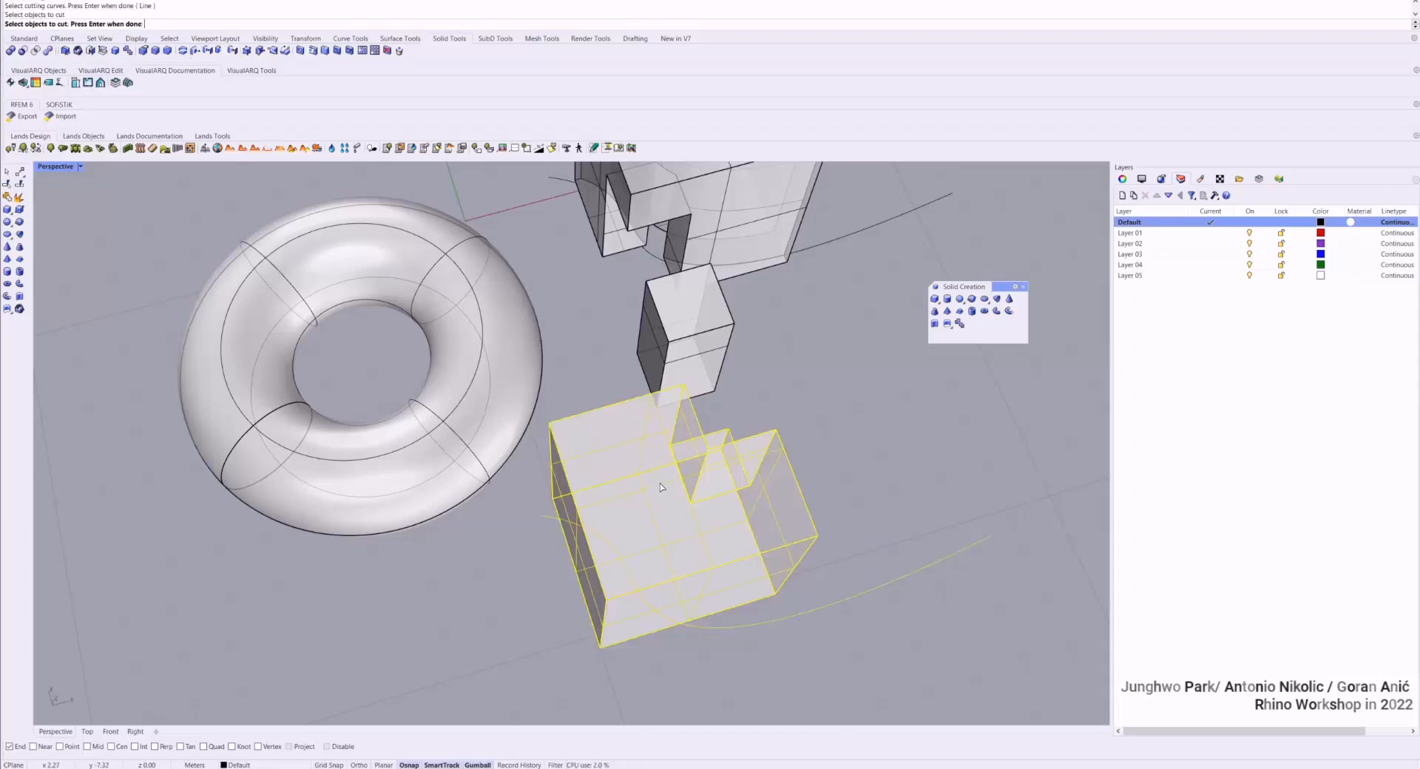
key(Return)
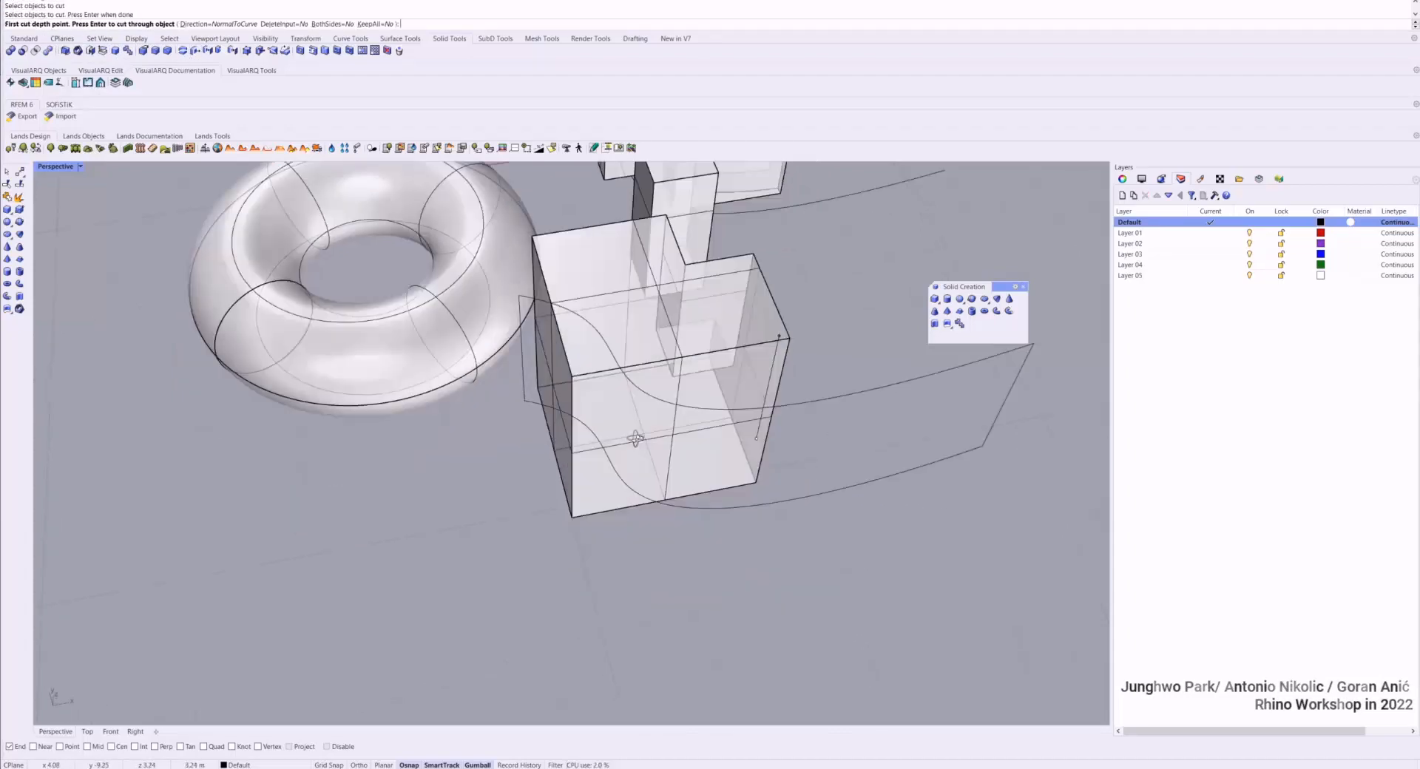
Cut away a partial-depth piece at the notched box's base using two depth points, and return the view to Shaded display
right_drag(636, 459, 627, 335)
click(645, 195)
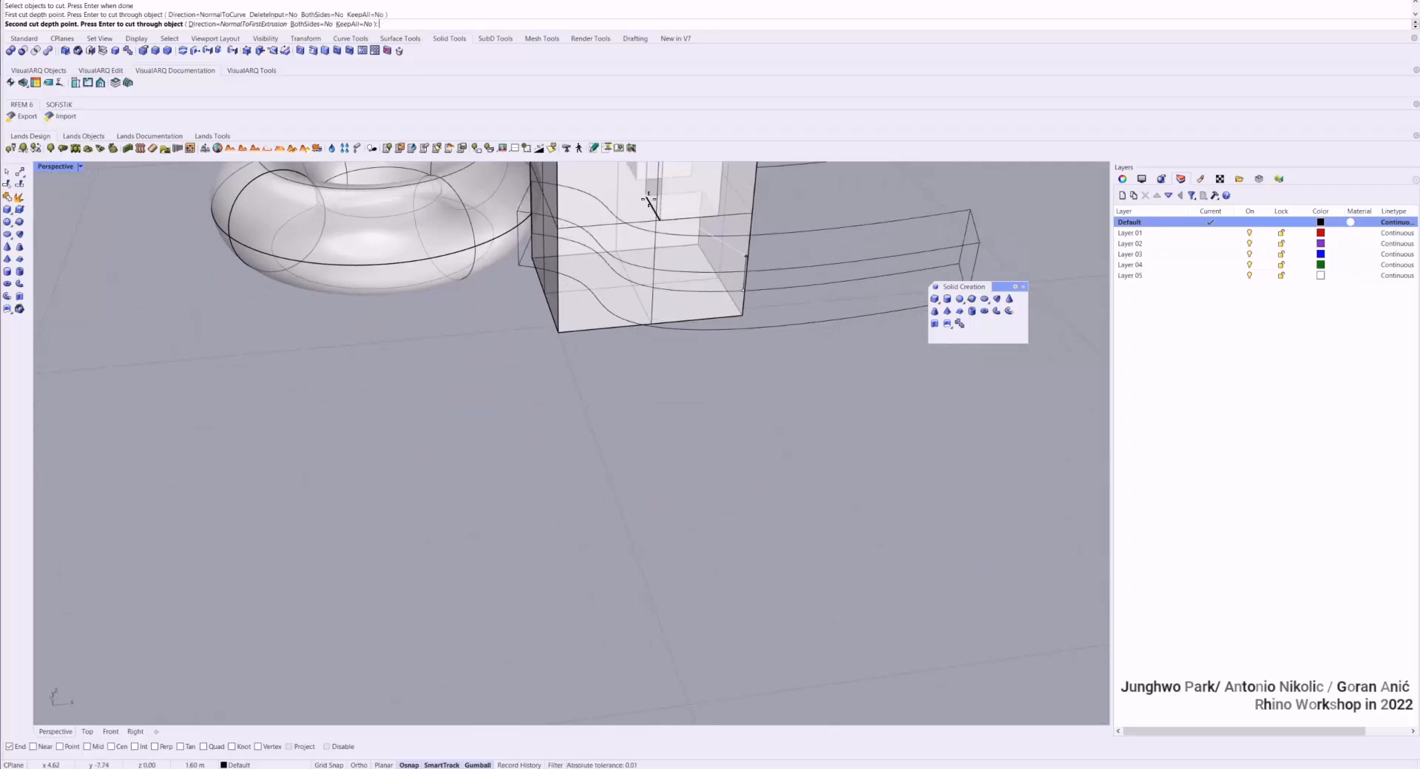
right_drag(693, 340, 587, 336)
click(505, 380)
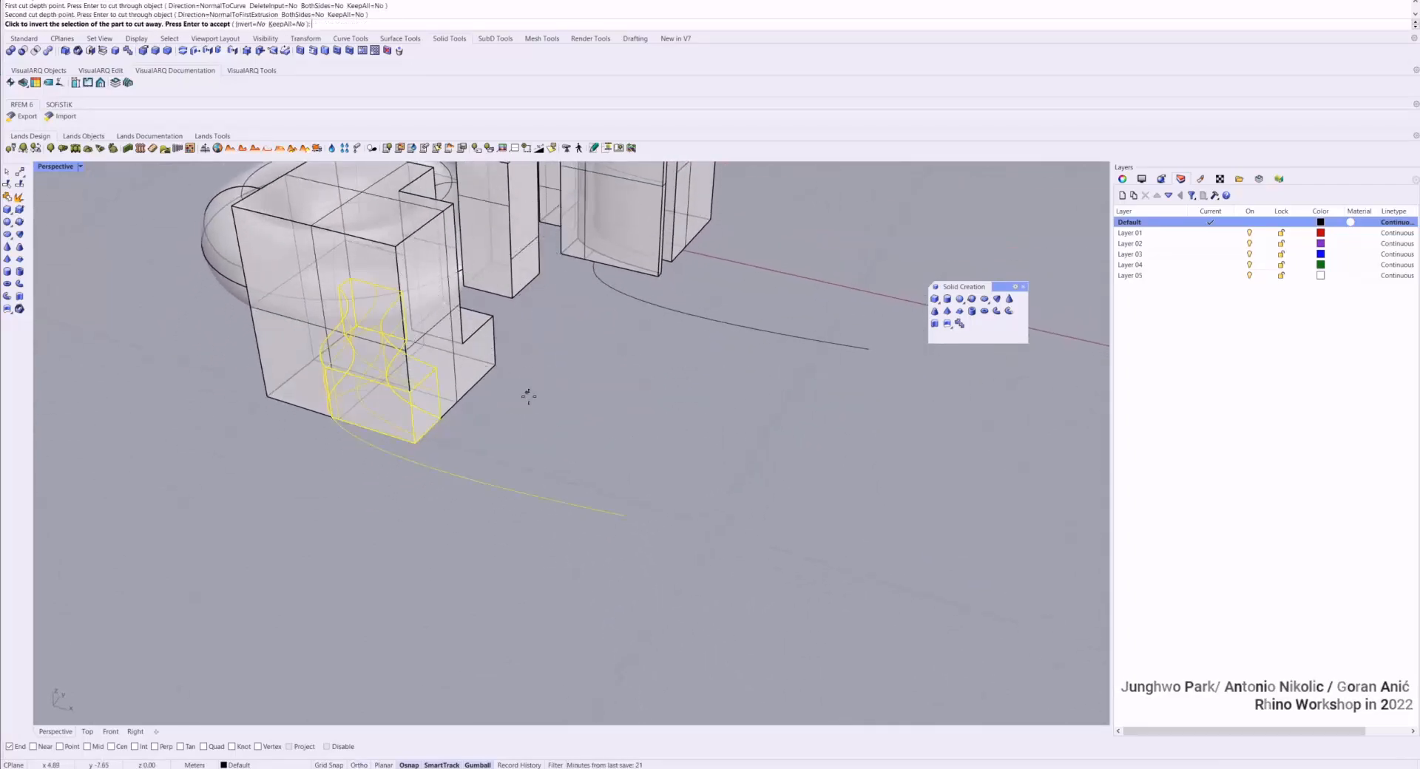
right_drag(544, 524, 437, 514)
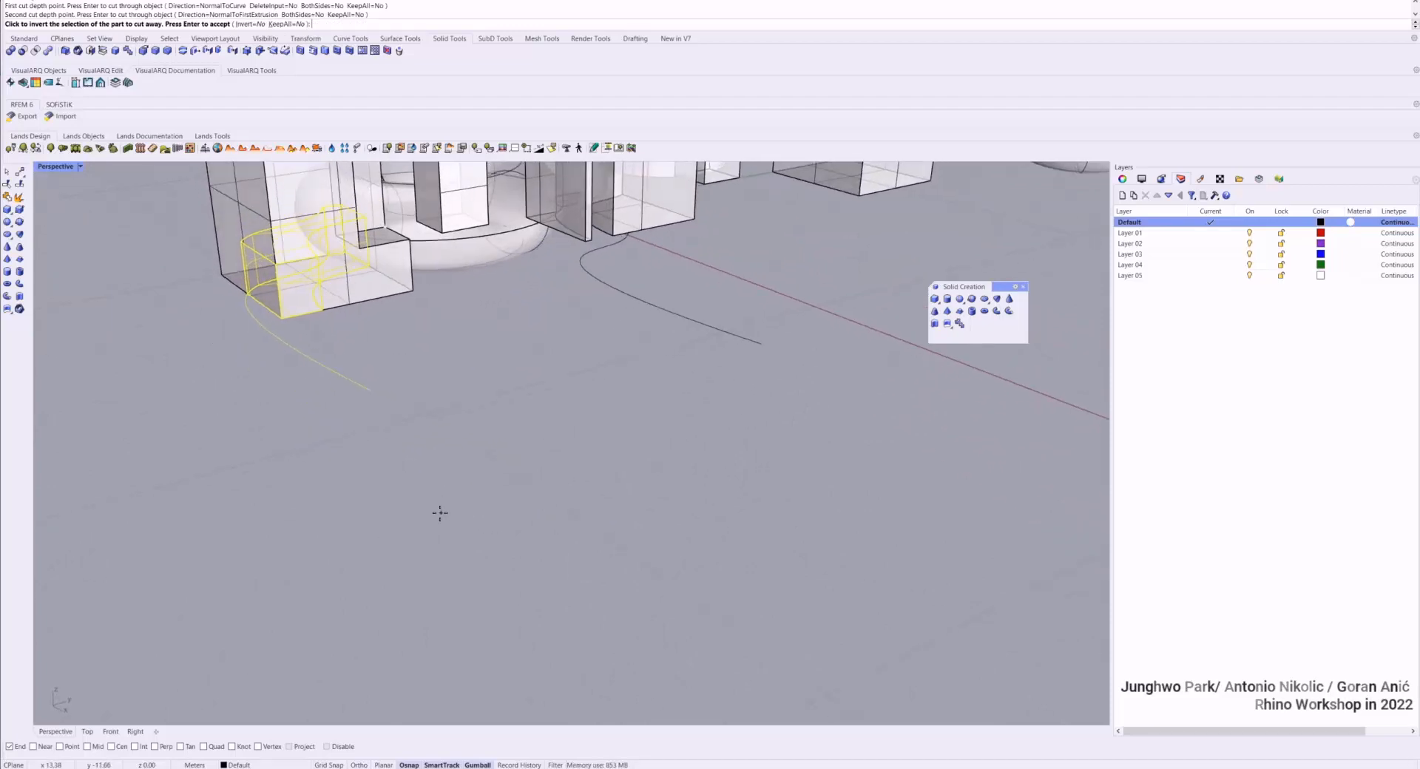
key(Return)
mouse_move(299, 313)
right_down()
mouse_move(568, 329)
mouse_move(640, 358)
mouse_move(587, 343)
mouse_move(515, 249)
mouse_move(549, 259)
mouse_move(506, 272)
mouse_move(631, 272)
mouse_move(622, 362)
mouse_move(491, 426)
right_up()
key(ctrl+alt+s)
scroll(614, 366, down, 4)
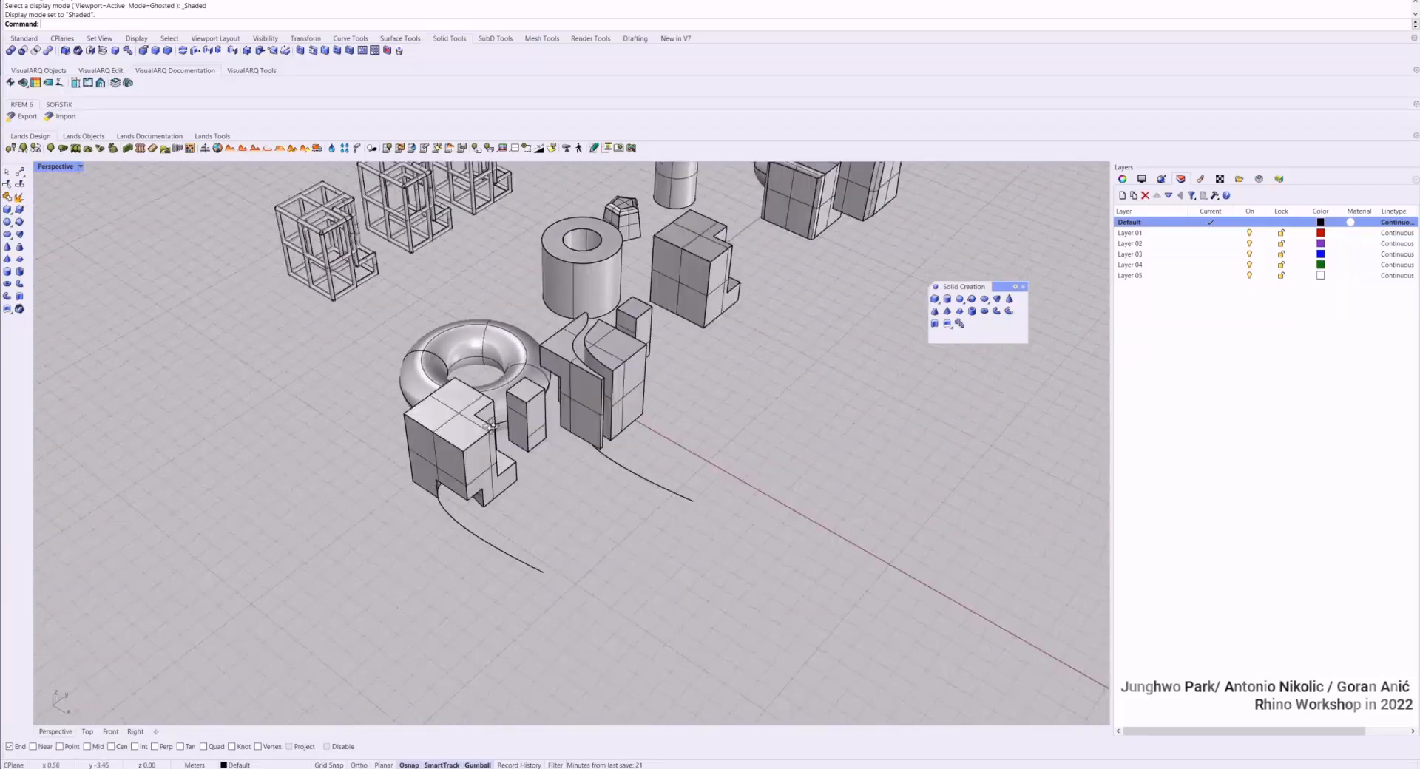
Move the torus along negative X, clear of the wire-cut boxes
scroll(718, 290, up, 3)
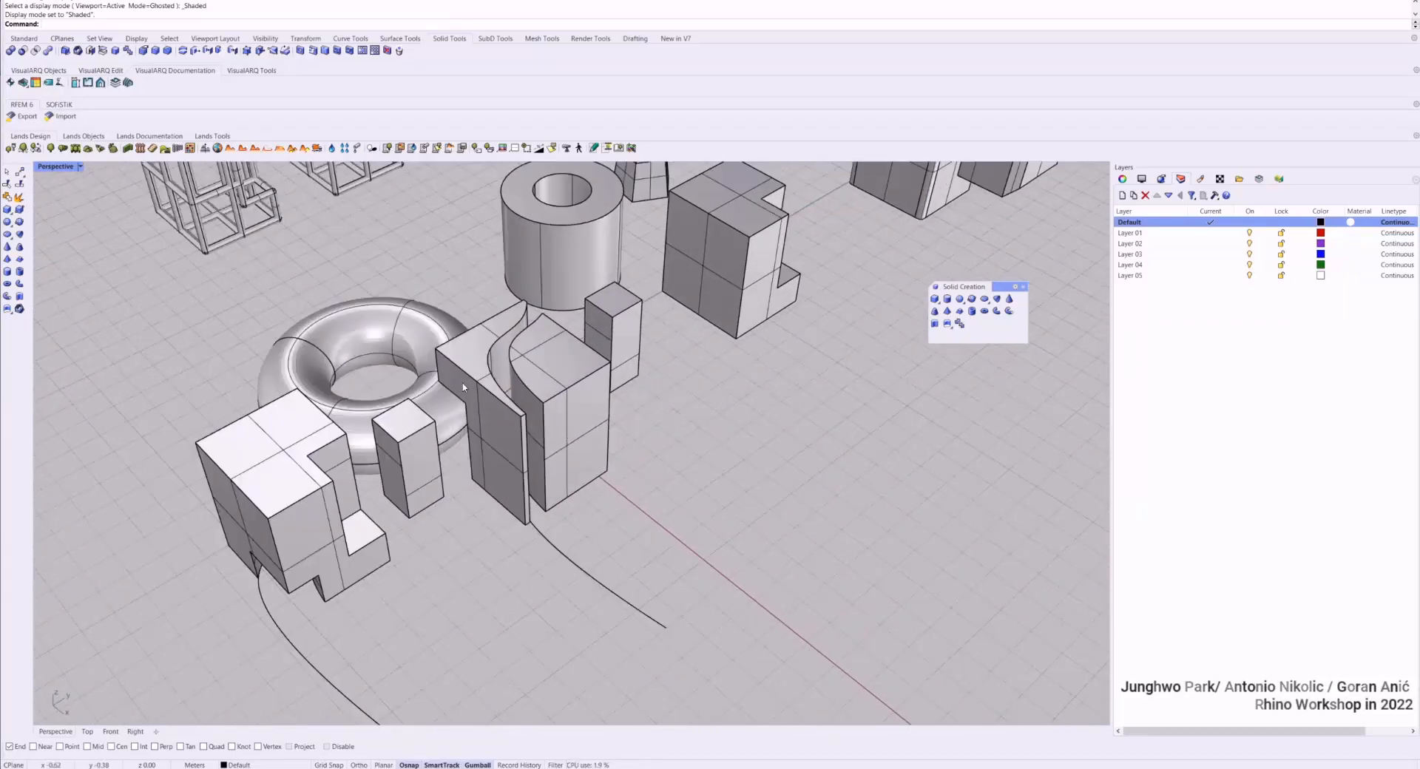
right_drag(464, 387, 506, 420)
click(558, 420)
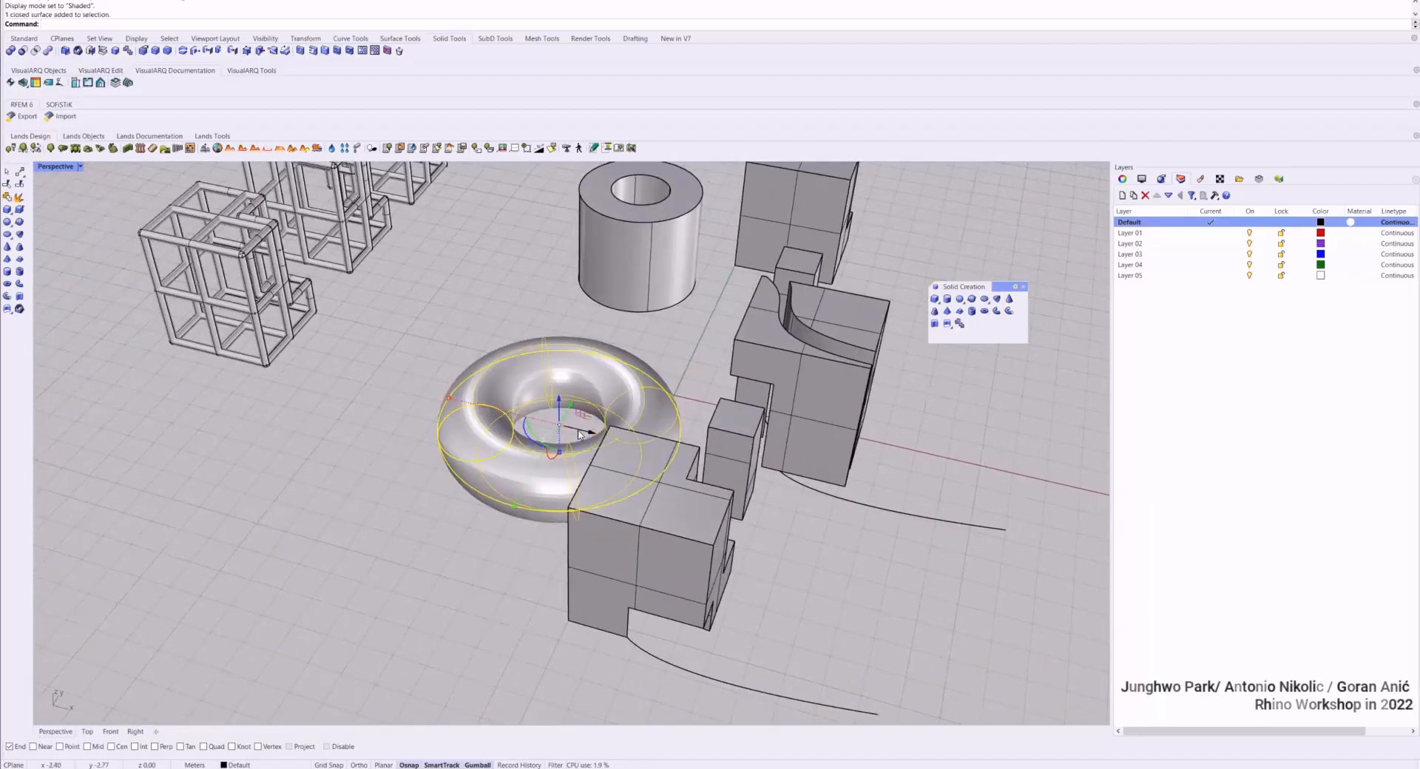
drag(578, 430, 453, 398)
click(453, 494)
scroll(453, 481, down, 4)
right_drag(453, 466, 475, 521)
scroll(476, 521, up, 4)
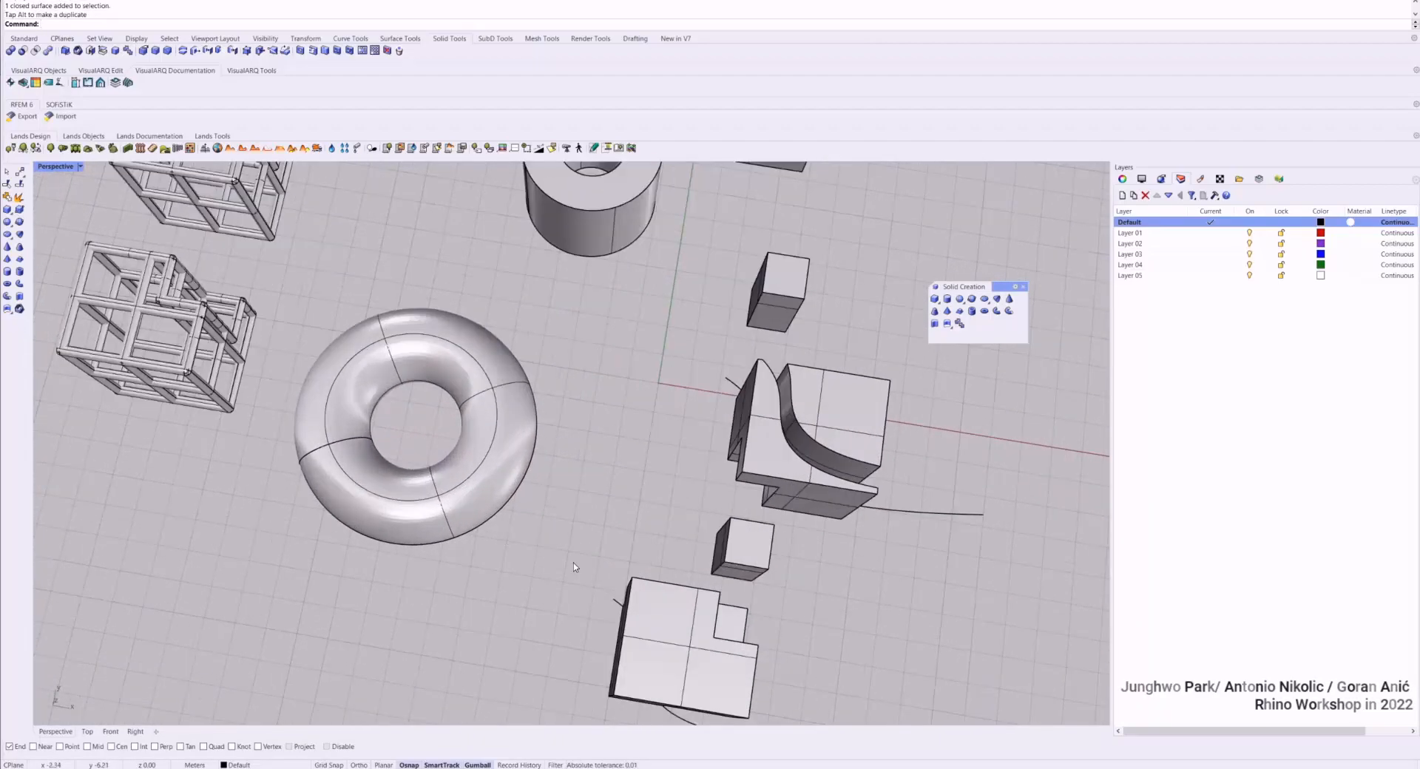
Copy a cutting curve toward negative X into the open area beside the torus
scroll(574, 567, down, 4)
click(802, 698)
drag(796, 661, 699, 478)
scroll(635, 513, up, 4)
click(715, 513)
right_drag(715, 513, 647, 476)
scroll(597, 487, up, 2)
scroll(597, 488, down, 6)
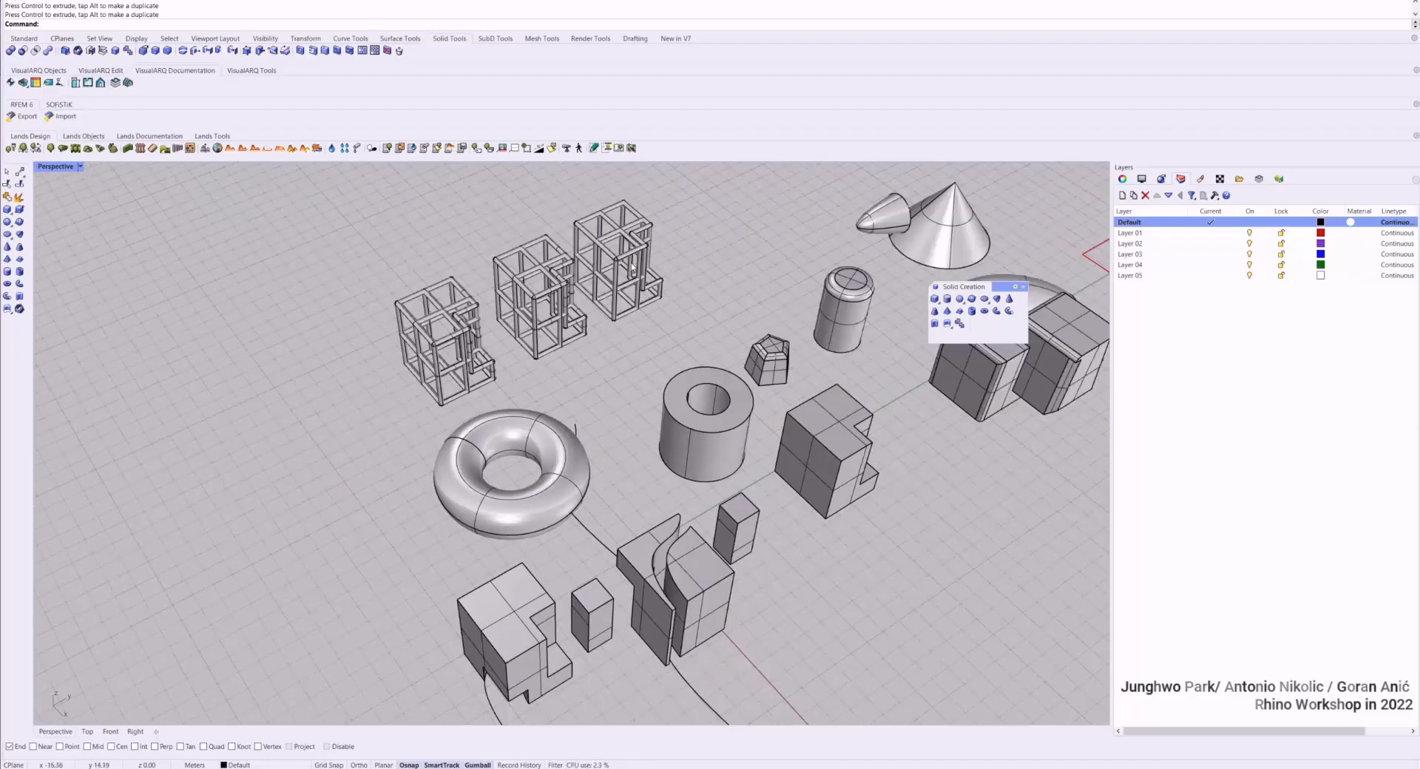
Move the torus along negative Y to clear the space around the new curve copy
right_drag(584, 418, 643, 462)
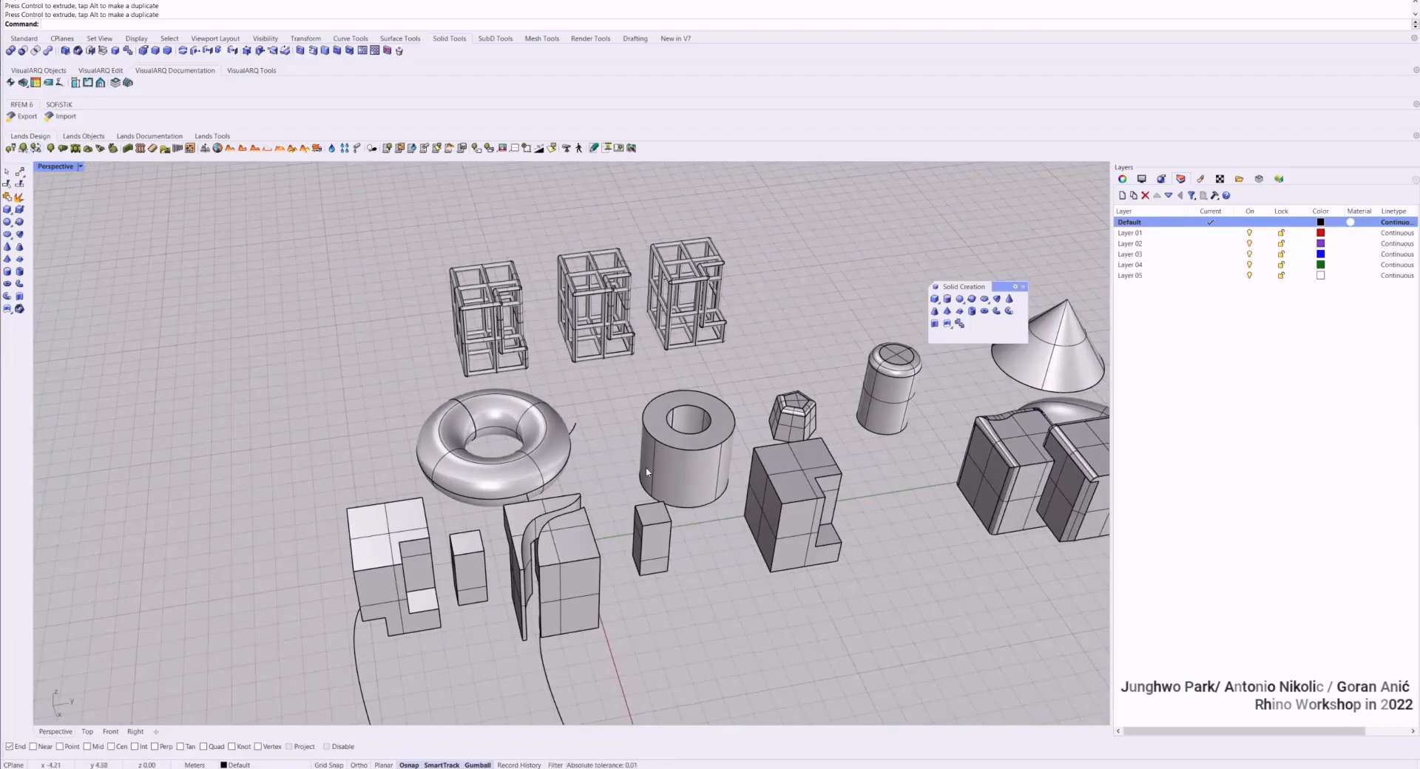
click(652, 465)
click(532, 459)
drag(526, 445, 337, 470)
Copy the wire-cut notched box over the new curve copy and explode it into separate surfaces
click(424, 538)
drag(419, 554, 490, 446)
key(Escape)
drag(419, 581, 561, 442)
key(alt)
key(Return)
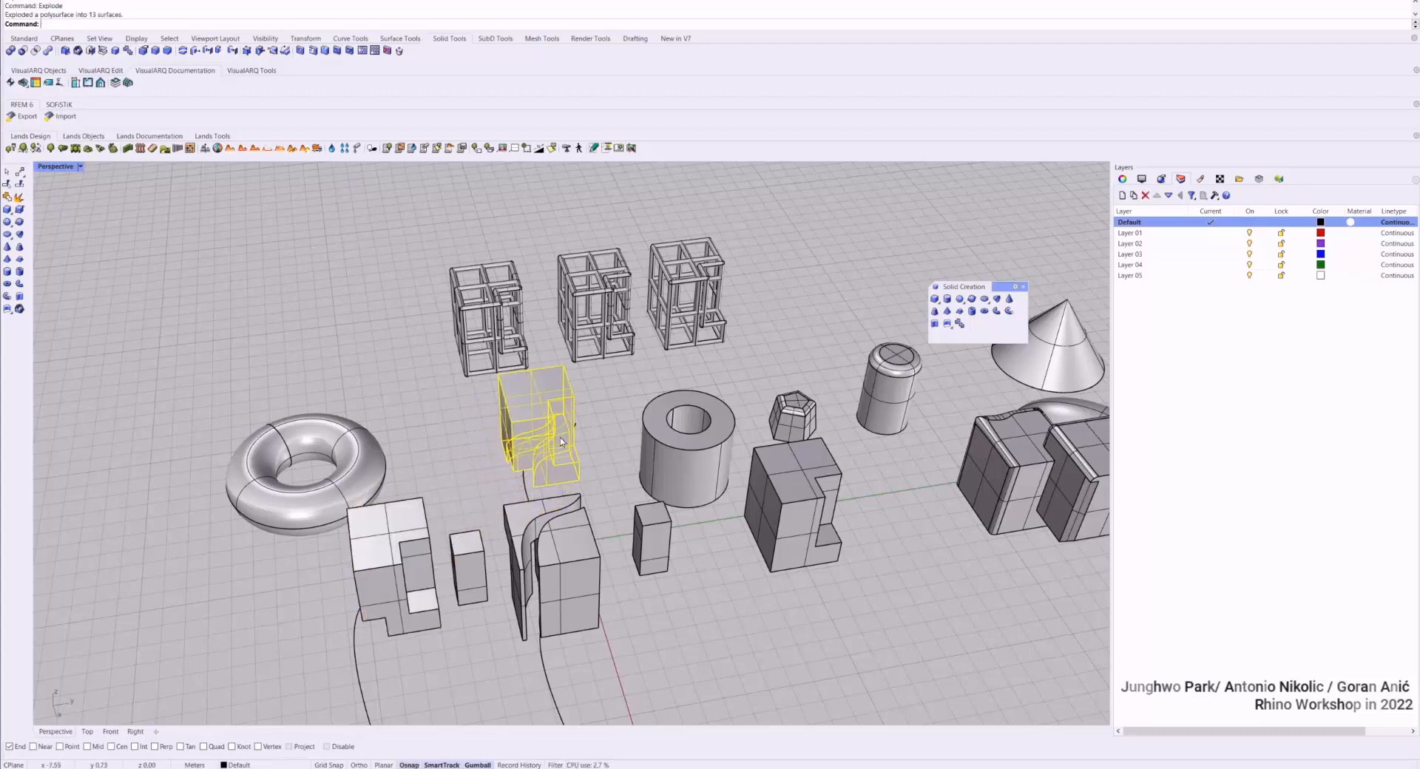
key(Escape)
Join two adjoining vertical faces of the exploded box into one polysurface
scroll(565, 415, up, 10)
click(484, 508)
right_drag(484, 509, 521, 458)
shift+click(520, 456)
key(ctrl+j)
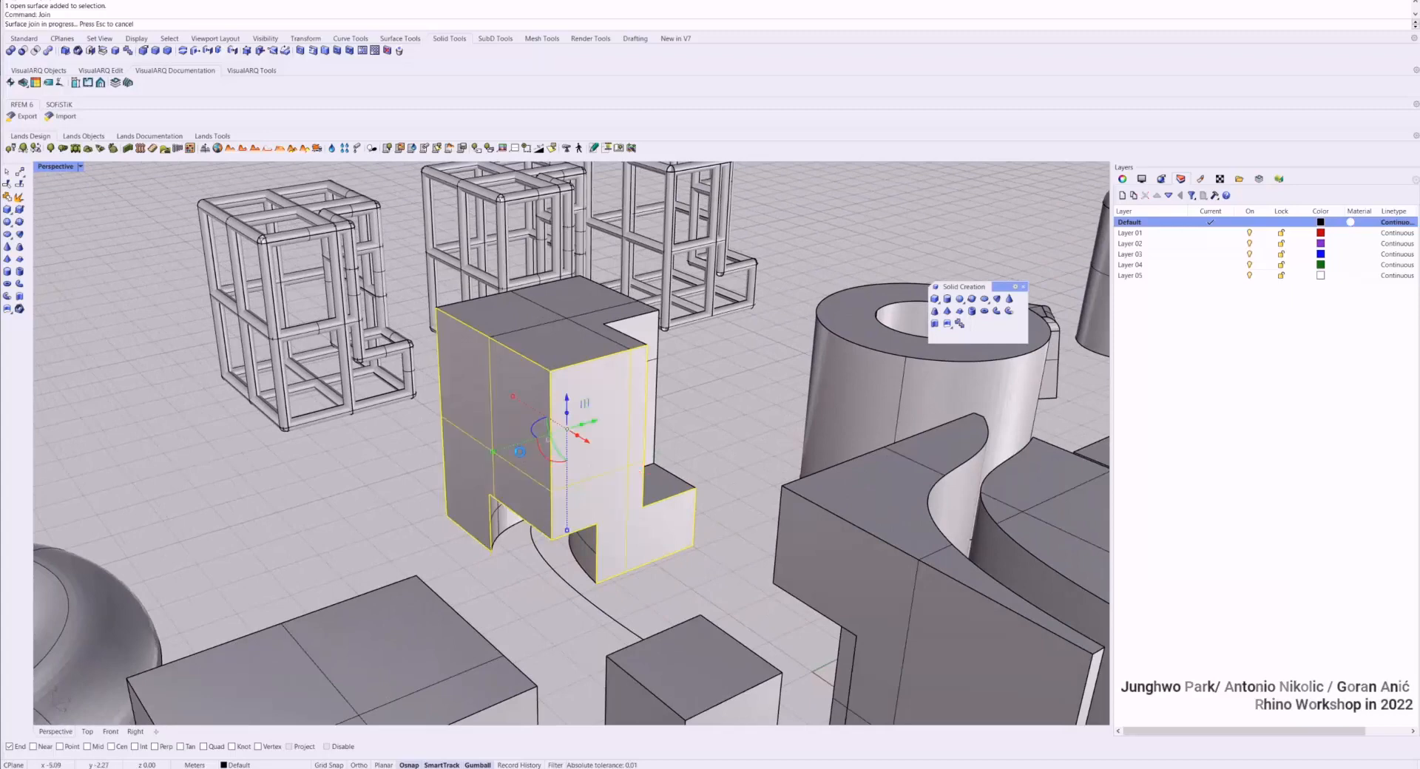
Examine the joined faces' object description with the What command, and check the box's top face as a separate surface
text(What)
key(Return)
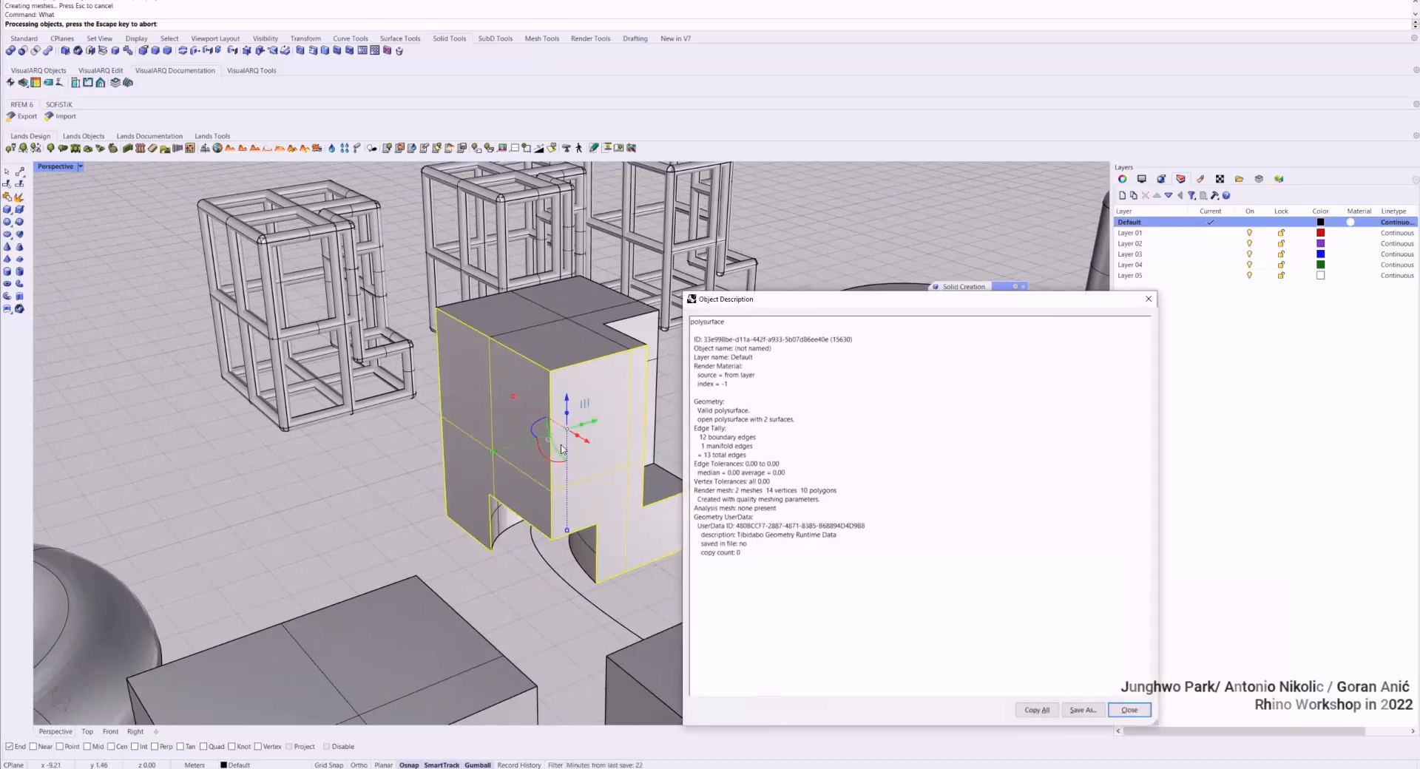
key(Escape)
click(580, 327)
key(Escape)
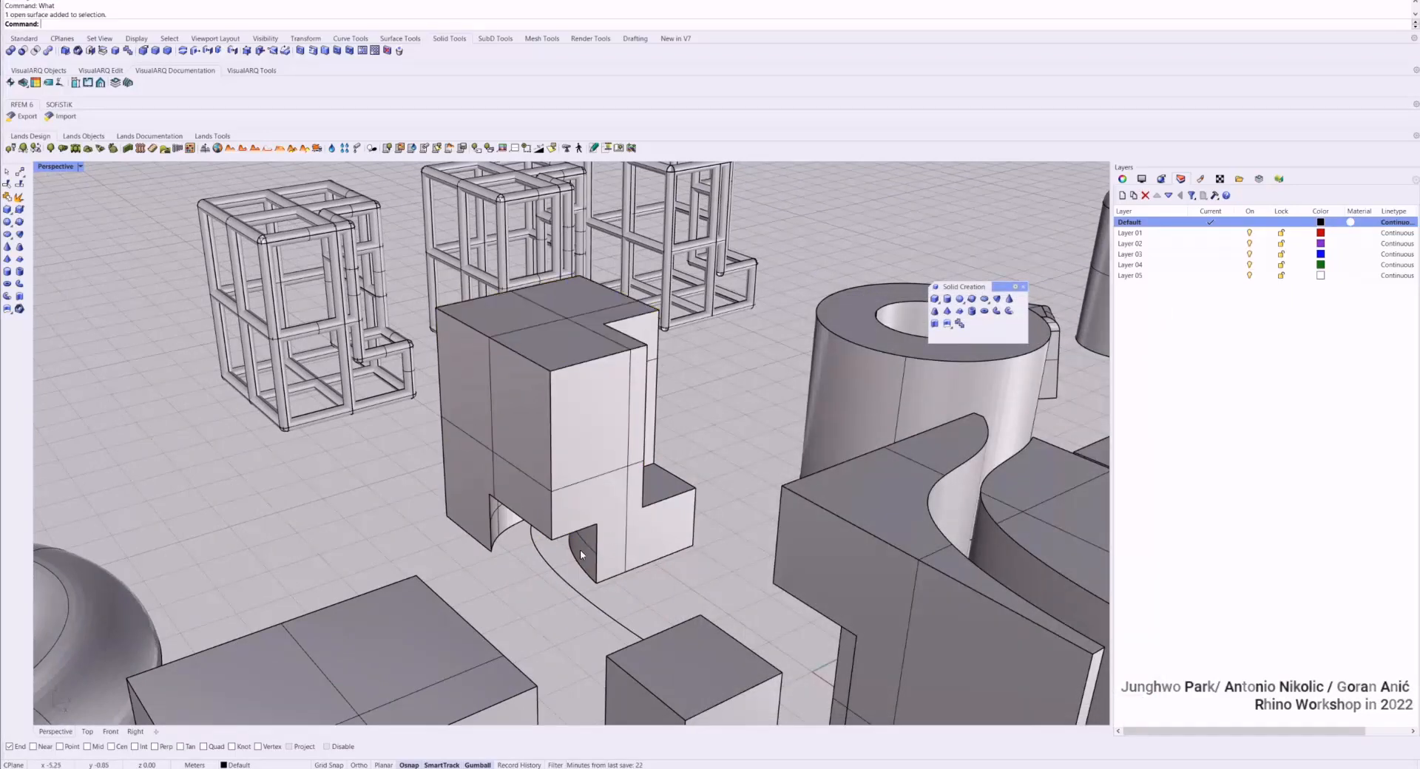
Start a Wire Cut with the curve under the exploded box, selecting all of the box's surfaces as the objects to cut
click(557, 572)
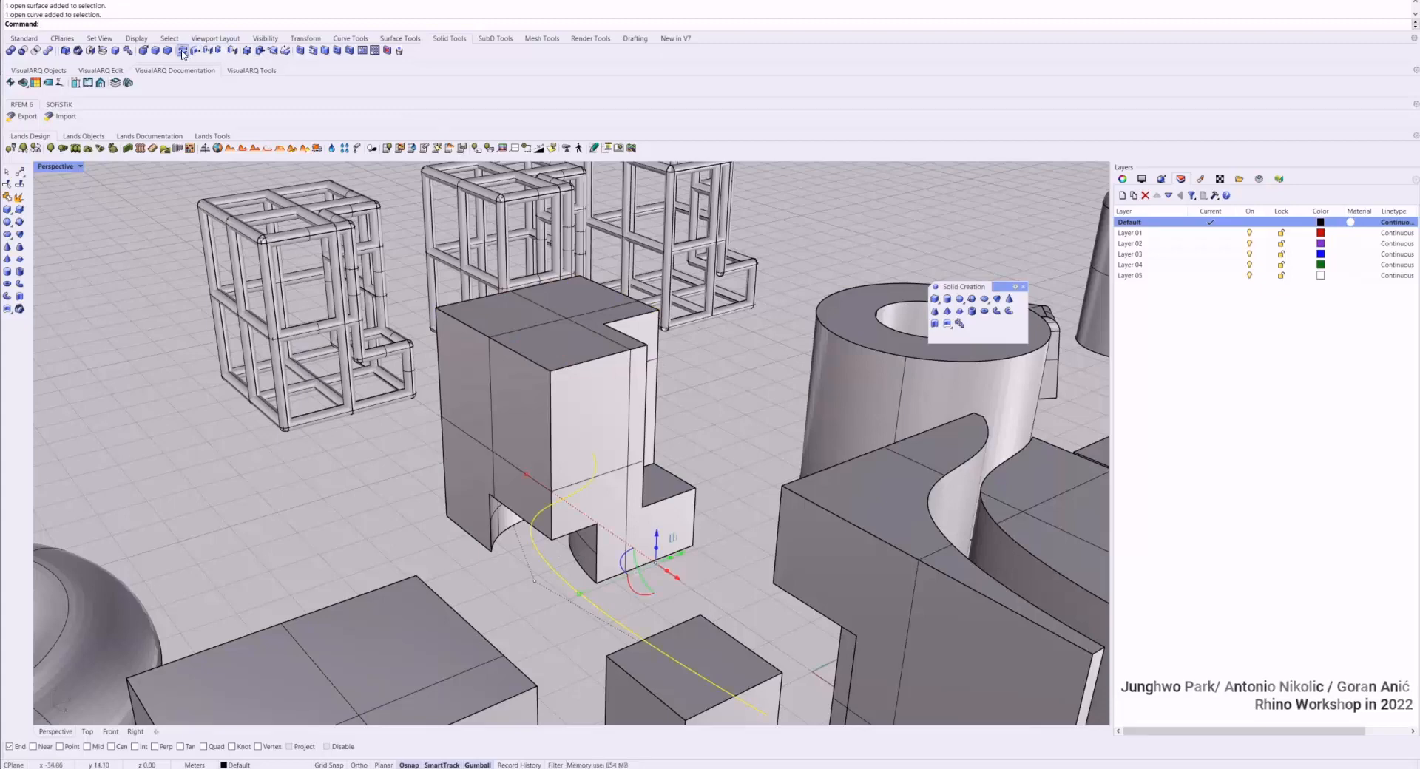
click(183, 51)
click(530, 401)
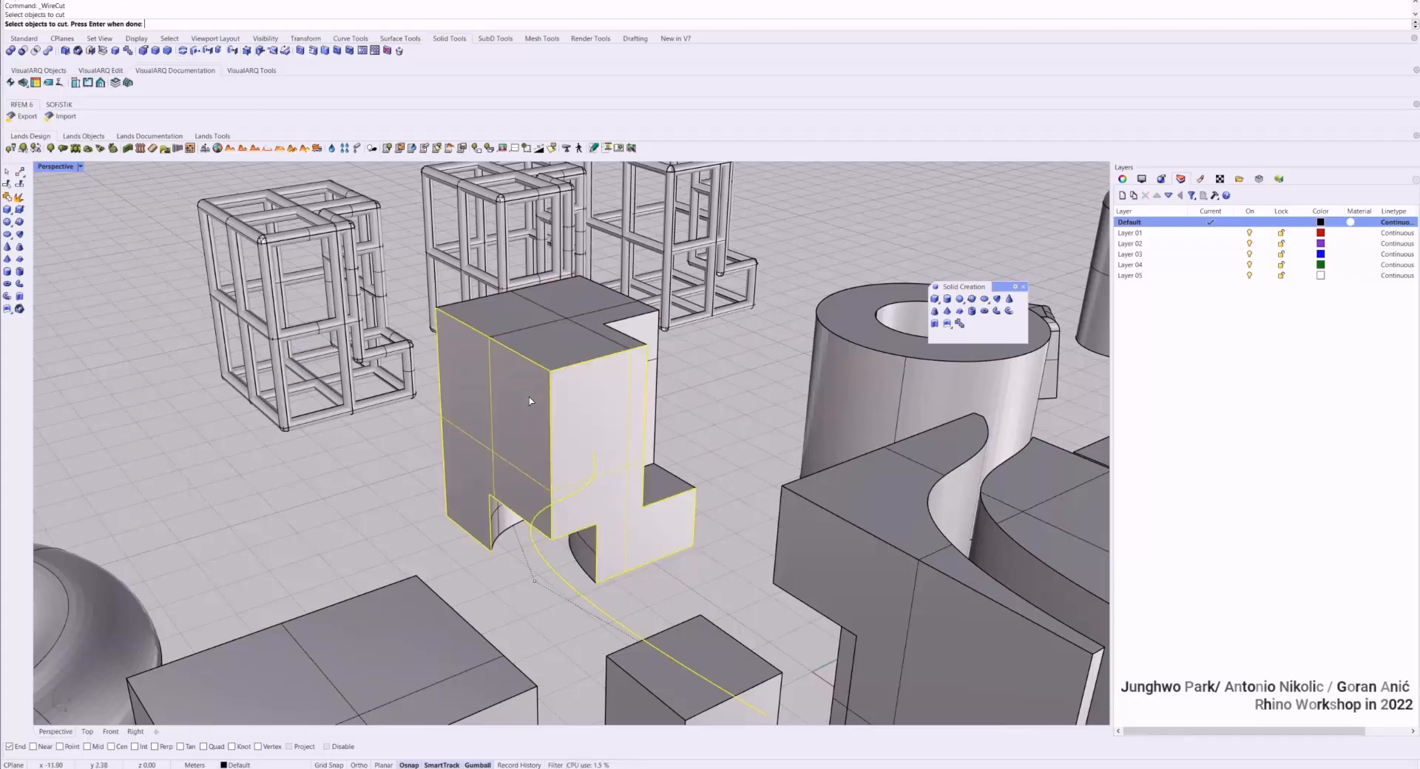
right_drag(603, 417, 503, 481)
scroll(510, 444, down, 7)
scroll(503, 496, up, 5)
drag(531, 544, 335, 271)
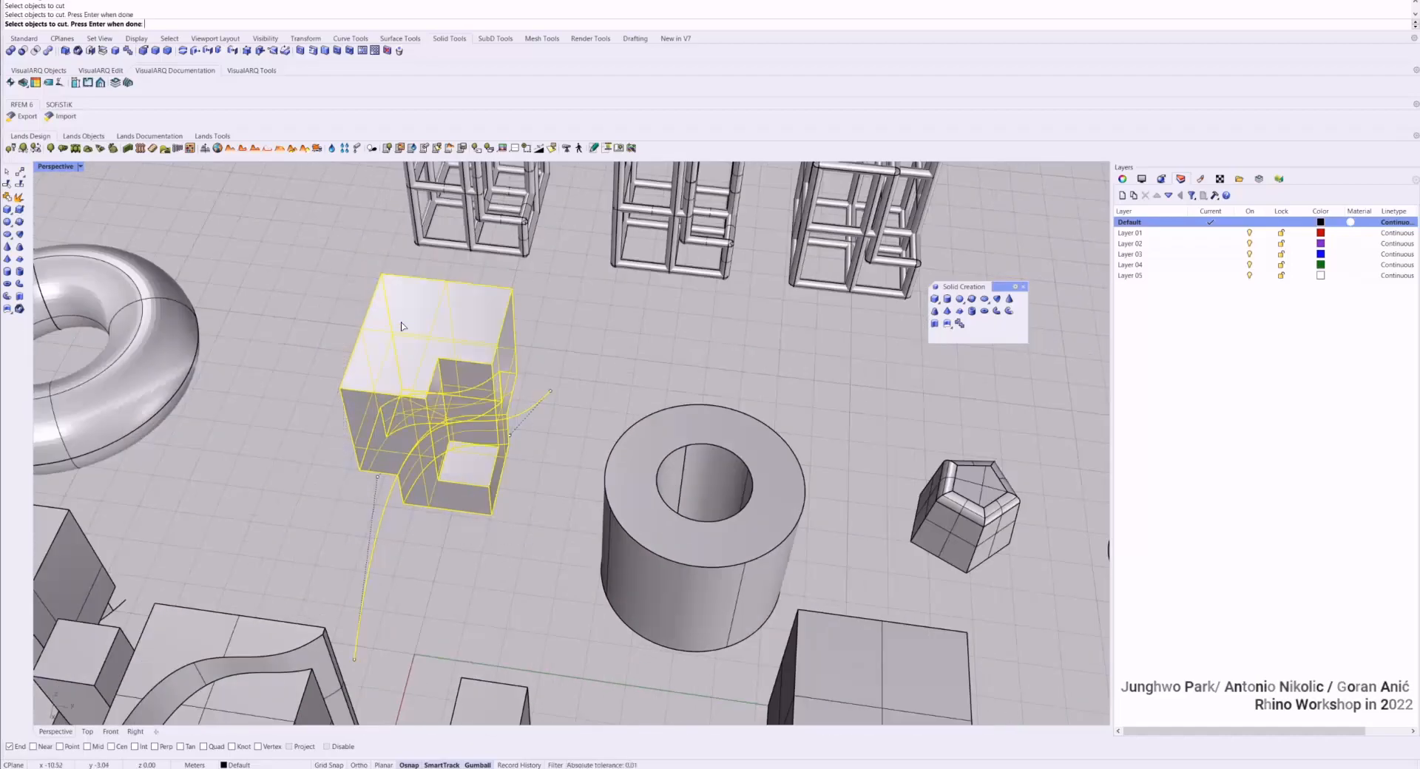
key(Return)
Complete the Wire Cut on the exploded box with two depth points, and move the cut open polysurface away toward the torus
right_drag(480, 387, 520, 373)
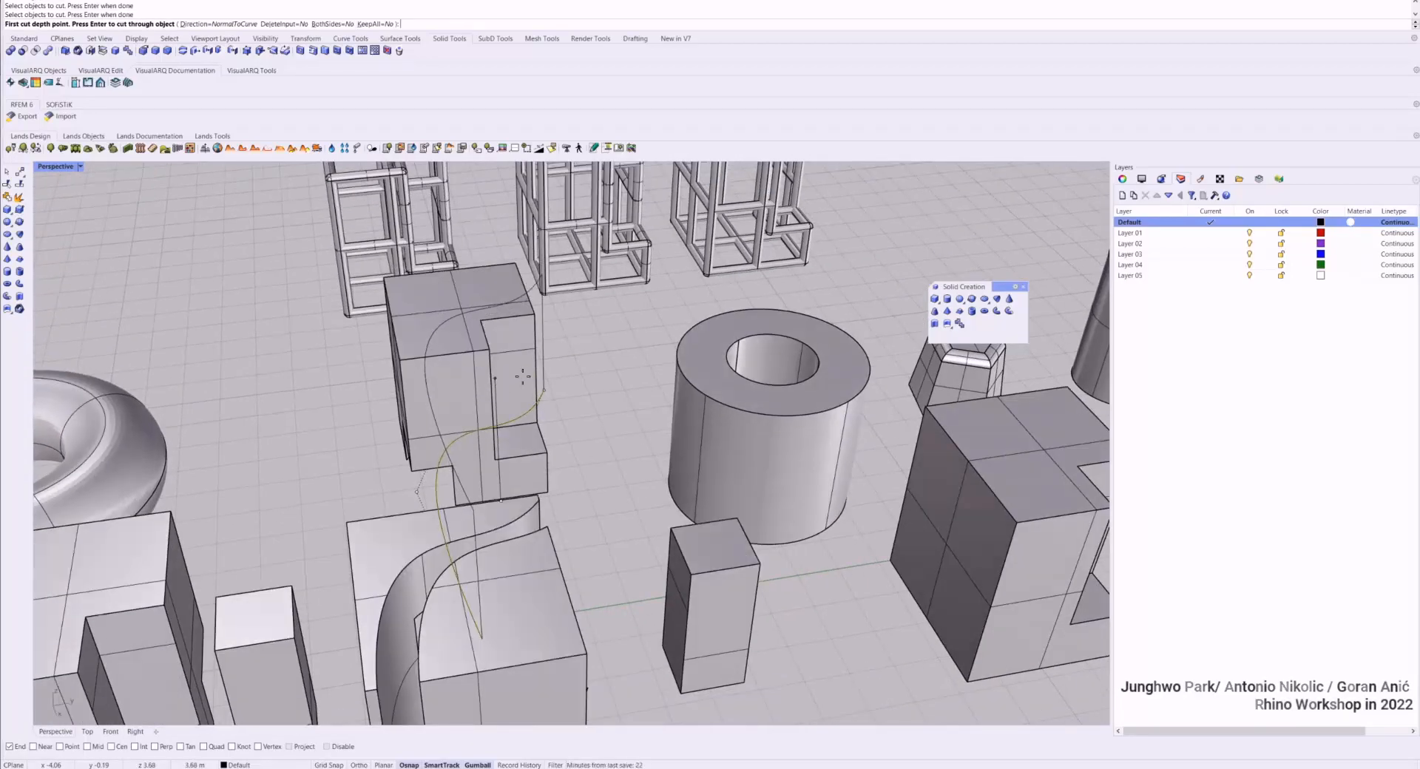
mouse_move(594, 341)
right_down()
mouse_move(562, 307)
mouse_move(570, 343)
right_up()
click(565, 306)
click(565, 302)
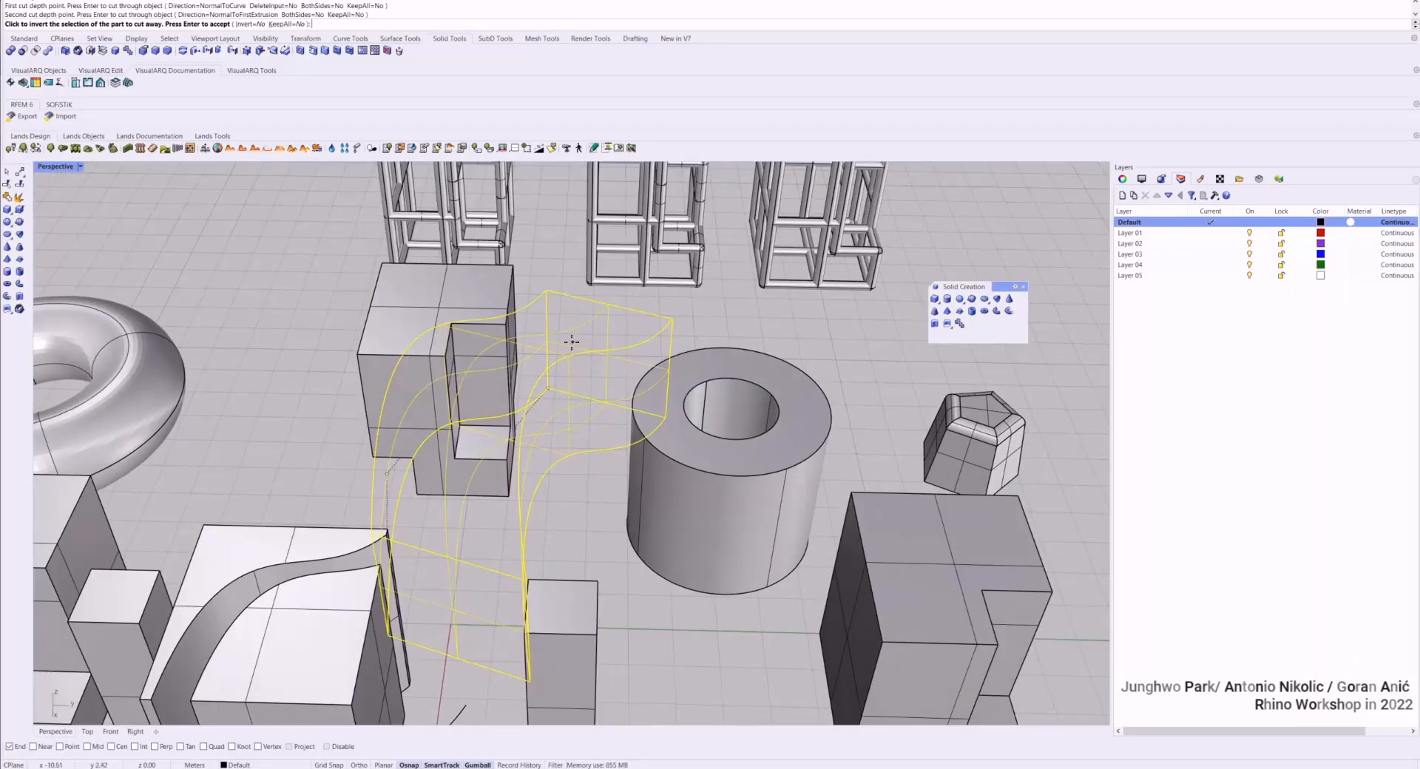
key(Return)
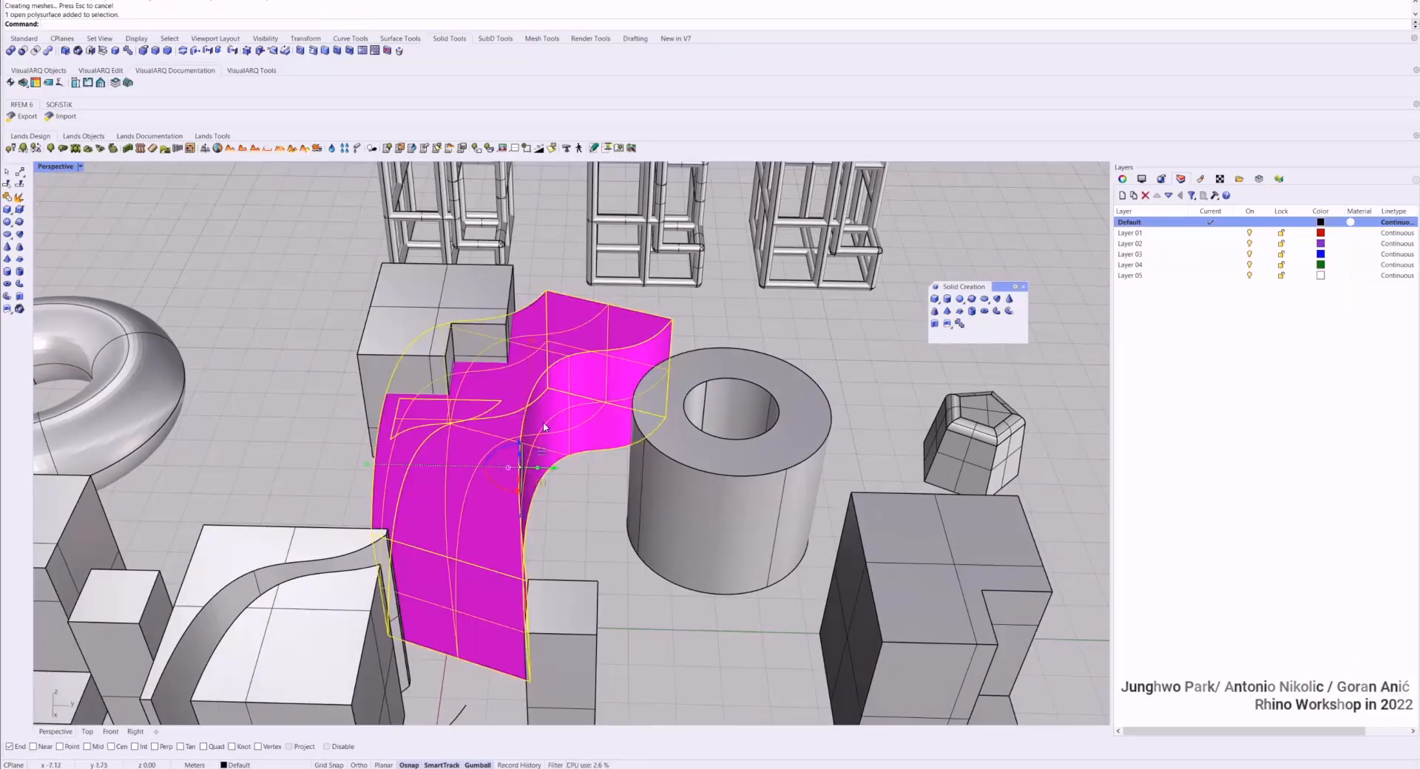
drag(548, 475, 330, 390)
right_drag(330, 391, 542, 270)
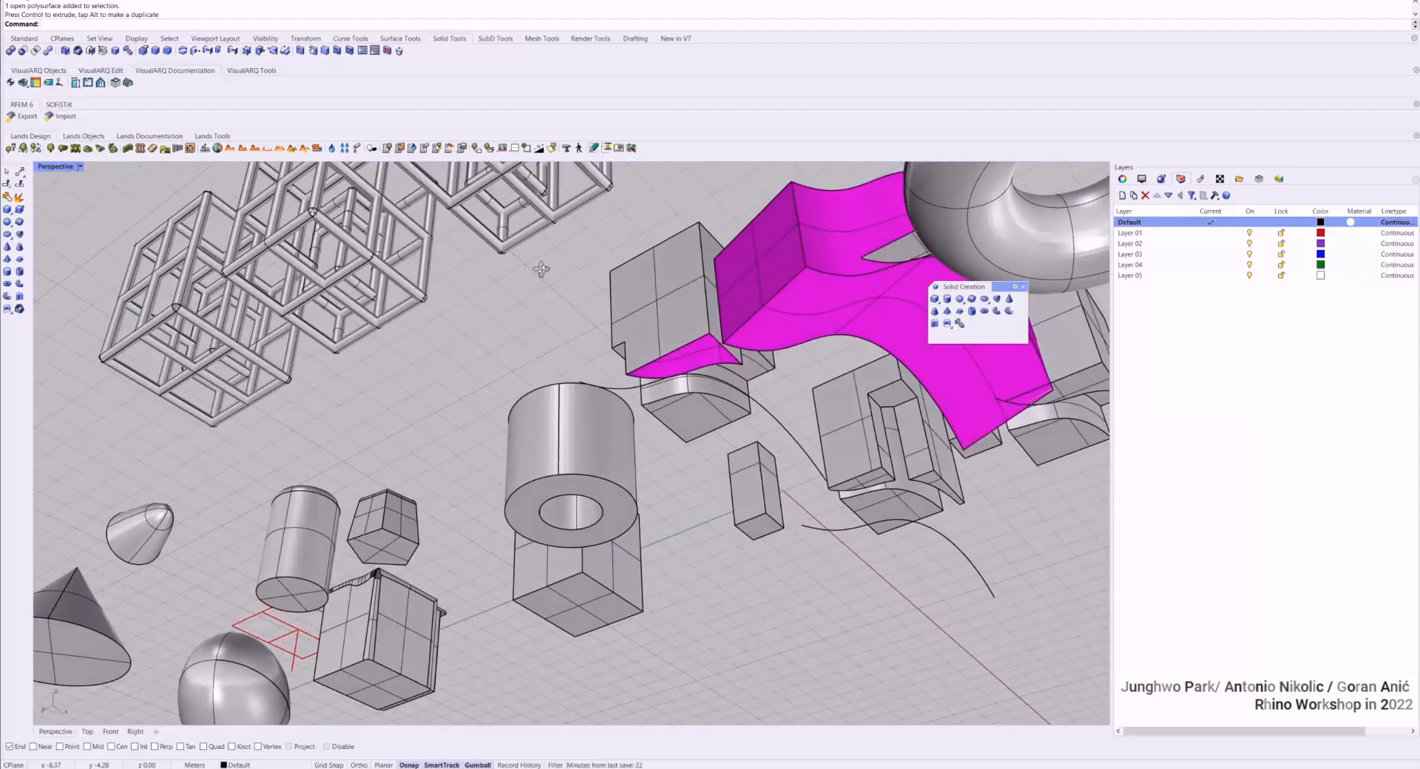
Move the cut open polysurface out to the empty area on the far side of the torus
right_drag(721, 286, 636, 392)
click(769, 316)
drag(732, 374, 962, 473)
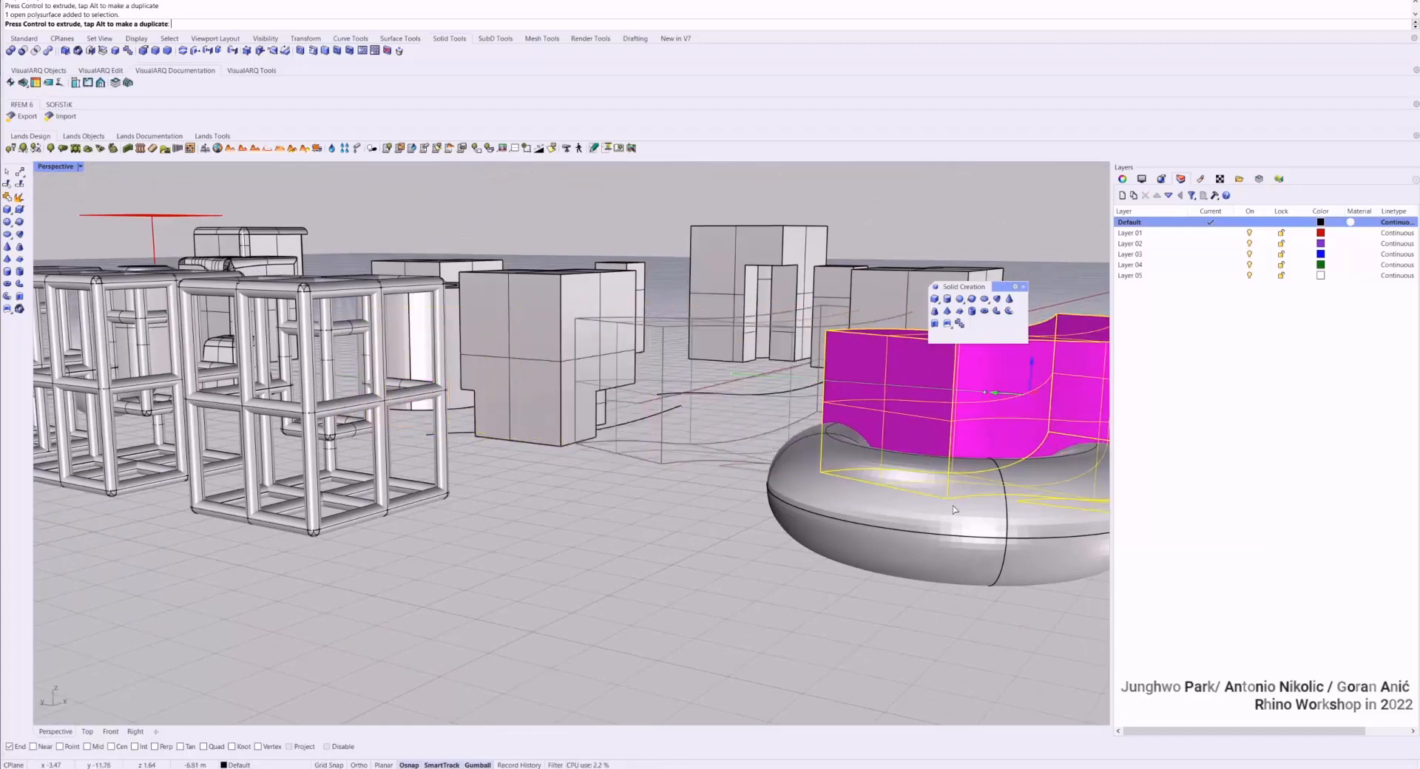
right_drag(962, 474, 408, 466)
drag(396, 449, 622, 550)
Flip the surface direction of the cut open polysurface beside the torus
right_drag(514, 520, 578, 520)
click(578, 520)
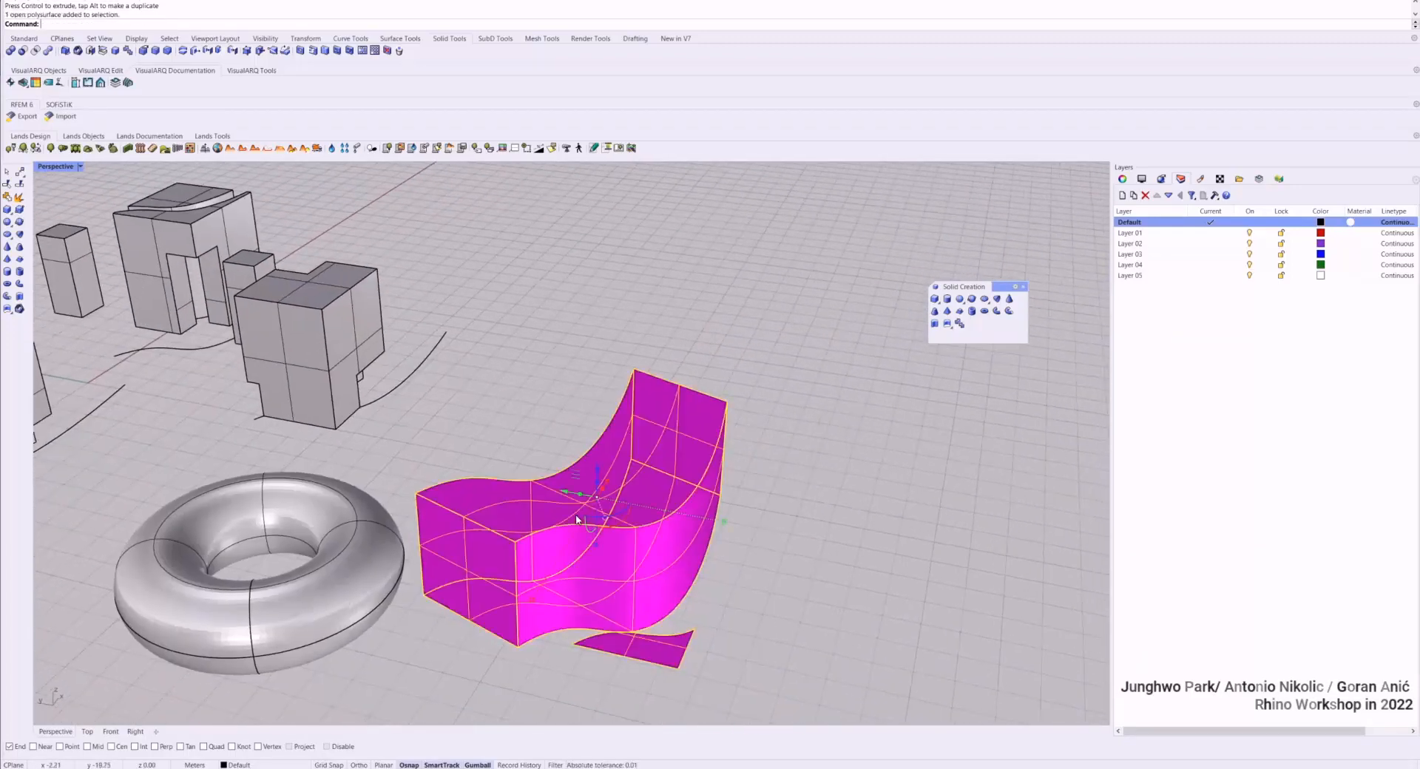
text(flip)
key(Return)
key(Escape)
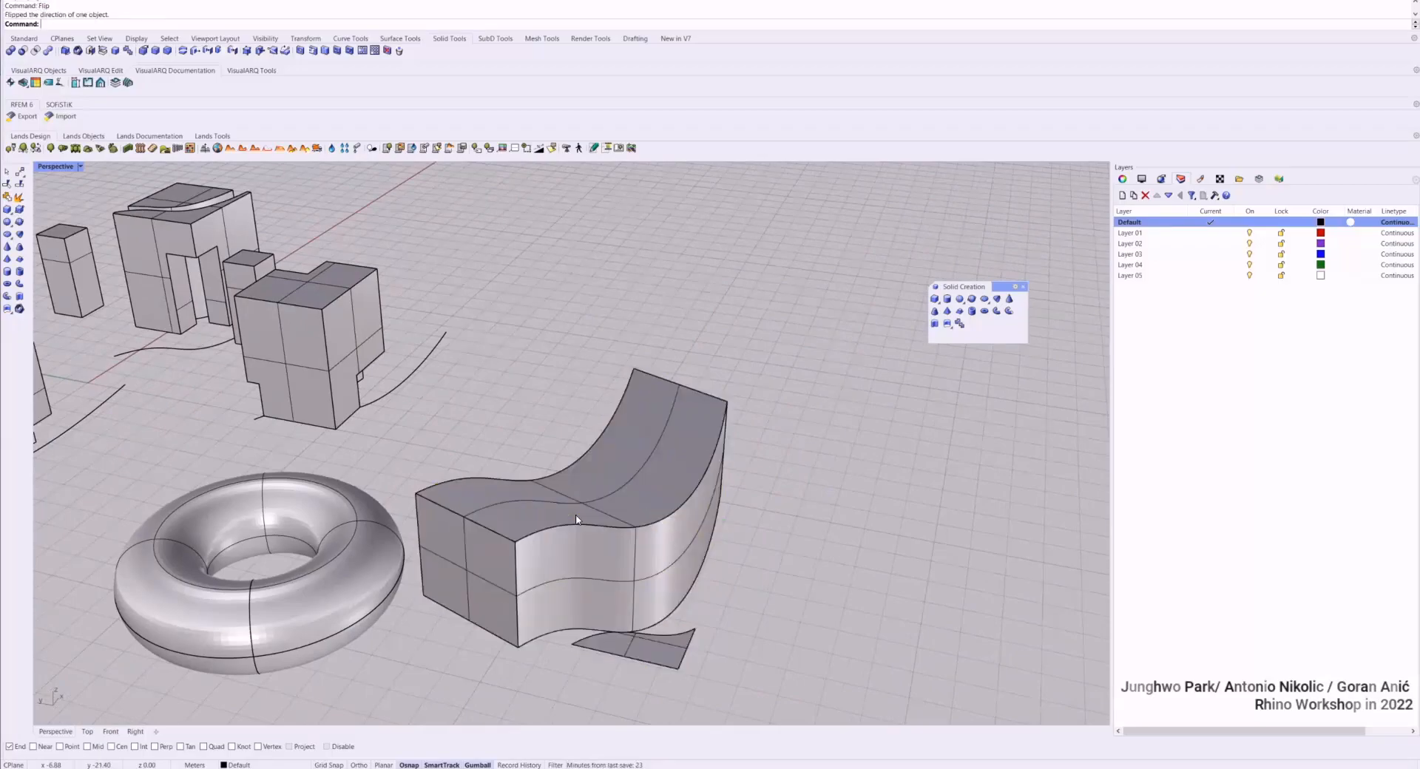
right_drag(620, 569, 465, 504)
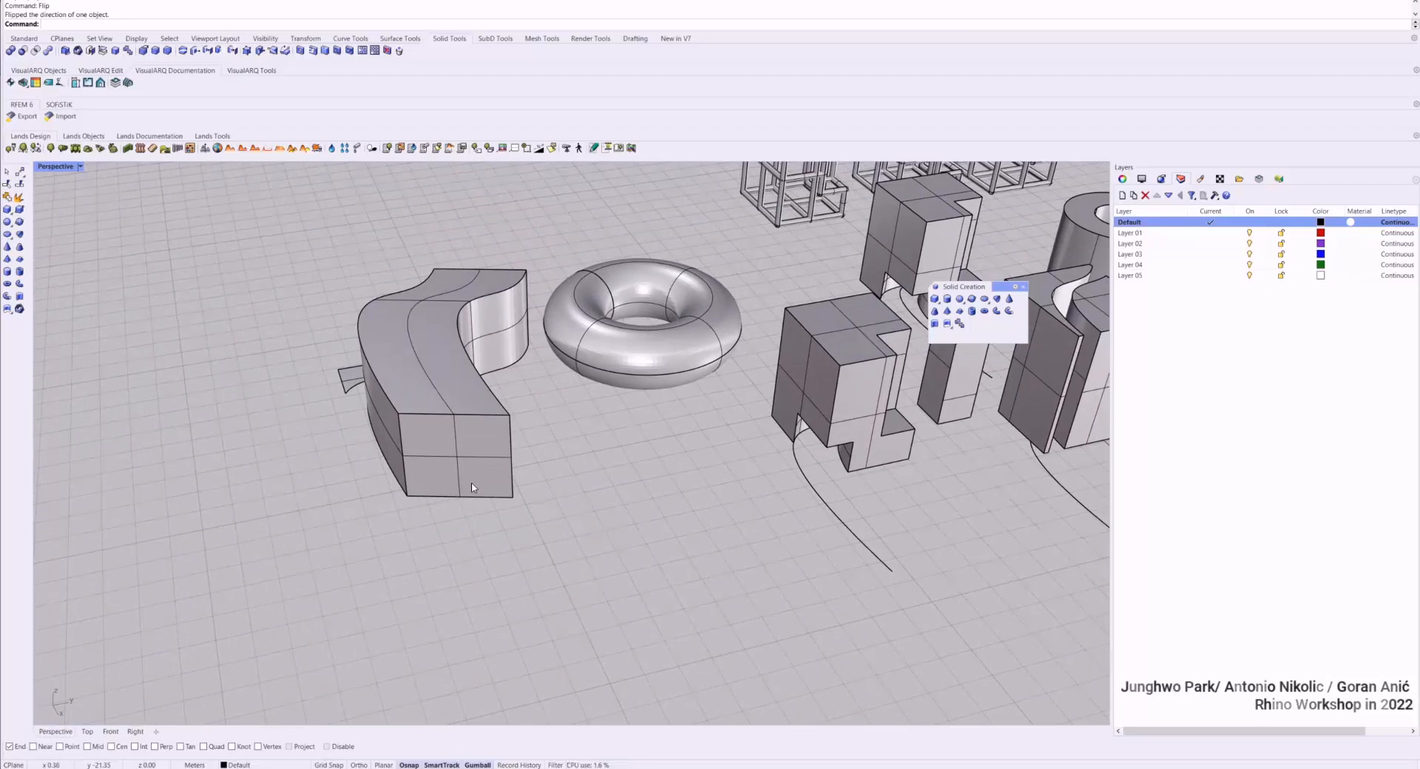
Delete the cut open polysurface beside the torus
scroll(471, 488, down, 5)
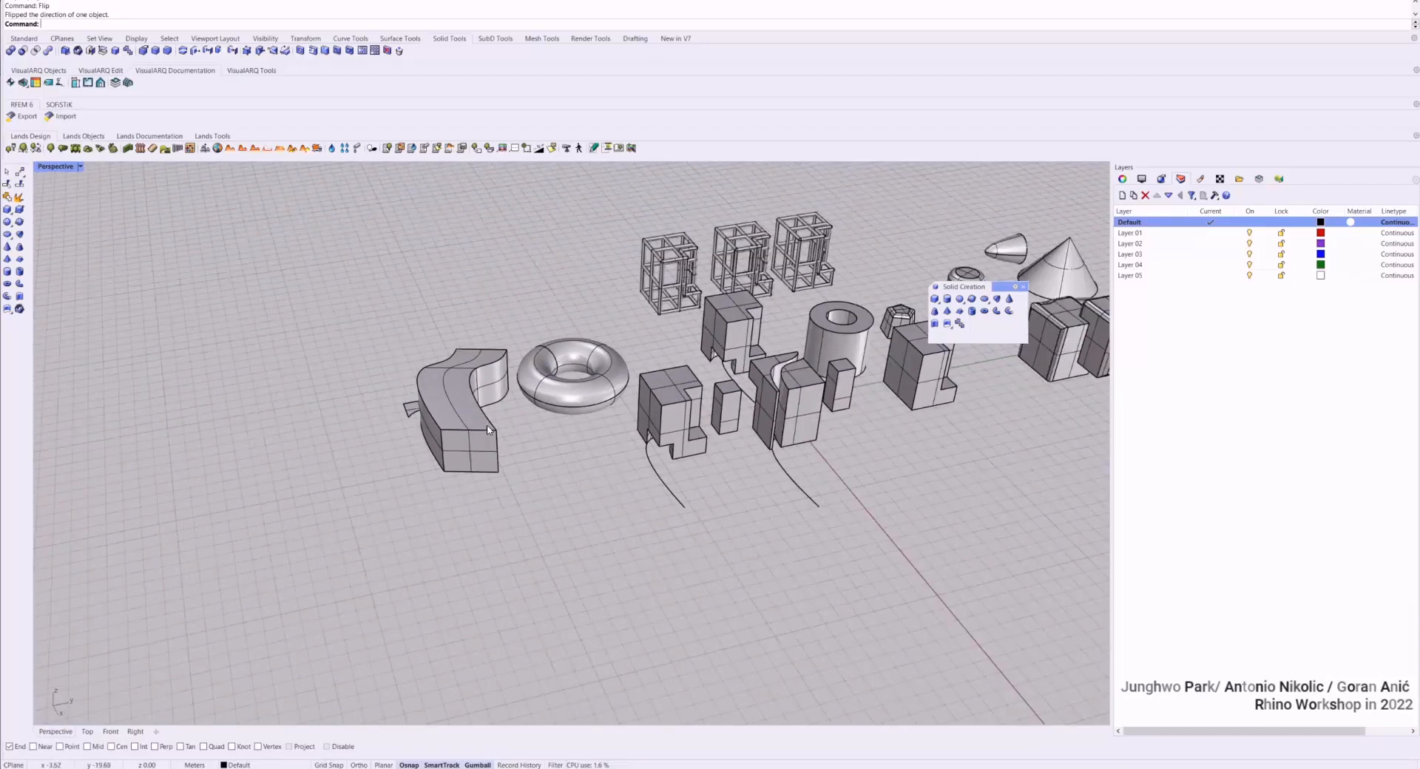
scroll(444, 459, up, 6)
click(420, 421)
key(Delete)
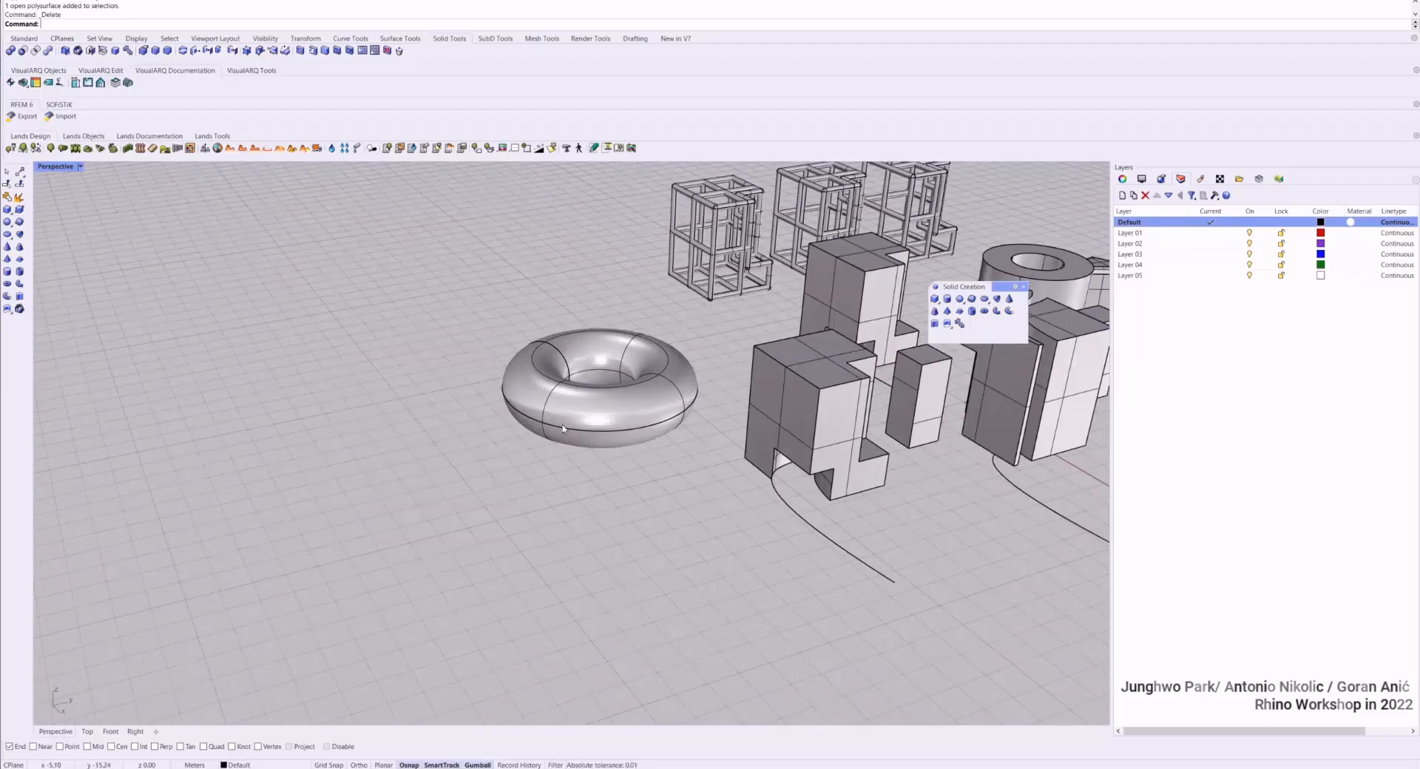
Extrude the open curve under the exploded box vertically into a surface reaching about the box's top
scroll(771, 507, up, 6)
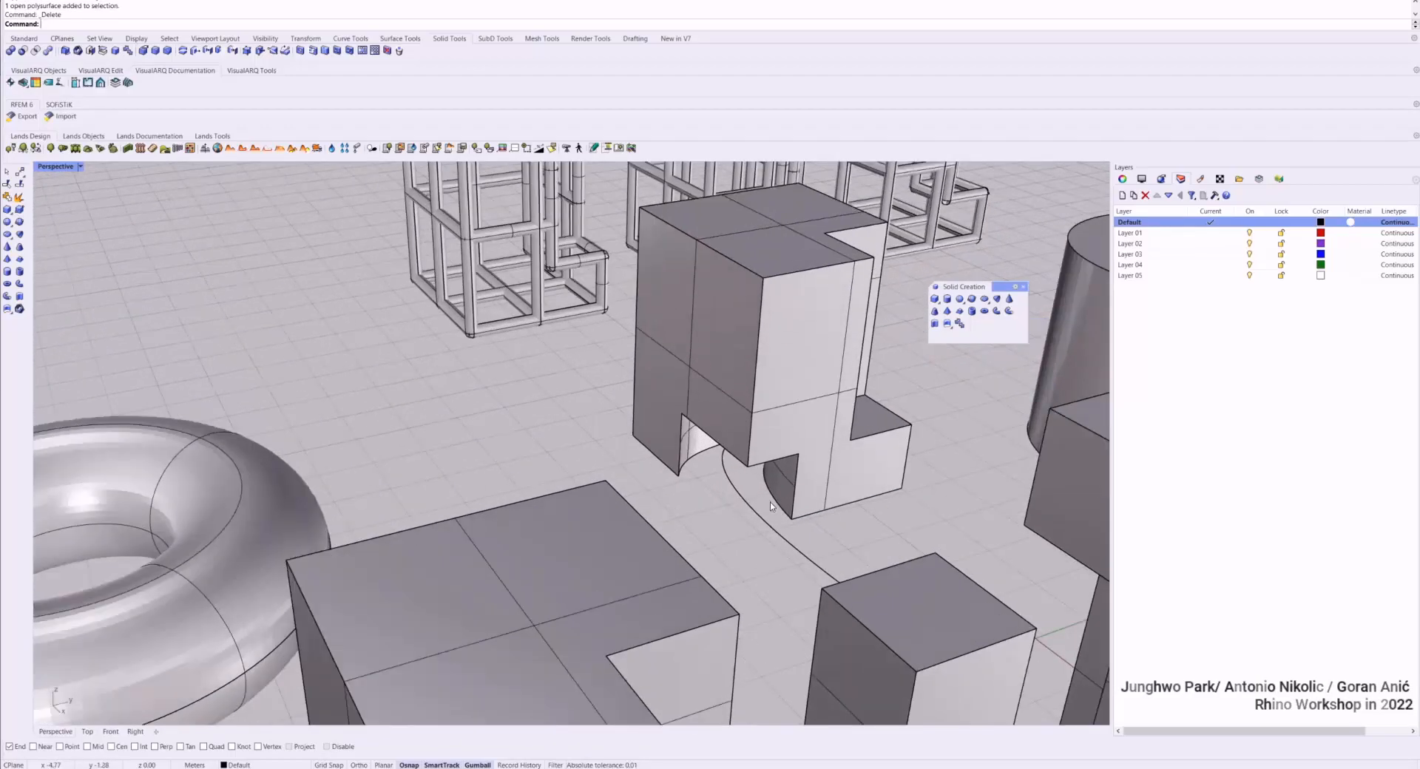
click(758, 510)
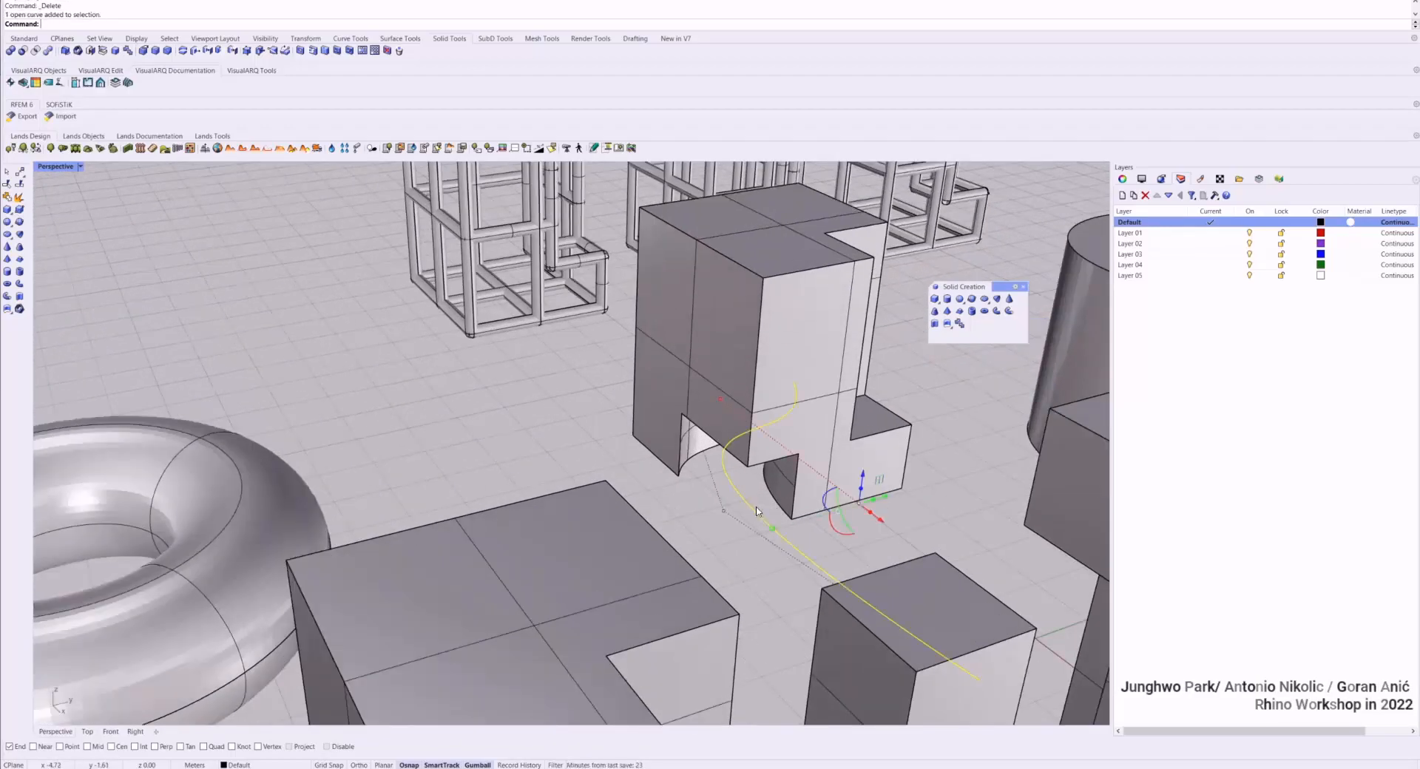
drag(863, 492, 860, 392)
right_drag(860, 392, 742, 405)
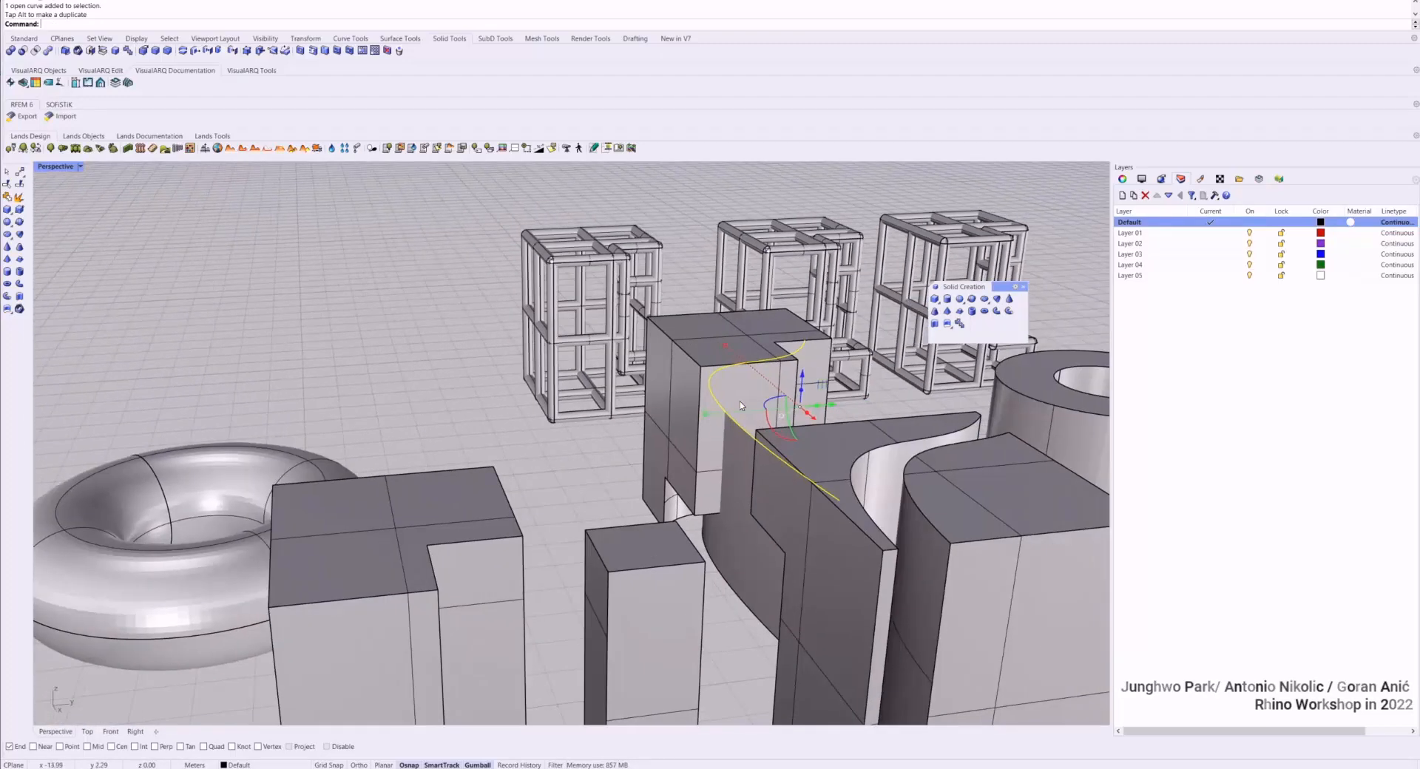
Try a second upward extrusion of the curve above the exploded box, and delete that extra surface
drag(800, 392, 804, 287)
click(737, 446)
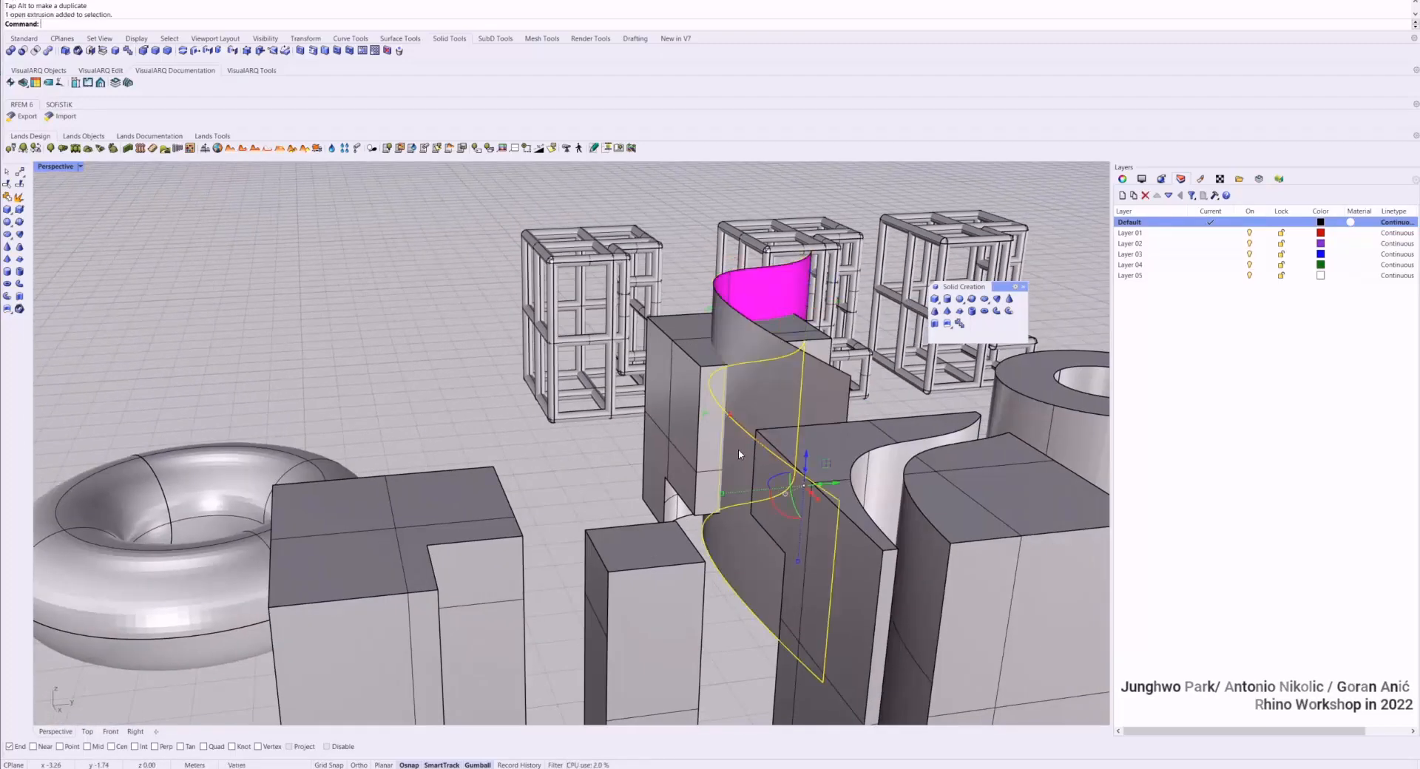
key(Escape)
click(748, 438)
key(Delete)
Stretch the remaining extruded curve surface vertically so it extends above and below the exploded box
click(742, 487)
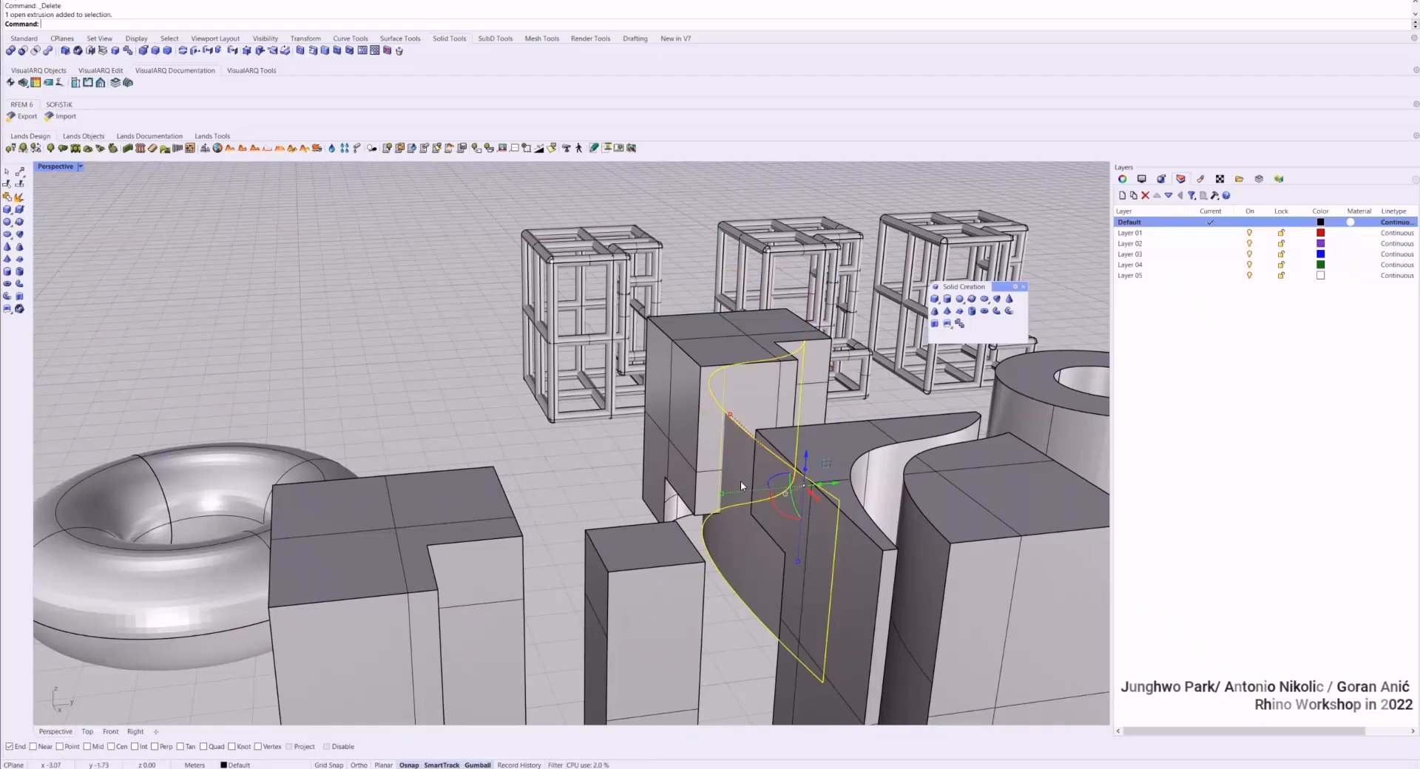
drag(791, 557, 799, 693)
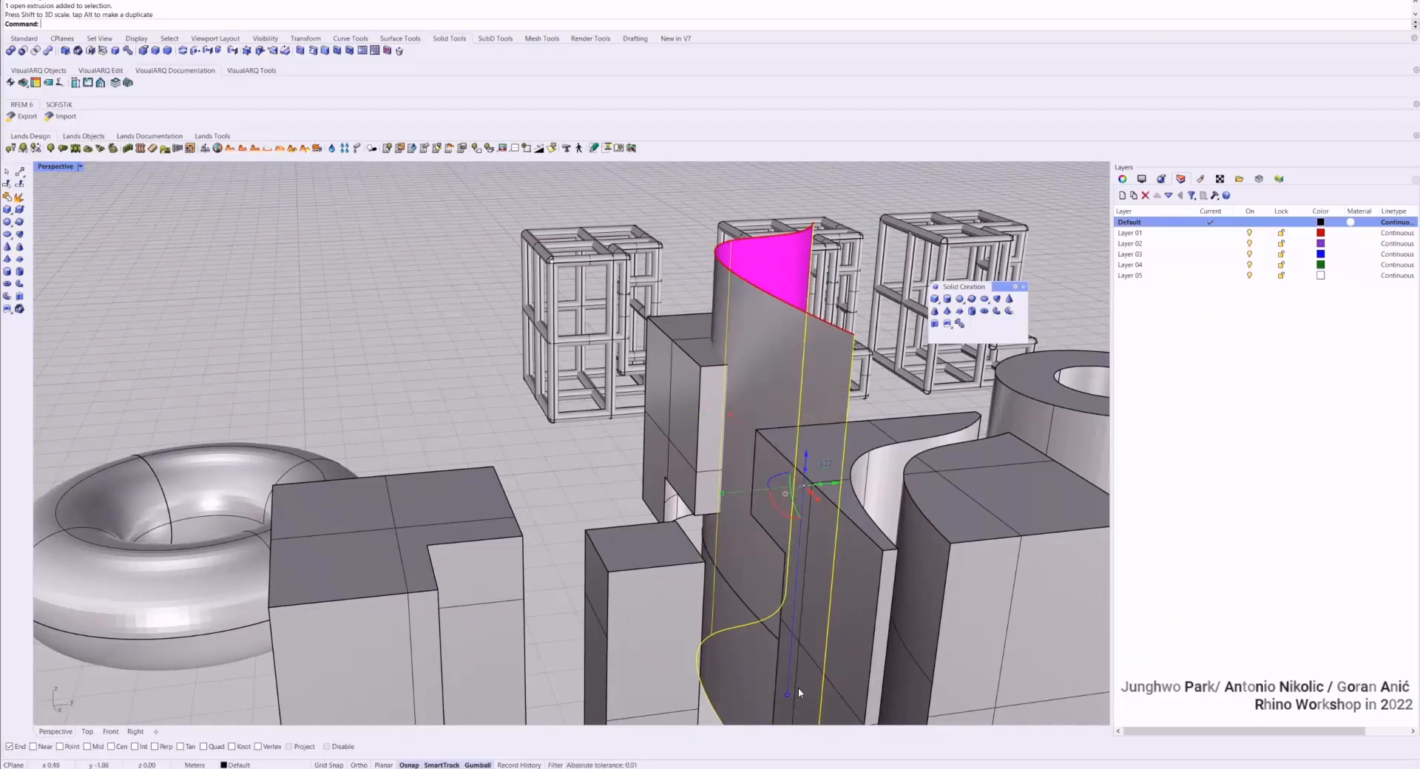
key(Escape)
Split the exploded box's joined side faces and its top surface, using the extruded curve surface as the cutting object
right_drag(654, 333, 666, 416)
scroll(670, 348, down, 3)
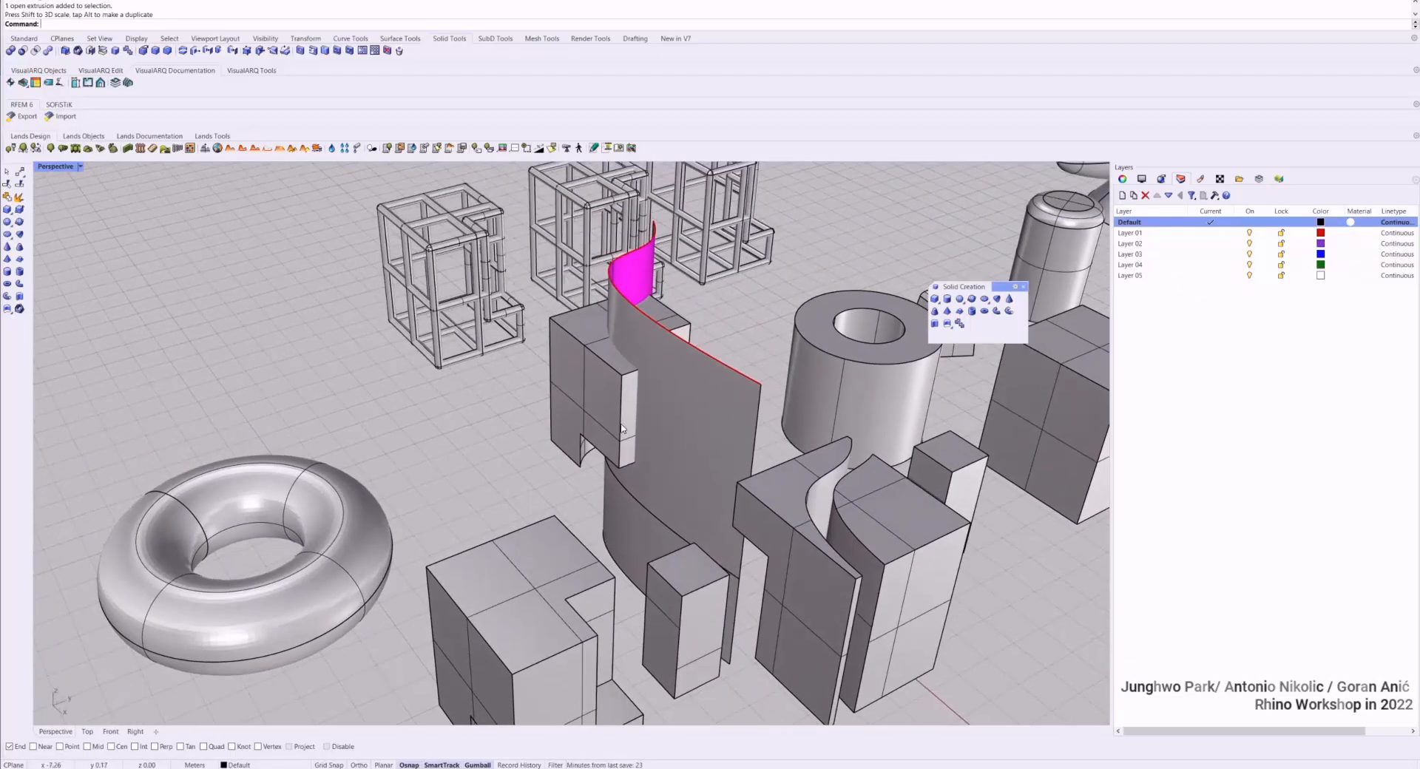
click(612, 409)
shift+click(610, 350)
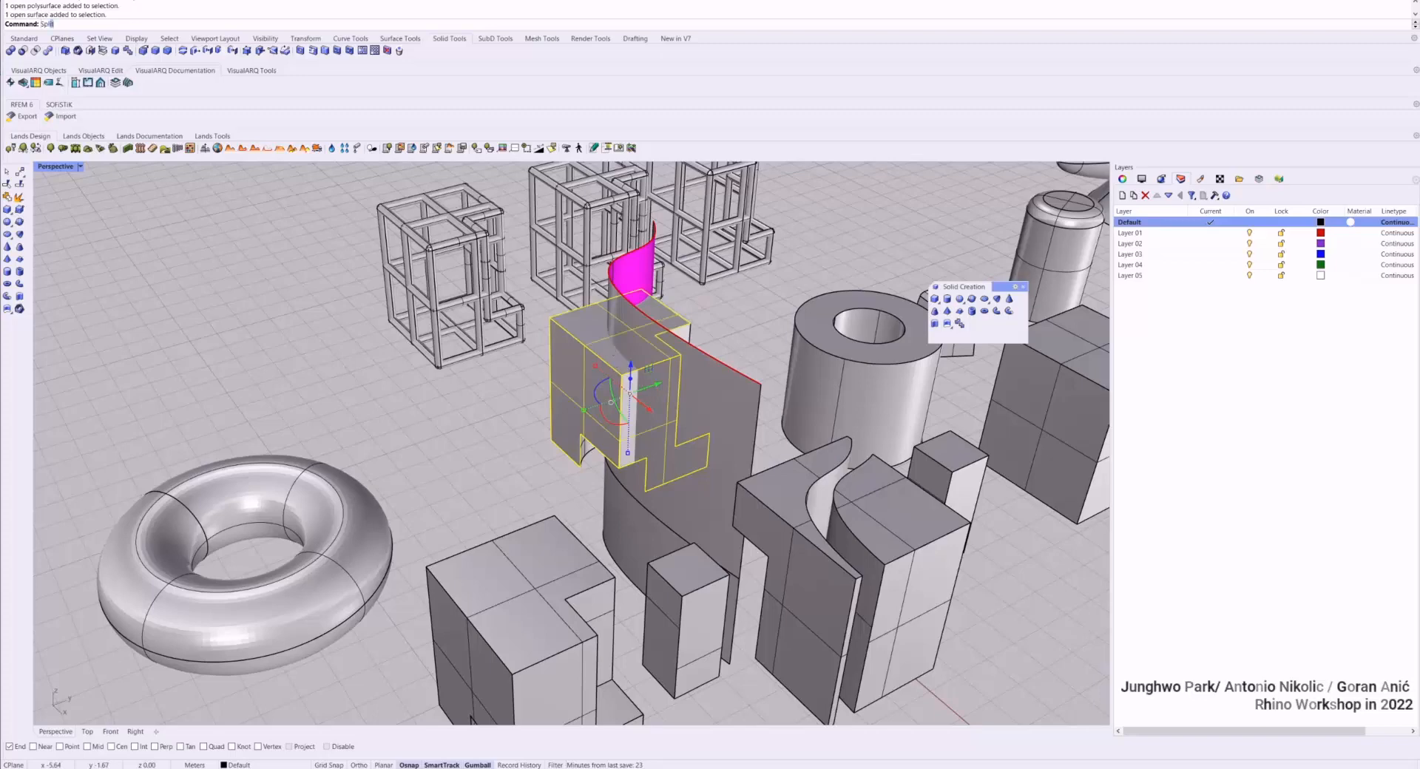
text(Split)
key(Return)
click(612, 318)
key(Return)
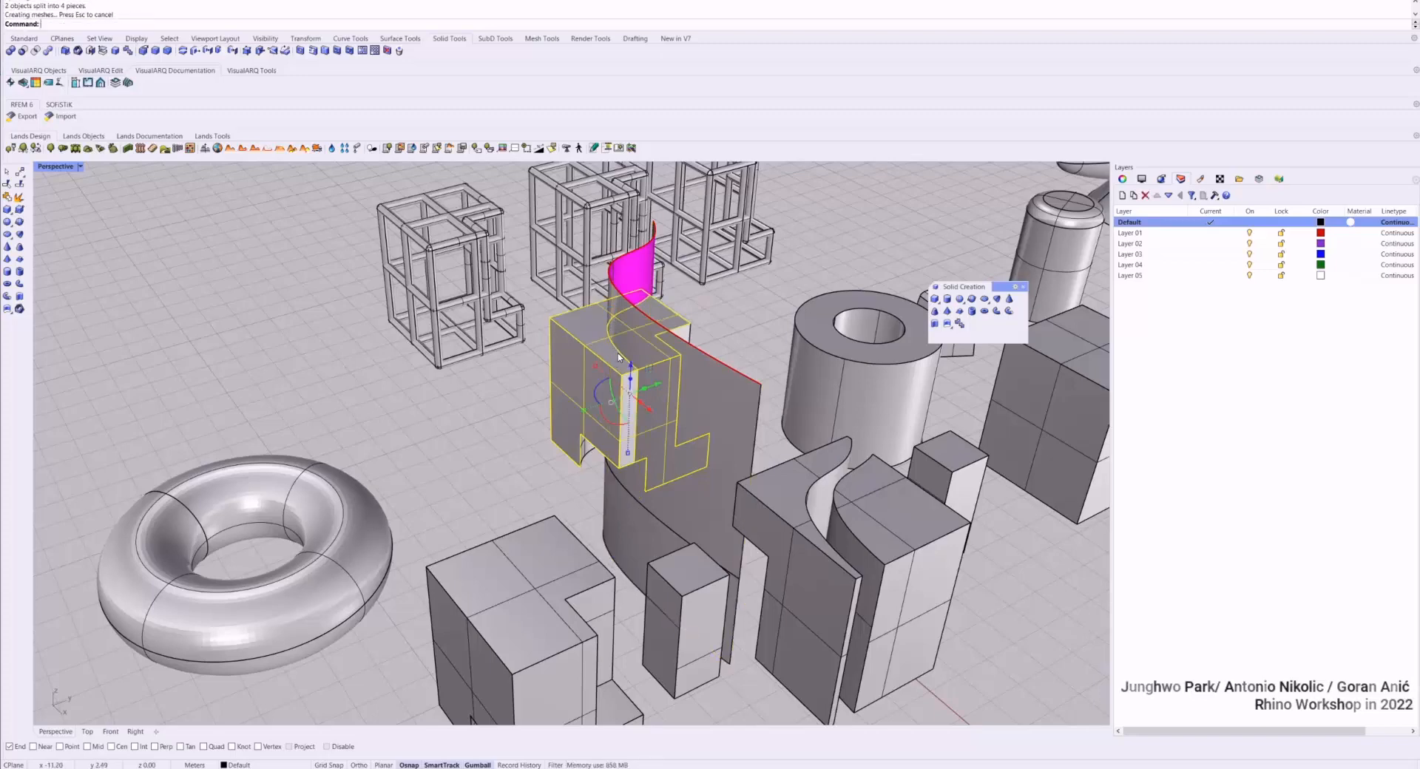
Delete the cutting surface and select individual pieces of the split box to check how they were divided
click(618, 353)
key(Delete)
click(623, 351)
scroll(620, 400, up, 3)
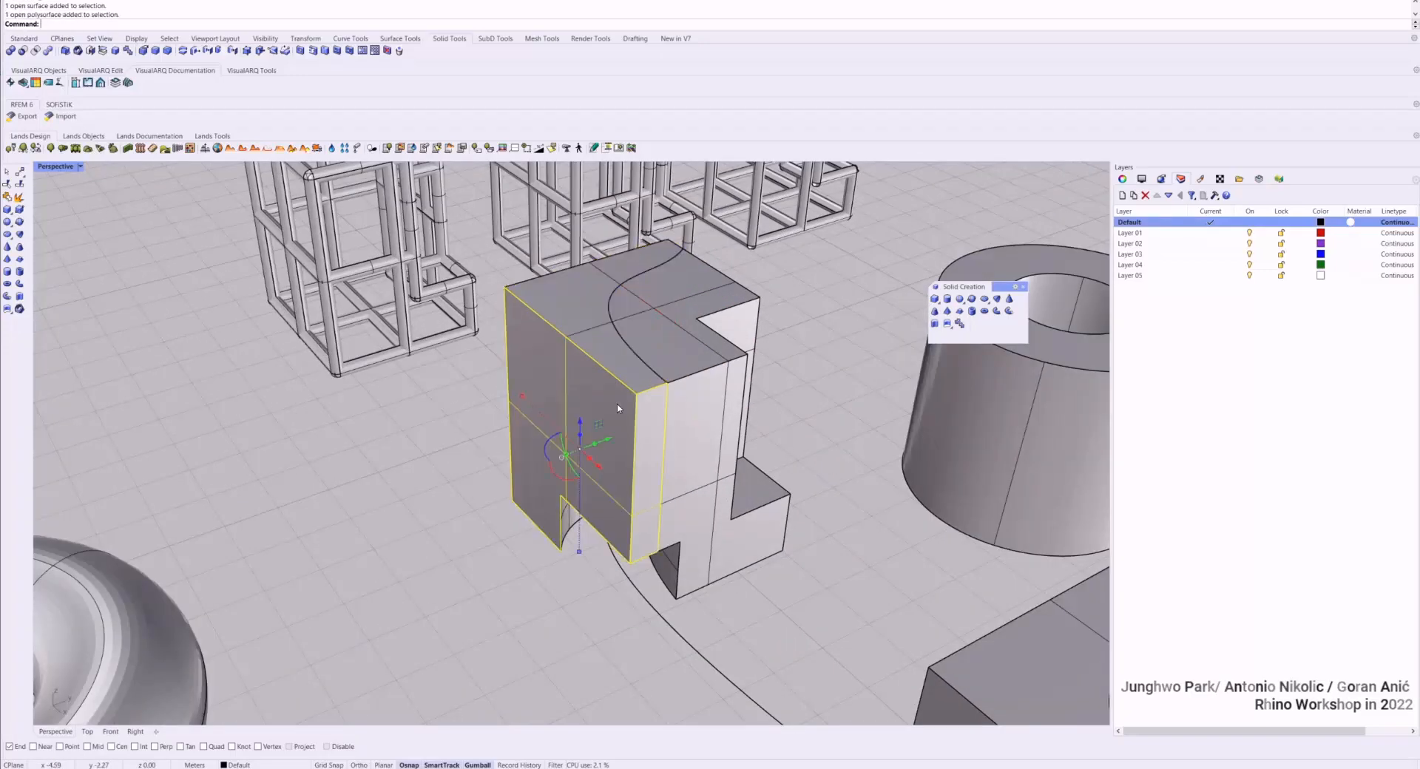
click(595, 320)
click(597, 411)
scroll(597, 412, down, 2)
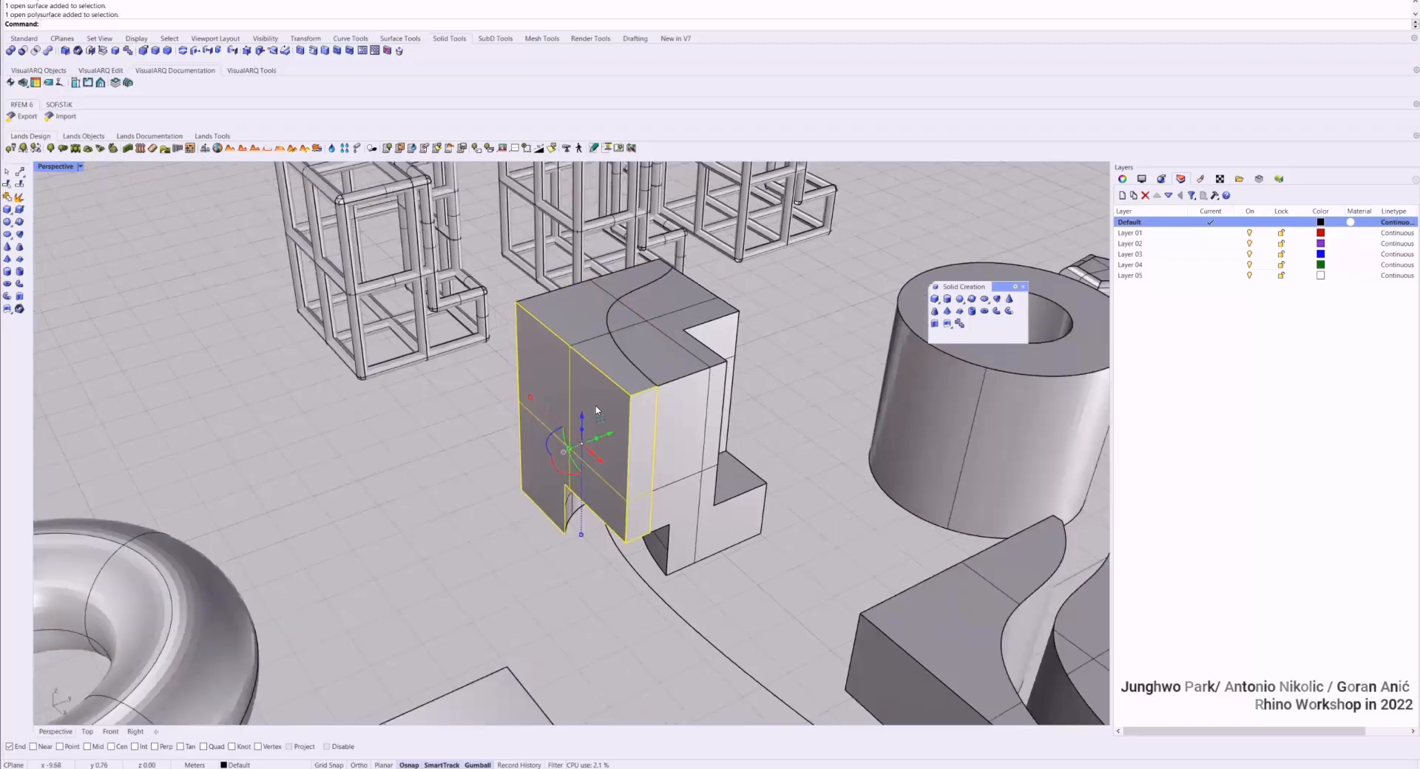
Move the notched-side pieces of the split box away from the rest, and undo the move
click(670, 407)
shift+click(650, 353)
drag(665, 415, 715, 397)
key(Escape)
scroll(658, 427, down, 6)
key(ctrl+z)
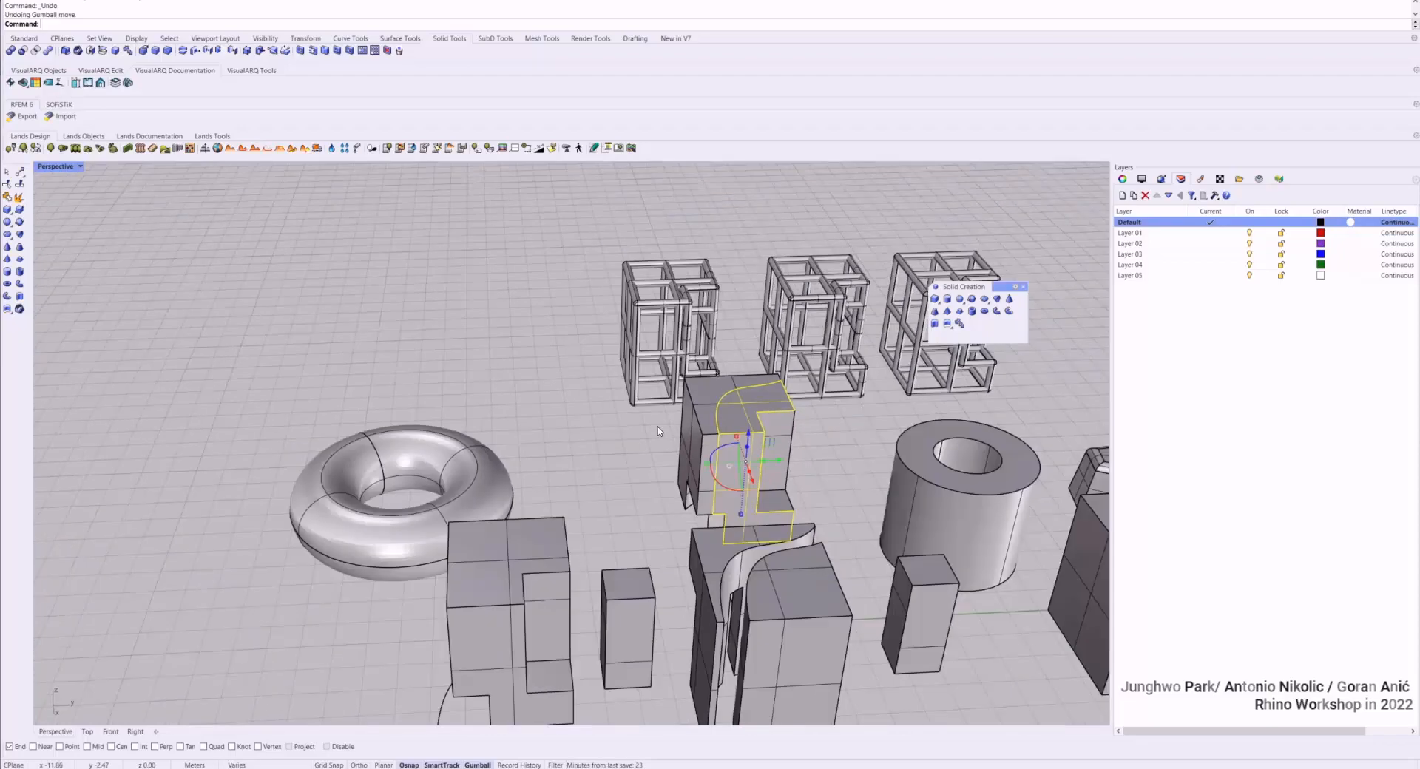
Move the open curve from under the split box to beneath the nearest pipe frame
shift+right_drag(618, 410, 474, 370)
right_drag(474, 370, 796, 384)
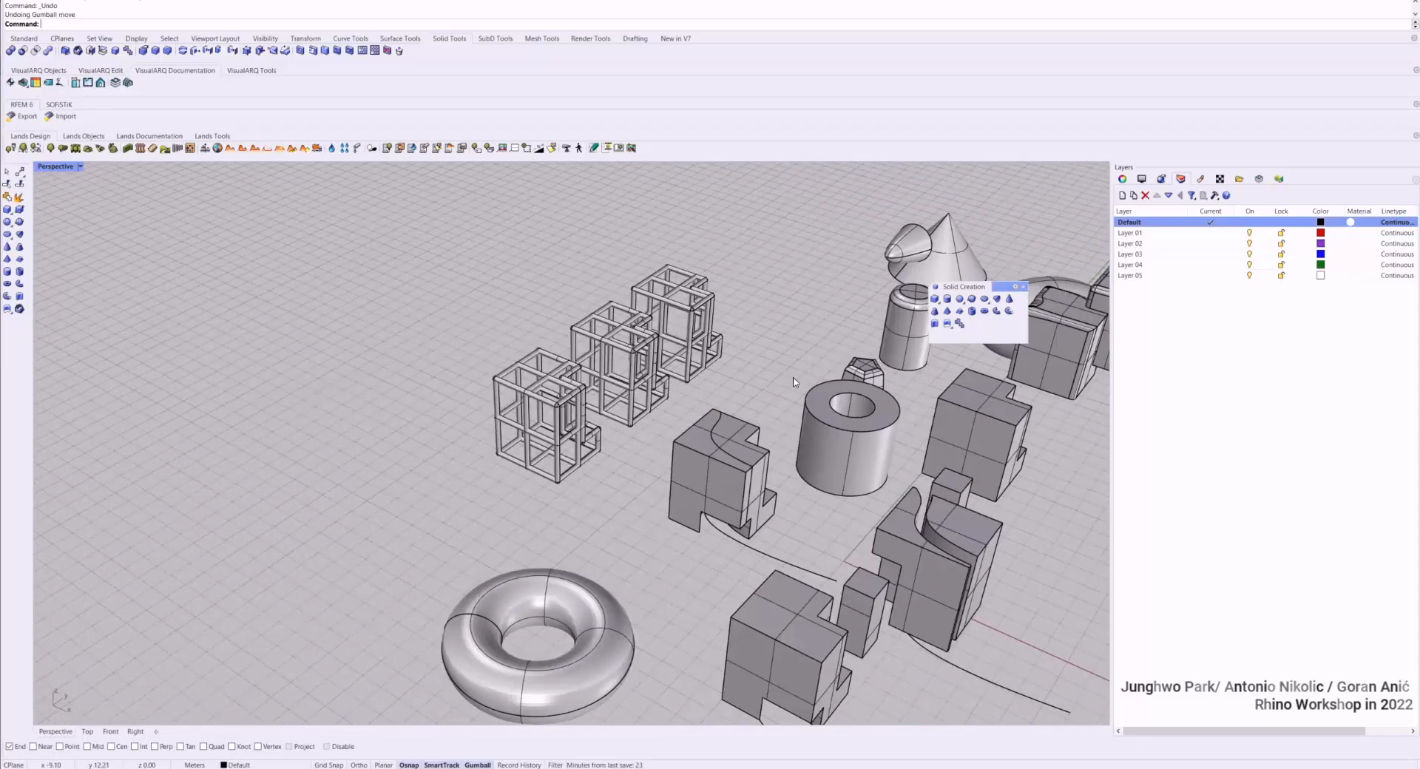
right_drag(355, 444, 530, 402)
click(496, 404)
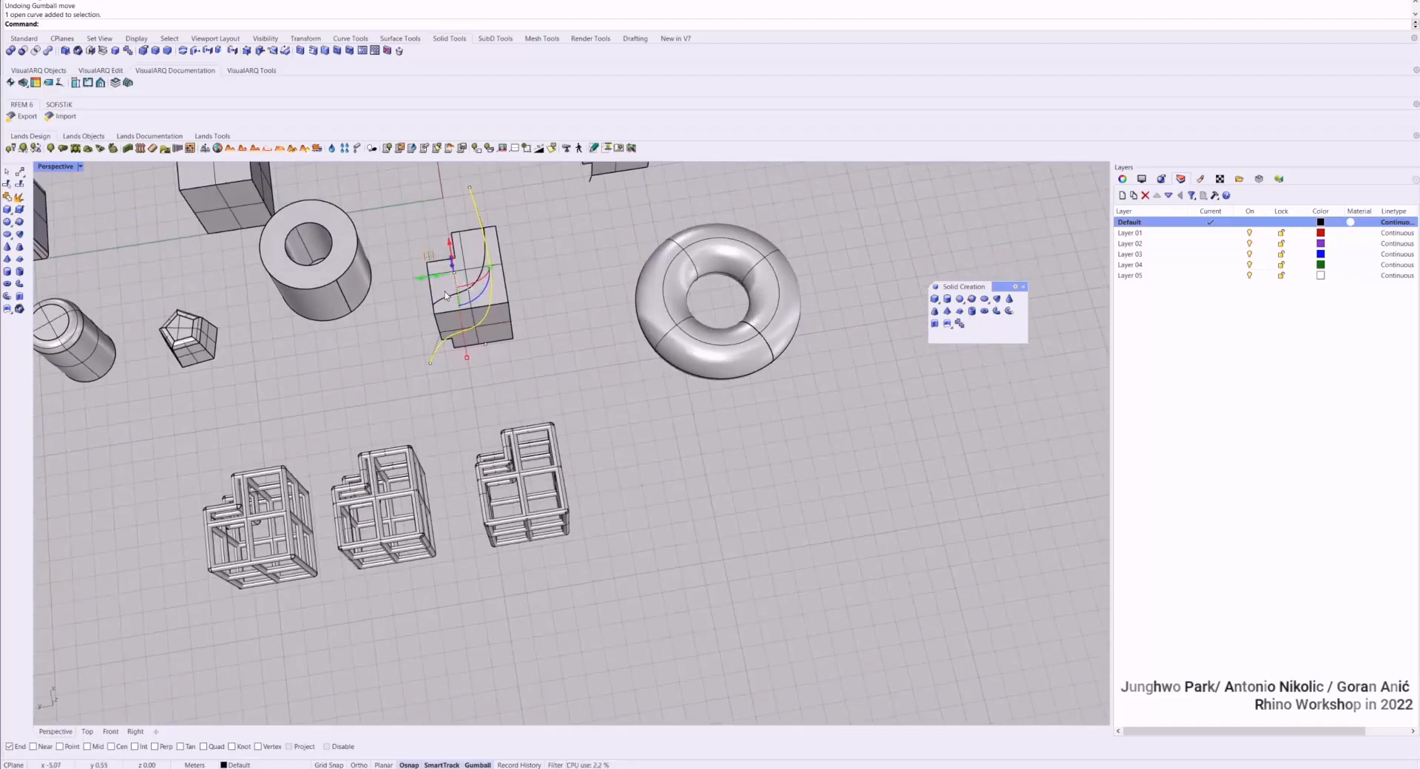
drag(427, 262, 471, 481)
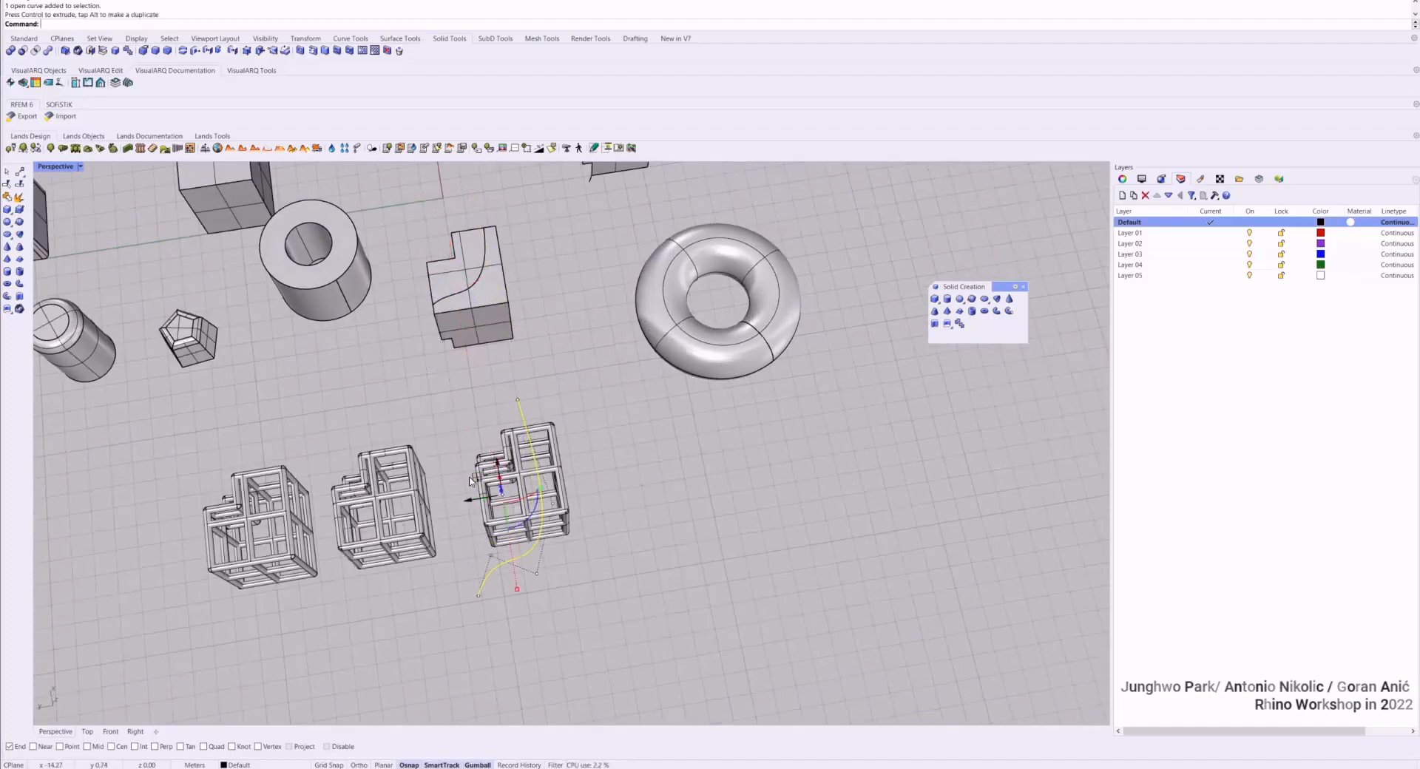
Start a Wire Cut with the moved curve, selecting the whole nearest pipe frame as the objects to cut
click(185, 53)
right_drag(610, 588, 676, 597)
drag(466, 424, 681, 601)
key(Return)
Complete the Wire Cut on the pipe frame with two depth points toward the torus side, accepting the part to cut away
right_drag(614, 551, 618, 481)
scroll(621, 488, up, 5)
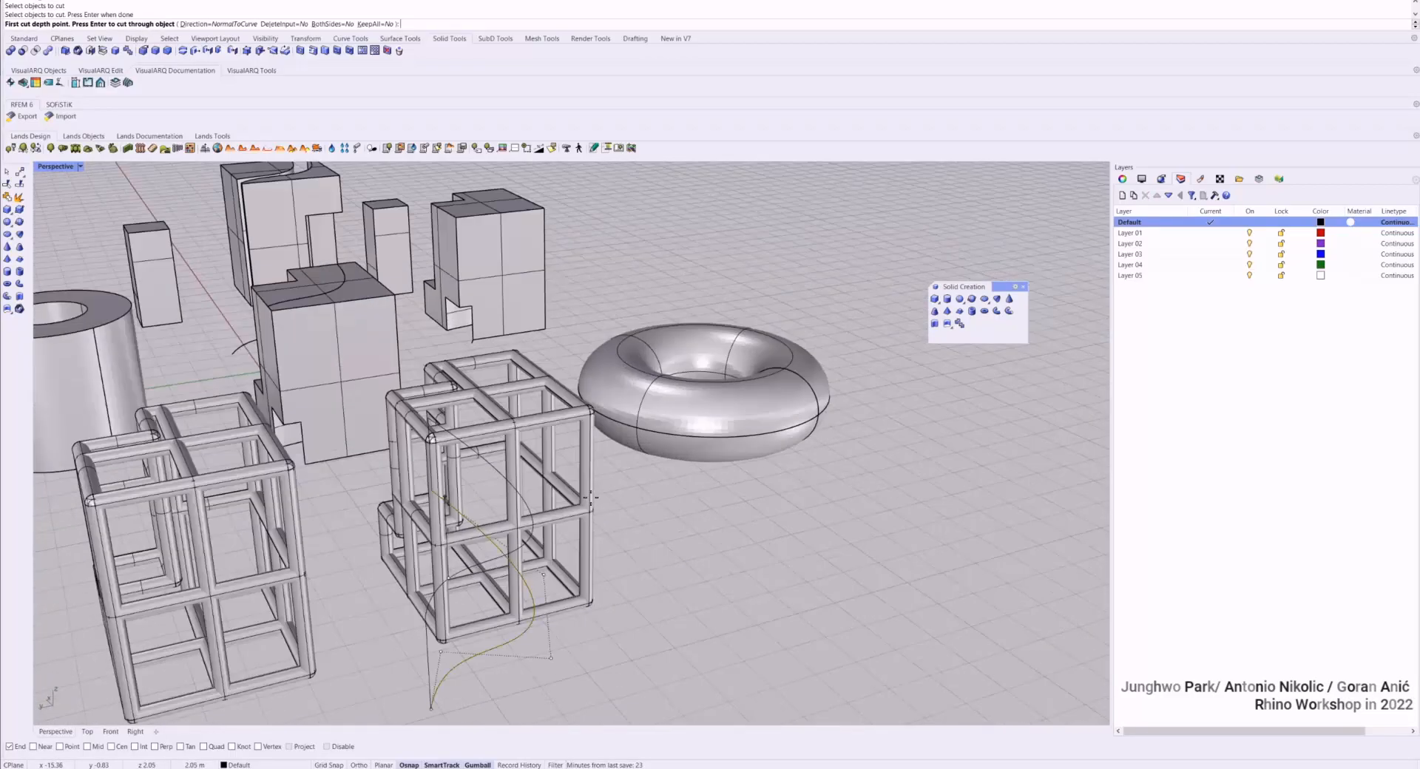
click(637, 474)
click(850, 491)
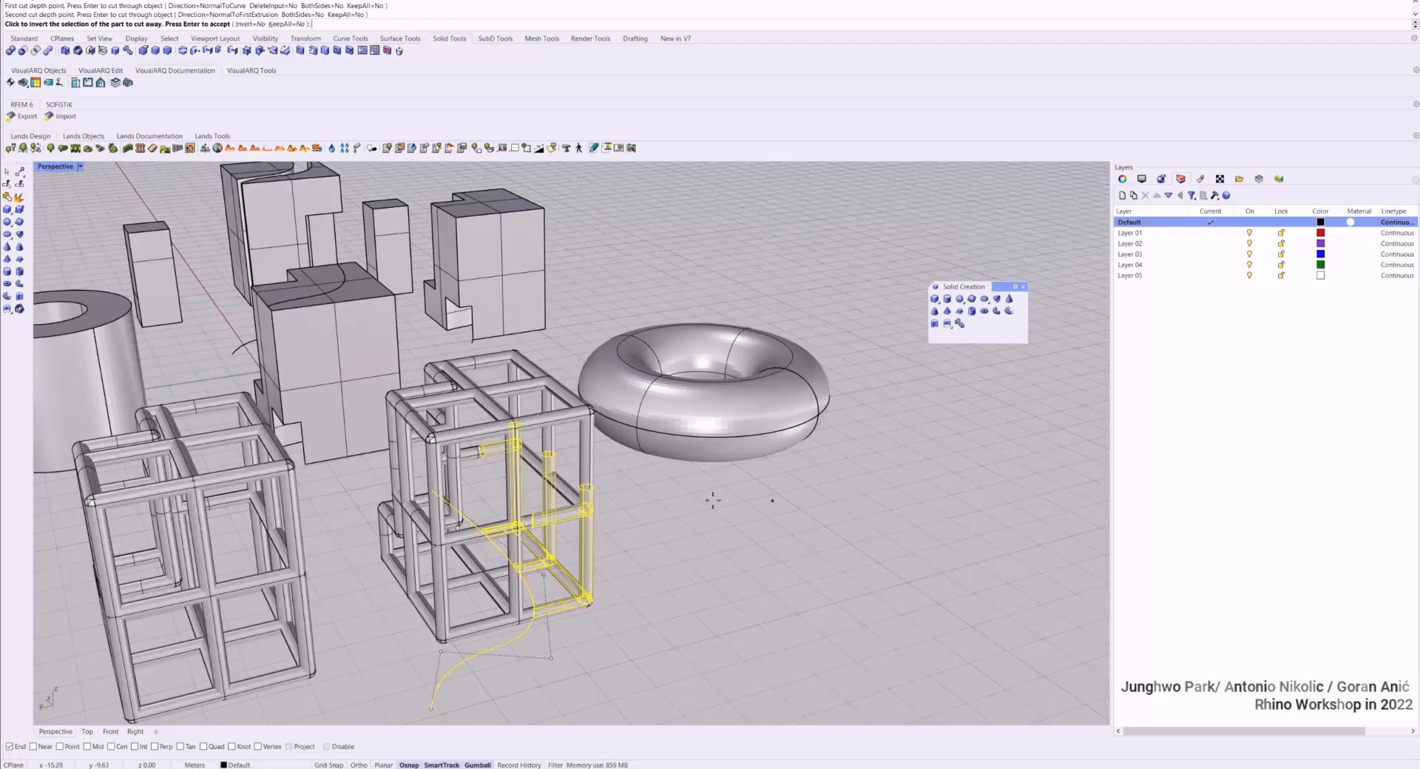
right_drag(851, 498, 547, 521)
key(Return)
click(593, 491)
Examine the cut pipe ends up close in Rendered display, and return the viewport to Shaded display
scroll(581, 495, up, 4)
scroll(473, 660, up, 5)
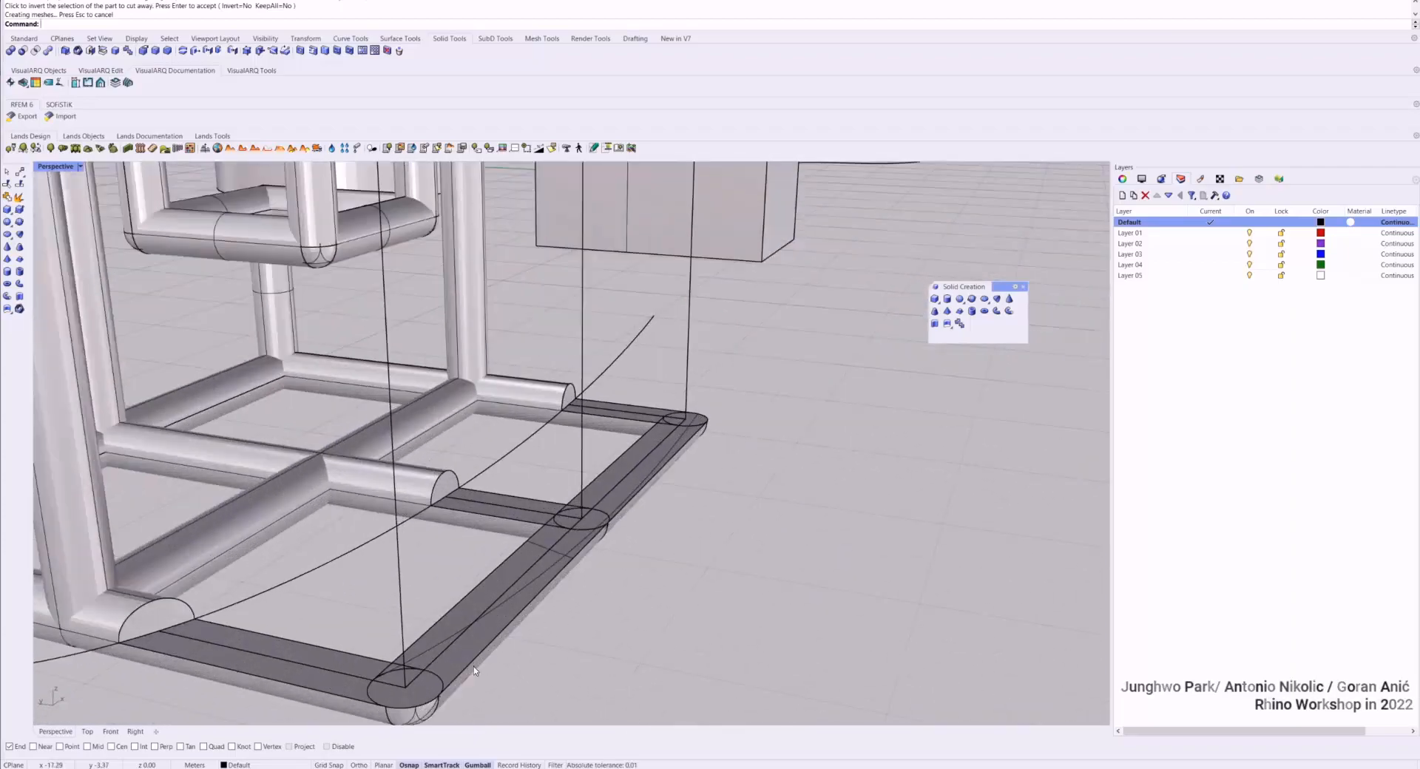
mouse_move(473, 660)
shift+right_down()
mouse_move(594, 586)
mouse_move(631, 552)
mouse_move(618, 552)
mouse_move(634, 527)
mouse_move(619, 534)
shift+right_up()
key(ctrl+alt+r)
scroll(640, 517, down, 6)
key(ctrl+alt+s)
scroll(618, 534, down, 7)
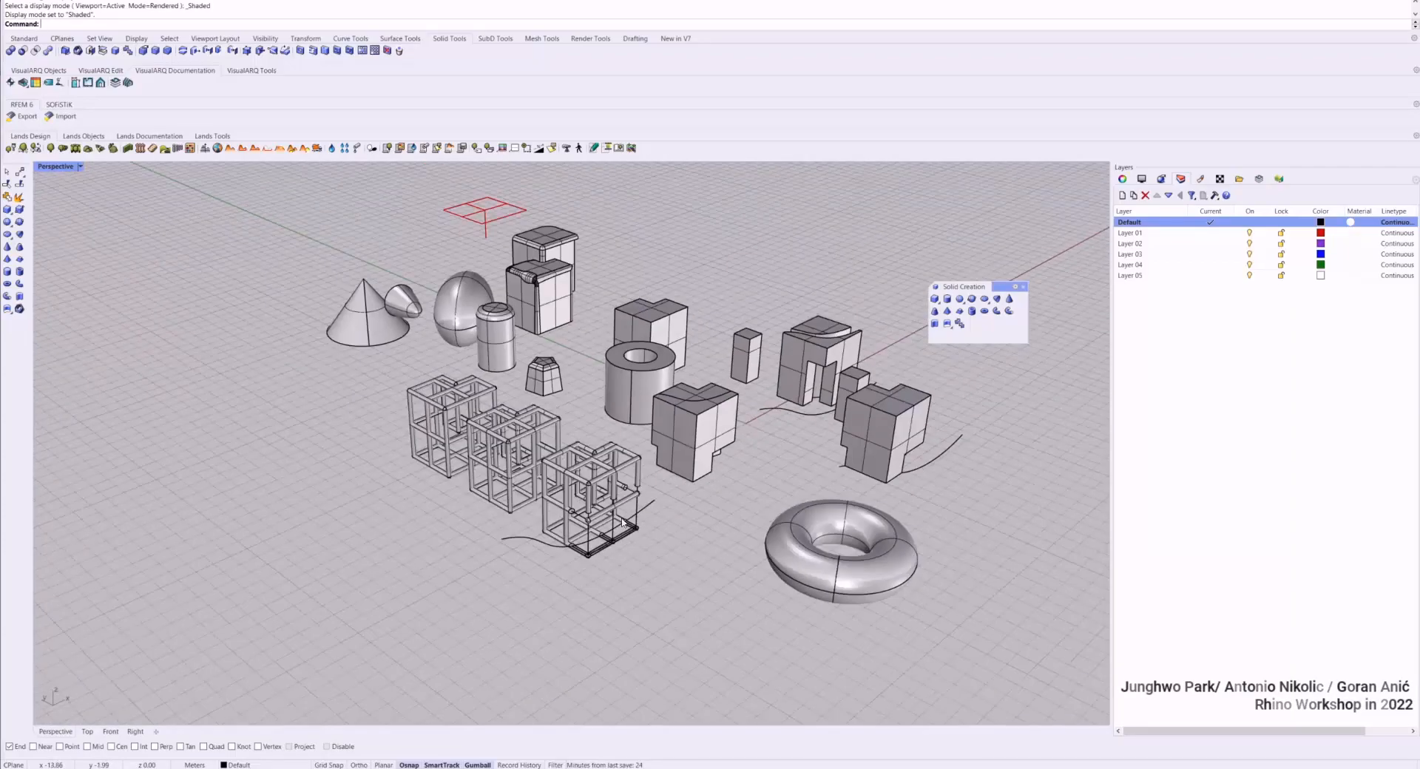
right_drag(844, 407, 823, 446)
scroll(823, 447, up, 2)
scroll(417, 493, up, 4)
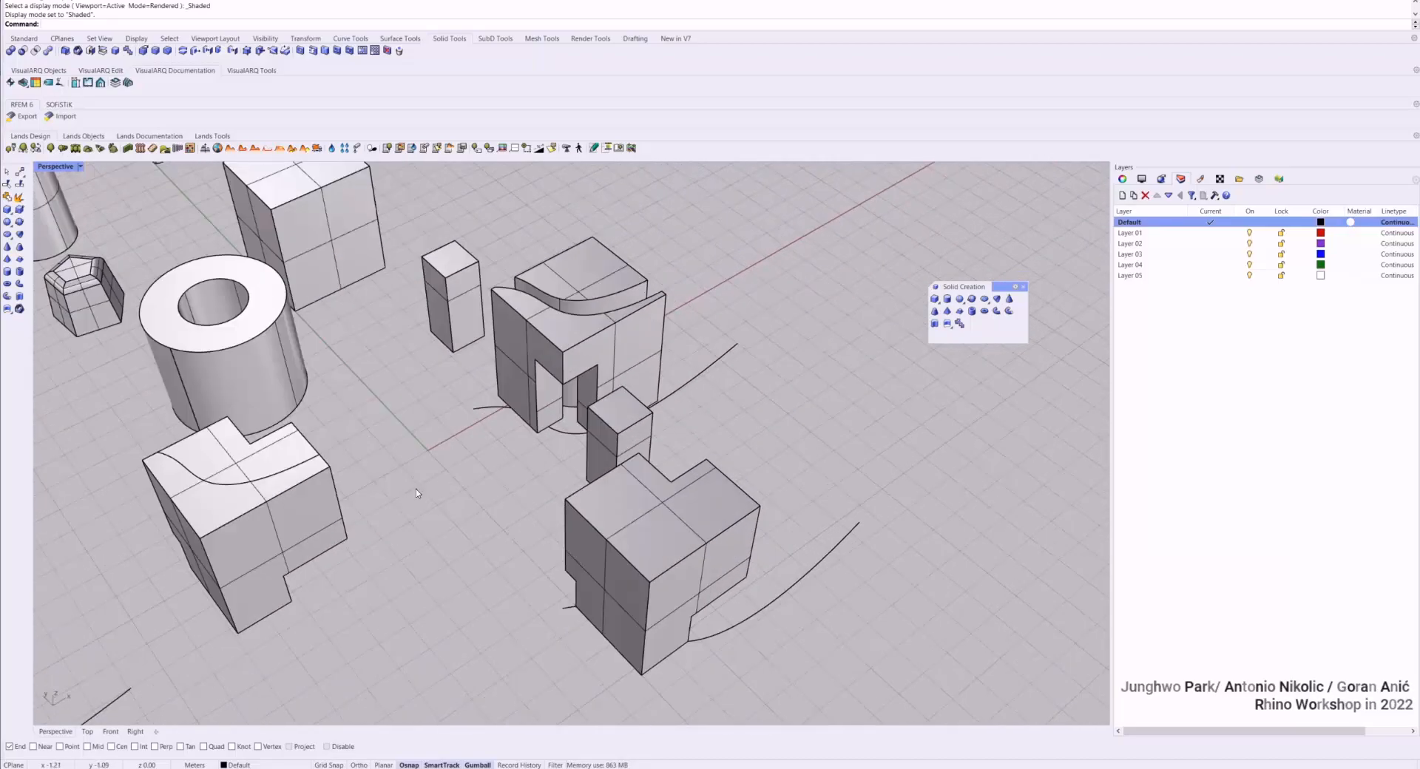
right_drag(900, 394, 482, 465)
scroll(481, 465, down, 5)
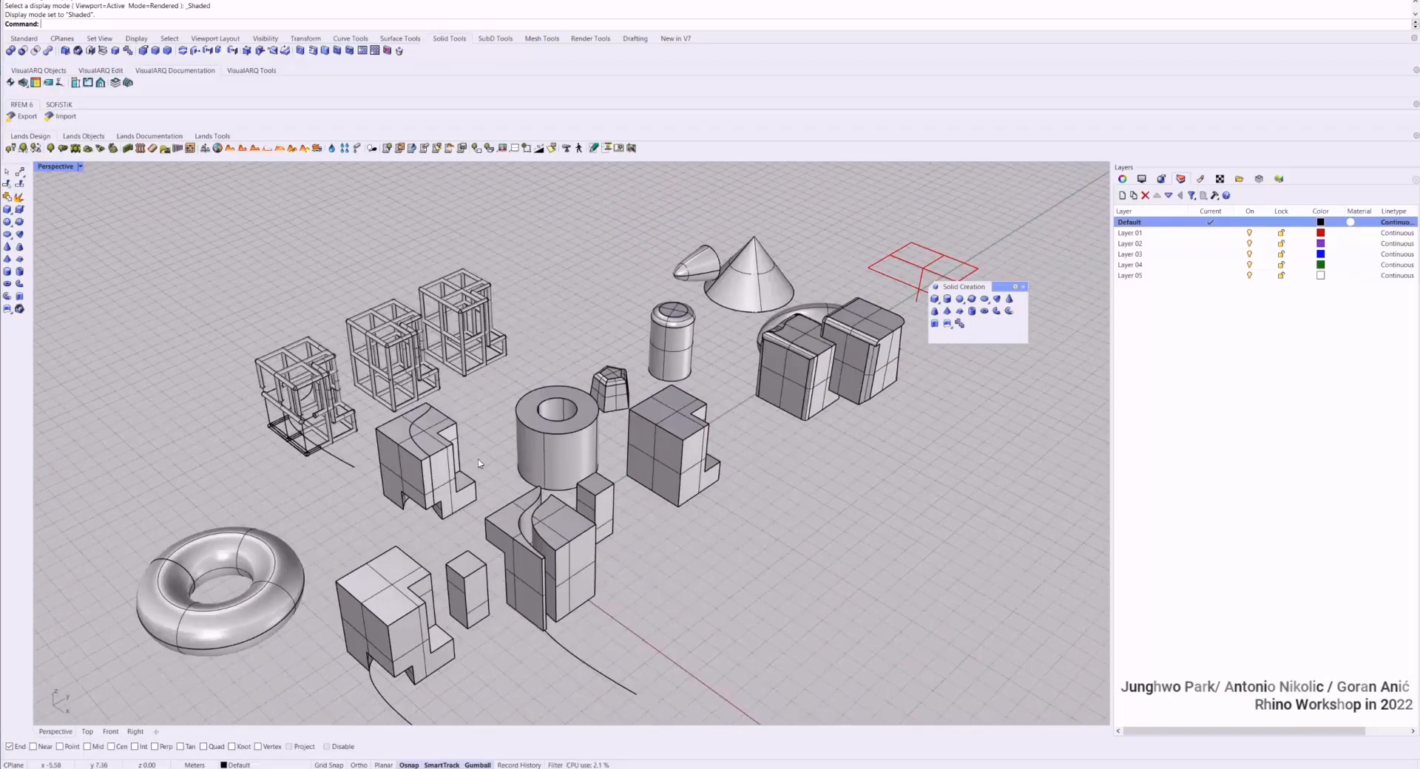
right_drag(597, 430, 406, 432)
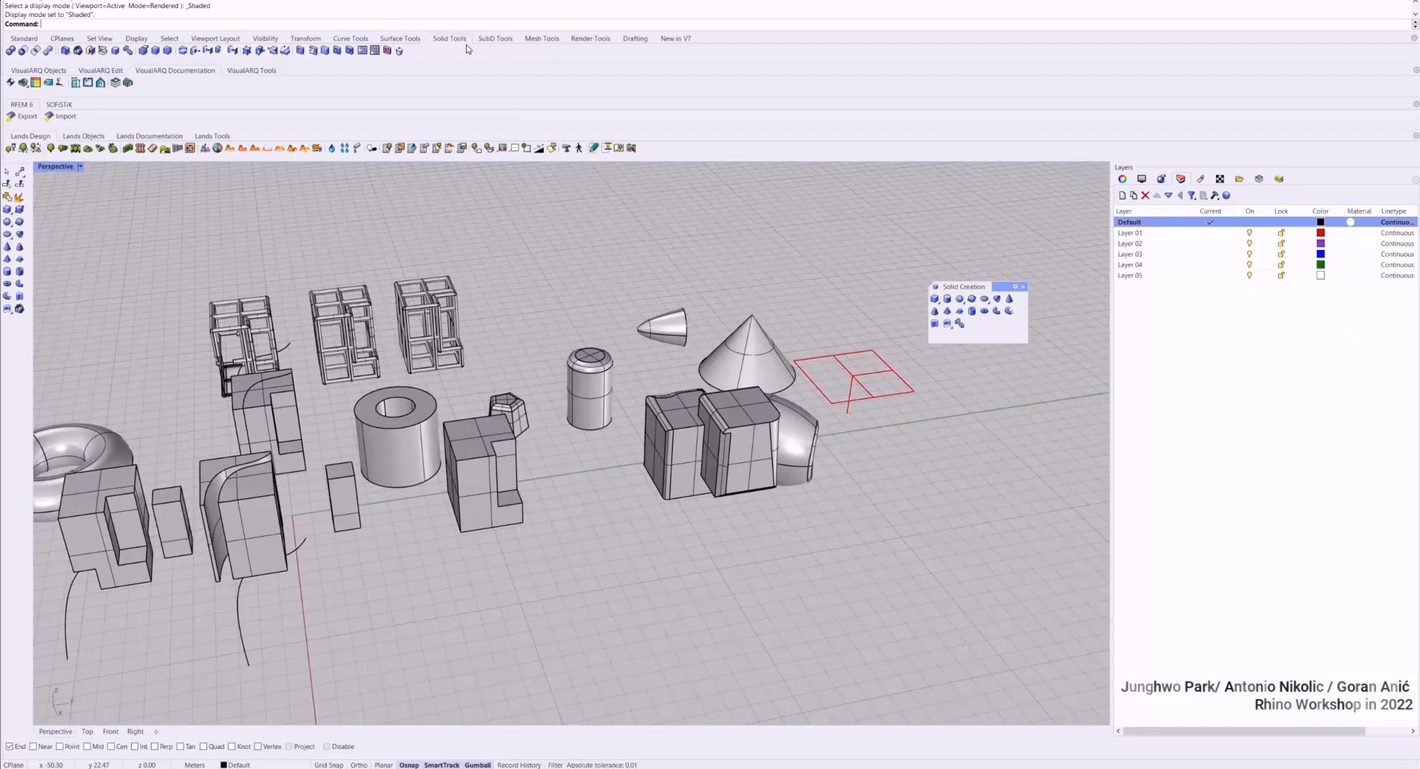
Run Show Edges on all objects in the scene to highlight their naked edges
click(448, 39)
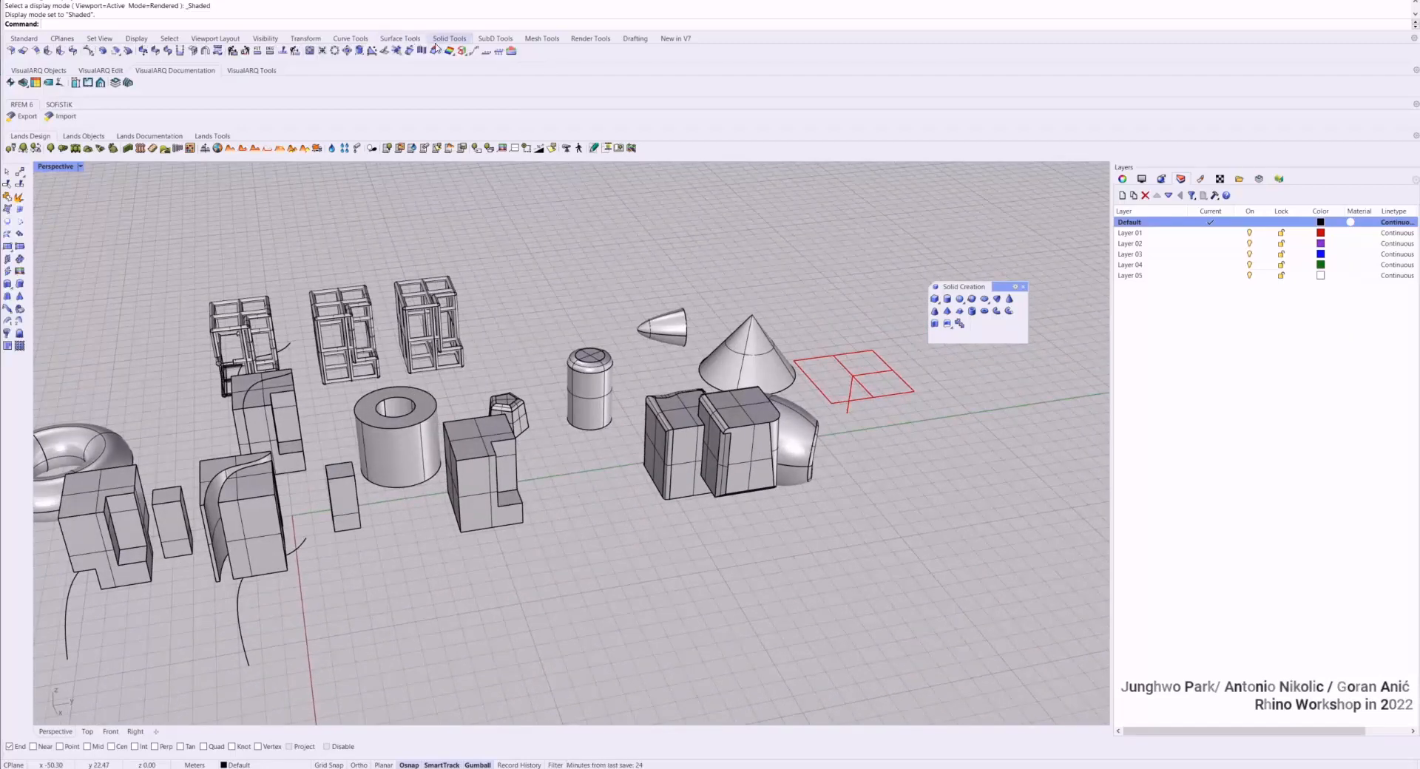
click(462, 51)
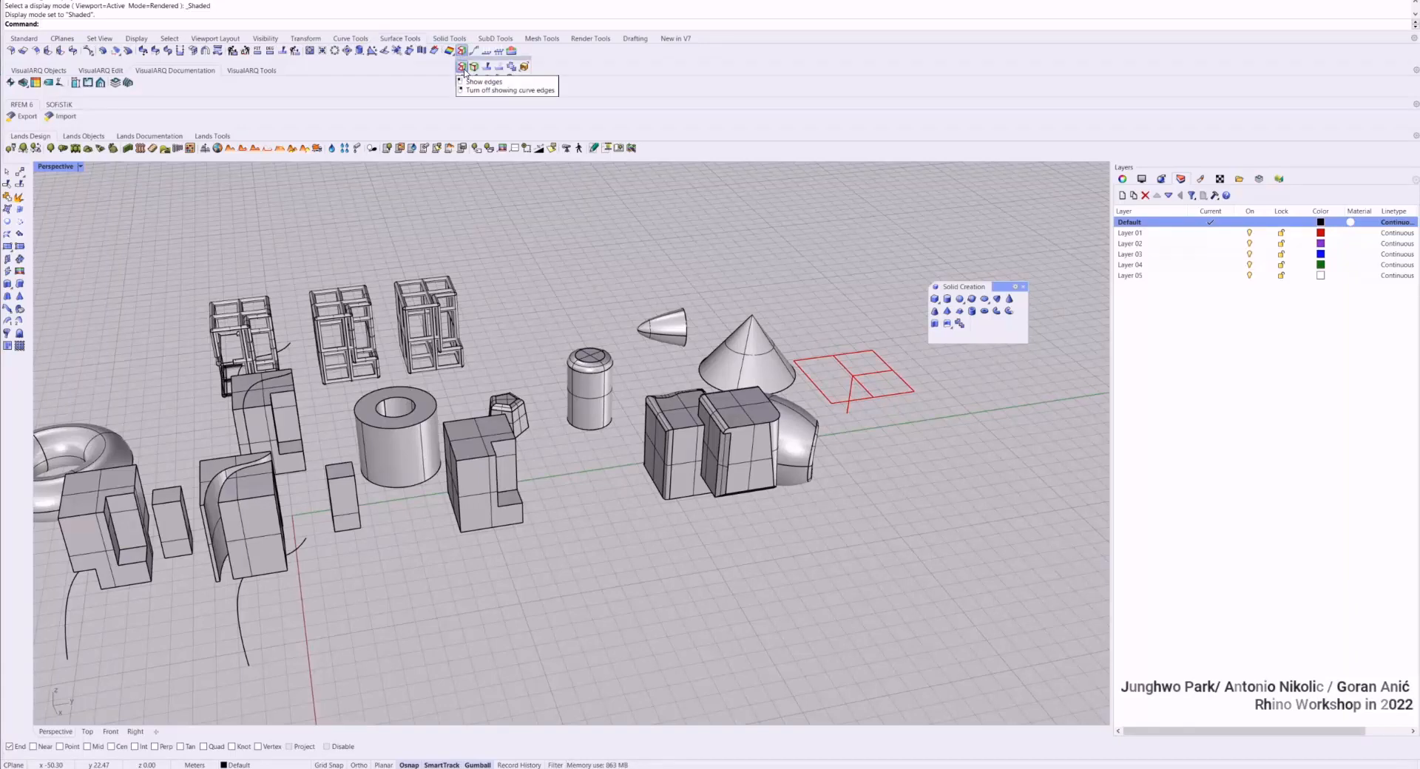
click(462, 67)
scroll(457, 404, down, 6)
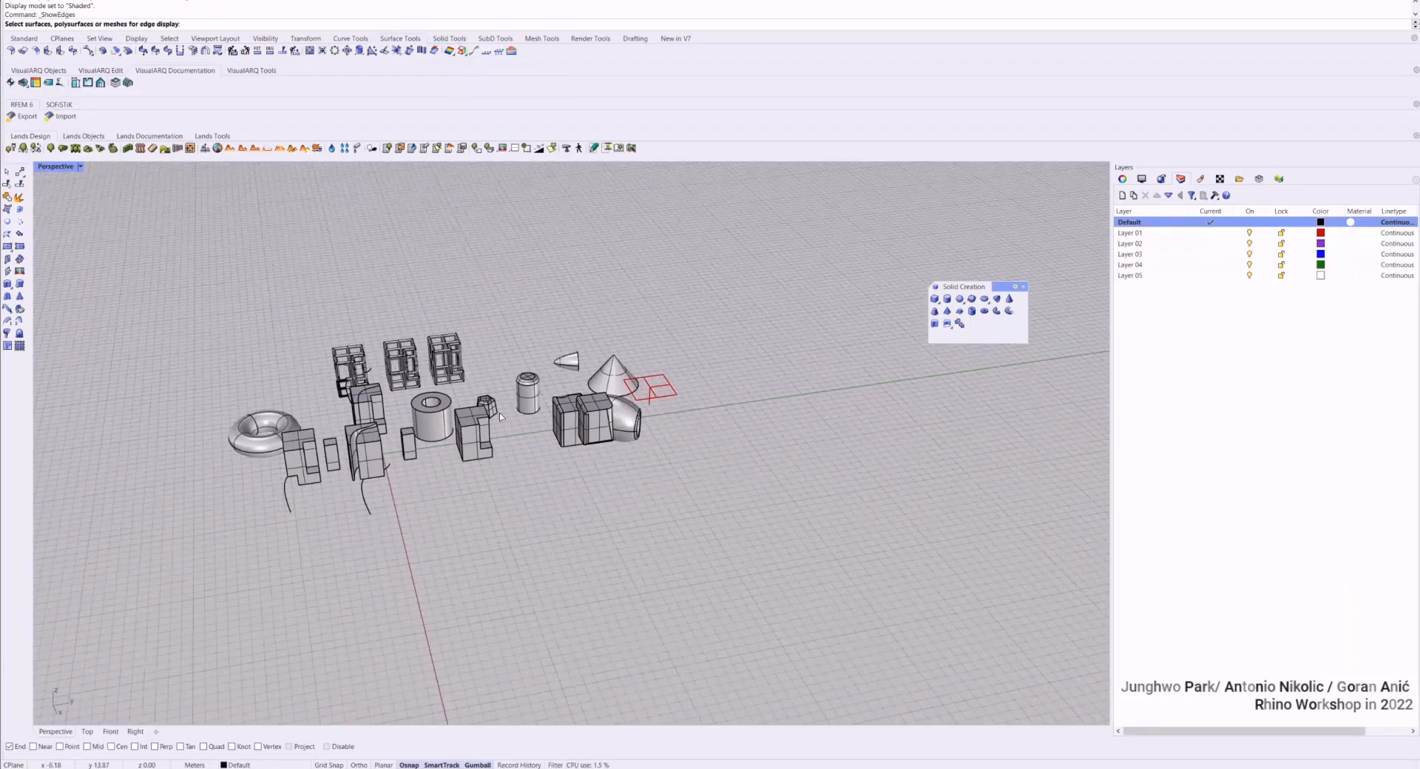
drag(213, 248, 806, 639)
key(Return)
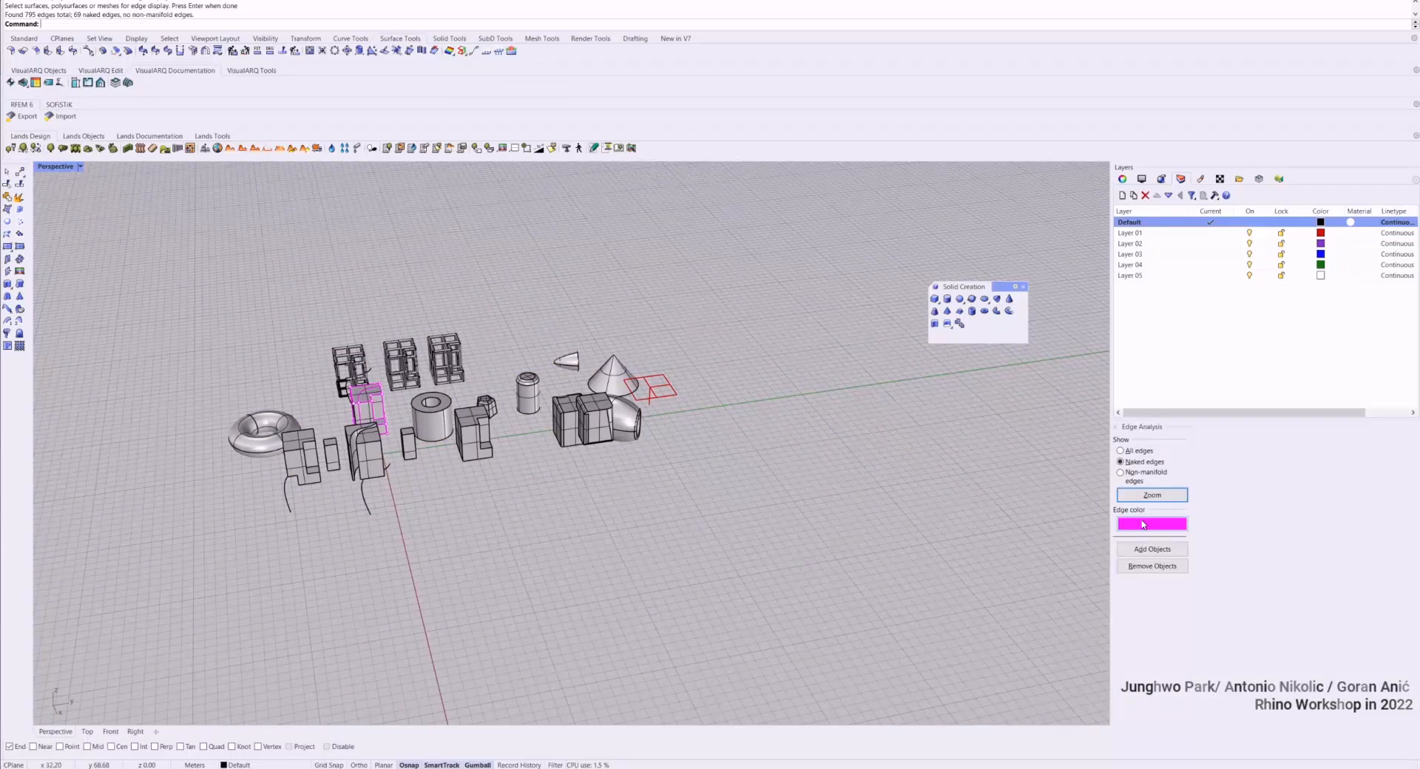
Zoom to the naked edges and examine them on the split box from several sides
click(1152, 493)
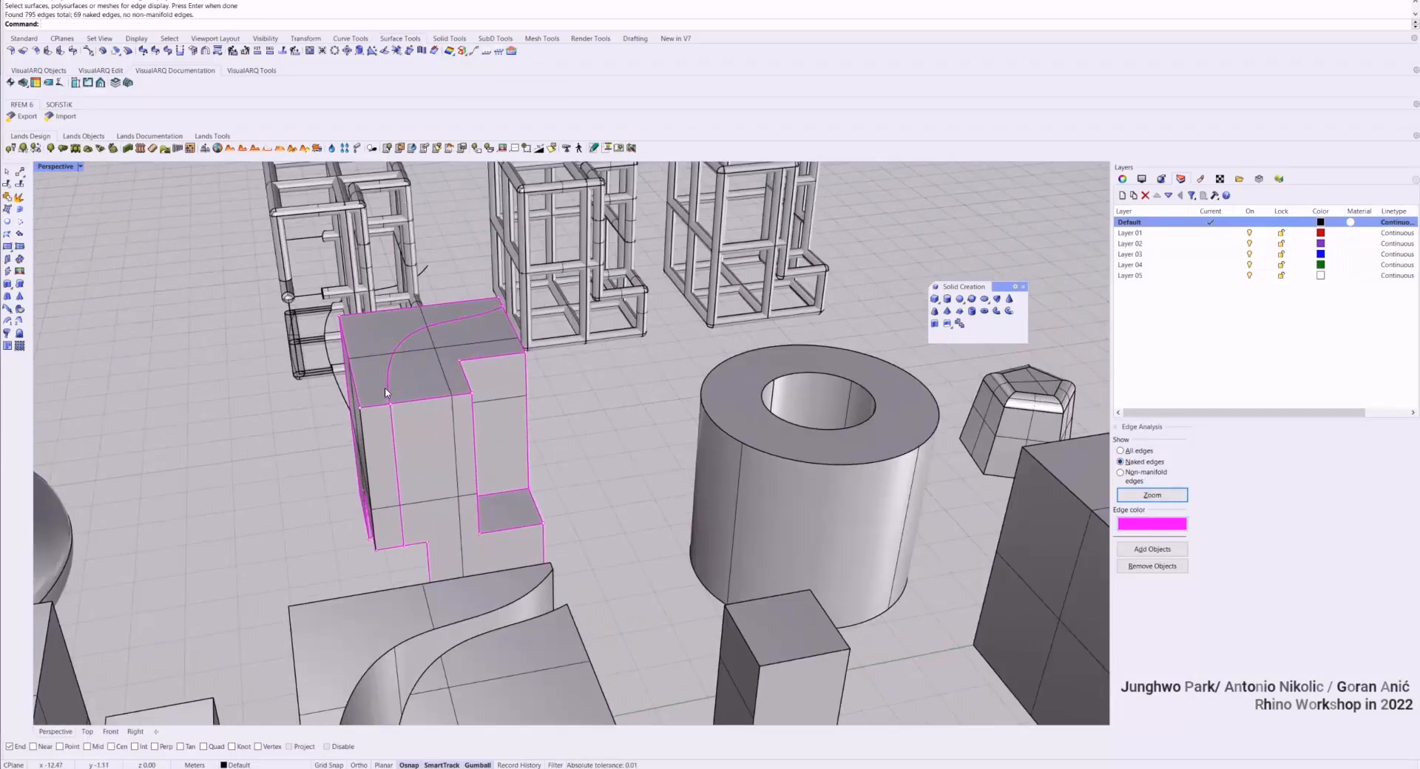
right_drag(362, 424, 917, 444)
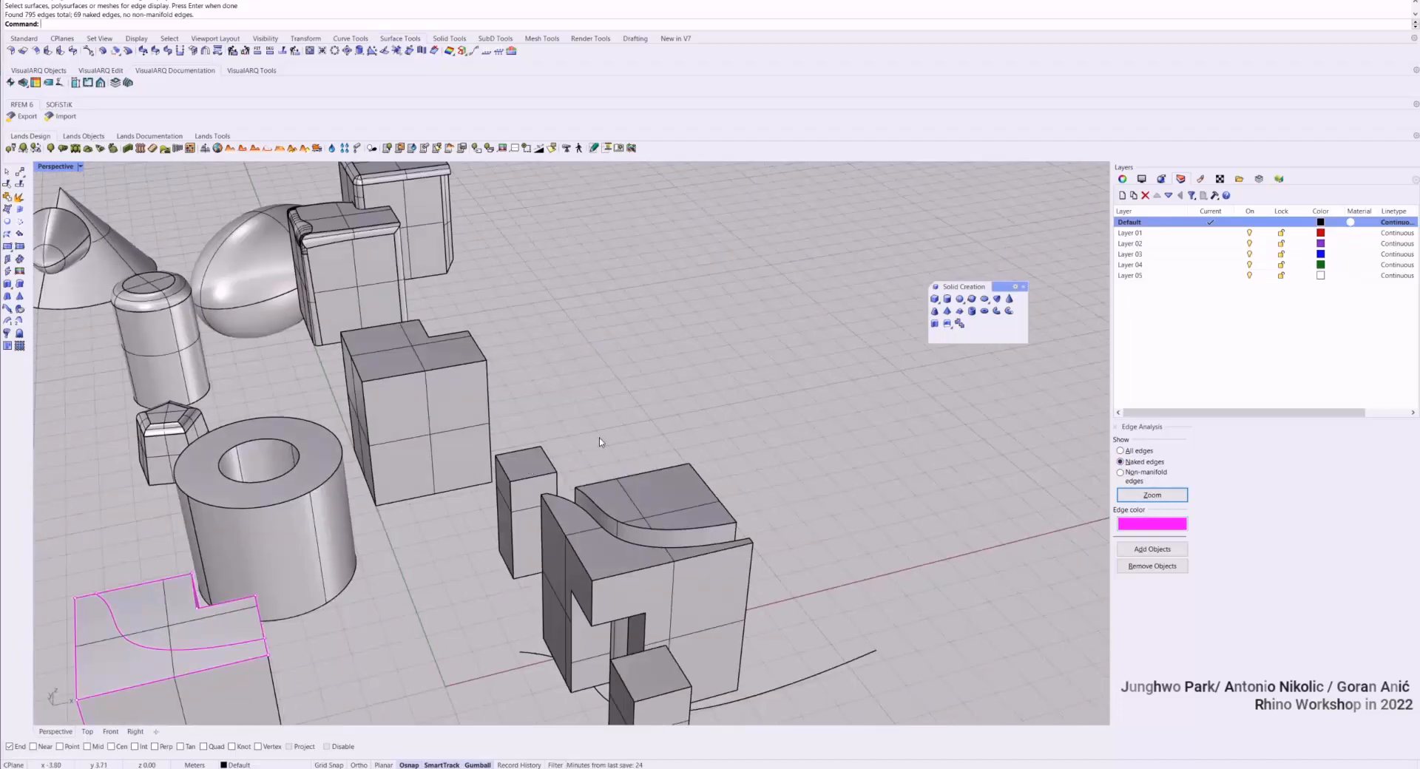
shift+right_drag(281, 603, 511, 482)
scroll(510, 483, up, 3)
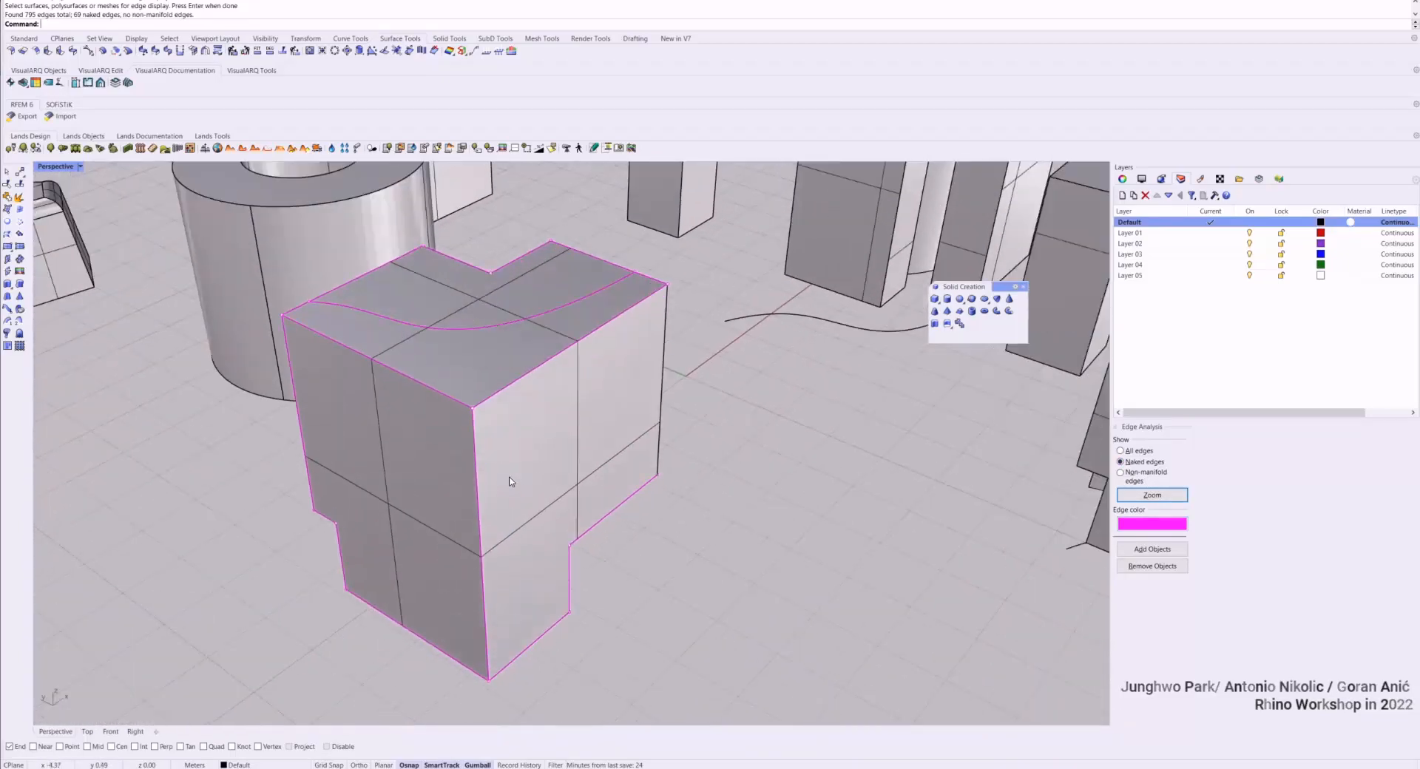
Zoom to all naked edges and view the highlighted split box among the neighbouring objects
click(1139, 497)
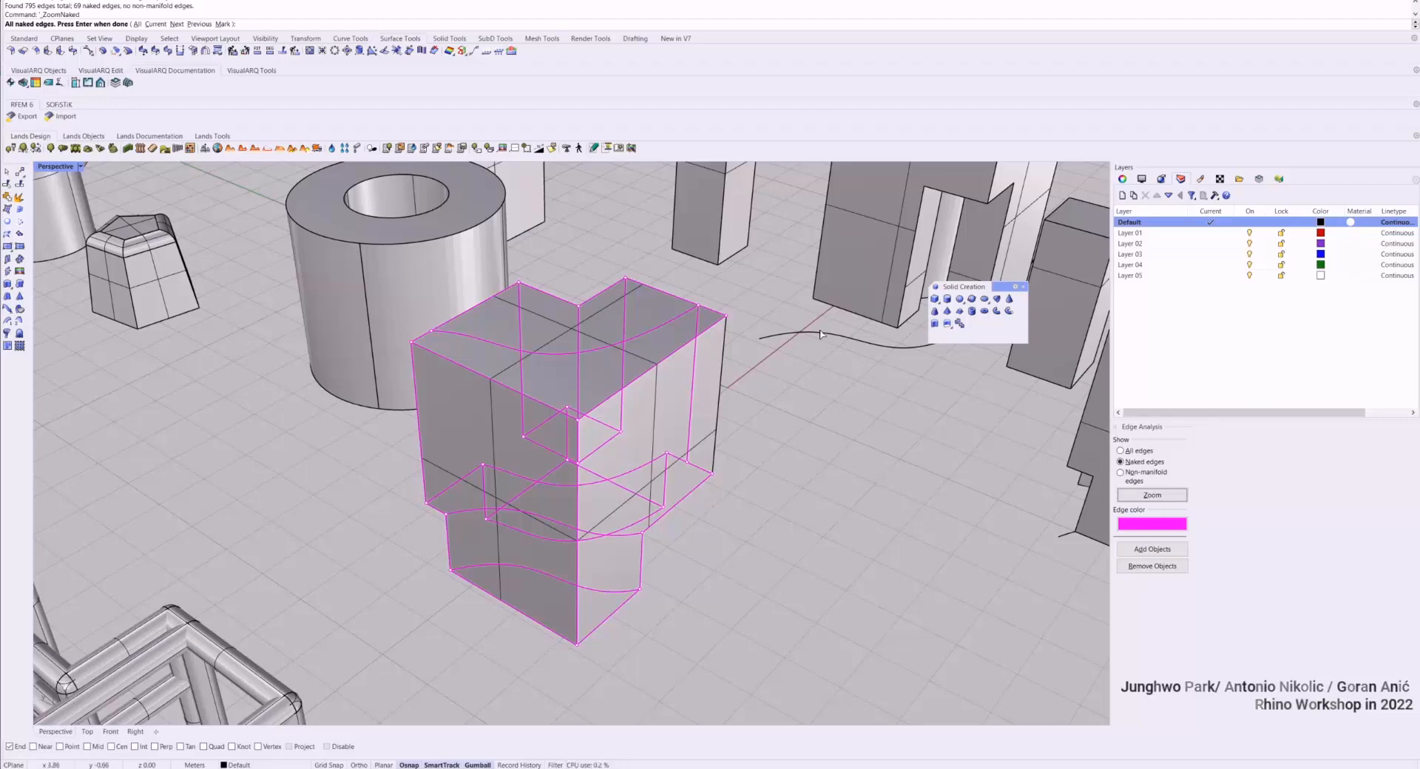
scroll(453, 238, down, 3)
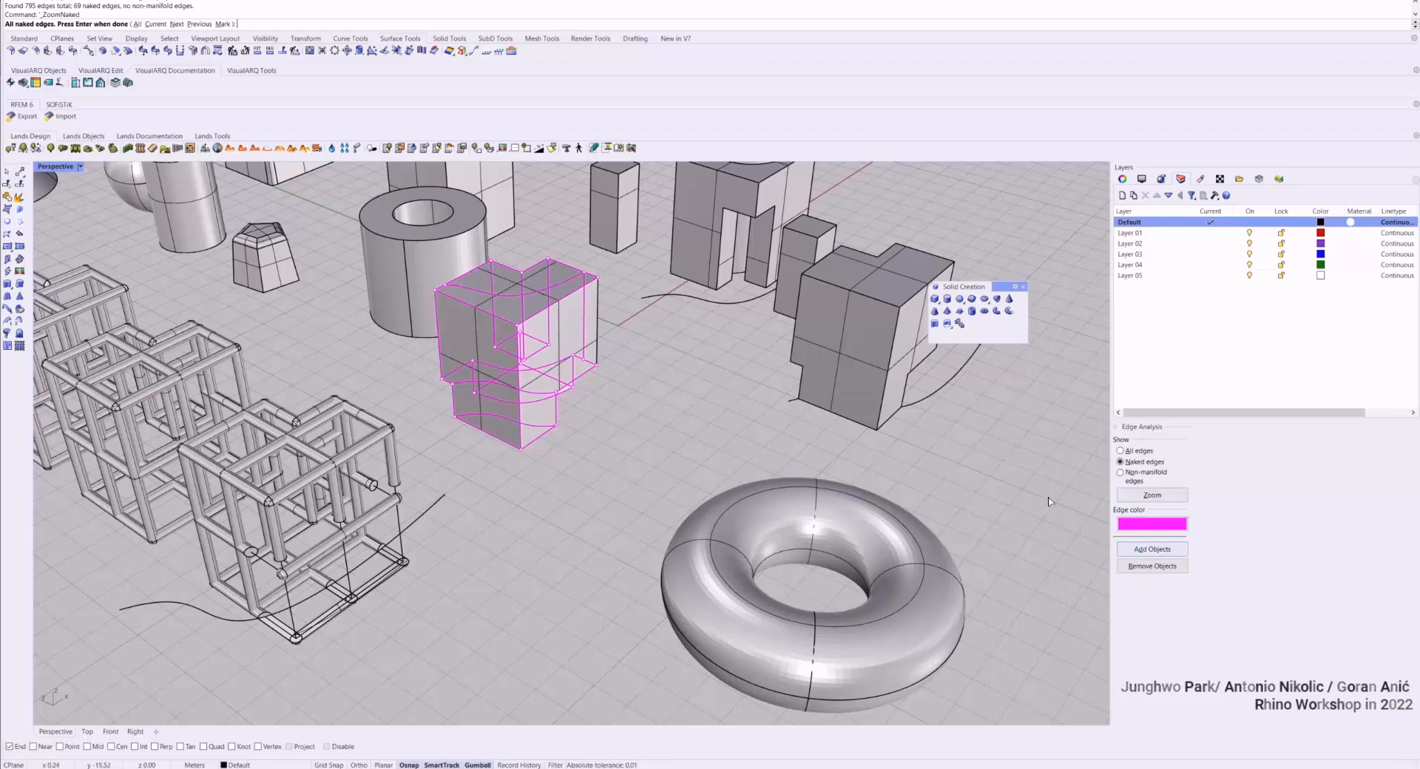
click(1149, 567)
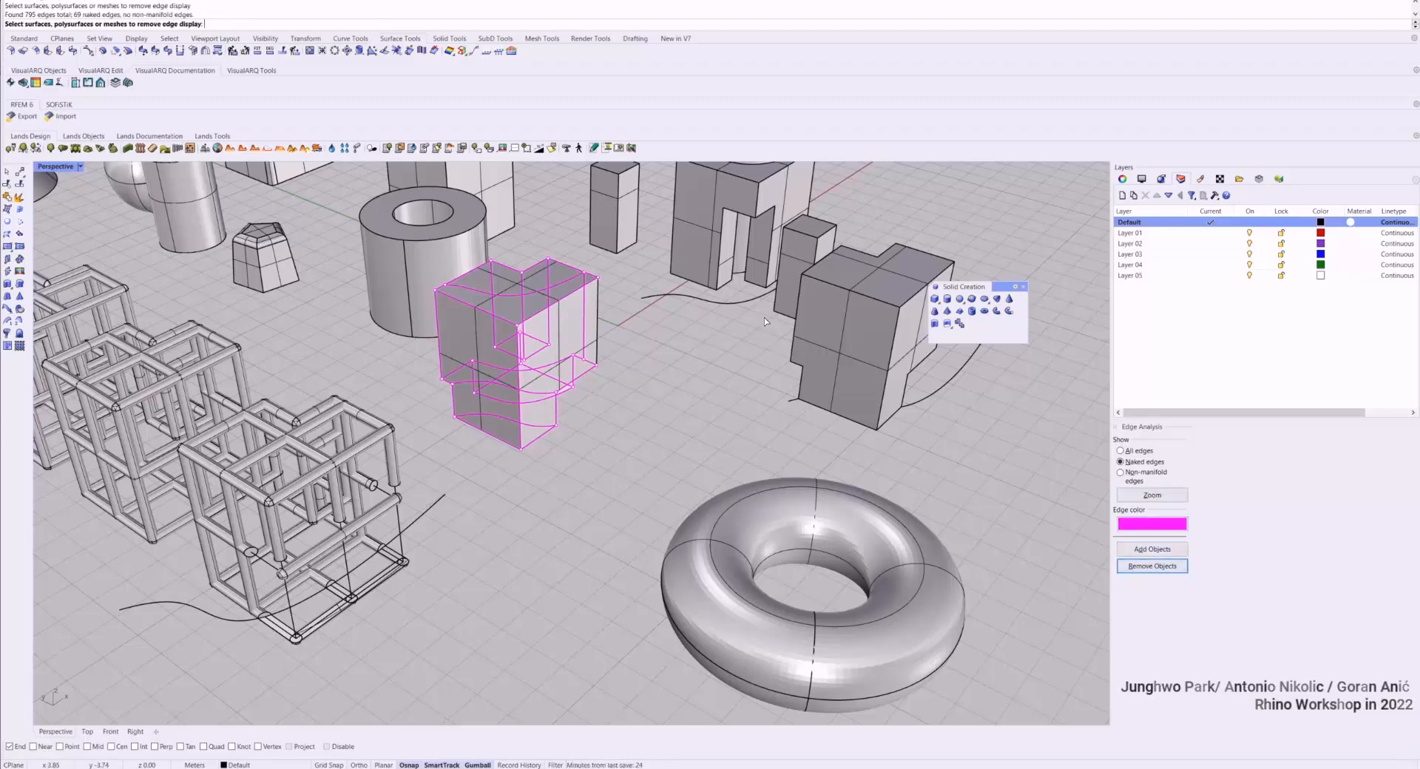
scroll(765, 317, down, 5)
scroll(722, 324, down, 2)
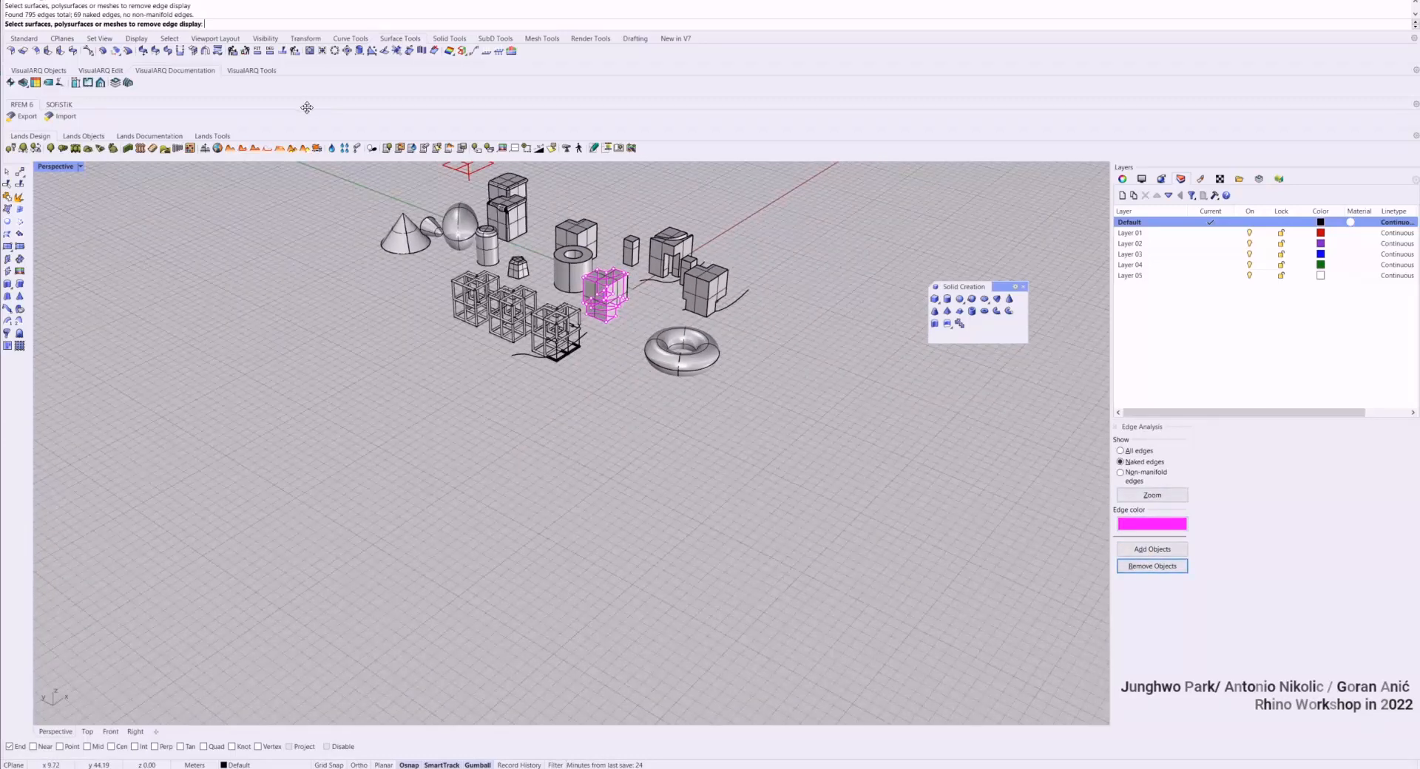
key(Escape)
scroll(562, 235, up, 7)
right_click(591, 274)
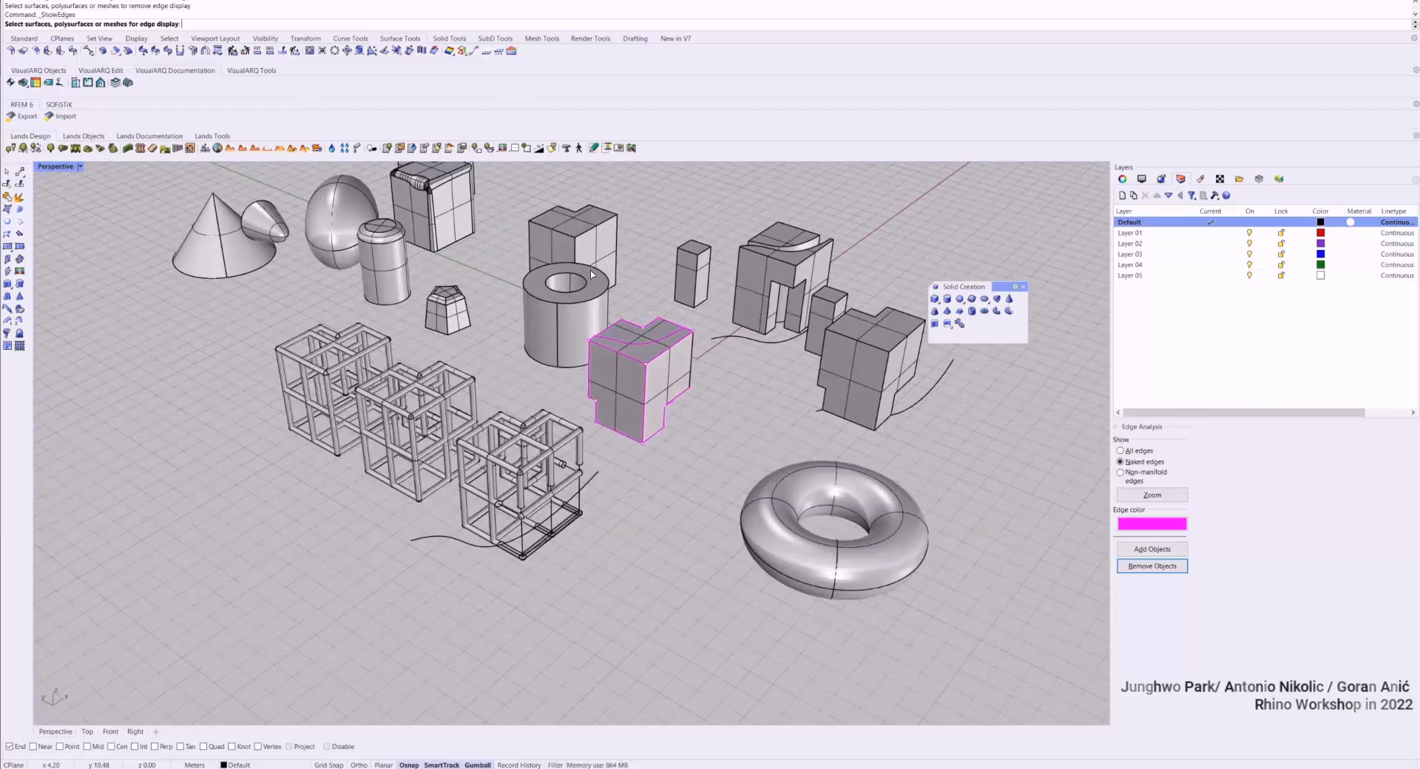
right_click(591, 275)
Remove all objects in the scene from the edge analysis display
click(1151, 567)
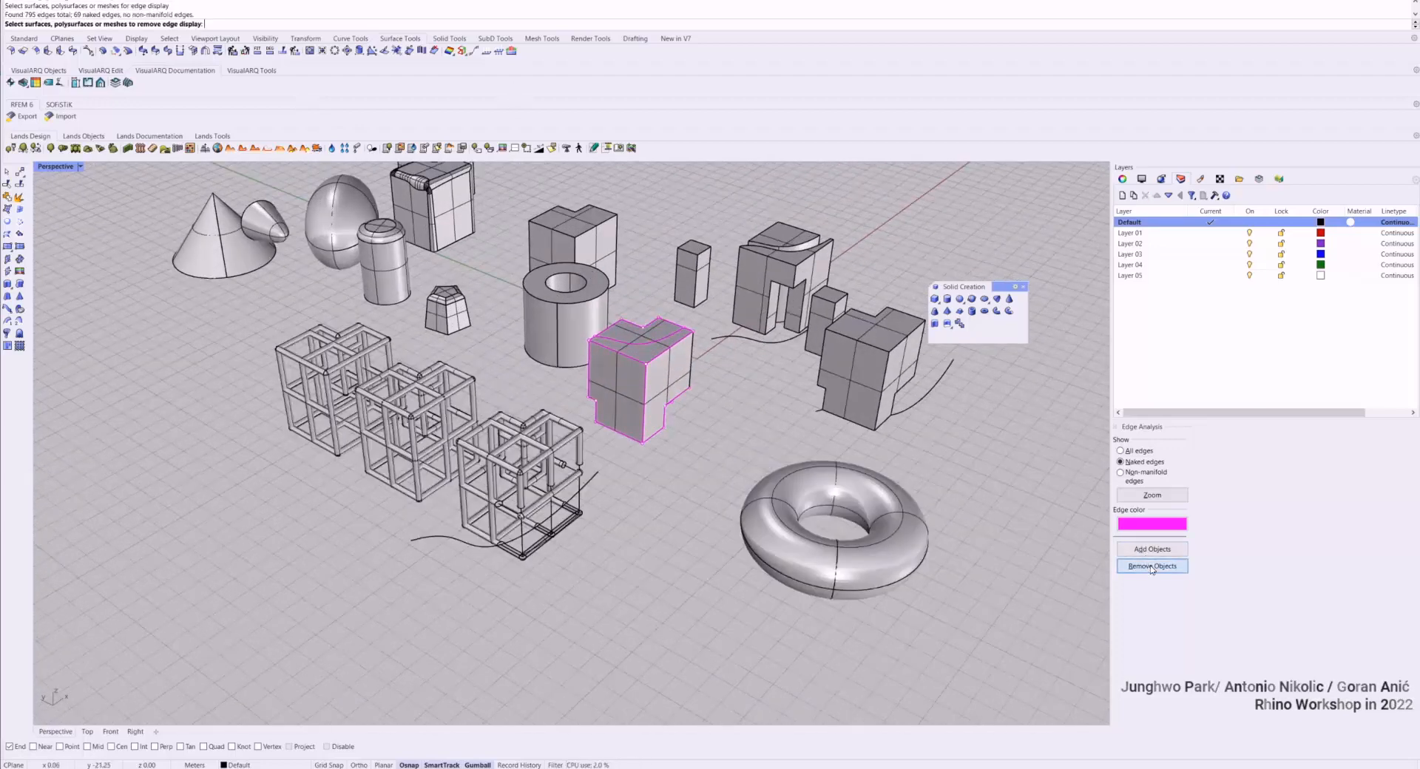
scroll(719, 343, down, 7)
drag(921, 536, 370, 193)
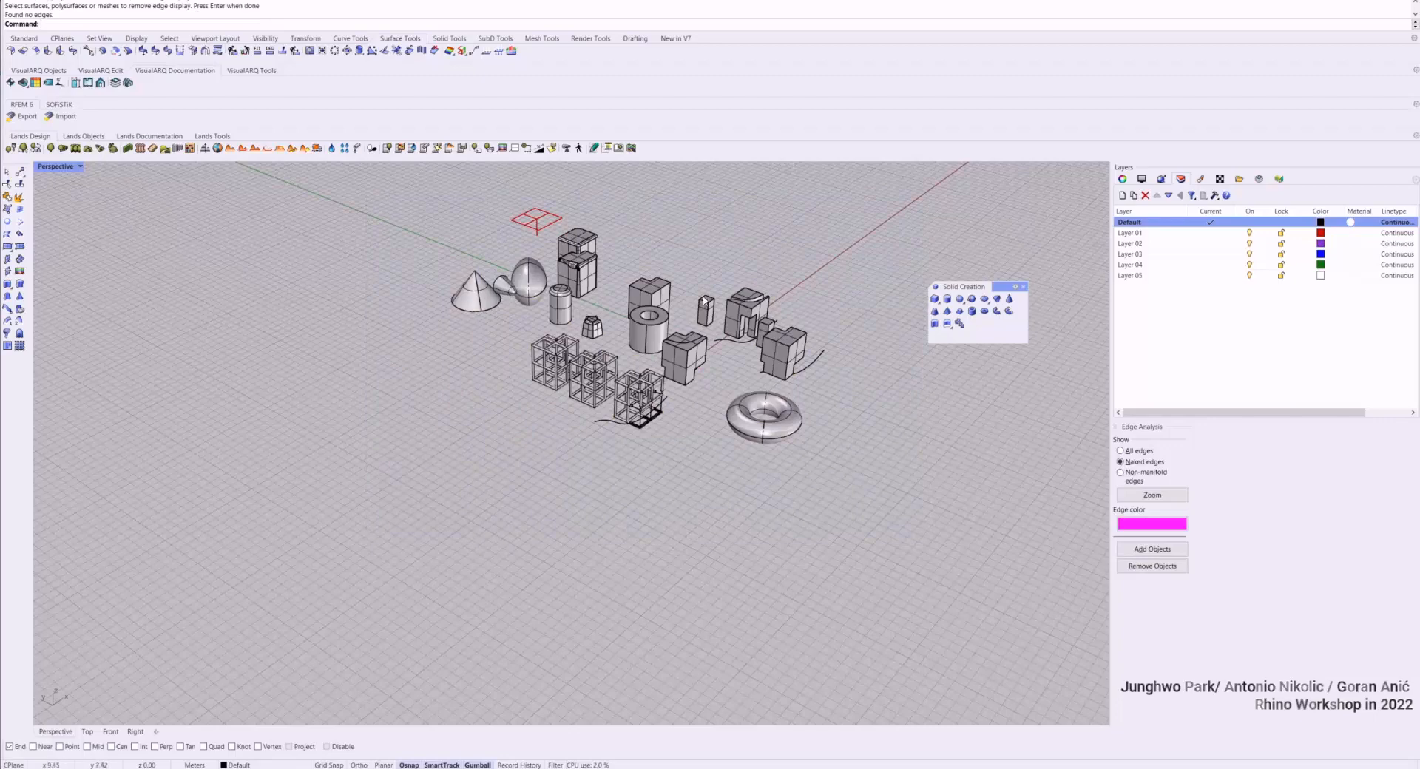
scroll(714, 287, up, 2)
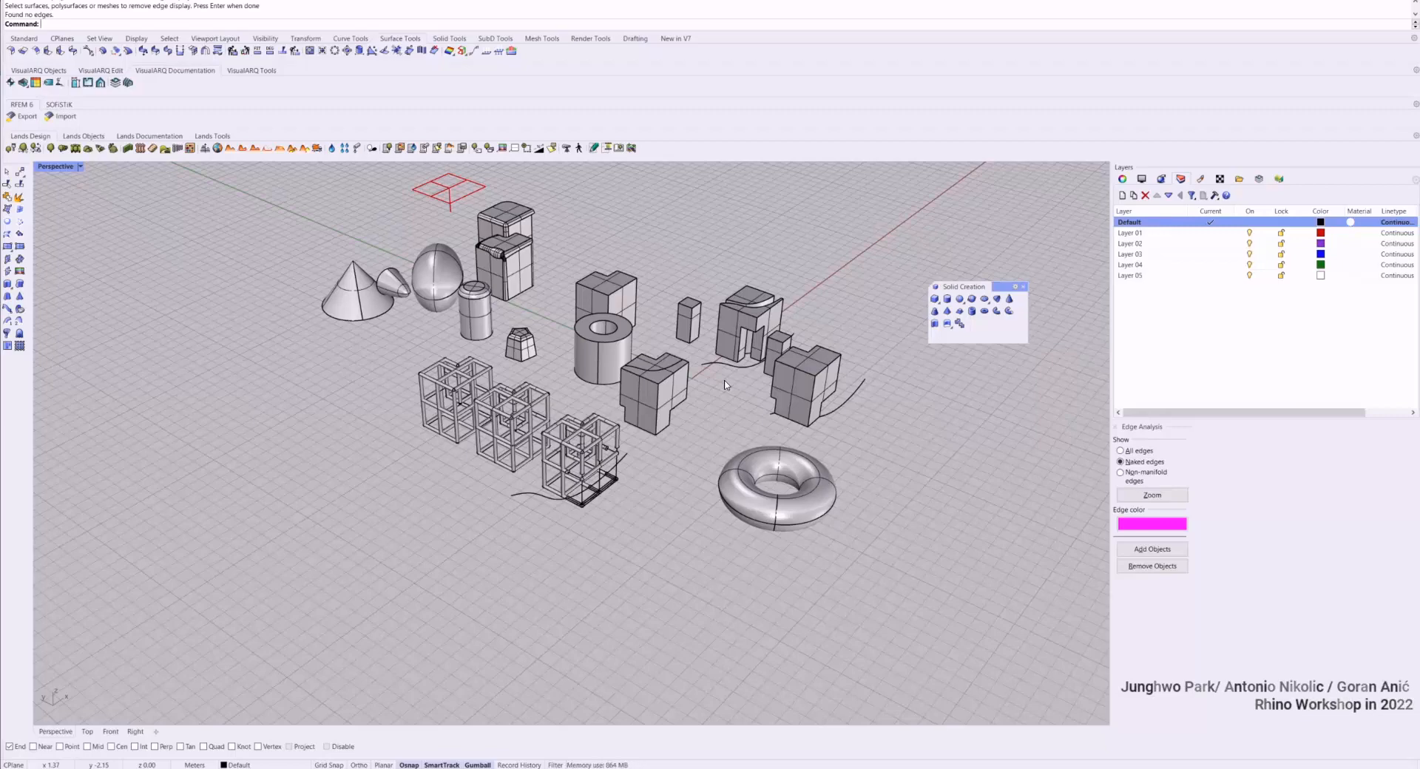
right_drag(725, 375, 519, 402)
scroll(461, 369, up, 4)
scroll(549, 360, down, 4)
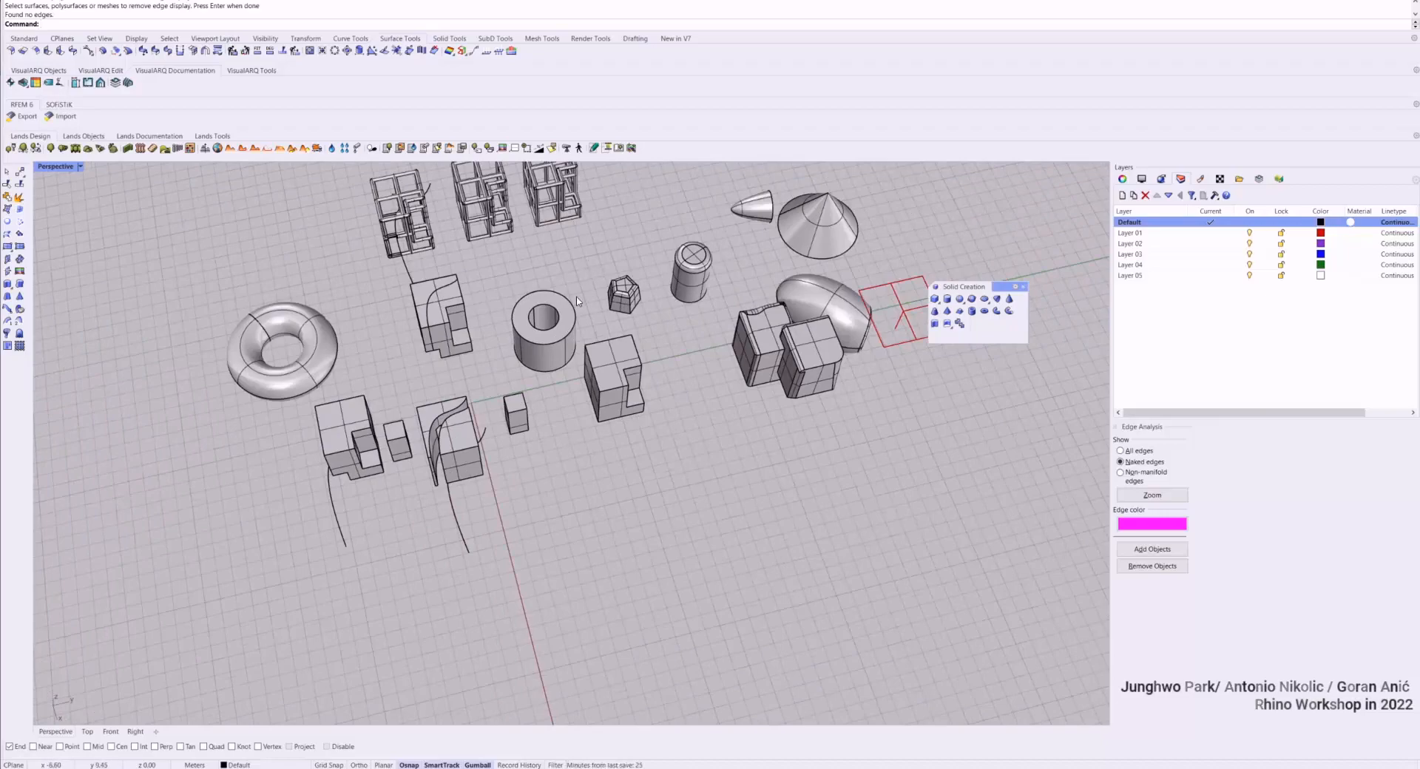
right_drag(582, 278, 573, 241)
scroll(590, 215, up, 8)
drag(633, 202, 509, 374)
scroll(509, 374, down, 1)
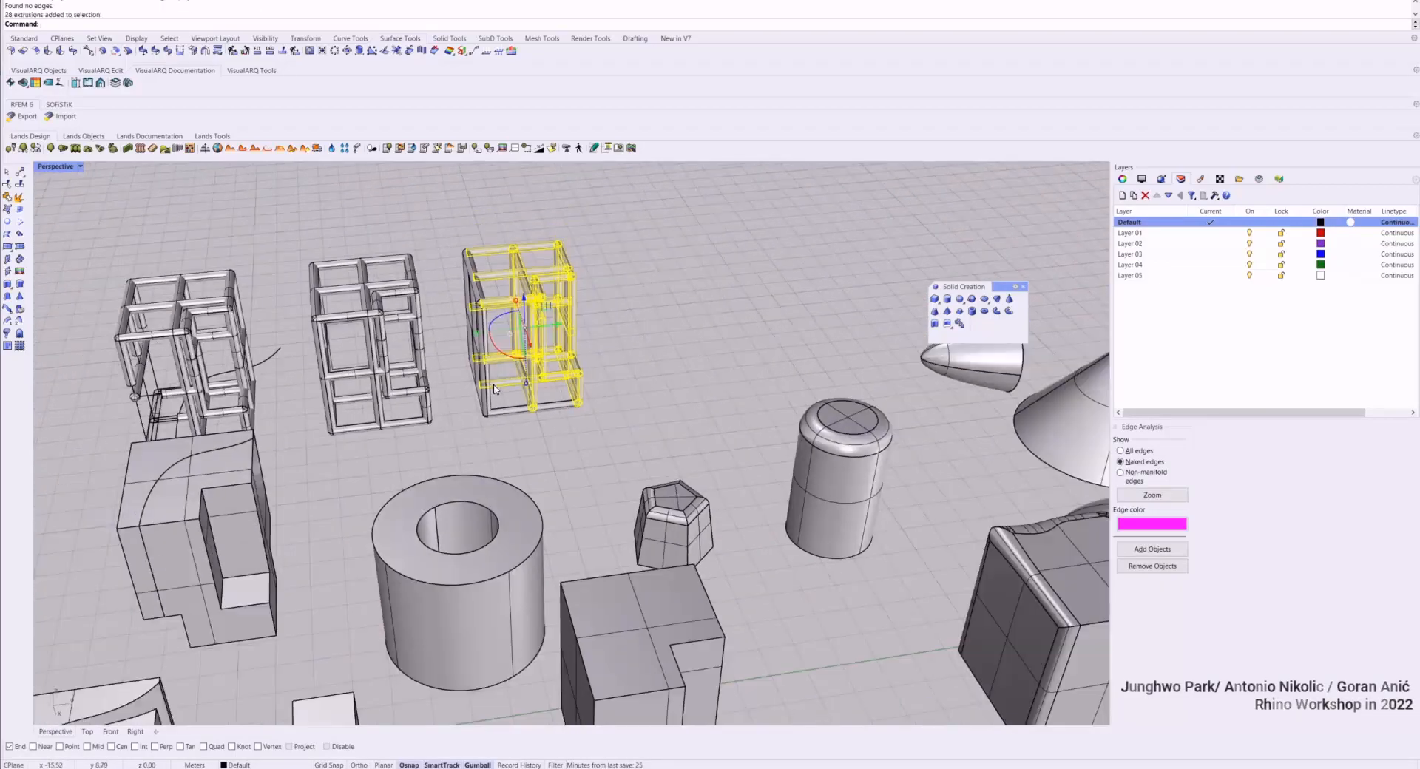
drag(556, 326, 699, 311)
key(Escape)
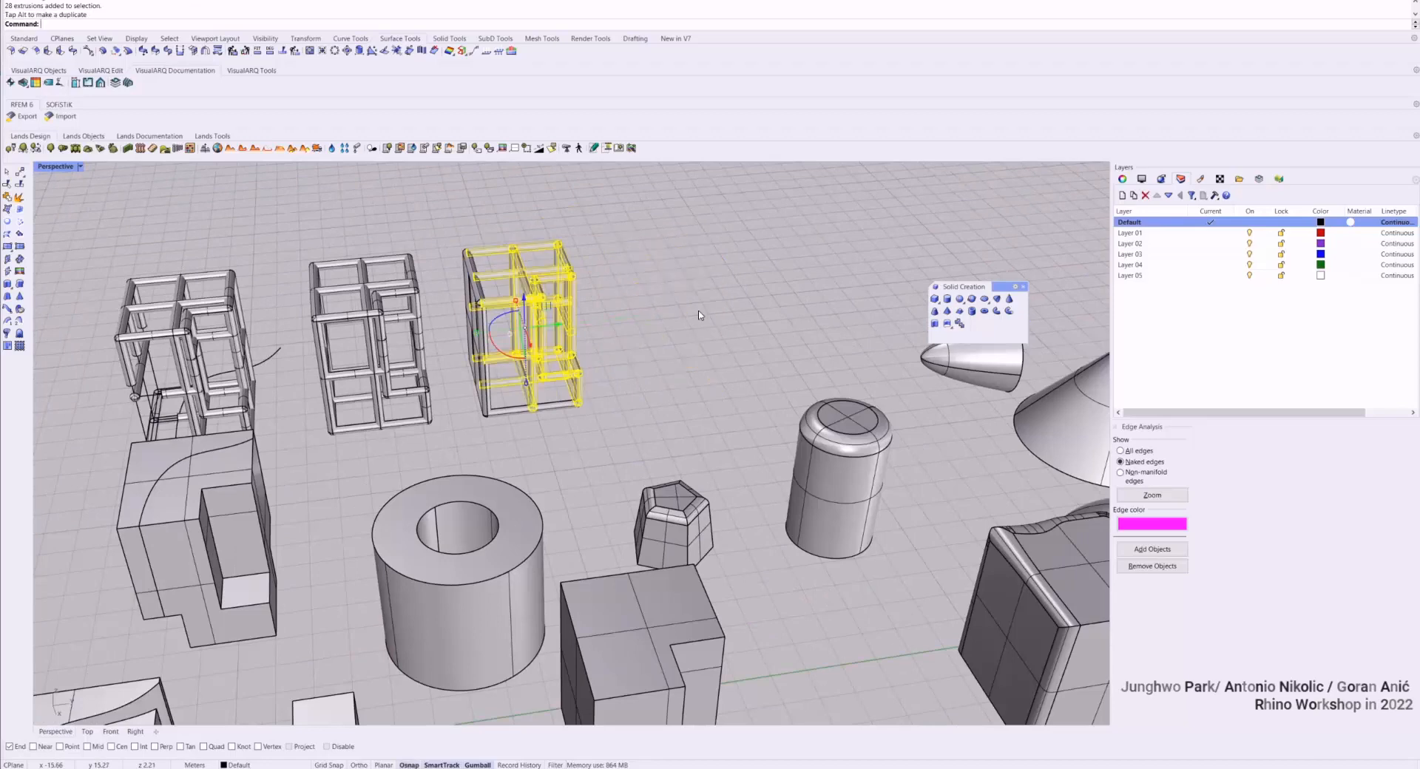
key(Escape)
scroll(642, 310, down, 3)
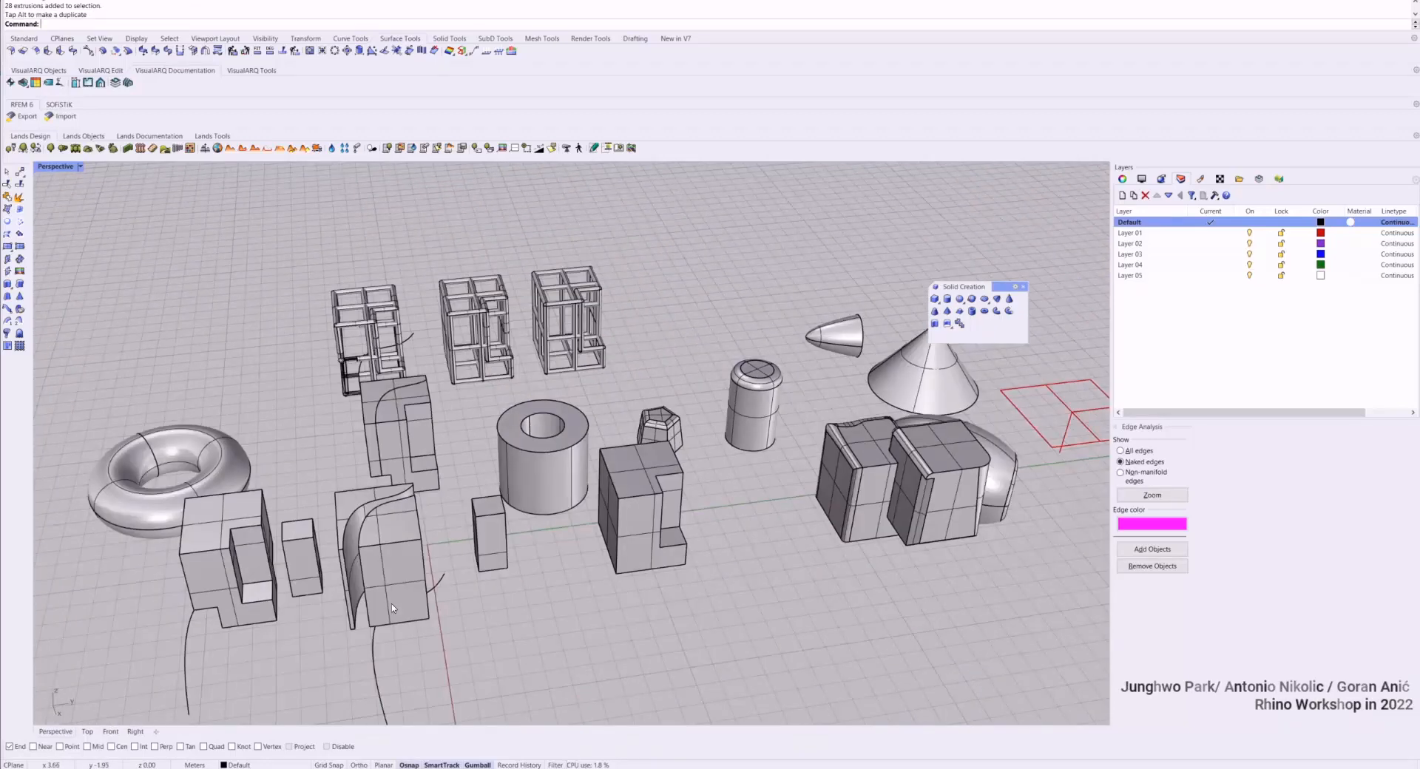
Move the curve beside the cut pipe frame to the empty area on the far side of the torus
click(408, 345)
drag(412, 374, 174, 368)
shift+right_drag(174, 367, 359, 377)
scroll(358, 377, up, 3)
drag(437, 397, 255, 405)
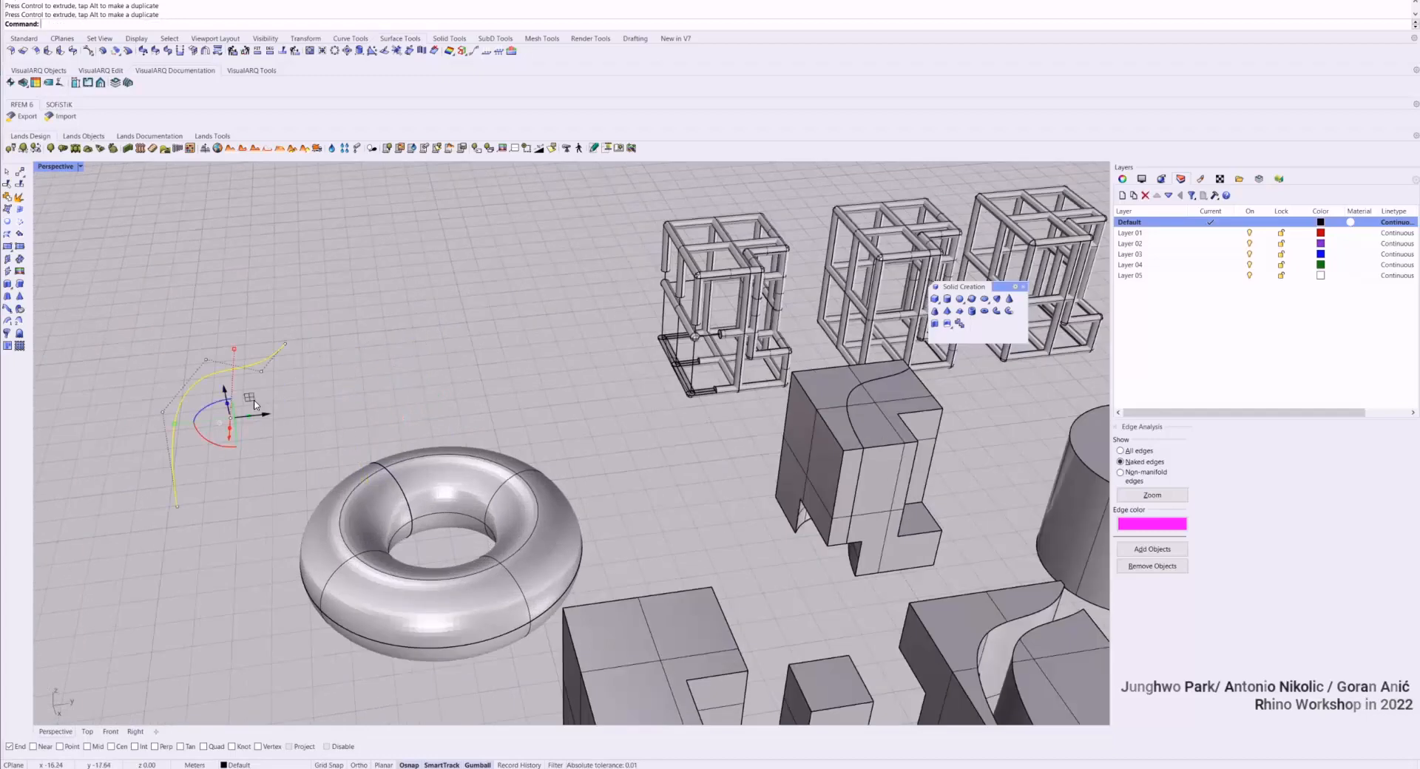
key(Escape)
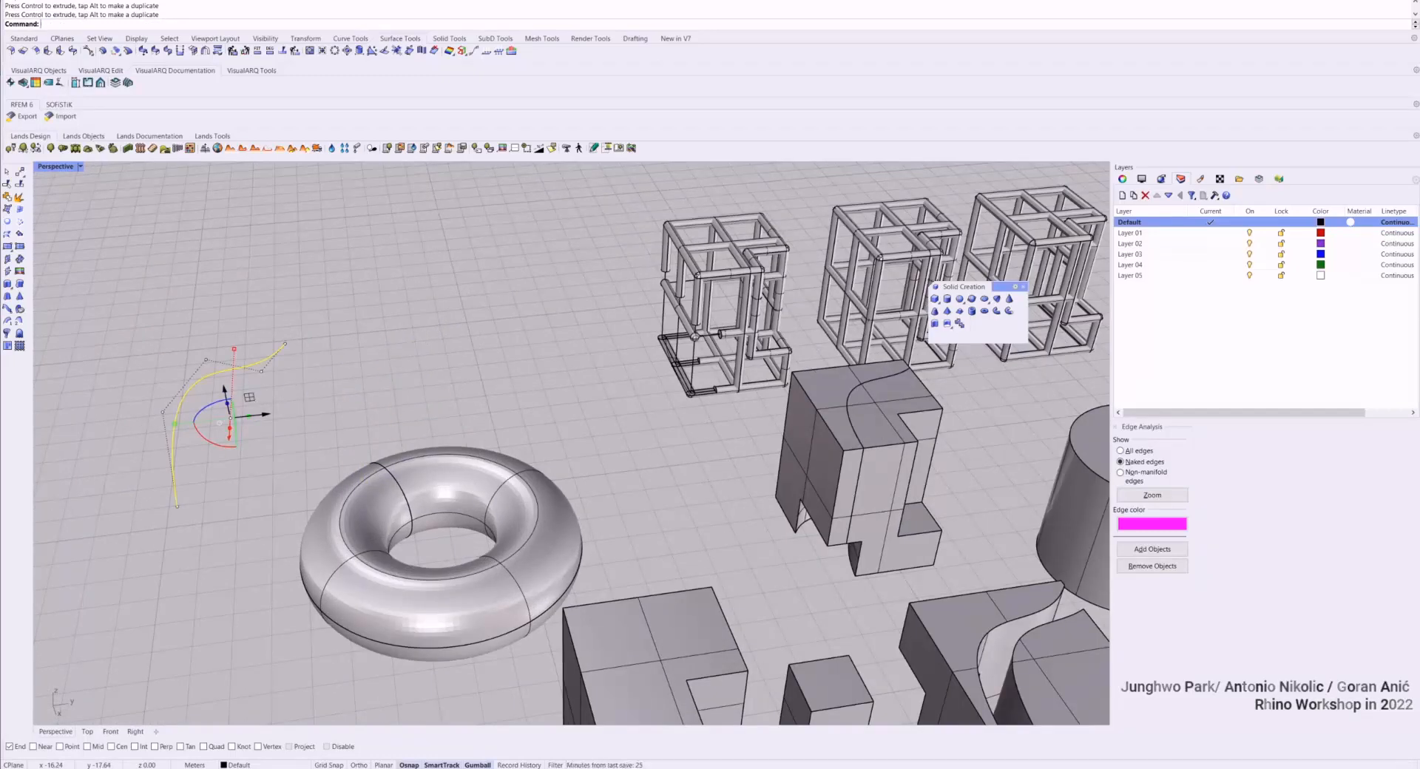
Create a round-capped pipe along the moved curve, with a 0.30 diameter at both ends
text(Pipe)
key(Return)
key(Return)
key(Return)
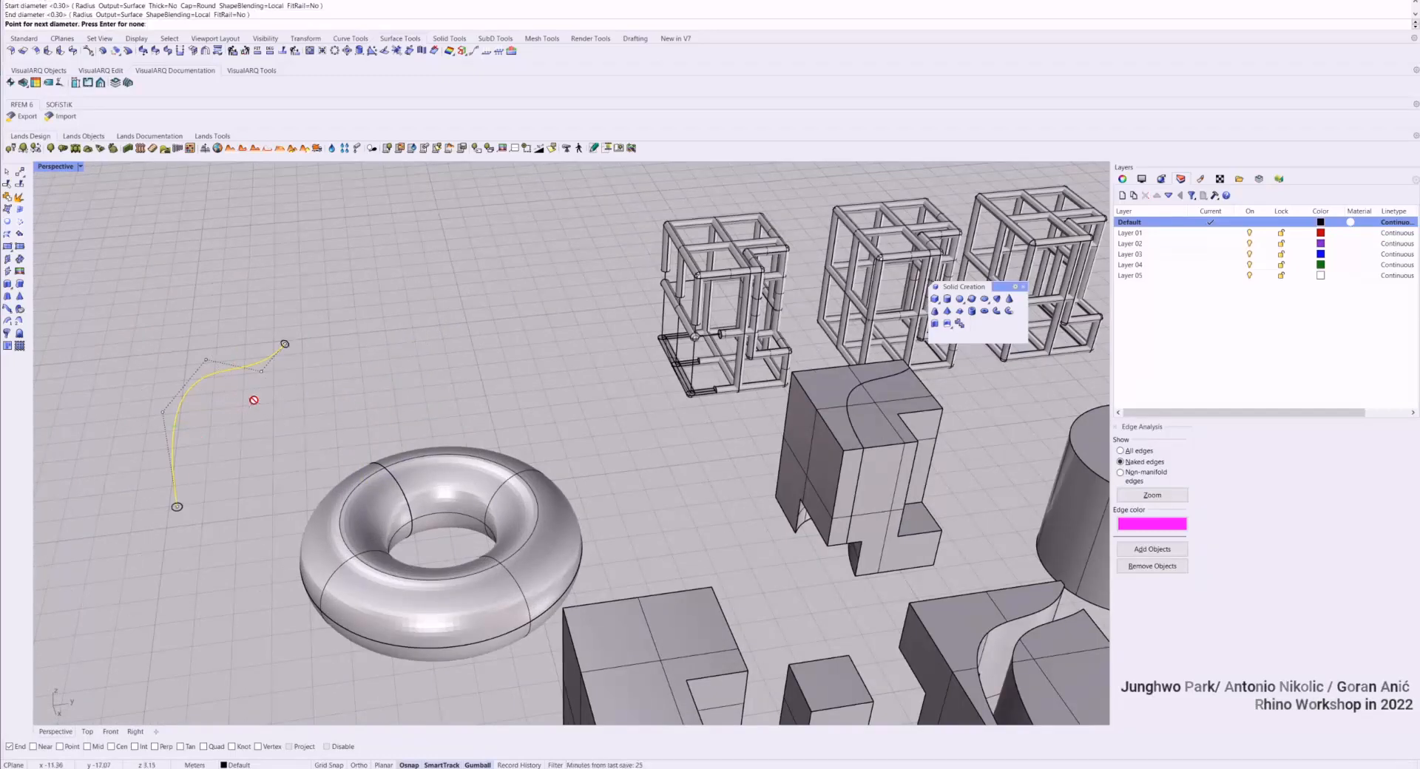
key(Return)
scroll(253, 392, up, 5)
scroll(237, 370, down, 4)
right_drag(233, 360, 273, 367)
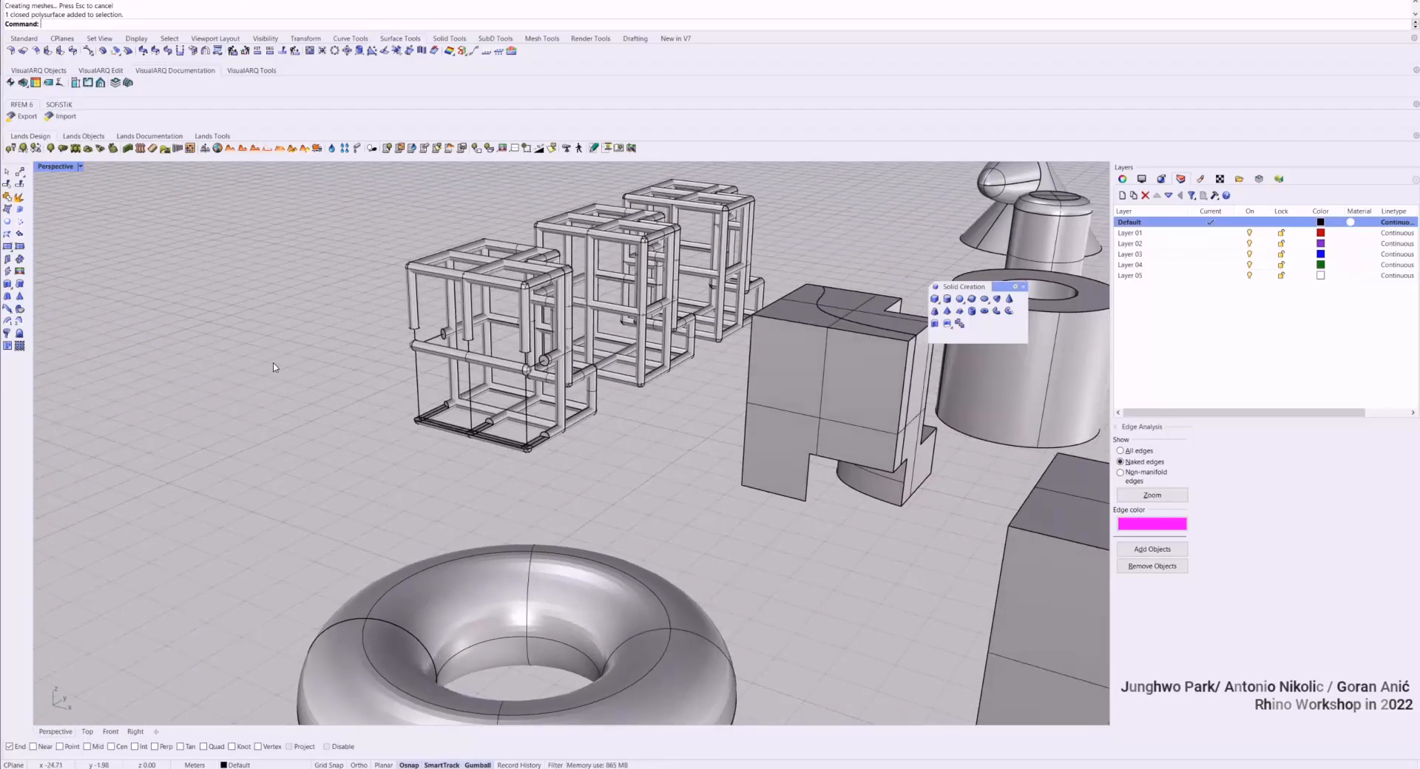
scroll(340, 477, down, 4)
scroll(415, 499, up, 3)
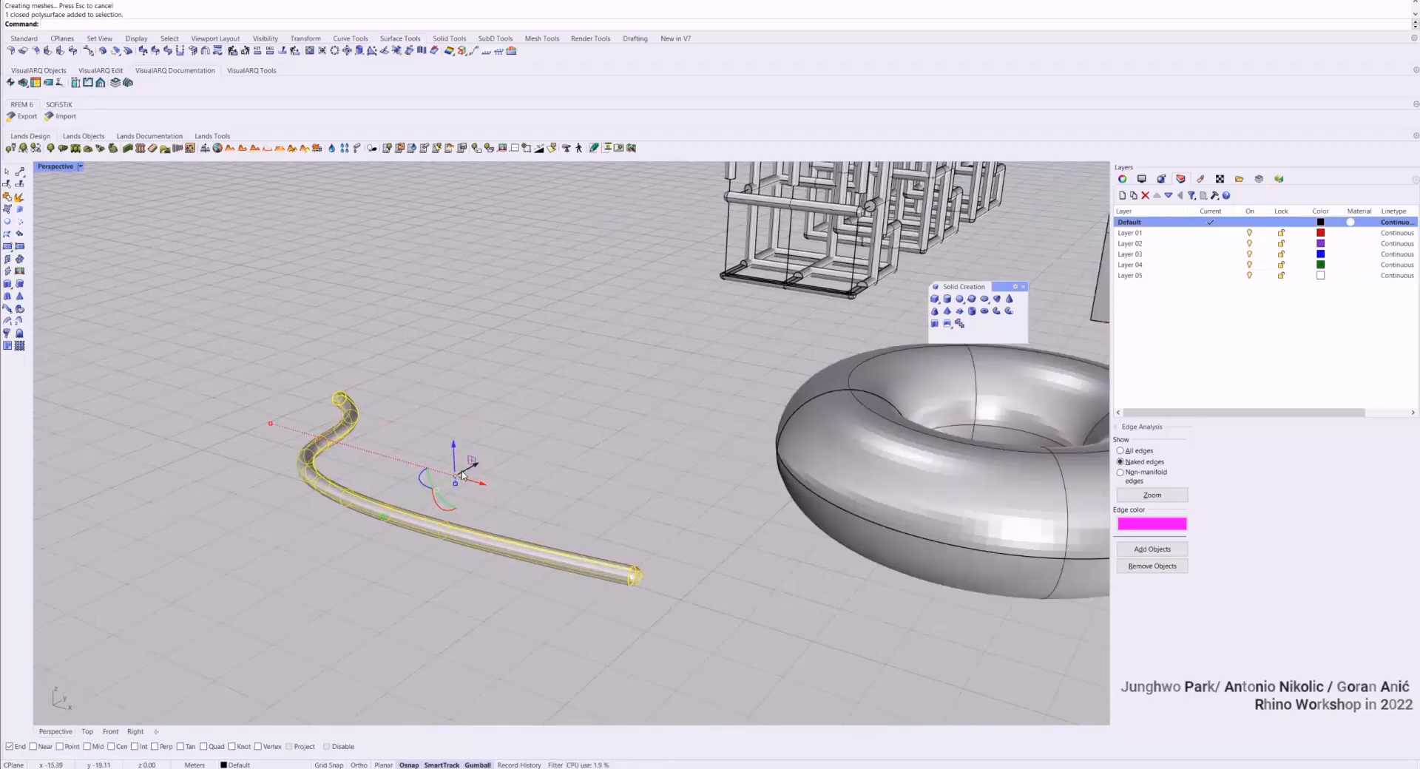
Delete the new pipe while keeping its centre curve
drag(461, 474, 476, 463)
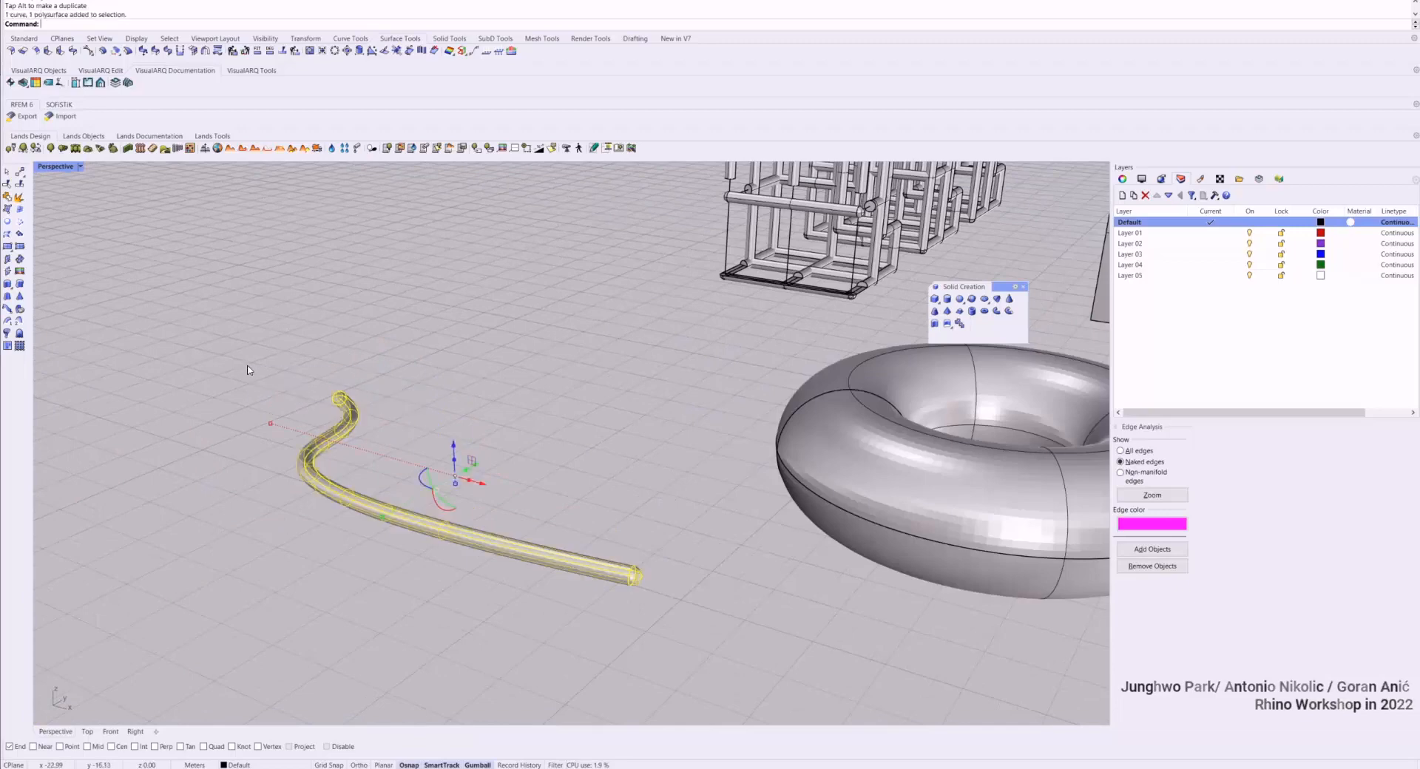
key(Escape)
click(349, 402)
key(Delete)
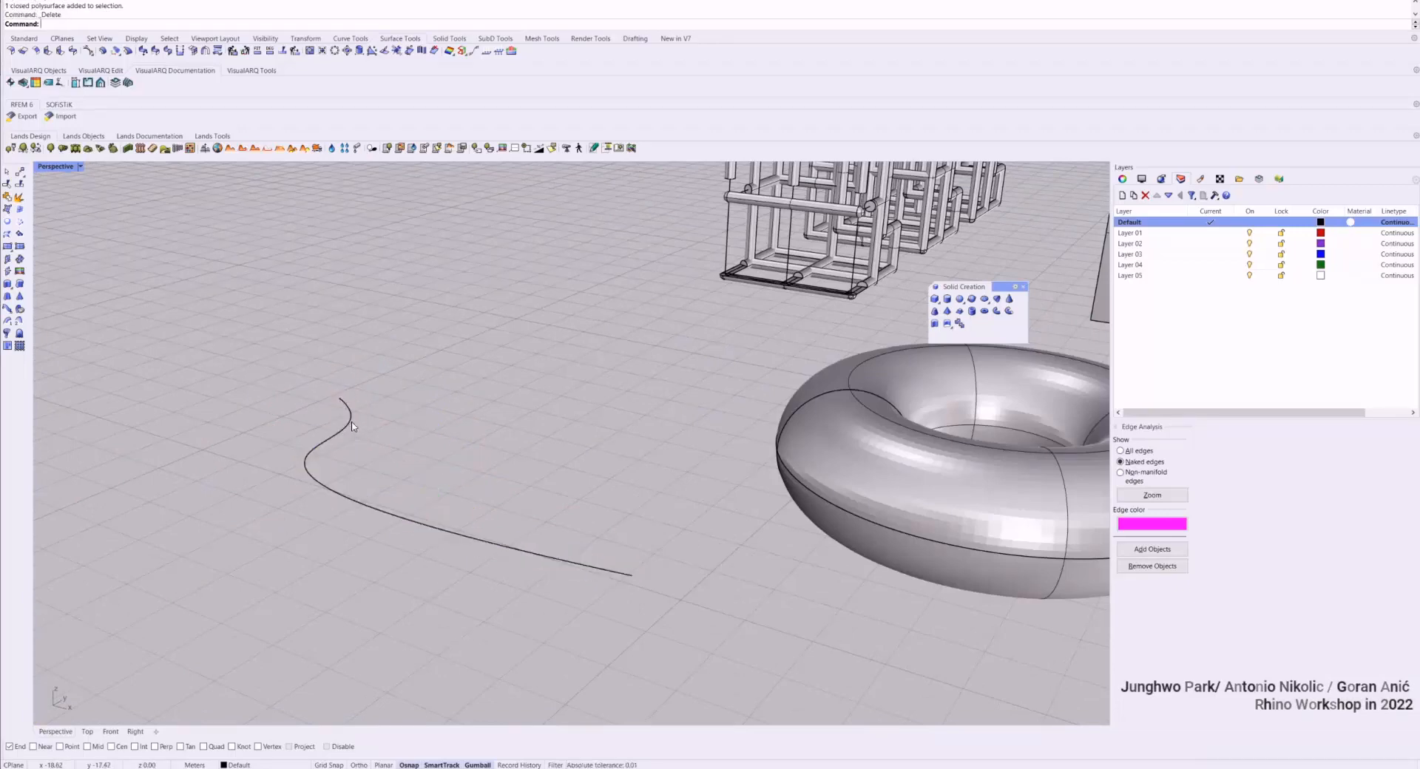
Copy the curve toward the torus and display the copy's control points
click(351, 423)
drag(477, 467, 587, 413)
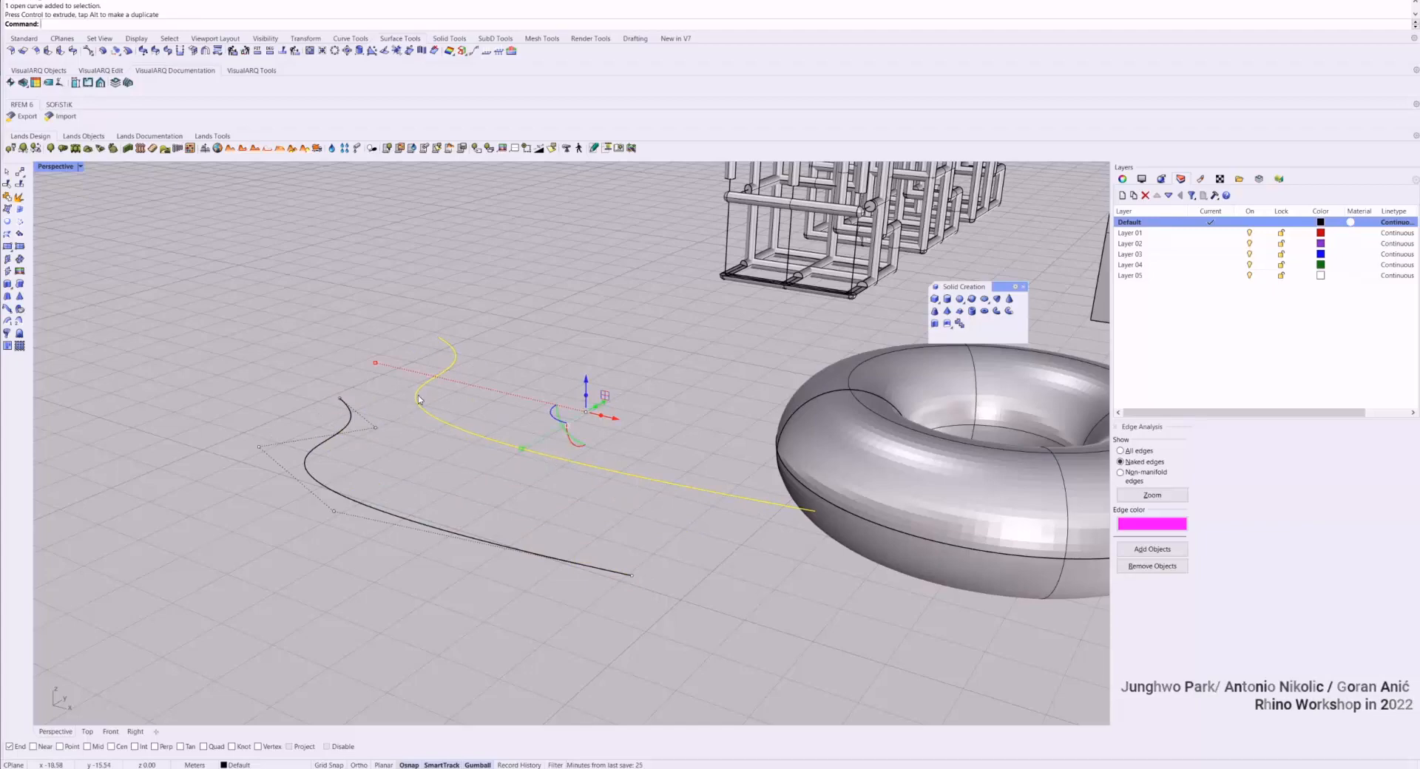
key(F10)
Reshape the copied curve by shifting its two middle control points toward the torus, and hide the control points
drag(328, 351, 414, 452)
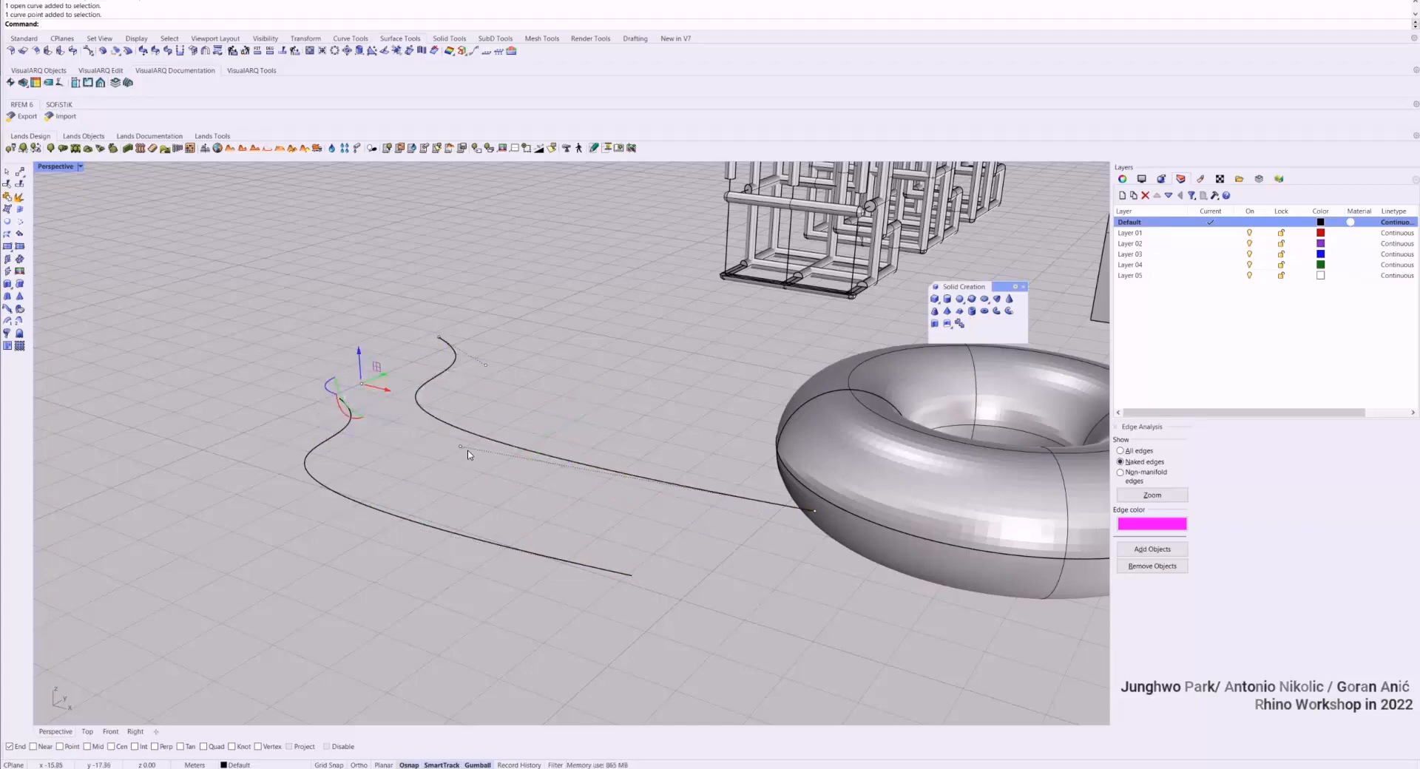
click(455, 428)
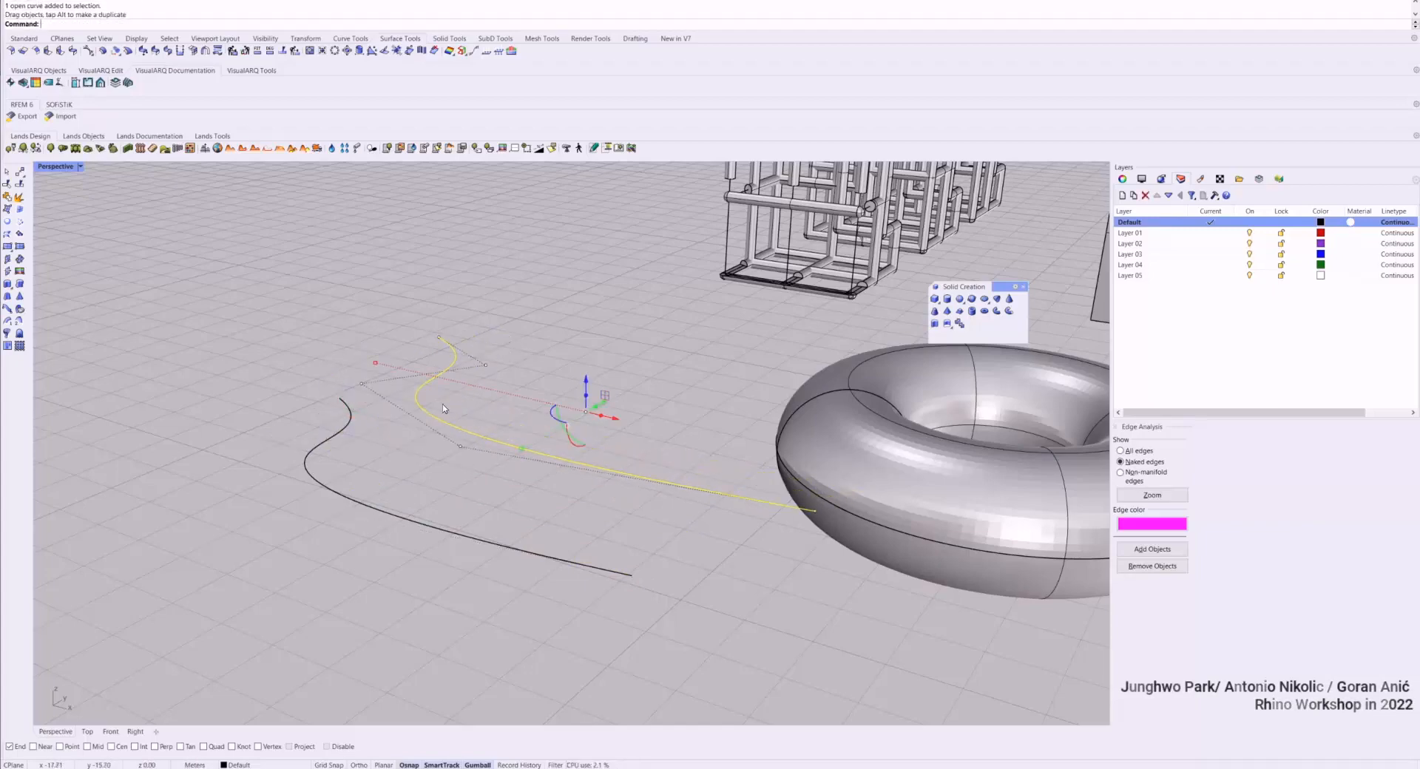
drag(342, 361, 398, 420)
shift+click(460, 448)
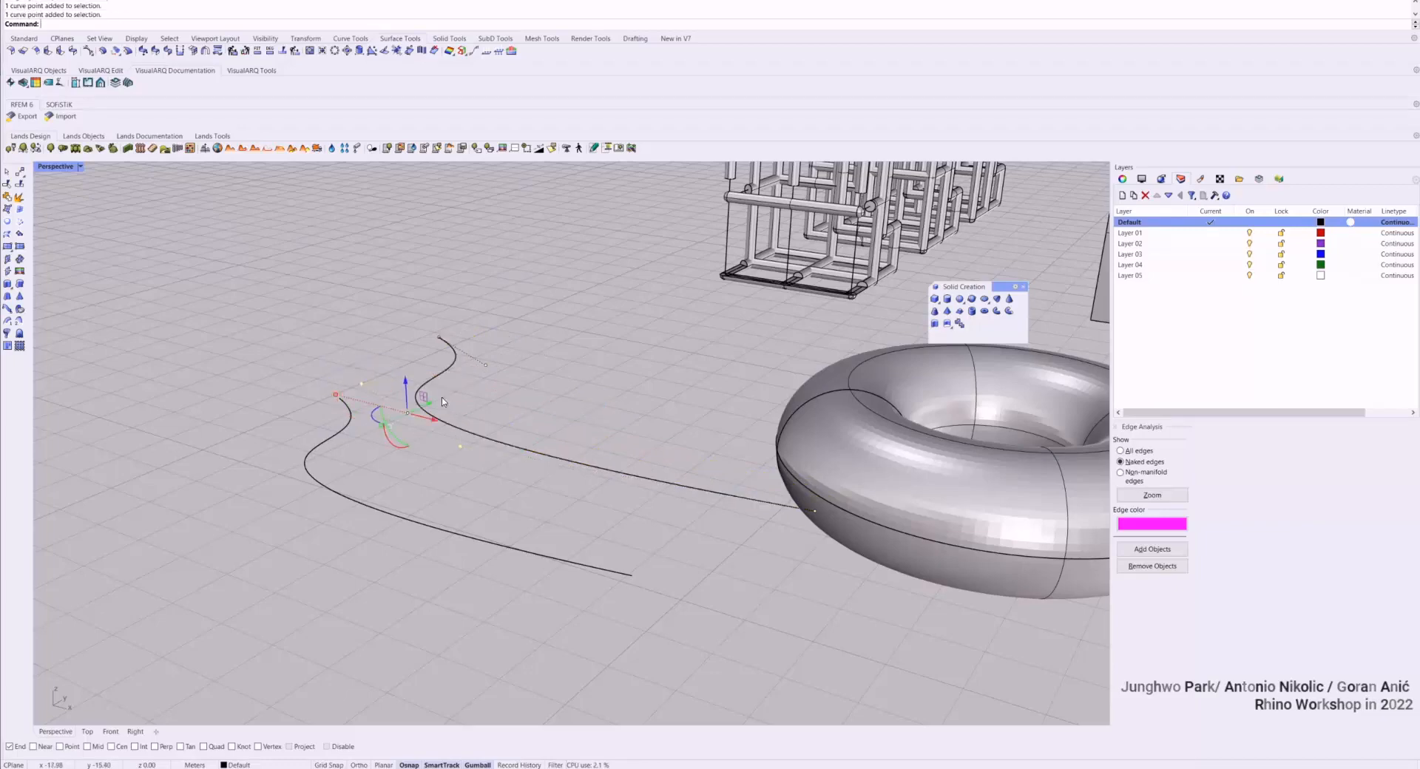
right_drag(426, 409, 368, 475)
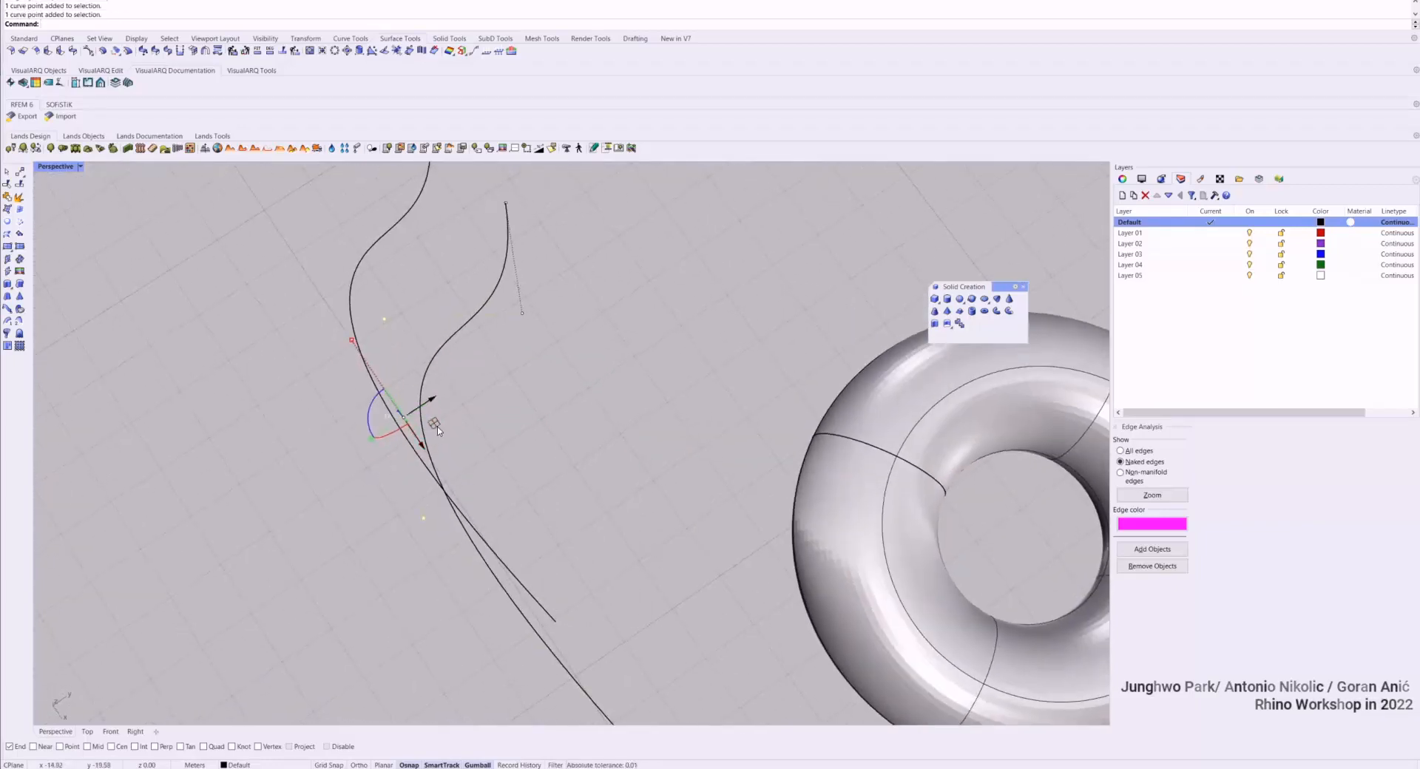
drag(434, 422, 498, 357)
key(Escape)
key(Escape)
Move the original curve so it runs beside the reshaped copy with a wider gap between them
scroll(500, 415, down, 7)
click(461, 413)
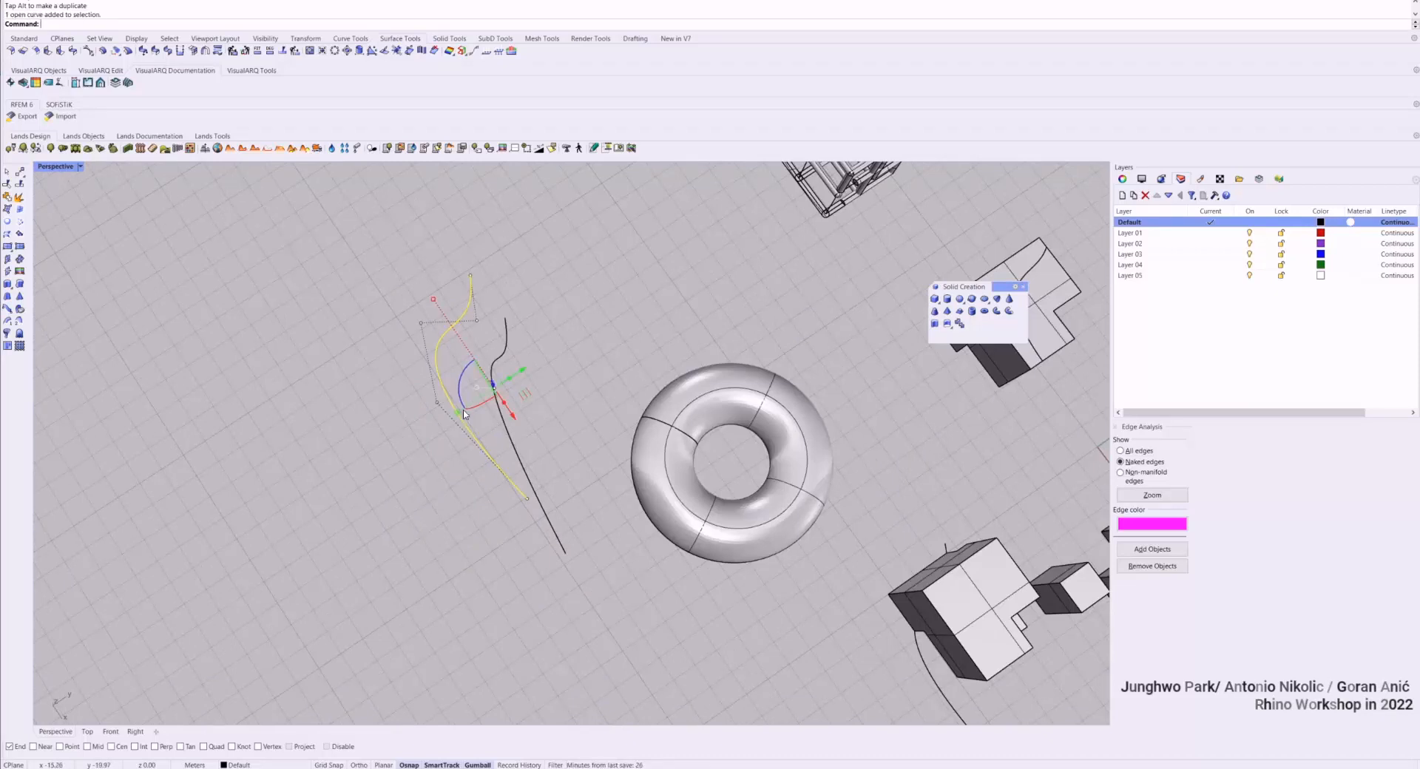
key(Escape)
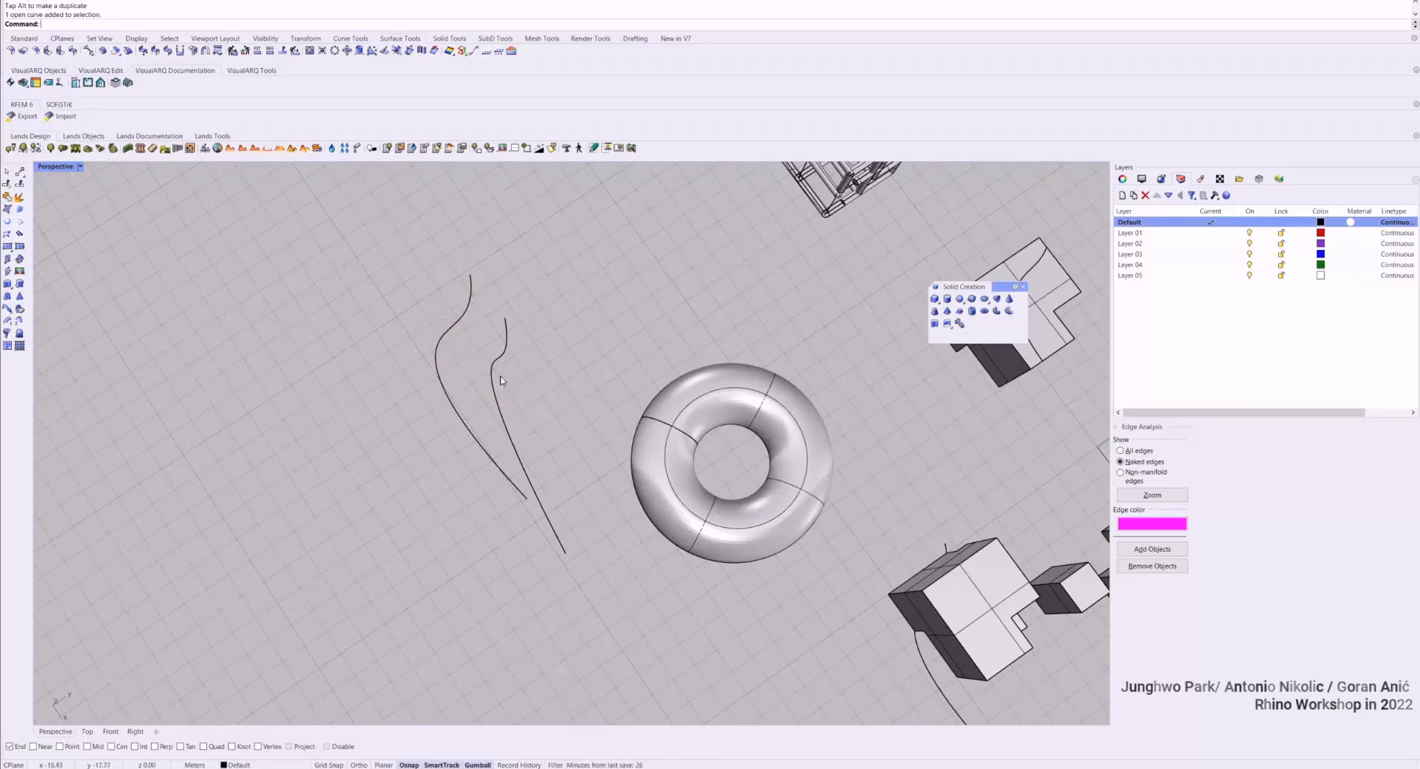
click(443, 385)
drag(507, 386, 477, 426)
key(Escape)
Generate 5 intermediate curves between the original and the reshaped copy with TweenCurves
text(Twe)
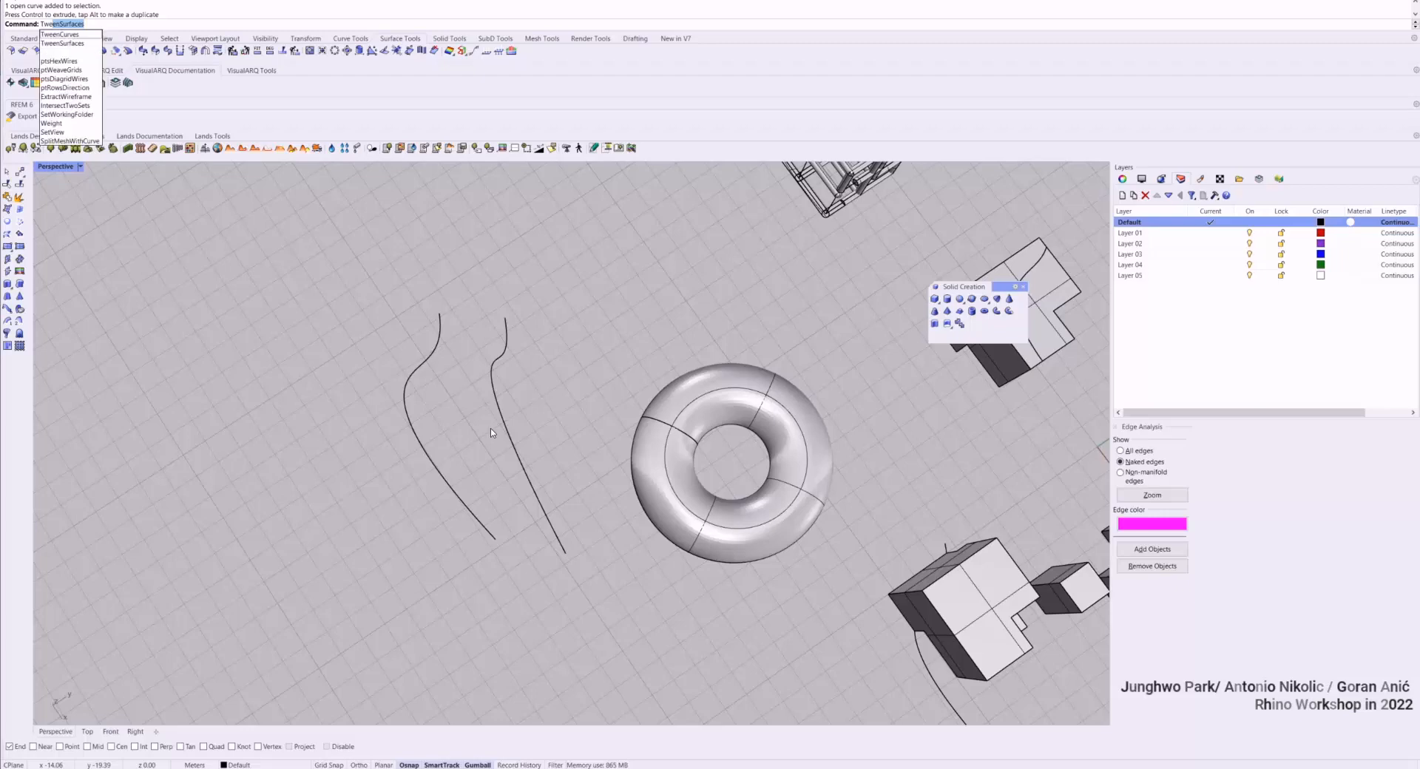
key(Down)
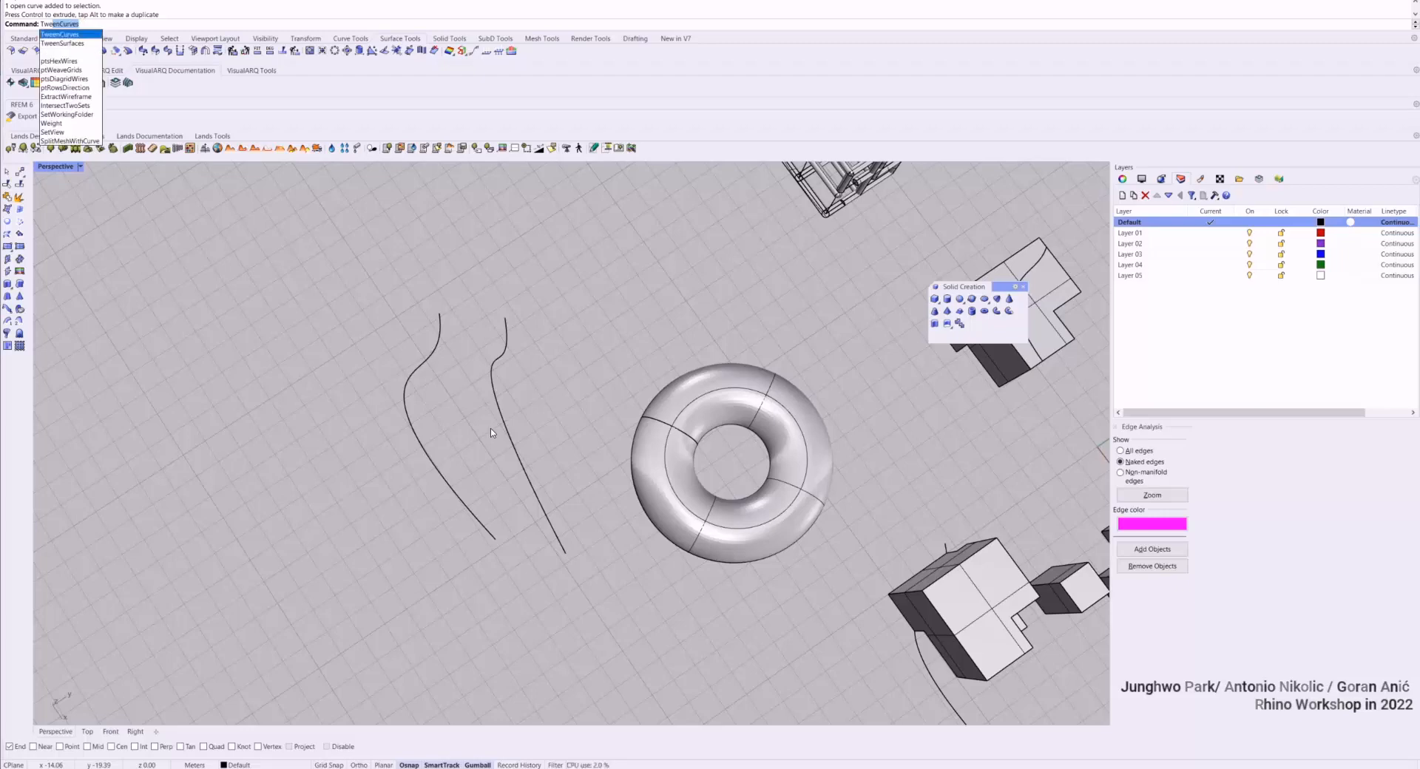
key(Return)
click(418, 436)
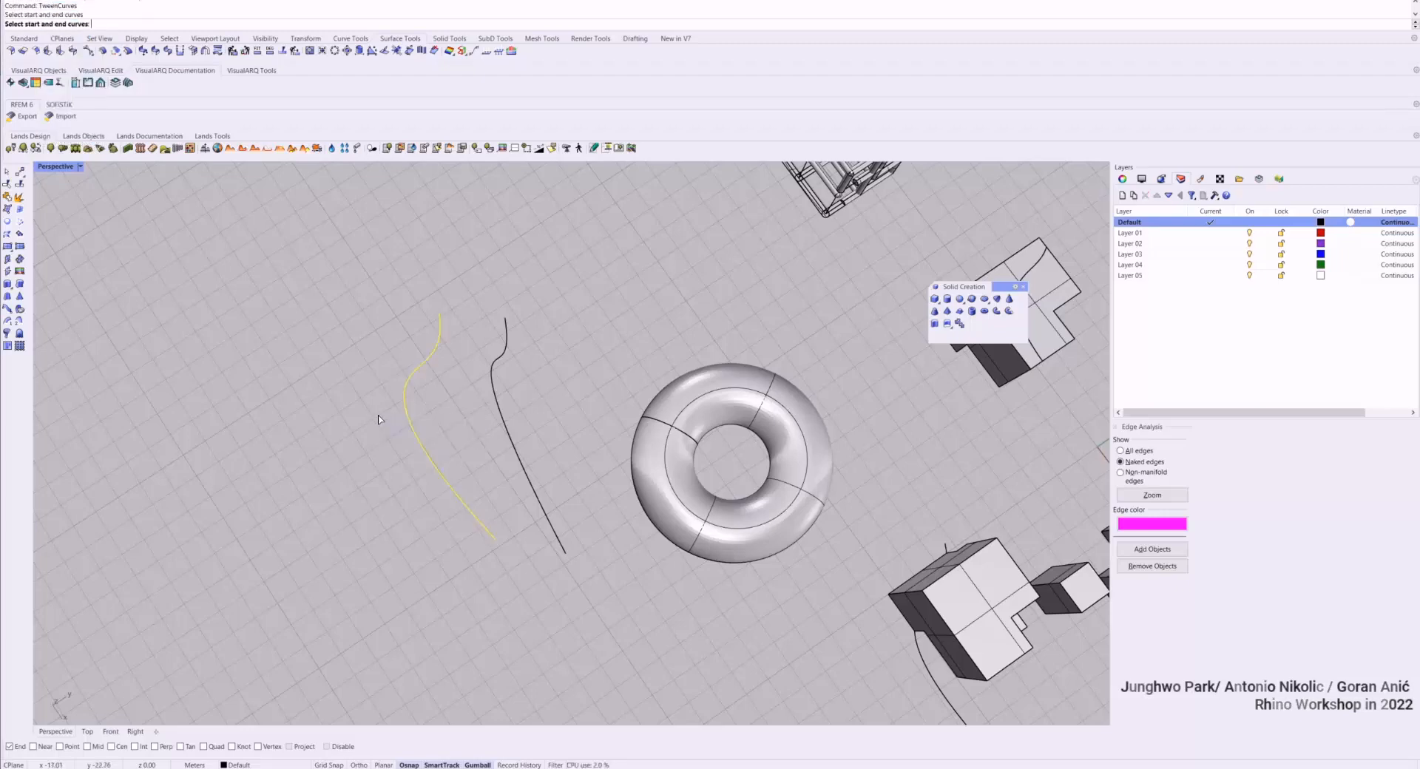
click(505, 426)
click(114, 23)
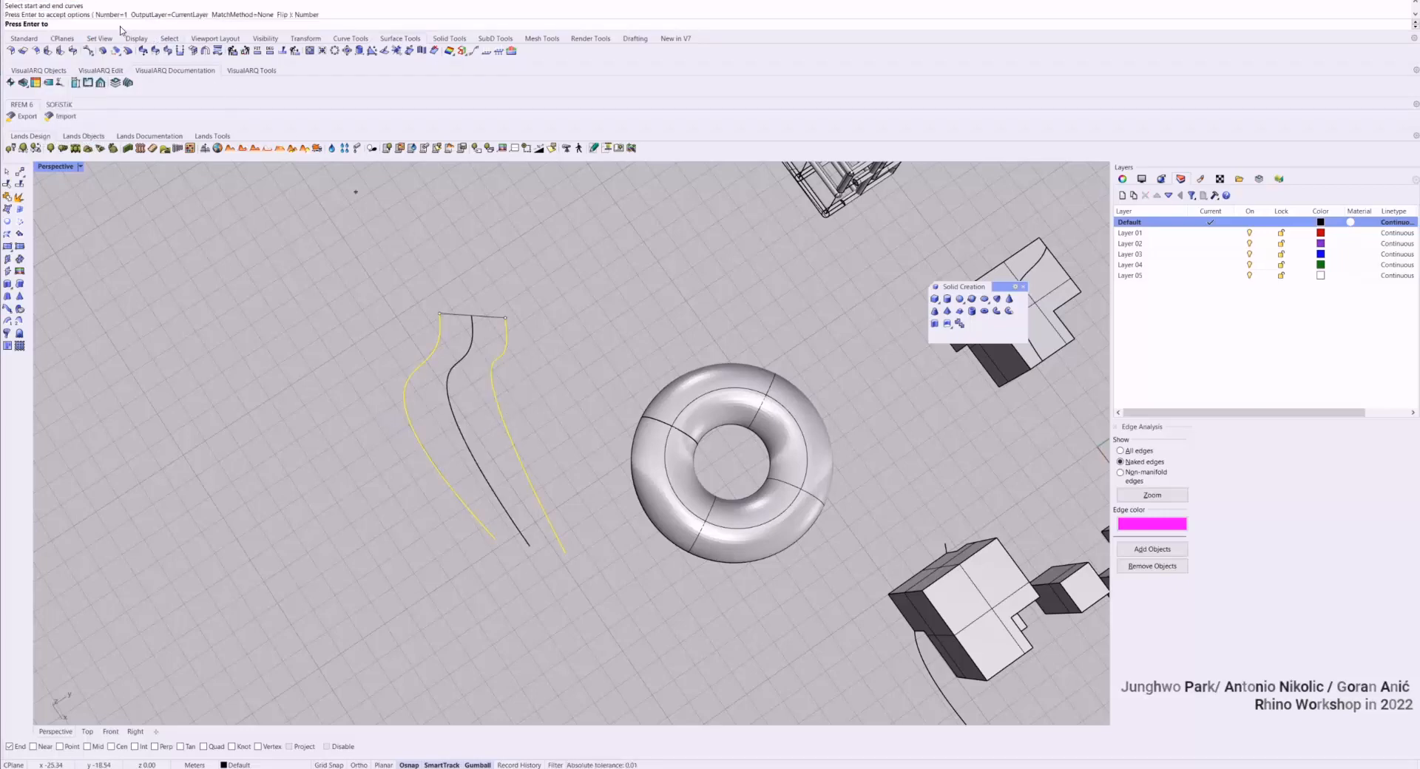
text(5)
key(Return)
key(Return)
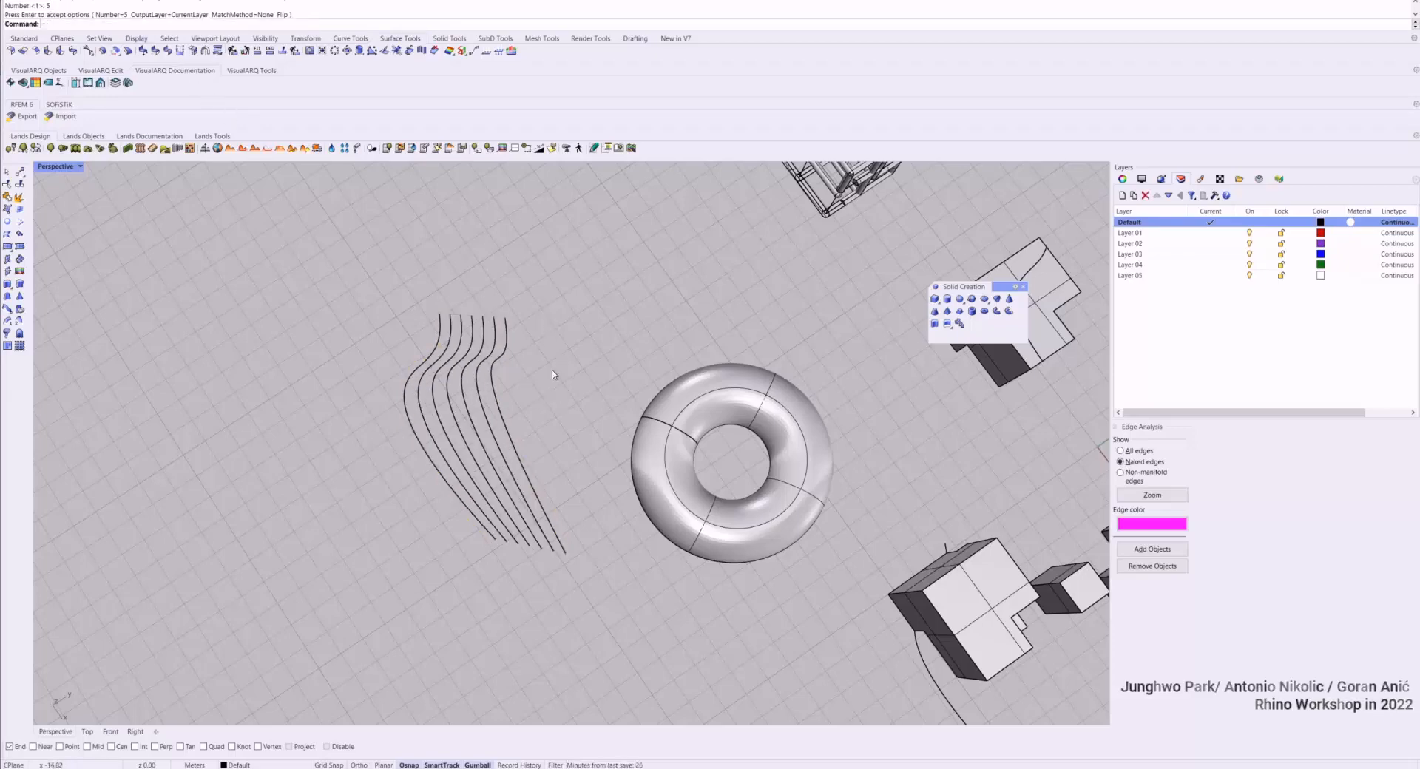
Create round-capped pipes of 0.30 diameter along the two source curves and all the tween curves
drag(546, 327, 348, 348)
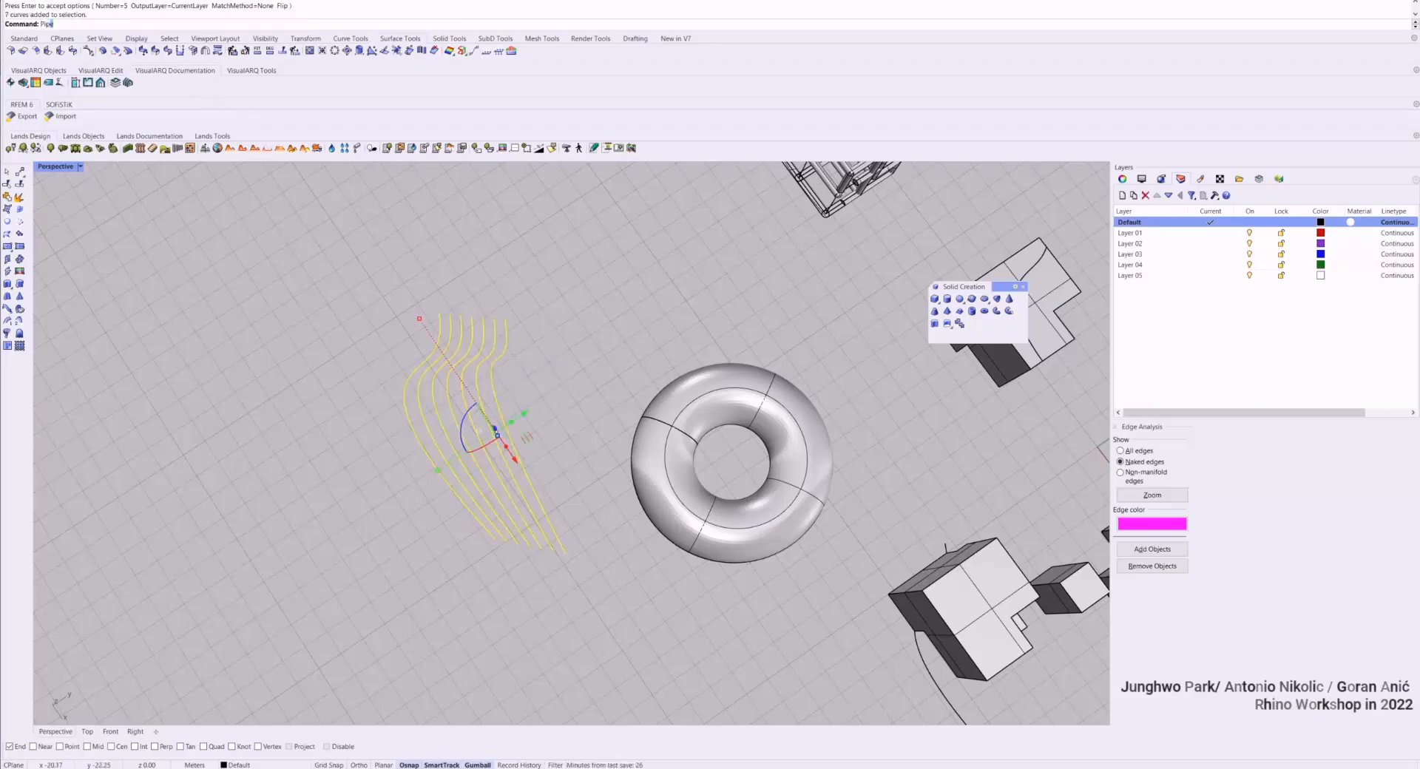
text(Pipe)
key(Return)
key(Return)
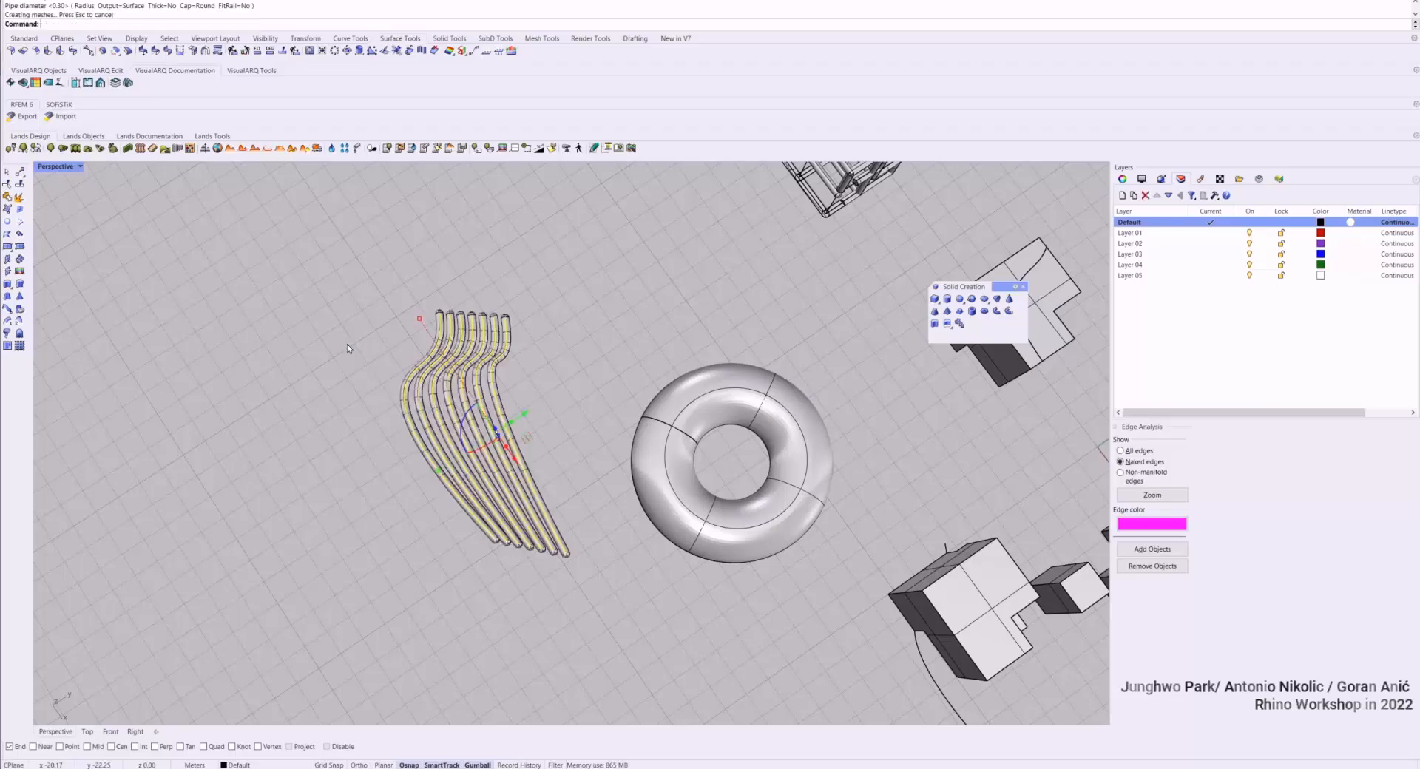
right_drag(355, 316, 458, 415)
Undo the pipes and the tween curves, leaving only the two source curves
key(ctrl+z)
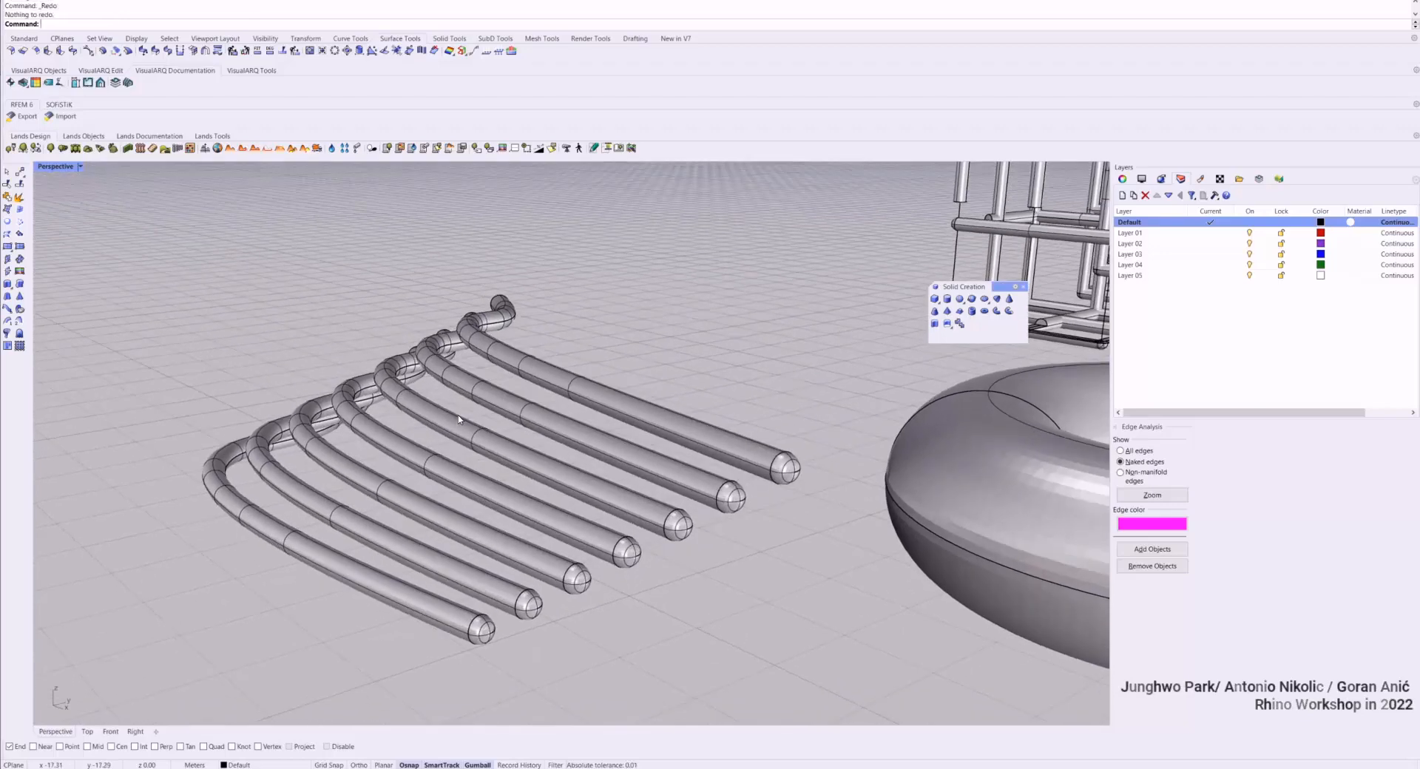
click(486, 396)
key(ctrl+z)
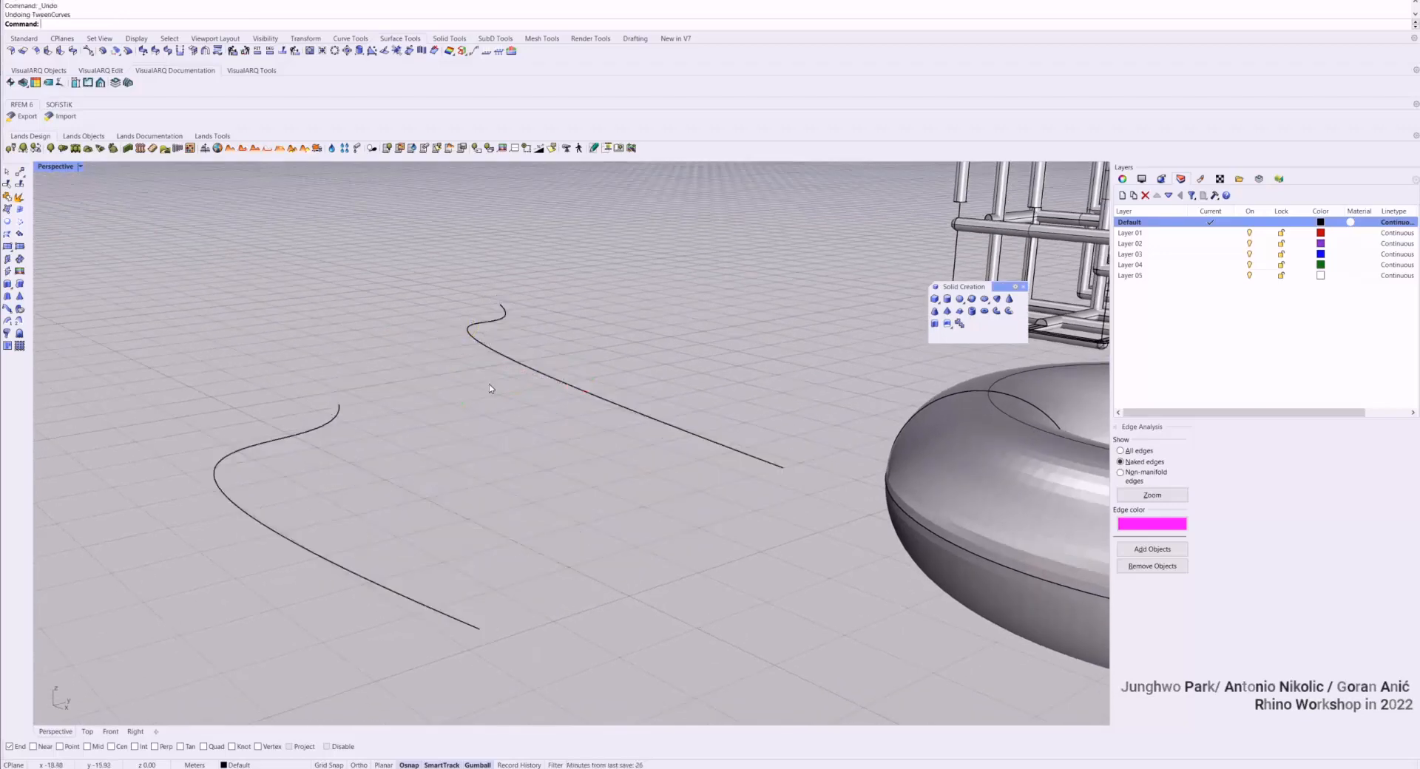
Sharpen the bend of the far curve by moving its control point towards the near curve
click(477, 334)
click(438, 314)
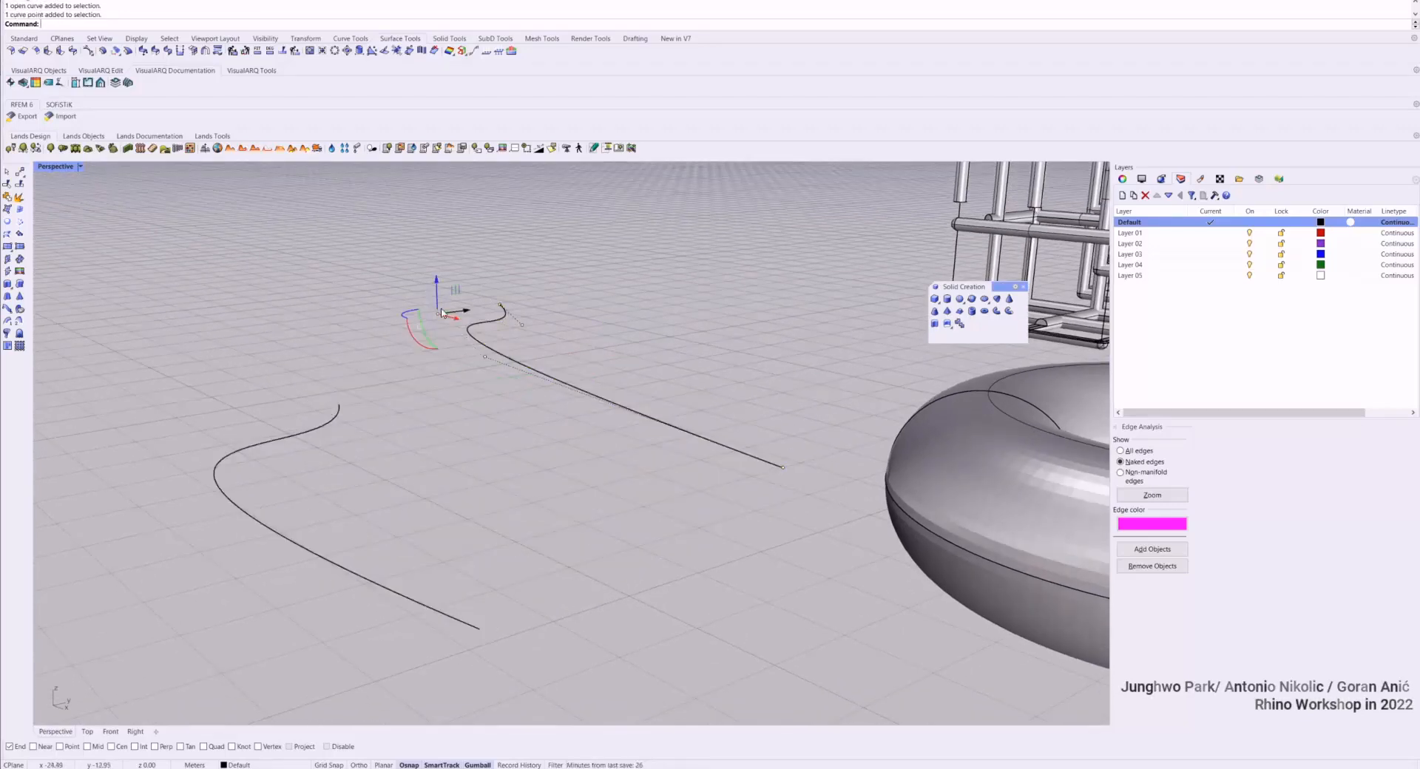
drag(439, 313, 438, 370)
key(Escape)
key(Escape)
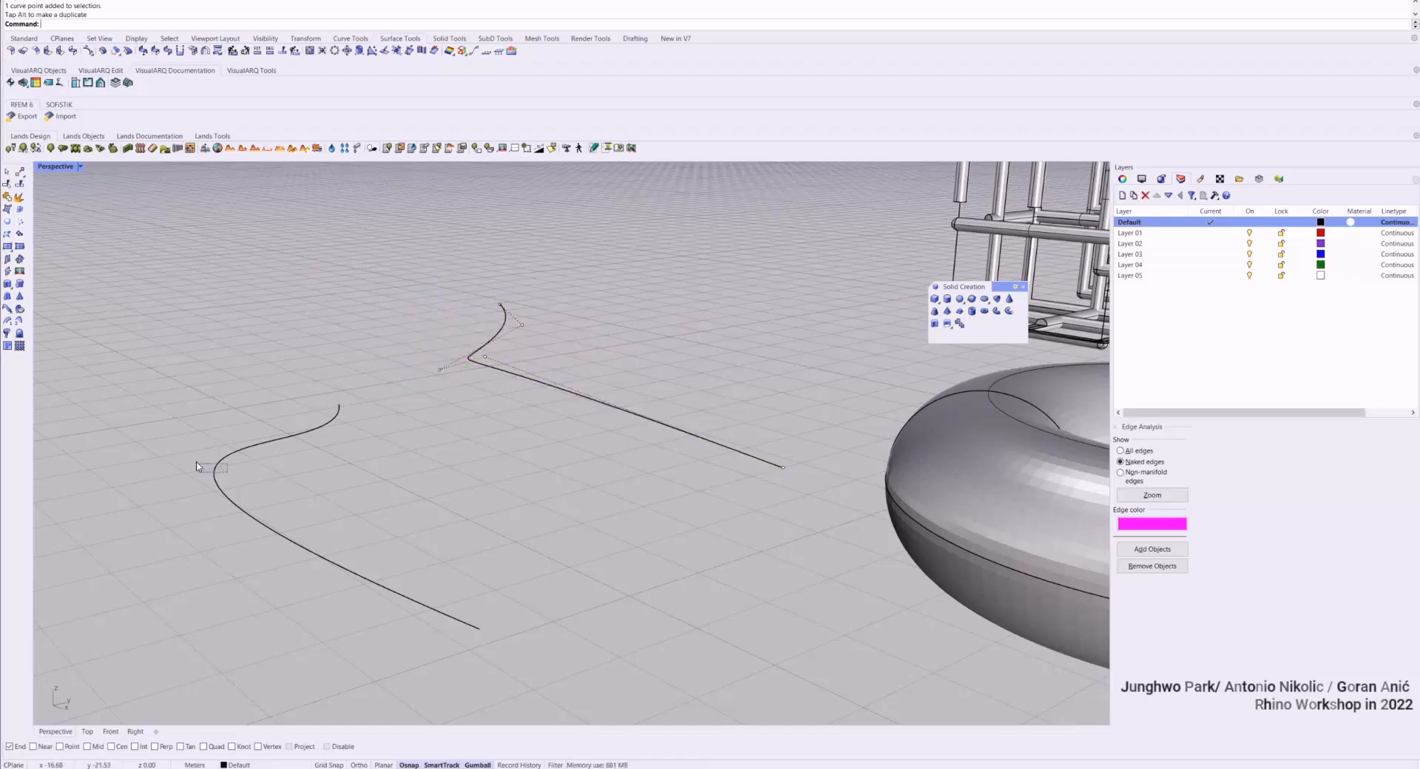
Reshape the bend of the near curve by moving its control point with the gumball
click(214, 469)
key(F10)
click(194, 439)
drag(198, 410, 191, 329)
right_drag(191, 329, 438, 358)
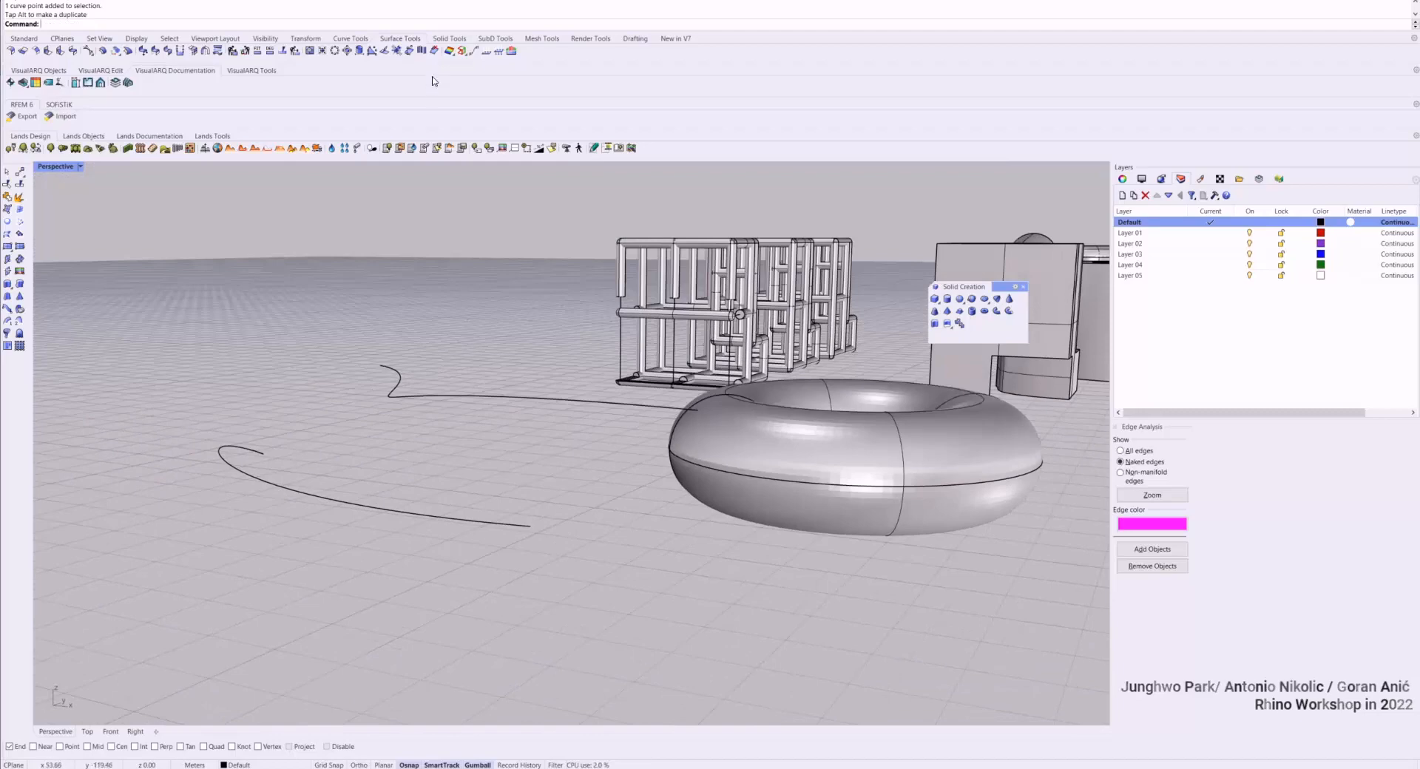
Preview 5 intermediate curves between the two reshaped curves with TweenCurves, using the Refit match method
right_click(476, 23)
click(519, 21)
right_click(512, 17)
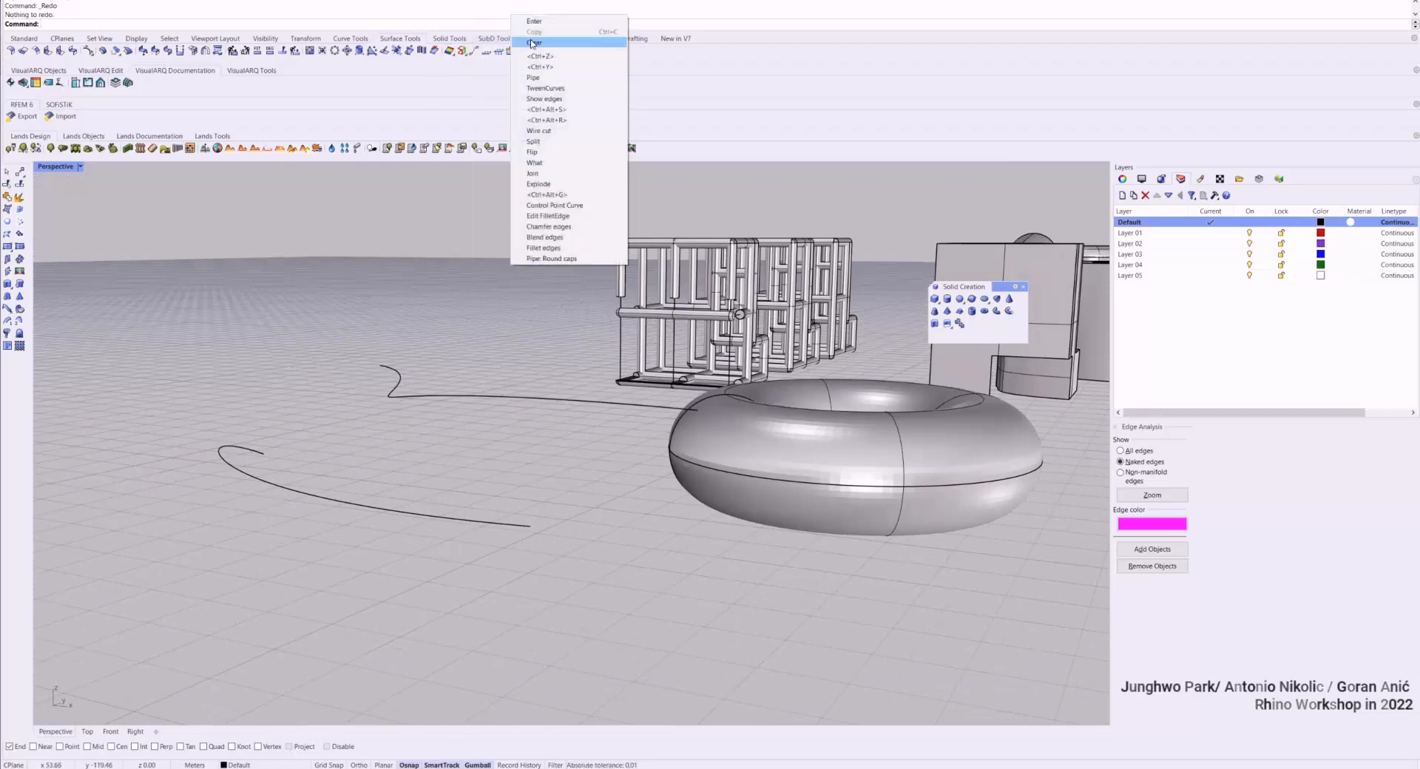
click(545, 88)
click(261, 452)
click(392, 397)
right_click(379, 435)
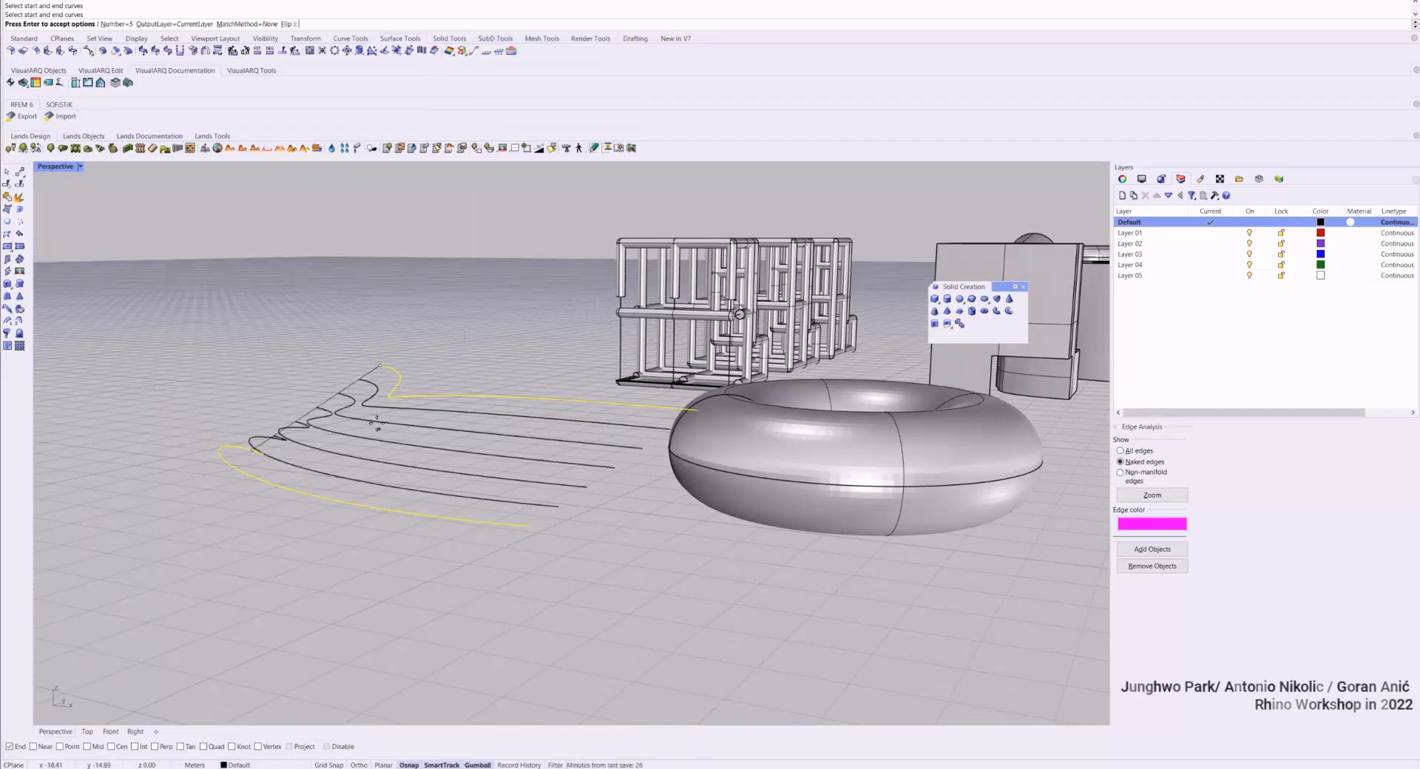
right_drag(342, 400, 314, 462)
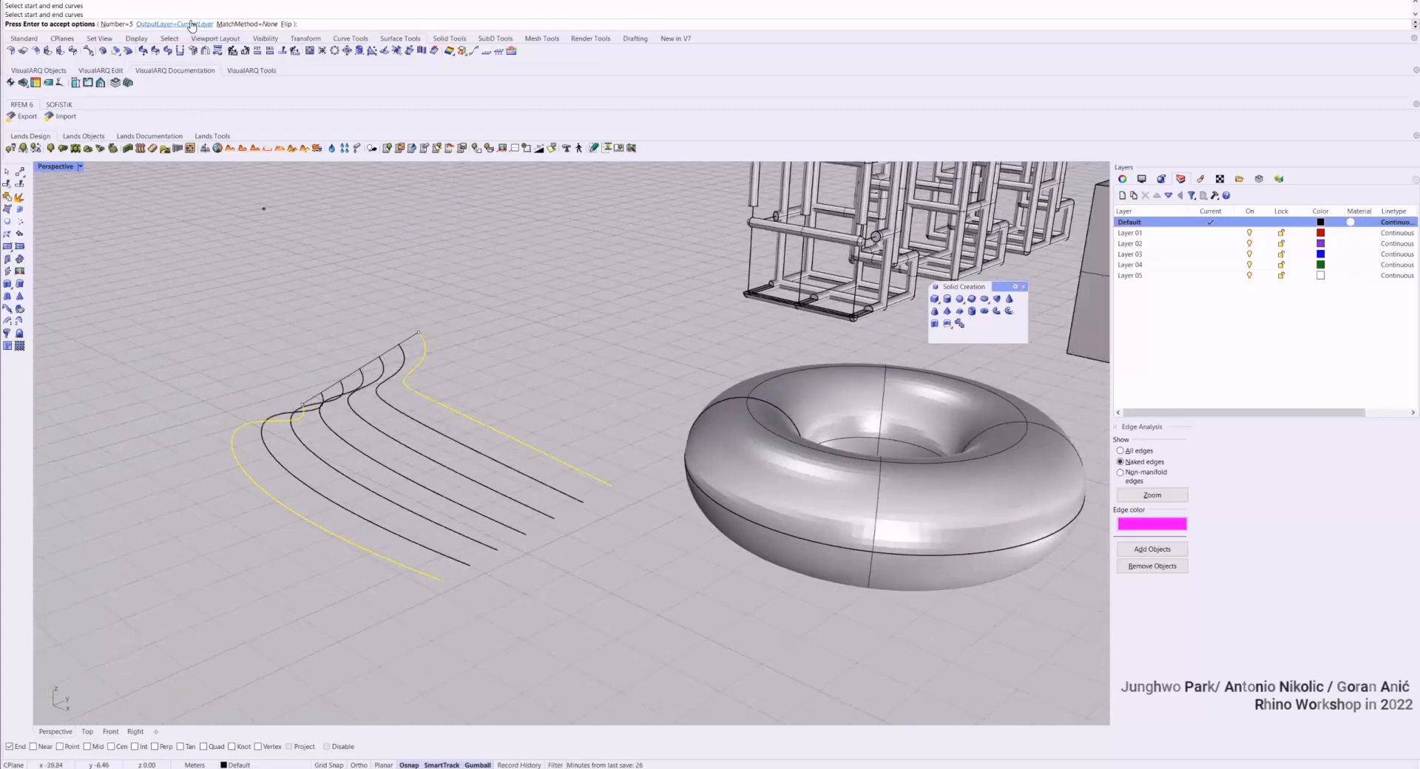
click(244, 25)
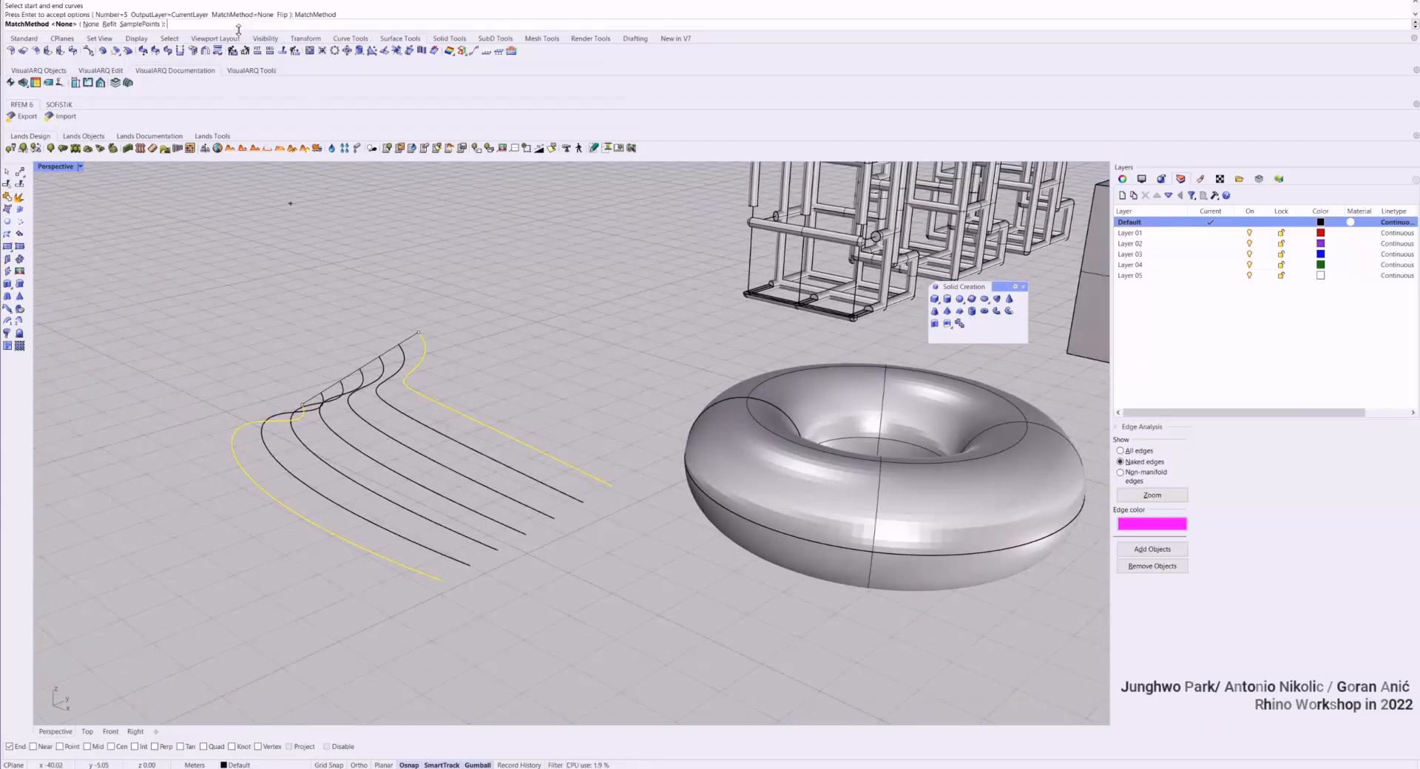
click(108, 24)
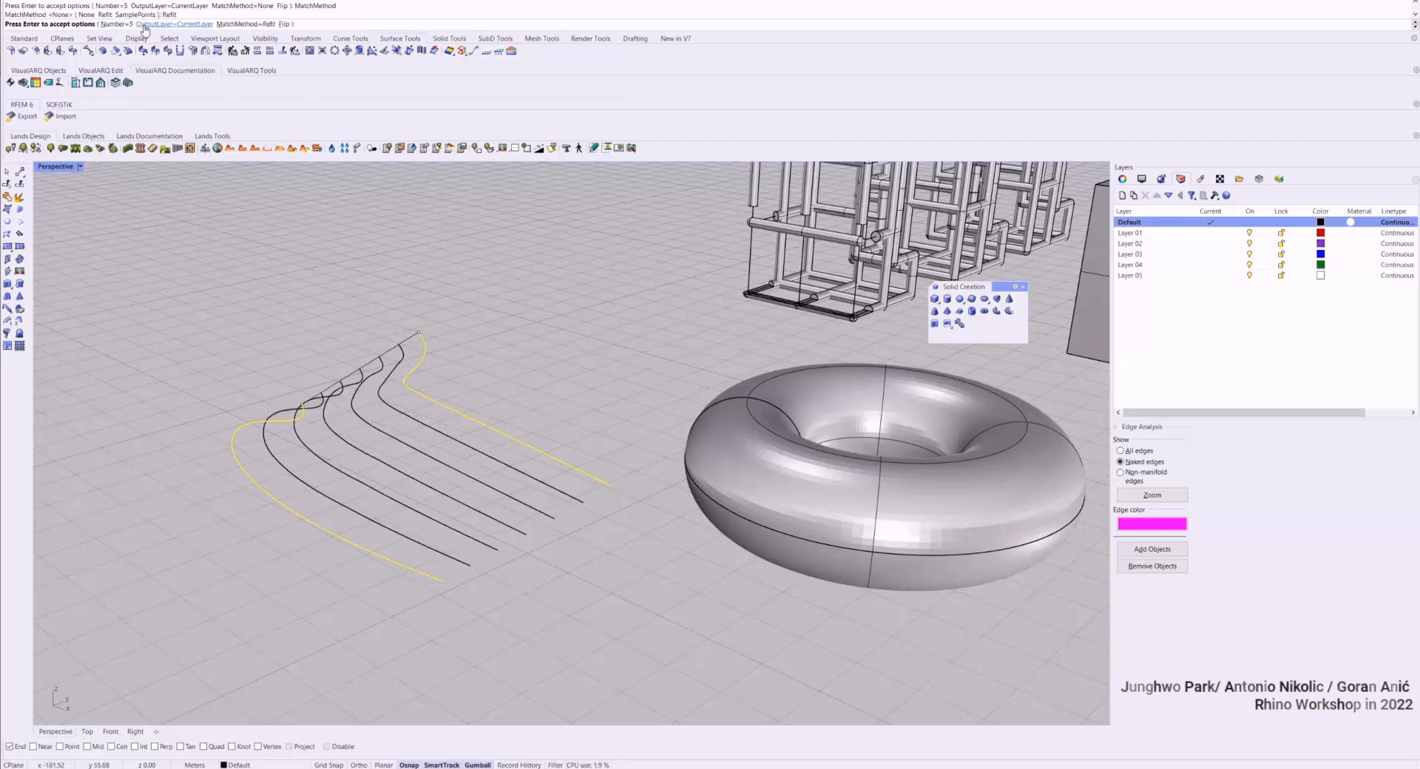
Switch the tween match method to SamplePoints with 10 samples and create the curves
click(244, 24)
click(138, 25)
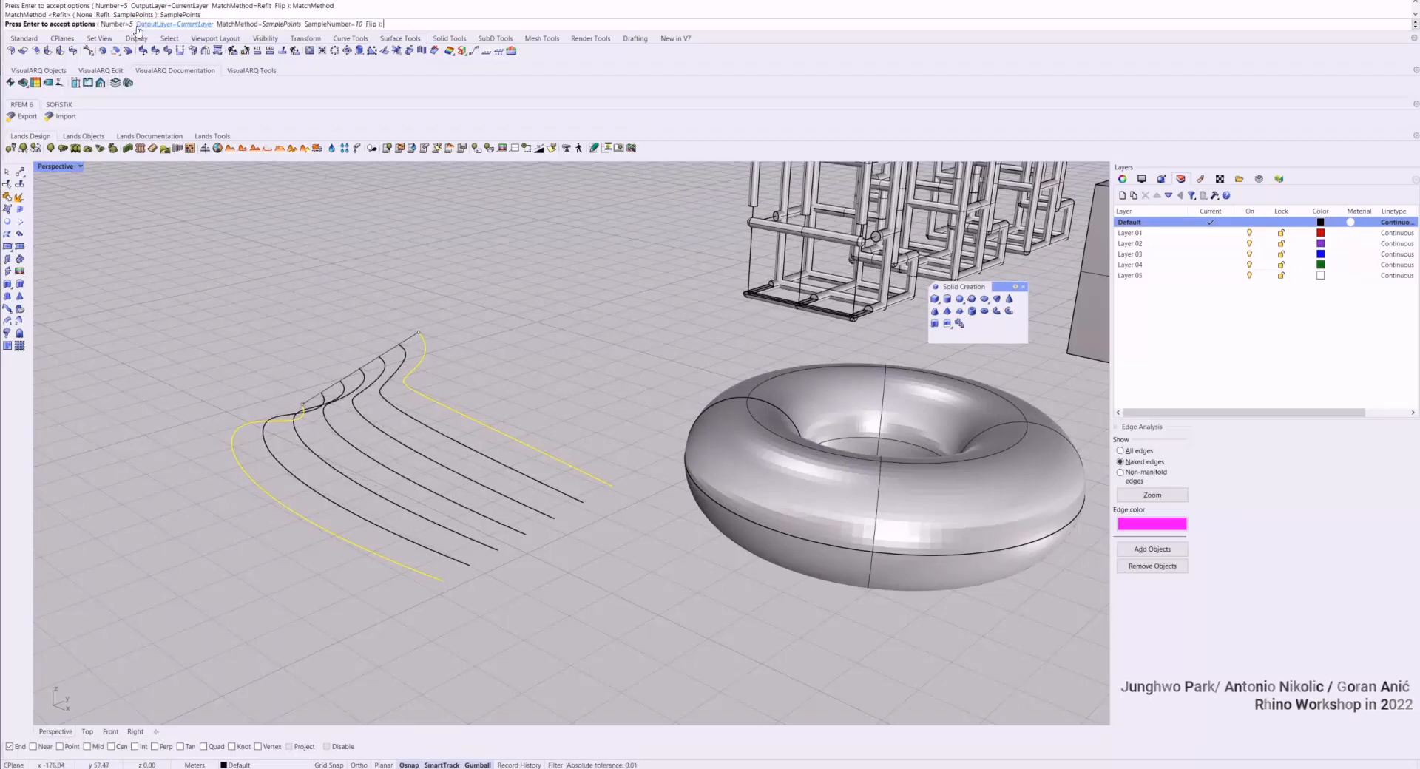
key(Return)
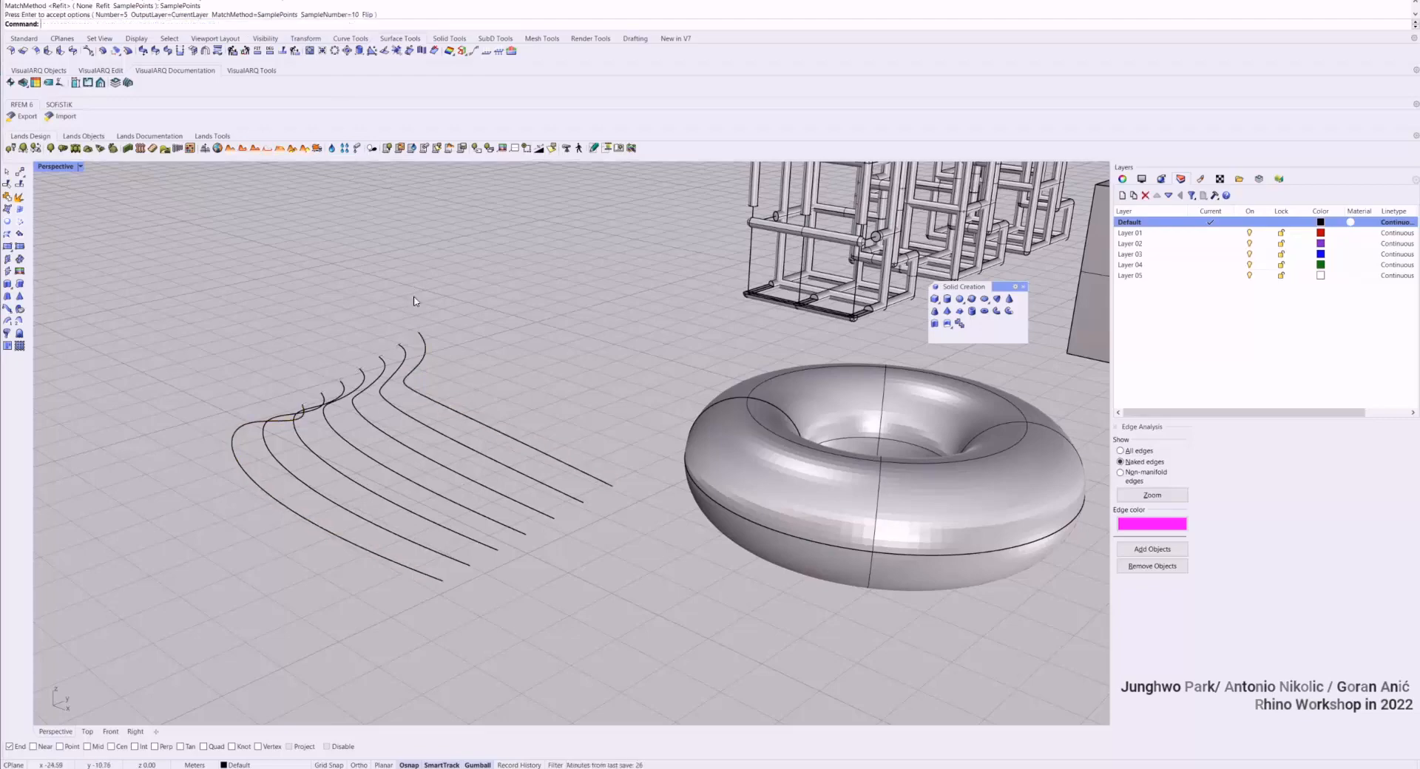
Pipe all seven curves with a 0.30 diameter, round caps and no thickness
right_drag(339, 523, 238, 448)
drag(595, 277, 241, 627)
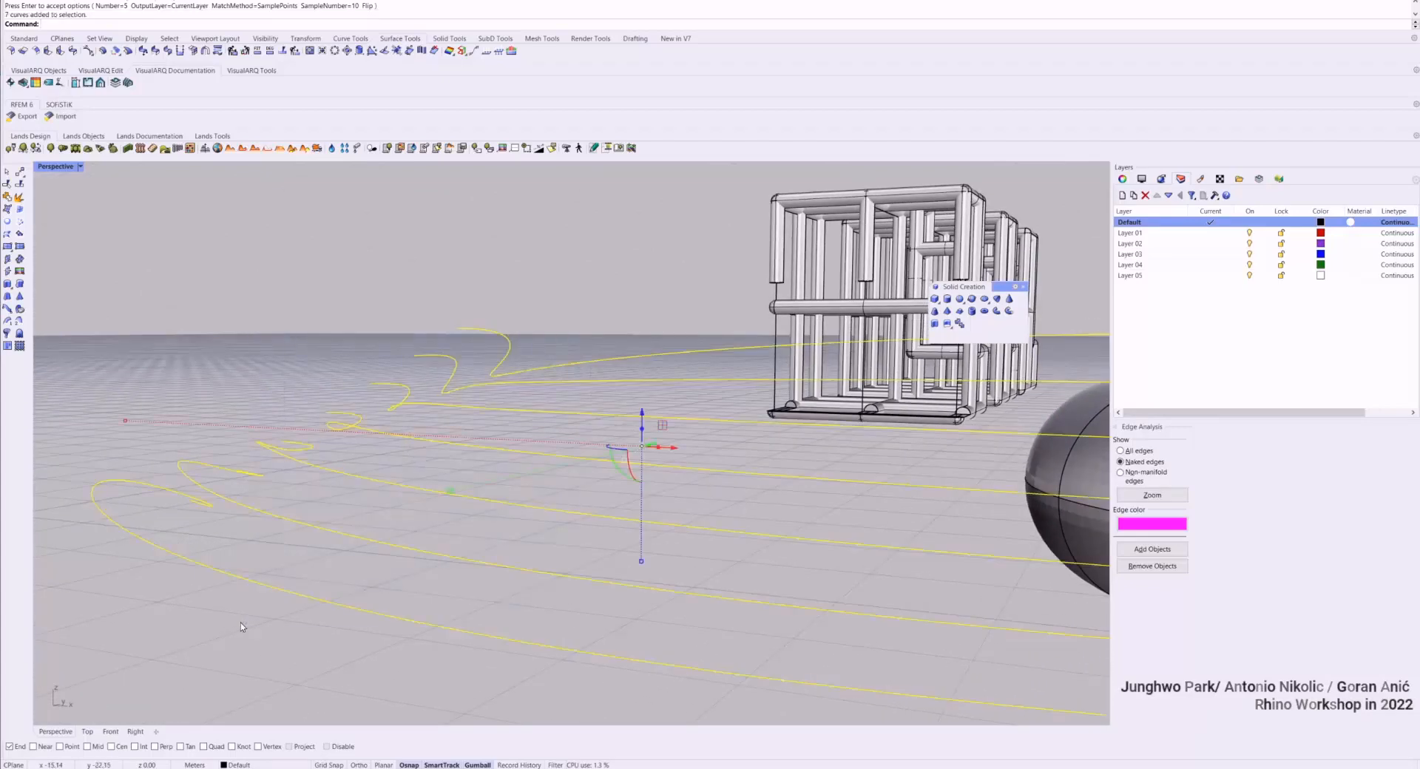
key(Return)
key(Return)
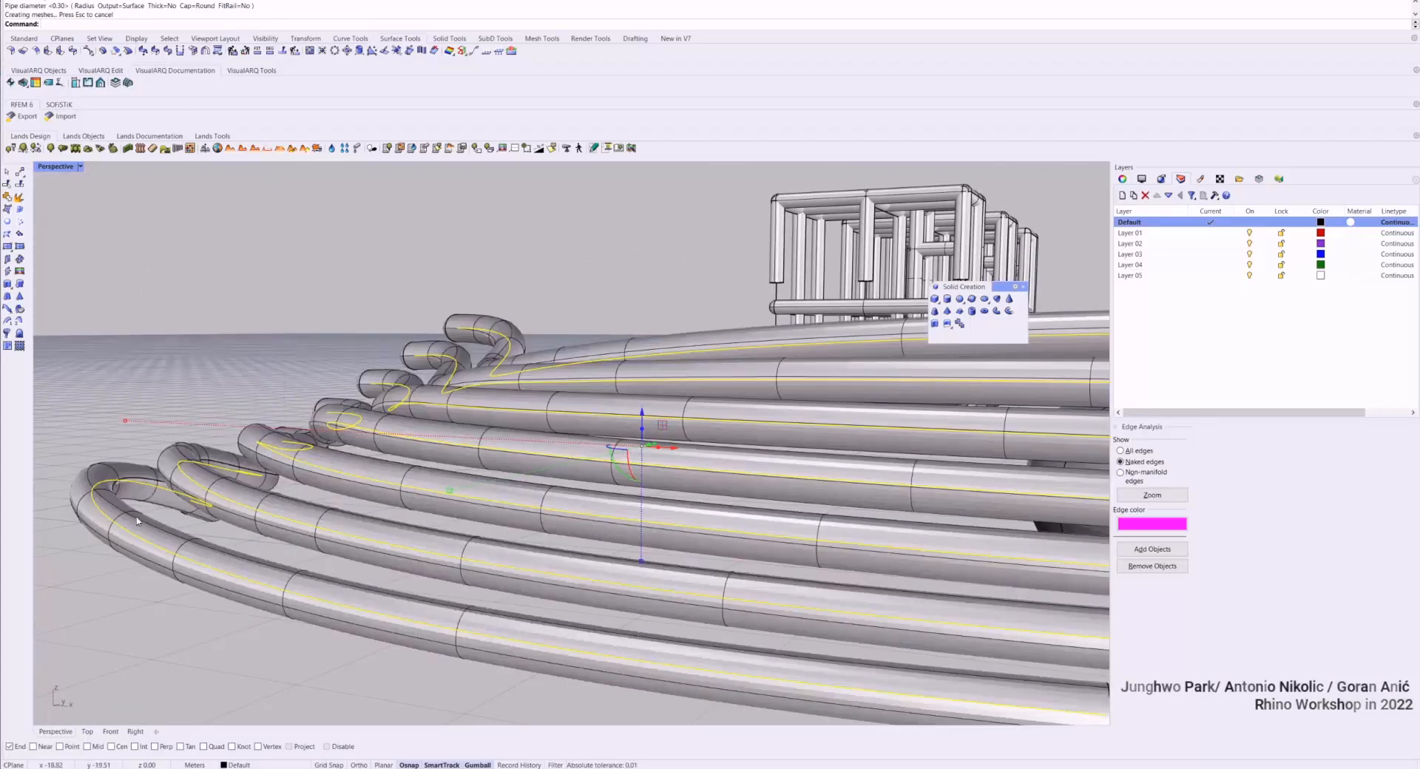
scroll(137, 521, down, 5)
right_drag(137, 522, 491, 454)
key(Escape)
Select the pipes one by one to examine how each follows its source or tween curve
scroll(644, 431, up, 5)
right_drag(645, 430, 492, 419)
click(494, 422)
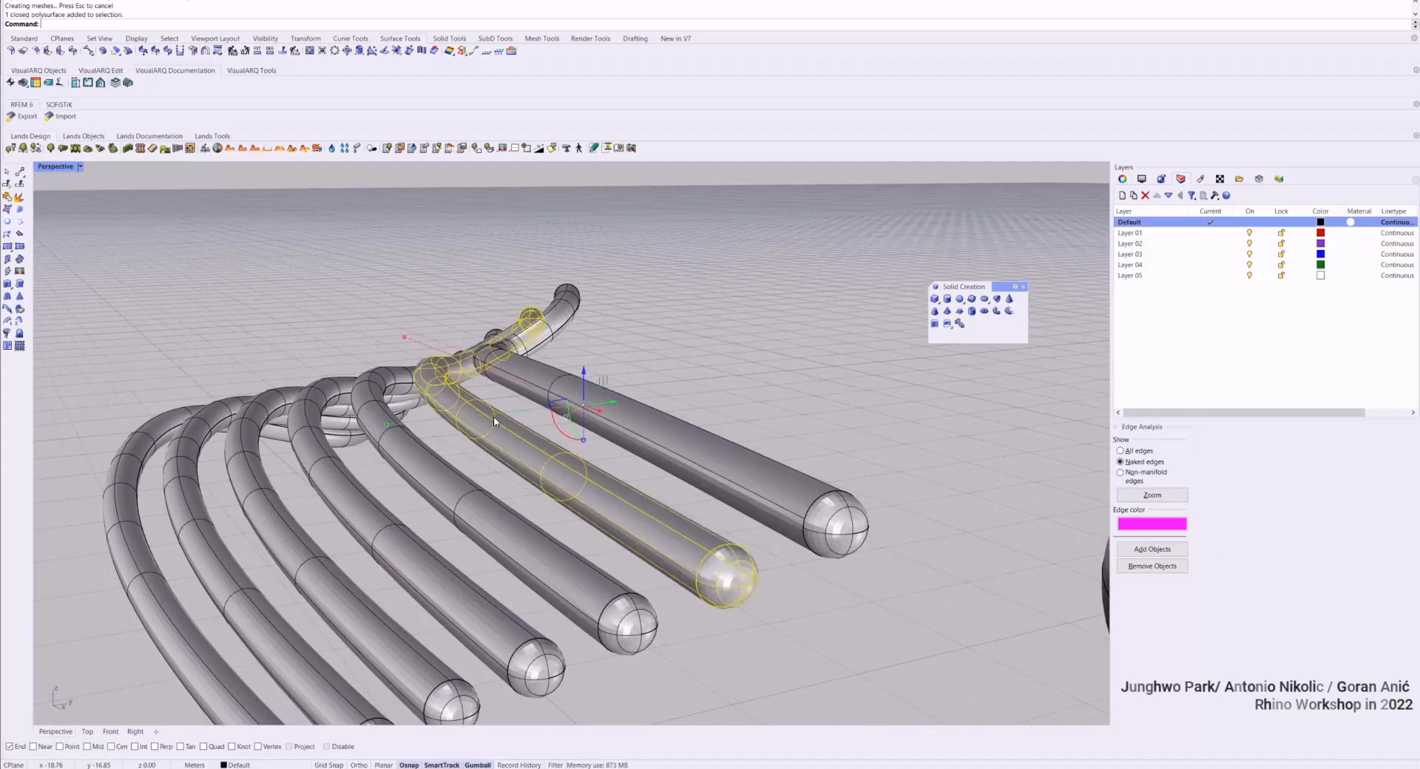
click(513, 379)
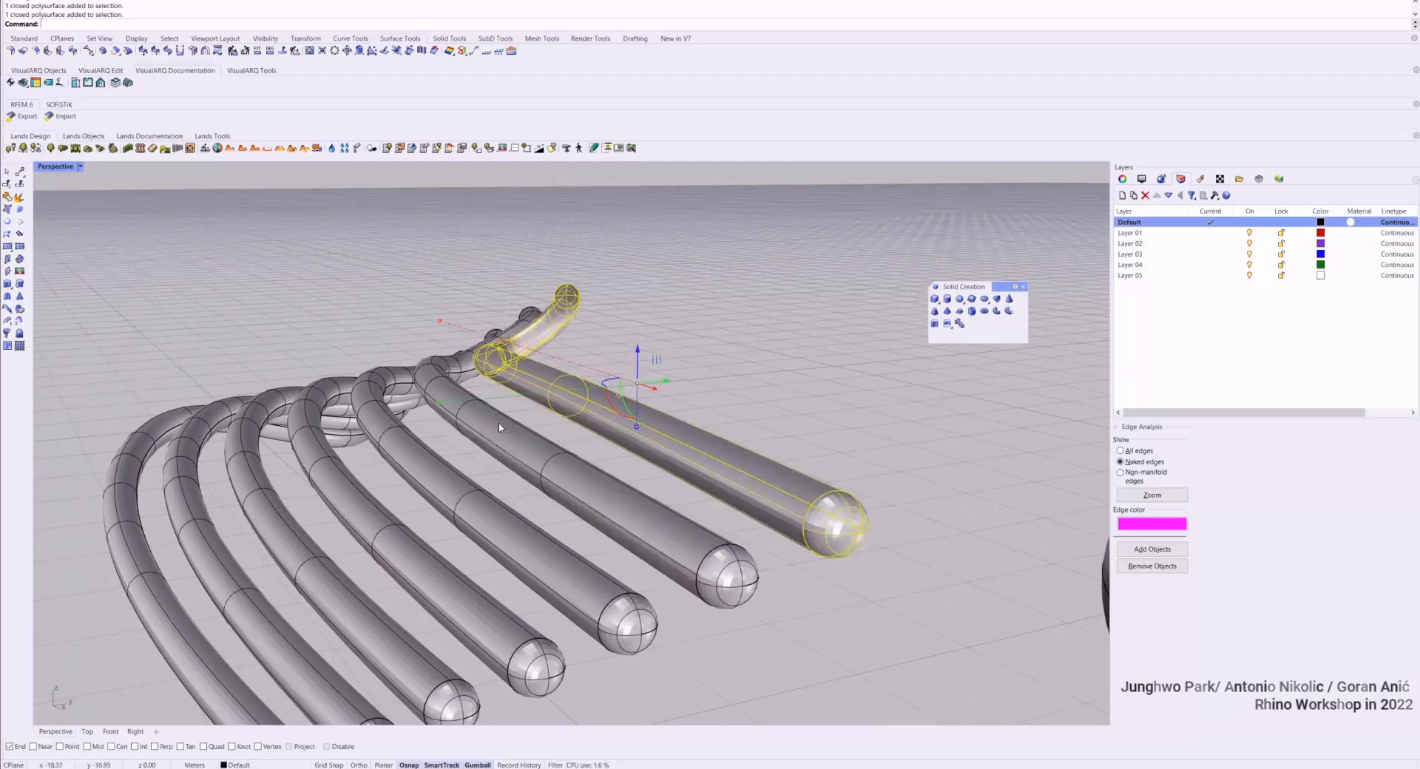
mouse_move(486, 422)
right_down()
mouse_move(511, 438)
mouse_move(512, 416)
right_up()
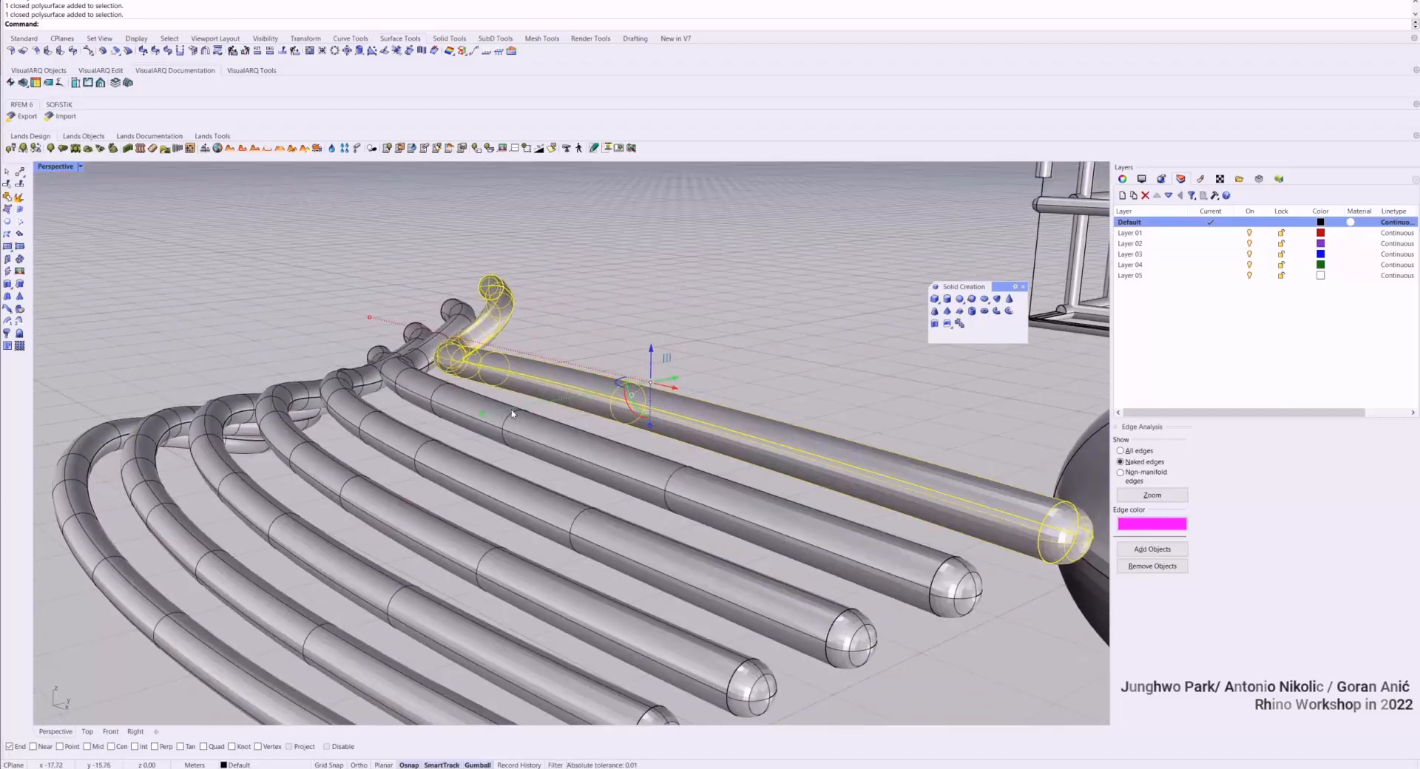
click(463, 405)
click(427, 441)
click(320, 455)
click(222, 458)
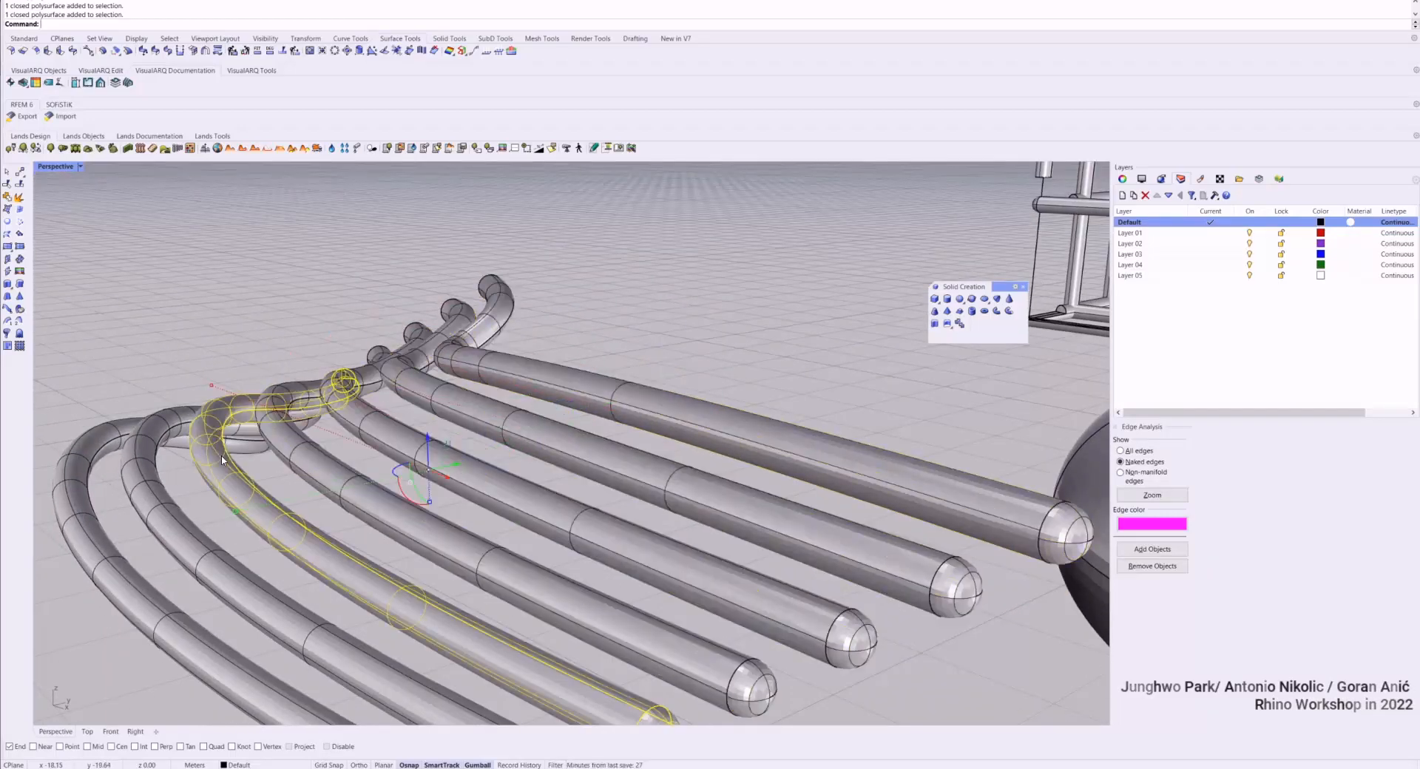
click(151, 479)
click(103, 457)
right_drag(100, 457, 446, 332)
click(446, 332)
click(422, 329)
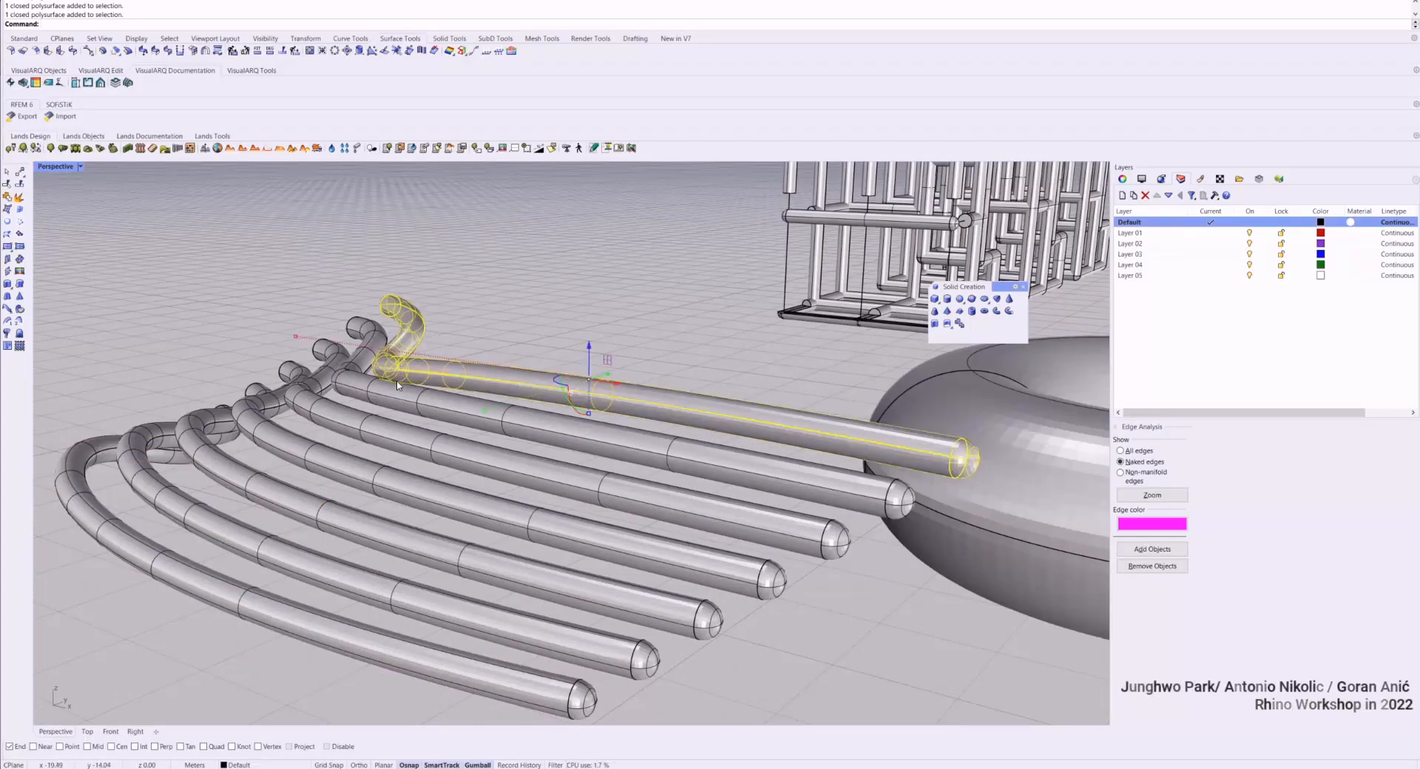
right_drag(535, 384, 508, 372)
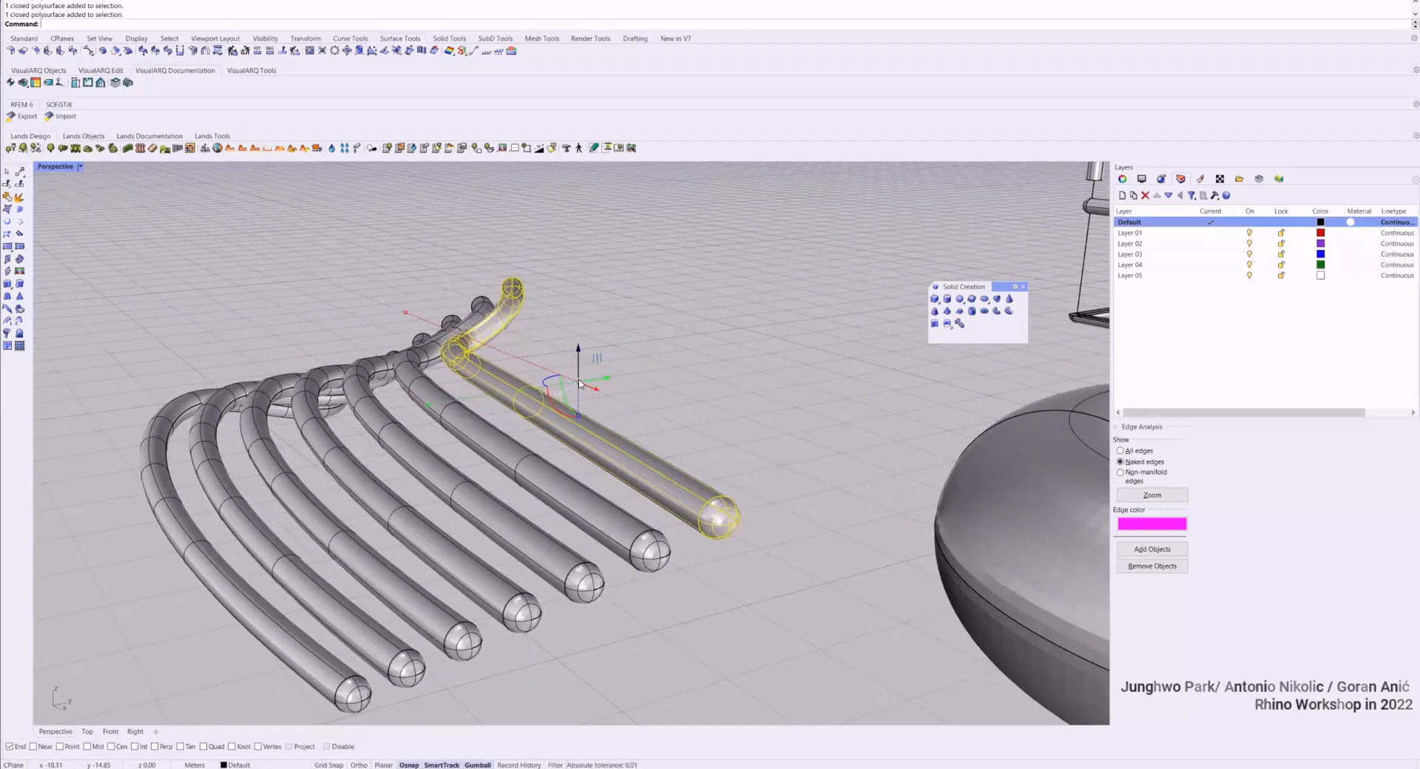
click(583, 299)
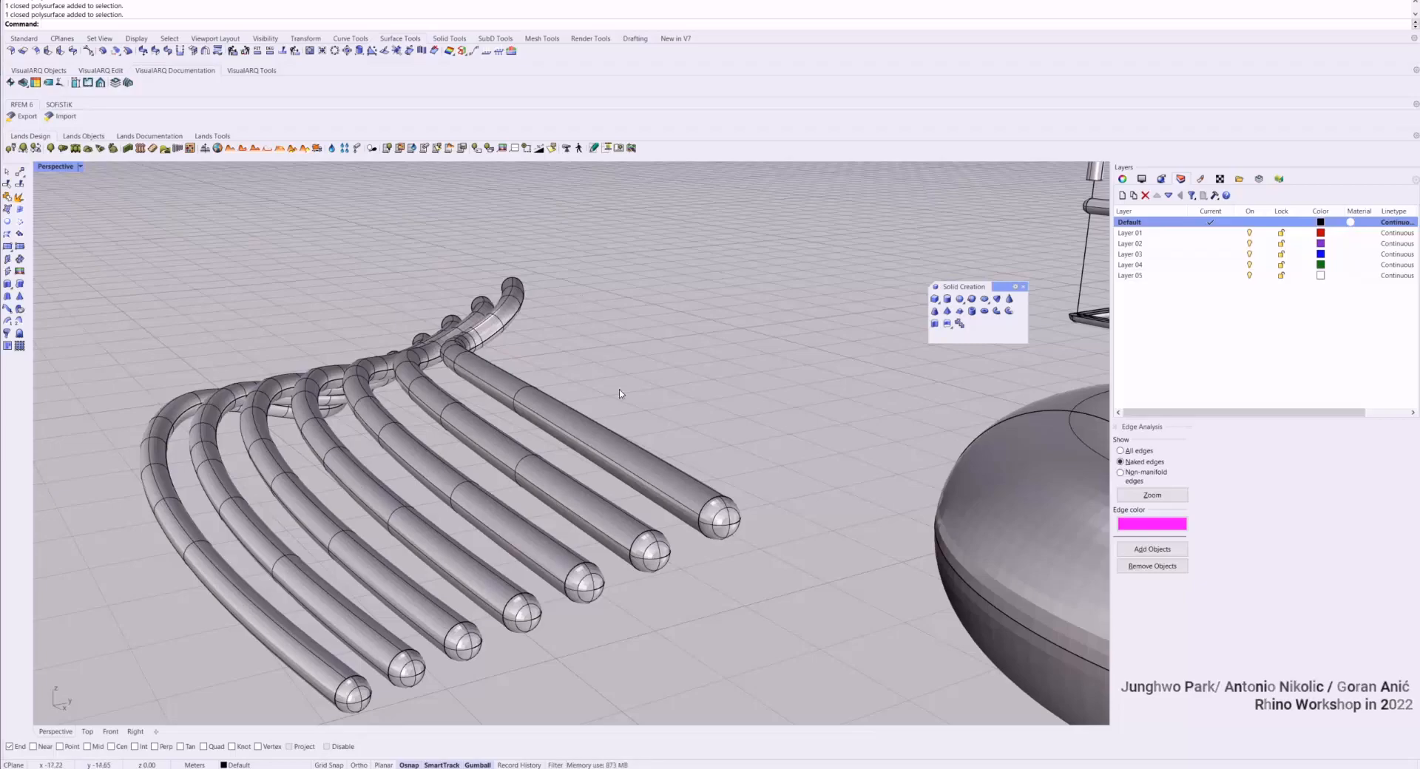
Examine the row of pipes from both ends to compare how their bends blend across the set
right_drag(451, 407, 753, 479)
scroll(696, 407, up, 3)
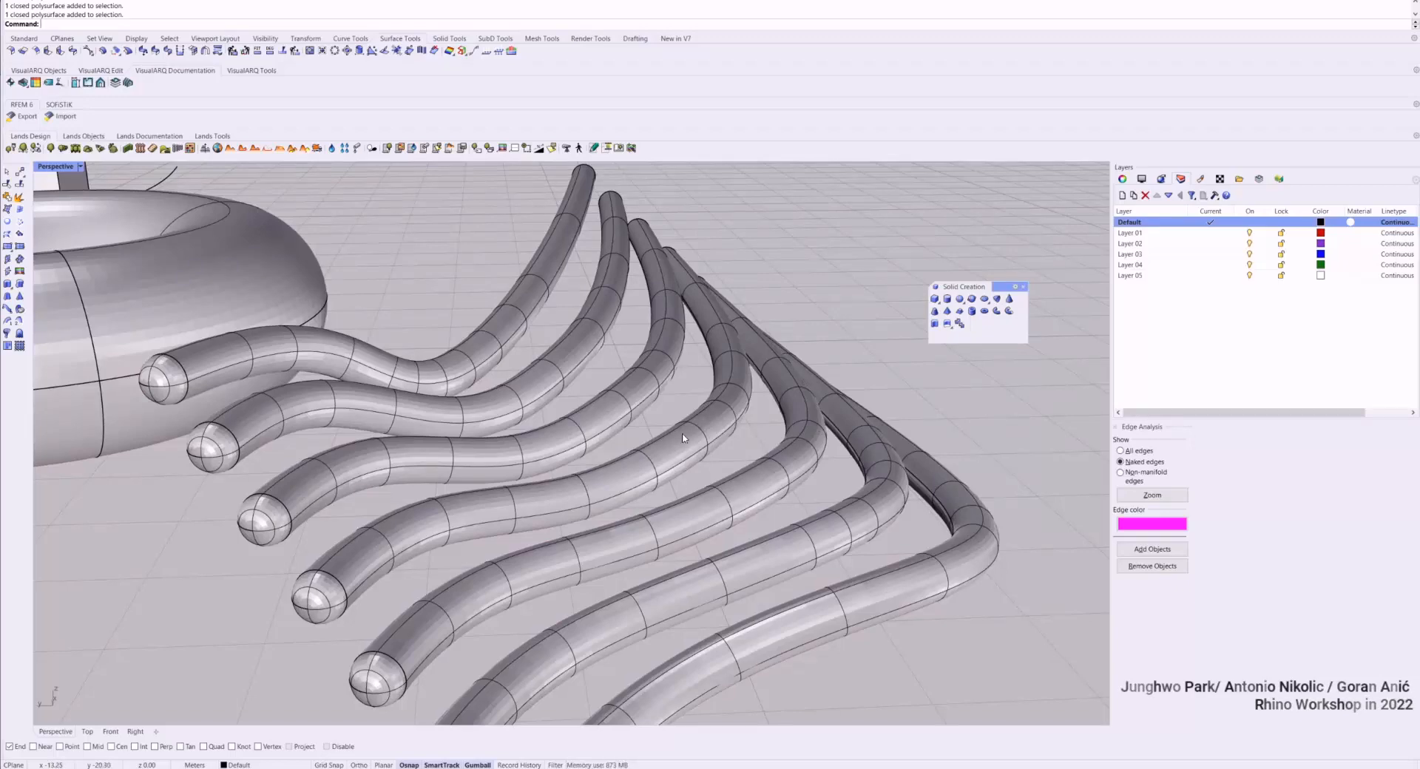
scroll(686, 384, down, 4)
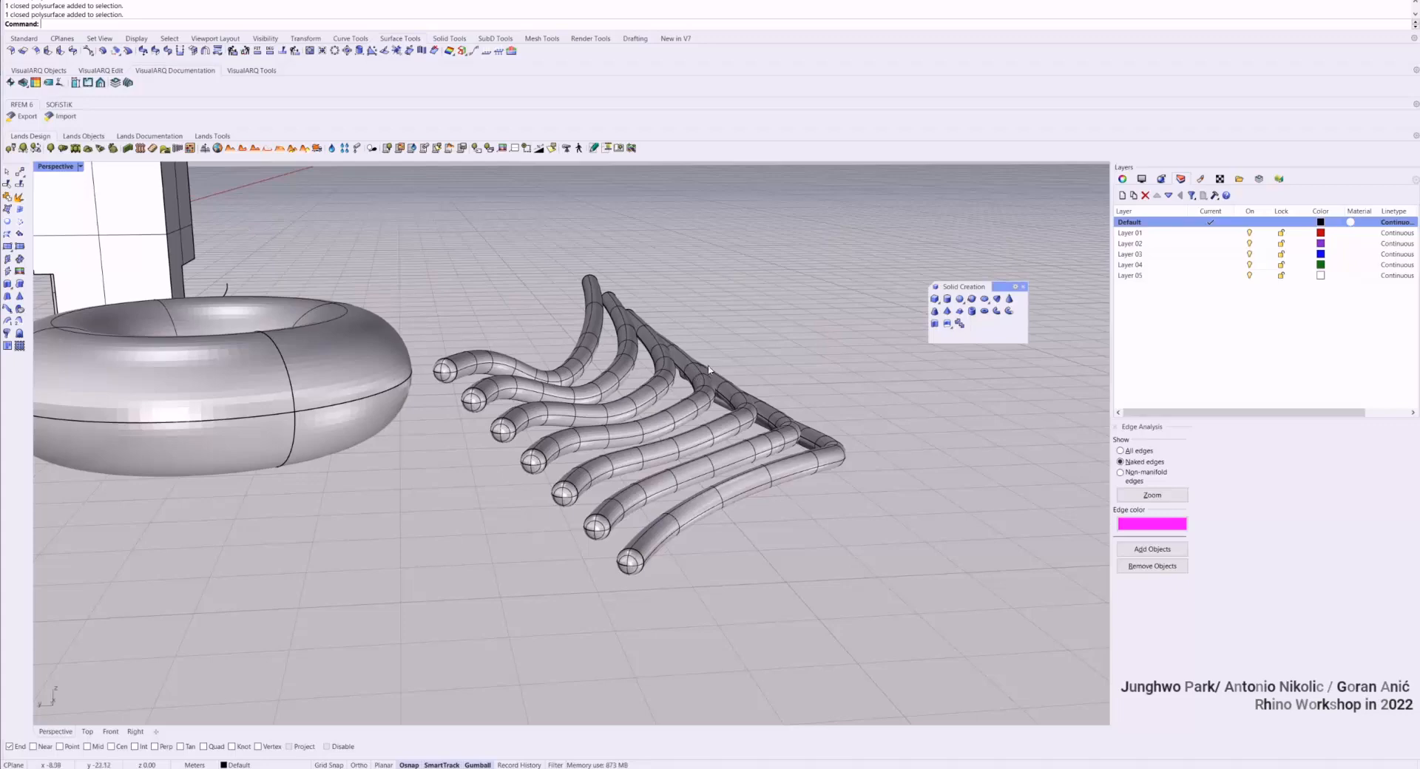
right_drag(677, 323, 406, 328)
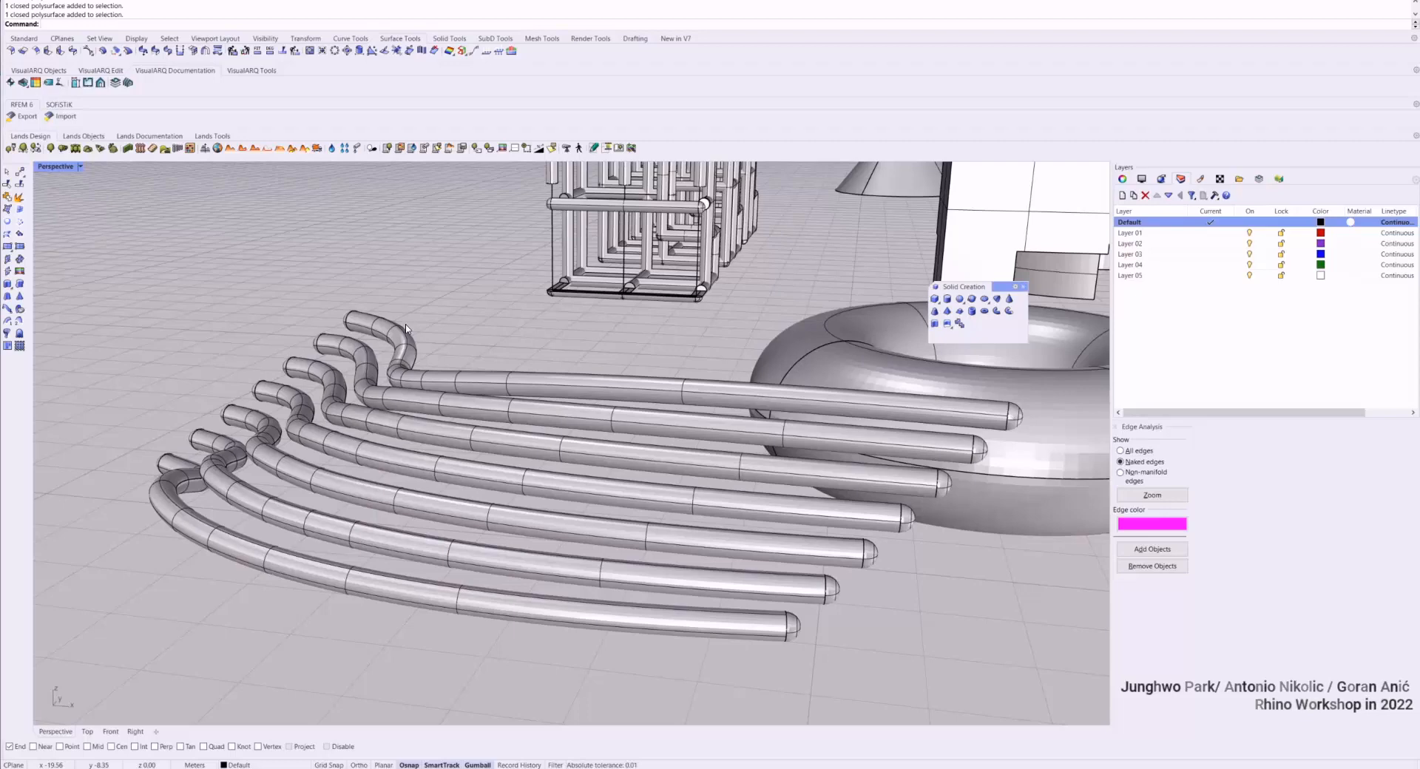
right_drag(499, 362, 467, 355)
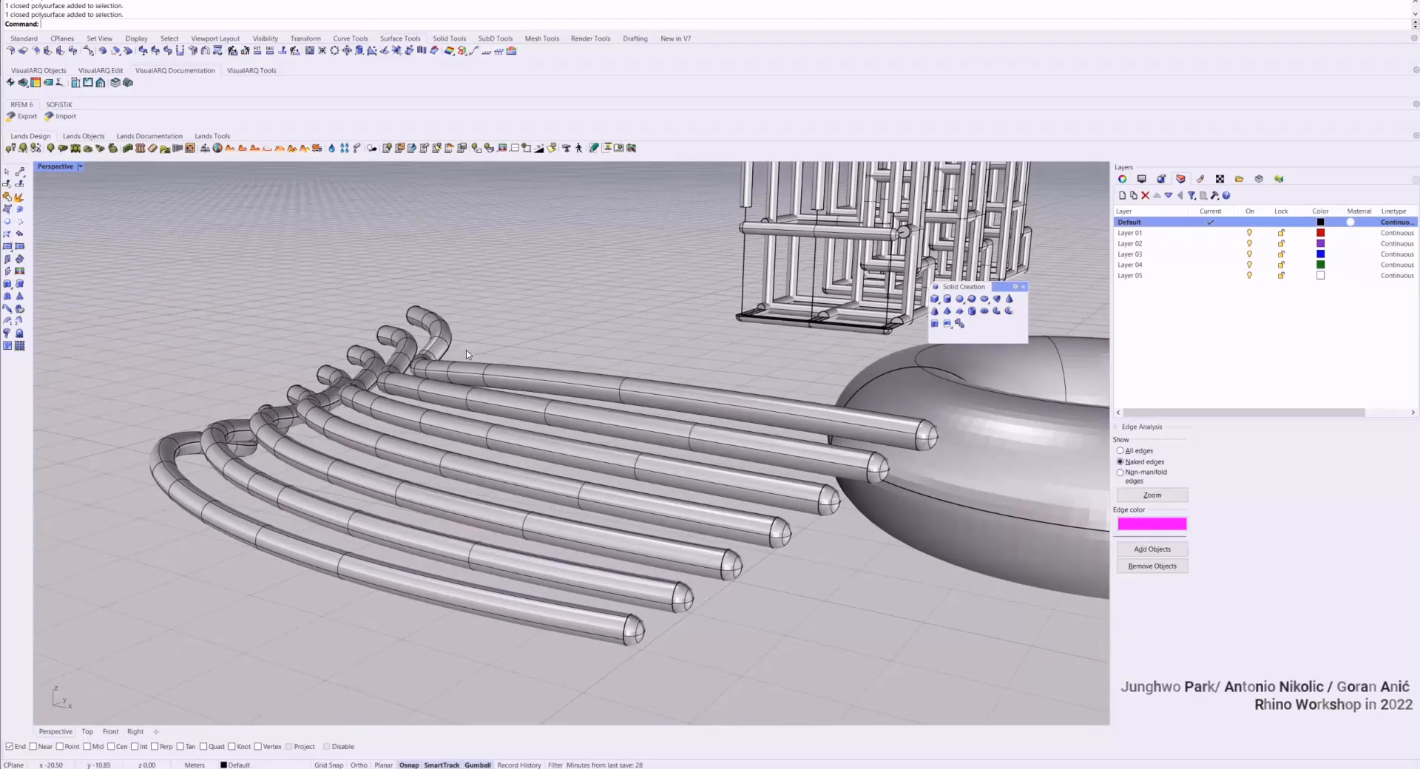
right_drag(487, 349, 543, 396)
scroll(640, 395, down, 4)
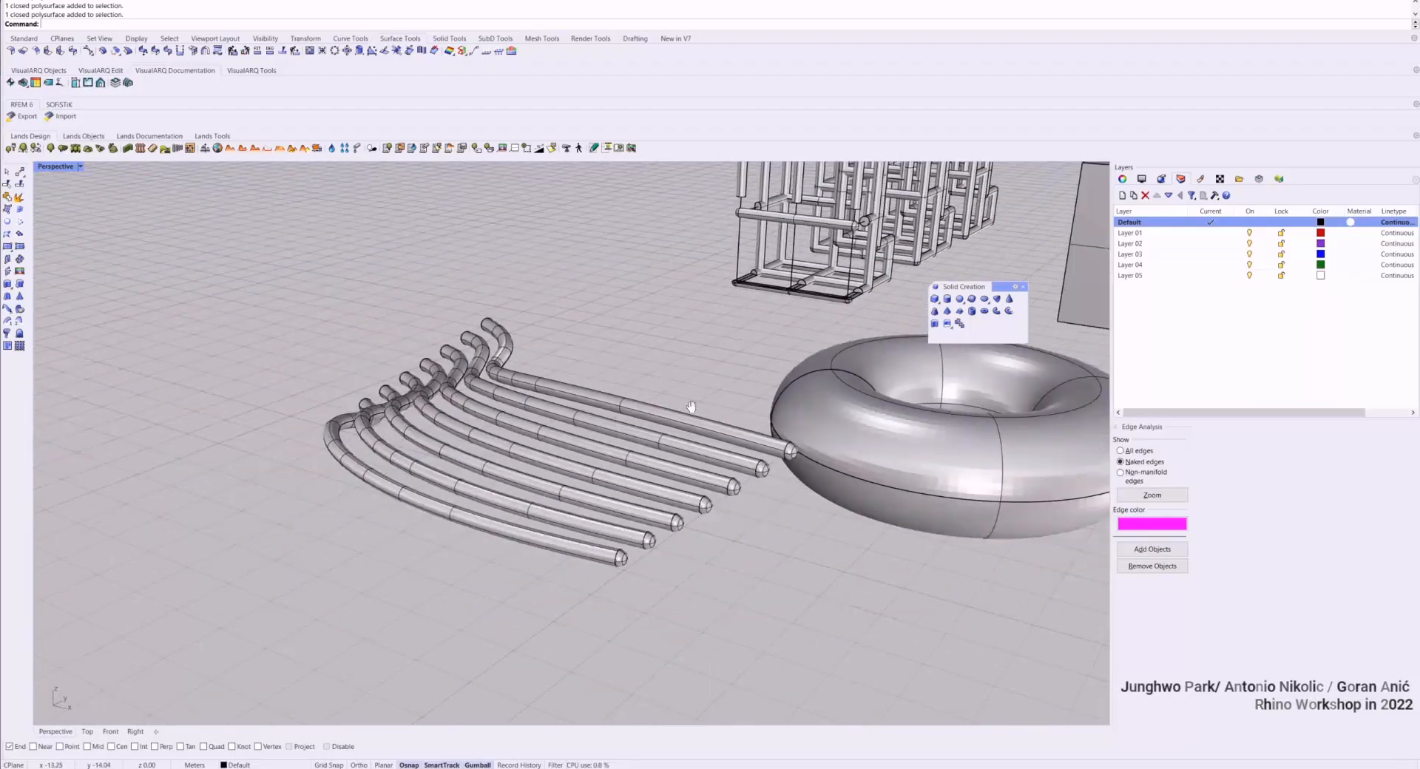
shift+right_drag(691, 406, 610, 411)
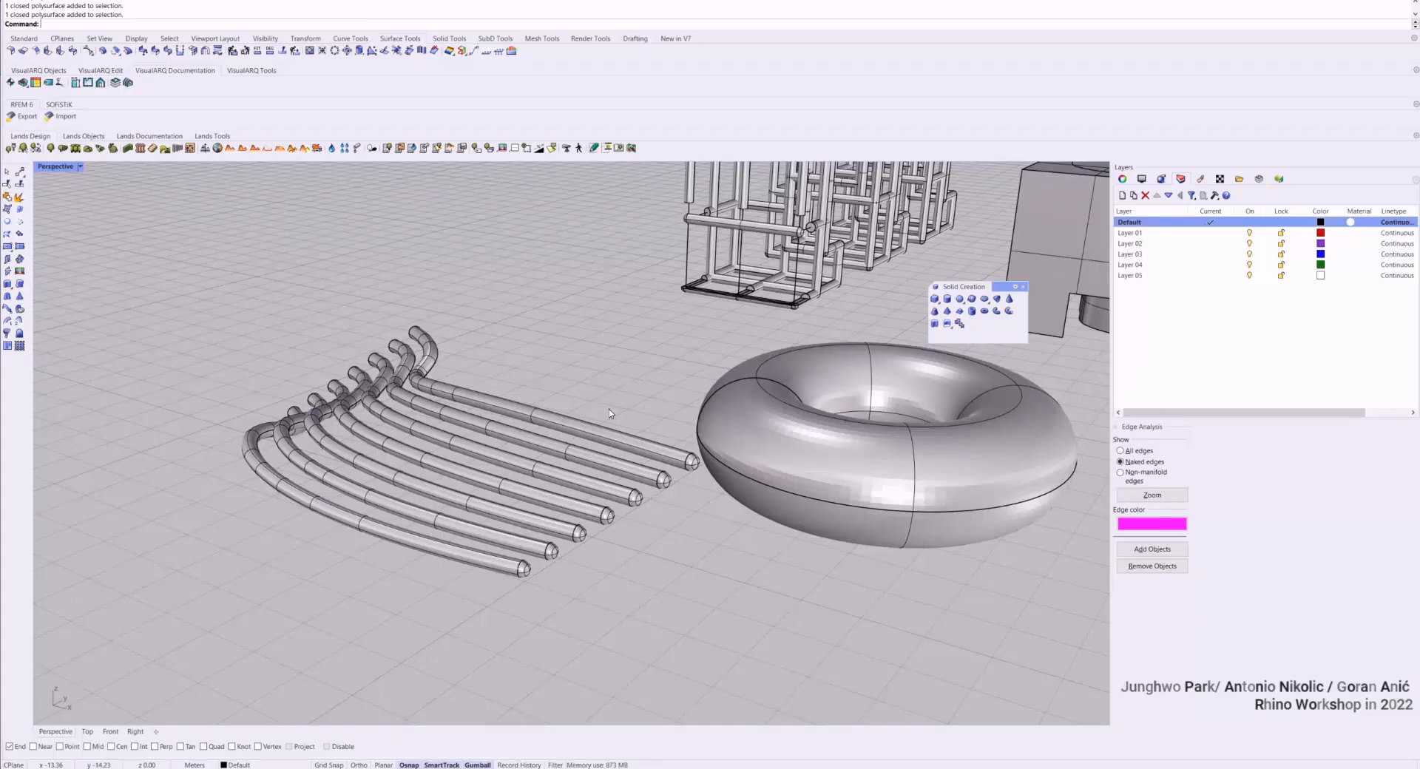
Try to move the stepped front face of the wire-cut box beside the torus outward with MoveFace
scroll(645, 395, down, 5)
right_drag(647, 403, 479, 398)
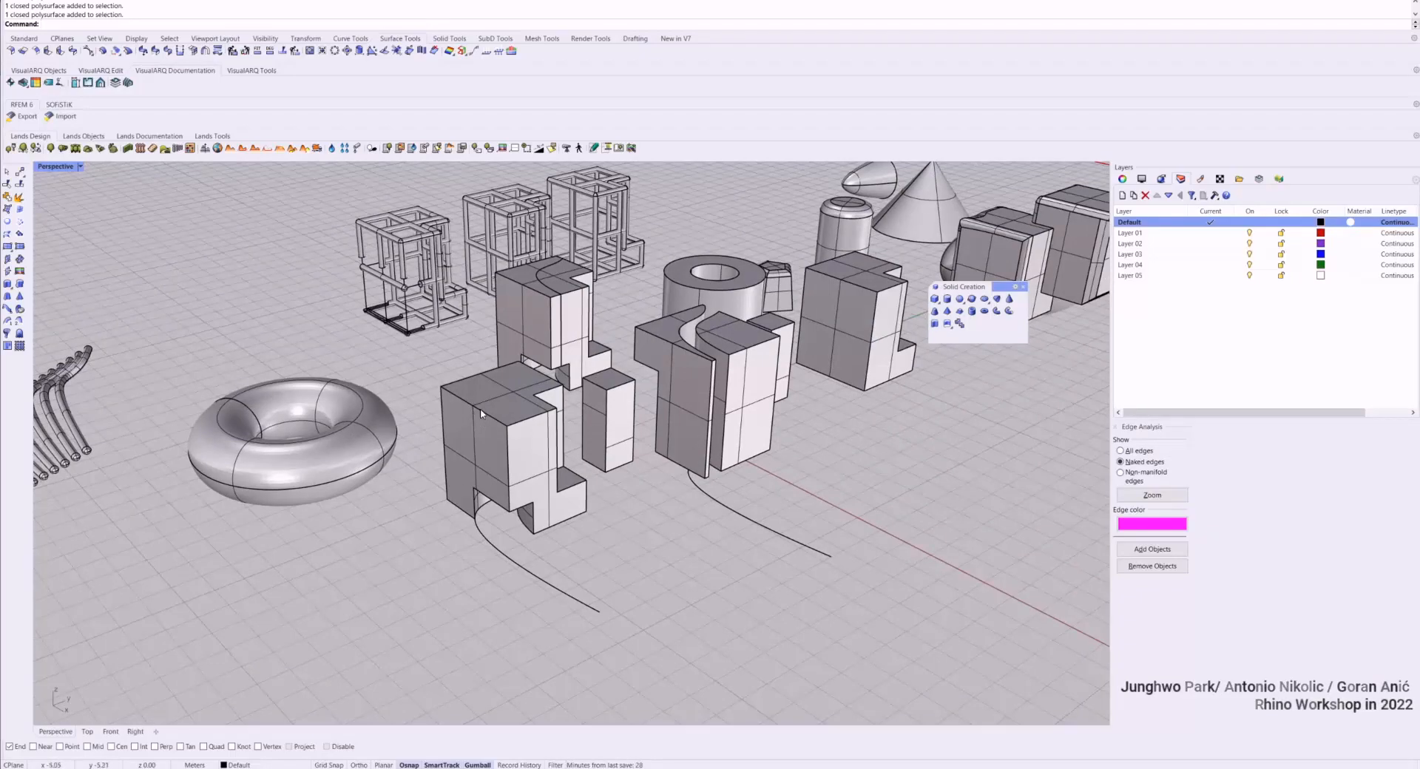
right_drag(500, 397, 242, 281)
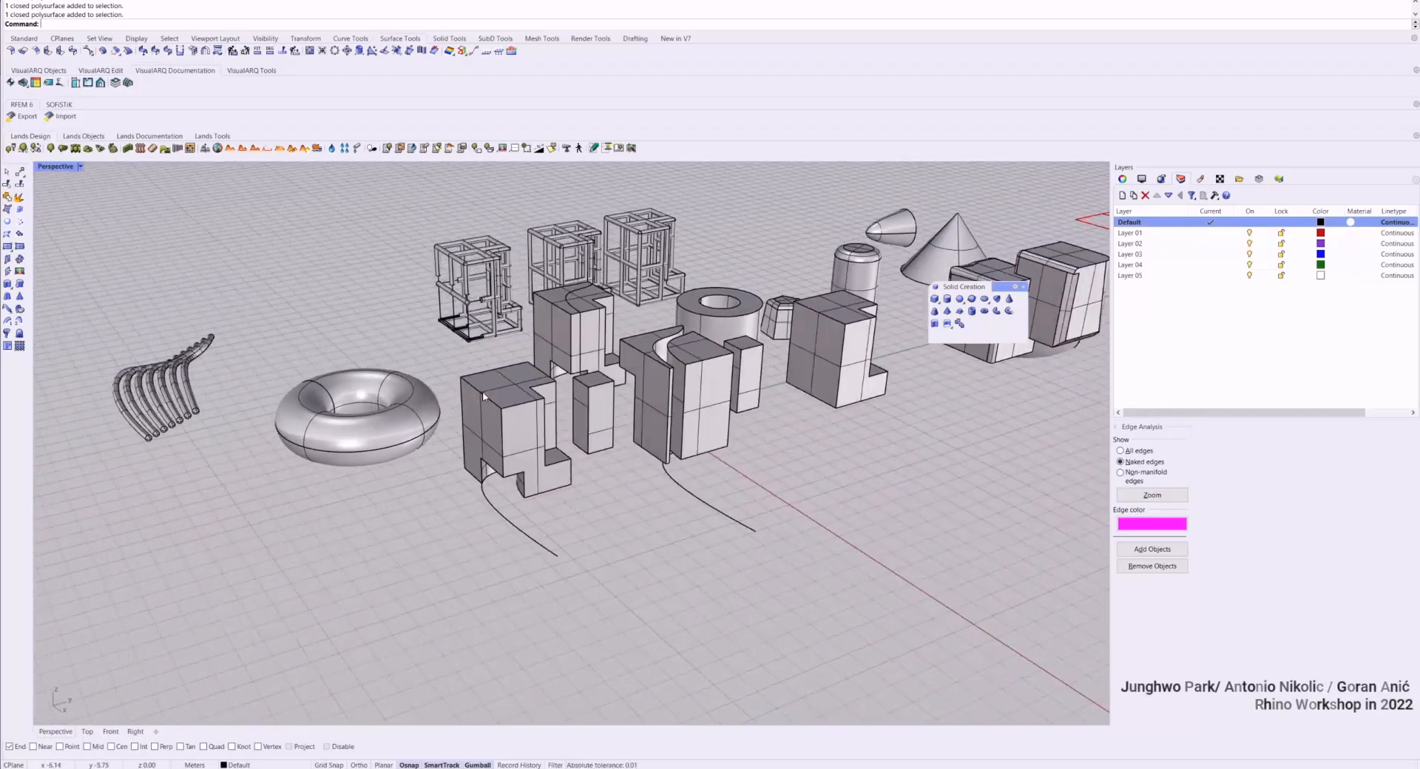
click(440, 39)
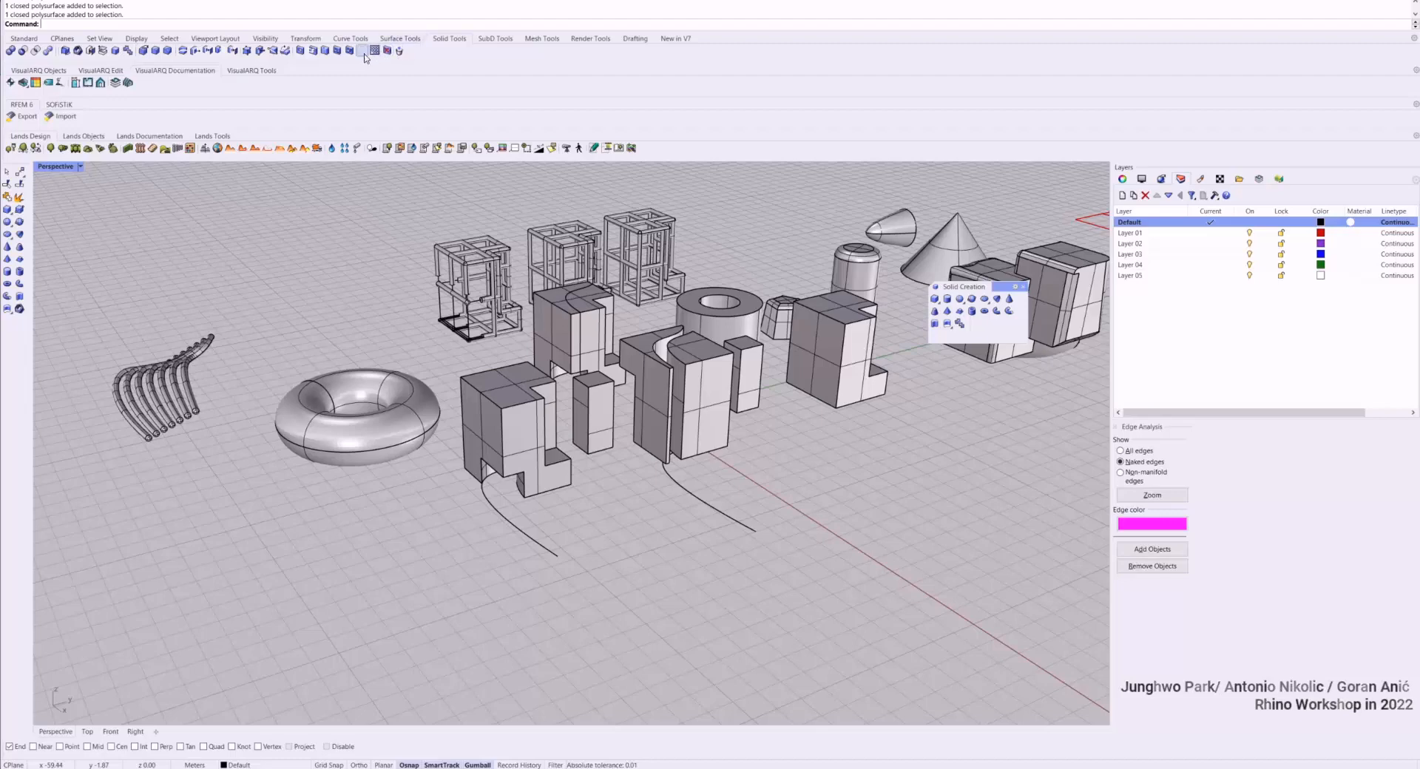
click(203, 53)
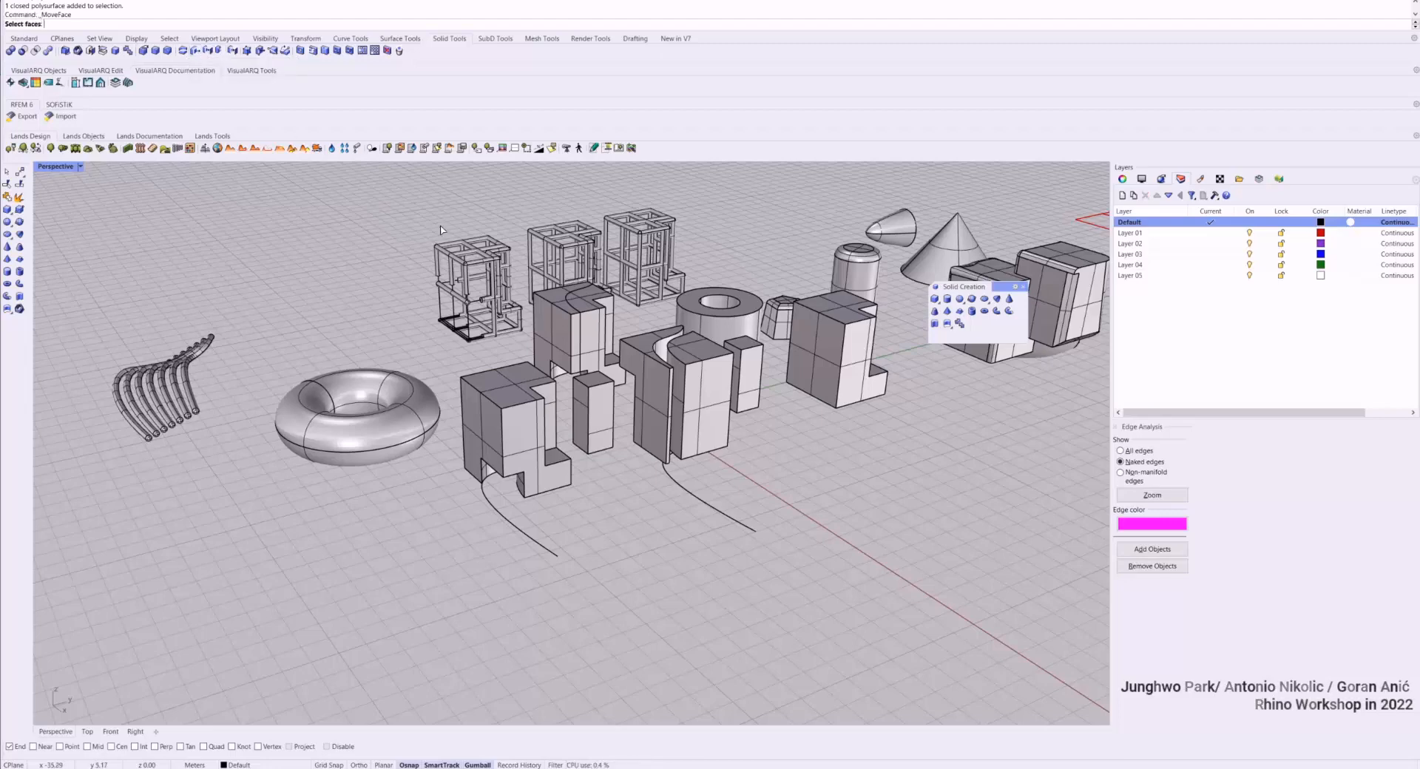
scroll(511, 311, up, 2)
click(540, 458)
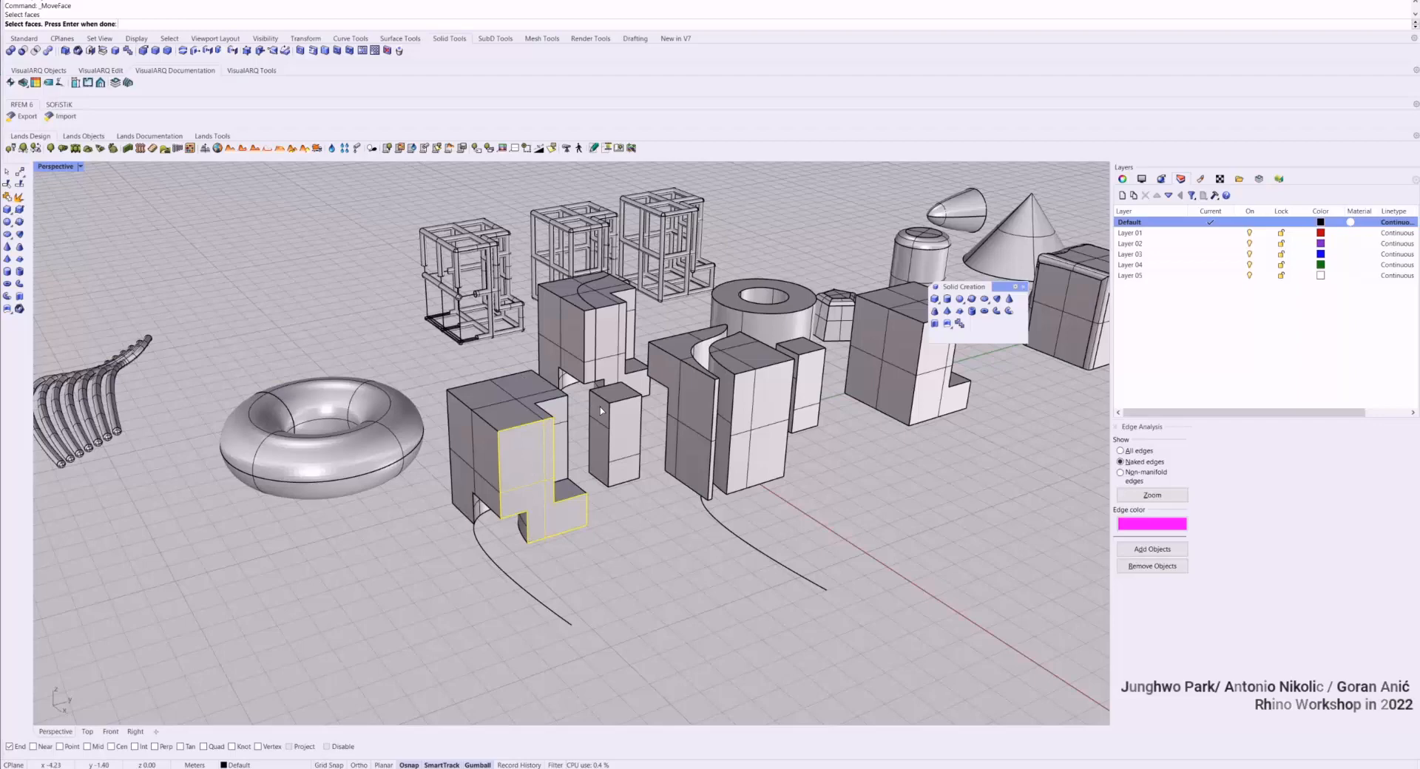
key(Return)
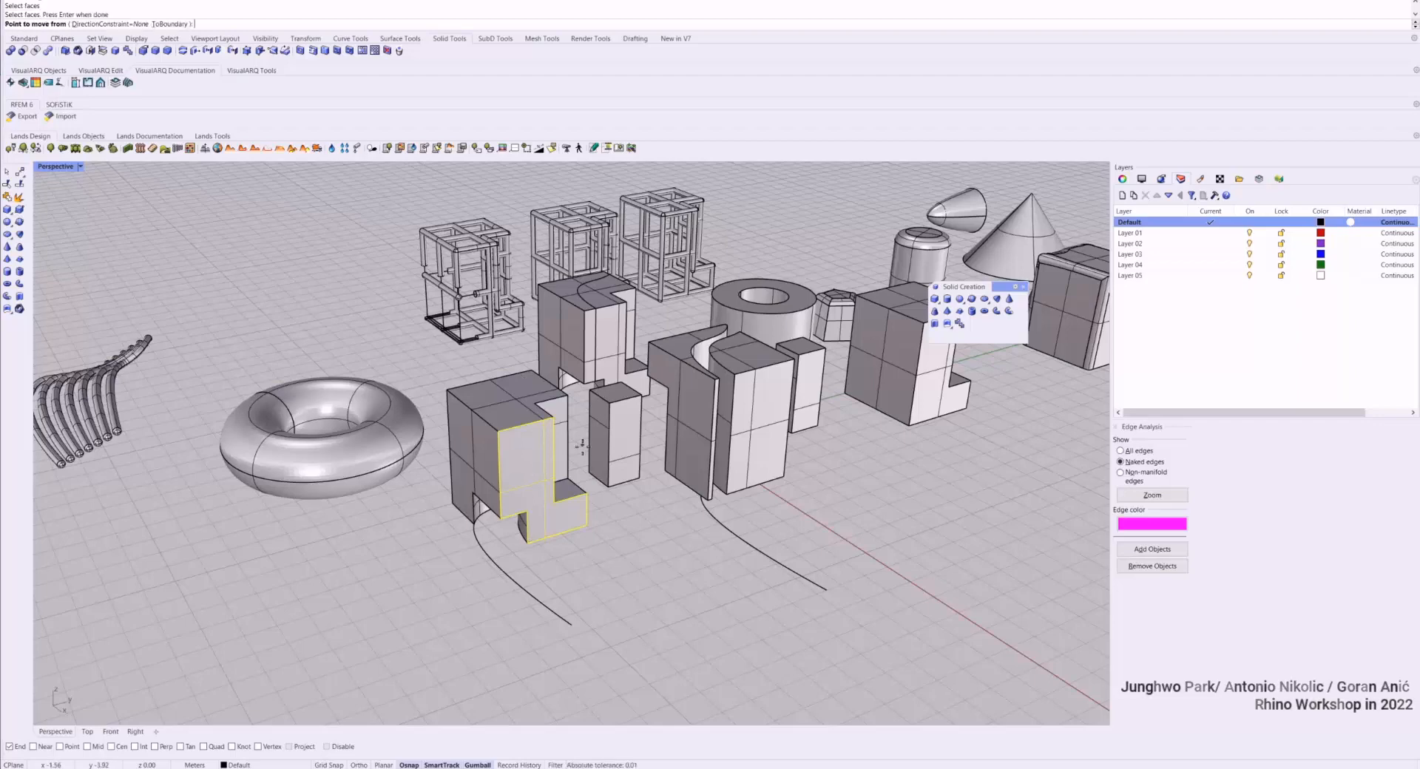
click(503, 433)
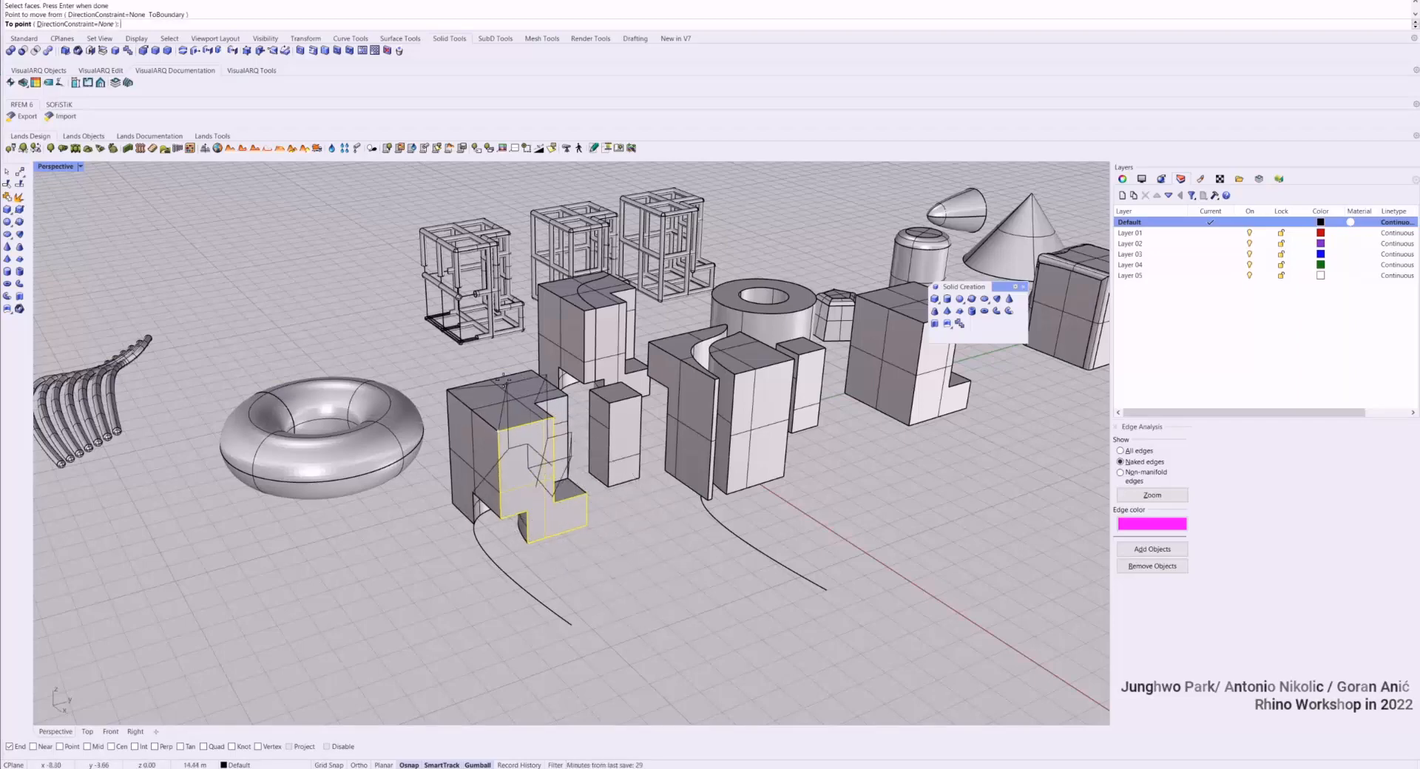
click(583, 529)
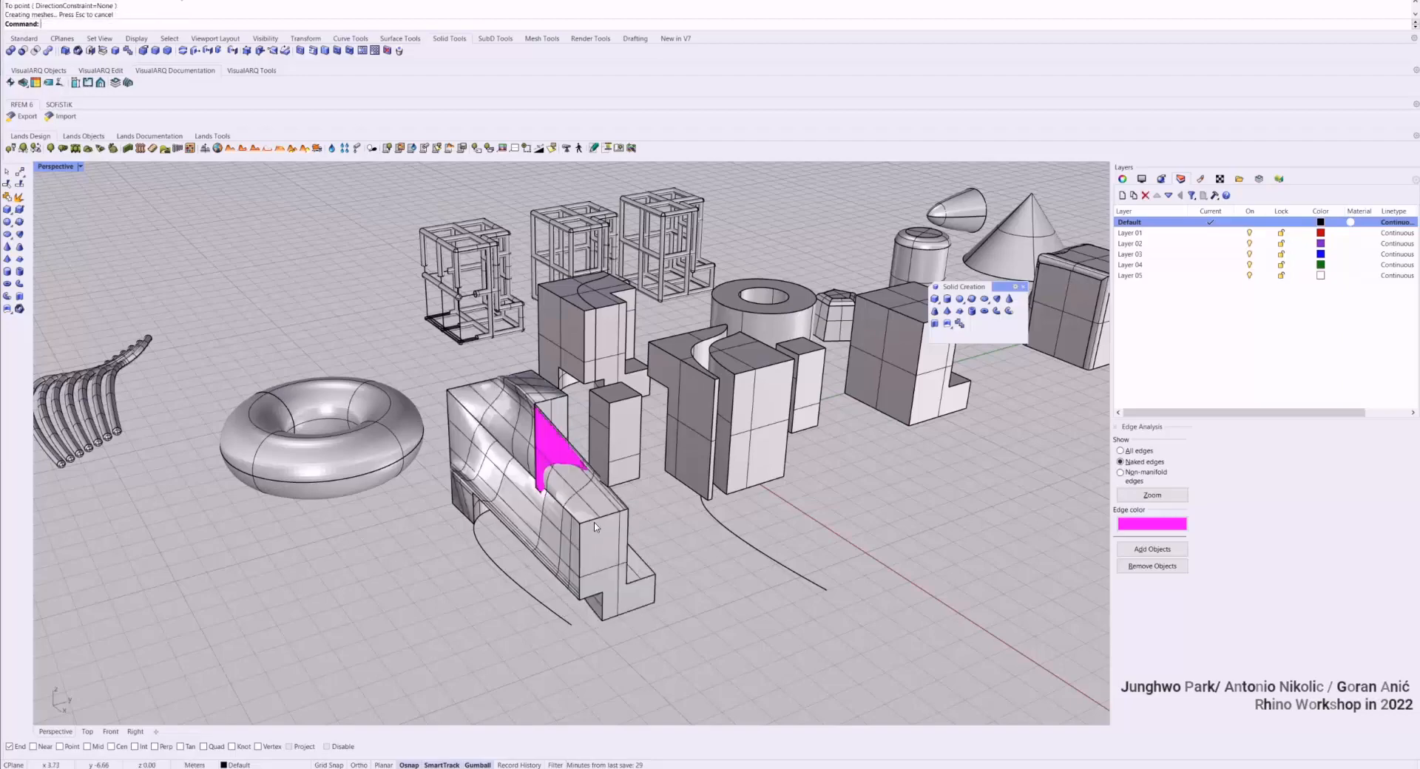
Inspect the distorted box up close and undo the face move
right_drag(597, 524, 525, 464)
scroll(443, 427, up, 4)
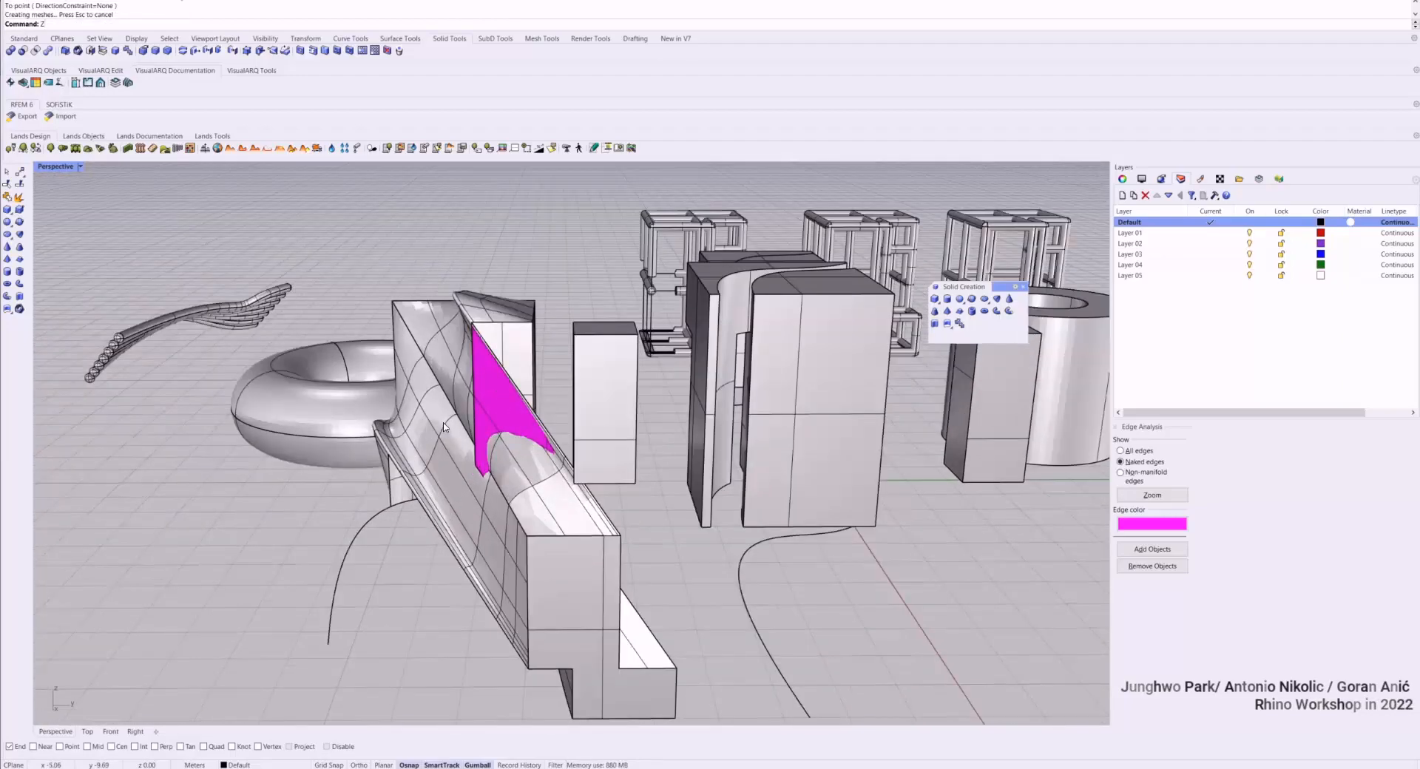
key(ctrl+z)
right_drag(443, 428, 519, 428)
key(ctrl+z)
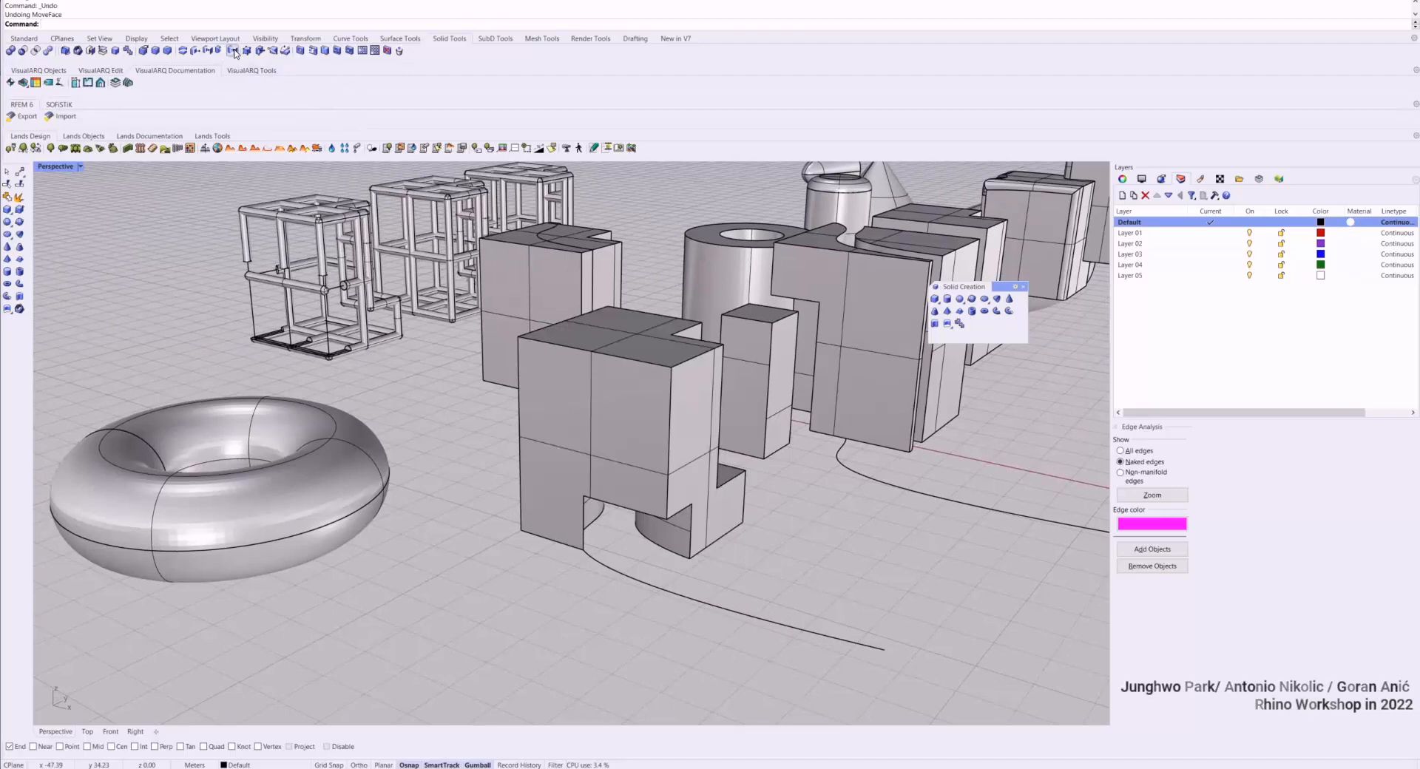
Try to move the stepped front face of the wire-cut box to a boundary with the MoveFace ToBoundary option
click(208, 51)
click(705, 443)
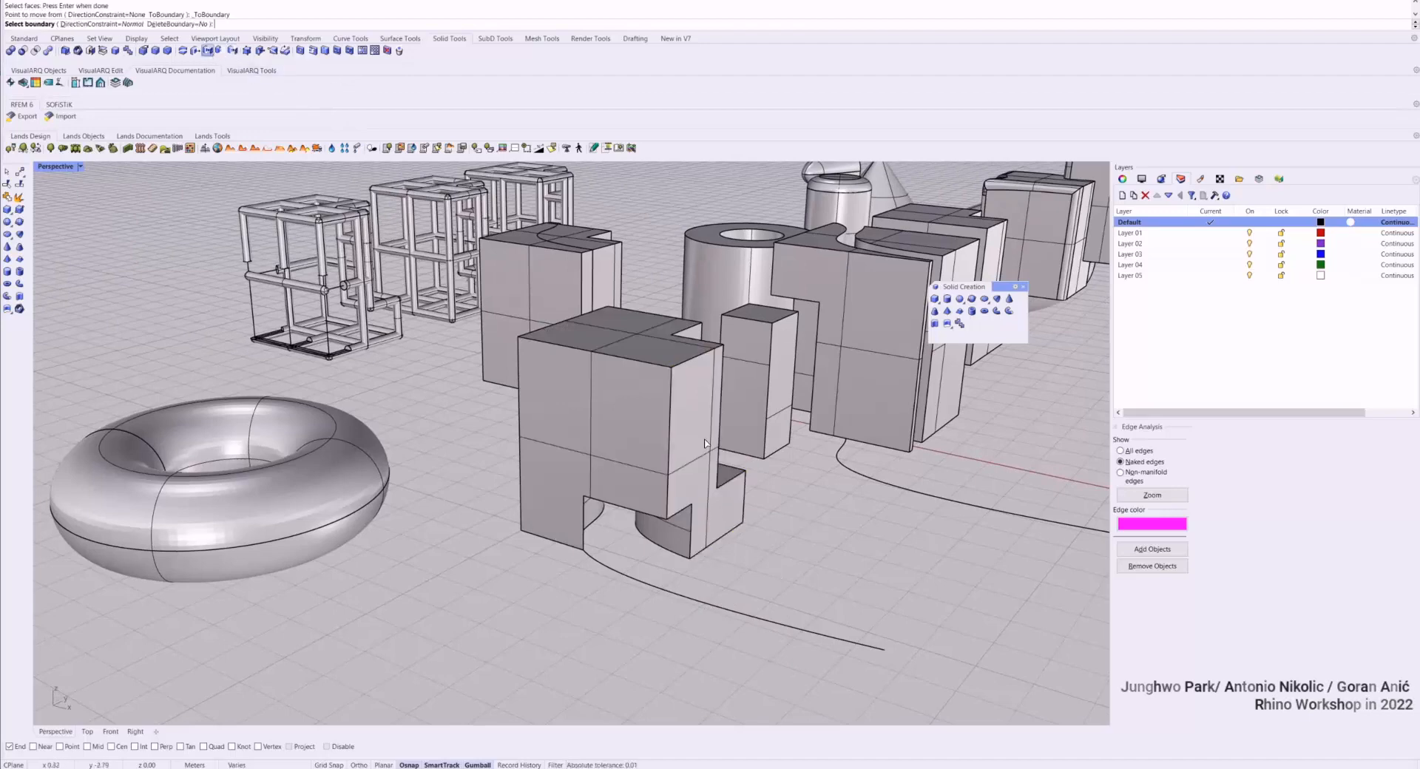
click(679, 380)
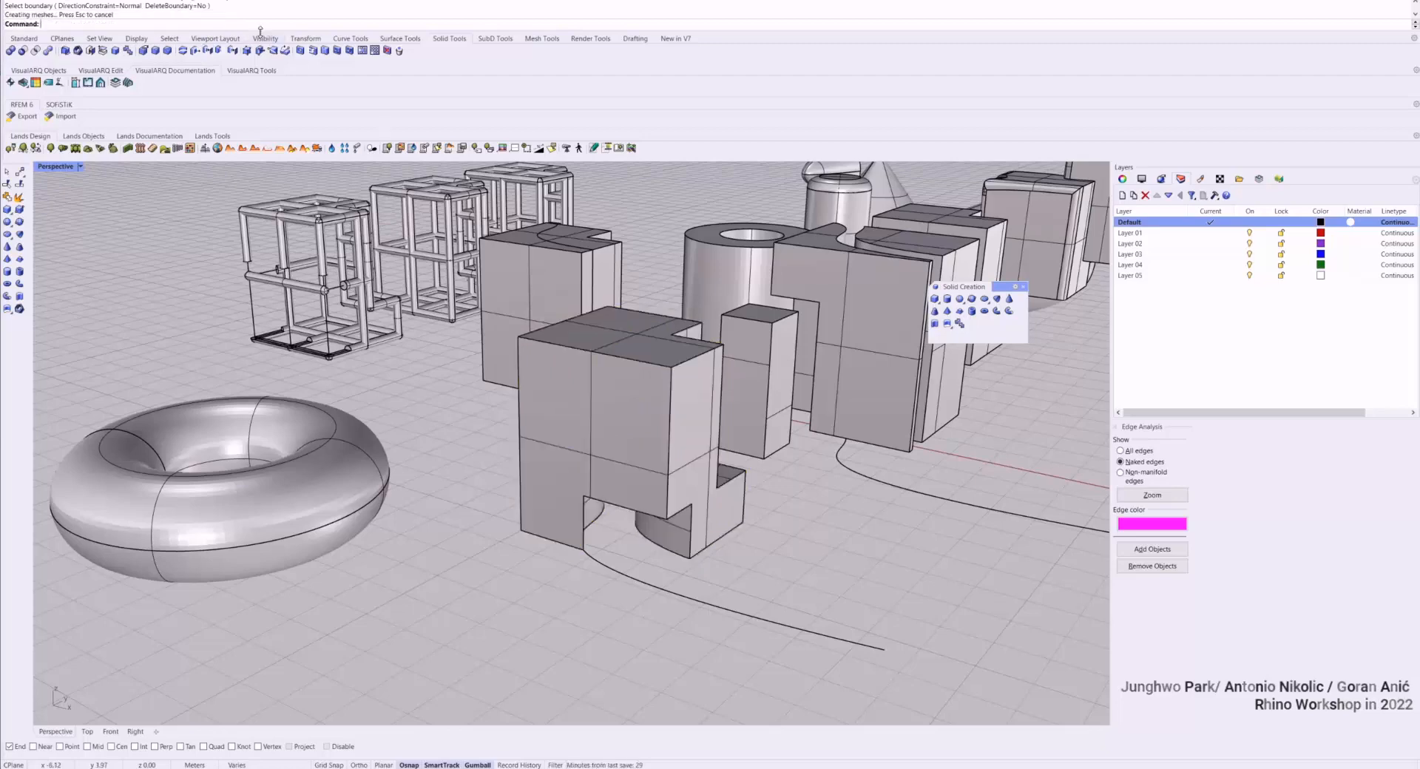
Try to move the wire-cut box's stepped front face to point 0,2,3 with MoveFace
click(194, 51)
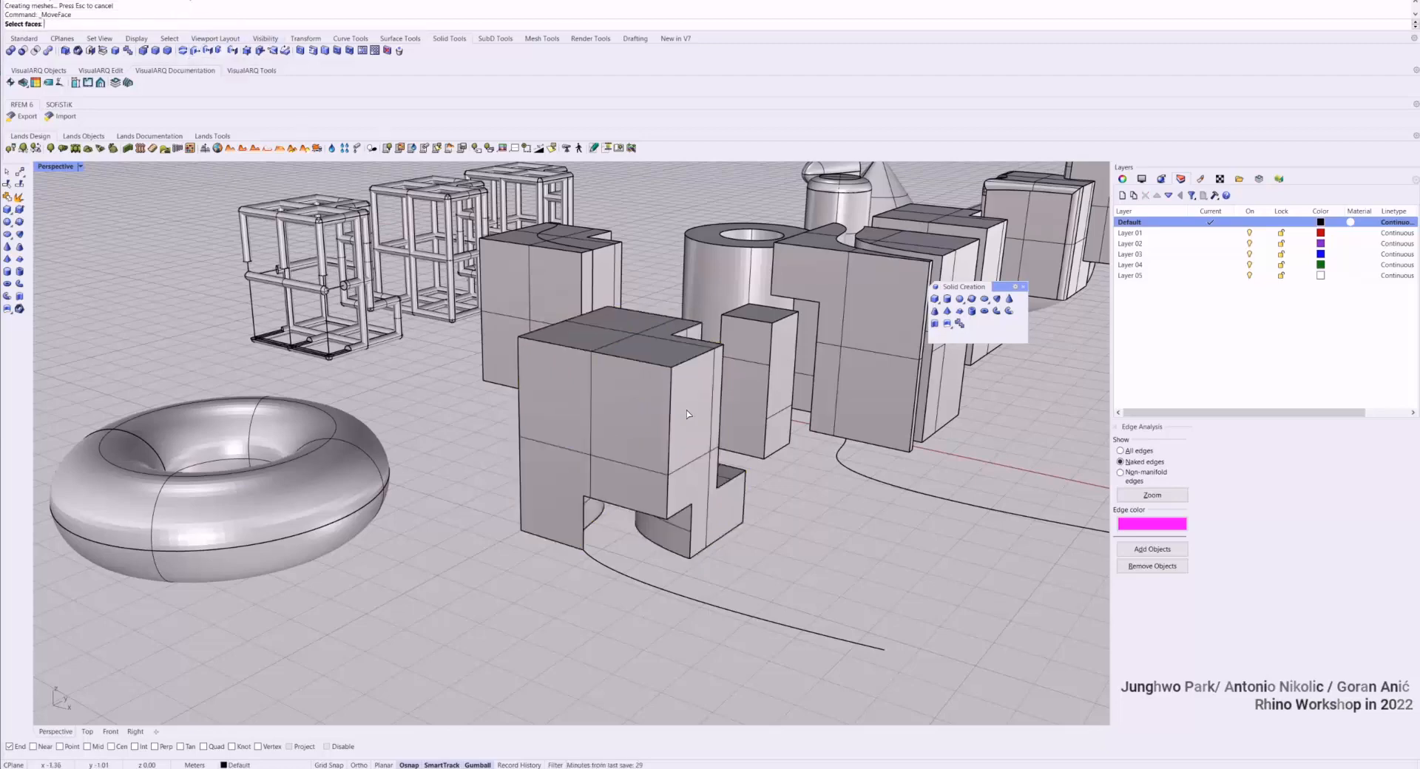
click(687, 411)
key(Return)
click(666, 362)
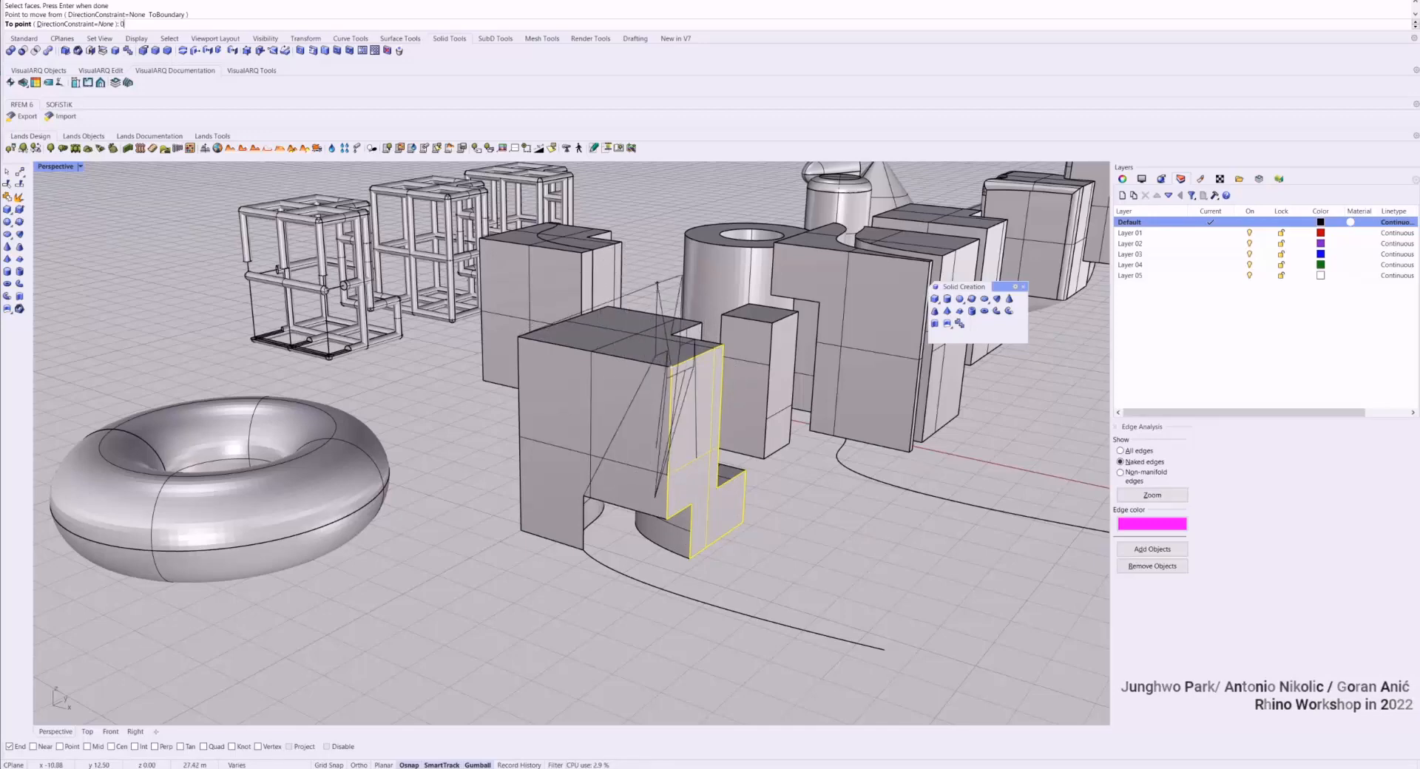
text(0.)
text(2)
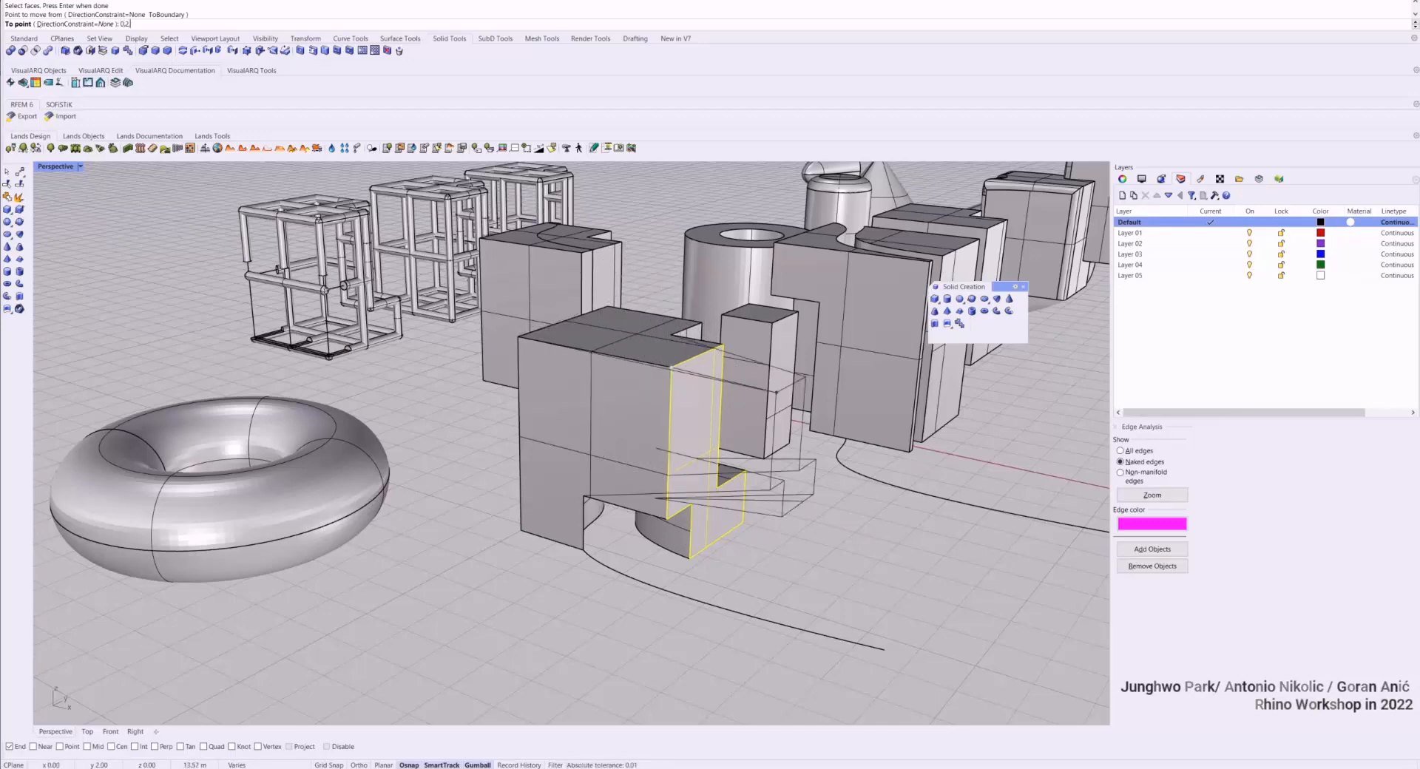
text(,3)
key(Return)
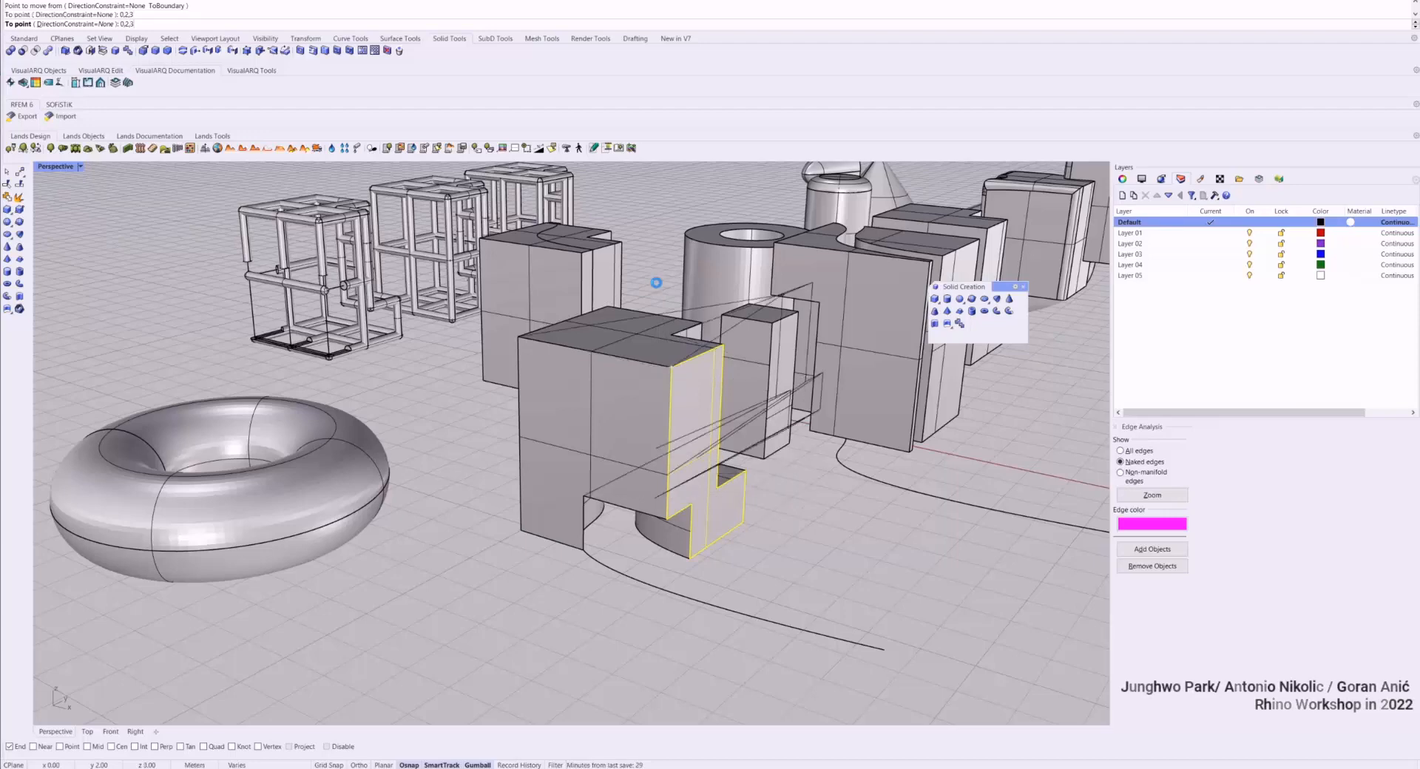
Inspect the box after the face move from another angle and undo the move
right_drag(694, 353, 636, 355)
scroll(636, 355, up, 3)
key(ctrl+z)
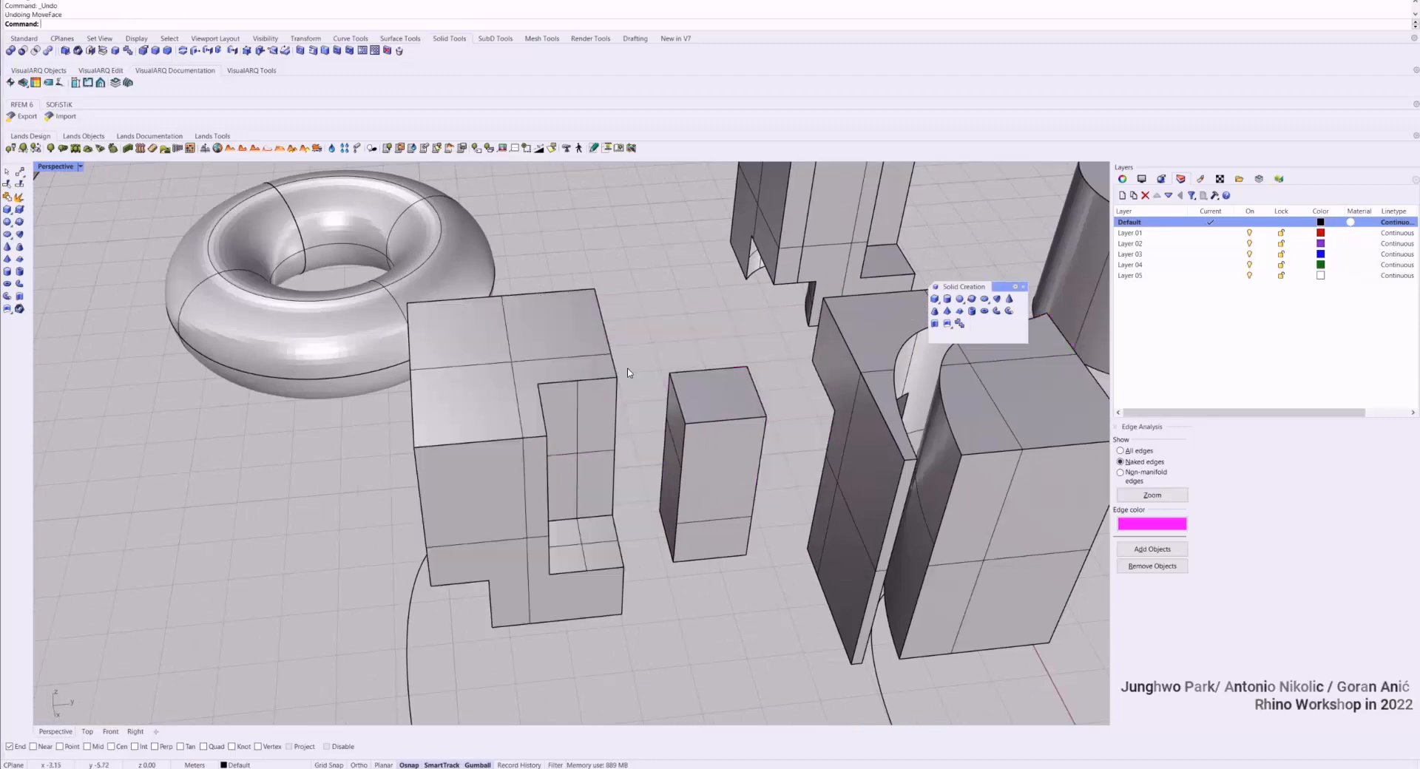
scroll(553, 425, down, 5)
right_drag(562, 425, 601, 412)
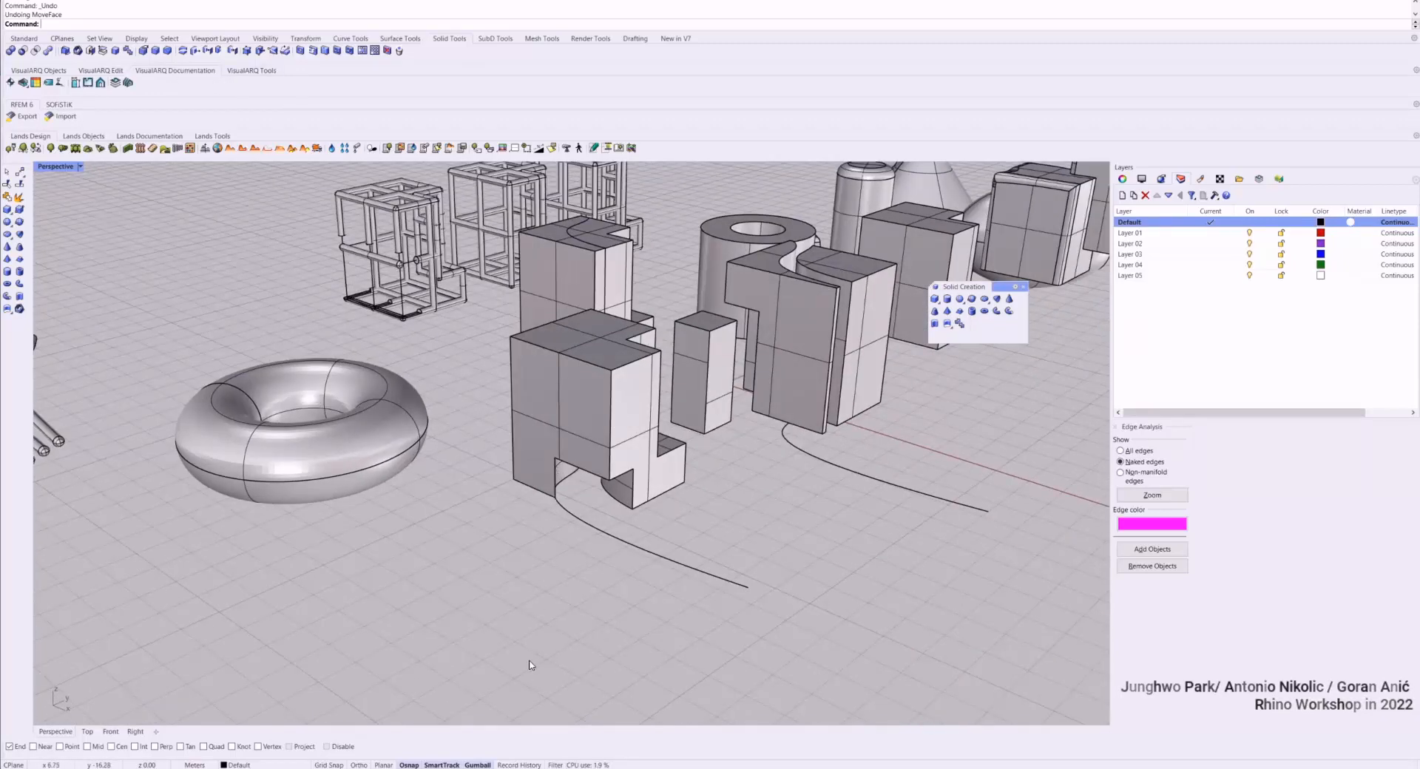
Select the box's stepped front face as a subobject and pull it outward with the Gumball, finishing with an exact move of 1
click(480, 764)
click(481, 765)
scroll(743, 409, up, 3)
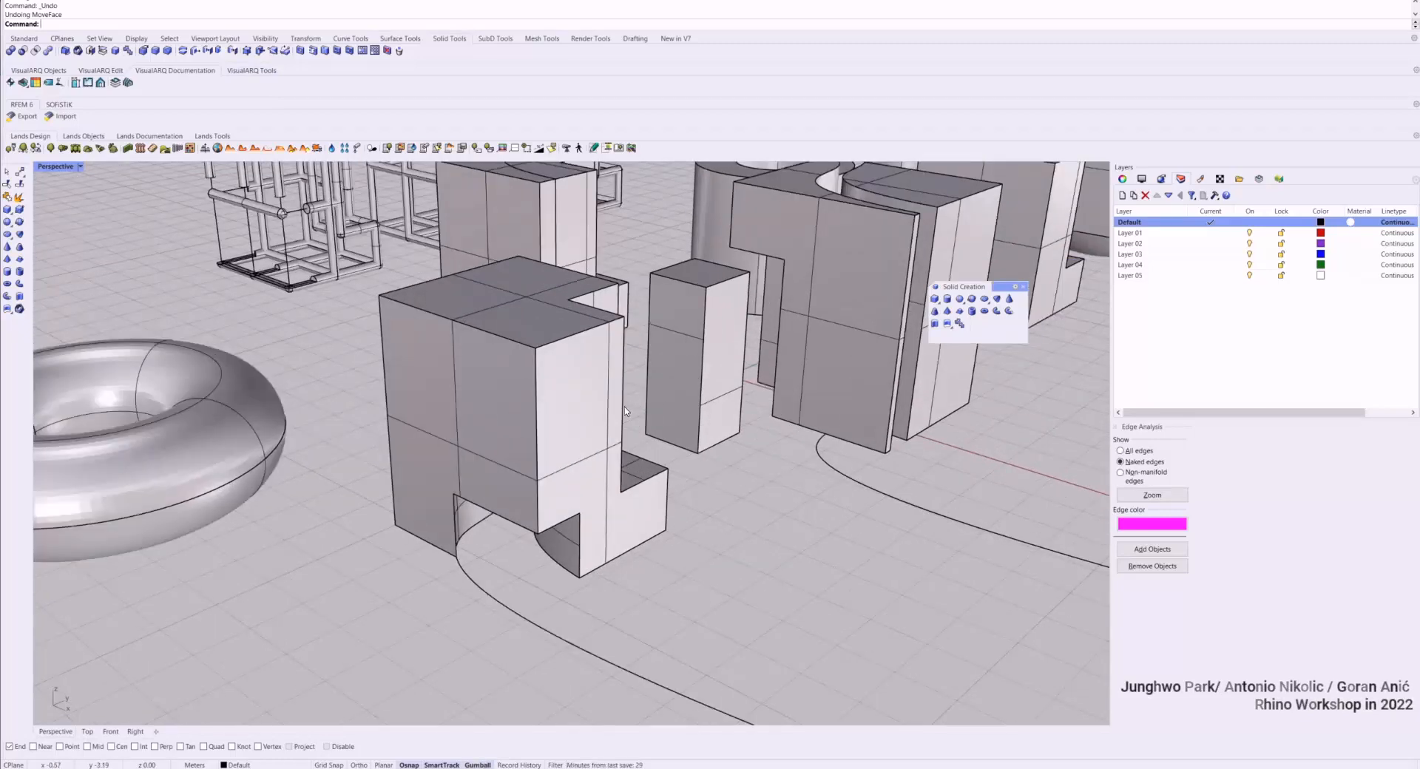
ctrl+shift+click(575, 408)
mouse_move(635, 471)
mouse_down()
mouse_move(703, 518)
mouse_move(642, 478)
mouse_up()
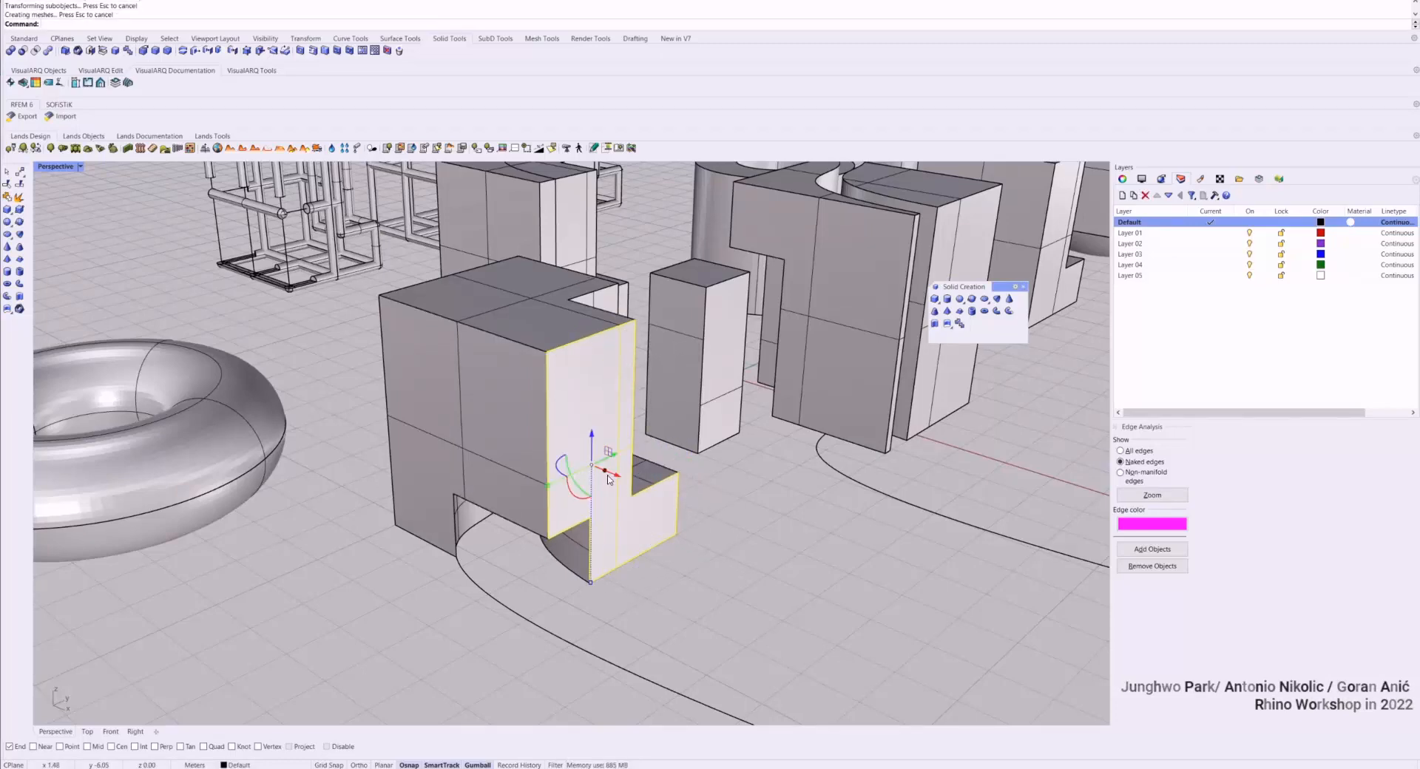
click(616, 475)
text(1)
key(Return)
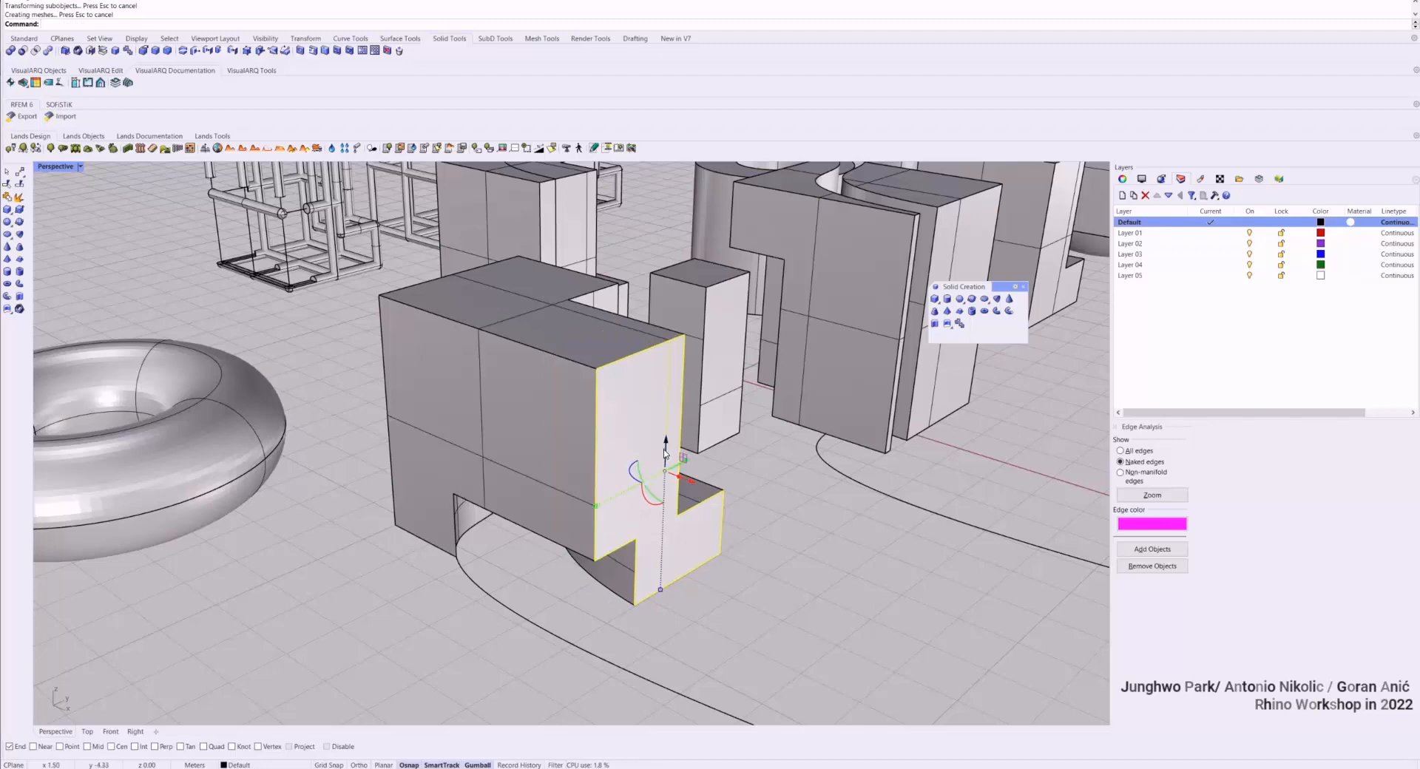
Raise the selected front face vertically with the Gumball and deselect it
click(668, 441)
key(Return)
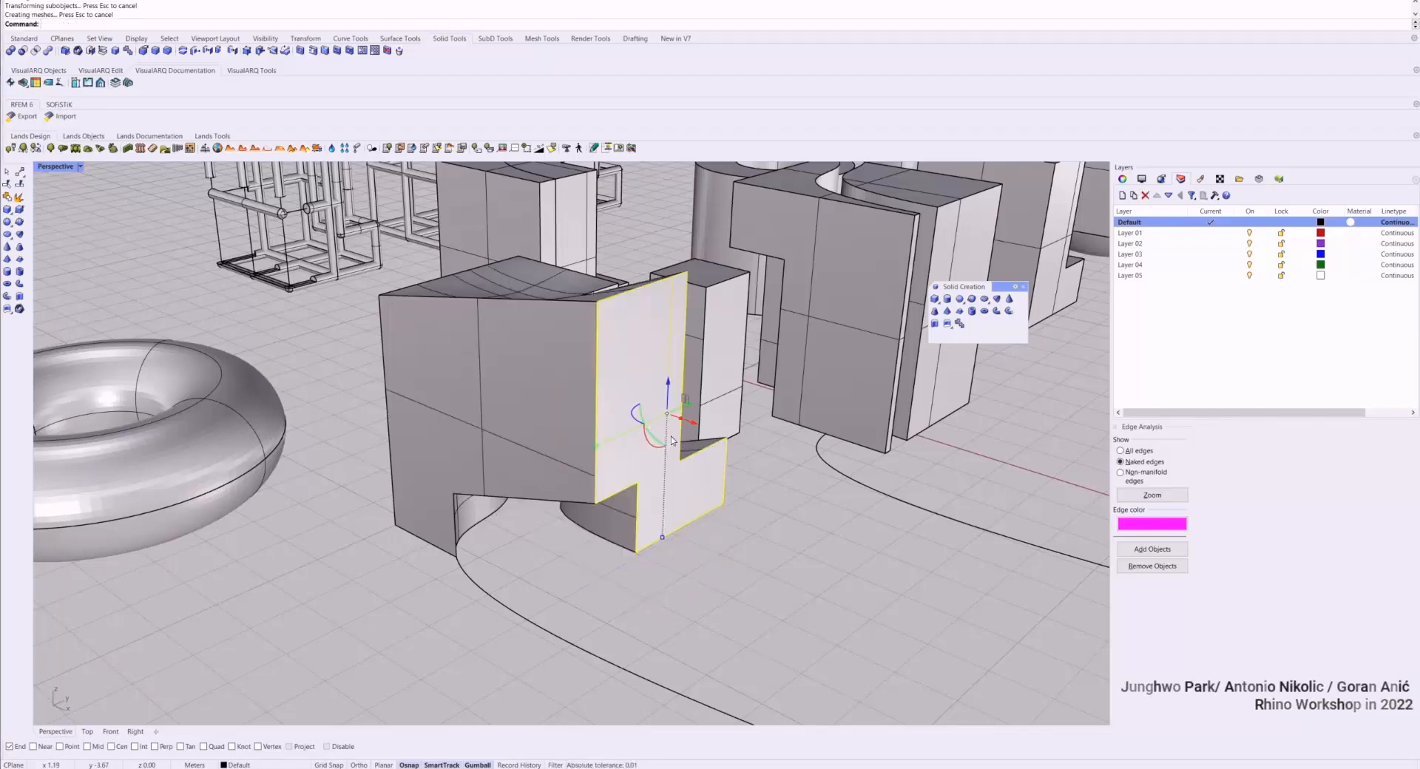
right_drag(672, 441, 599, 446)
key(Escape)
Turn on solid points with SolidPtOn for the curved wire-cut block in the middle and lower its upper outer corner point
click(599, 446)
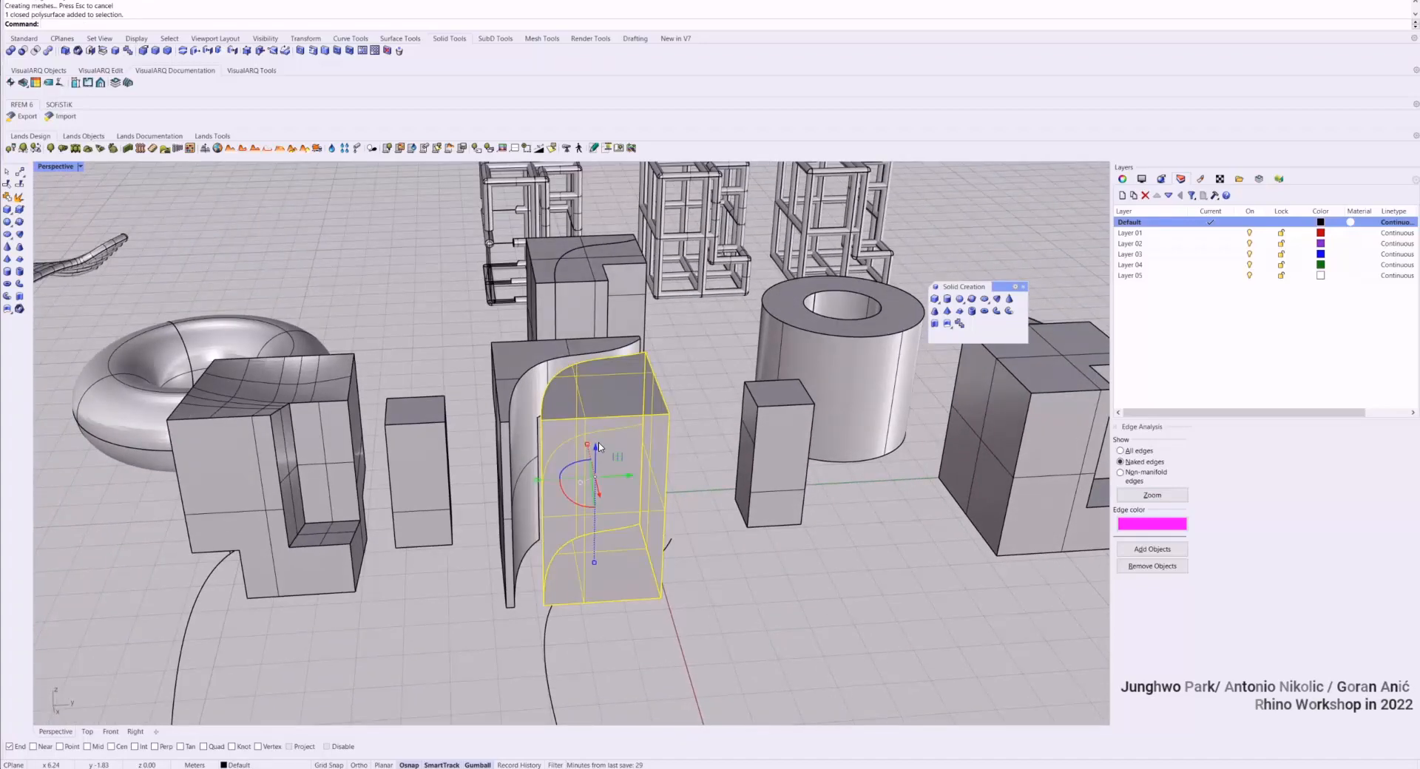
text(SolidPtOn)
key(Return)
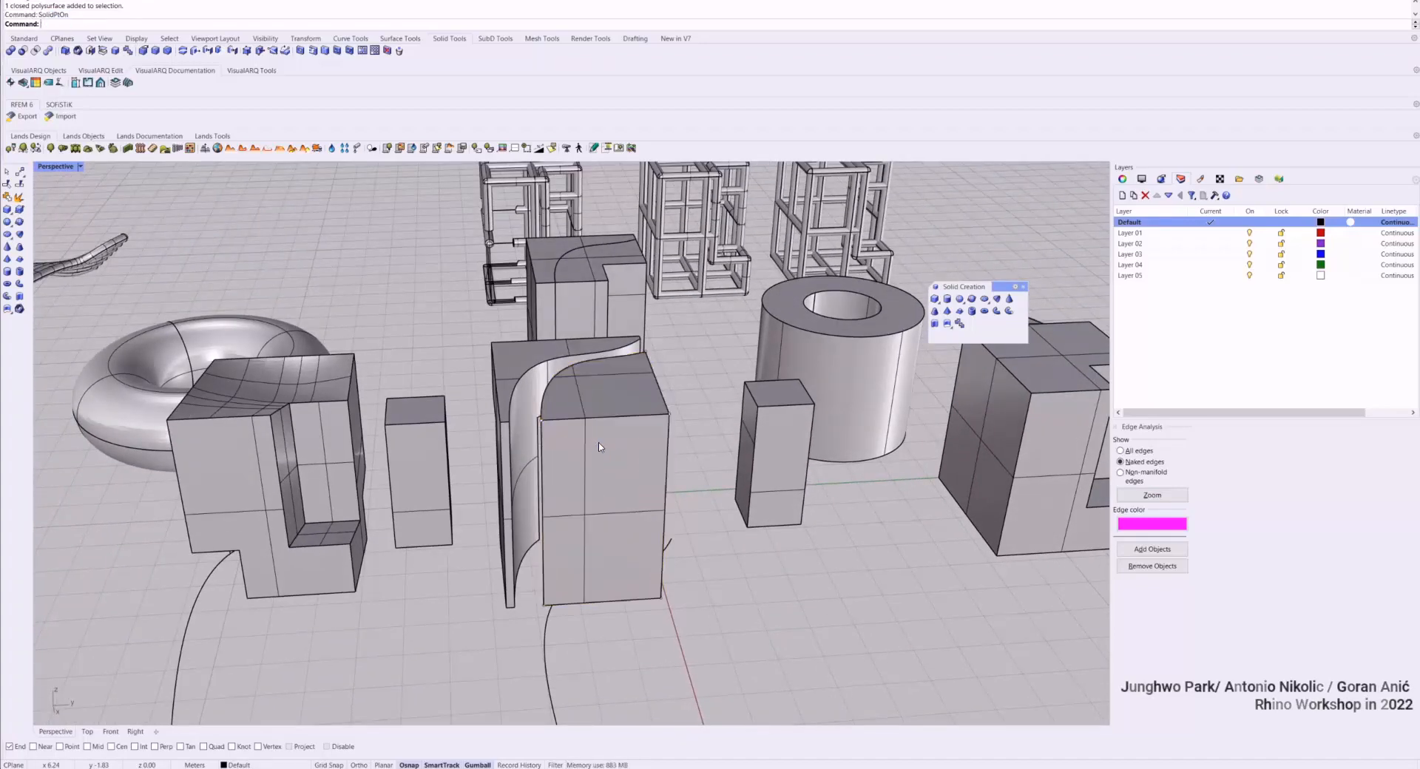
right_drag(599, 446, 768, 441)
click(768, 442)
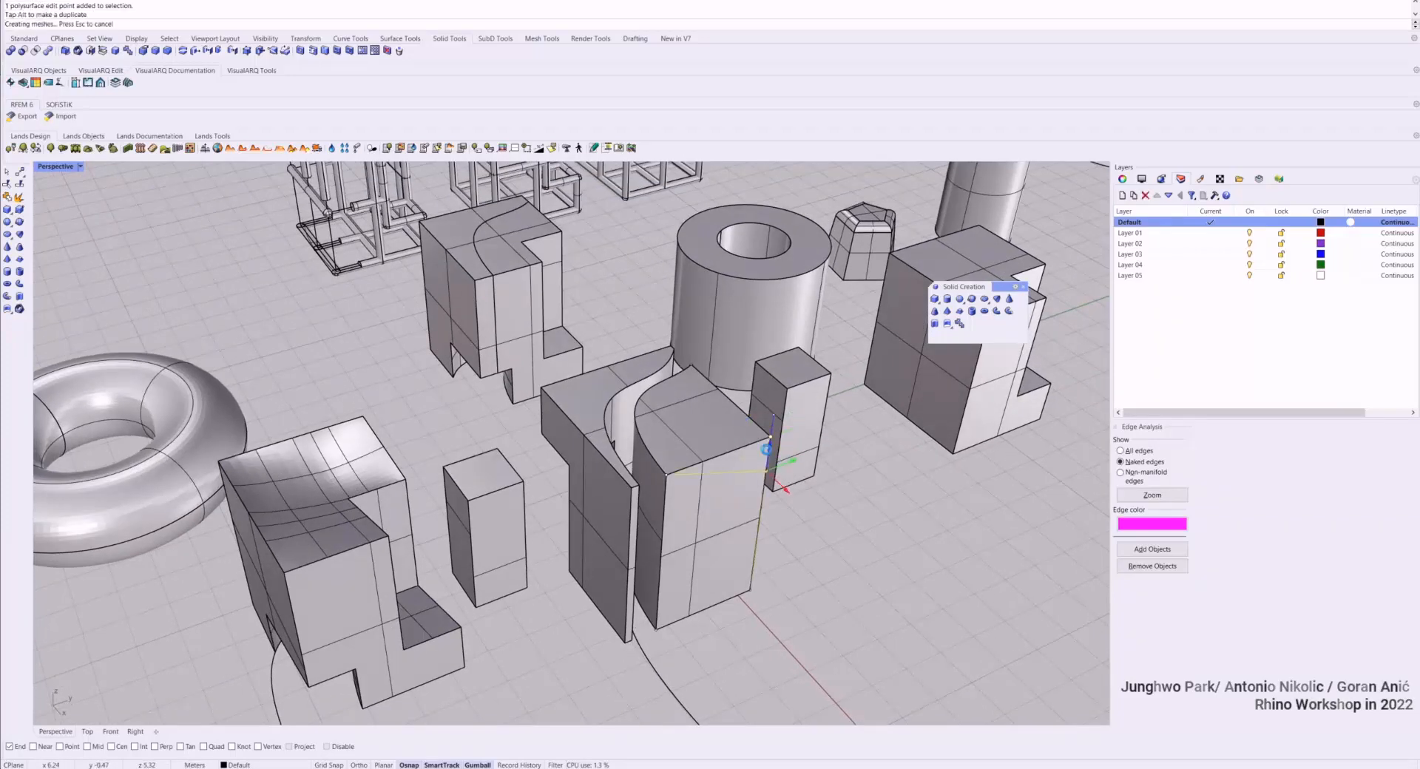
drag(768, 442, 775, 477)
Check the blocks in Wireframe, return to Shaded display, and reshape the curved block further by its corner edit points
key(ctrl+alt+w)
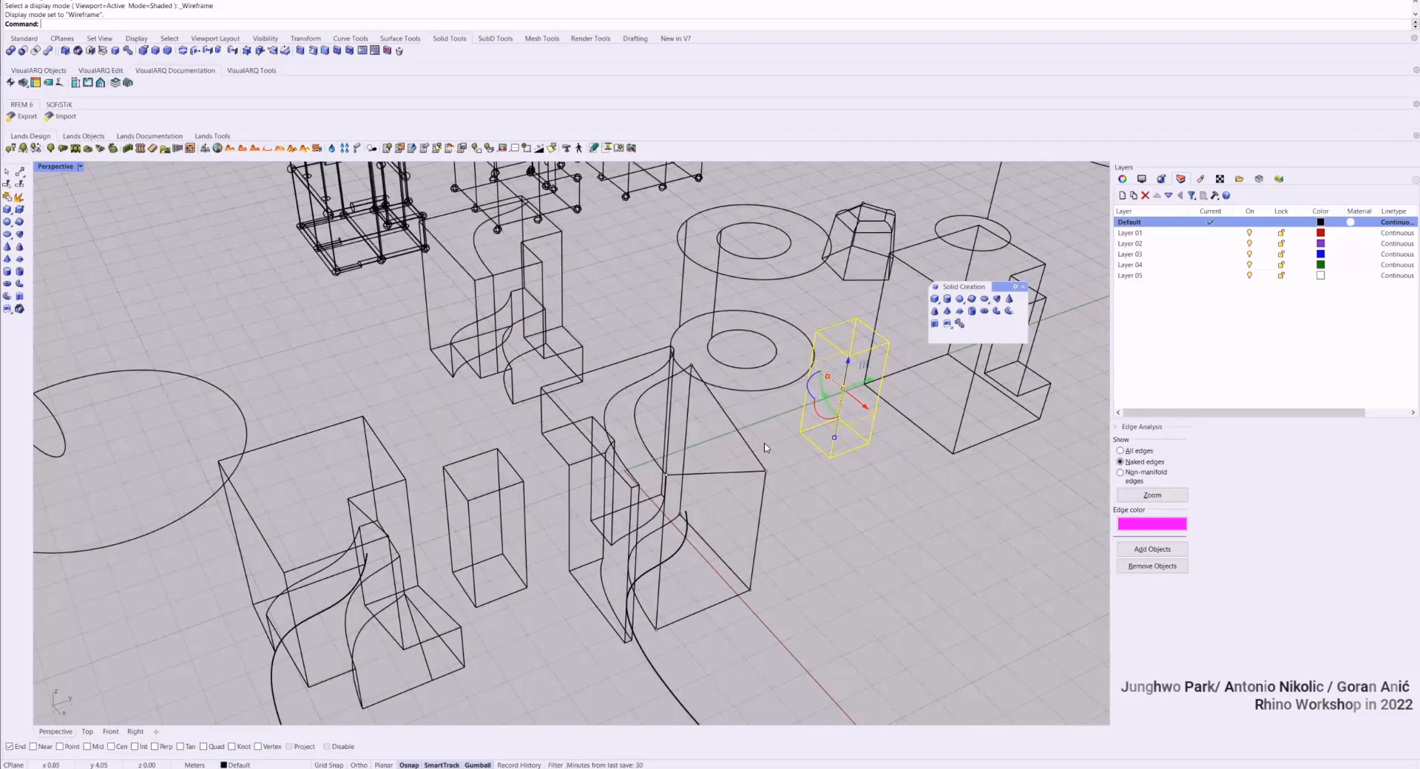
key(ctrl+alt+s)
click(765, 477)
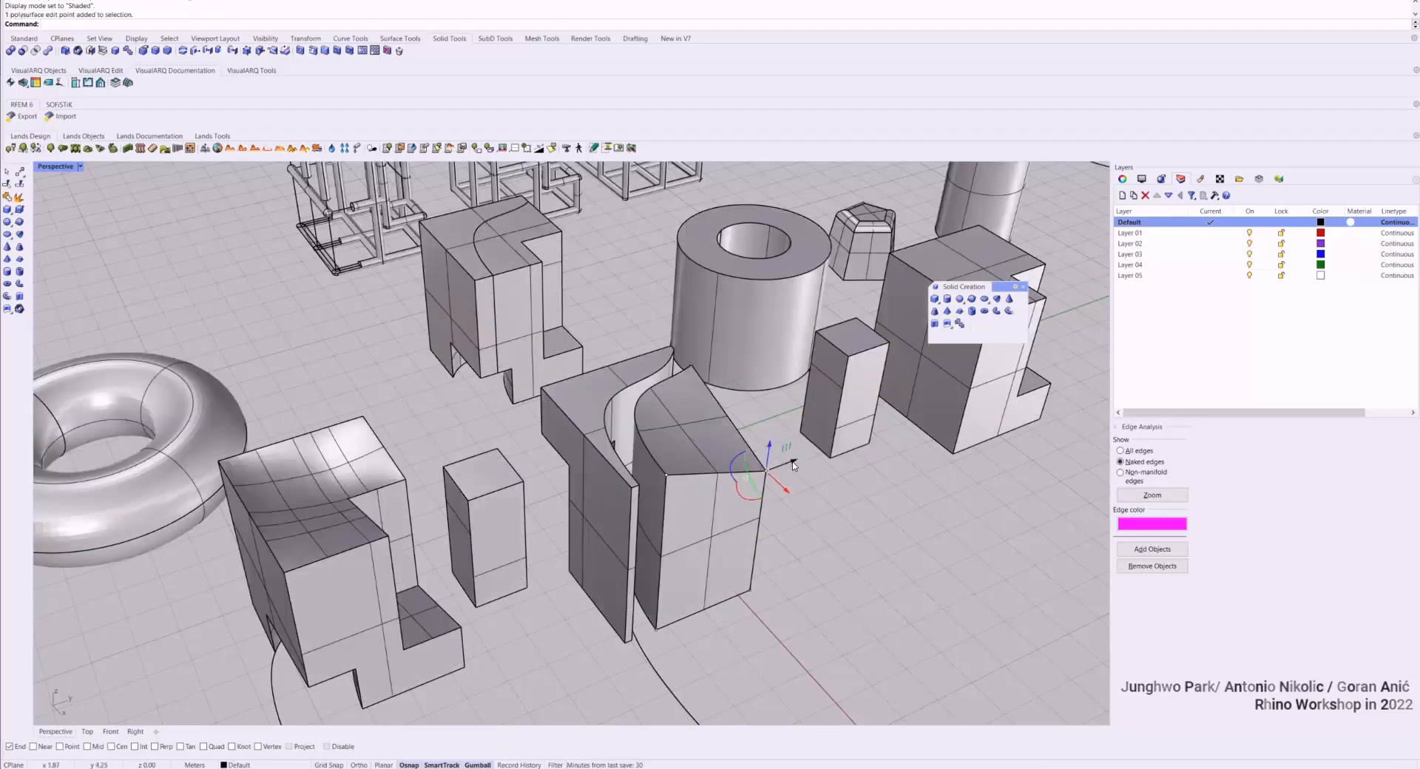
right_drag(763, 481, 639, 472)
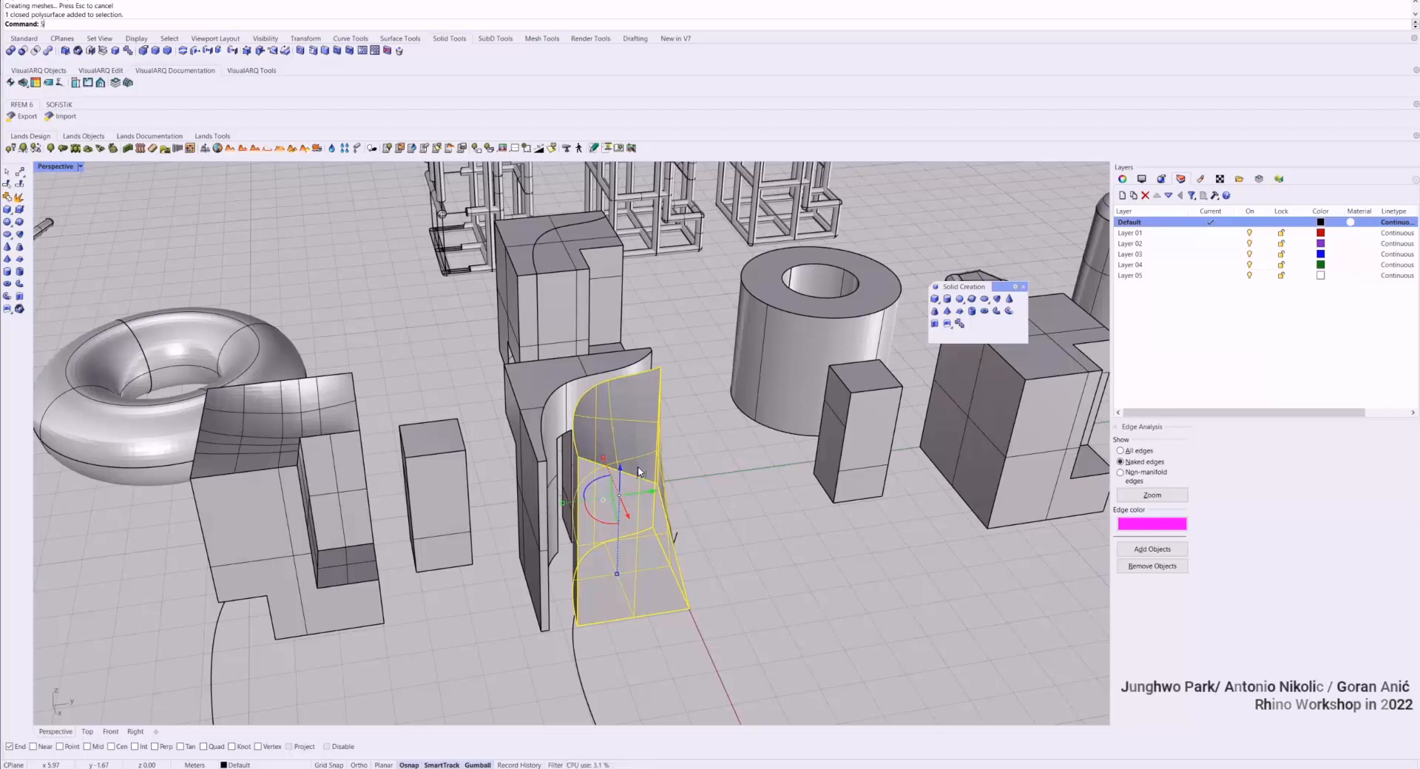
Turn solid points on again for the reshaped curved block with SolidPtOn
text(Sol|\)
key(Return)
text(Sol)
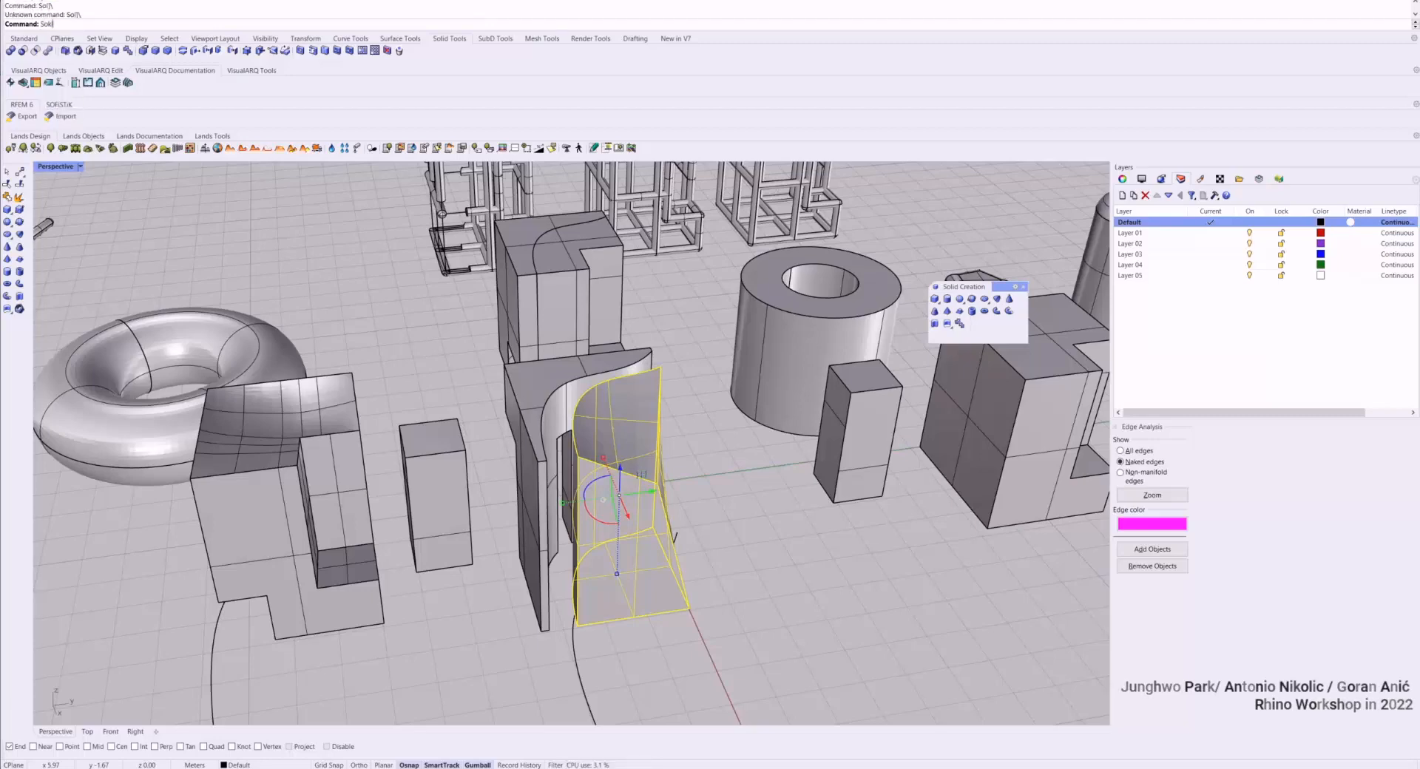
text(idPtOn)
key(Return)
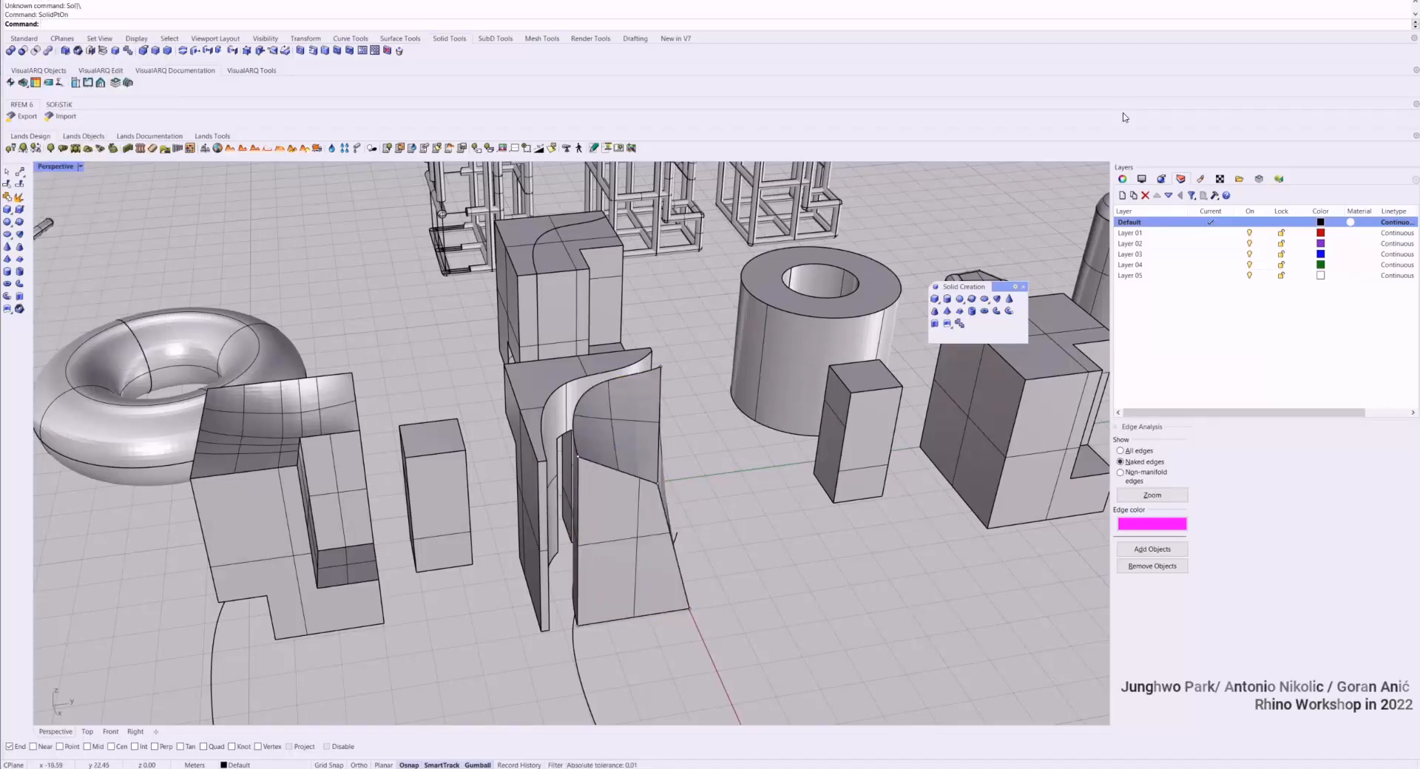
Set the point object size to 7 in the Shaded display mode's object settings
click(1141, 179)
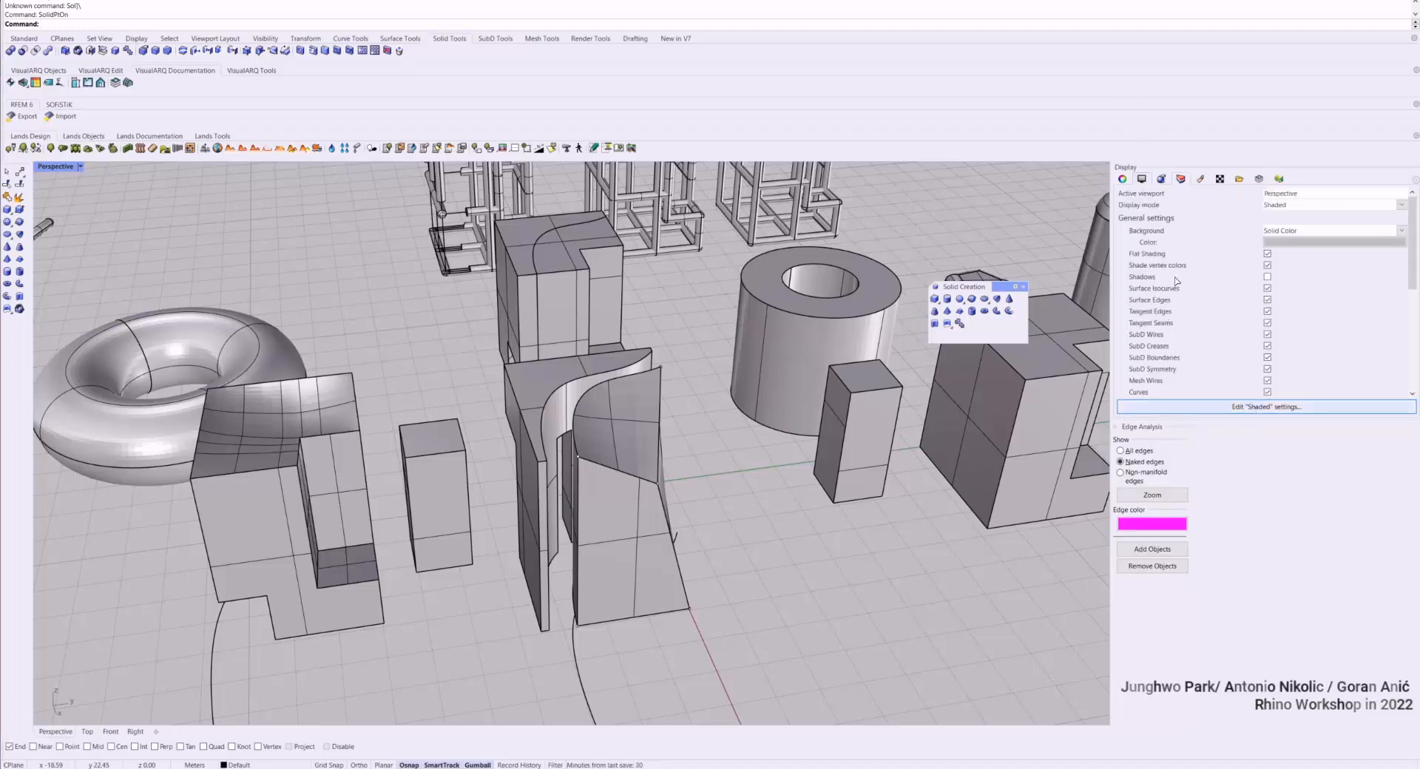
click(1247, 407)
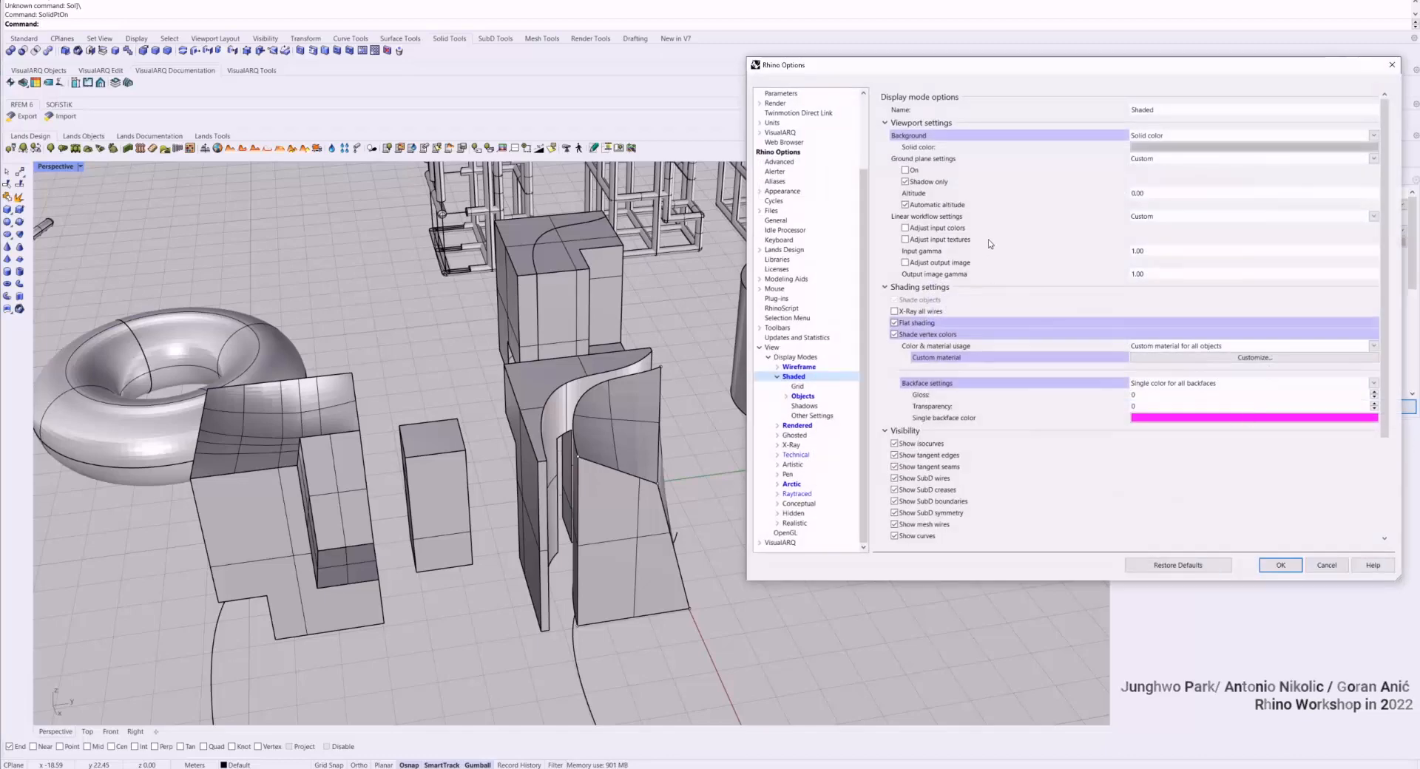
click(803, 397)
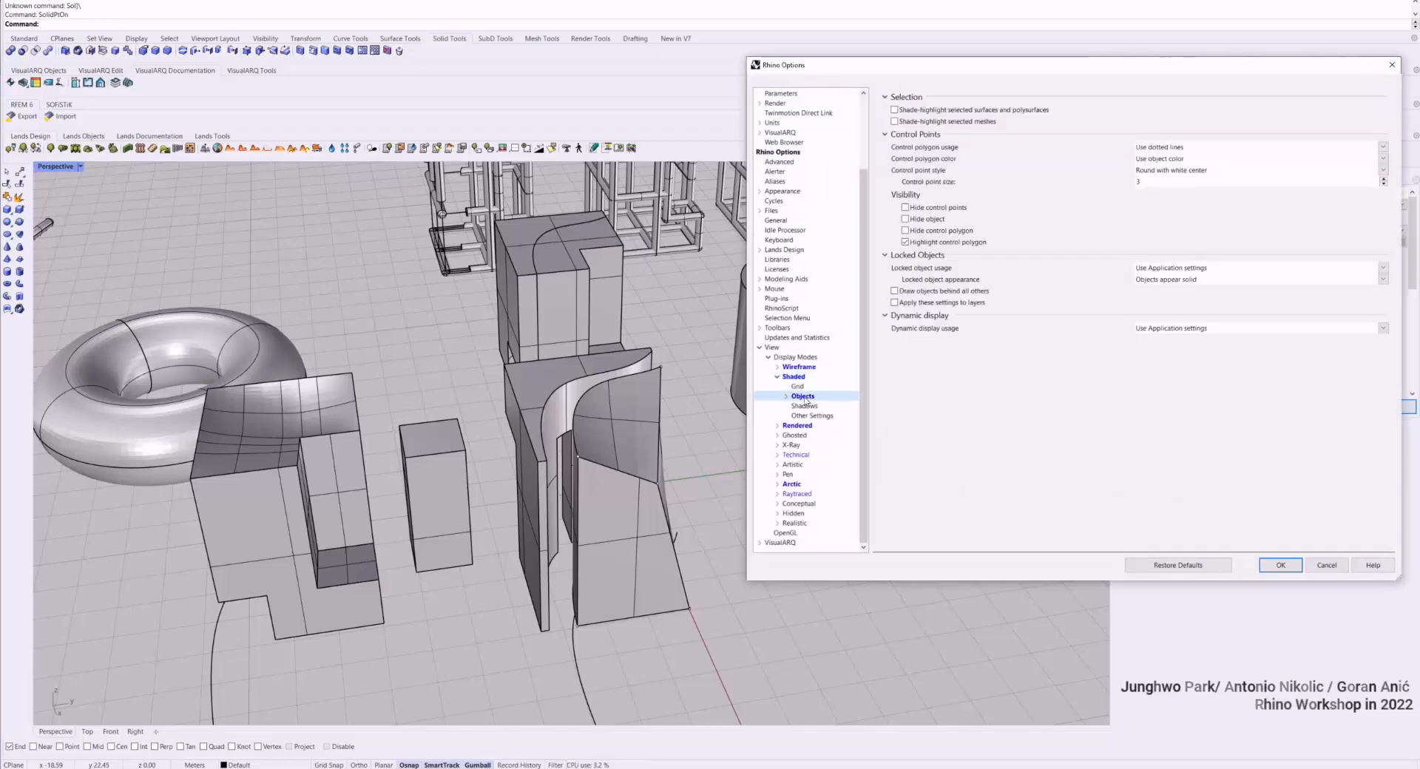
click(786, 397)
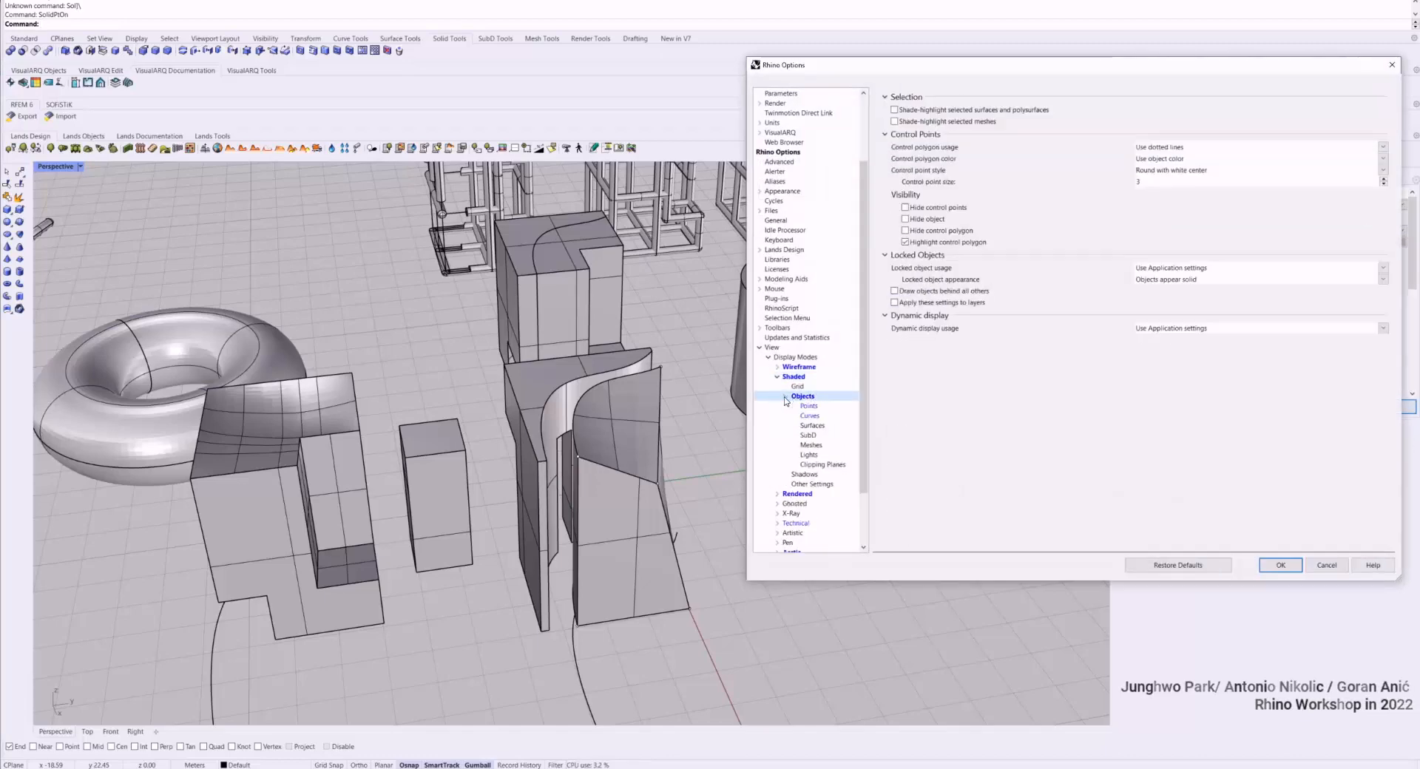
click(812, 445)
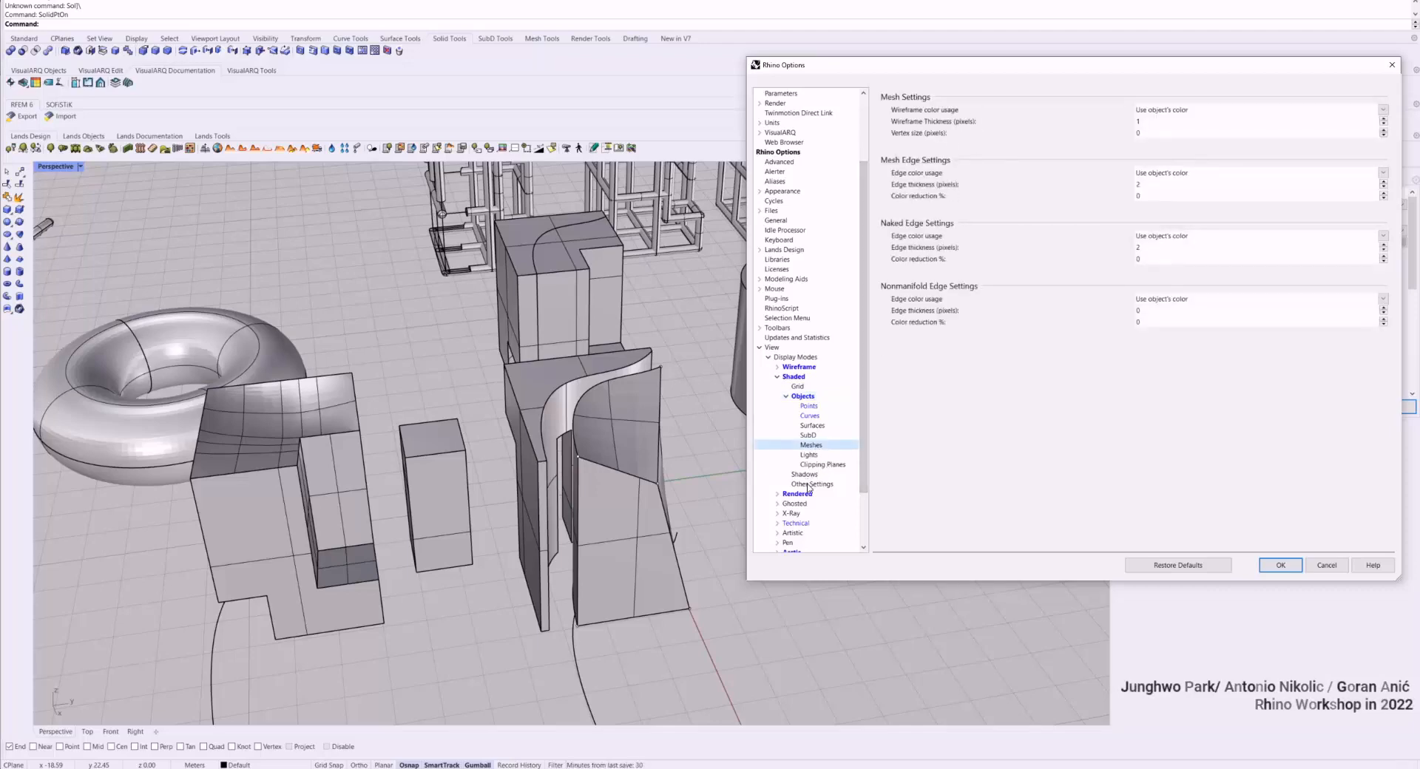
click(810, 406)
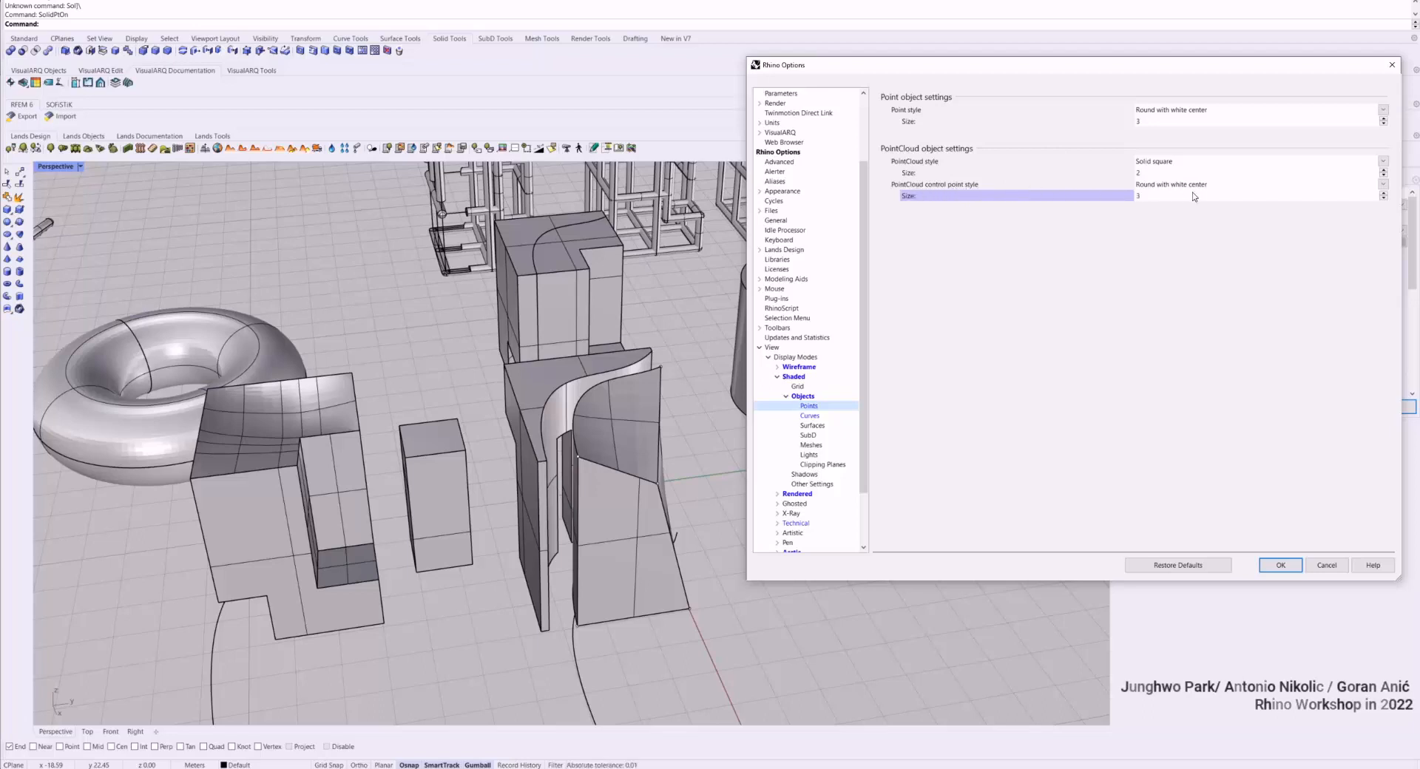
click(1166, 111)
click(1167, 111)
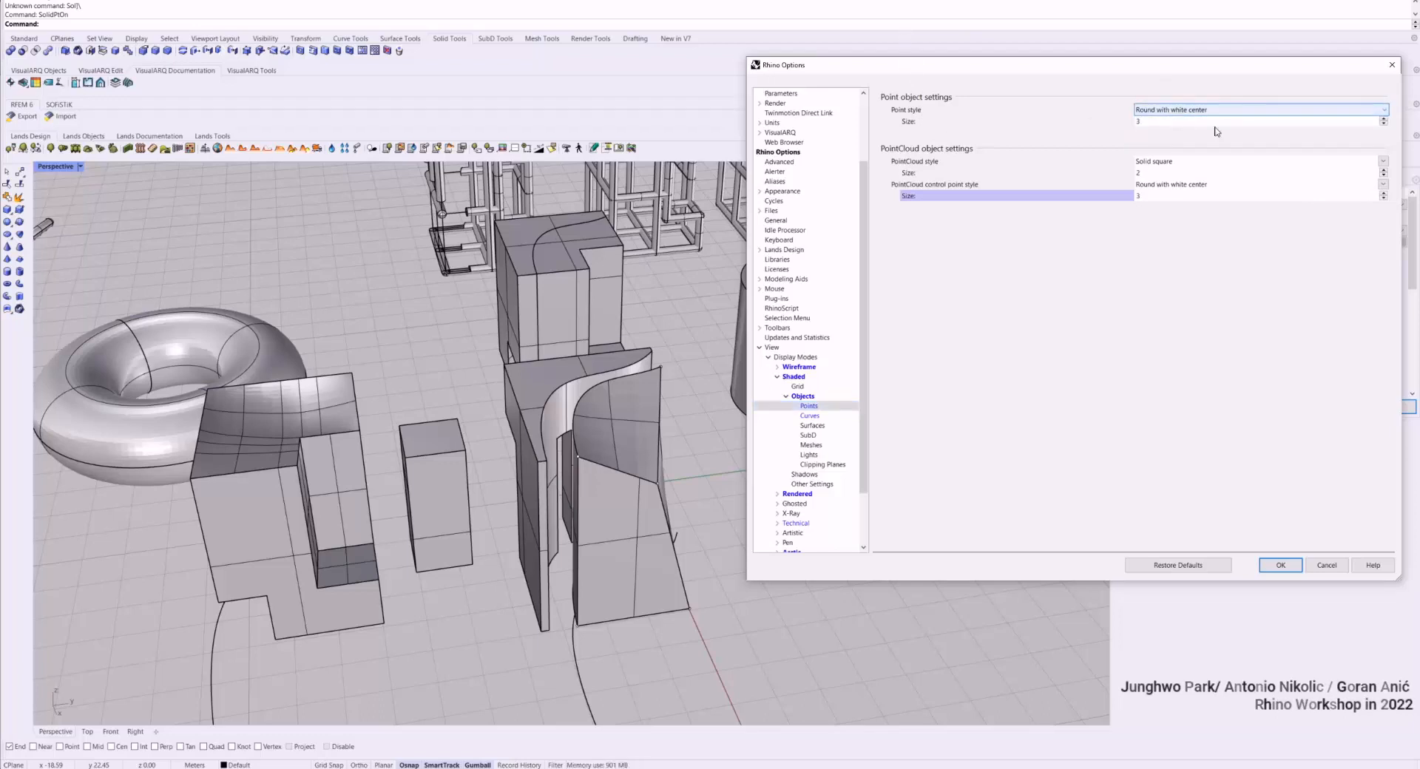
click(1384, 120)
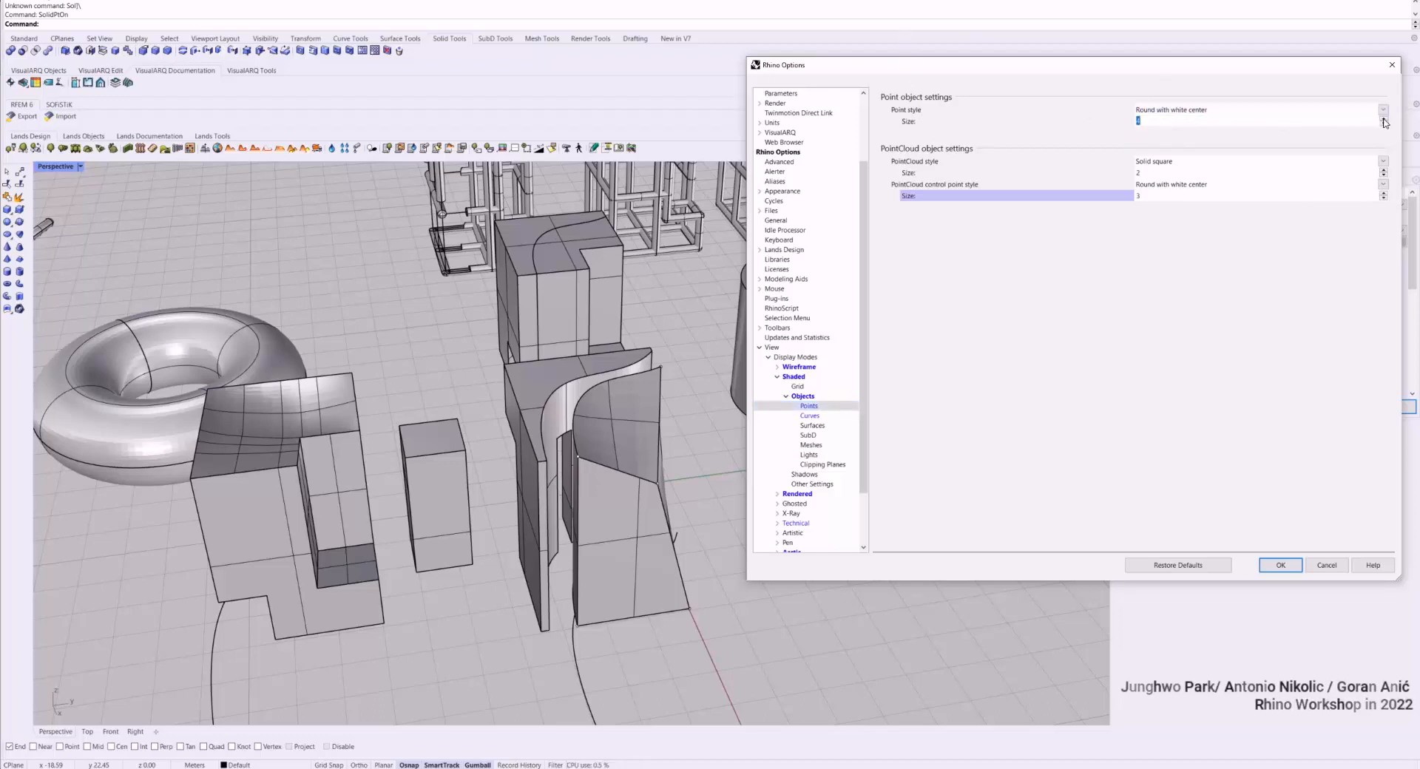
click(1295, 564)
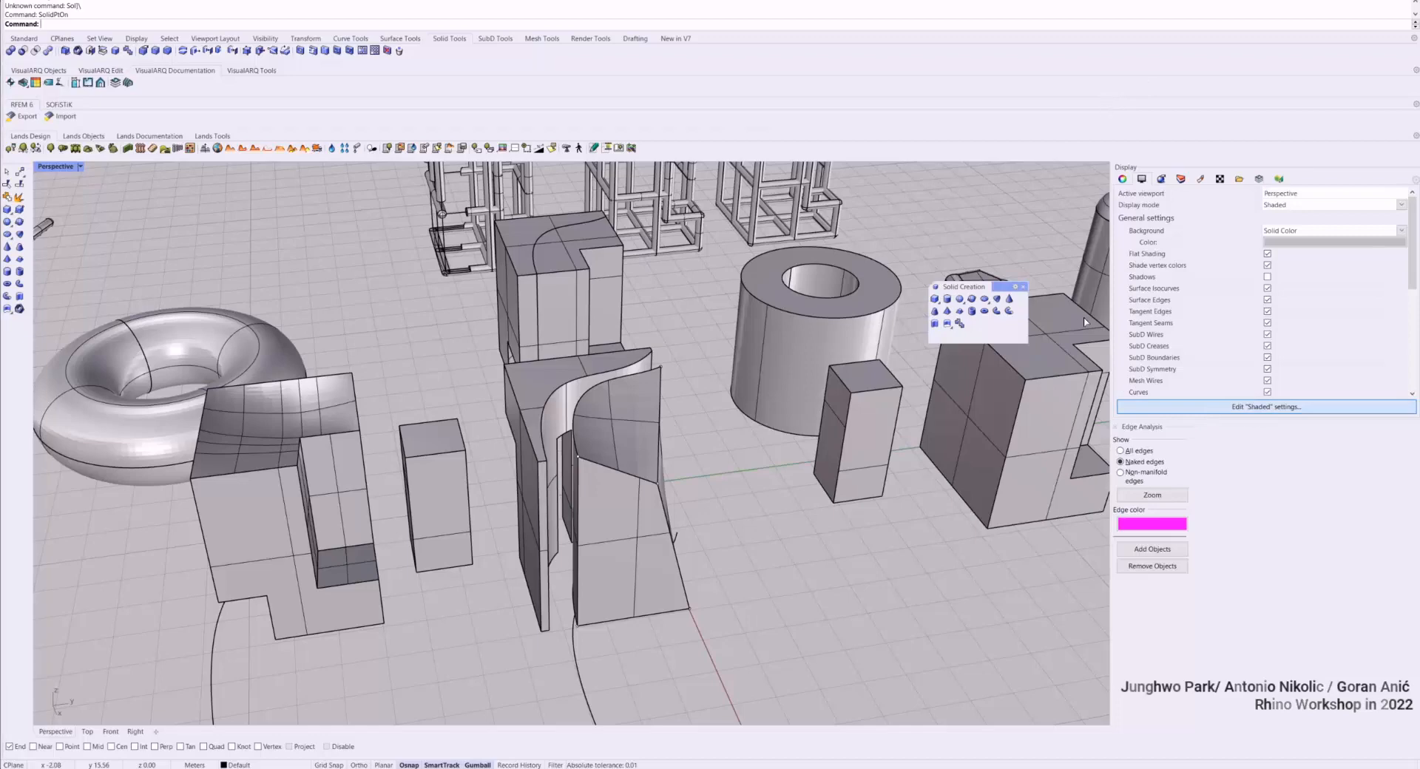
Reset the Shaded display mode's point object size to 3 and apply the options
click(1232, 409)
click(797, 397)
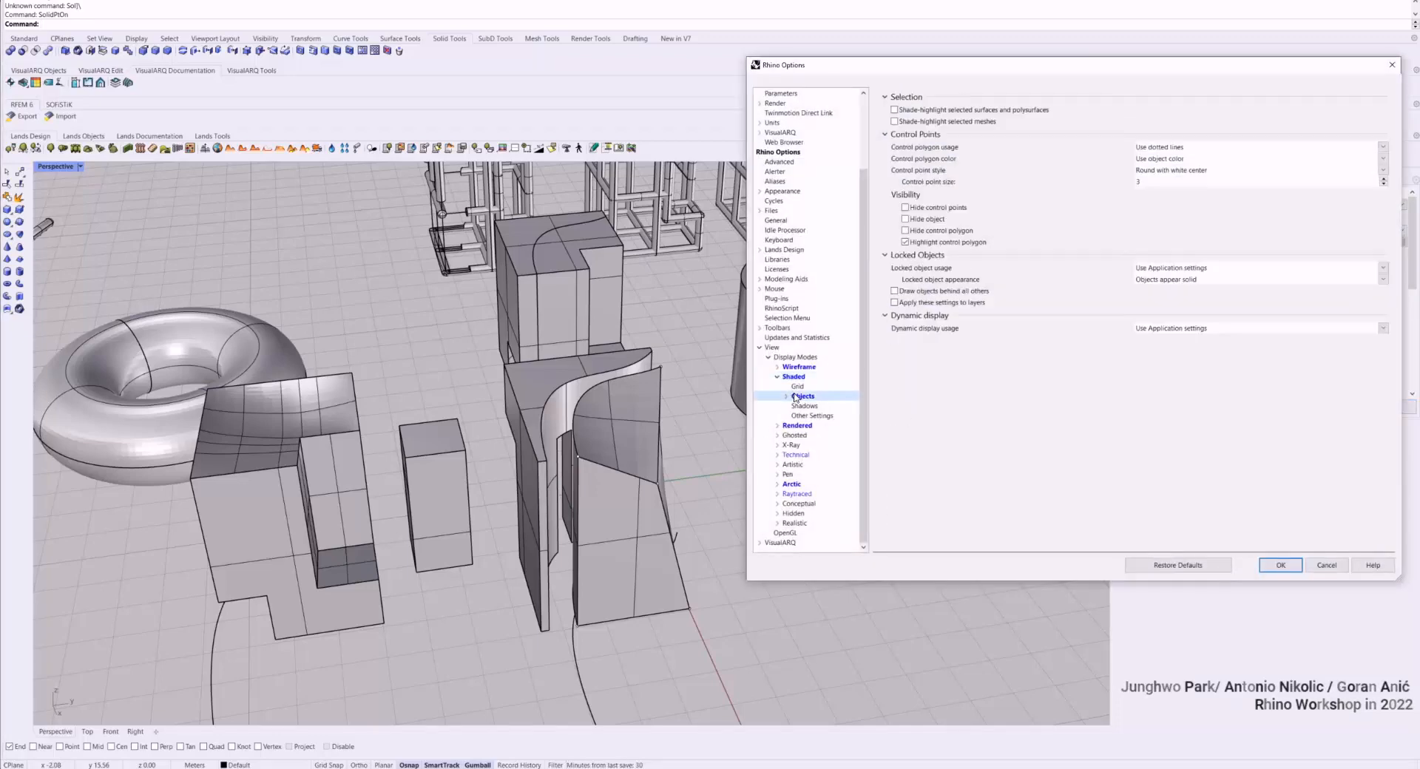
click(785, 397)
click(808, 407)
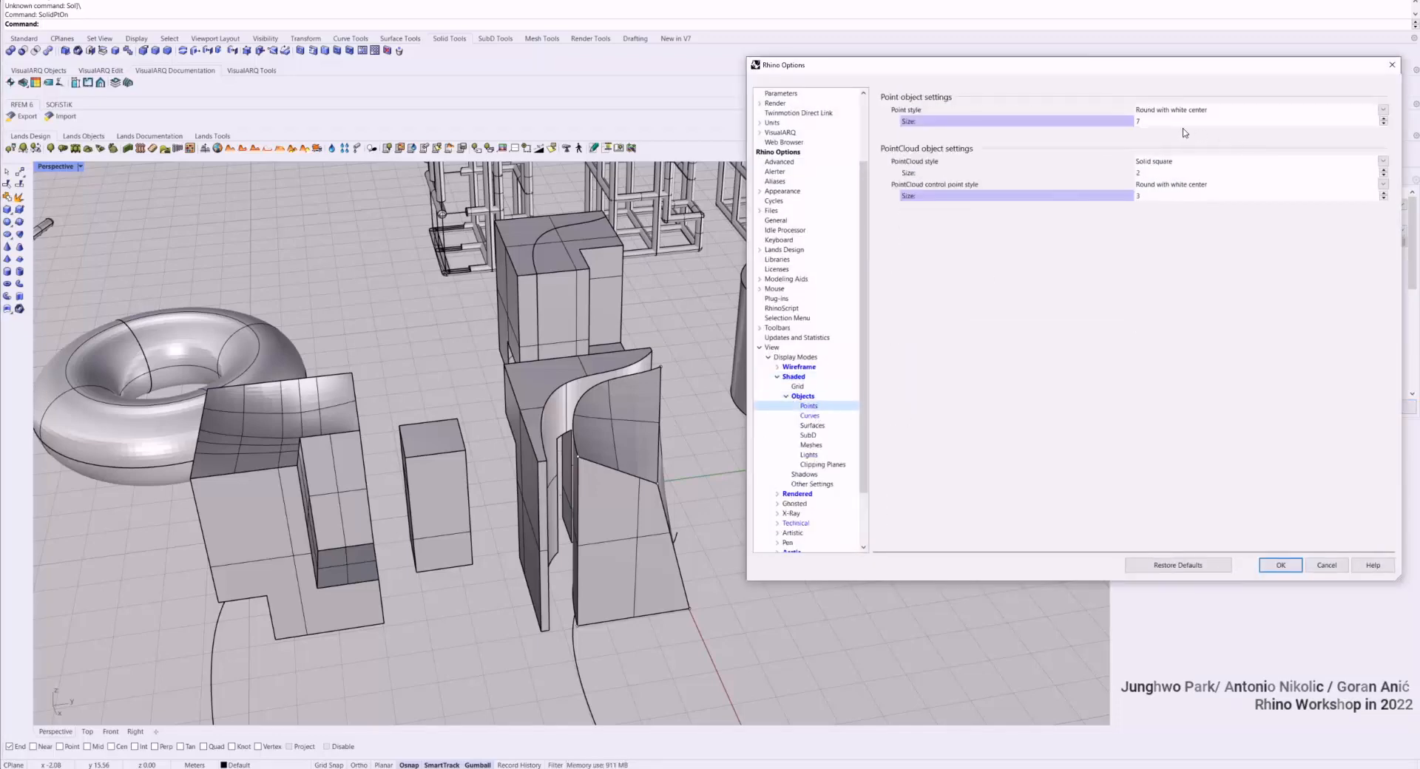
click(1090, 123)
key(Return)
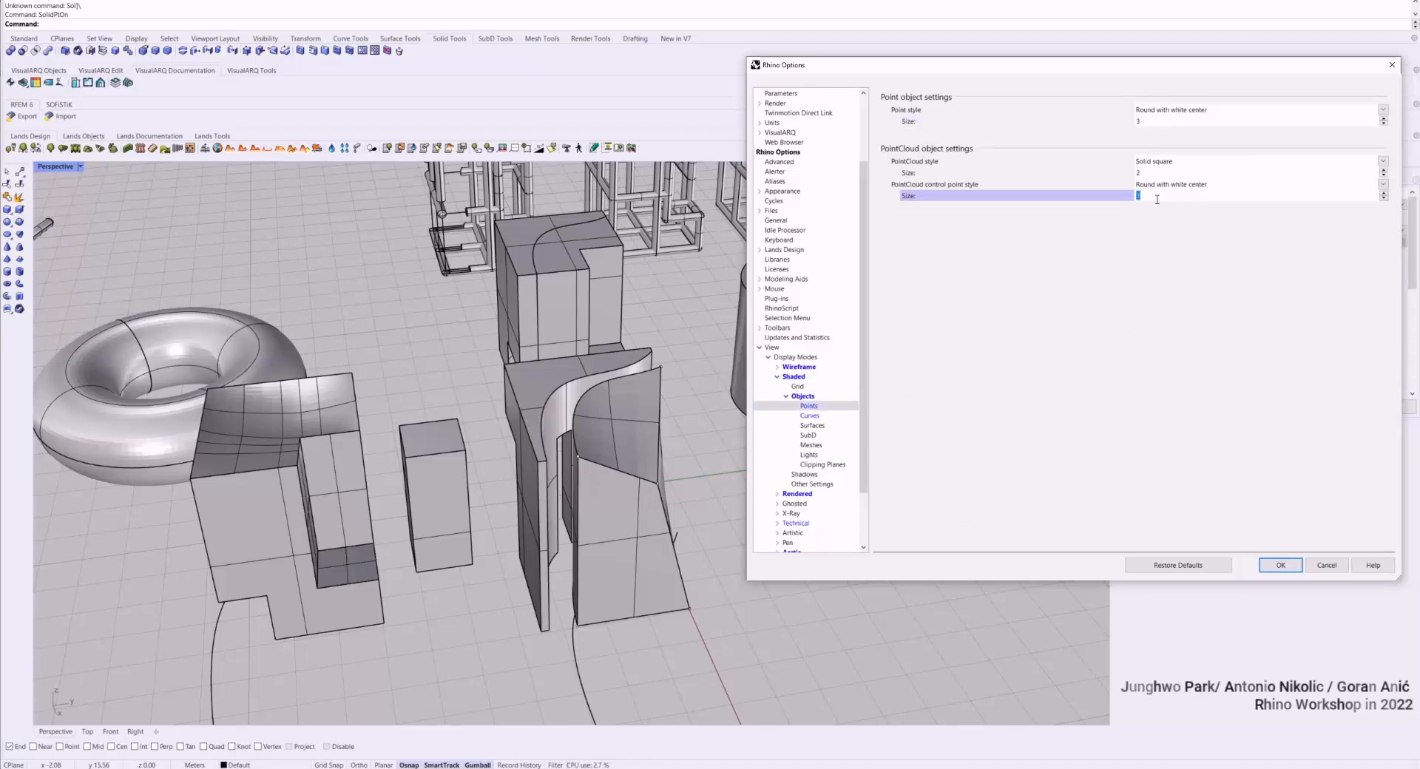
click(1281, 565)
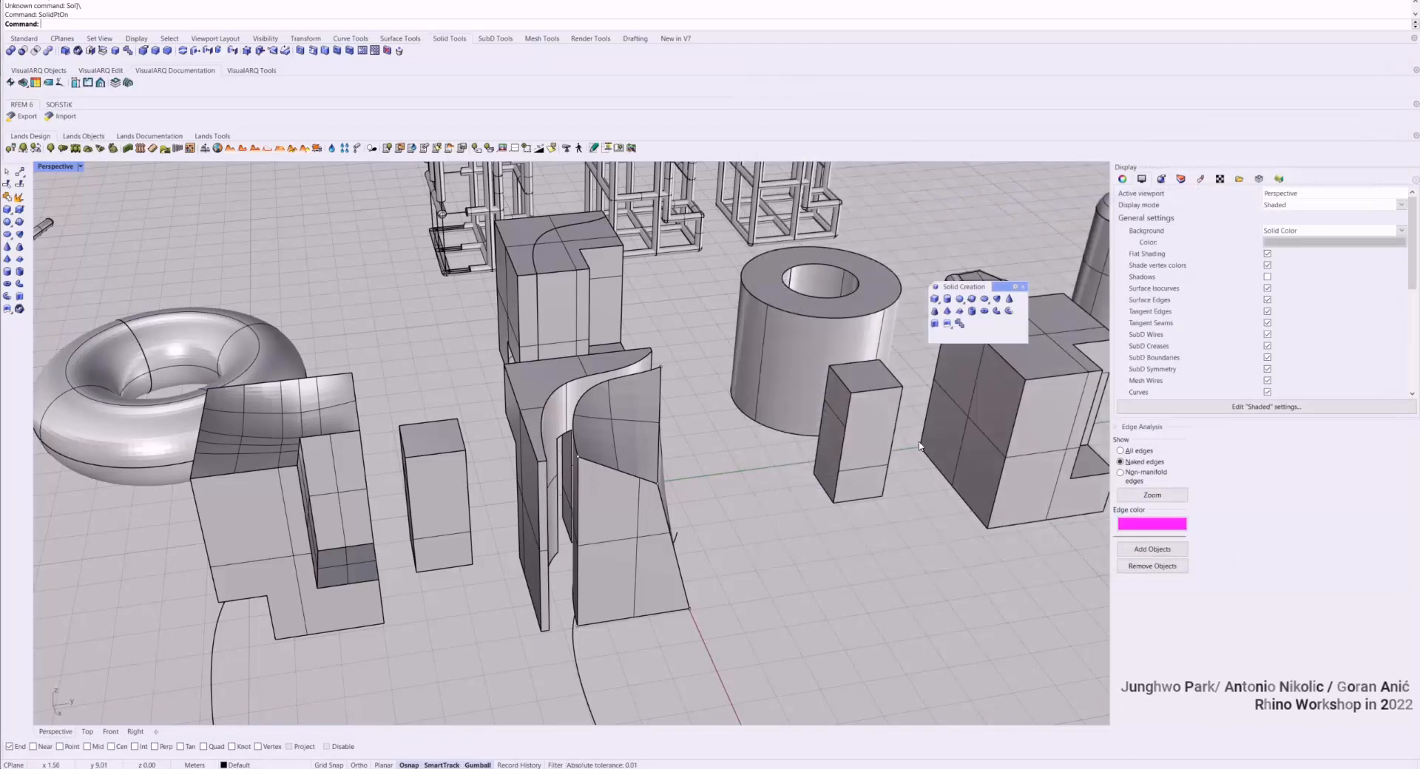
Select the curved block's upper corner edit point to examine its size up close, and deselect it
click(622, 423)
scroll(672, 389, up, 10)
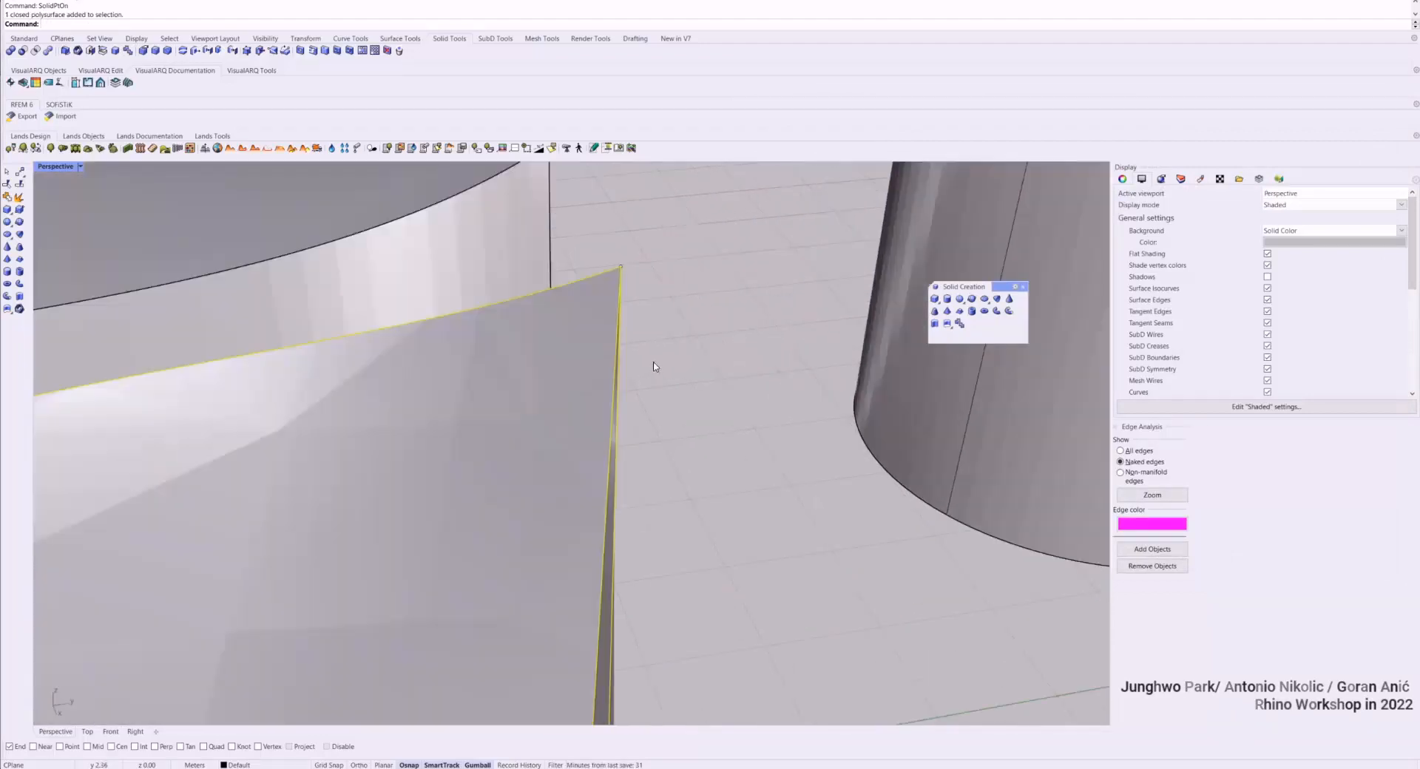
click(622, 272)
scroll(695, 270, down, 4)
scroll(695, 271, down, 3)
key(Escape)
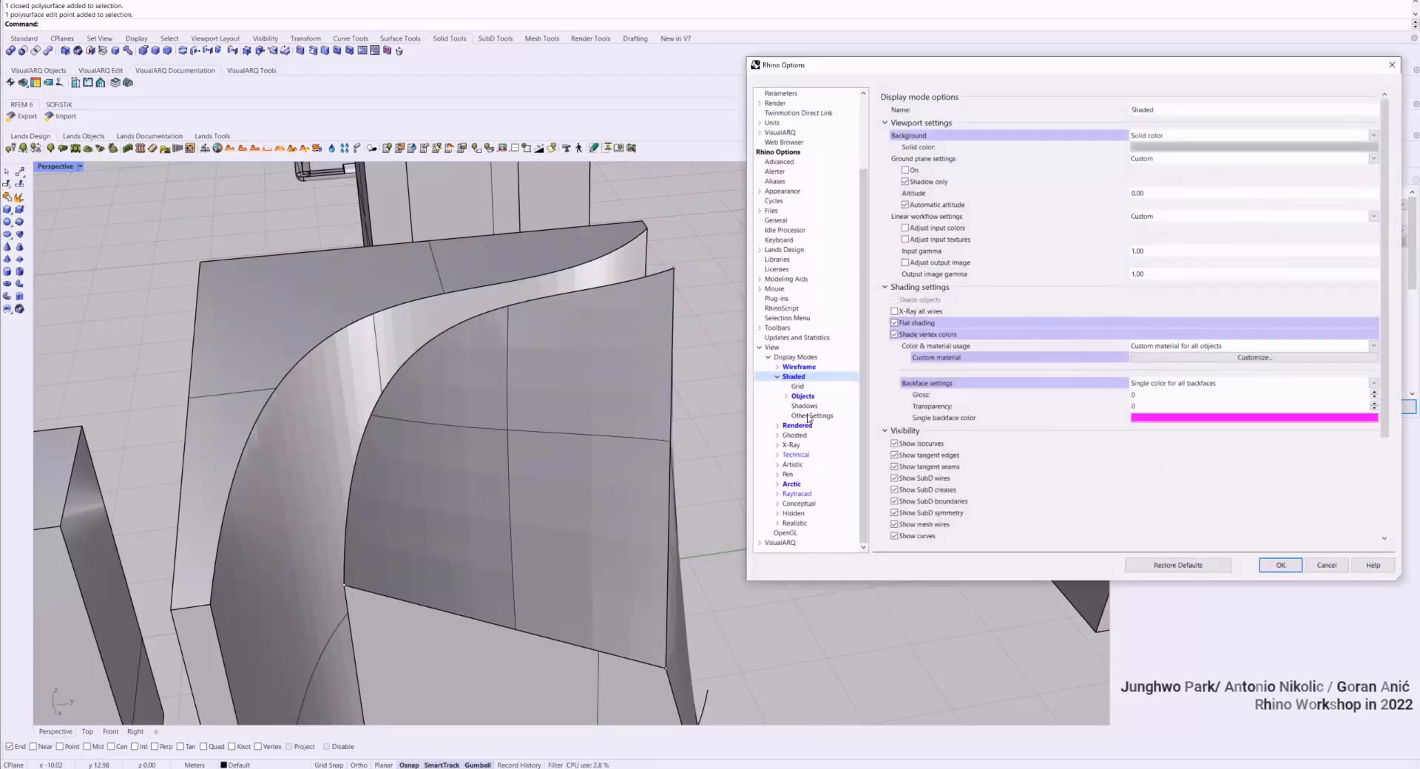
Set the PointCloud control point size to 3 in the Shaded display mode's point object settings
click(784, 398)
click(809, 407)
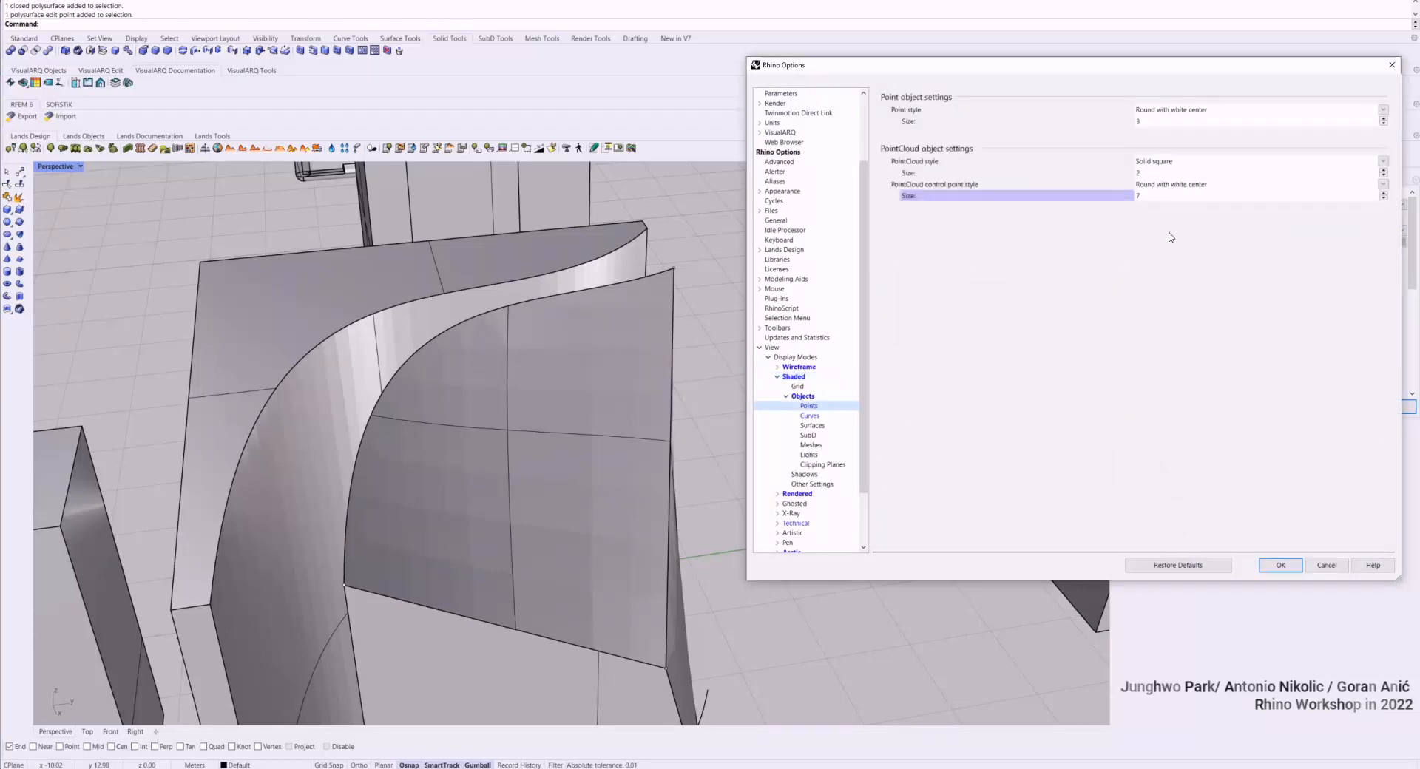
click(1140, 188)
click(1140, 188)
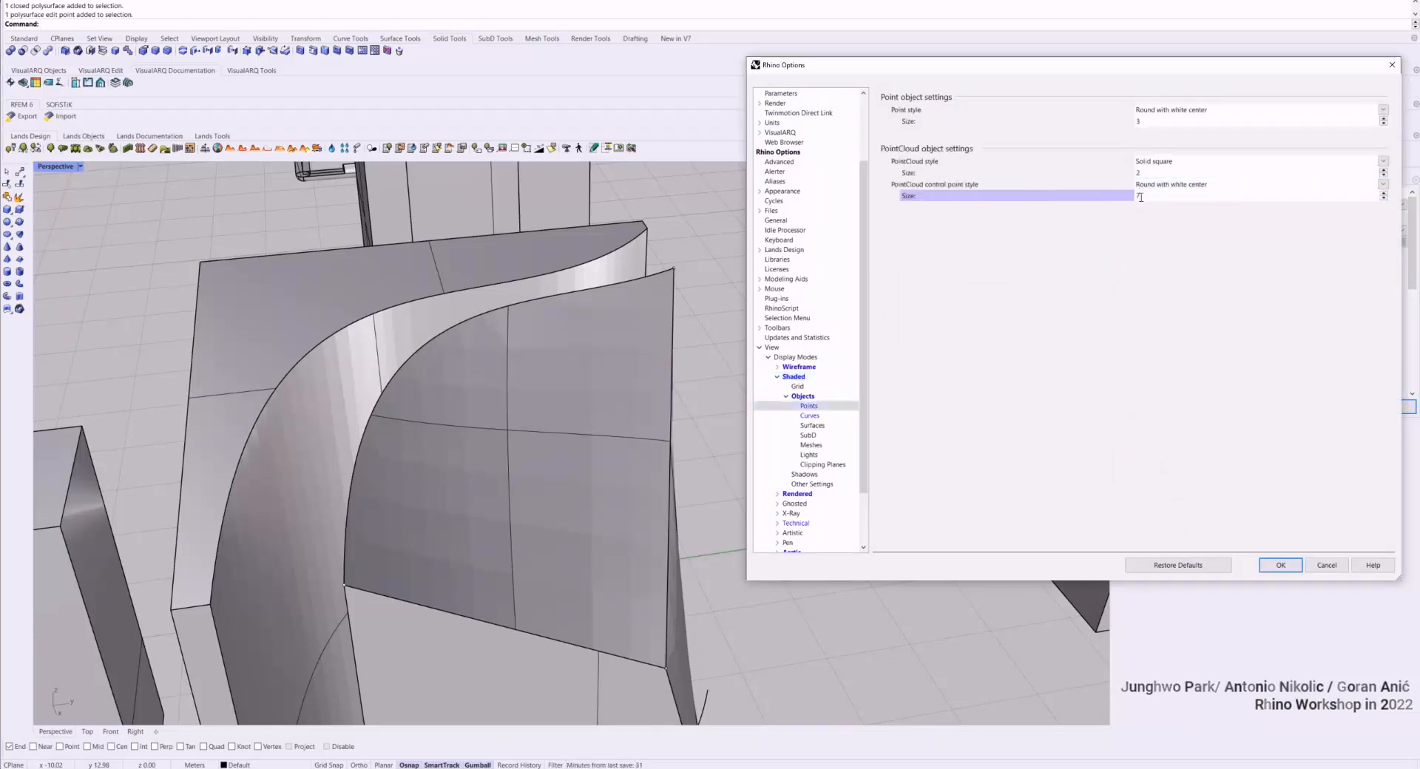
text(3)
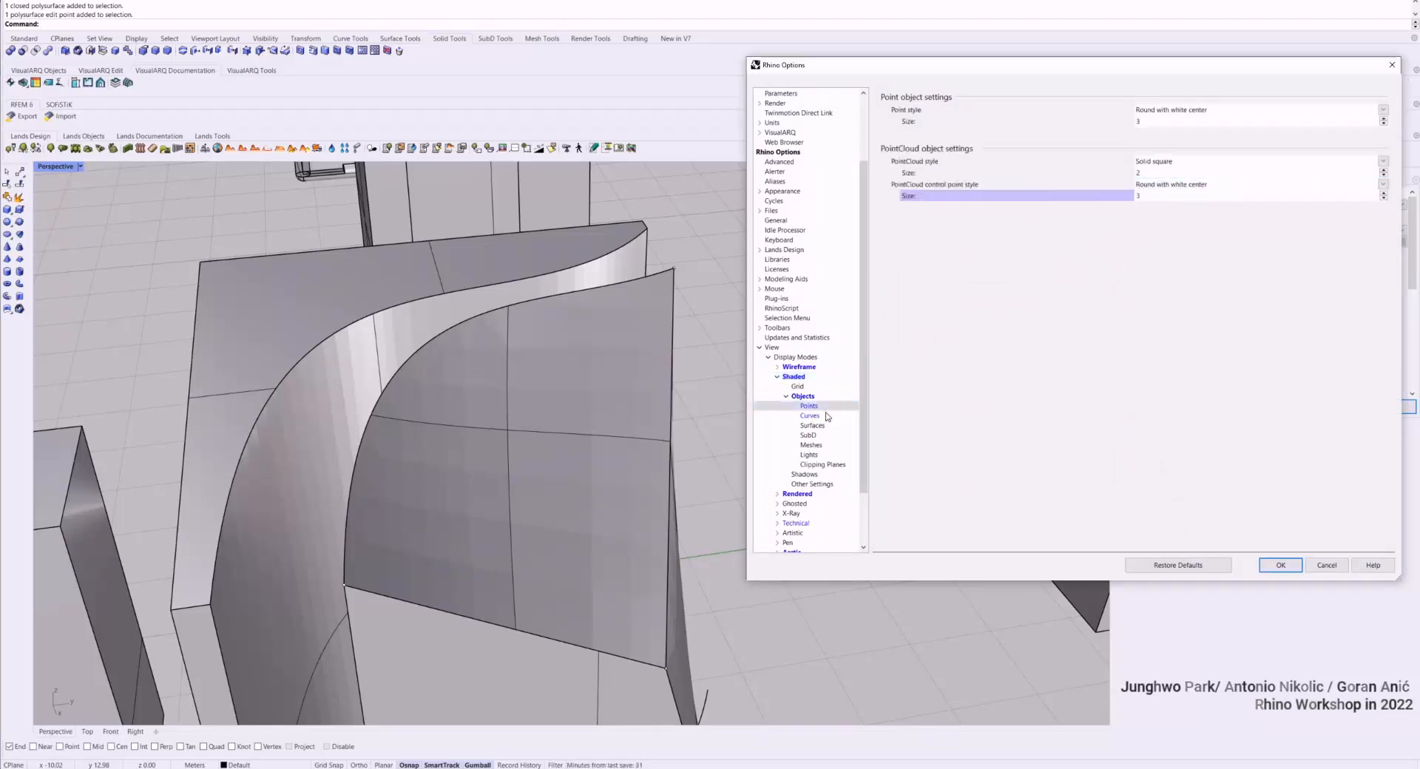
Increase the mesh vertex size in the Shaded display mode's mesh settings and apply the options
click(812, 445)
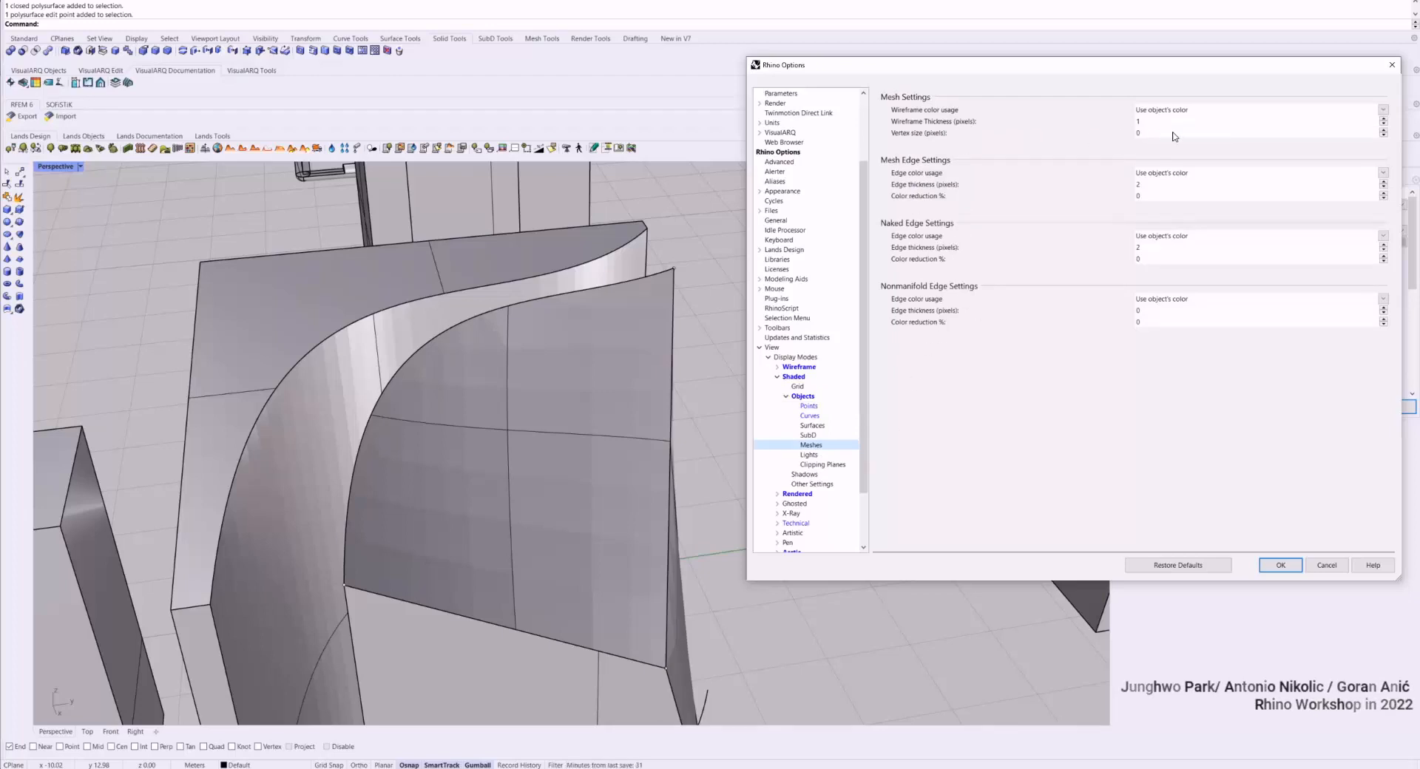
click(1304, 130)
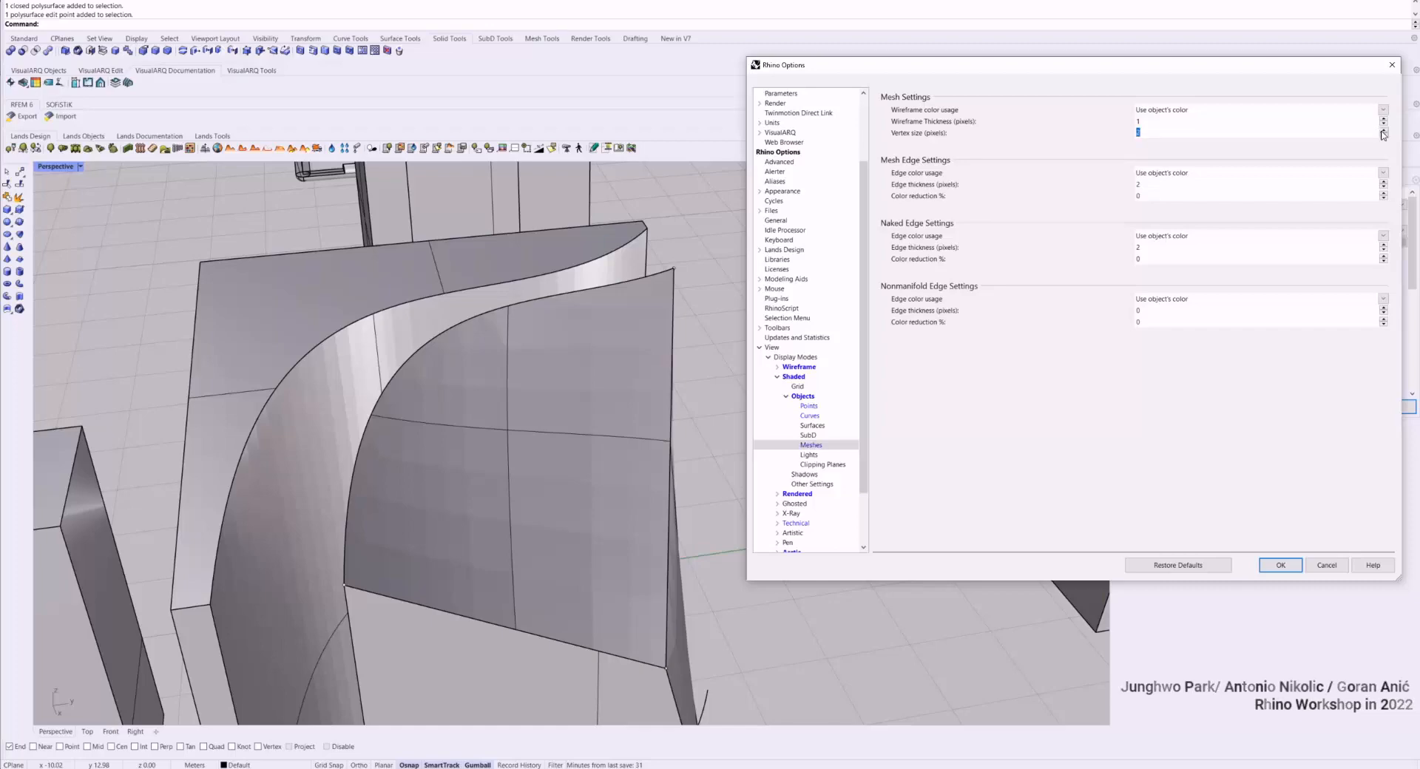
click(1281, 566)
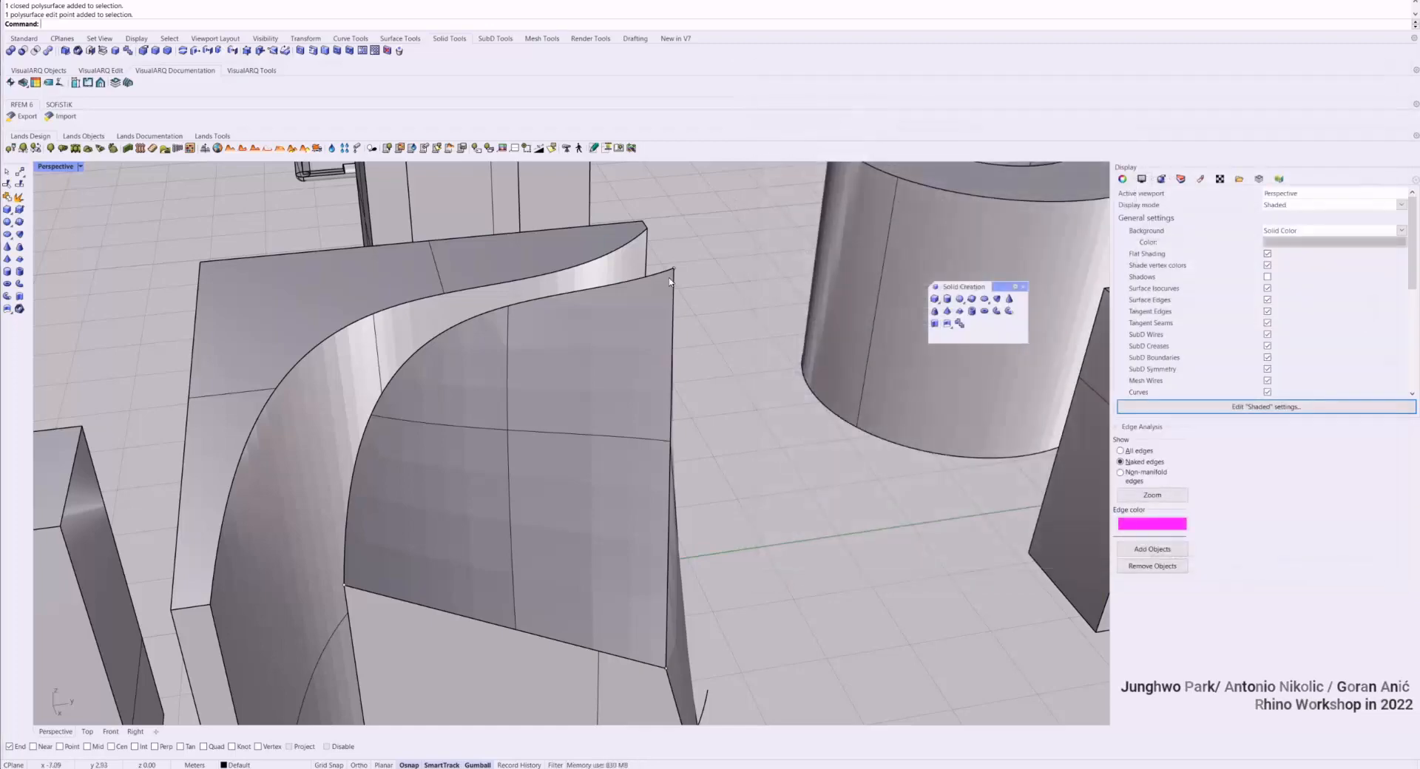
Switch to Wireframe display and lower the curved block's upper corner edit point vertically with the Gumball
scroll(710, 295, down, 3)
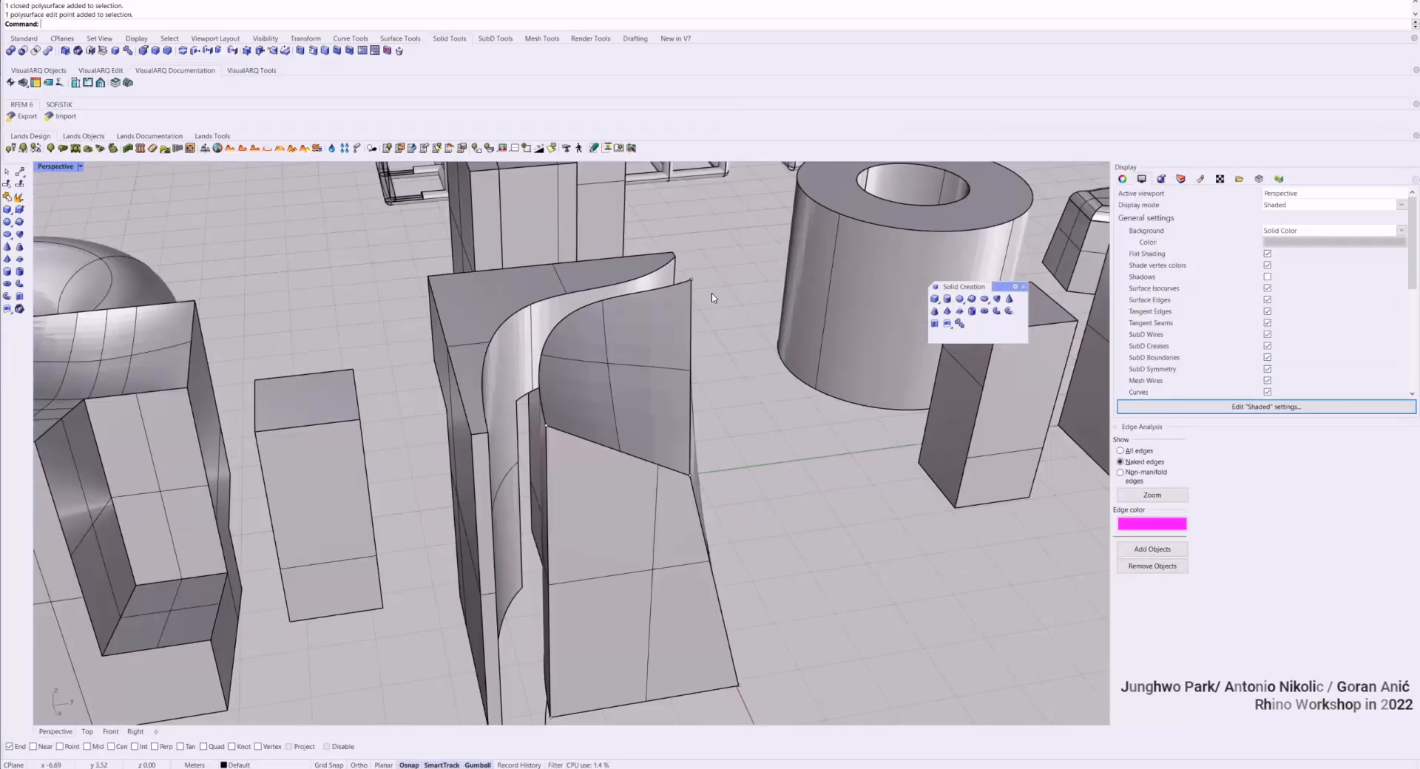
key(ctrl+alt+w)
right_drag(673, 383, 699, 403)
click(686, 496)
right_drag(687, 500, 713, 422)
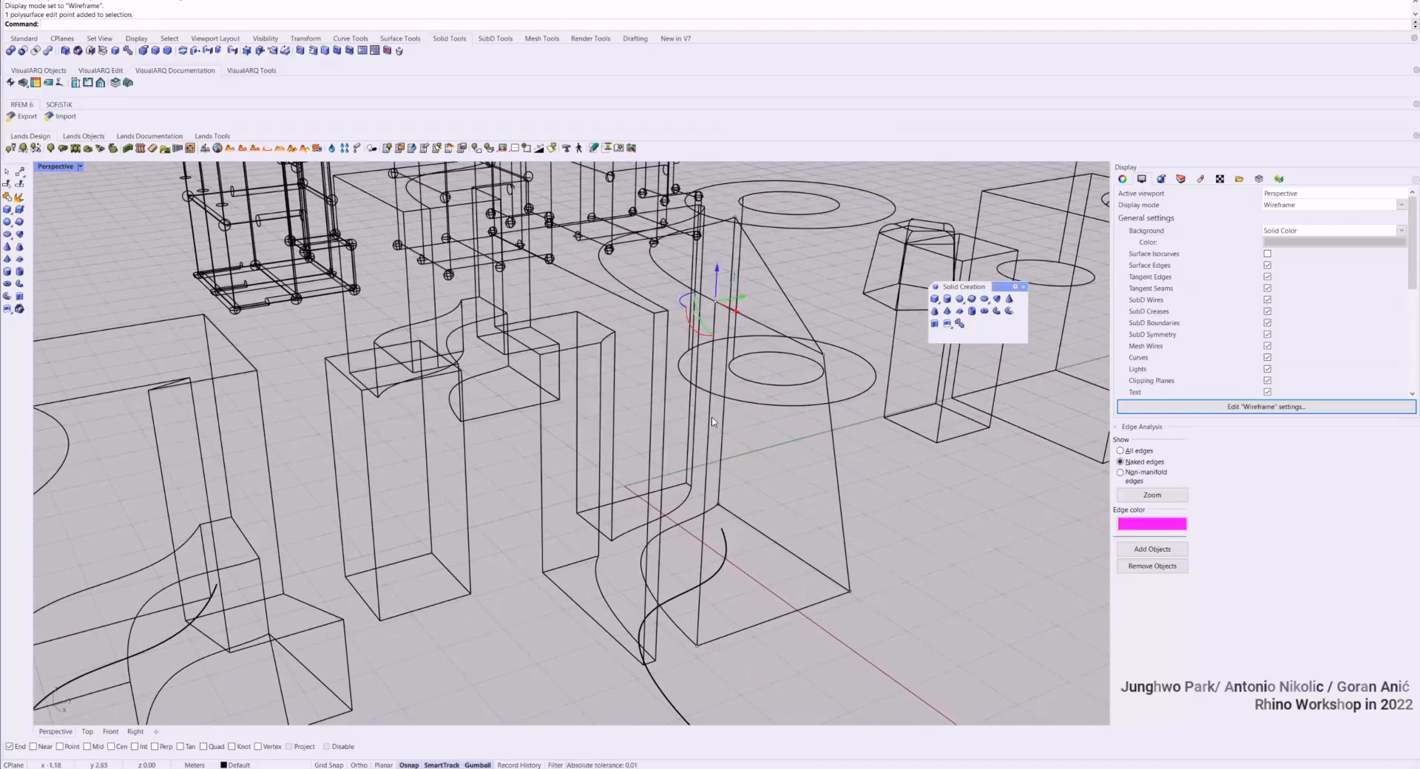
drag(719, 278, 716, 375)
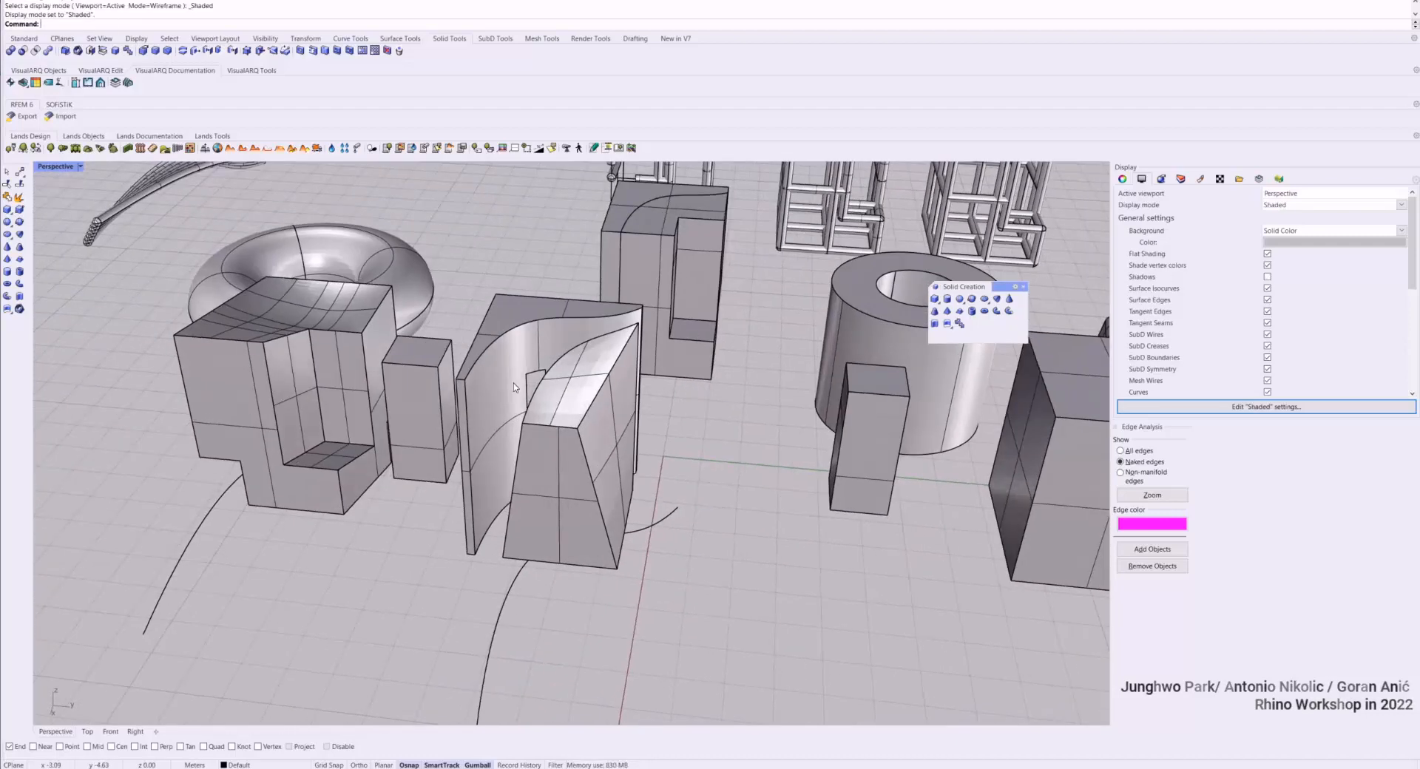
Turn on solid points for the thin curved wall piece beside the tapered block with SolidPtOn
scroll(513, 383, up, 2)
click(502, 353)
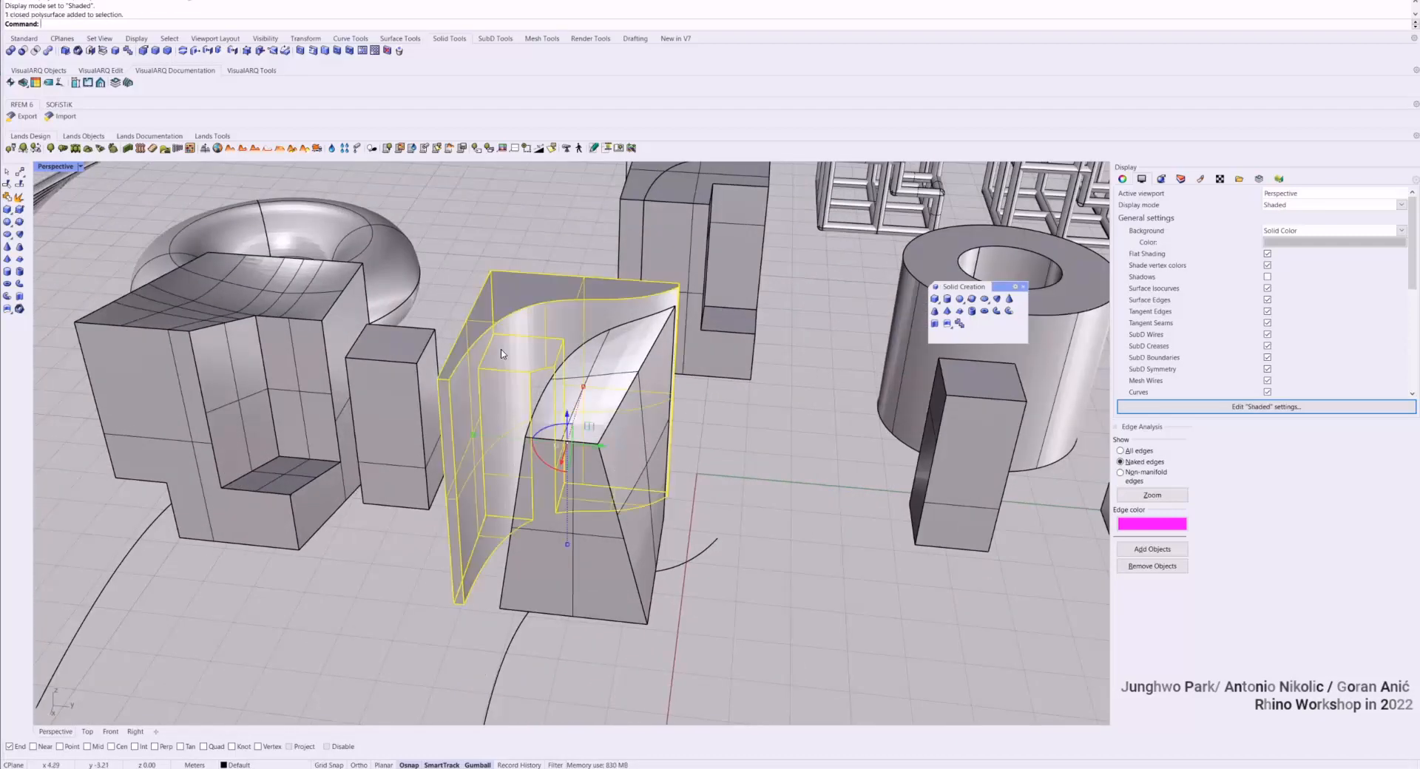
text(SolidPtOn)
key(Return)
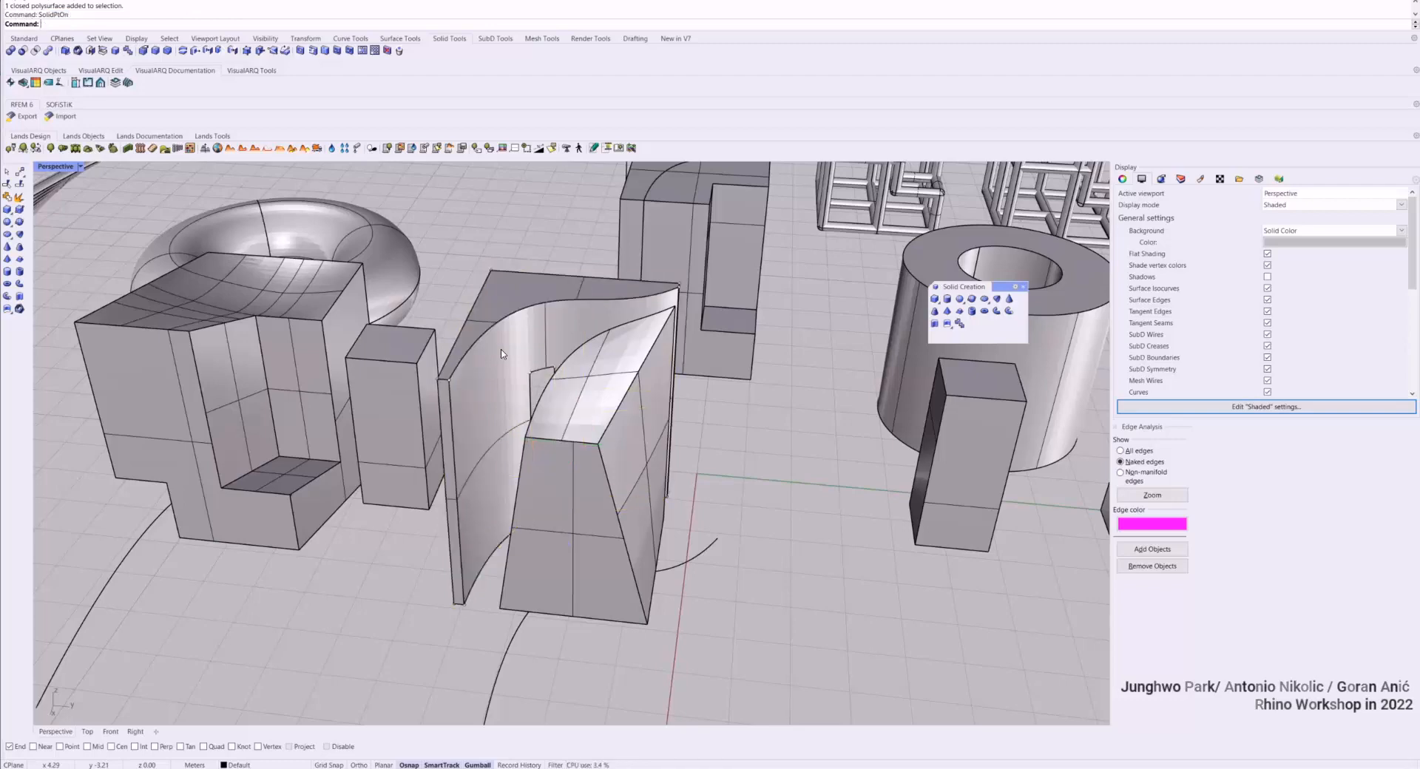
Move the thin curved piece's upper front corner edit point with the Gumball to slant its top, and deselect it
click(450, 380)
drag(470, 365, 492, 397)
right_drag(490, 412, 545, 255)
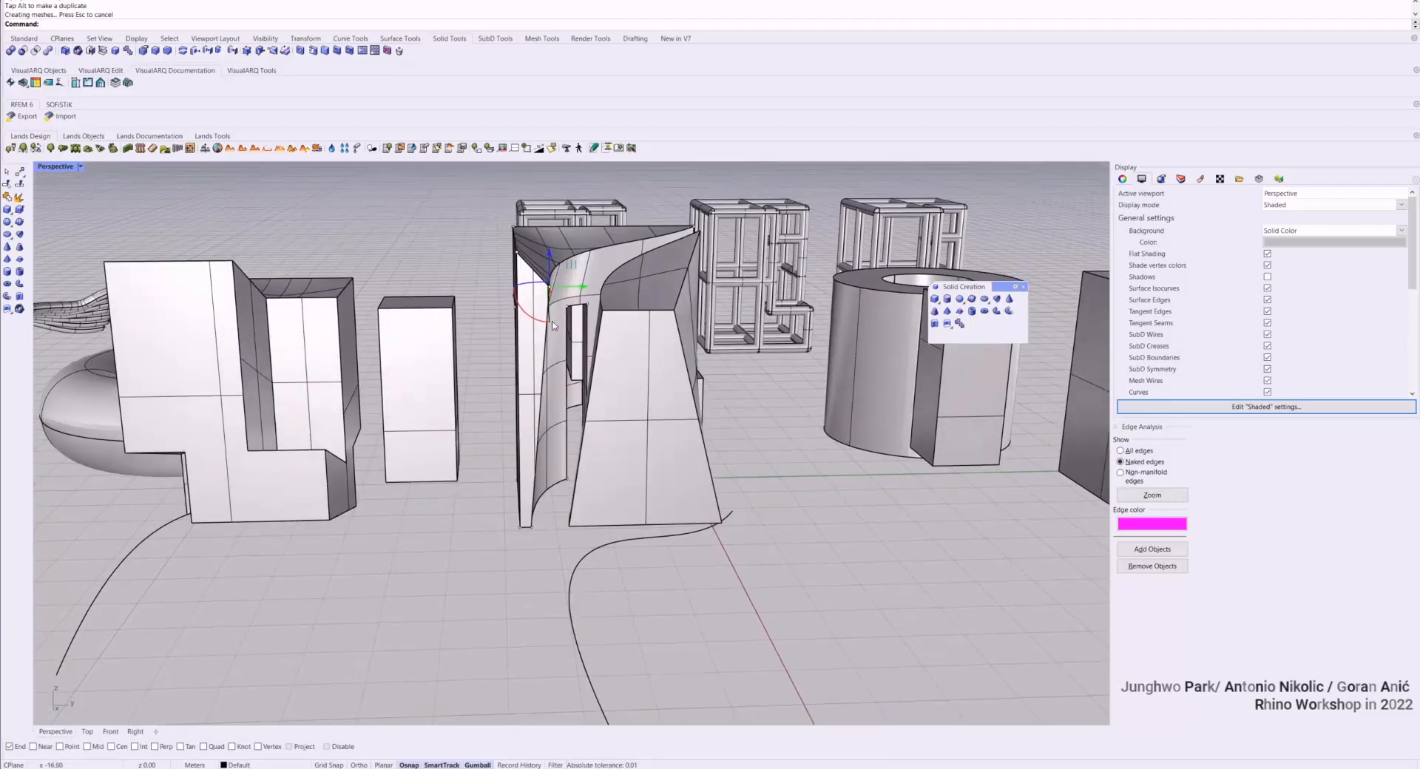
drag(549, 288, 564, 305)
key(Escape)
Try to blend the upper edges of the reshaped thin curved piece with BlendEdge
scroll(570, 296, up, 6)
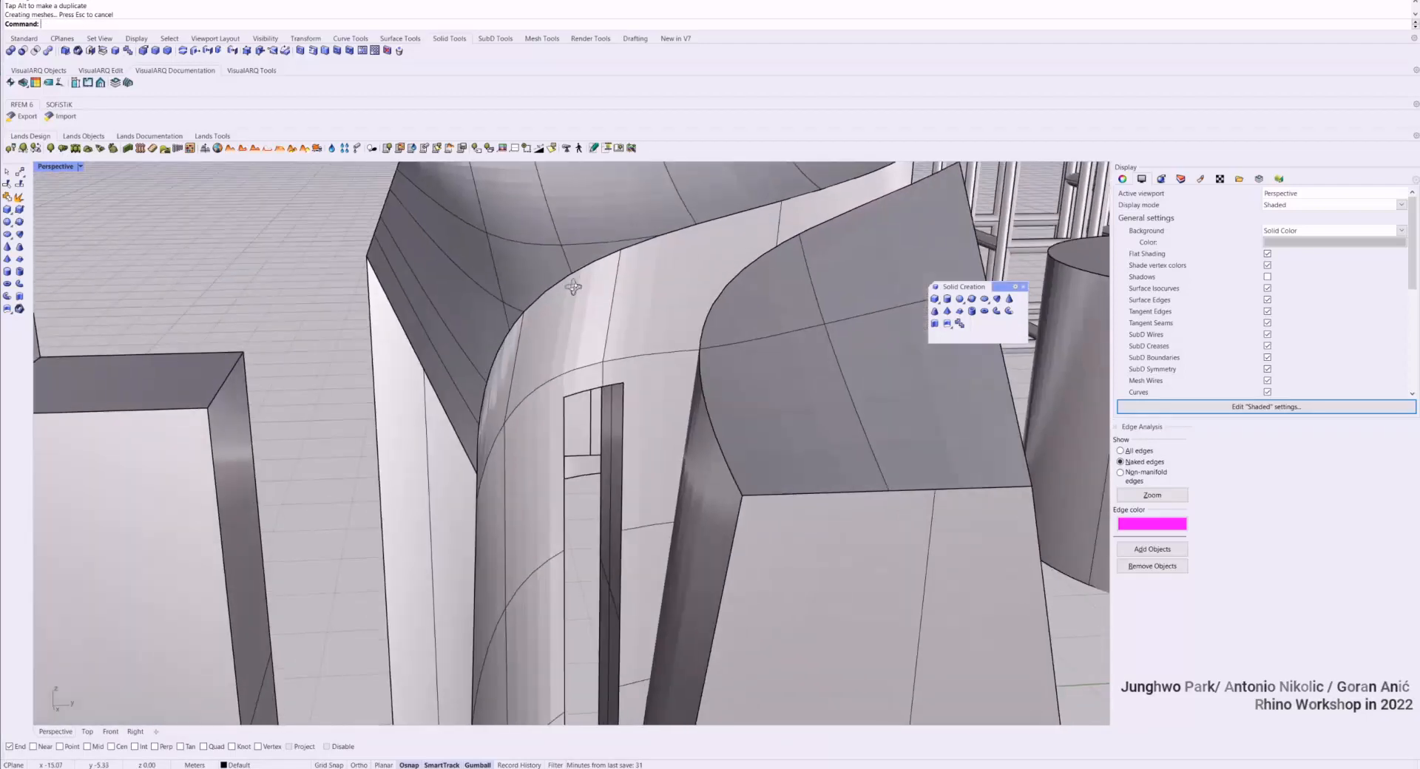
right_drag(573, 288, 570, 293)
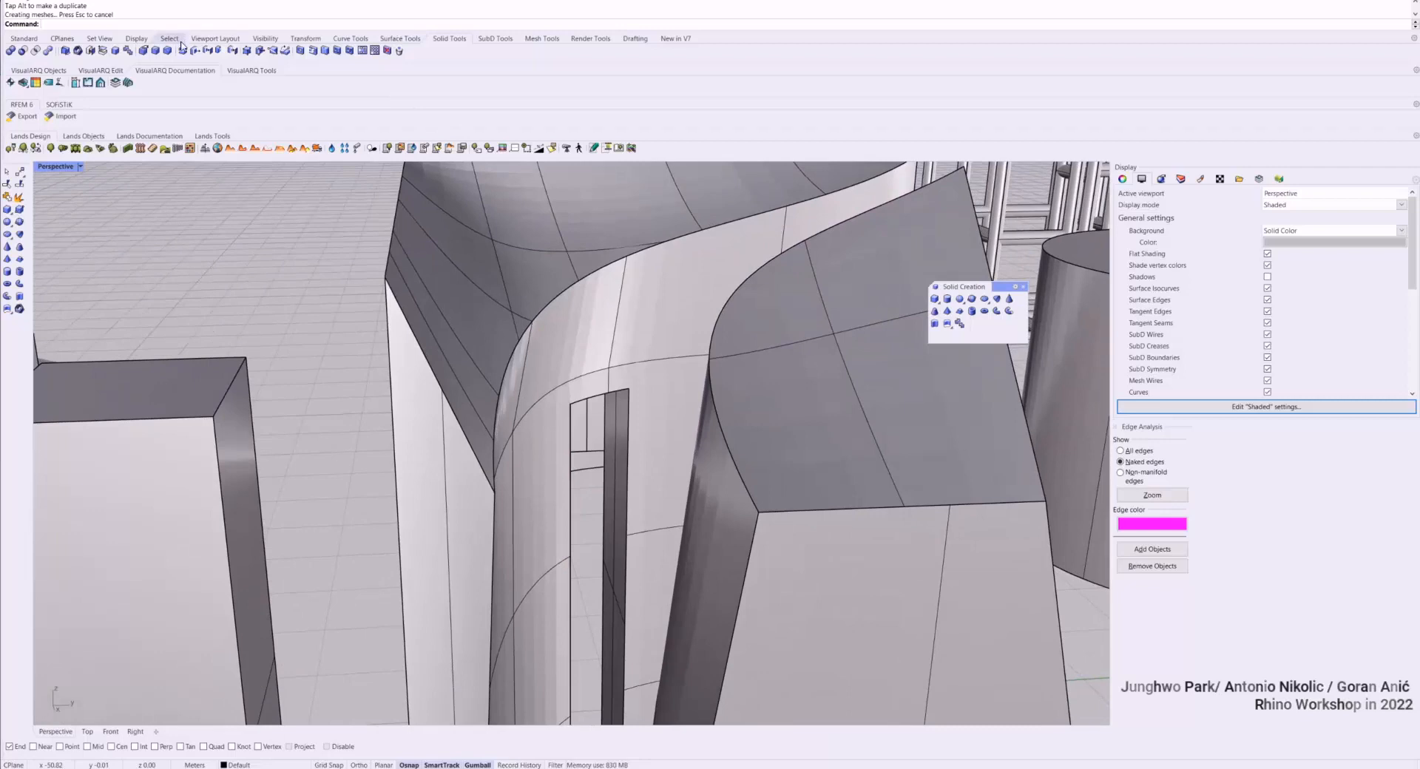
click(157, 51)
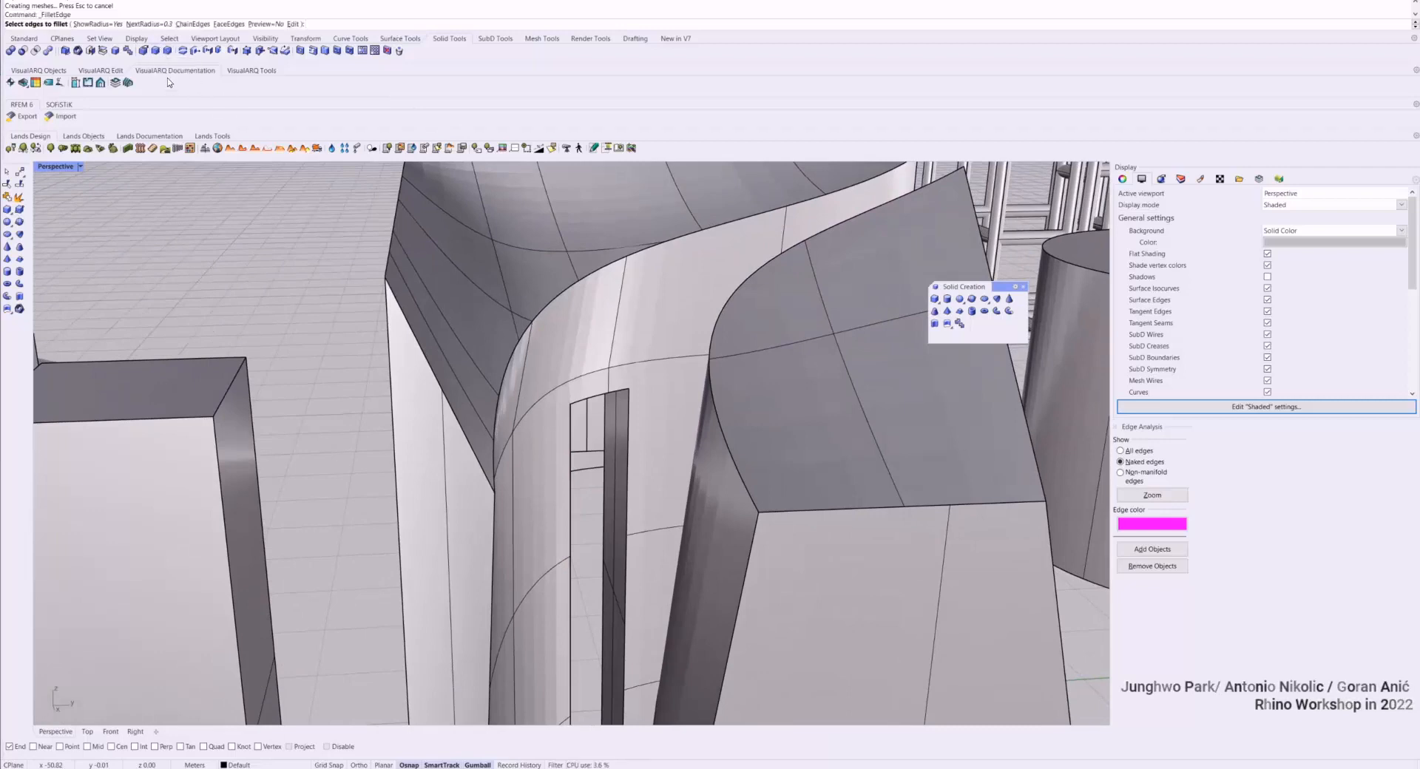
right_click(156, 52)
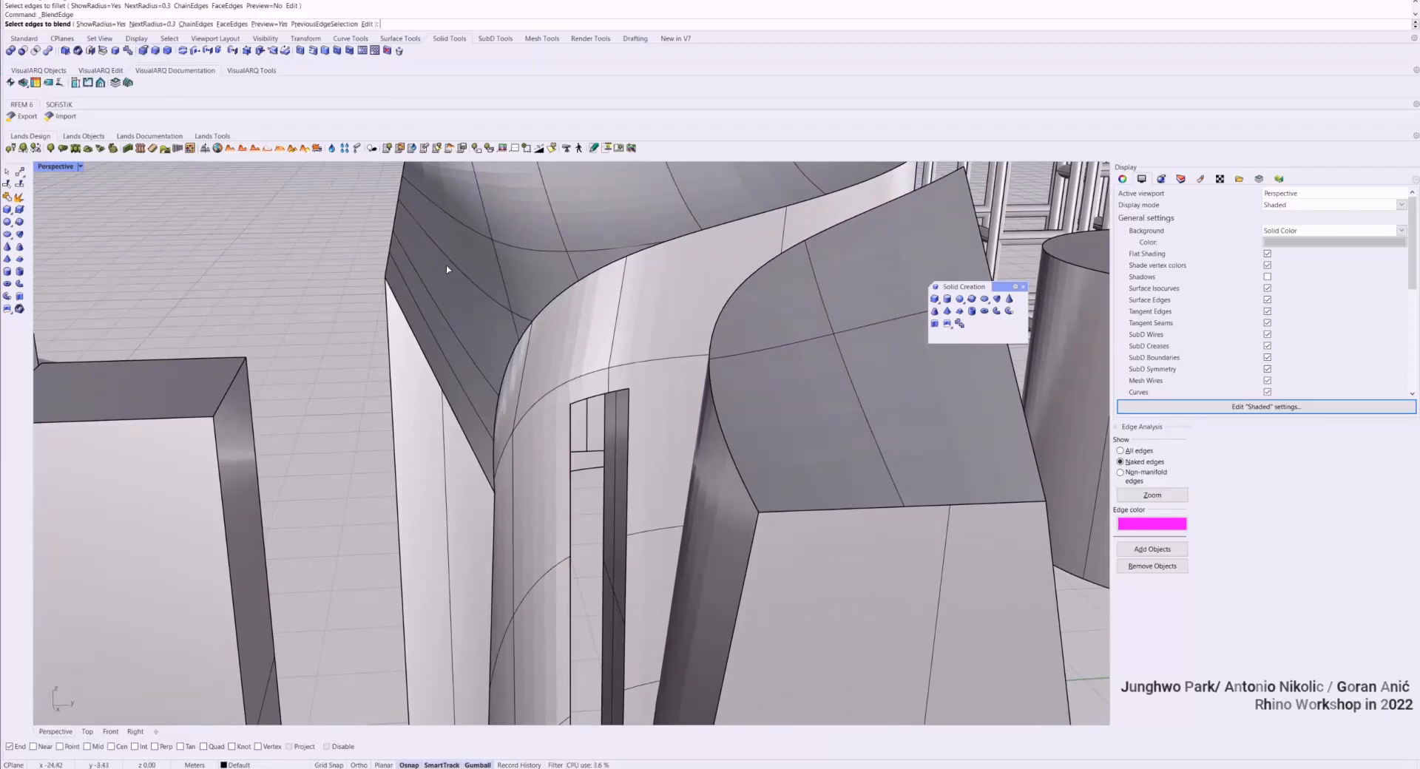
click(506, 360)
scroll(502, 351, down, 5)
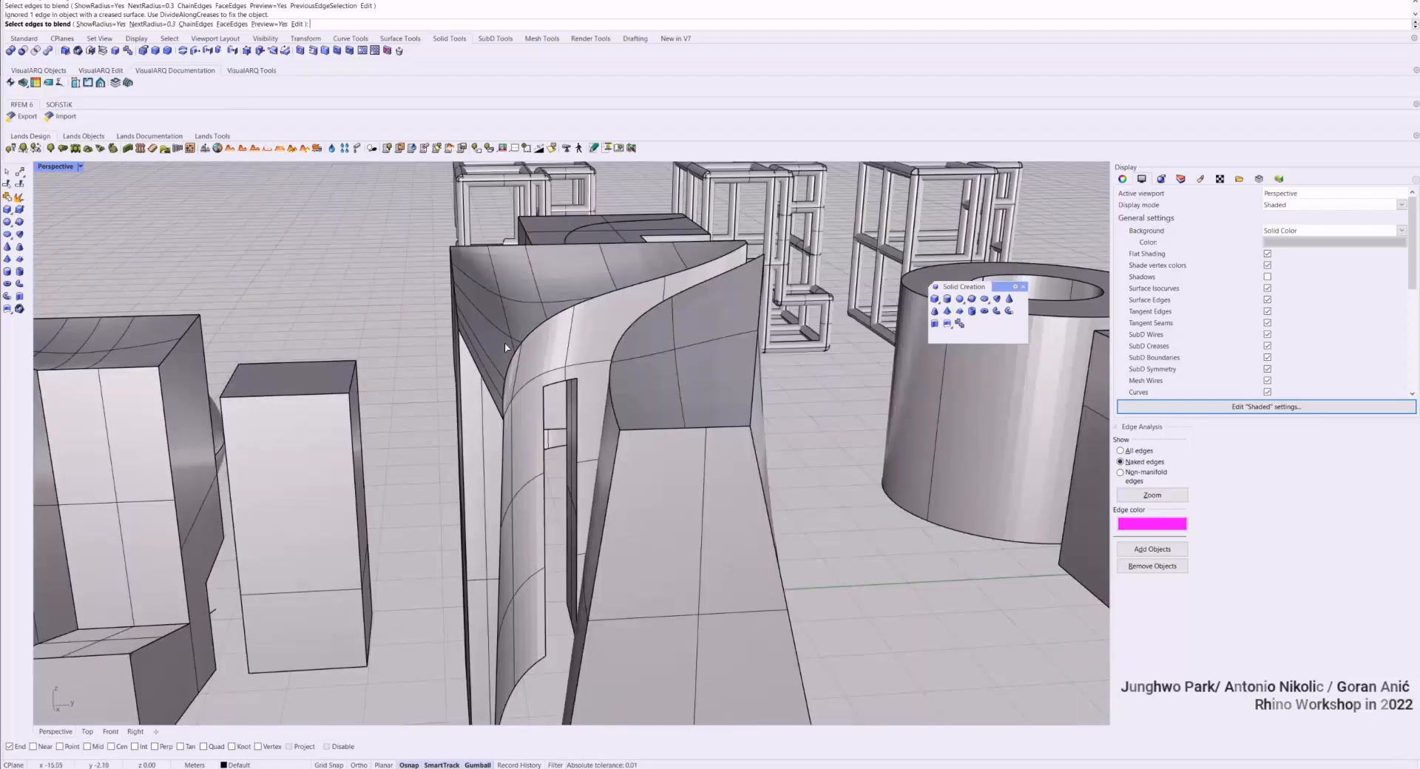
click(506, 346)
key(Escape)
right_click(497, 344)
click(464, 342)
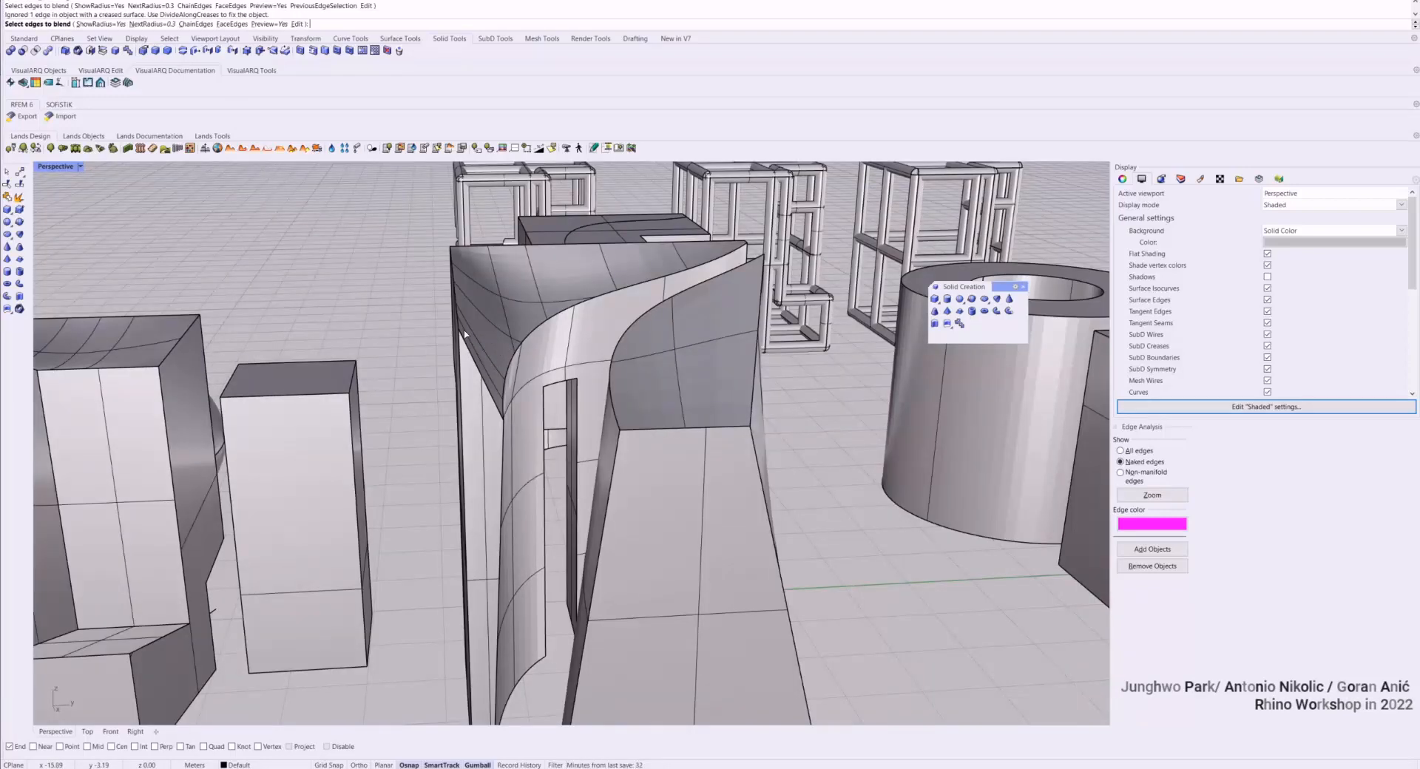
right_drag(465, 334, 565, 309)
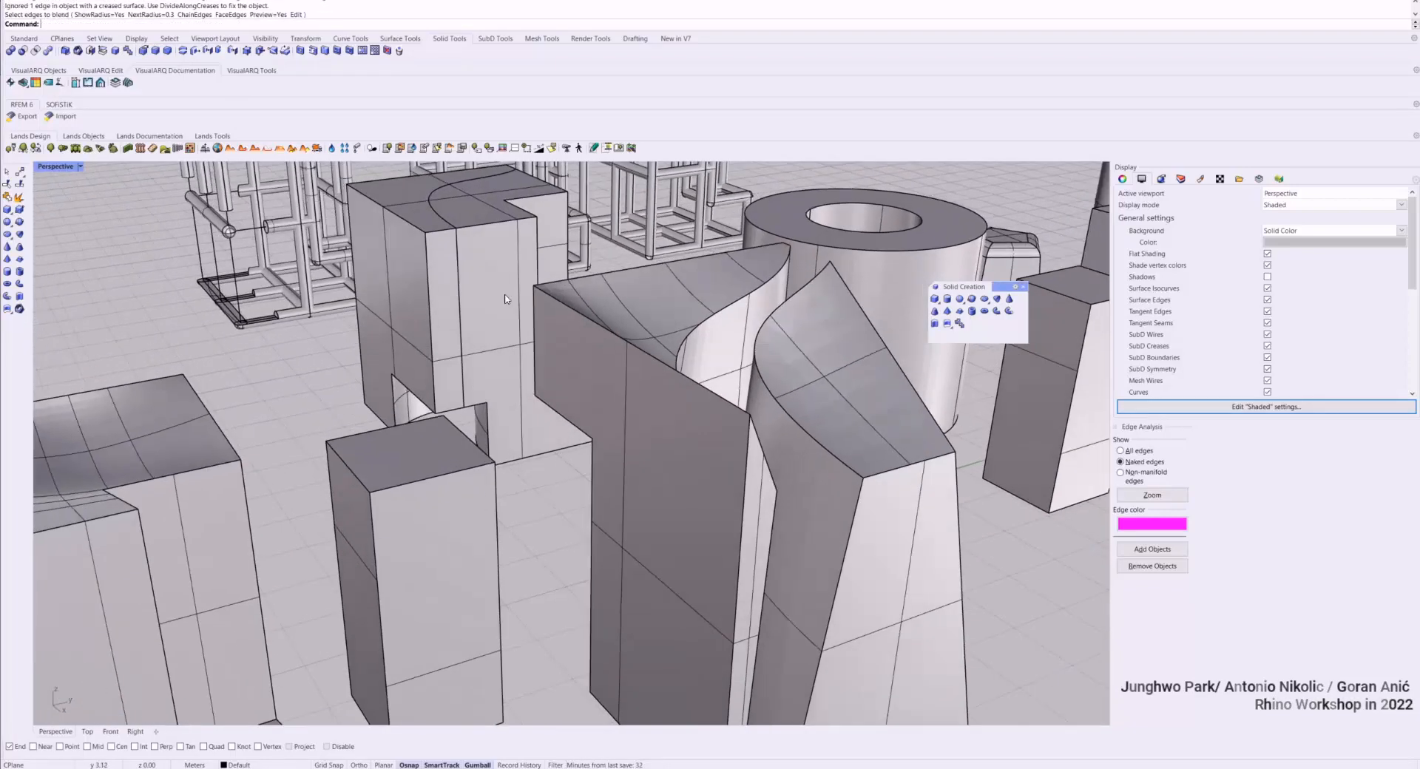
key(Escape)
Retry BlendEdge on the thin curved piece's edges near its upper front corner, and cancel the command
click(564, 307)
scroll(564, 306, down, 3)
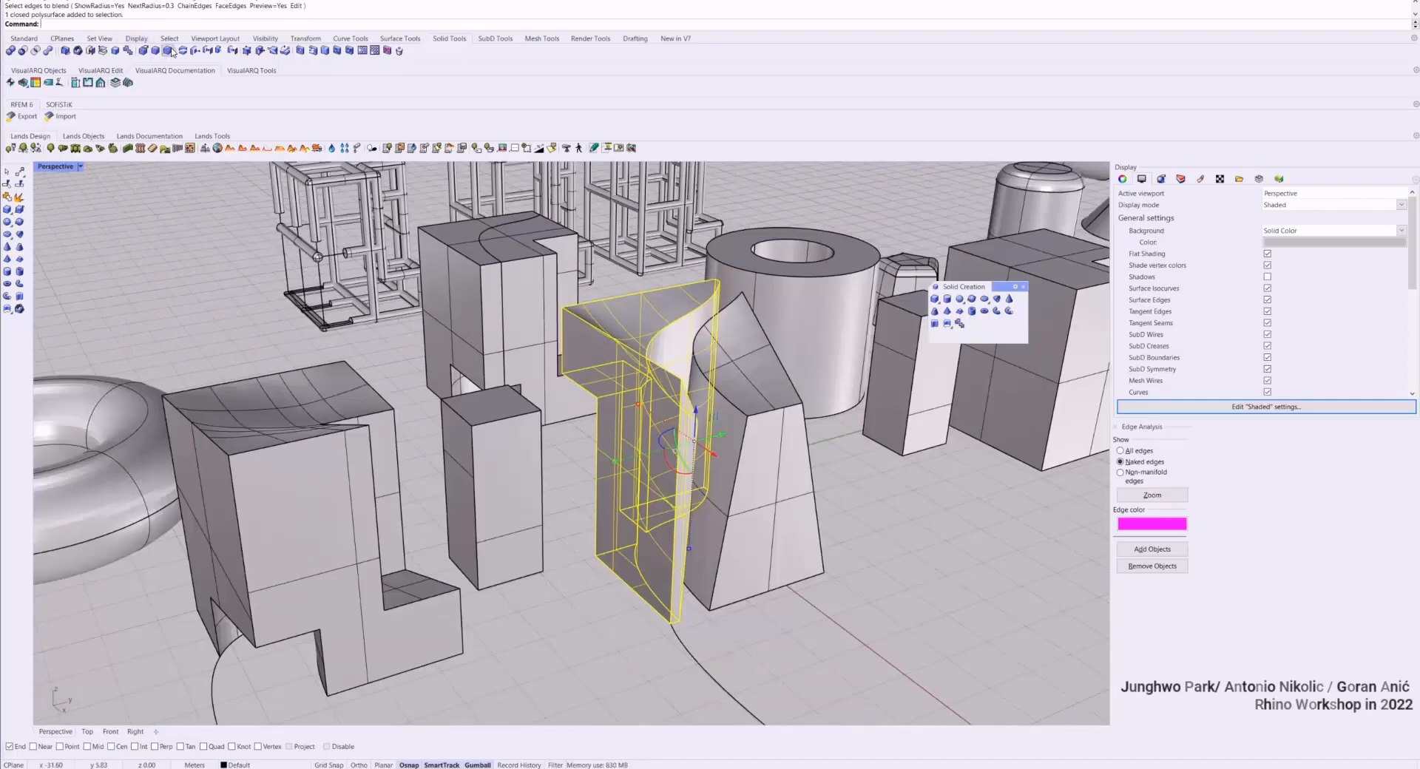
click(158, 52)
click(682, 381)
click(688, 392)
drag(719, 354, 641, 430)
right_drag(764, 446, 661, 361)
key(Escape)
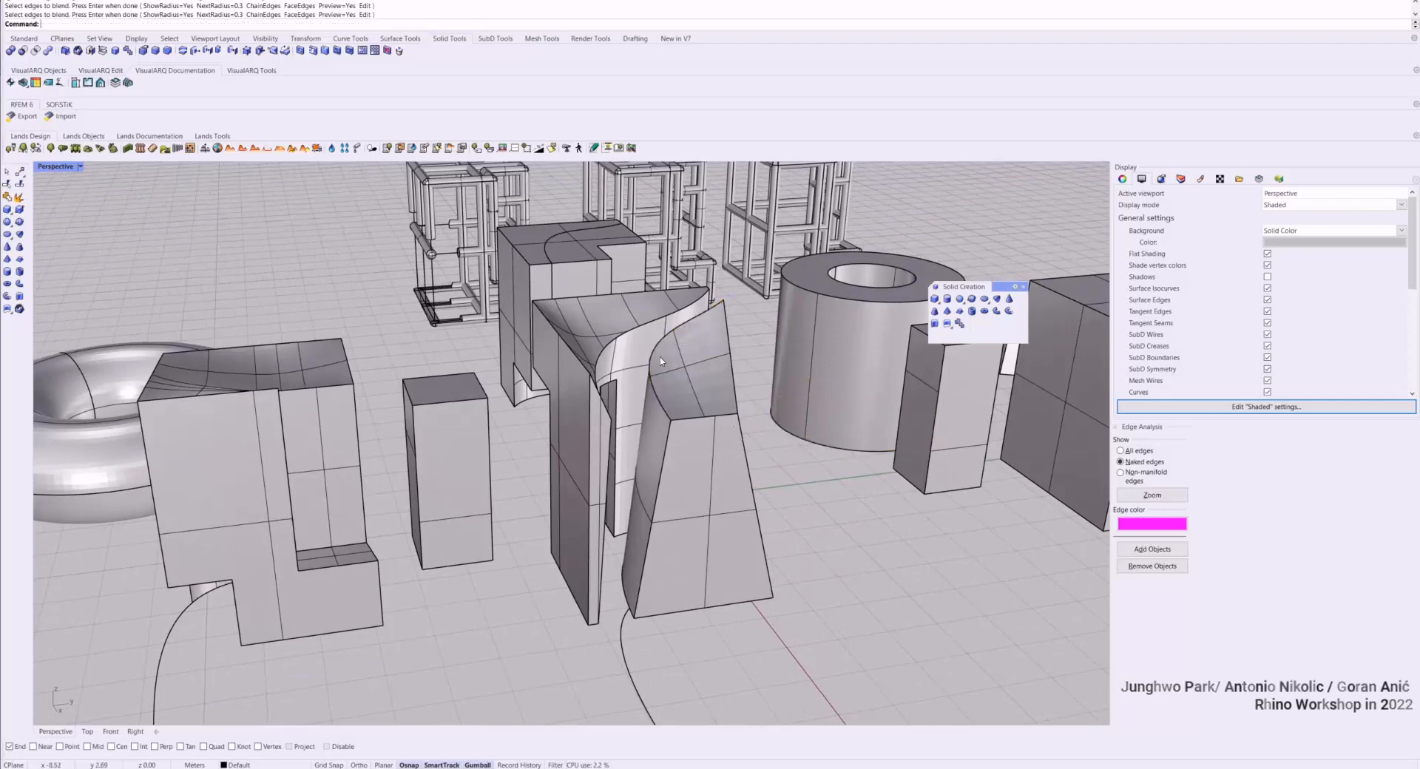
Run BlendEdge on the tapered block's curved upper edge and enlarge the blend radius at the front end handle
key(Return)
click(655, 346)
scroll(655, 350, up, 4)
key(Return)
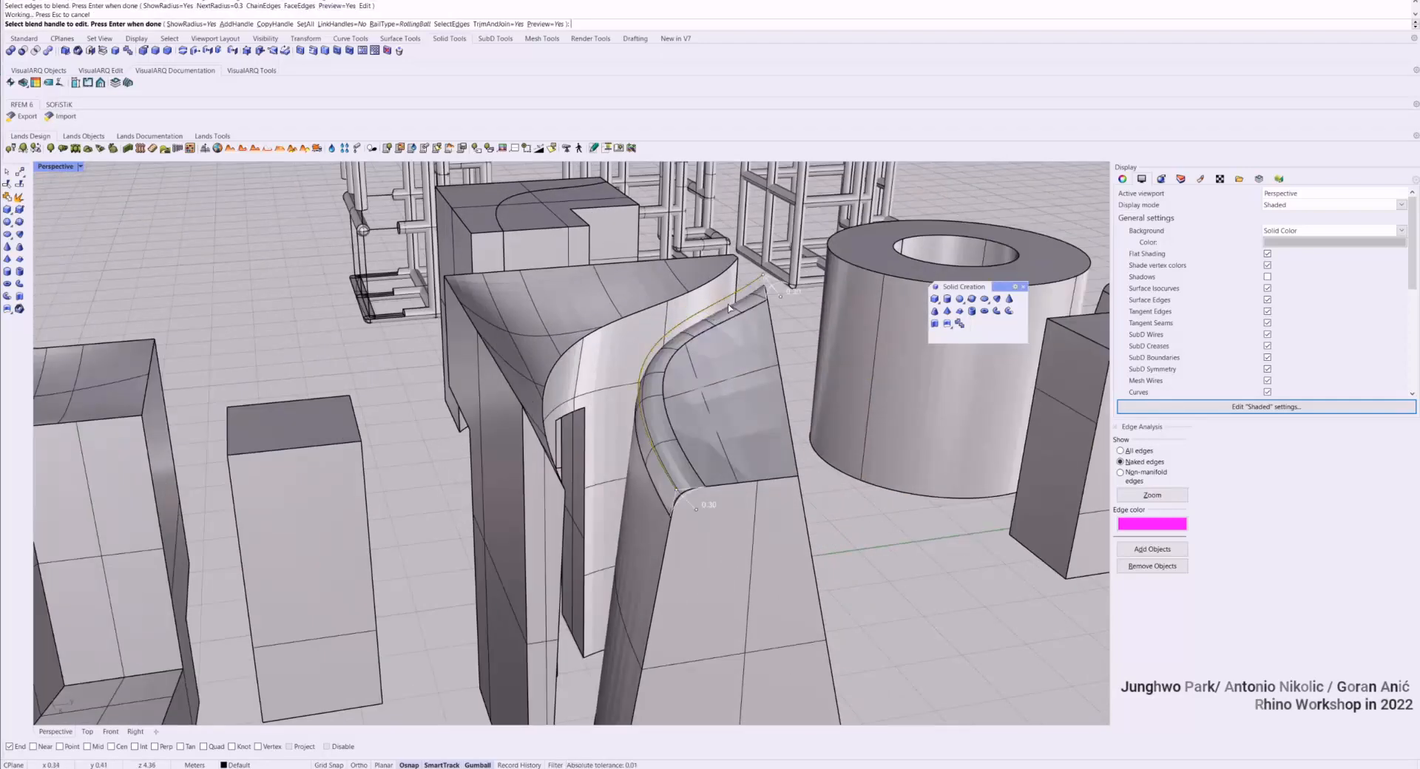
click(695, 509)
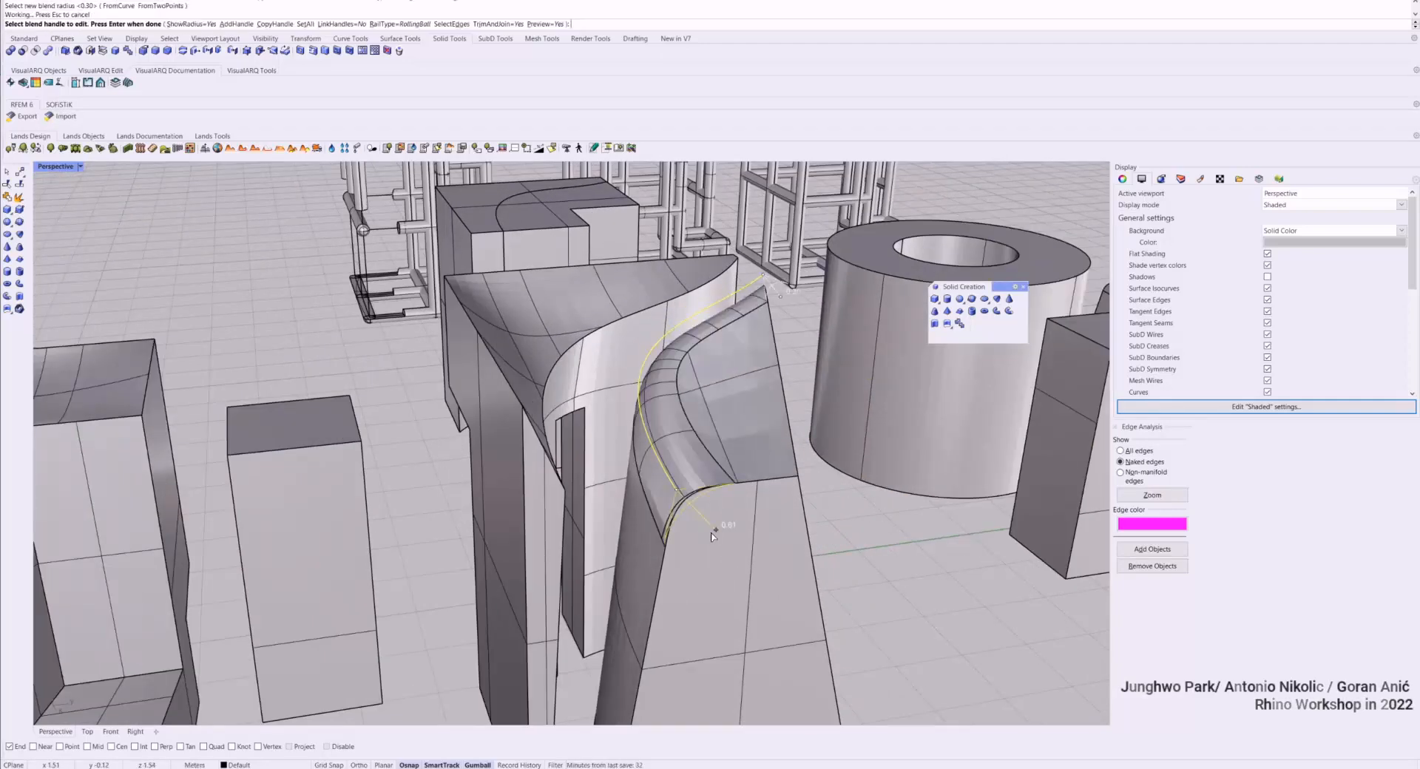
click(714, 532)
click(743, 555)
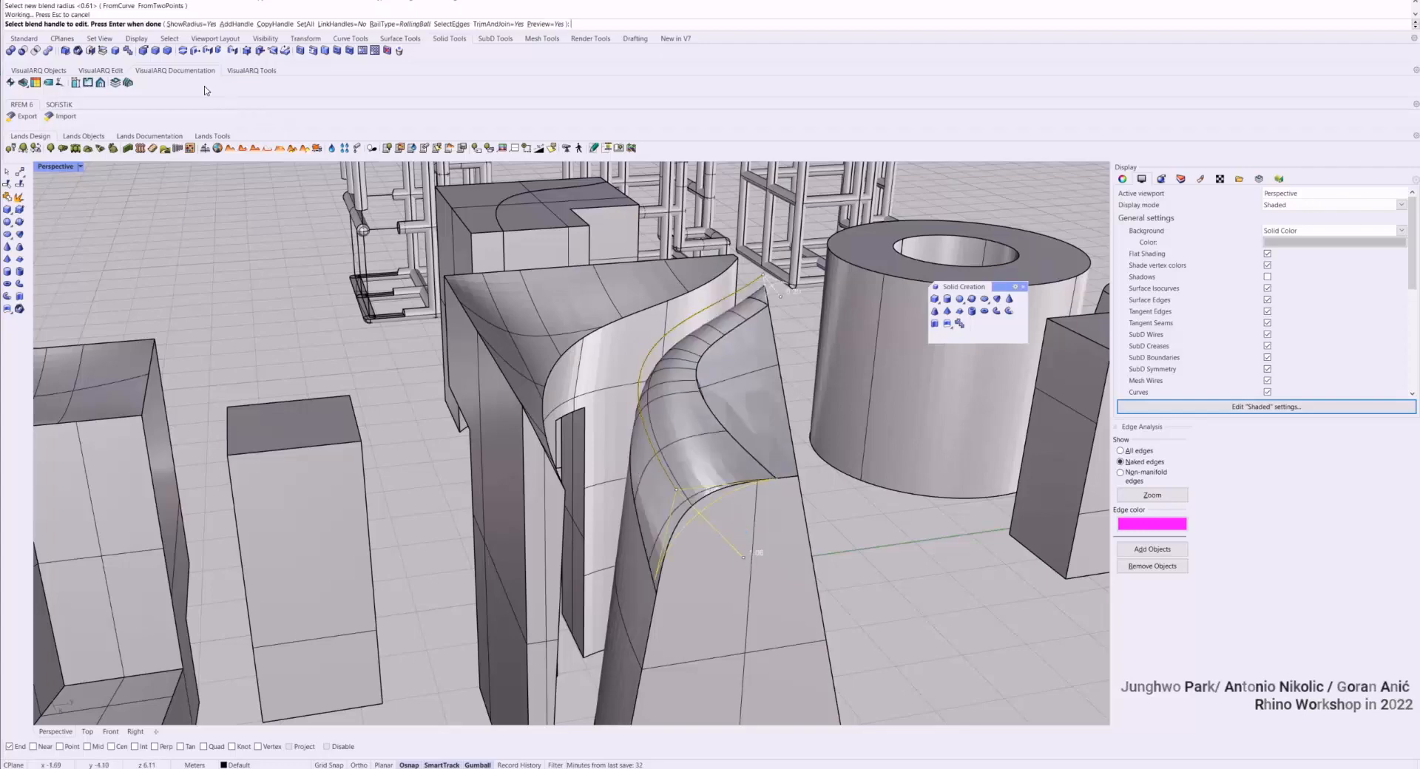
Add a blend handle midway along the curved edge, adjust its radius, and finish the variable-radius blend
click(237, 24)
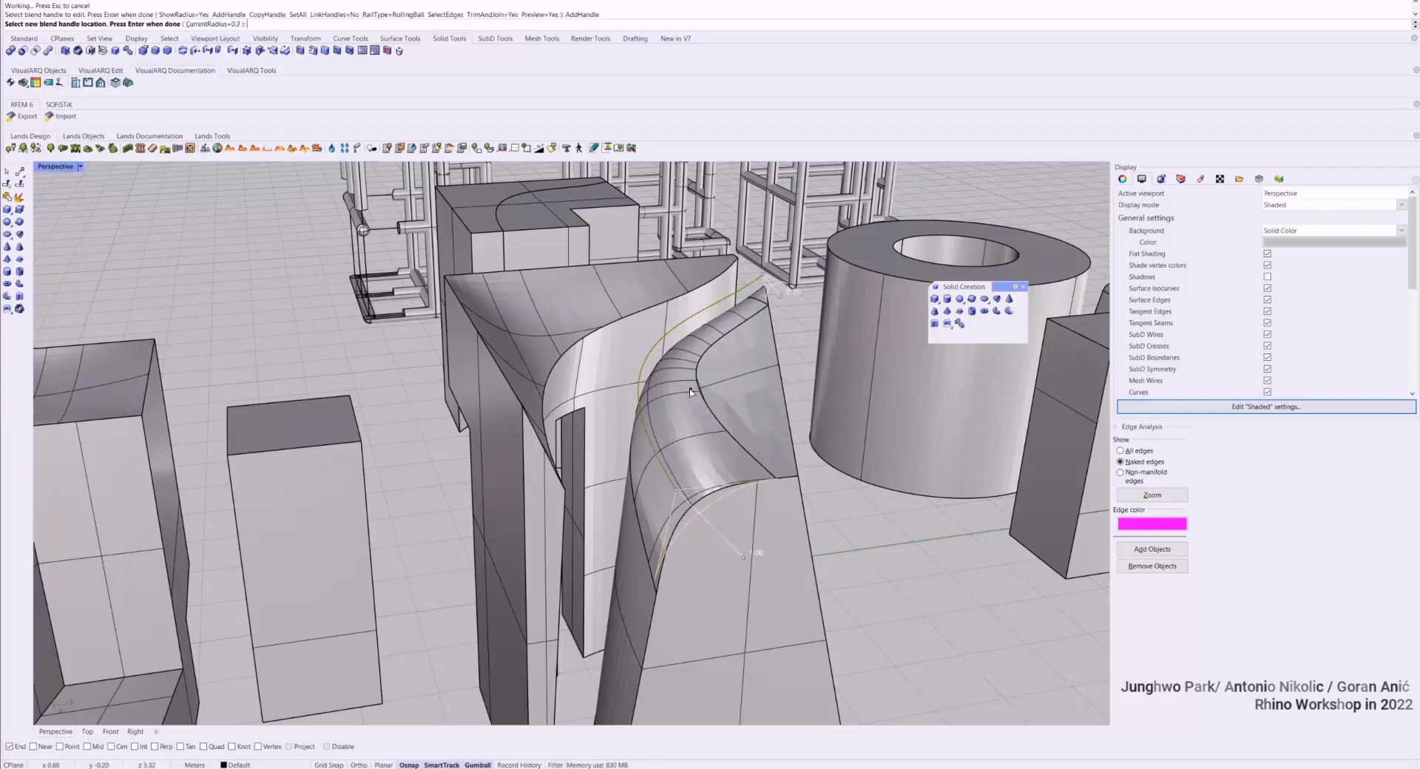
click(646, 400)
key(Return)
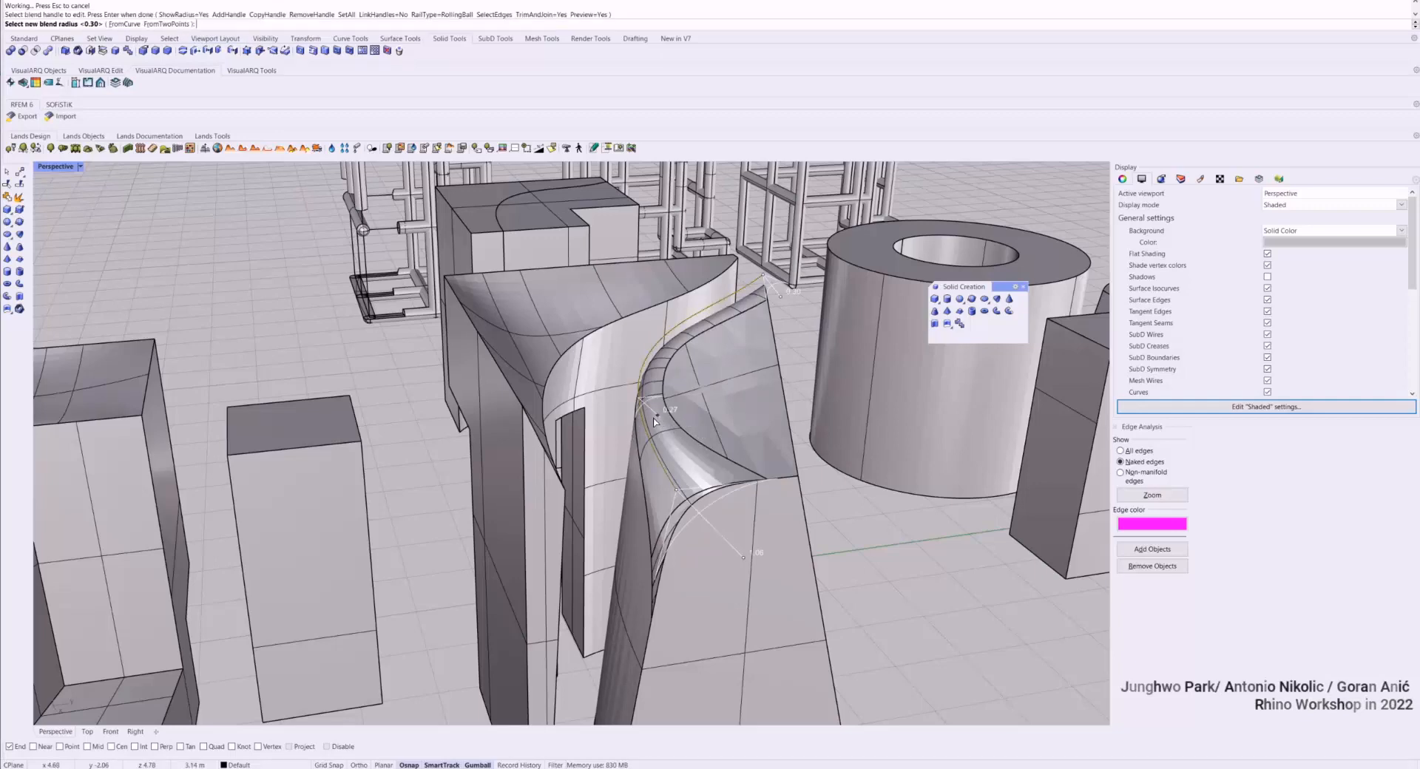
click(657, 438)
key(Return)
Inspect the blended edge in Rendered display and return to Shaded display
mouse_move(688, 442)
right_down()
mouse_move(720, 386)
mouse_move(507, 447)
mouse_move(517, 428)
mouse_move(637, 437)
right_up()
key(ctrl+alt+r)
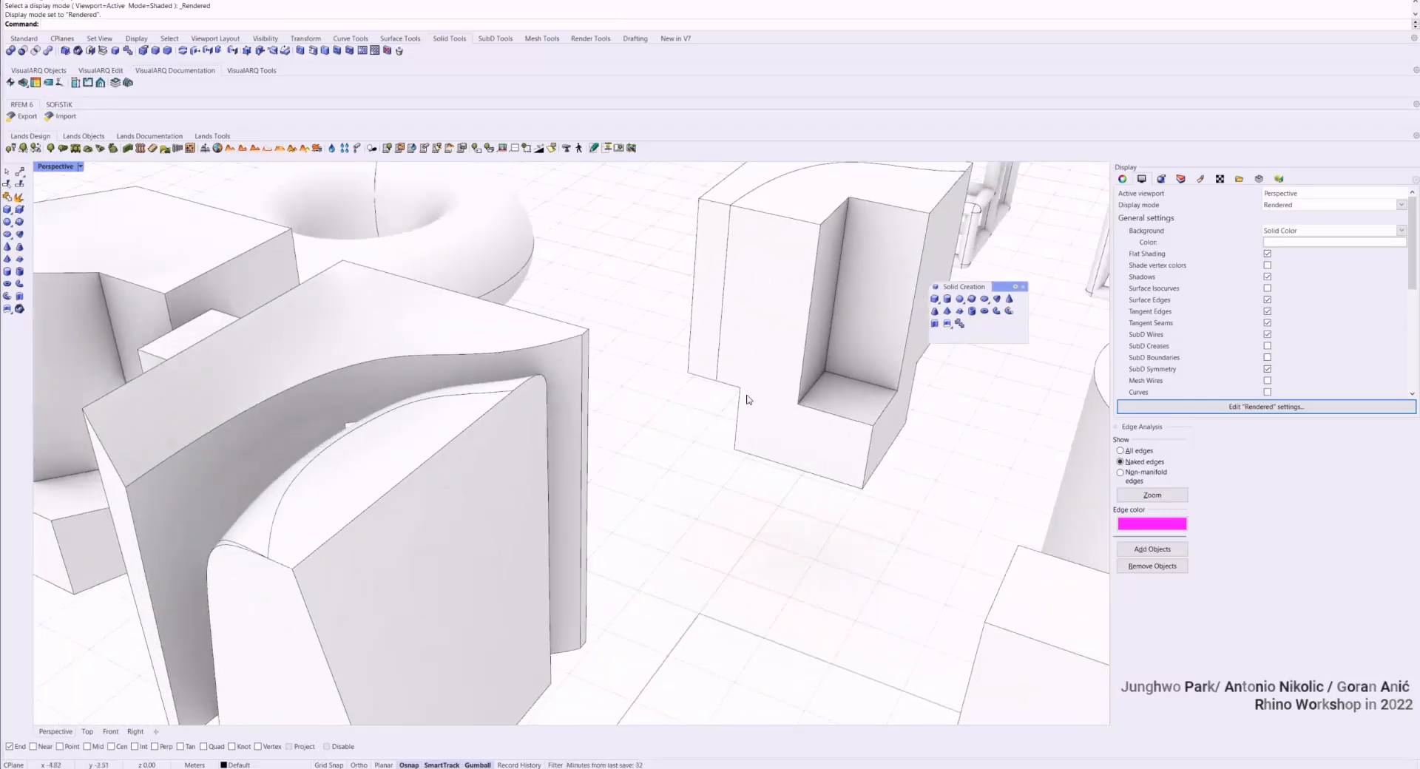
key(ctrl+alt+s)
mouse_move(747, 399)
right_down()
mouse_move(850, 344)
mouse_move(451, 202)
right_up()
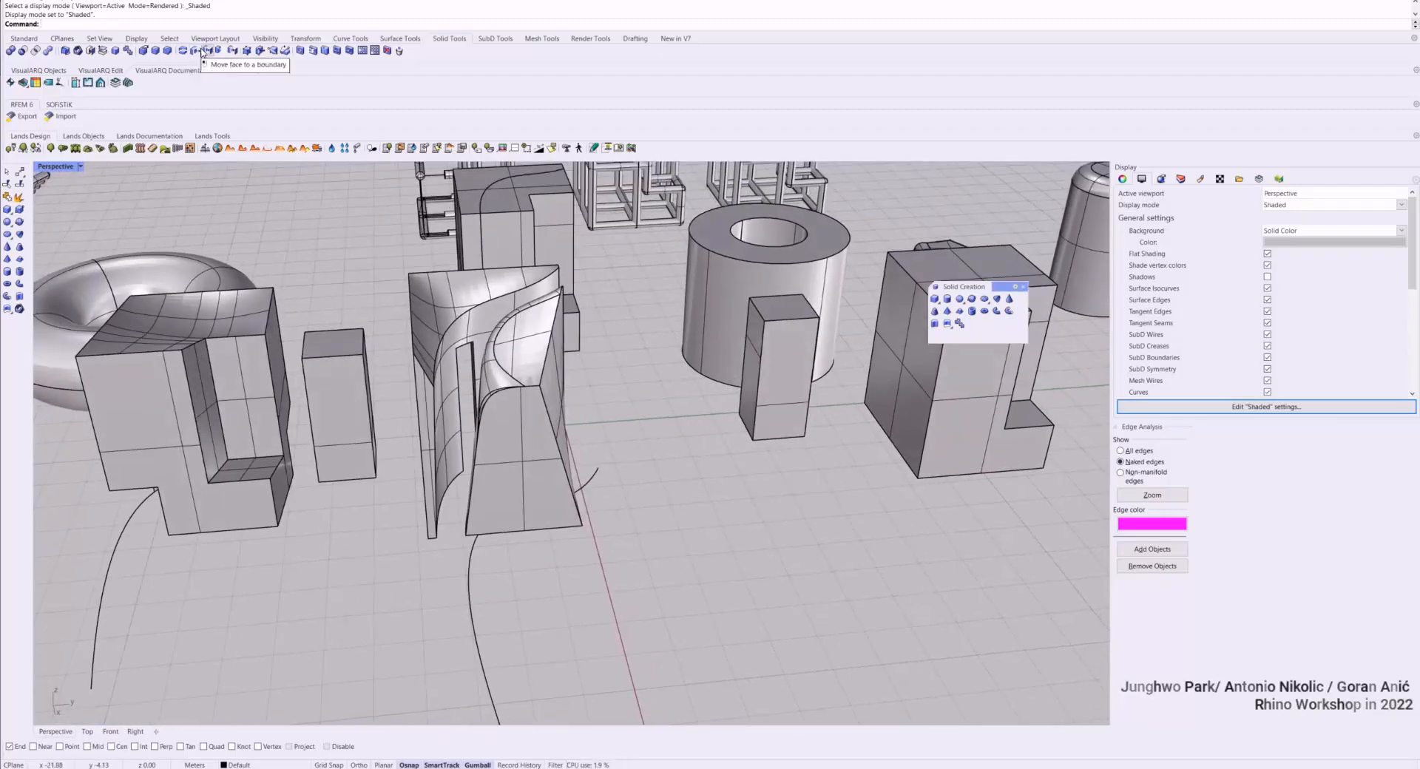
Select the tapered block's upper outer corner vertex as a sub-object and move it with the Gumball
scroll(568, 359, up, 5)
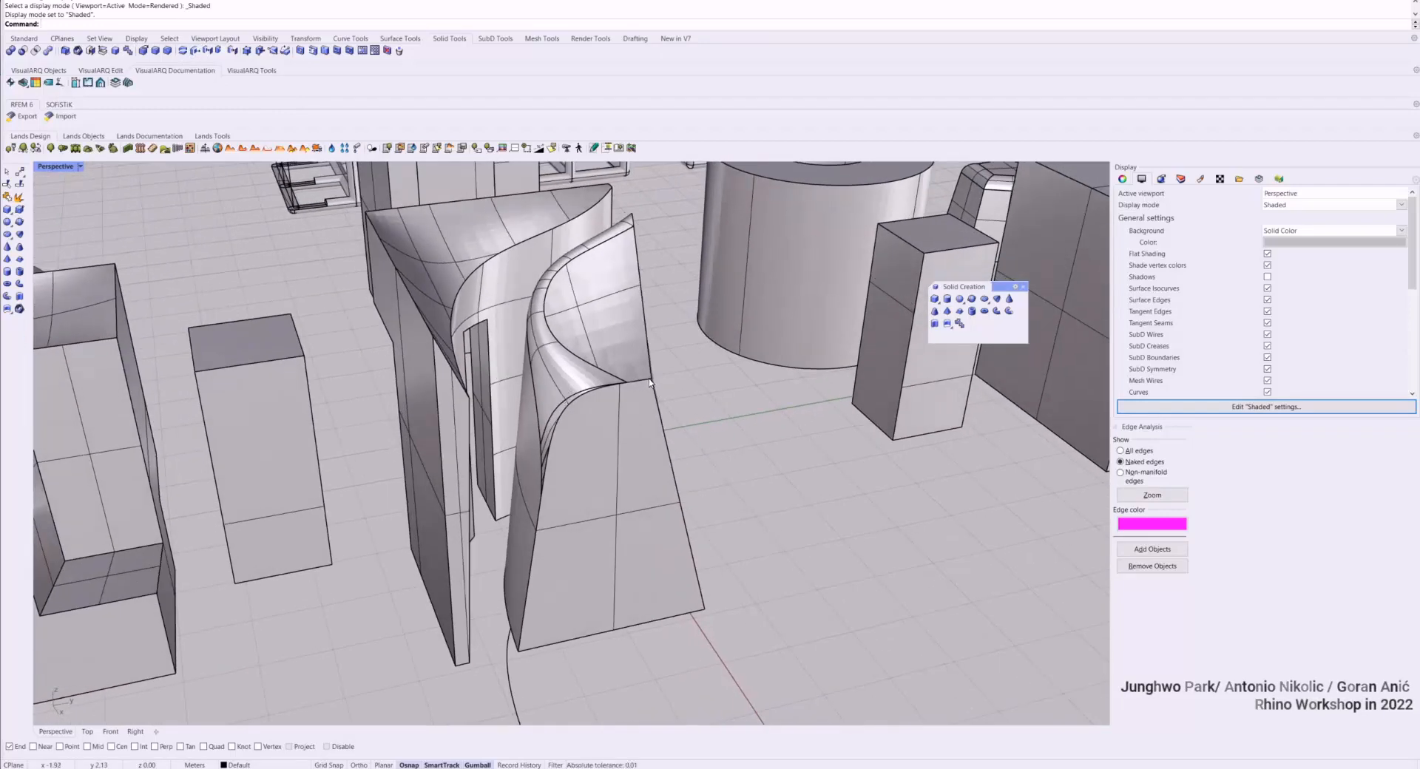
ctrl+shift+click(650, 381)
click(685, 391)
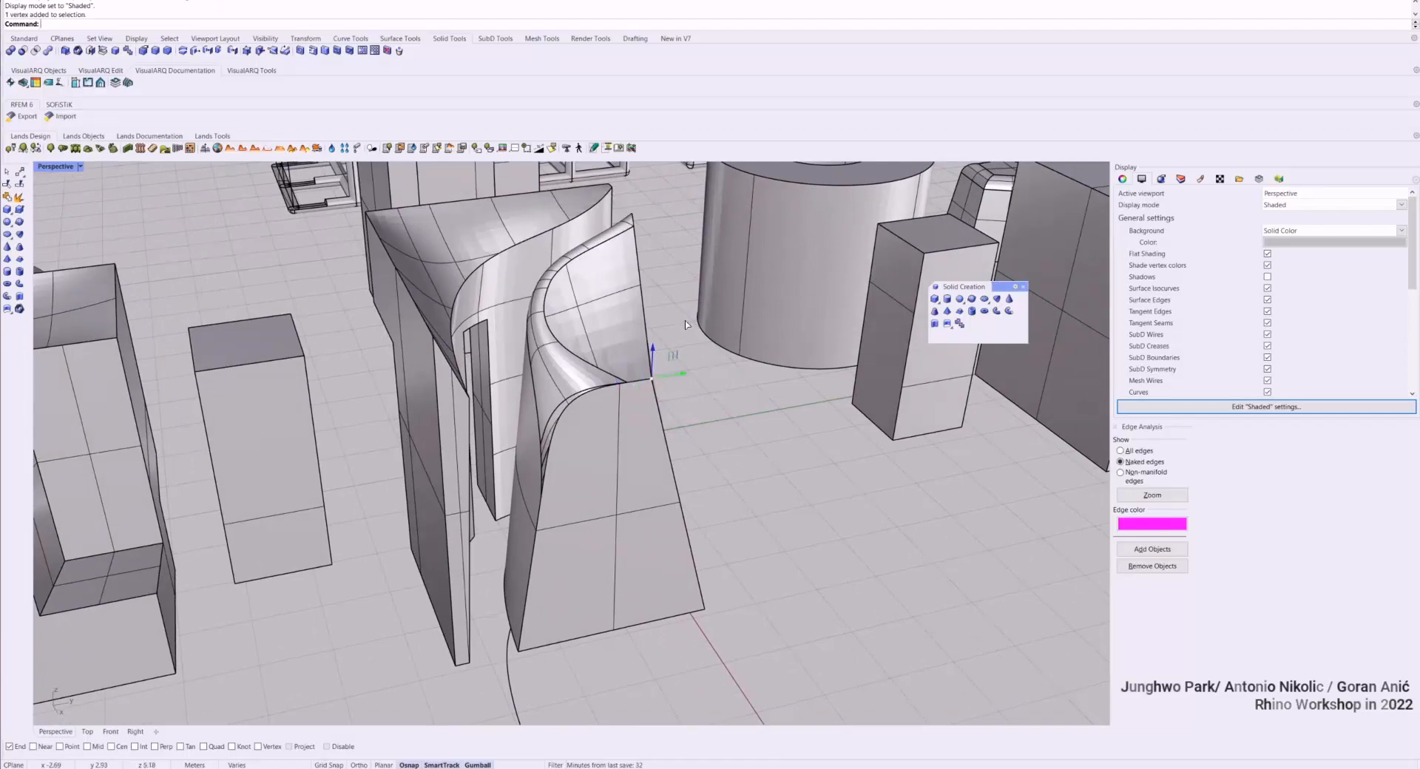
drag(653, 380, 694, 407)
scroll(694, 407, down, 7)
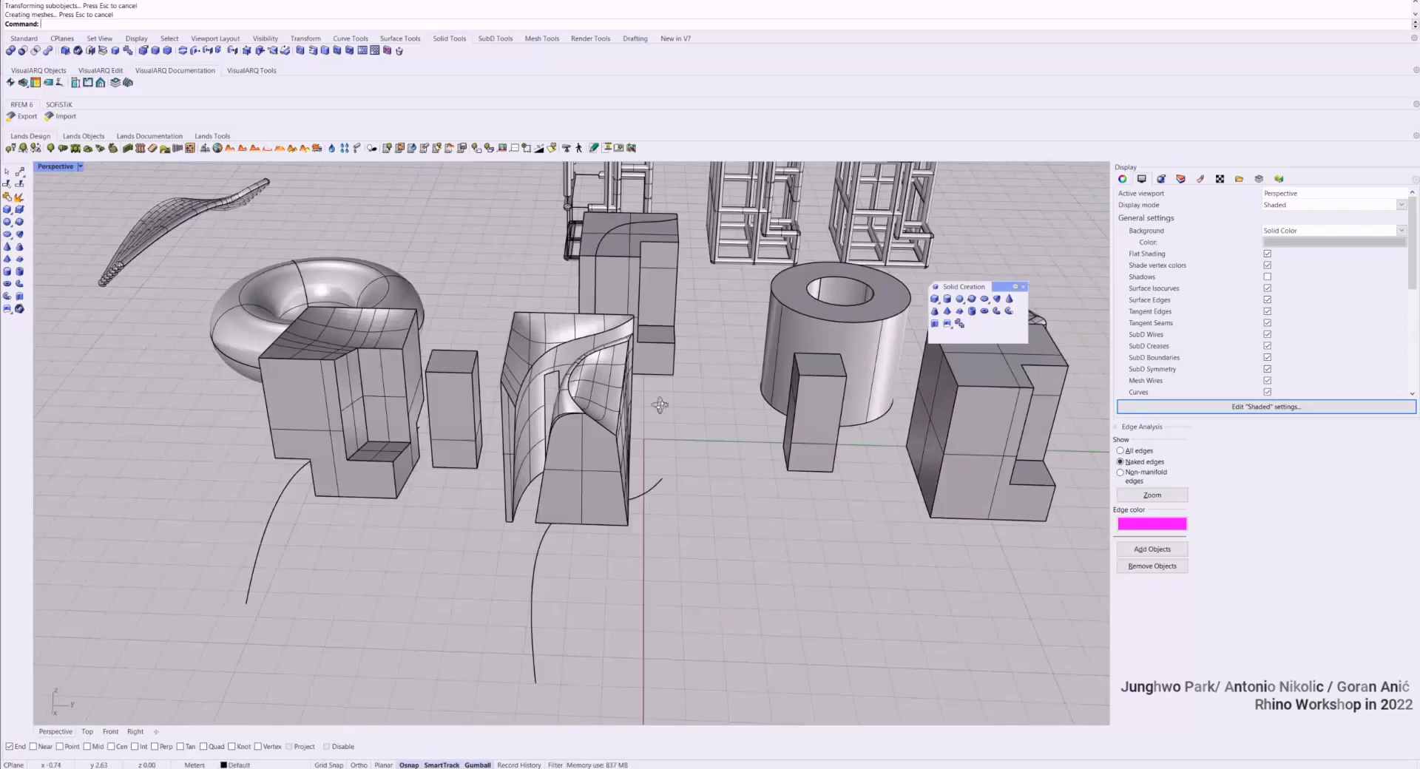
Extrude the notched box's L-shaped side face outward with the Gumball, and undo the extrusion
right_drag(660, 406, 487, 478)
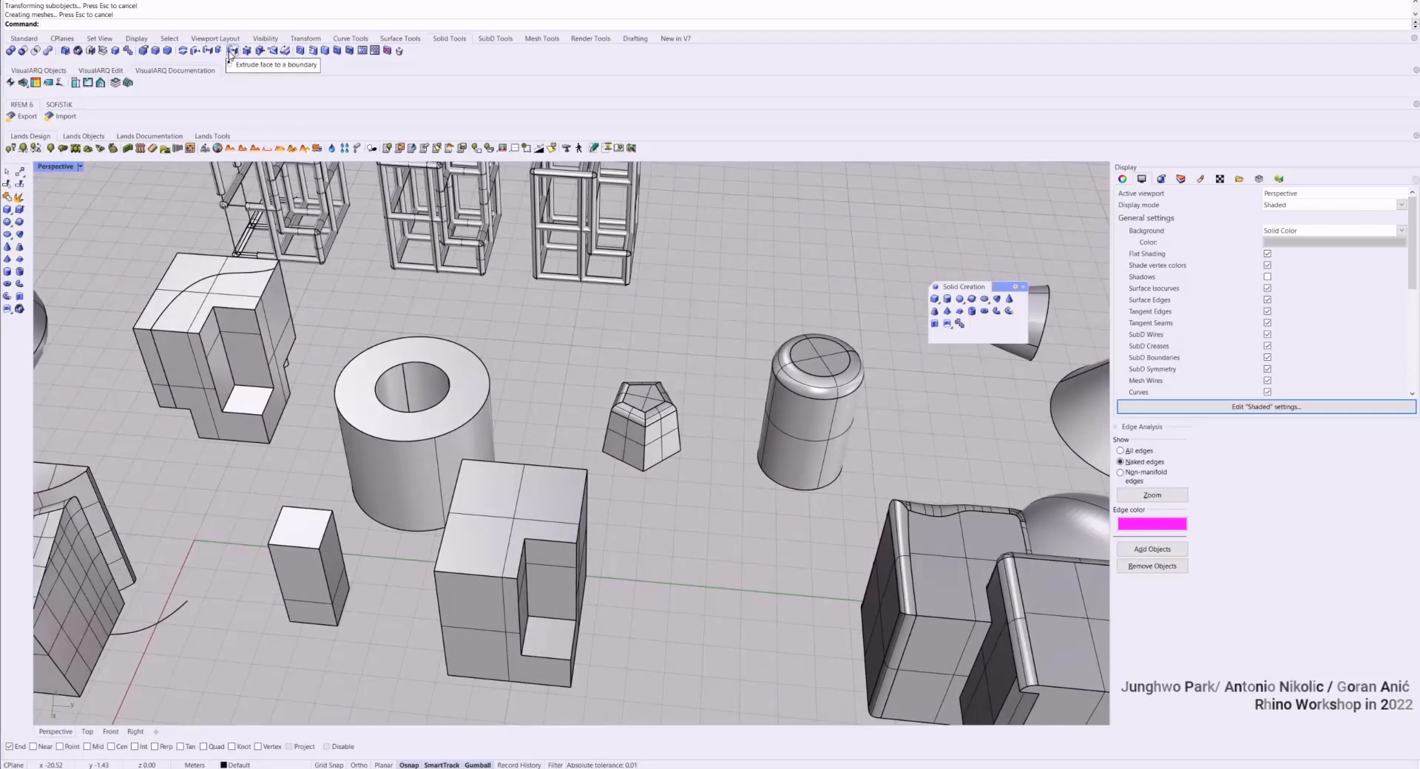
mouse_move(600, 518)
right_down()
mouse_move(659, 415)
mouse_move(651, 489)
mouse_move(602, 522)
right_up()
scroll(693, 436, up, 2)
ctrl+shift+click(688, 444)
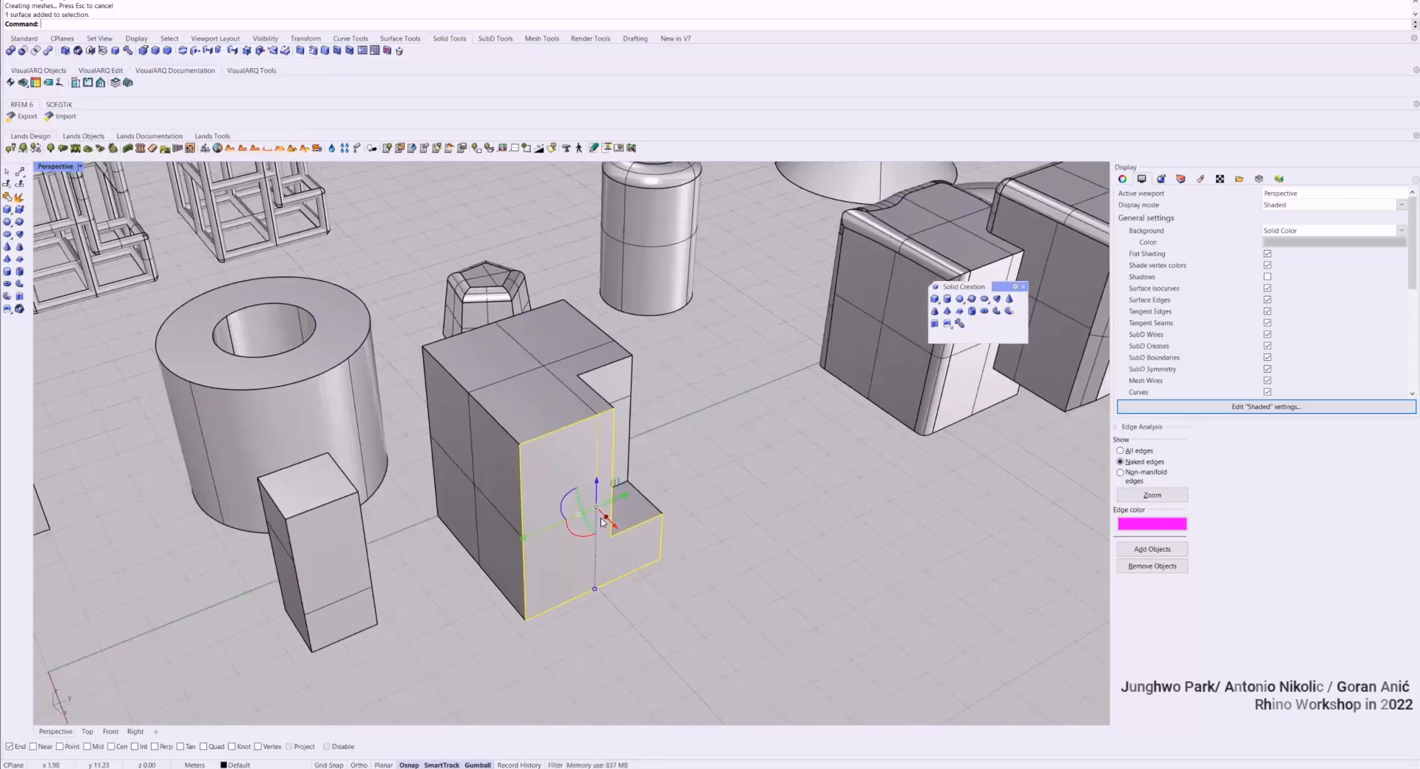
drag(604, 522, 641, 565)
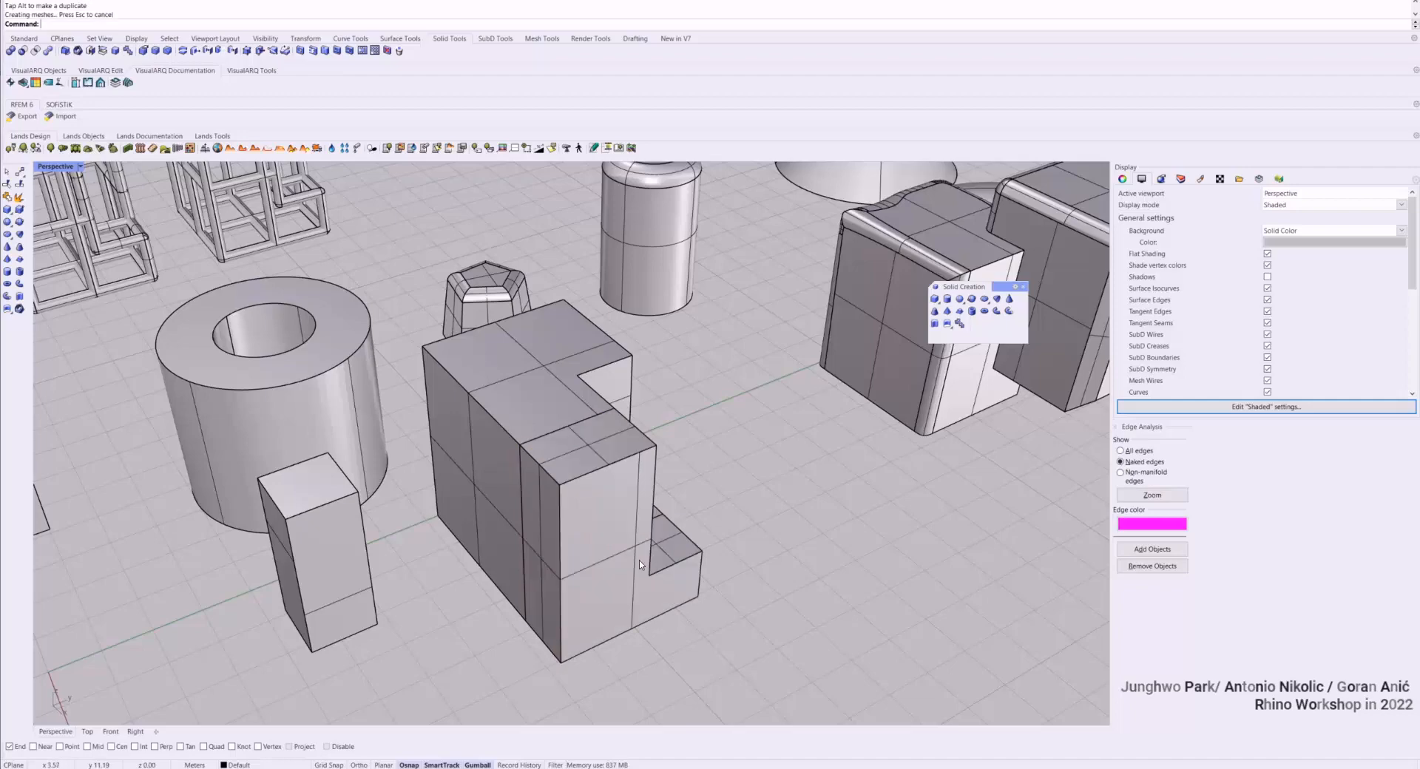
click(611, 546)
key(Escape)
right_drag(611, 547, 679, 501)
key(ctrl+z)
Move the notched box's L-shaped side face as a sub-object and extrude it outward with the Gumball
ctrl+shift+click(723, 506)
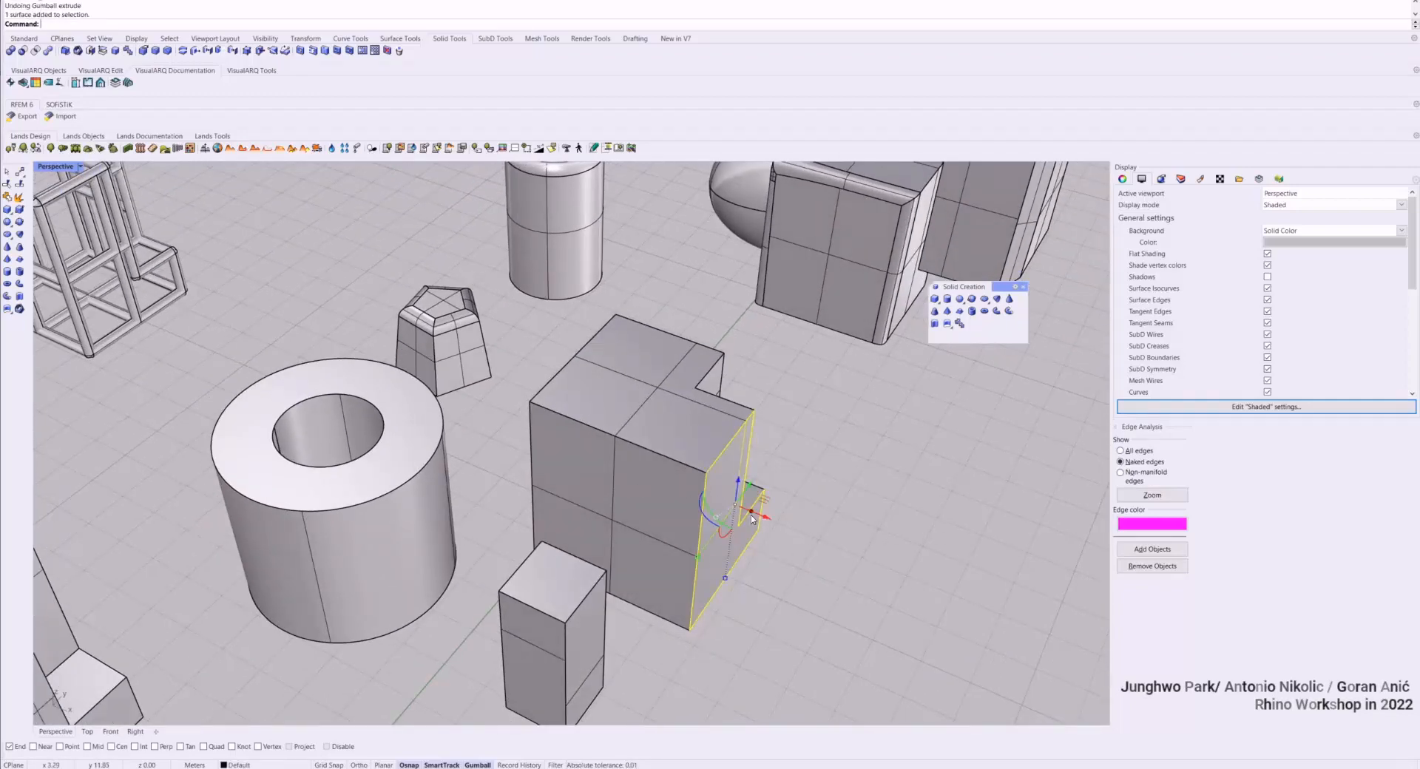
drag(761, 522, 729, 418)
scroll(746, 501, up, 3)
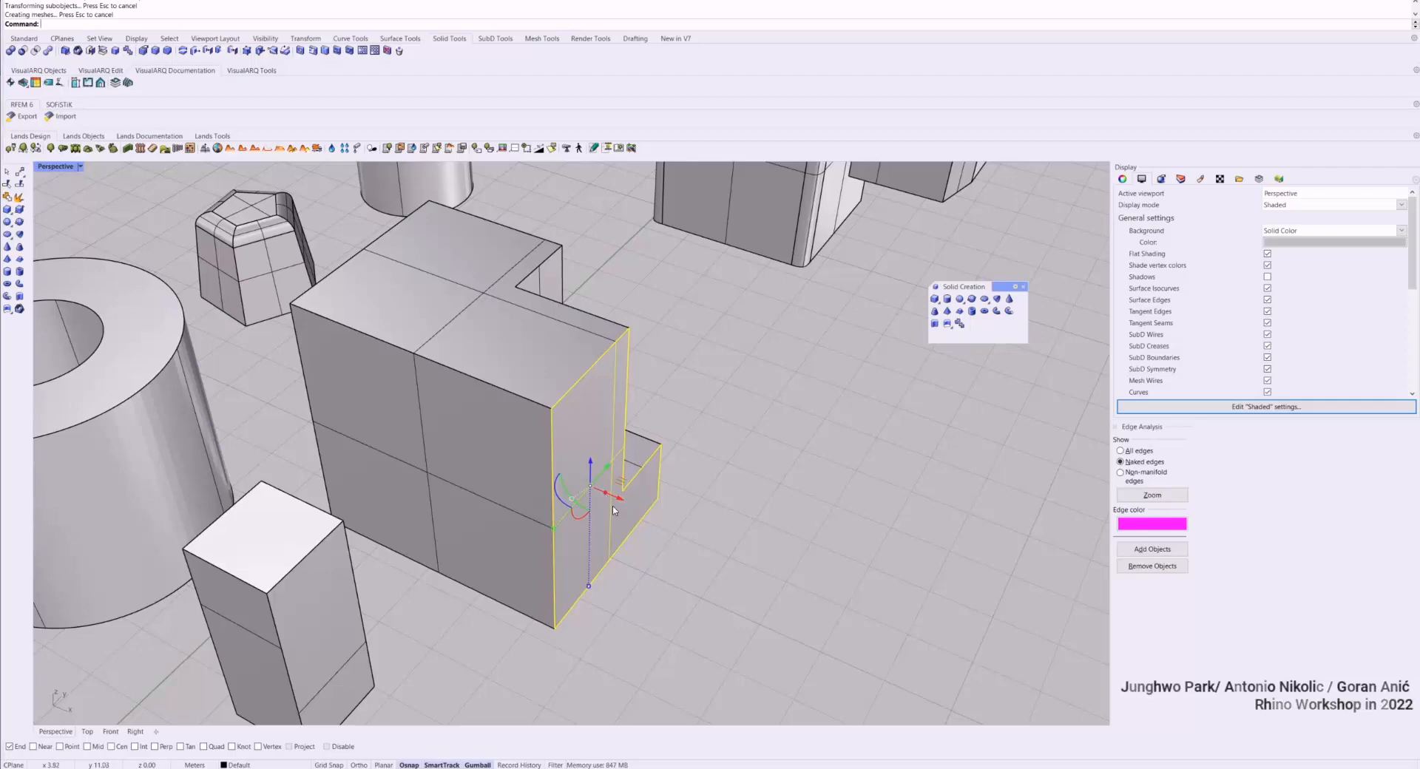
mouse_move(605, 497)
mouse_down()
mouse_move(730, 539)
mouse_move(613, 477)
mouse_up()
click(681, 506)
key(Escape)
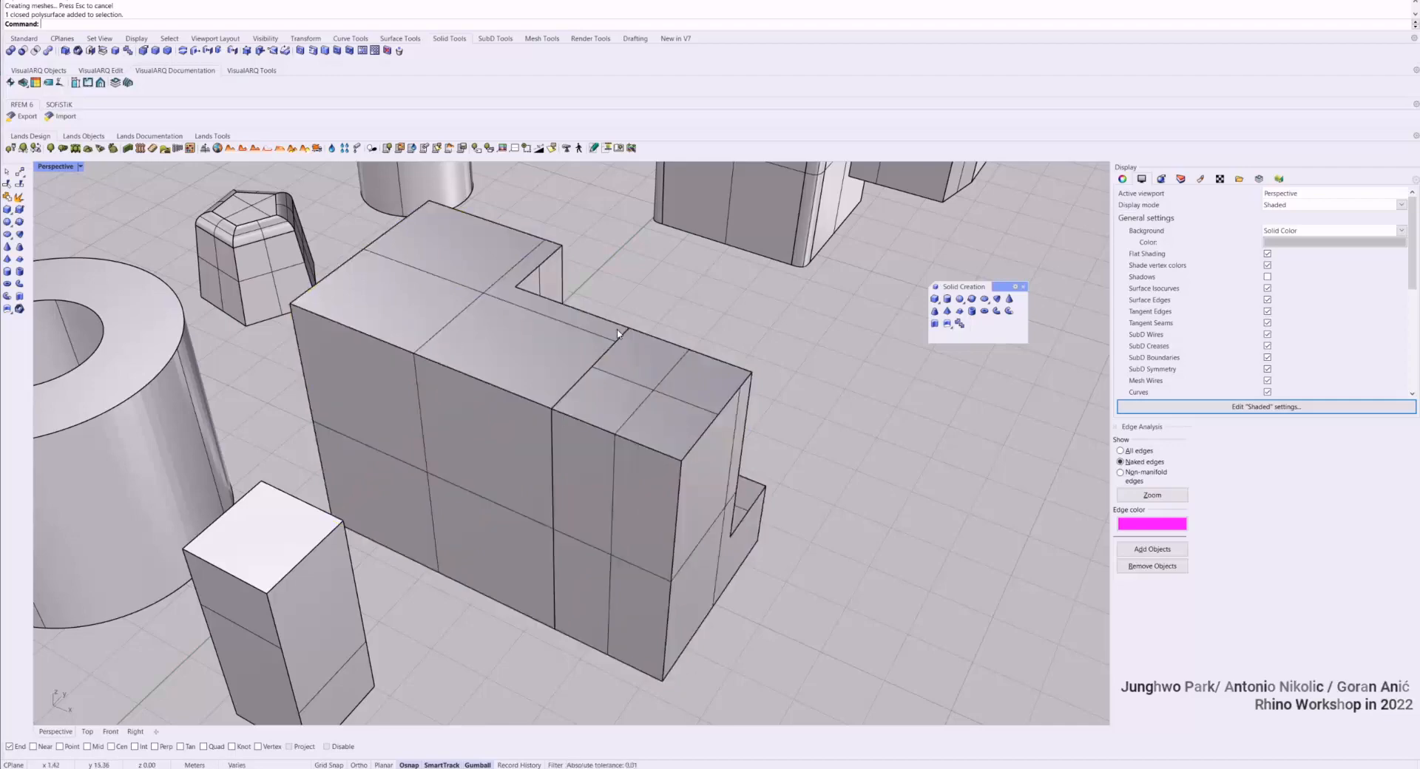
Select the crosswise edge on the notch's lower ledge as a sub-object and raise it with the Gumball to form sloped faces
right_drag(610, 393, 500, 374)
scroll(500, 374, up, 2)
scroll(380, 333, up, 6)
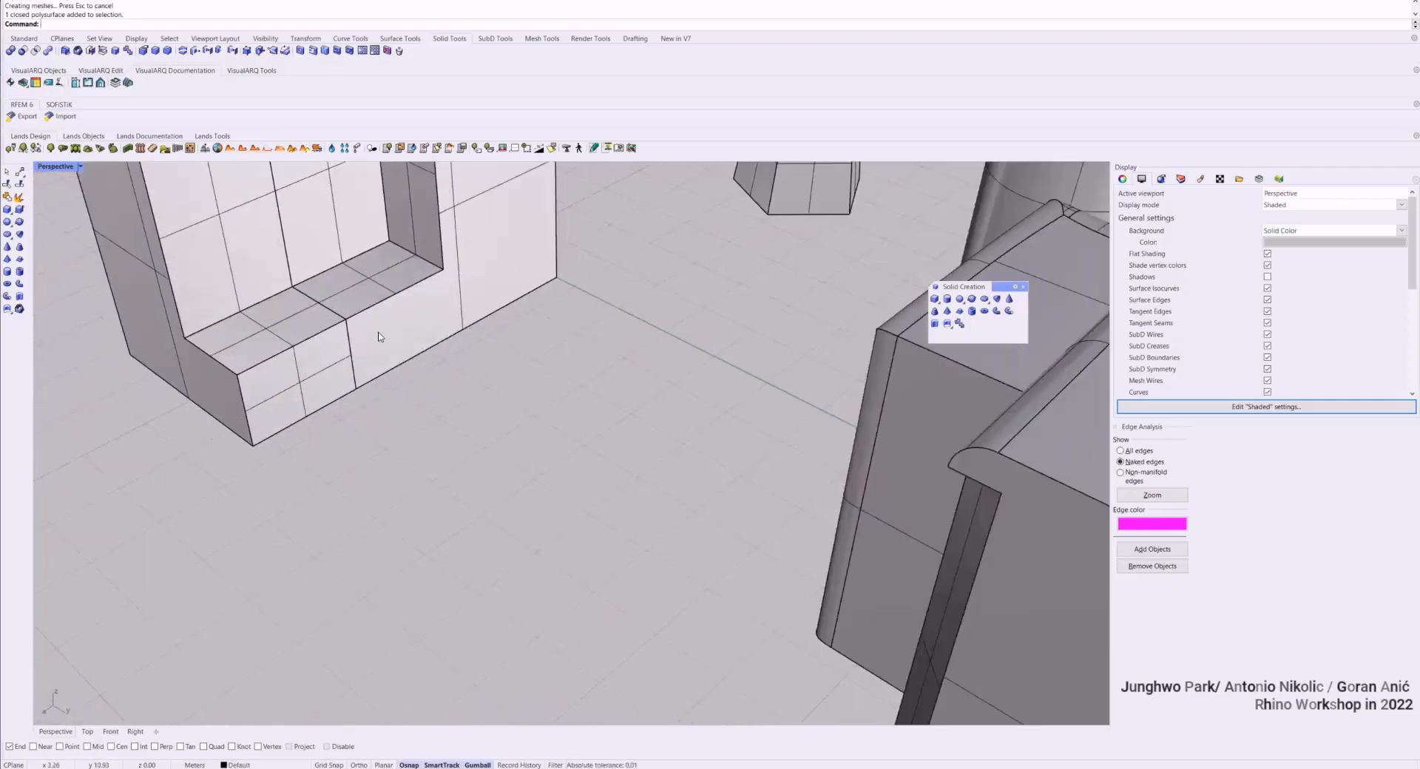
ctrl+shift+click(345, 329)
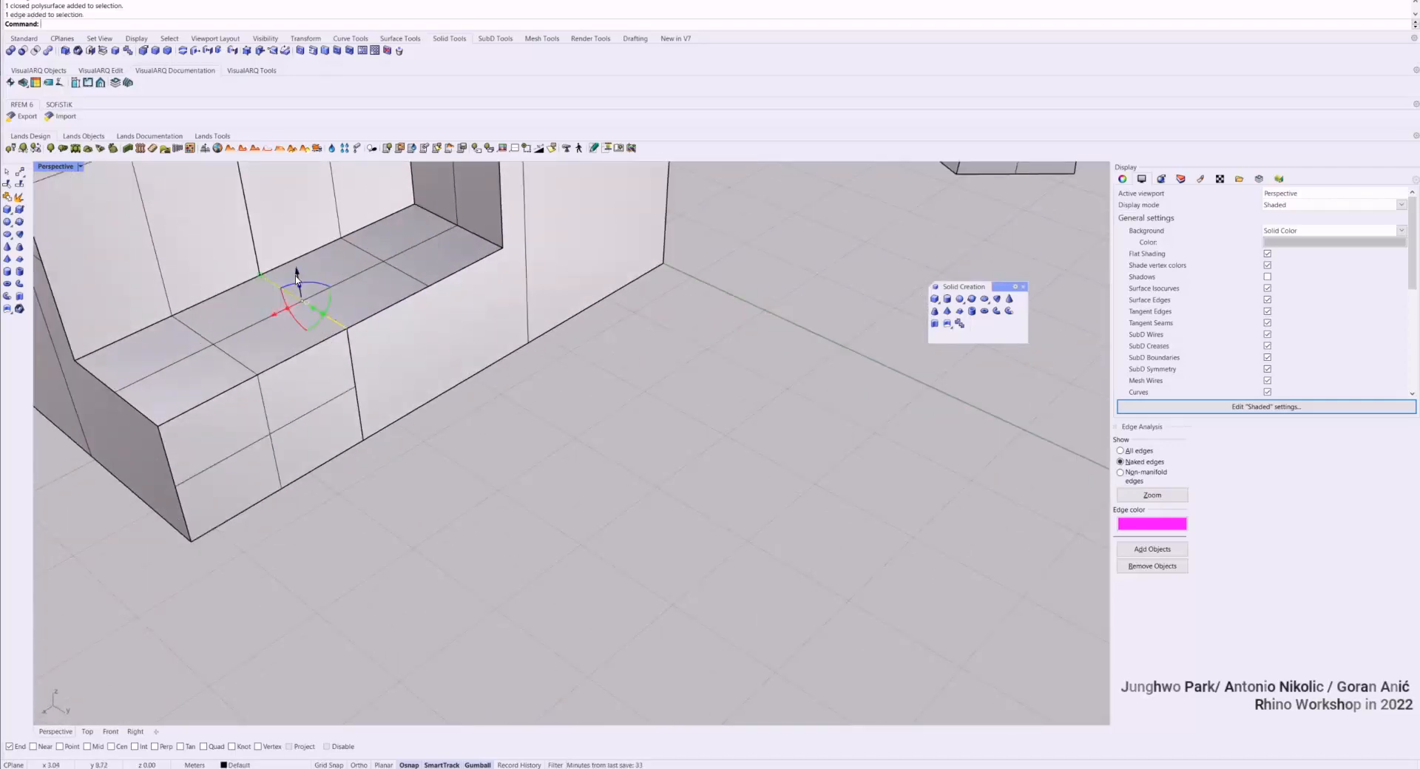
drag(296, 277, 228, 237)
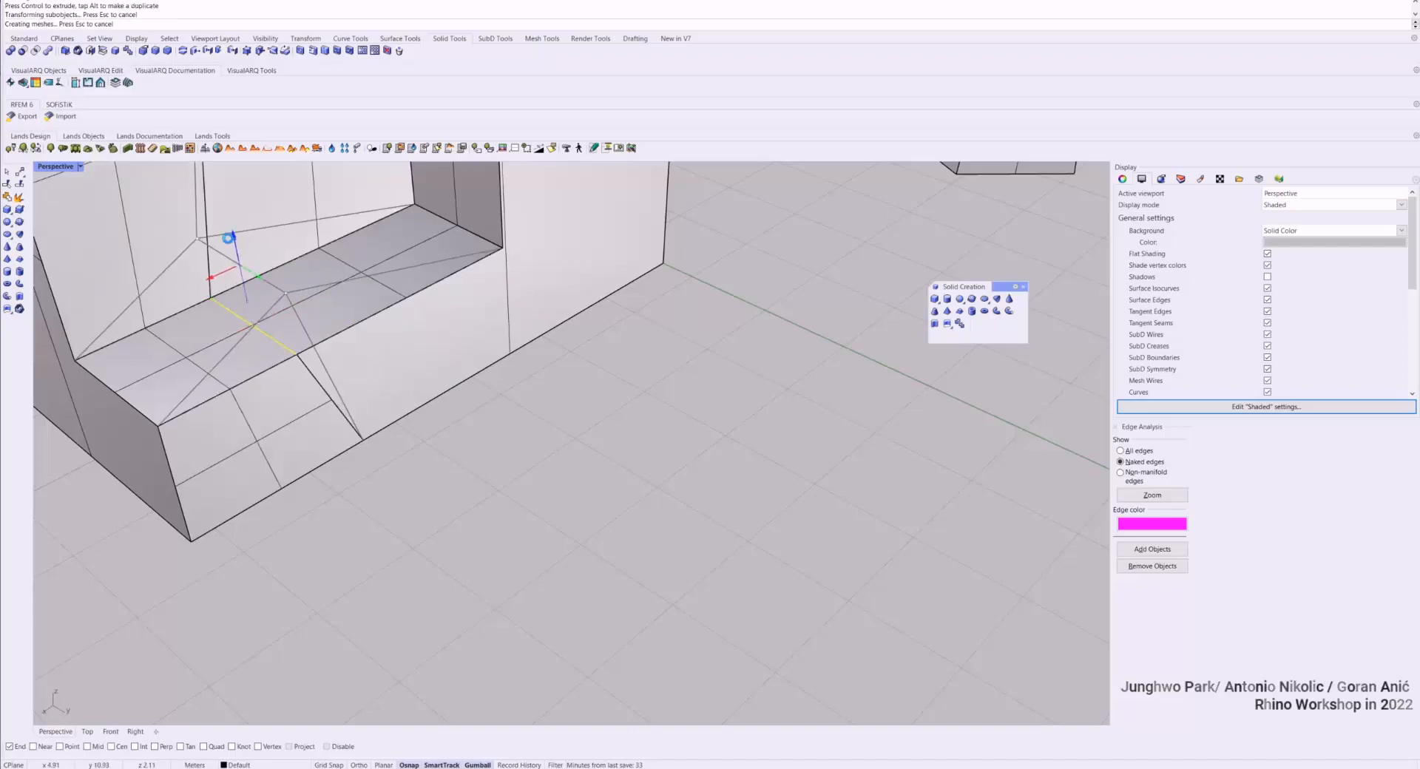
key(Escape)
scroll(459, 514, down, 5)
right_drag(460, 514, 469, 477)
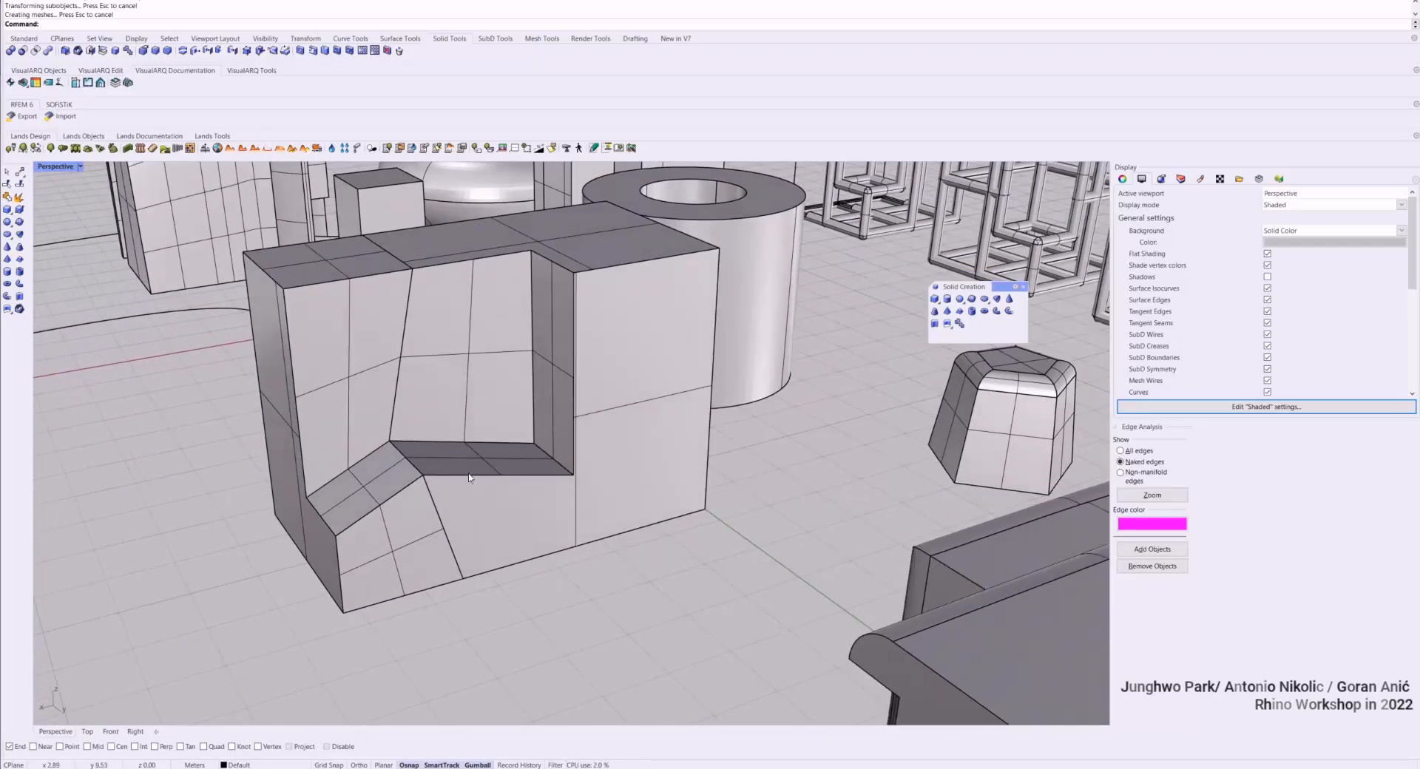
right_drag(497, 415, 562, 371)
scroll(541, 406, down, 5)
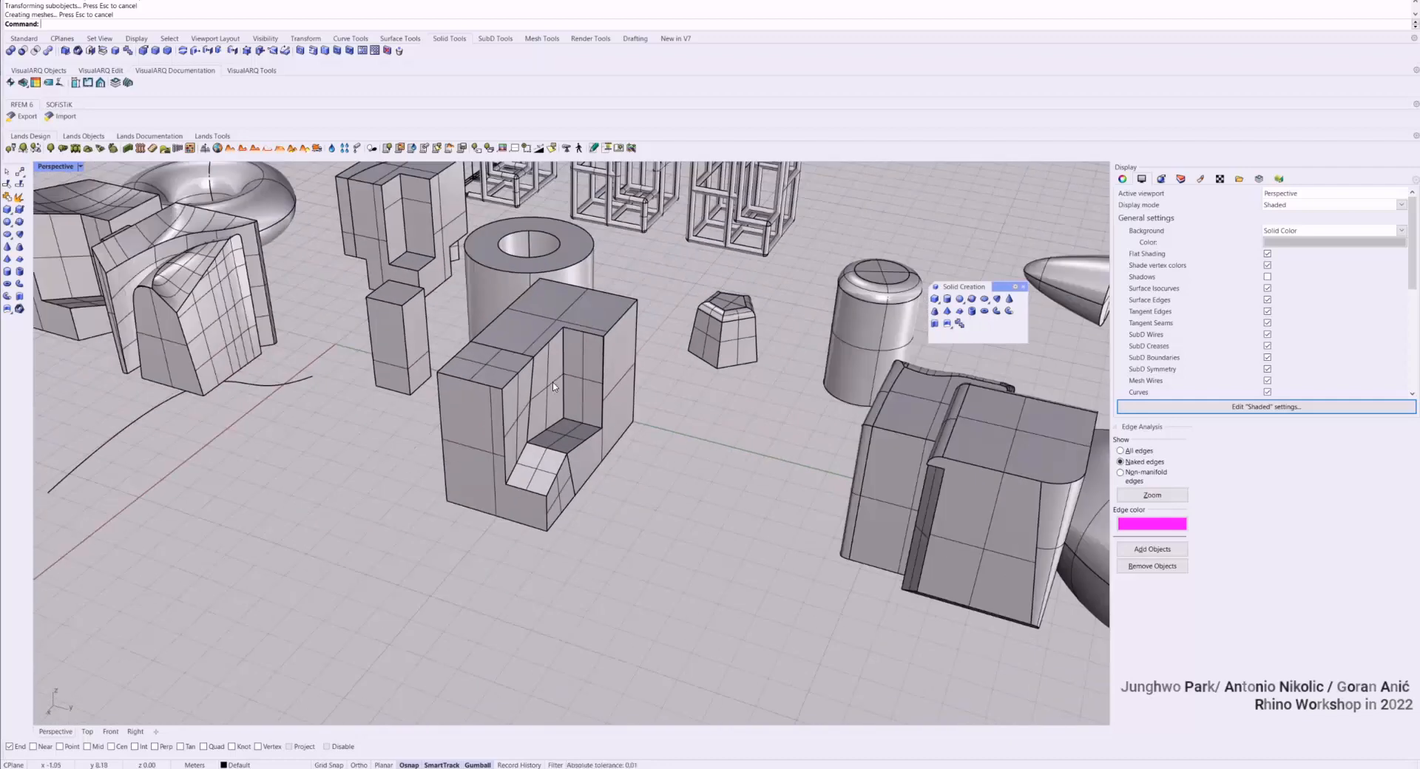
Try to turn on solid edit points for the box with the blended edge
click(248, 52)
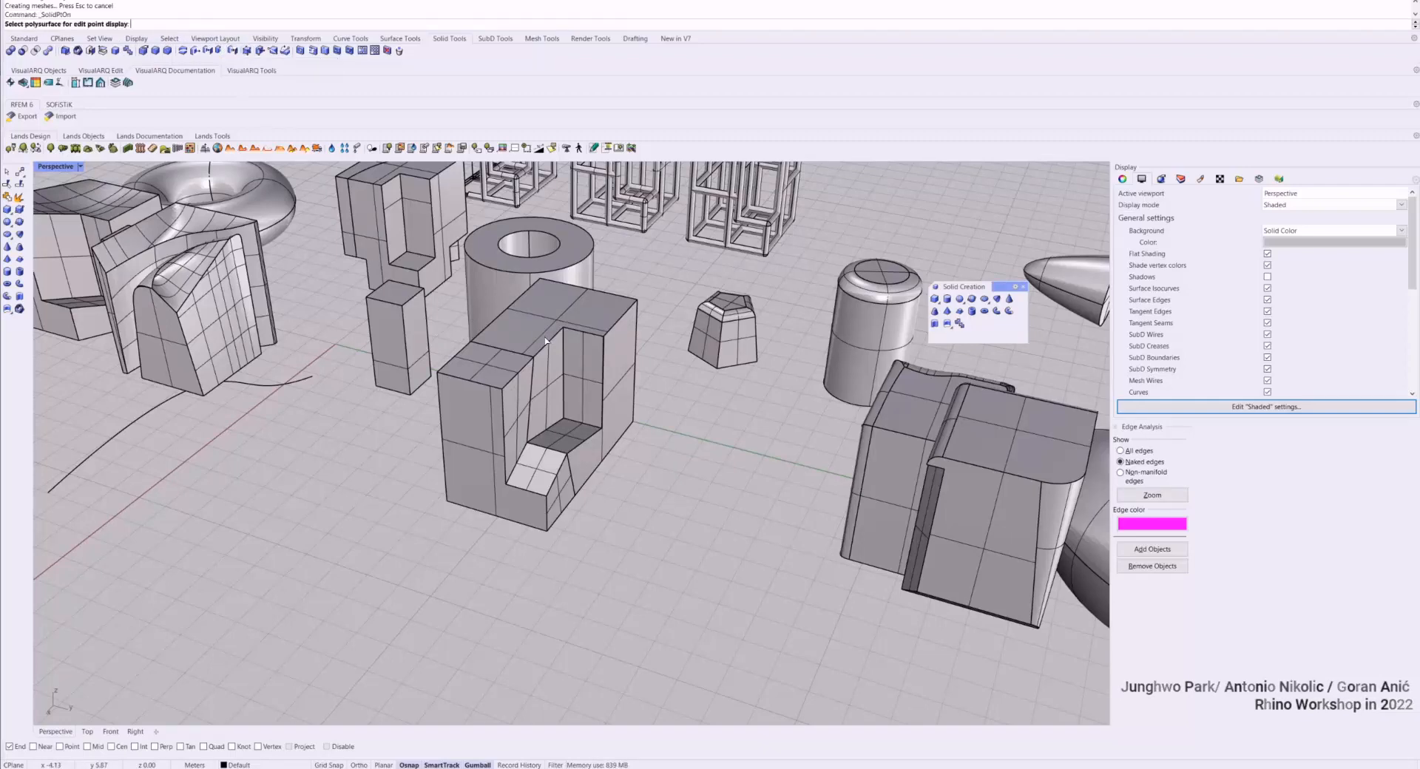
click(905, 435)
key(Return)
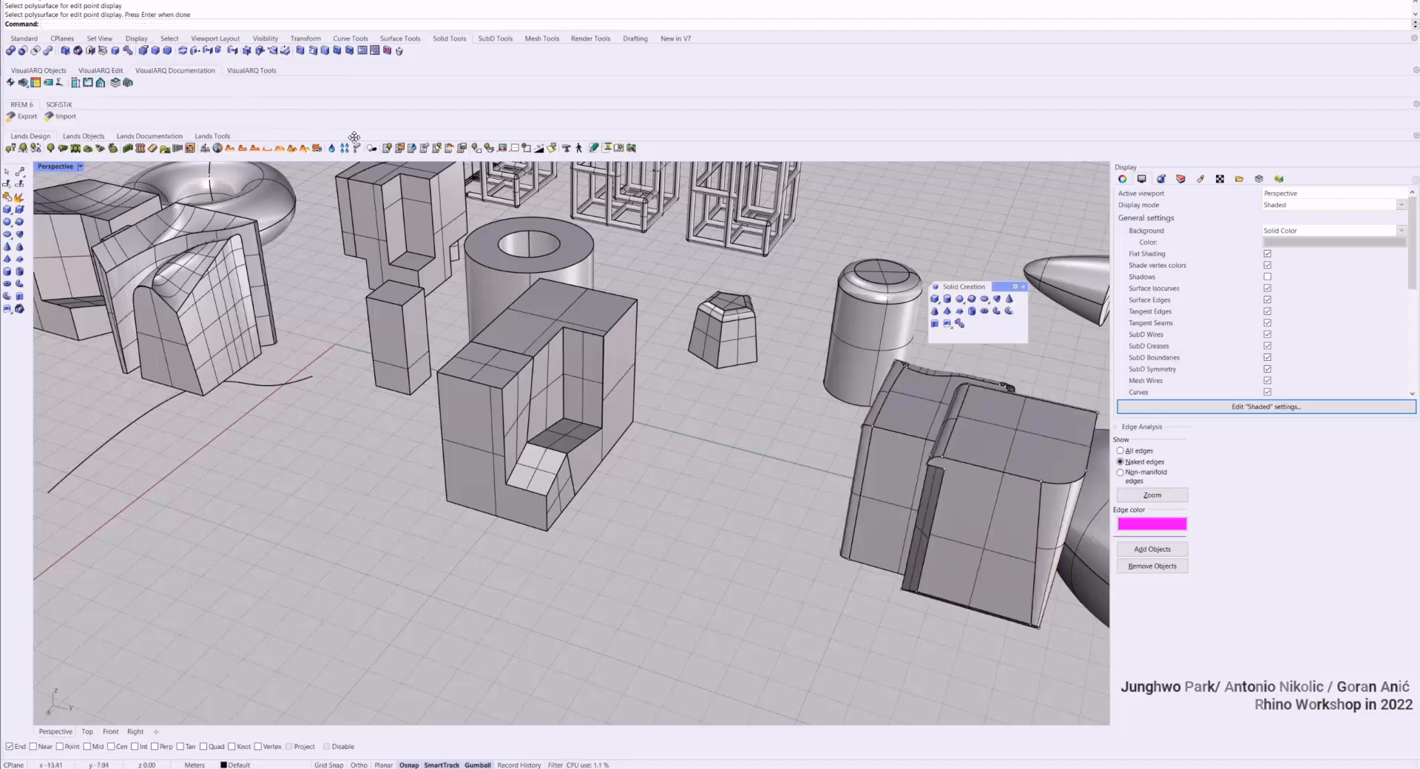
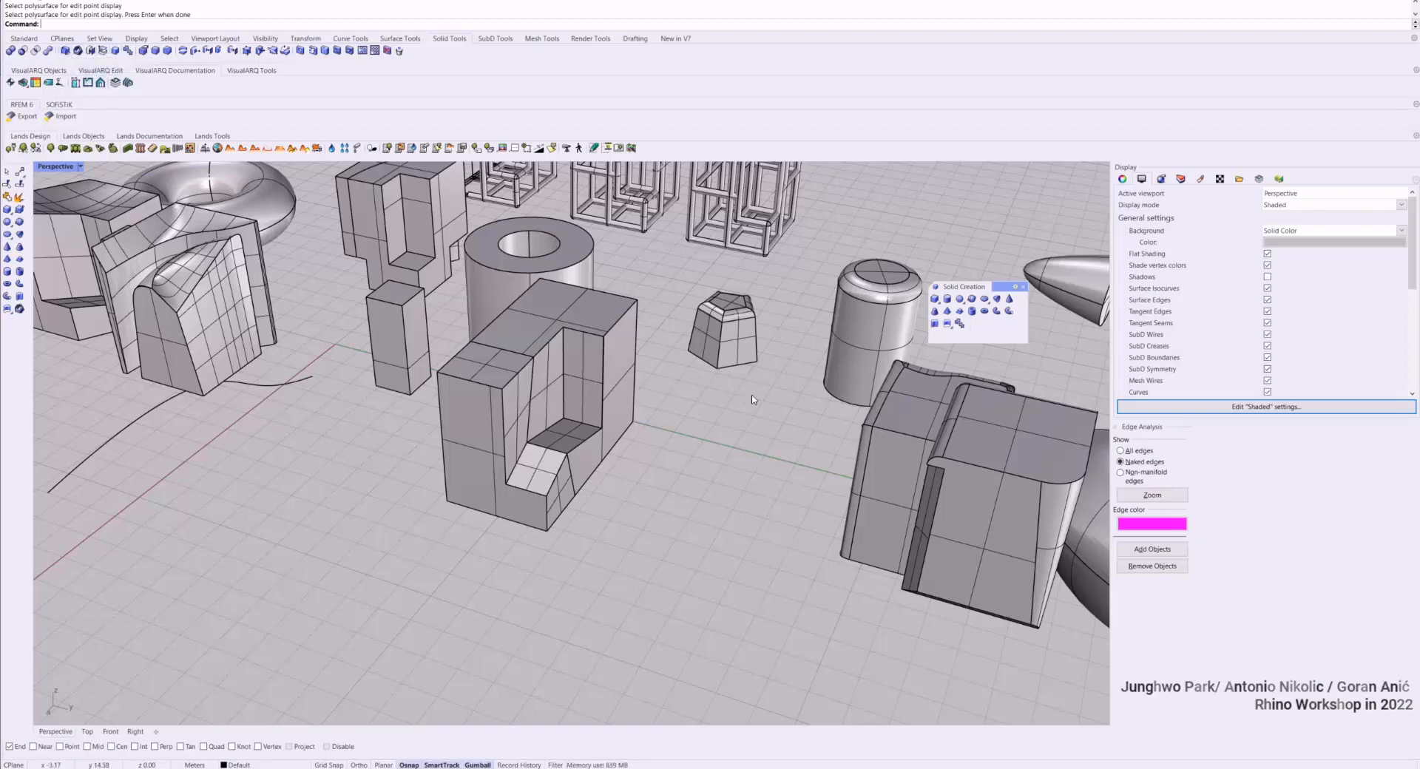
Move the two boxes with blended edges away from the ellipsoid, toward the notched box
scroll(660, 470, down, 5)
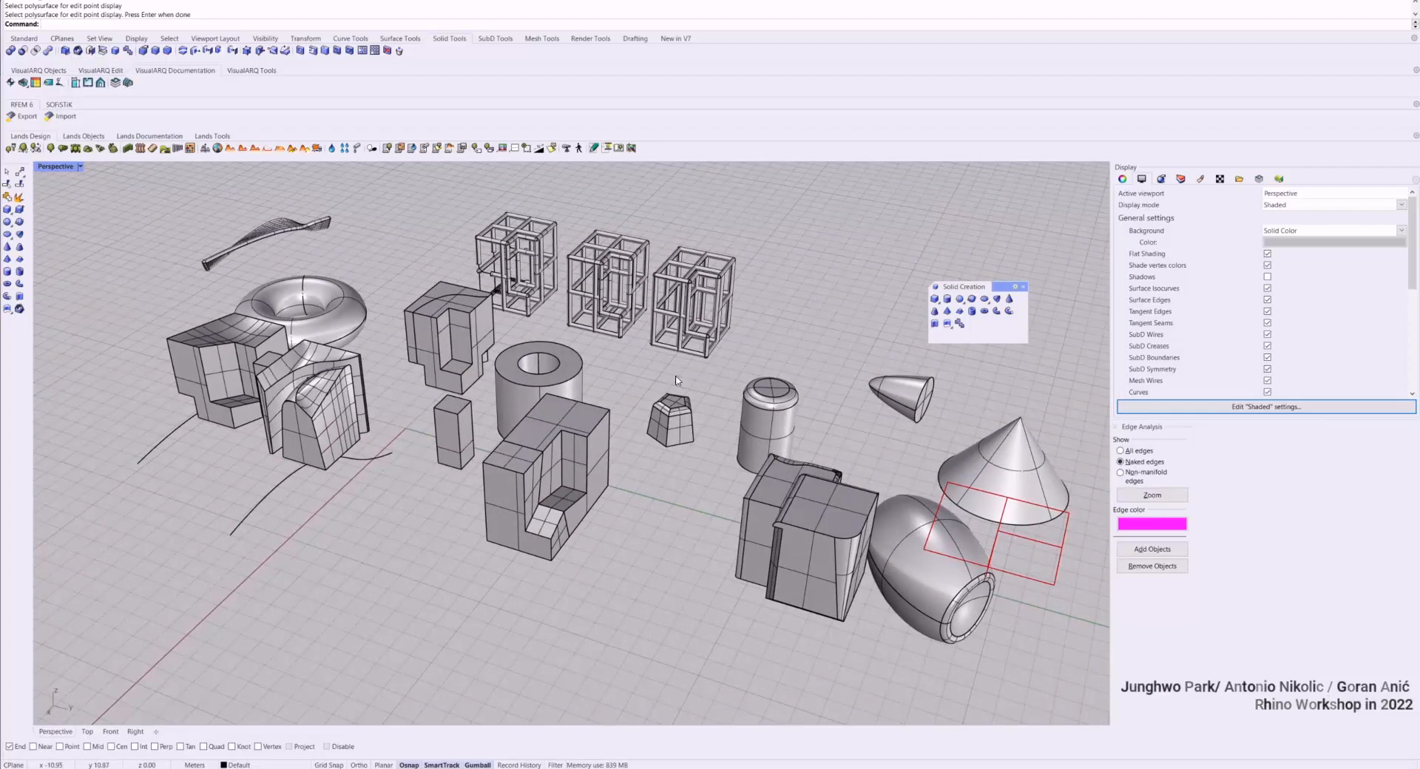
mouse_move(651, 389)
right_down()
mouse_move(650, 378)
mouse_move(651, 403)
right_up()
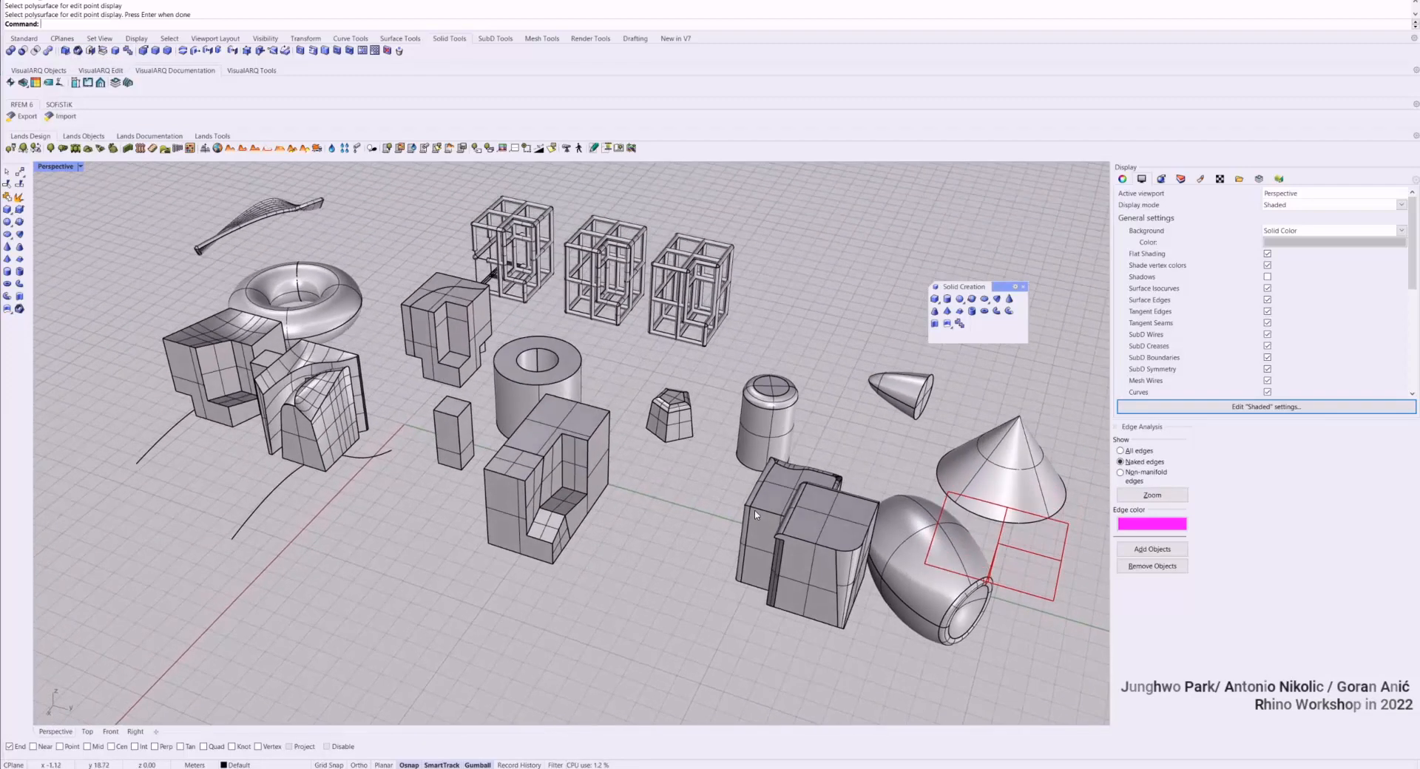
click(792, 536)
drag(814, 549, 755, 530)
click(823, 453)
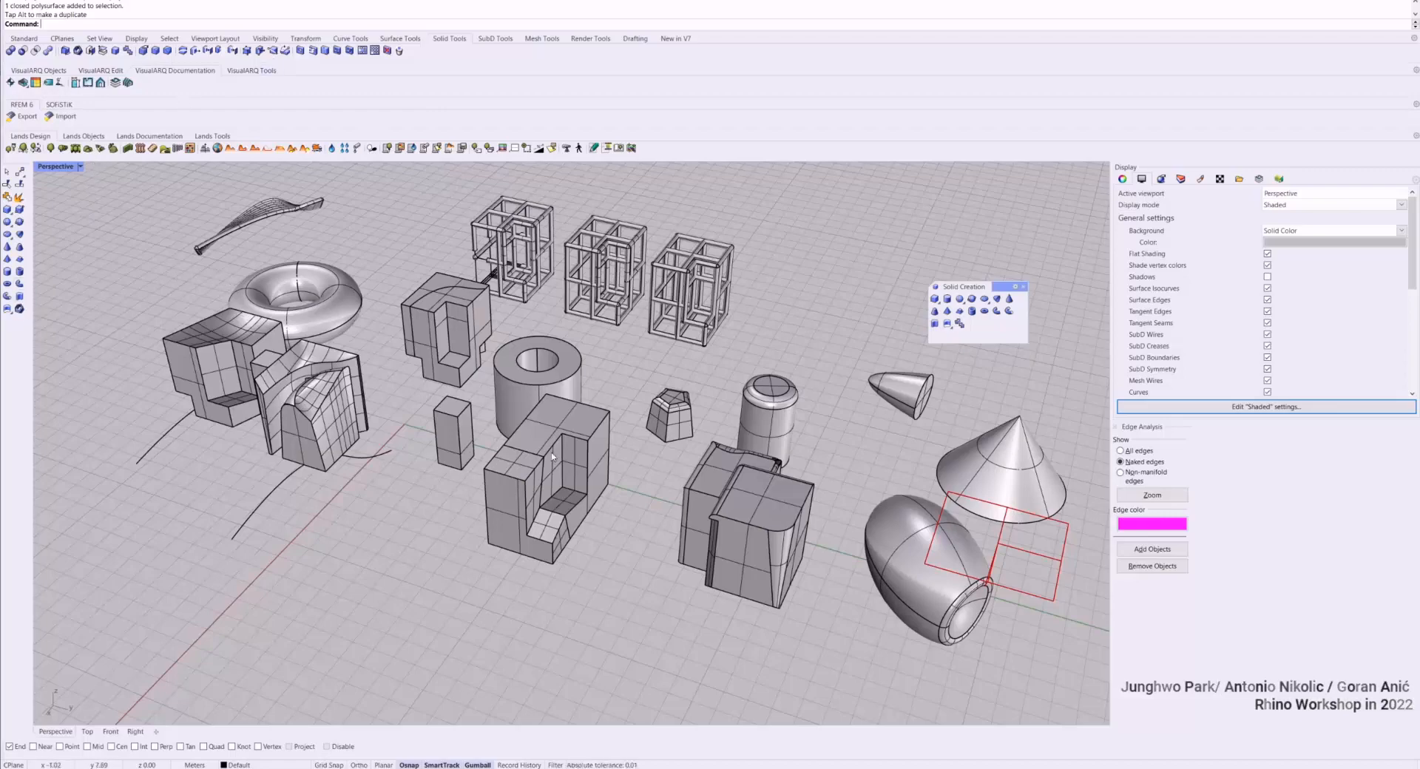
Select the tube's top outer edge as a sub-object and lower it with the Gumball
right_drag(553, 456, 914, 460)
scroll(676, 469, up, 8)
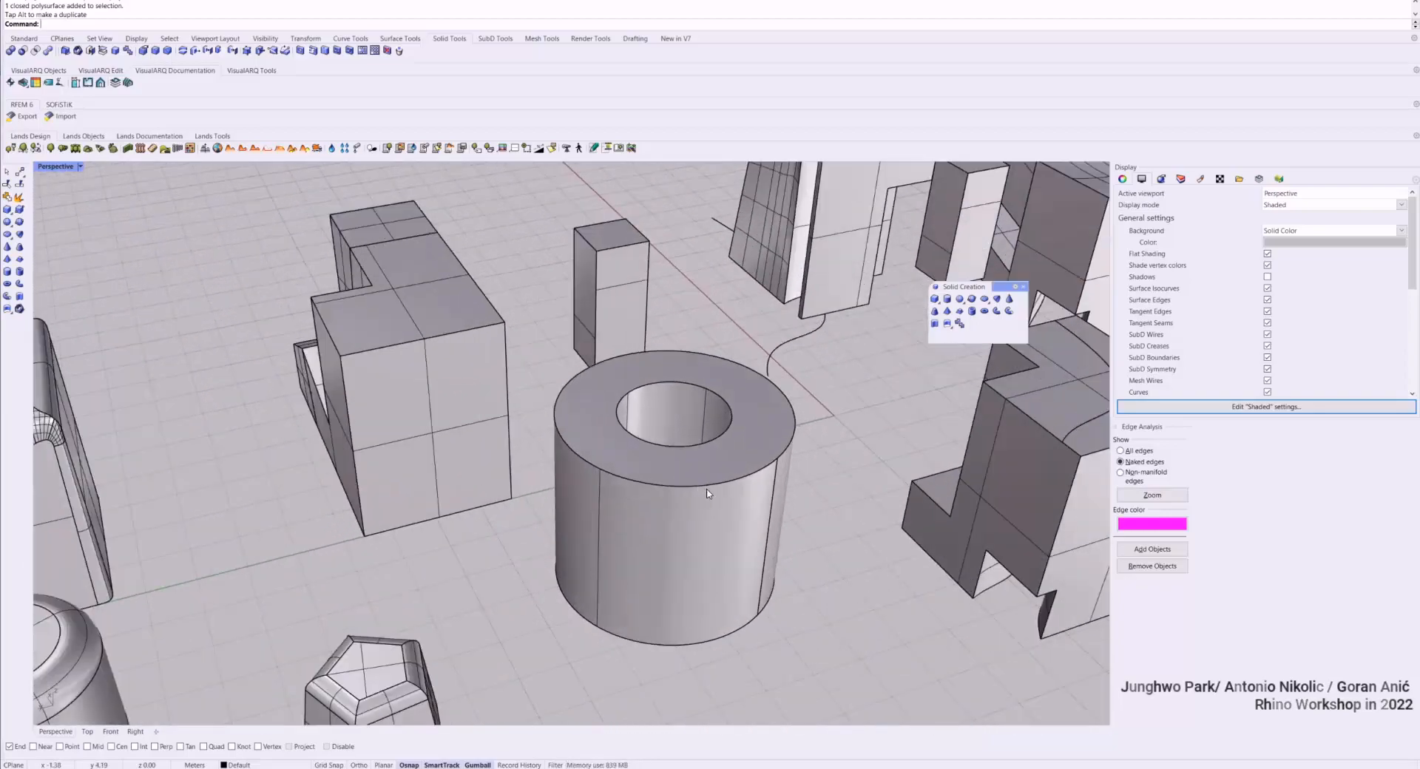
ctrl+shift+click(708, 487)
drag(676, 387, 674, 423)
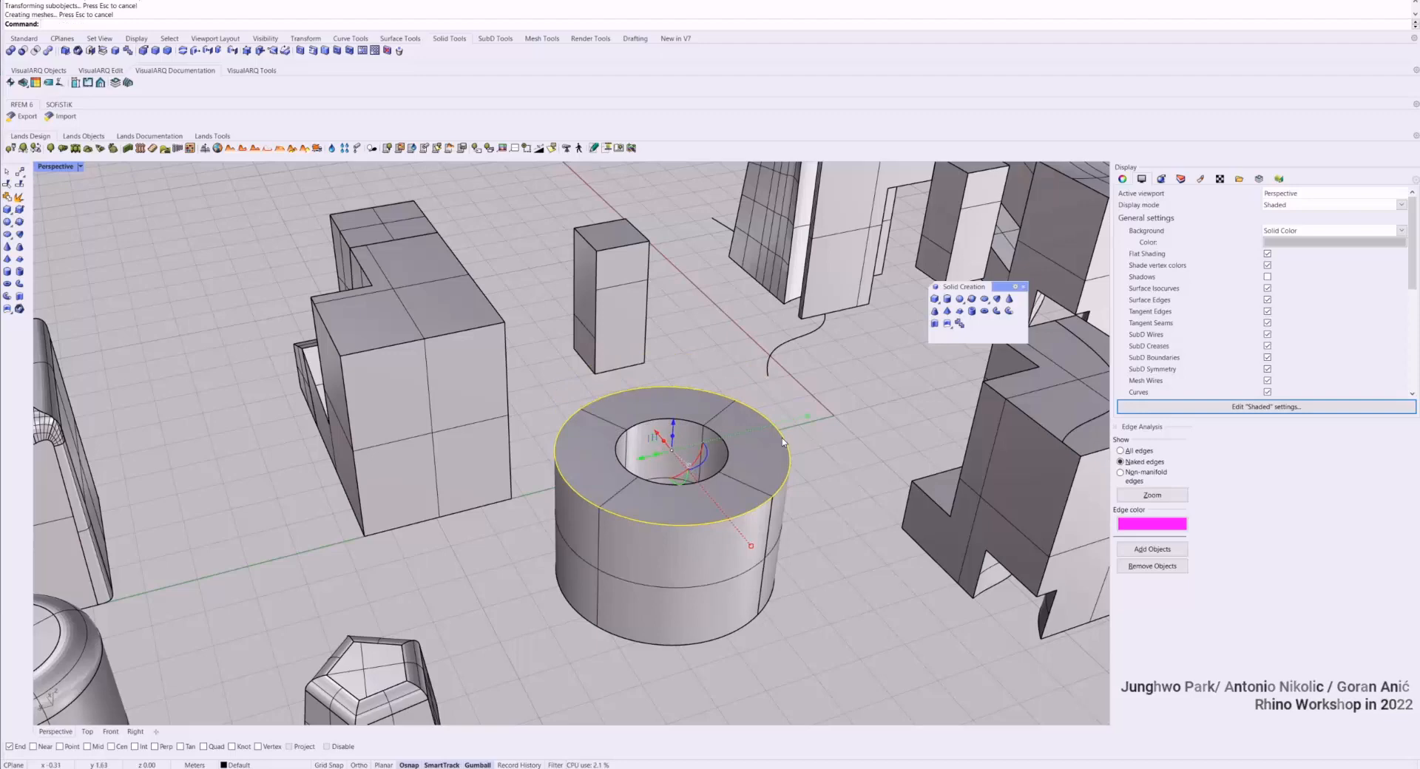
Scale the tube's top outer edge outward with the Gumball, tilt it, and clear the selection
right_drag(783, 440, 778, 436)
shift+drag(807, 452, 839, 455)
drag(696, 596, 707, 618)
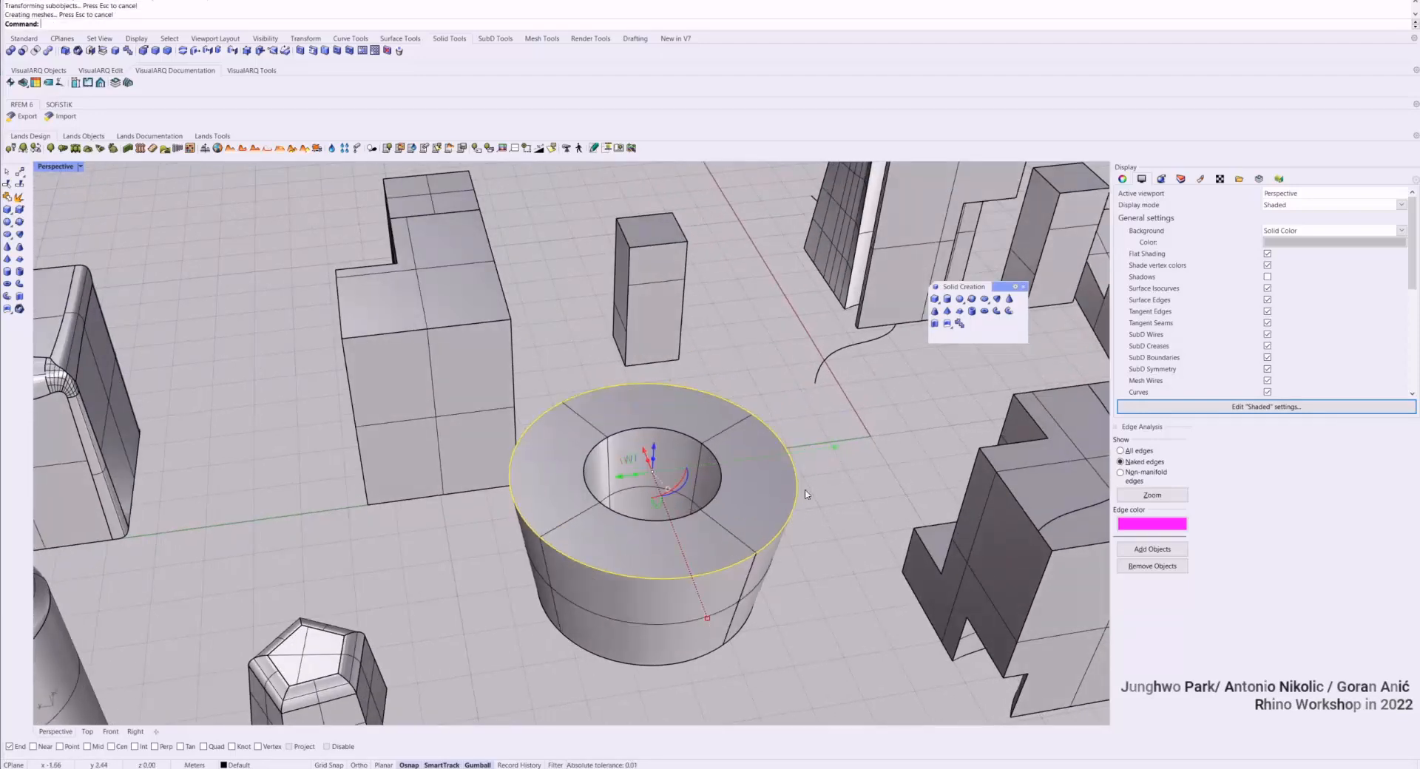
drag(836, 447, 878, 441)
right_drag(682, 477, 742, 431)
drag(731, 408, 723, 431)
right_drag(762, 416, 596, 444)
click(613, 508)
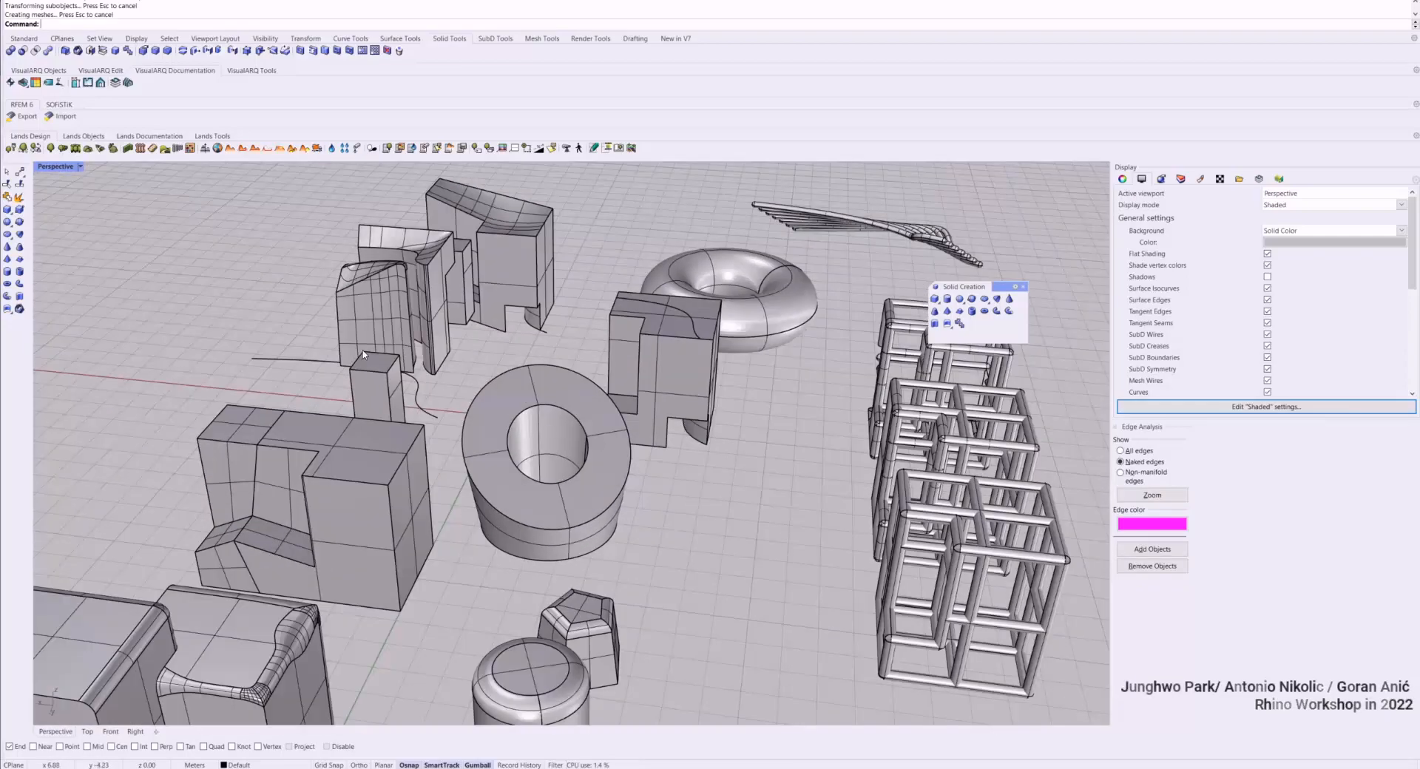
Examine the reshaped tube and the neighbouring solids from several angles, selecting them to check their structure
right_drag(409, 219, 588, 368)
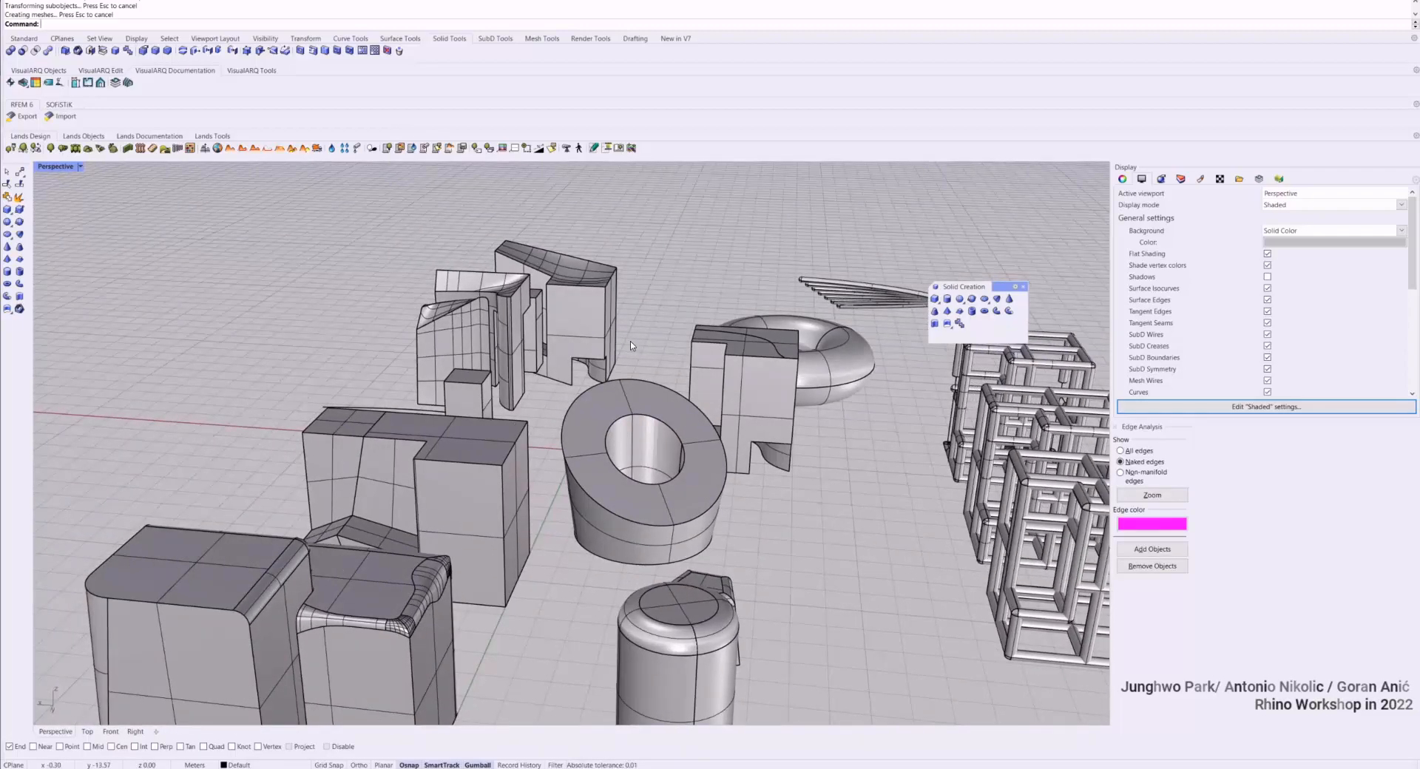
scroll(612, 427, up, 3)
click(611, 426)
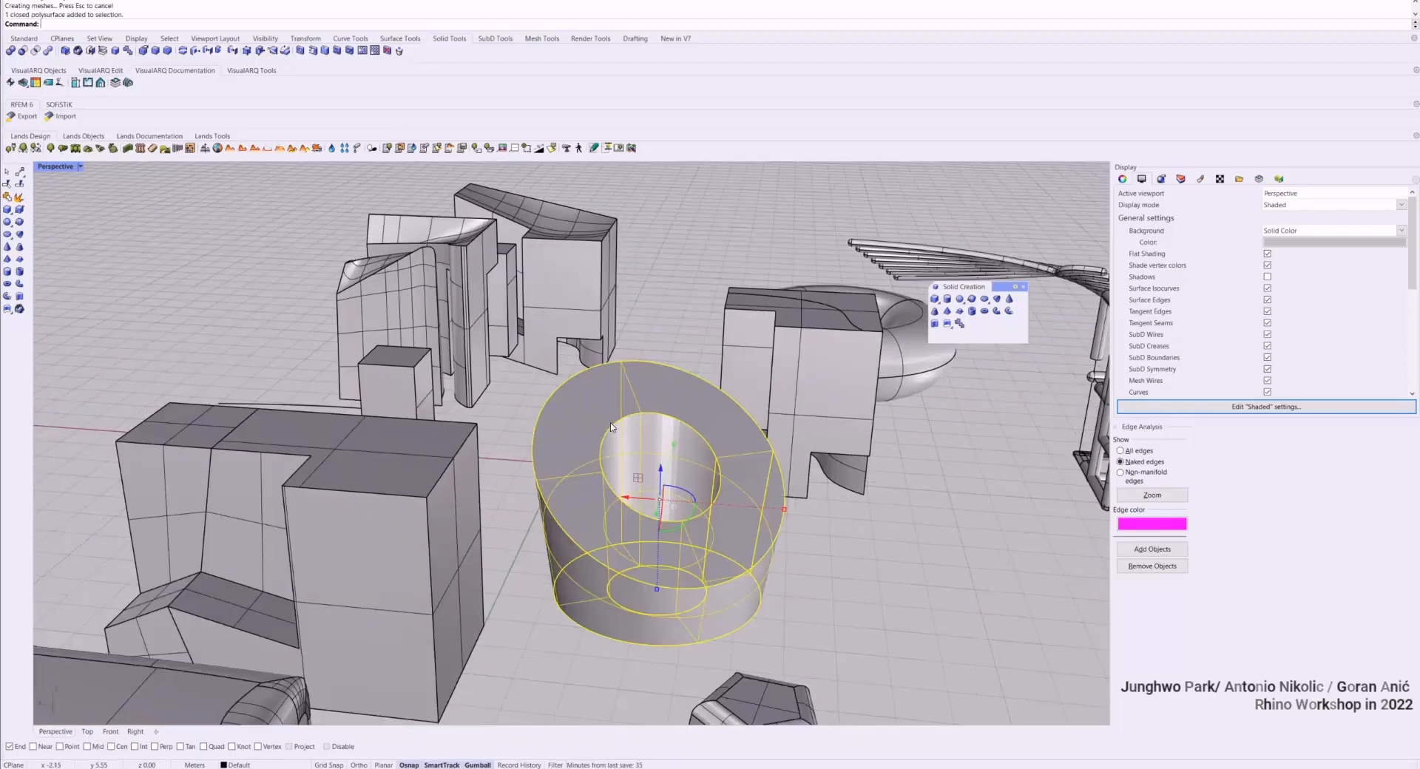
key(Return)
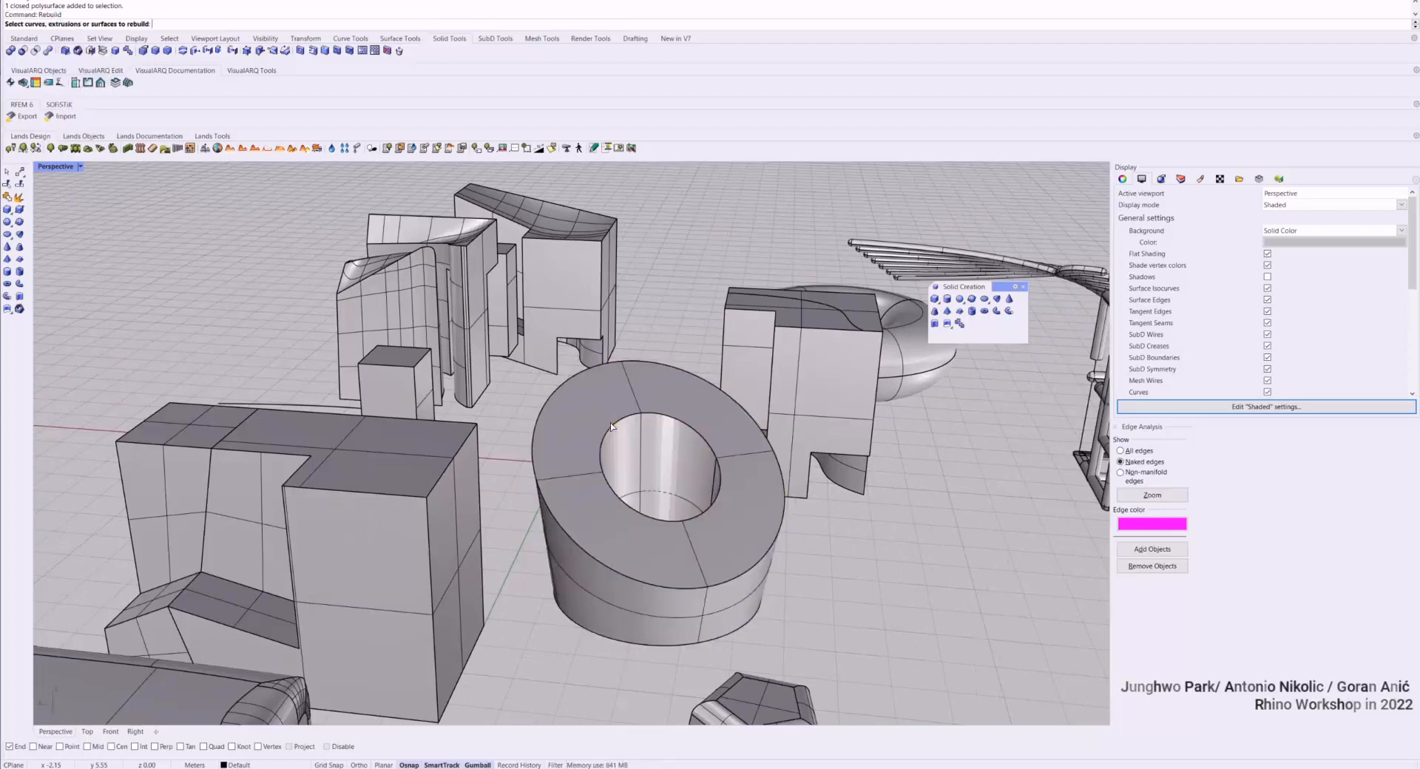
key(Escape)
click(612, 426)
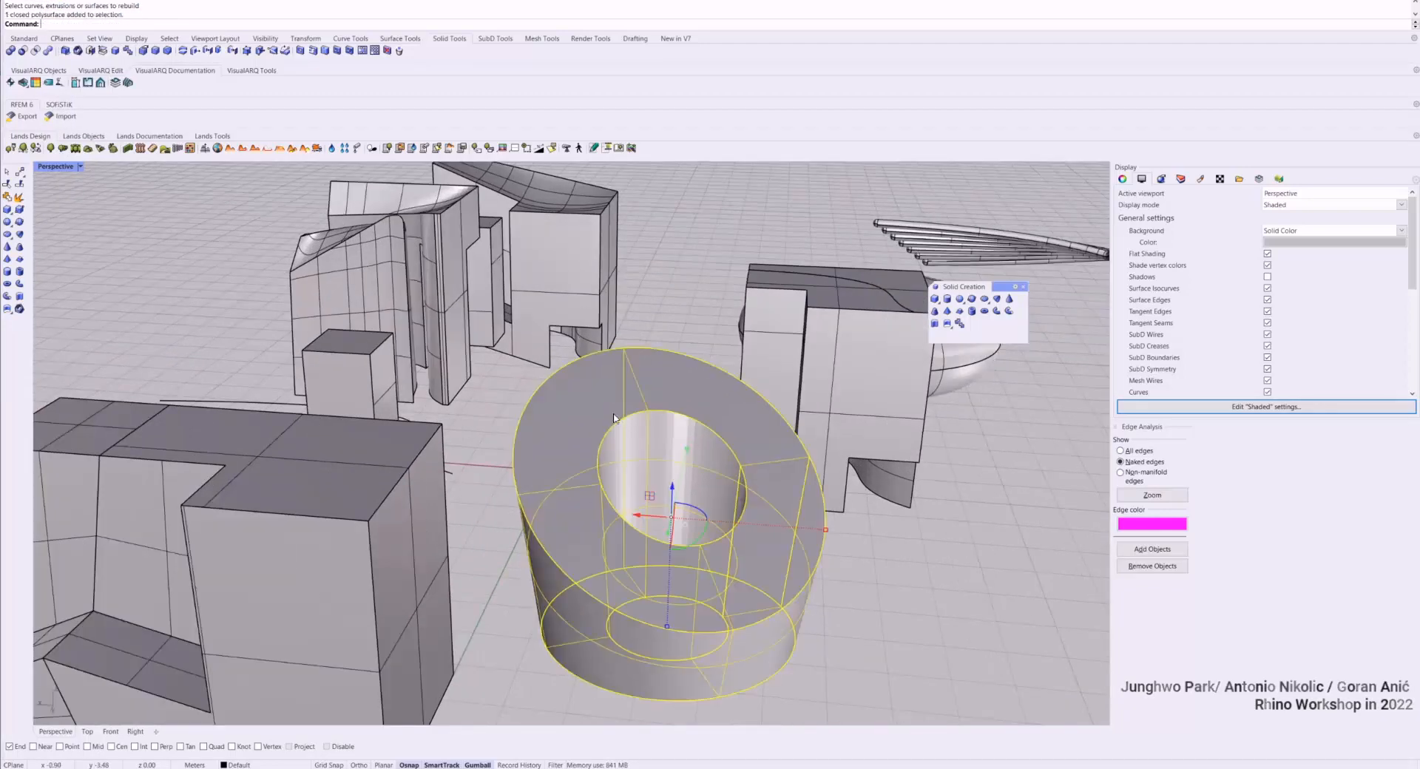
key(Escape)
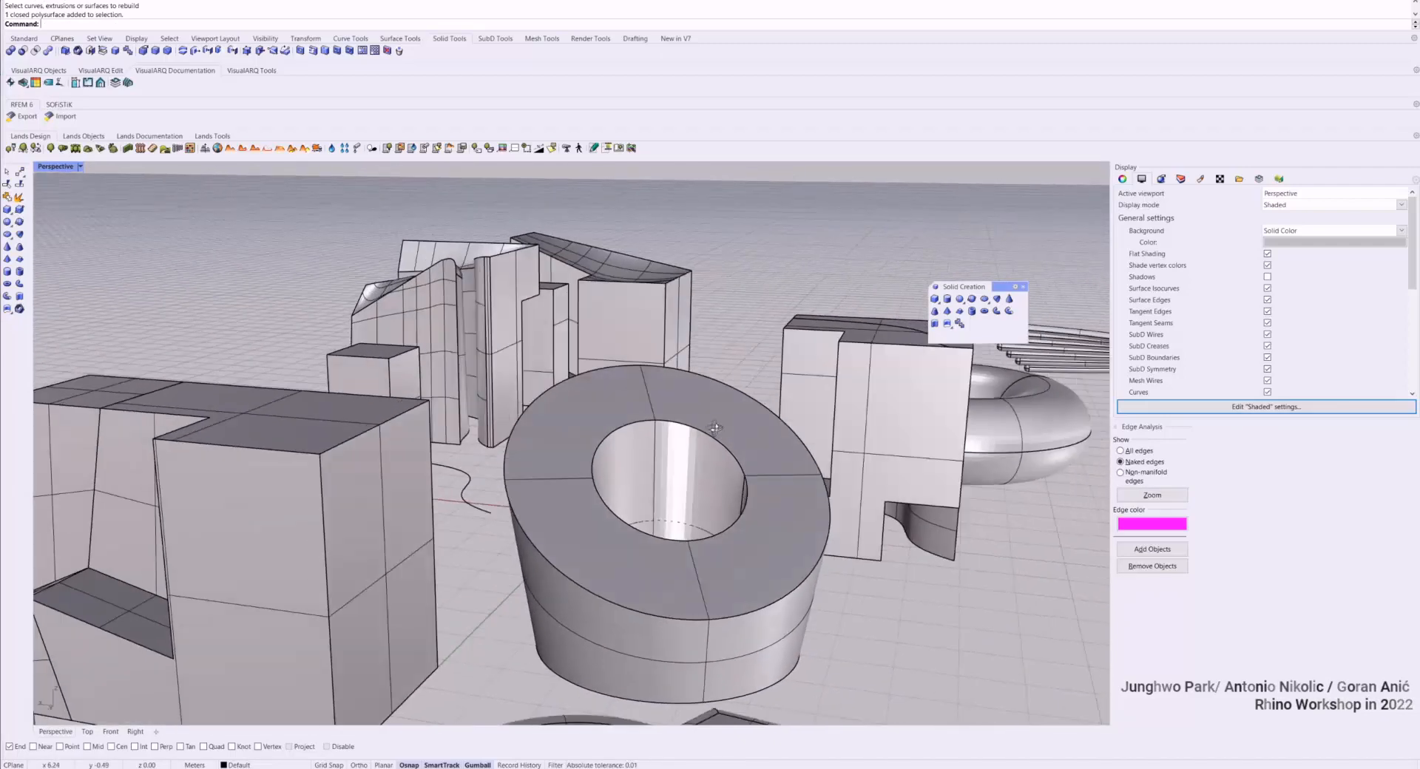
click(668, 390)
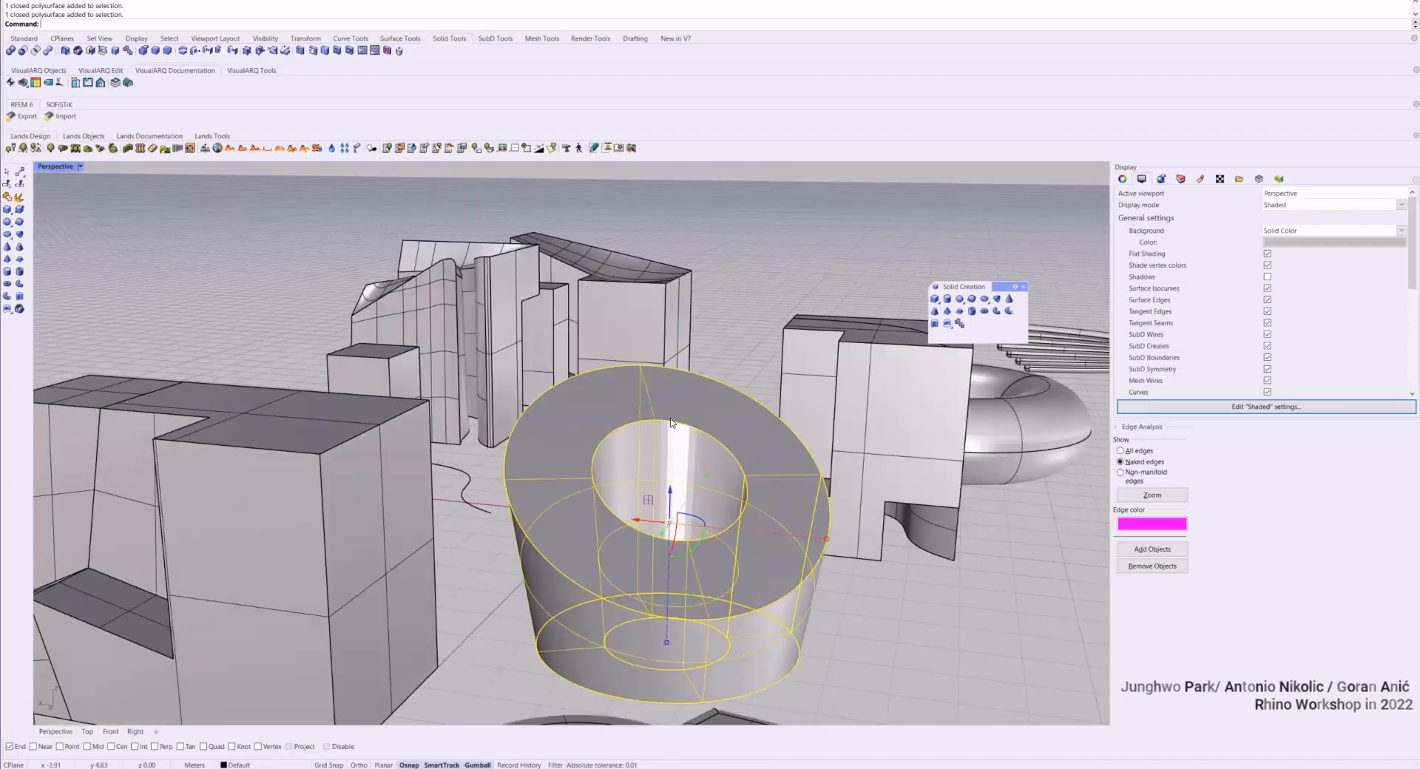
key(Escape)
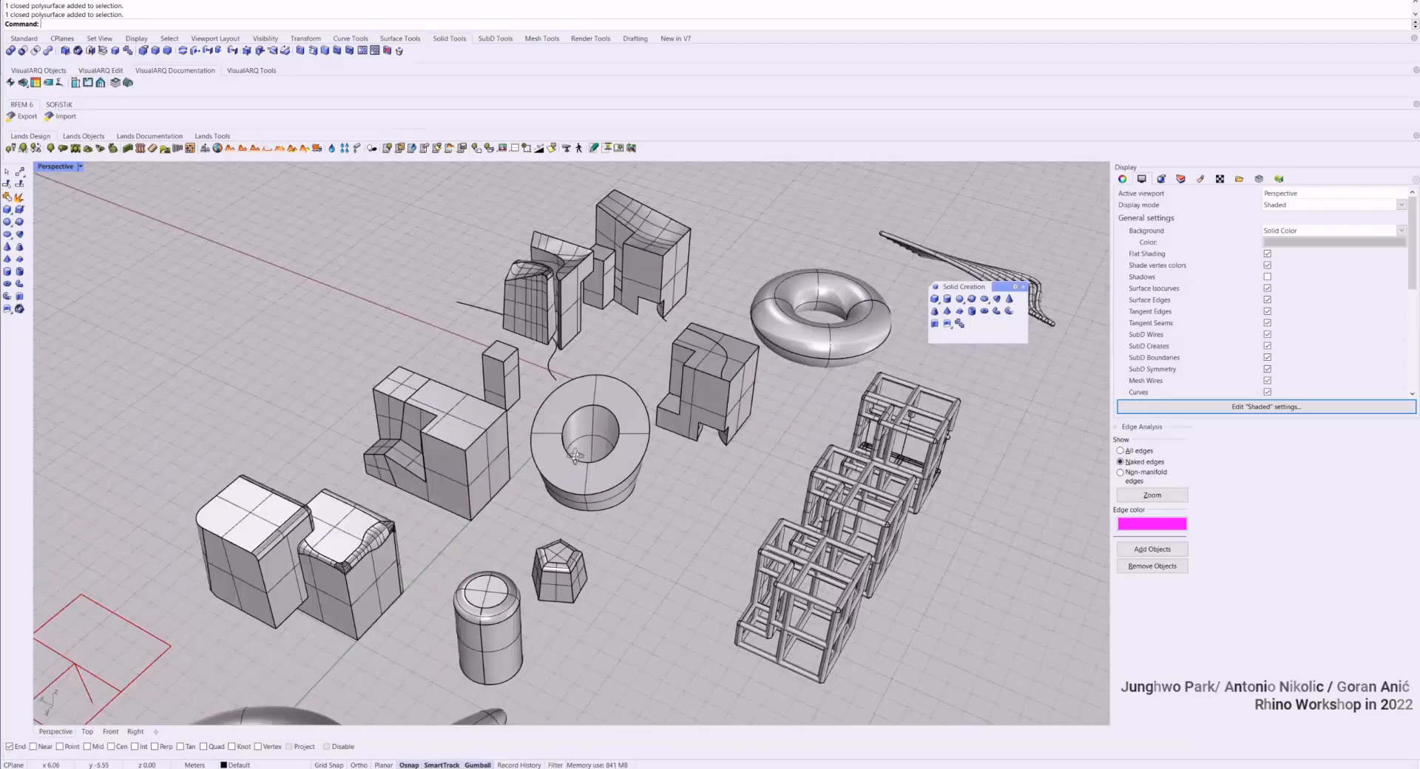
right_drag(575, 455, 438, 414)
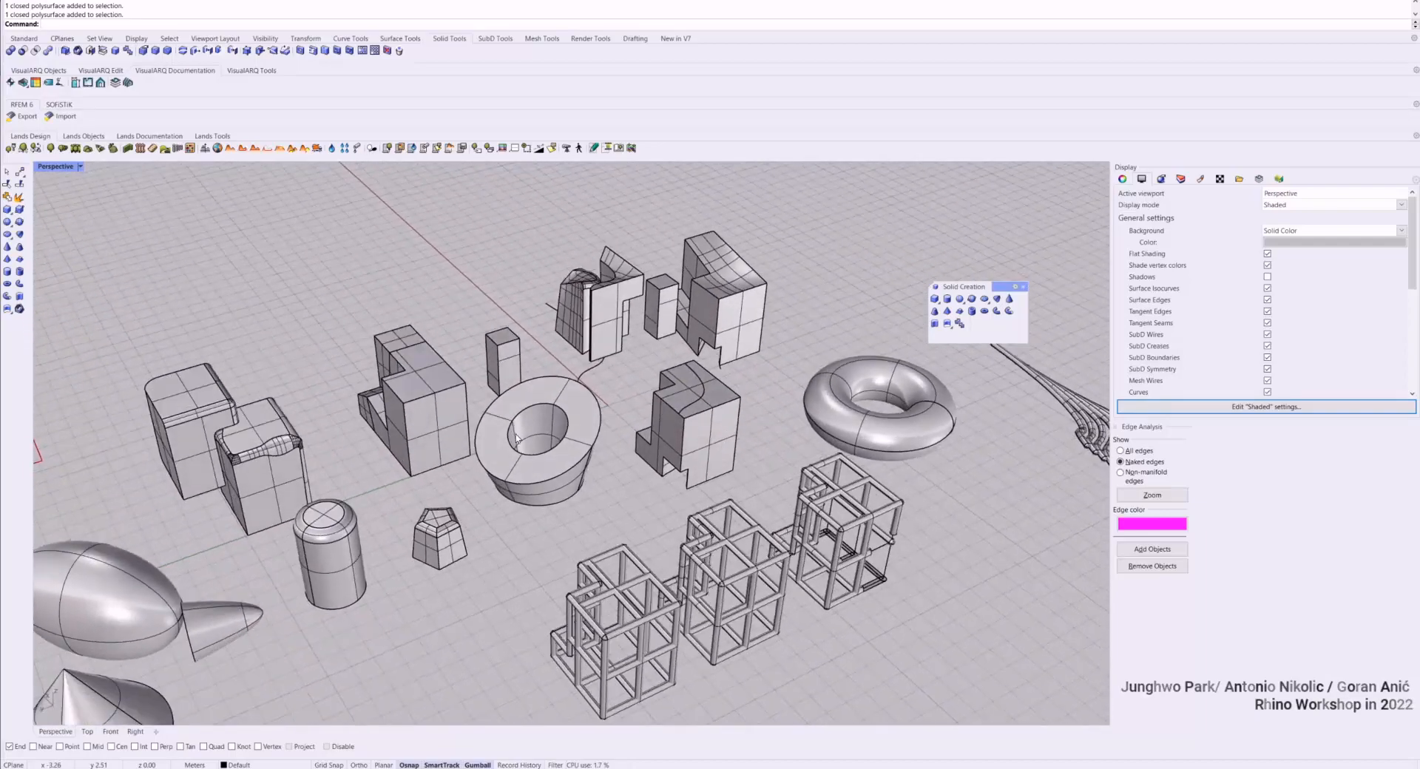
scroll(726, 407, up, 5)
click(726, 407)
key(Escape)
scroll(636, 318, down, 5)
Isolate the curve-cut block near the origin with the Isolate command
right_drag(518, 318, 691, 340)
scroll(603, 388, up, 6)
click(603, 388)
scroll(599, 355, down, 6)
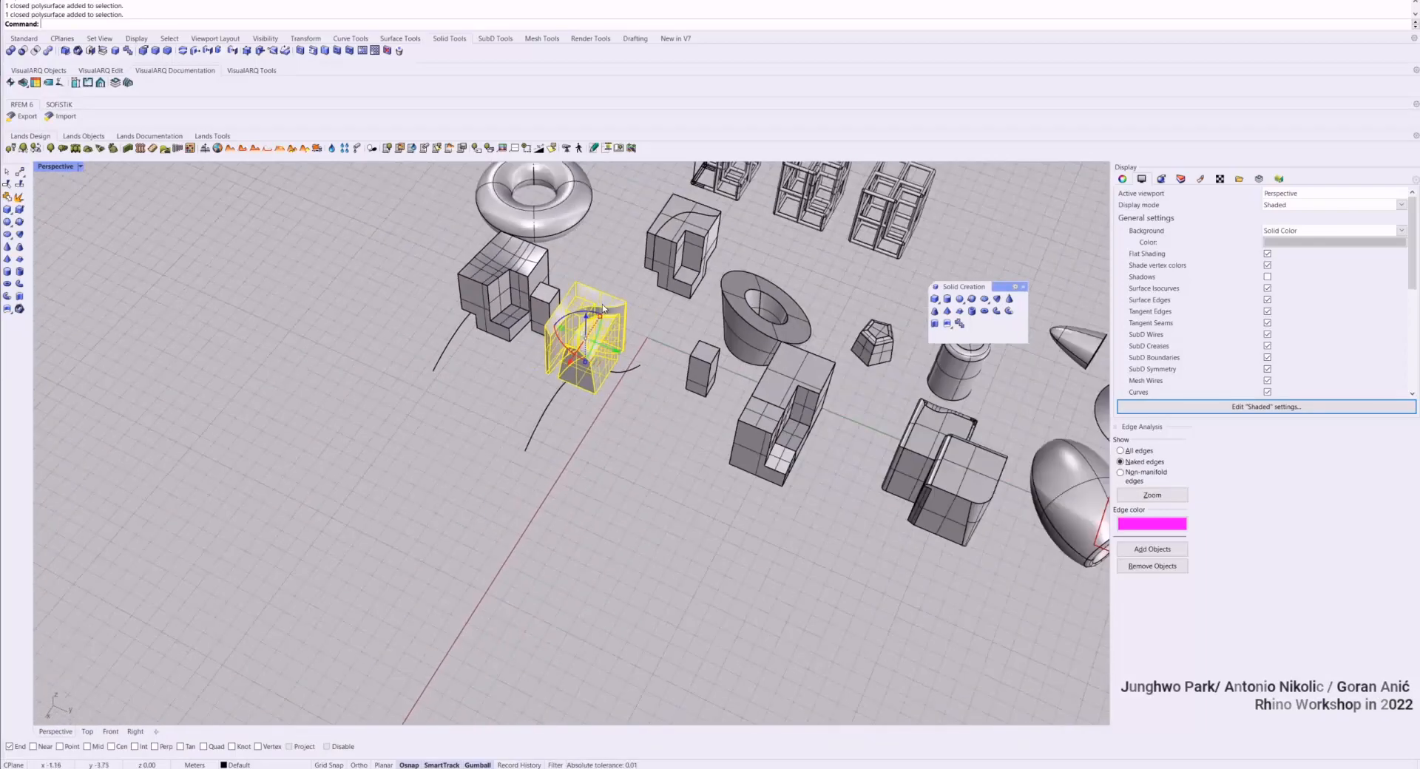
text(i)
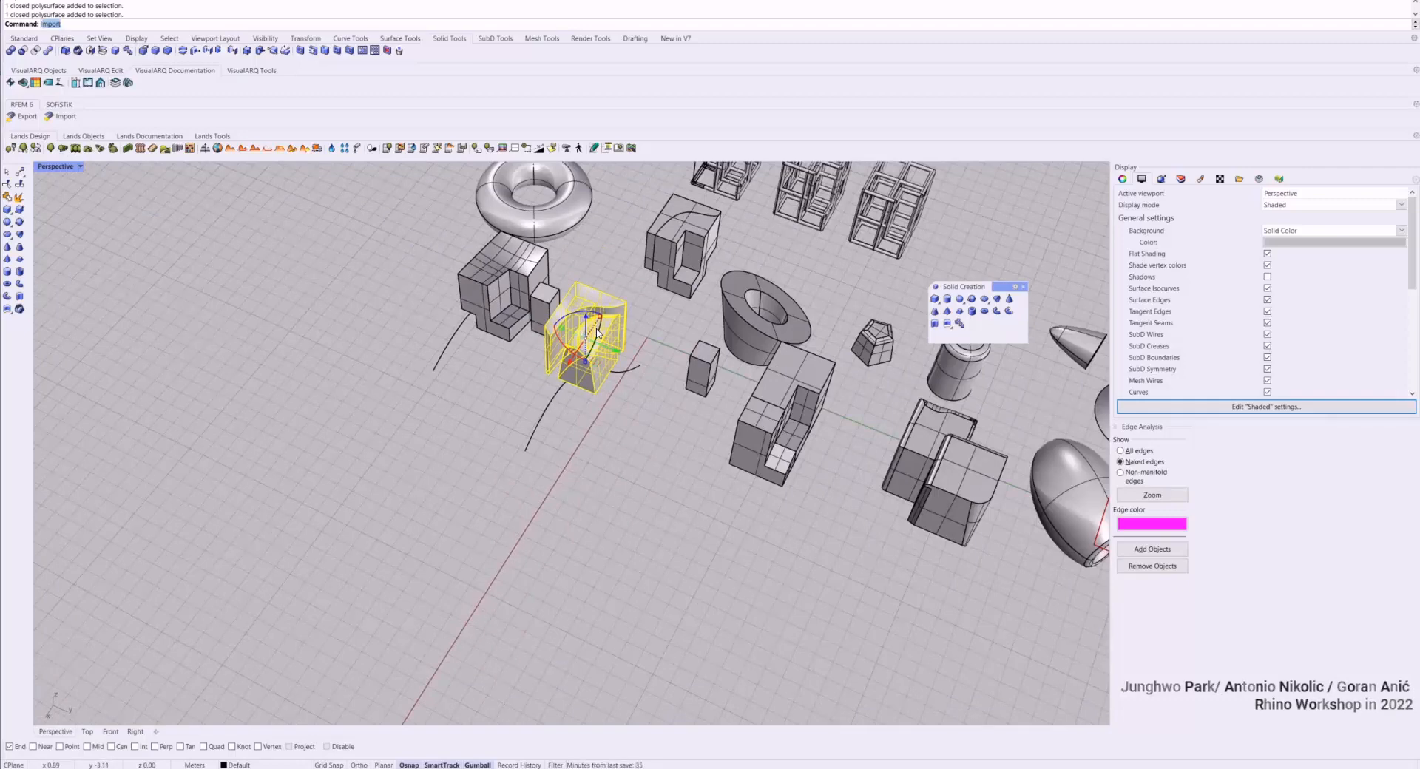
text(solate)
key(Return)
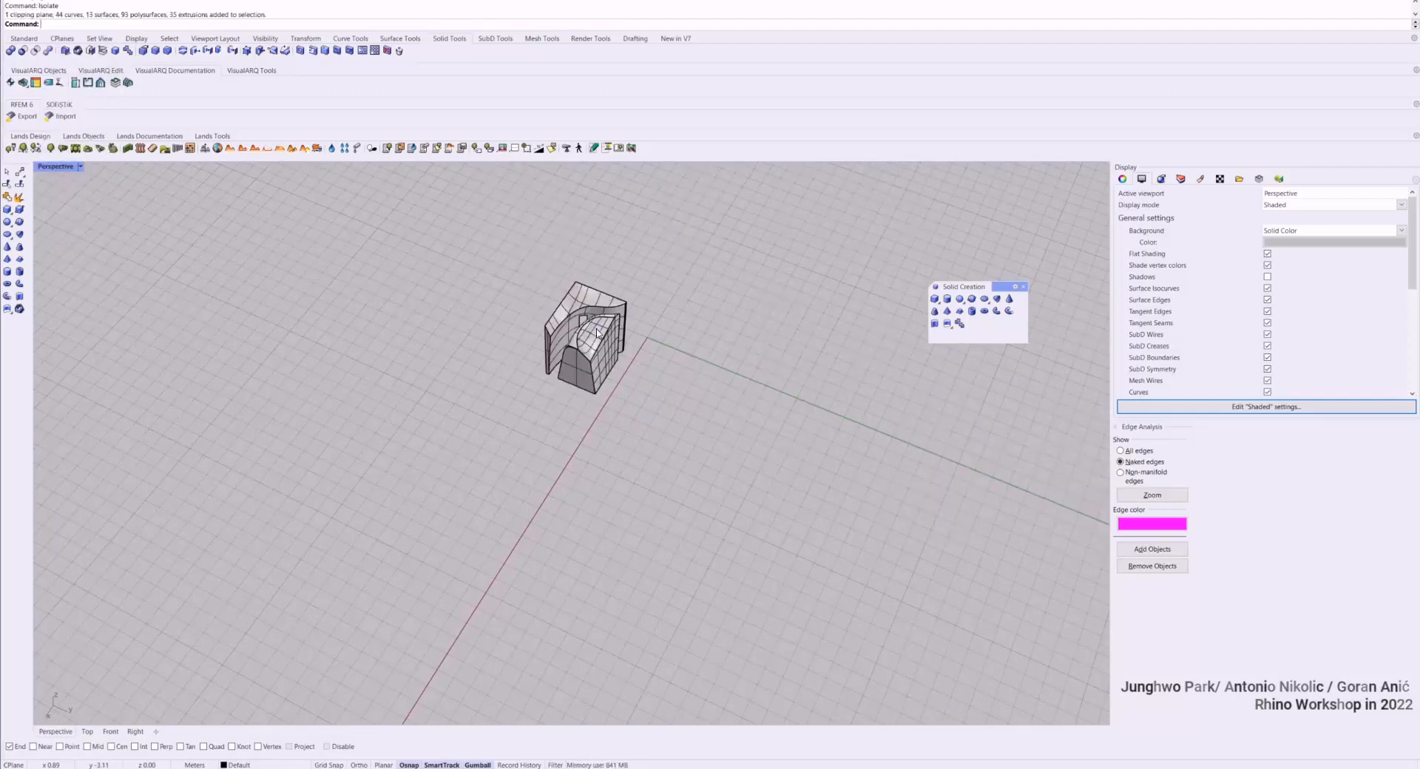
View the isolated curve-cut block close up and display the document's layer list
scroll(606, 318, up, 5)
right_drag(620, 296, 762, 346)
click(1181, 179)
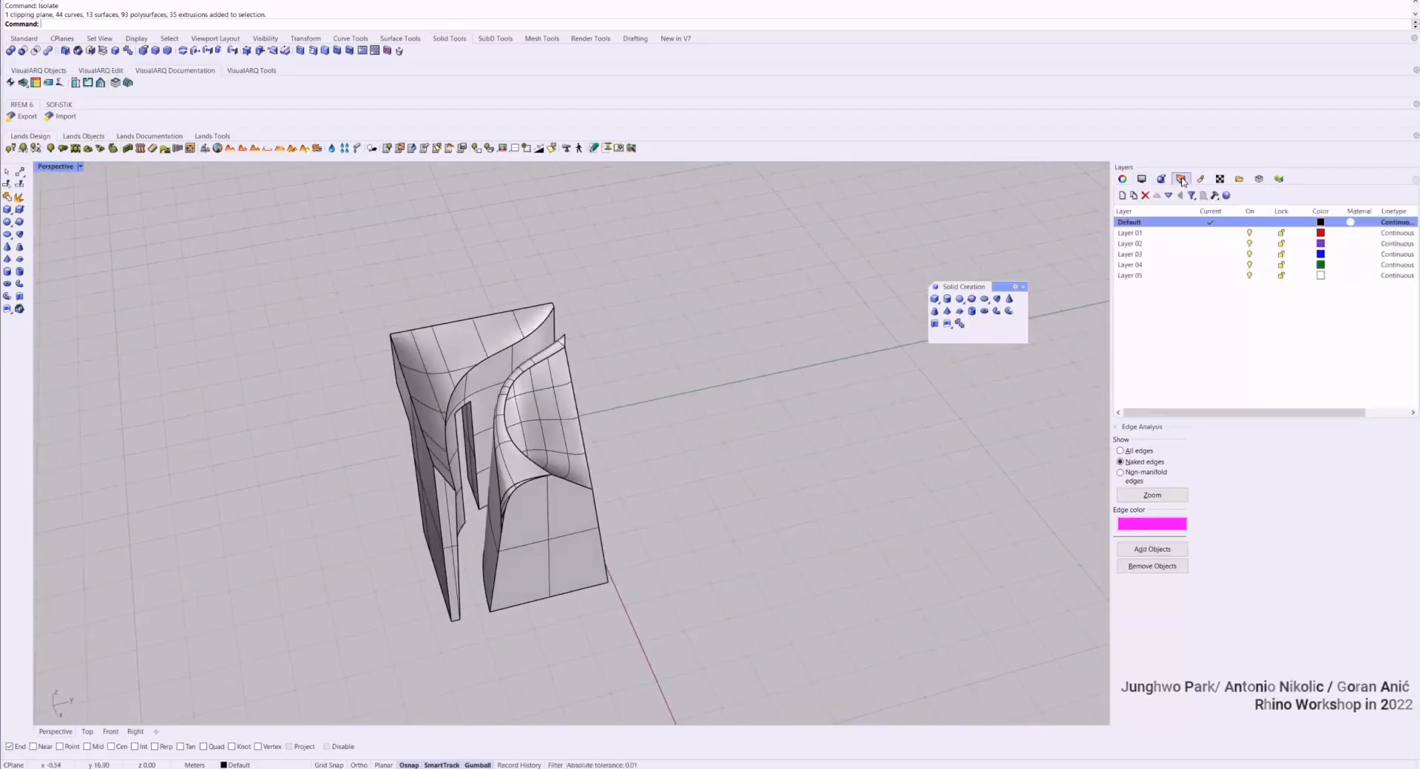
right_drag(792, 439, 773, 431)
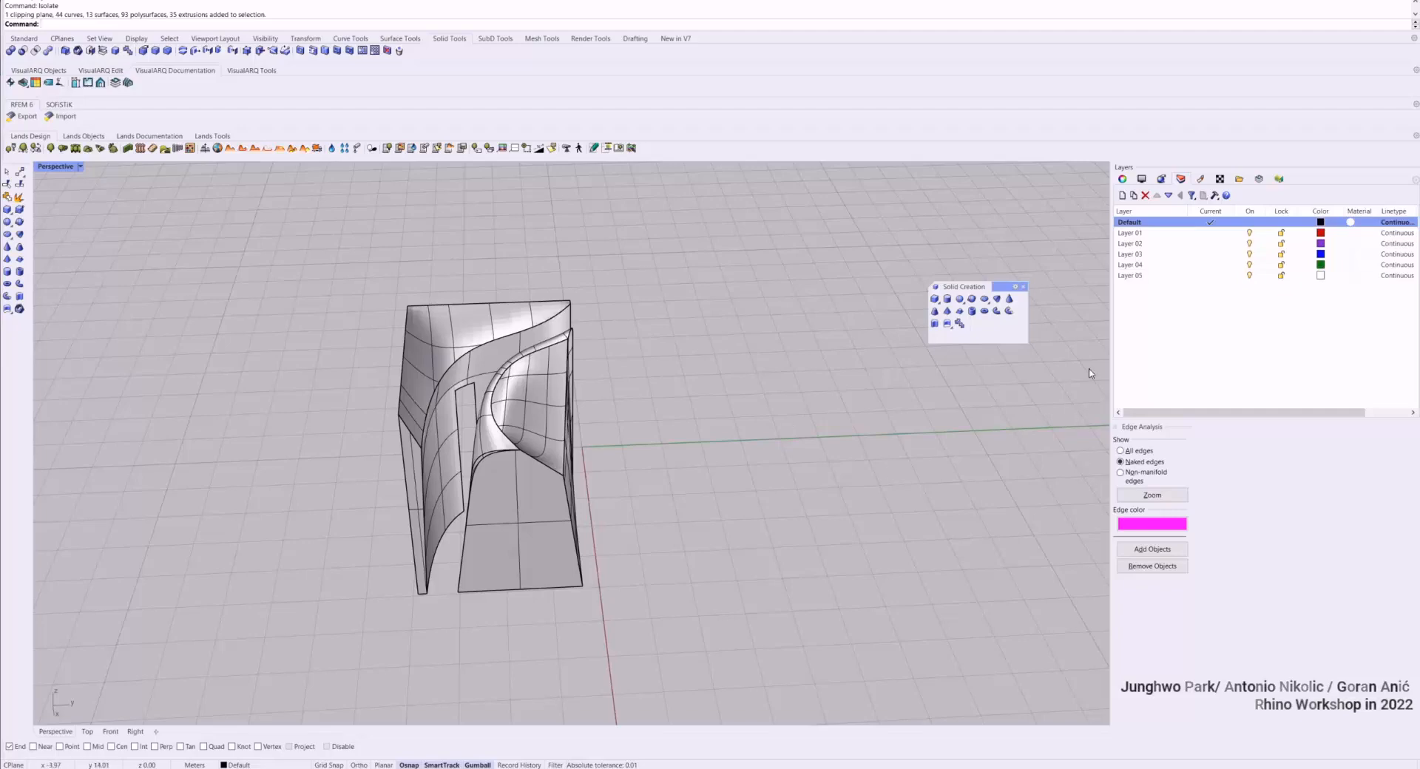
Close the Edge Analysis settings to leave only the layer list showing
click(1120, 429)
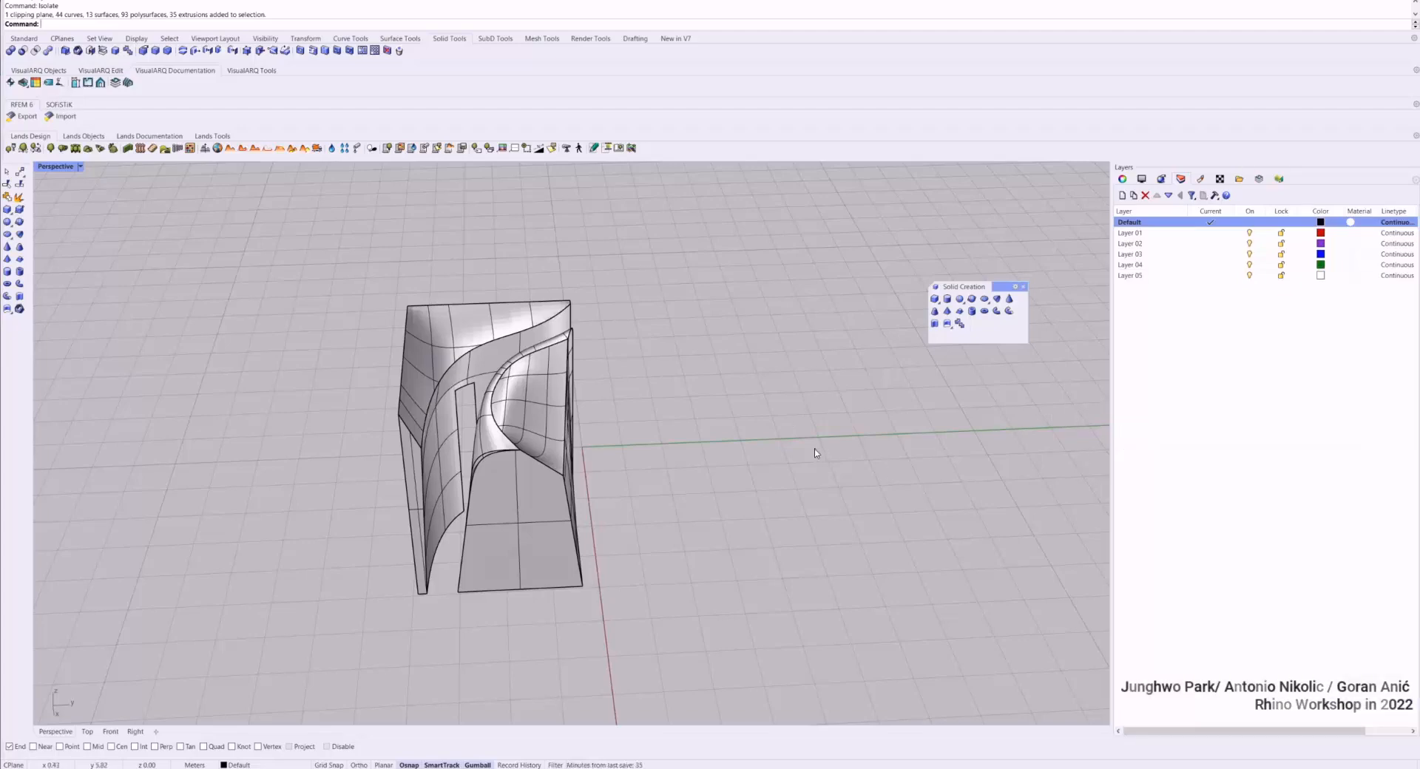
right_drag(816, 453, 391, 356)
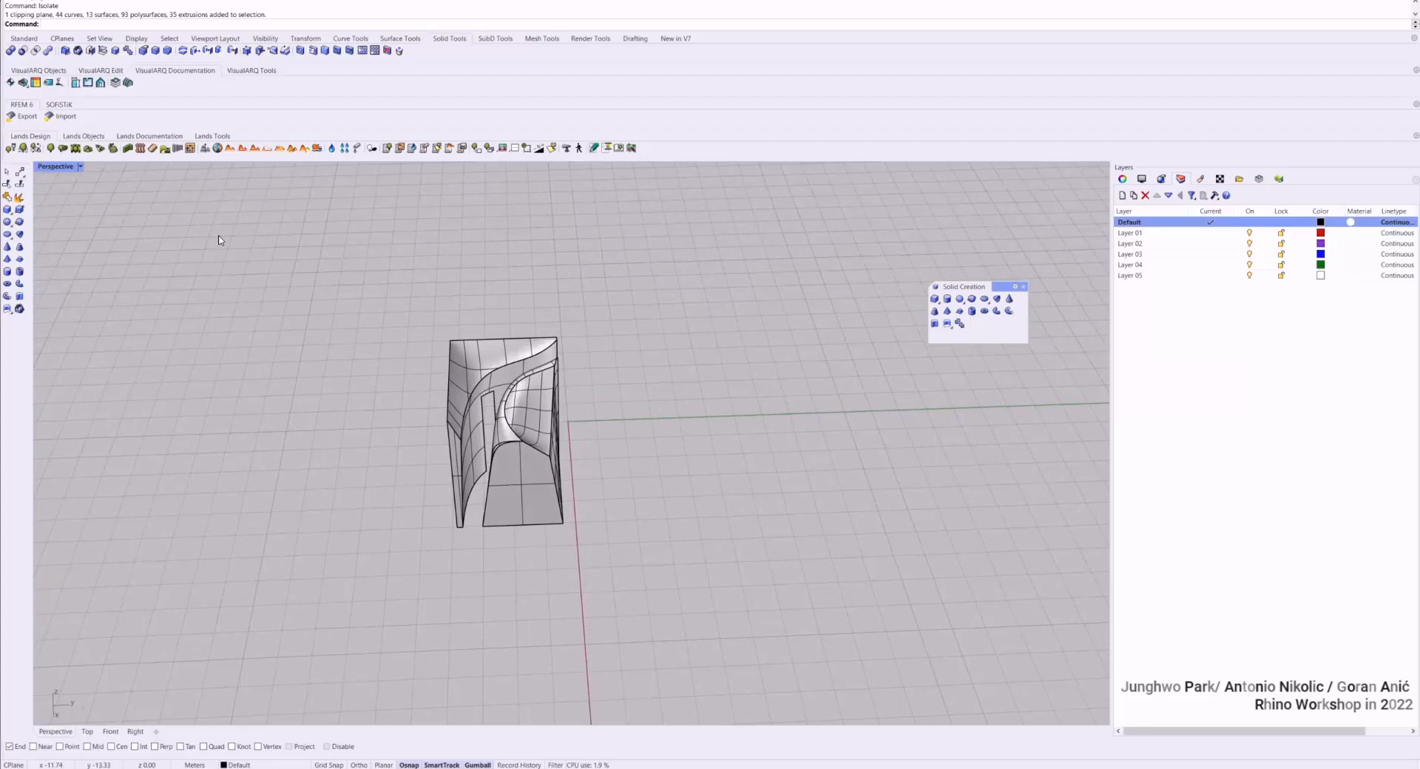
Show the Perspective view's camera object to look at it, hide it again and clear the selection
click(79, 167)
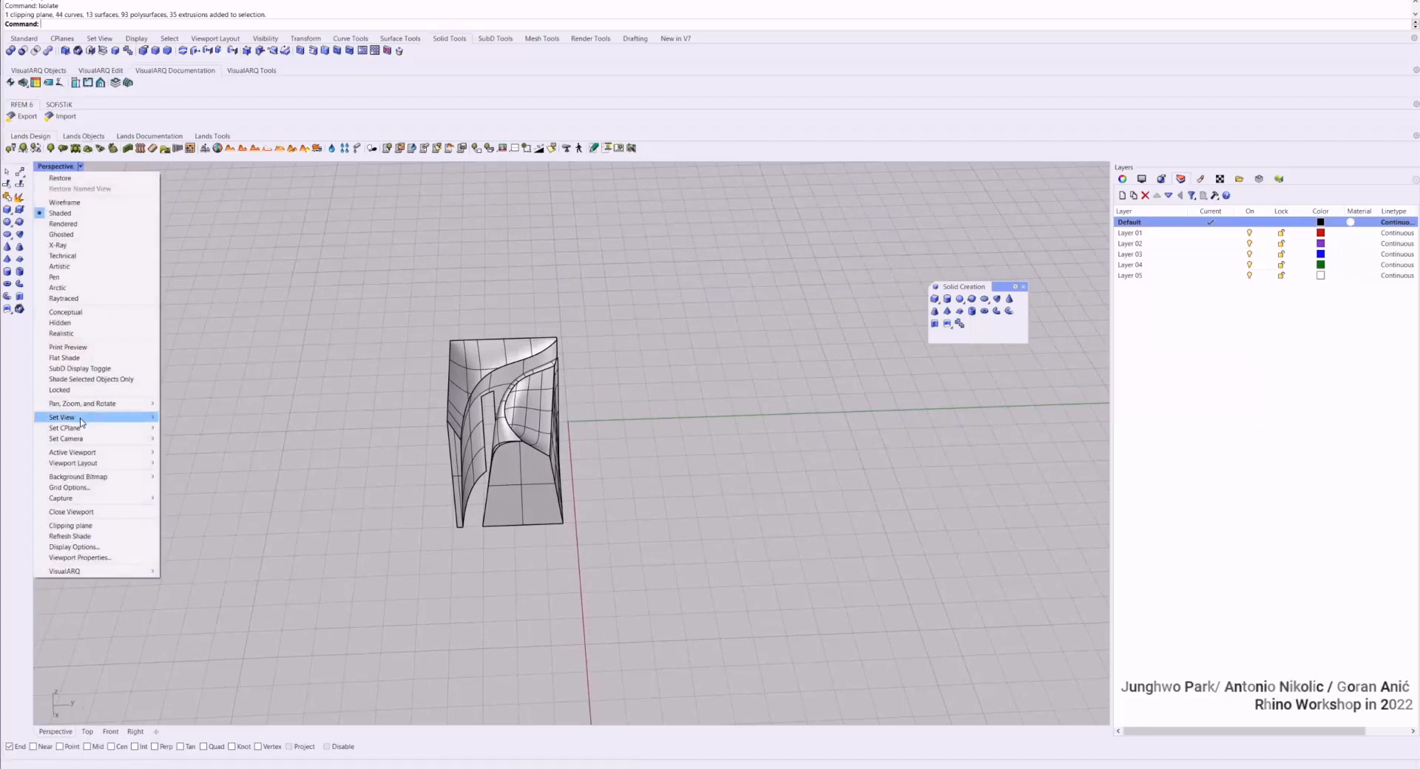
mouse_move(81, 421)
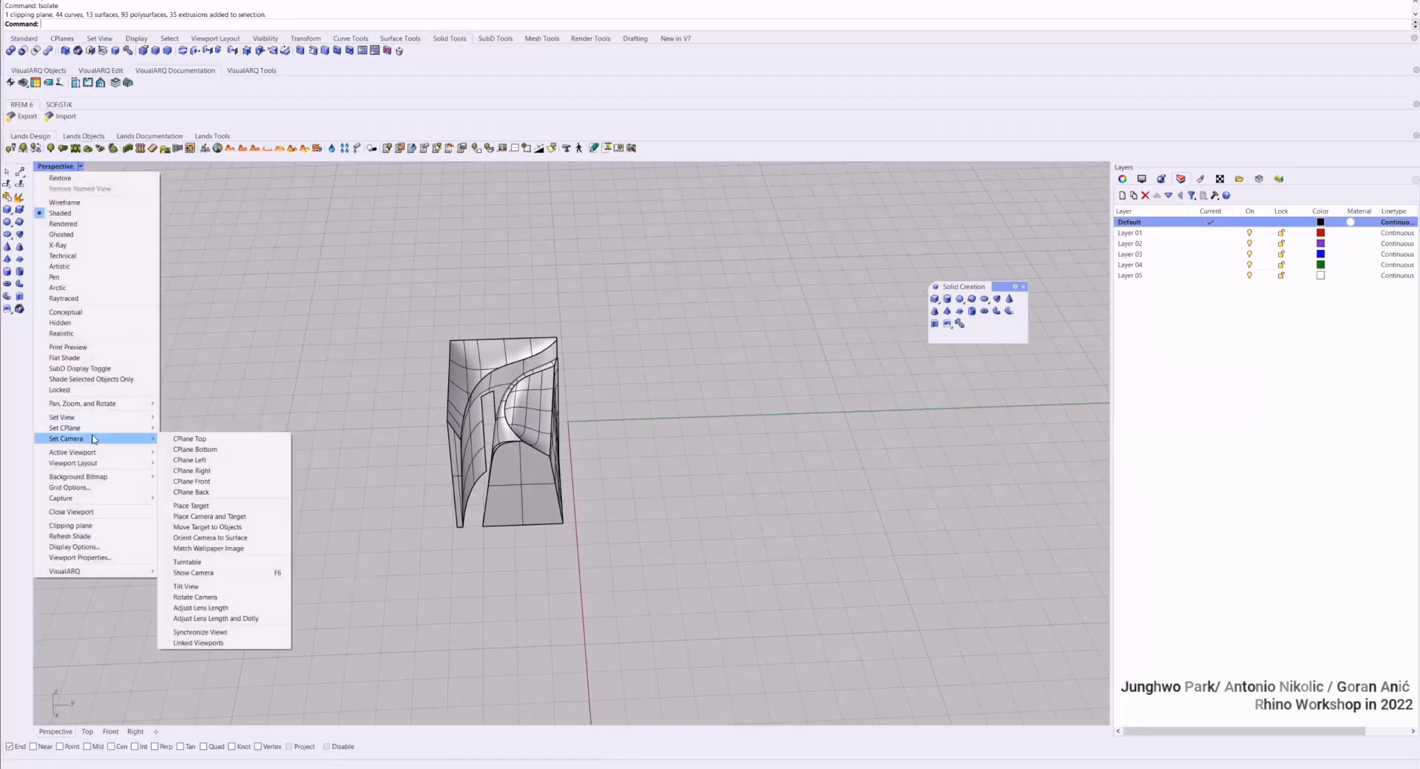
click(449, 368)
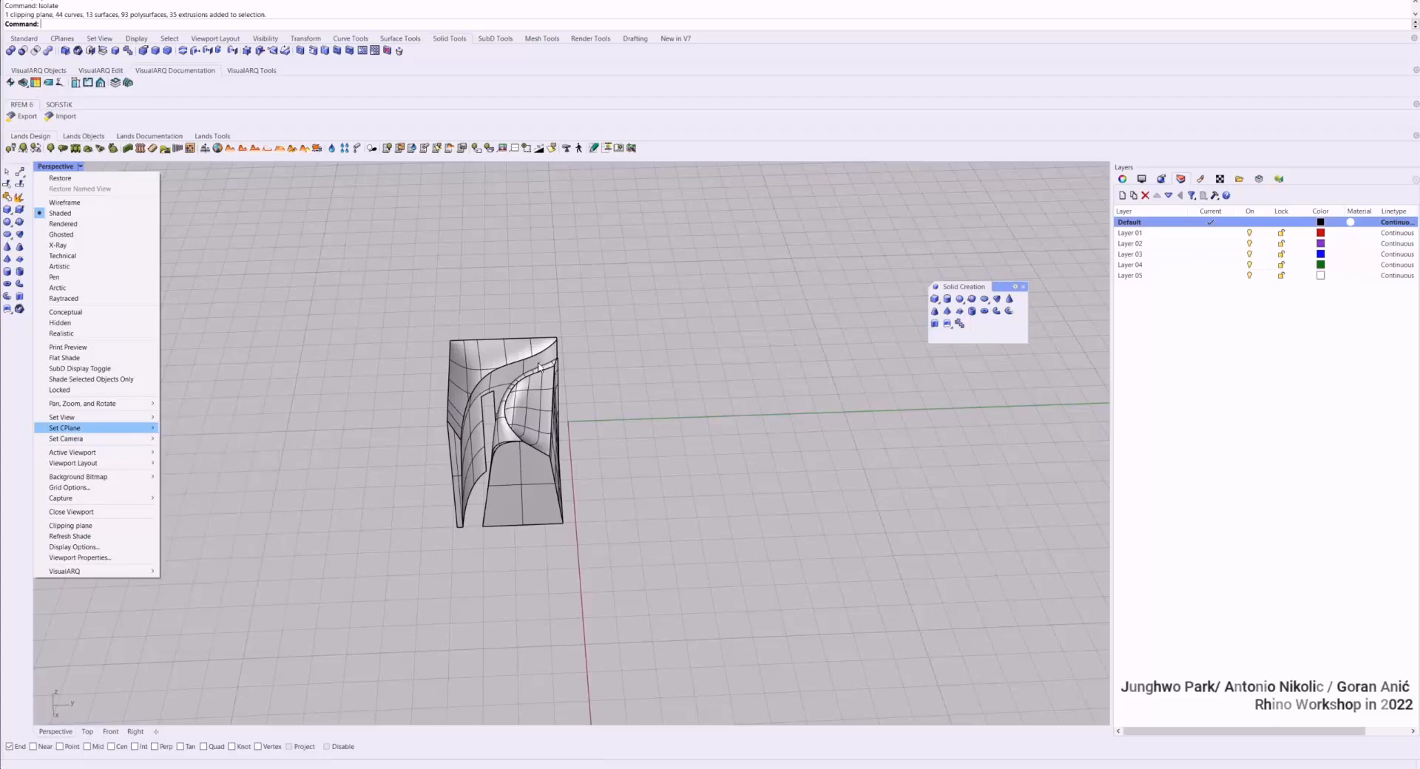
key(F6)
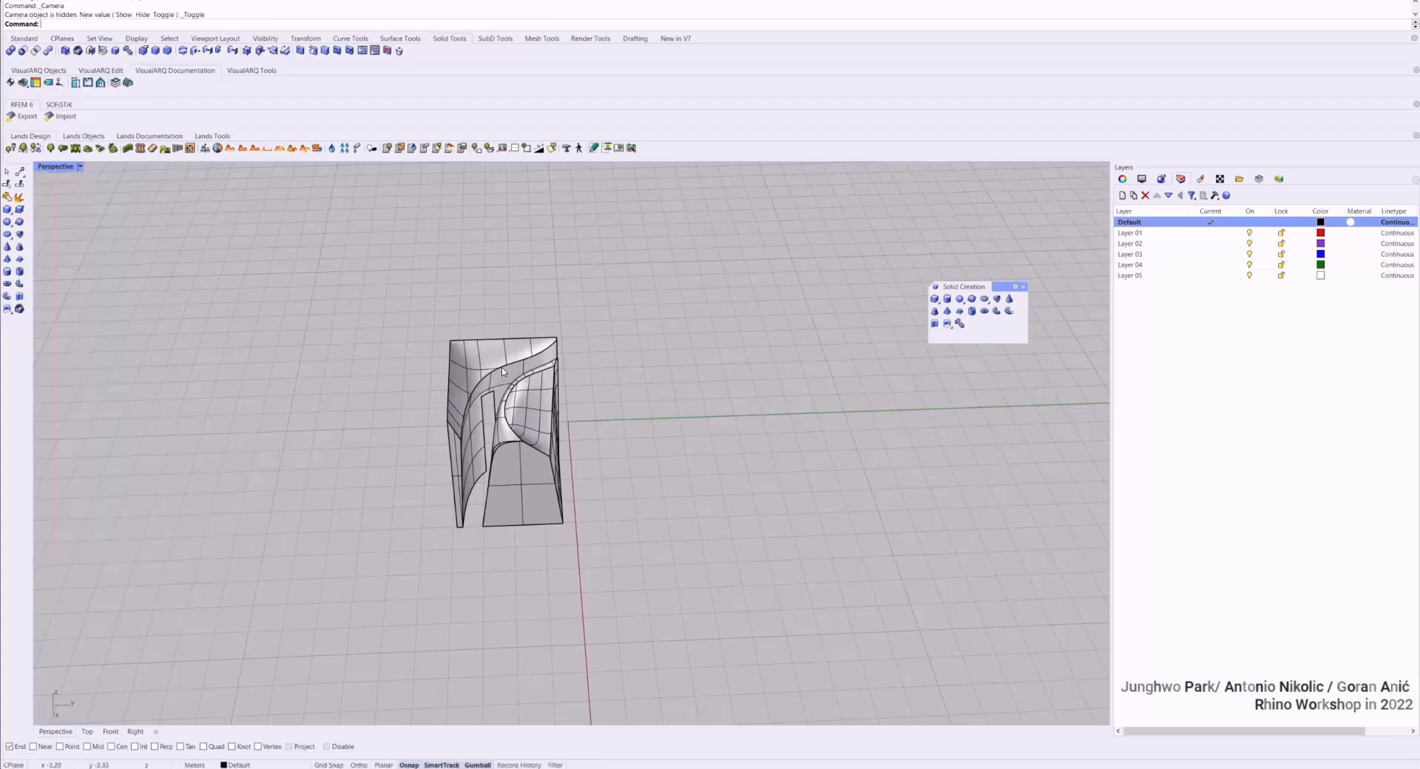
scroll(516, 348, down, 10)
right_drag(509, 351, 549, 343)
click(493, 383)
right_drag(494, 384, 642, 252)
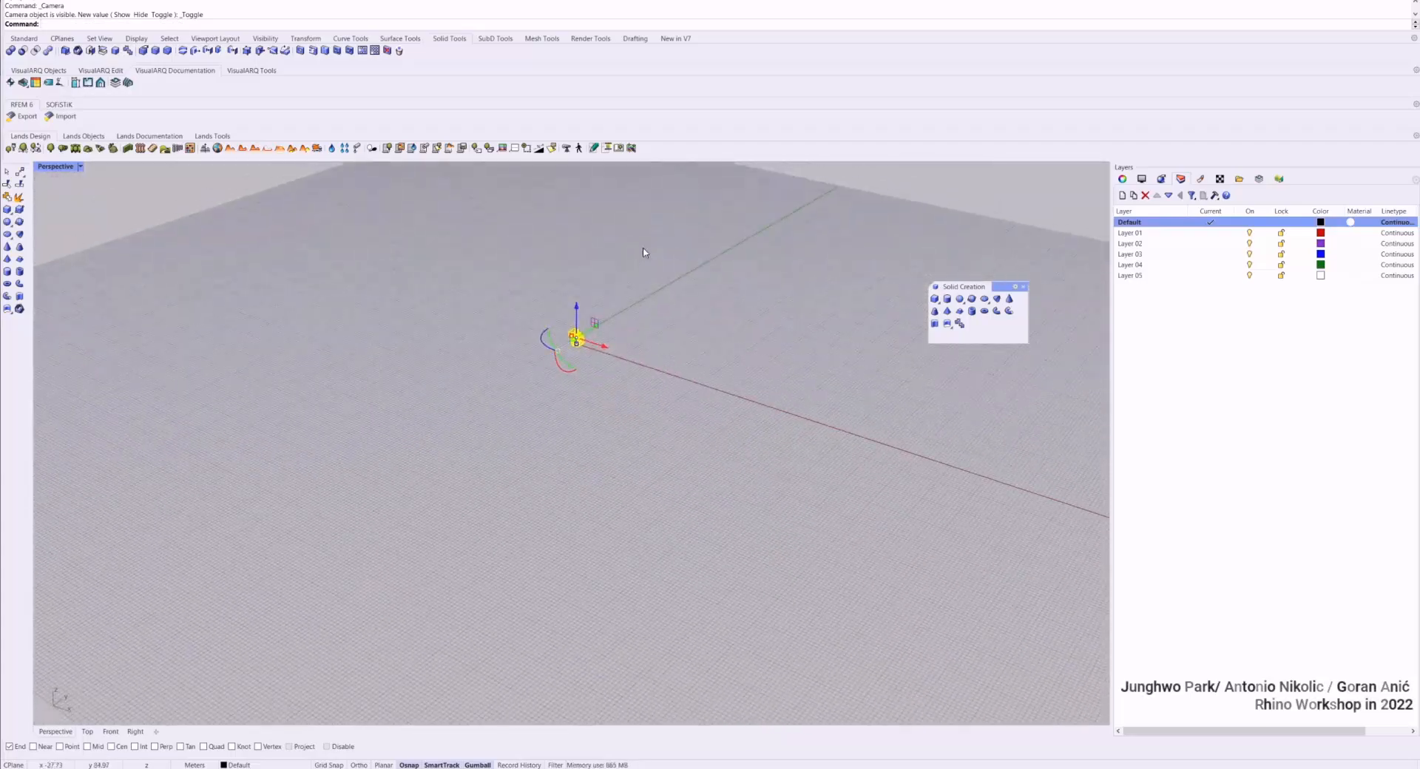
key(F6)
scroll(636, 259, up, 3)
scroll(594, 324, up, 3)
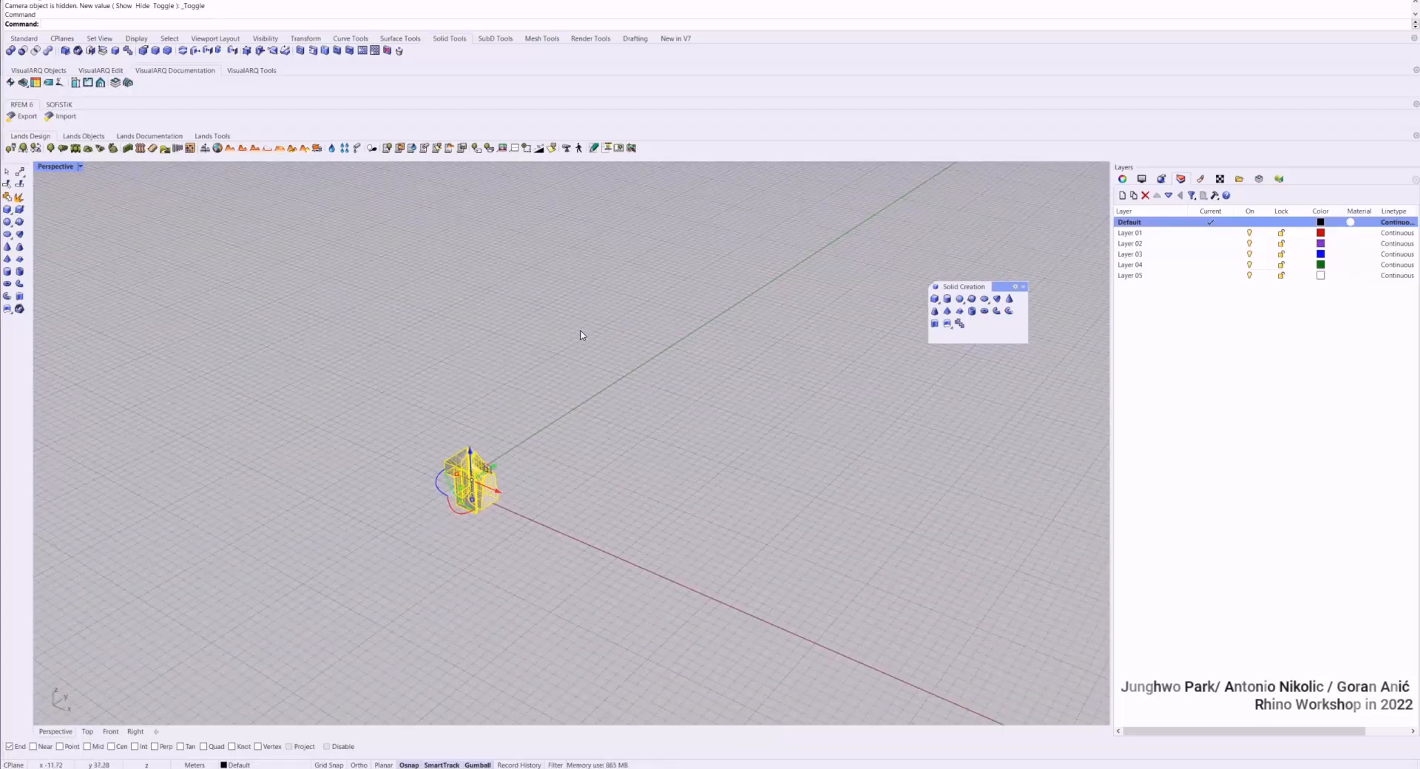
key(Escape)
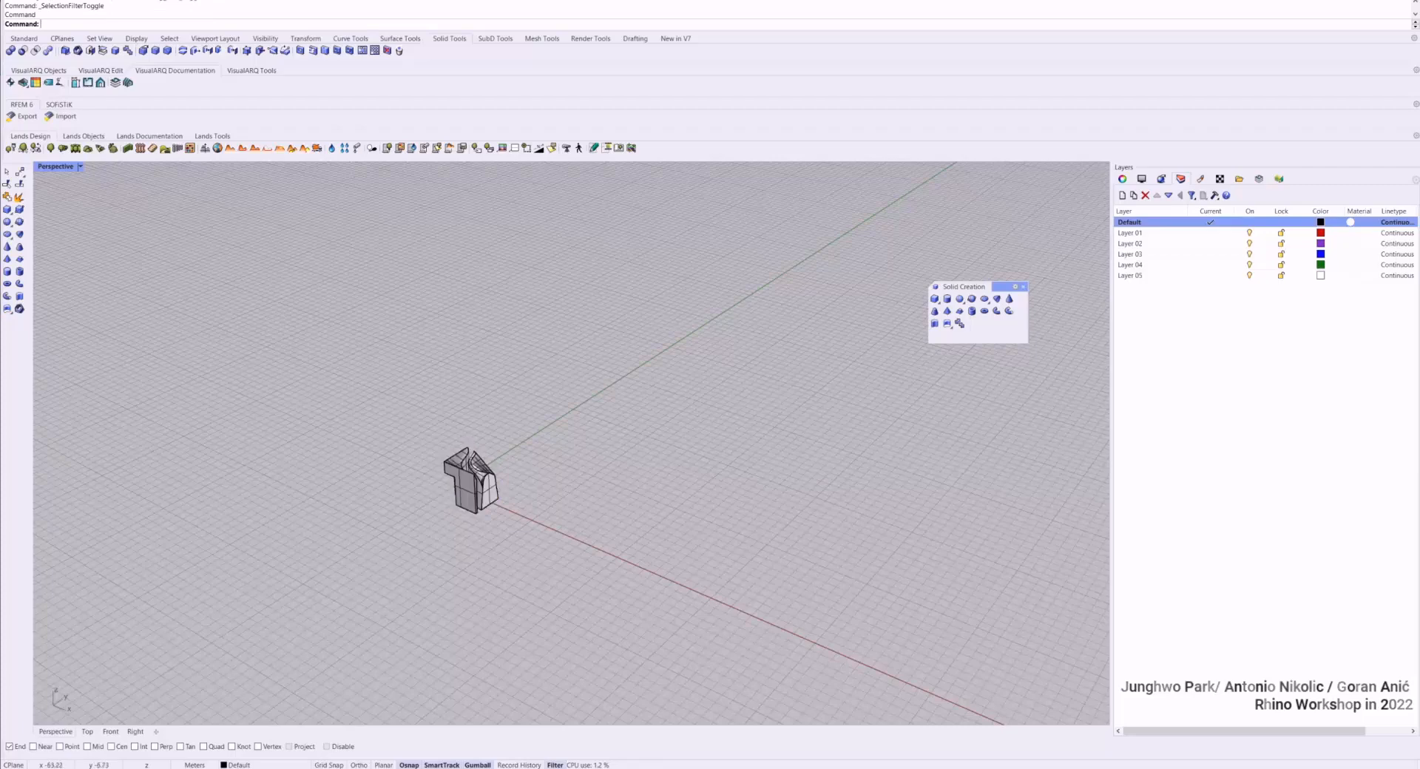
drag(608, 330, 385, 520)
scroll(396, 511, up, 10)
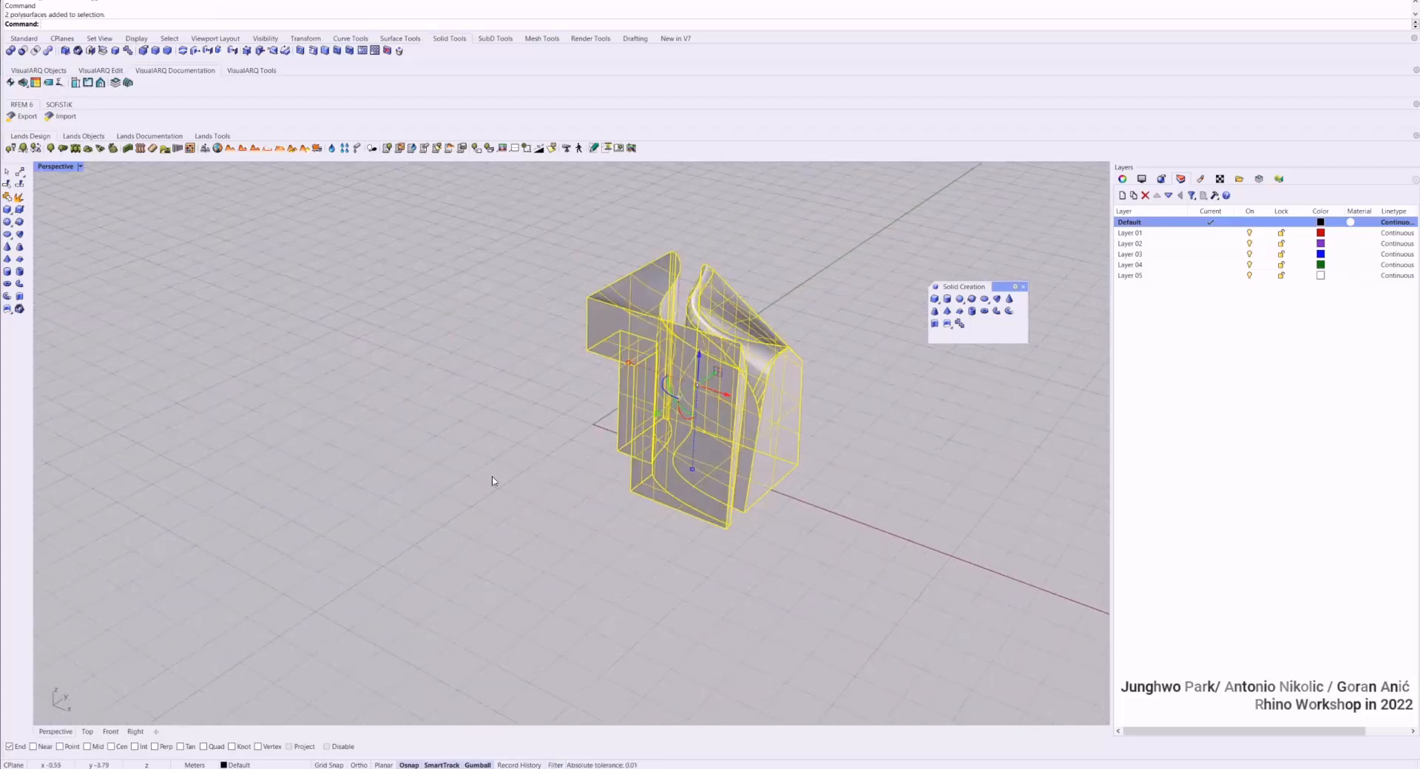
click(543, 468)
right_drag(875, 463, 780, 593)
drag(881, 611, 381, 301)
Set the Perspective viewport's camera lens length to 27 mm in the view properties
click(1143, 180)
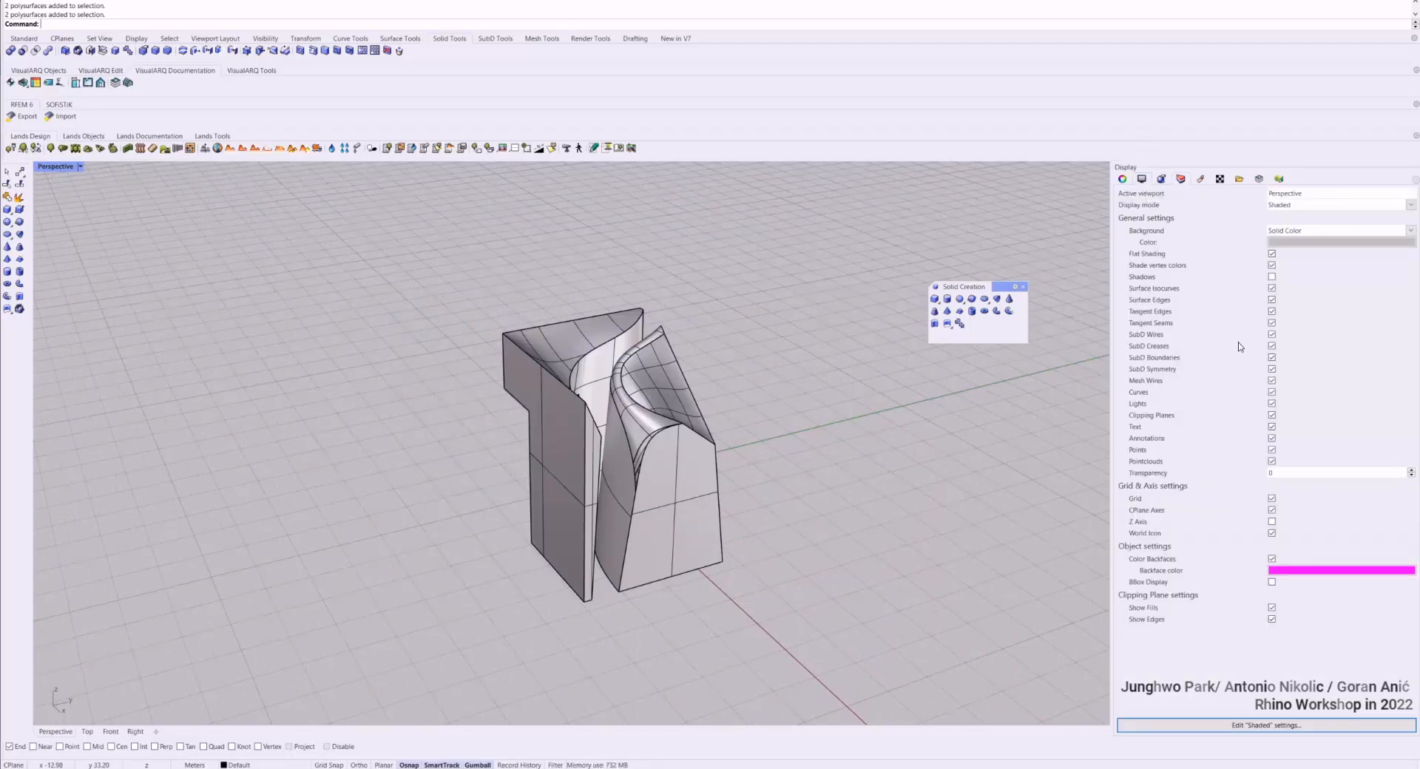
right_drag(1069, 237, 1075, 272)
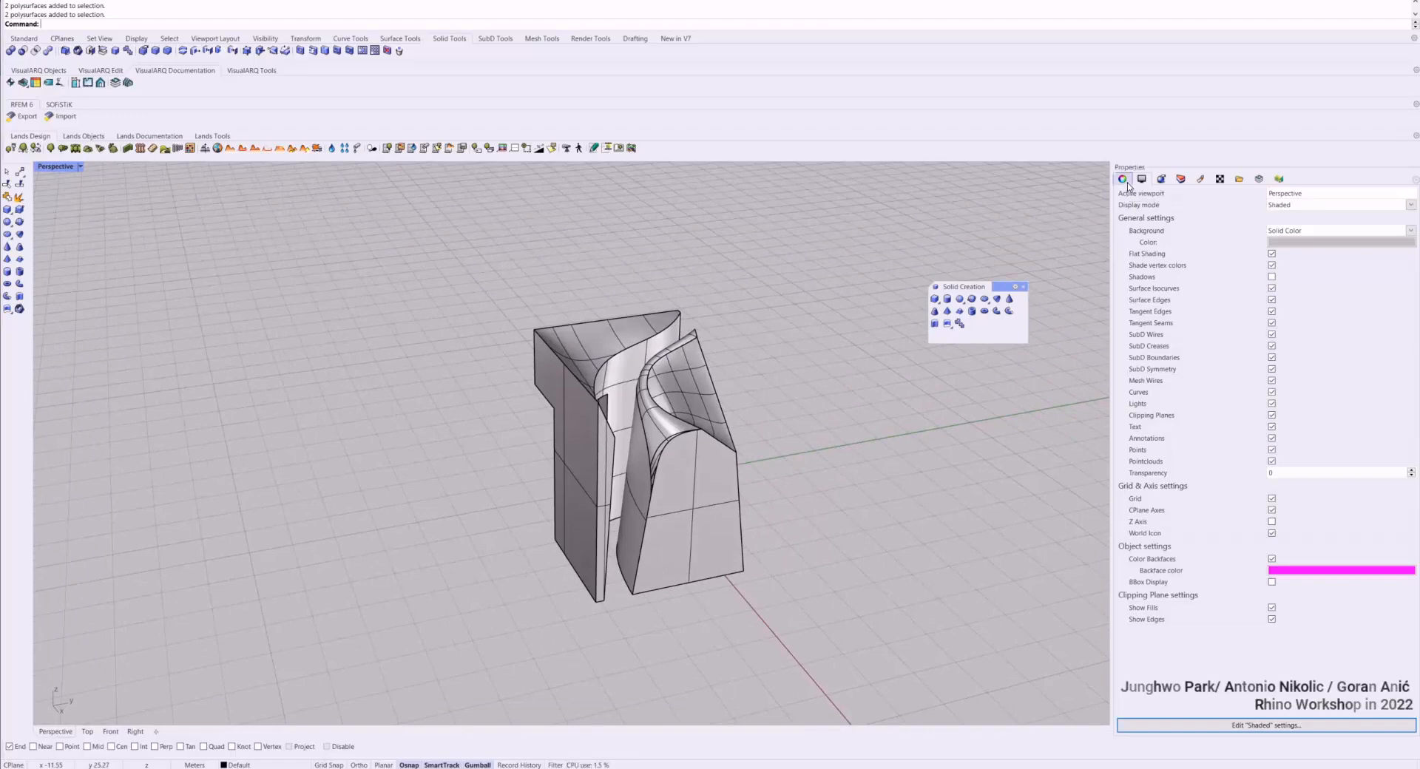
click(1126, 181)
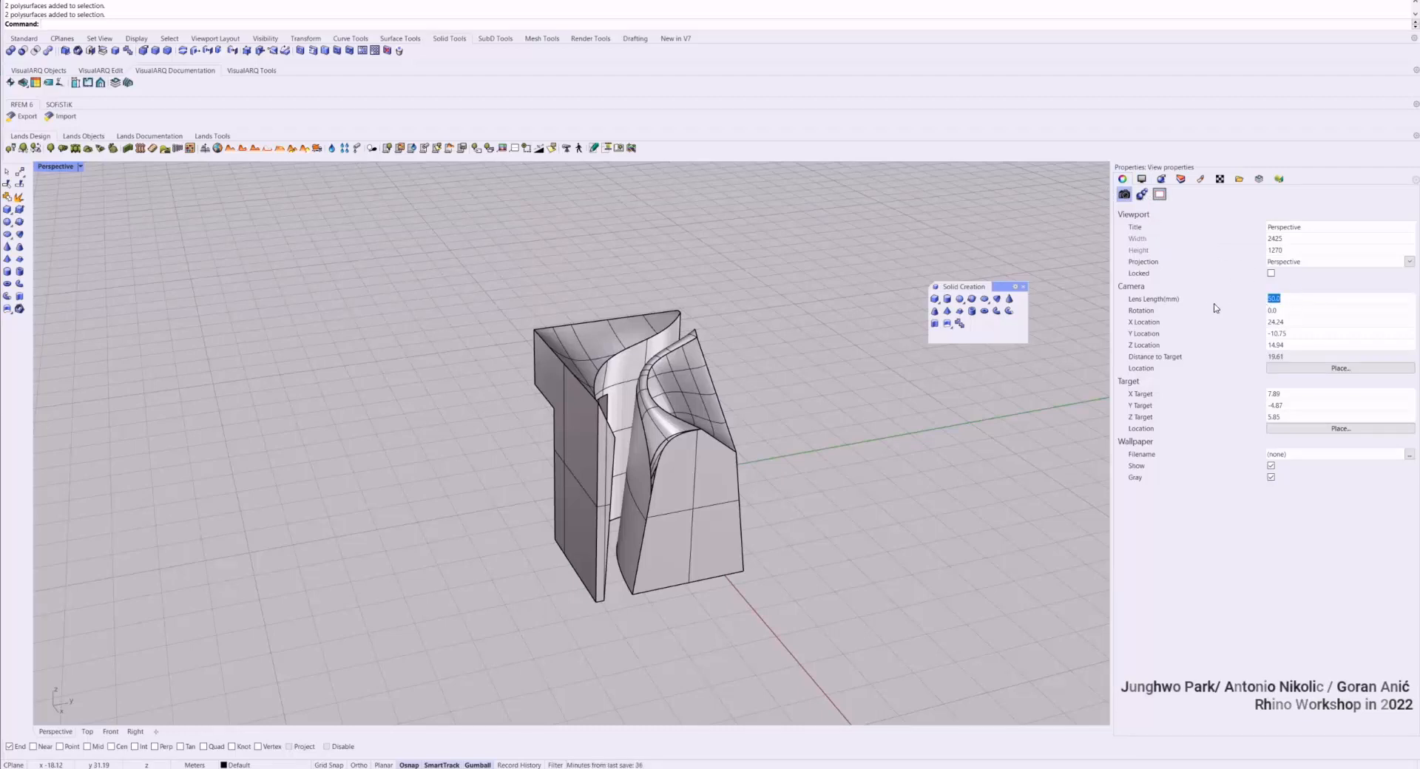
text(2)
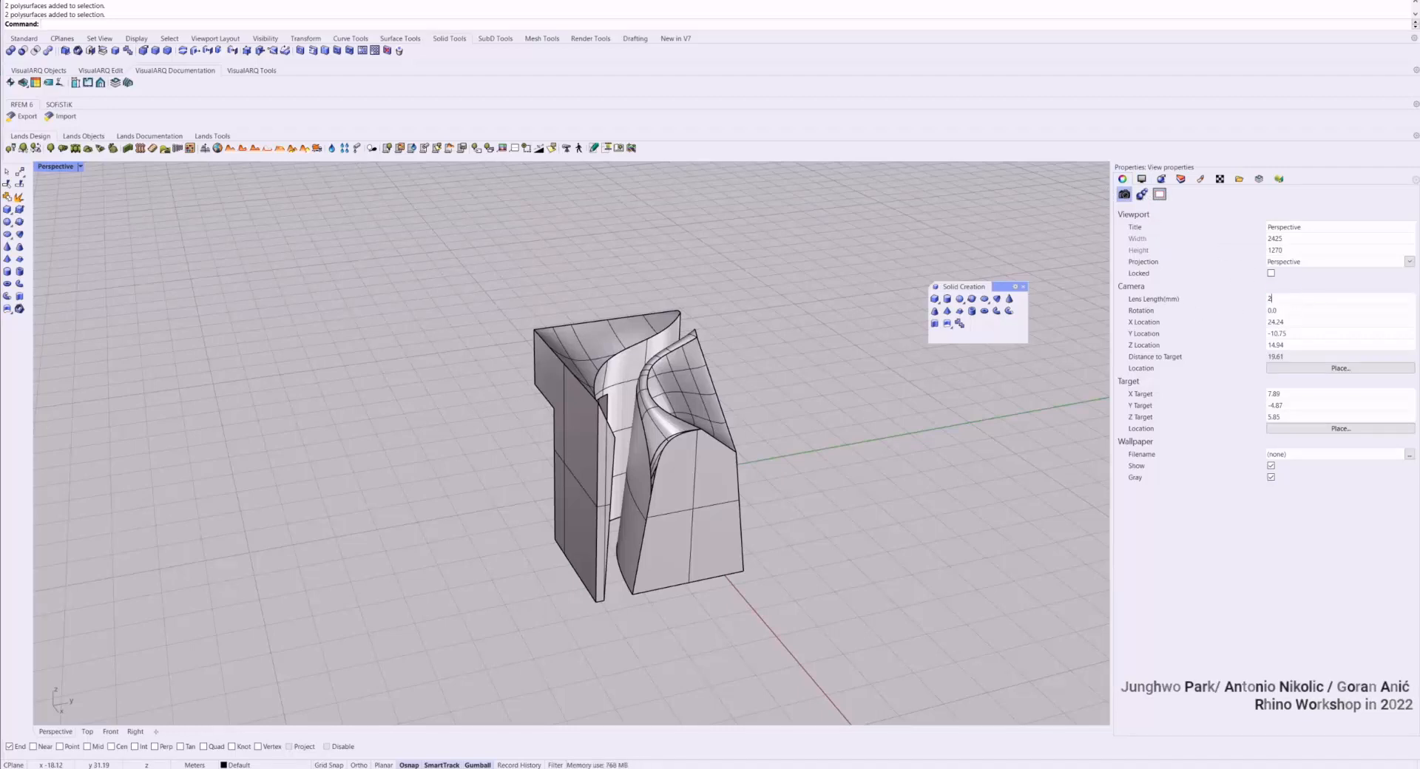
text(7)
key(Return)
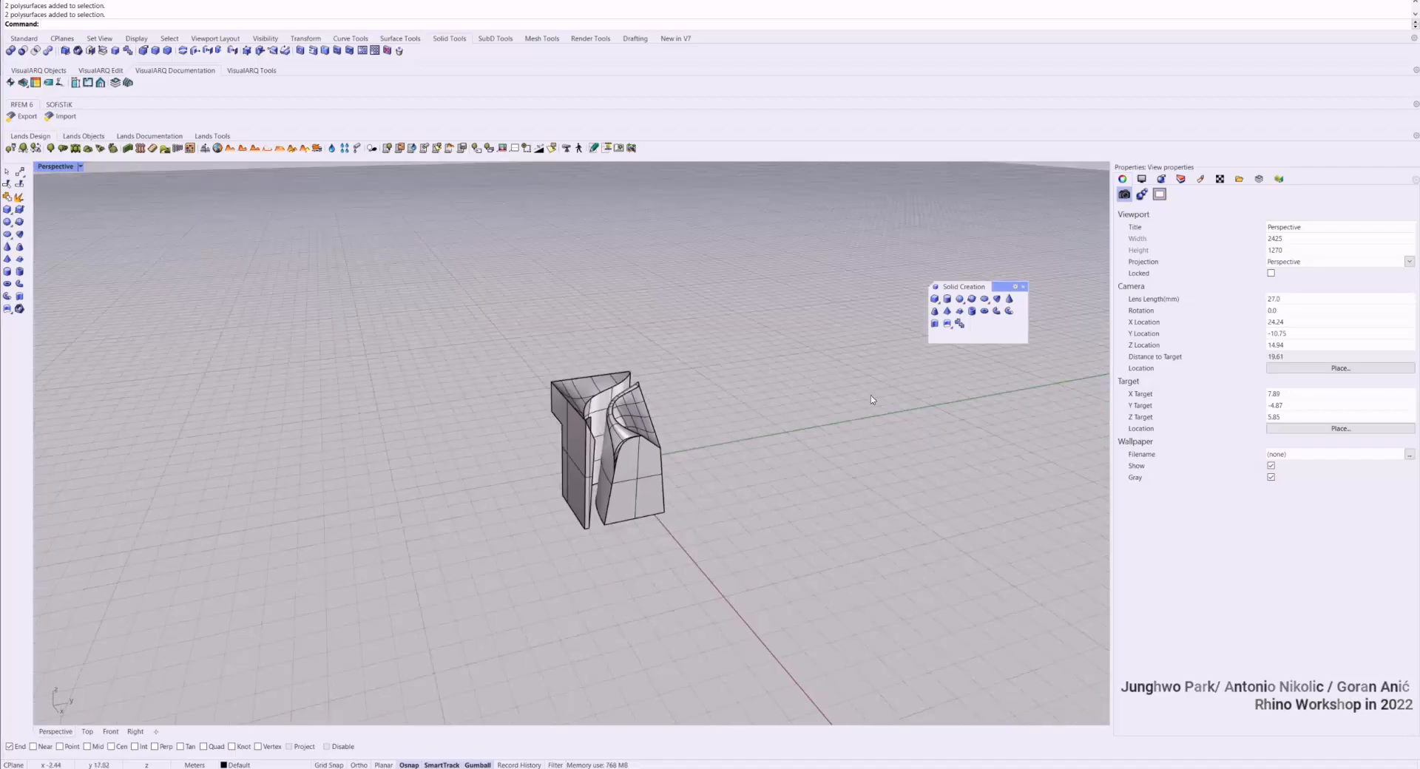
Set the Perspective viewport's camera lens length to 22 mm
text(22)
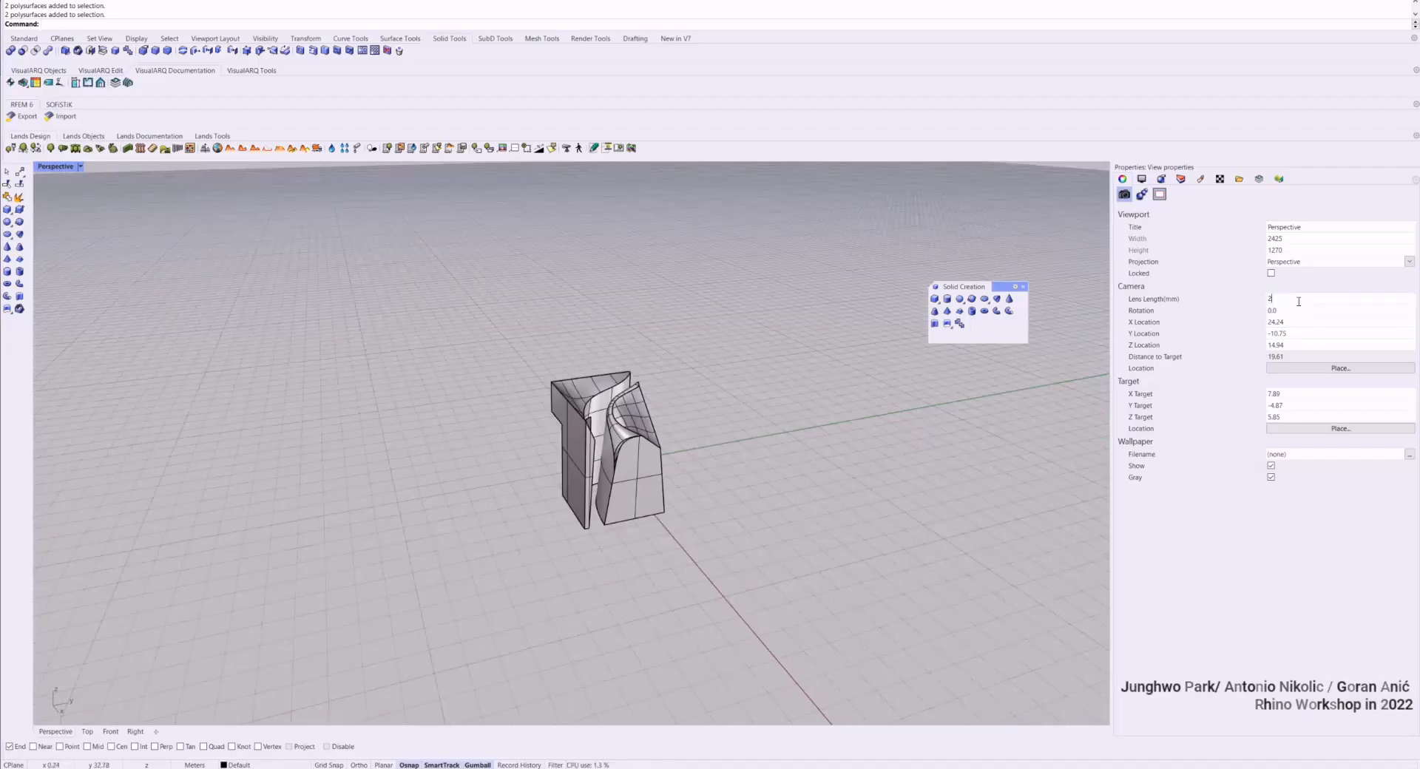
key(Return)
scroll(598, 446, up, 5)
scroll(598, 446, up, 2)
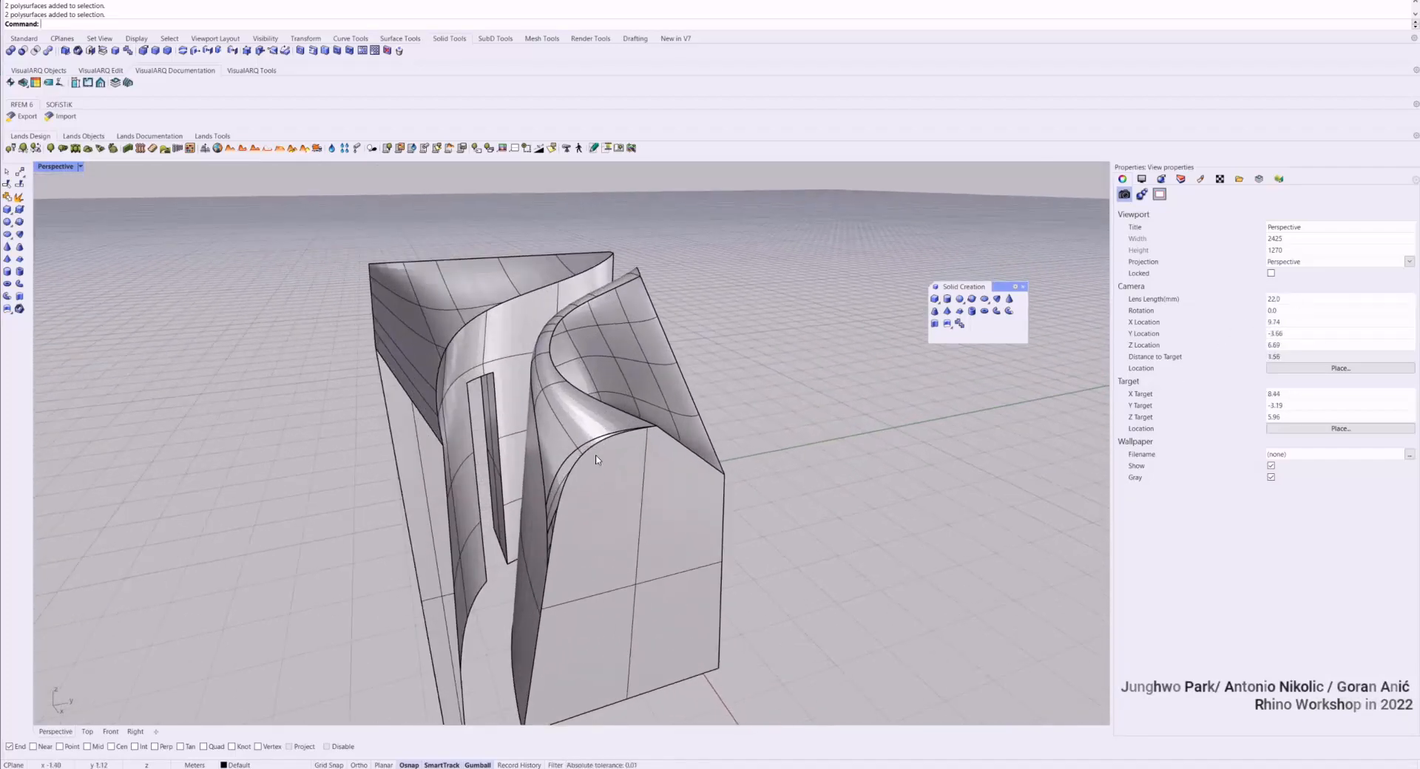
right_drag(598, 446, 675, 502)
scroll(621, 444, down, 3)
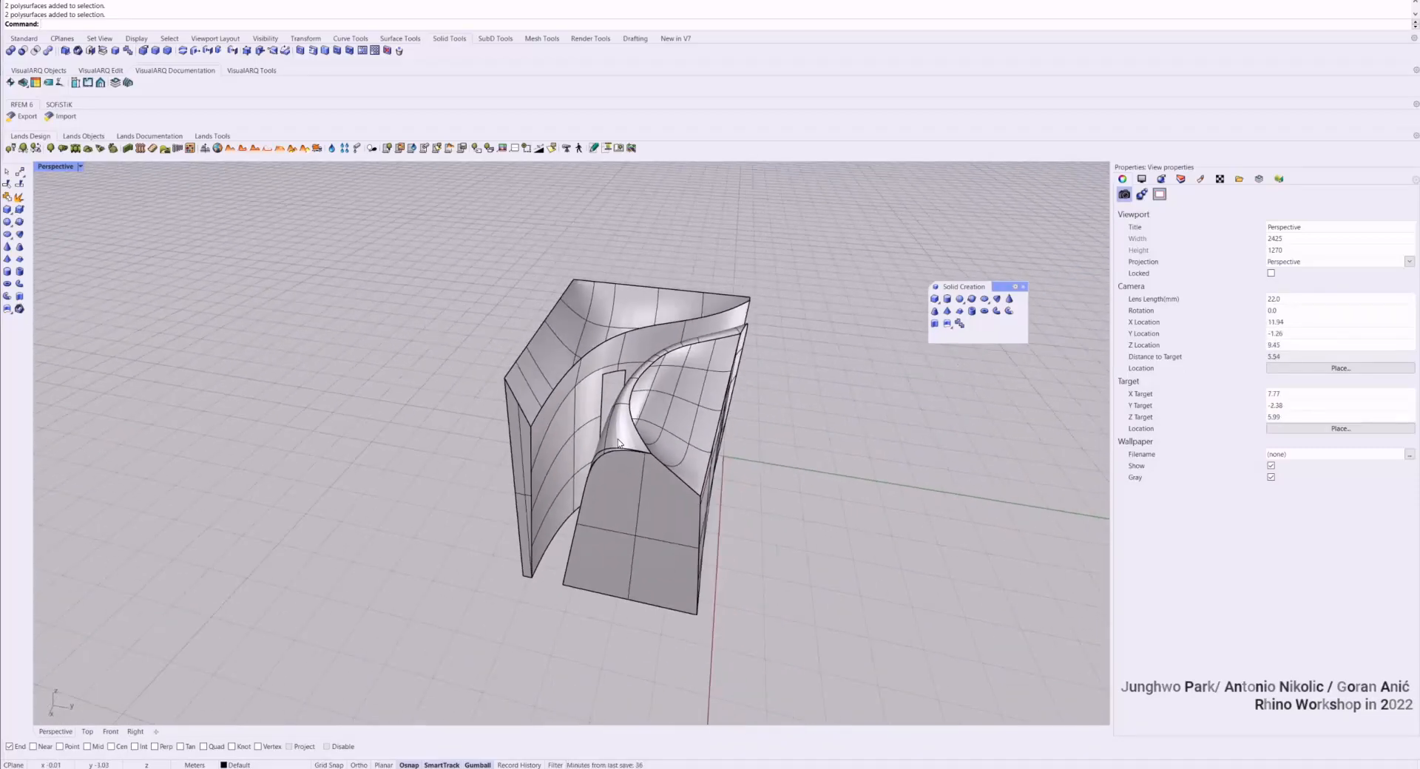
Turn off surface isocurves in the Perspective viewport's Shaded display settings
click(1142, 179)
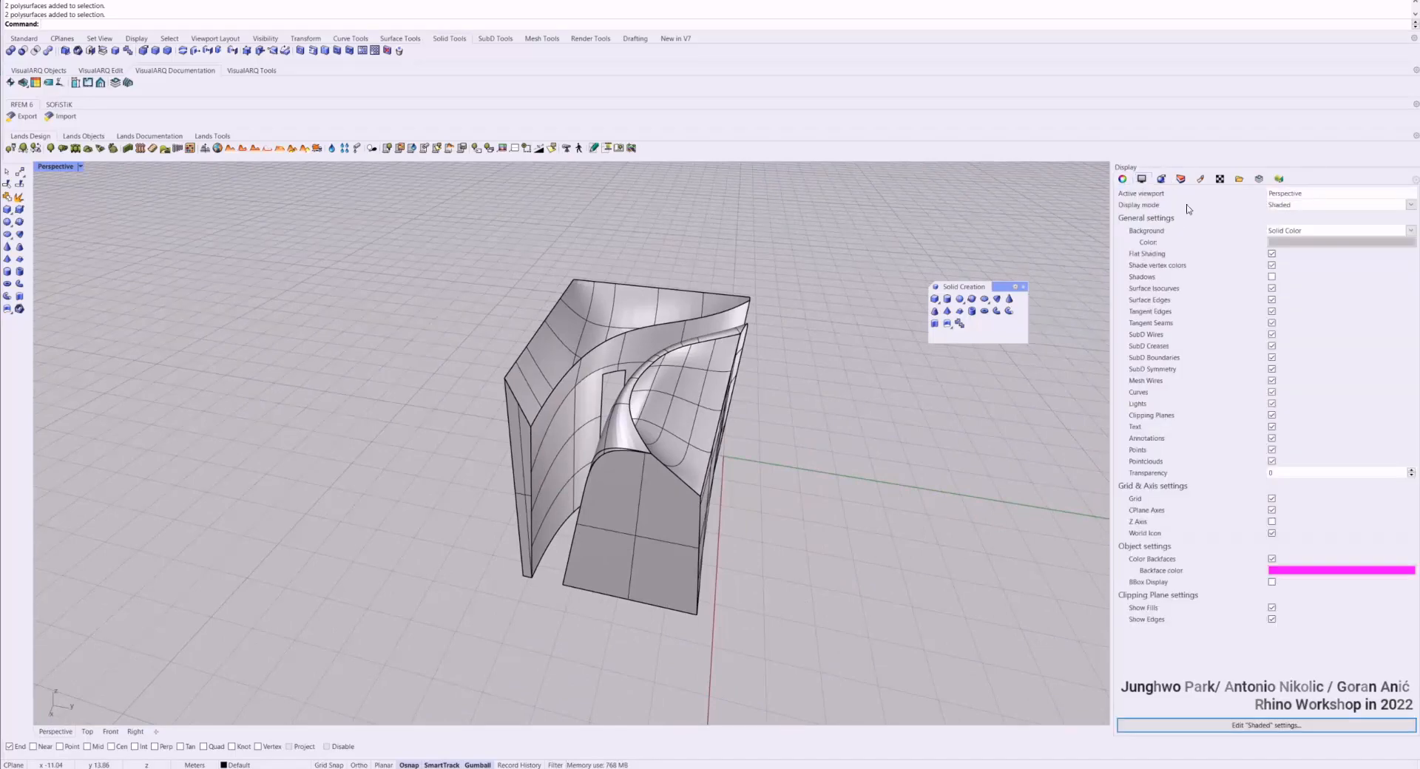
click(1272, 290)
right_drag(562, 414, 726, 368)
scroll(668, 394, down, 5)
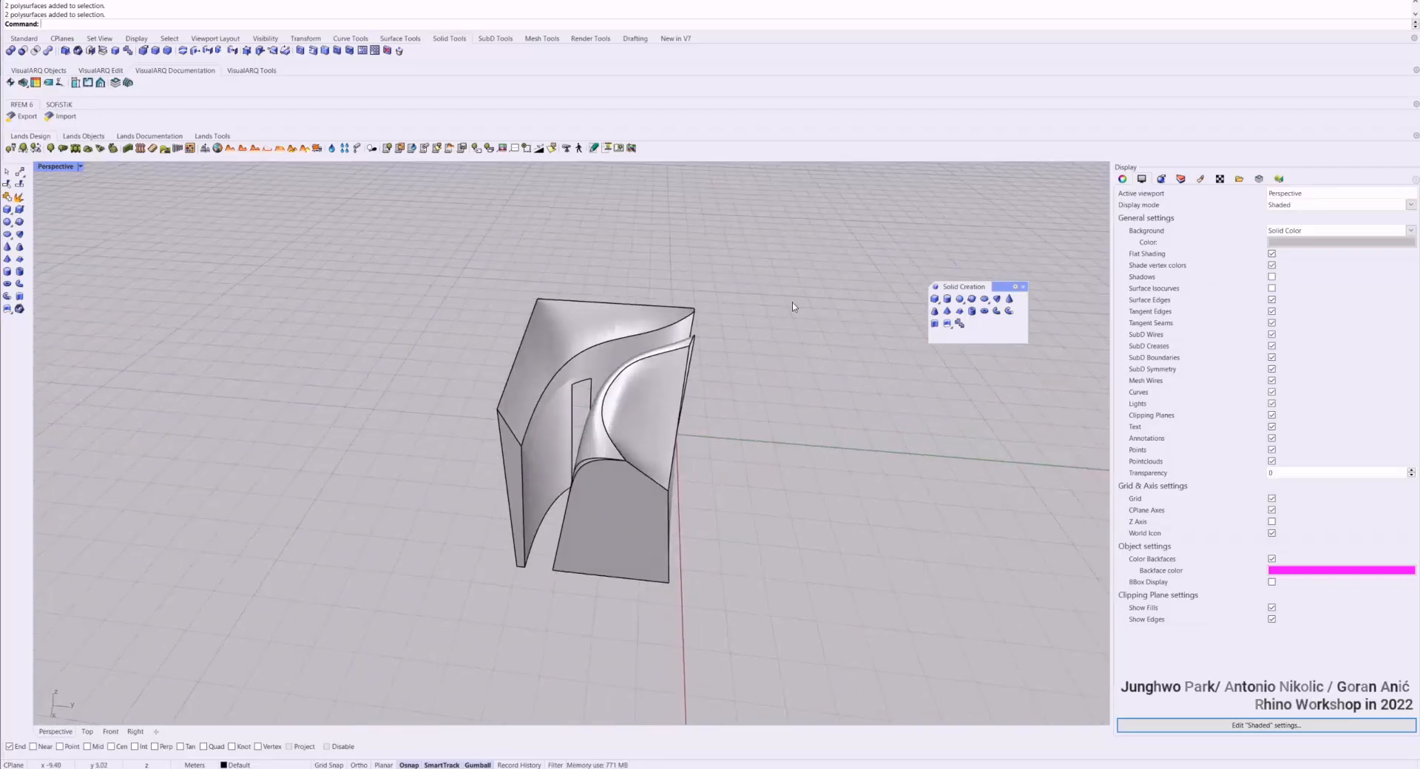
Run Make2D on both polysurfaces from the Perspective view with View projection, hidden lines and grouped output on layer Make2D
drag(863, 624, 375, 223)
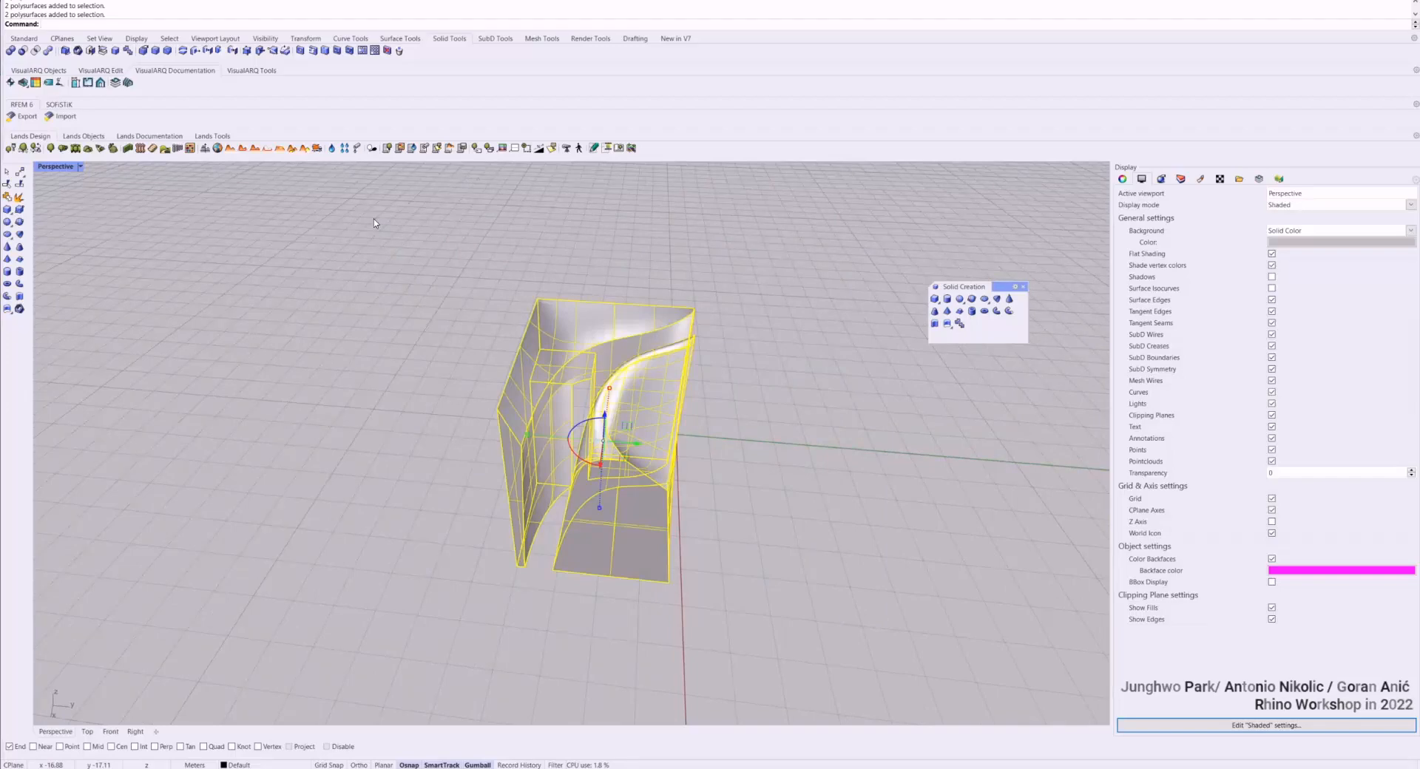
text(ake2D)
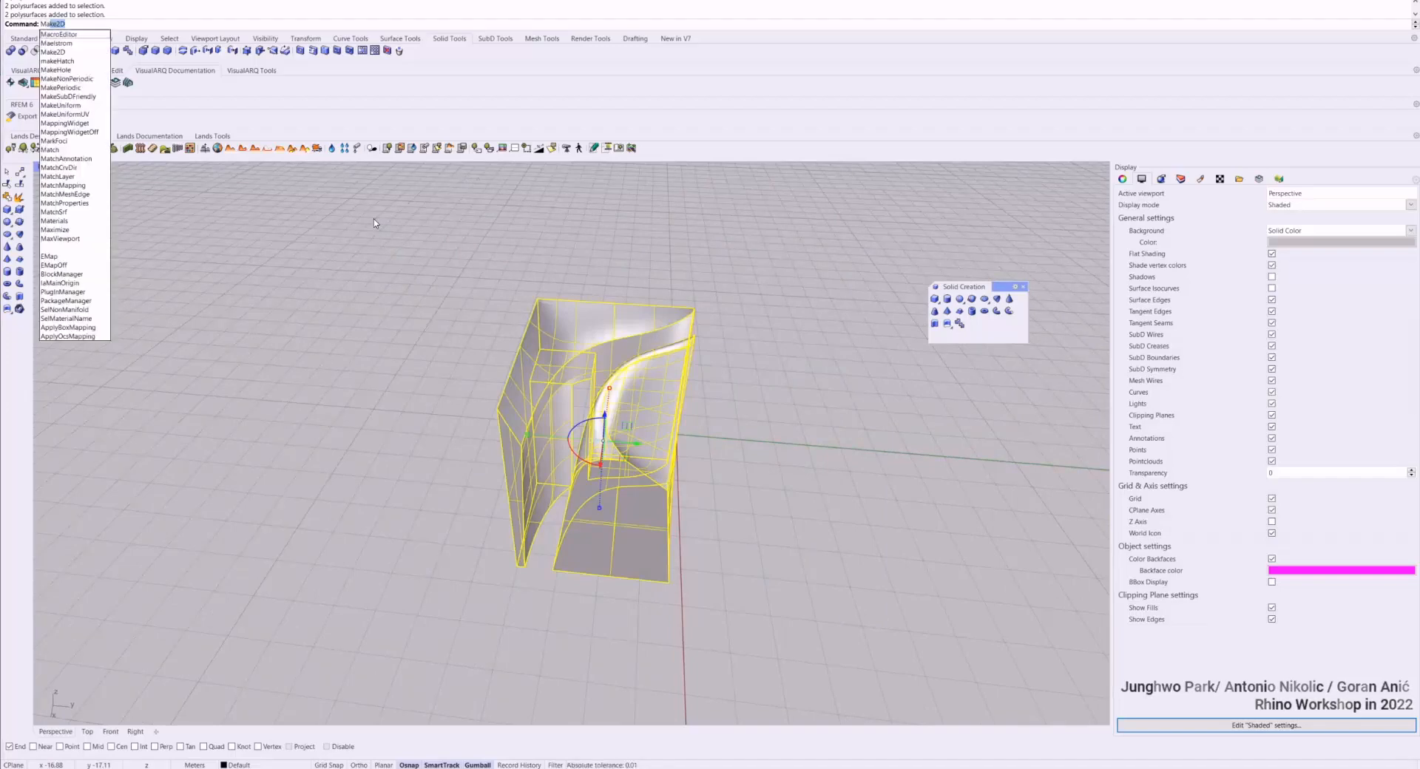
key(Return)
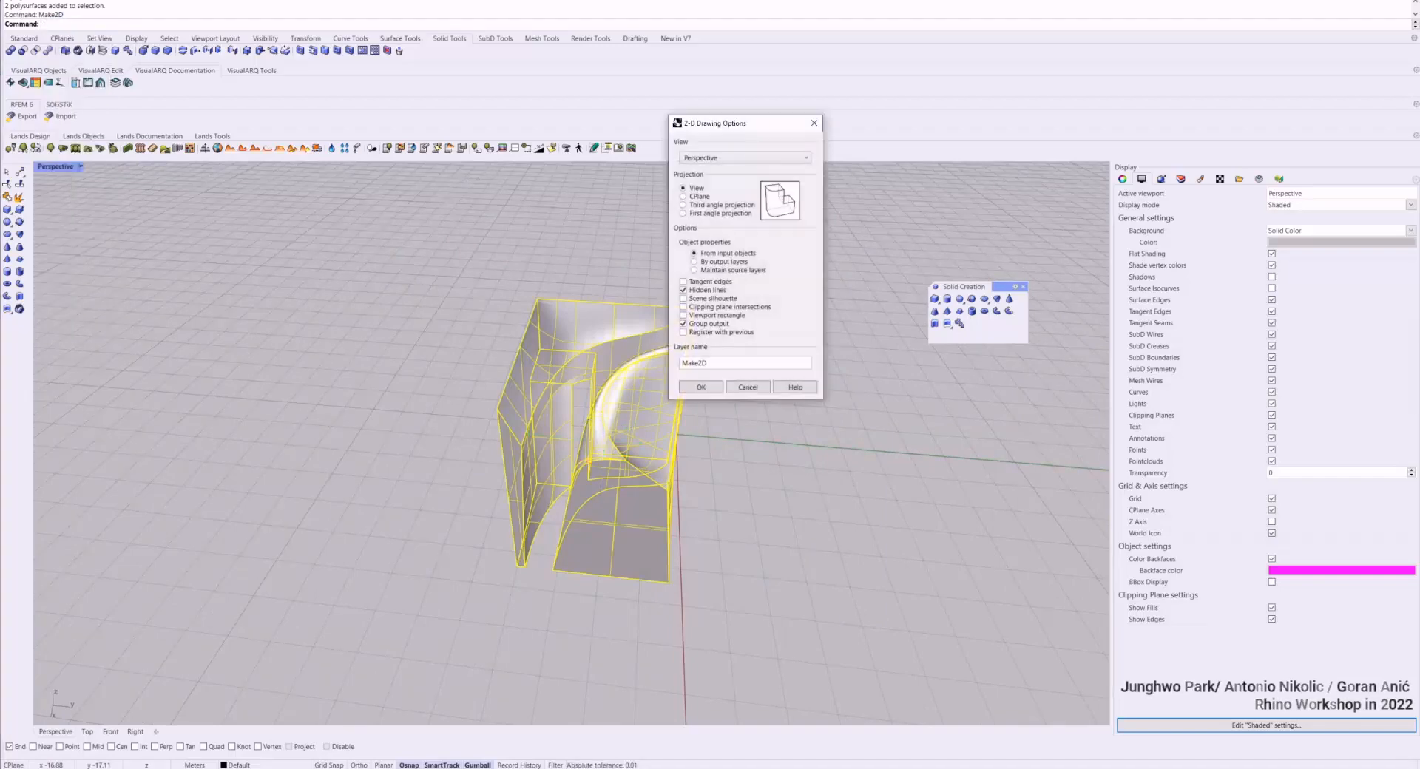
mouse_move(742, 132)
mouse_down()
mouse_move(786, 269)
mouse_move(836, 289)
mouse_up()
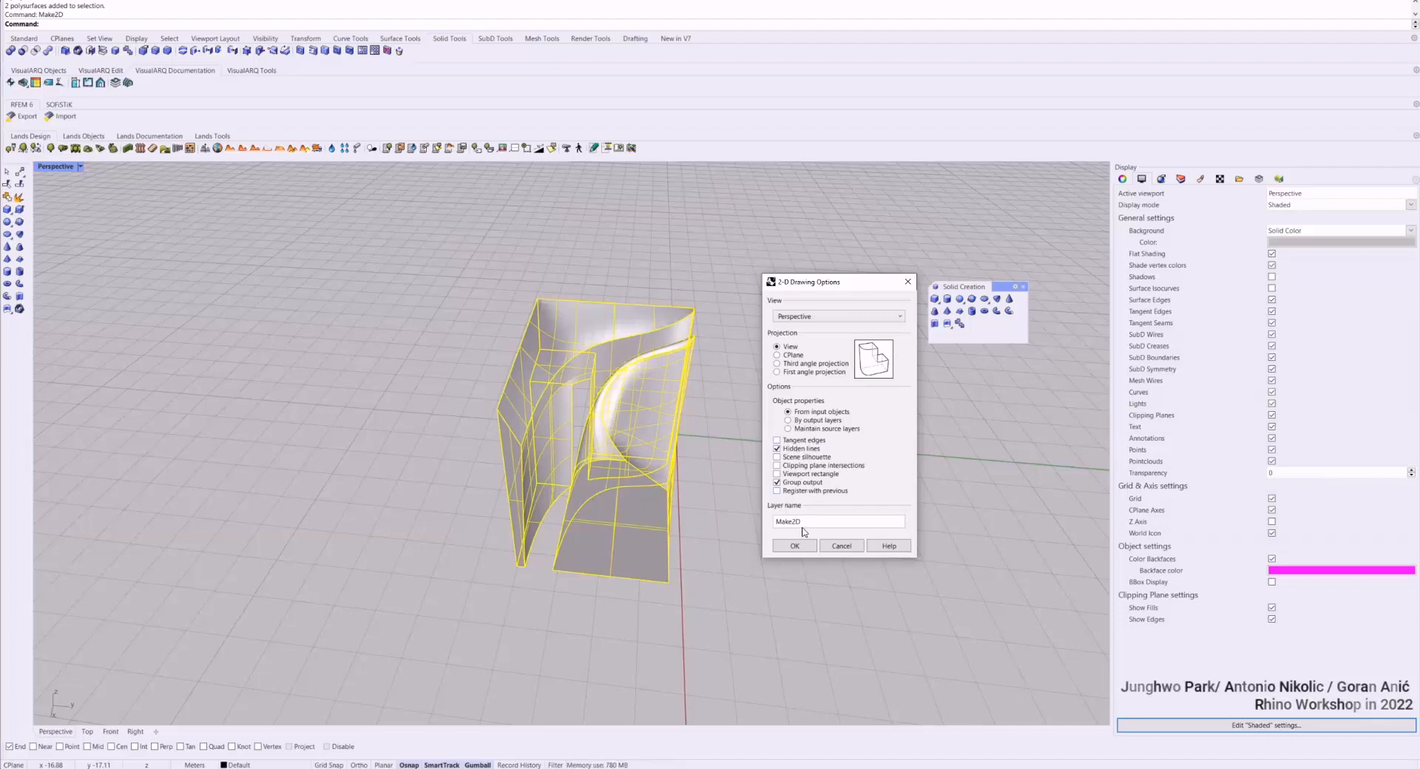
click(792, 547)
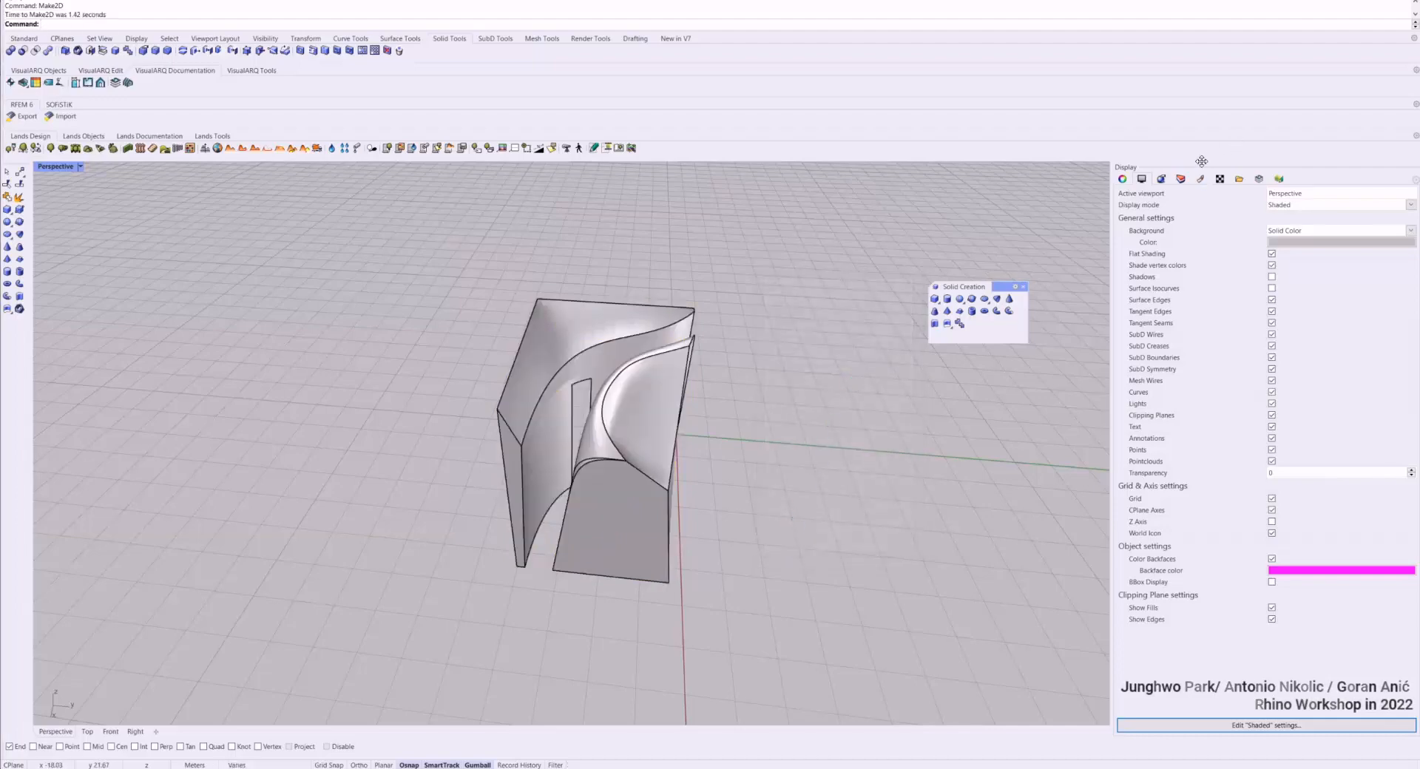
Expand the Make2D layer to its Visible and Hidden sublayers and open the Top view maximized to see the generated linework
click(1182, 179)
click(1127, 289)
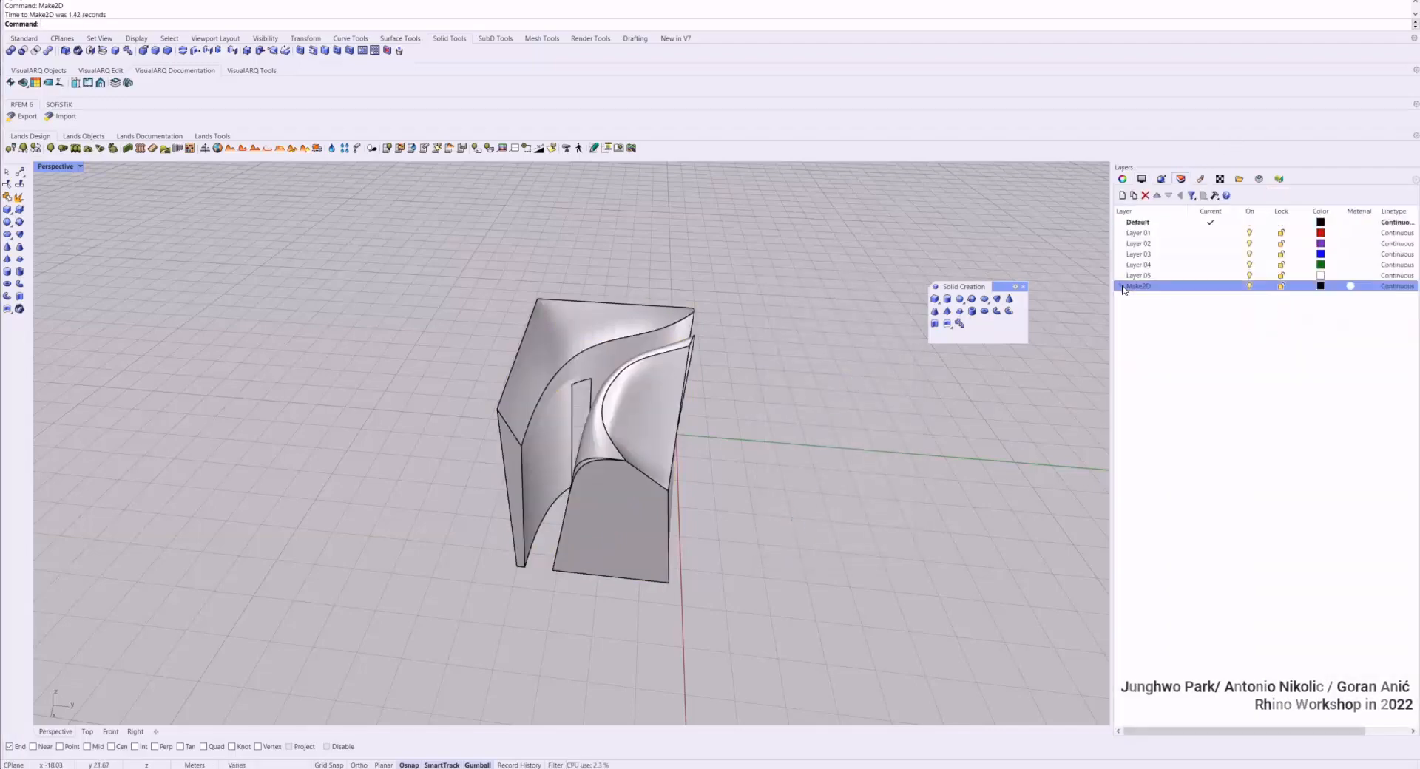
scroll(742, 277, down, 2)
scroll(742, 277, down, 18)
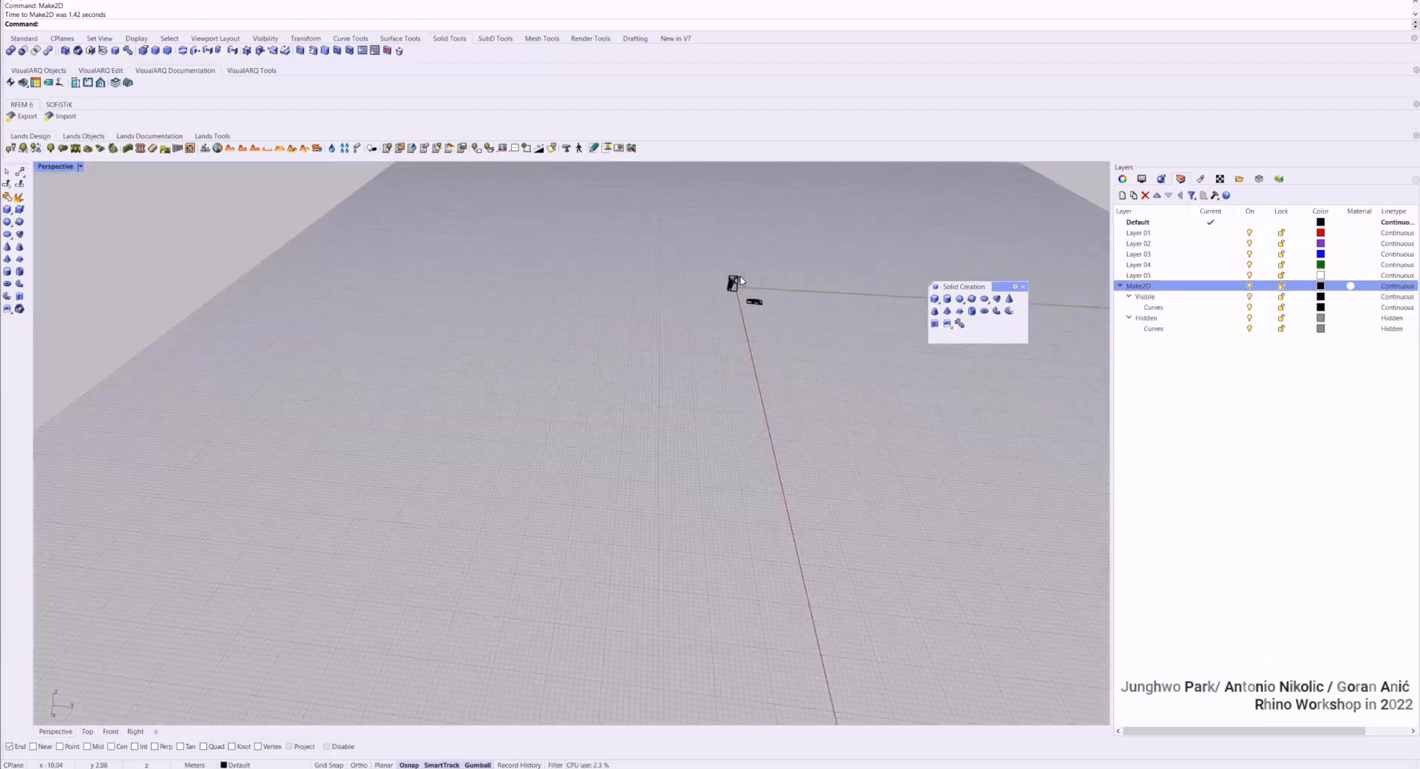
scroll(742, 277, up, 14)
mouse_move(742, 277)
right_down()
mouse_move(819, 333)
mouse_move(660, 406)
mouse_move(621, 353)
mouse_move(565, 333)
mouse_move(432, 336)
mouse_move(438, 372)
mouse_move(47, 194)
right_up()
scroll(660, 406, up, 10)
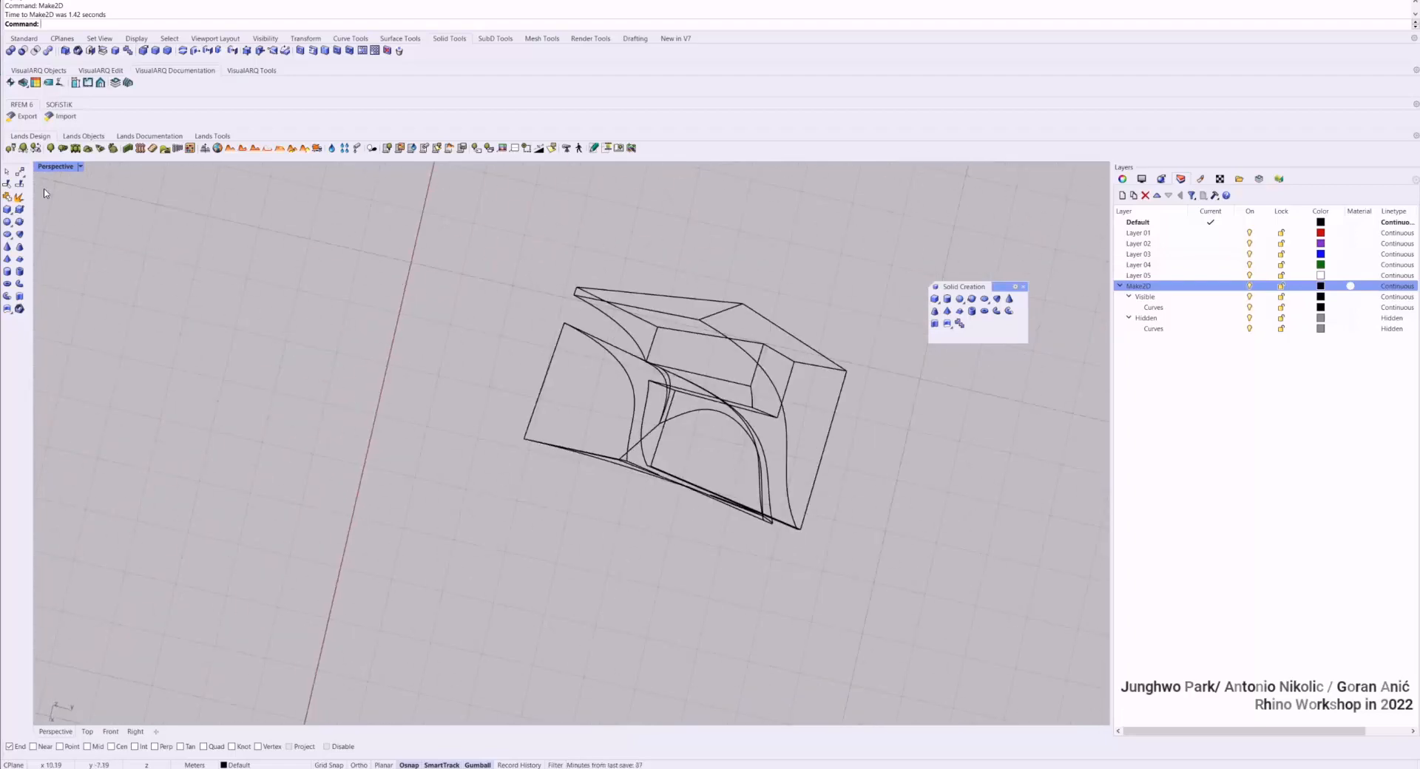
double_click(70, 167)
double_click(53, 167)
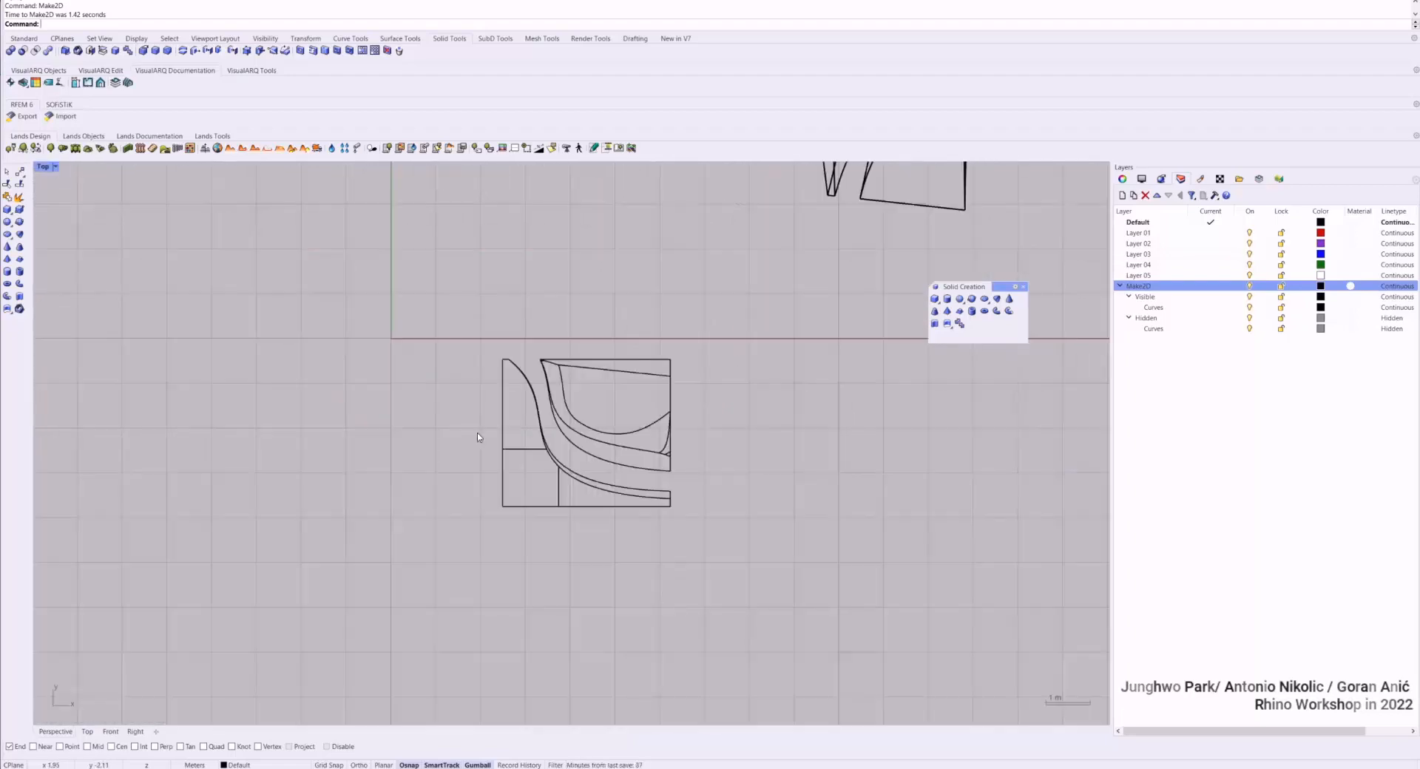
Set the Top view to Shaded display mode for viewing the perspective line drawing
scroll(477, 434, up, 5)
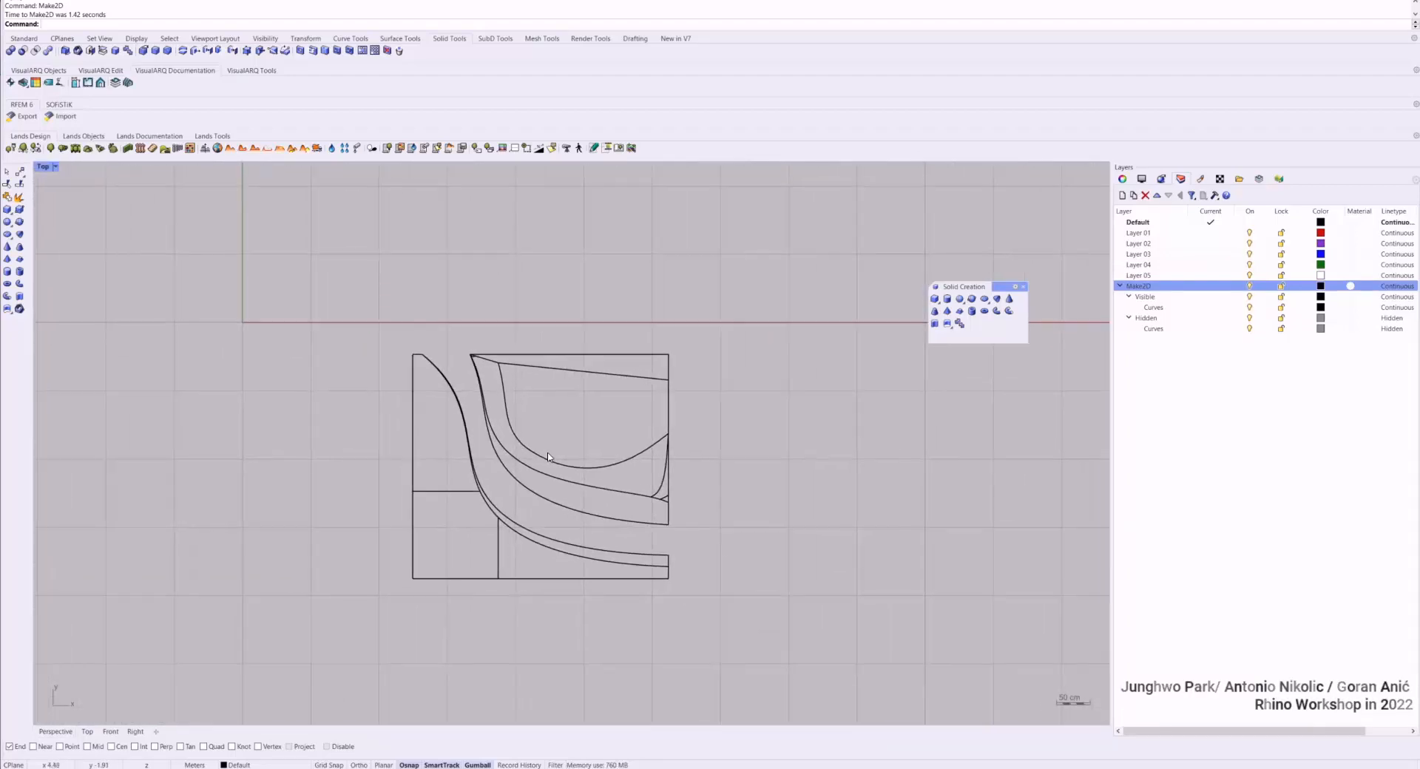
scroll(549, 458, down, 8)
right_drag(553, 460, 508, 472)
scroll(688, 381, down, 4)
right_drag(688, 384, 658, 421)
scroll(709, 244, up, 2)
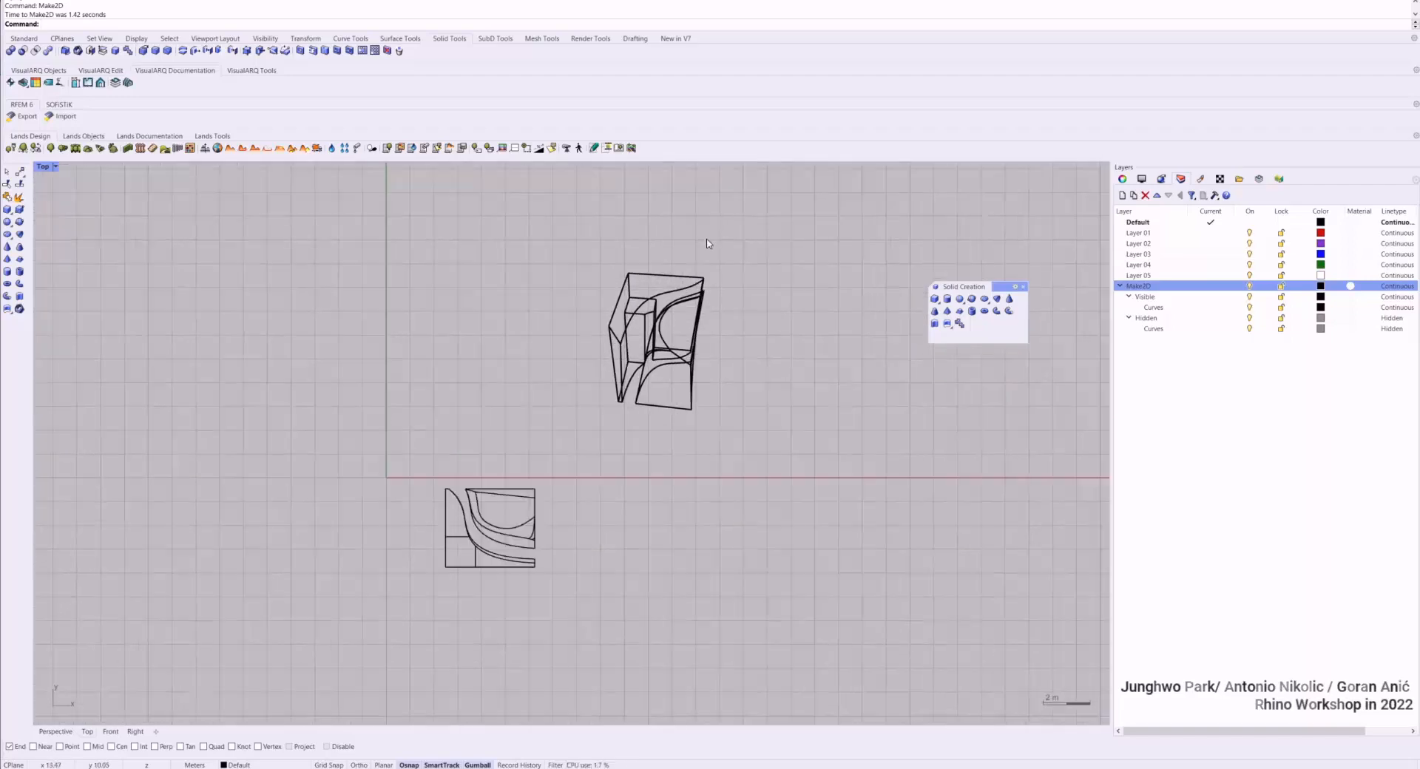
scroll(681, 298, up, 4)
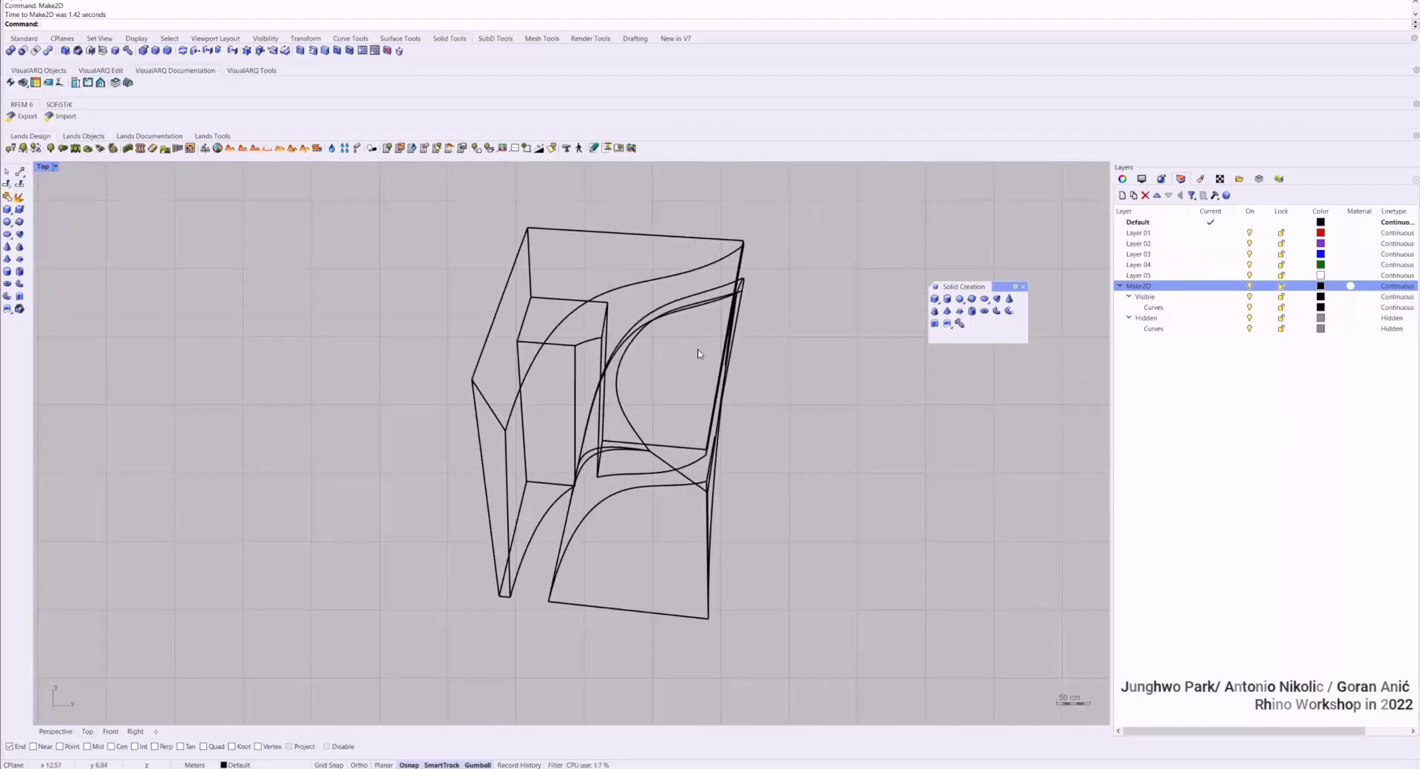
key(ctrl+alt+s)
right_drag(752, 374, 736, 343)
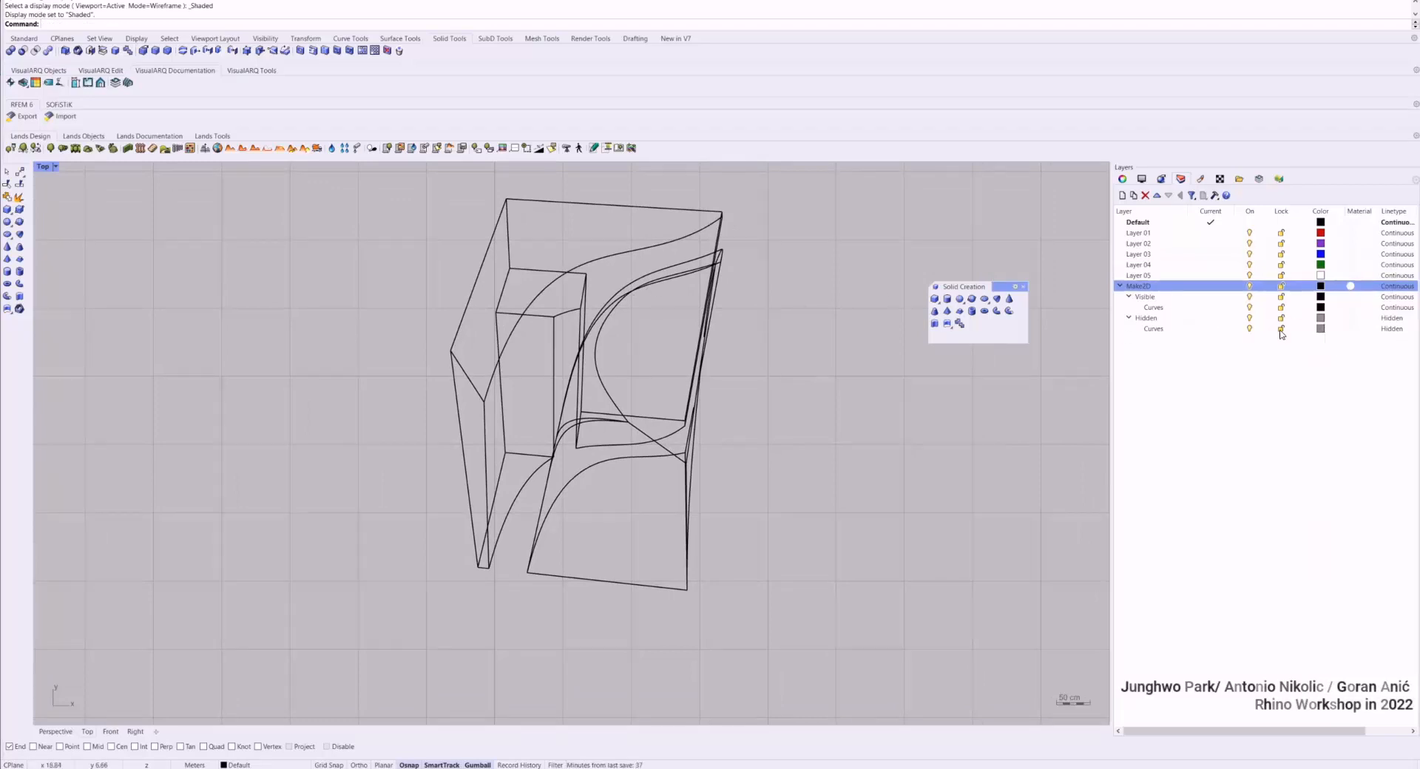
Switch the Curves sublayer under Hidden off and back on to check the hidden lines of the drawing
click(1251, 329)
click(1252, 330)
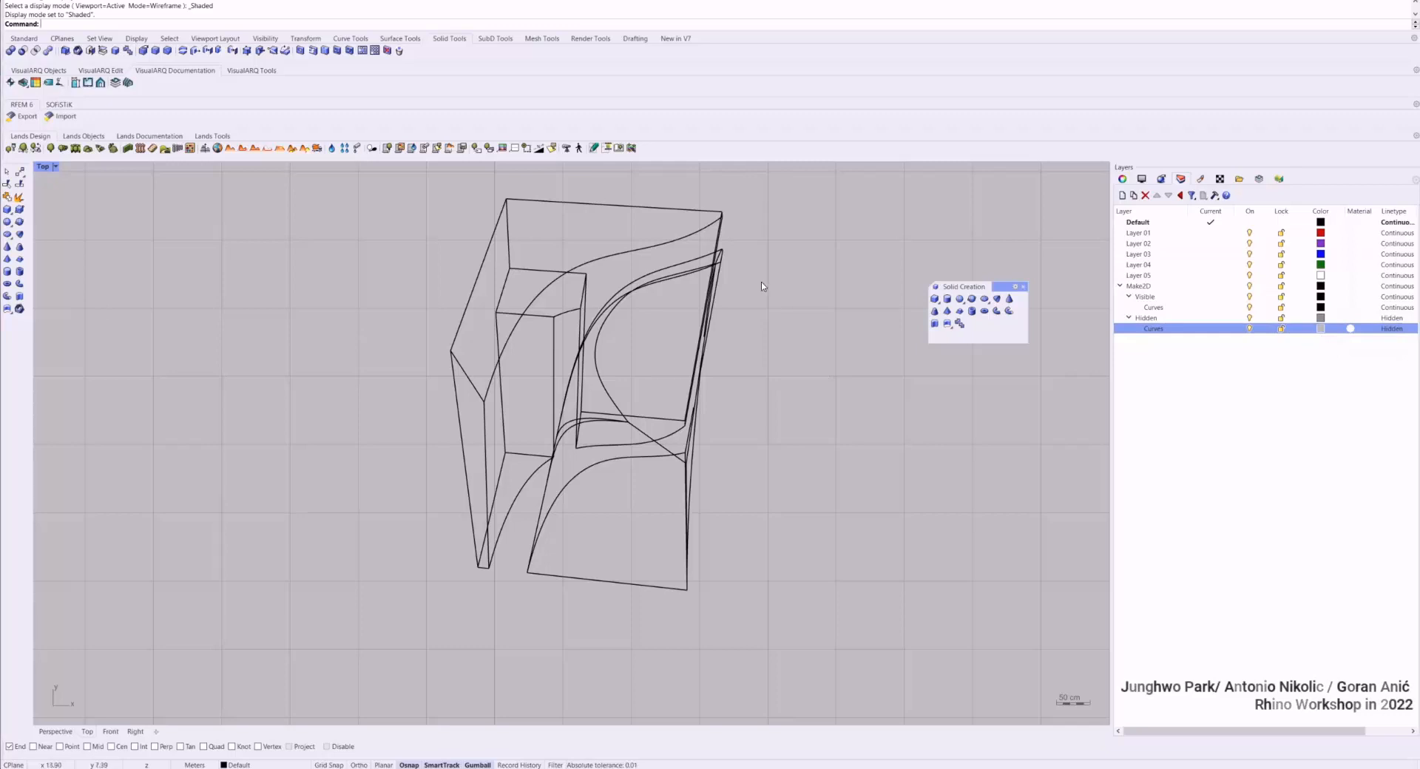
scroll(562, 311, up, 5)
right_drag(699, 349, 656, 338)
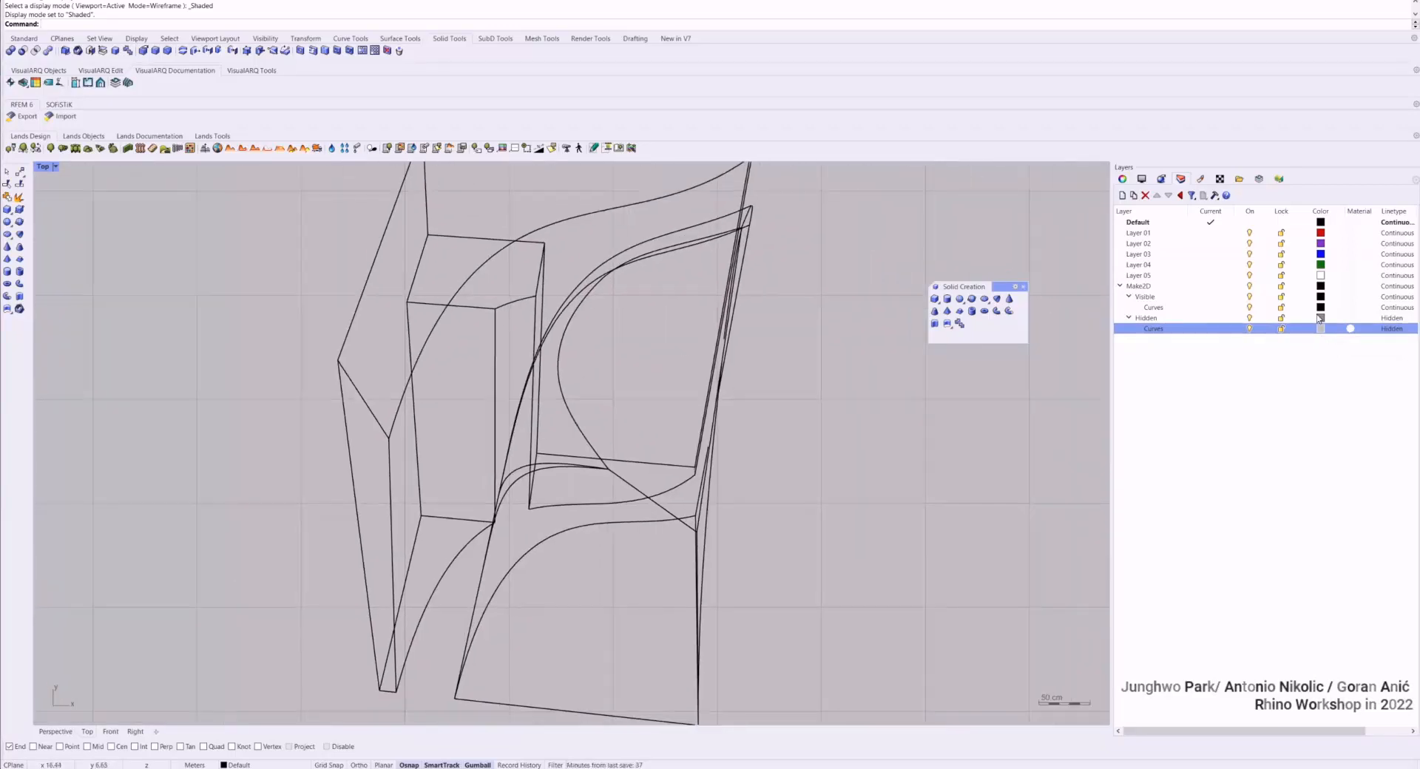
Give the shaded Top view a solid white background, hide its grid, turn Ortho on and frame the whole line drawing
drag(1107, 294, 1036, 294)
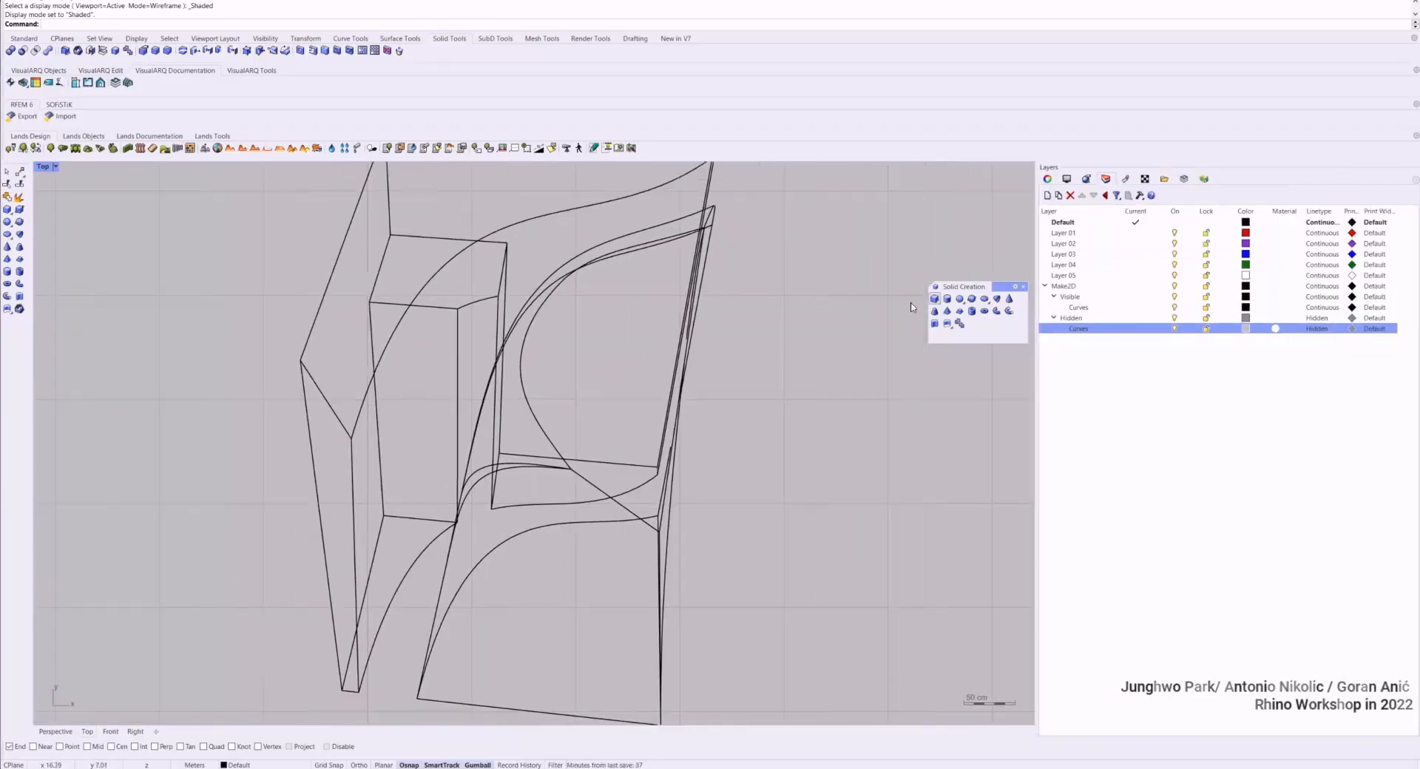
click(1068, 179)
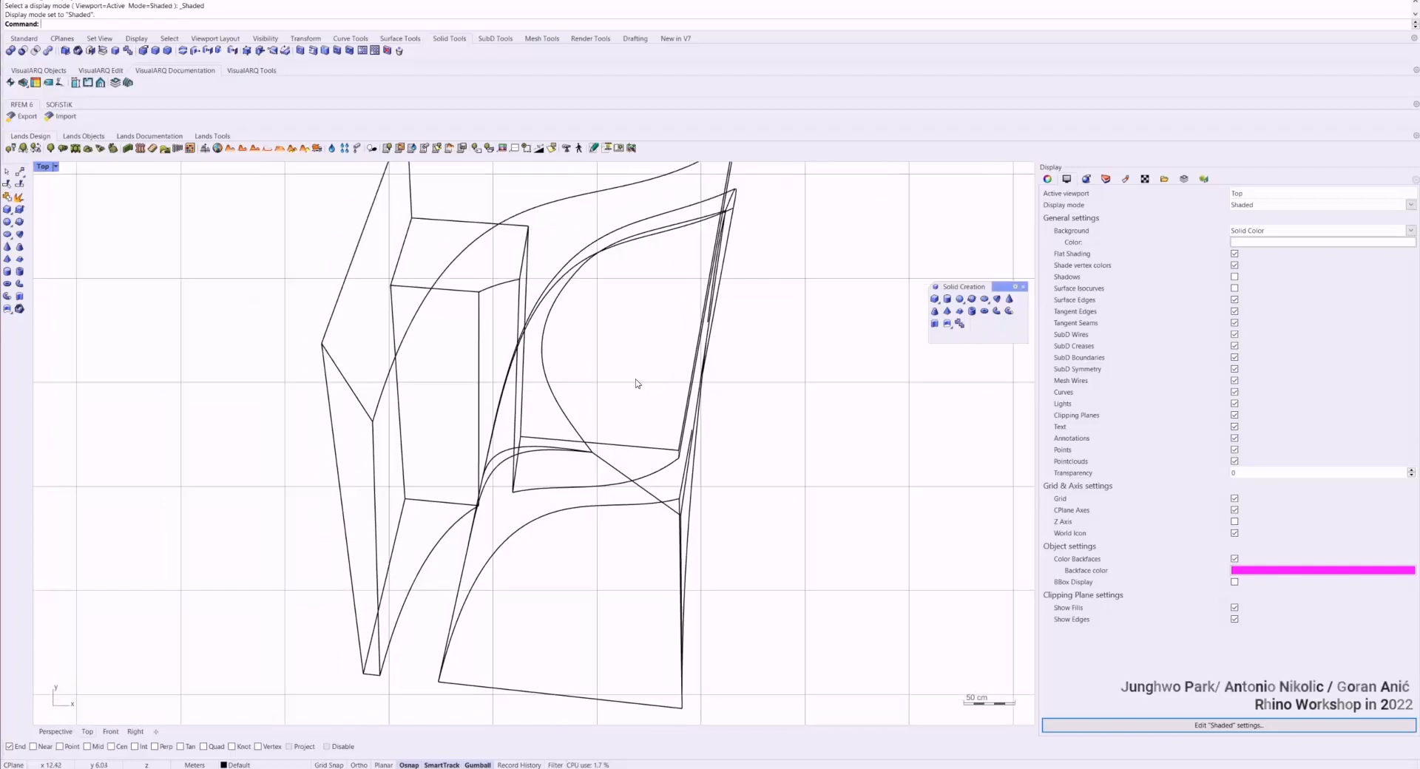
scroll(637, 383, down, 2)
right_drag(531, 382, 565, 418)
key(F7)
key(F8)
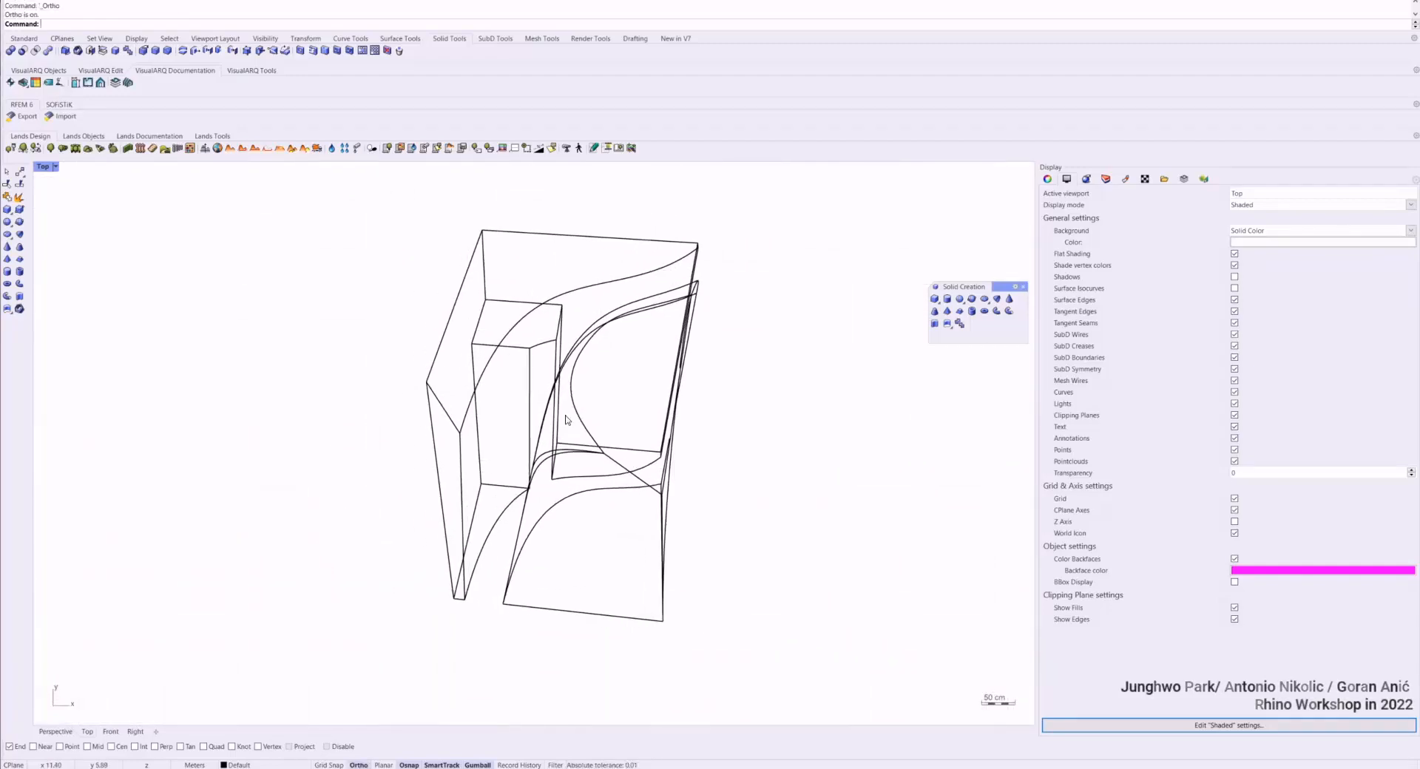
scroll(565, 418, down, 2)
Start a print of the Top view and define a print window enclosing the whole line drawing
key(ctrl+p)
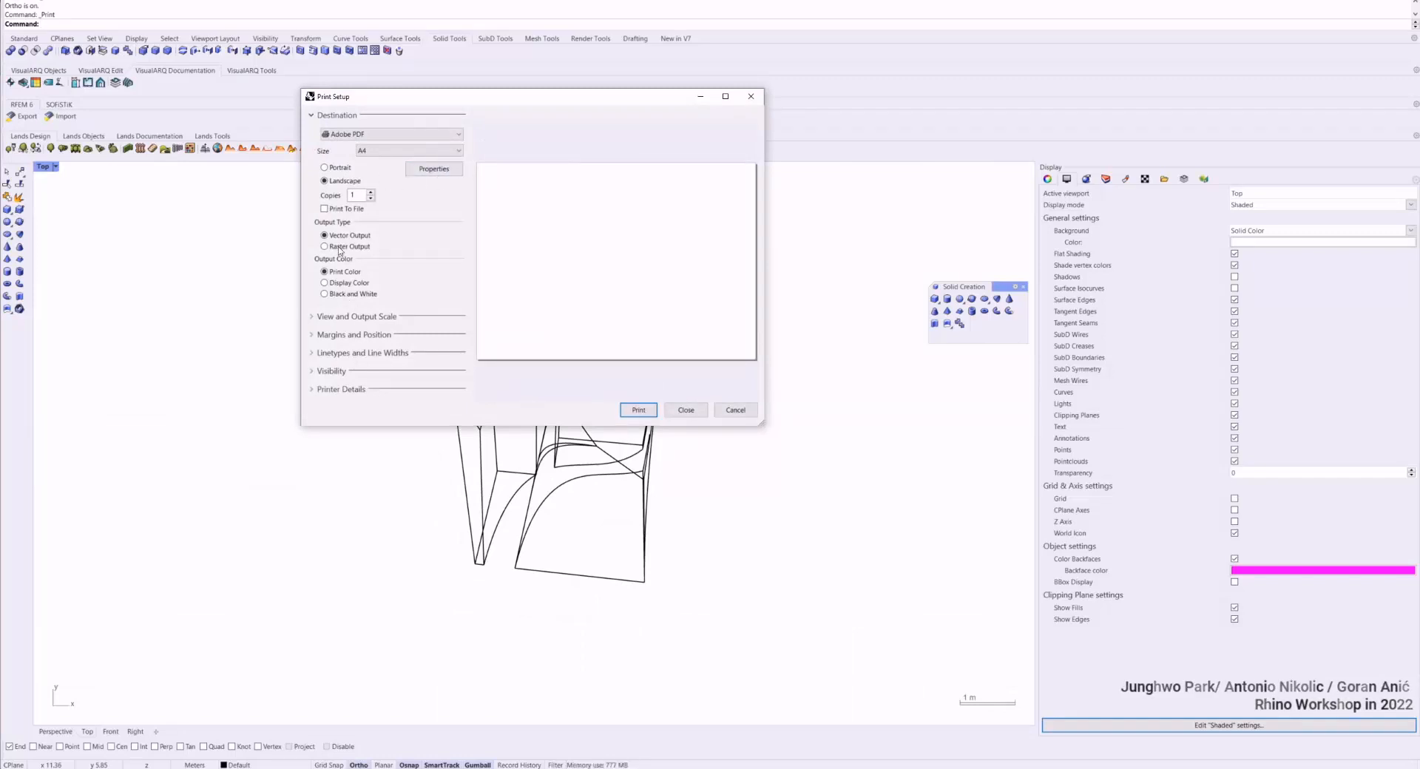
click(326, 317)
click(396, 379)
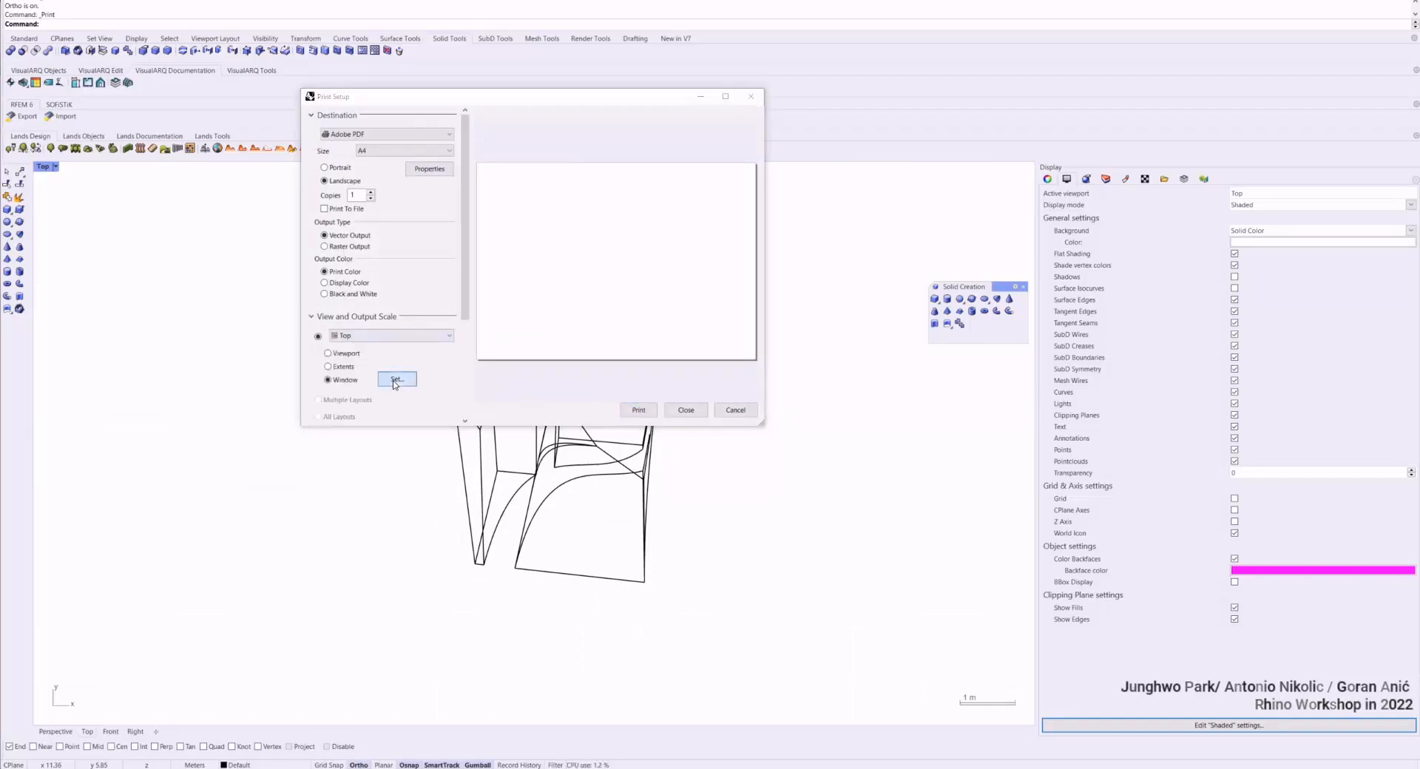
drag(349, 228, 781, 605)
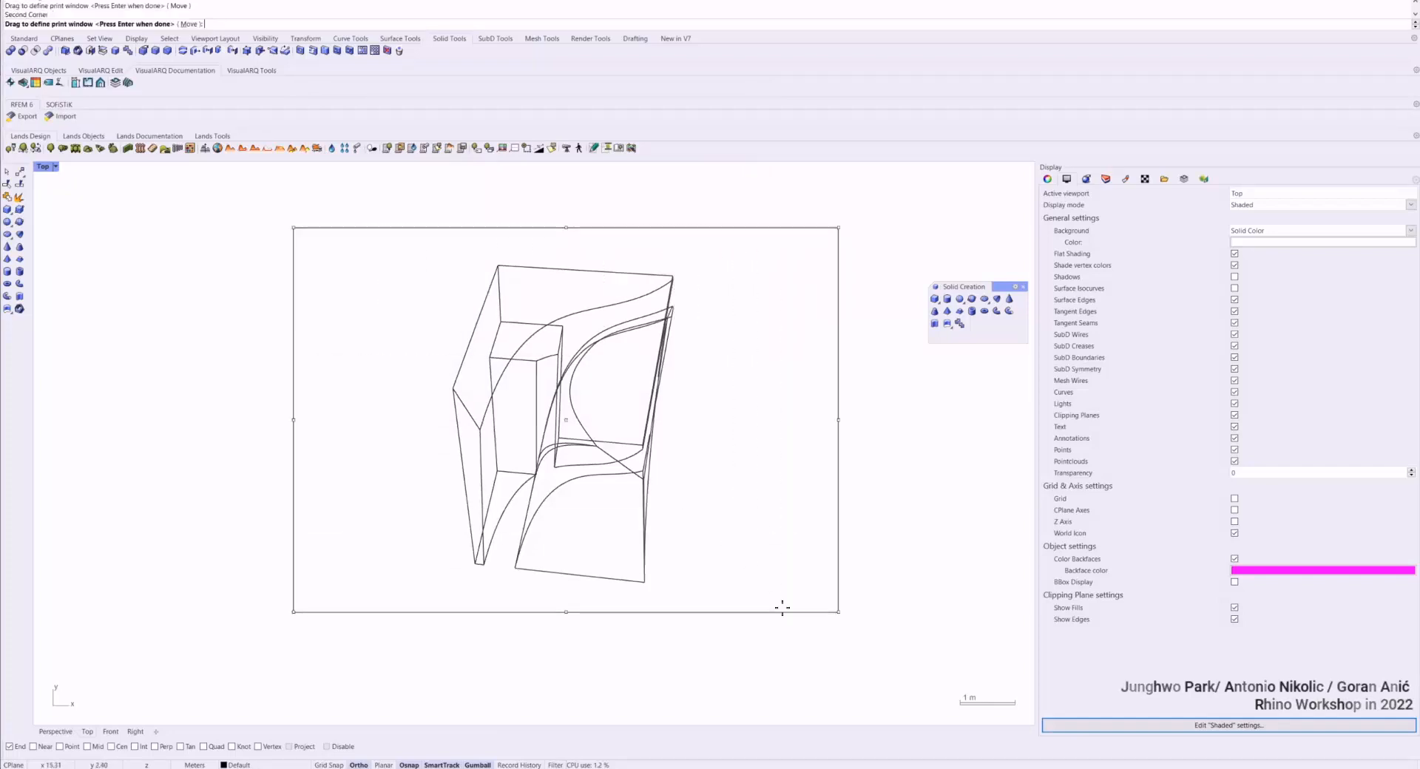
key(Return)
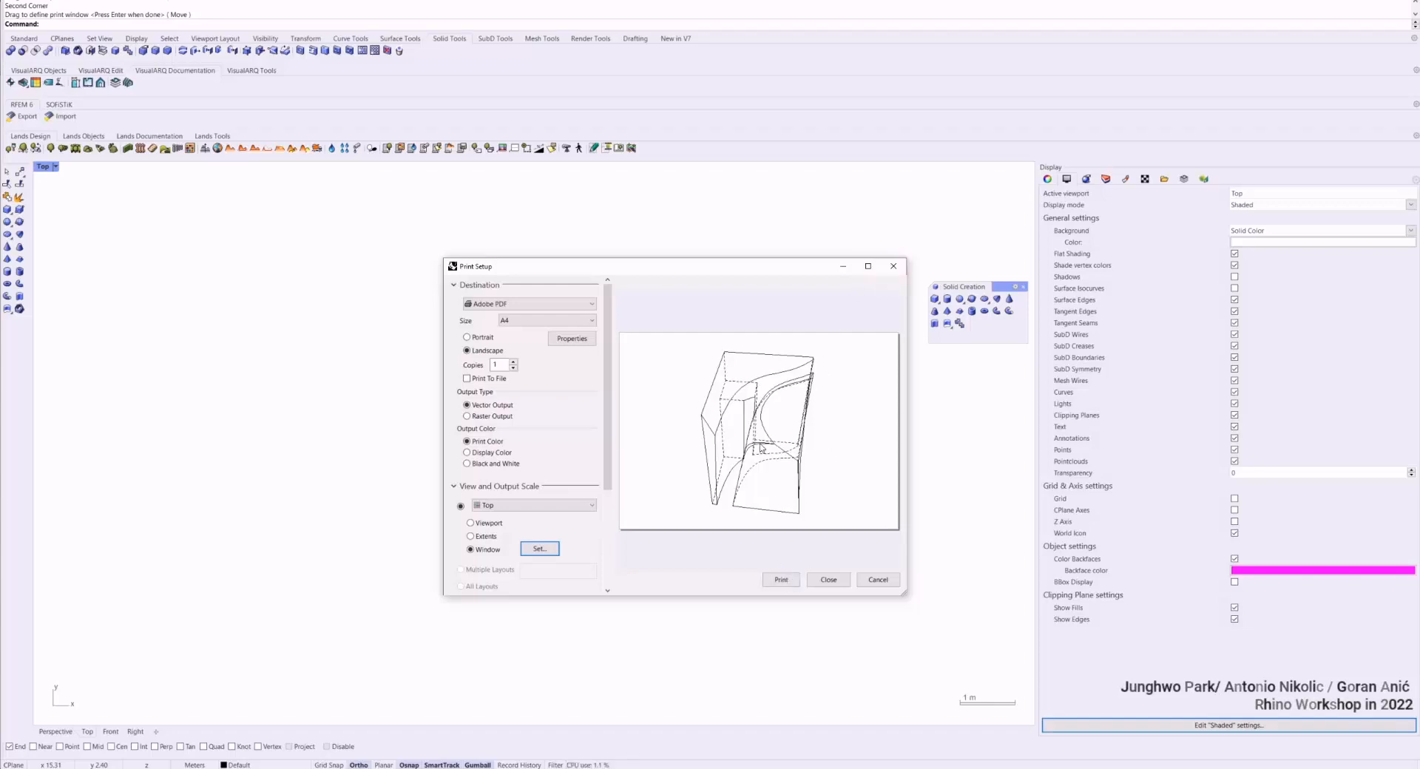
Print the drawing through Adobe PDF and save it in the Downloads folder as Make2D
click(774, 578)
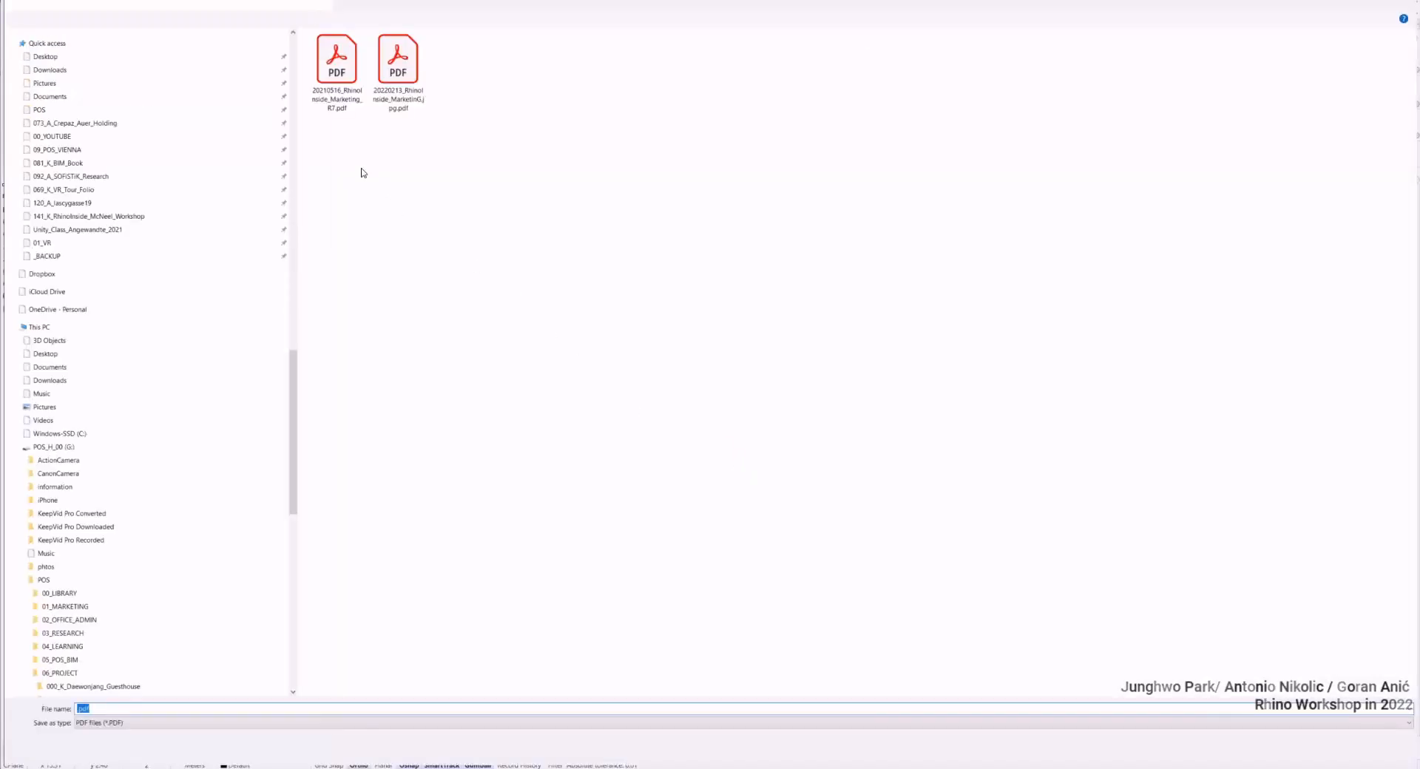
drag(294, 363, 296, 41)
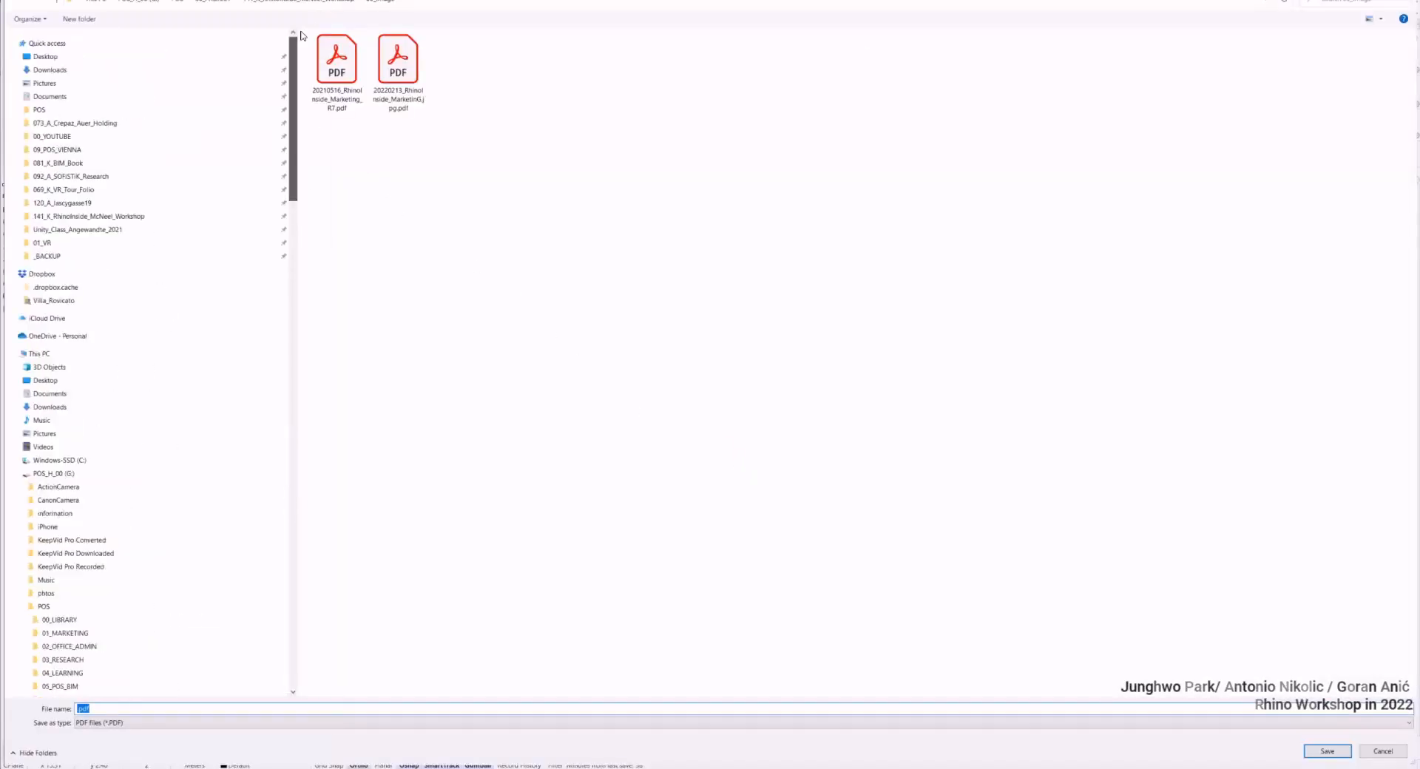
click(75, 61)
click(74, 70)
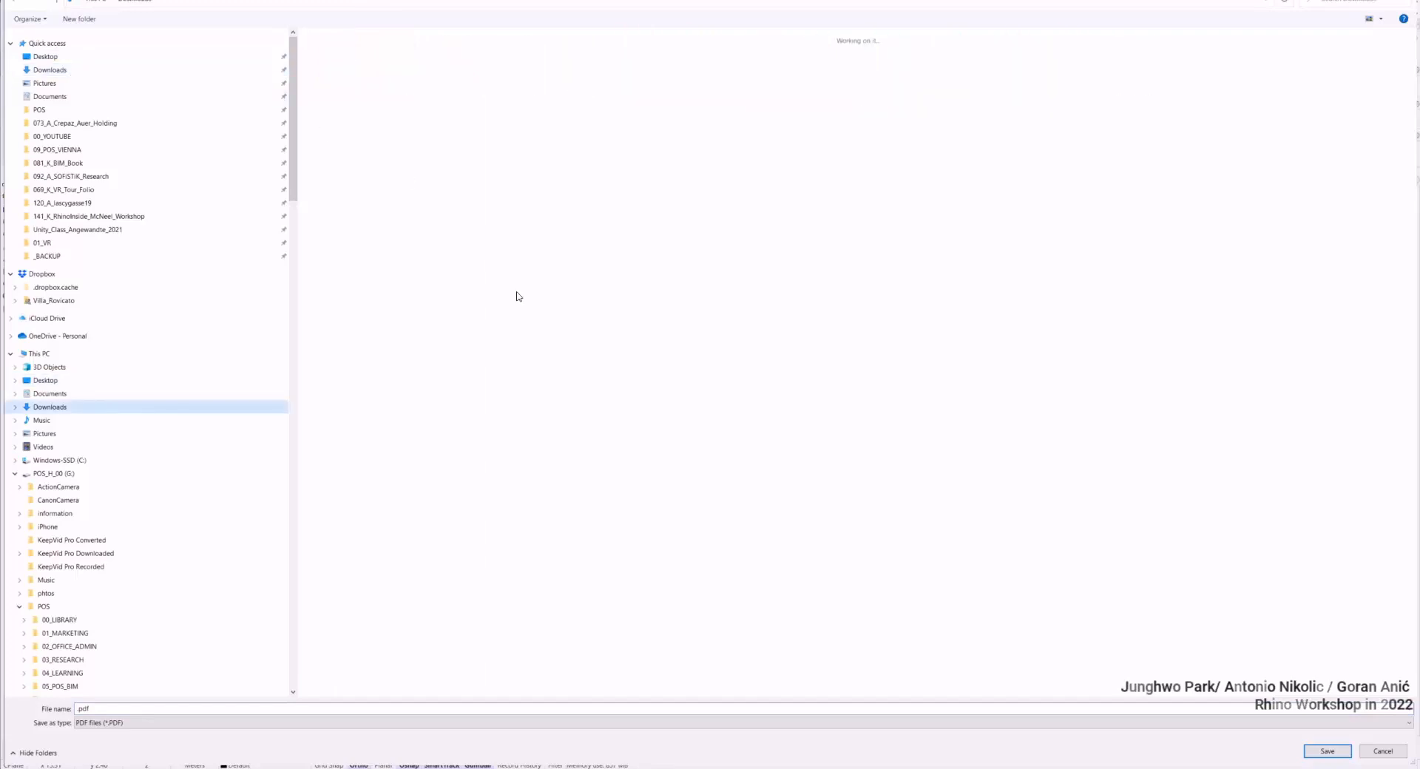
double_click(236, 708)
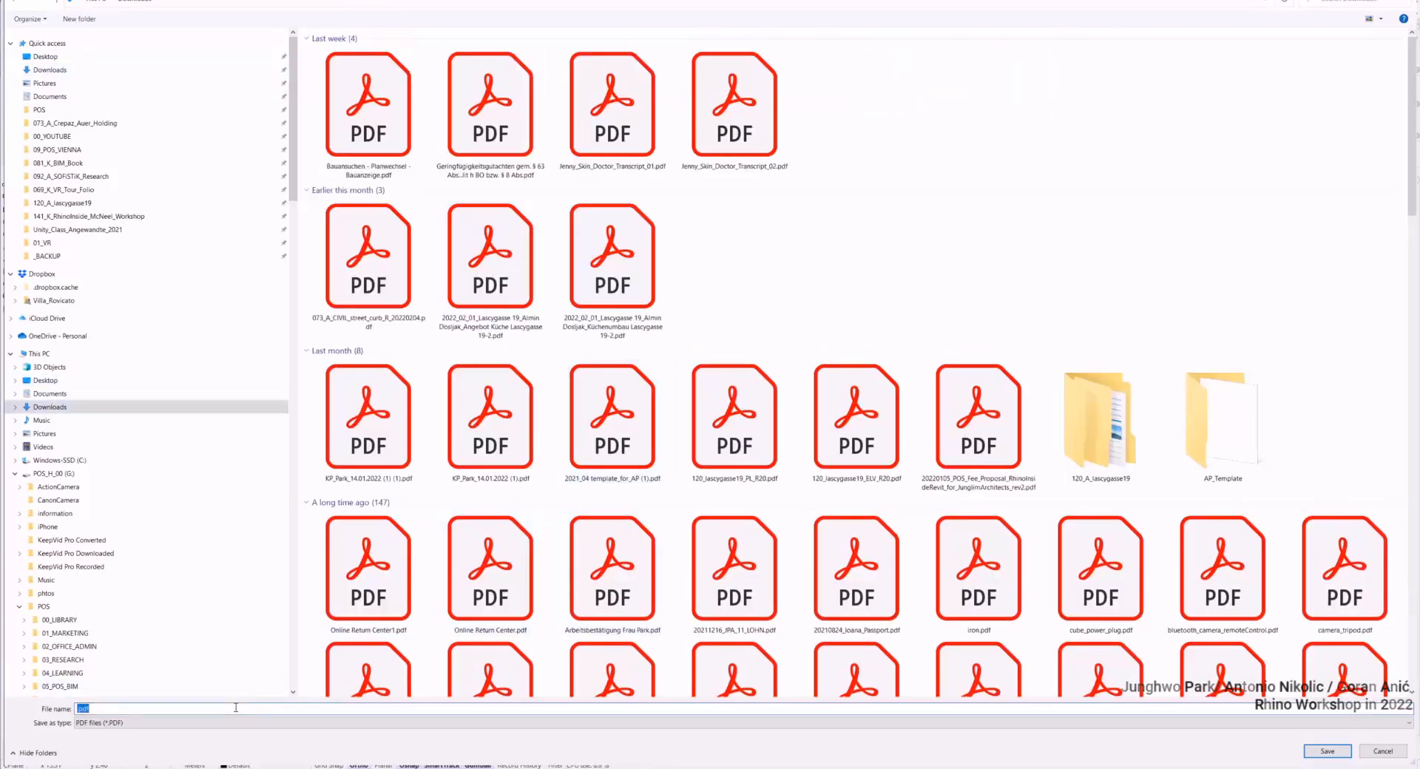
text(Maek2)
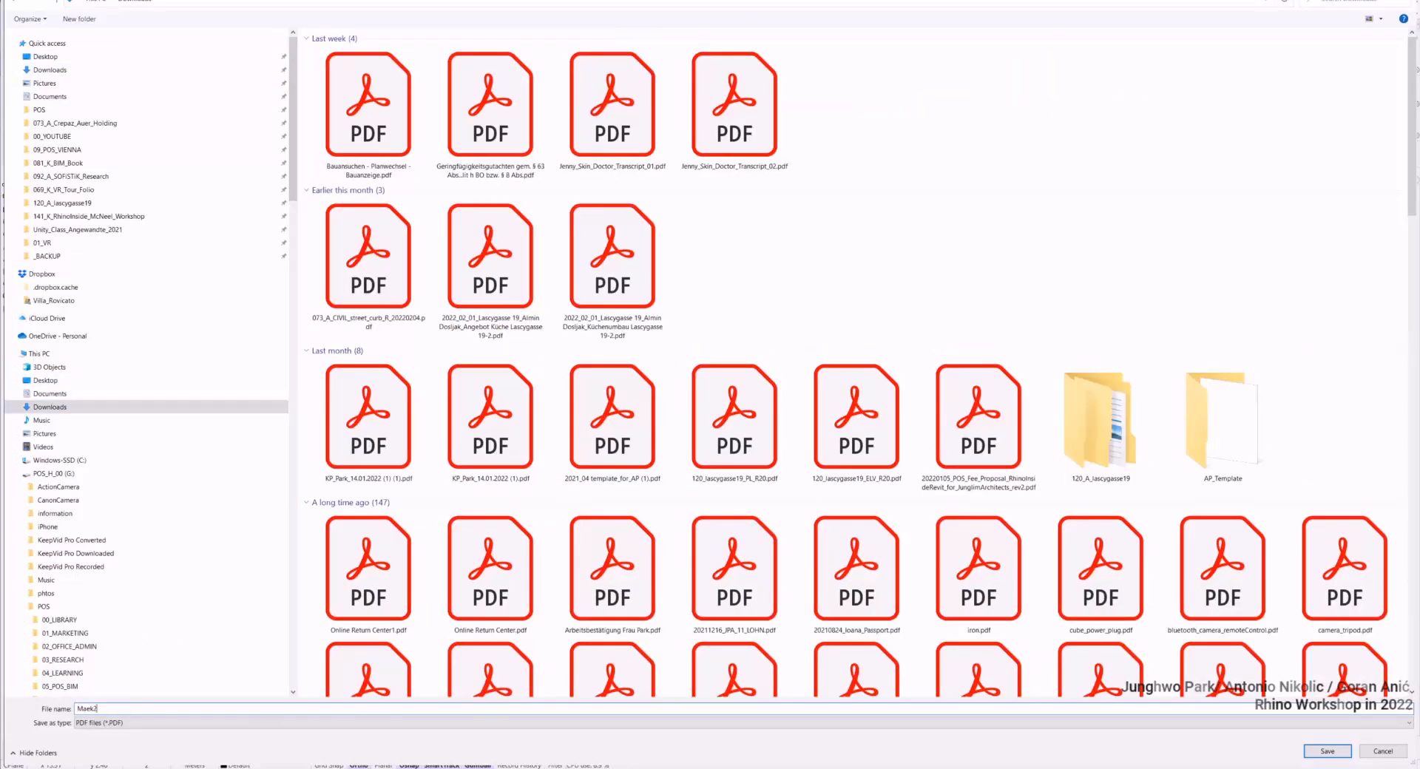
key(BackSpace)
text(ke)
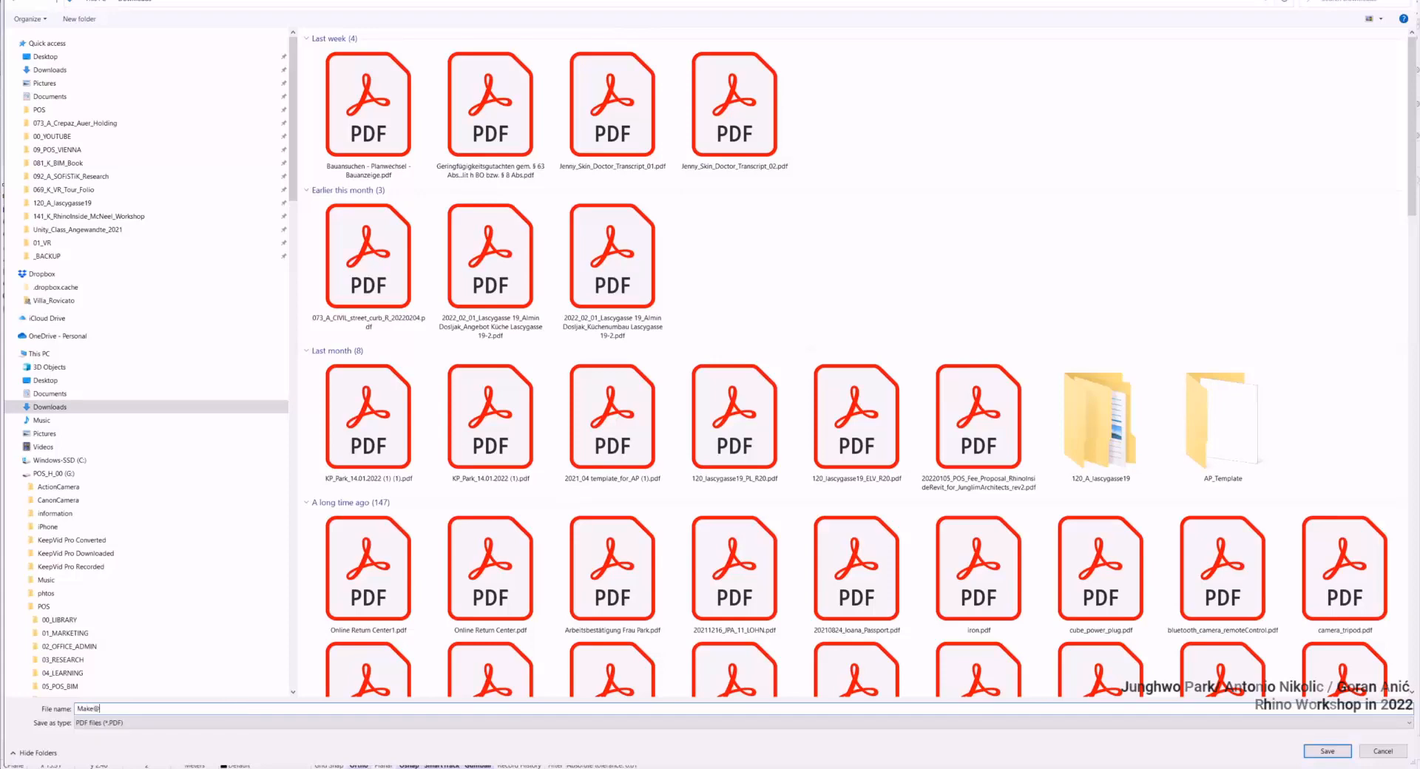
text(2D)
key(Return)
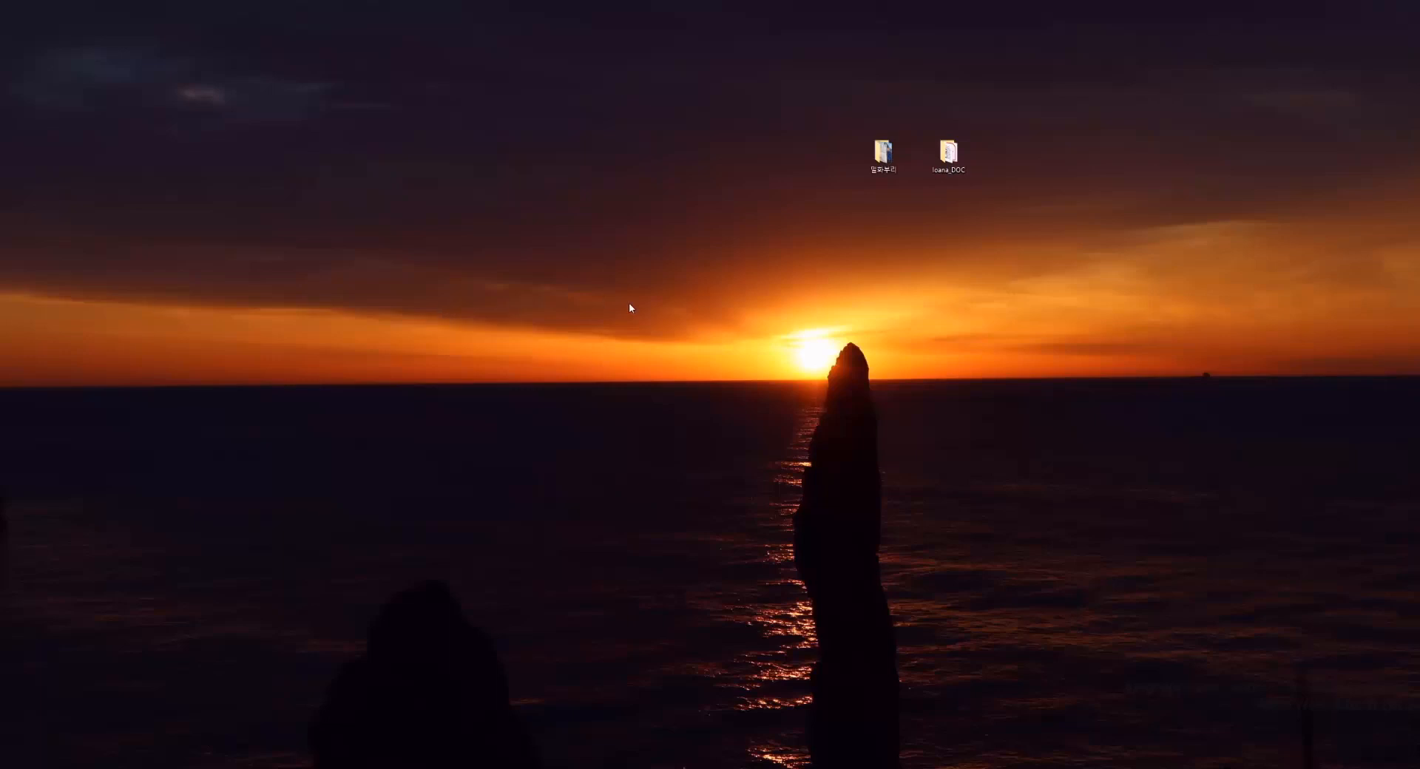
Launch Rhino again, view the templates for a new file, and close the startup window to get an empty document
right_click(768, 283)
click(462, 340)
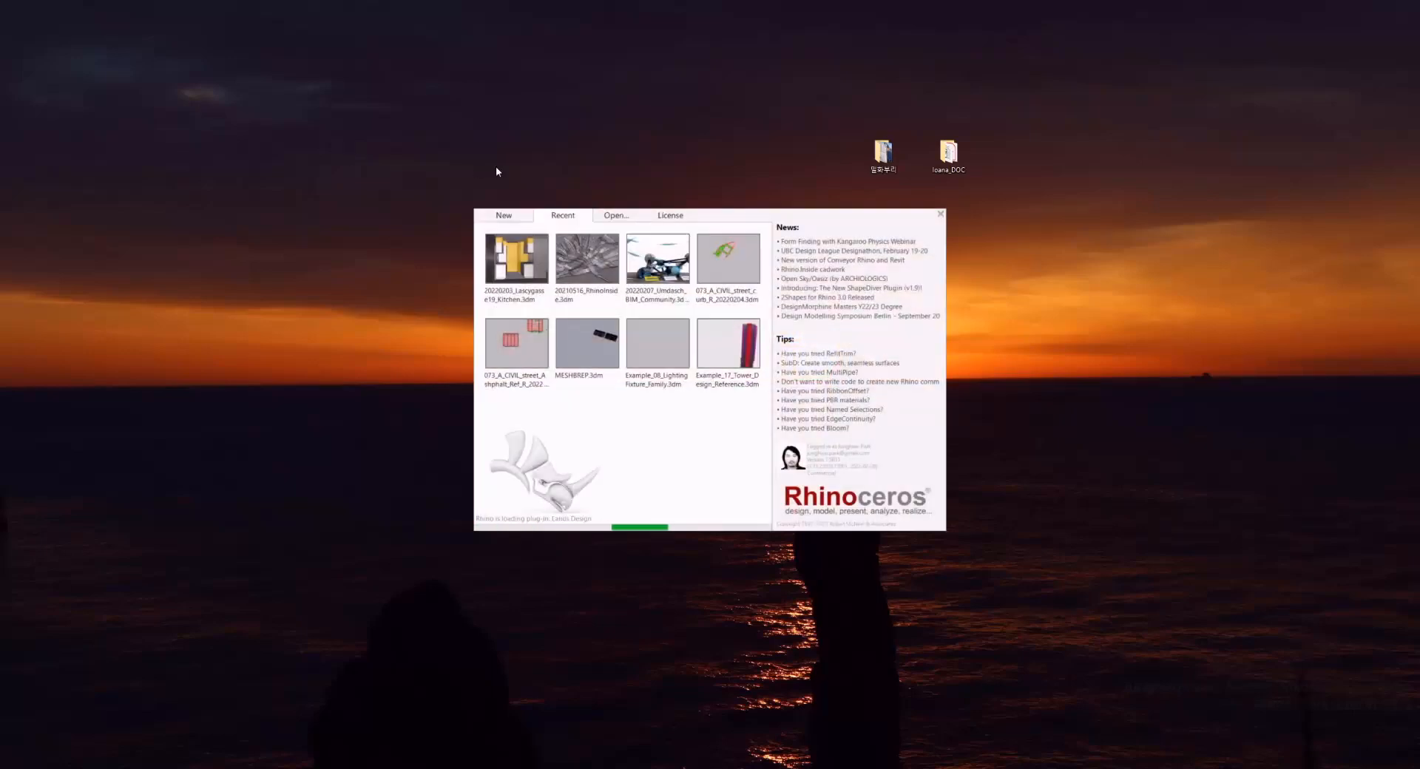
click(504, 215)
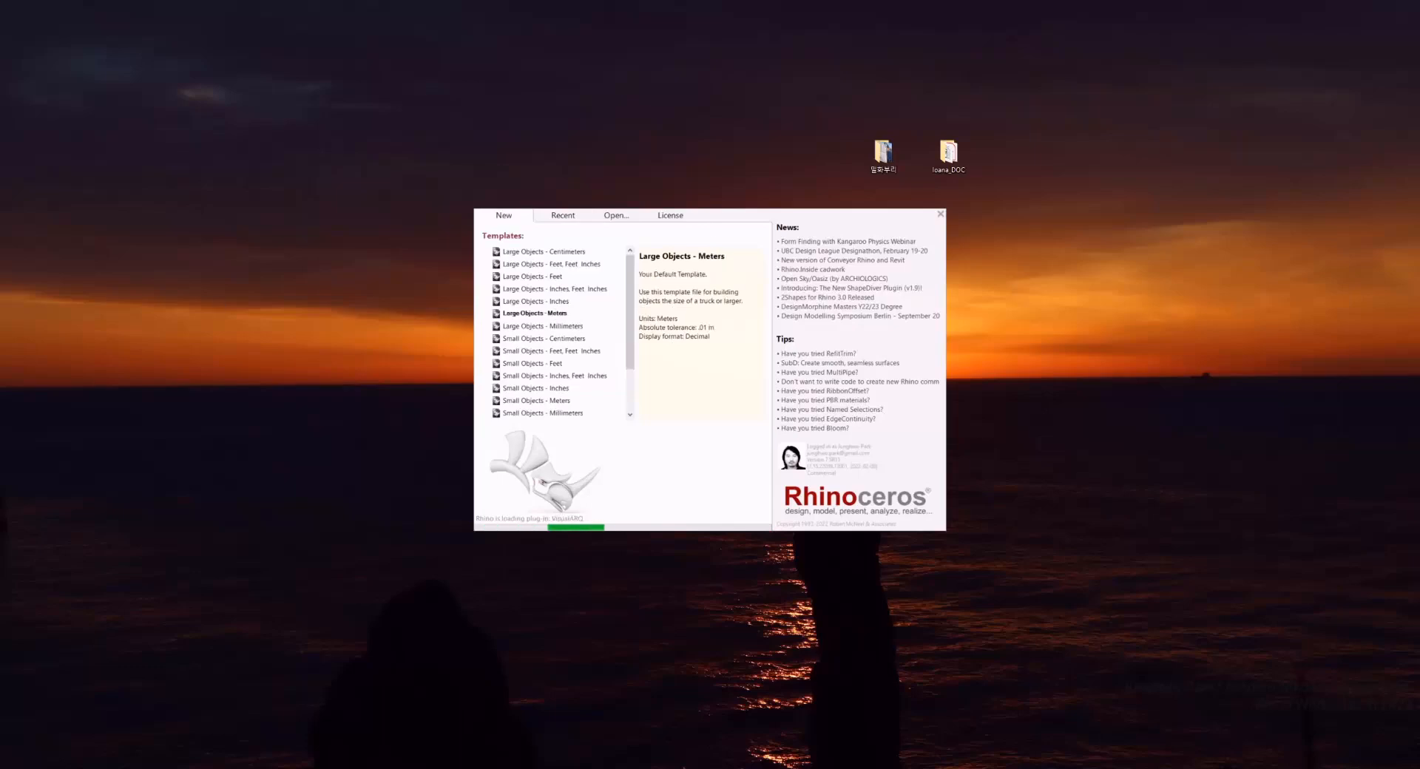
click(940, 214)
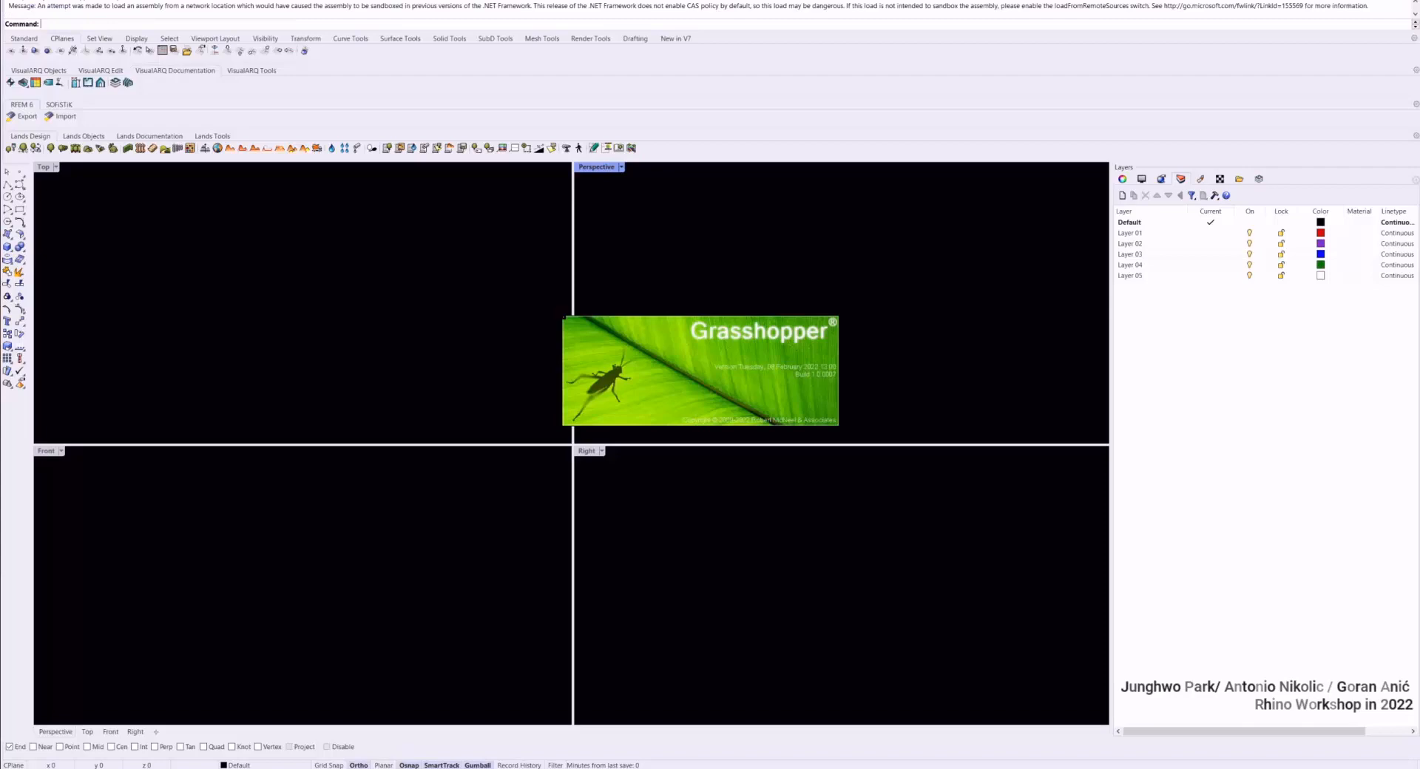
Switch to Chrome, search the web for "parts community" and open the PARTcommunity 3D CAD models site
key(alt+Tab)
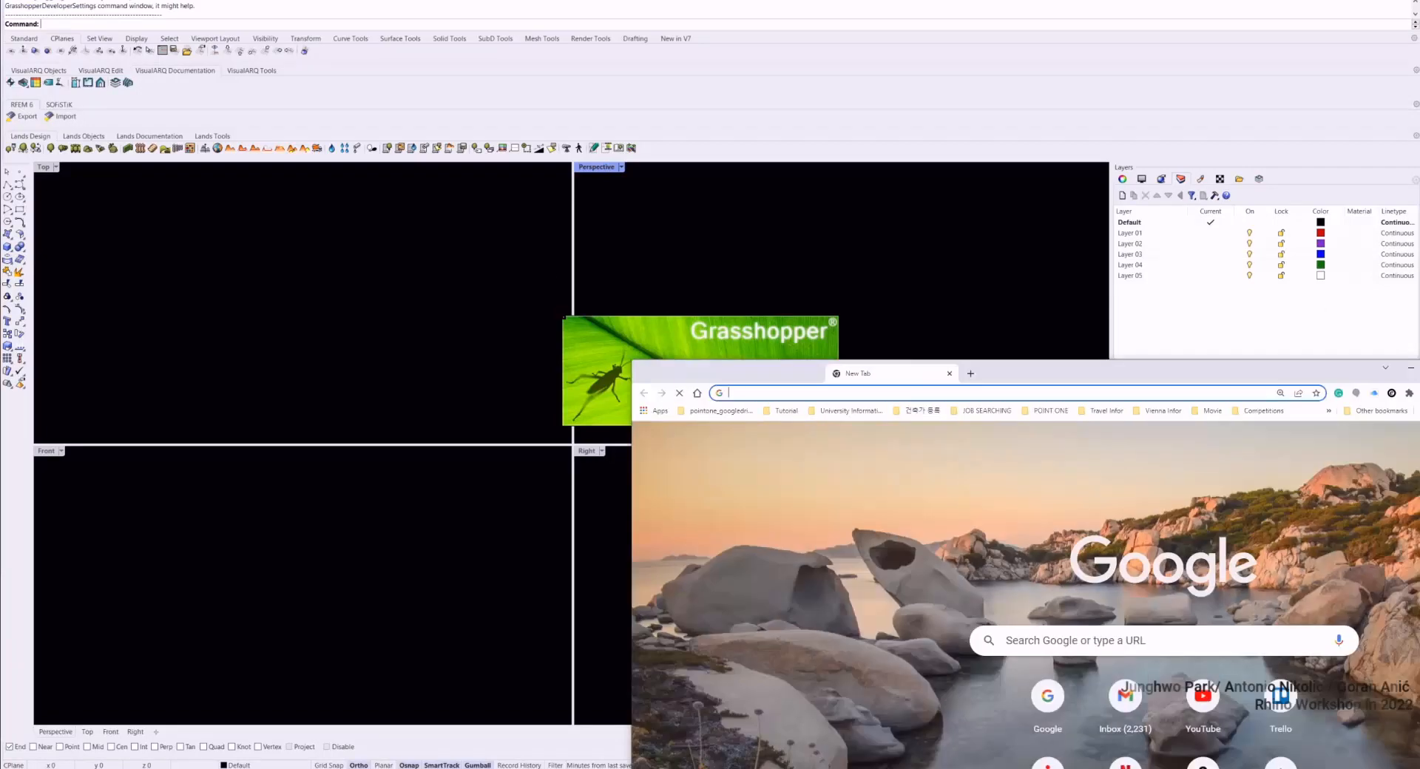
text(par)
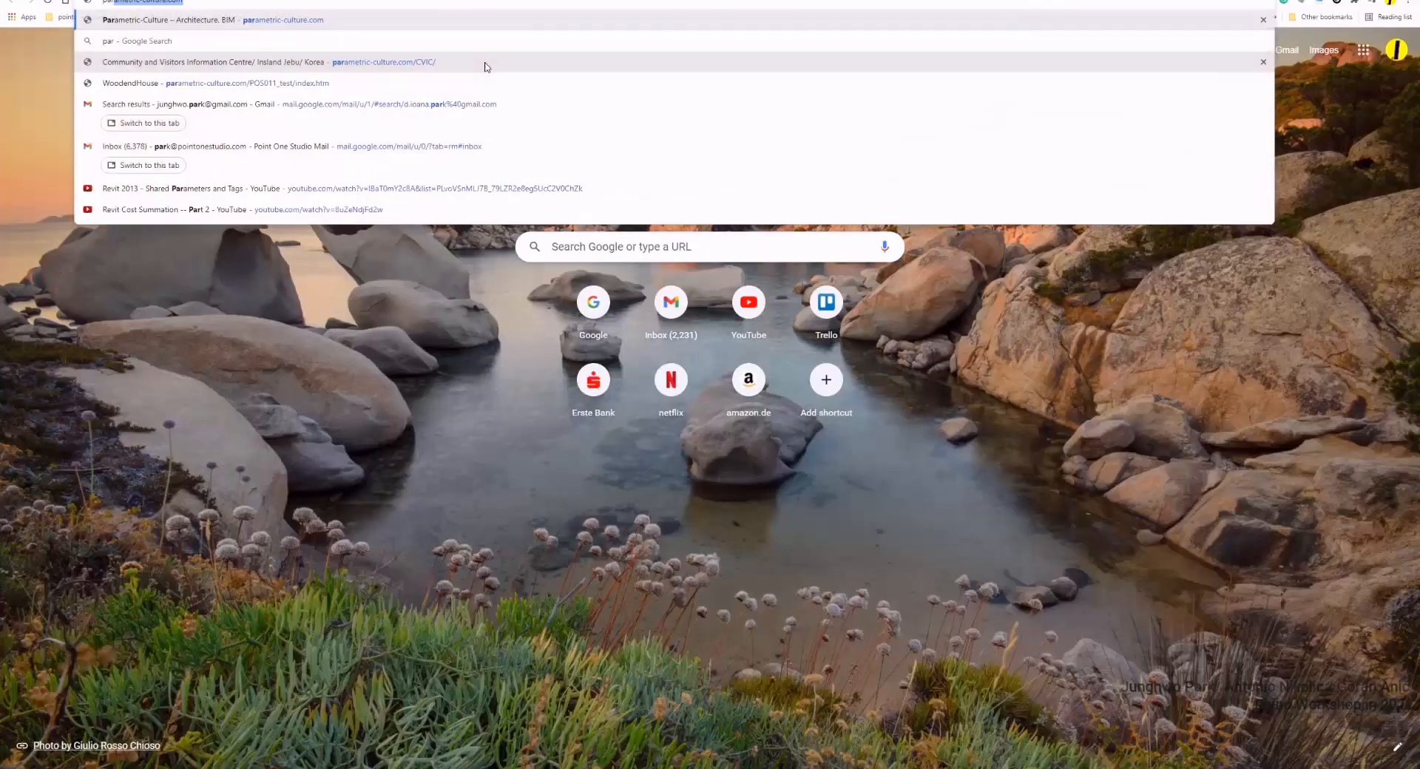
text(ts community)
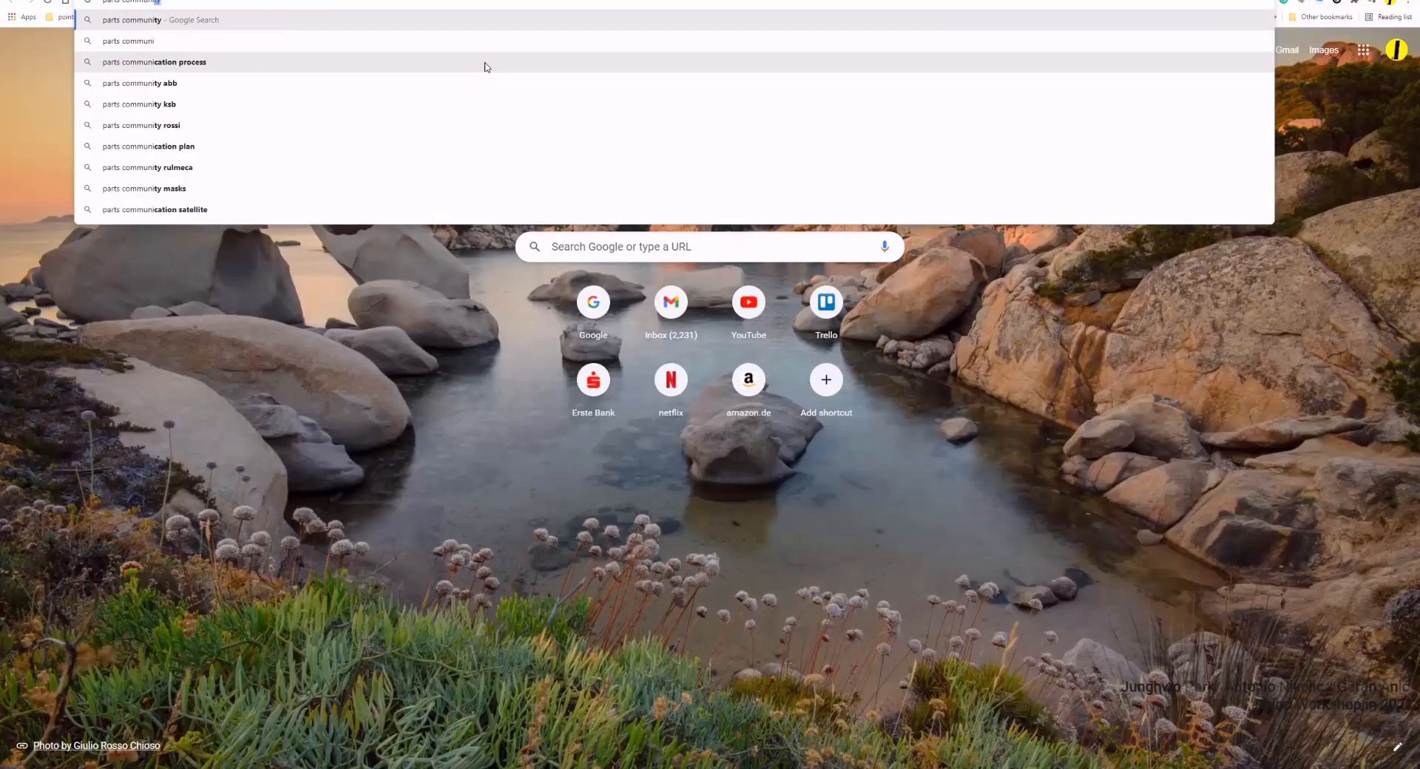
key(Return)
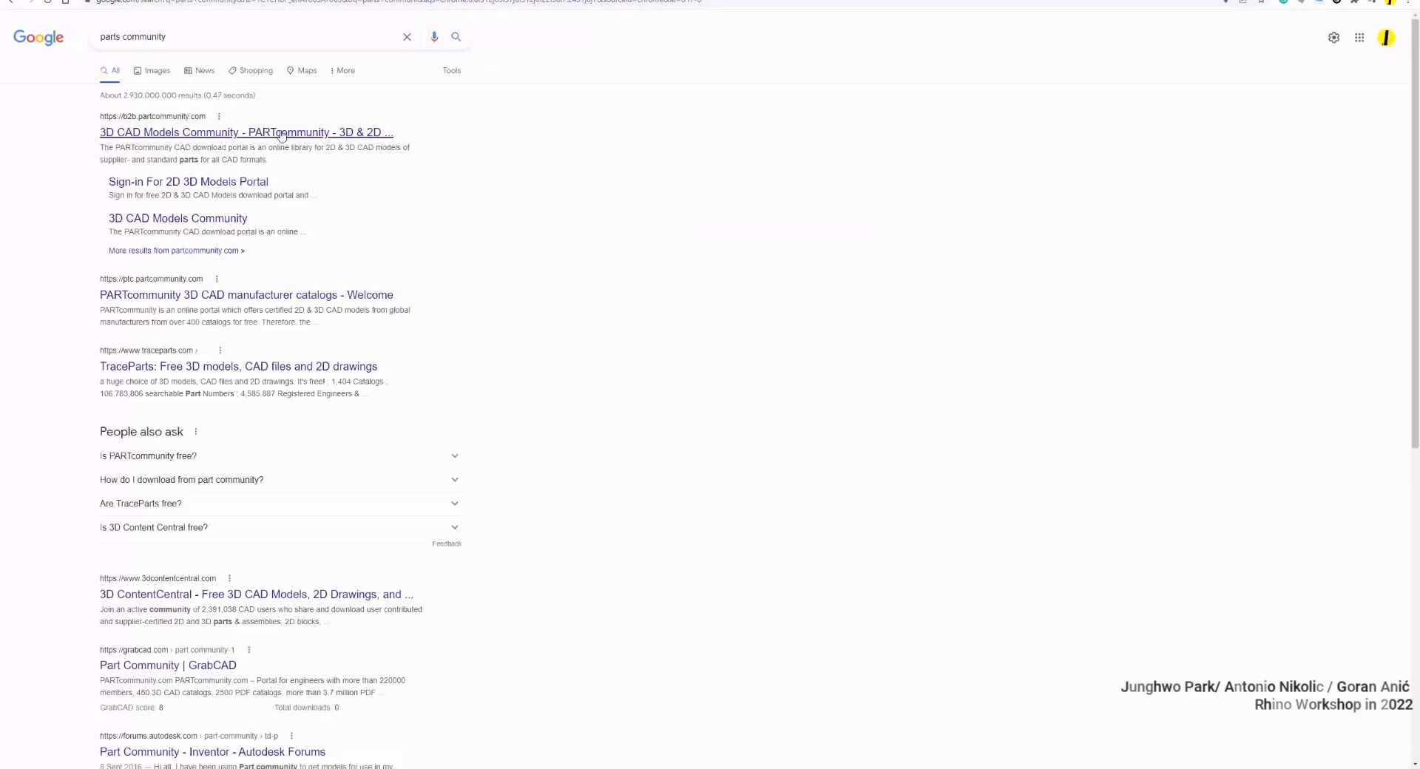
click(285, 134)
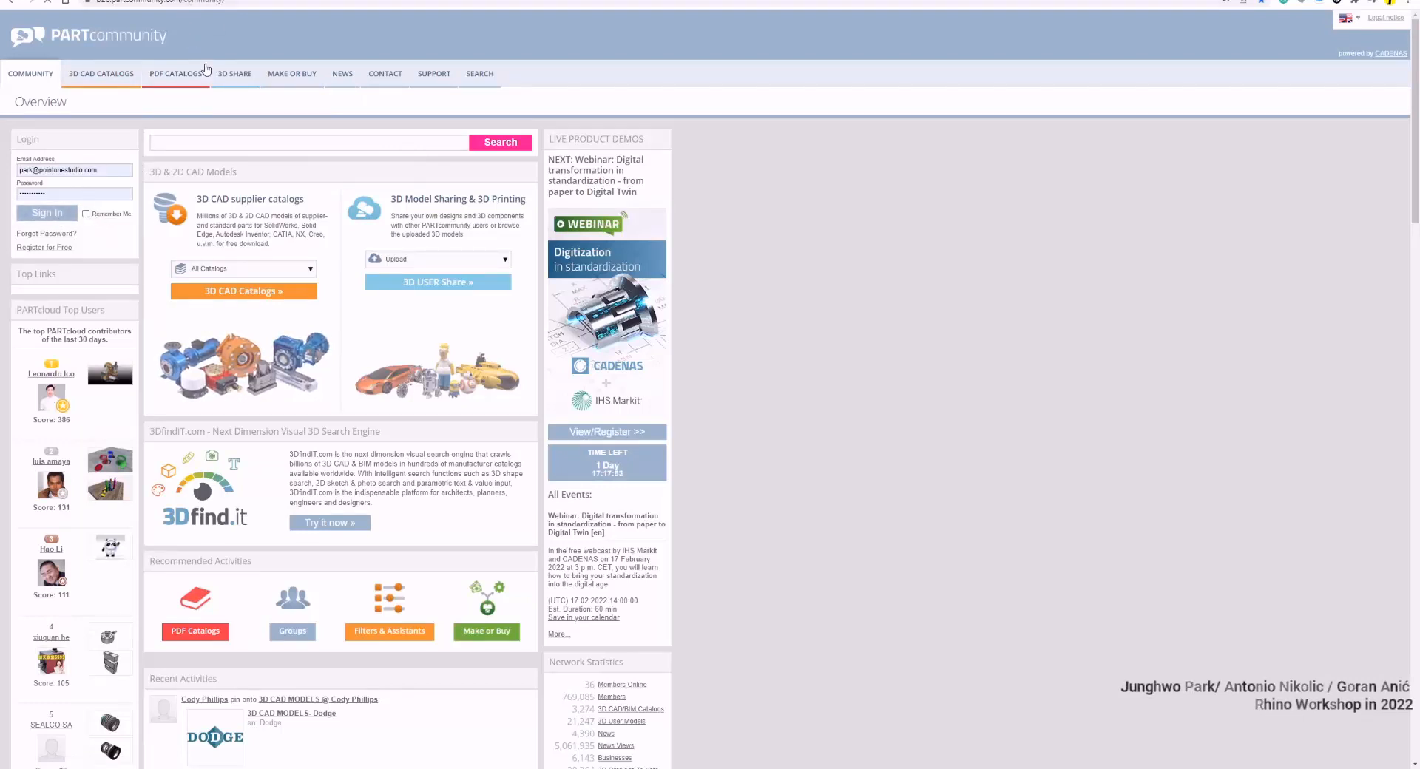
Search the PARTcommunity model library for "car"
click(282, 144)
text(c)
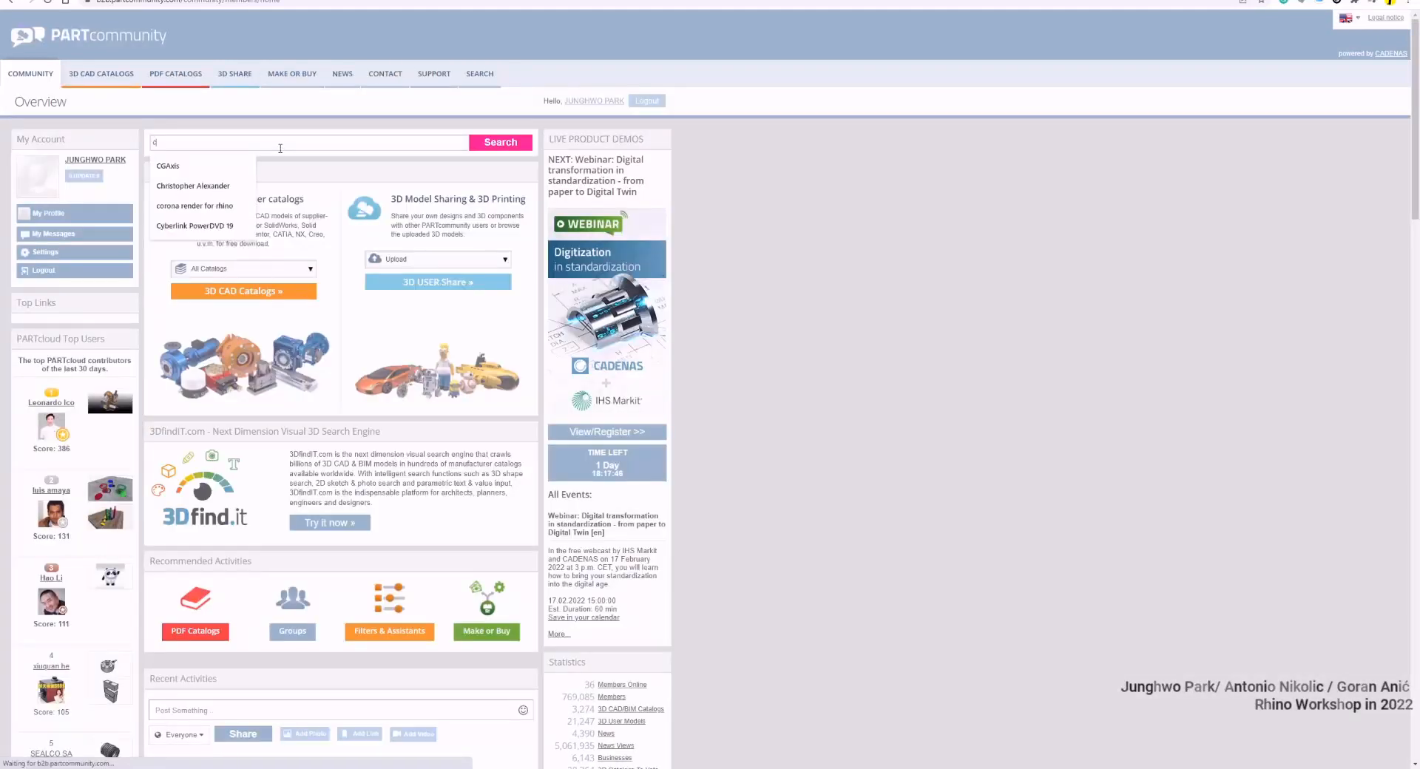
text(ar)
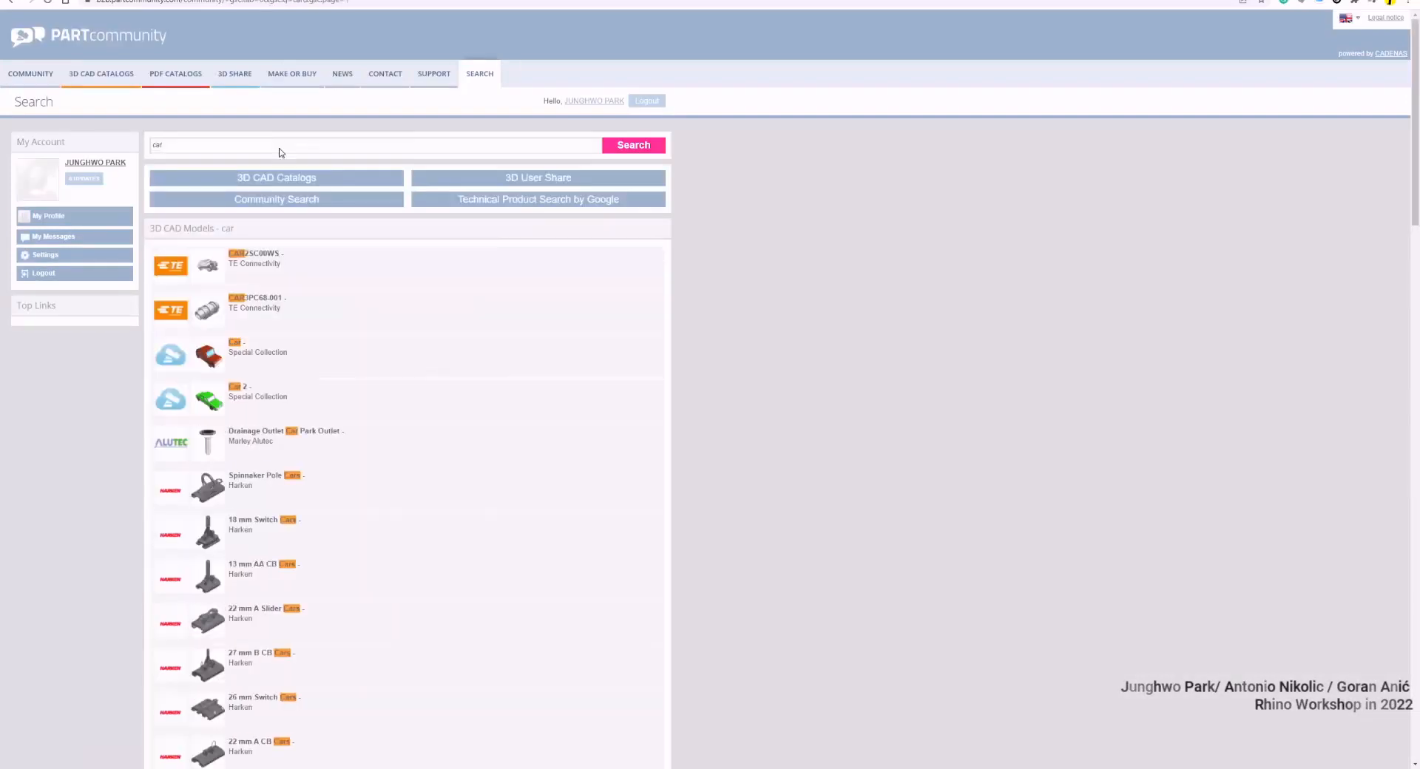
Search the model library for "tesla" instead and browse the CAD and PARTcloud results
key(BackSpace)
key(BackSpace)
key(BackSpace)
text(tesla)
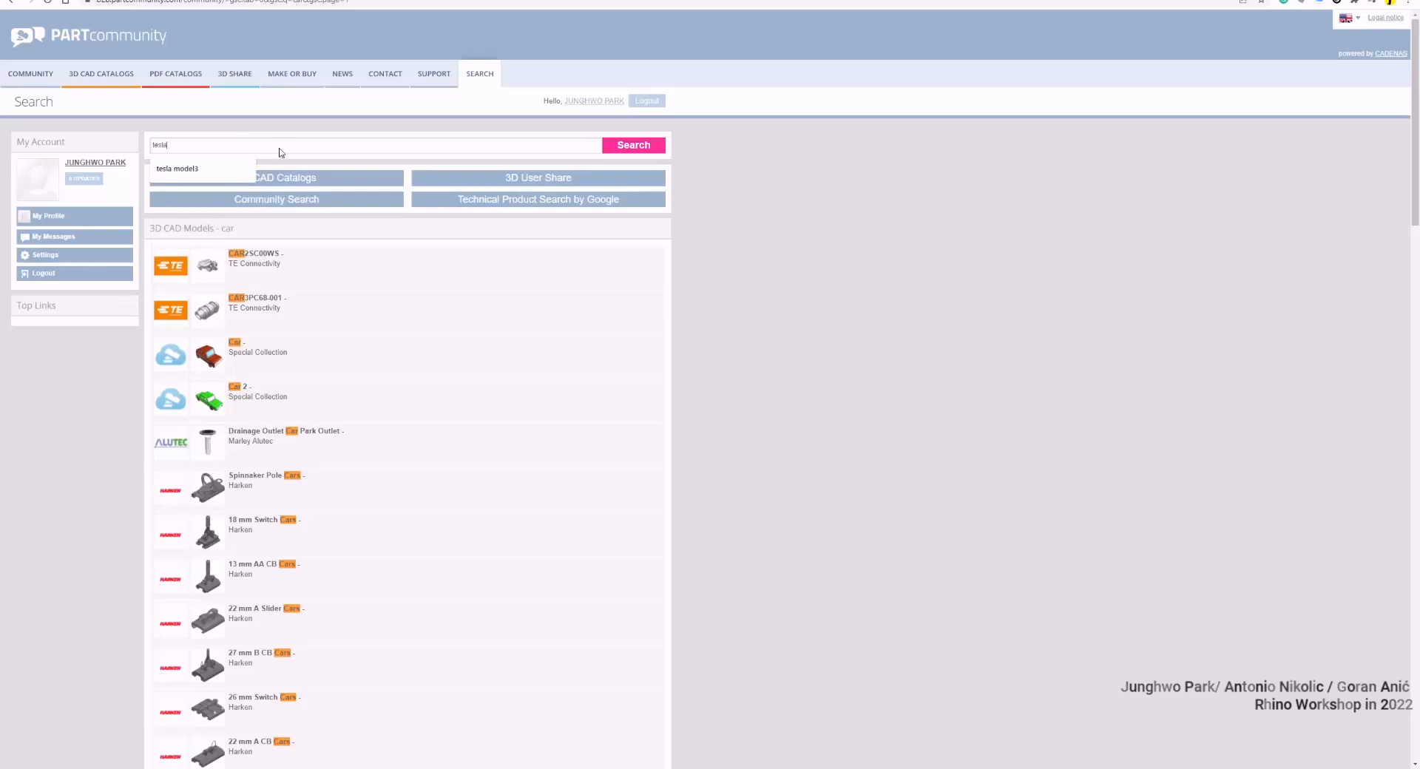
key(Return)
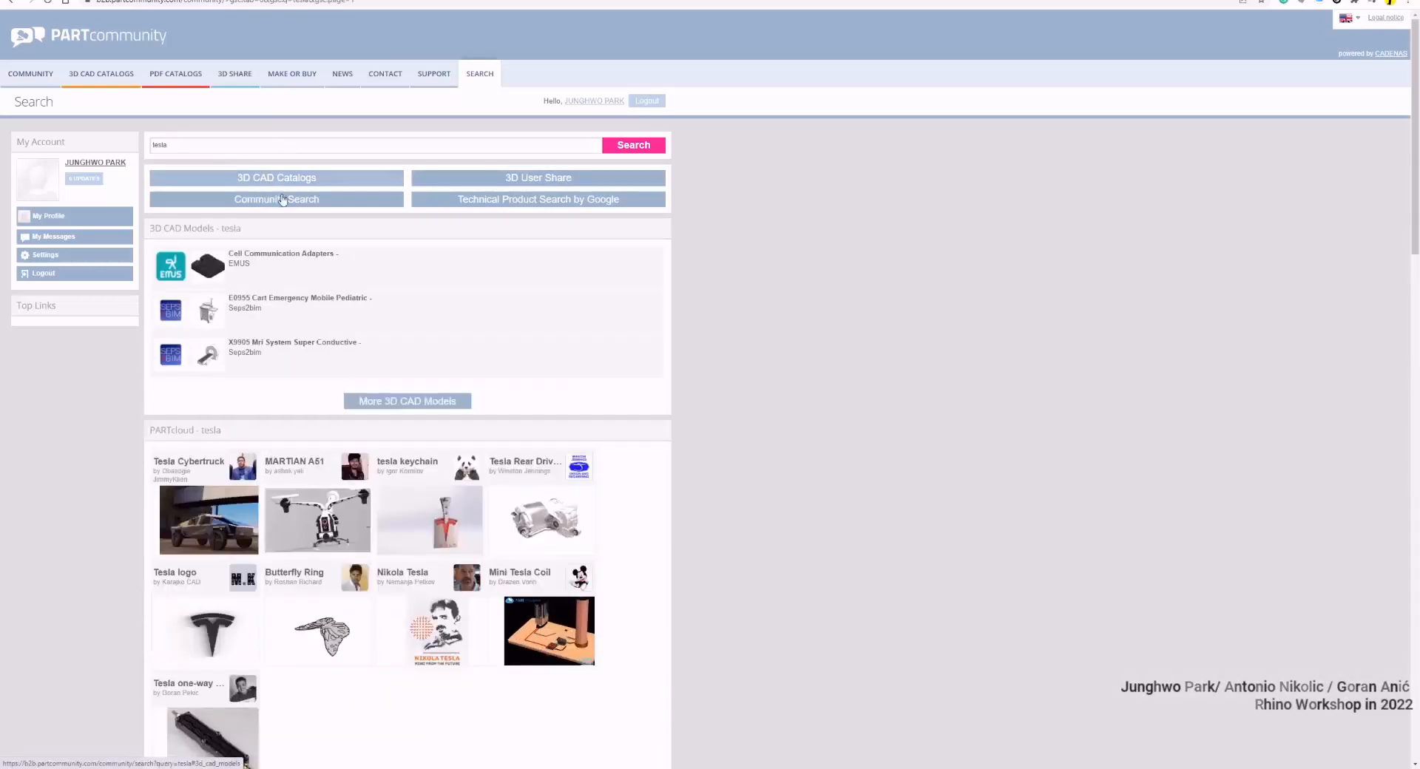
scroll(319, 311, down, 1)
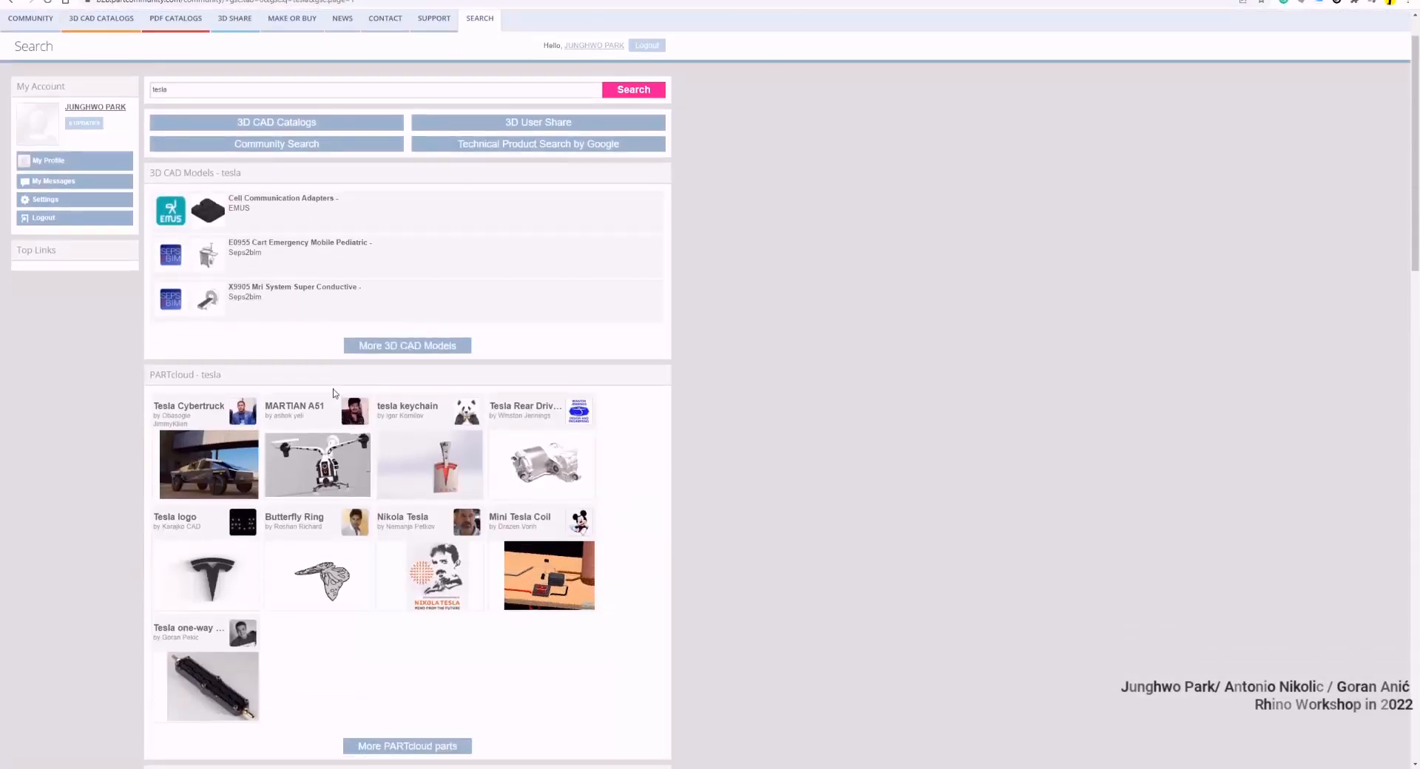
scroll(385, 483, down, 3)
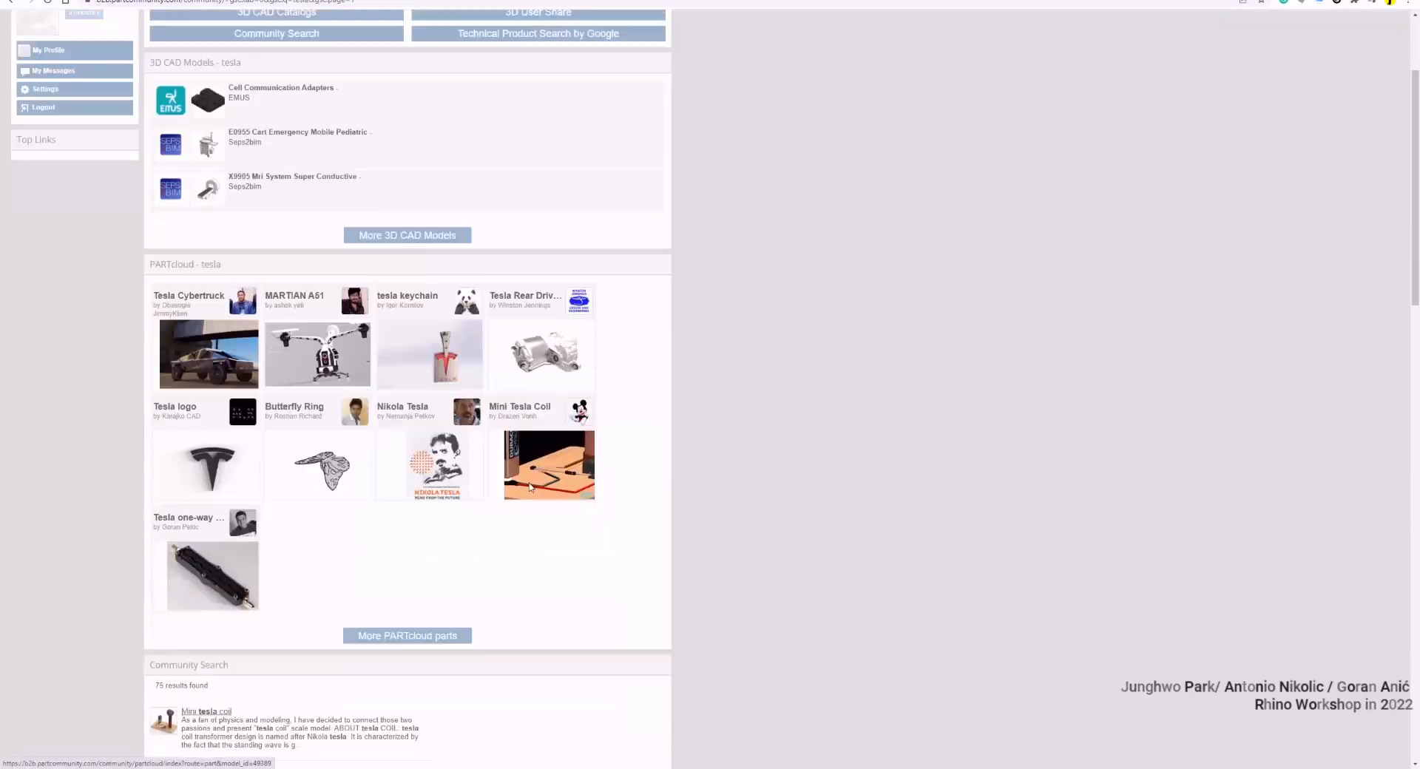
scroll(385, 483, up, 3)
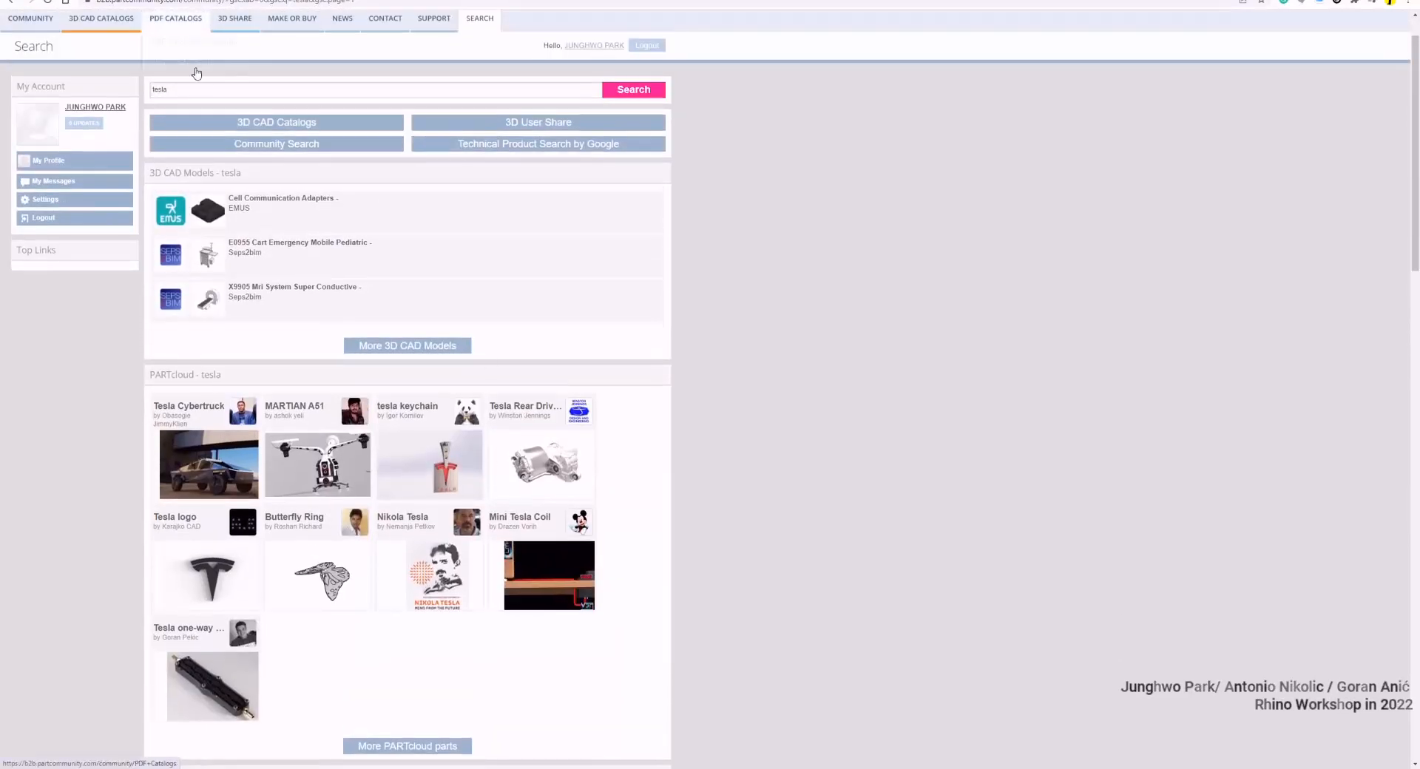
Search the model library for "engine" and browse down to the PARTcloud models
text(engine)
key(Return)
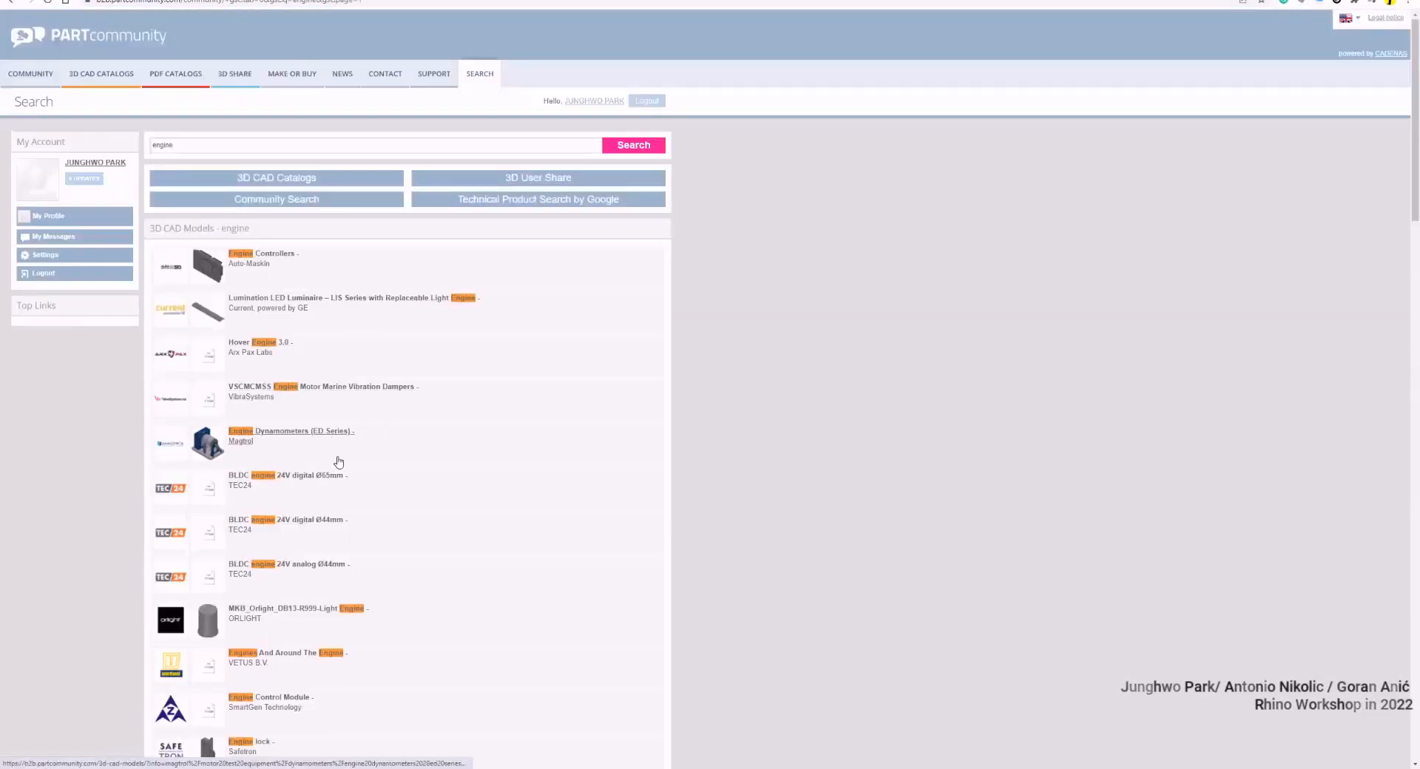
scroll(425, 378, down, 4)
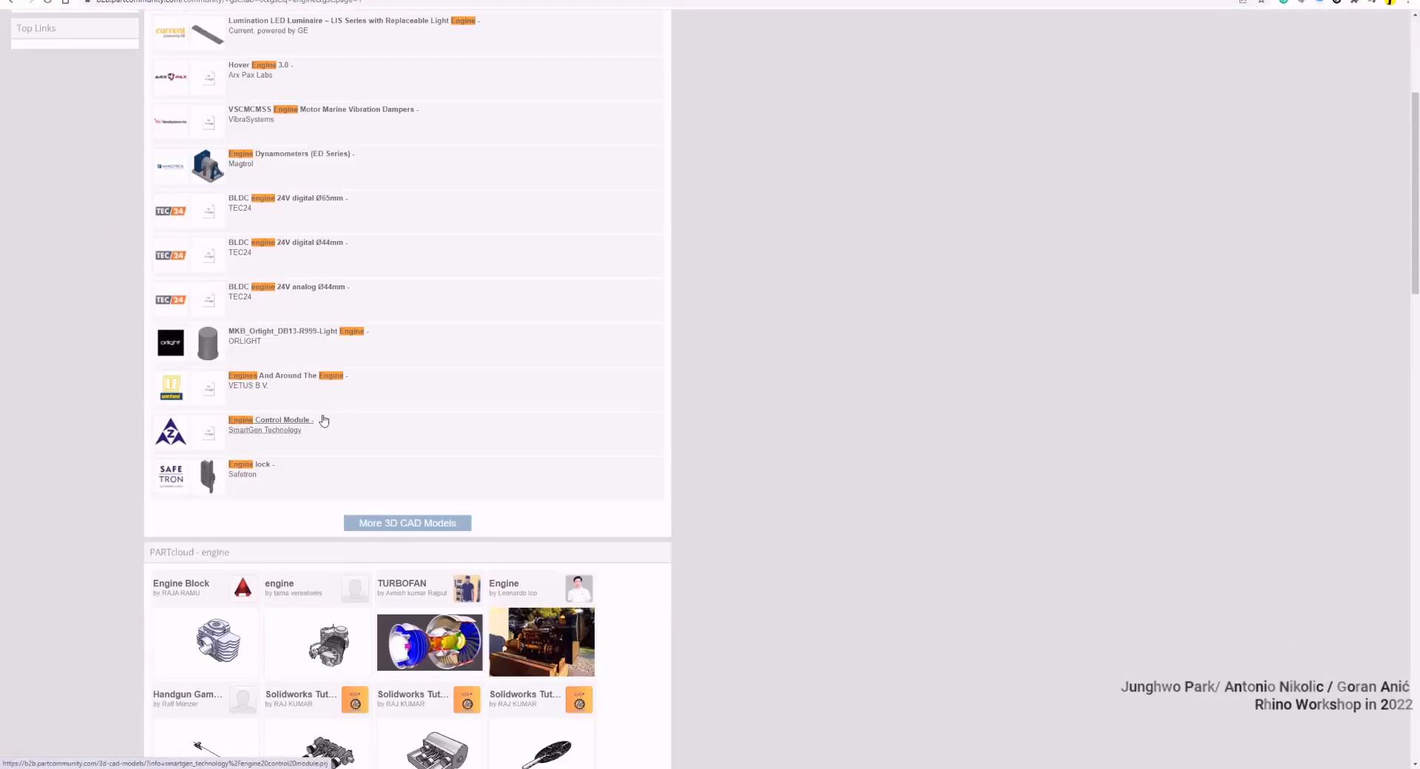
scroll(338, 472, down, 3)
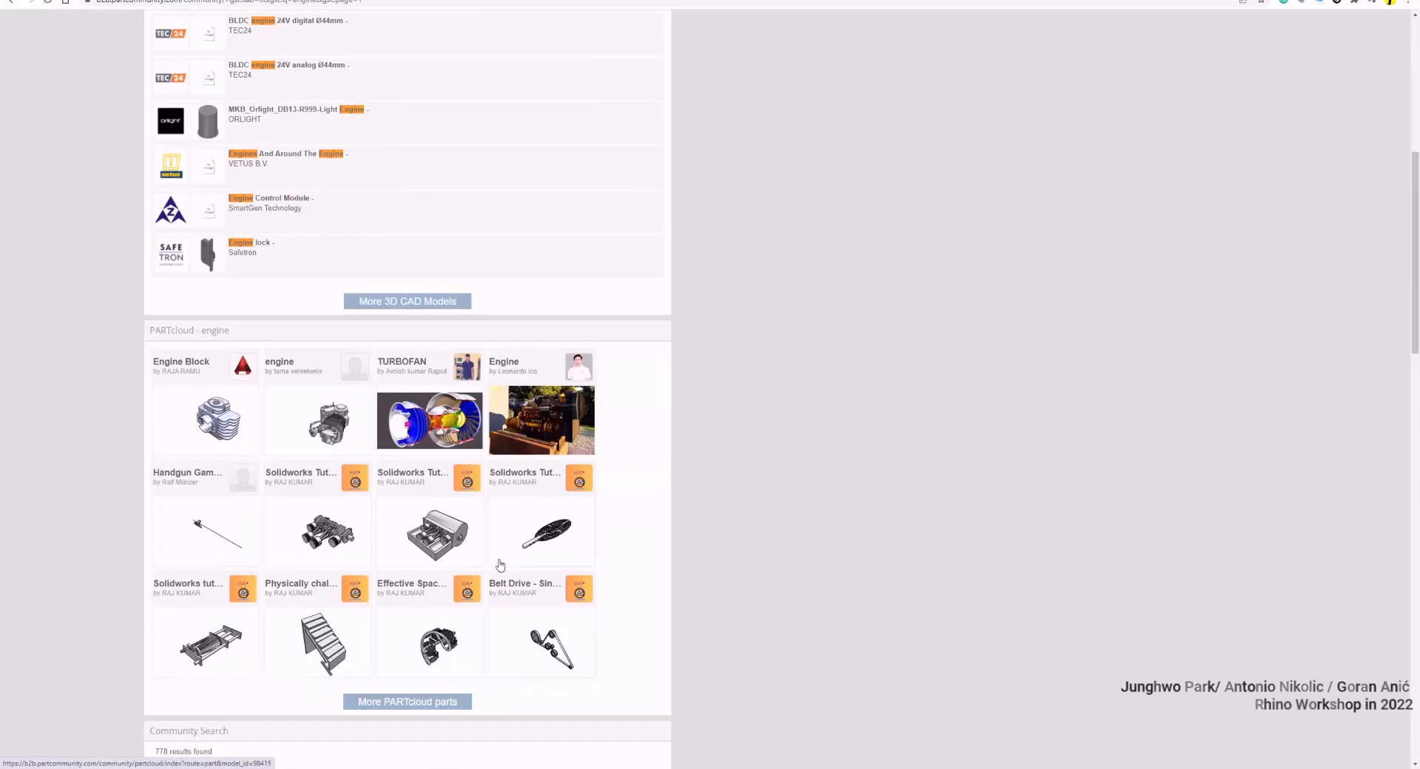
Open the Effective Space Utilization Steps staircase model from the PARTcloud results and set its download format to STEP
click(444, 643)
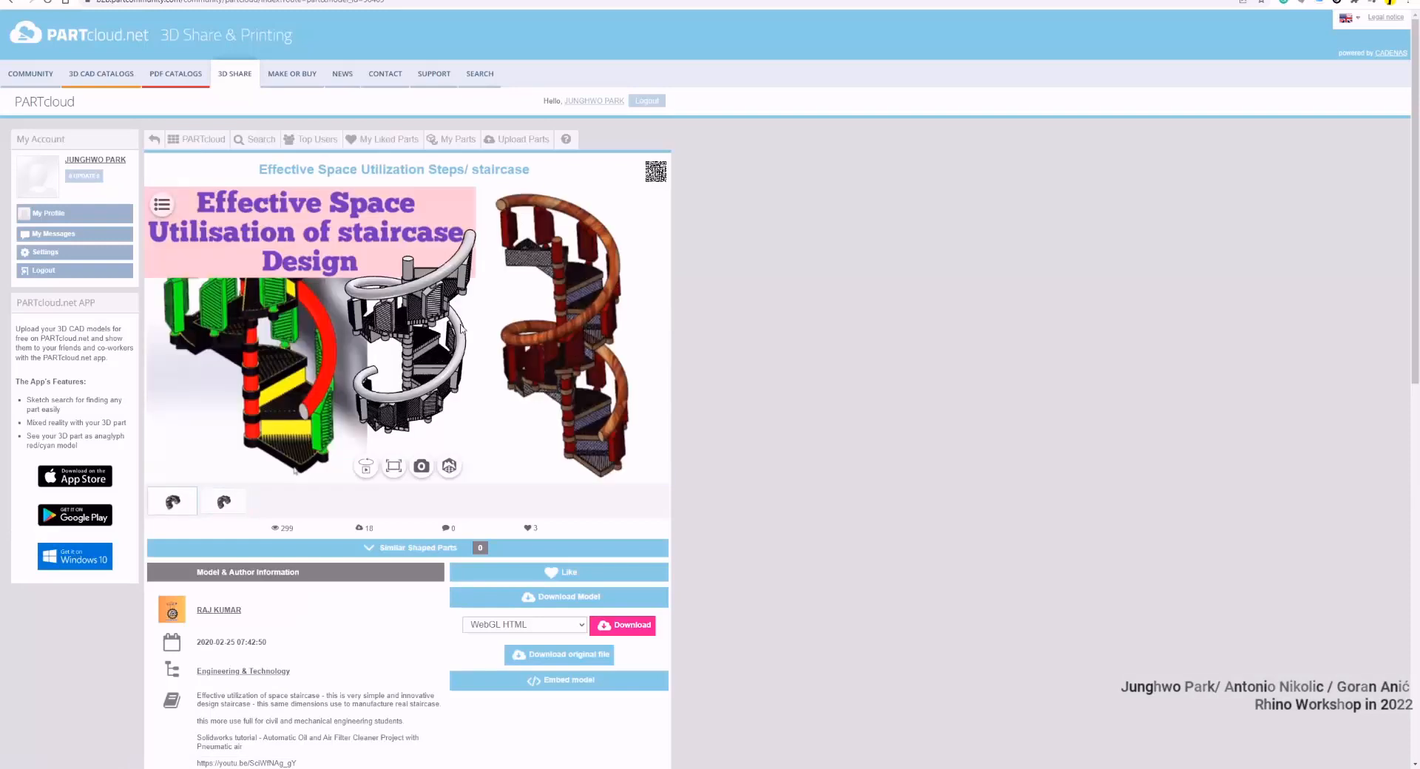
click(579, 599)
click(579, 598)
scroll(569, 584, down, 3)
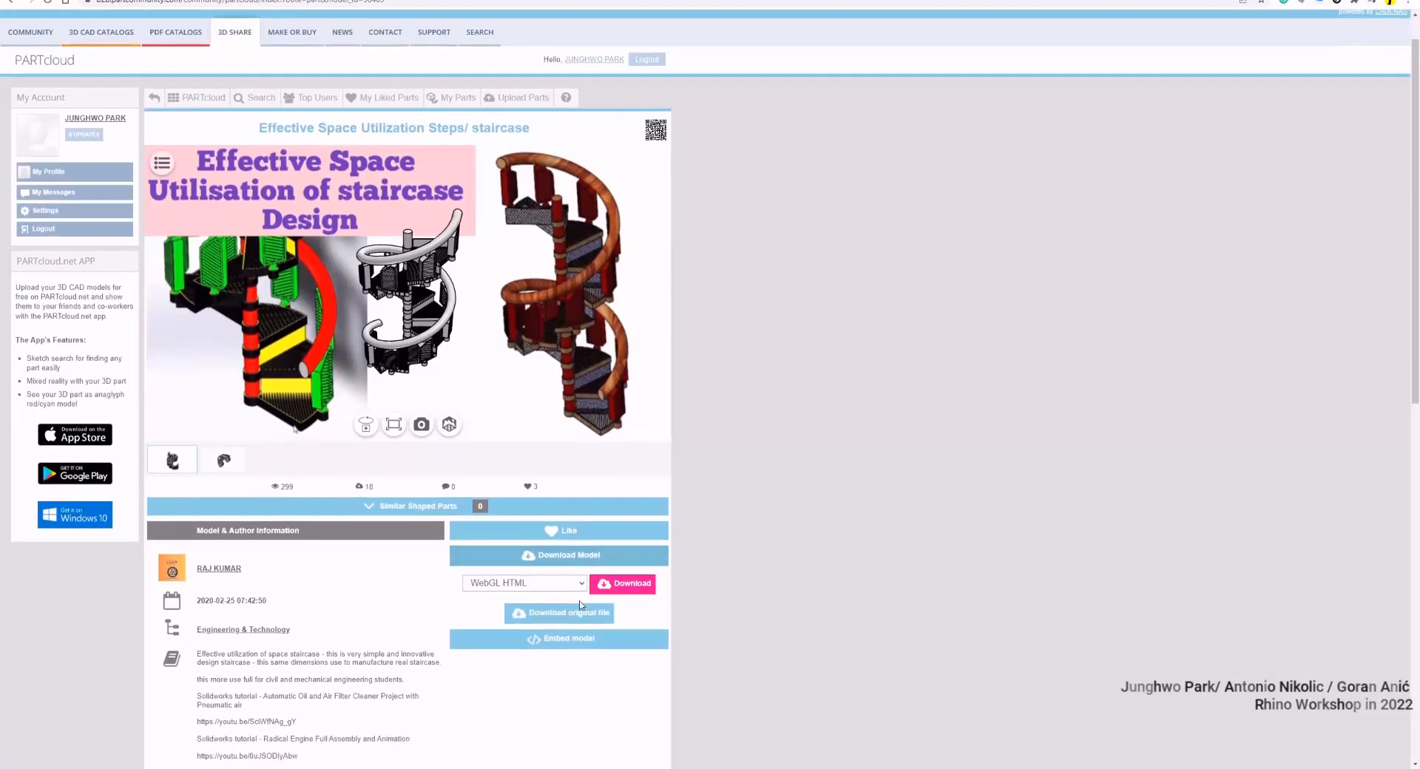
click(551, 514)
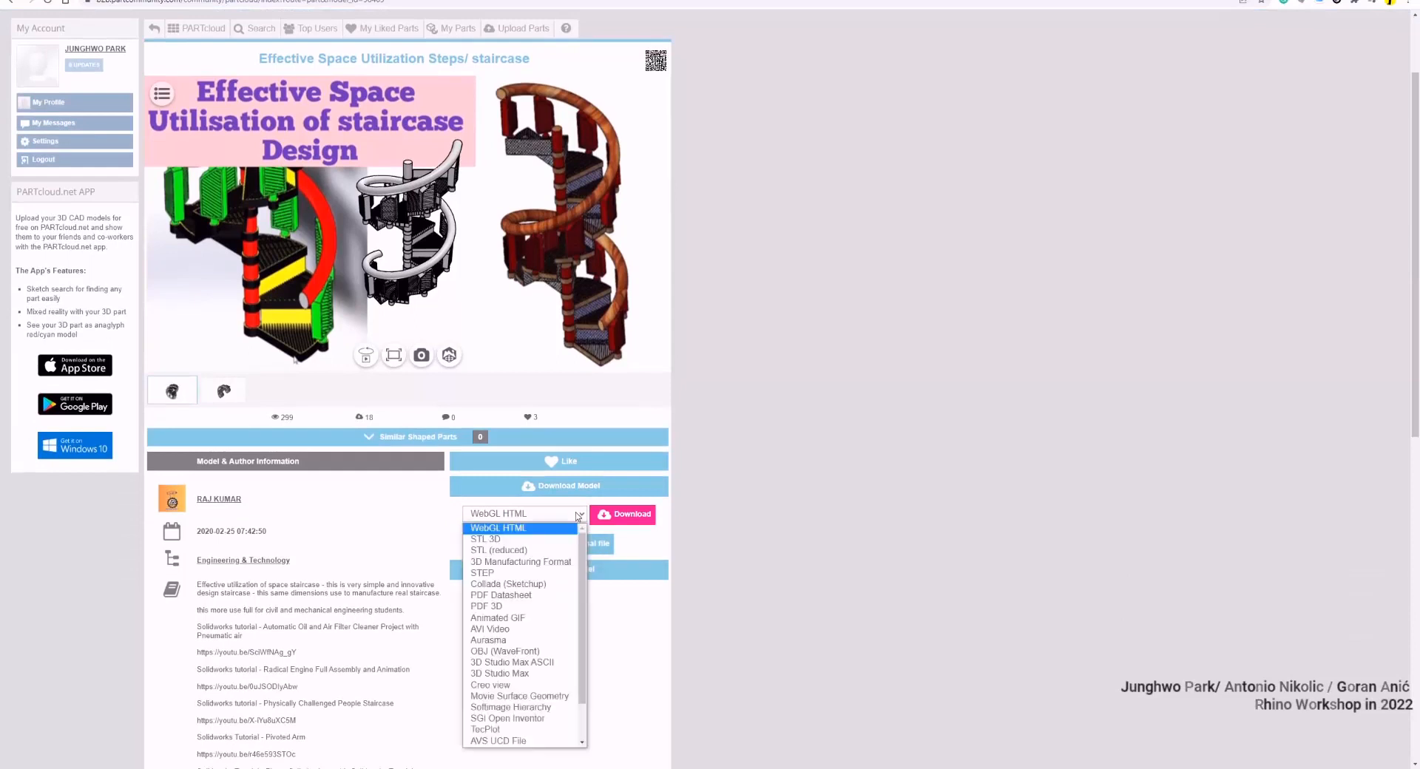
click(521, 576)
Download the staircase's original file and save it as Assem1.STEP in the Downloads folder
click(562, 544)
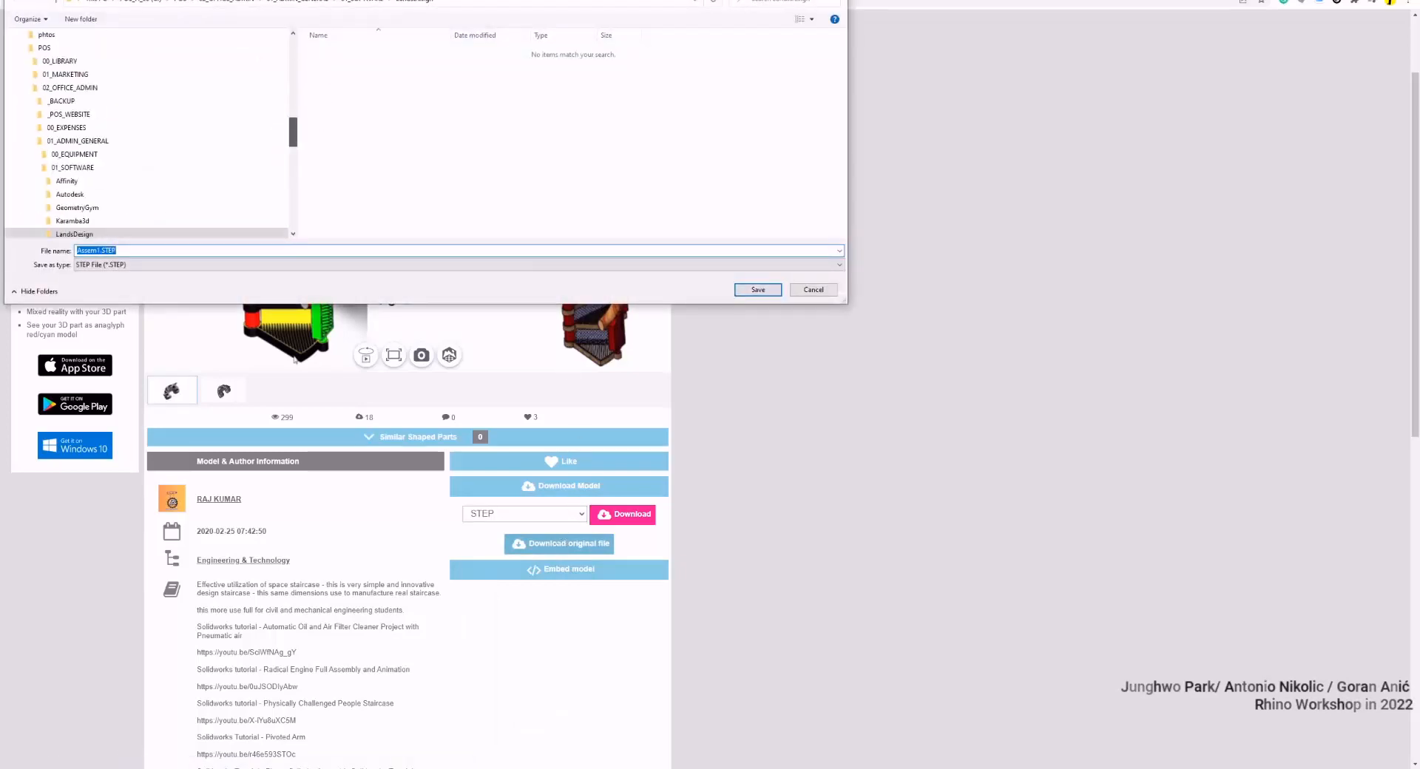
click(77, 72)
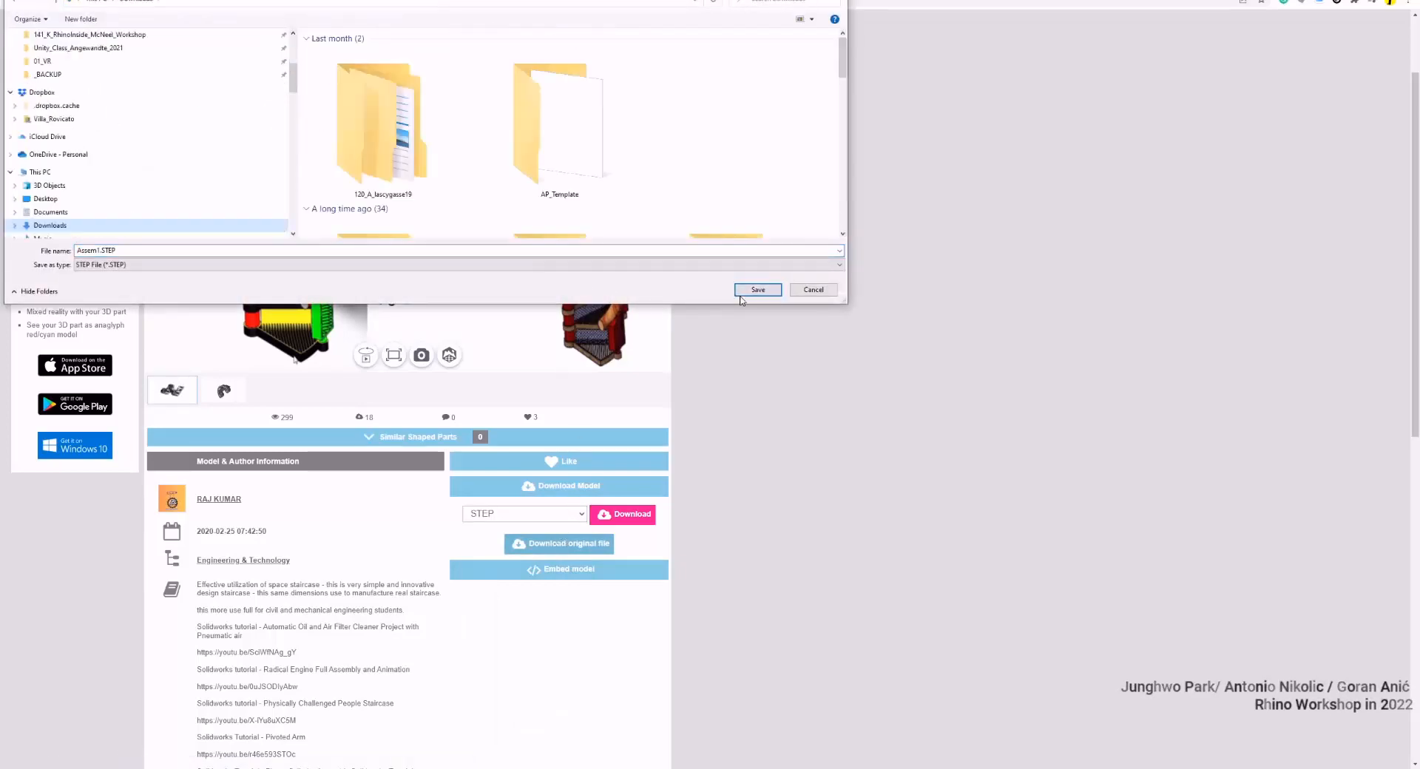
click(744, 291)
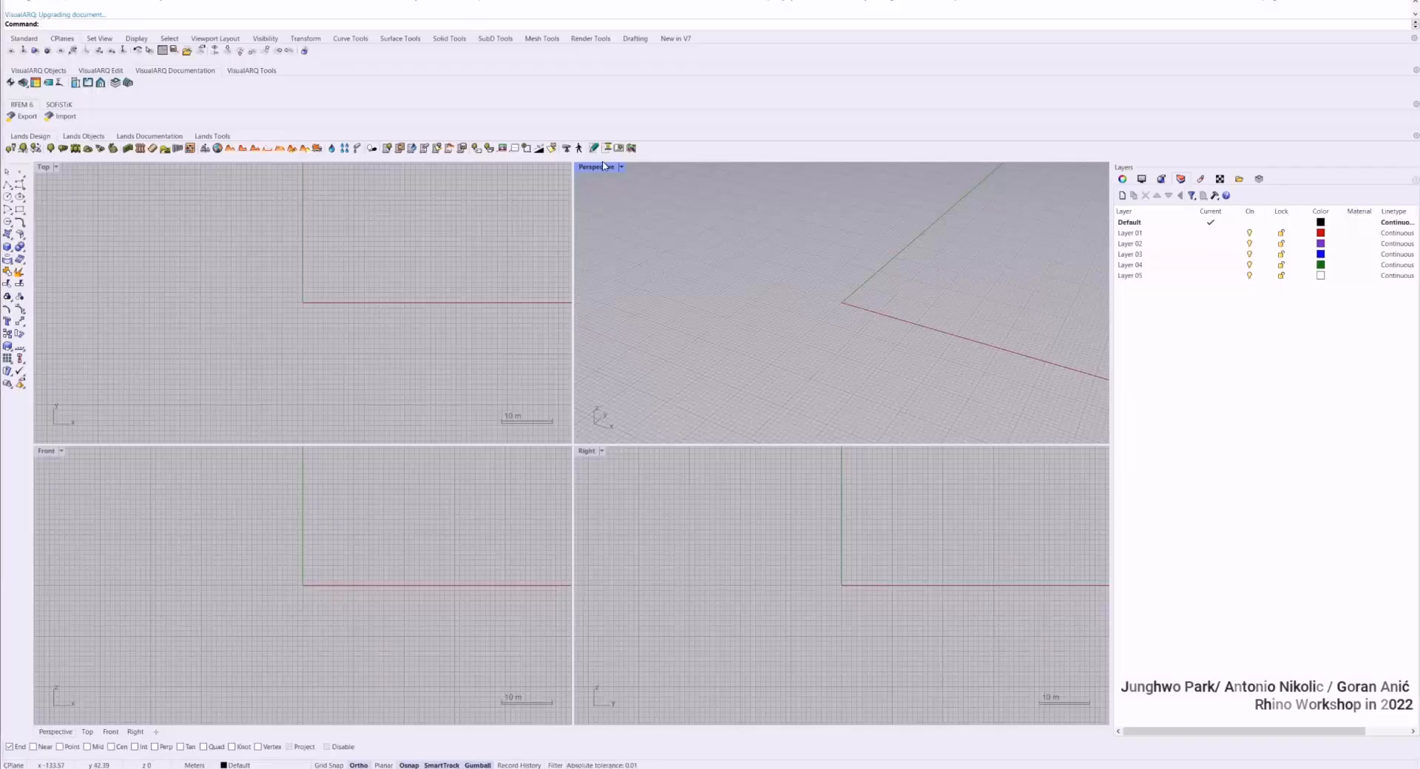
In Rhino, maximise the Perspective viewport and import Assem1.STEP from Downloads, joining surfaces and scaling the geometry to match the model units
double_click(598, 167)
text(Import)
key(Return)
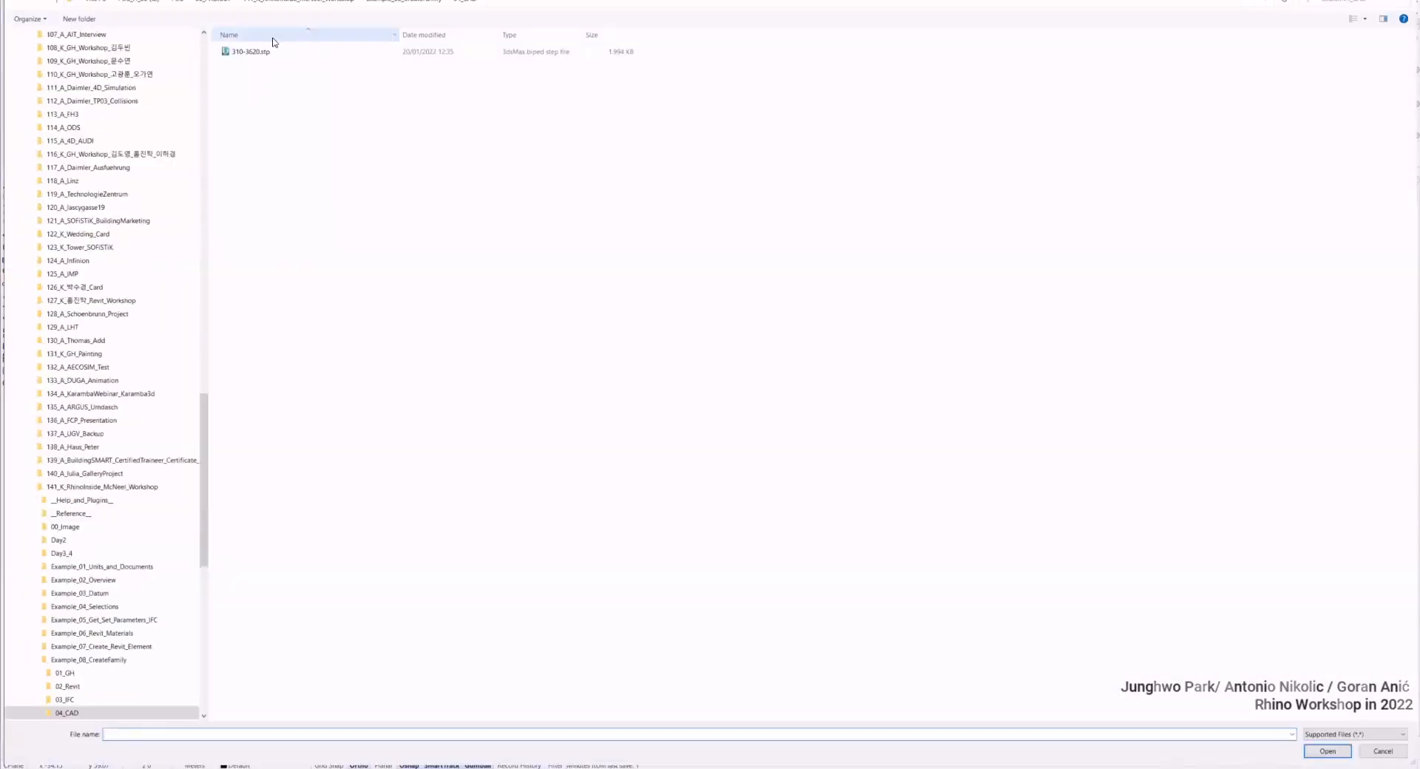
drag(204, 416, 204, 61)
click(50, 70)
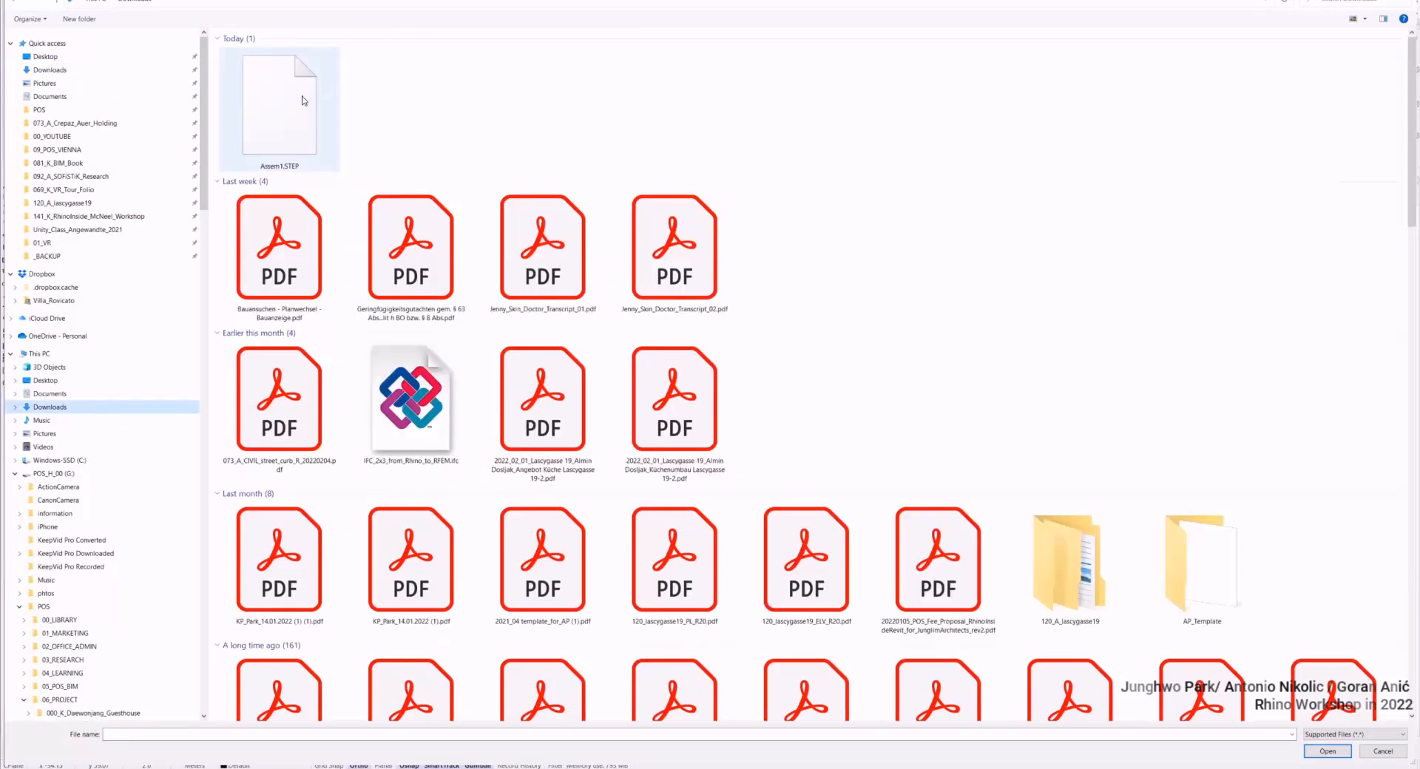
double_click(307, 102)
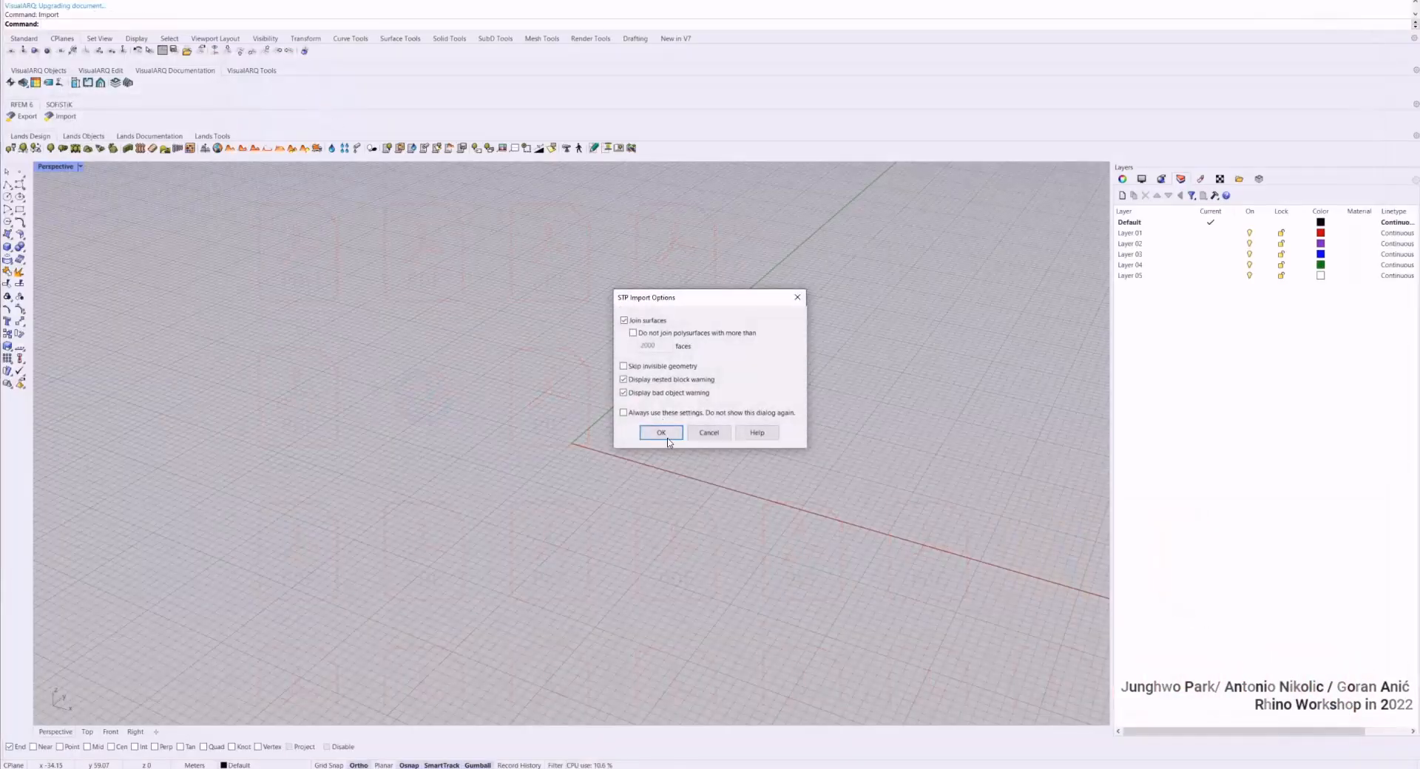
click(661, 433)
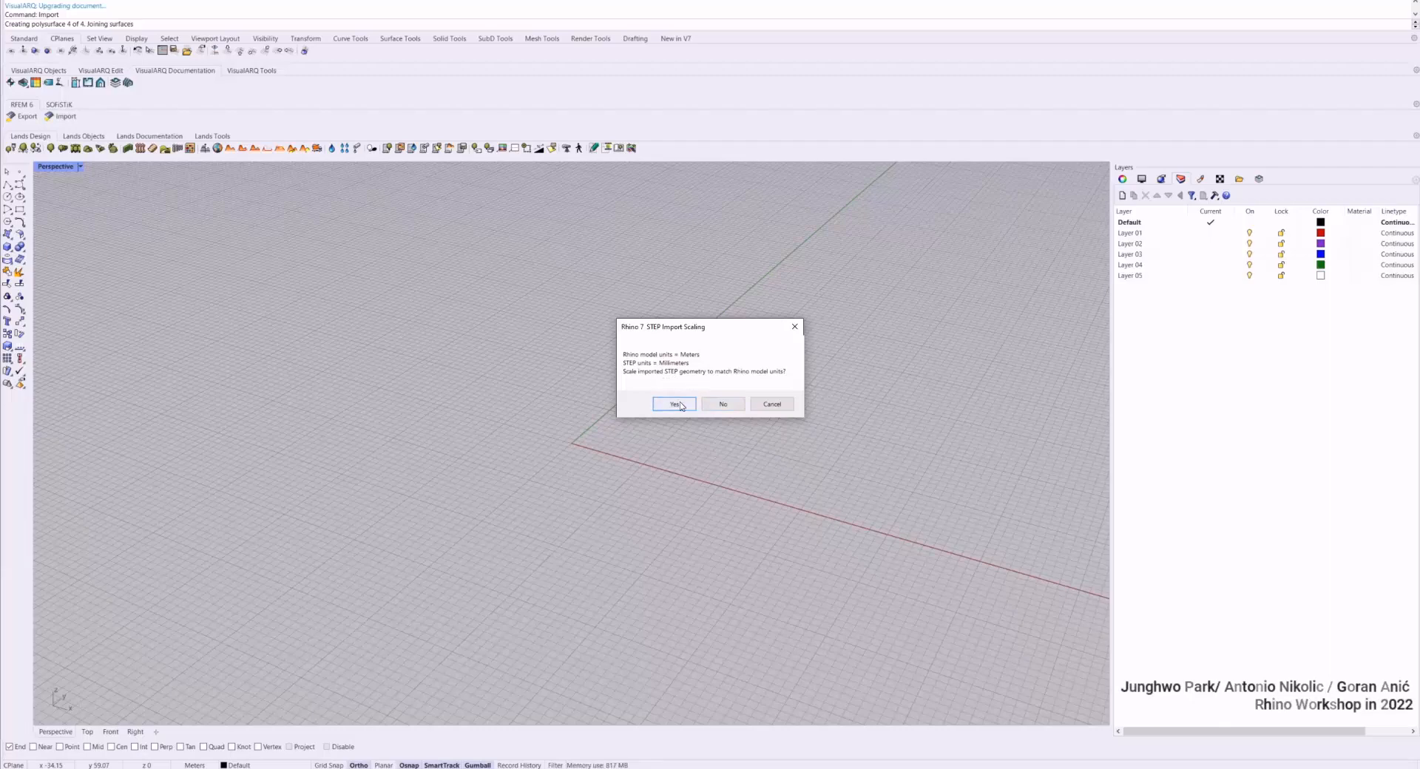
click(676, 404)
click(785, 409)
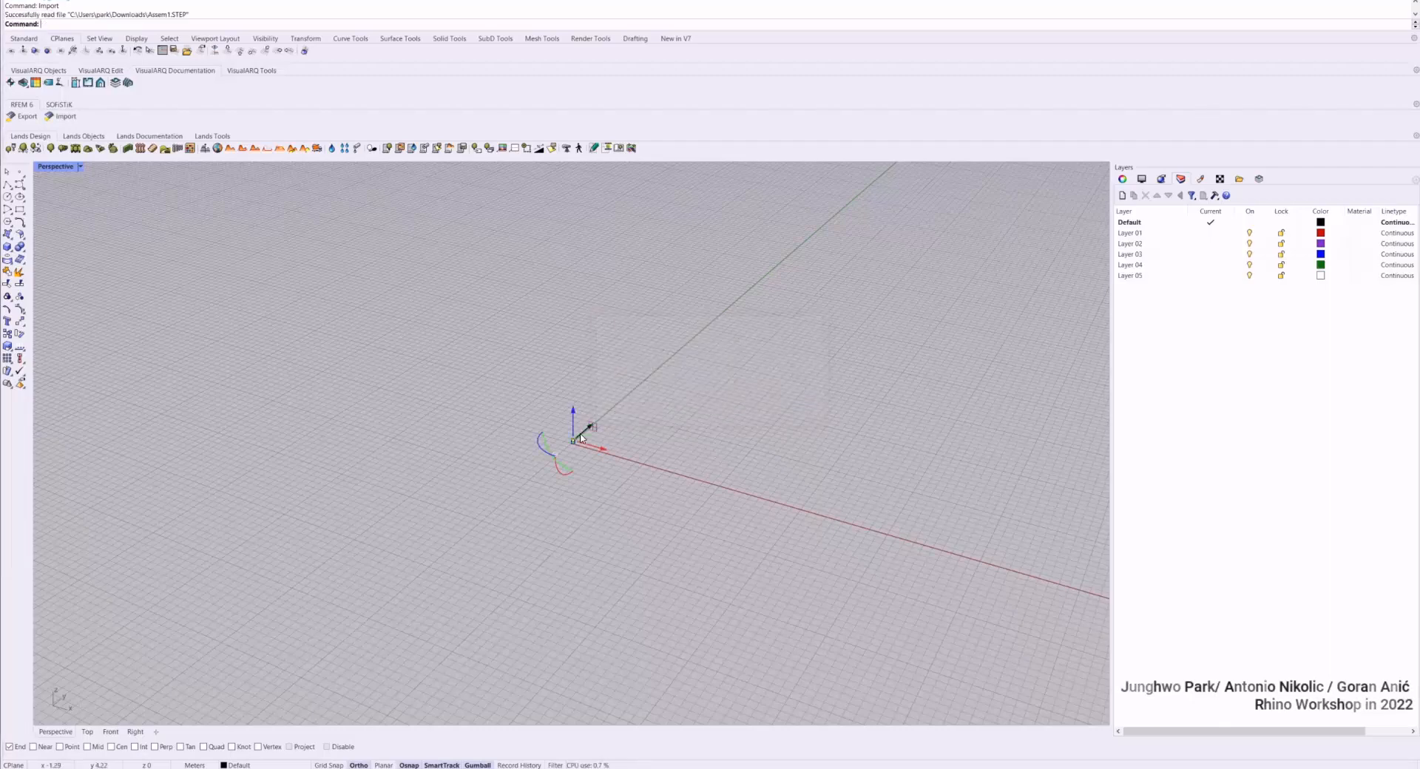
Show the imported staircase in Shaded display mode in the Perspective view
text(zs)
key(Return)
key(Escape)
scroll(631, 460, down, 10)
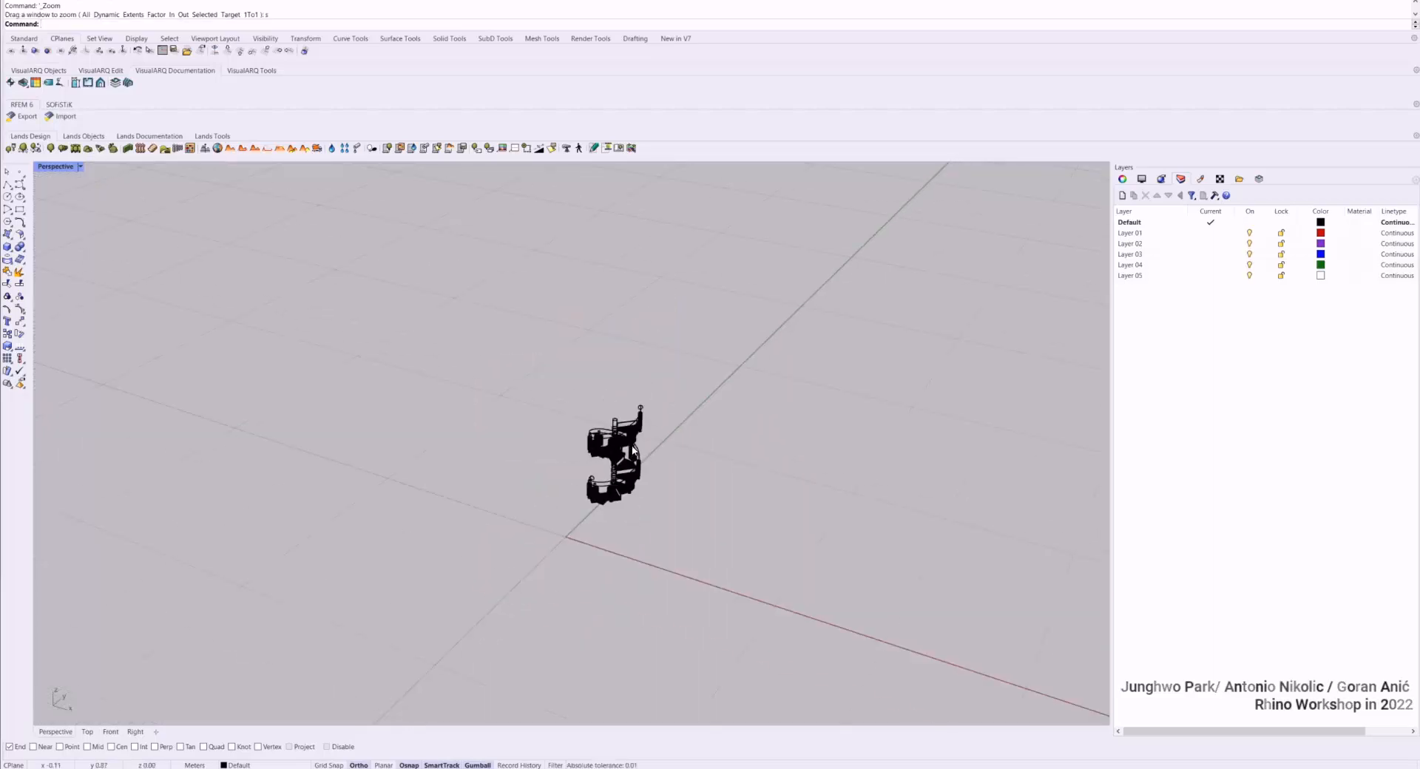
key(ctrl+alt+s)
right_drag(723, 556, 756, 533)
Scale the imported staircase block by a factor of 1000 from the origin
drag(769, 566, 456, 311)
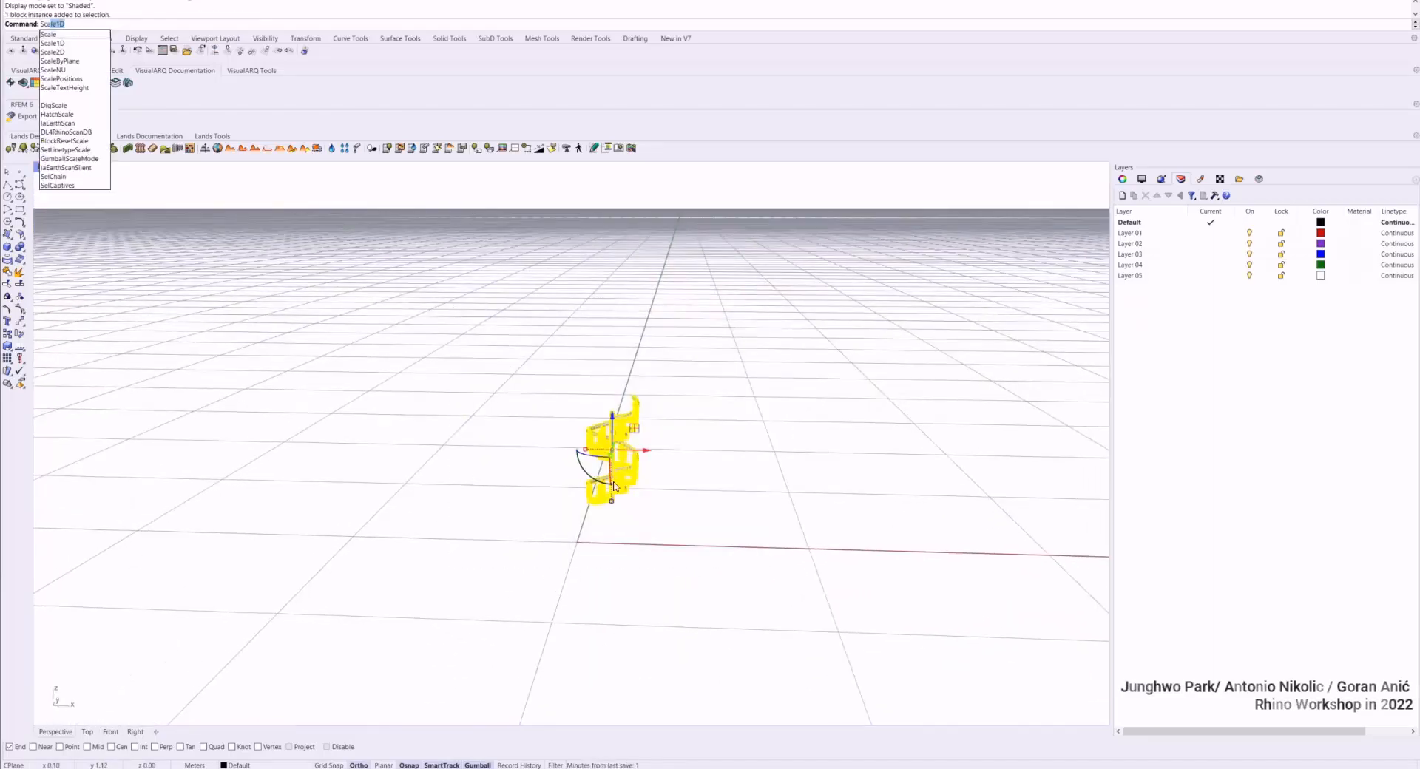
key(Up)
key(Down)
key(Down)
key(Up)
key(Return)
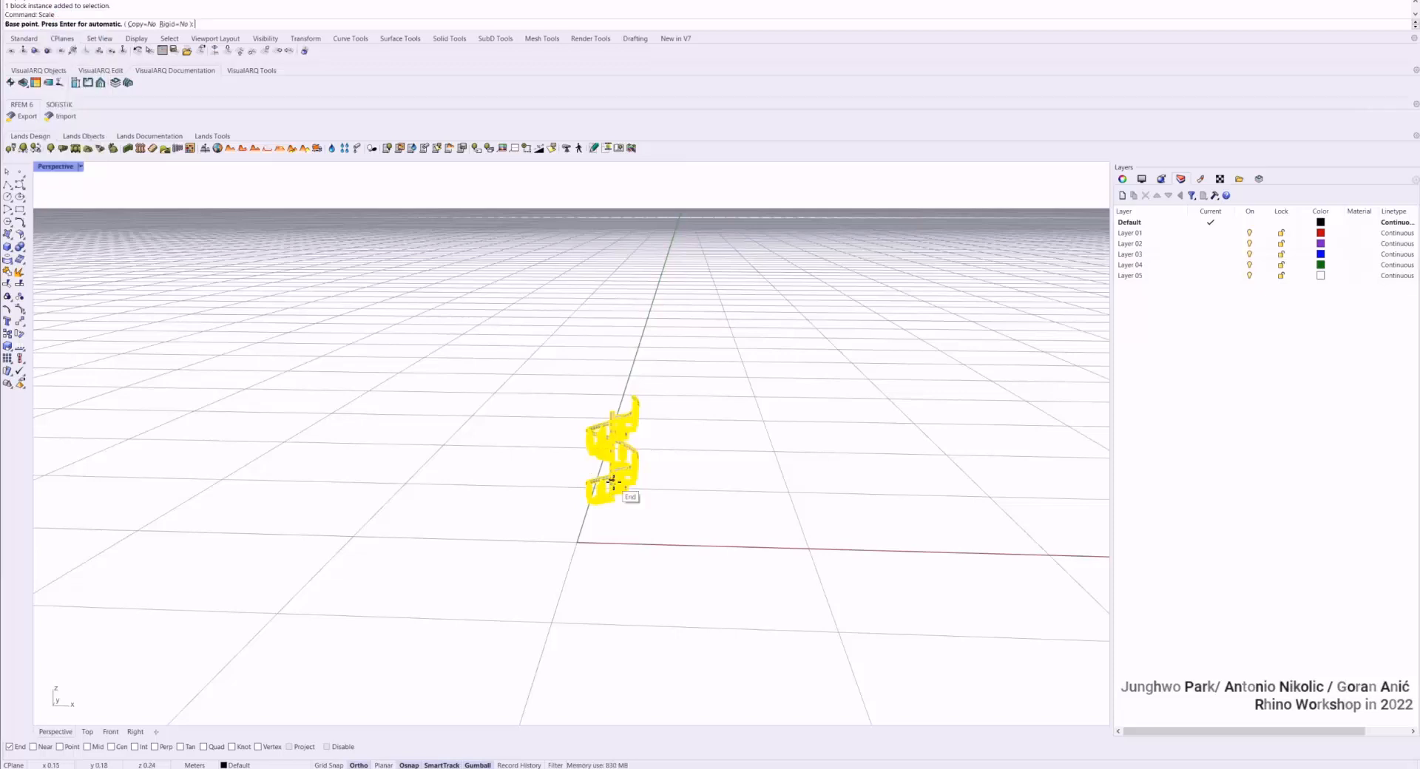
text(0)
key(Return)
text(100)
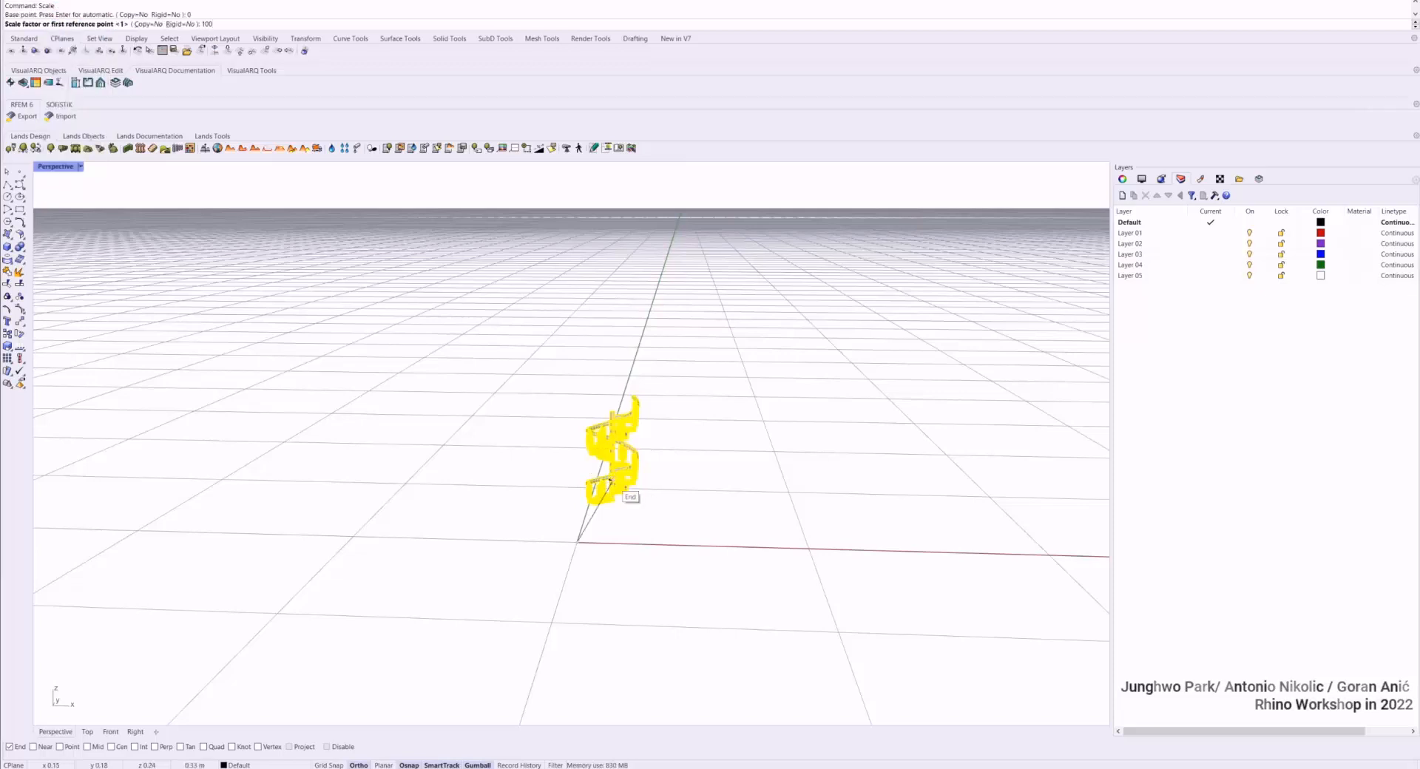
text(0)
key(Return)
Inspect the scaled staircase from several sides and read its object description with the What command
text(zoom)
key(Return)
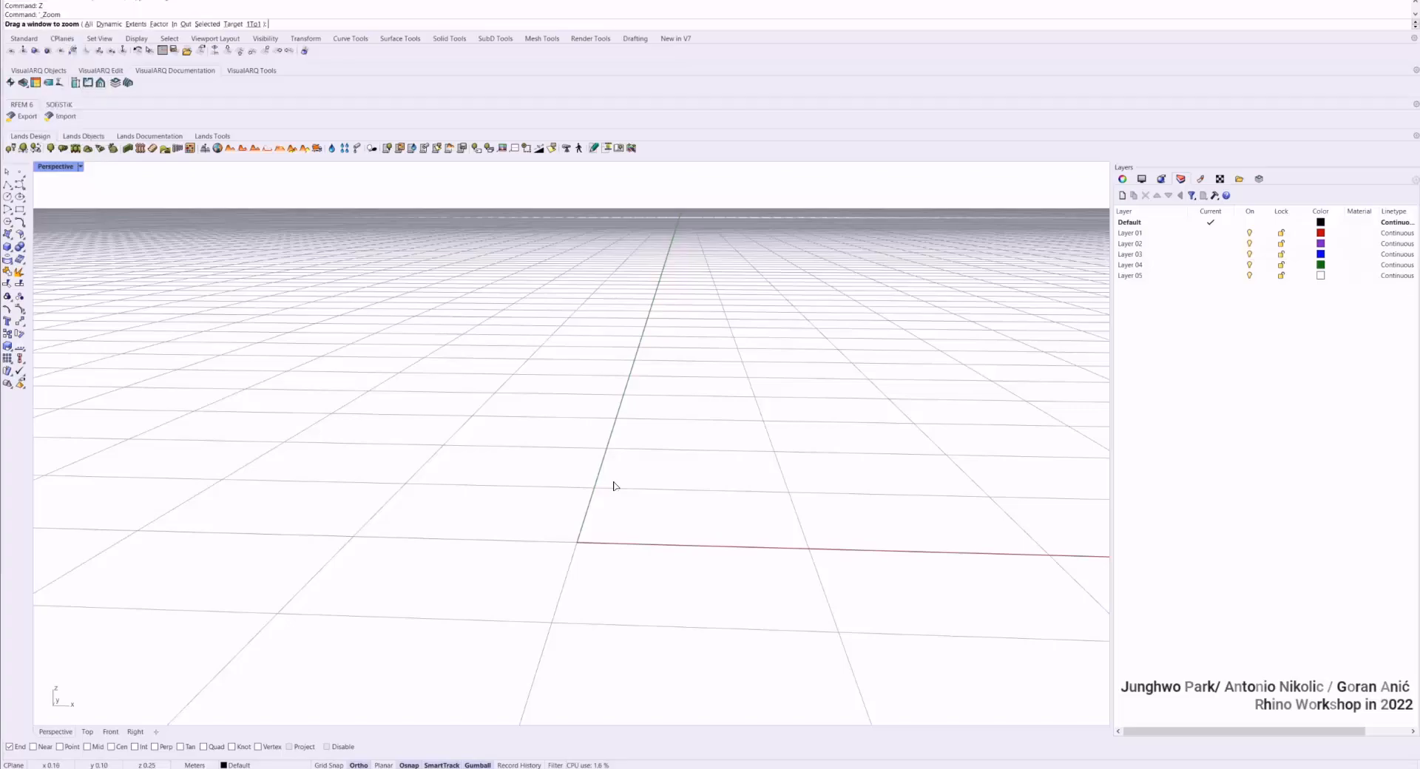
text(s)
key(Return)
scroll(614, 486, up, 10)
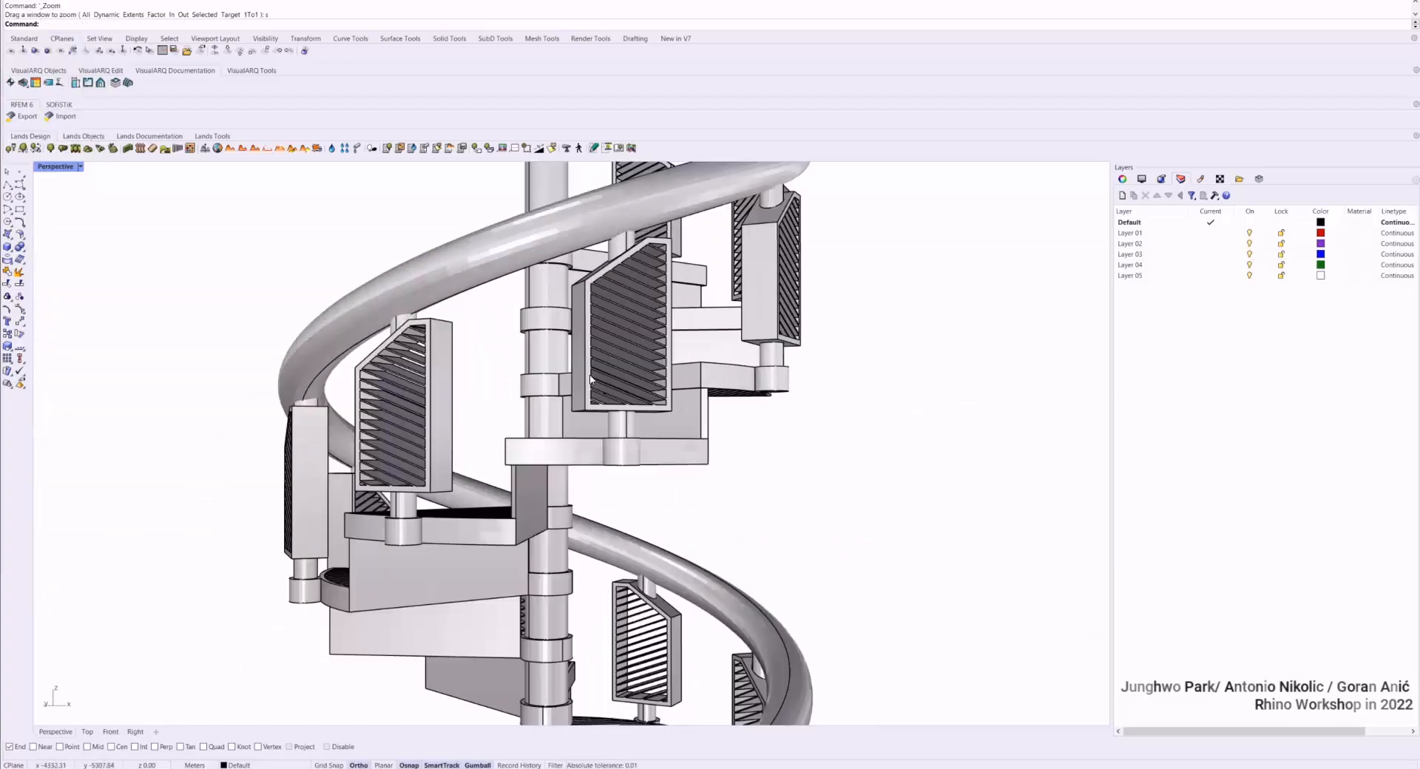
scroll(611, 460, down, 5)
right_drag(612, 460, 703, 460)
scroll(575, 475, down, 4)
click(573, 371)
scroll(563, 365, up, 4)
text(what)
key(Return)
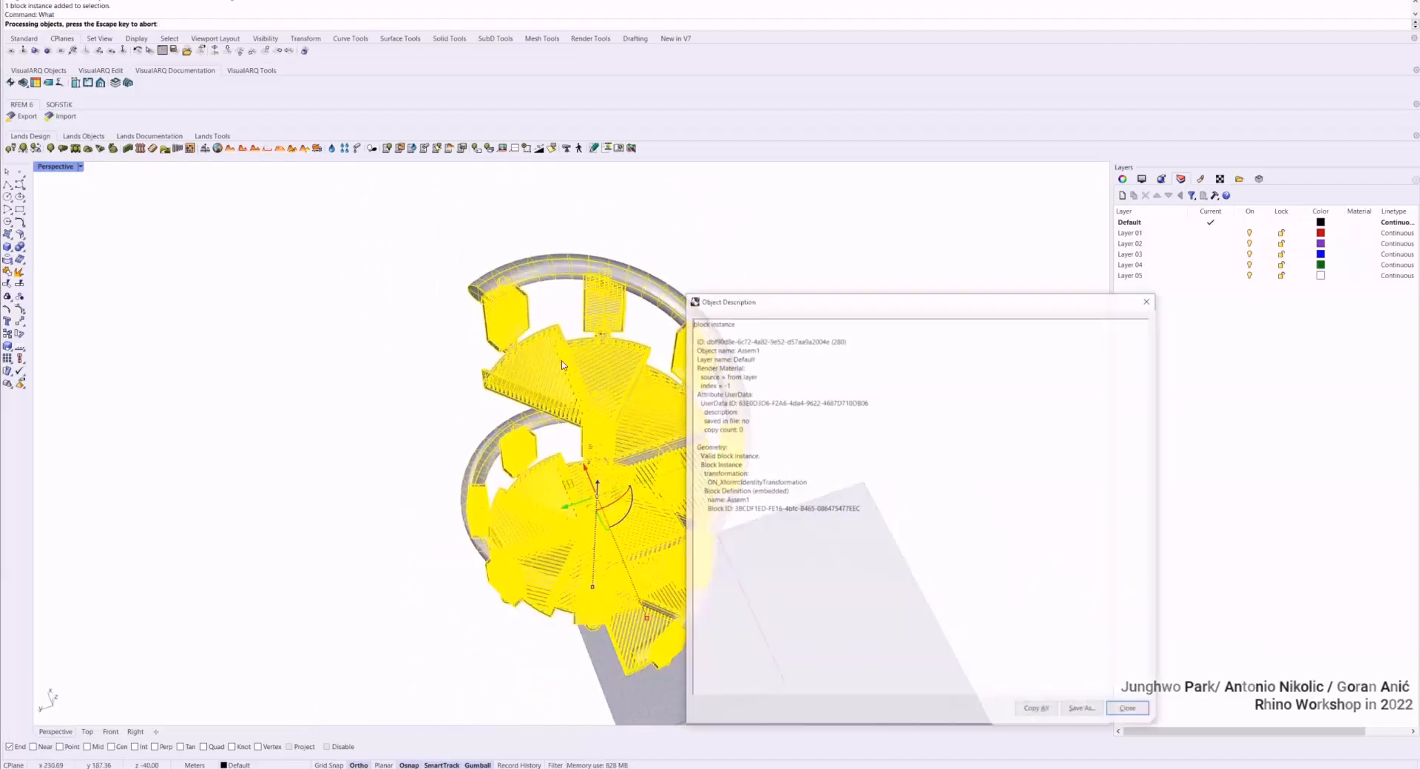
key(Escape)
Explode the staircase block and check the object description of one upper stair tread
text(Explode)
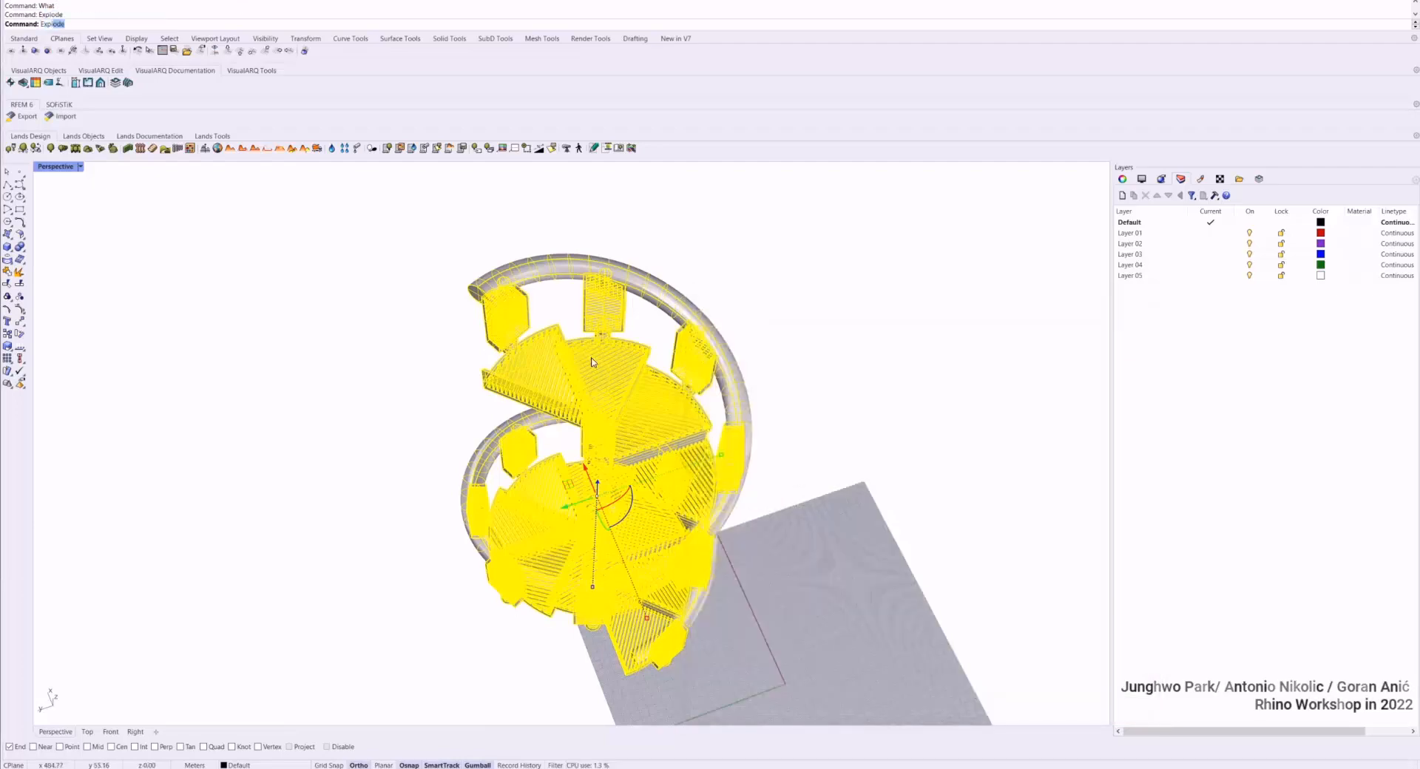
key(Return)
click(592, 363)
text(W)
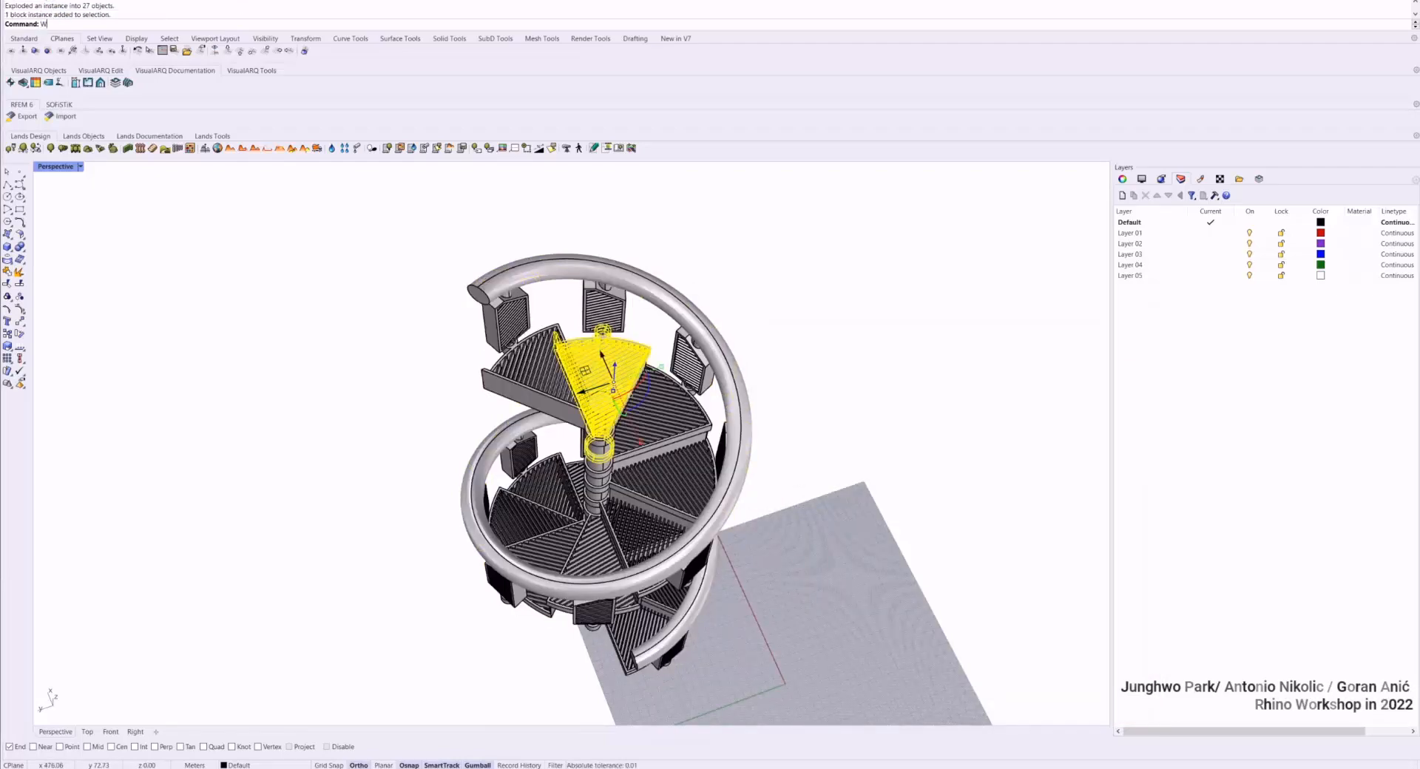
text(hat)
key(Return)
key(Escape)
text(Ss)
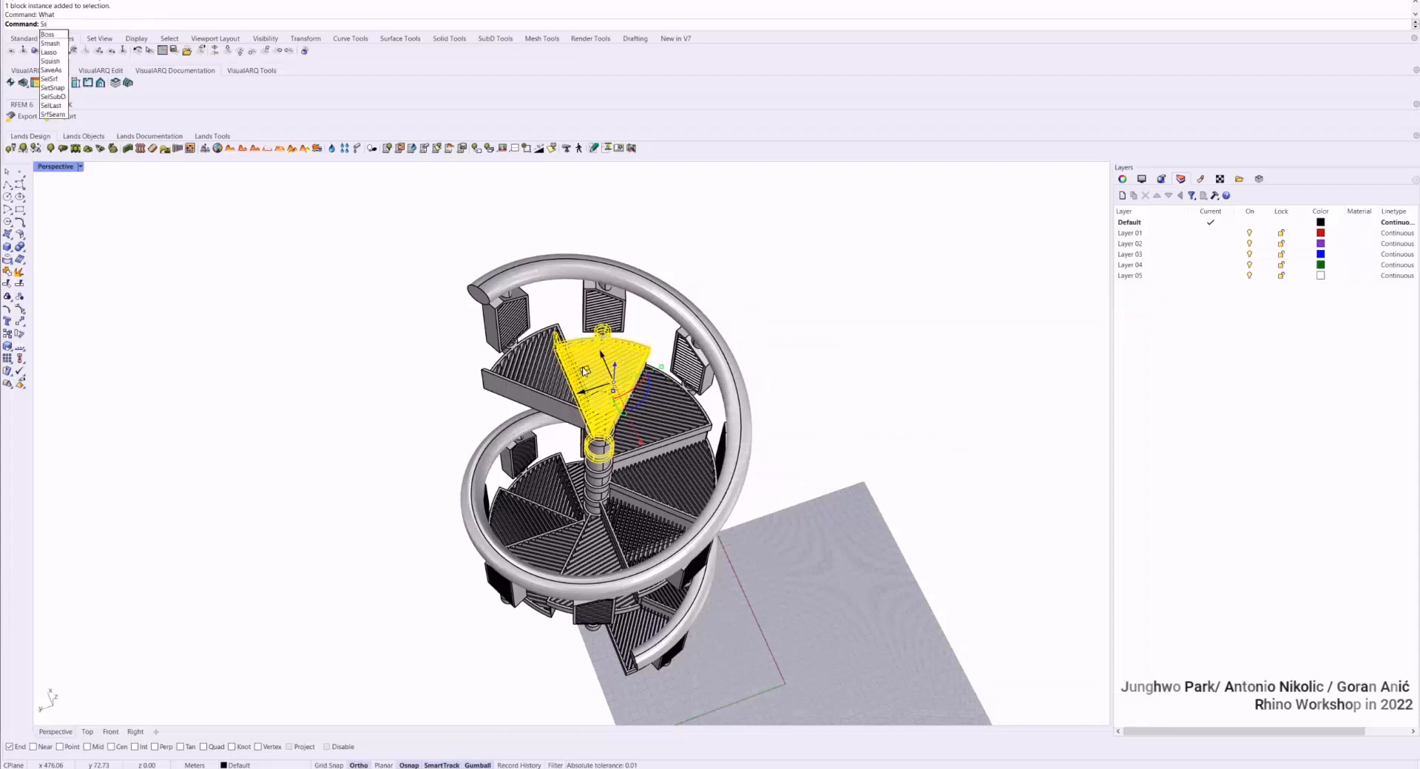
key(BackSpace)
text(elAll)
key(Return)
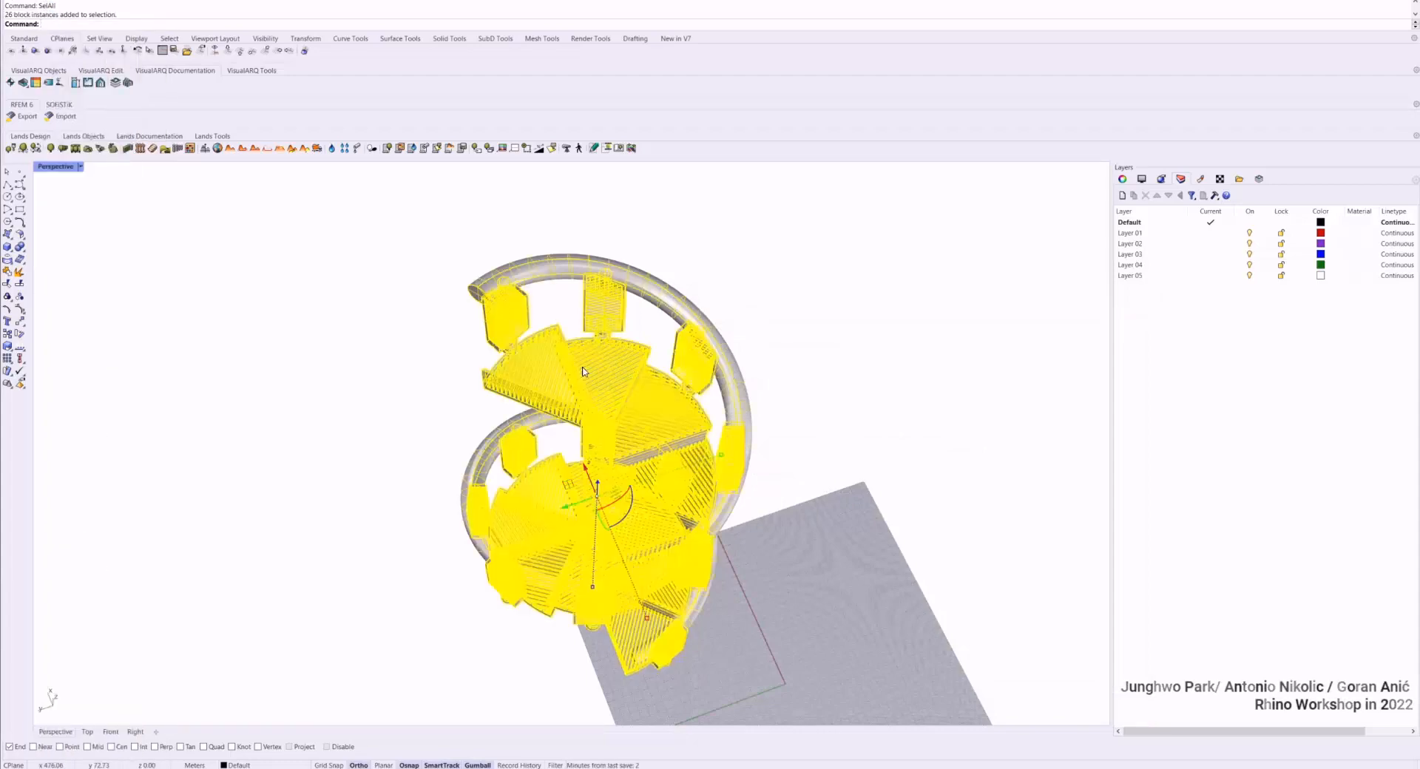
key(Escape)
key(Escape)
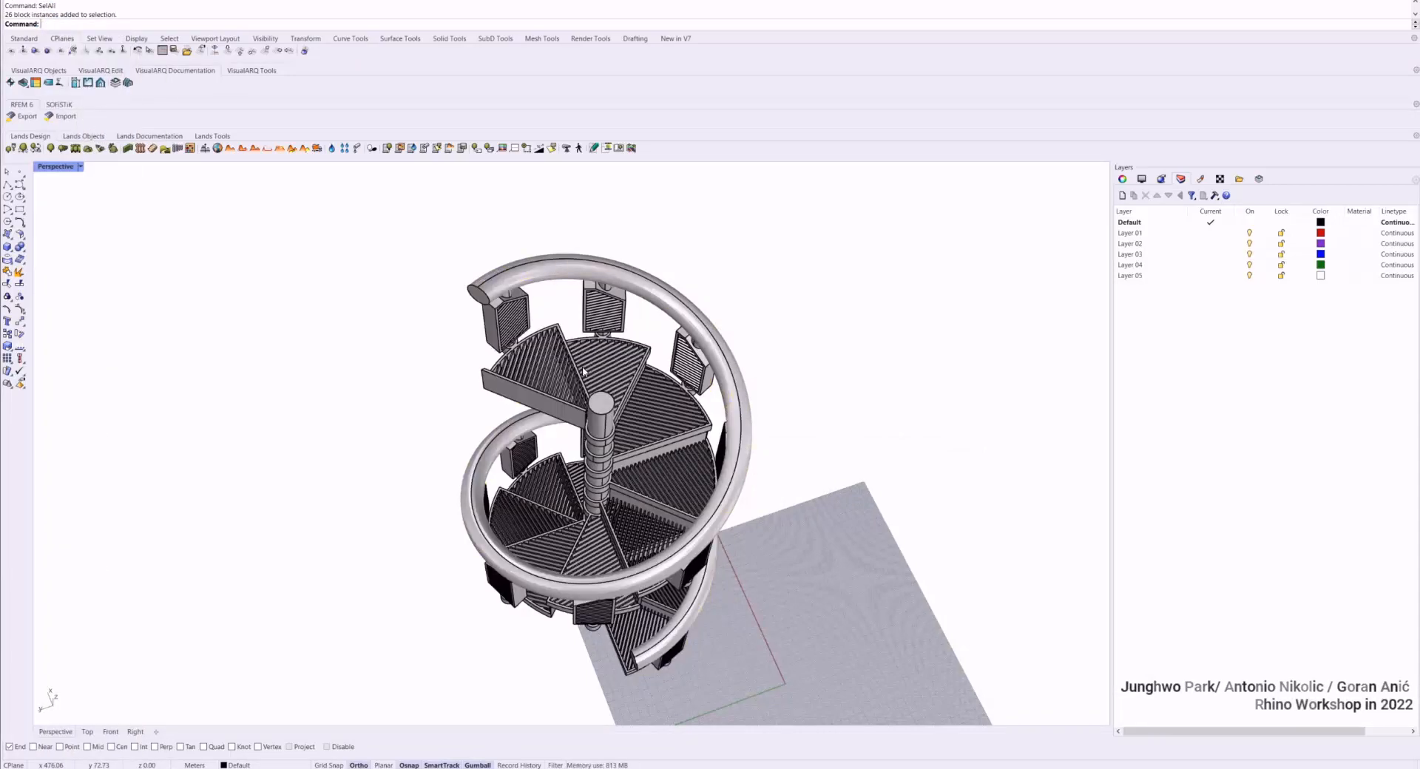
text(SelBadObjects)
key(Return)
Select all remaining block instances with SelBlockInstance and explode them
text(Se)
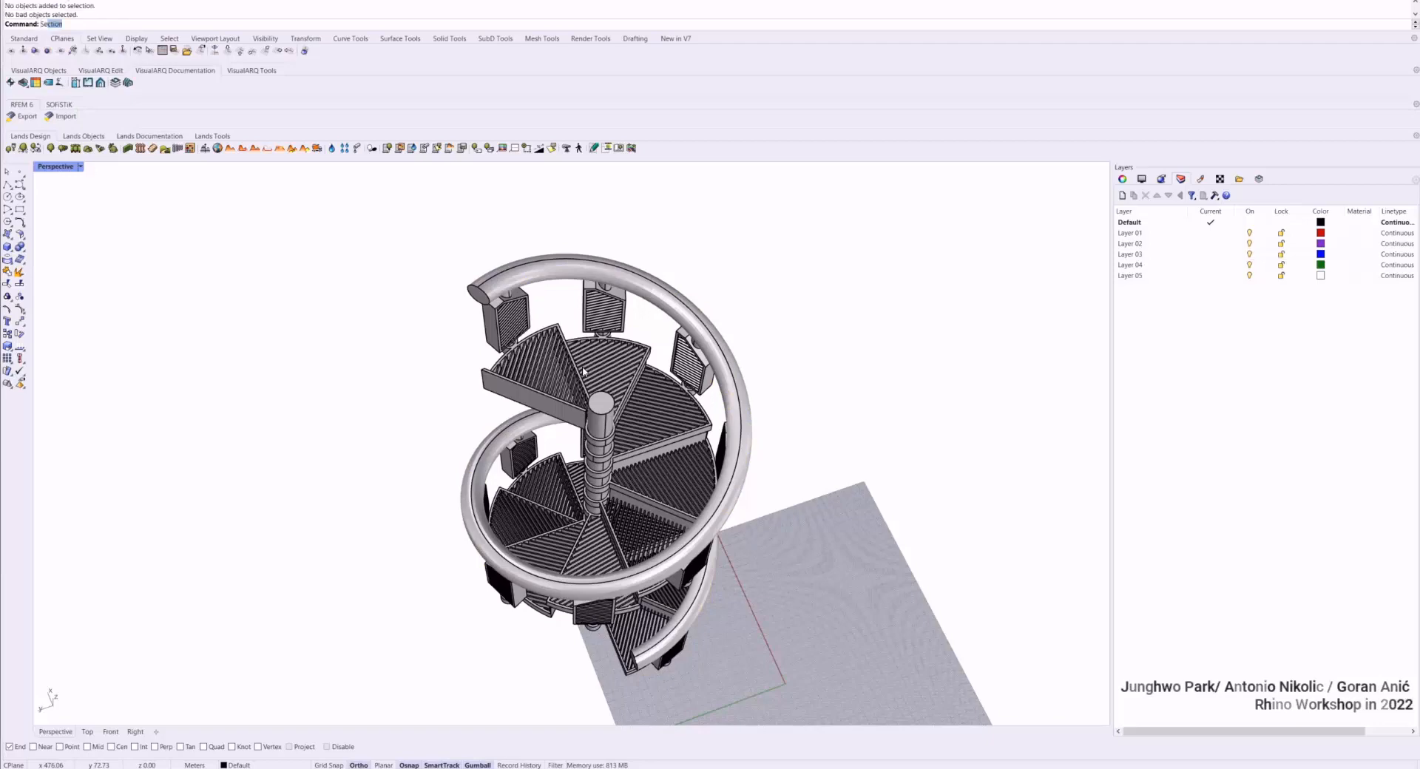
text(lBlockInstance)
key(Return)
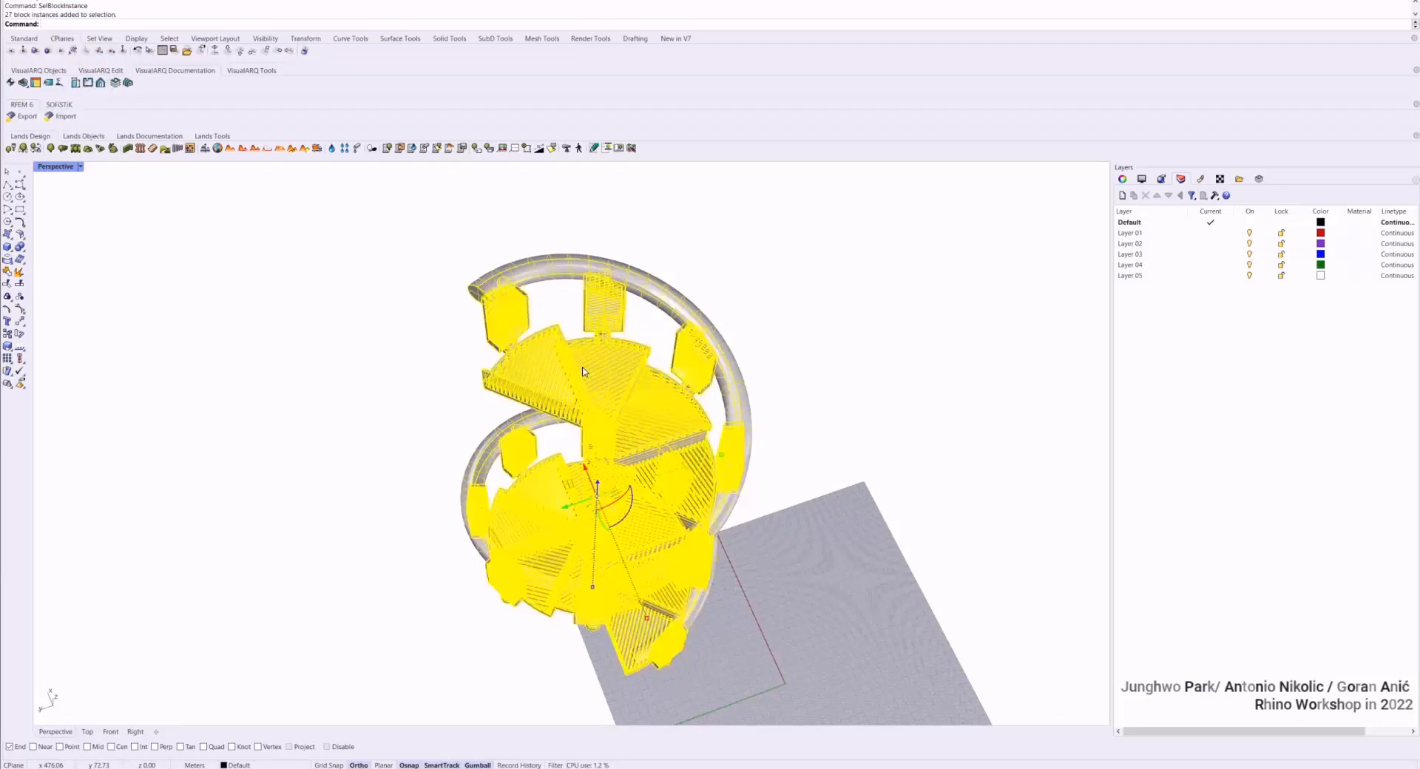
text(Explode)
key(Return)
Check the object descriptions of two upper stair treads with the What command
click(583, 372)
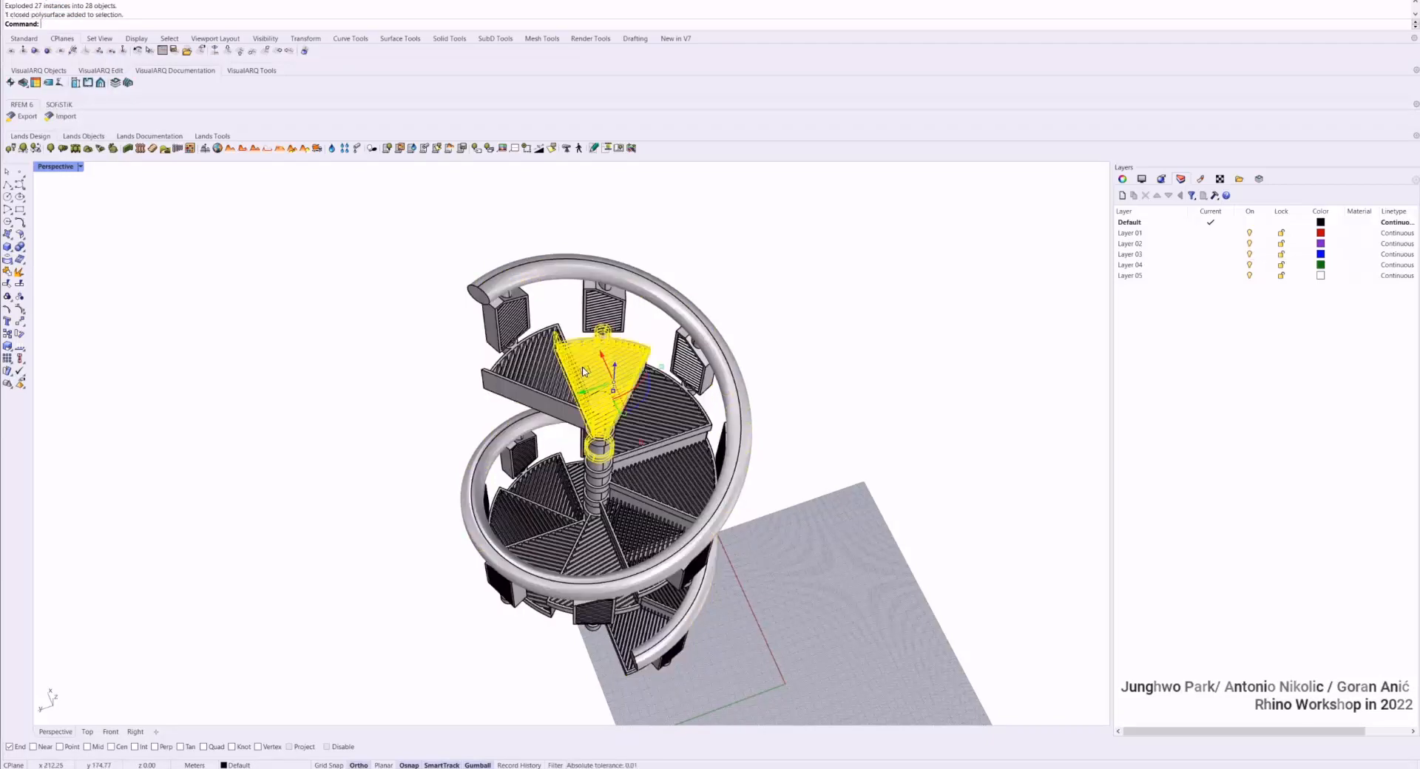
text(What)
key(Return)
key(Escape)
click(541, 386)
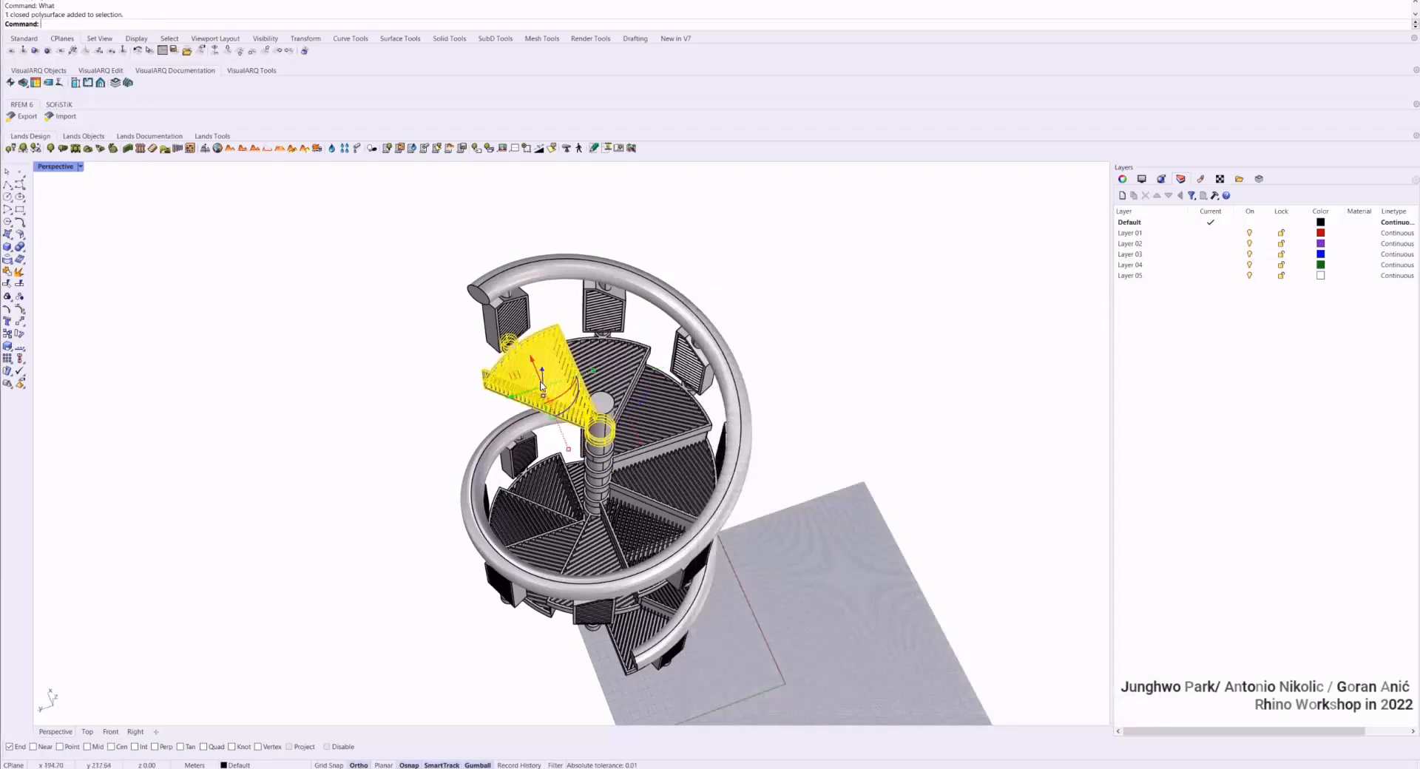
key(Escape)
click(541, 387)
key(Return)
key(Escape)
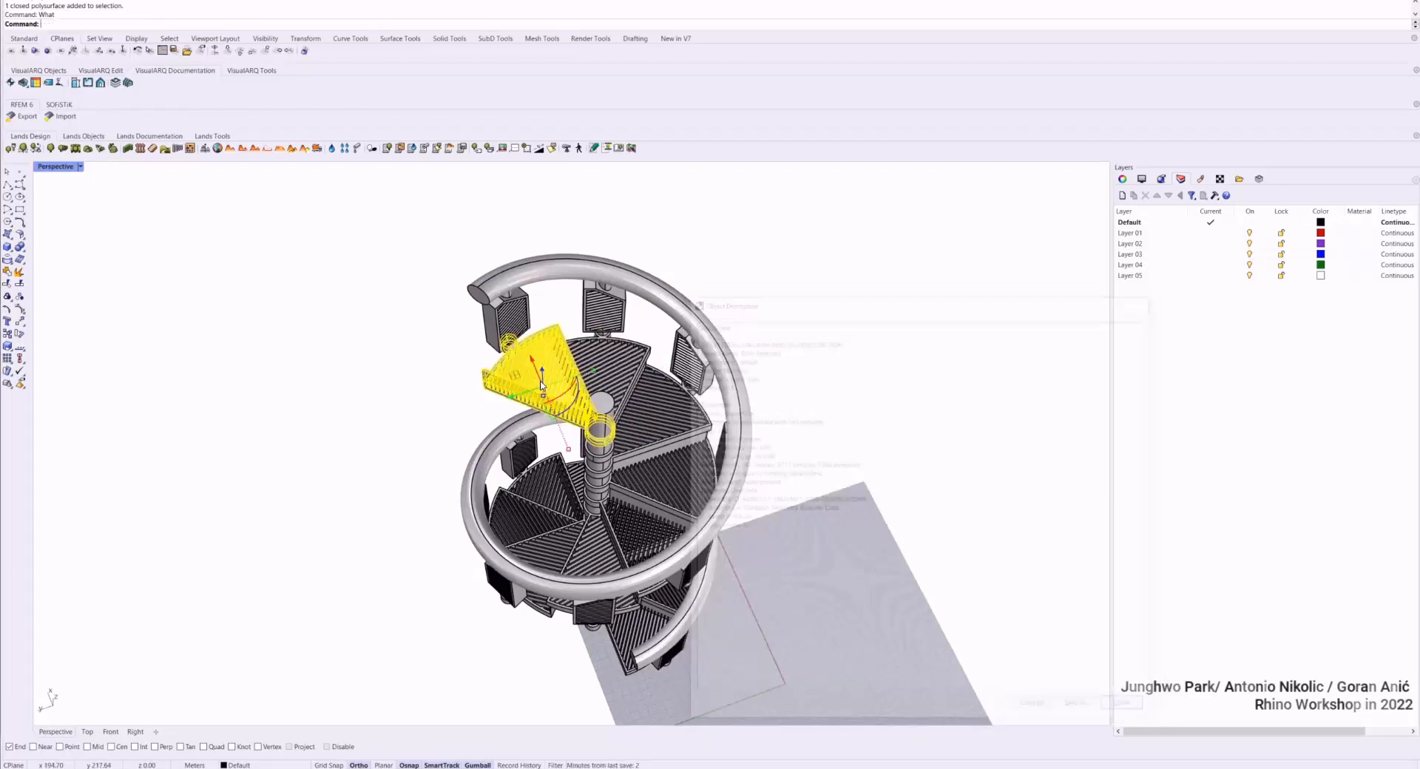
key(Escape)
Set the Perspective camera's lens length to 22 mm
scroll(540, 387, down, 4)
right_drag(541, 386, 598, 400)
right_drag(796, 564, 684, 460)
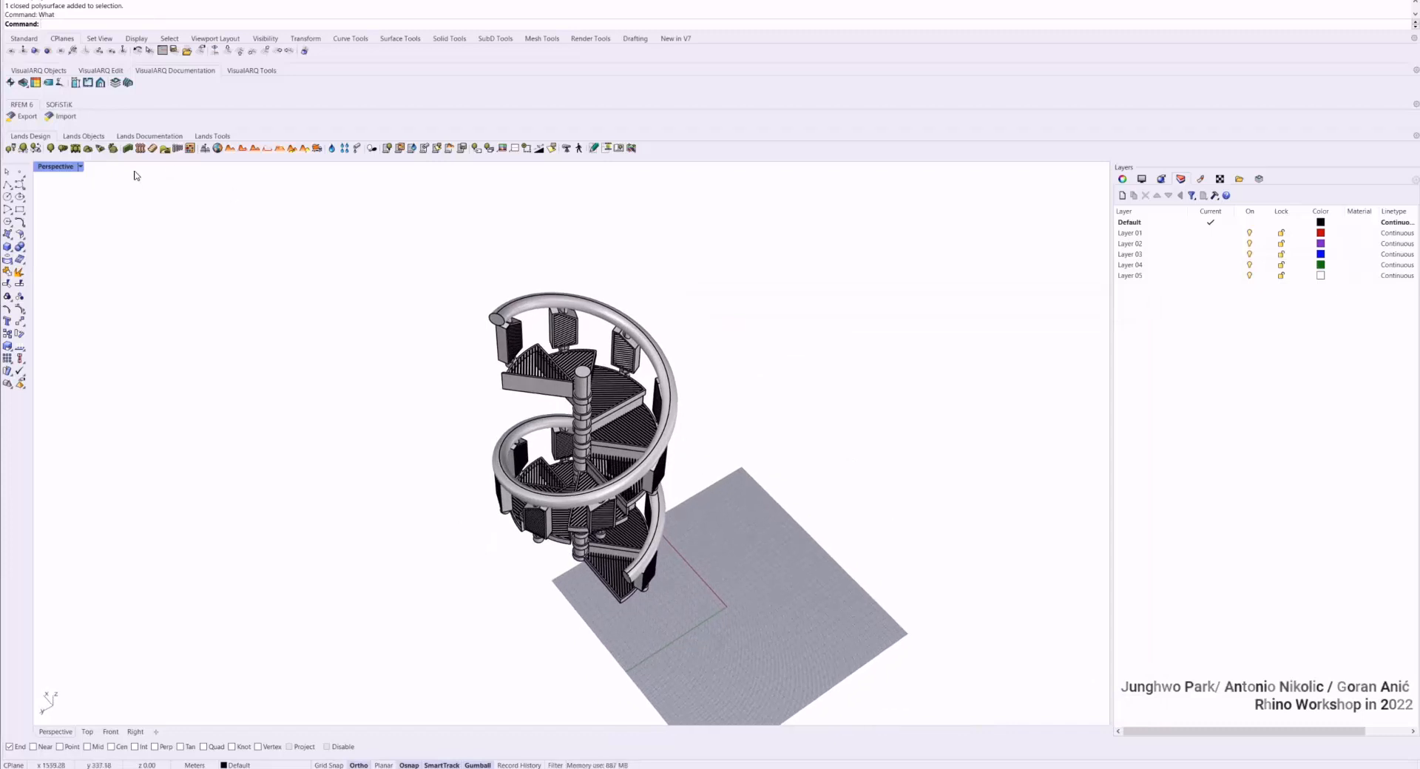
click(1140, 180)
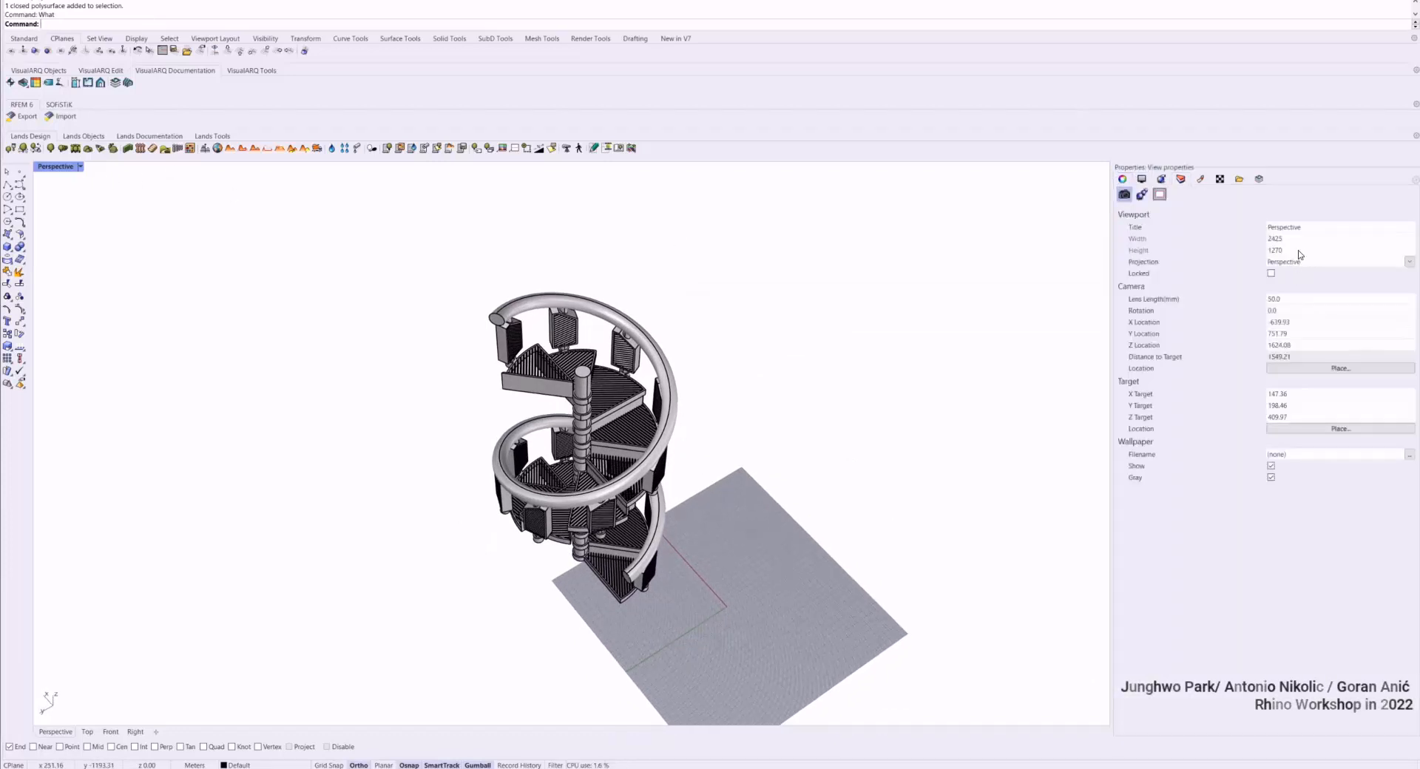
text(22)
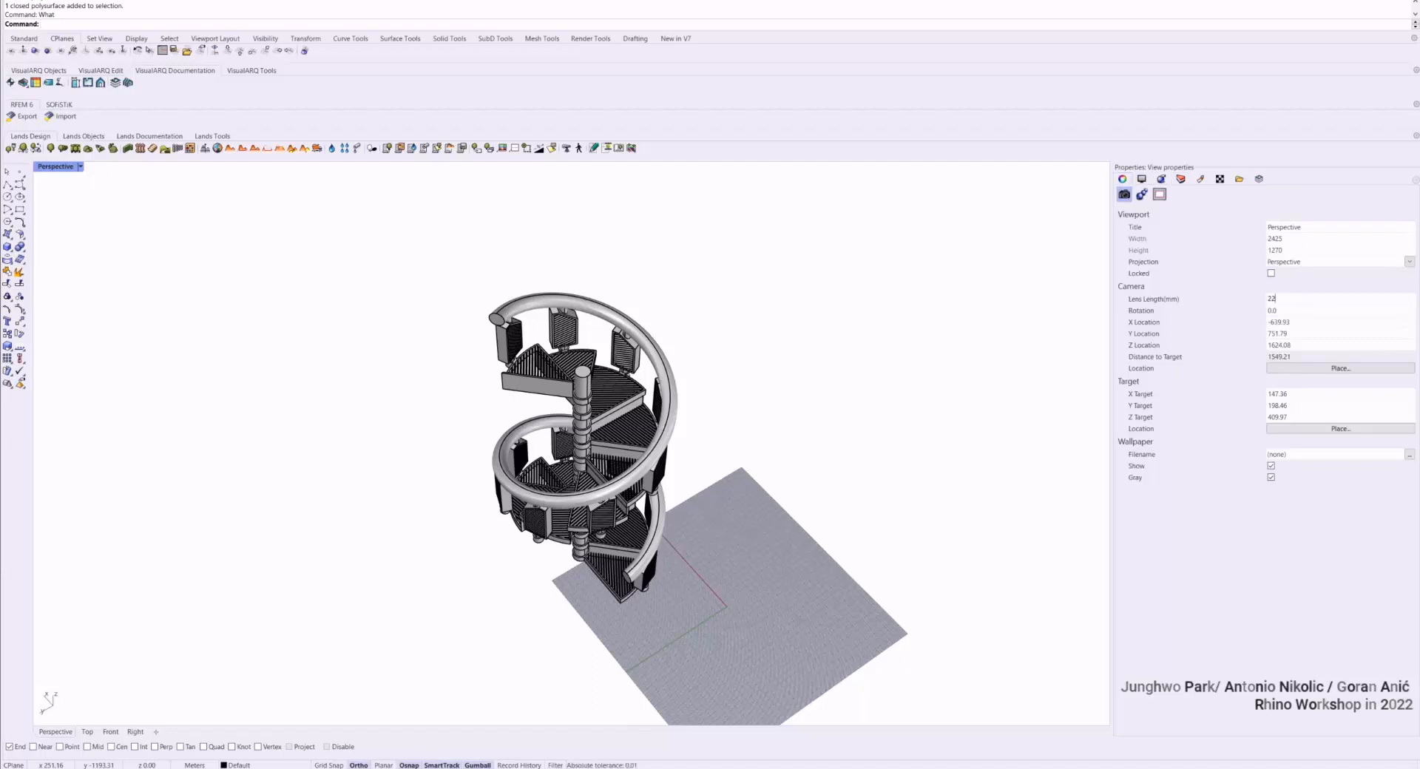
key(Return)
Create a Make2D drawing of the whole staircase from the Perspective view, with hidden lines and grouped output, and inspect it in Top view
right_drag(606, 439, 571, 462)
scroll(571, 461, up, 2)
drag(805, 660, 269, 221)
text(Make2D)
key(Return)
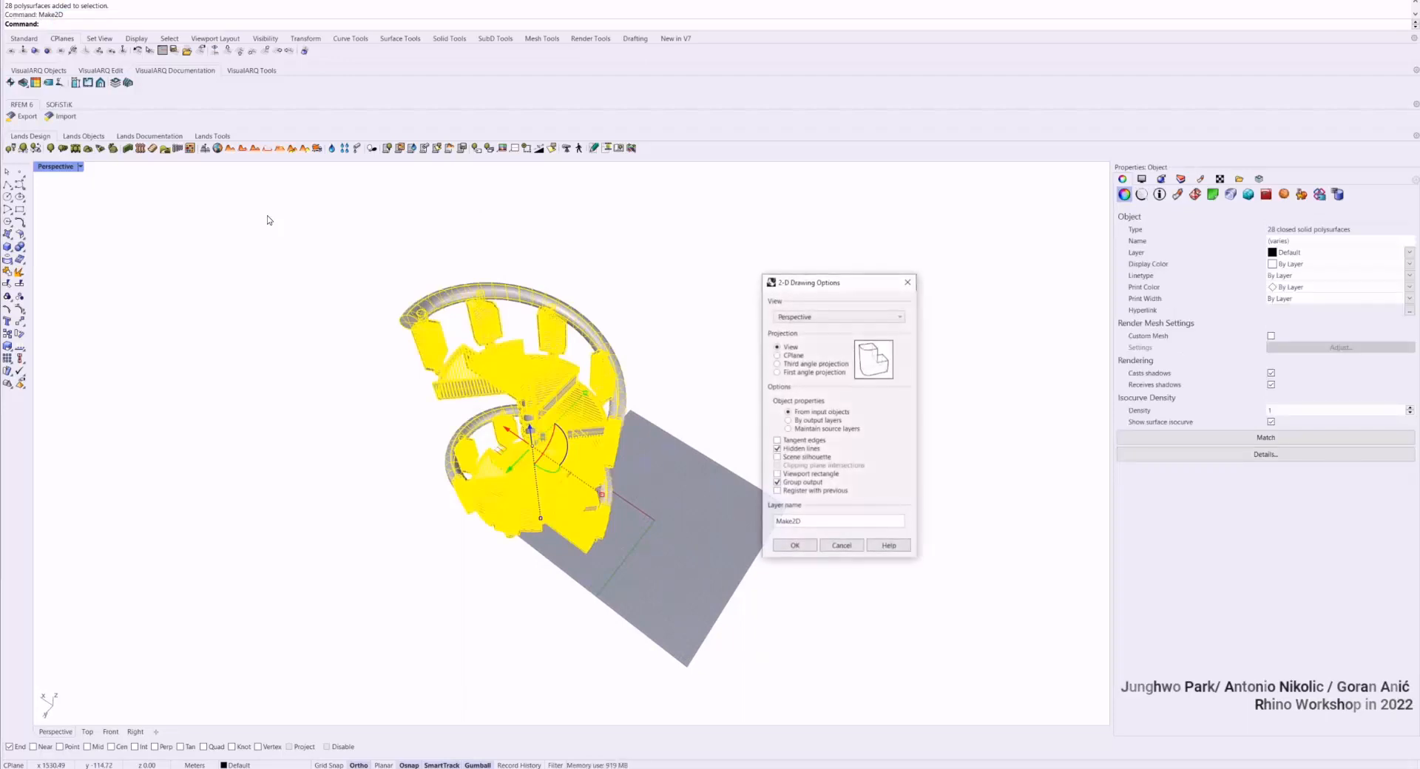
click(795, 546)
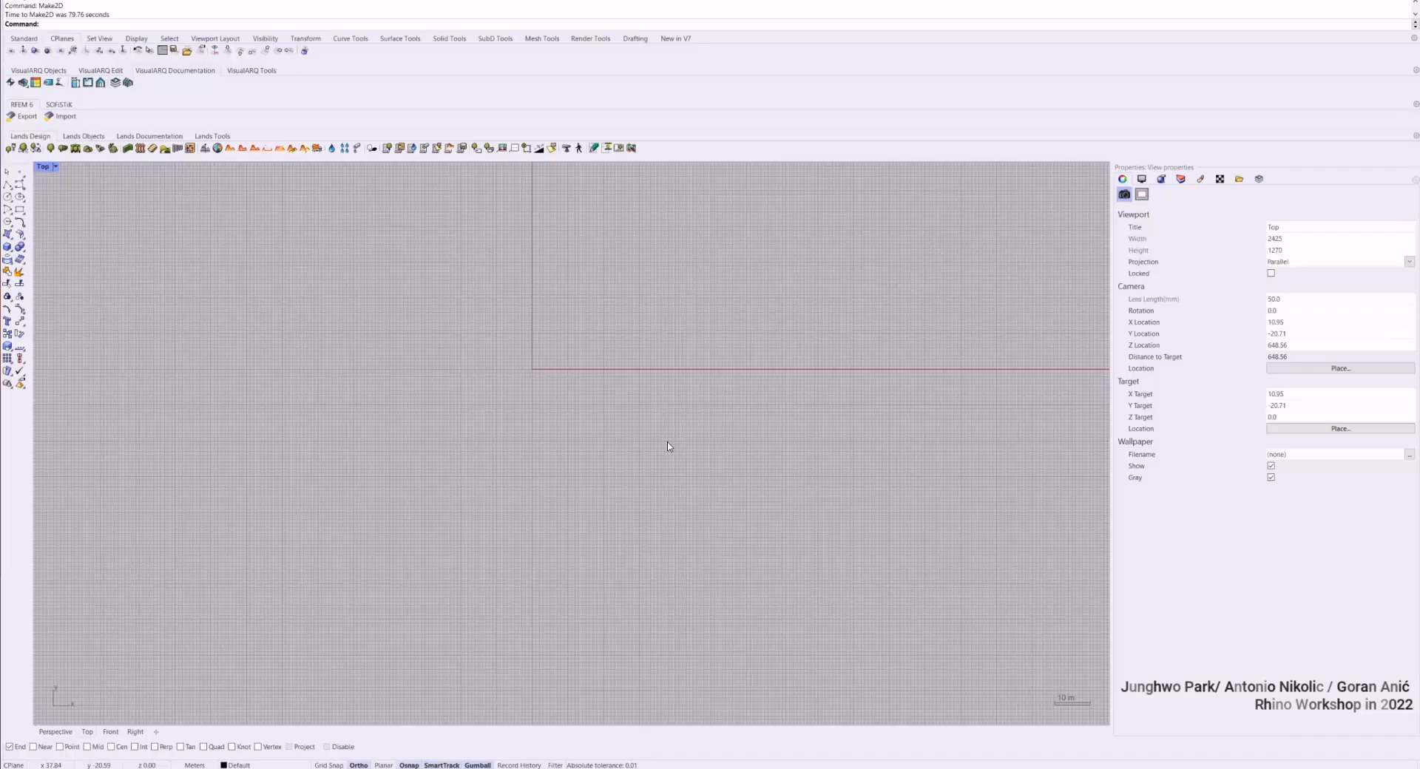
scroll(669, 444, down, 3)
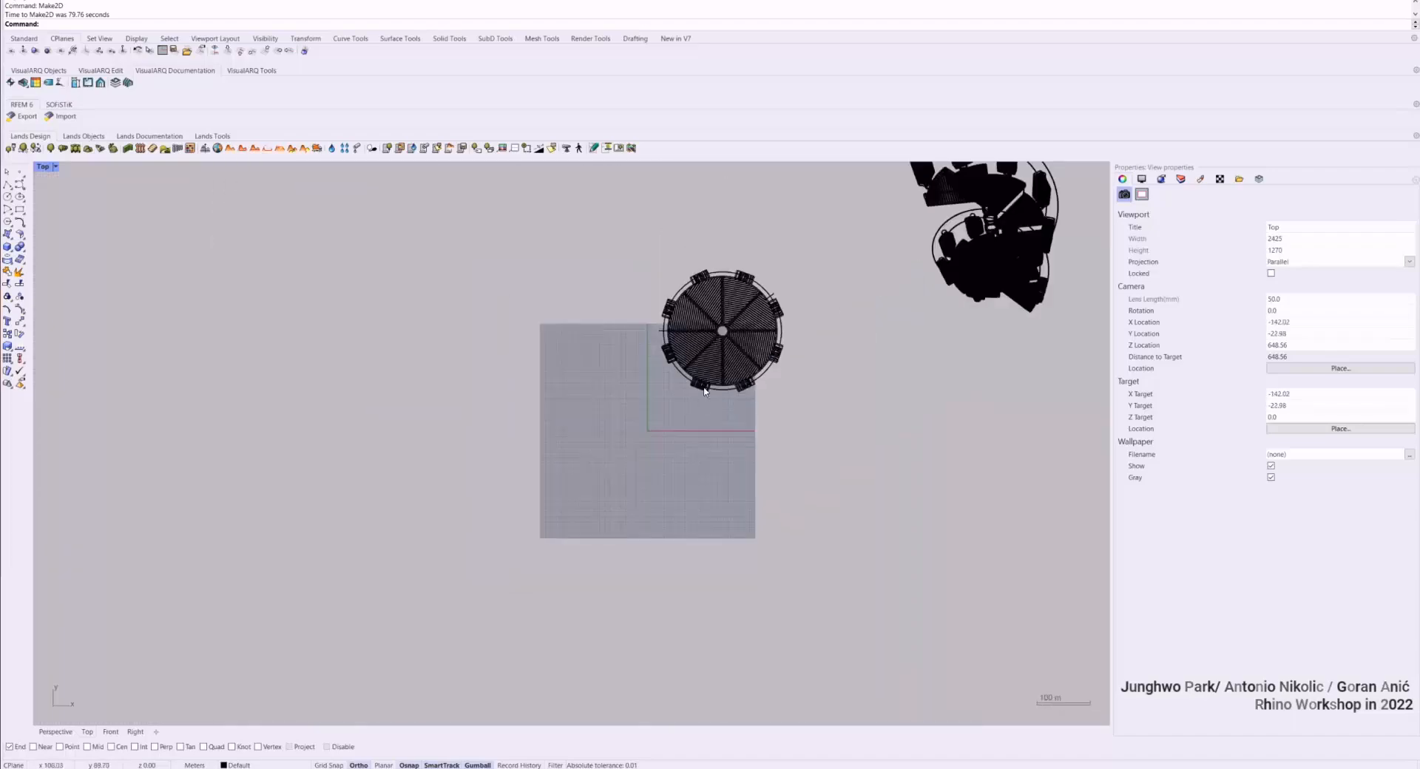
scroll(855, 320, up, 5)
scroll(855, 319, up, 4)
scroll(850, 325, down, 3)
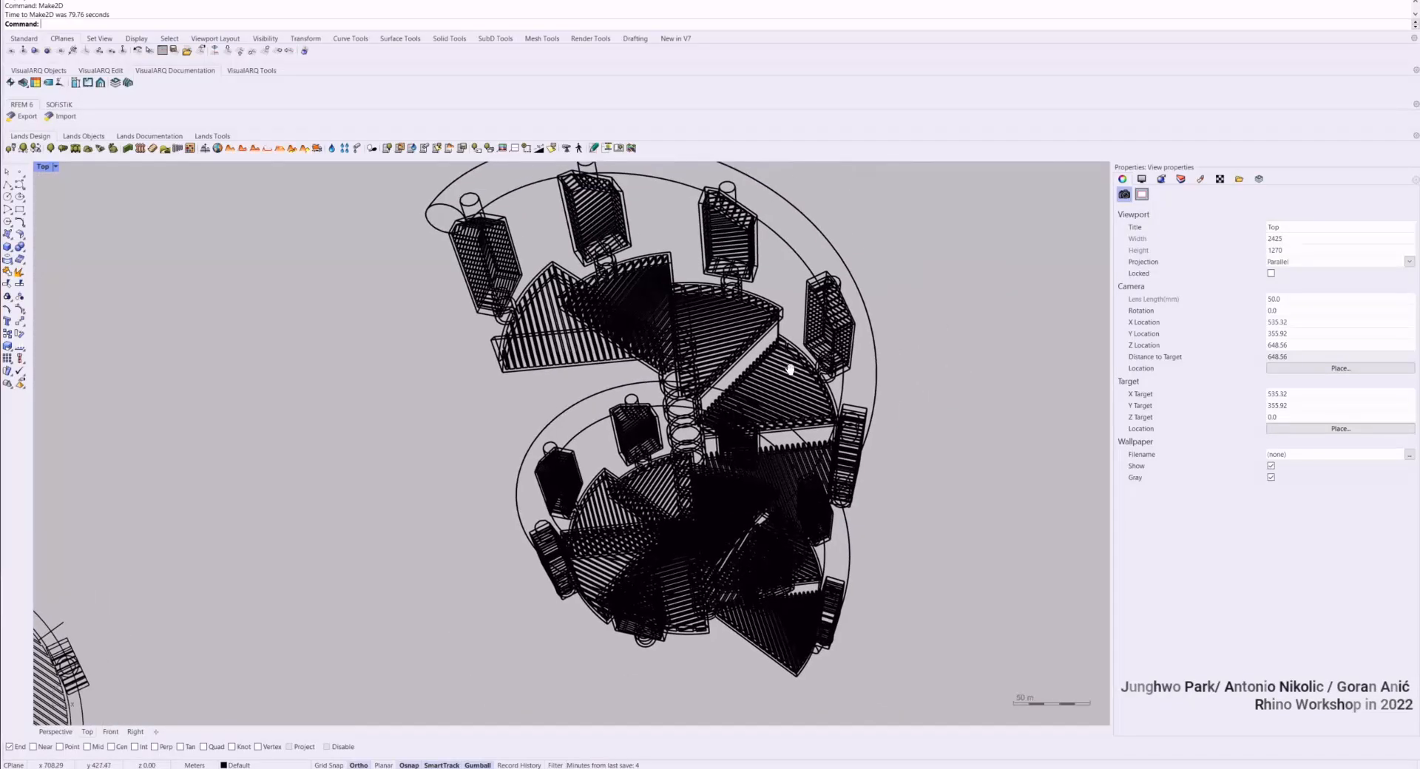
Turn off the Make2D Hidden layer and examine the staircase drawing with only its visible lines
click(1181, 179)
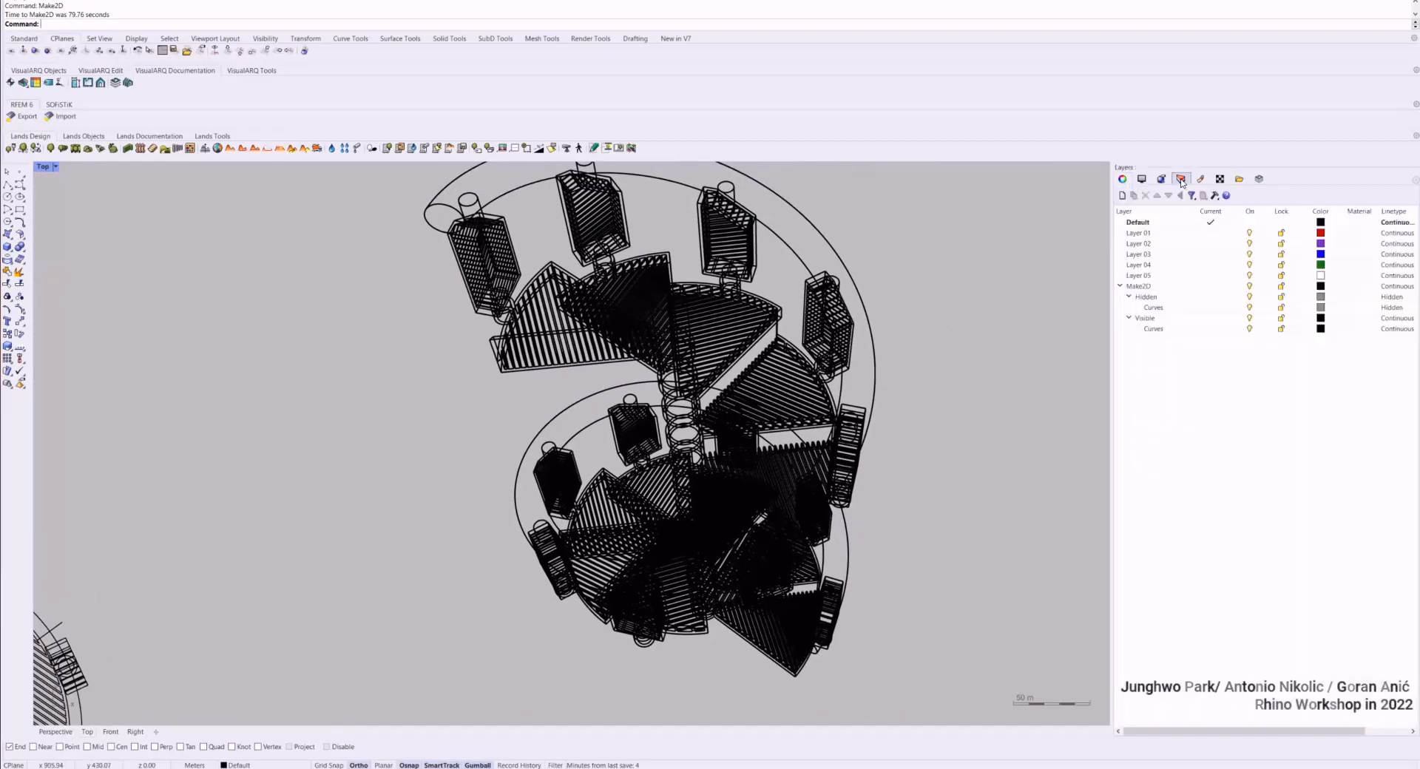
click(1249, 297)
scroll(754, 429, up, 3)
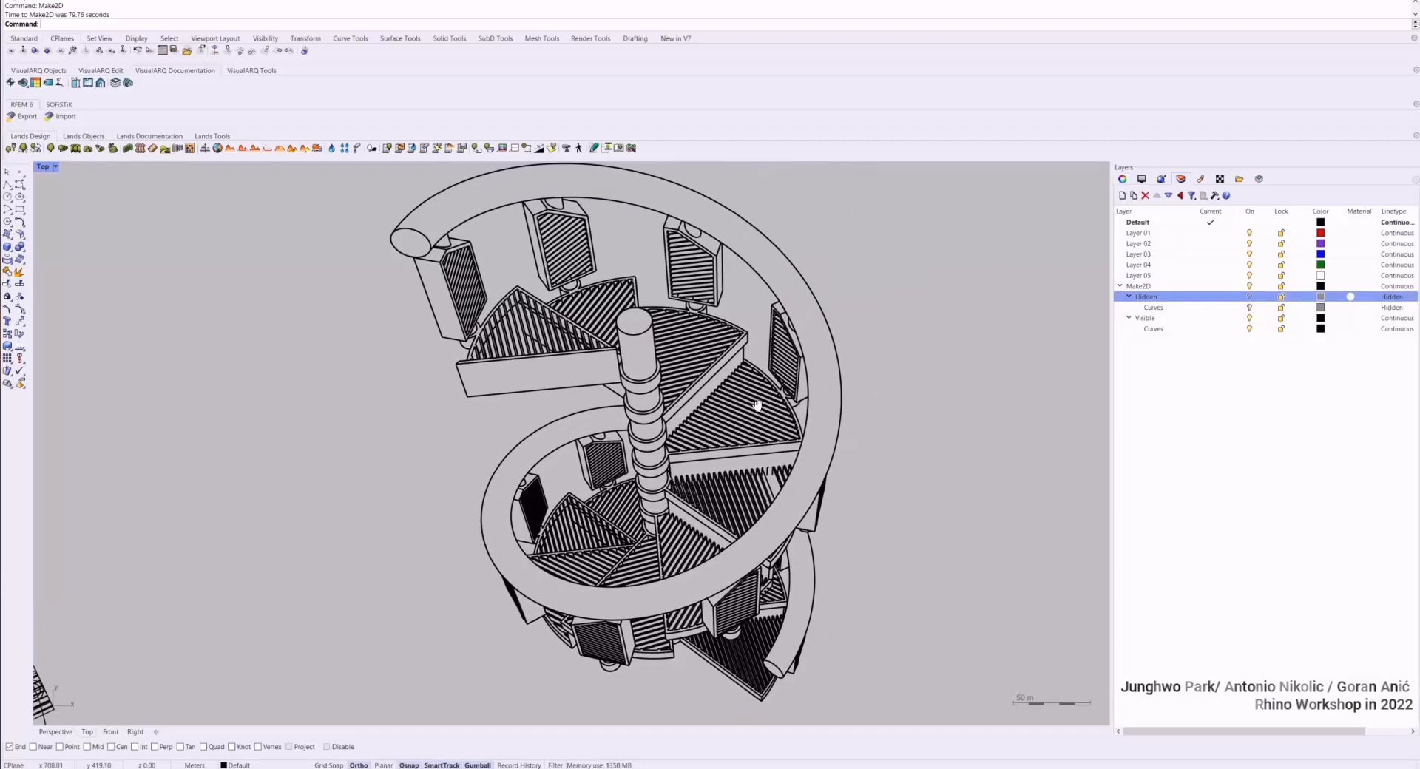
scroll(658, 496, up, 4)
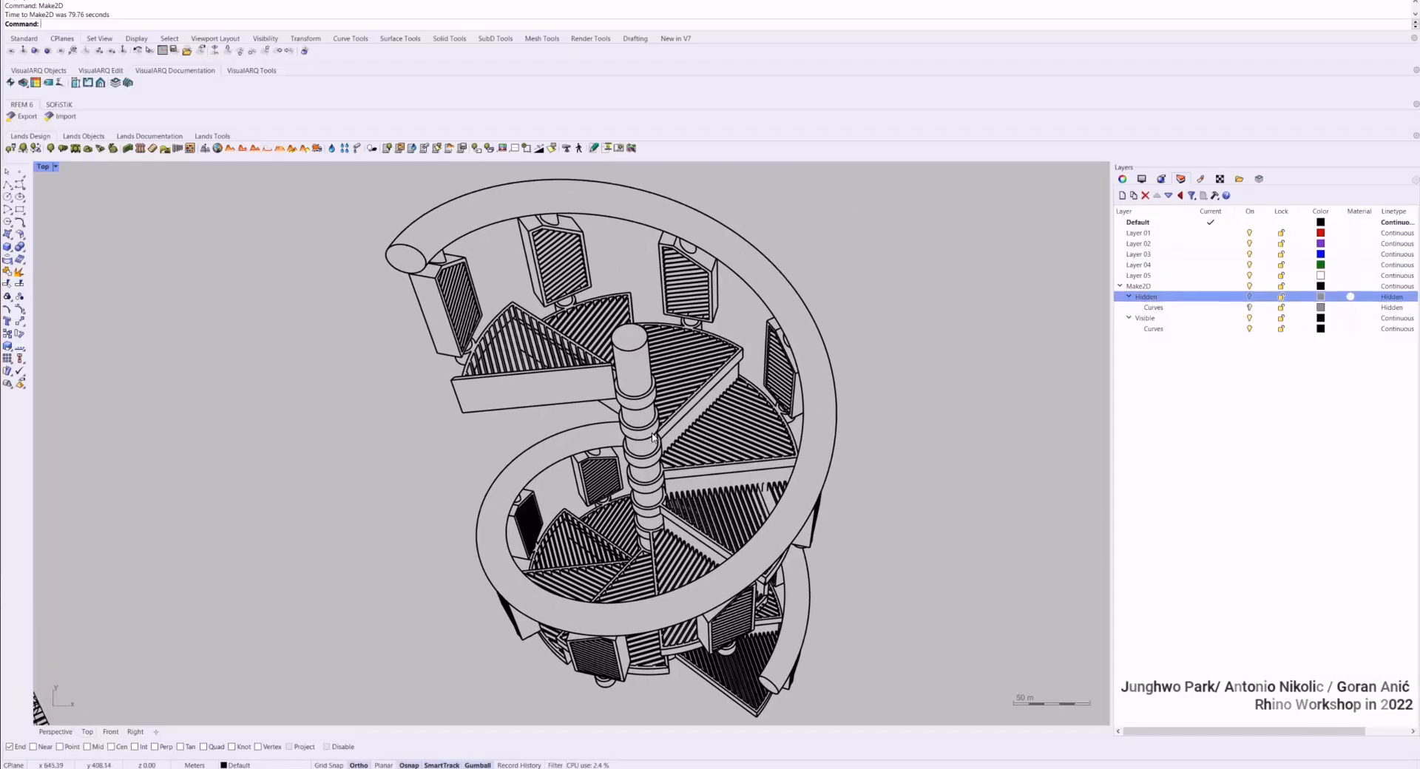
scroll(654, 577, down, 5)
scroll(654, 281, up, 3)
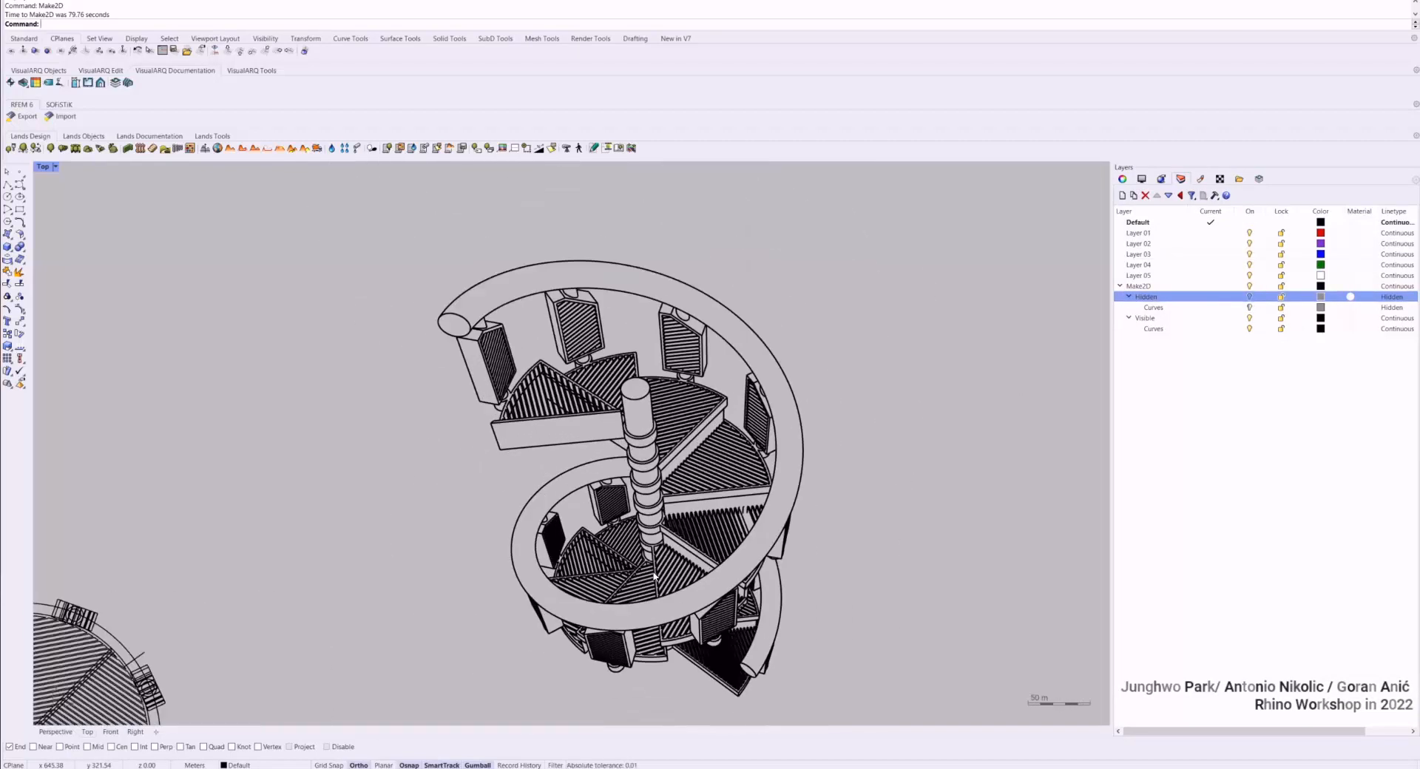
scroll(654, 281, up, 3)
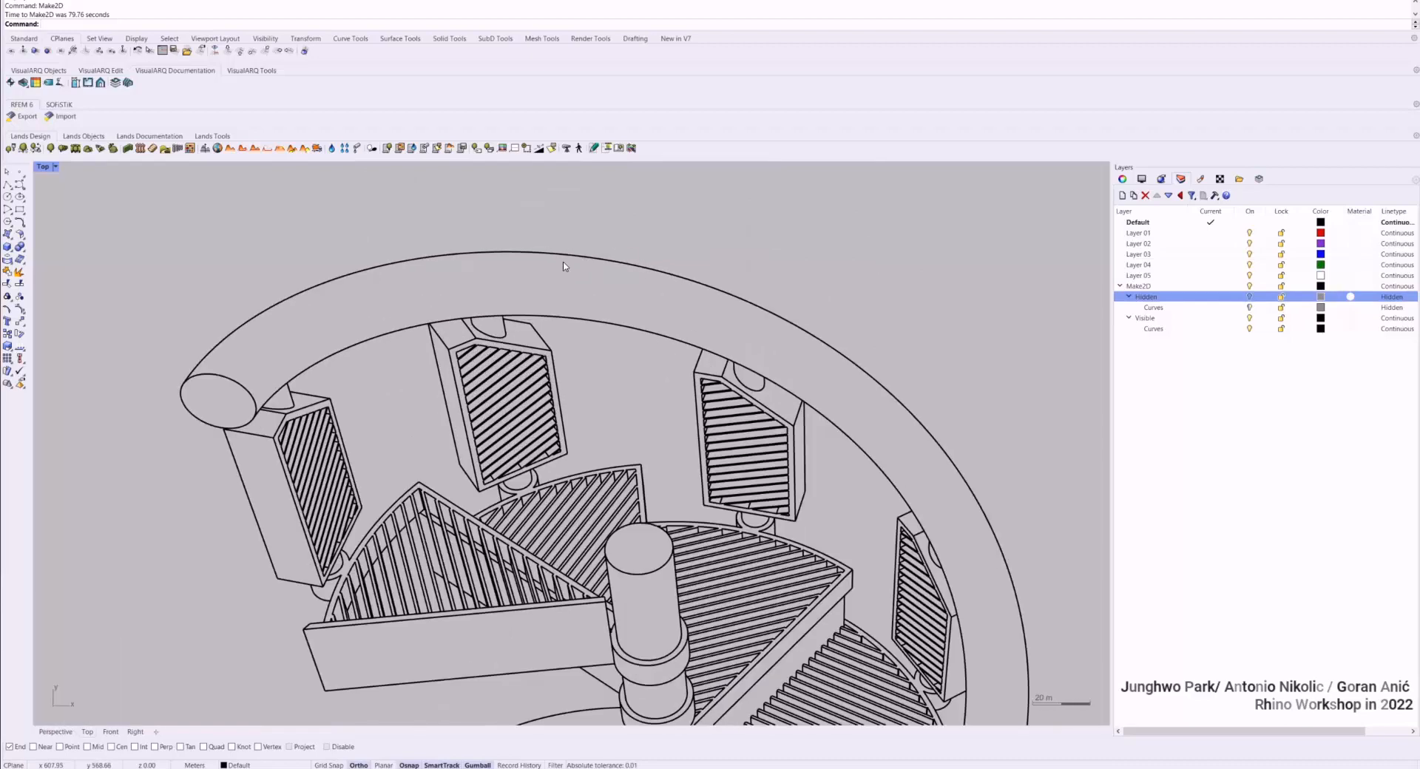
Check how the Make2D curves of the upper railing panels are grouped by selecting them, and clear the selection
click(326, 359)
click(330, 404)
click(481, 372)
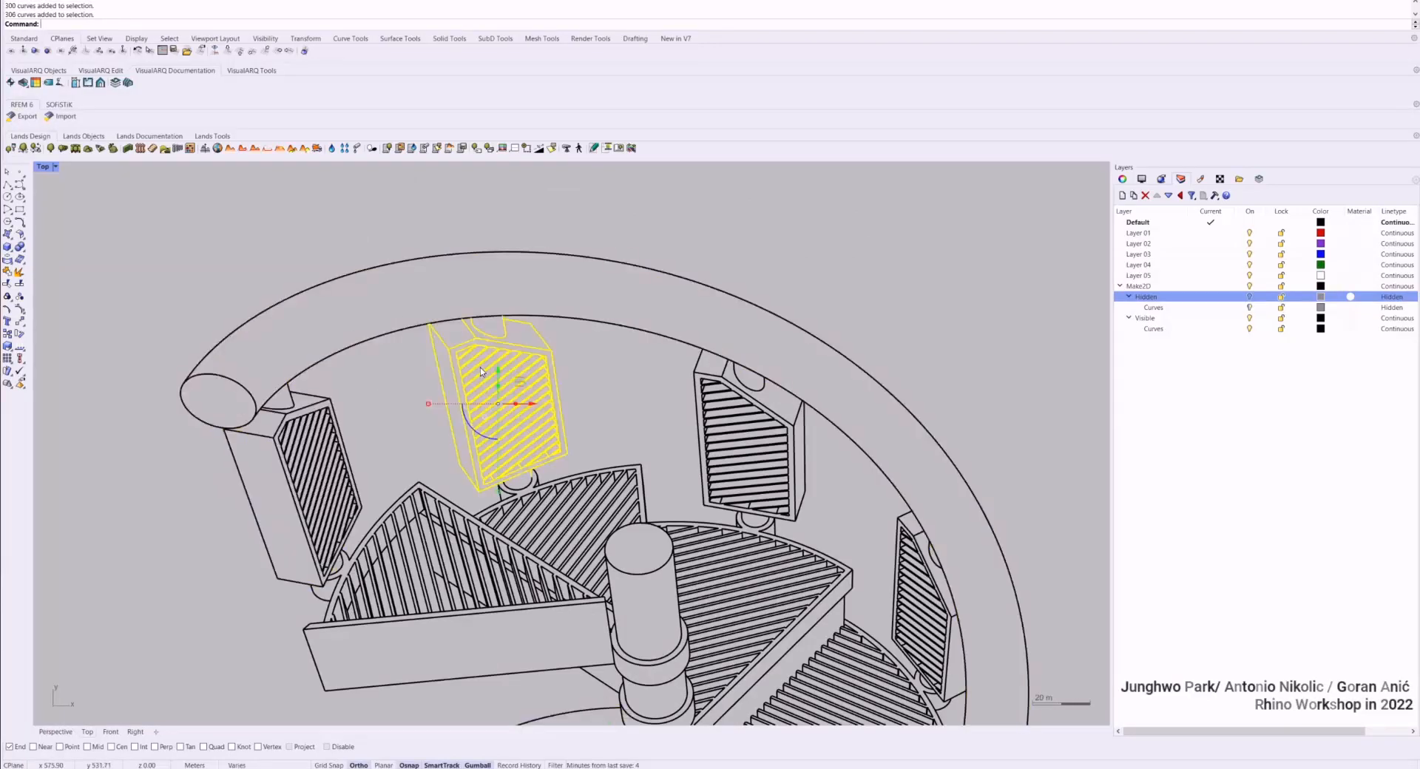
key(Escape)
scroll(481, 372, down, 3)
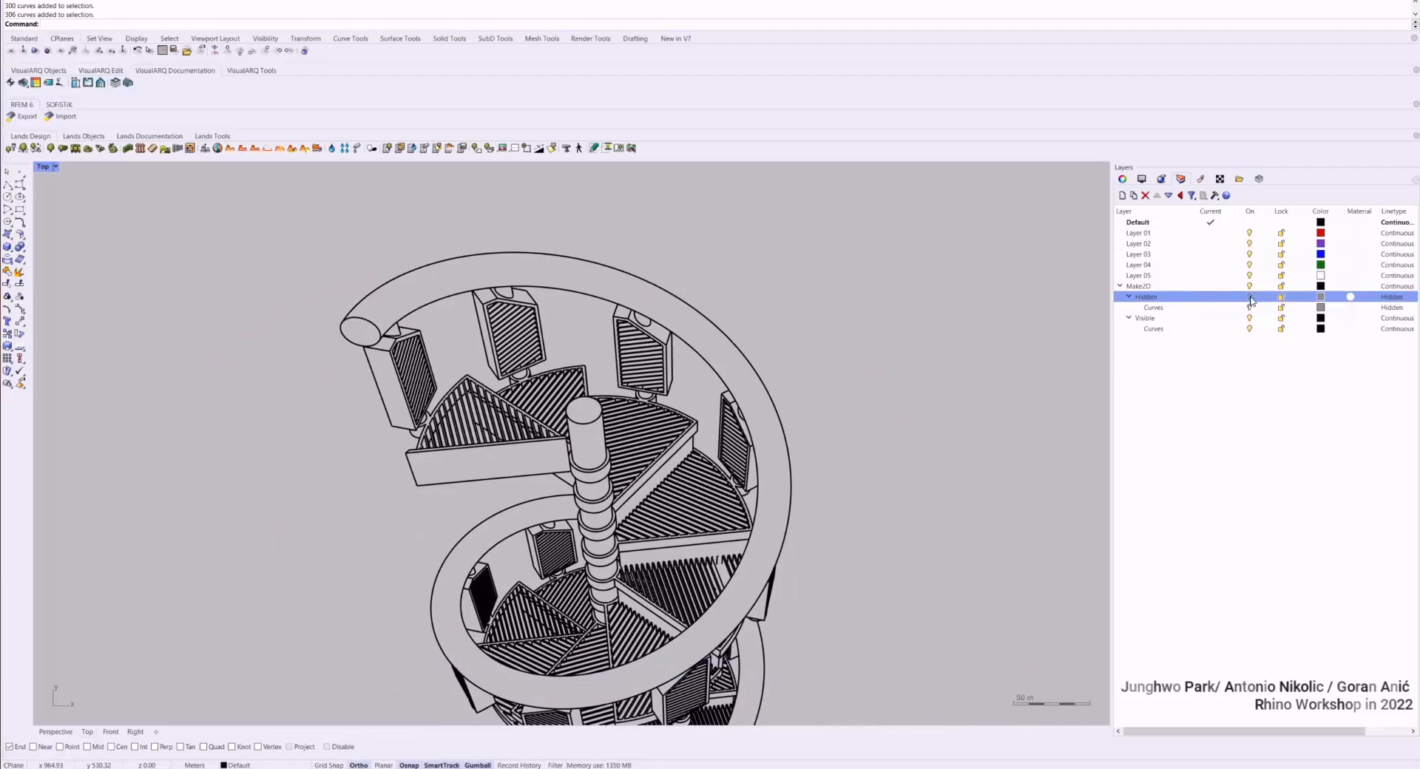
Turn the Make2D Hidden layer back on and keep its linetype set to Hidden
click(1251, 297)
scroll(636, 292, up, 5)
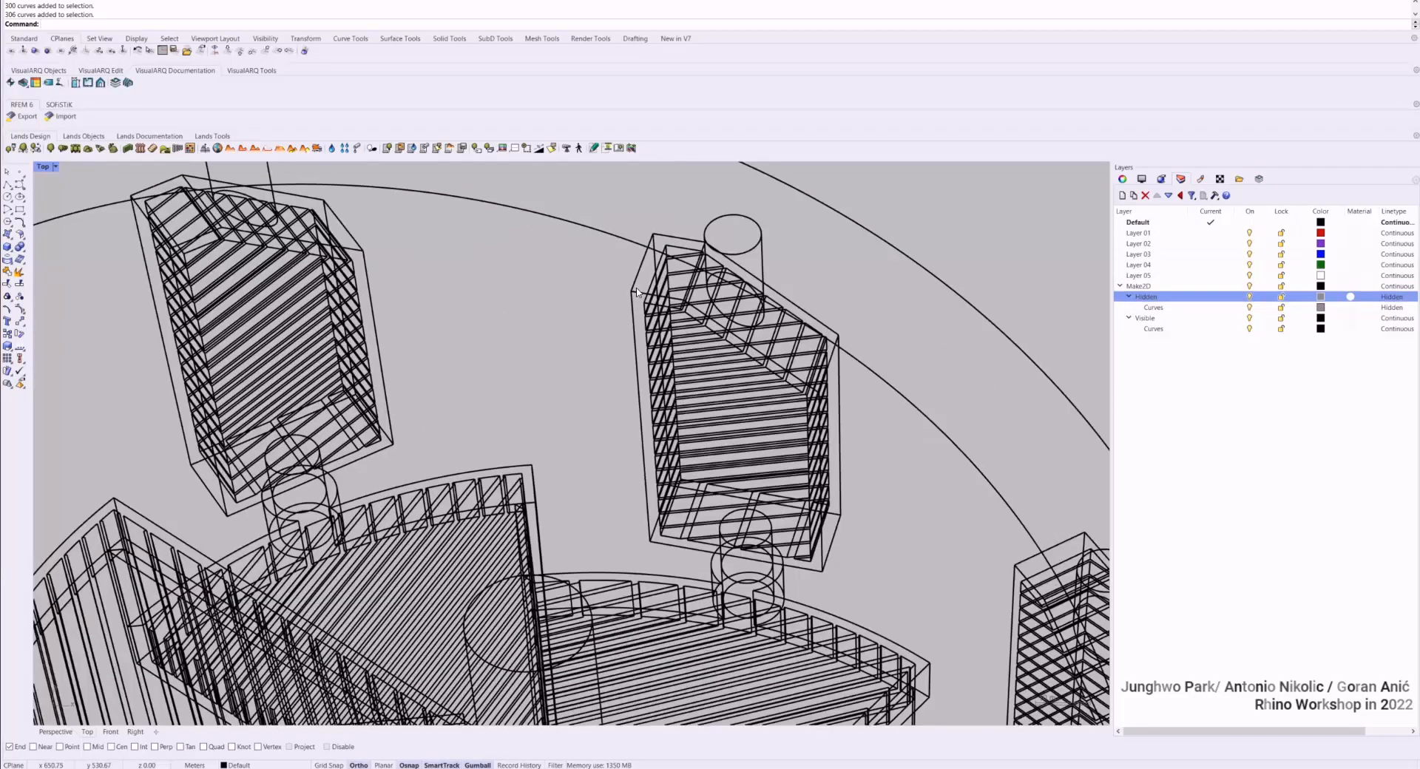
scroll(637, 292, down, 5)
scroll(1294, 444, right, 2)
click(1349, 298)
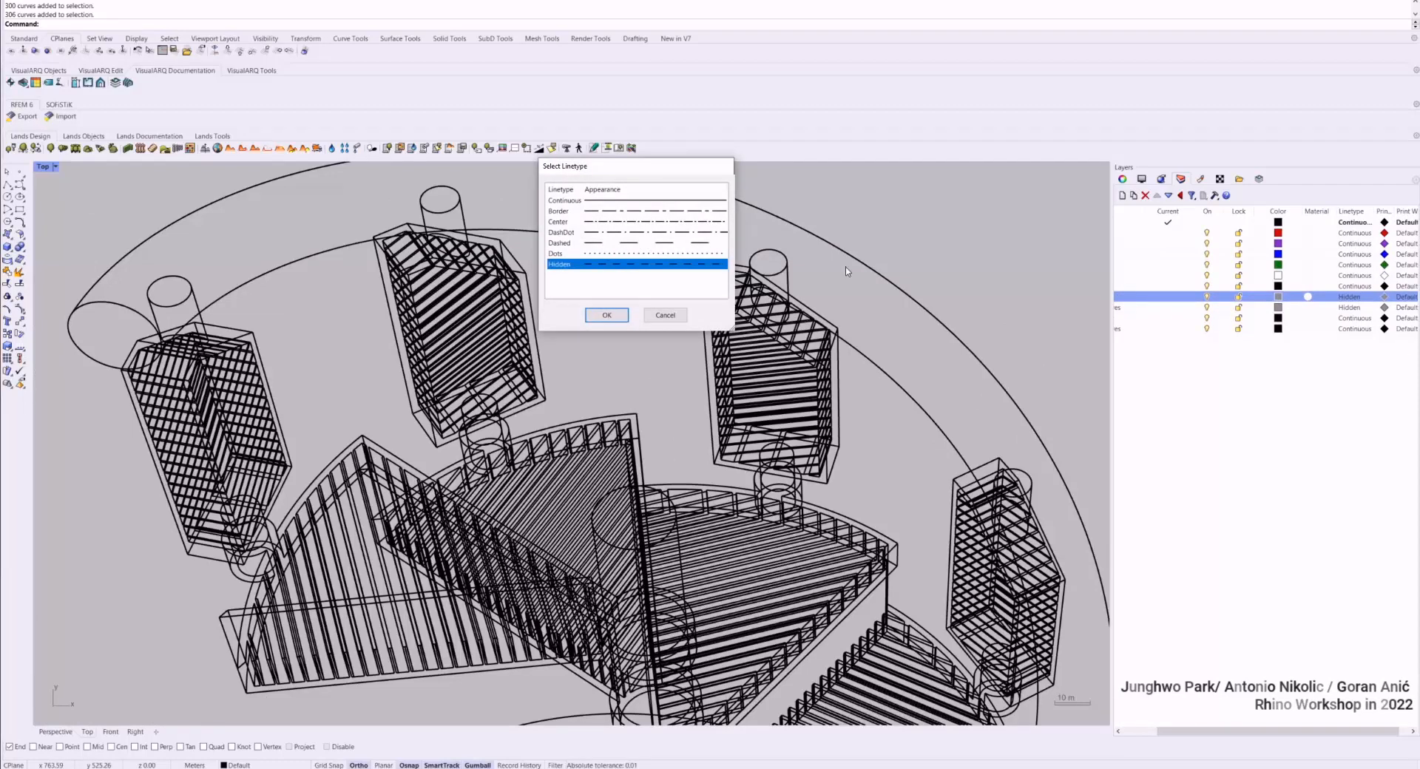
click(601, 316)
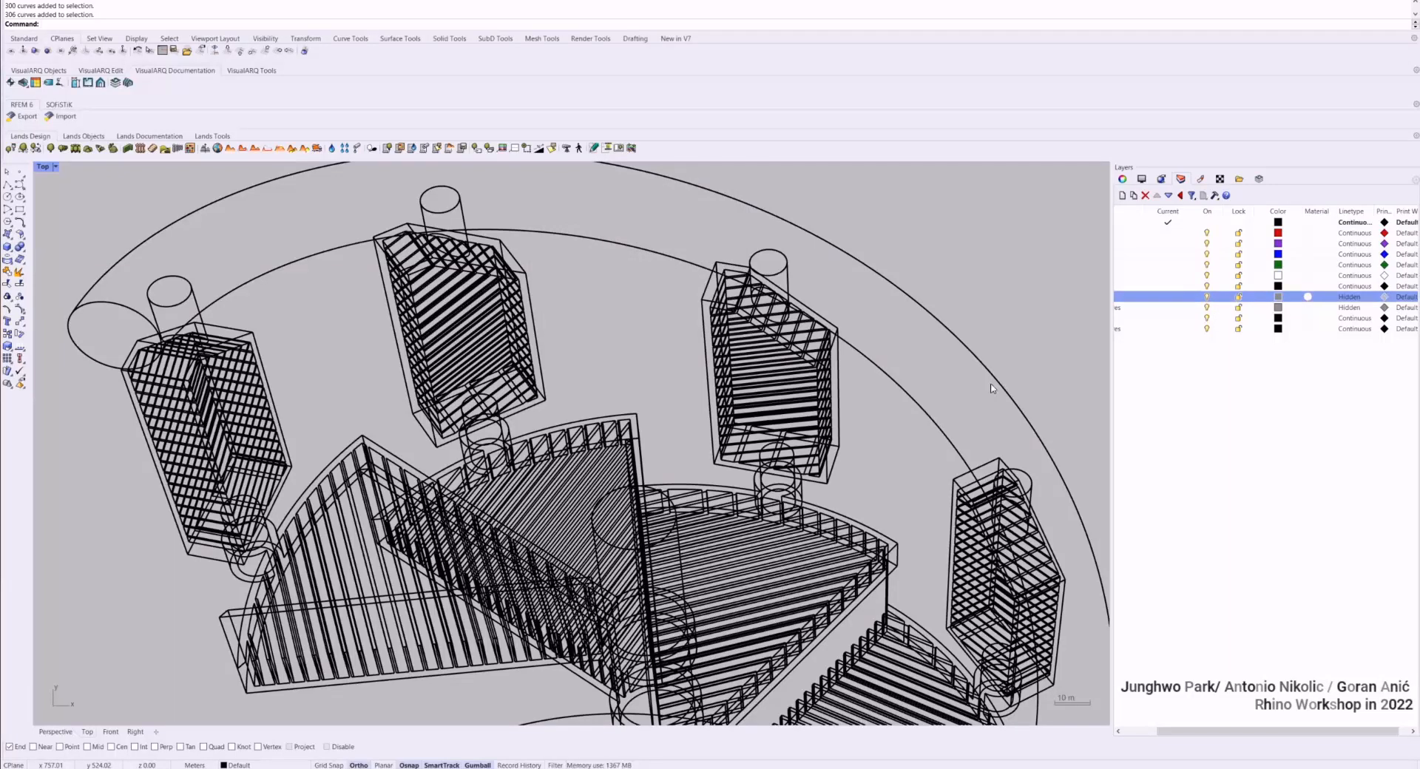
scroll(1065, 315, down, 3)
scroll(1191, 318, left, 3)
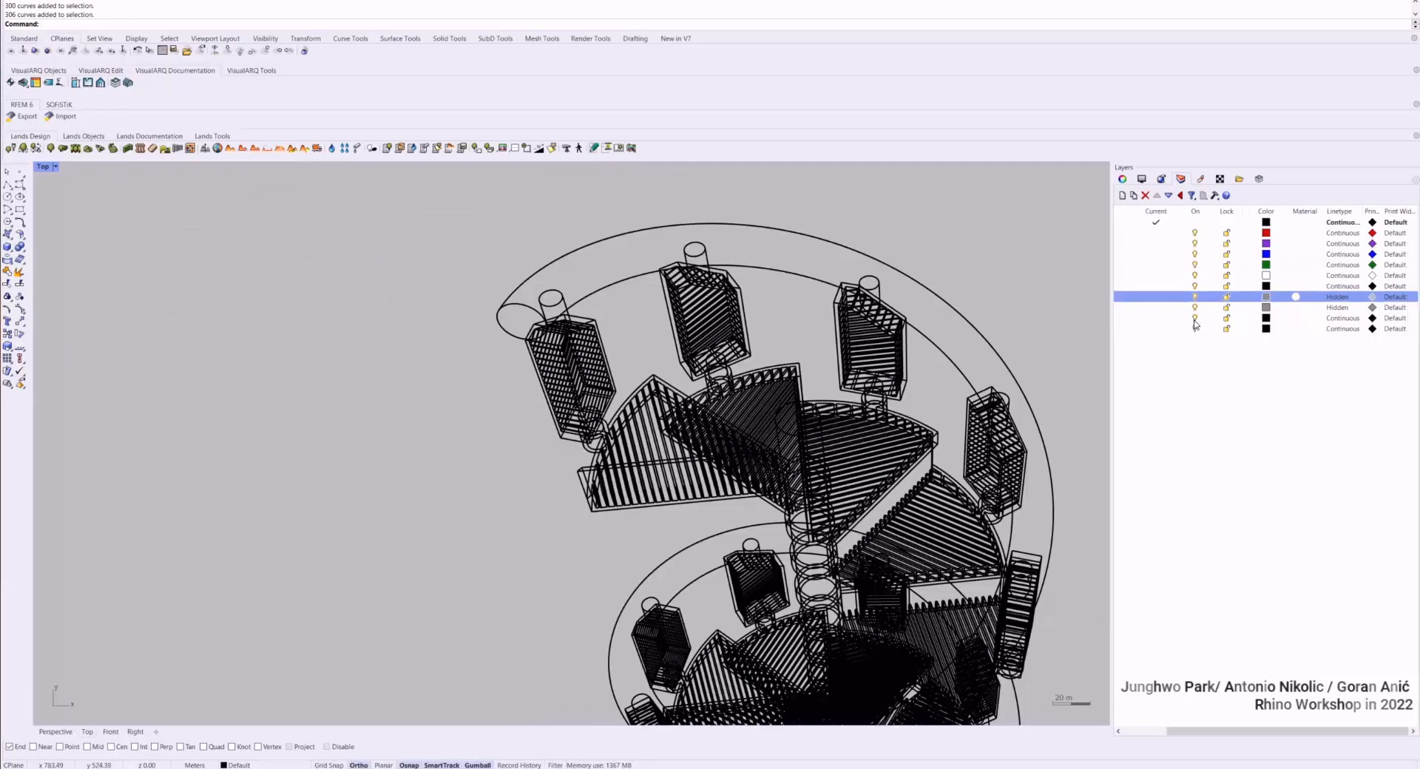
Confirm Gray as the print color of the Curves sublayer under Hidden
scroll(1189, 324, right, 2)
click(1382, 309)
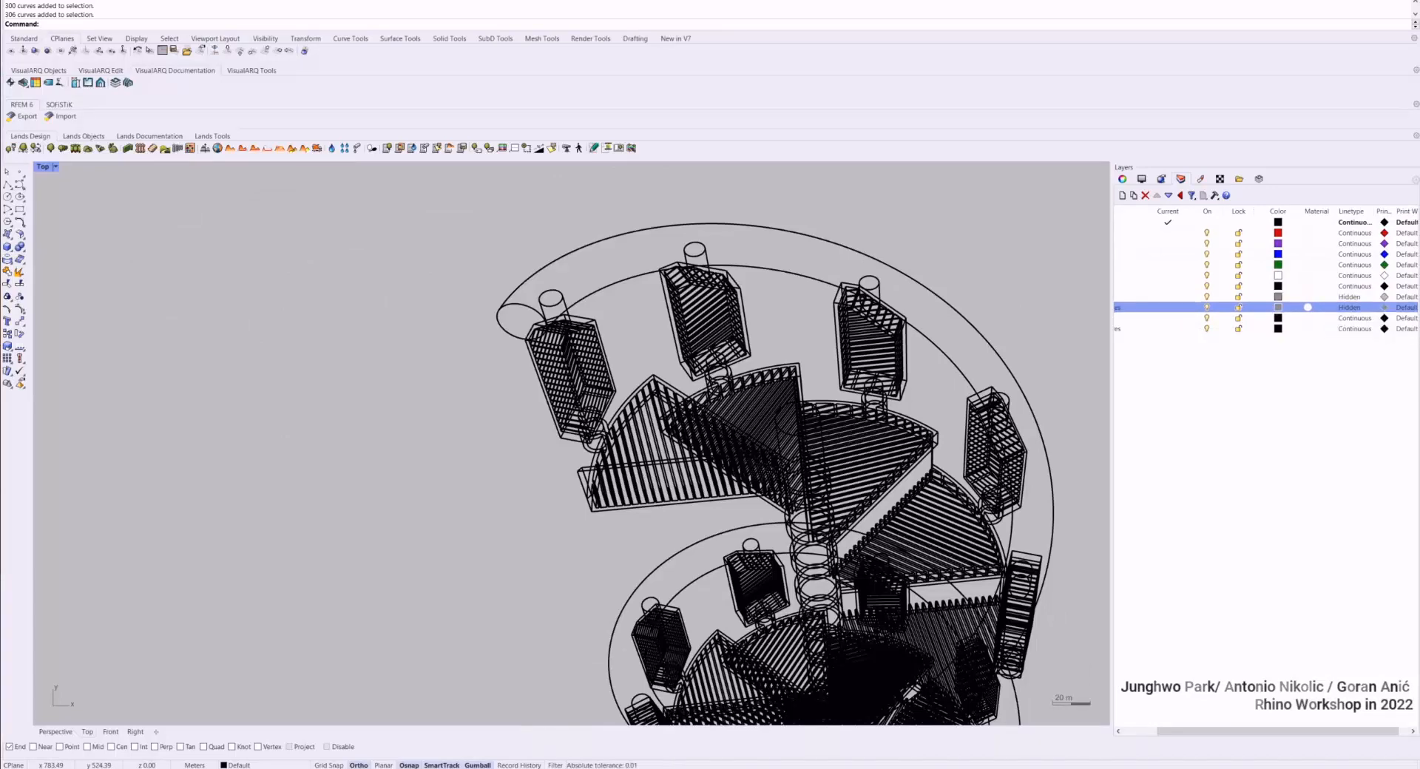
click(1384, 307)
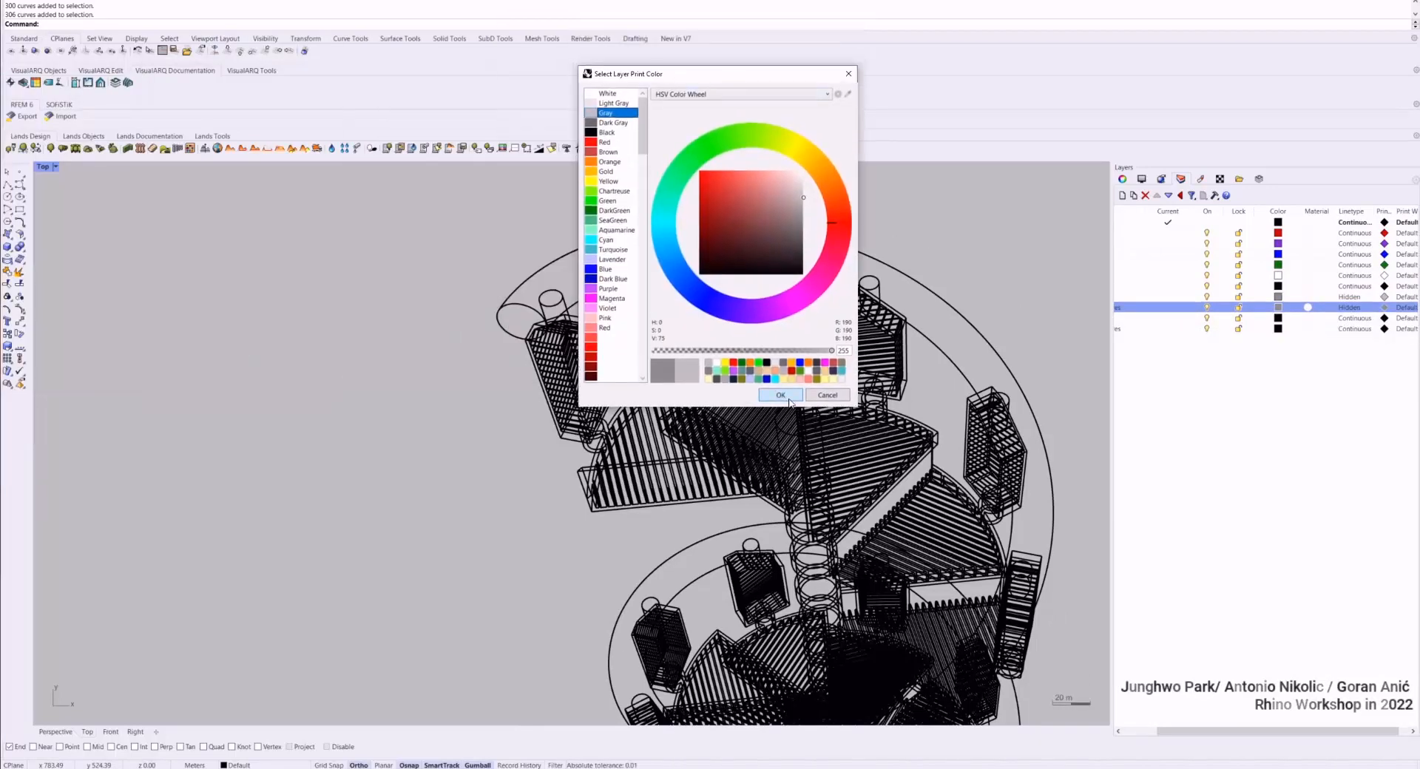
click(789, 401)
scroll(769, 403, down, 7)
scroll(740, 374, up, 14)
scroll(724, 368, down, 19)
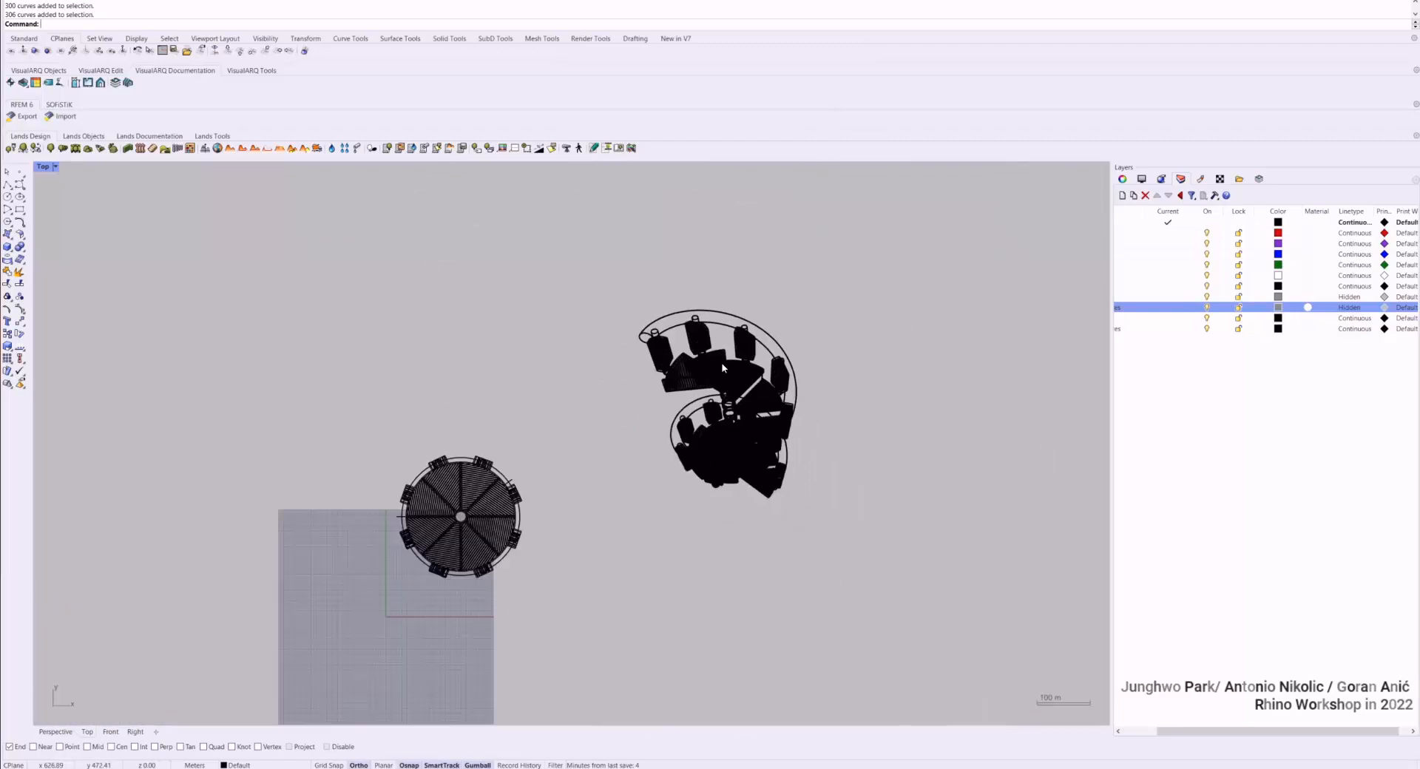
scroll(723, 367, down, 2)
scroll(629, 366, up, 6)
scroll(603, 363, down, 3)
scroll(604, 364, up, 2)
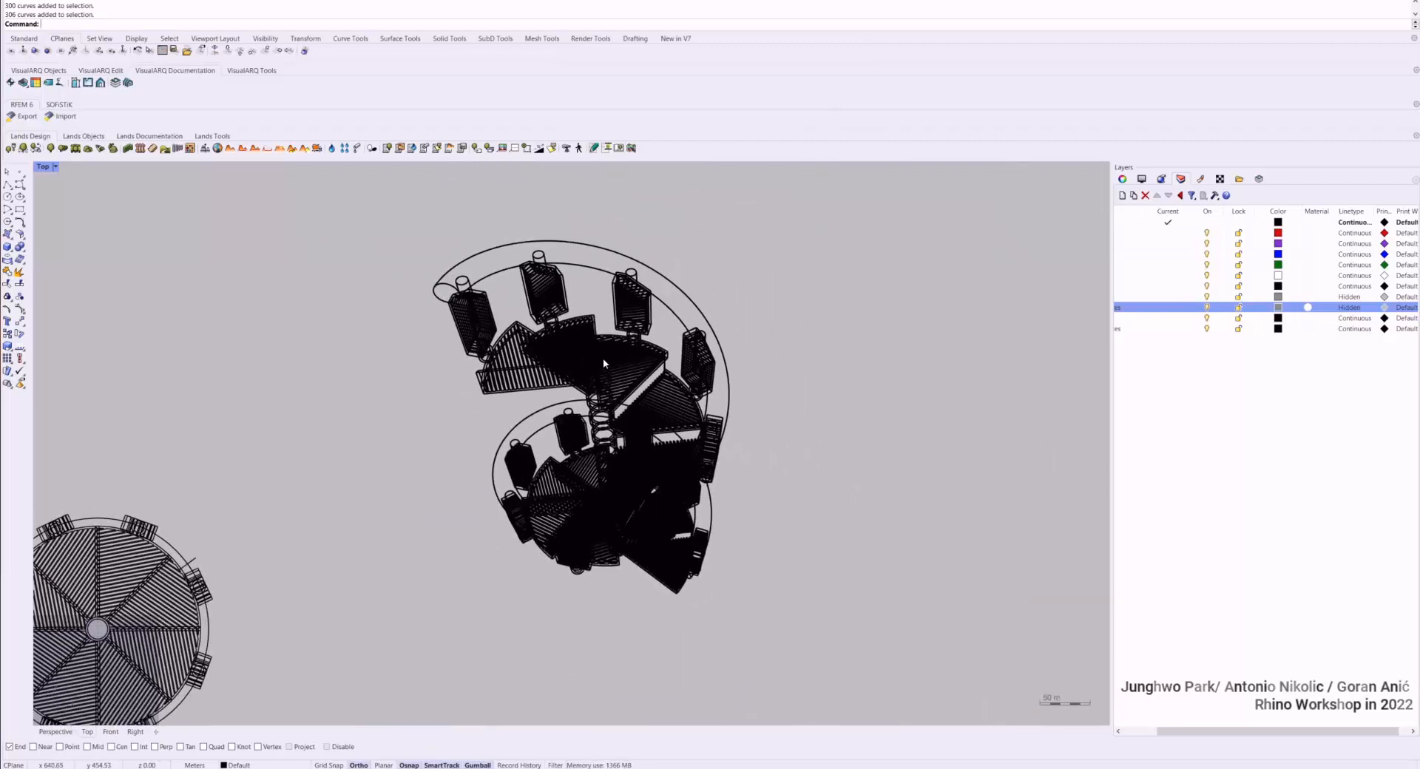
Preview an A4 landscape Adobe PDF print with the print window framed around the perspective staircase drawing, and close the setup without printing
key(ctrl+p)
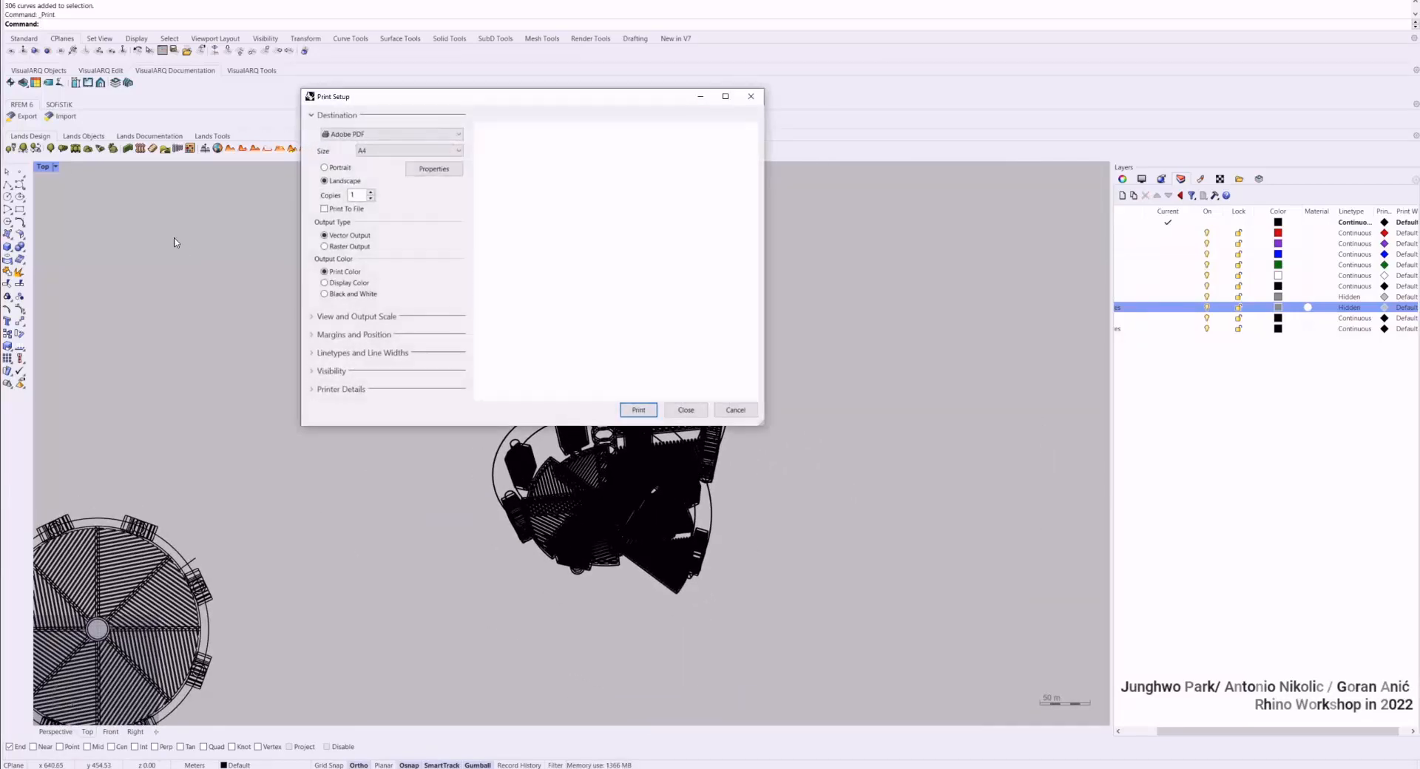
click(393, 318)
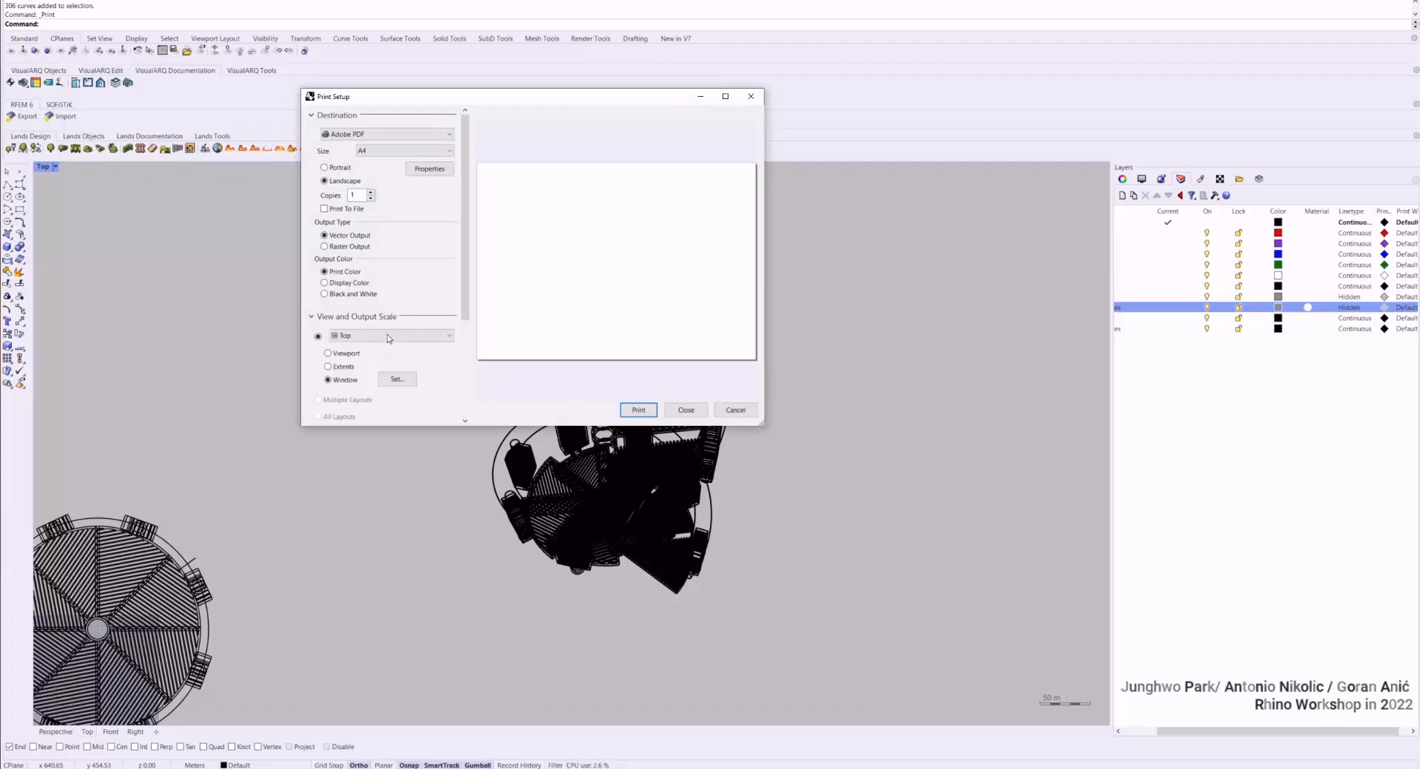
click(398, 379)
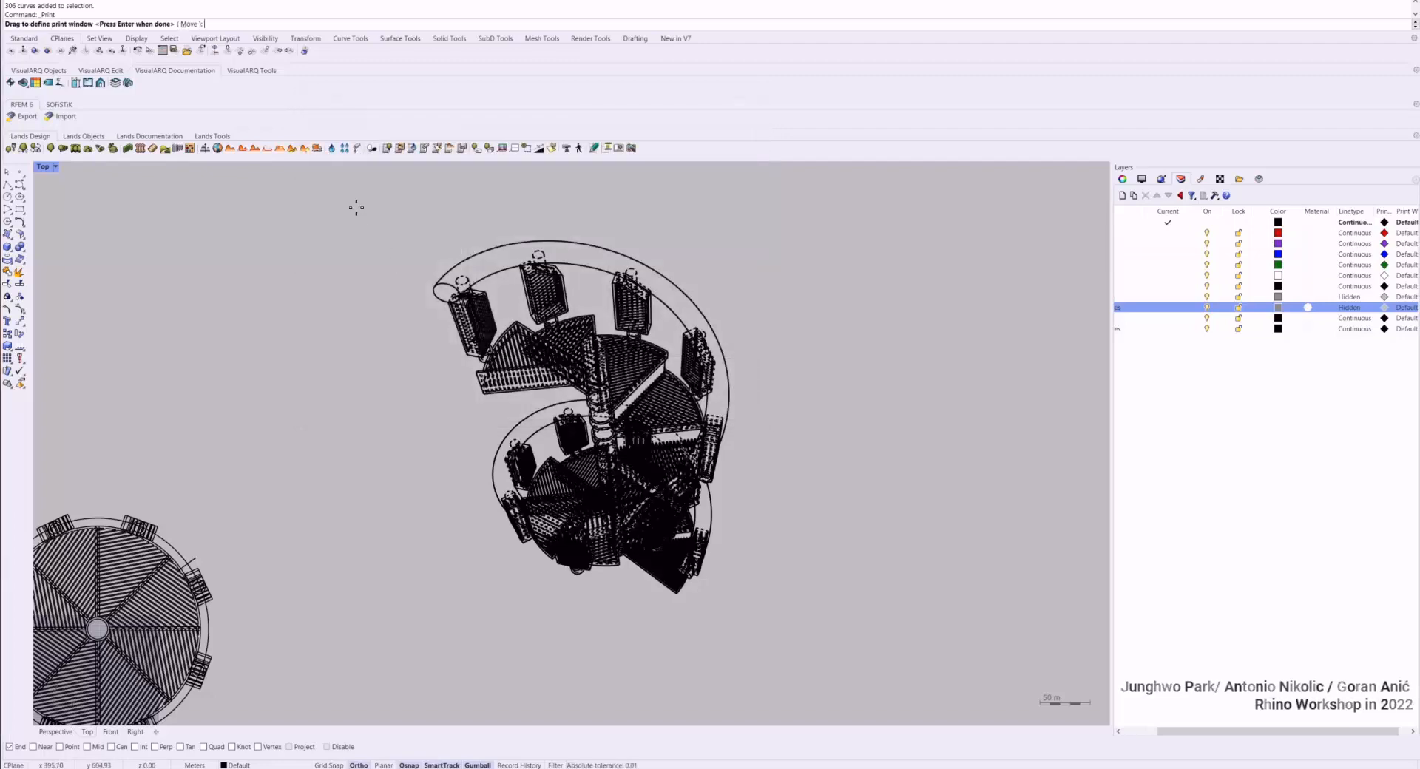
drag(355, 207, 834, 655)
key(Return)
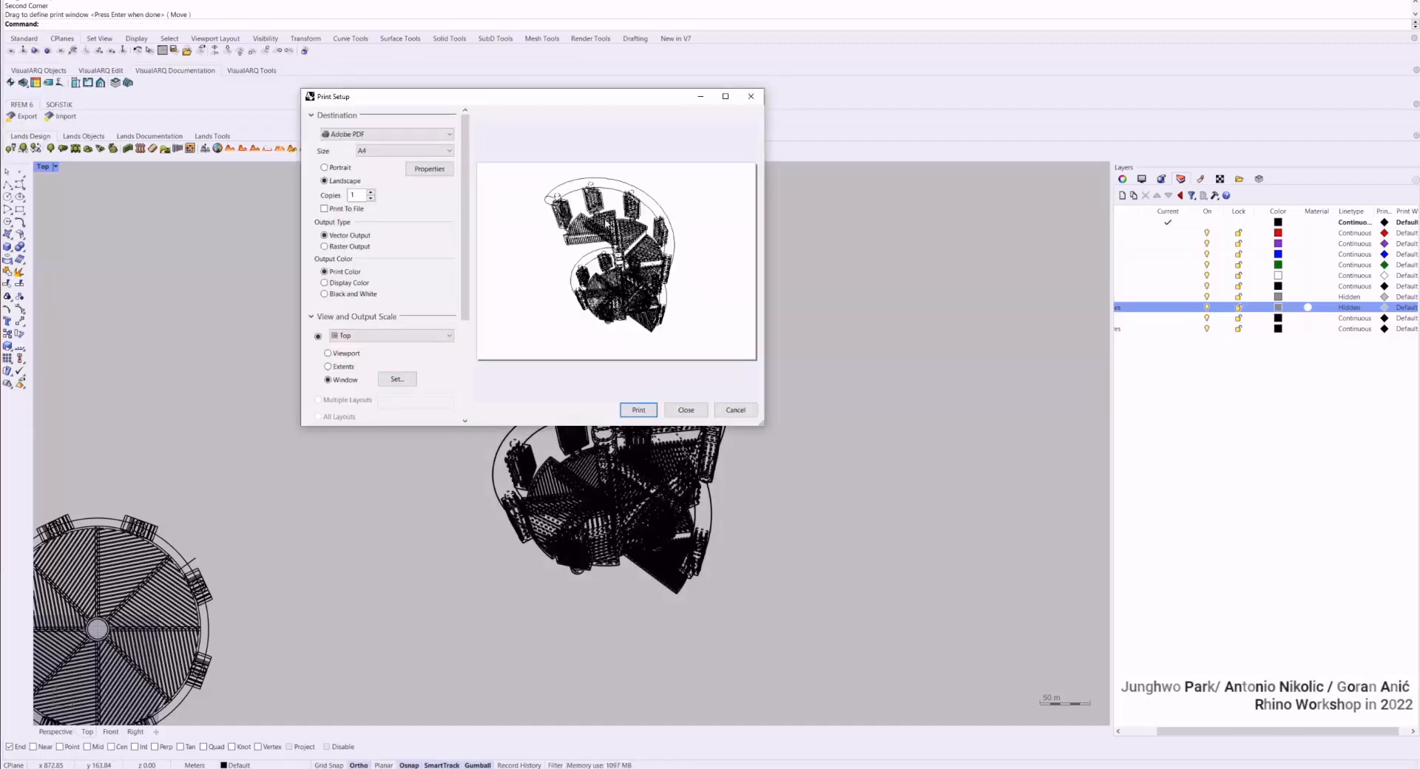
click(751, 97)
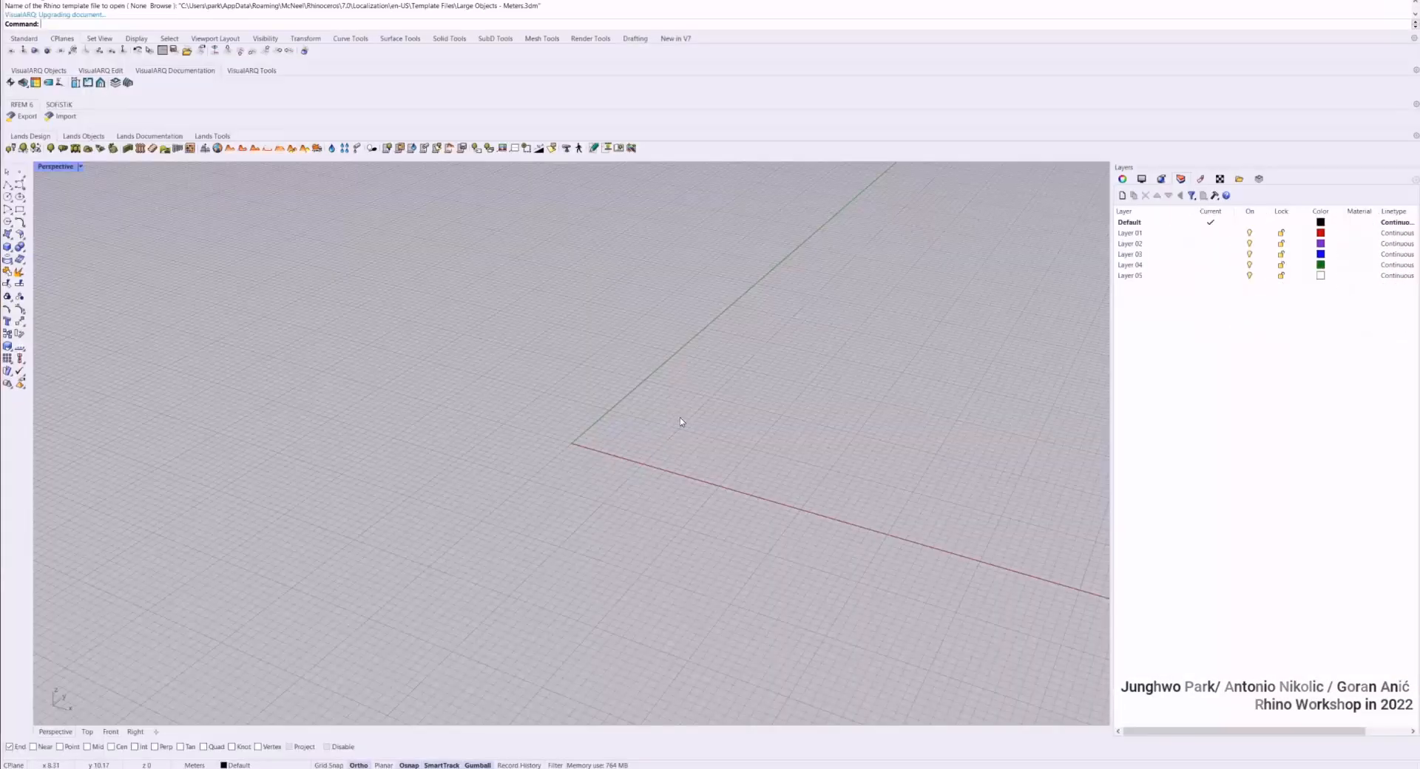
Create a thin upright box starting at the origin and show the Perspective view in Shaded mode
mouse_move(675, 418)
right_down()
mouse_move(637, 393)
mouse_move(567, 477)
right_up()
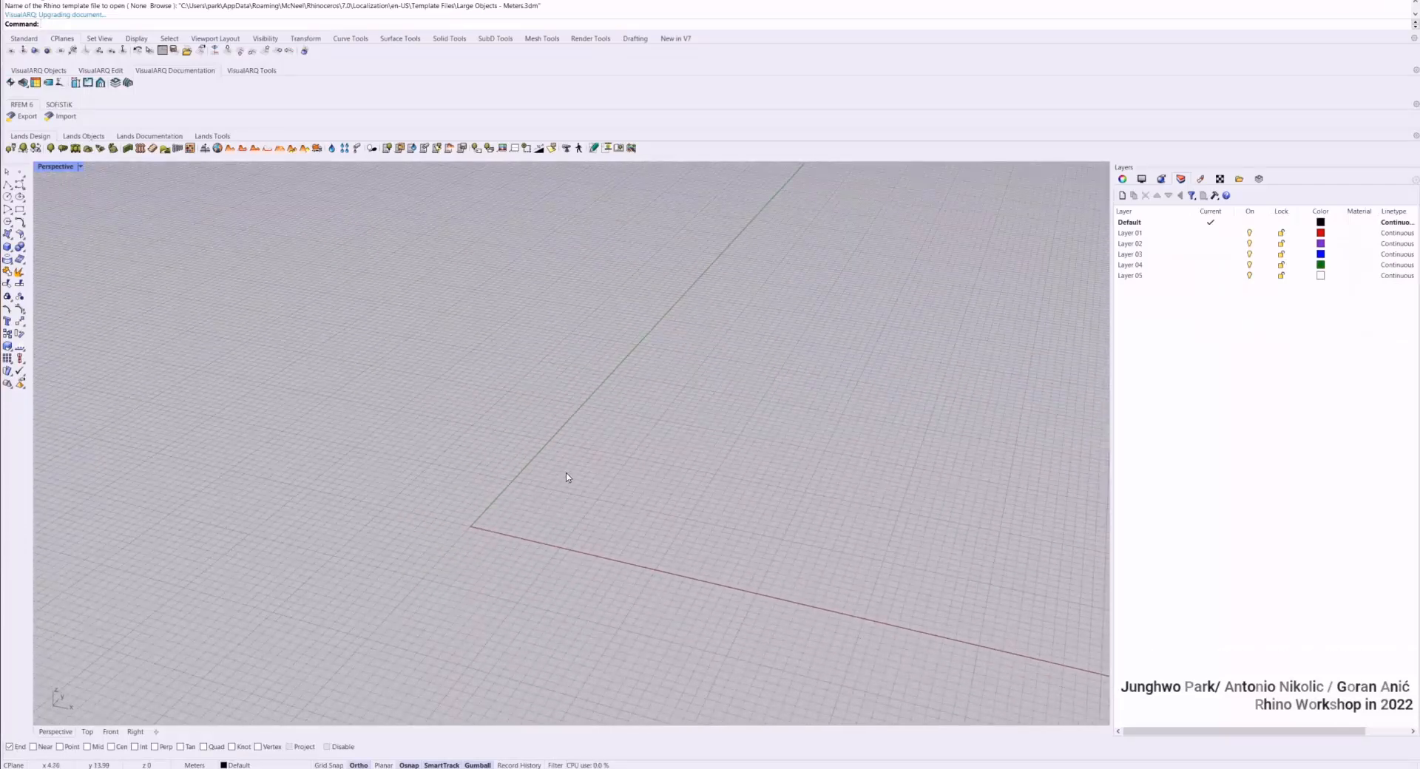
click(11, 247)
click(469, 528)
click(486, 533)
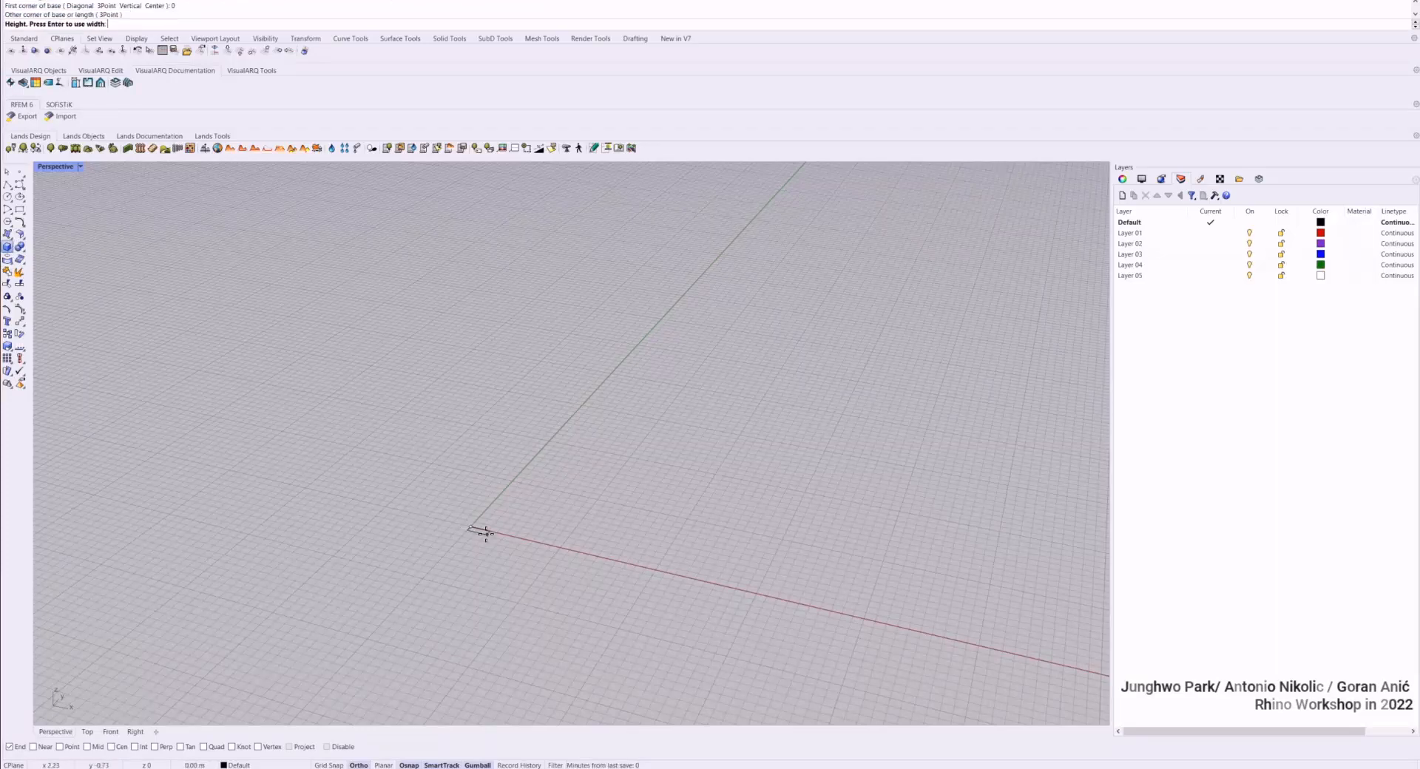
click(509, 515)
scroll(485, 526, up, 7)
key(ctrl+alt+s)
scroll(498, 527, up, 6)
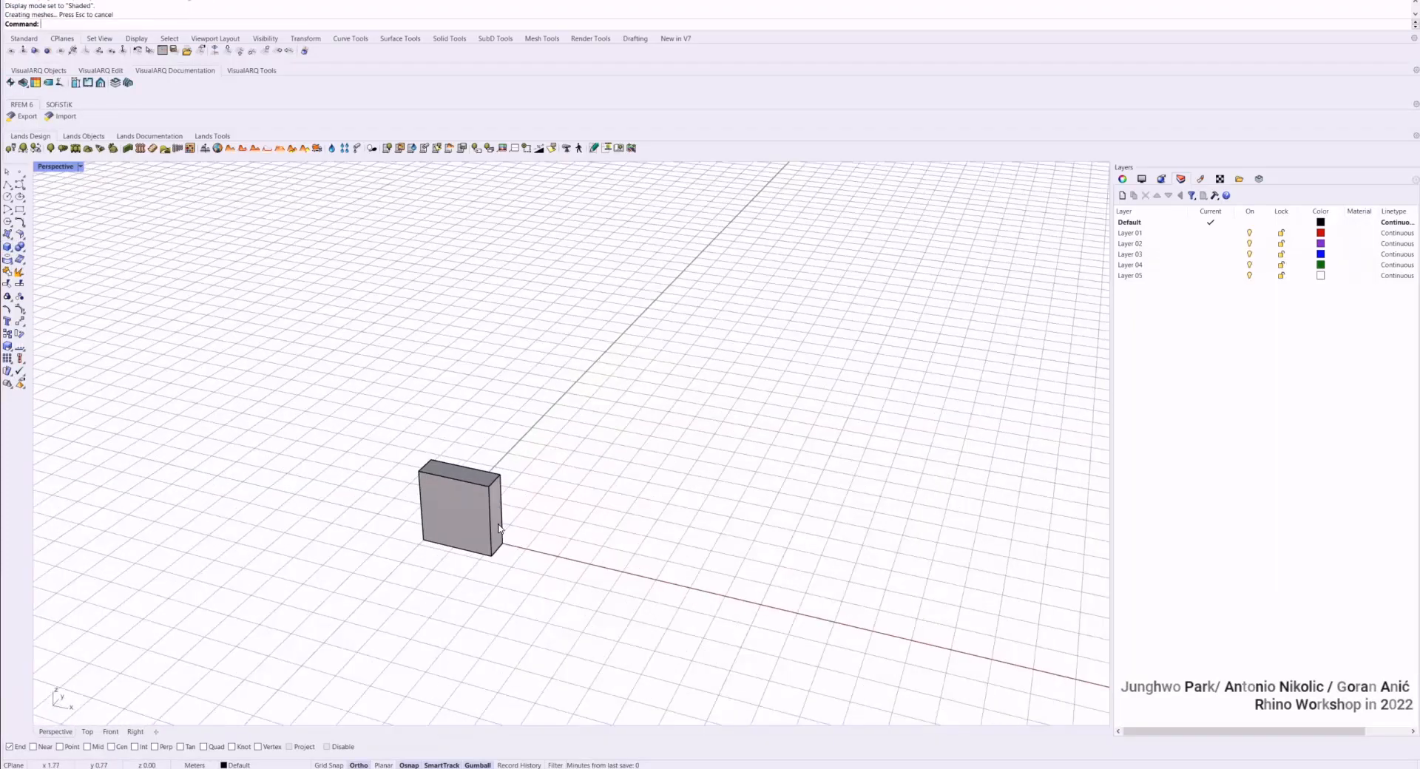
Duplicate the box into four more copies spaced out behind and beside the original
click(489, 506)
mouse_move(461, 493)
mouse_down()
mouse_move(492, 459)
mouse_move(620, 499)
mouse_move(644, 432)
mouse_move(519, 429)
mouse_up()
key(Escape)
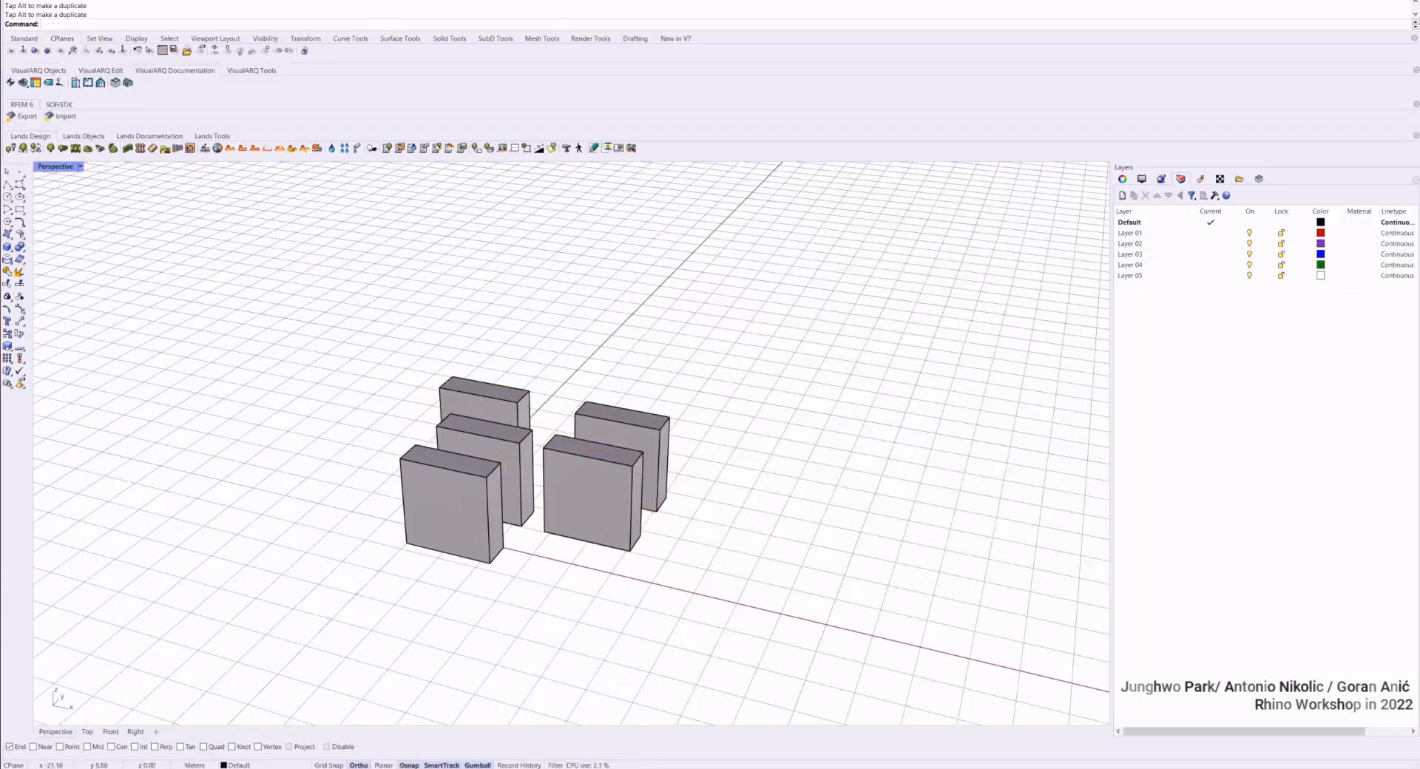
Begin a Twist on the front box, with a vertical axis from the bottom to the top edge midpoint of its front face
click(449, 38)
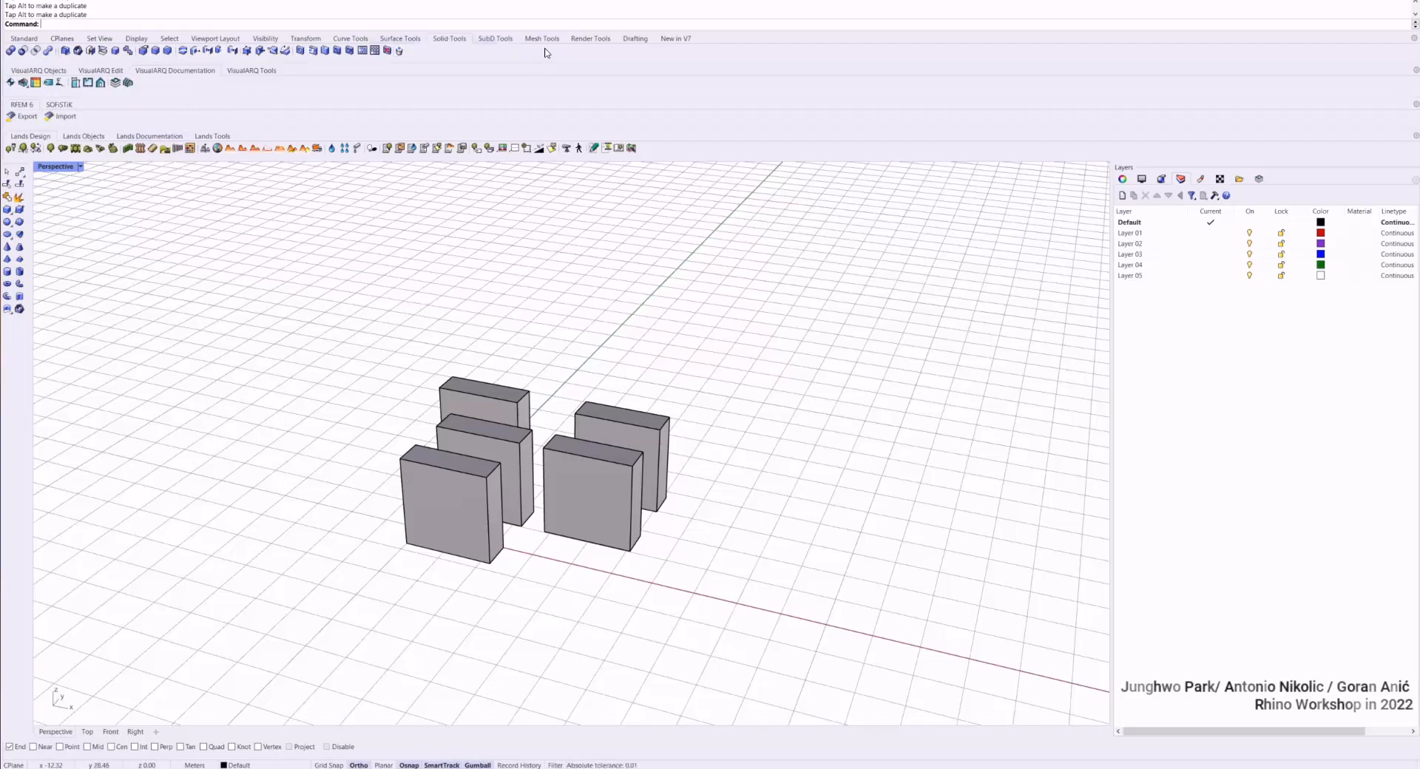
click(305, 39)
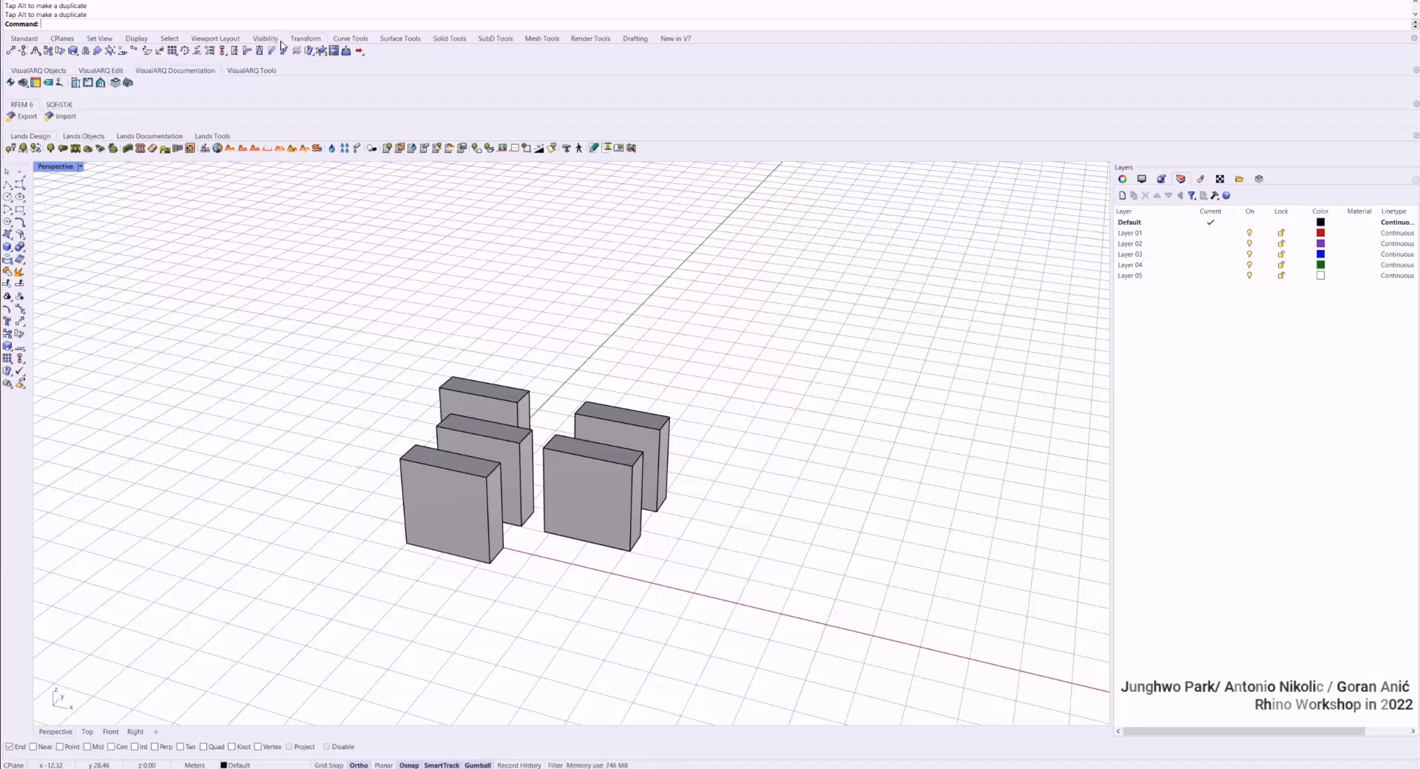
click(241, 52)
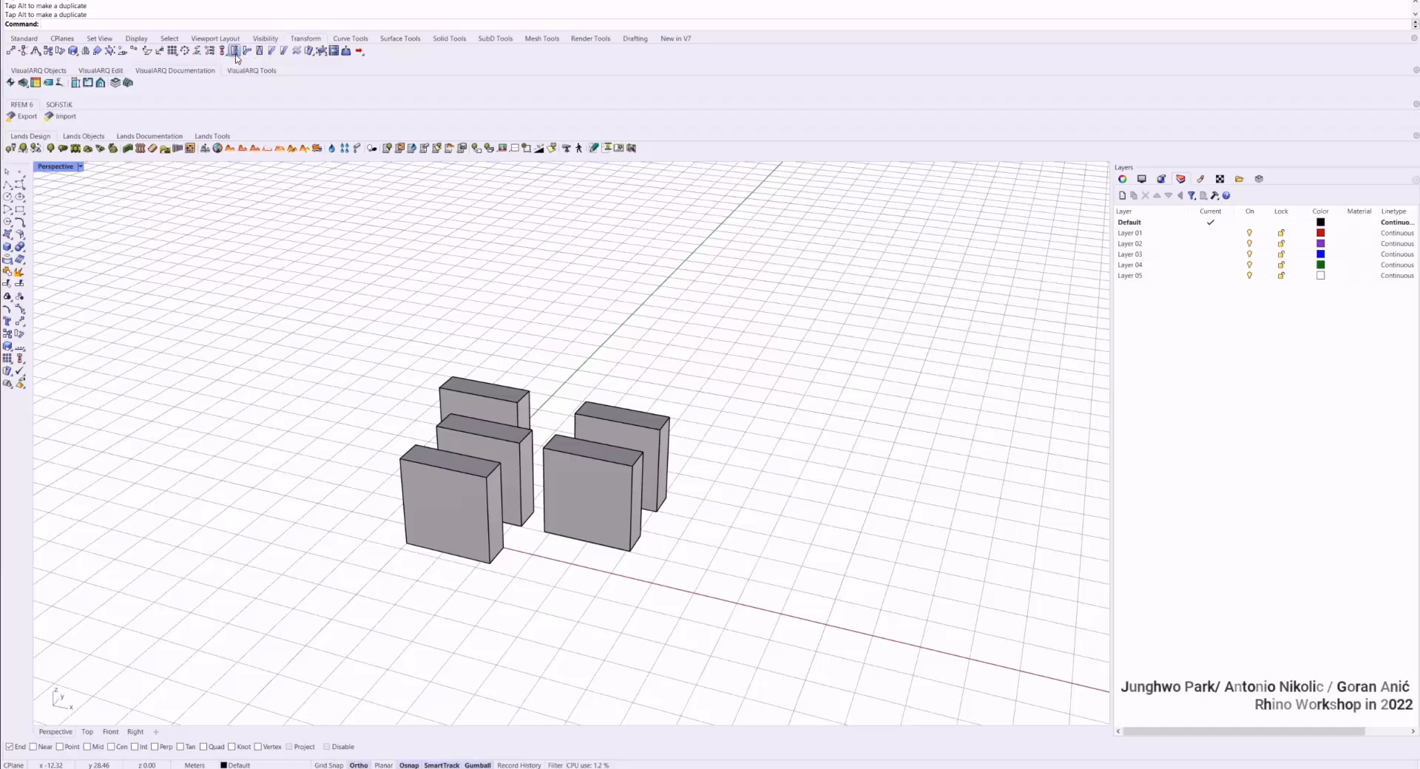
click(447, 492)
key(Return)
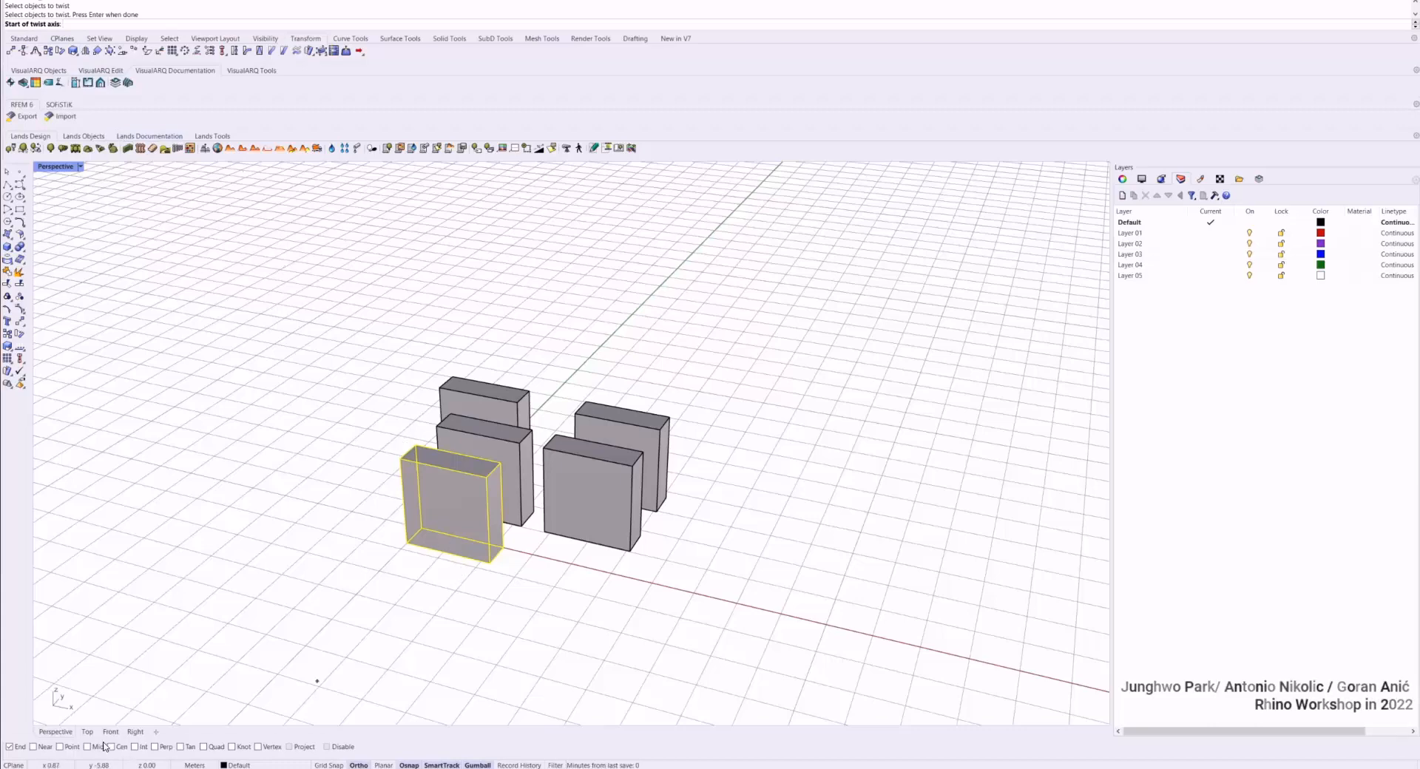
click(448, 557)
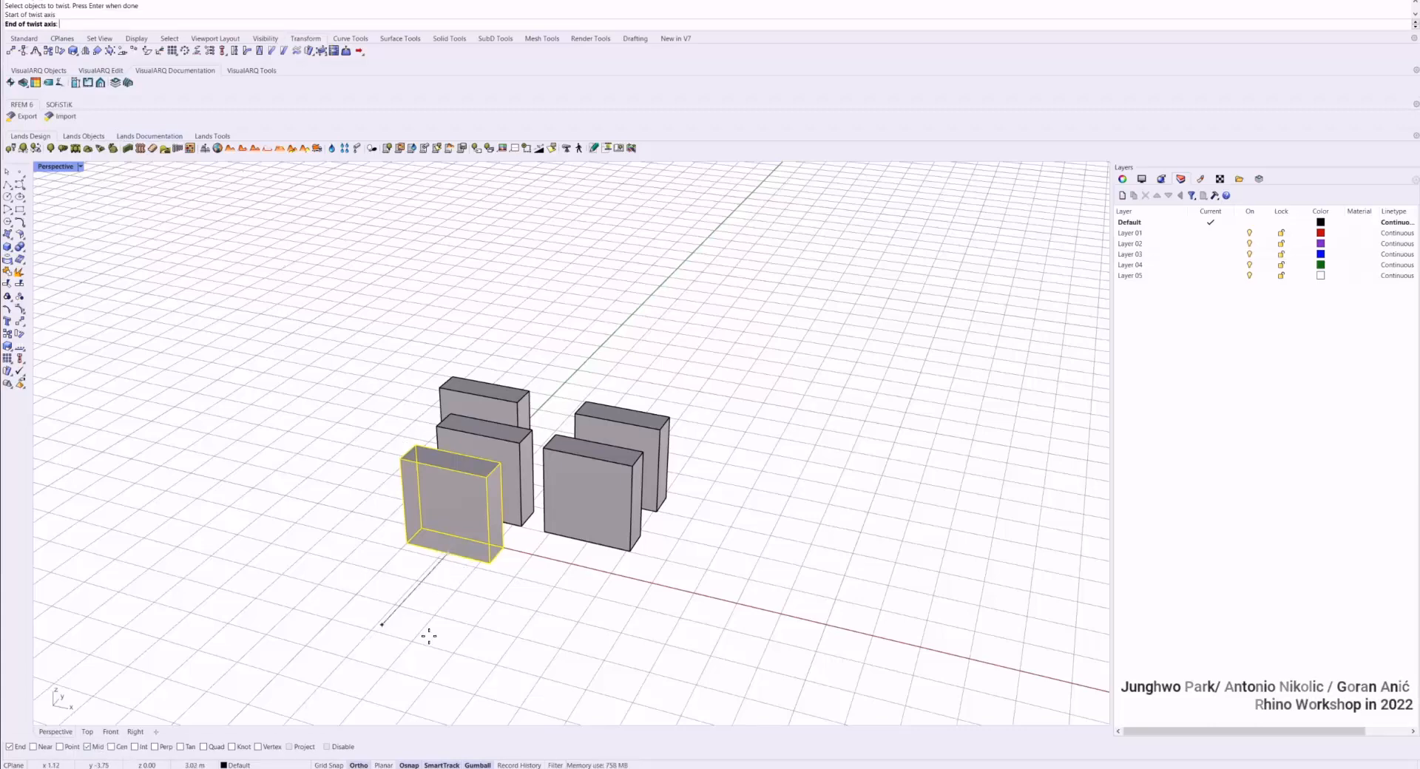
scroll(460, 479, up, 2)
click(419, 451)
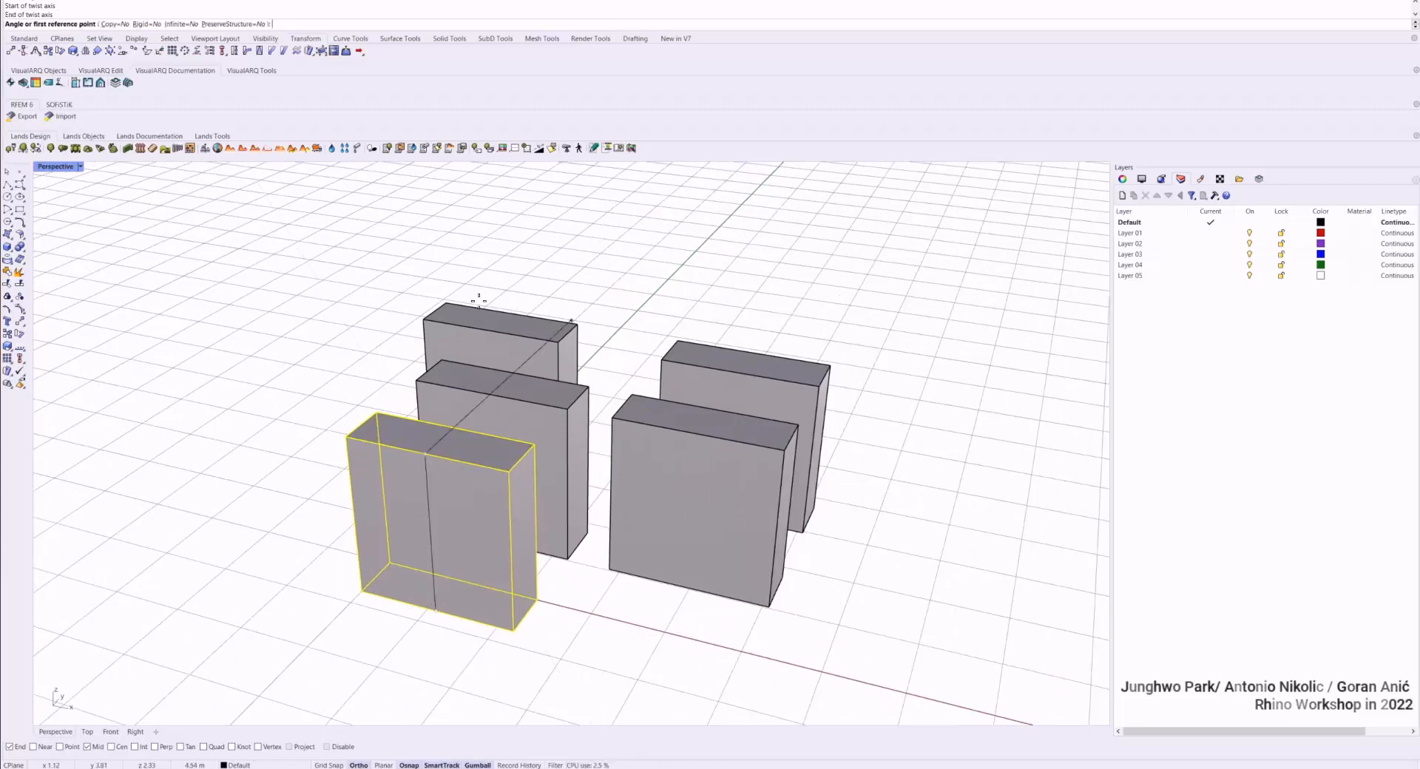
Twist the front box freehand into a spiral from a reference point at its top corner, with object snaps turned off
scroll(528, 383, down, 2)
right_drag(528, 382, 584, 422)
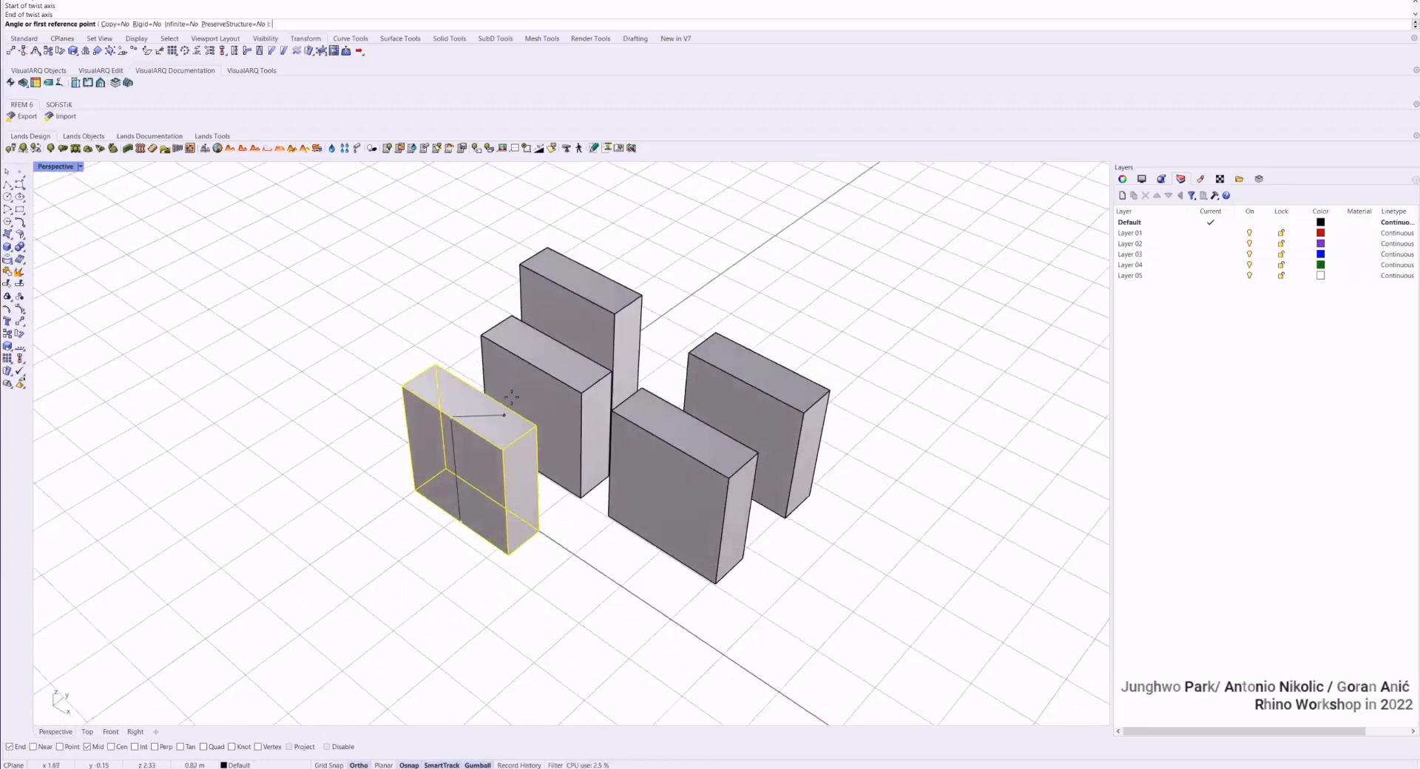
click(534, 429)
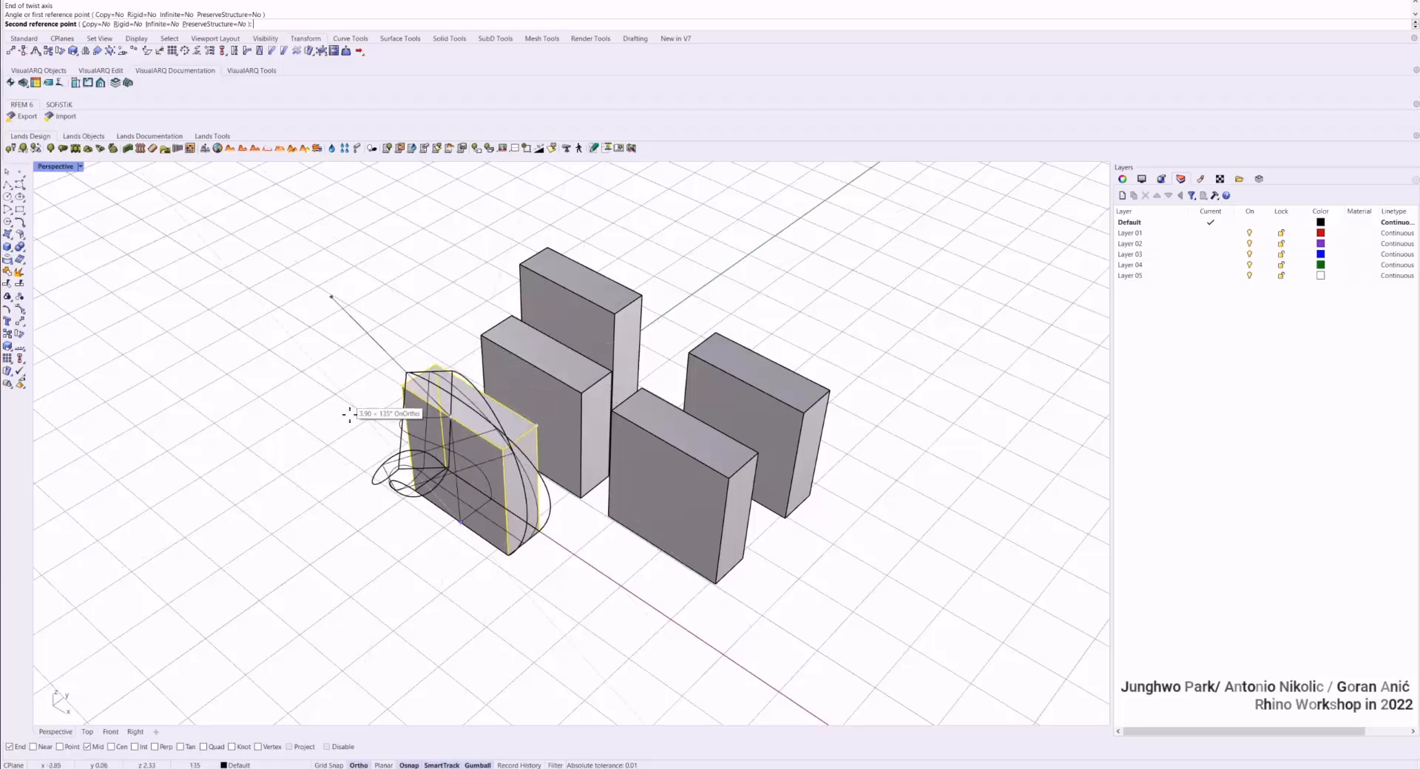
click(23, 748)
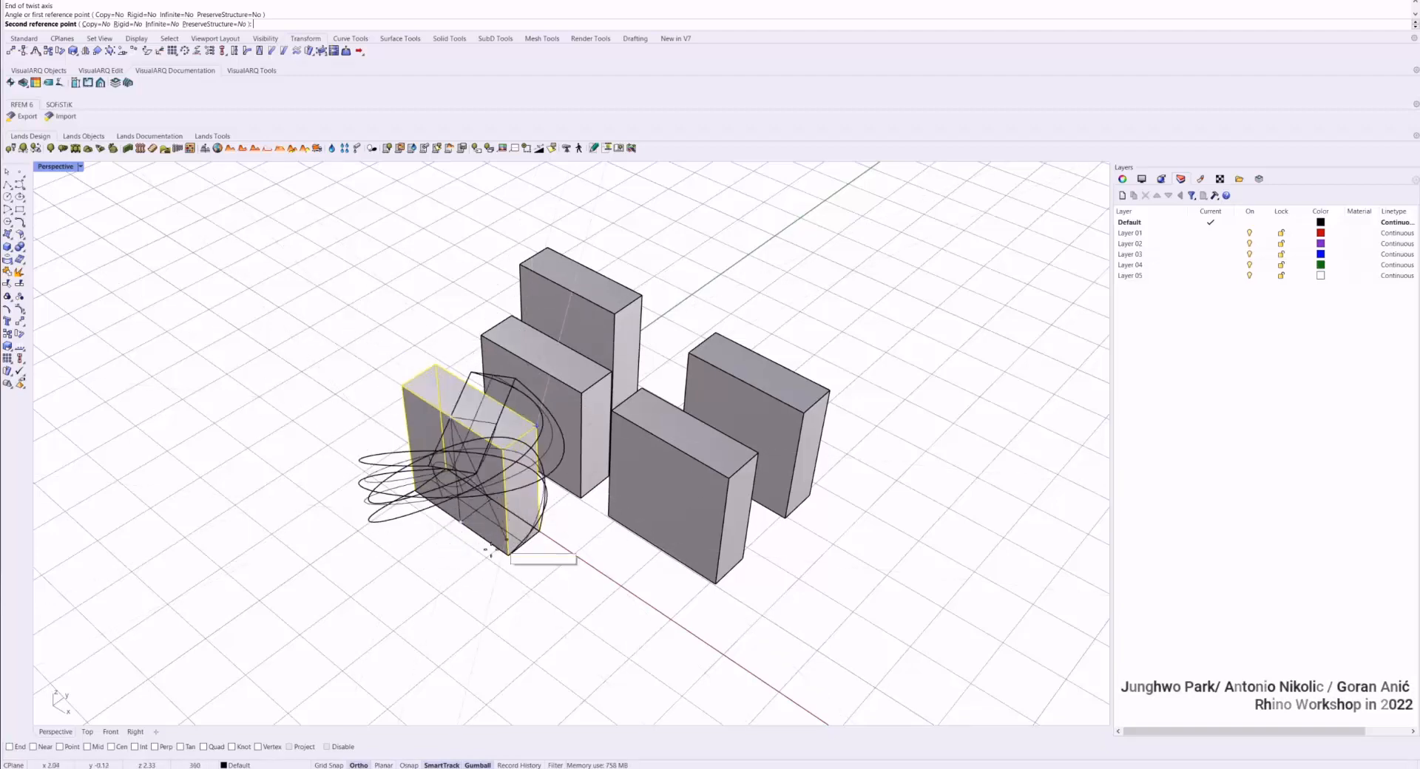
right_drag(491, 551, 318, 410)
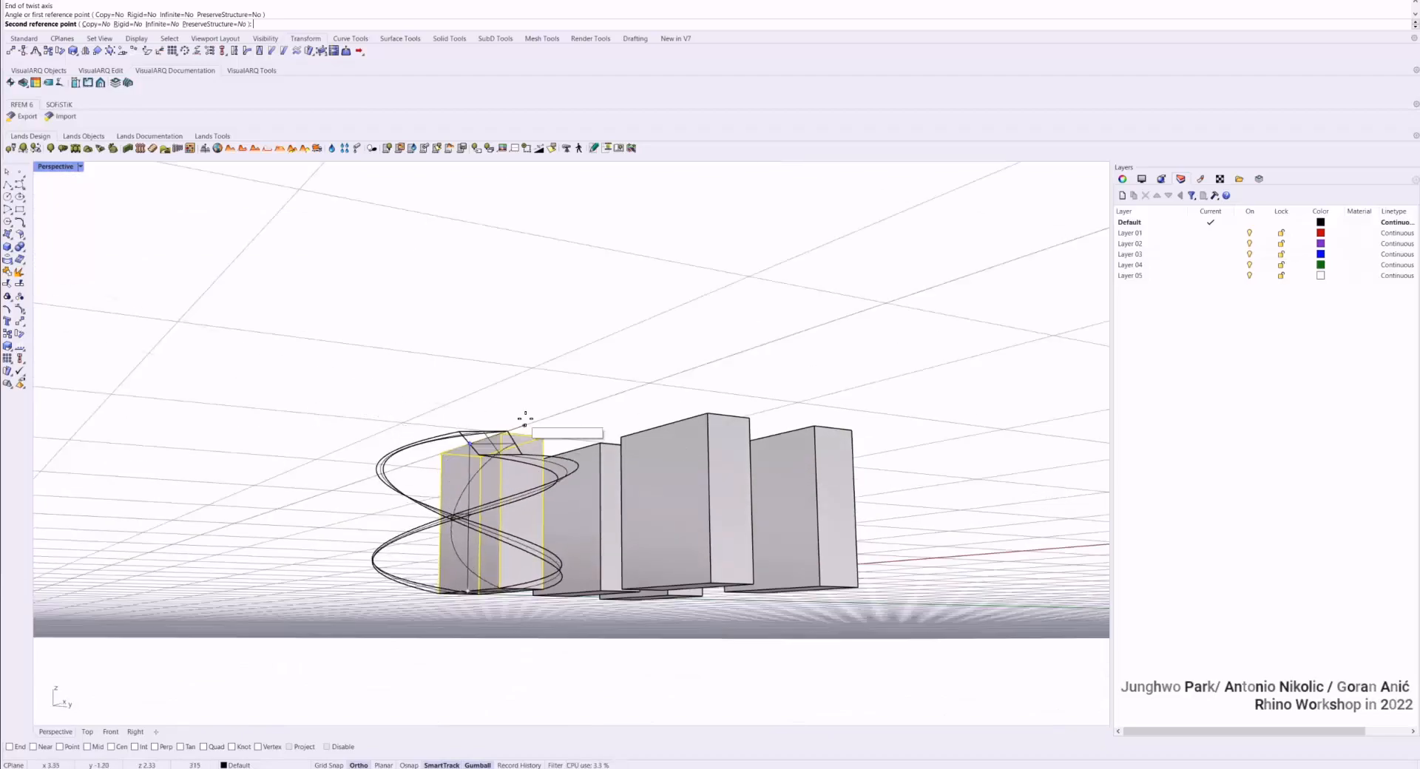
click(287, 441)
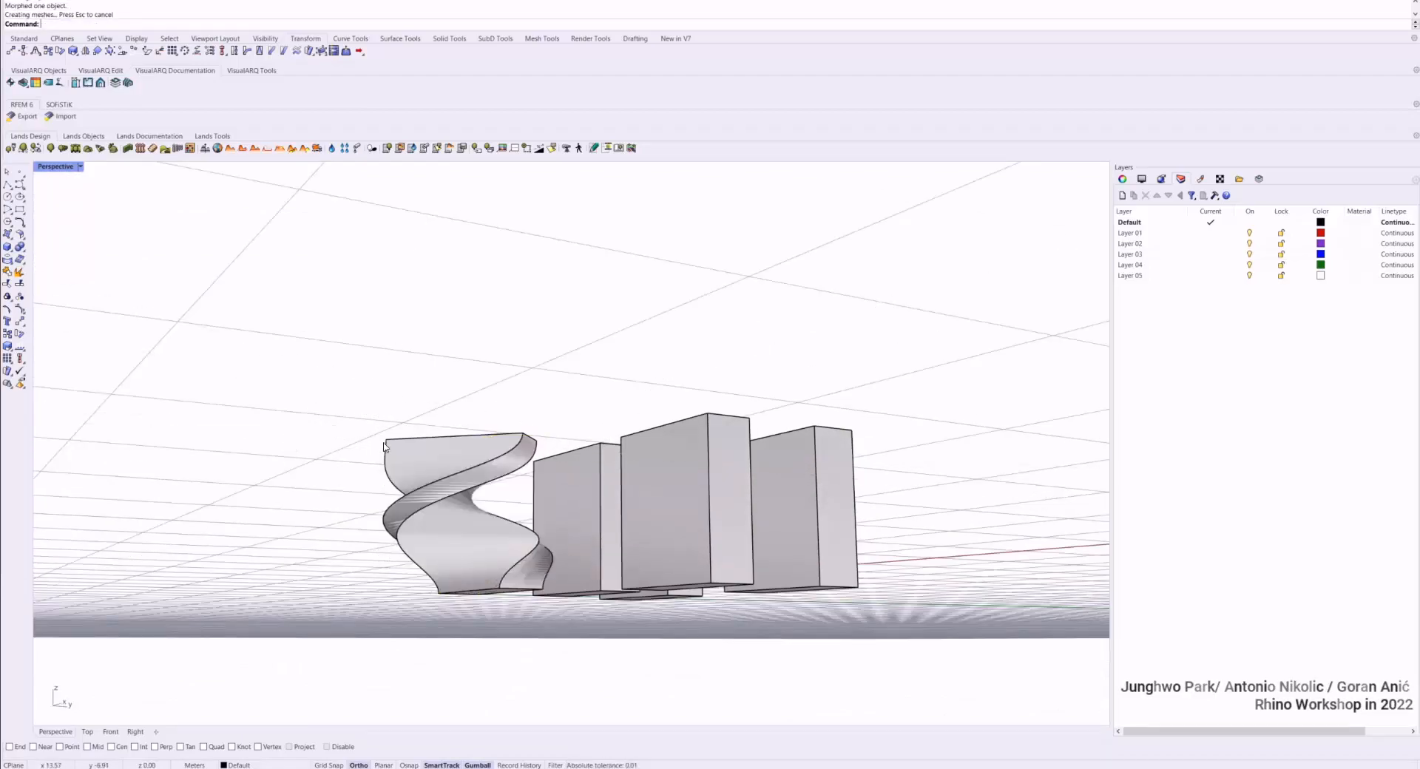
Move the twisted solid sideways, clear of the four remaining boxes
right_drag(385, 446, 358, 498)
click(511, 444)
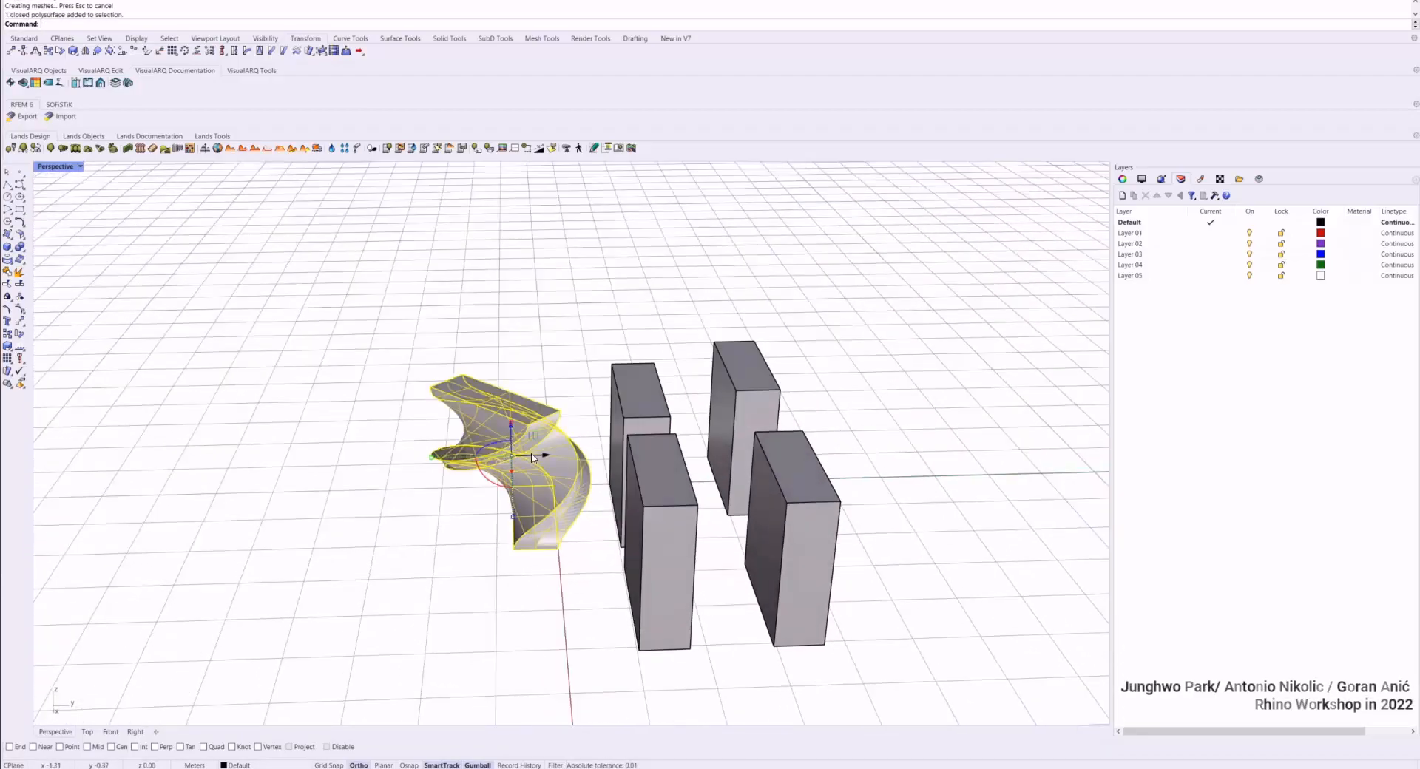
drag(533, 456, 313, 448)
key(Escape)
Inspect the twisted solid up close in Rendered display mode, then return the viewport to Shaded
right_drag(316, 453, 369, 423)
mouse_move(281, 492)
shift+right_down()
mouse_move(423, 421)
mouse_move(578, 459)
mouse_move(697, 404)
mouse_move(742, 449)
mouse_move(720, 469)
mouse_move(602, 468)
mouse_move(600, 447)
mouse_move(533, 406)
mouse_move(308, 457)
mouse_move(356, 400)
shift+right_up()
key(ctrl+alt+r)
scroll(725, 416, up, 5)
key(ctrl+alt+s)
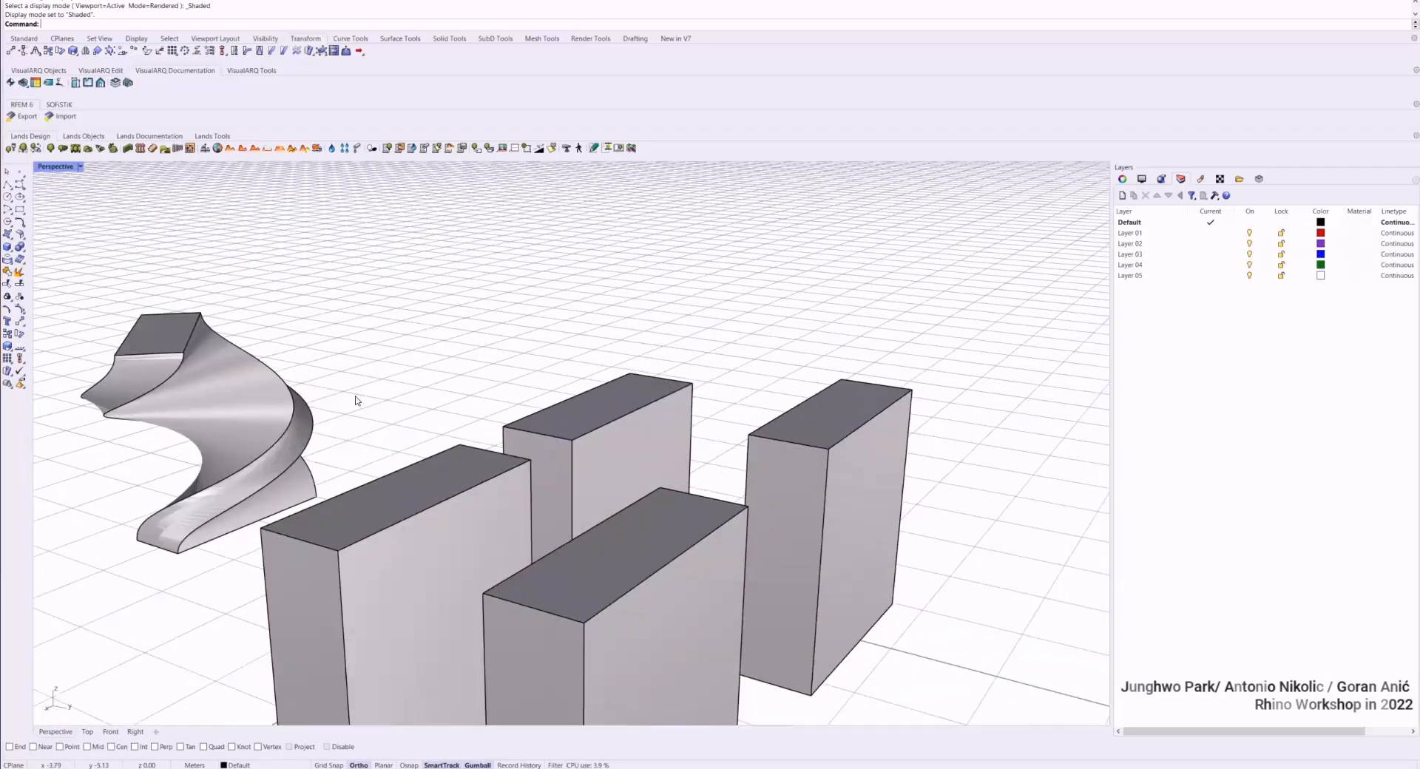
Duplicate the outer box into open space beside the group and explode the copy into separate surfaces
scroll(429, 426, down, 5)
right_drag(429, 425, 596, 453)
click(487, 512)
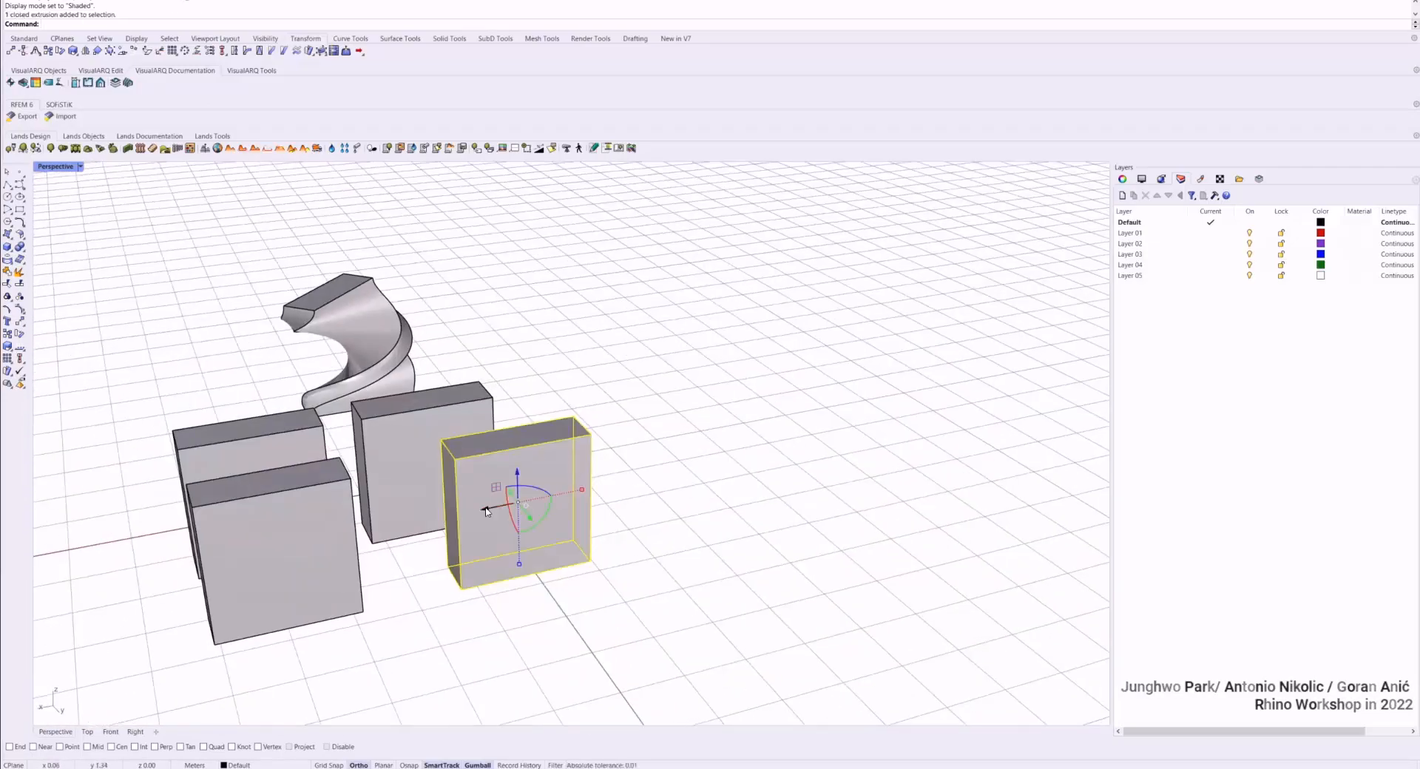
drag(486, 512, 799, 449)
text(Explode)
key(Return)
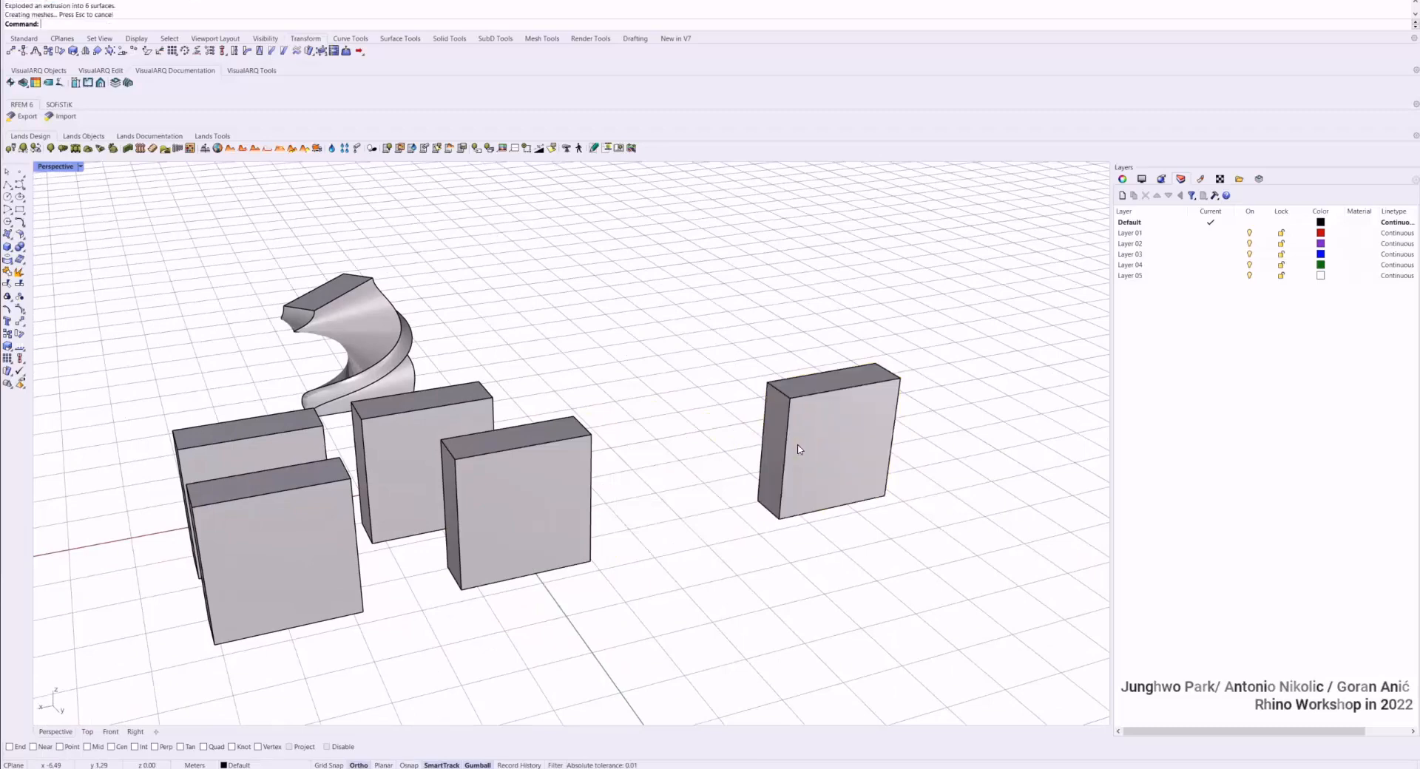
Move the large front face of the exploded box away from its other faces
click(845, 472)
shift+right_drag(848, 475, 613, 509)
drag(520, 503, 771, 453)
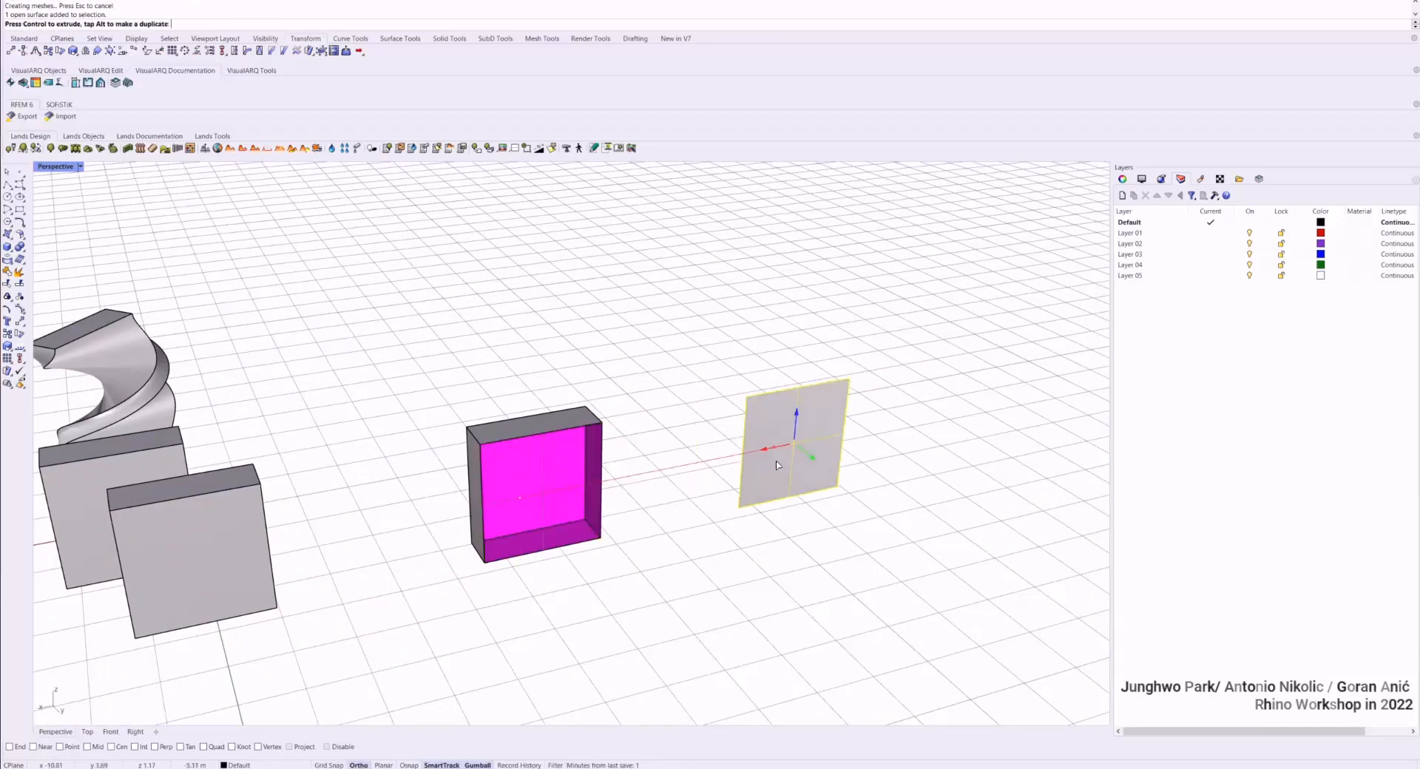
key(Escape)
Begin a Twist on the separated flat surface, with End snap on and the axis running up its left vertical edge between the corners
scroll(815, 445, up, 4)
shift+right_drag(816, 445, 667, 455)
click(667, 455)
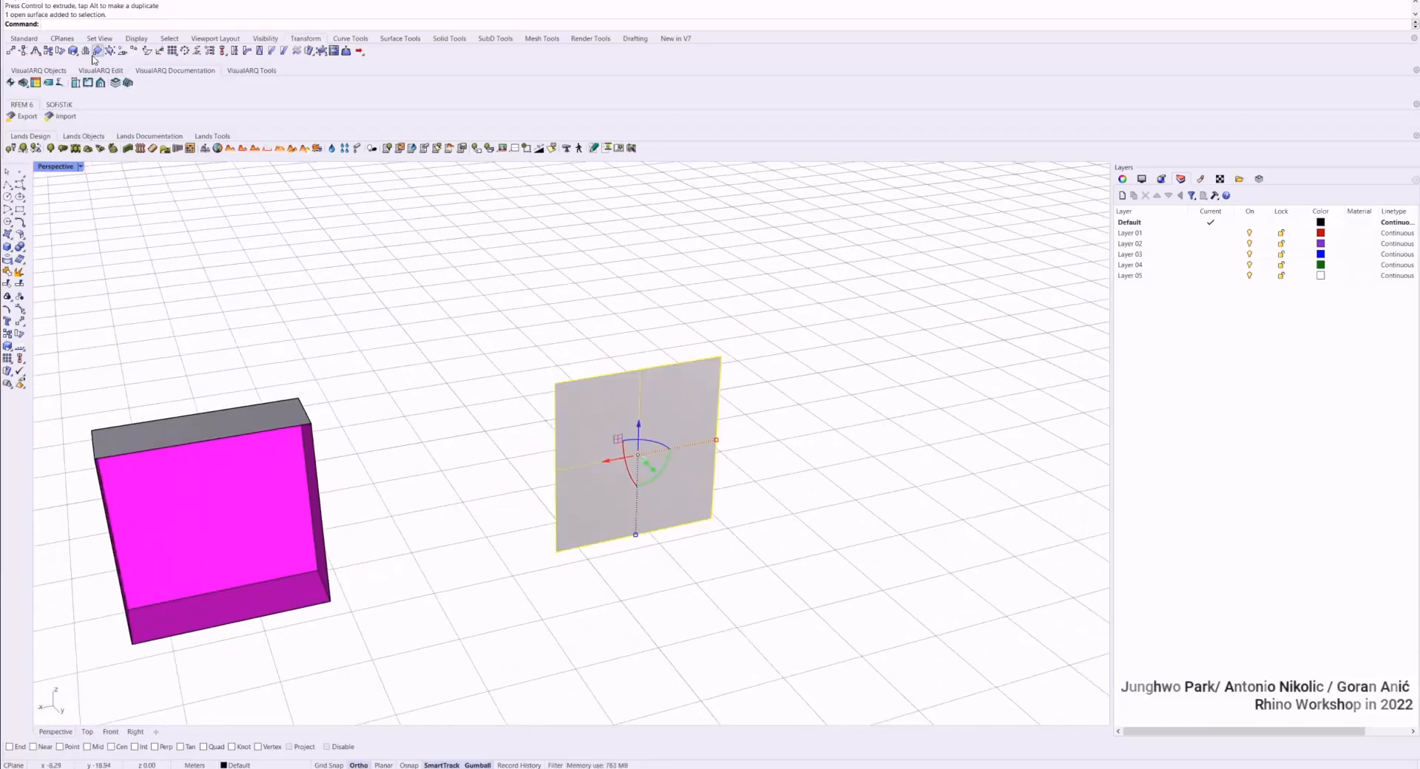
click(233, 51)
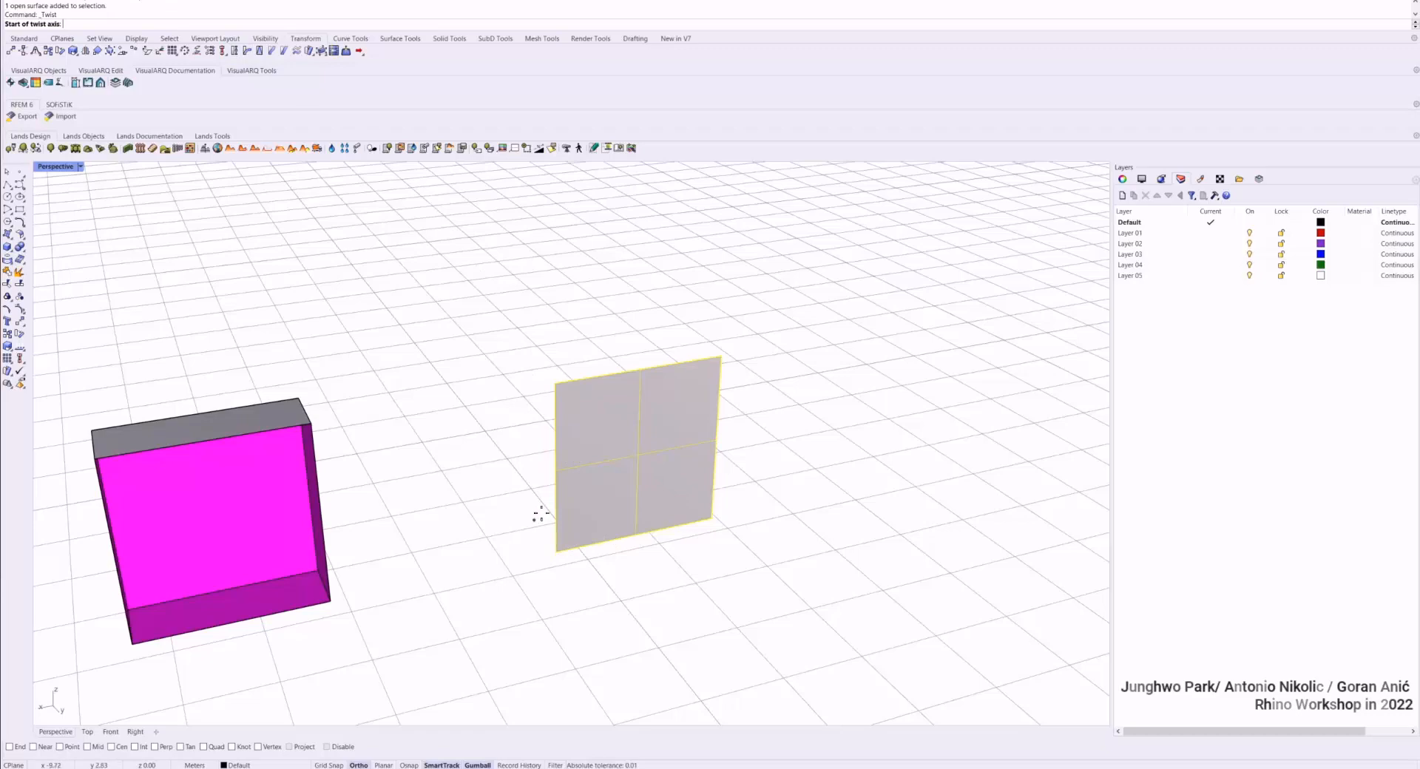
scroll(605, 568, down, 3)
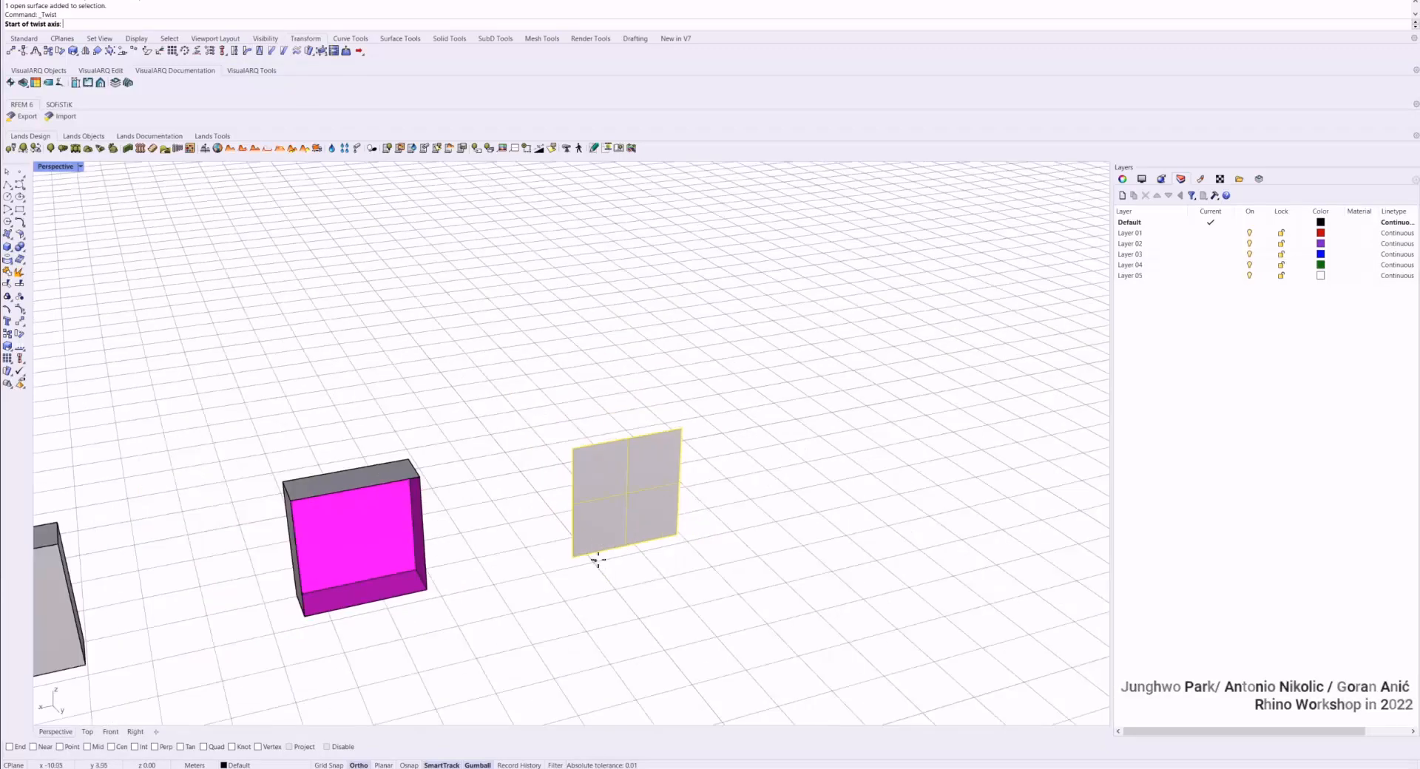
click(10, 747)
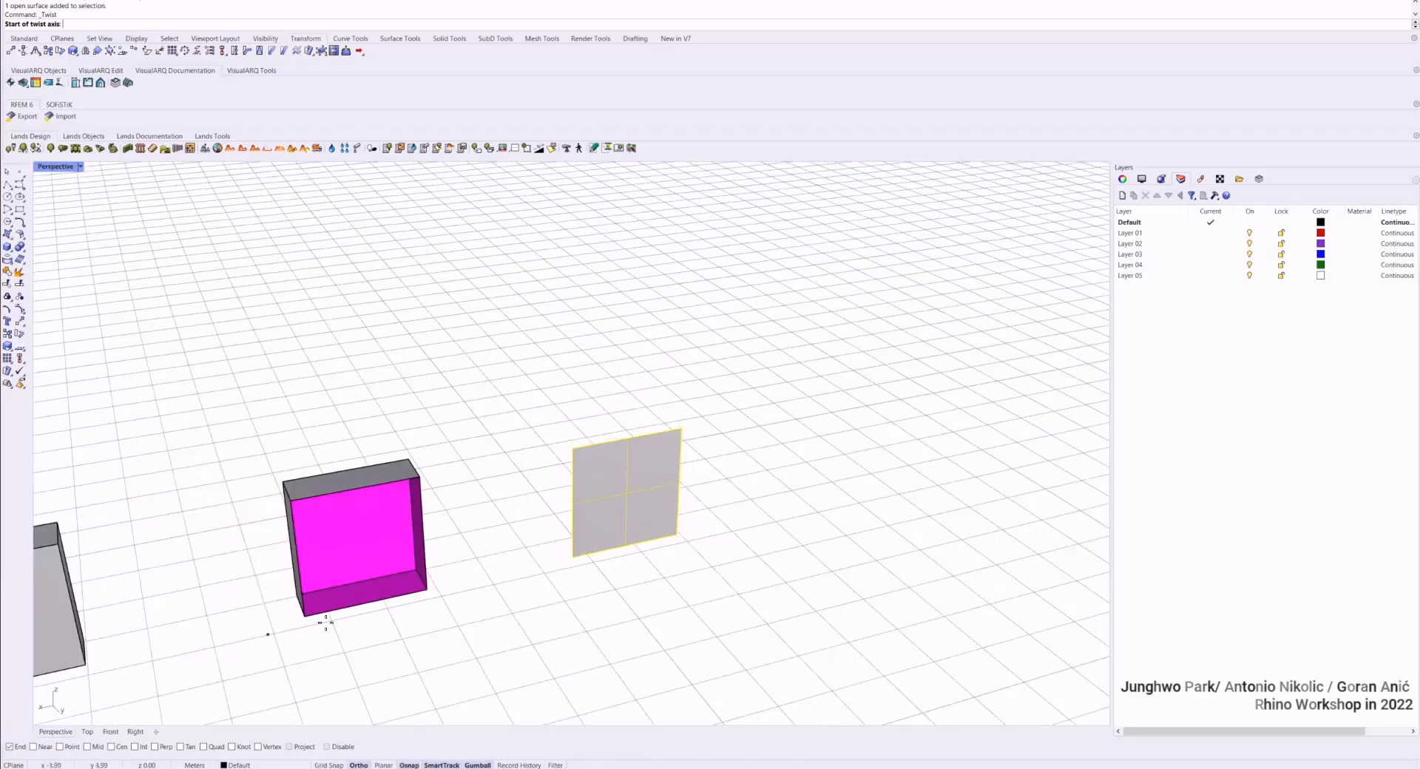
click(572, 556)
click(573, 447)
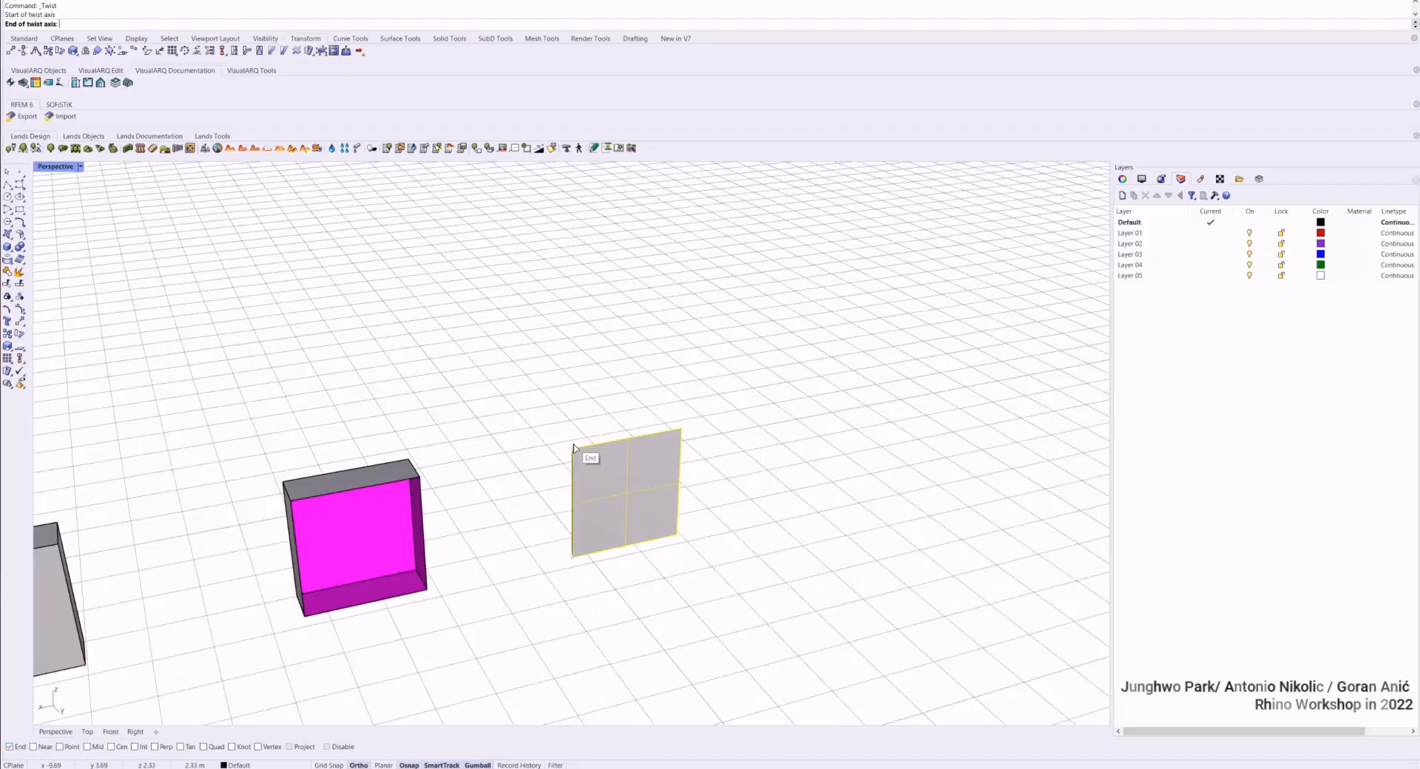
Twist the surface freehand into a spiral from a reference point at its opposite top corner, with object snaps turned off
click(681, 429)
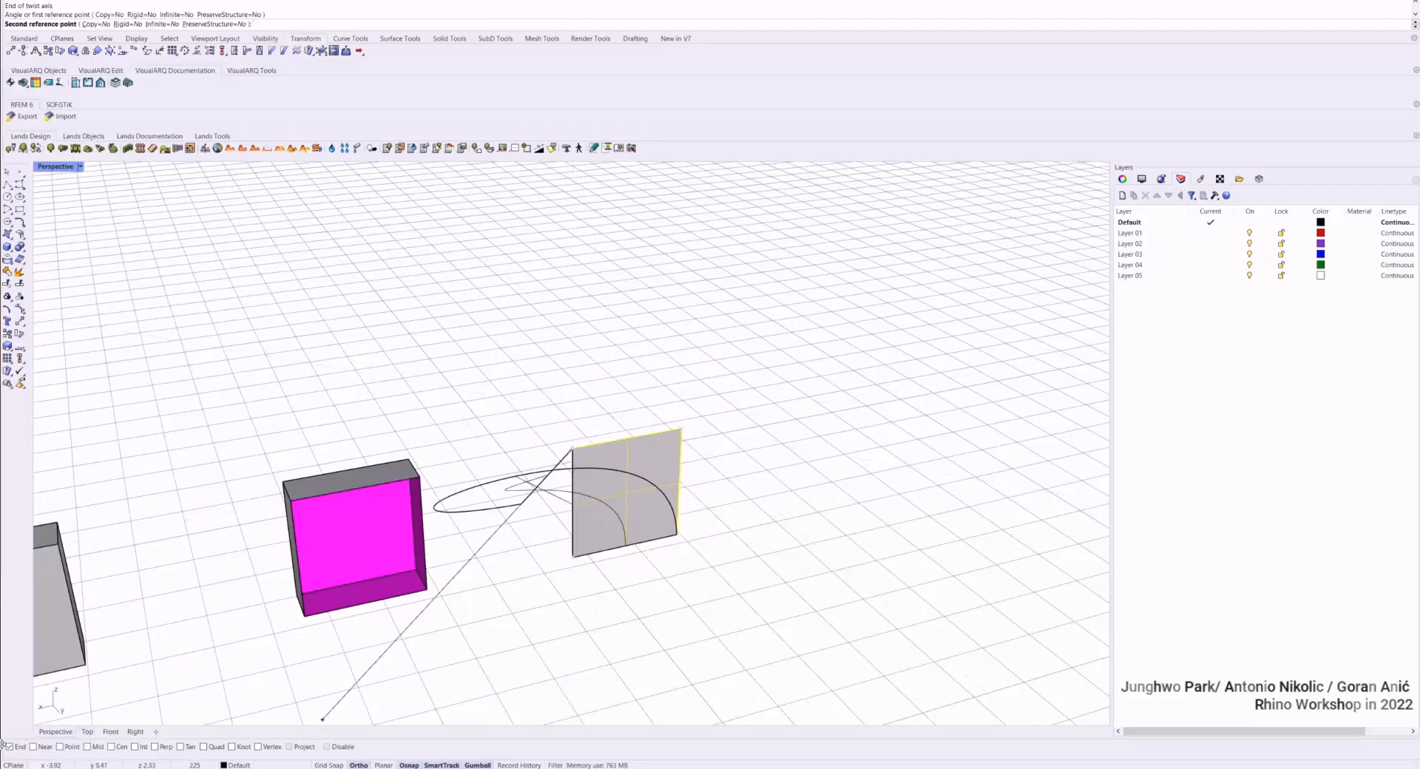
click(409, 766)
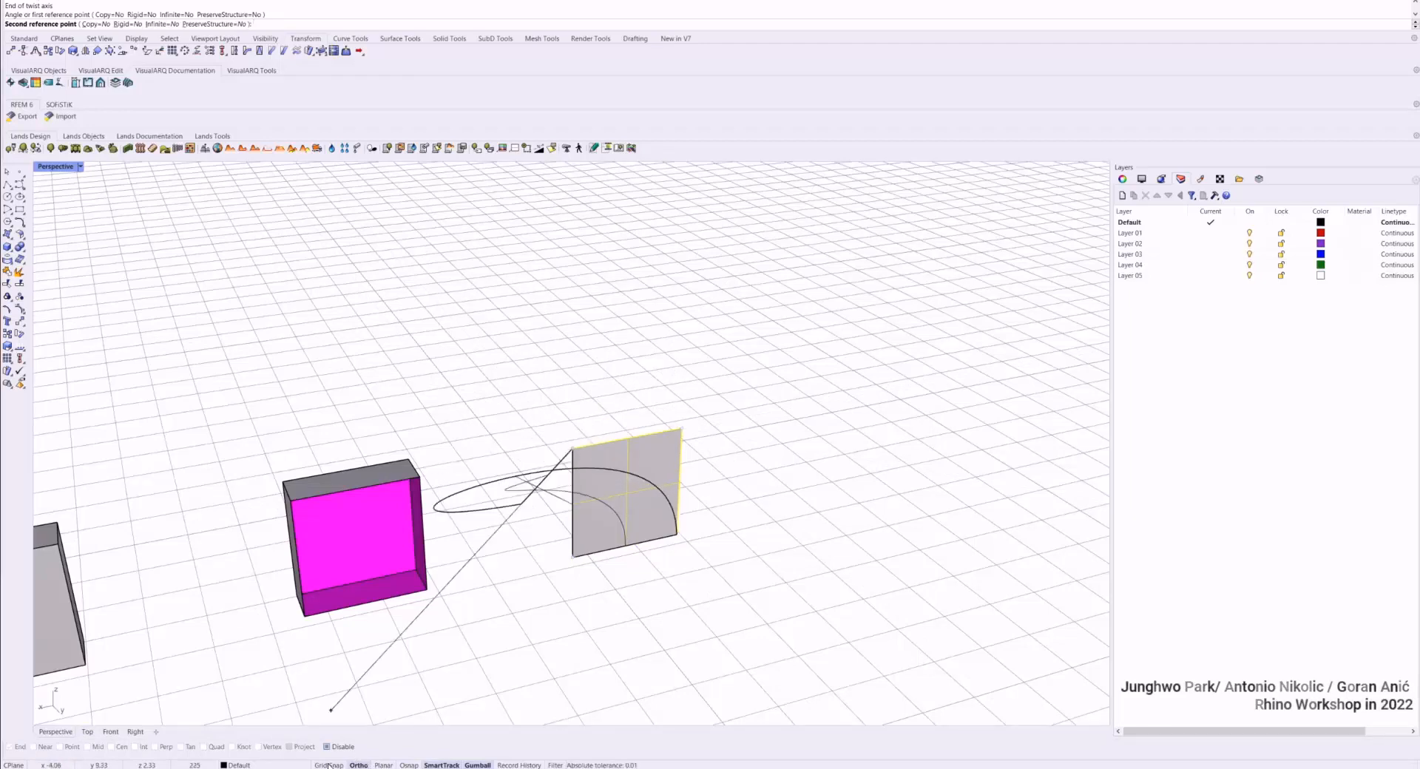
click(409, 766)
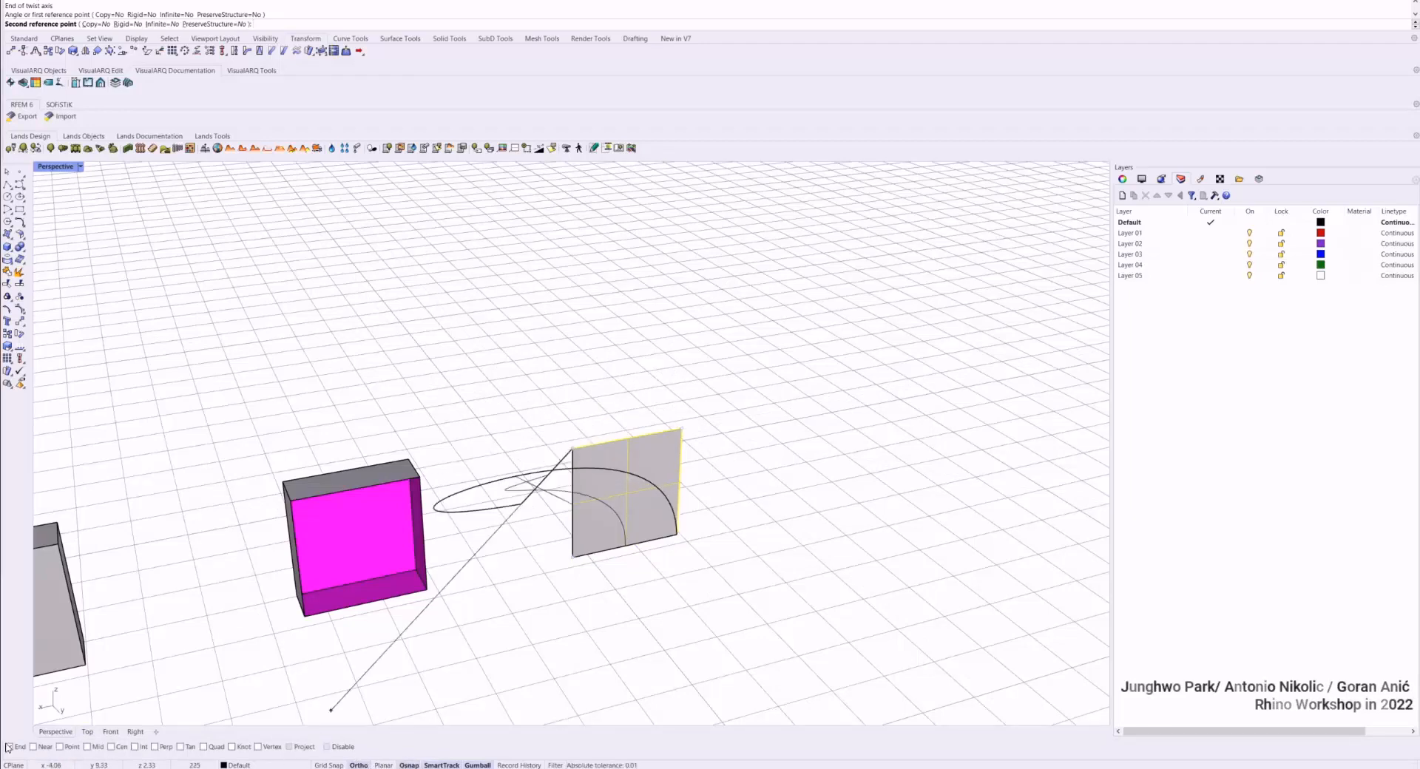
right_drag(644, 432, 562, 444)
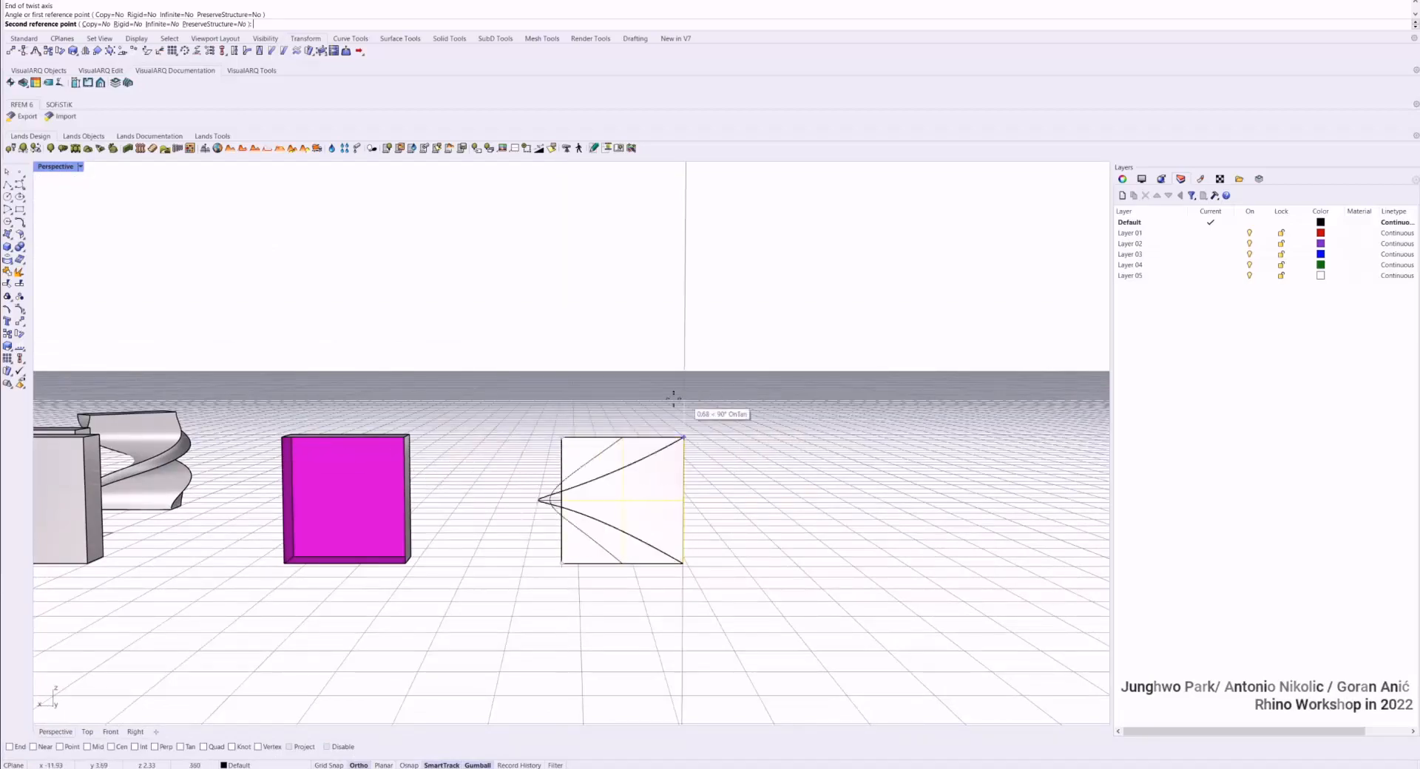
click(646, 412)
right_drag(647, 431, 738, 438)
Offset the spiral surface with OffsetSrf into a thick solid ramp
click(725, 458)
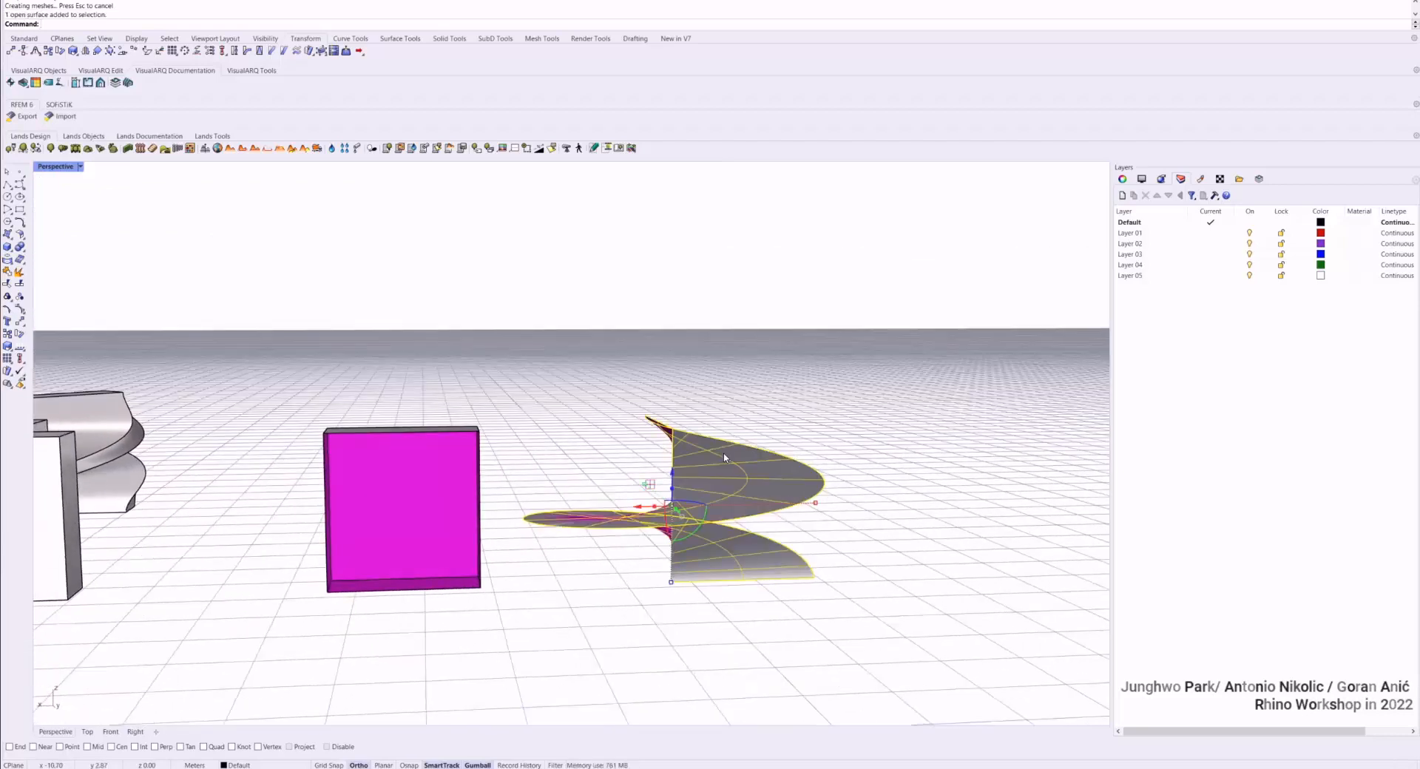
text(OffsetSrf)
key(Return)
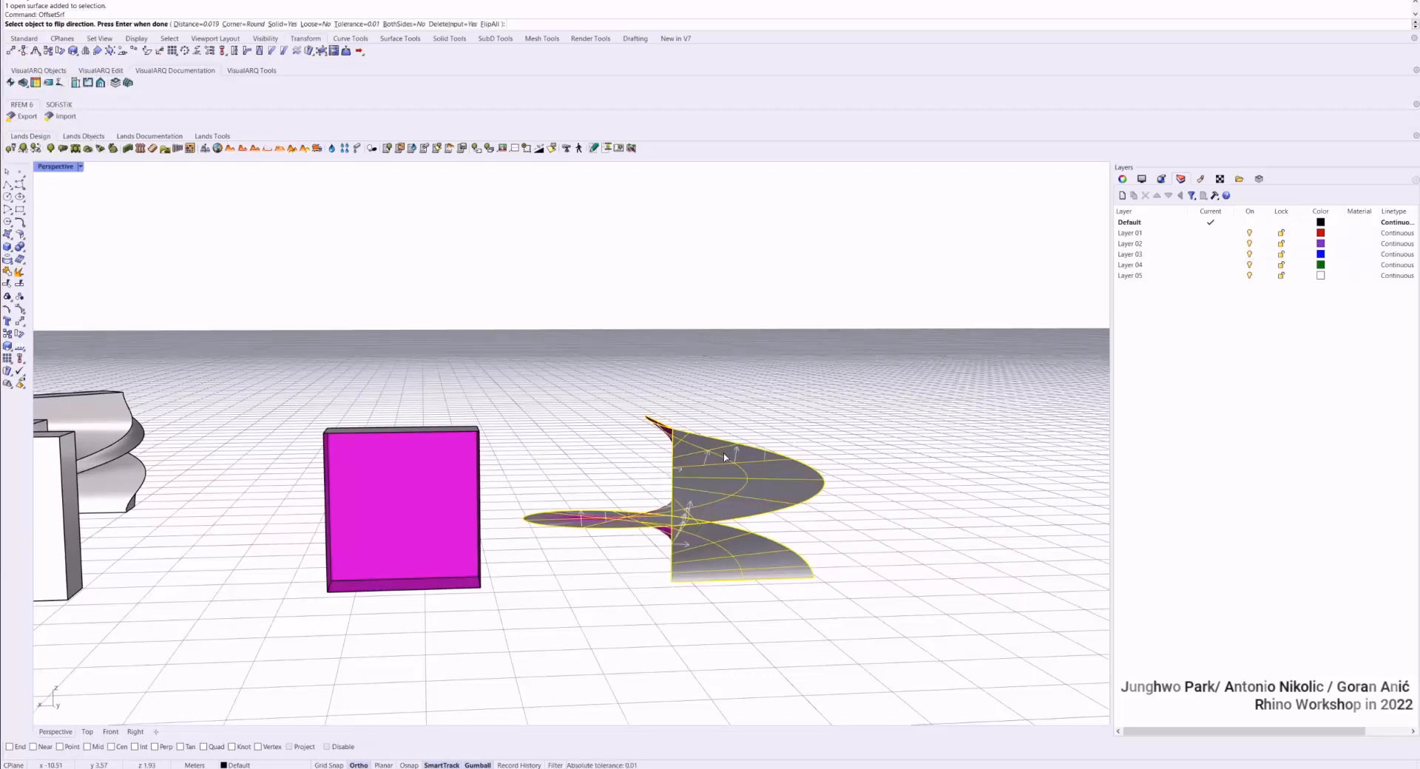
key(Return)
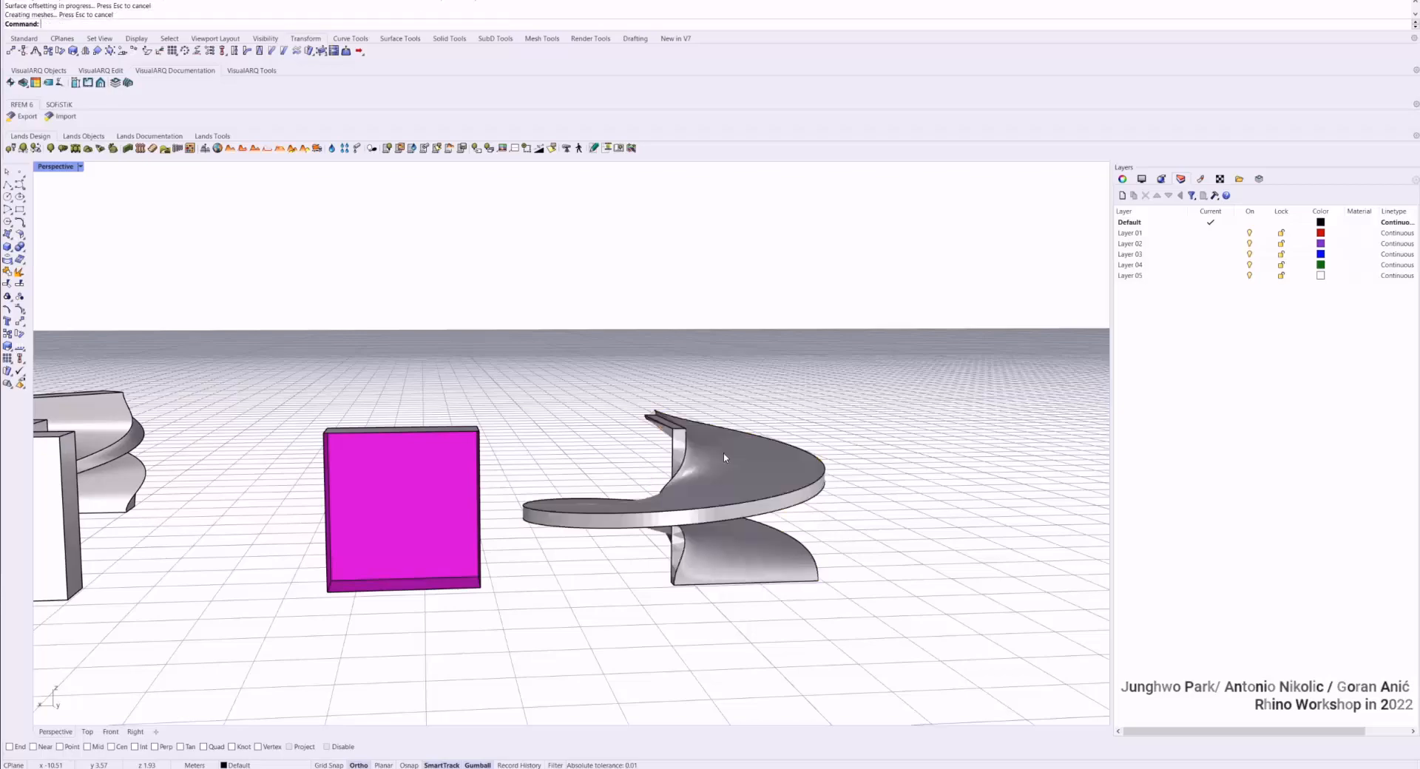
Move one of the intact boxes away from the others onto open ground
right_drag(725, 458, 894, 491)
scroll(668, 453, up, 4)
right_drag(669, 453, 633, 457)
click(651, 448)
scroll(651, 448, down, 4)
drag(623, 446, 752, 494)
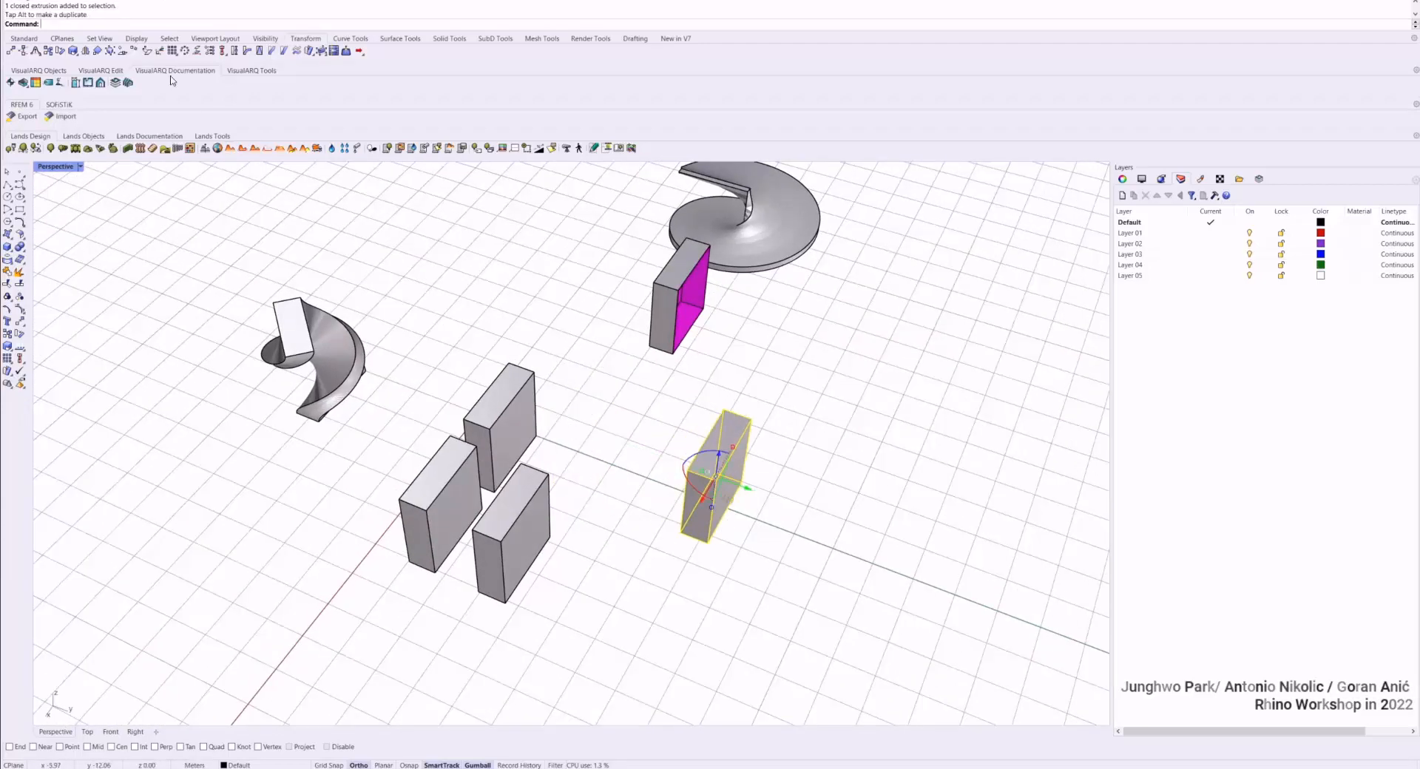
Bend the separated box to one side using Mid snap, with a spine from its bottom front edge midpoint to its top rear edge midpoint
click(247, 53)
right_drag(562, 444, 754, 451)
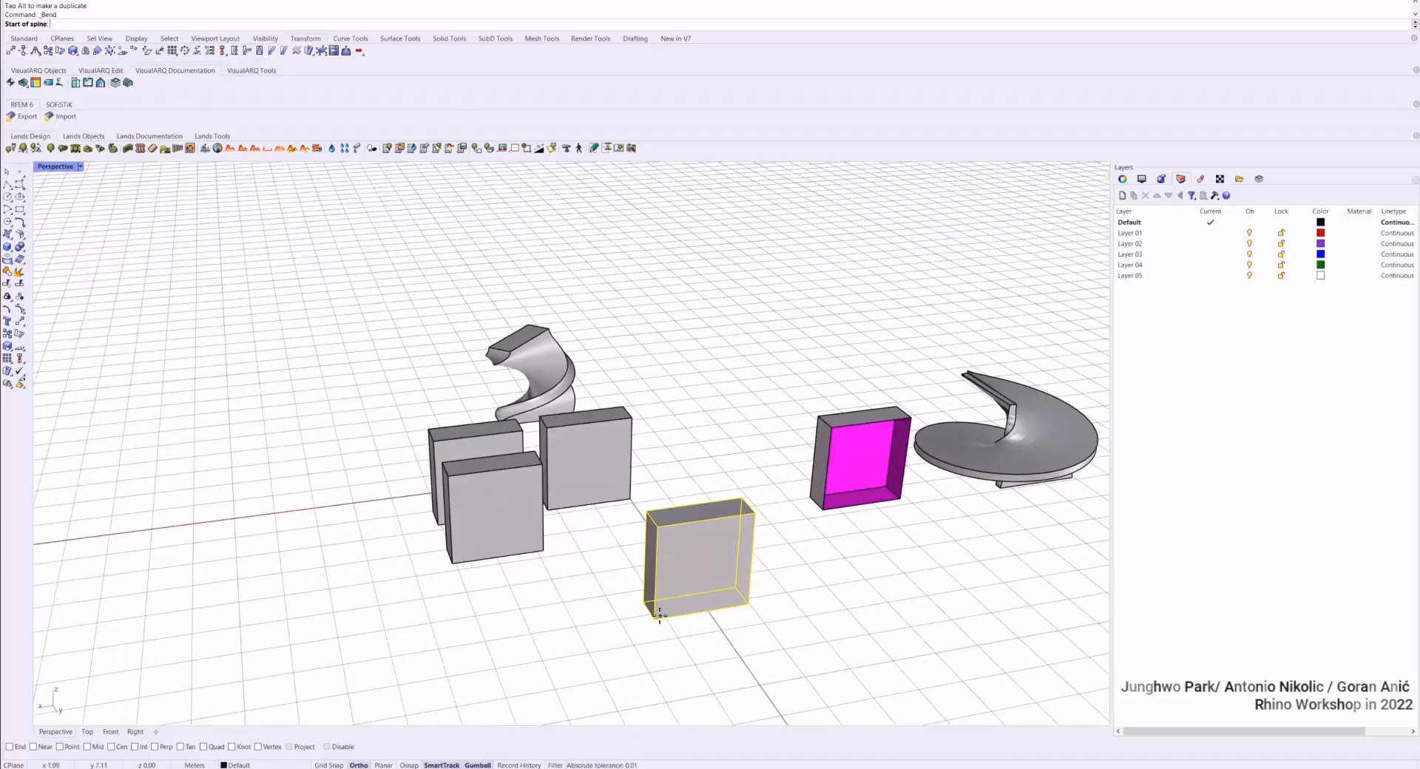
scroll(651, 562, up, 5)
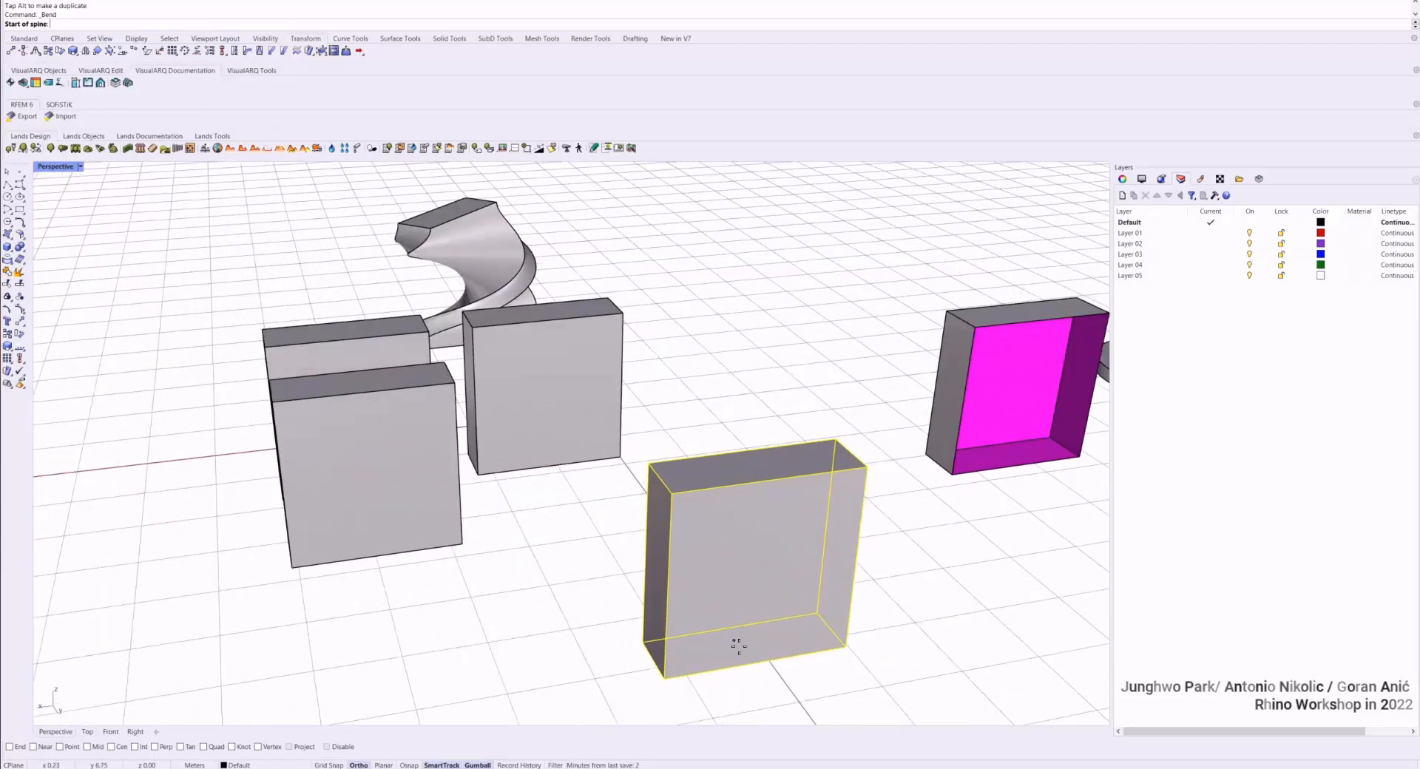
scroll(782, 631, down, 3)
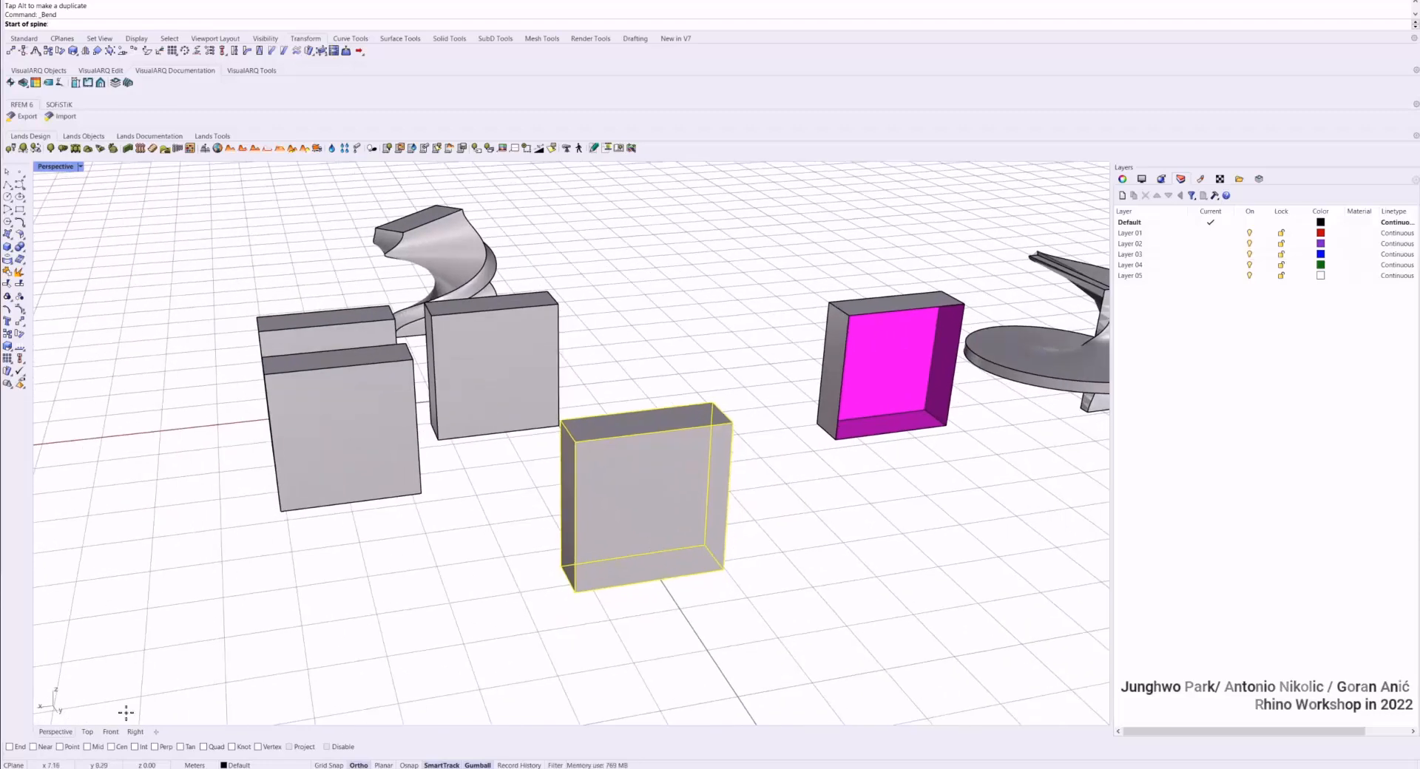
click(654, 577)
scroll(640, 423, up, 2)
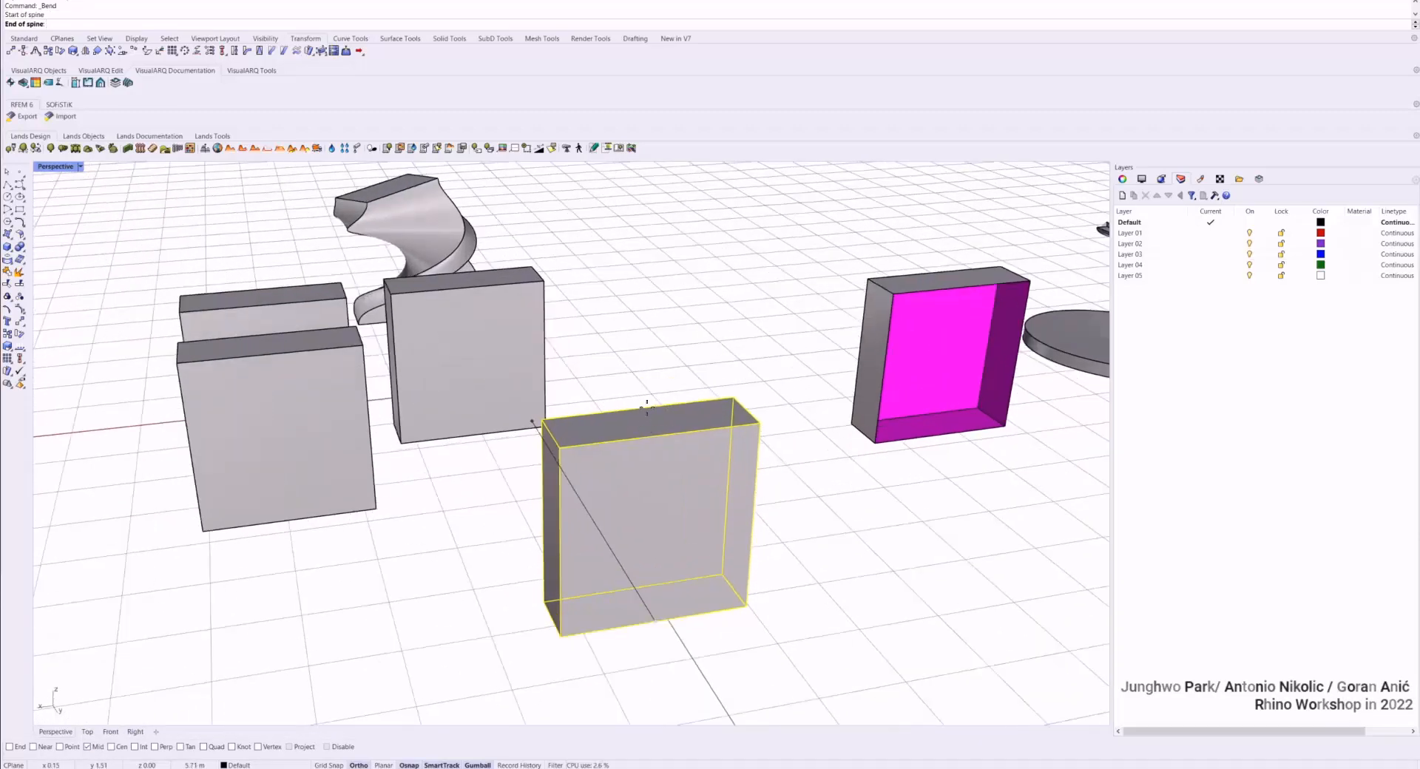
right_drag(640, 408, 670, 399)
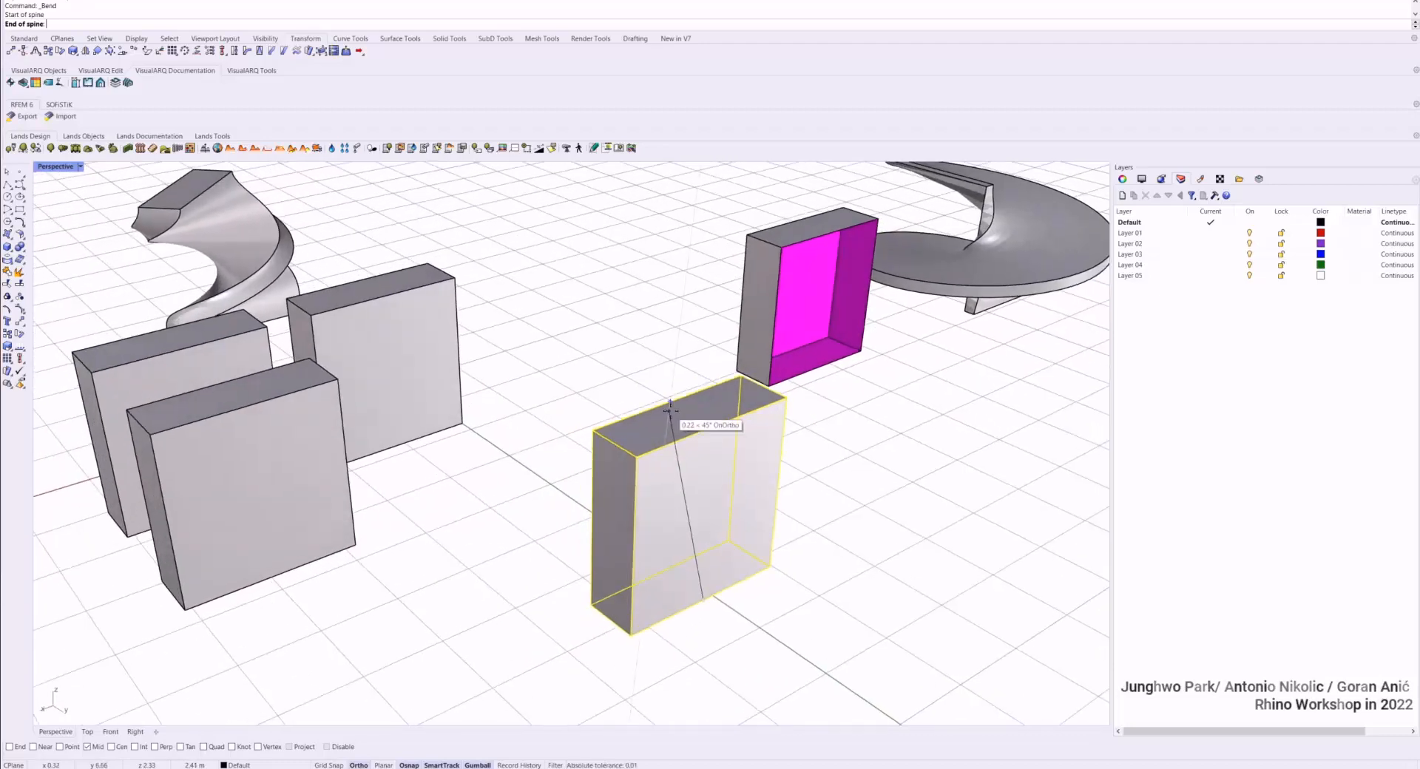
click(673, 400)
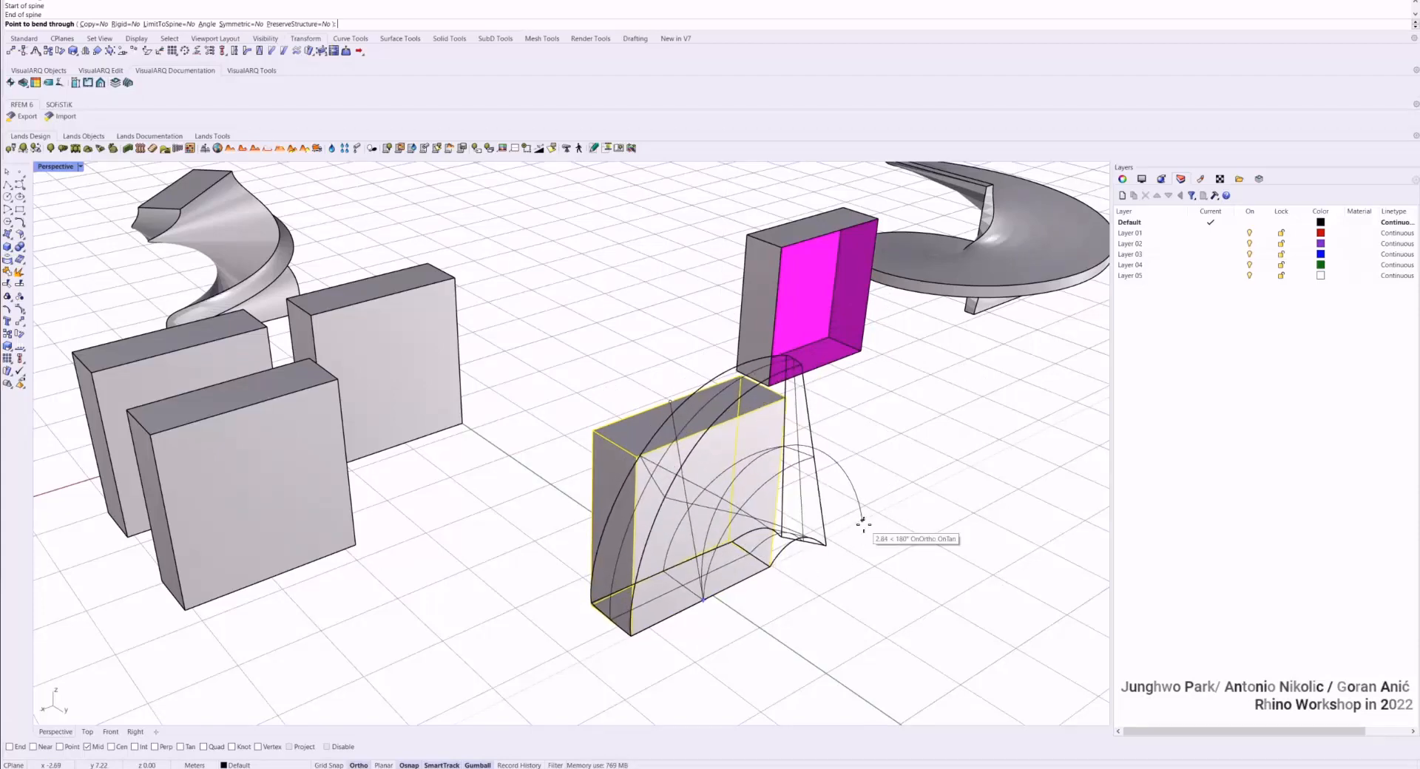
click(870, 541)
Move another intact box away from the remaining two boxes
right_drag(905, 564, 608, 531)
scroll(742, 526, down, 4)
shift+right_drag(742, 526, 585, 516)
click(585, 515)
drag(633, 517, 522, 539)
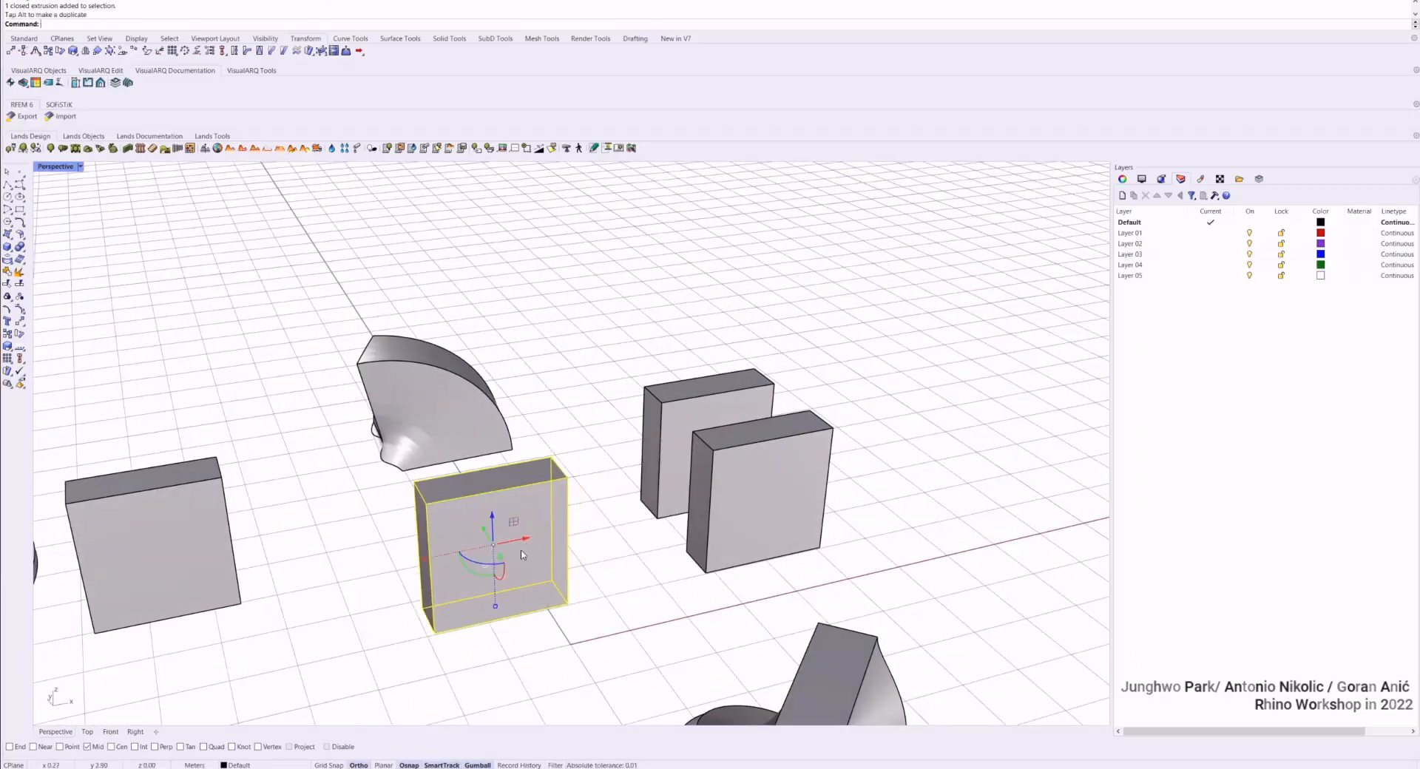
Bend this box sideways, with a spine between the bottom and top edge midpoints of its front face
key(space)
click(502, 619)
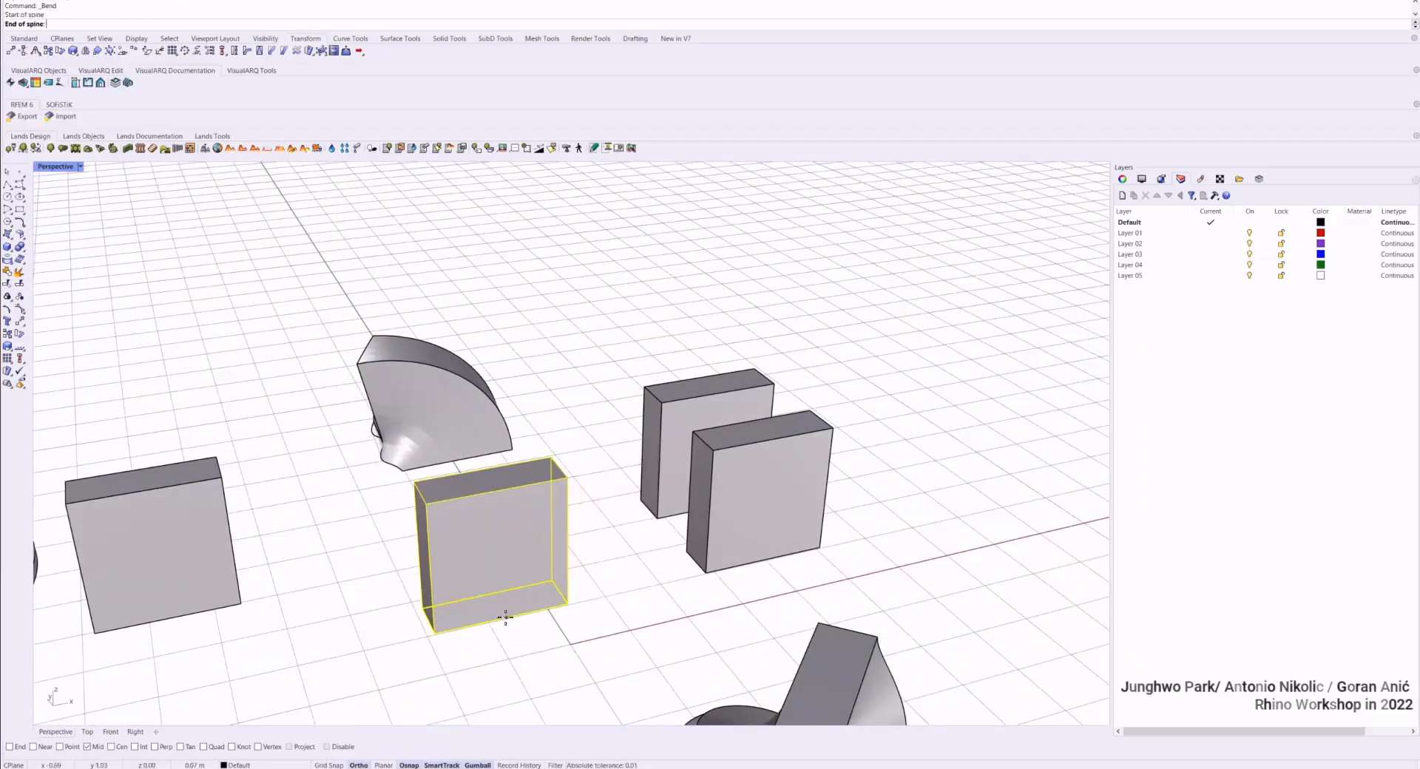
click(496, 499)
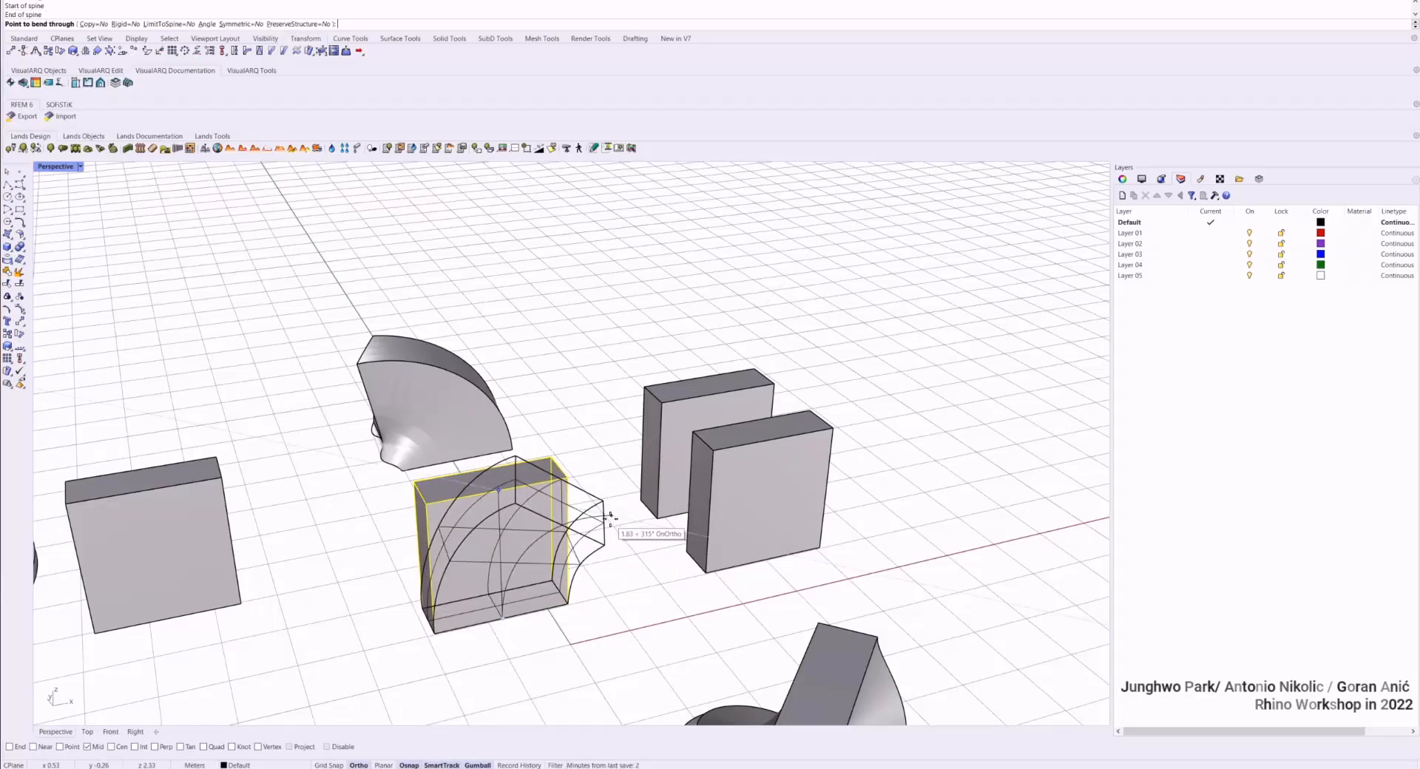
click(610, 518)
Draw a freehand S-shaped degree 3 curve through five control points on the ground beside the solids
right_drag(610, 518, 425, 503)
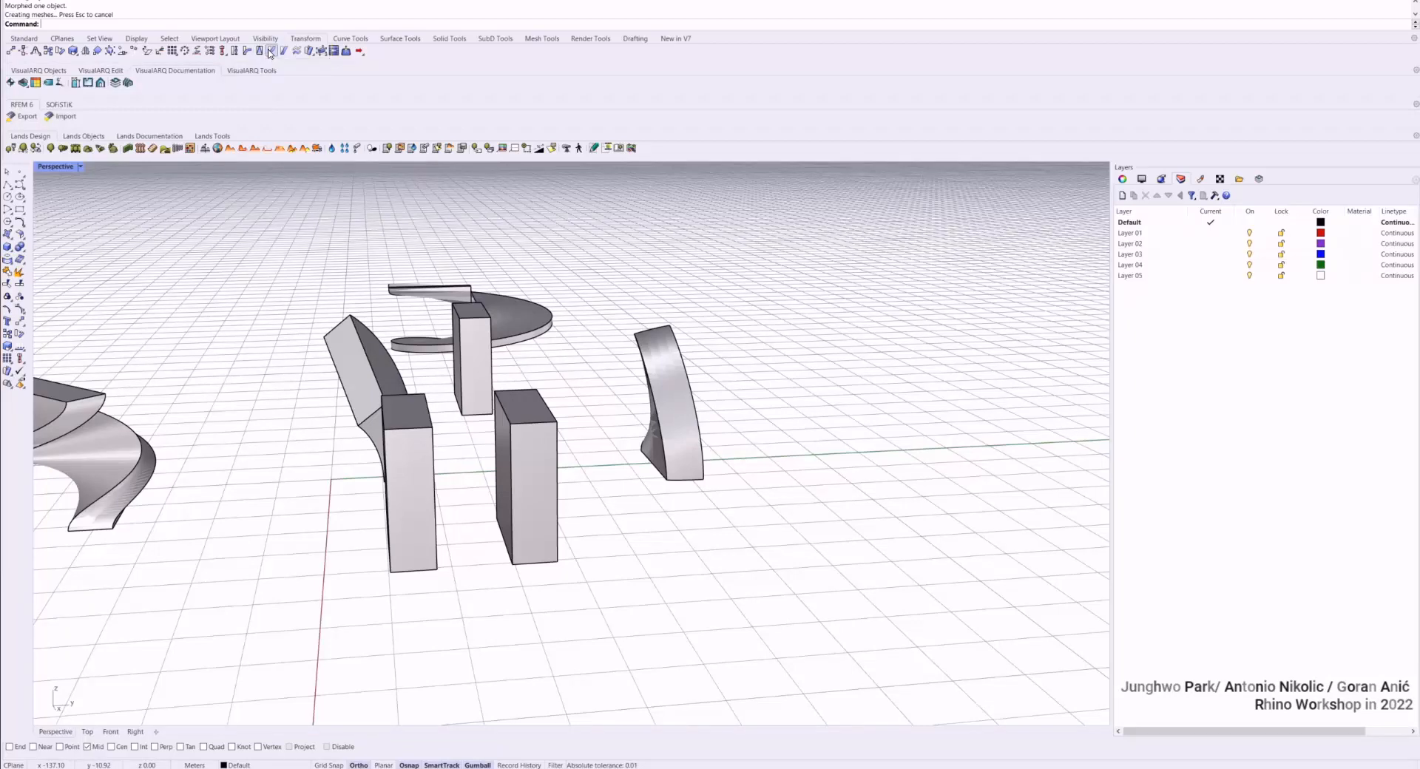
scroll(579, 386, down, 5)
right_drag(578, 386, 517, 504)
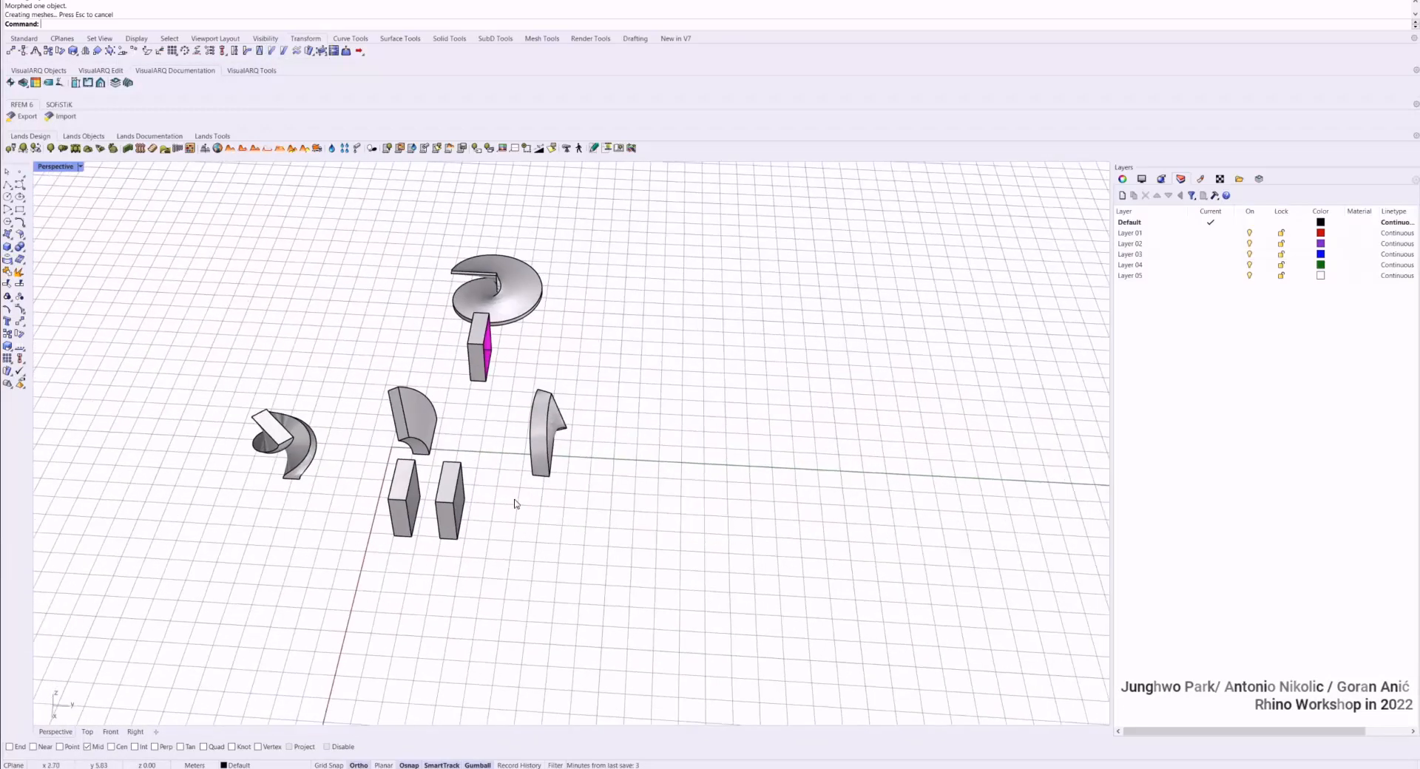
click(20, 185)
click(559, 585)
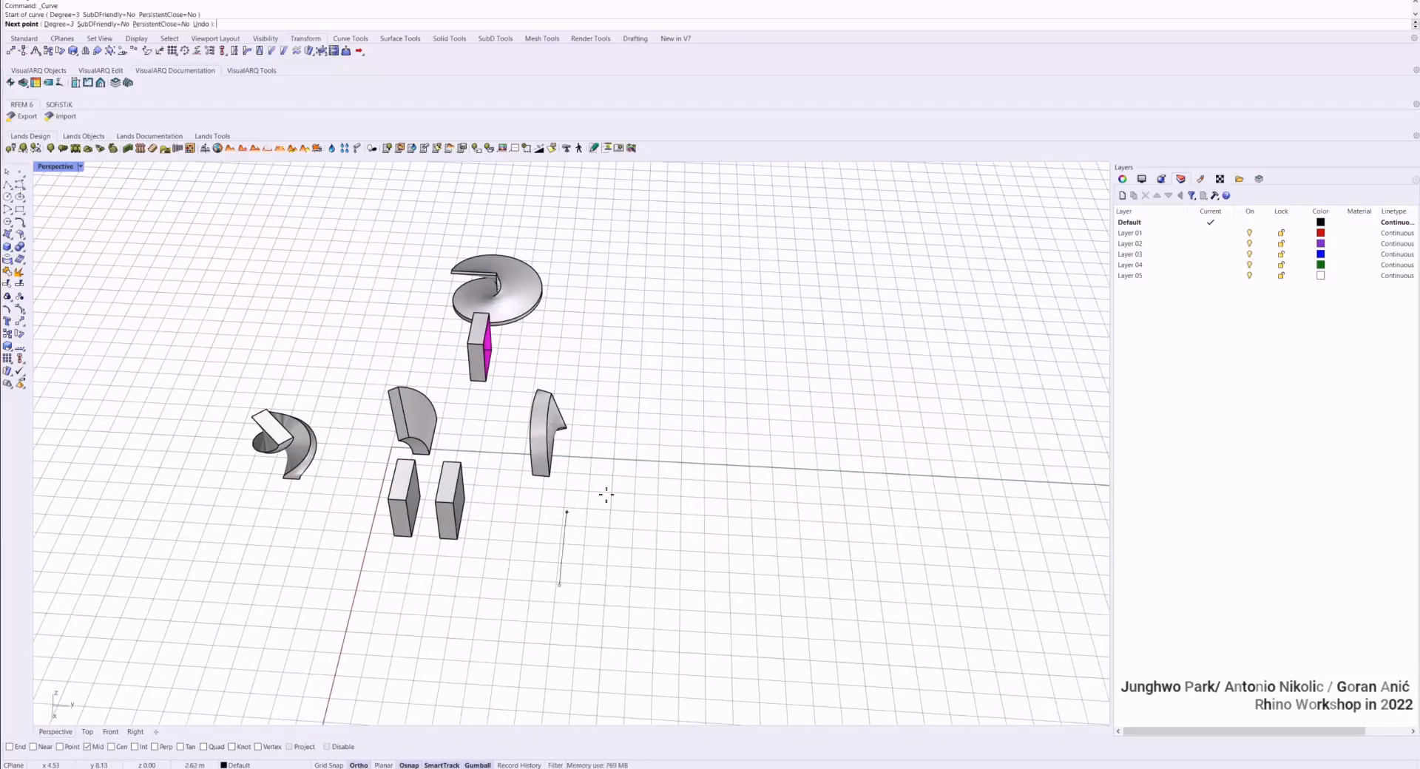
click(577, 408)
click(768, 563)
click(955, 420)
click(924, 277)
key(Return)
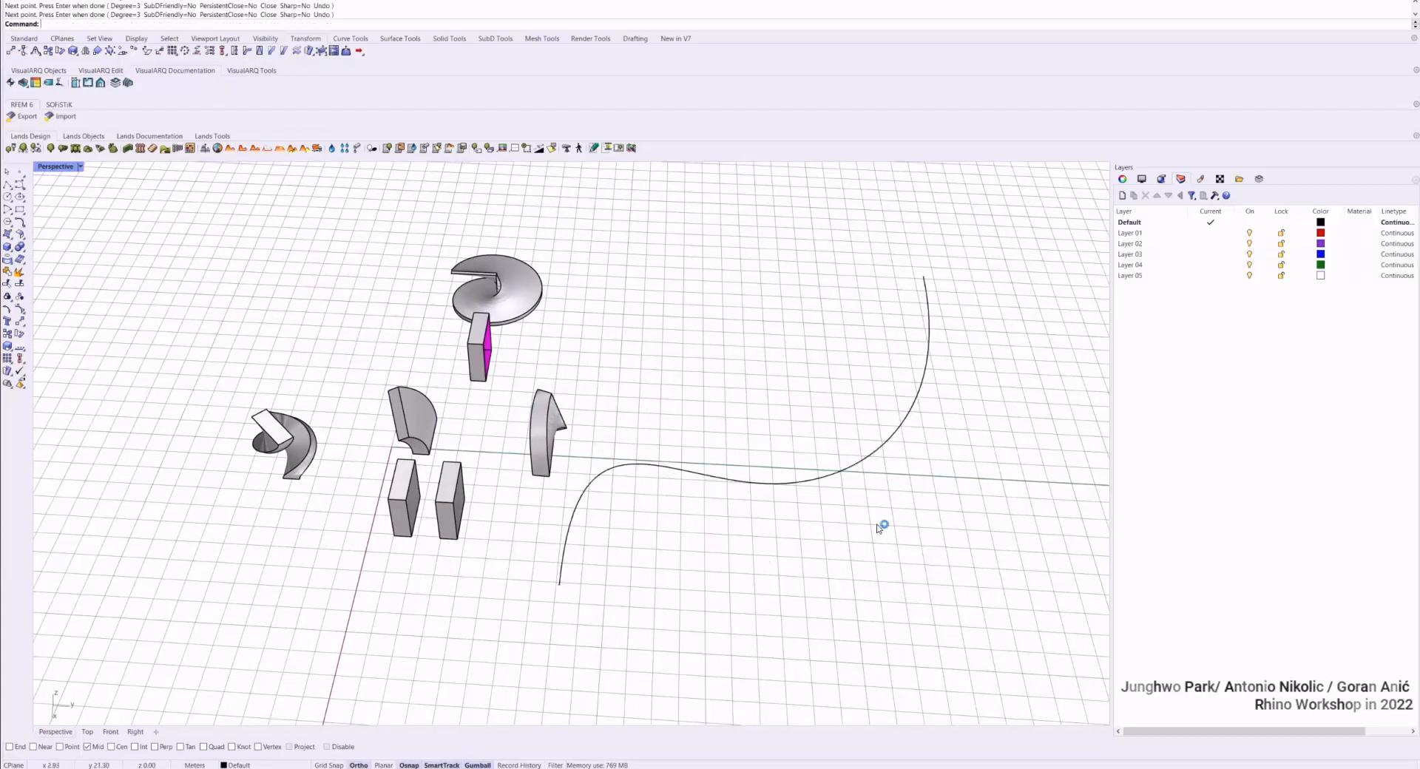
Raise the middle control point of the S-shaped curve upward so the curve arches in 3D
right_drag(862, 611, 869, 551)
drag(870, 551, 750, 380)
right_drag(737, 441, 764, 462)
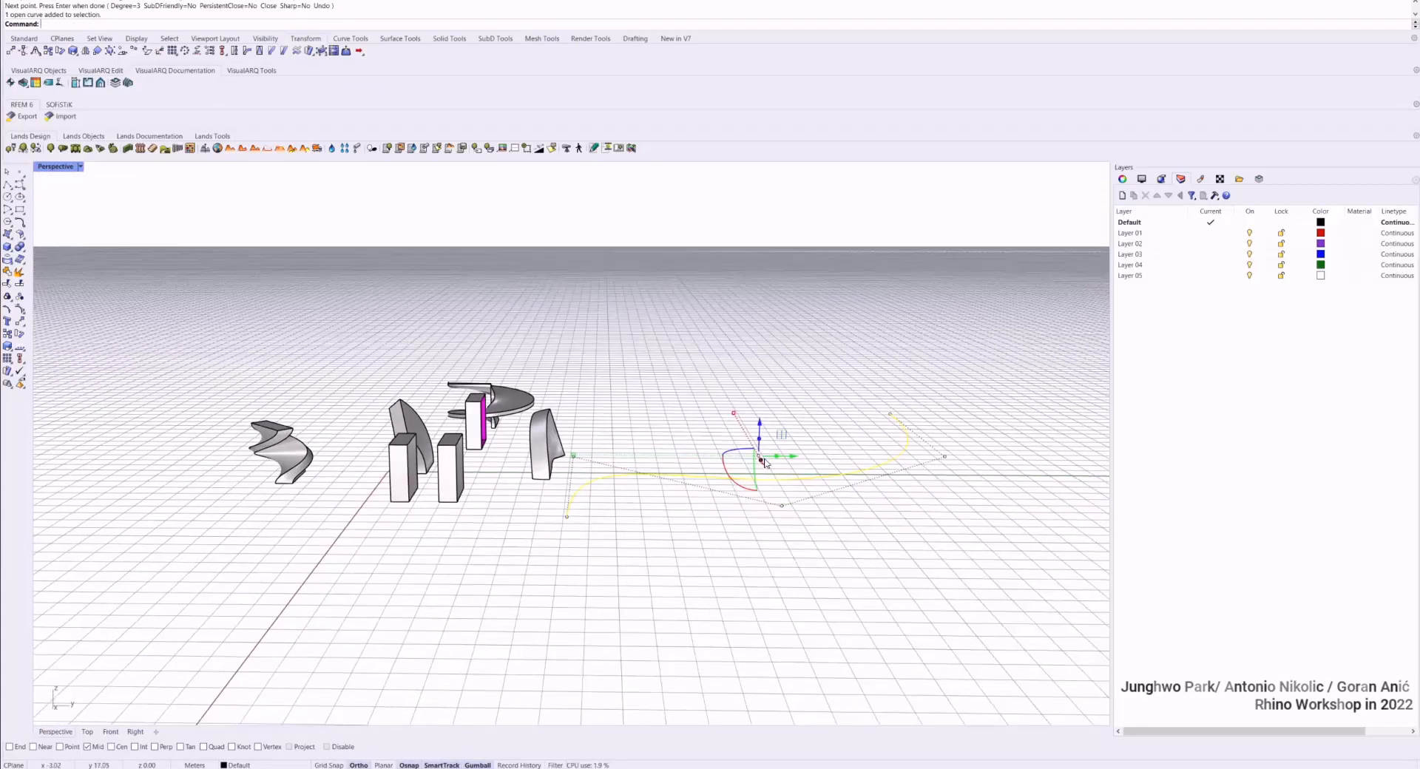
click(782, 509)
drag(783, 509, 807, 333)
right_drag(807, 333, 574, 460)
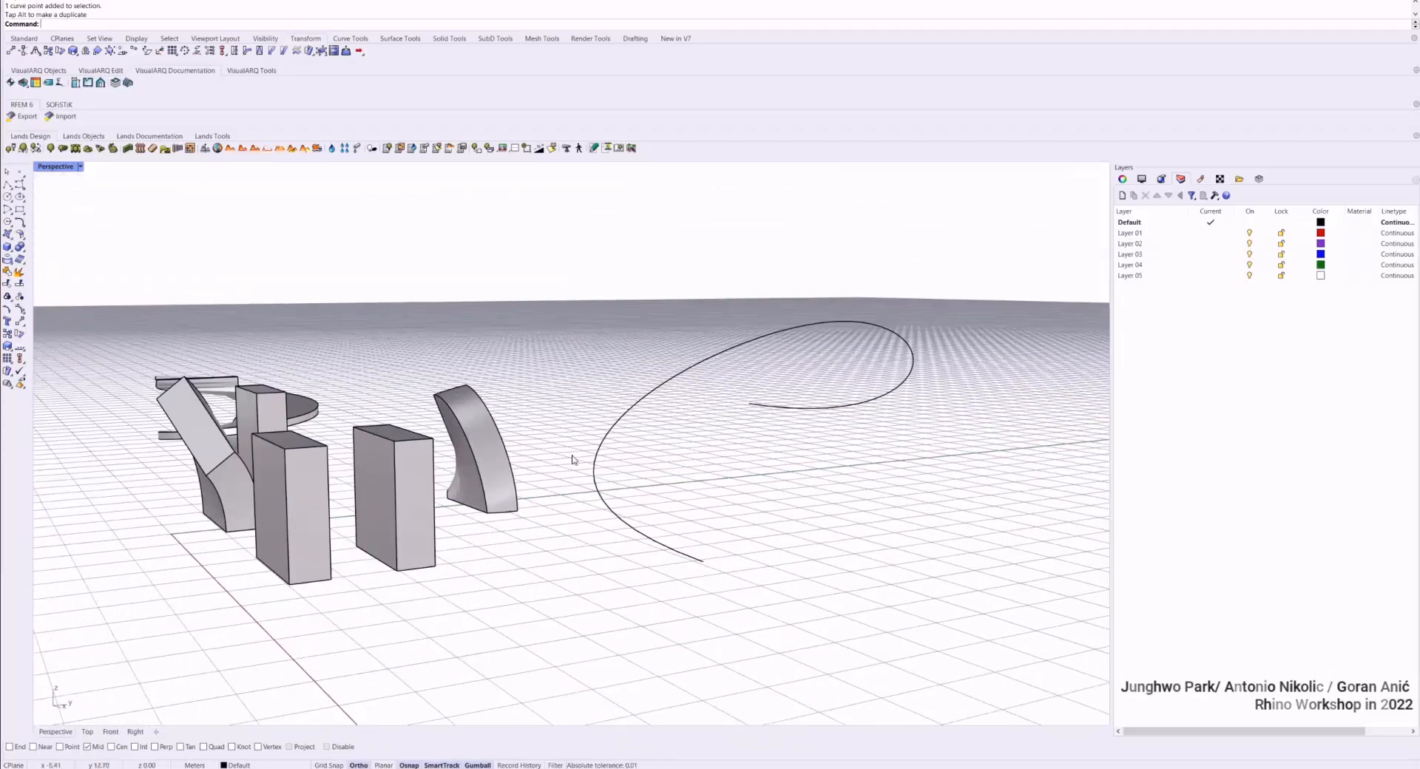
Try to flow a copy of the bent box from the S-shaped curve onto a straight line starting at the curve's near end
click(497, 464)
key(Escape)
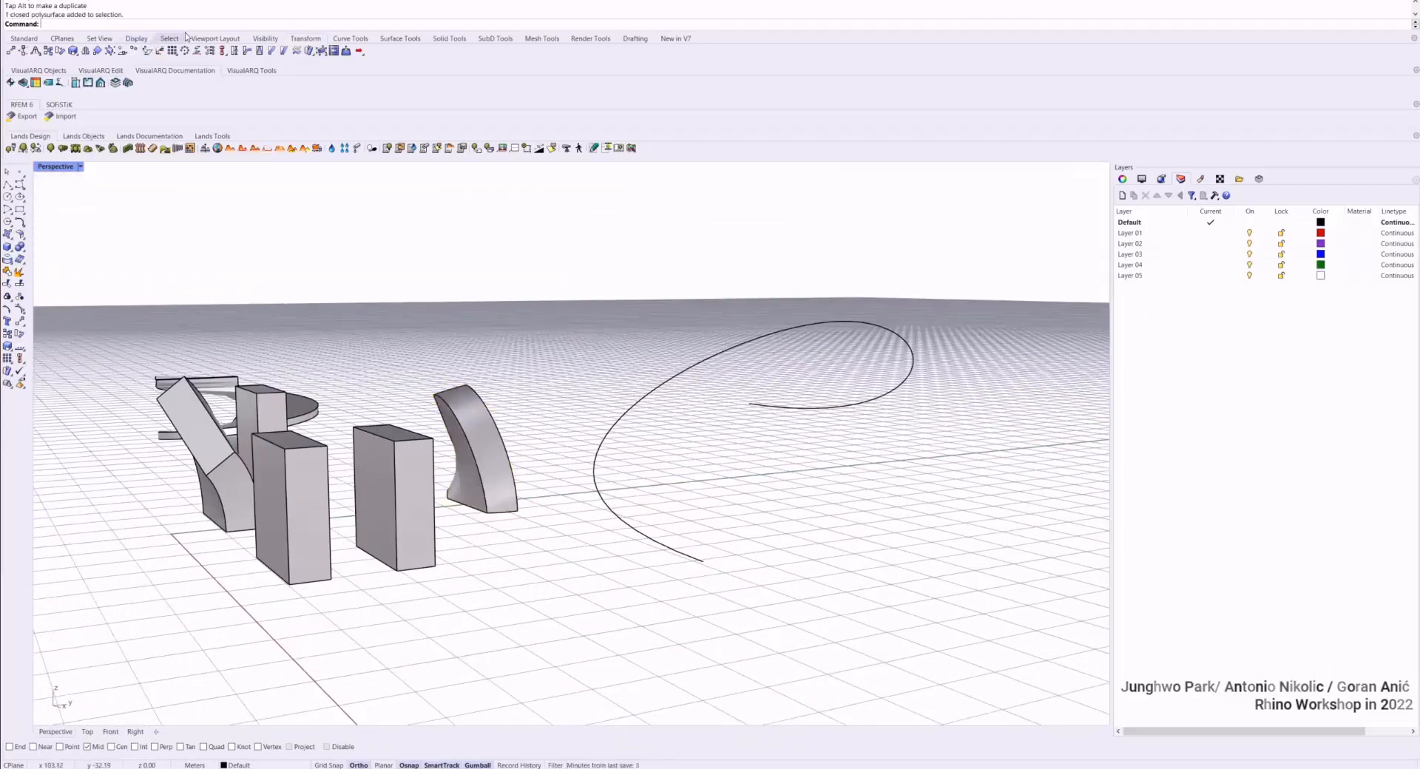
click(268, 52)
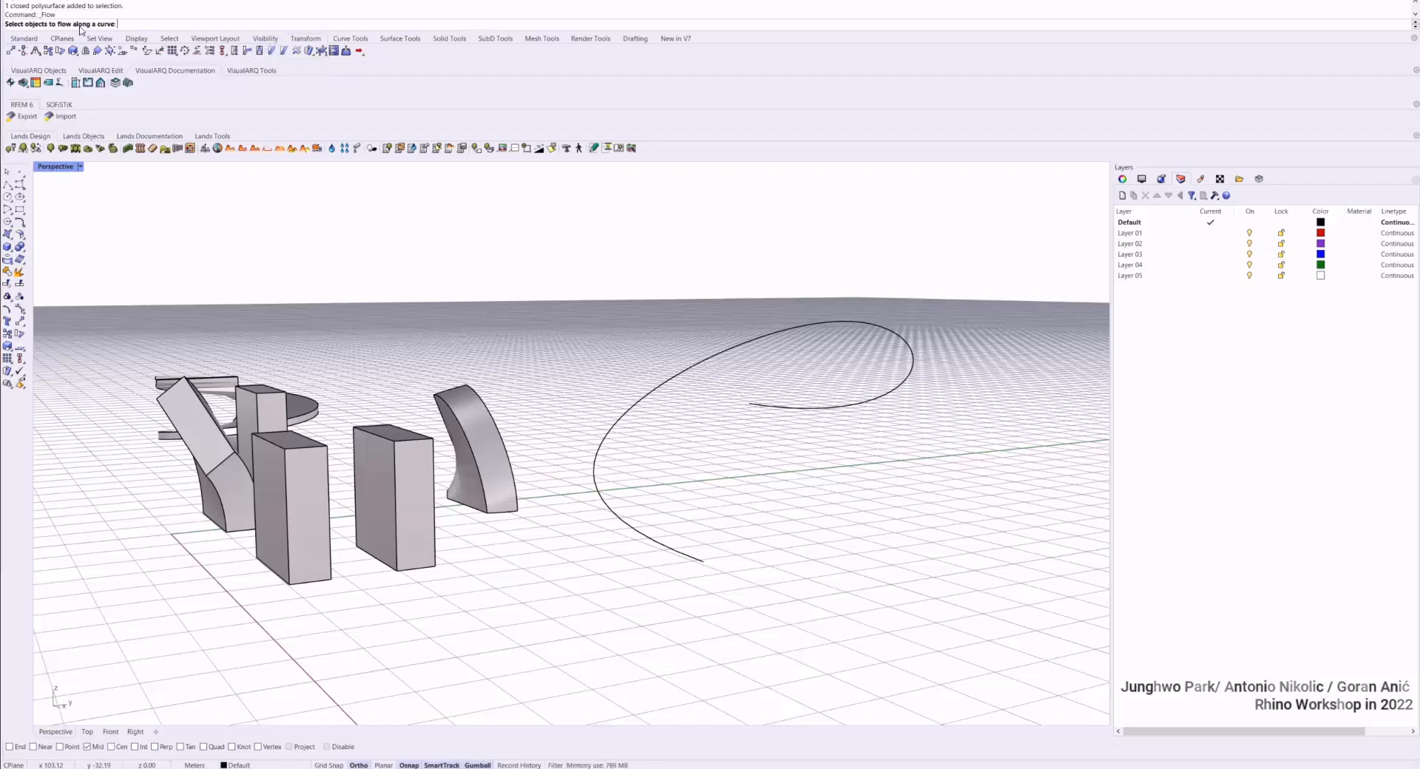
click(503, 445)
key(Return)
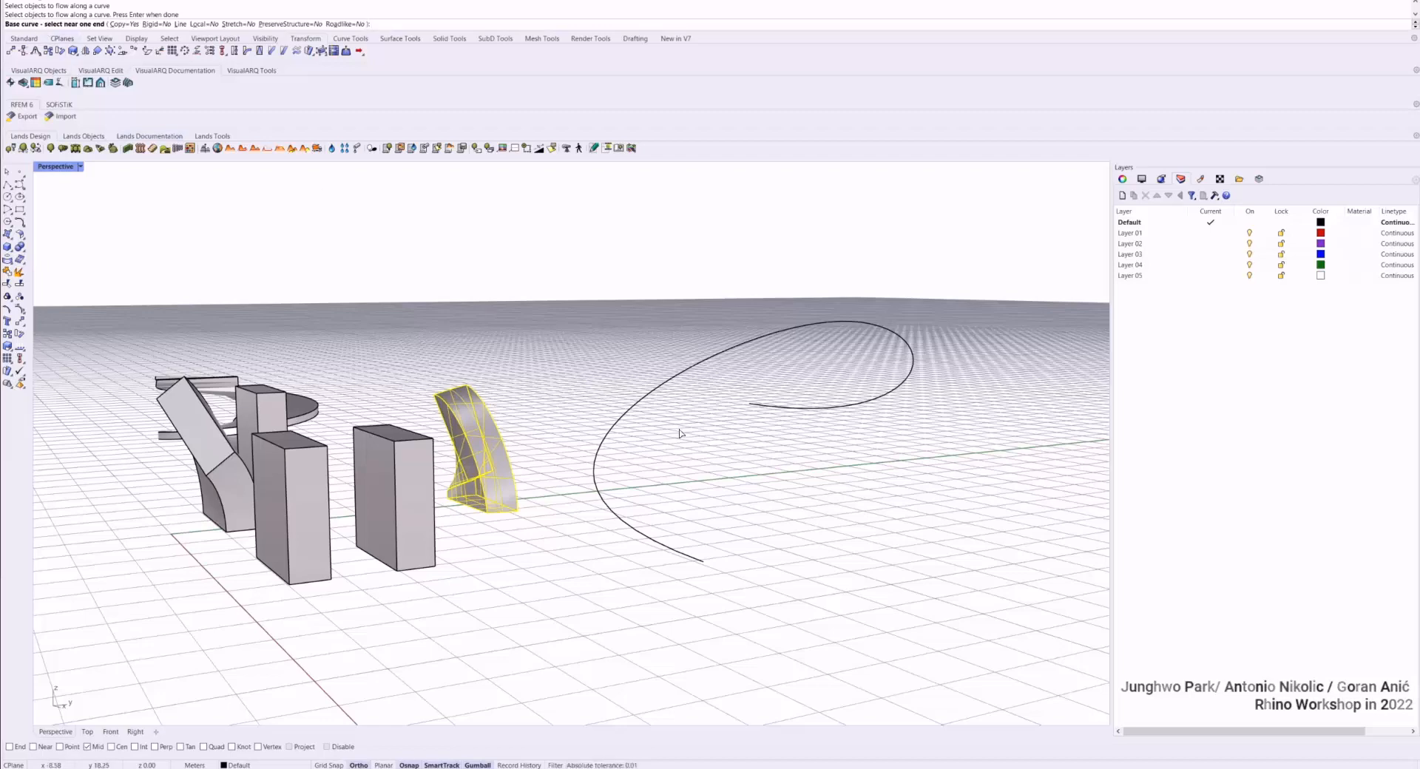
click(642, 404)
text(l)
key(Return)
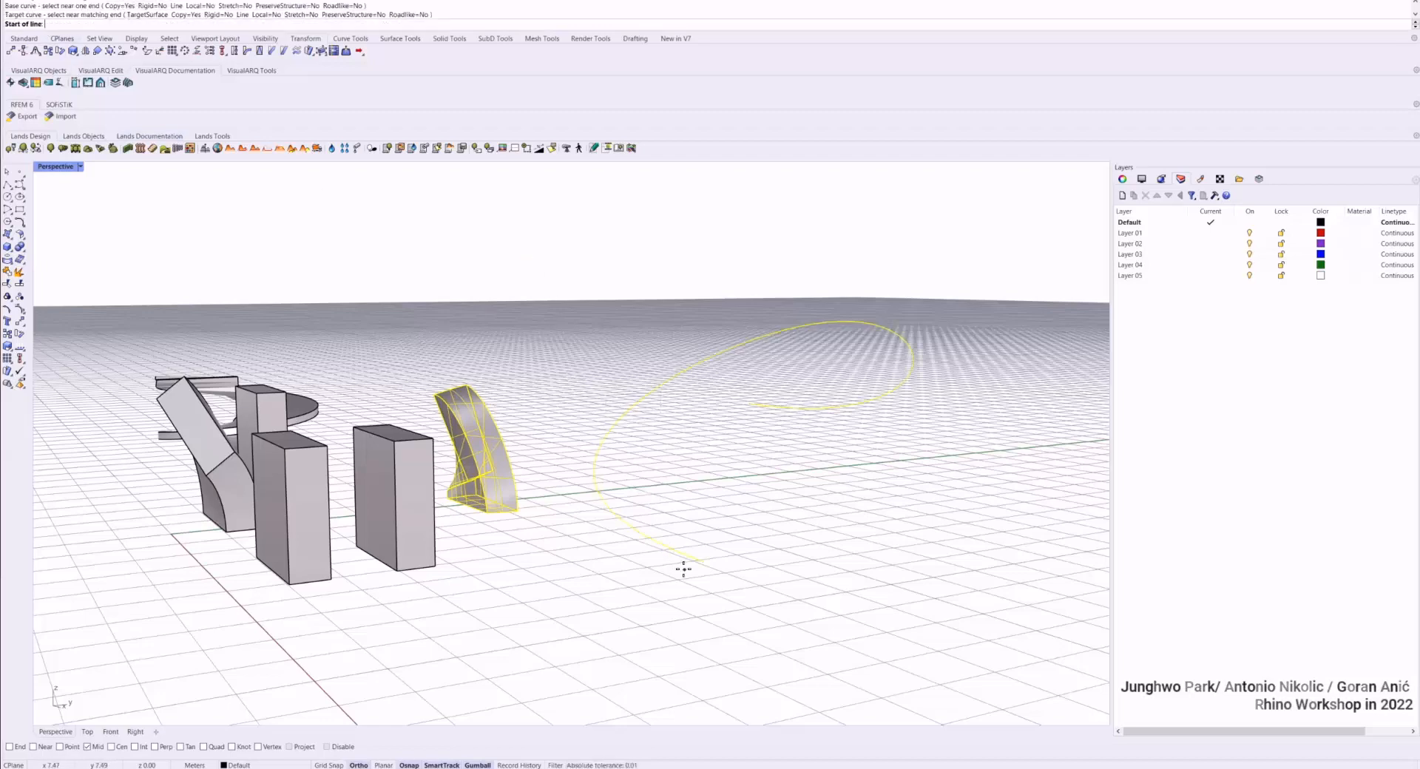
right_drag(651, 472, 630, 489)
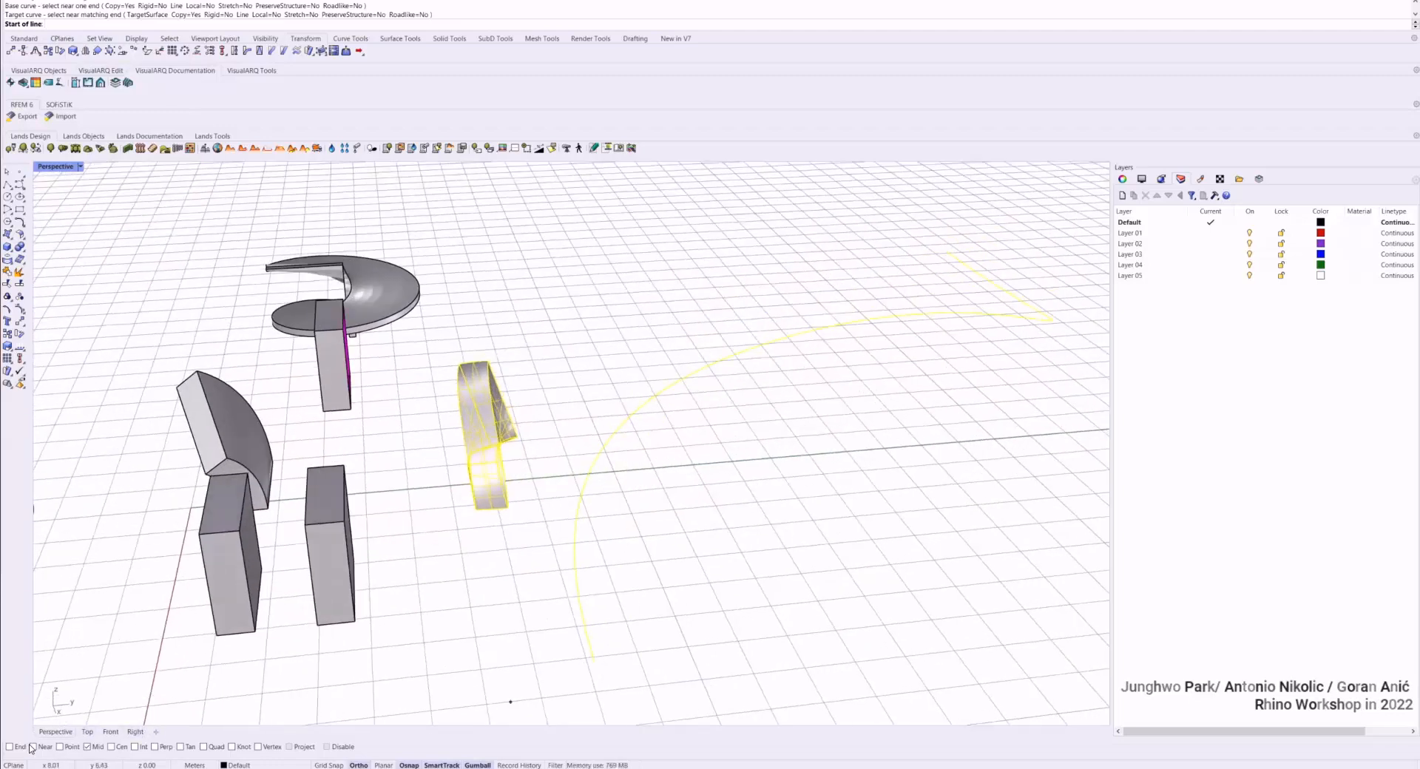
click(589, 662)
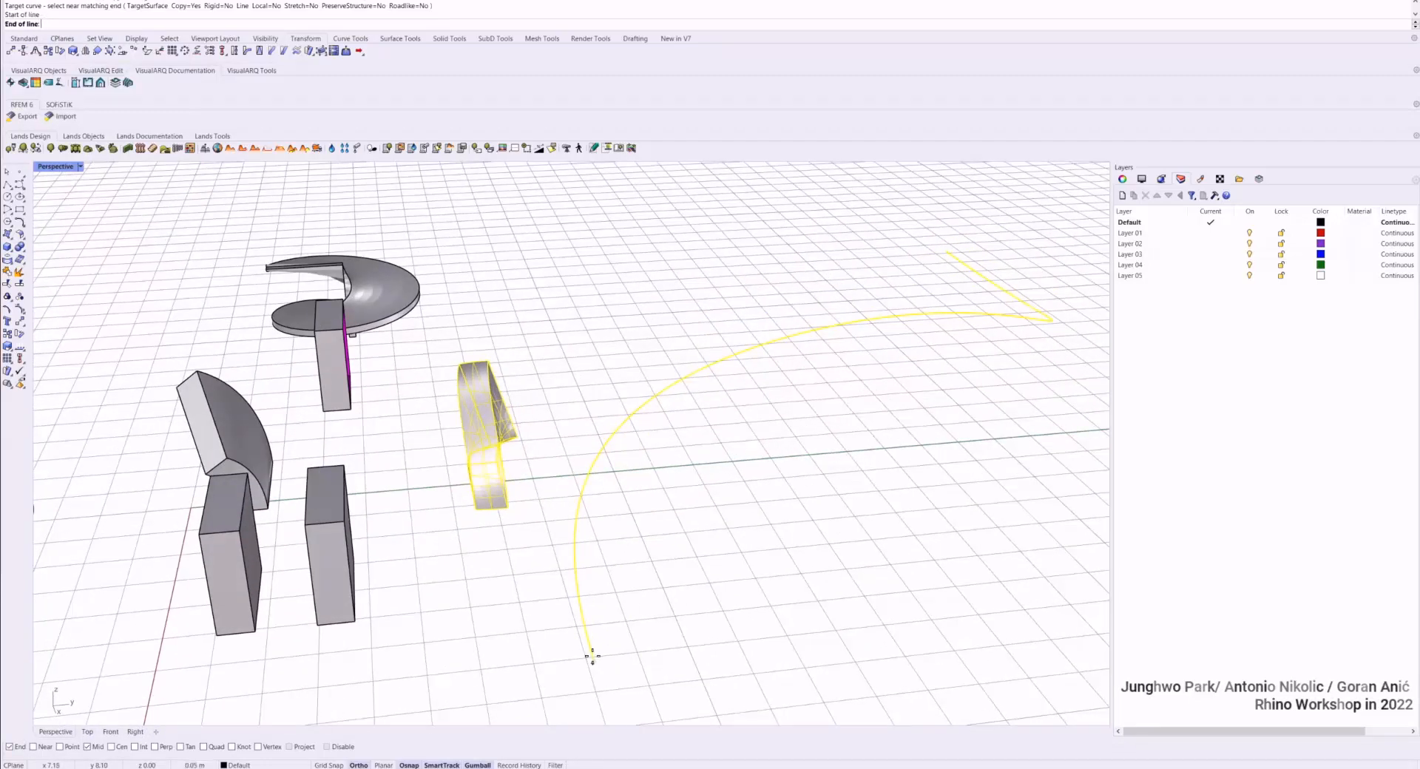
right_drag(613, 466, 688, 444)
click(864, 308)
key(ctrl+z)
Try the Flow of the bent box again, with the S-shaped curve as base and a line from its near end as target
key(Return)
click(526, 457)
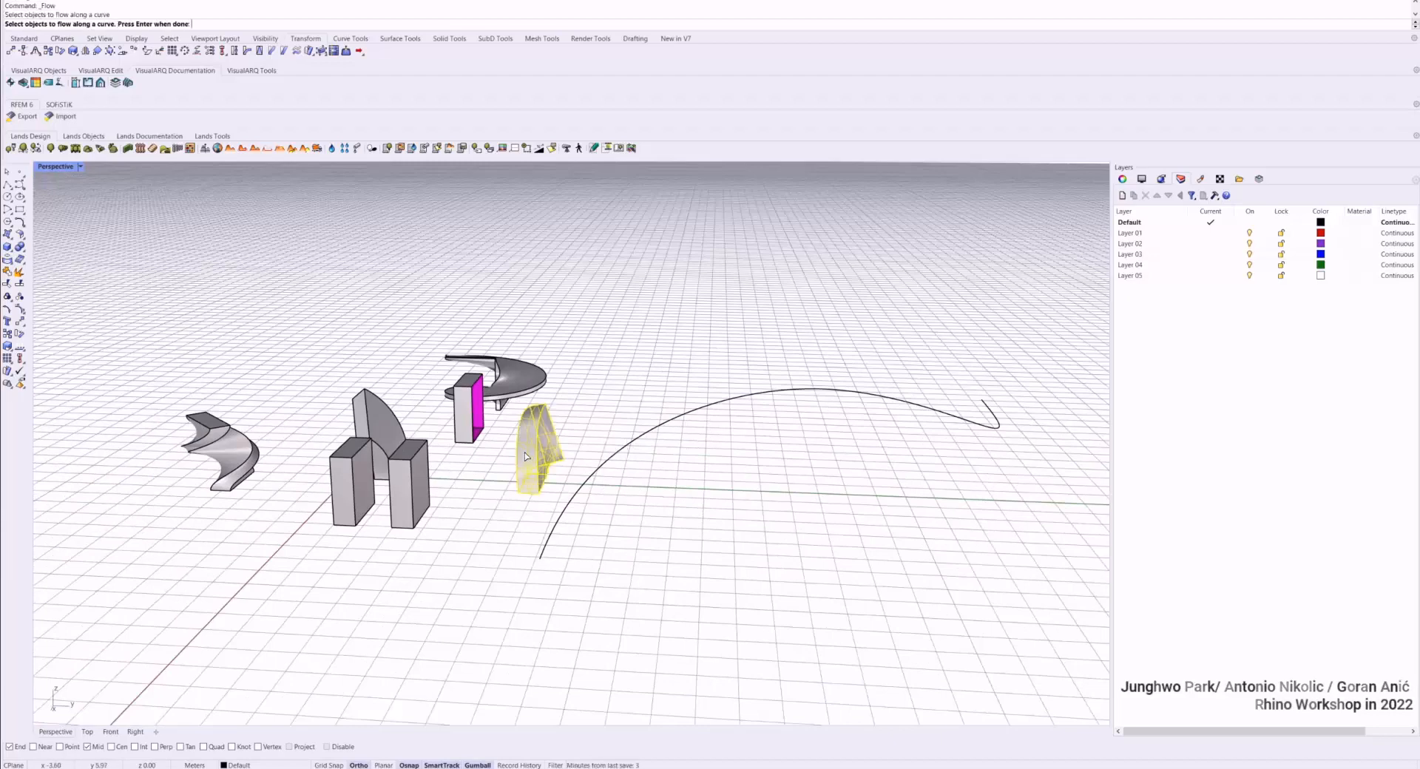
key(Return)
click(560, 516)
key(Return)
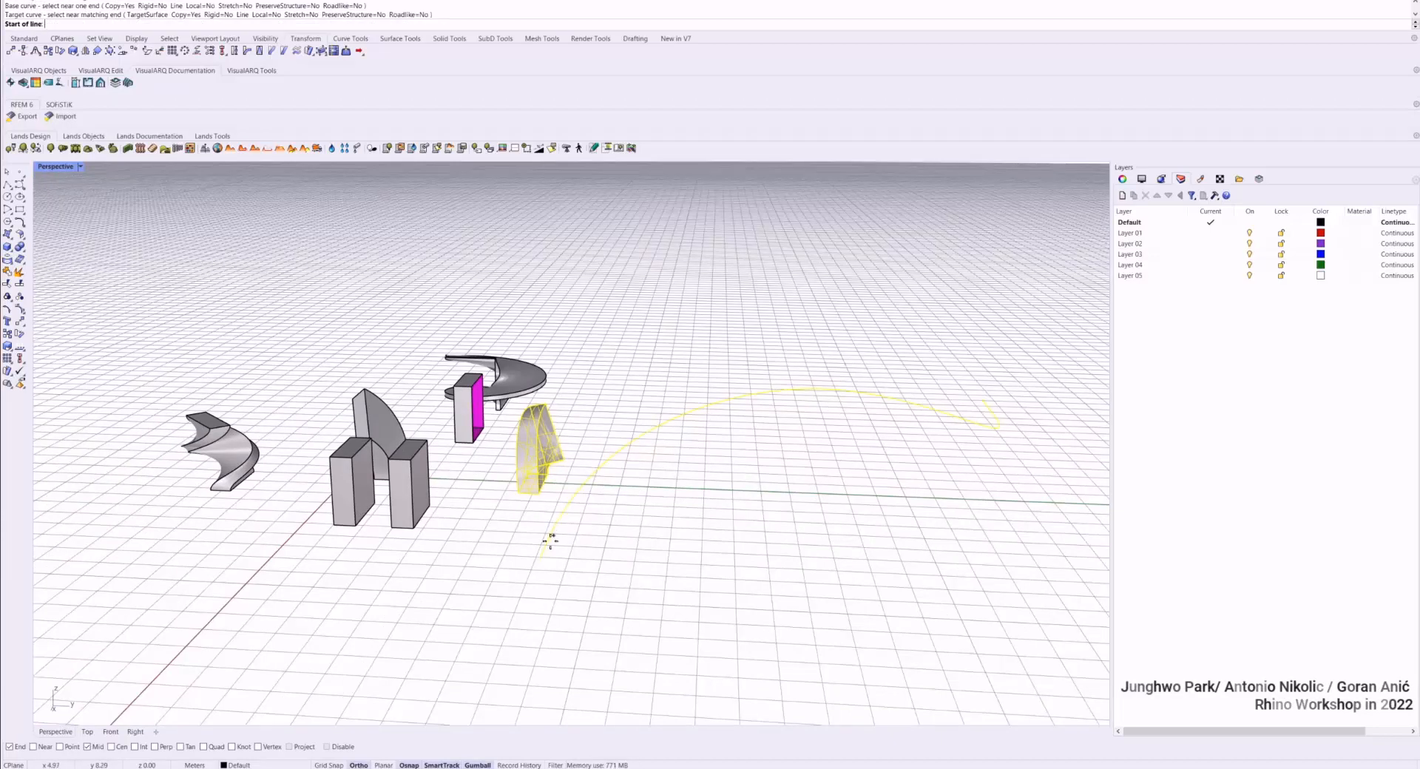
click(540, 555)
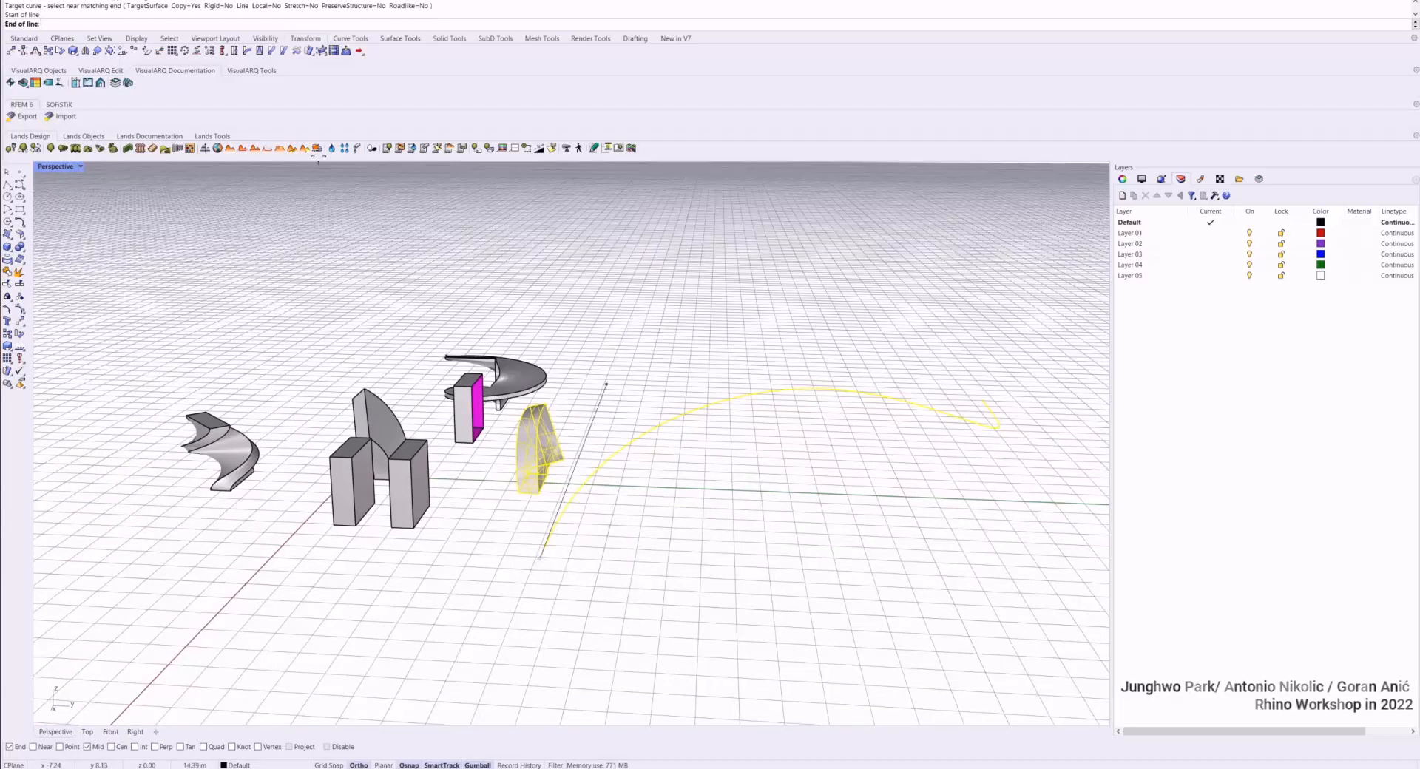
click(899, 364)
Flow a copy of the bent box from the S-shaped curve onto a straight line drawn between the curve's two ends
key(Return)
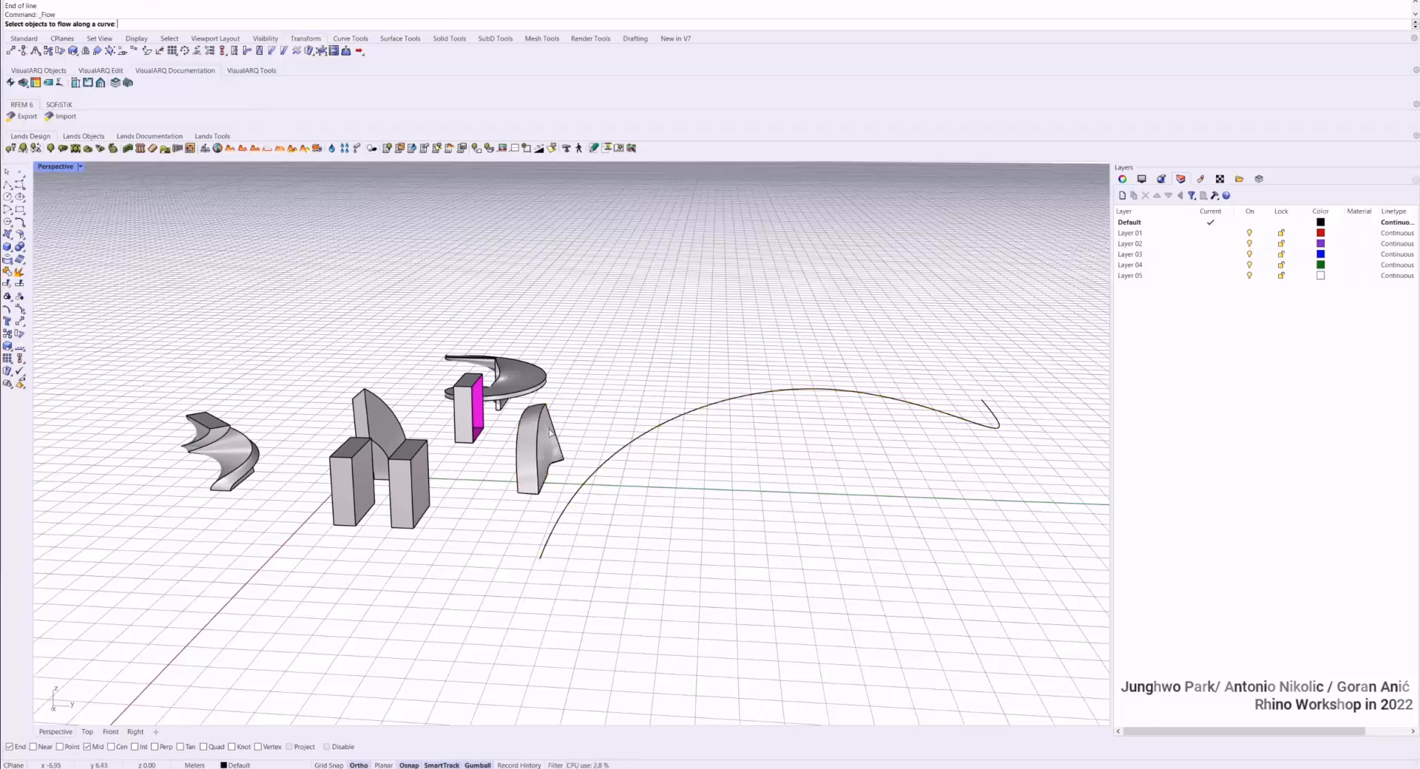
click(551, 427)
key(Return)
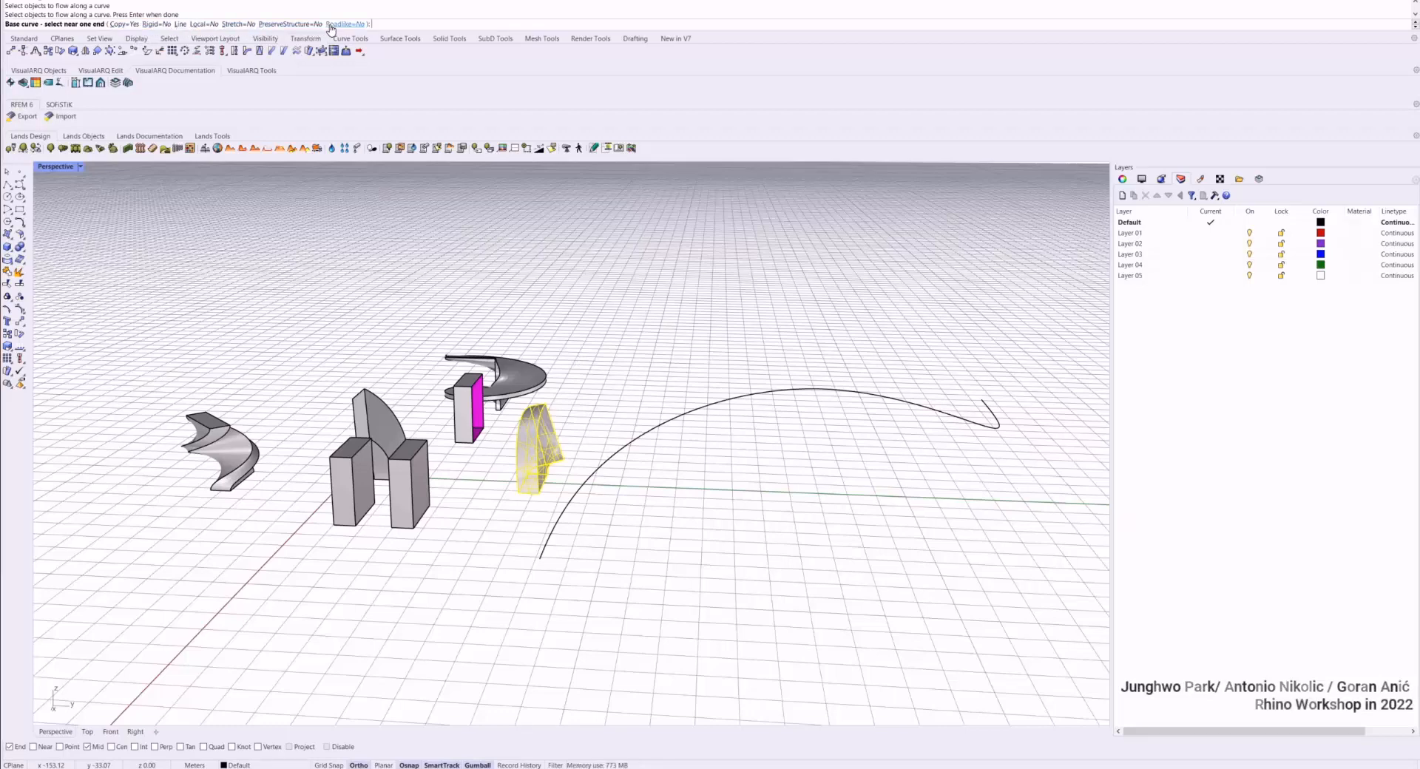
click(646, 439)
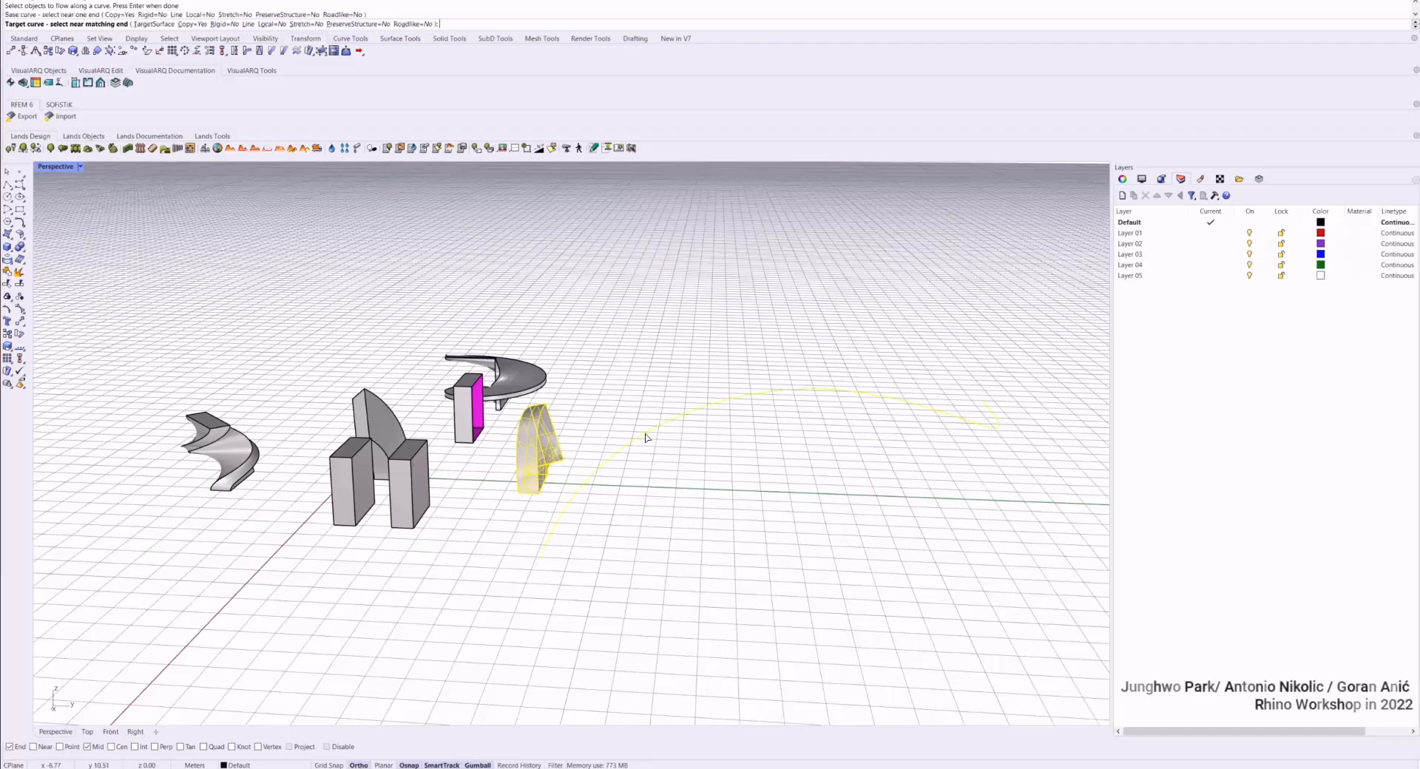
right_click(560, 540)
click(543, 549)
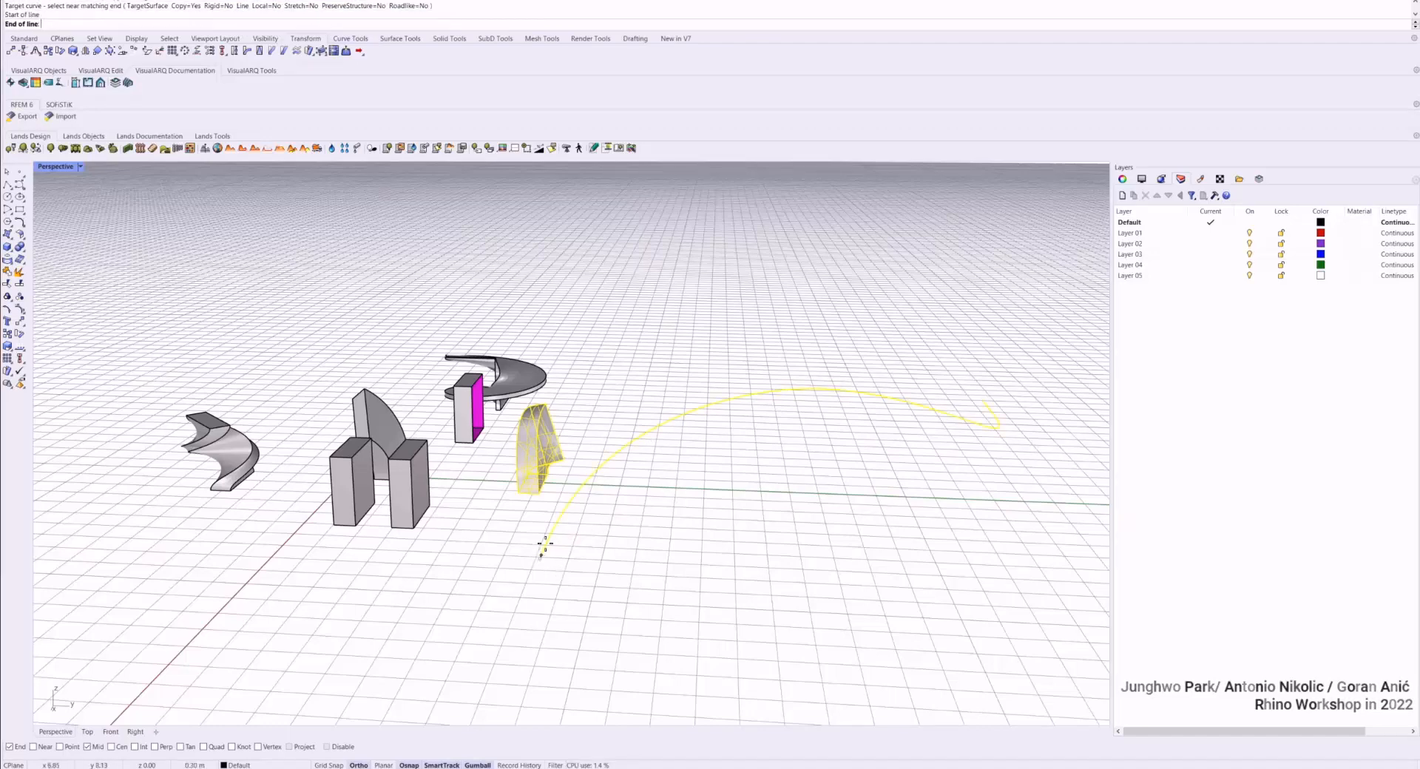
click(982, 406)
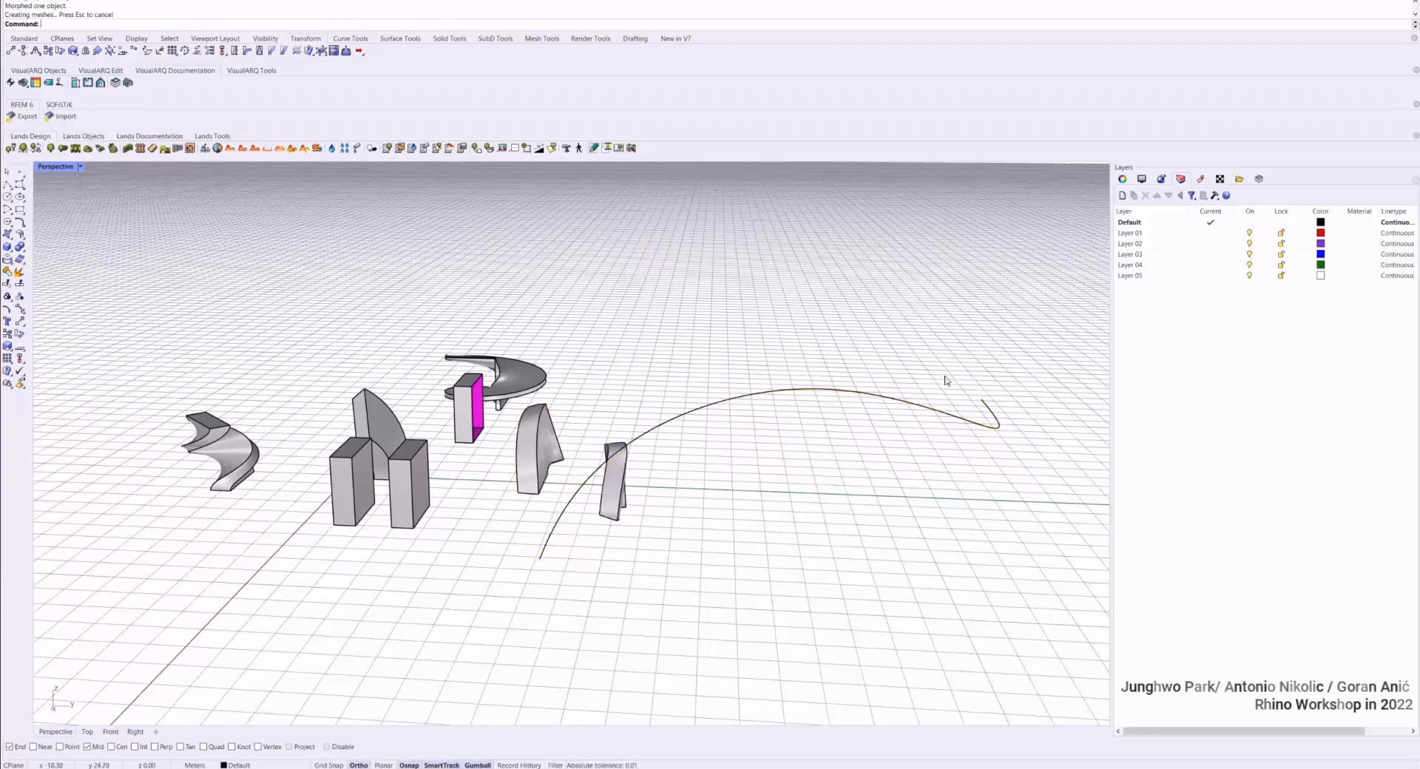
Delete the flowed copy beside the S-shaped curve
right_drag(945, 380, 599, 479)
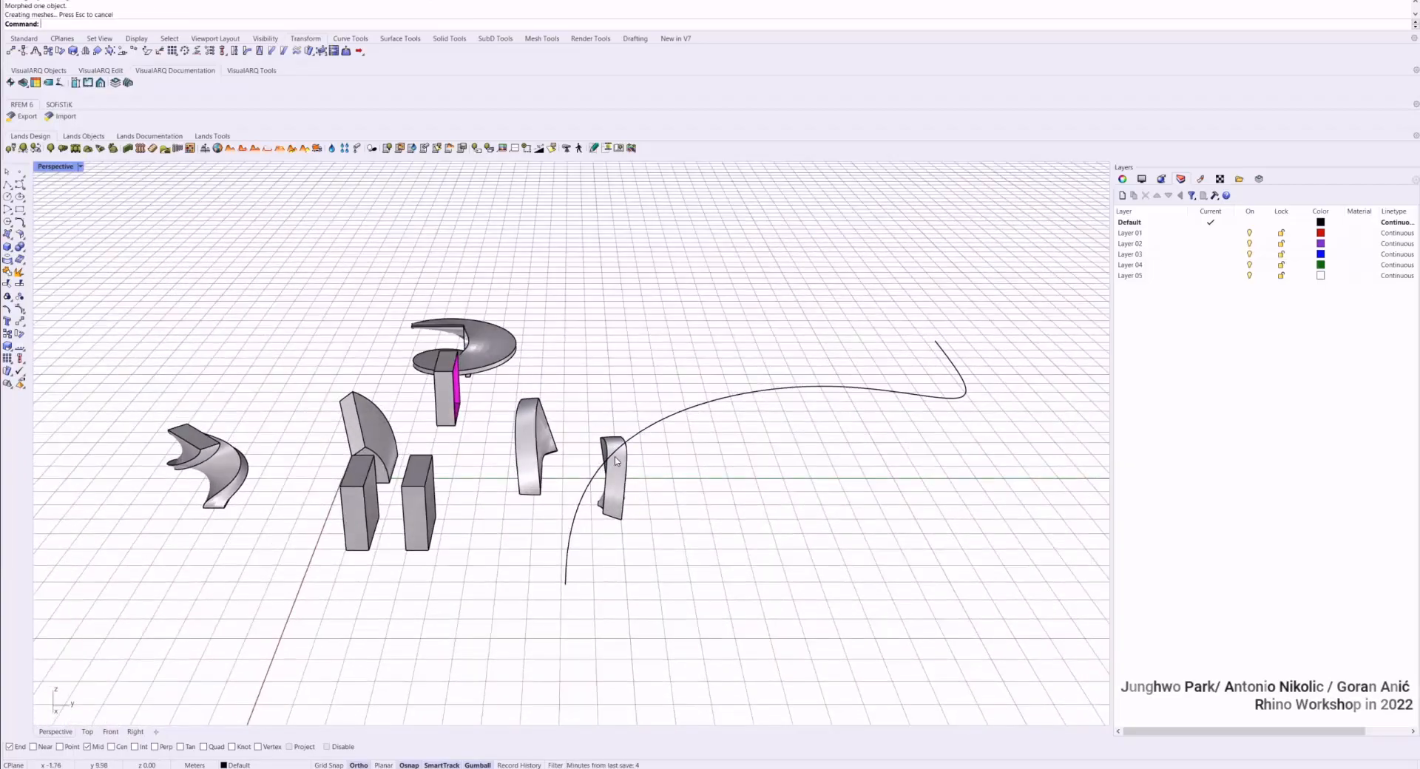
click(616, 460)
key(Delete)
Try to flow all the solids together from the S-shaped curve onto a straight line between its ends
right_drag(388, 370, 459, 357)
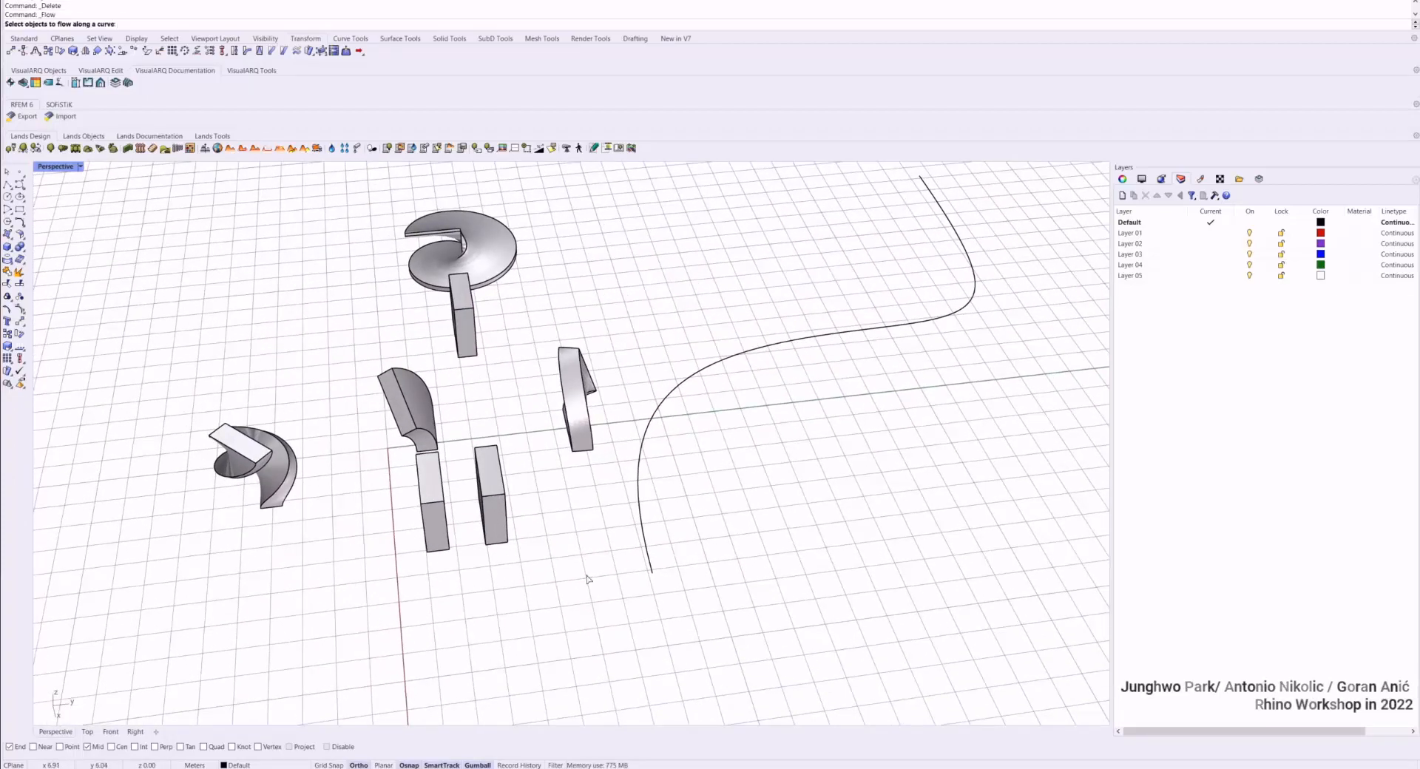
drag(589, 579, 288, 215)
key(Return)
right_drag(584, 481, 621, 476)
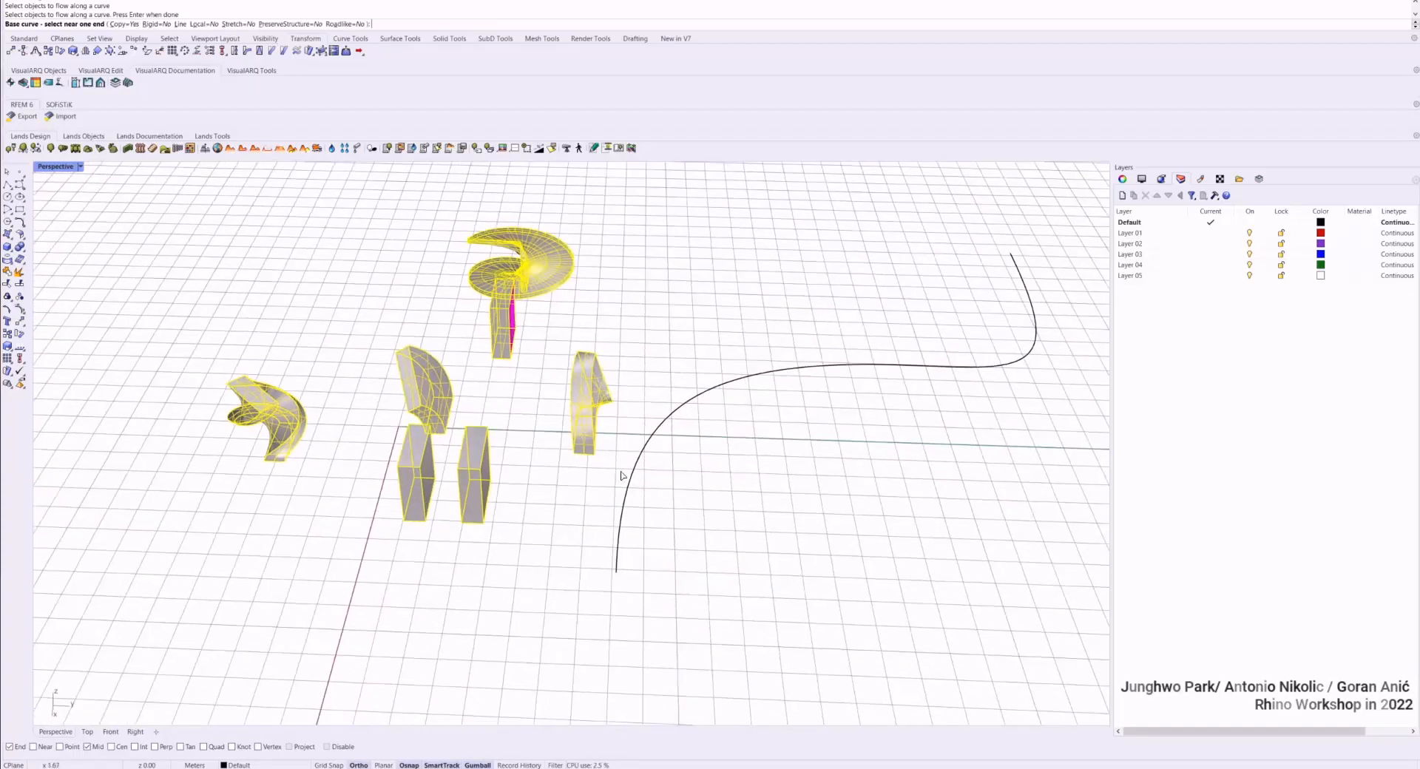
click(616, 557)
key(Return)
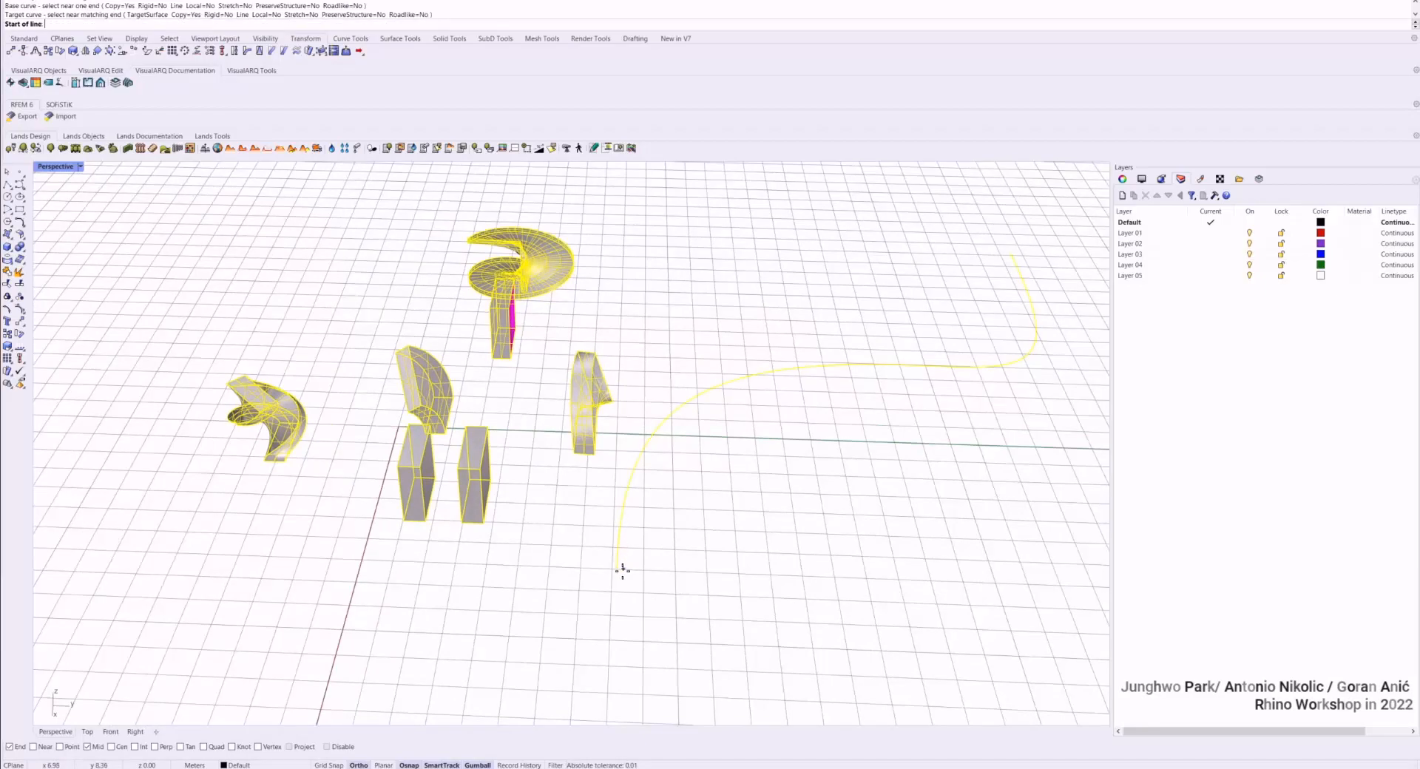
click(620, 574)
click(1011, 255)
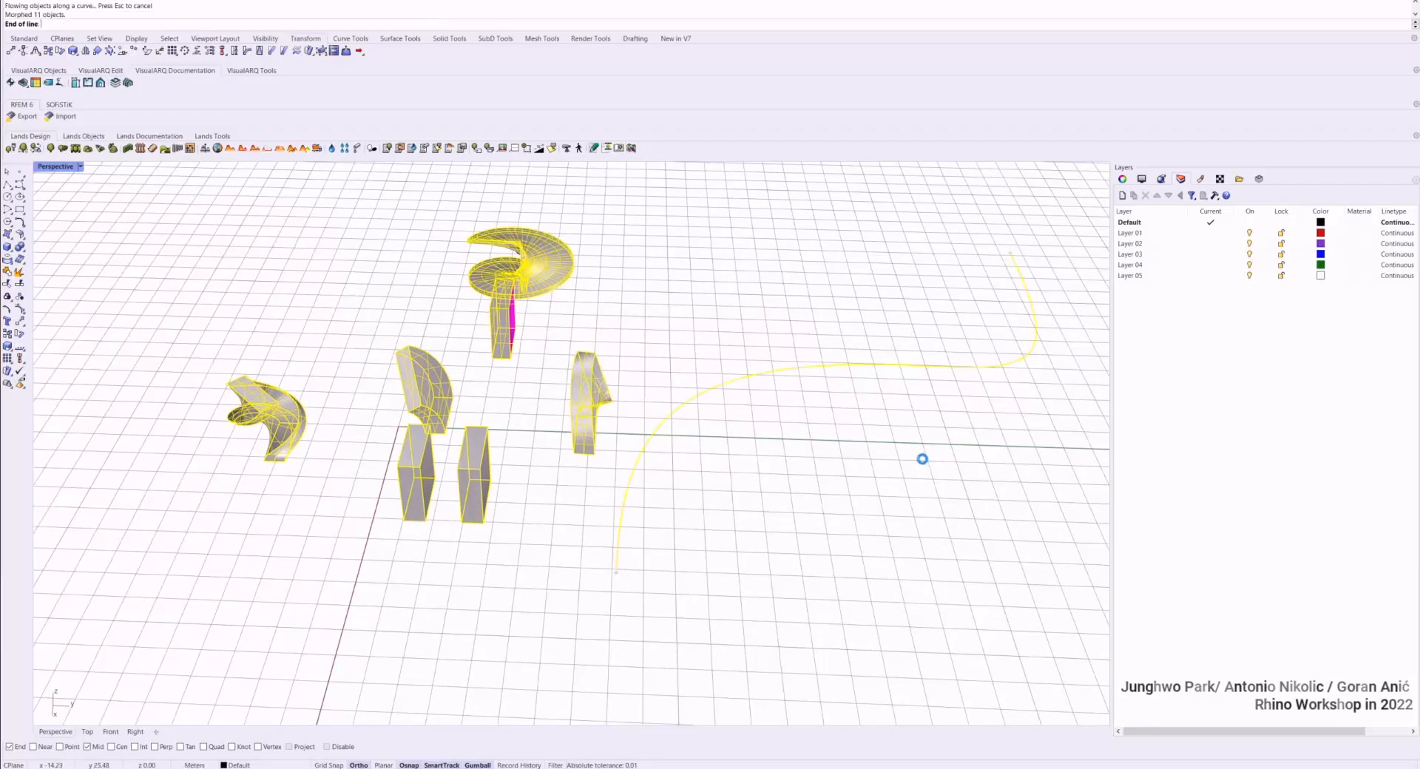
right_drag(921, 463, 591, 414)
key(ctrl+z)
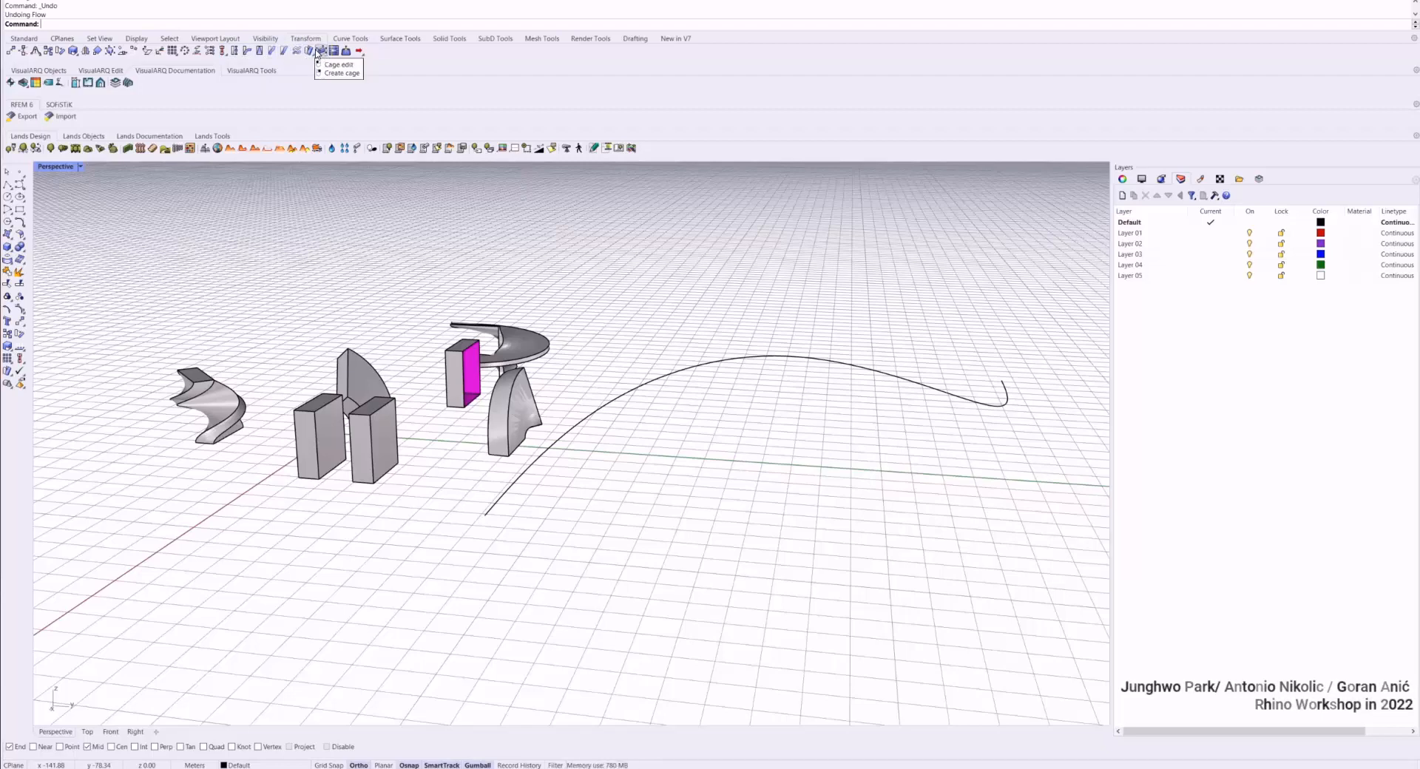
Cage-edit the fan-shaped bent solid behind the two intact boxes, using a bounding-box cage in World coordinates
right_drag(497, 270, 505, 276)
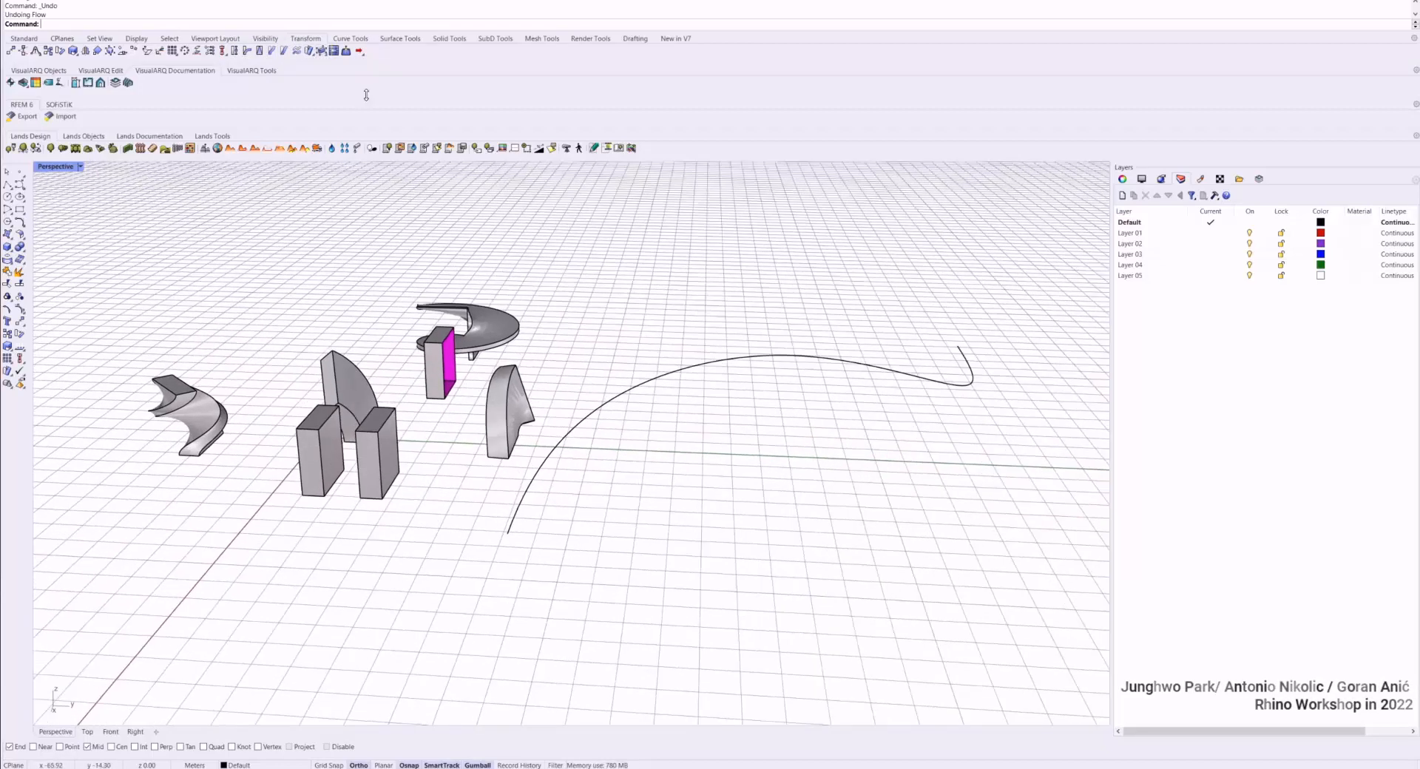
click(321, 51)
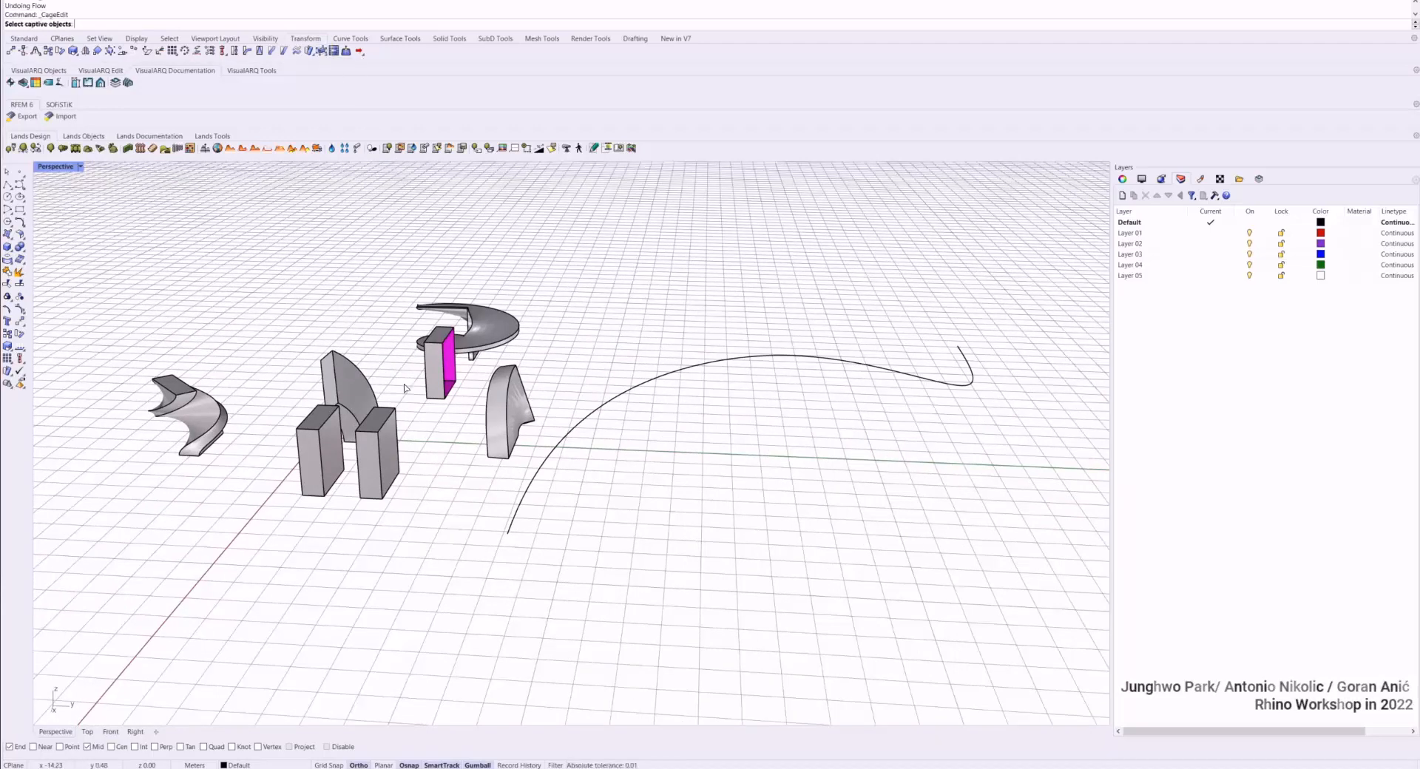
click(342, 369)
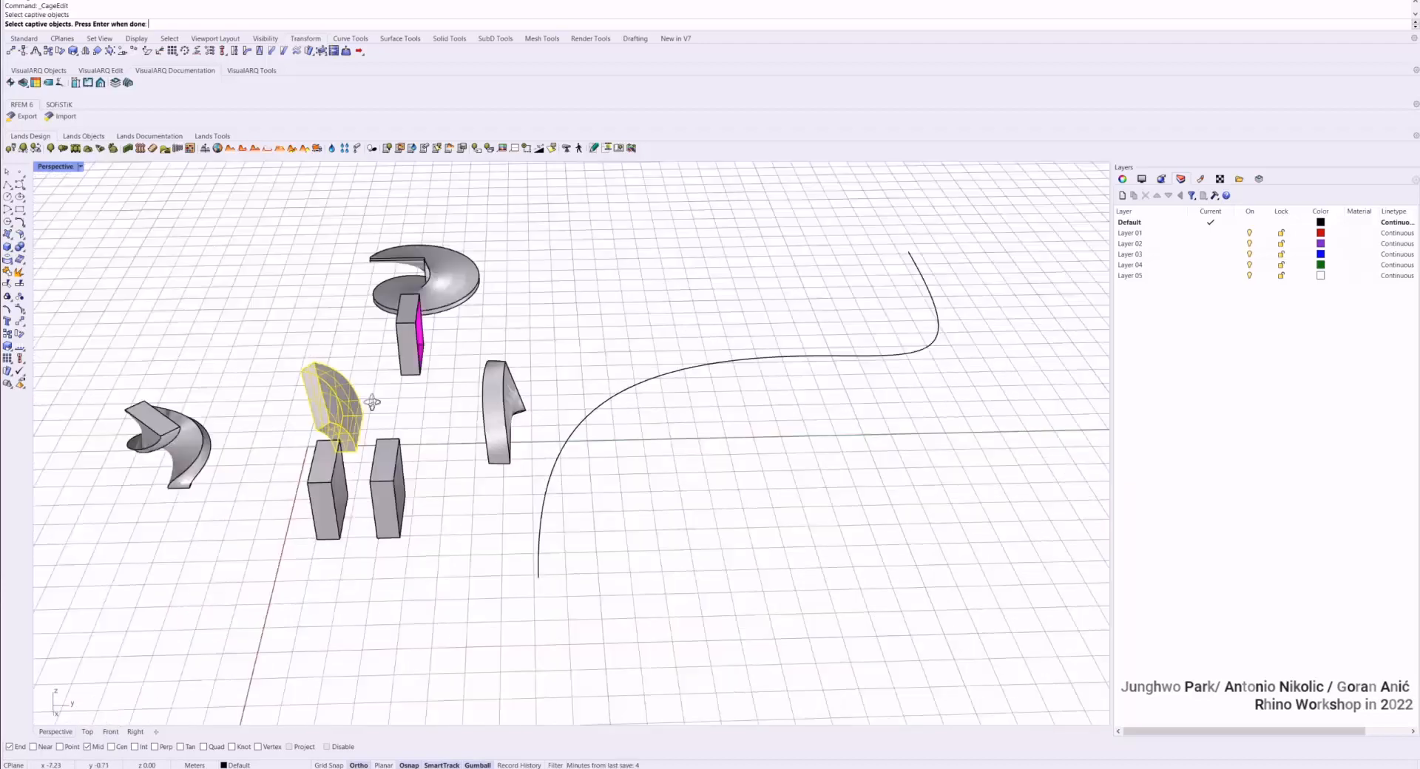
scroll(342, 370, up, 4)
key(Return)
scroll(312, 372, up, 4)
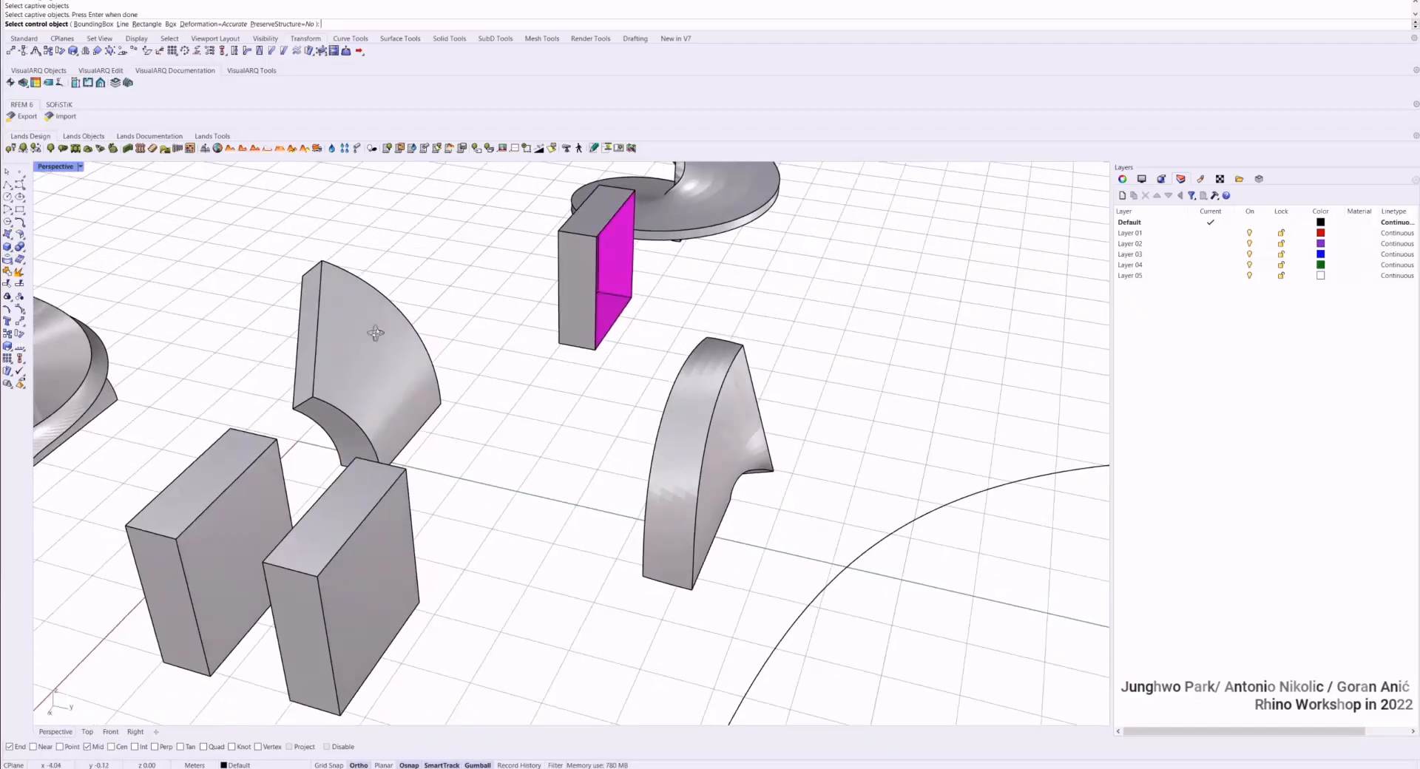
right_drag(374, 333, 332, 305)
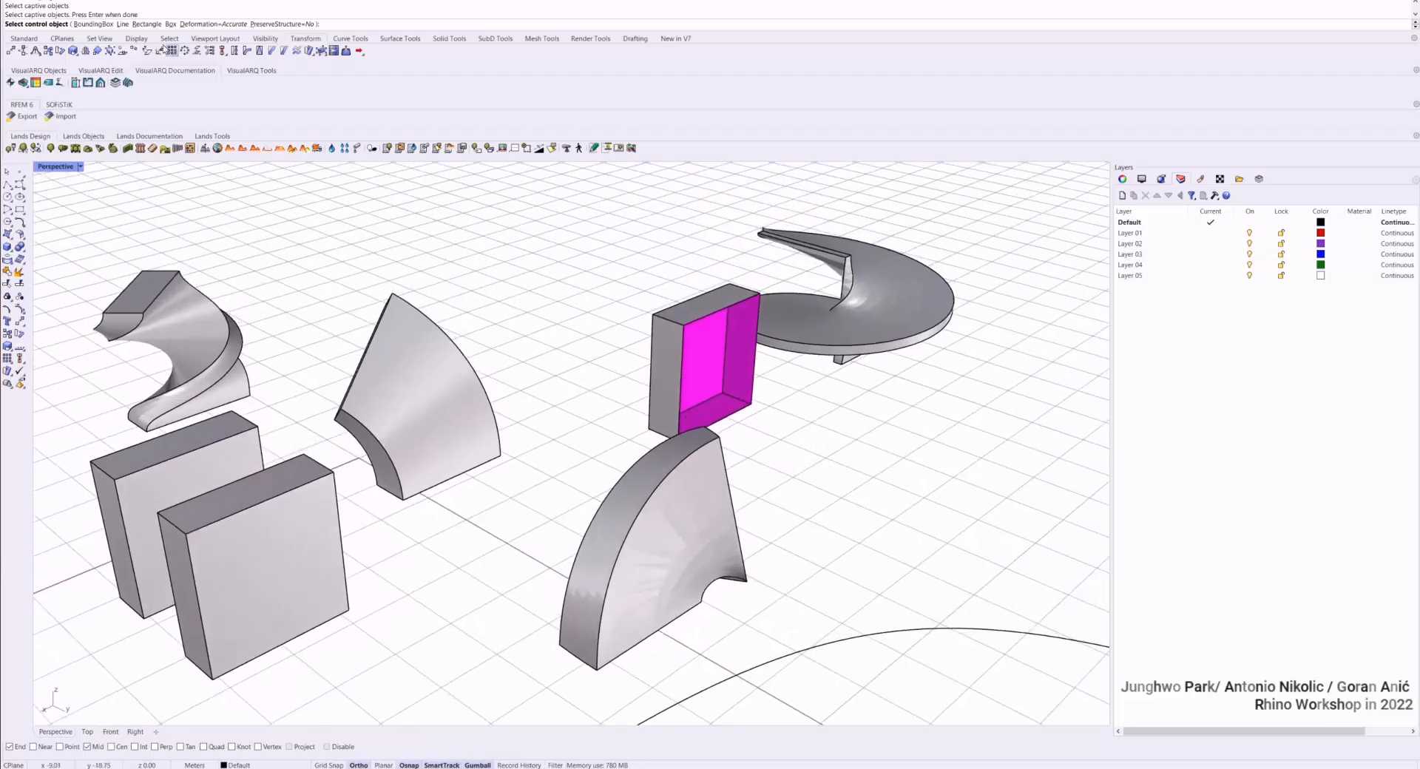
click(97, 26)
key(Return)
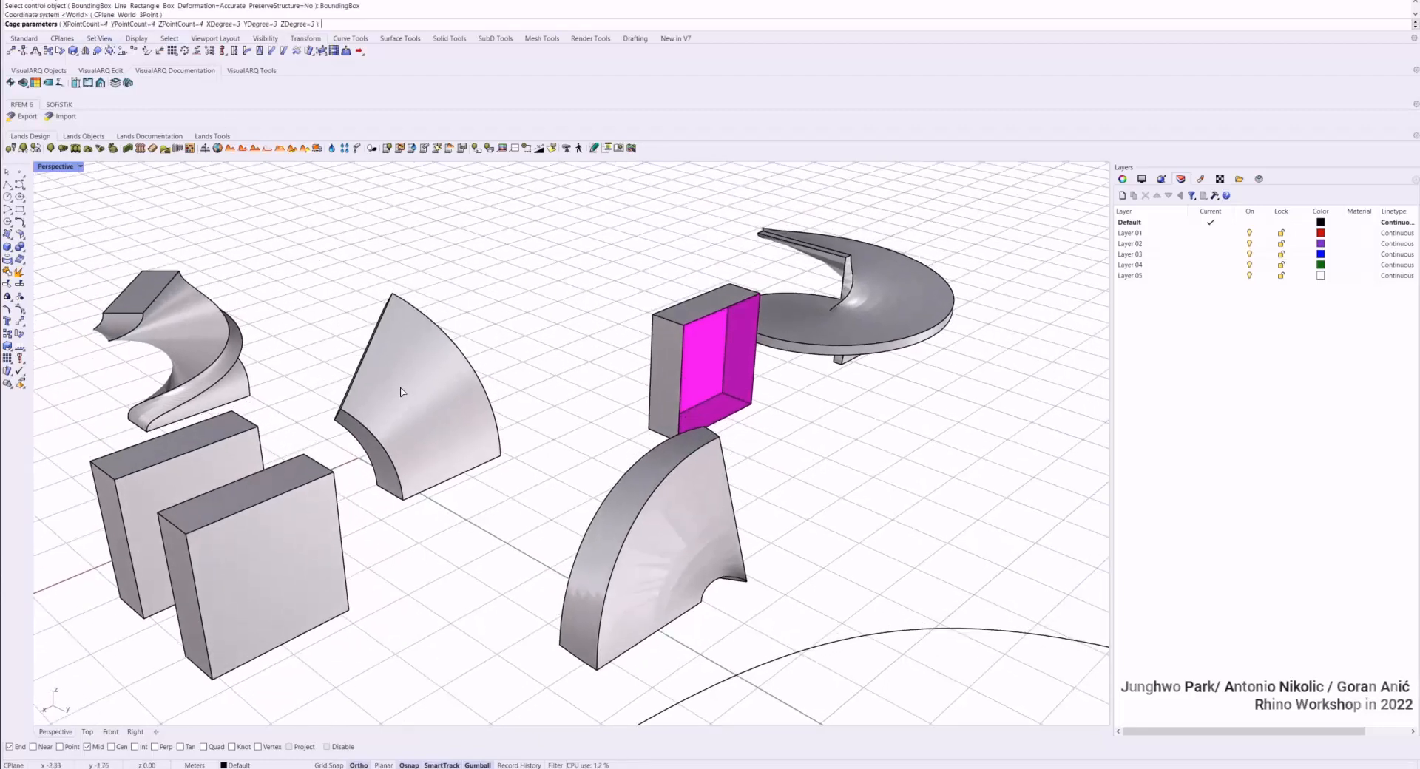
Set the cage's X and Y point counts to 6 and use Global as the region to edit
click(101, 25)
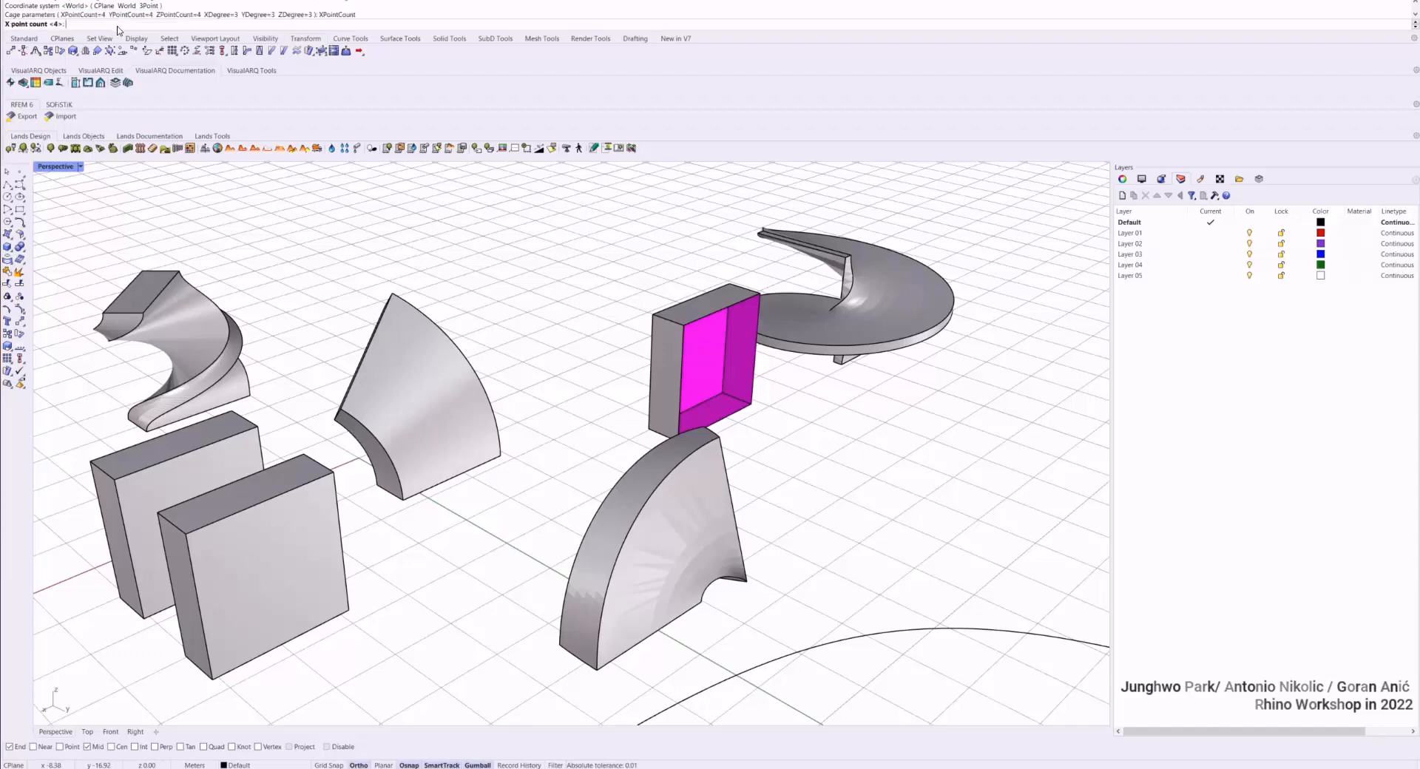
key(Return)
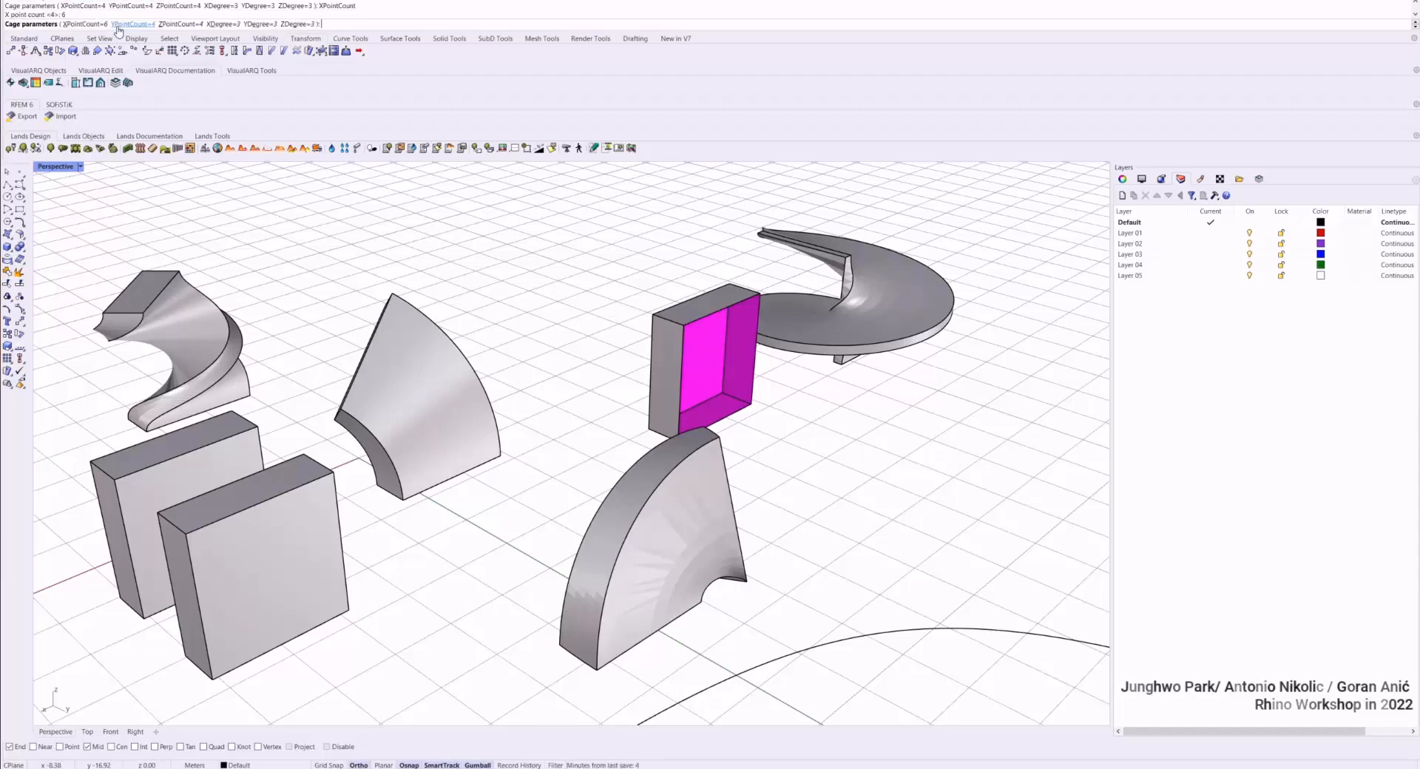
click(119, 27)
text(6)
key(Return)
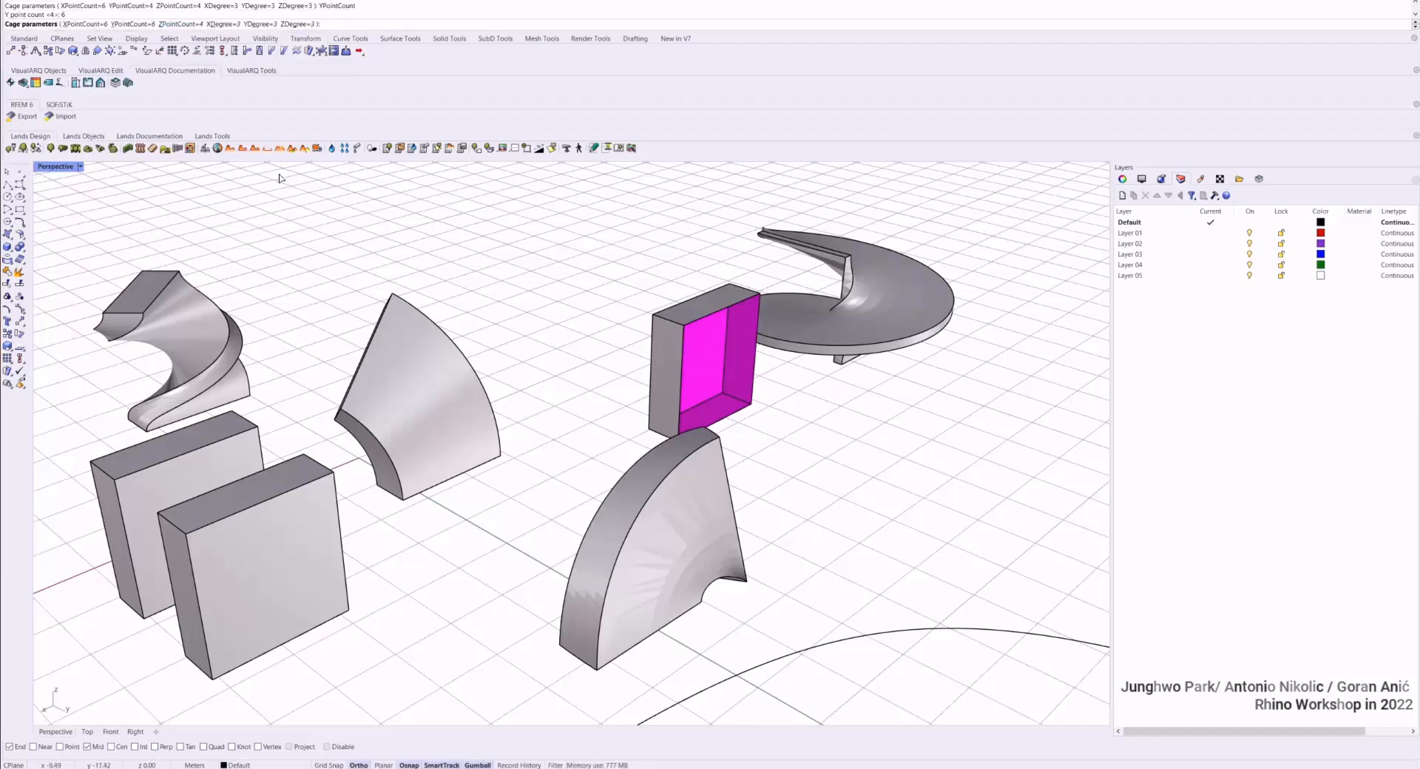
key(Return)
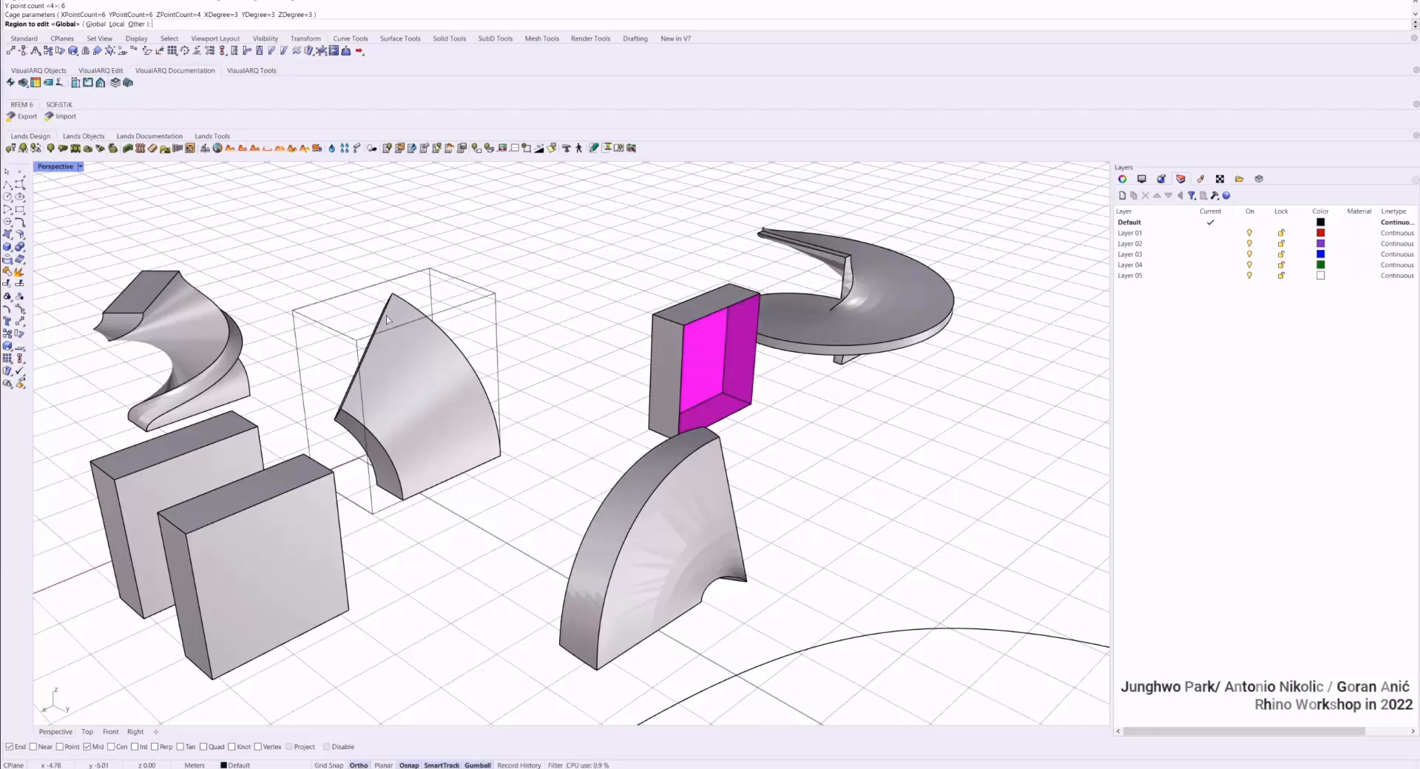
key(Return)
Pull a control point on the cage's side face outward, away from the solid
scroll(498, 364, up, 5)
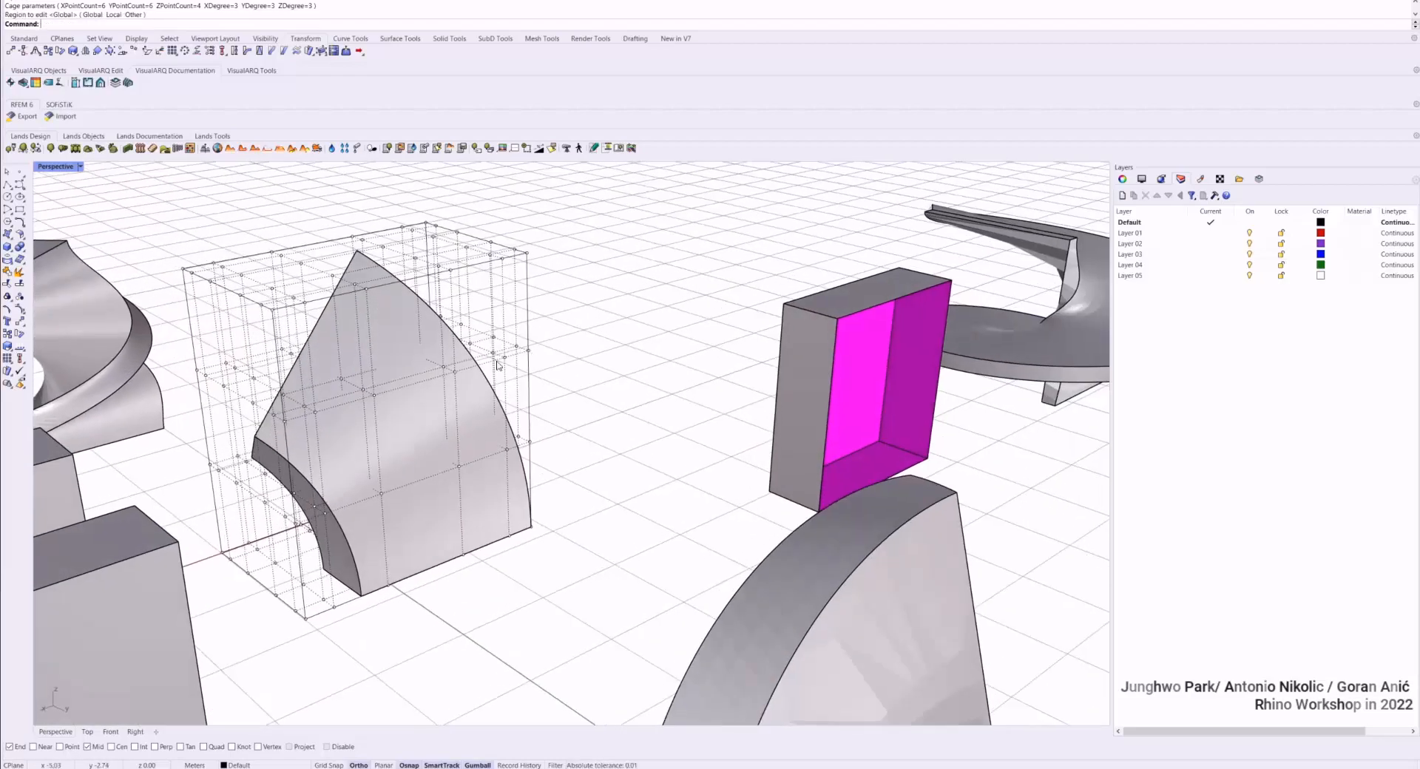
click(456, 372)
right_drag(469, 370, 525, 399)
drag(408, 377, 485, 421)
right_drag(495, 399, 263, 347)
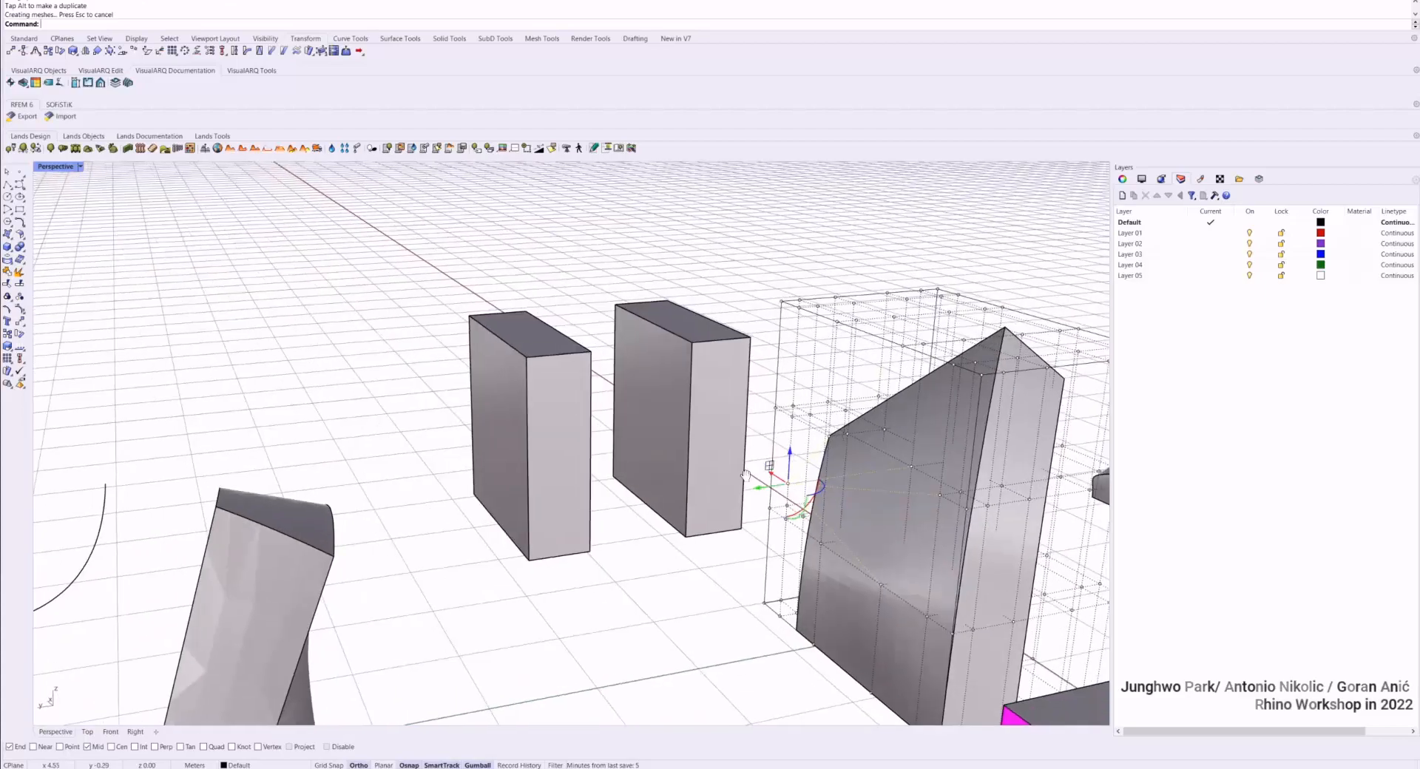
Lower the cage's upper control points along one side and pull them outward to reshape the solid
shift+right_drag(977, 521, 694, 259)
drag(701, 194, 766, 331)
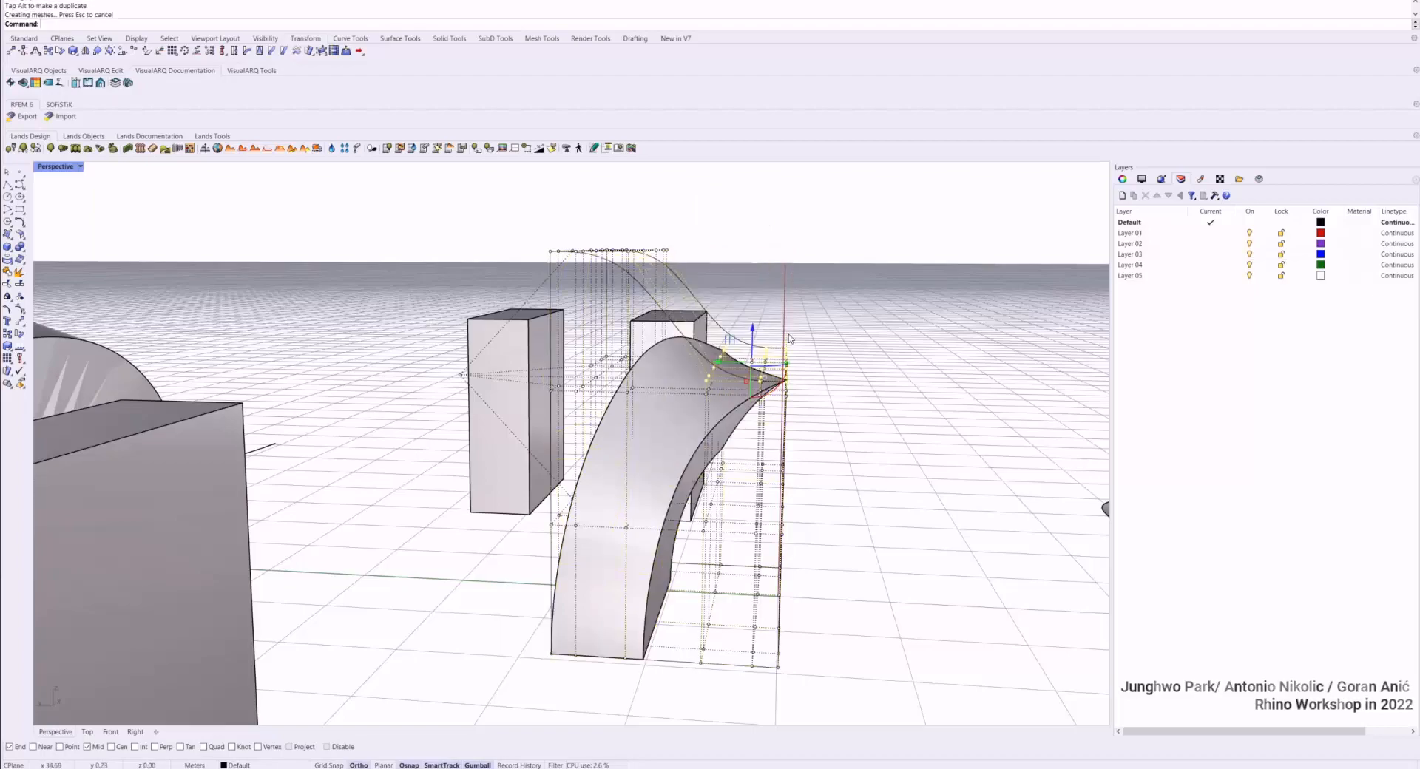
mouse_move(790, 338)
right_down()
mouse_move(762, 326)
mouse_move(788, 355)
right_up()
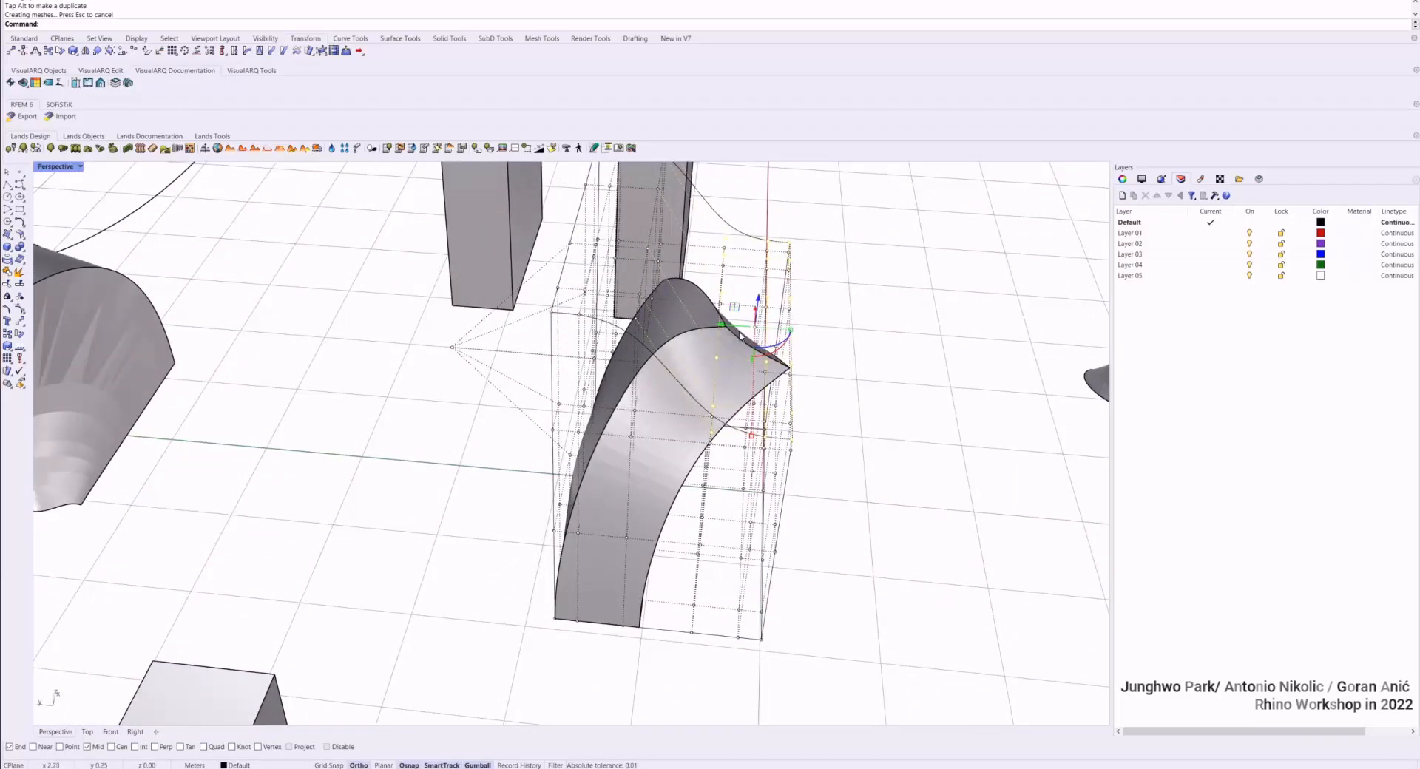
drag(740, 335, 854, 357)
right_drag(854, 356, 740, 480)
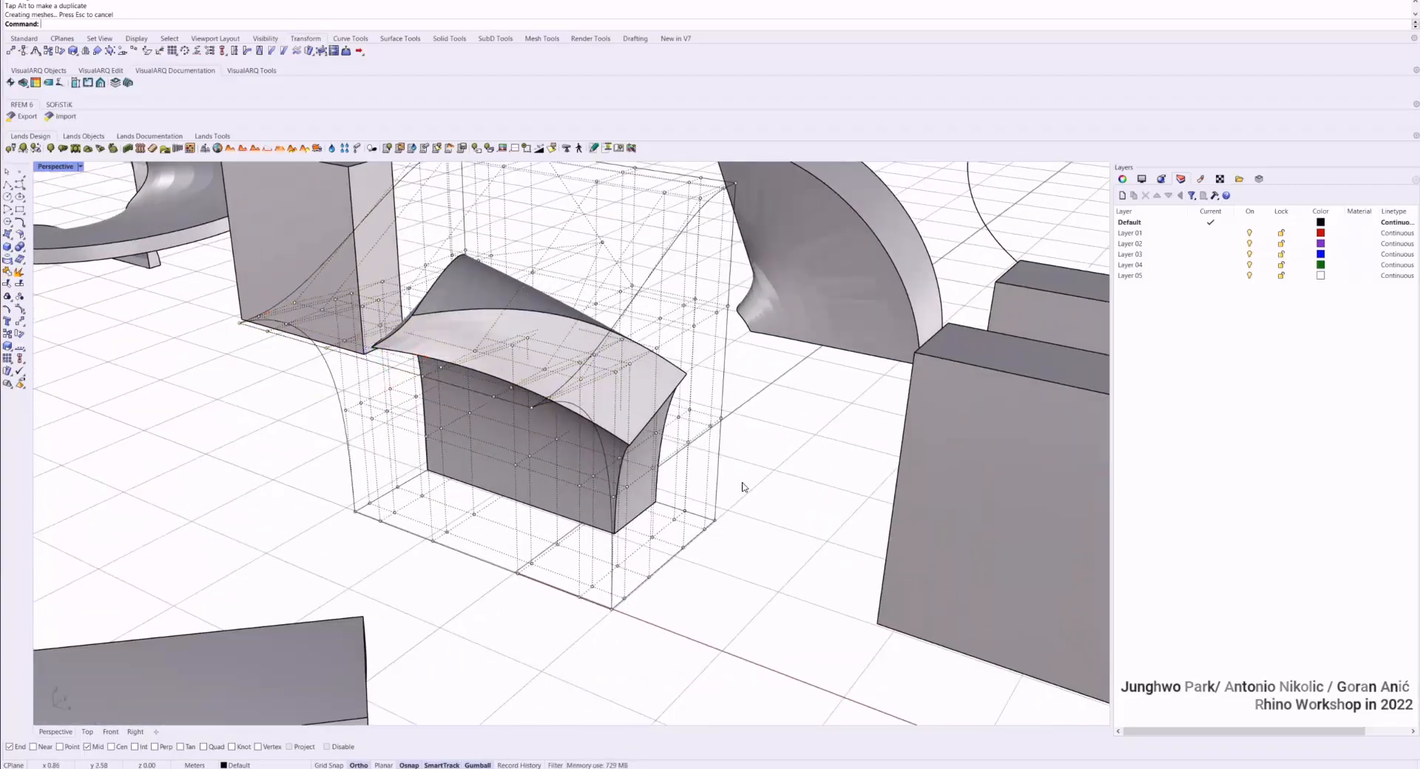
Pull control points at two opposite sides of the cage outward to reshape the bent solid further
drag(643, 416, 894, 483)
right_drag(830, 490, 580, 460)
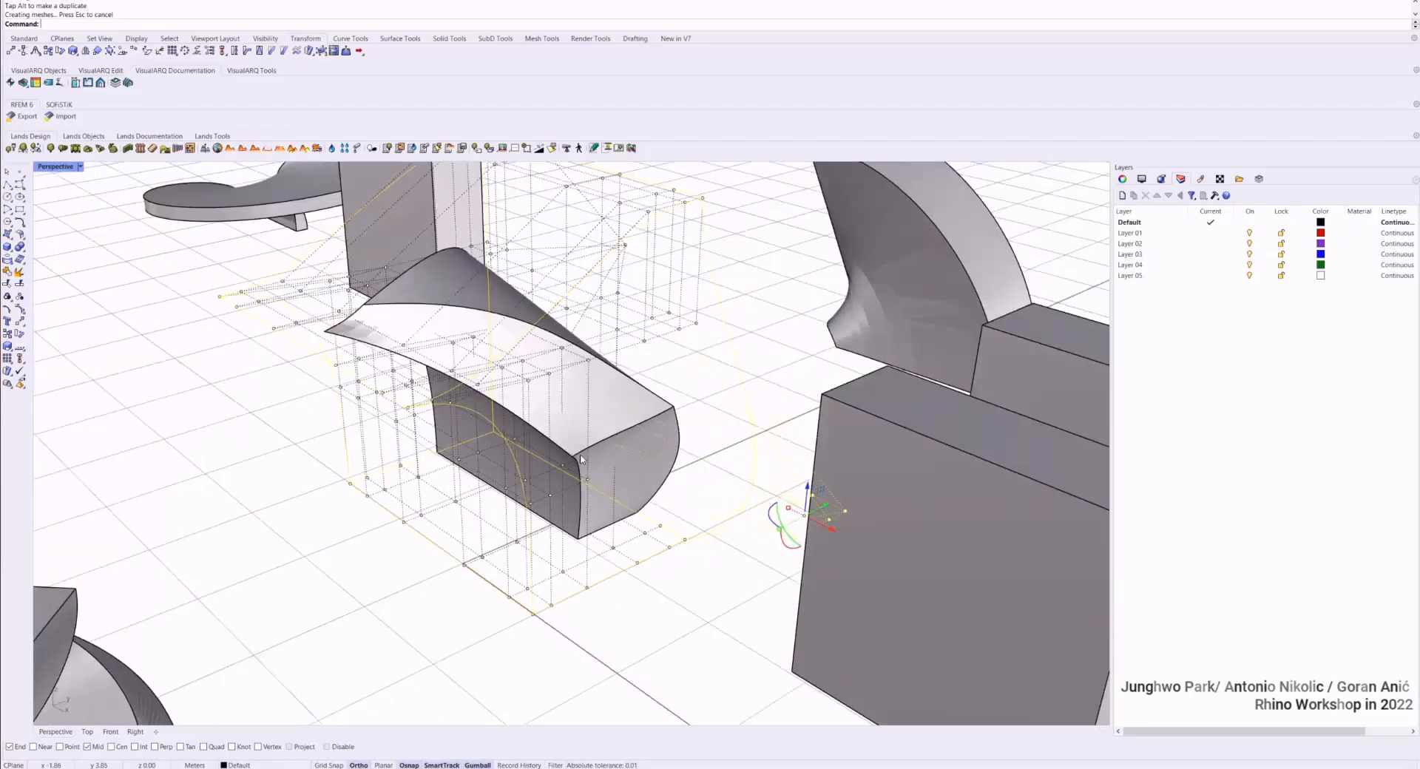
drag(171, 390, 453, 514)
drag(459, 425, 271, 487)
right_drag(337, 476, 473, 421)
scroll(350, 462, down, 5)
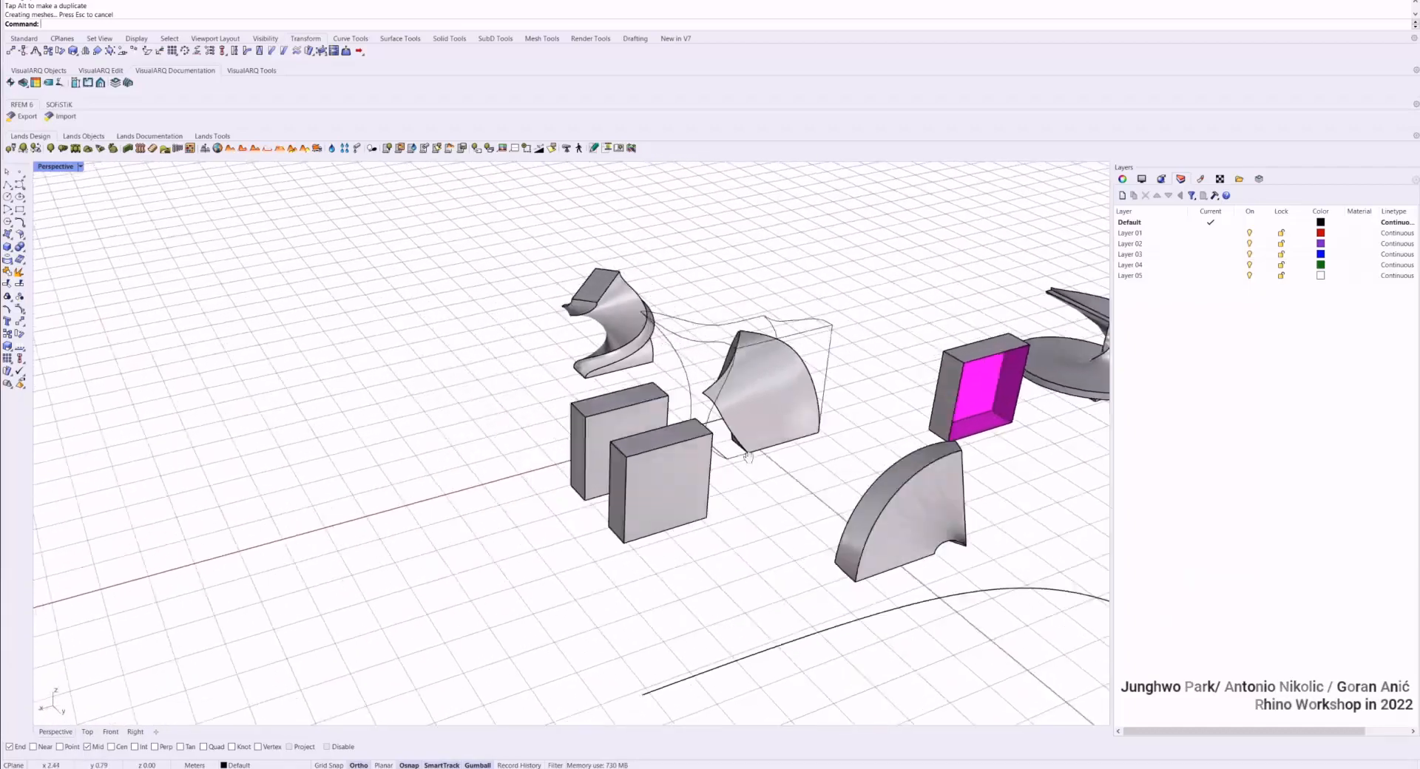
Move the two intact boxes together about 11 m along the red axis, away from the deformed solids
scroll(473, 422, up, 3)
drag(795, 585, 605, 402)
drag(676, 452, 209, 459)
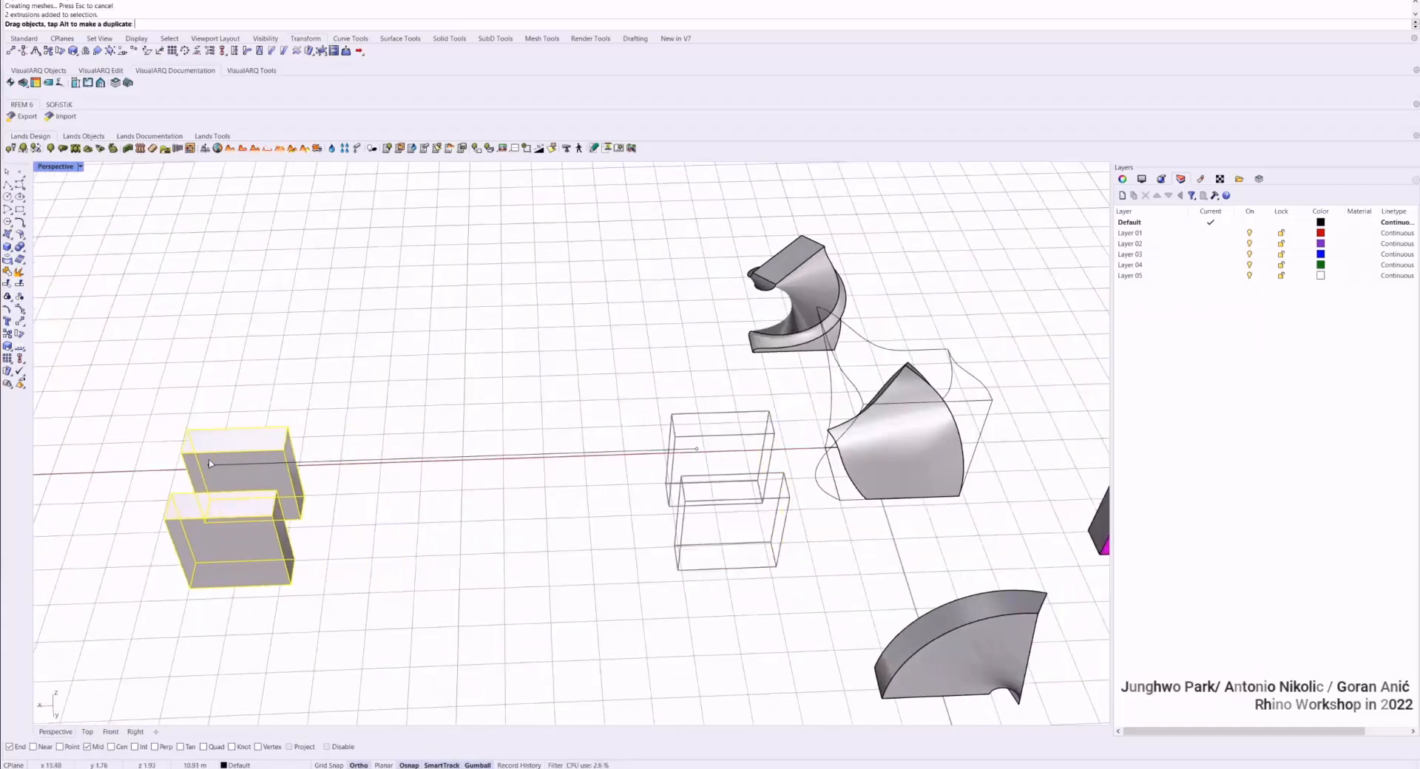
key(Escape)
Start a rectangular Array of the moved box nearest the red axis with 5 copies in X, 5 in Y and 2 in Z
click(242, 468)
text(Ar)
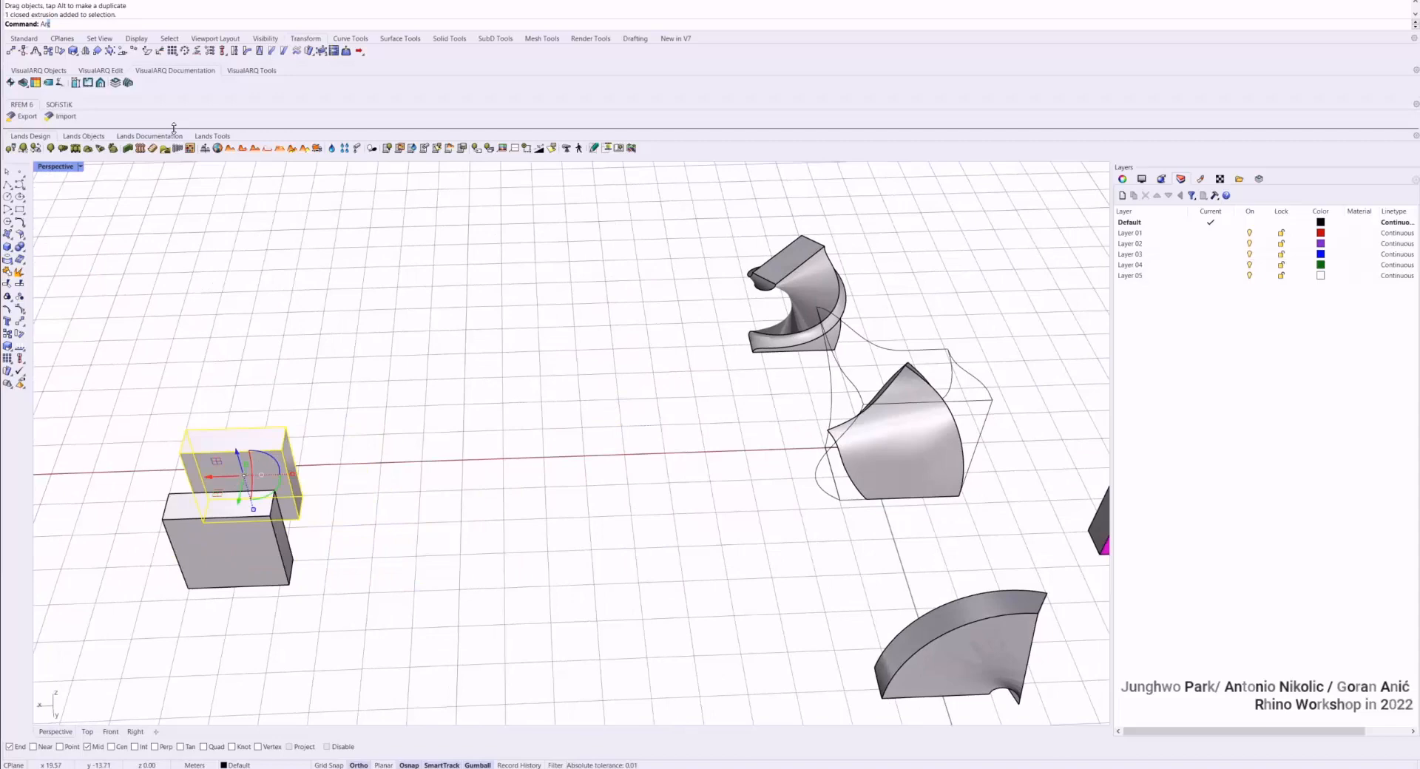
text(ray)
key(Return)
right_drag(244, 414, 281, 185)
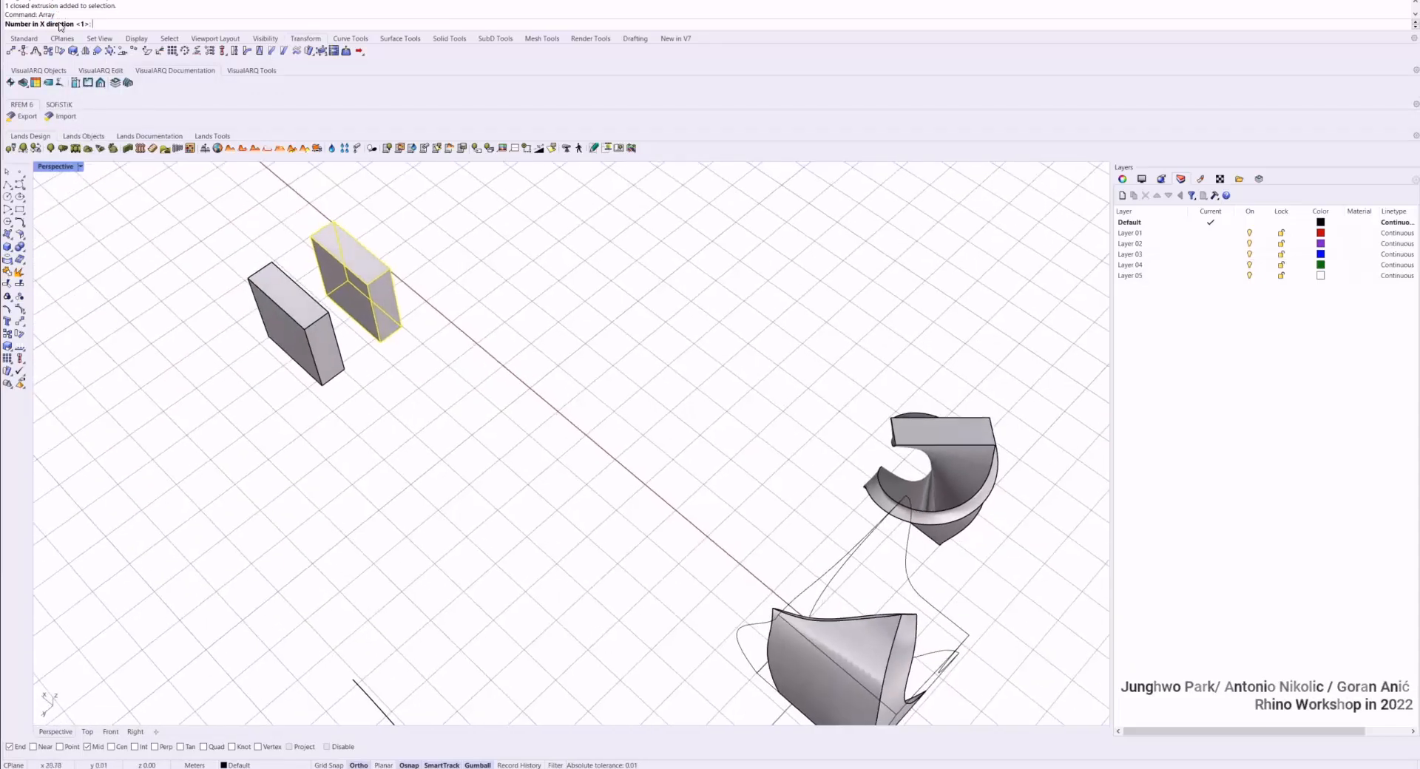
text(5)
key(Return)
text(5)
key(Return)
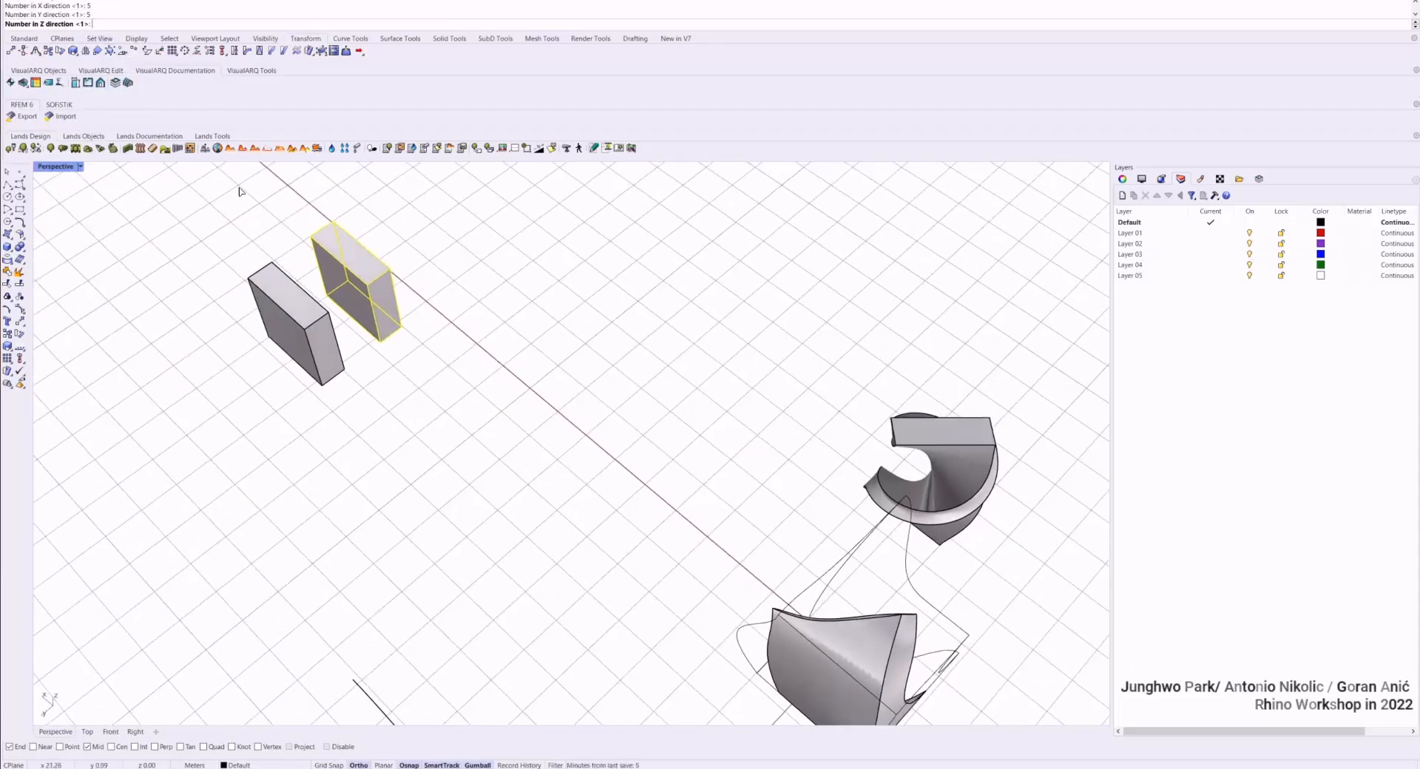
text(2)
key(Return)
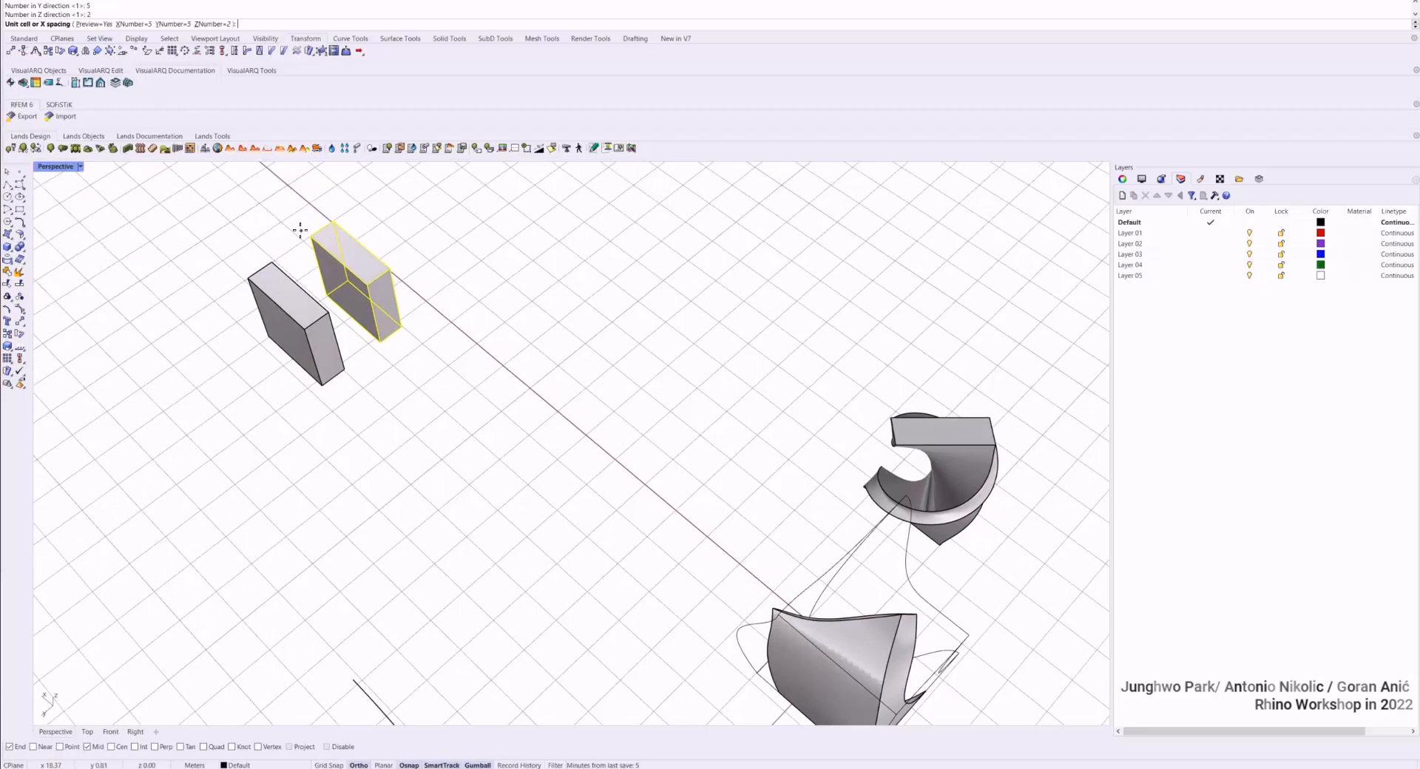
Define the array's unit cell with about 3.5 m spacing in X and Y and about 4.9 m in Z, and accept it
click(383, 342)
key(F8)
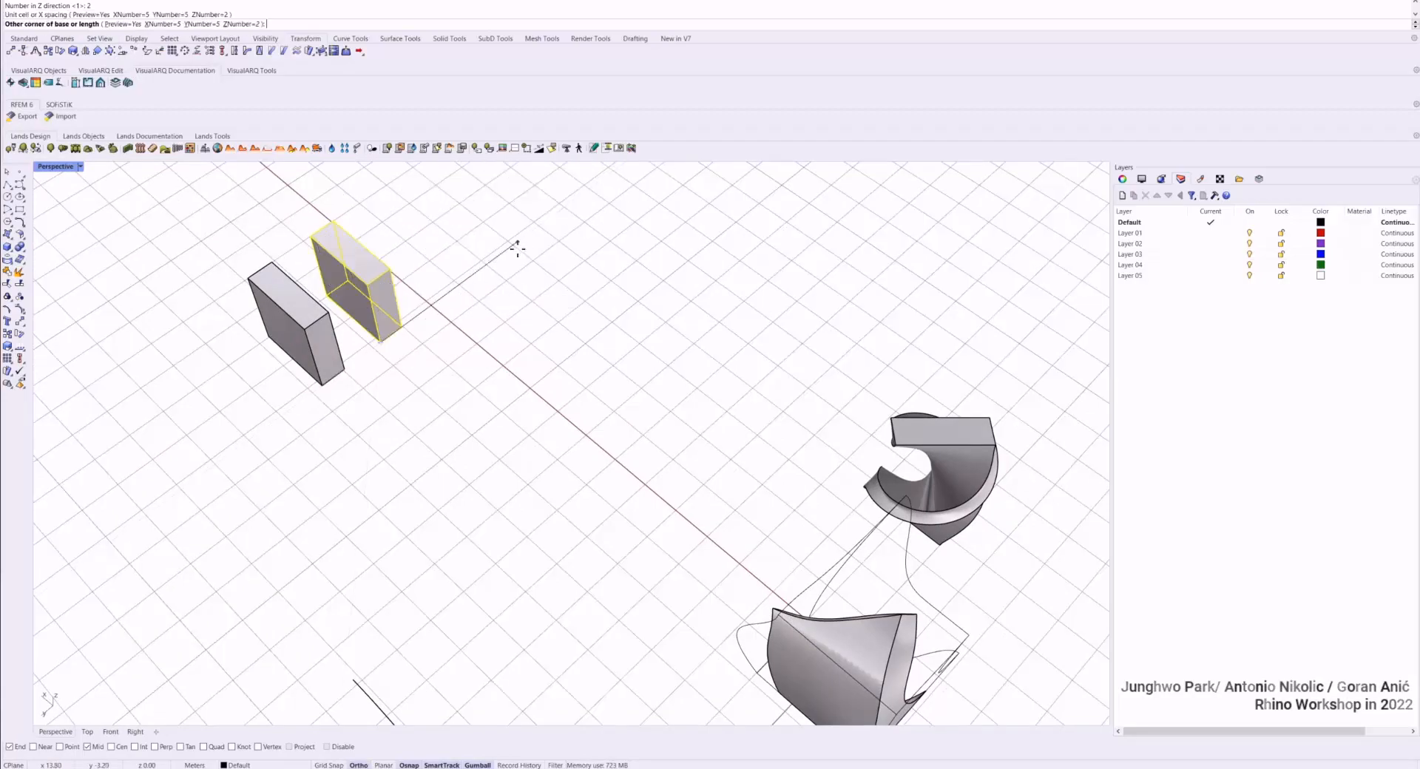
scroll(514, 240, down, 10)
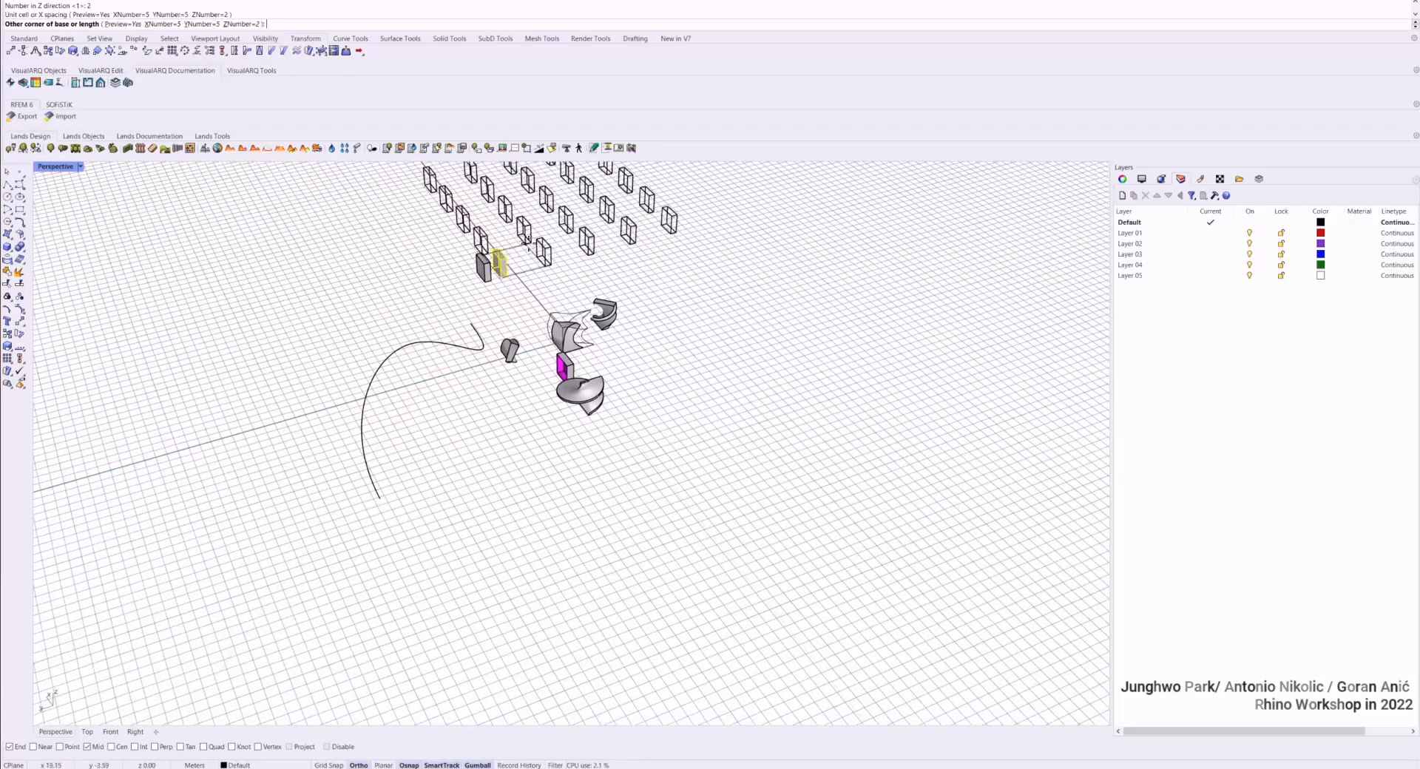
click(529, 176)
shift+right_drag(529, 176, 510, 243)
click(504, 244)
key(Return)
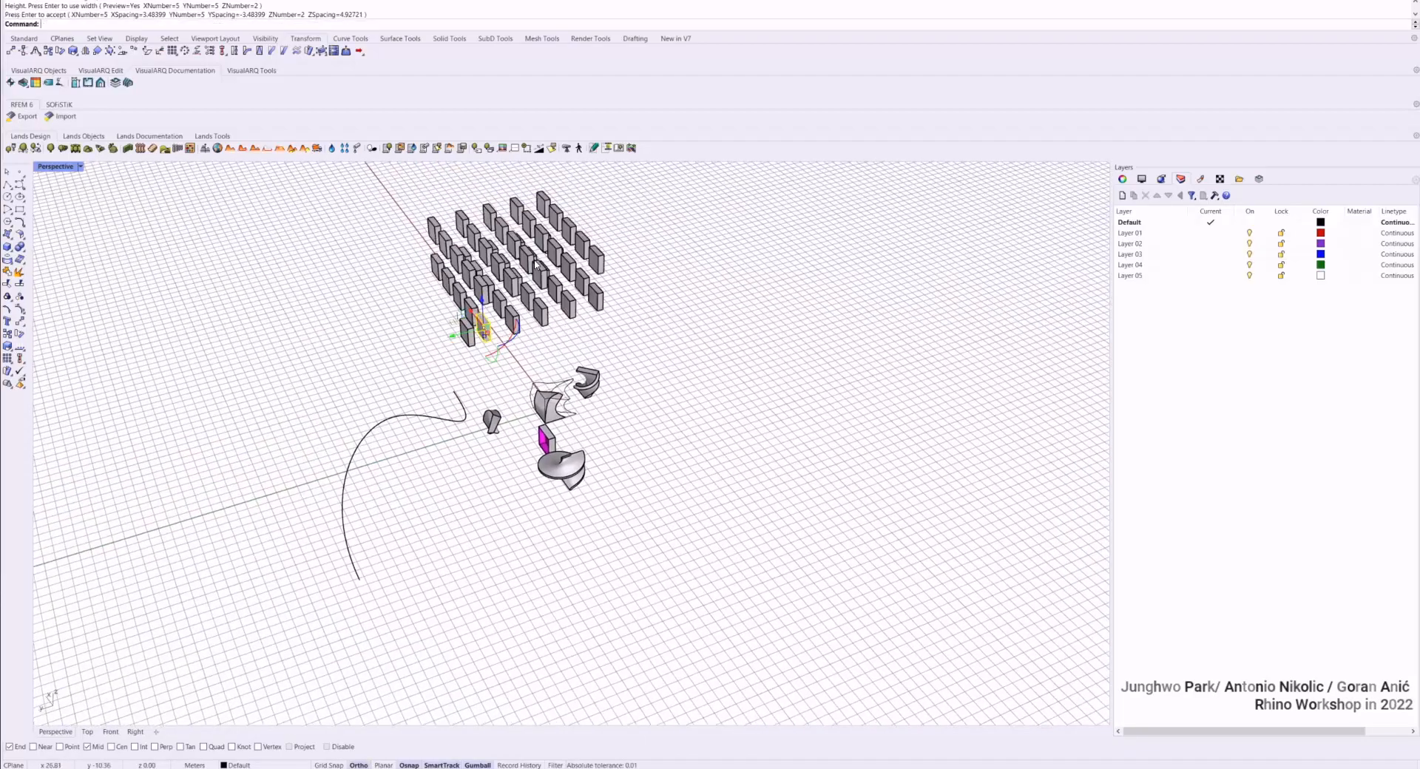
Delete the leftover single box standing beside the array
scroll(459, 337, up, 3)
right_drag(444, 348, 587, 263)
scroll(492, 382, up, 3)
scroll(492, 382, up, 3)
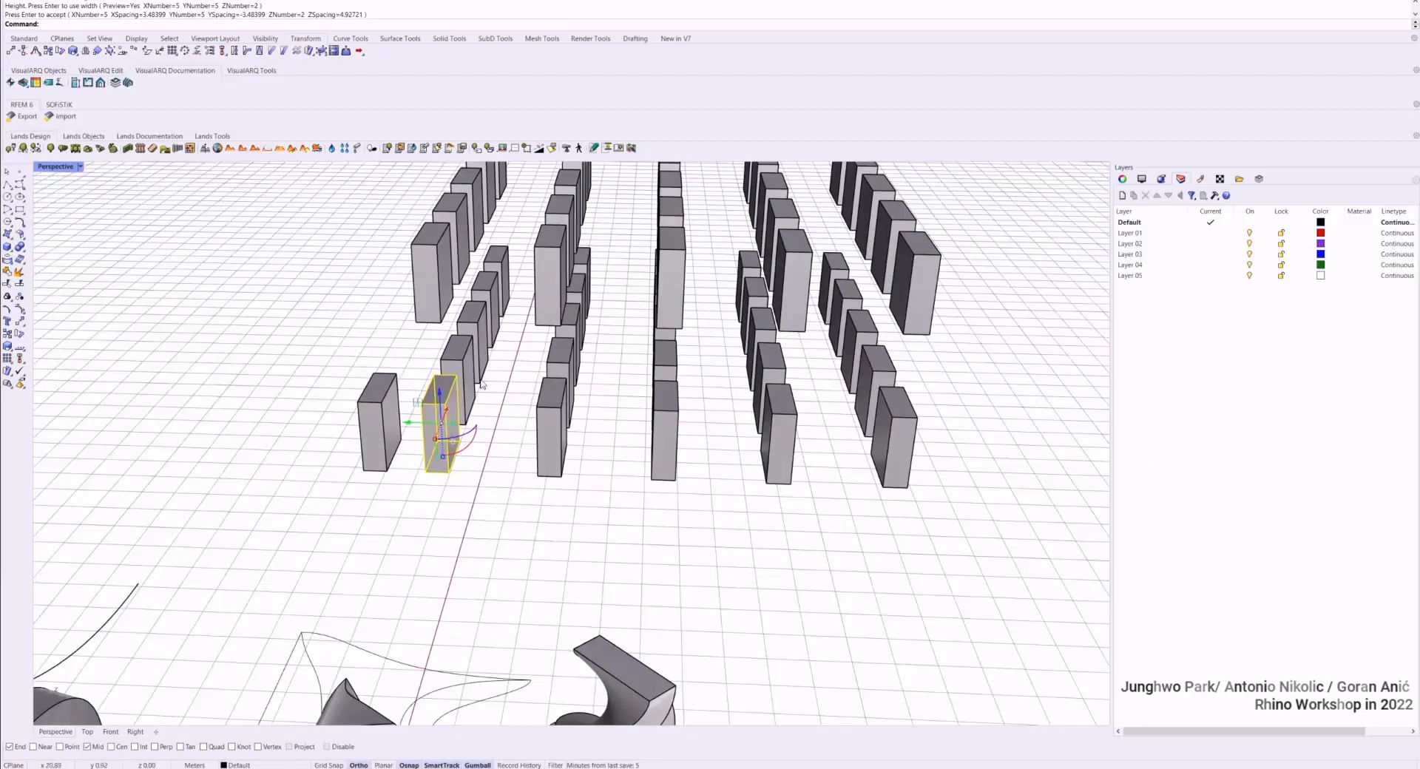
key(Escape)
click(378, 400)
key(Delete)
scroll(377, 399, down, 3)
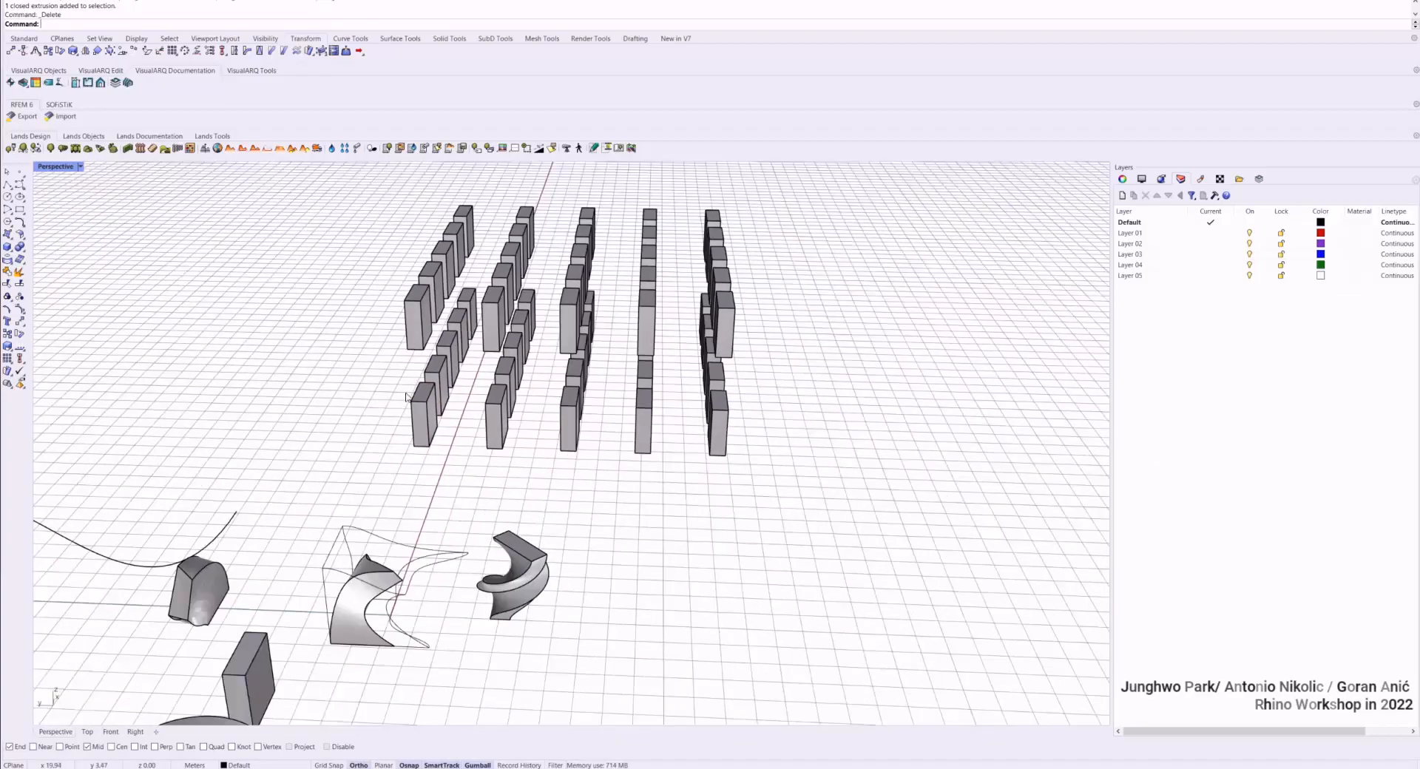
mouse_move(377, 399)
right_down()
mouse_move(593, 545)
mouse_move(831, 624)
right_up()
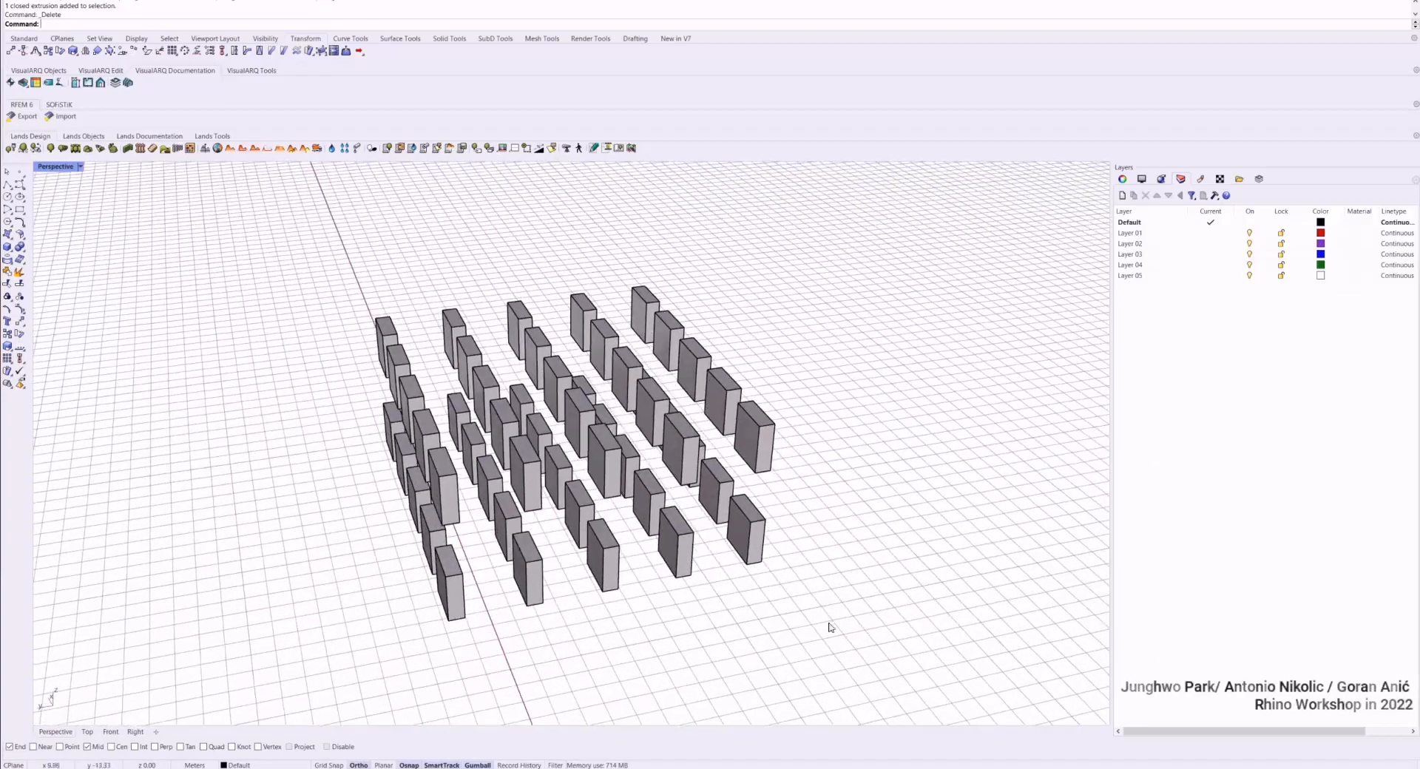
drag(849, 624, 292, 292)
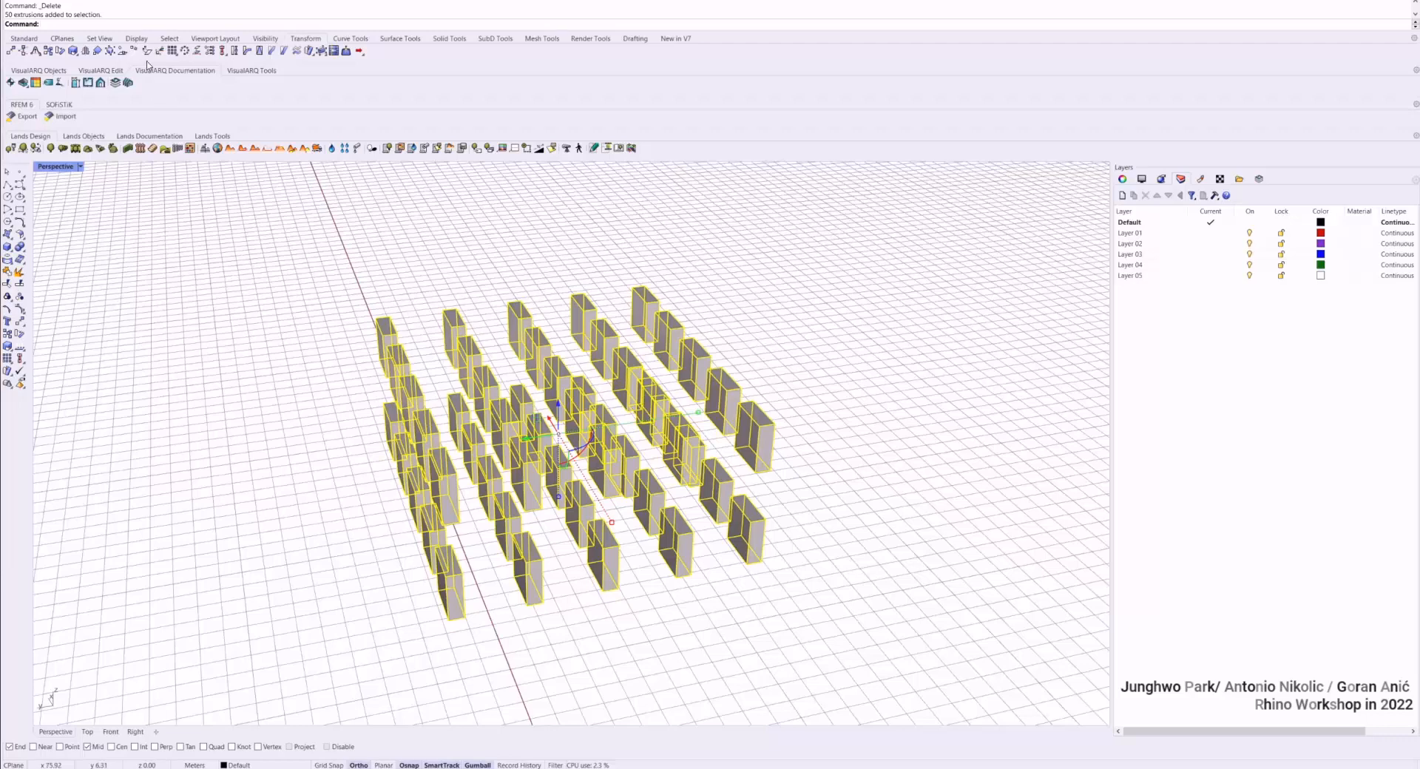
click(320, 51)
drag(841, 234, 286, 655)
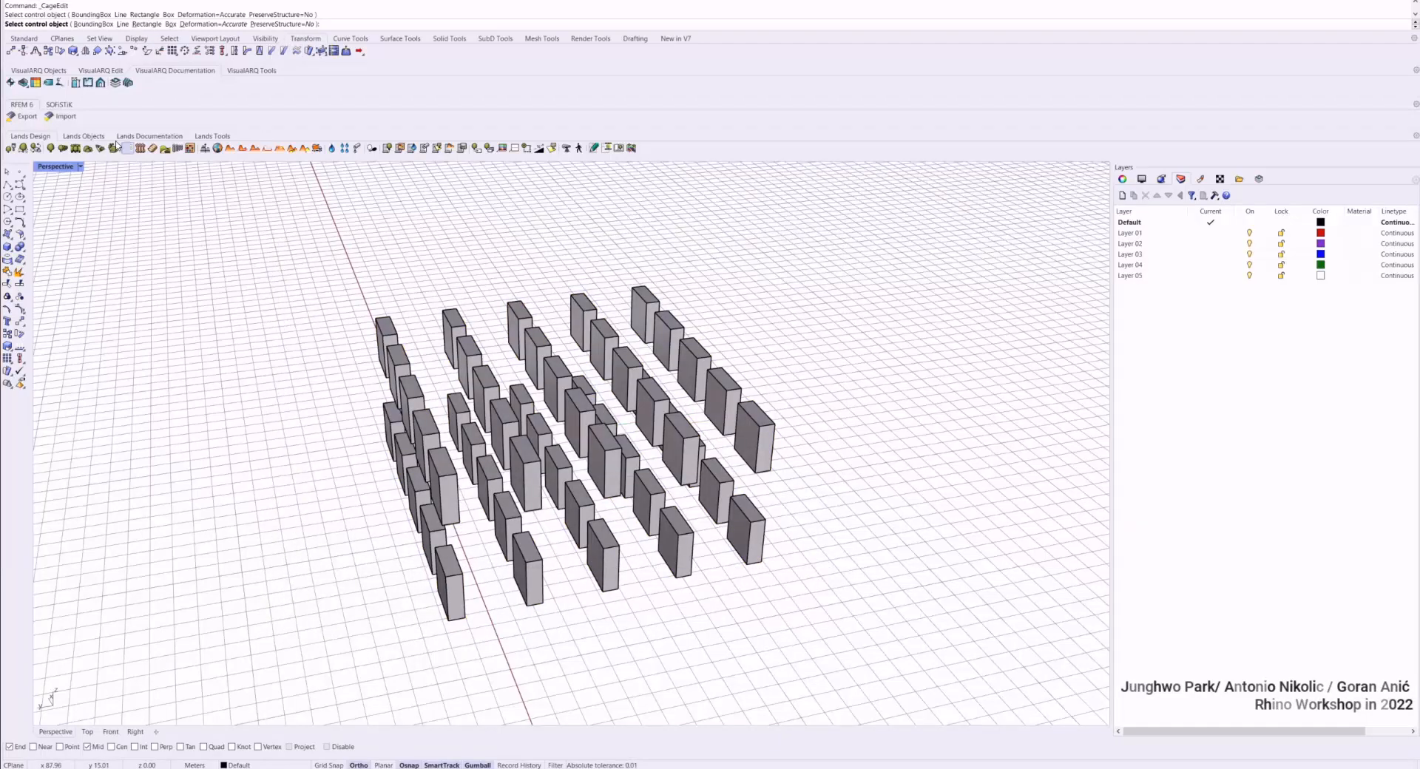
key(Escape)
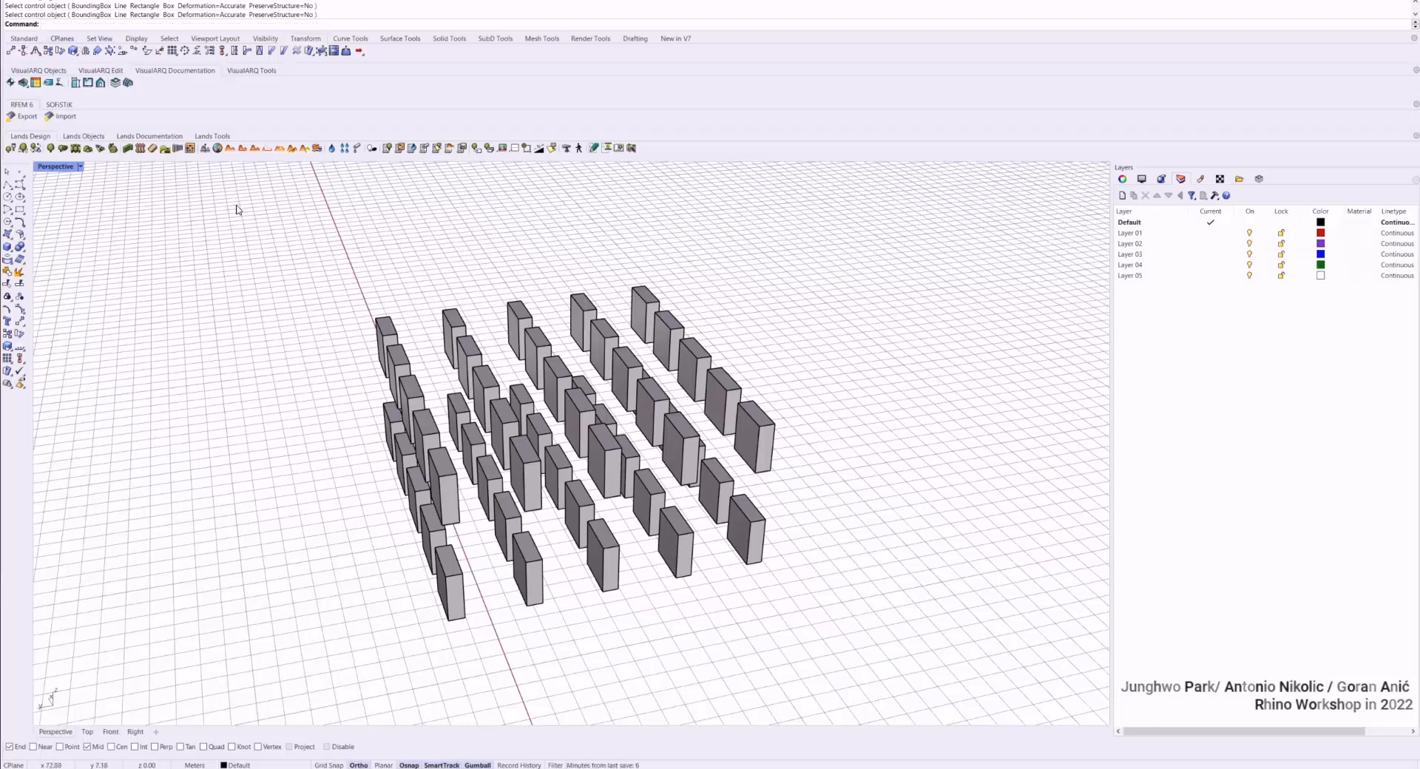
scroll(438, 374, down, 2)
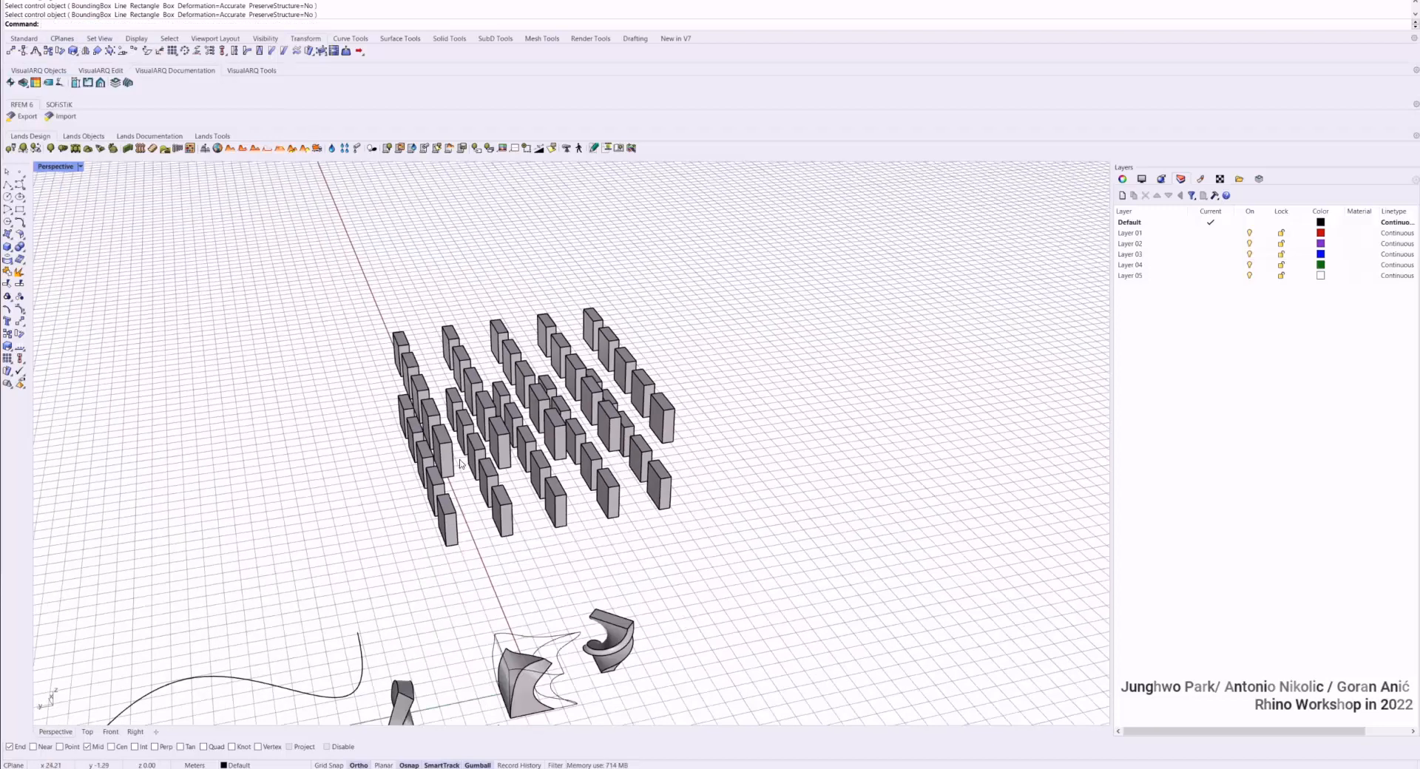
key(Return)
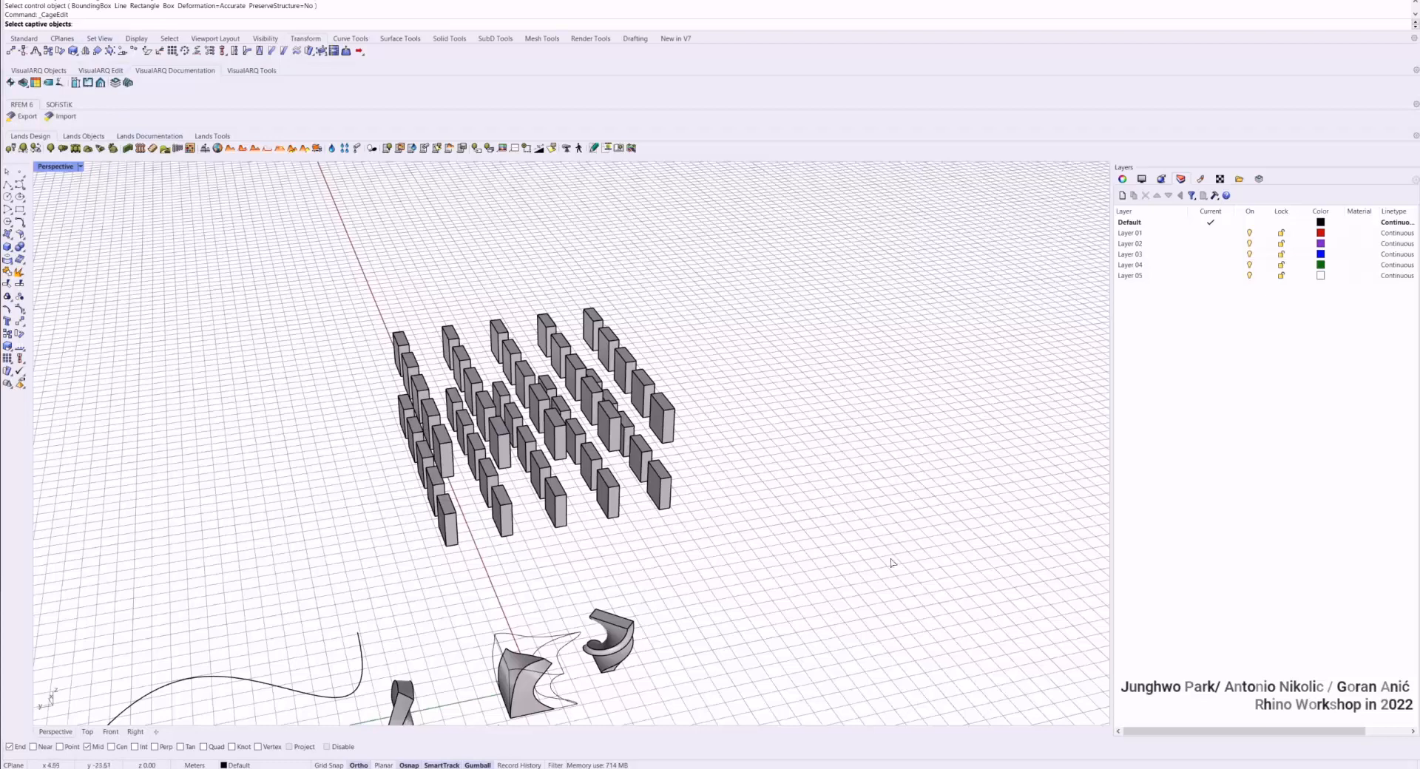
drag(894, 564, 260, 244)
key(Return)
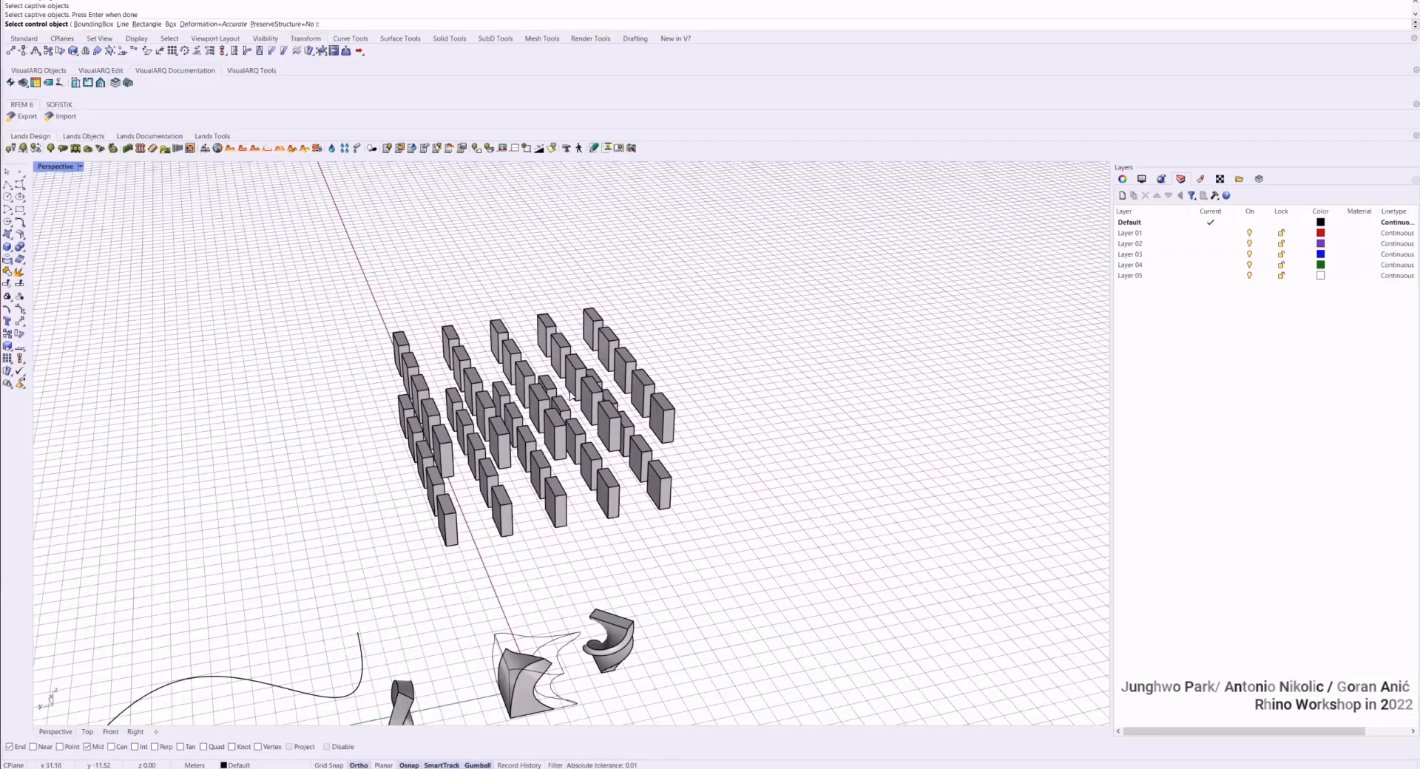
key(Escape)
click(415, 364)
click(541, 406)
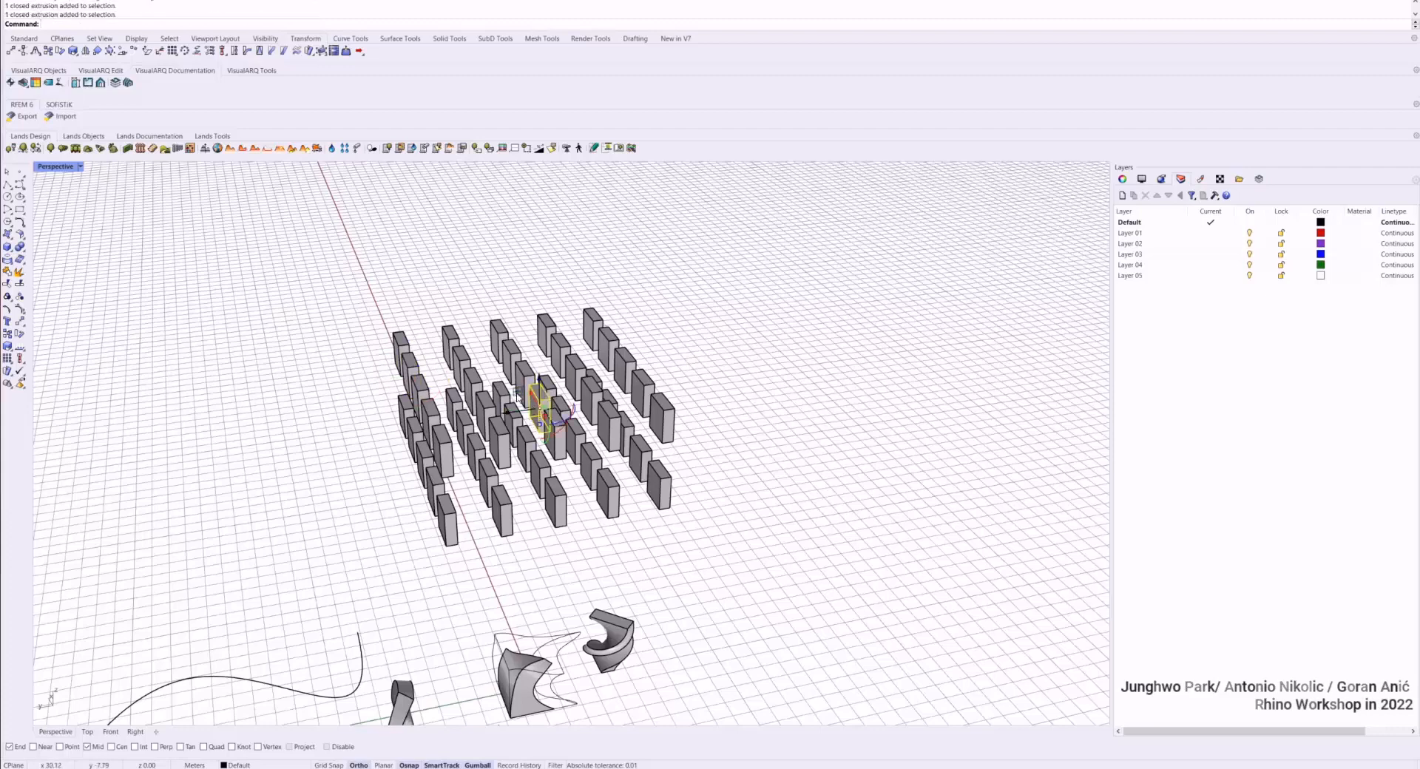
click(525, 508)
scroll(526, 509, up, 3)
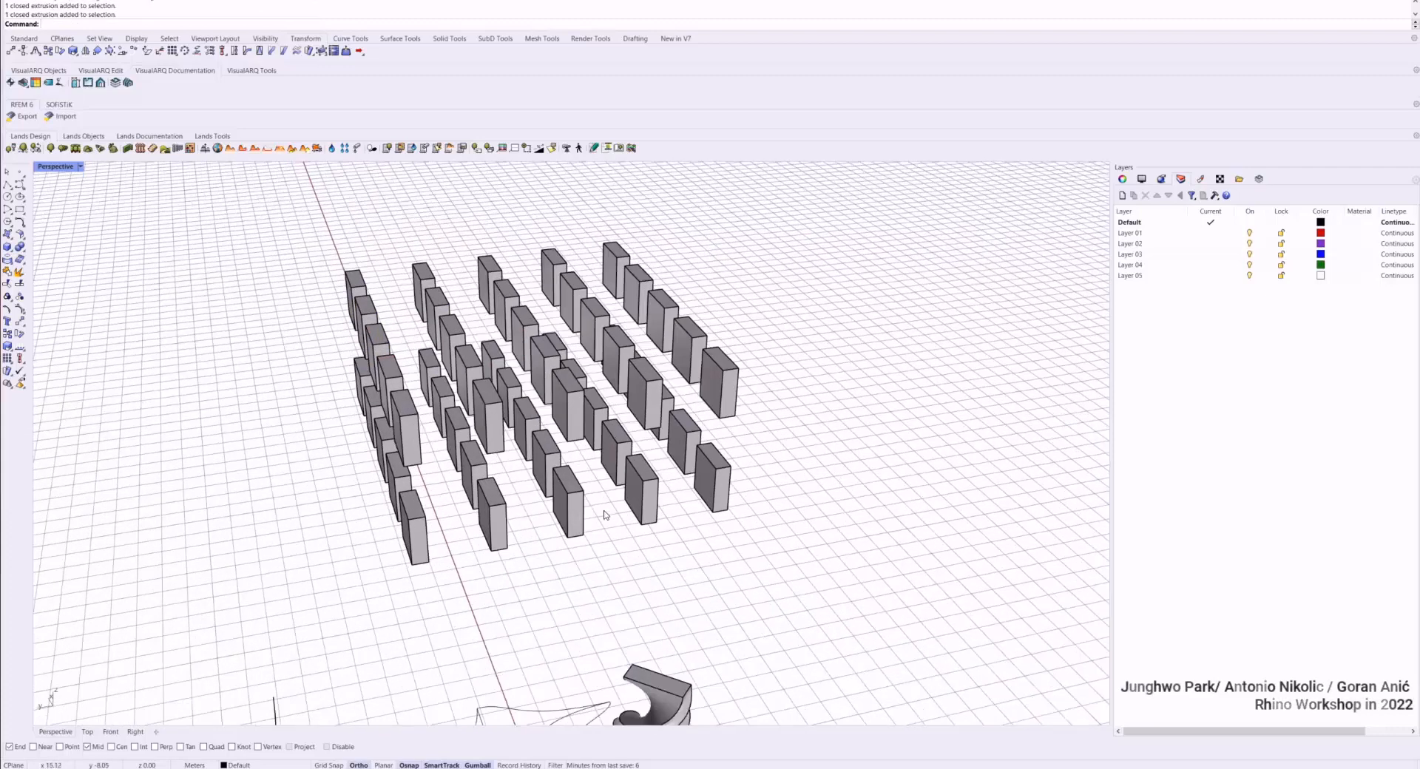
scroll(604, 515, up, 5)
key(Return)
click(396, 463)
click(507, 436)
key(Return)
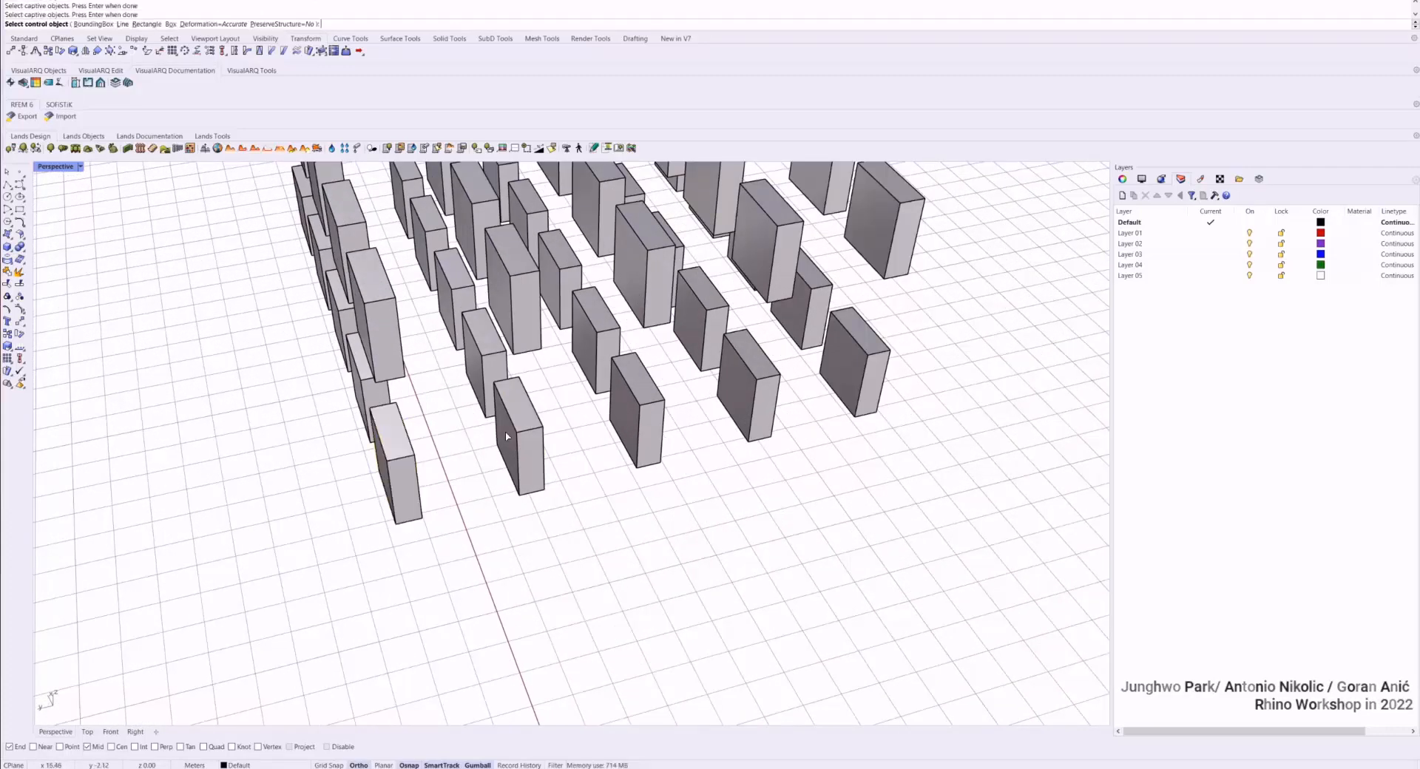
key(Escape)
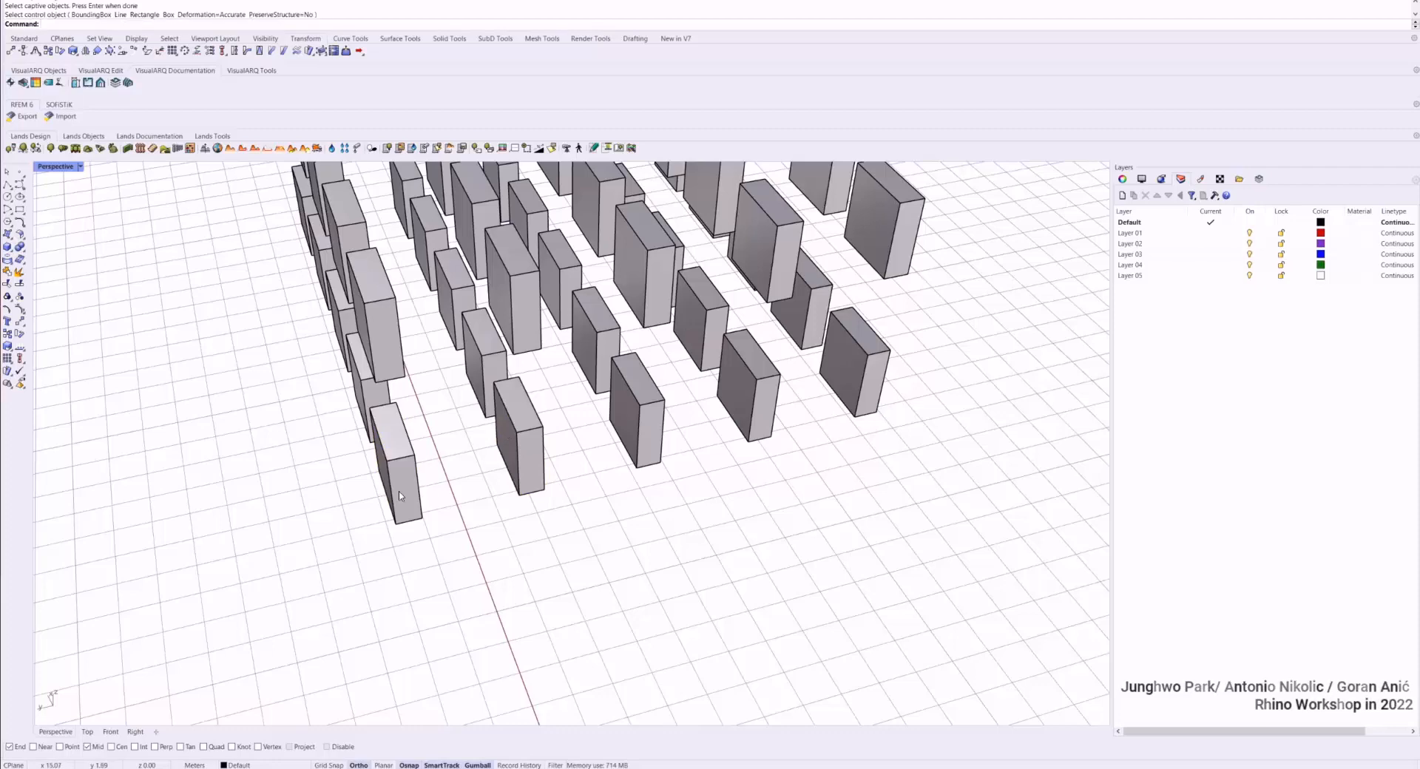
Cage-edit the array's lower front corner box with a bounding-box cage in World coordinates, default point counts and the Global region
scroll(400, 495, down, 1)
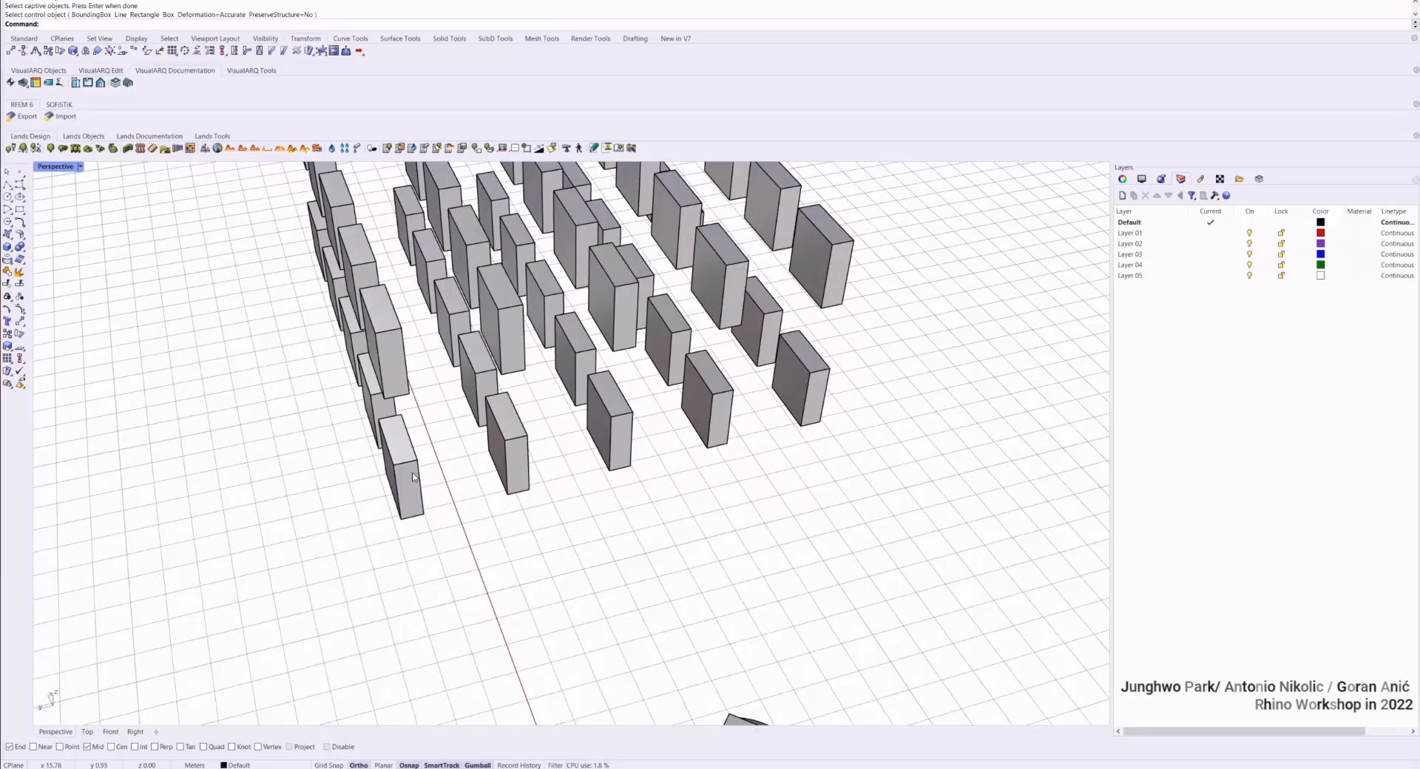
scroll(412, 477, down, 3)
key(Return)
click(344, 553)
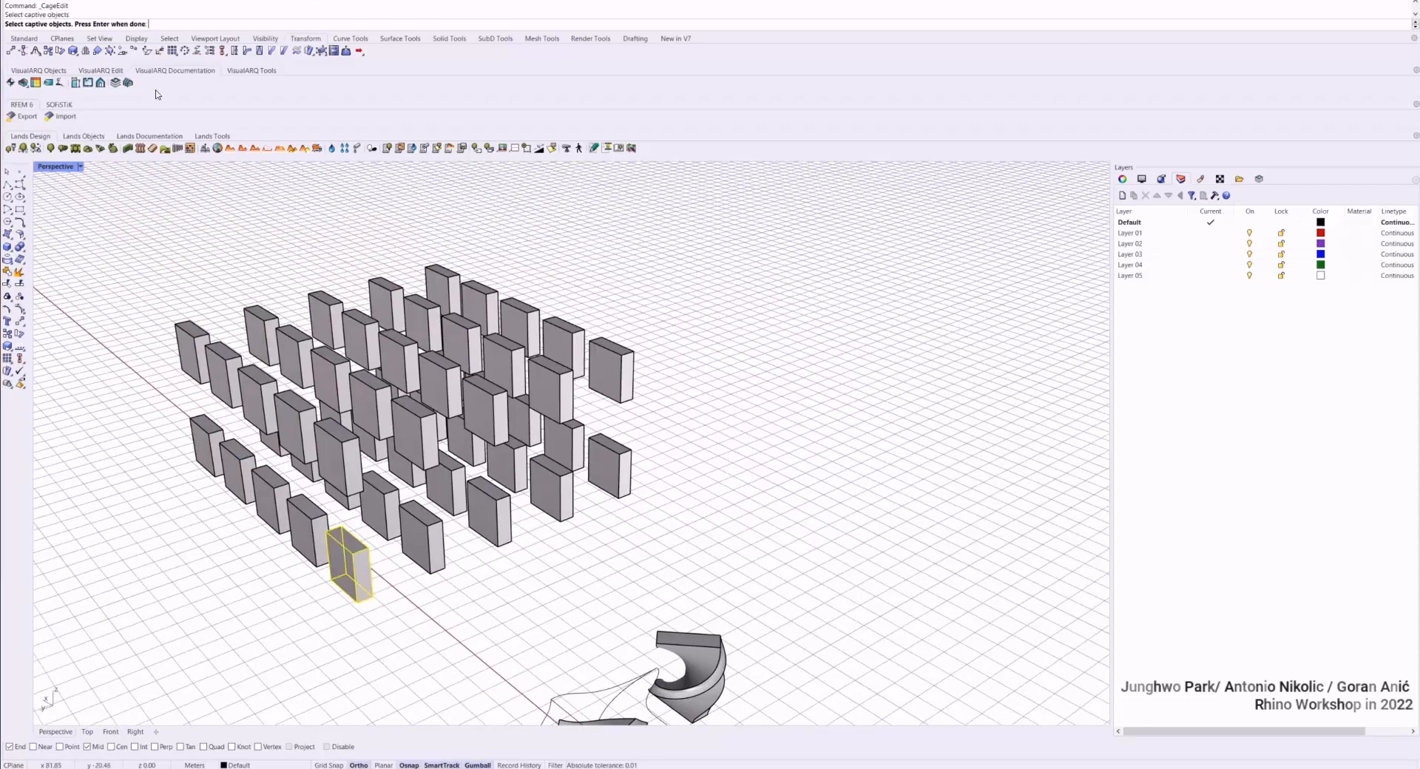
key(Return)
click(93, 24)
key(Return)
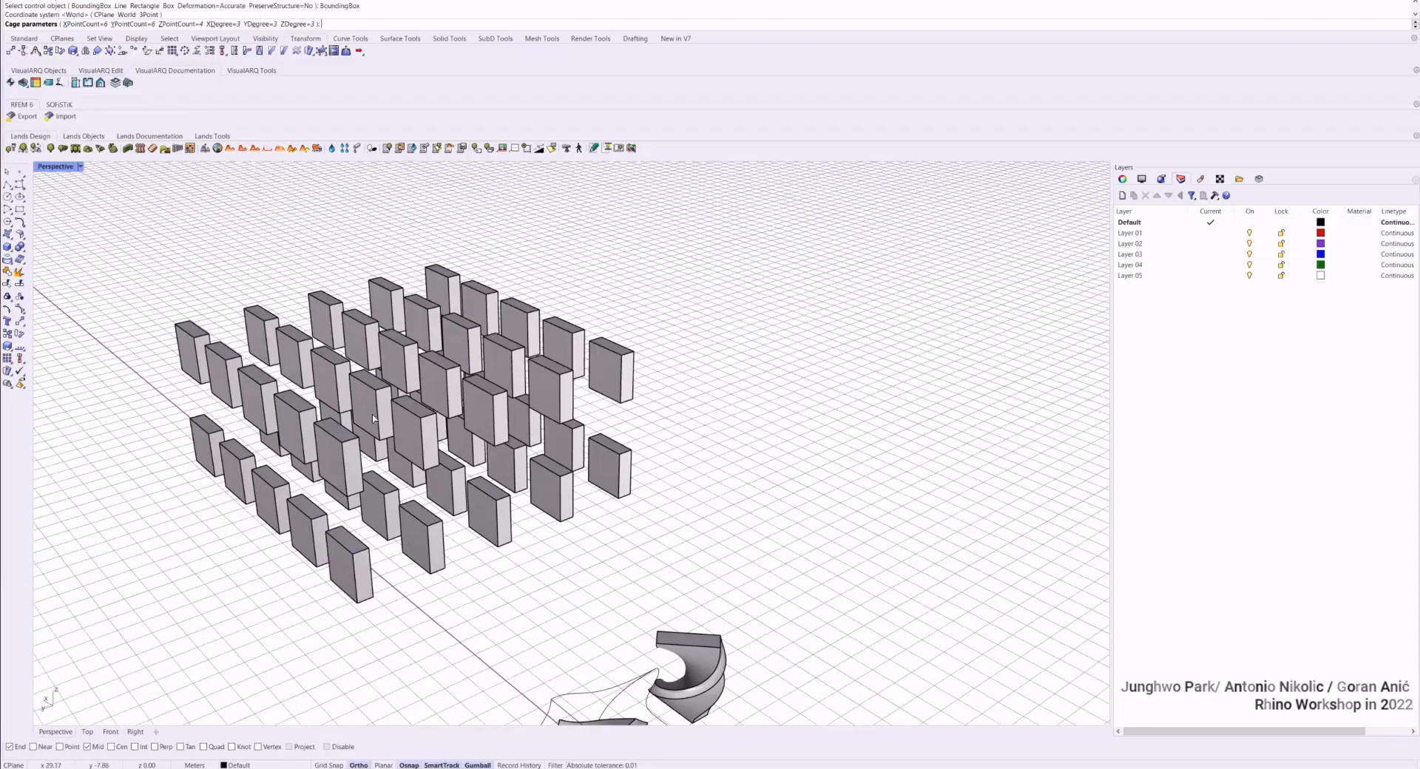
key(Return)
right_drag(392, 481, 388, 556)
key(Return)
scroll(612, 560, down, 3)
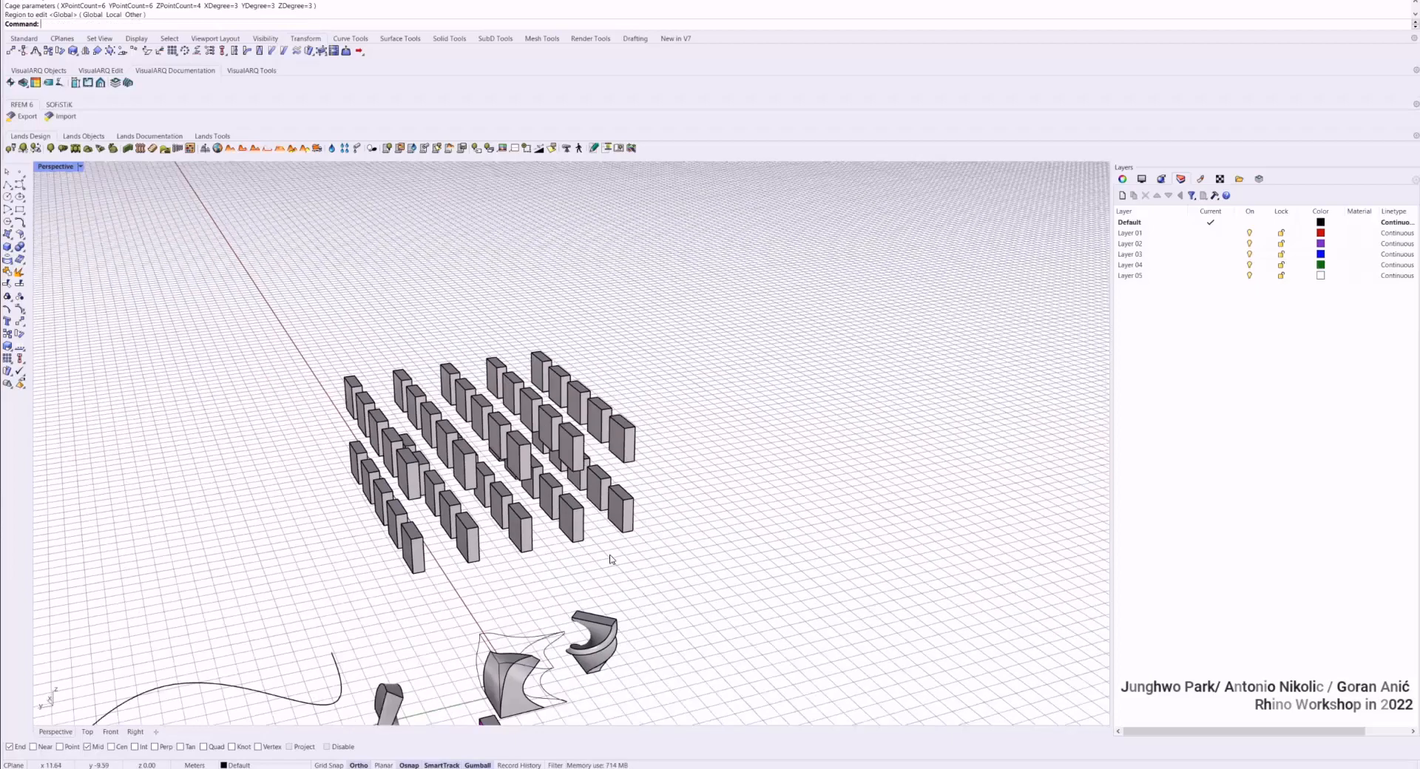
Cage-edit the whole box array with a bounding-box cage in World coordinates, default point counts and the Global region
key(Return)
drag(792, 579, 196, 288)
key(Return)
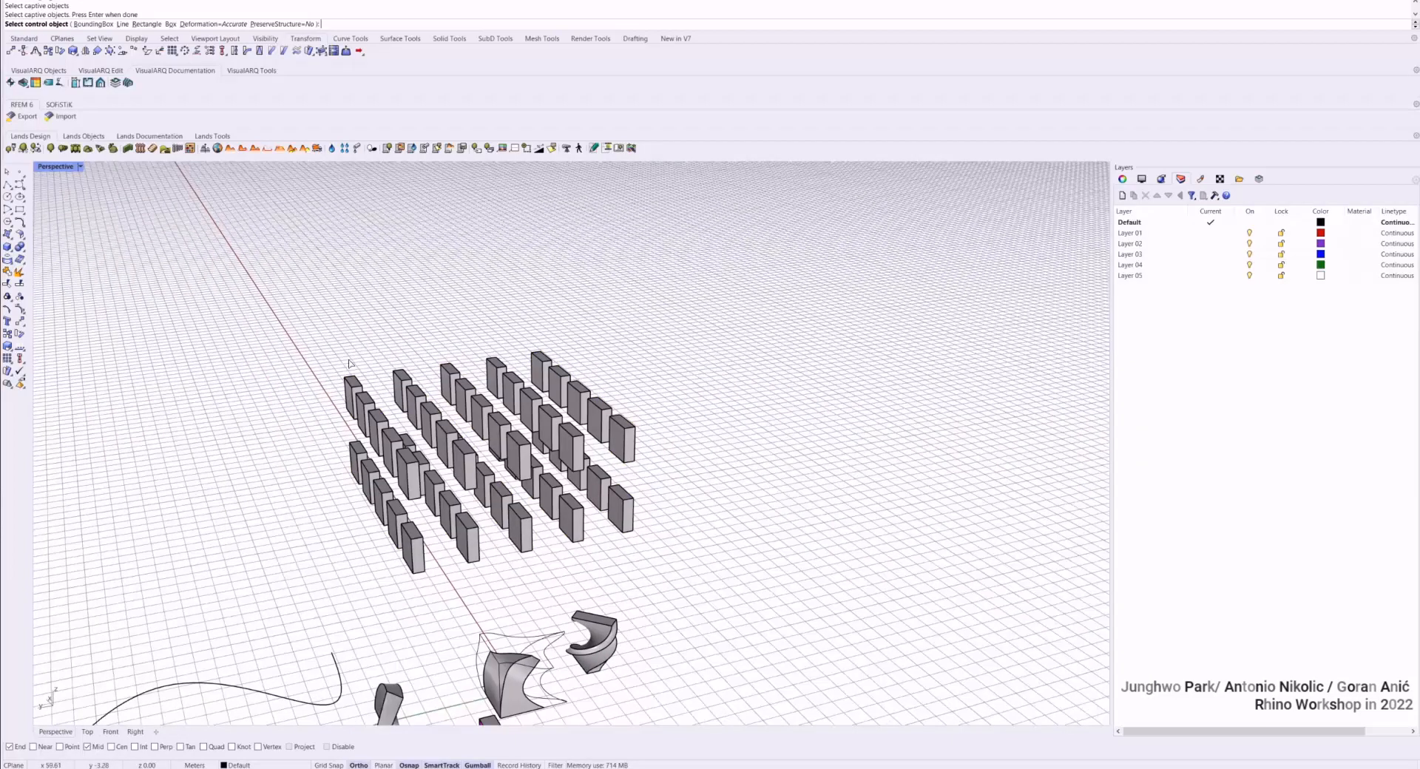
click(101, 25)
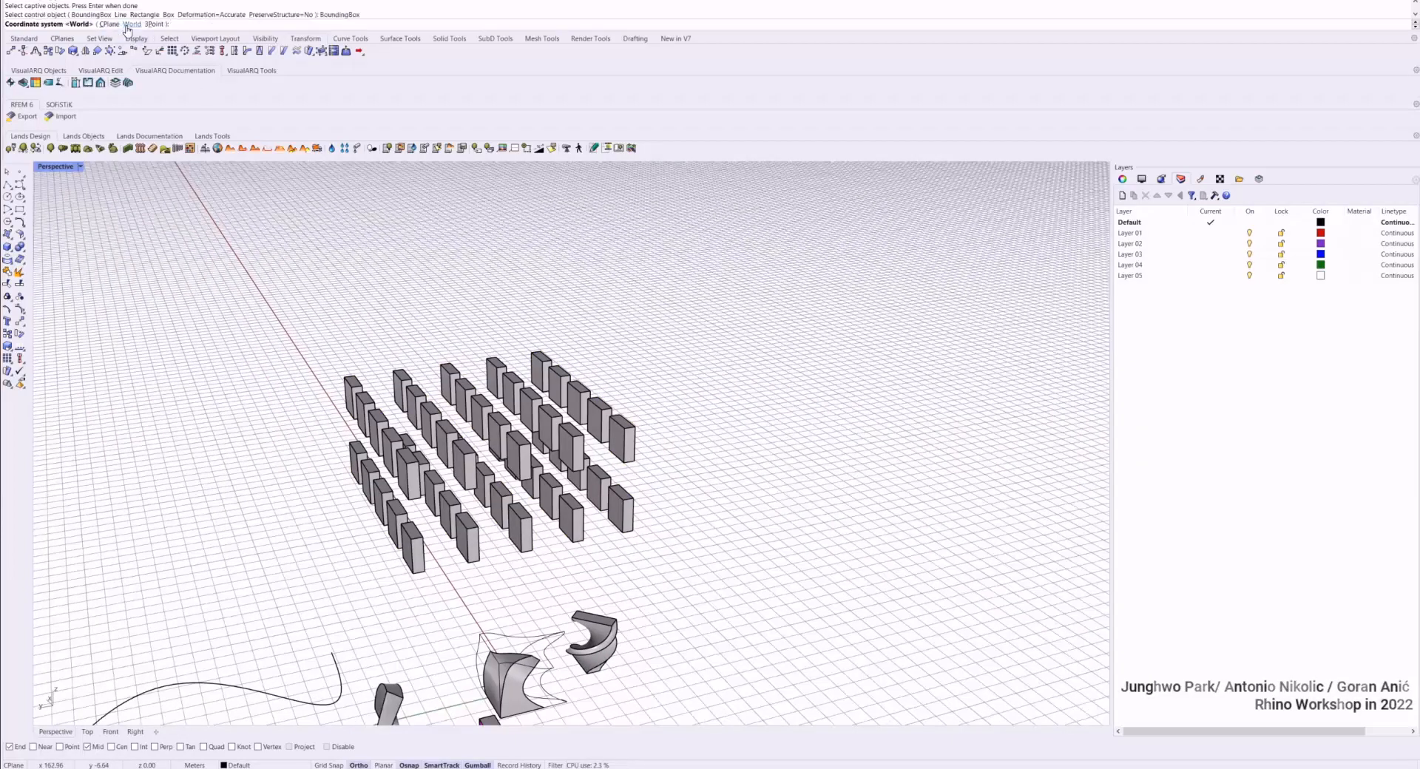
click(131, 24)
key(Return)
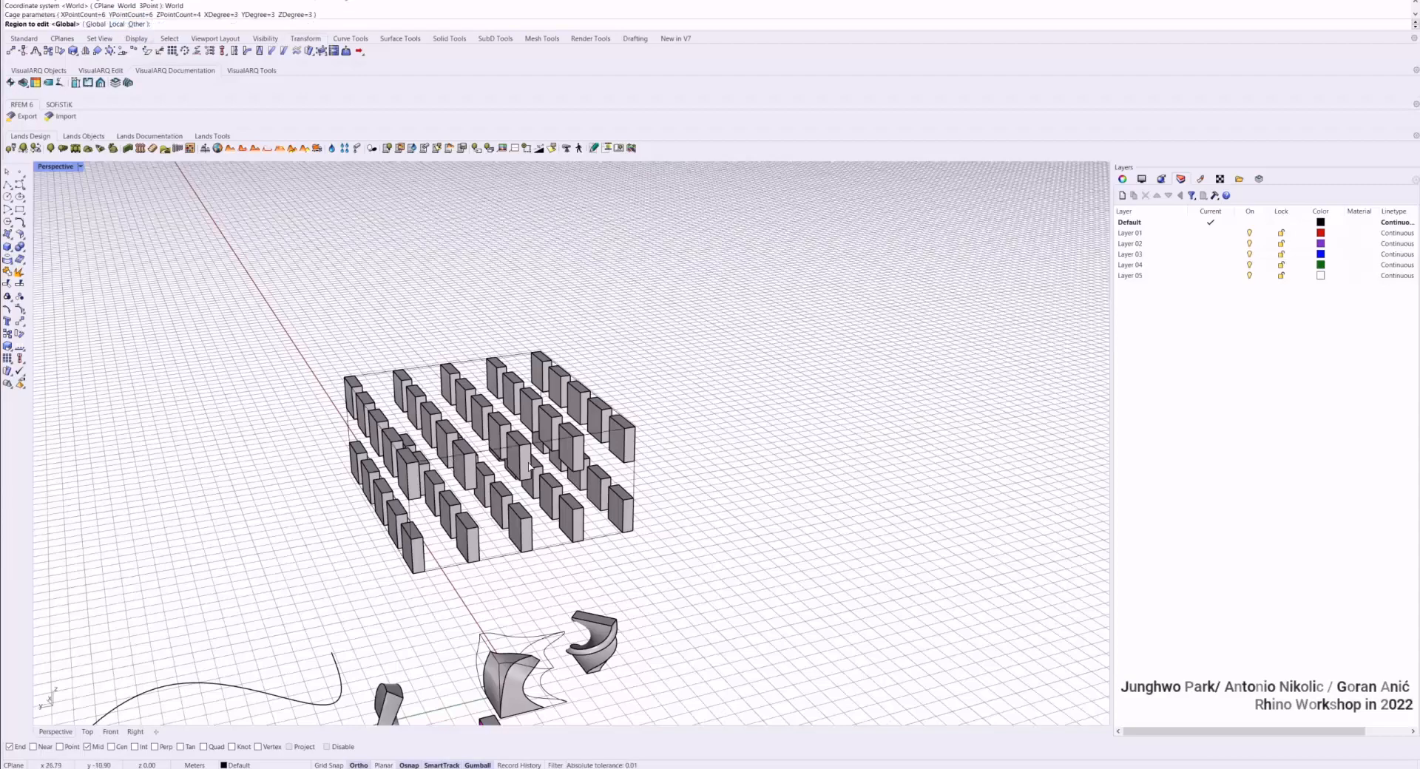
key(Return)
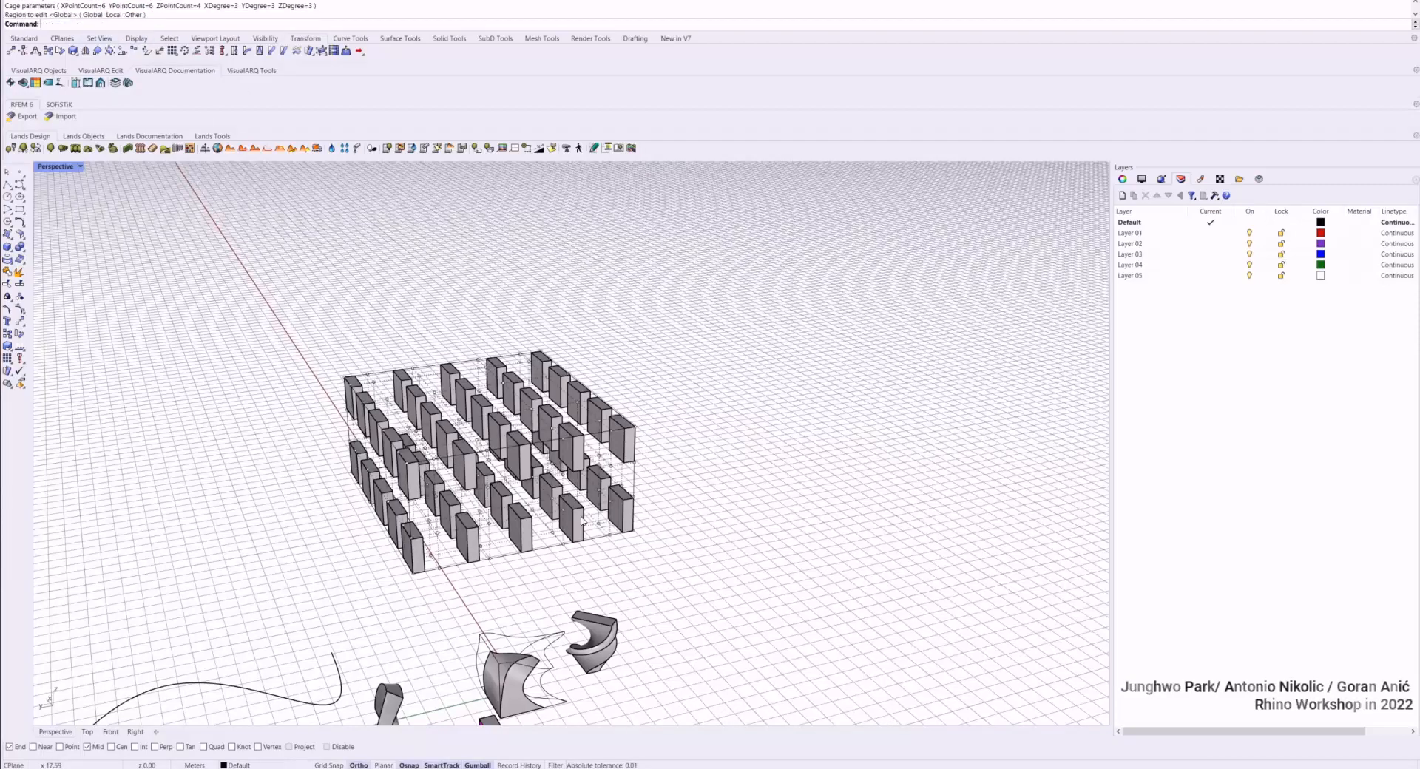
Raise two control points on top of the array's cage and pull another point downward to deform the boxes
scroll(536, 522, up, 3)
right_drag(555, 491, 503, 393)
scroll(554, 429, up, 4)
scroll(555, 429, down, 3)
click(521, 395)
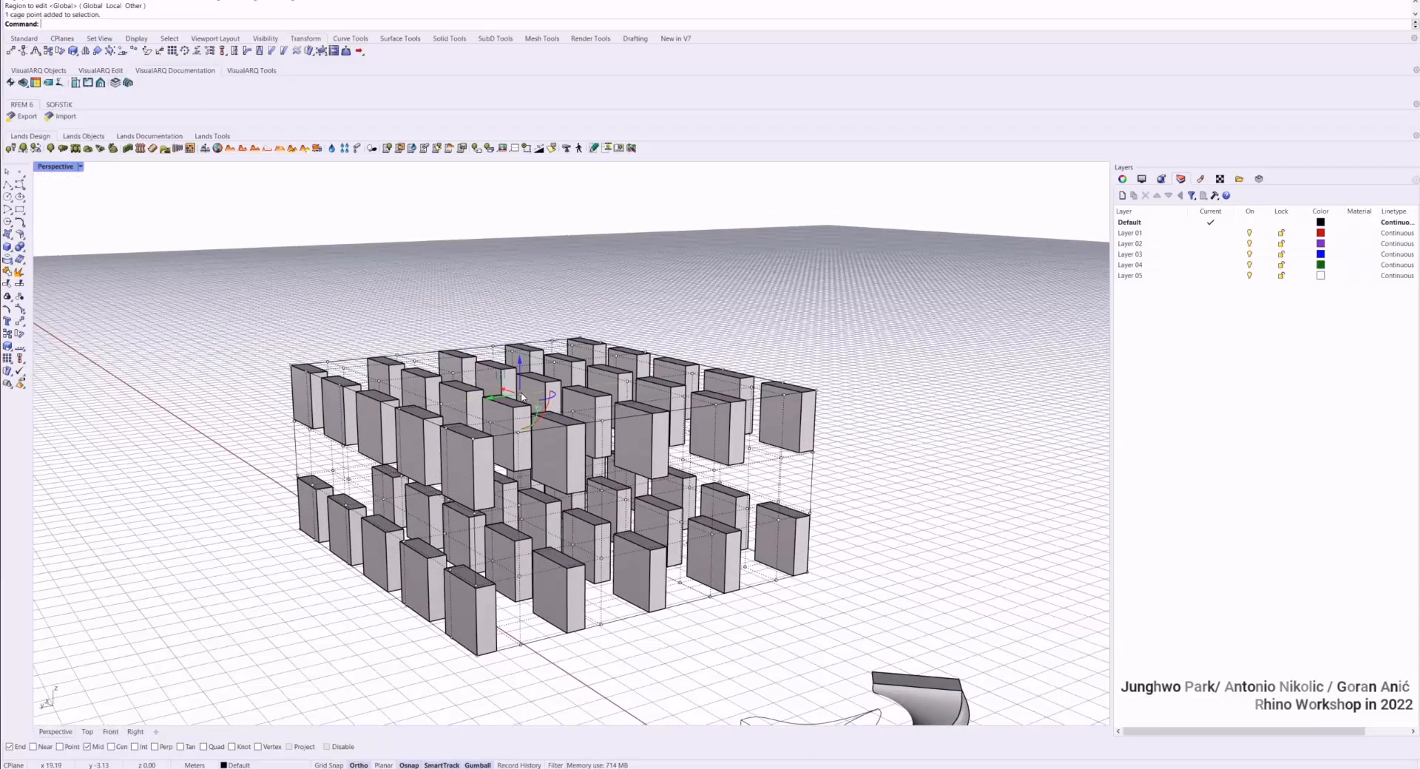
shift+click(453, 376)
drag(485, 350, 456, 227)
right_drag(626, 324, 497, 356)
drag(490, 361, 506, 448)
Pull the group of control points at one corner edge of the array's cage far outward to stretch the nearby boxes
right_drag(641, 412, 400, 318)
drag(379, 295, 487, 512)
scroll(503, 443, down, 3)
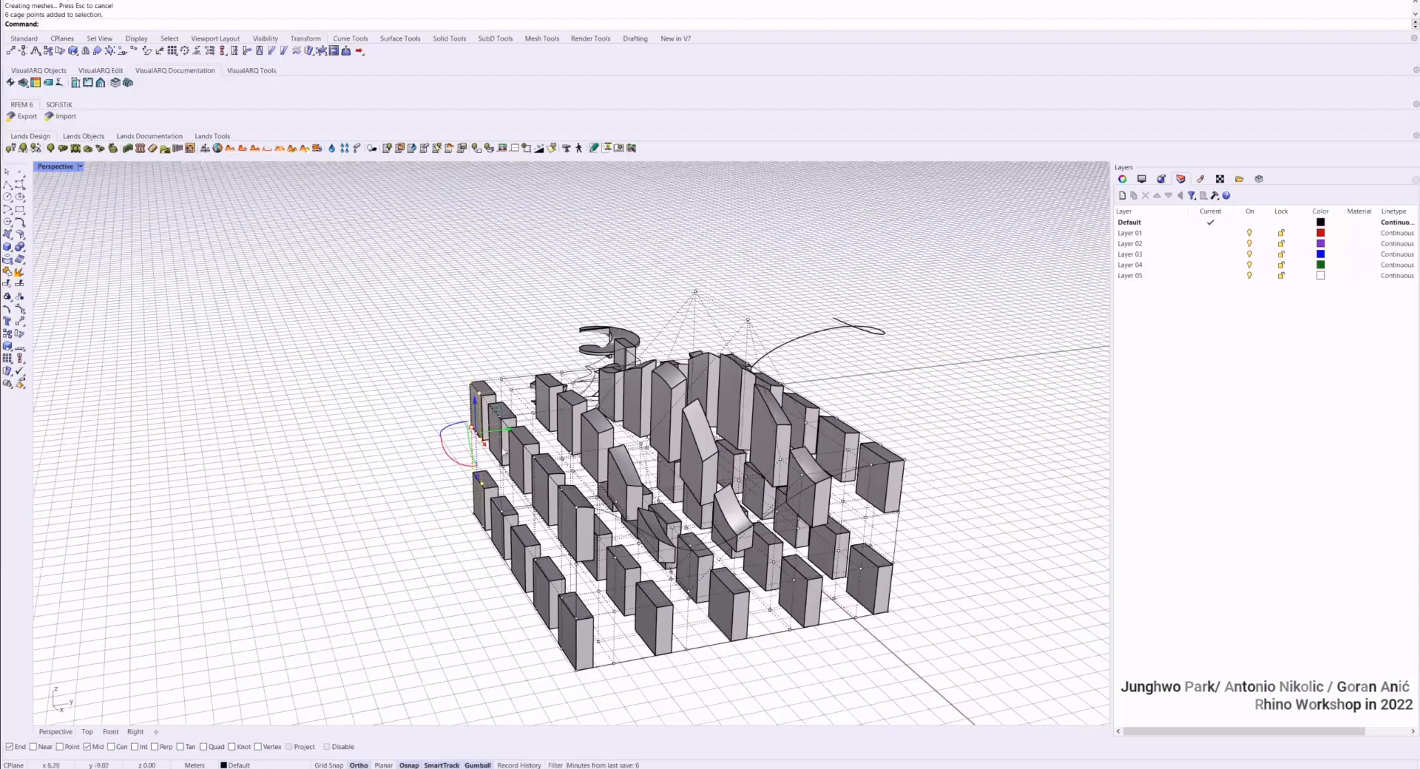
drag(509, 432, 340, 466)
right_drag(358, 457, 688, 392)
shift+right_drag(351, 606, 441, 549)
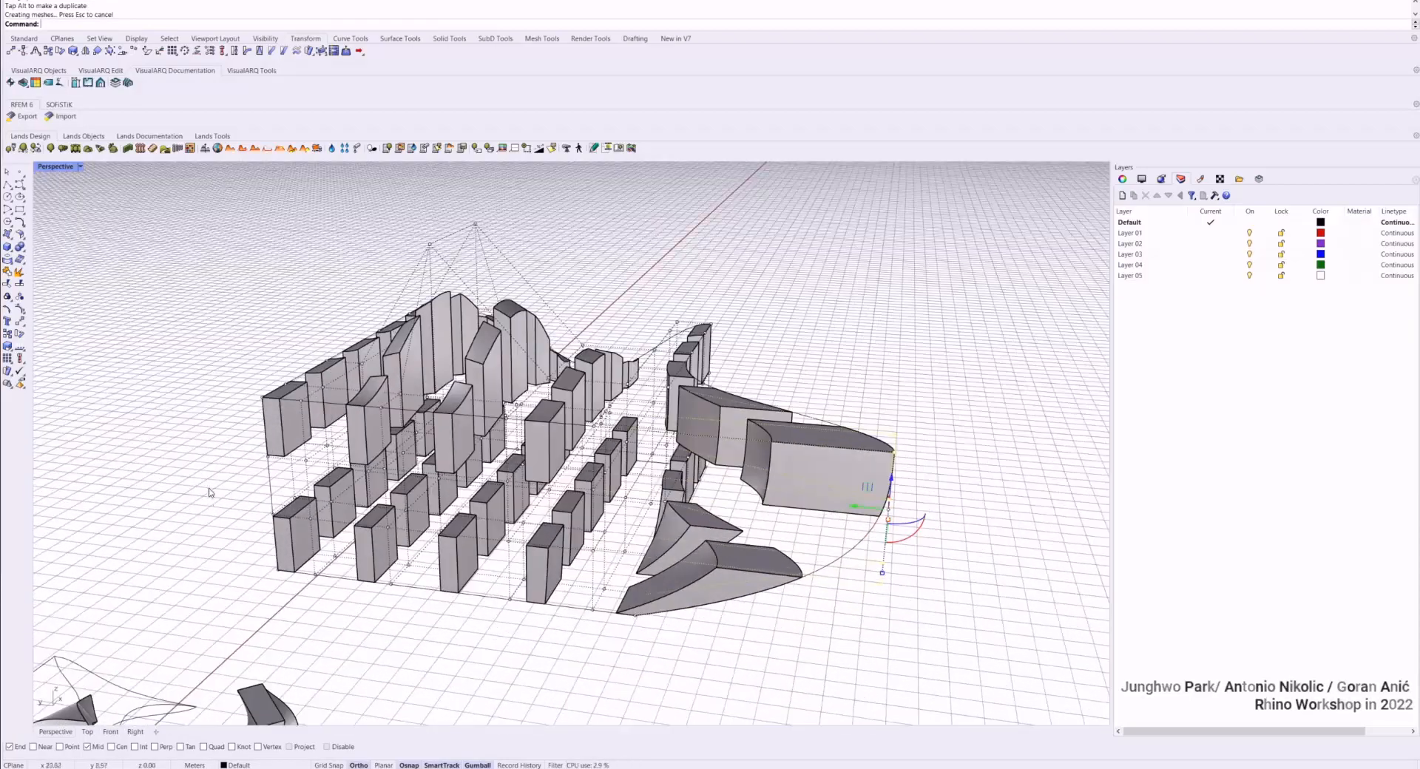
Pull the group of control points at the array cage's lower front corner outward to bend the nearby boxes
drag(209, 489, 413, 612)
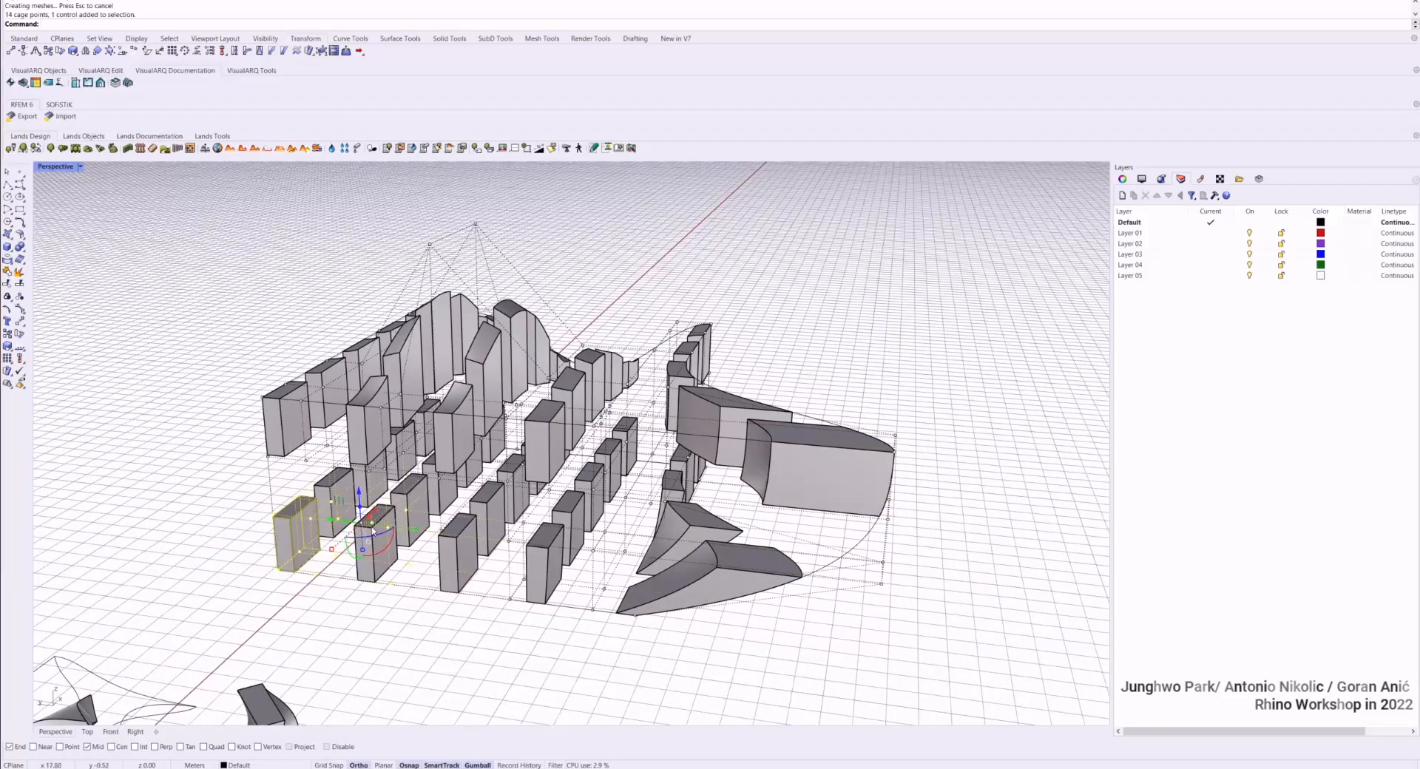
drag(335, 527, 400, 529)
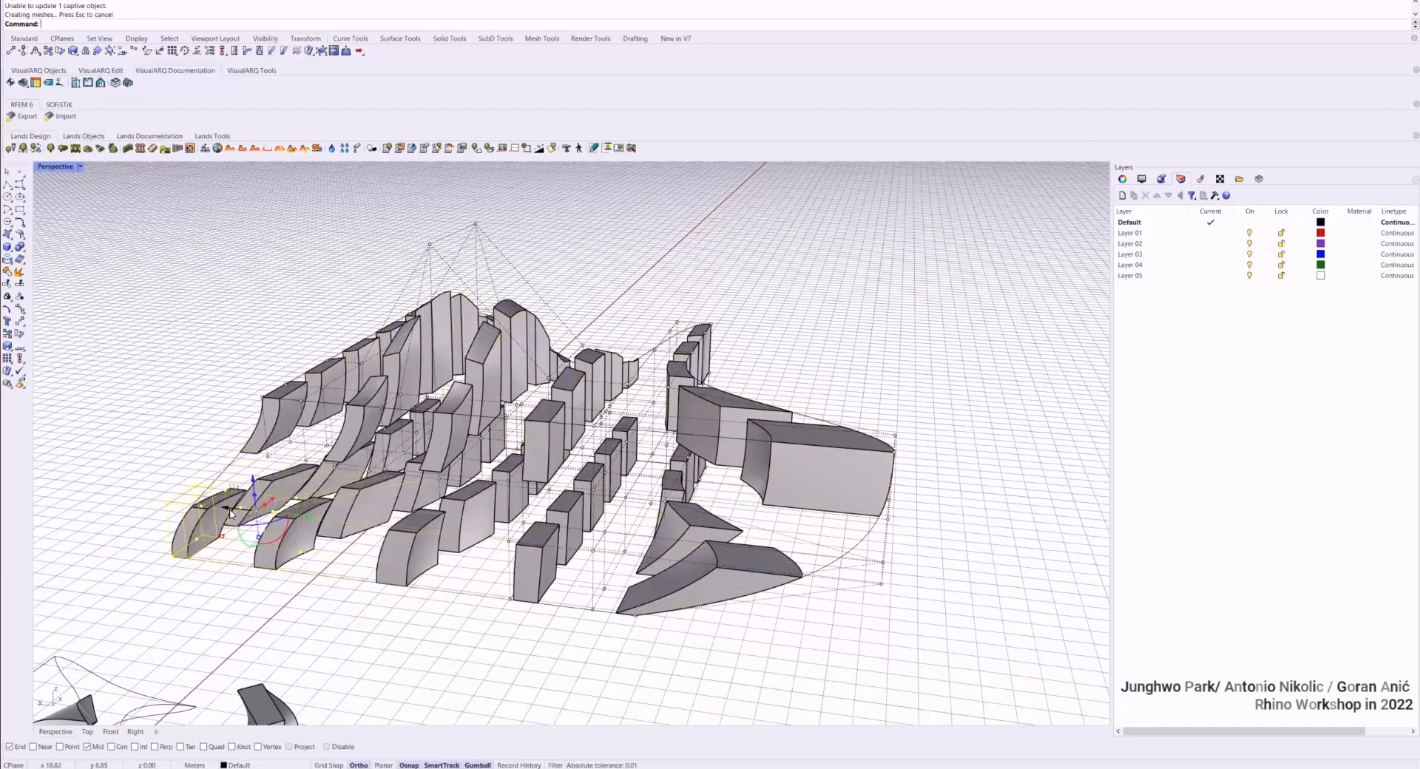
right_drag(400, 529, 711, 412)
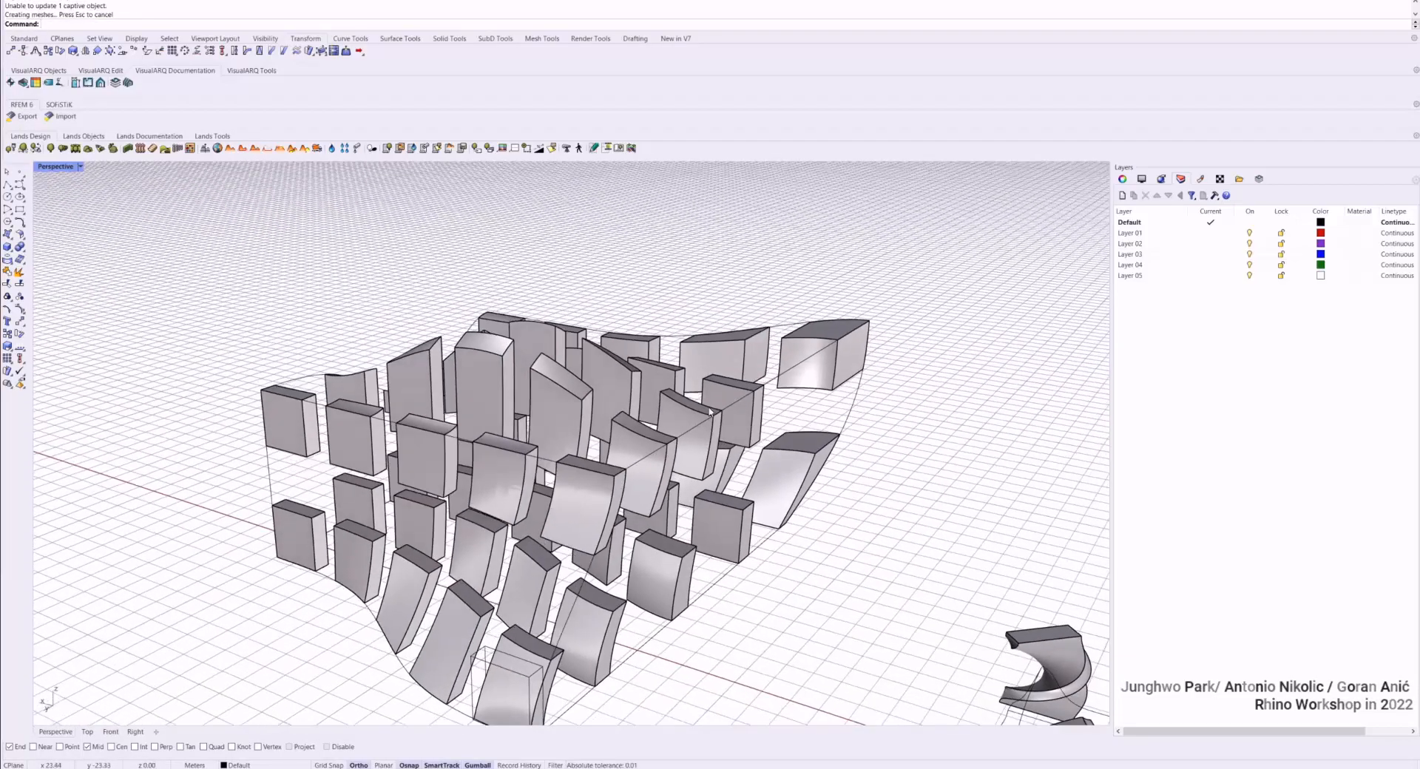
Examine the object description of the array's cage control with the What command
click(771, 384)
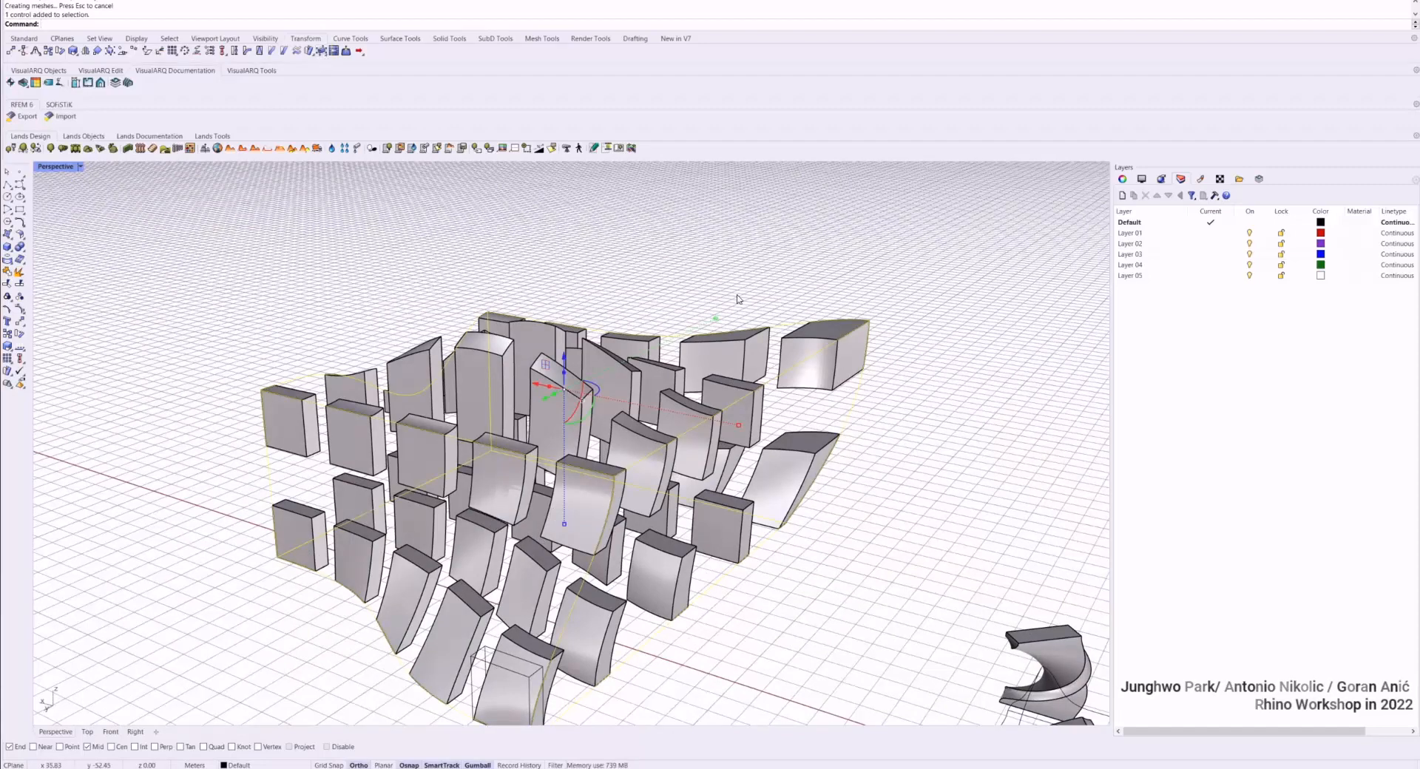
text(What)
key(Return)
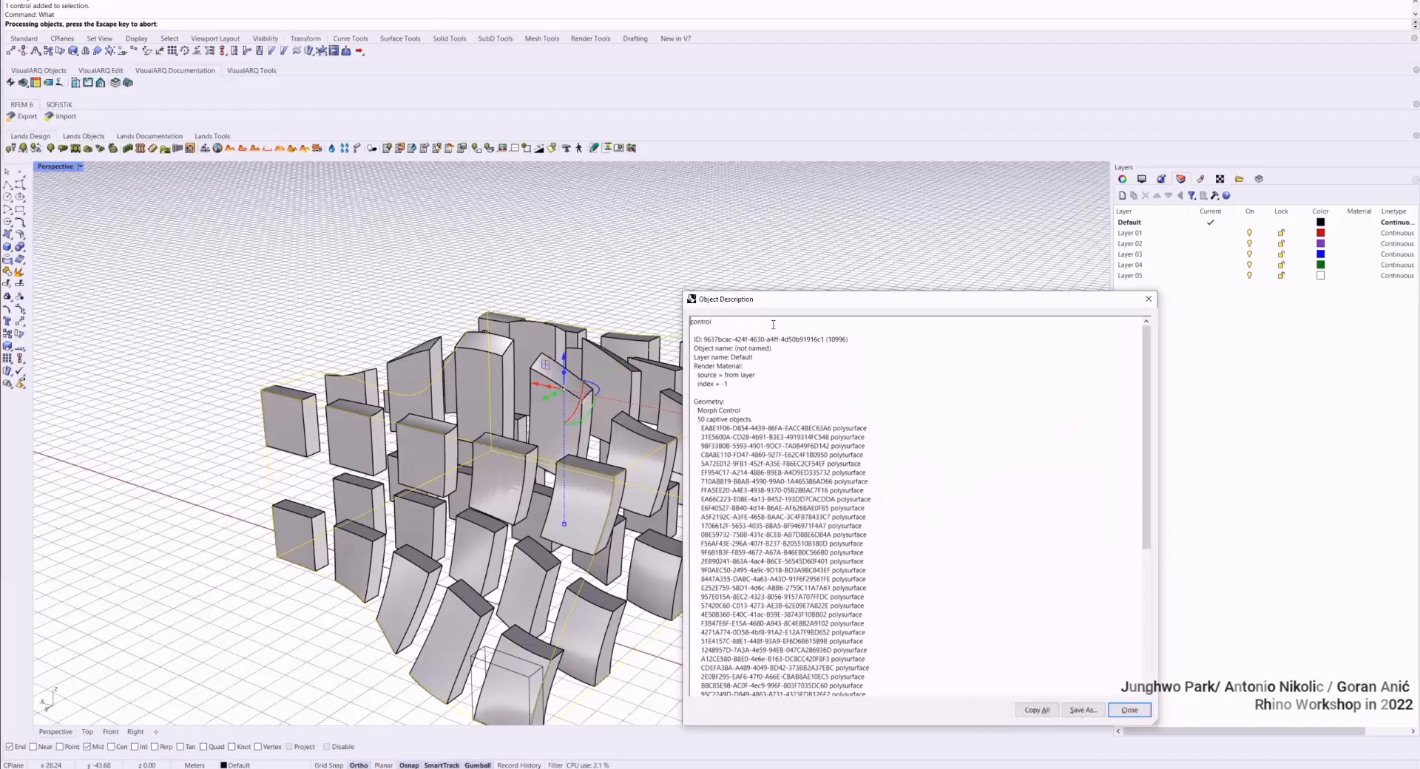
key(Escape)
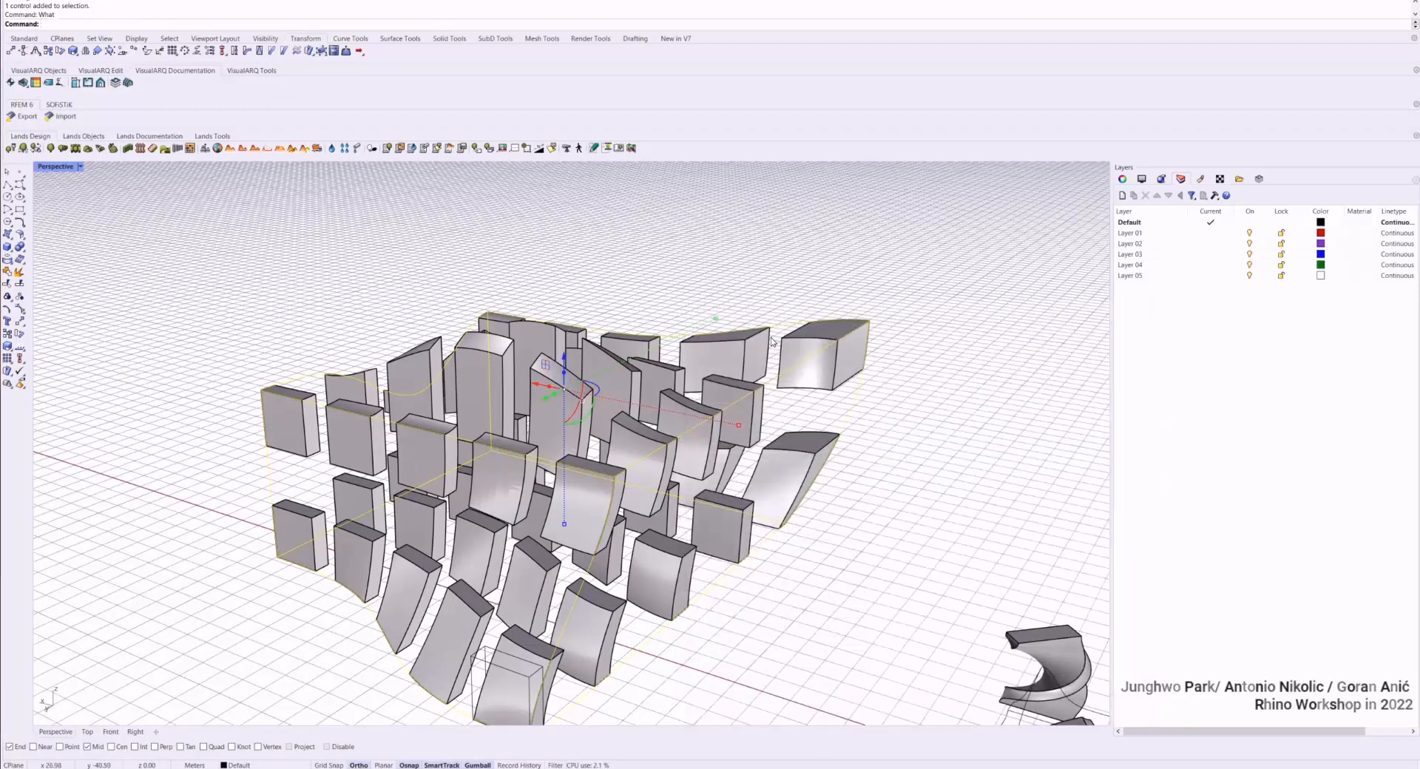
Turn the array cage's control points back on and select the raised points on top
key(F10)
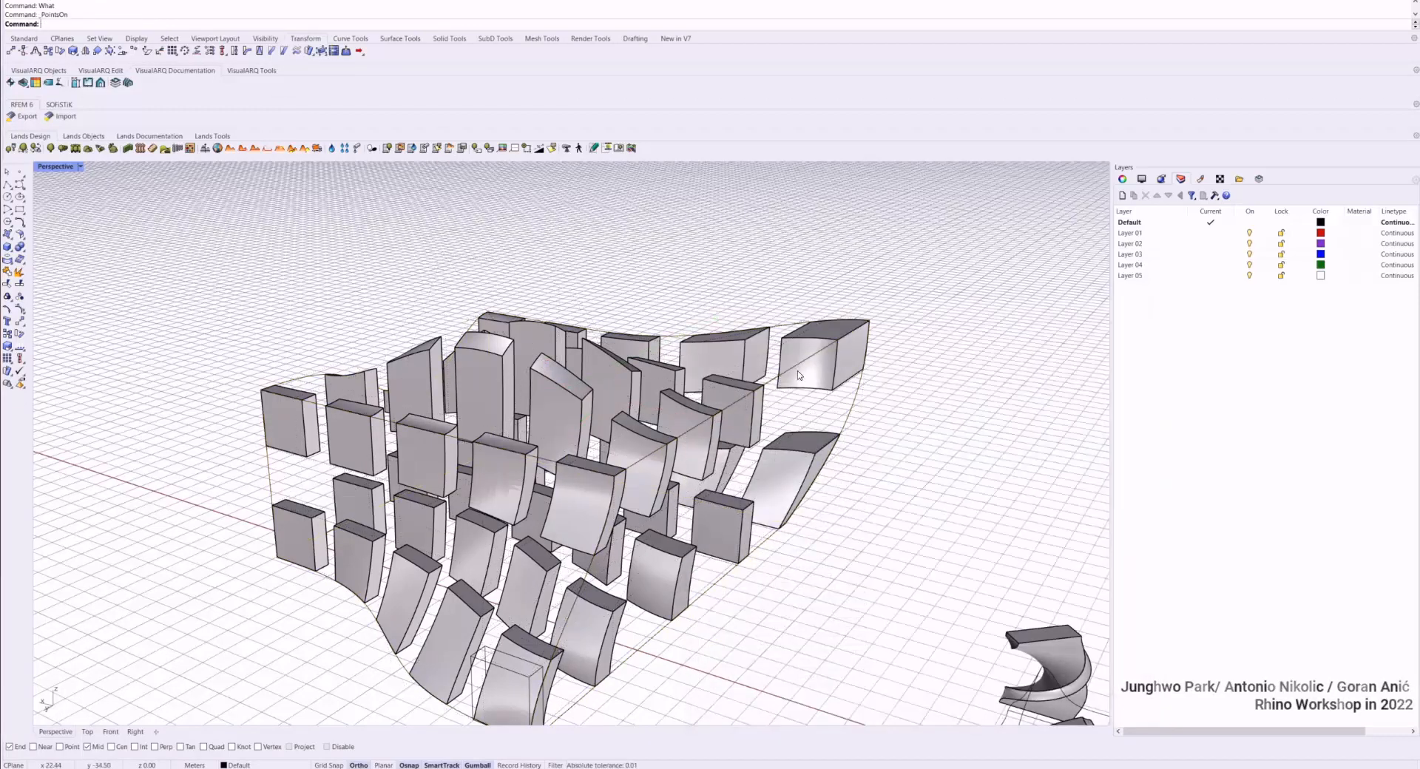
click(797, 372)
key(F10)
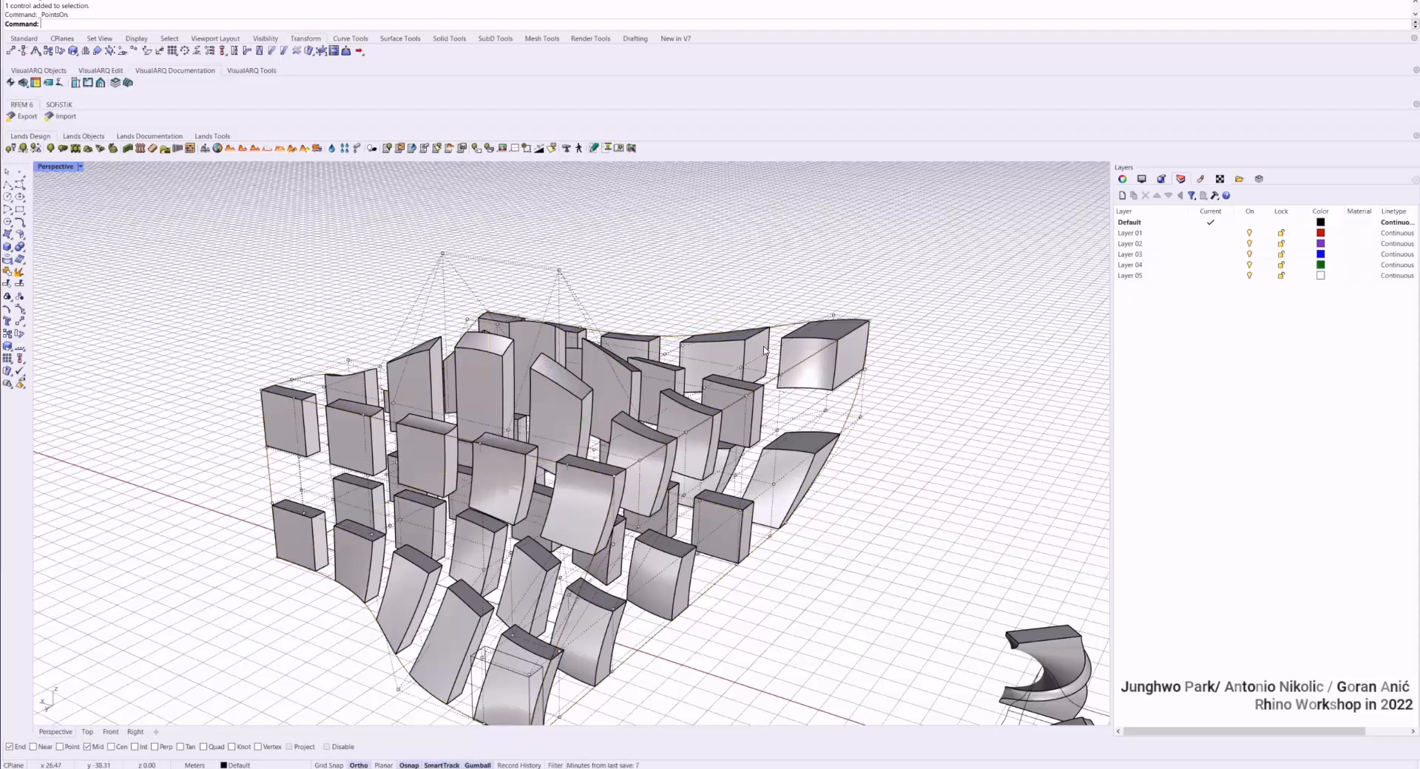
right_drag(556, 317, 548, 310)
drag(402, 222, 592, 340)
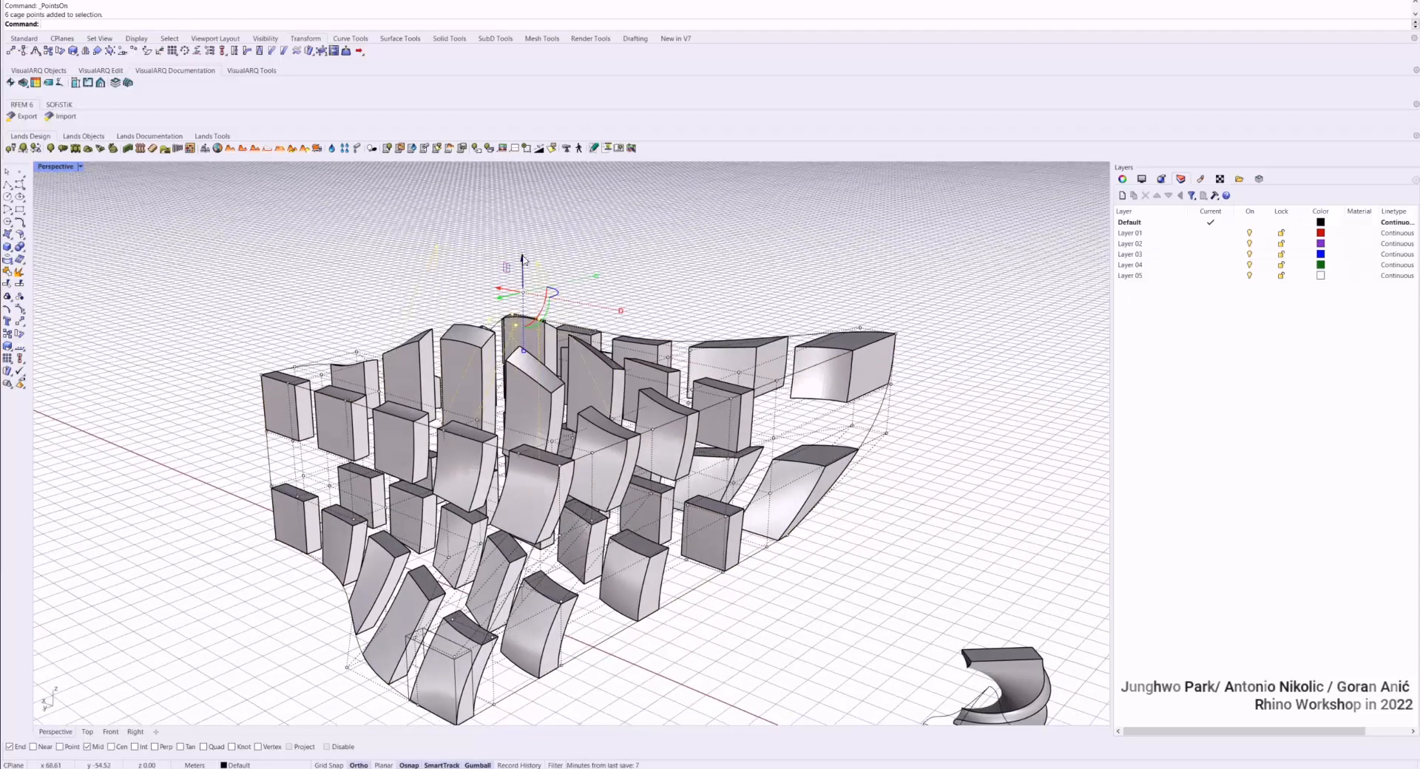
key(Escape)
drag(338, 198, 581, 375)
right_drag(580, 375, 744, 398)
right_drag(725, 379, 607, 459)
Try to rotate the group of control points at the cage's lower corner and undo the rotation
drag(369, 540, 541, 650)
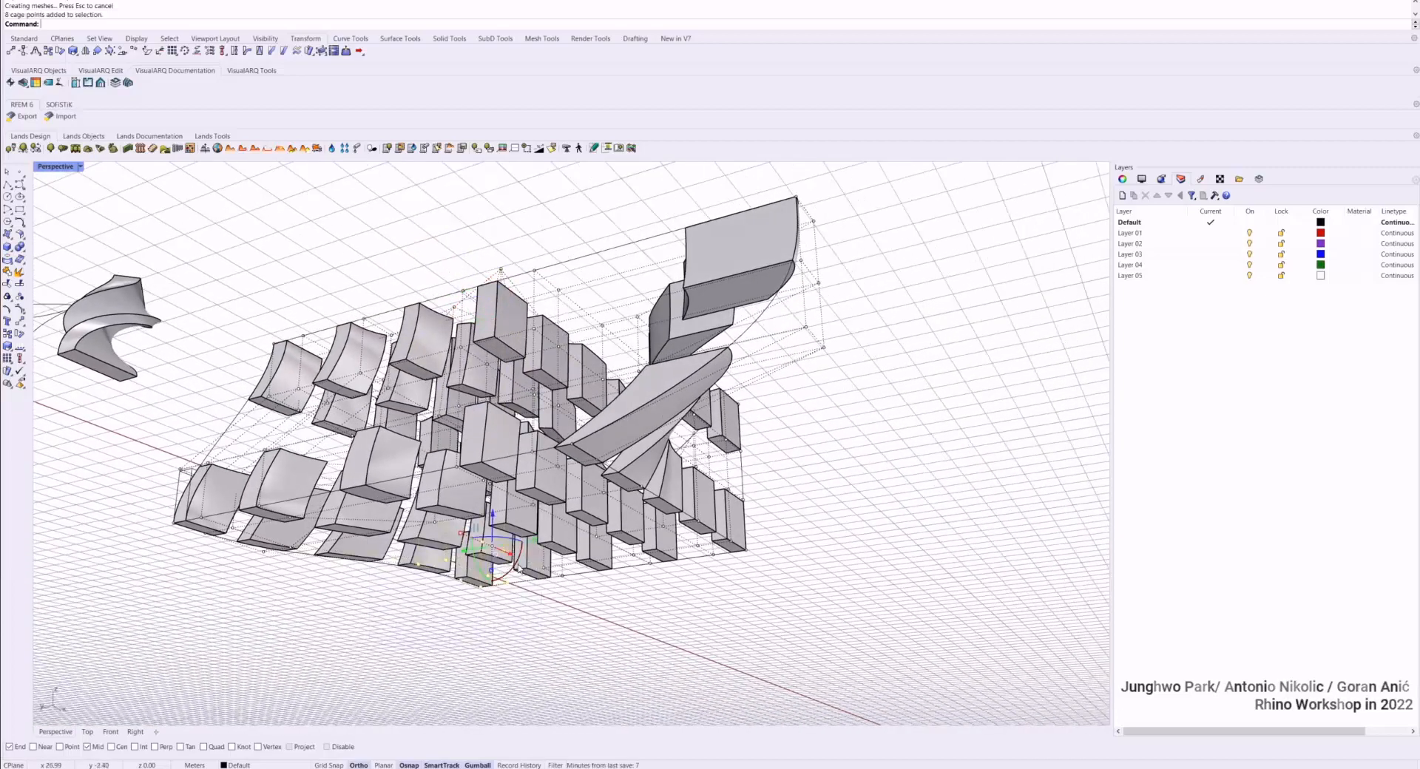
drag(507, 545, 497, 581)
scroll(488, 556, up, 5)
right_drag(651, 400, 405, 528)
key(ctrl+z)
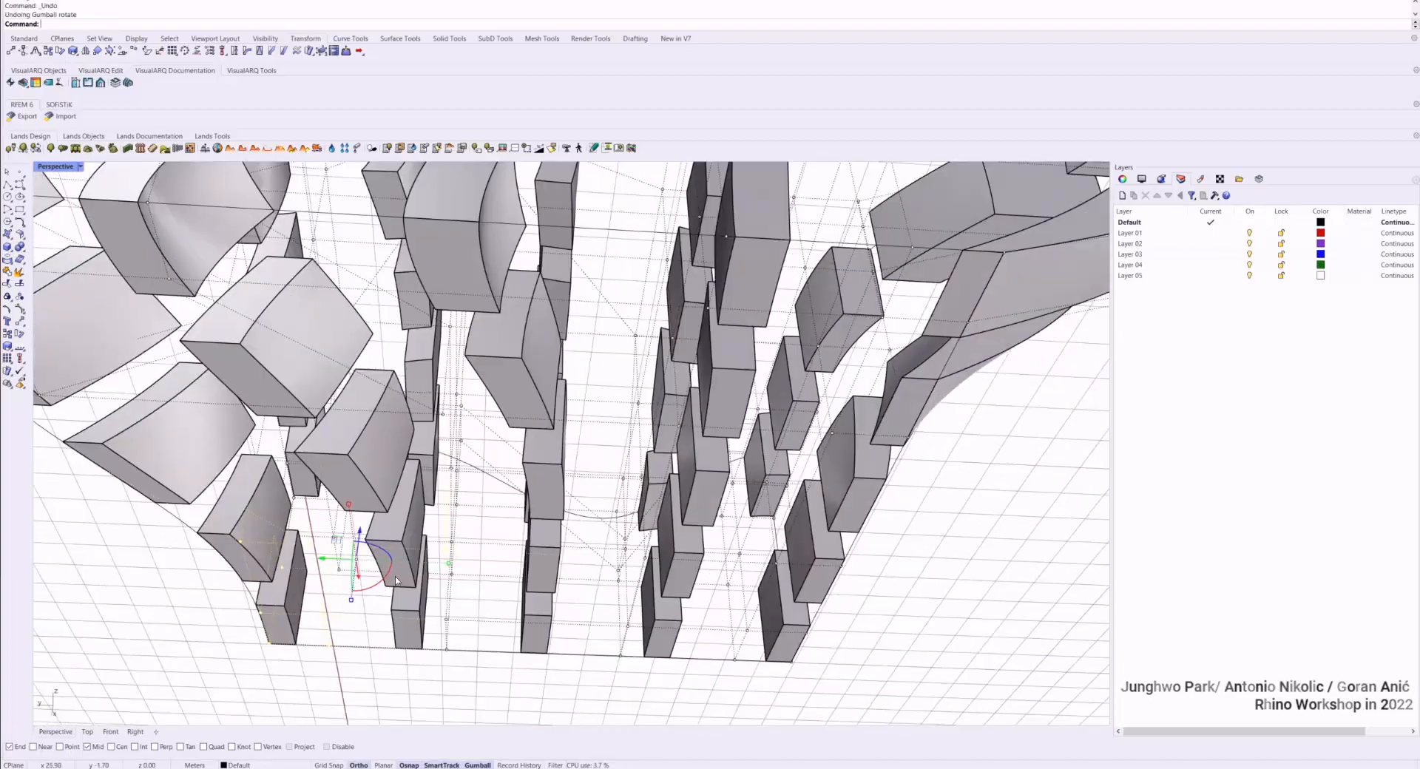
Rotate the selected control points at the cage's lower corner to twist the nearby boxes
drag(368, 592, 390, 614)
right_drag(390, 614, 539, 533)
drag(985, 253, 739, 237)
right_drag(932, 261, 569, 333)
Try deleting the array's cage control, select all objects, and undo back to the caged array
click(688, 335)
key(Delete)
click(570, 333)
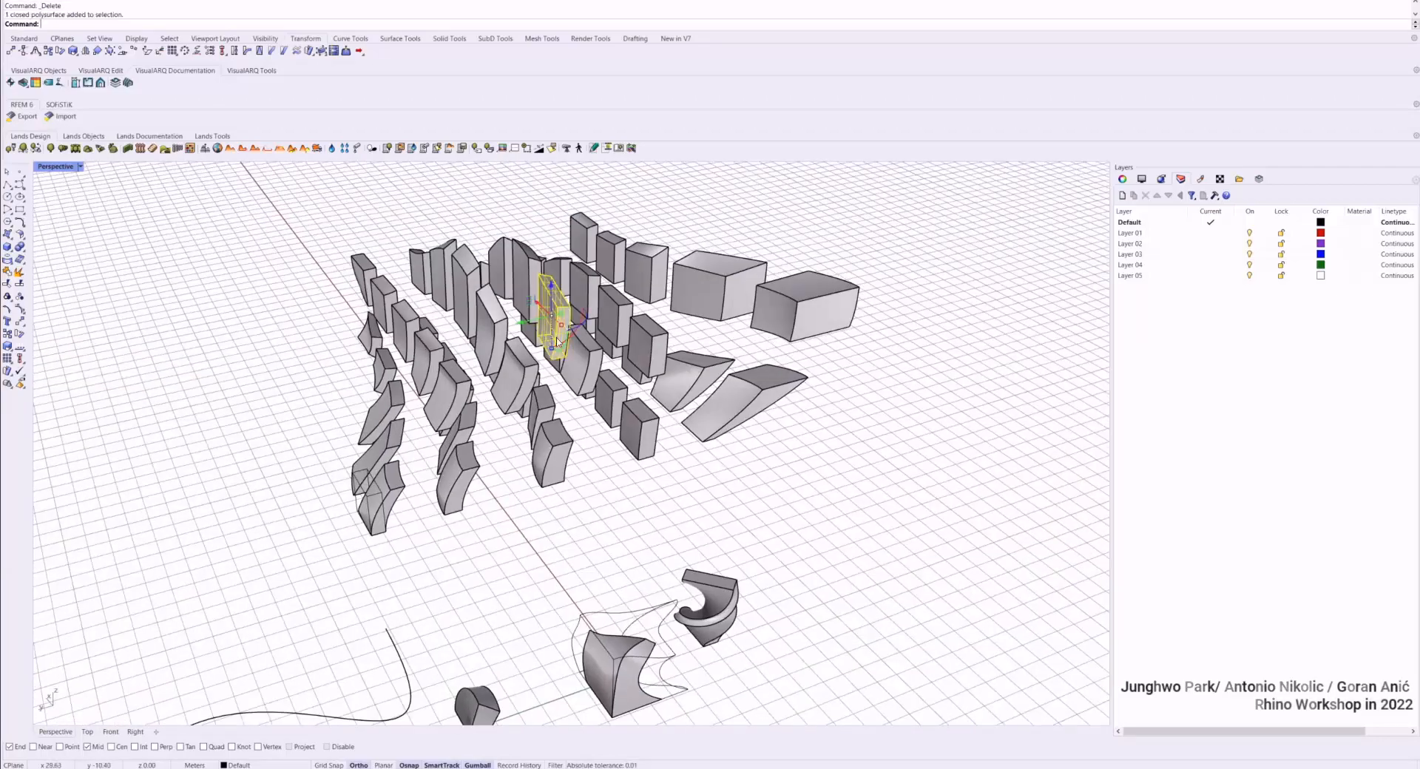
scroll(570, 333, up, 3)
key(Escape)
key(ctrl+a)
scroll(762, 488, down, 3)
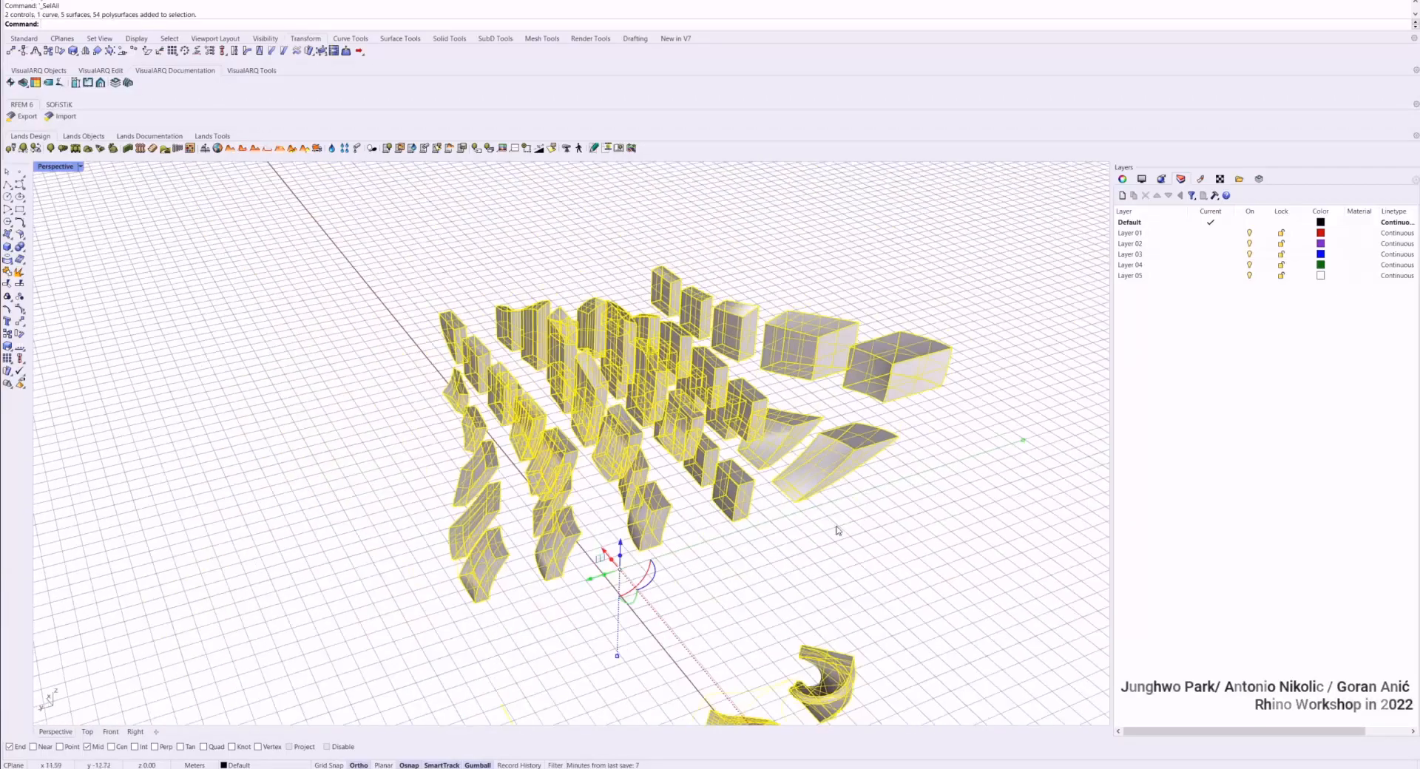
key(ctrl+a)
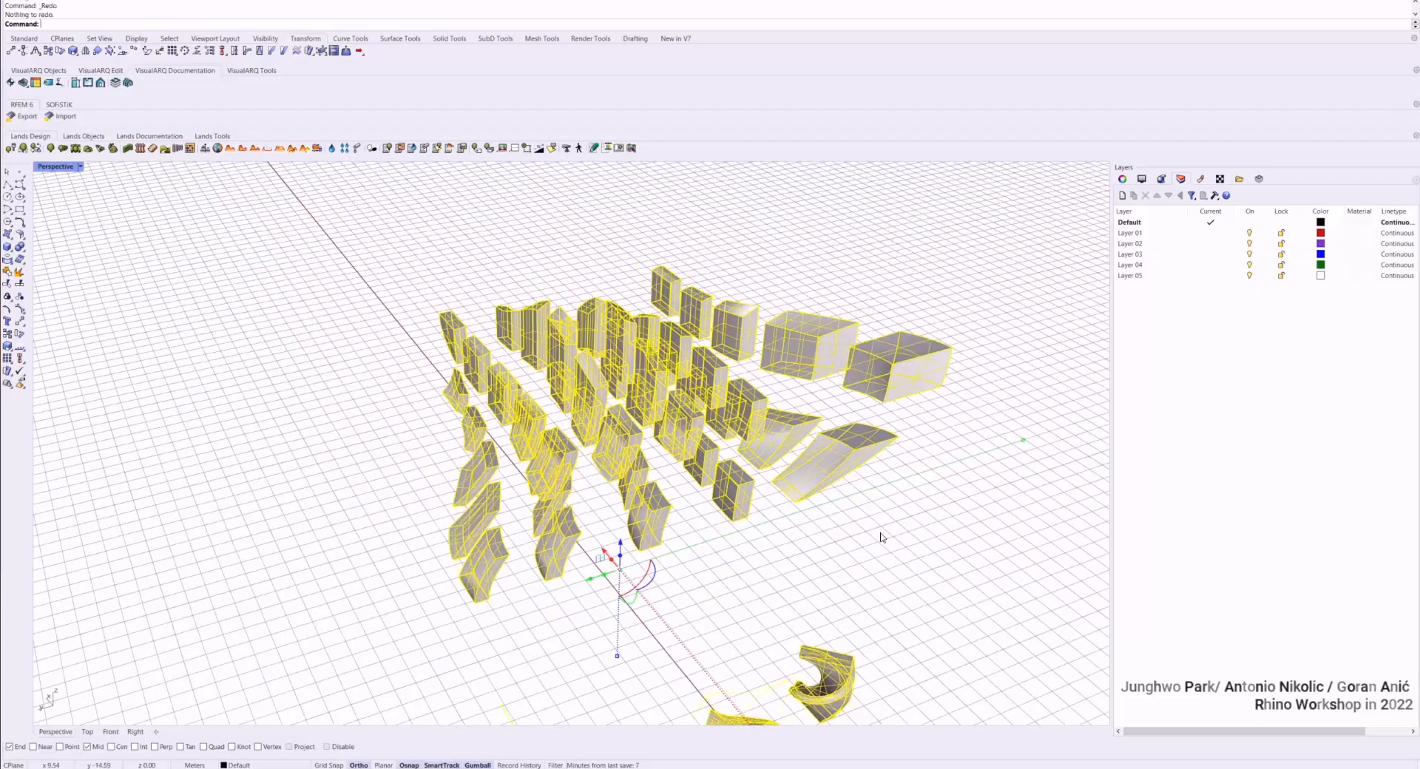
key(ctrl+z)
key(Escape)
right_drag(850, 523, 909, 425)
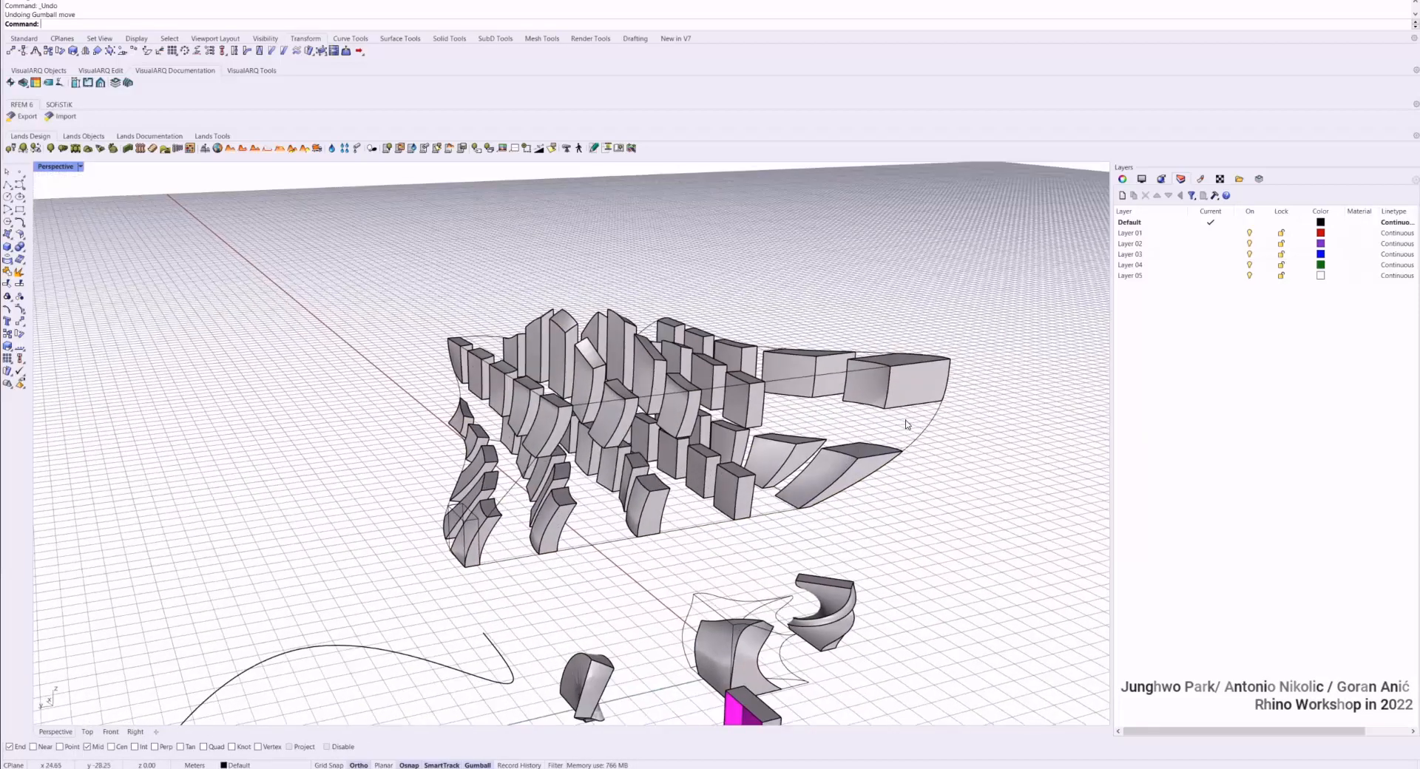
Move the array's cage control sideways and back across the ground so the captive boxes travel with it, clear of the other objects
click(930, 426)
drag(626, 374, 116, 420)
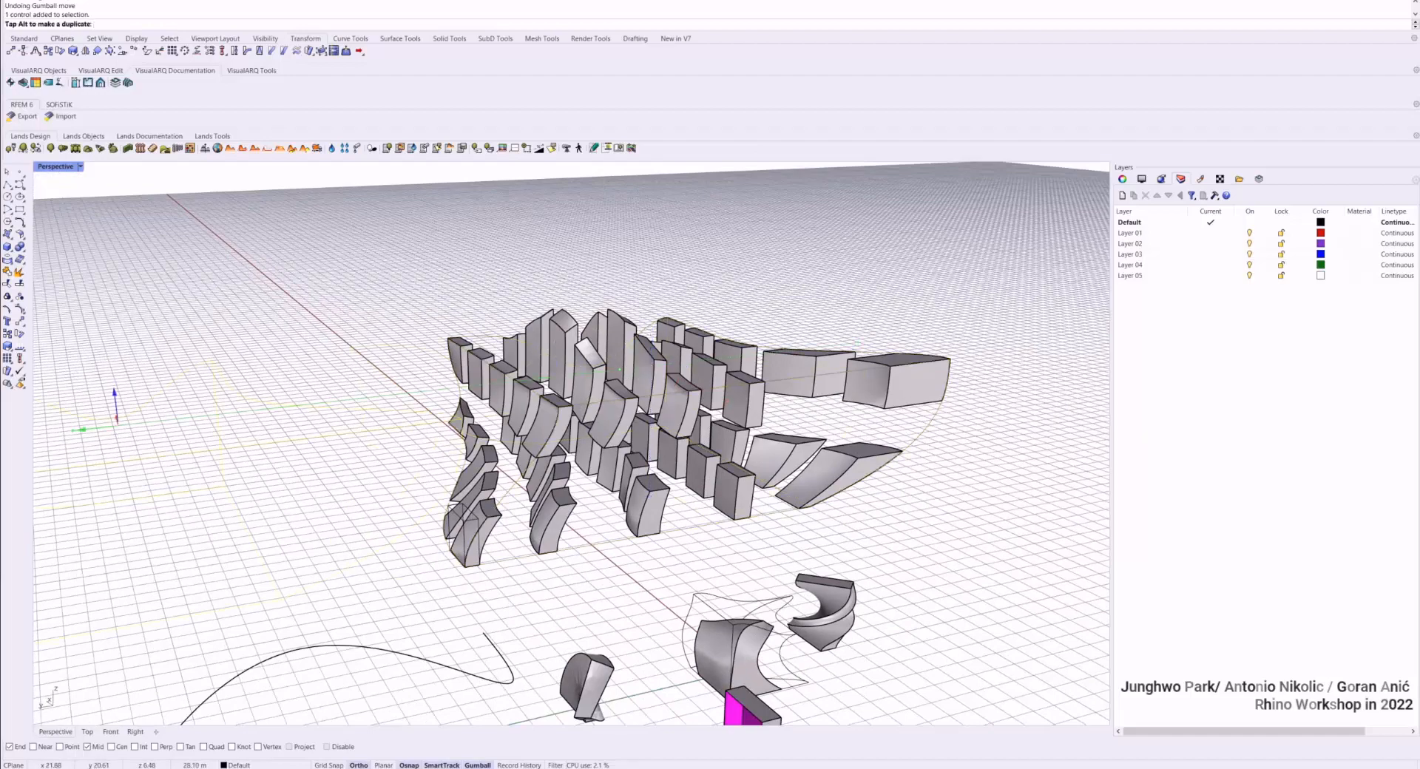
drag(250, 463, 248, 464)
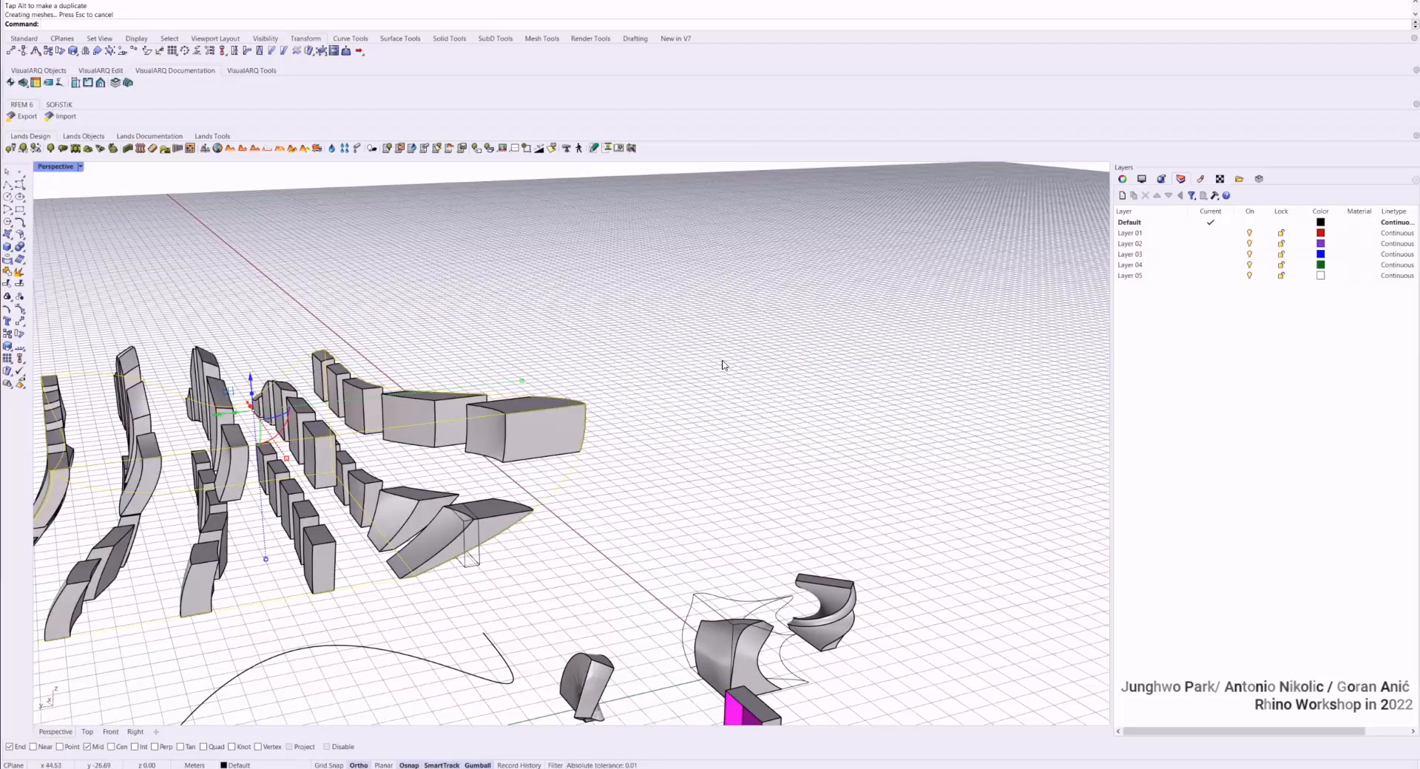
drag(251, 407, 831, 365)
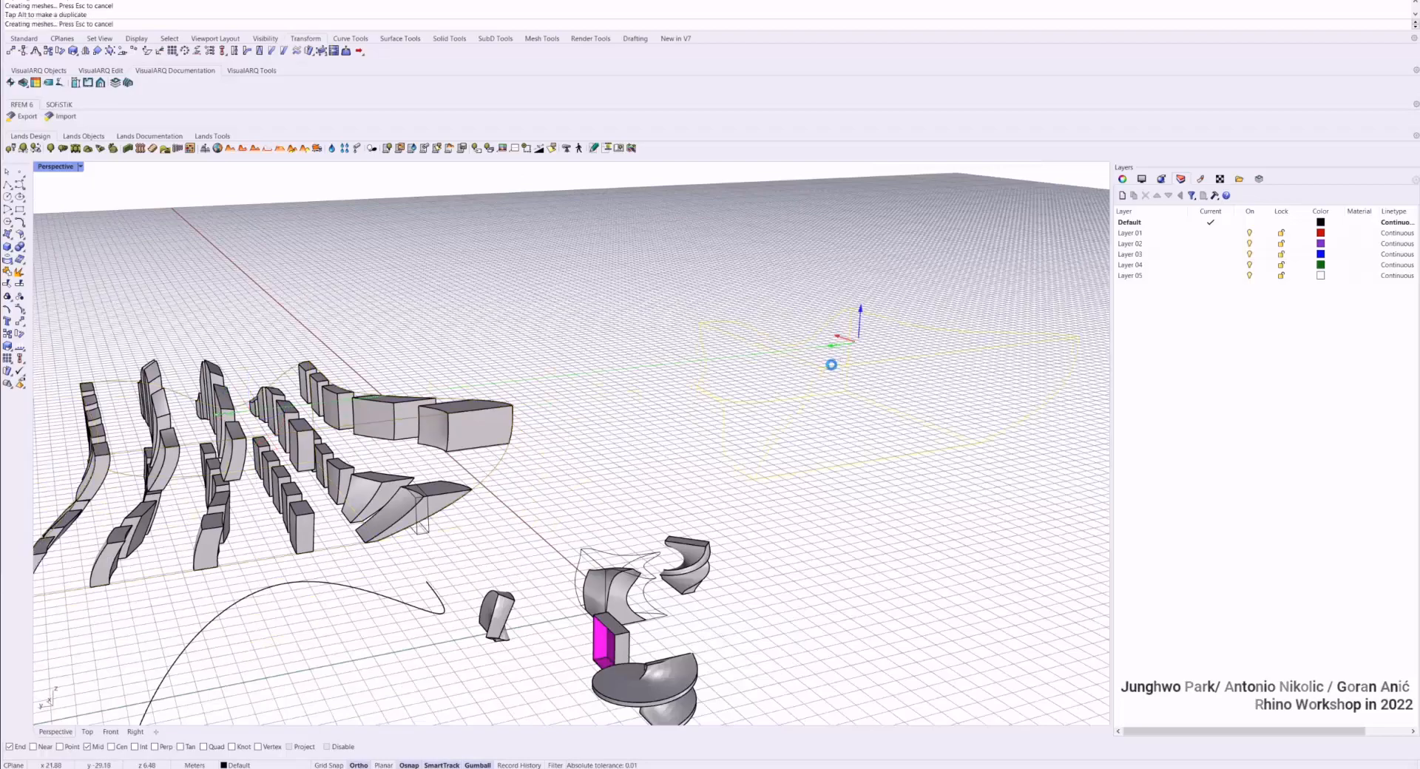
right_drag(810, 426, 657, 379)
scroll(638, 417, down, 6)
scroll(728, 474, up, 7)
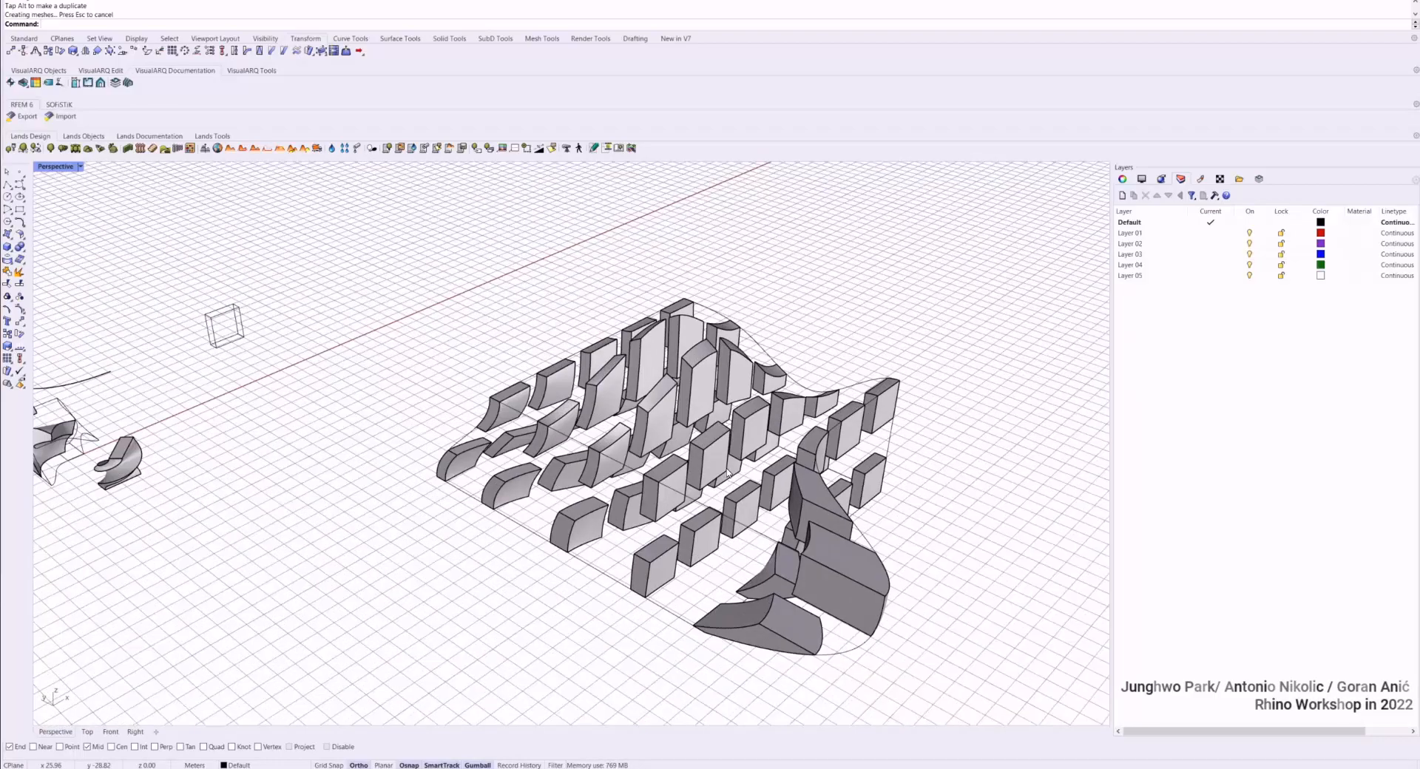
right_drag(728, 474, 829, 409)
scroll(712, 407, down, 5)
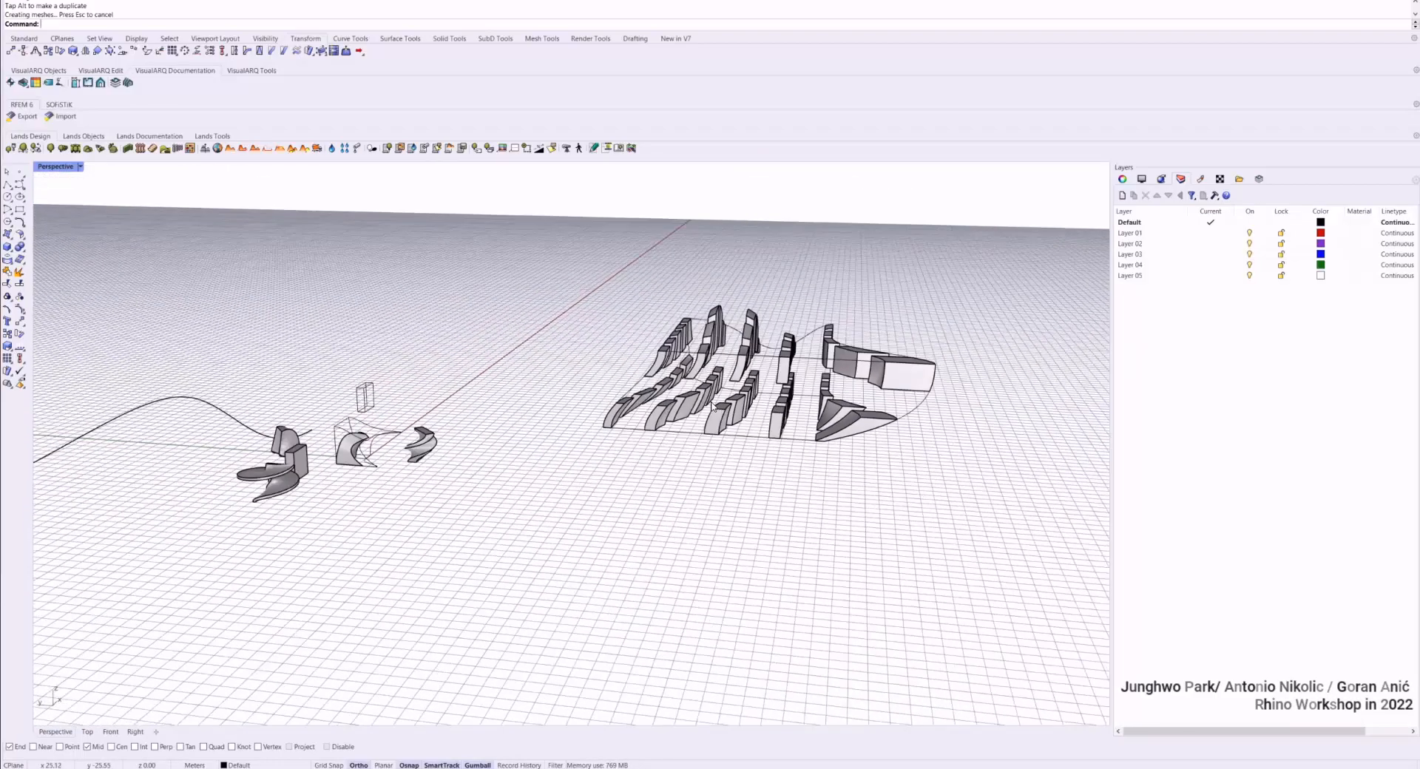
right_drag(711, 406, 785, 403)
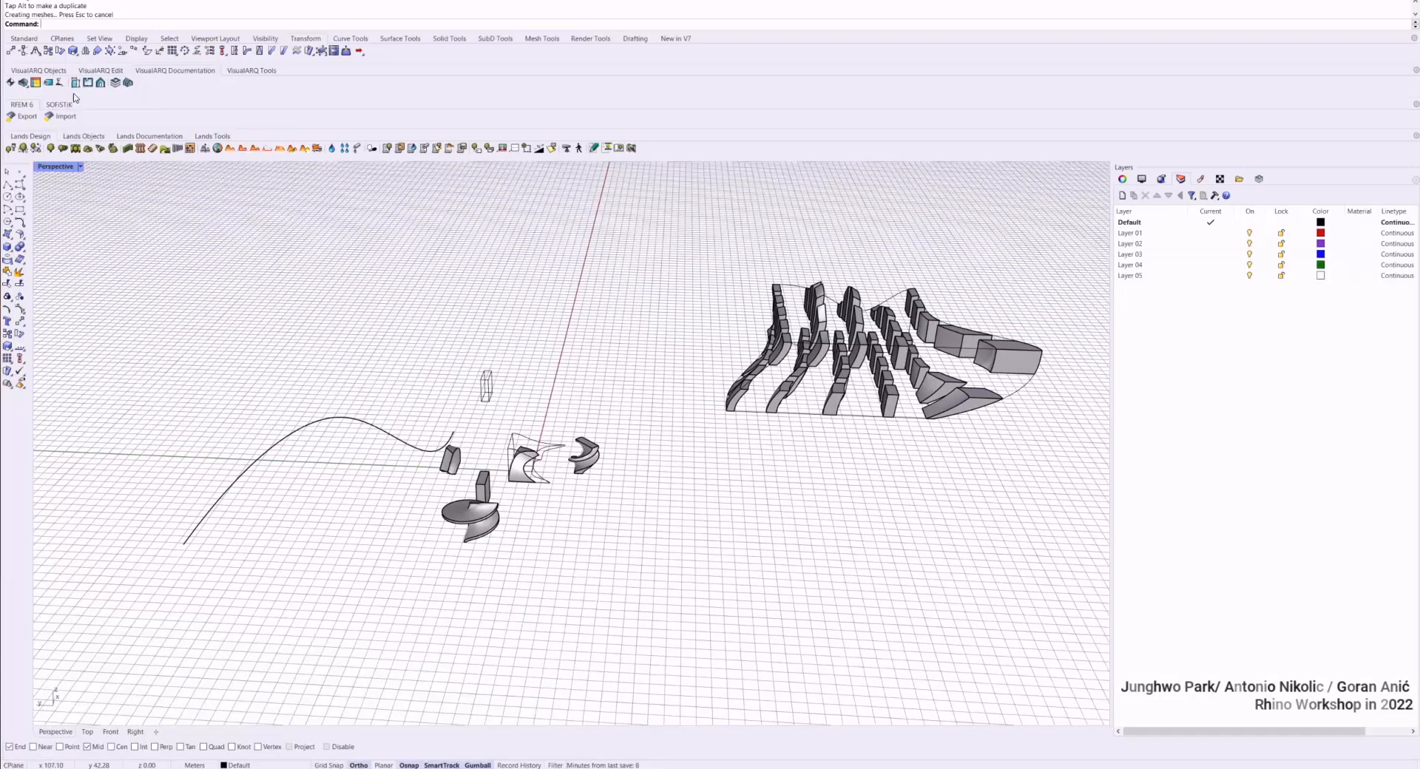
Create a SubD box on the ground in front of the deformed array, using its width as the height
click(38, 40)
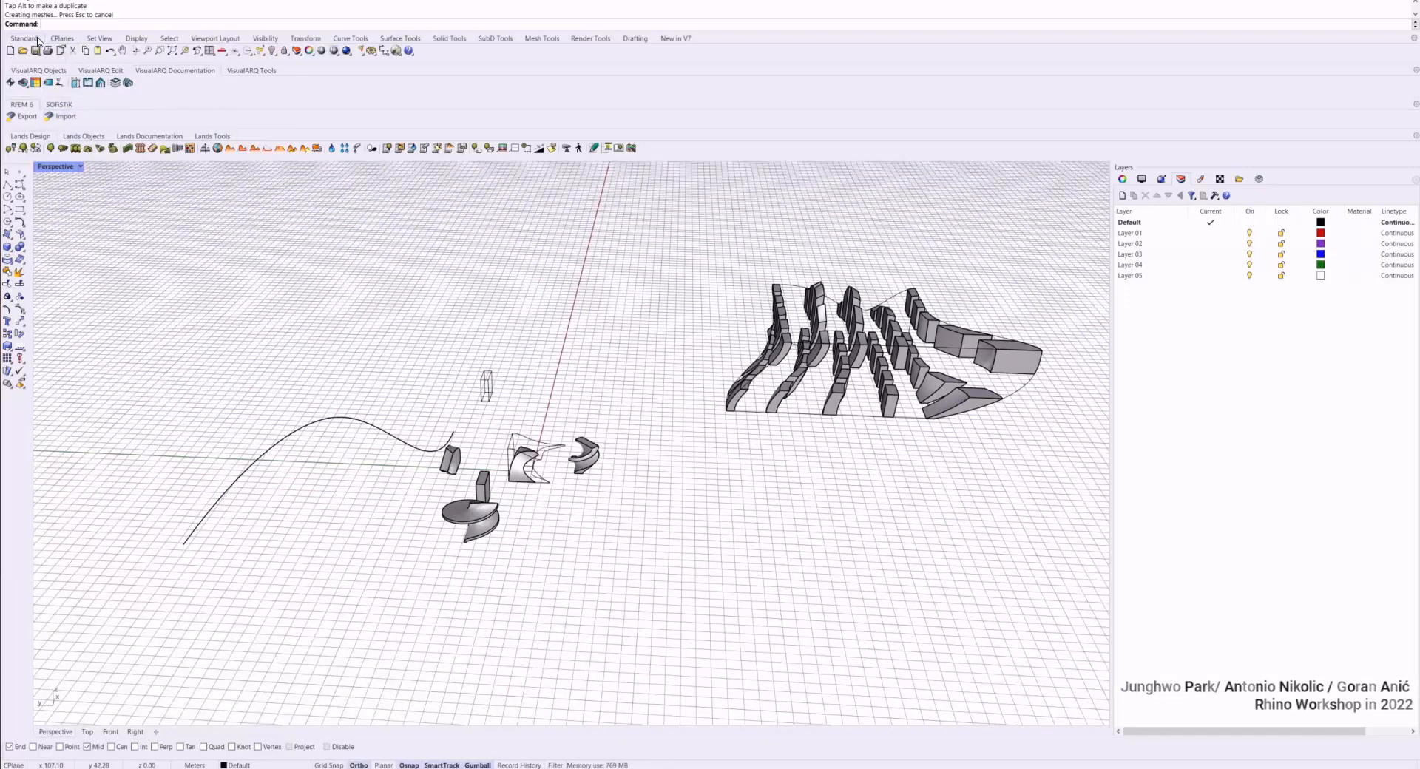
click(503, 41)
click(528, 42)
click(501, 37)
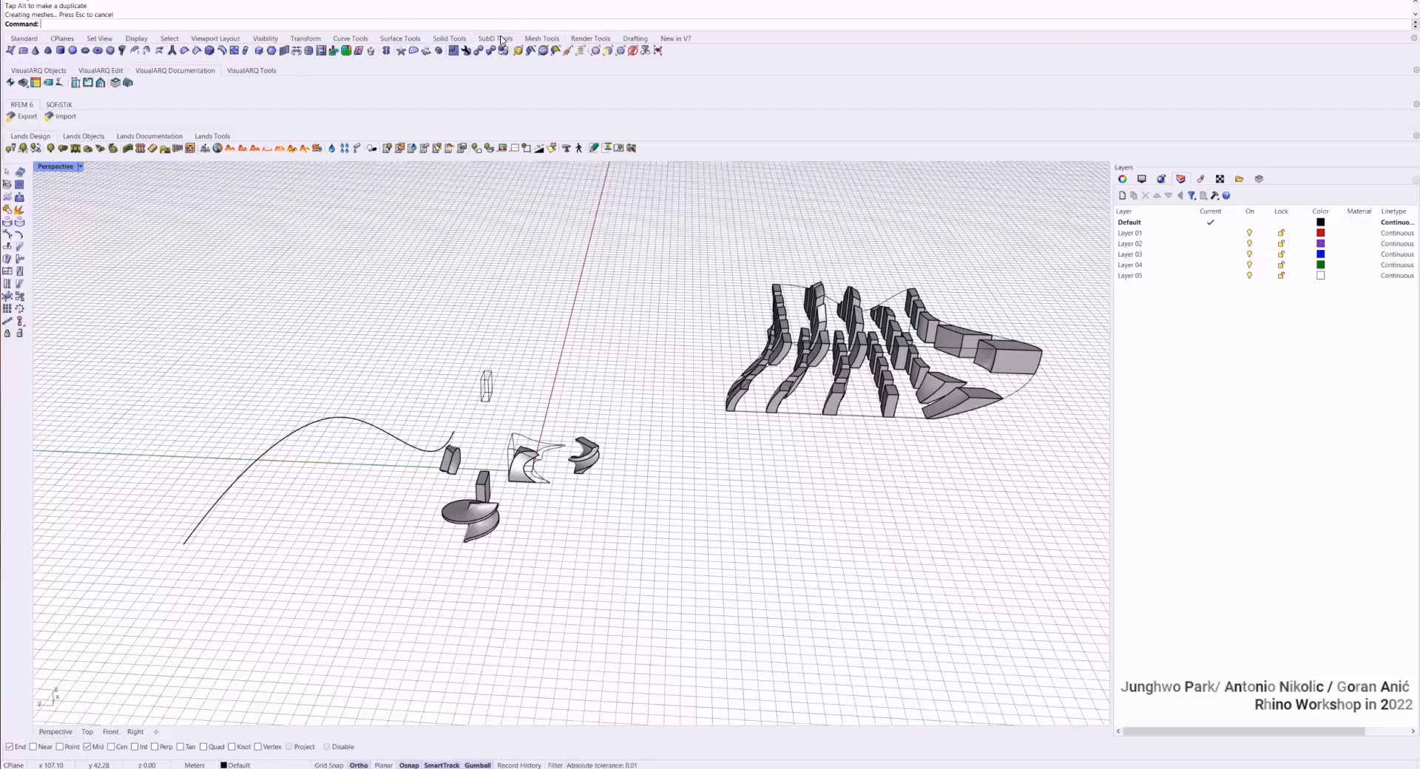
click(523, 40)
click(503, 41)
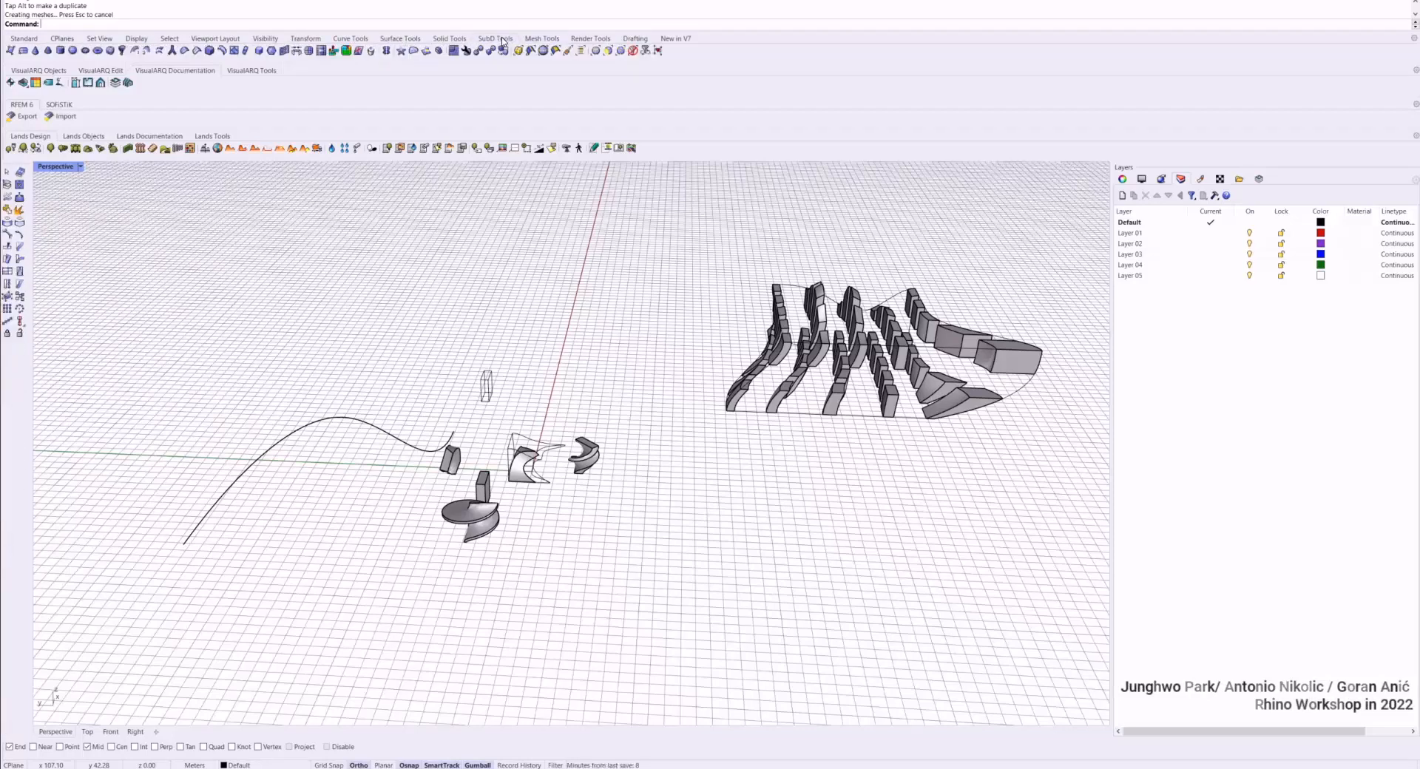
click(109, 50)
click(692, 507)
click(756, 546)
key(Return)
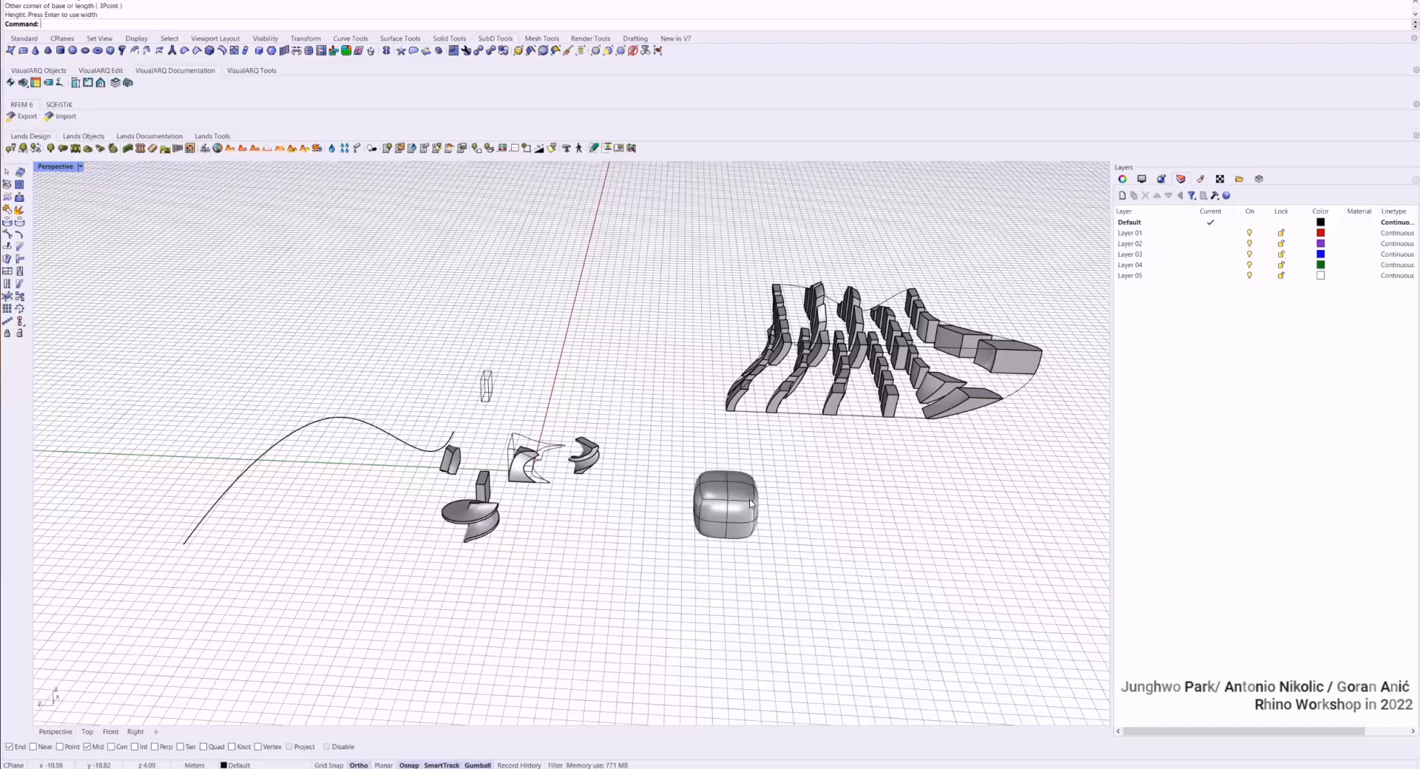
Toggle the new SubD box's display between smooth and flat
scroll(748, 517, up, 5)
key(Tab)
key(Tab)
key(Tab)
key(Tab)
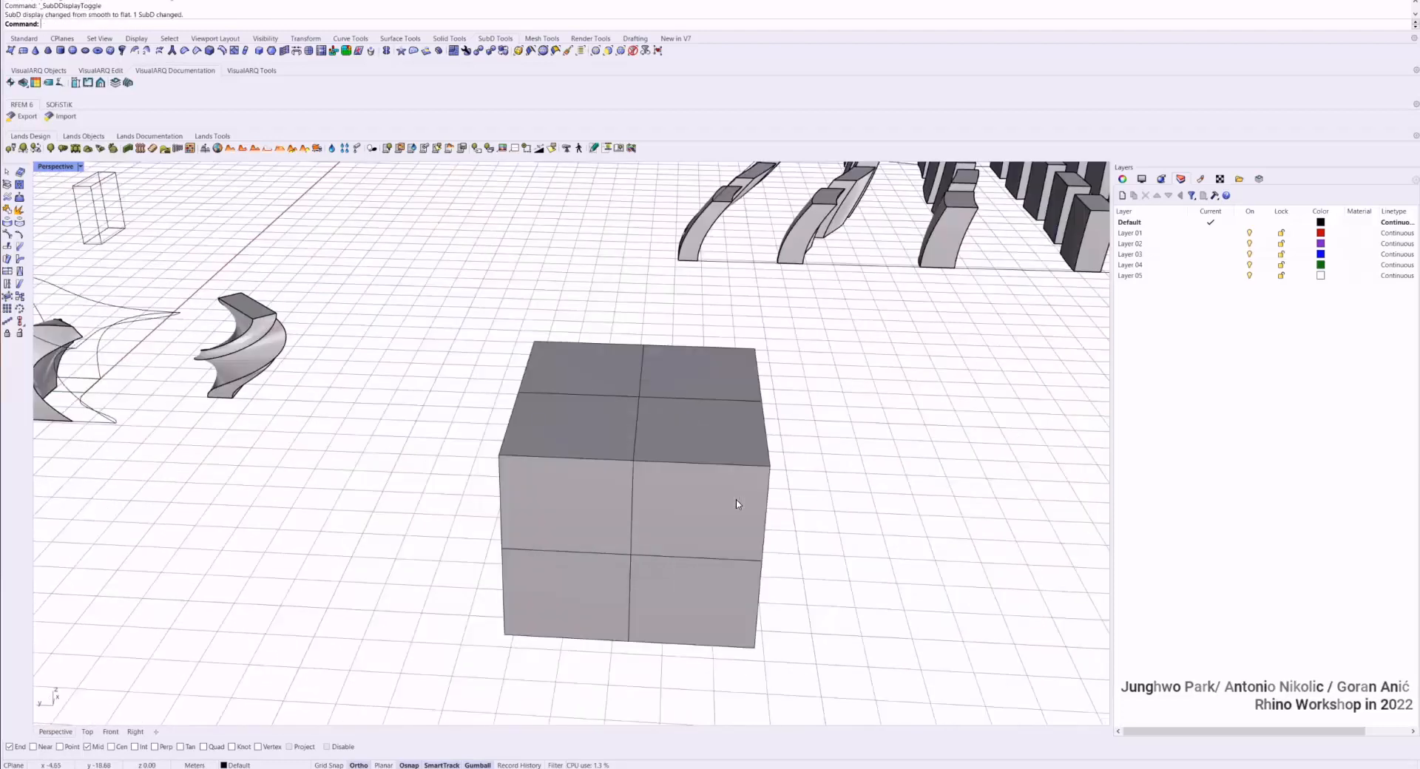
Extrude one upper side face of the SubD box outward in several segments to form a long, curving arm
right_drag(734, 495, 719, 498)
ctrl+shift+click(549, 471)
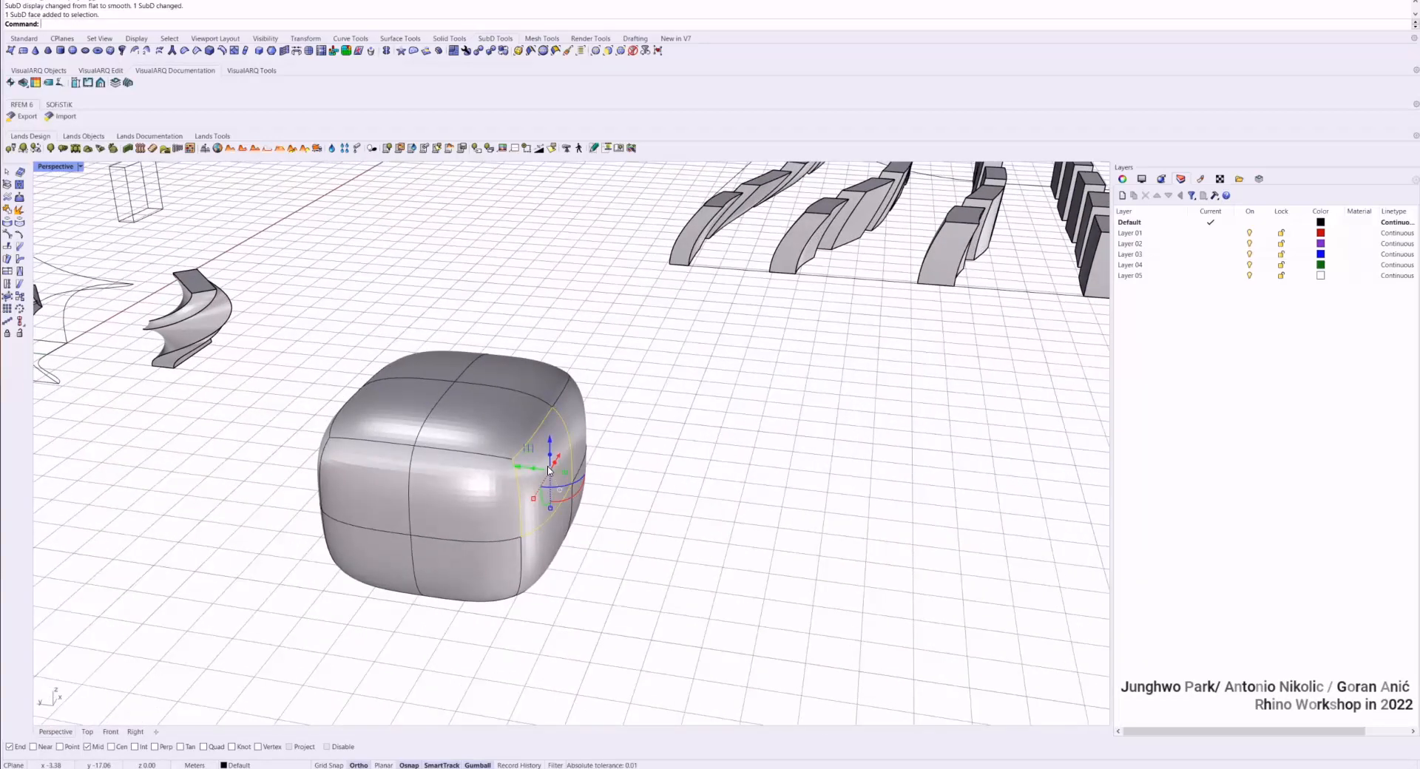
drag(555, 479, 1046, 383)
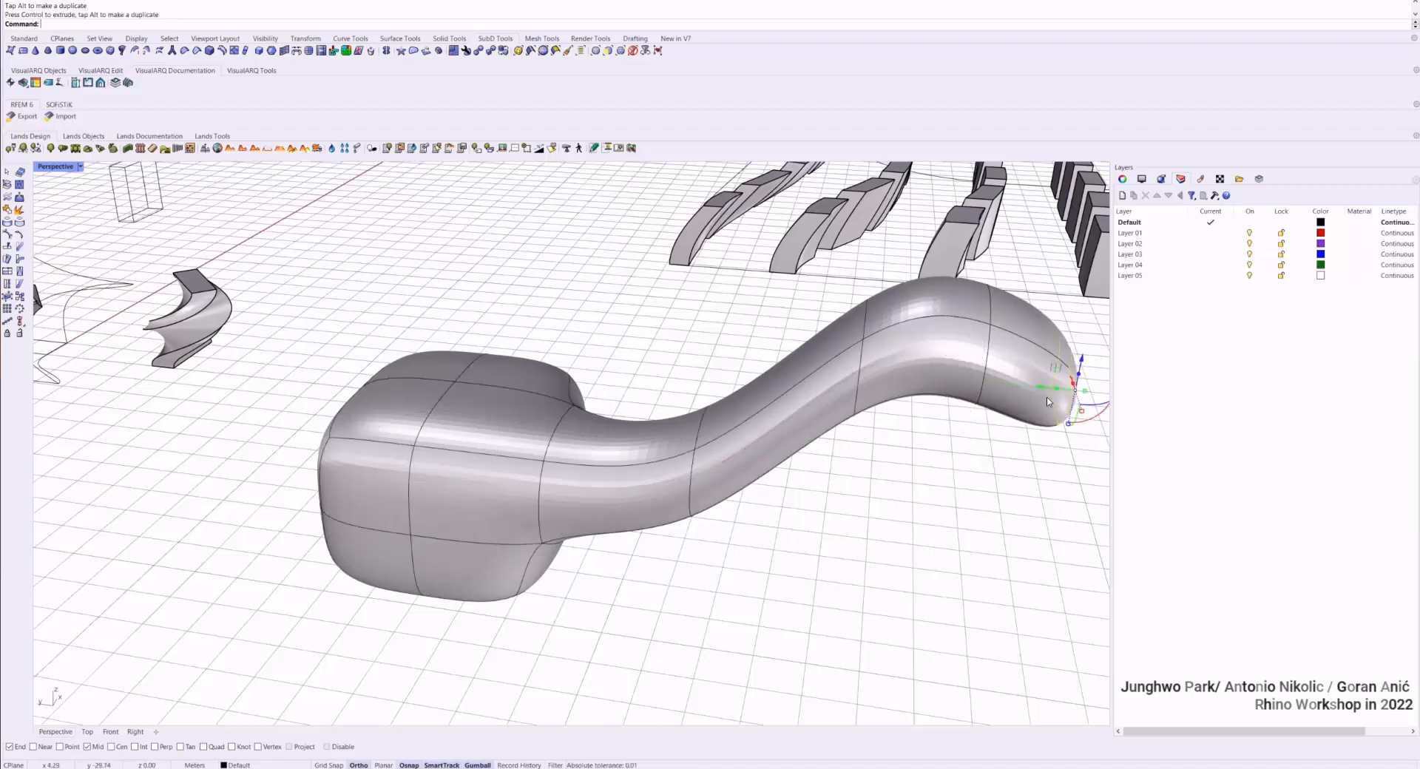
click(943, 498)
Compare the SubD and its arm in flat and smooth display, ending in flat display
scroll(935, 503, down, 4)
right_drag(935, 504, 887, 485)
key(Tab)
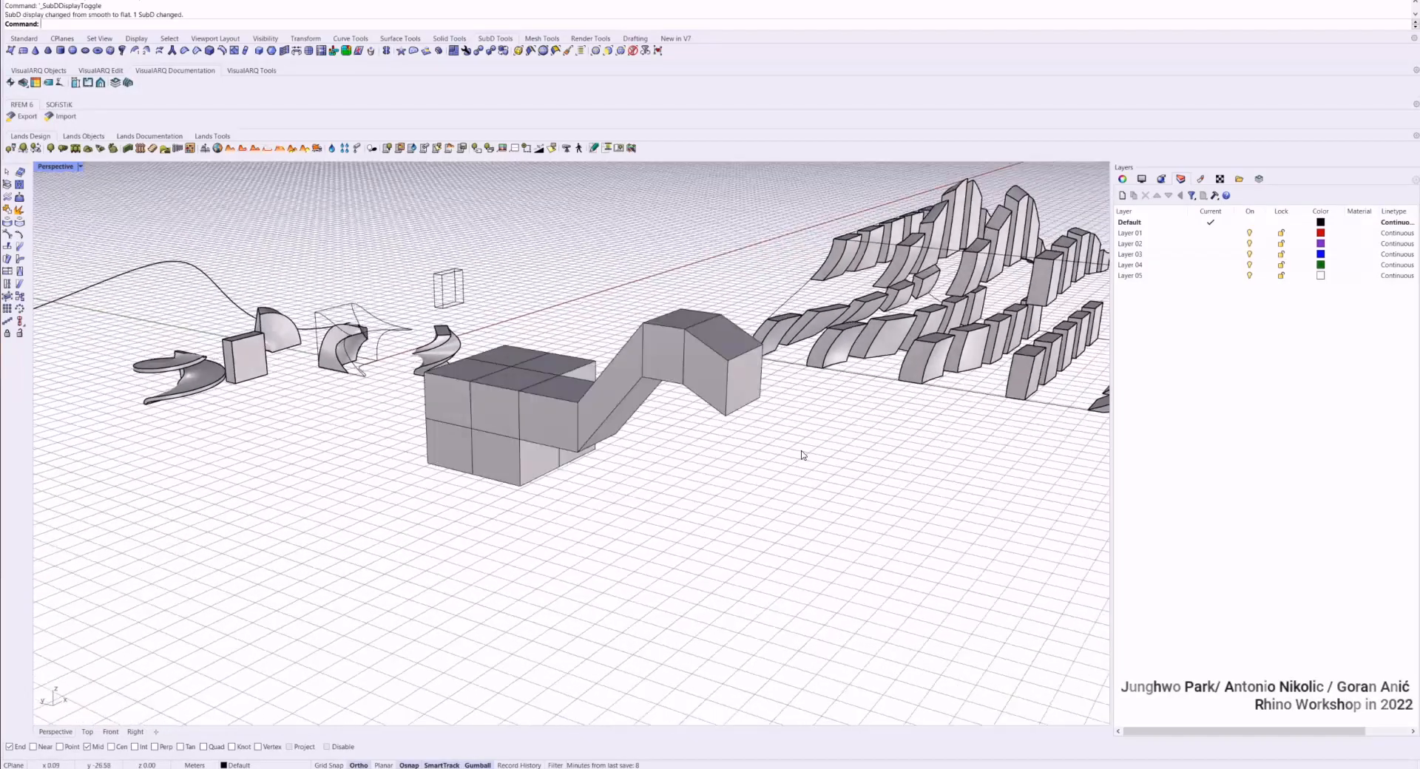
key(Tab)
key(Tab)
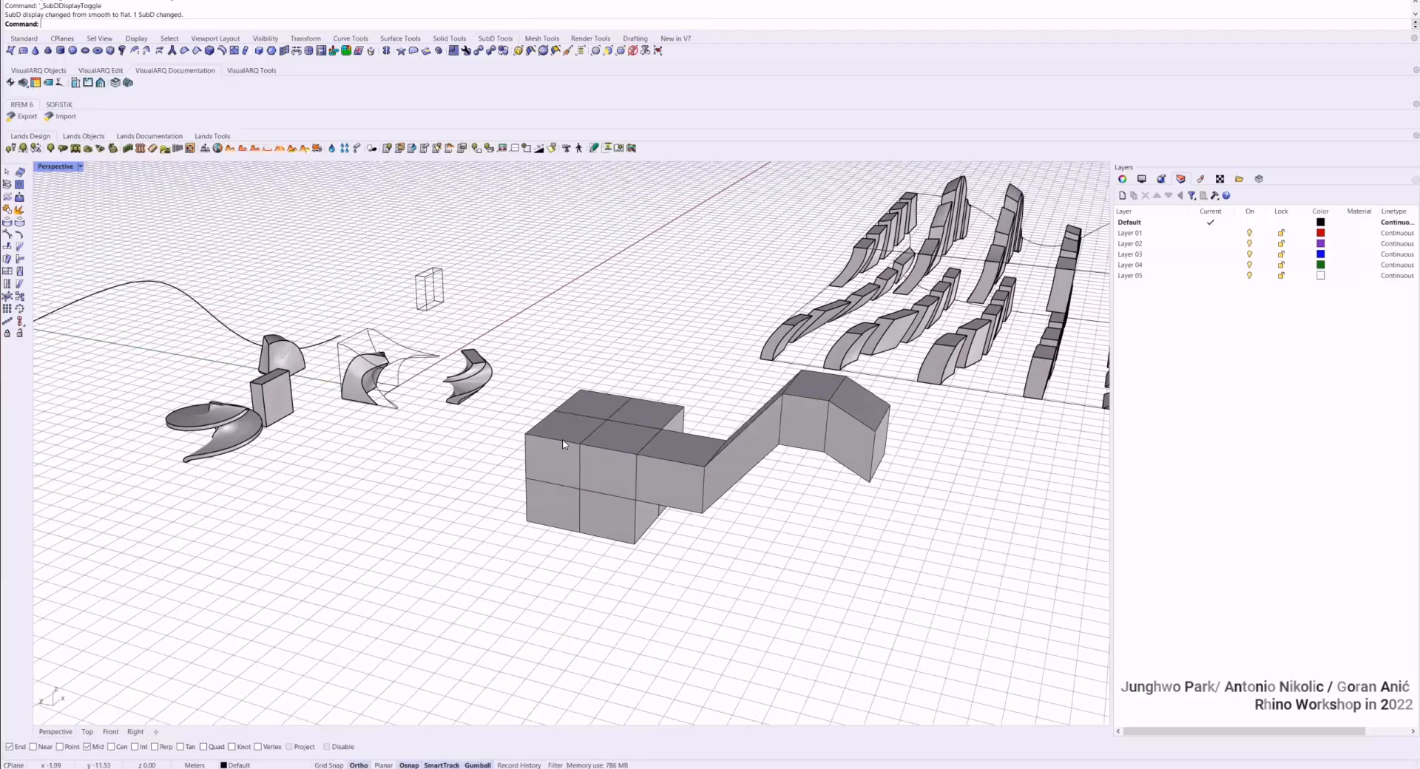
Extrude a top corner face of the SubD upward into a second, bent arm and switch the display to smooth
ctrl+shift+click(564, 443)
ctrl+shift+click(569, 431)
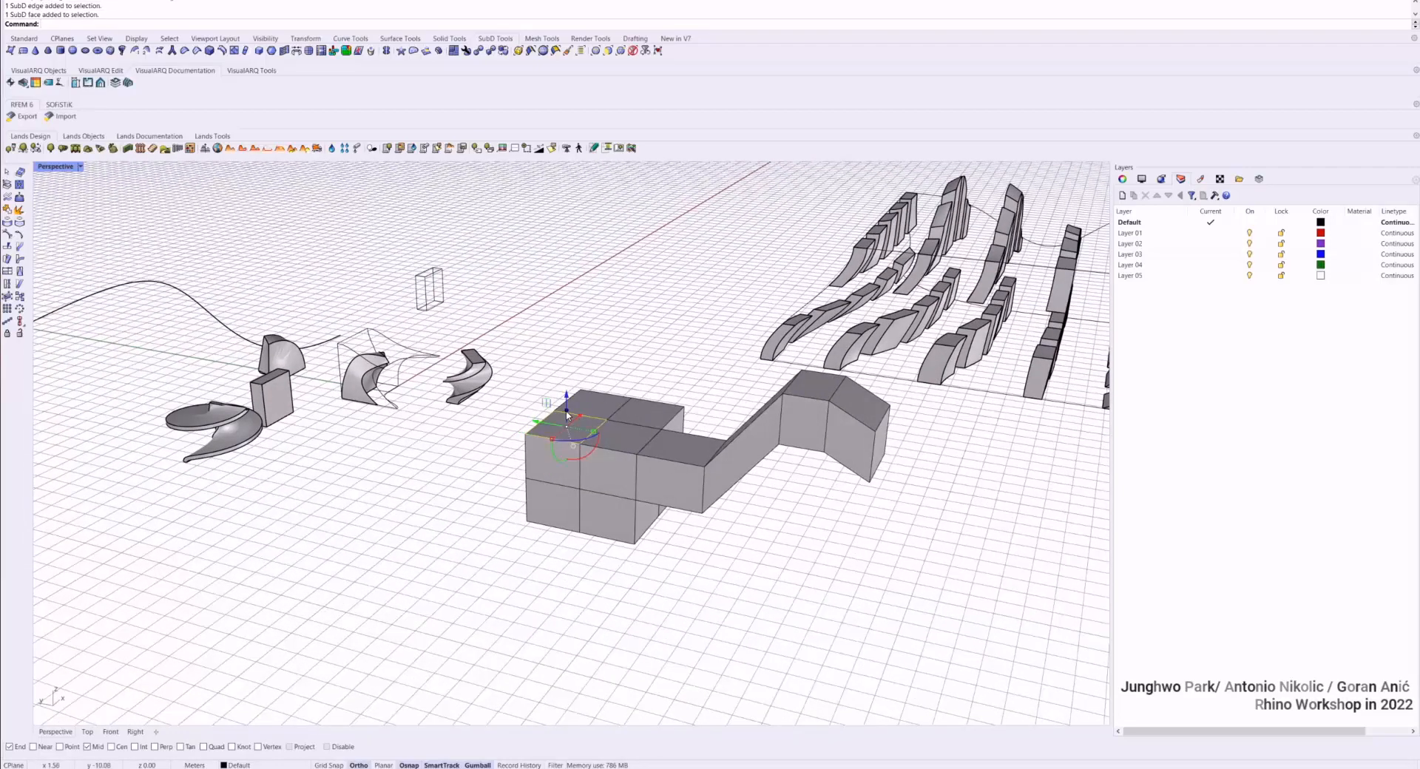
drag(568, 416, 453, 248)
key(Tab)
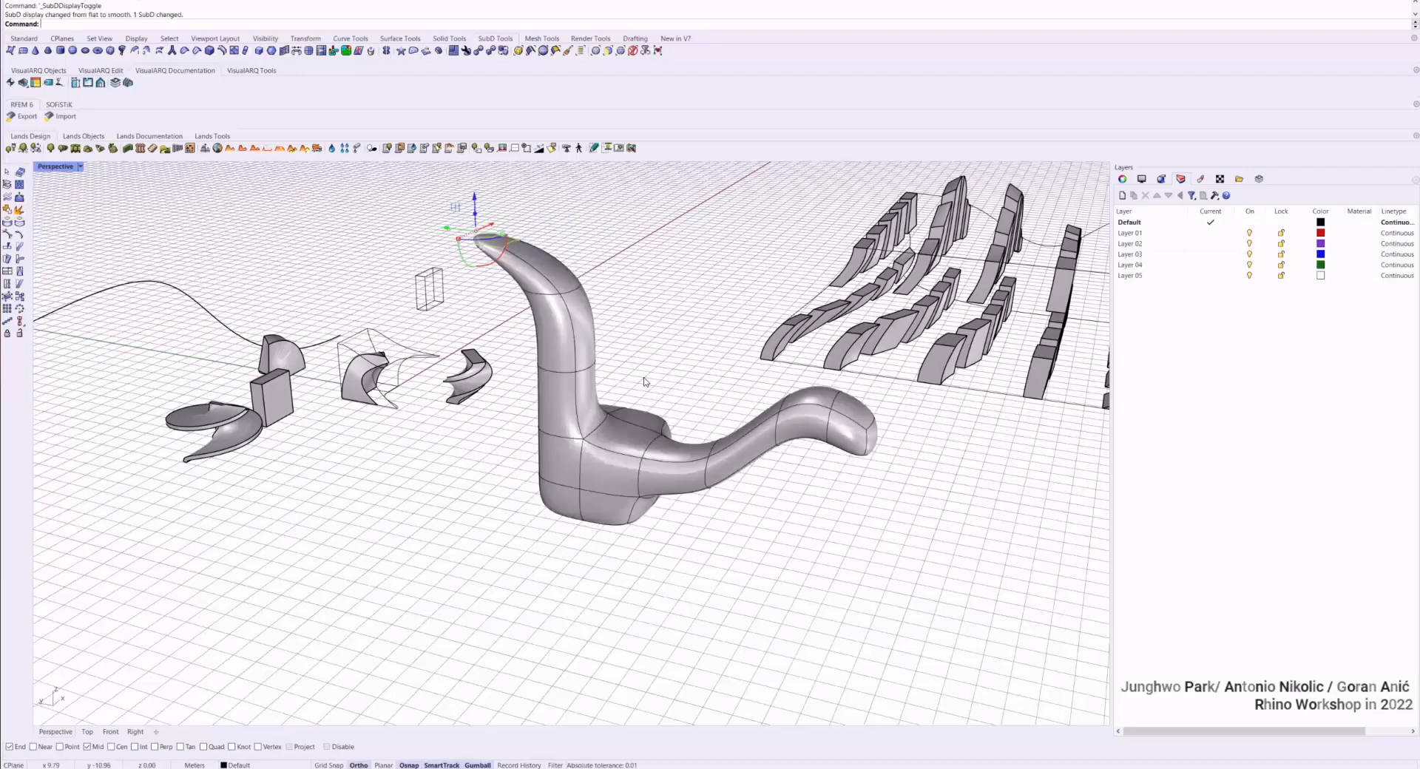
right_drag(454, 250, 593, 395)
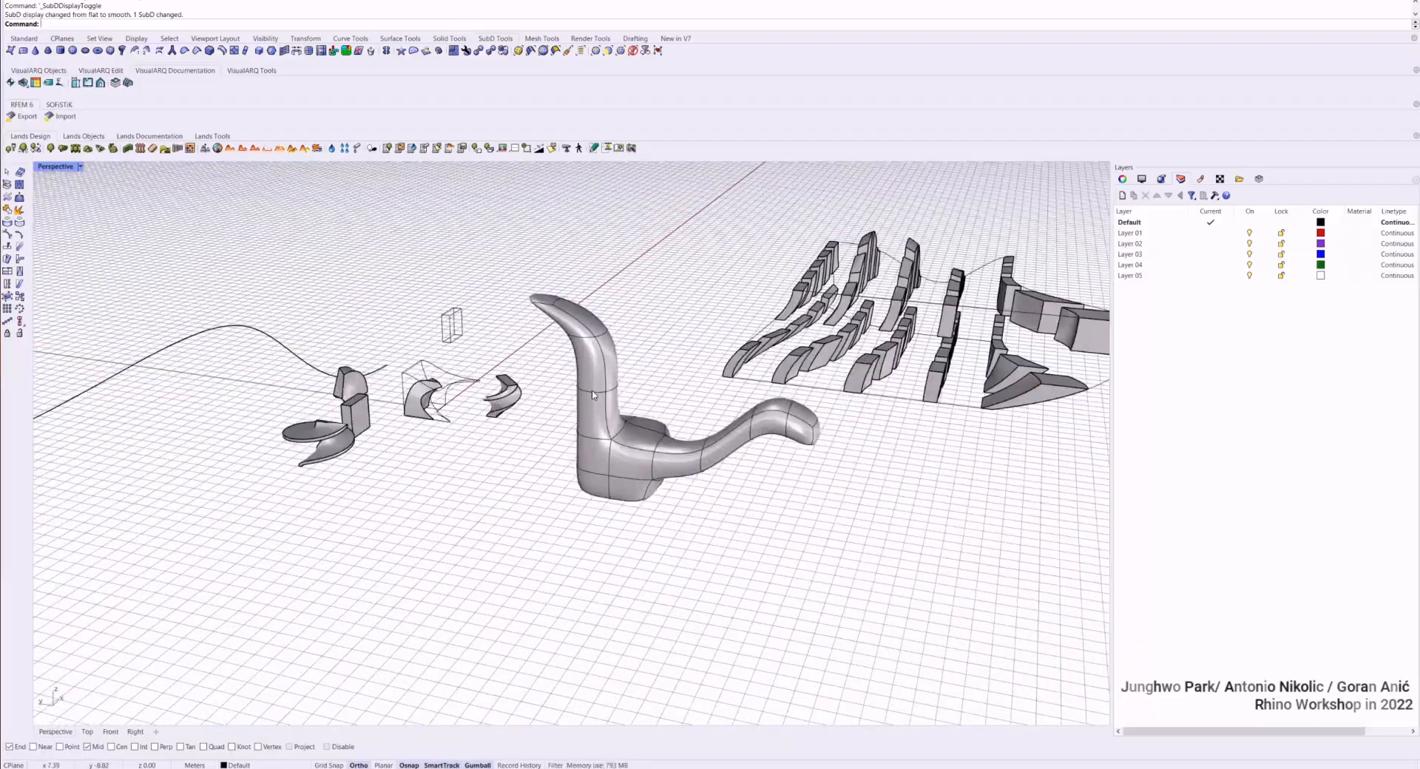
right_drag(709, 463, 785, 437)
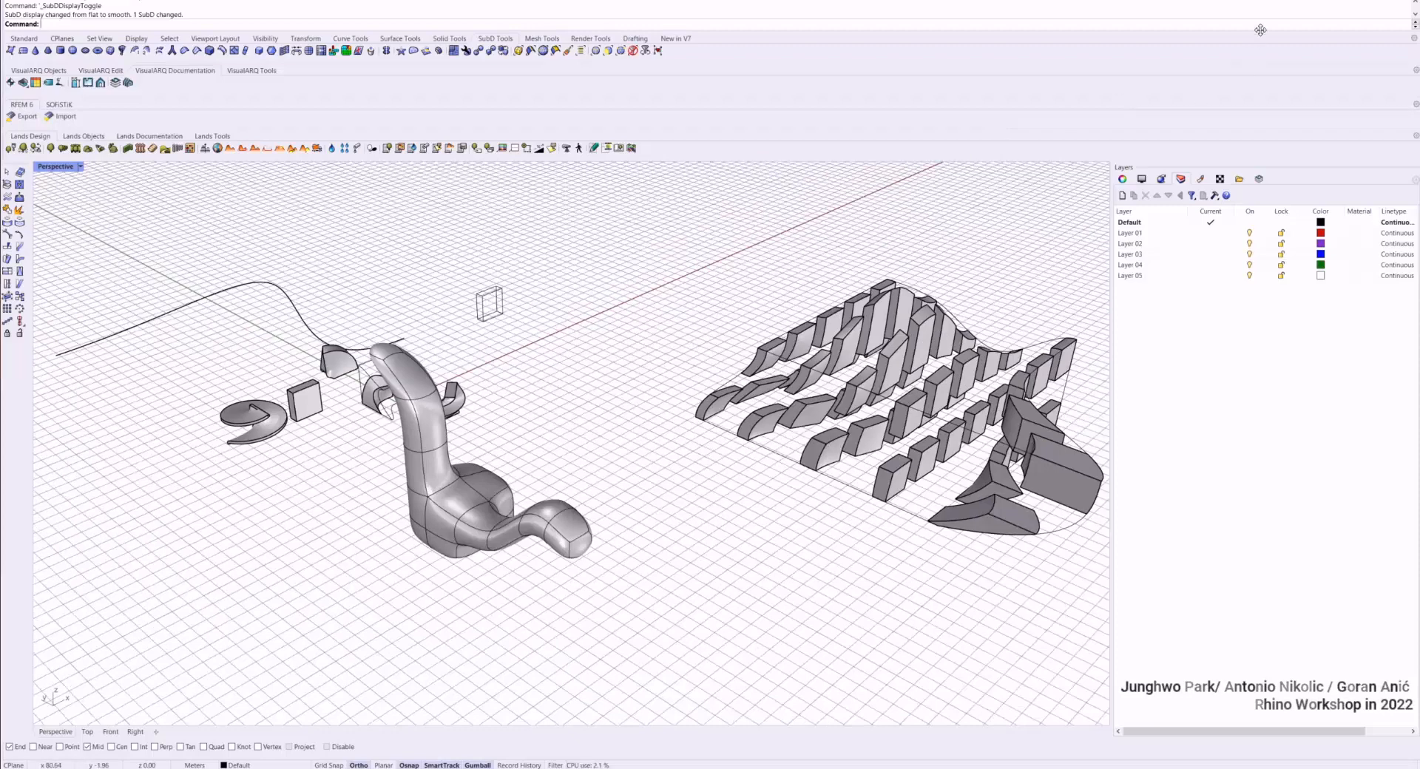
Close Rhino without saving the changes to the untitled file
click(1405, 1)
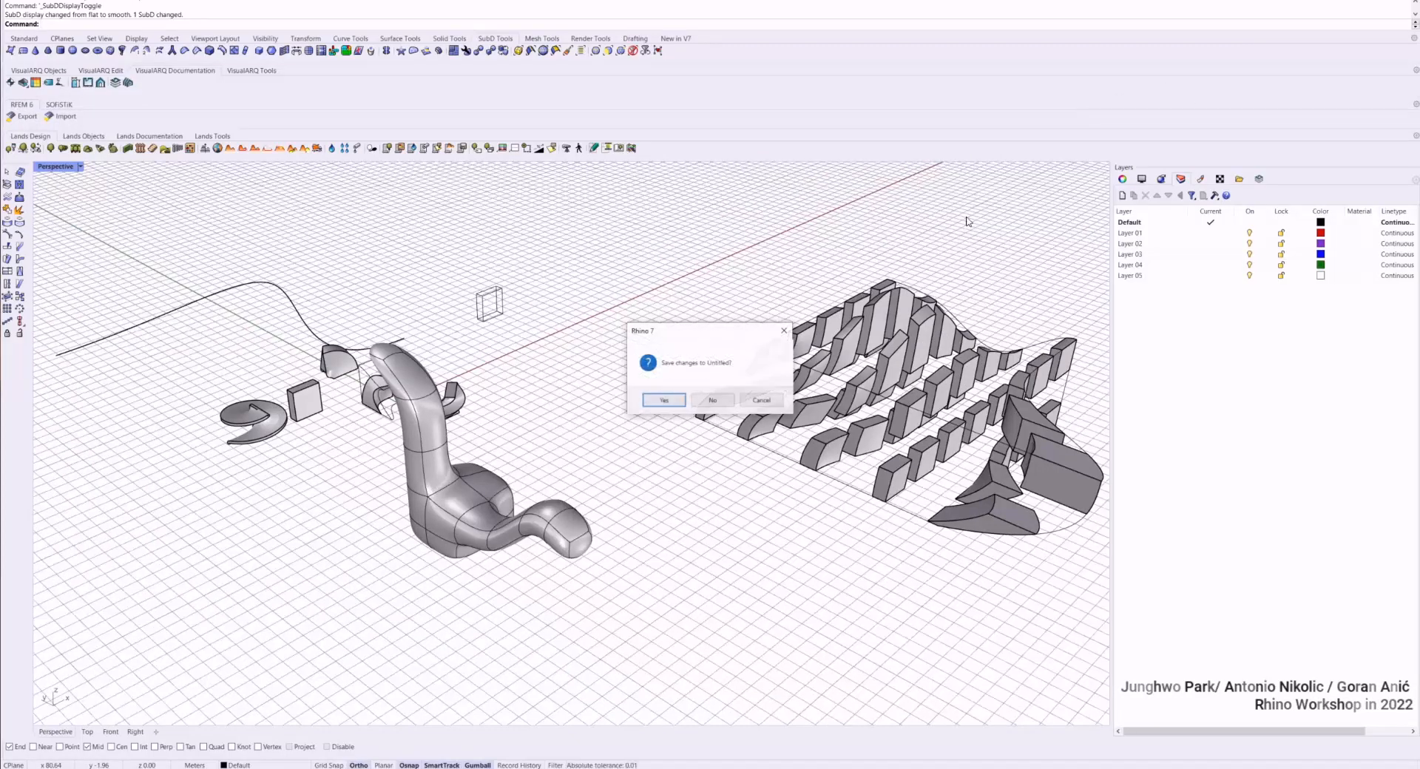
click(714, 401)
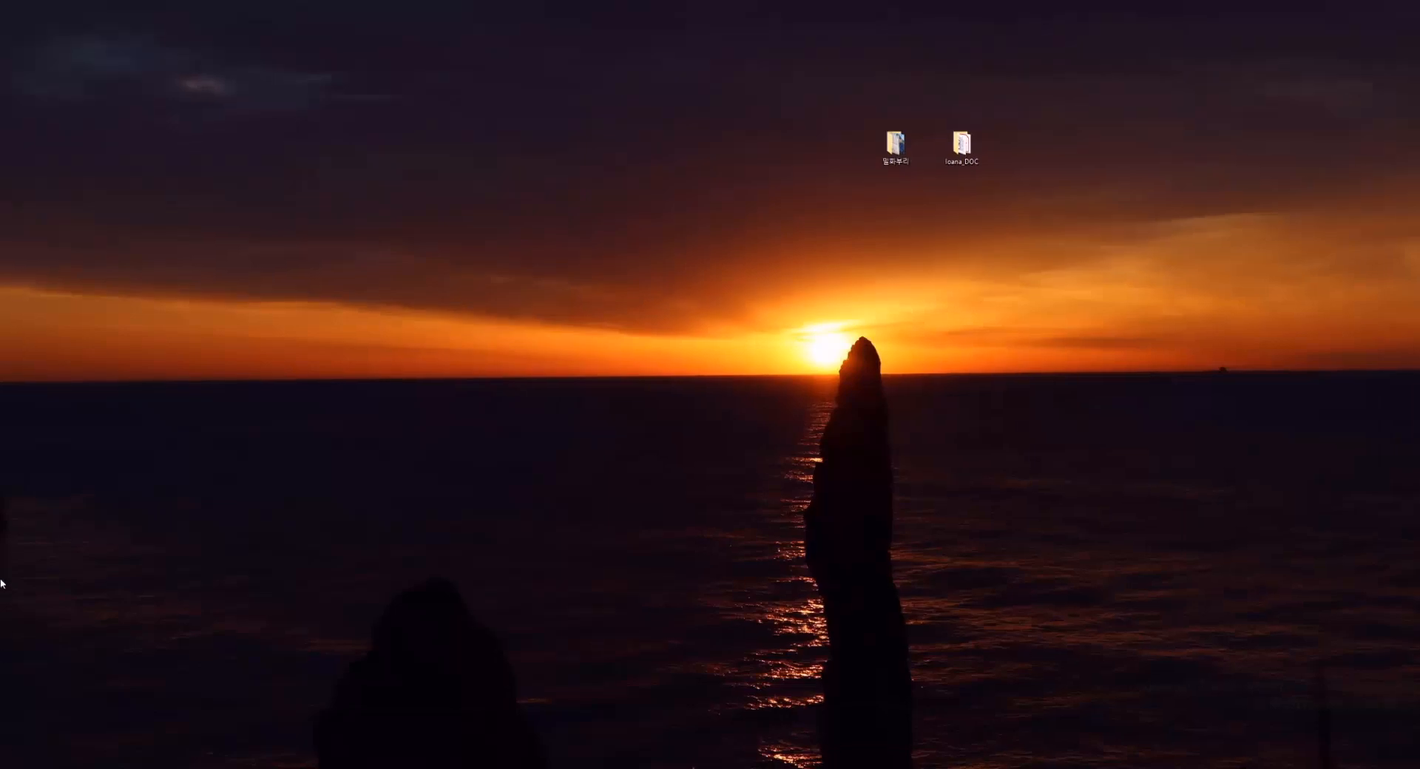